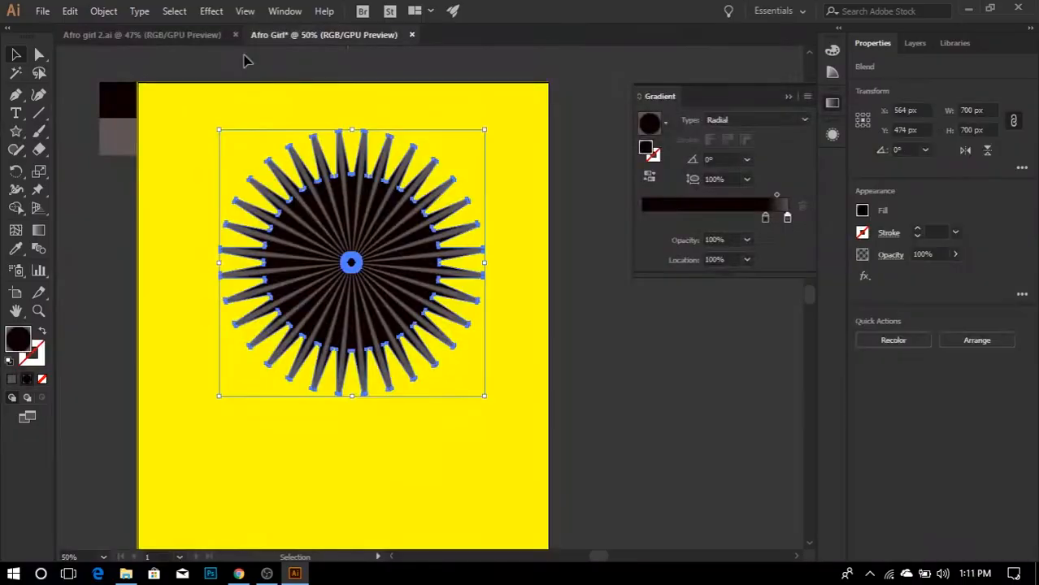
- Apply the Pucker & Bloat effect to the blended starburst shape
{"action": "left_click", "coordinate": [212, 10]}
{"action": "mouse_move", "coordinate": [291, 132]}
{"action": "left_click", "coordinate": [104, 234]}
{"action": "left_click", "coordinate": [396, 296]}
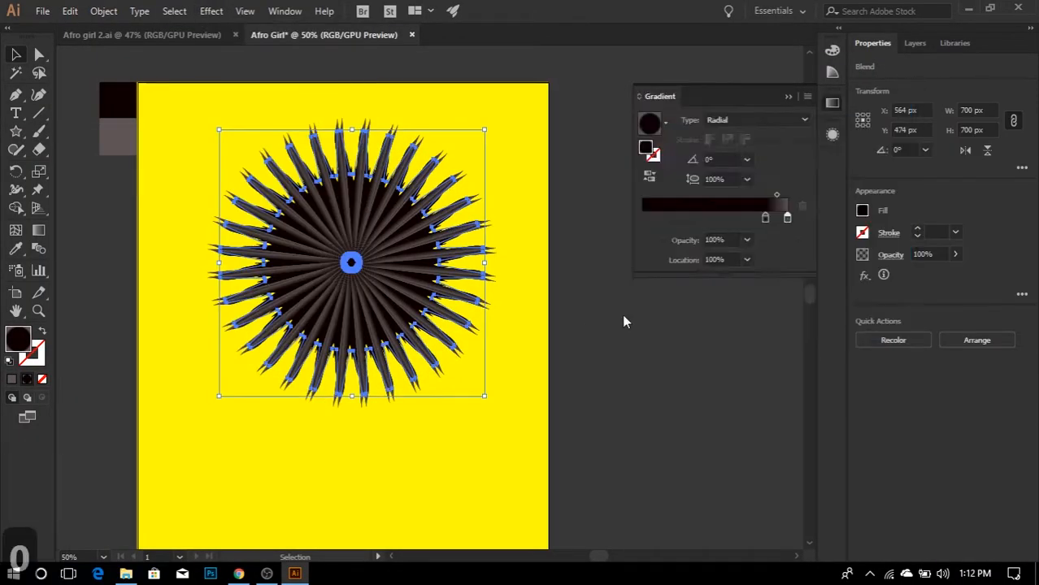
- Try moving the Zig Zag effect above Pucker & Bloat in the blend's effect order
{"action": "left_click", "coordinate": [285, 11]}
{"action": "left_click", "coordinate": [366, 195]}
{"action": "left_click", "coordinate": [746, 210]}
{"action": "left_click_drag", "start_coordinate": [748, 191], "coordinate": [752, 168]}
{"action": "key", "text": "ctrl+z"}
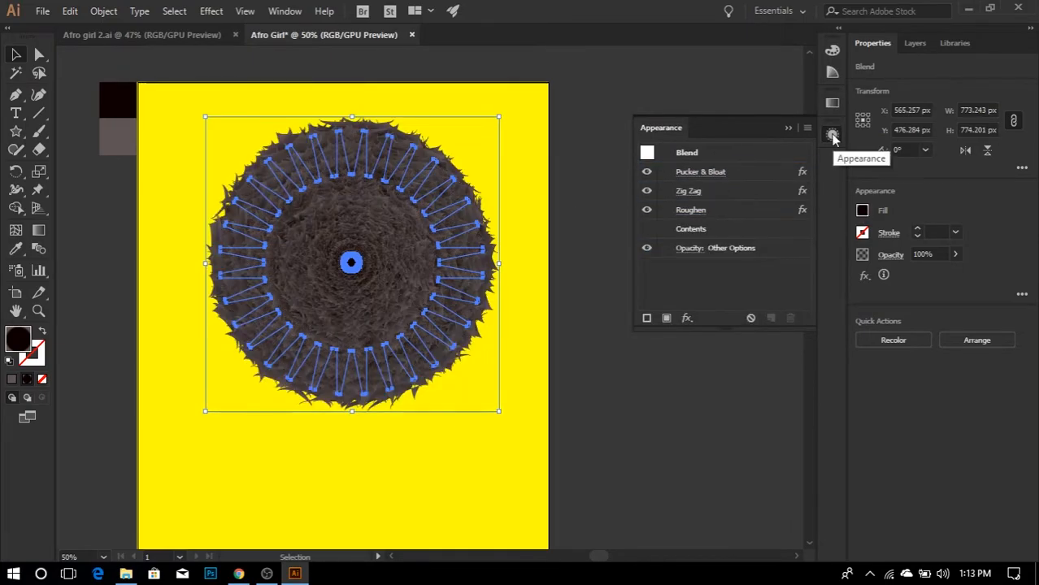
{"action": "left_click", "coordinate": [831, 134]}
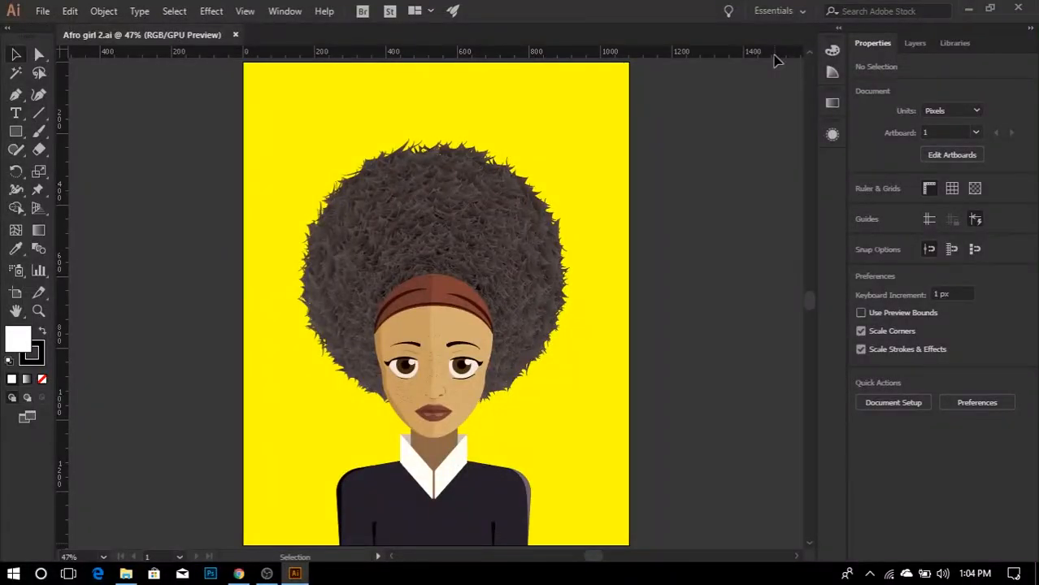
- Draw a circle for the face beside the centre guide, set it to 350 px, and move it below the hair
{"action": "left_click_drag", "start_coordinate": [462, 278], "coordinate": [551, 368]}
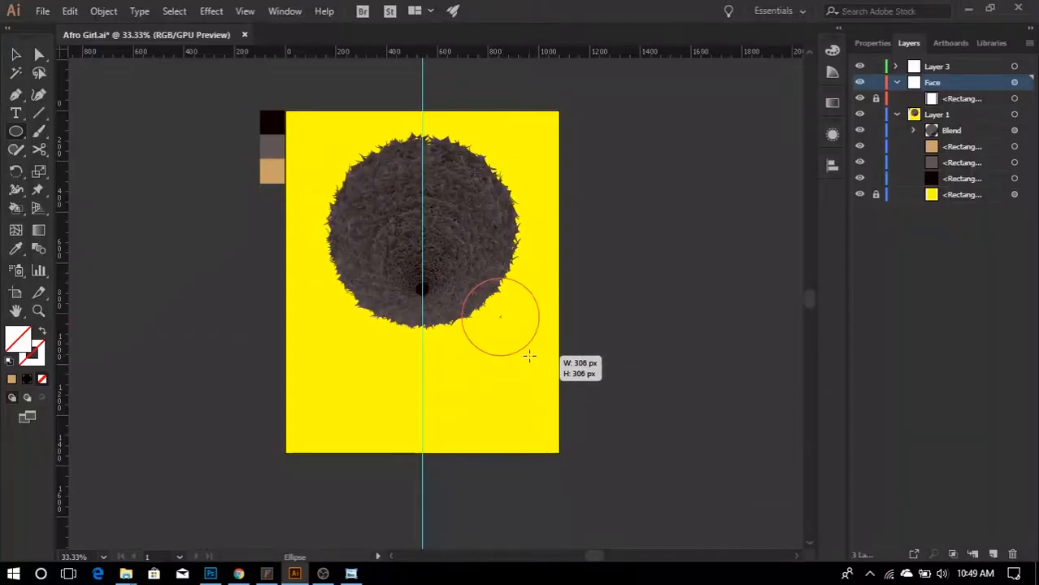
{"action": "type", "text": "350"}
{"action": "key", "text": "Return"}
{"action": "left_click_drag", "start_coordinate": [496, 325], "coordinate": [474, 358]}
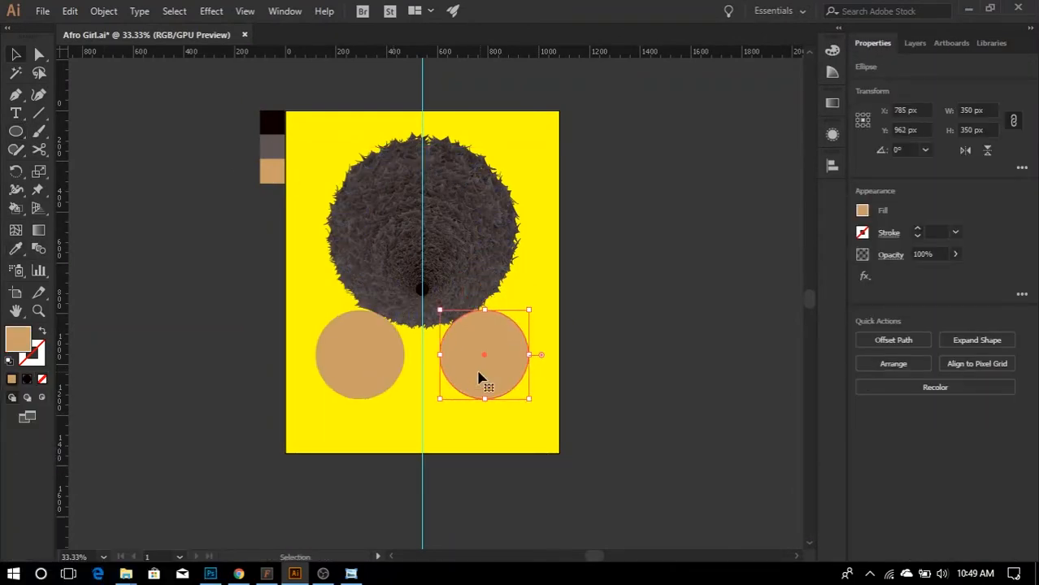
- Delete the circle's inner anchor point, keeping only its outer half
{"action": "key", "text": "a"}
{"action": "left_click", "coordinate": [440, 355]}
{"action": "key", "text": "Delete"}
- Move the half circle up against the centre guide so it meets its mirrored half and completes the face circle
{"action": "scroll", "coordinate": [442, 356], "scroll_direction": "up", "scroll_amount": 2}
{"action": "key", "text": "v"}
{"action": "left_click_drag", "start_coordinate": [539, 364], "coordinate": [453, 311]}
{"action": "key", "text": "ctrl+equal"}
{"action": "key", "text": "ctrl+equal"}
{"action": "key", "text": "ctrl+equal"}
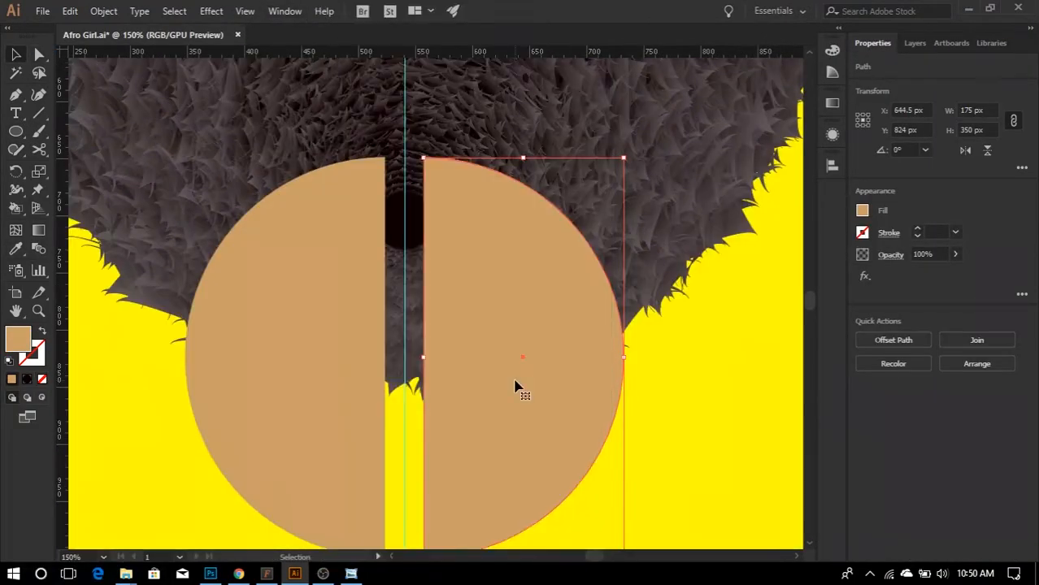
{"action": "left_click", "coordinate": [245, 11]}
{"action": "left_click", "coordinate": [301, 536]}
{"action": "left_click_drag", "start_coordinate": [486, 368], "coordinate": [486, 332]}
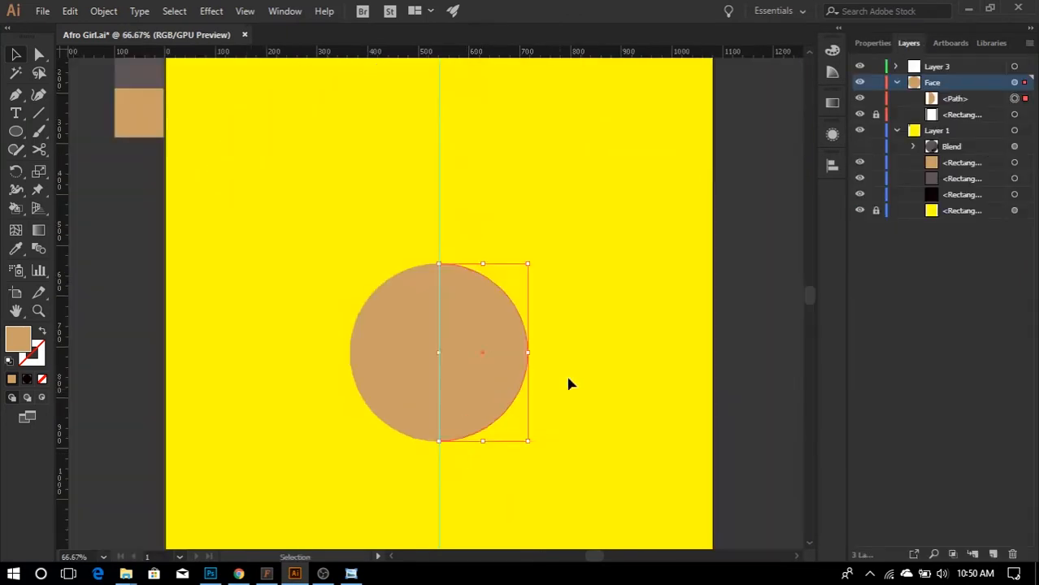
- Draw a triangle beside the centre guide with the Polygon tool, then scale it down and rotate it below the face circle
{"action": "key", "text": "ctrl+minus"}
{"action": "key", "text": "l"}
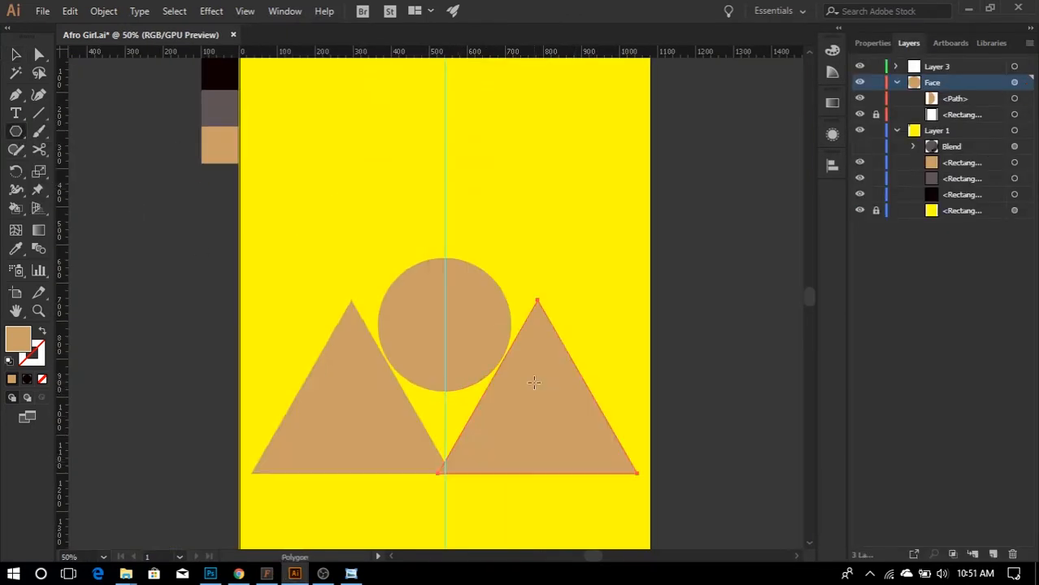
{"action": "key", "text": "v"}
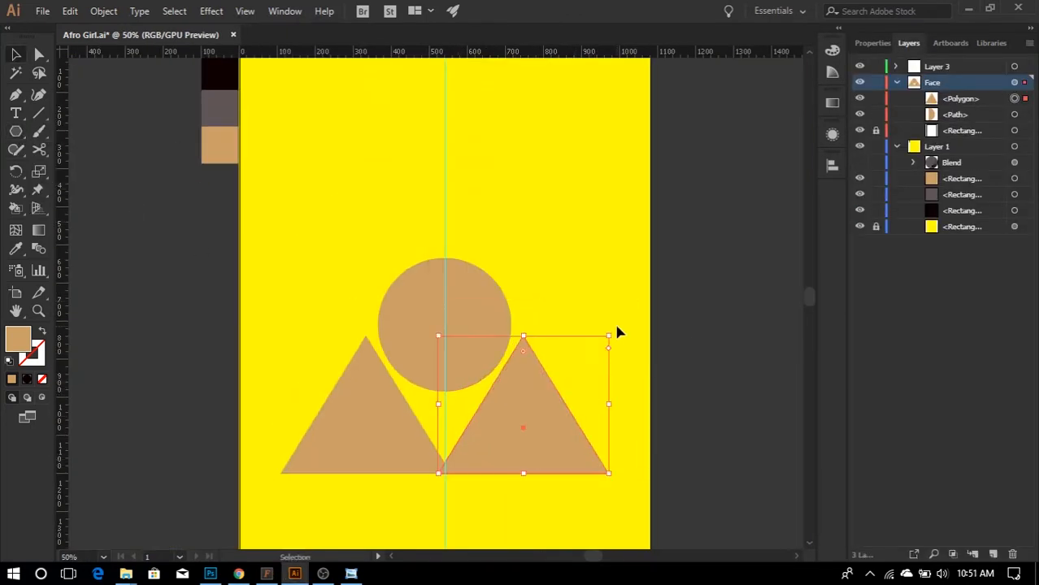
{"action": "left_click_drag", "start_coordinate": [617, 331], "coordinate": [482, 487]}
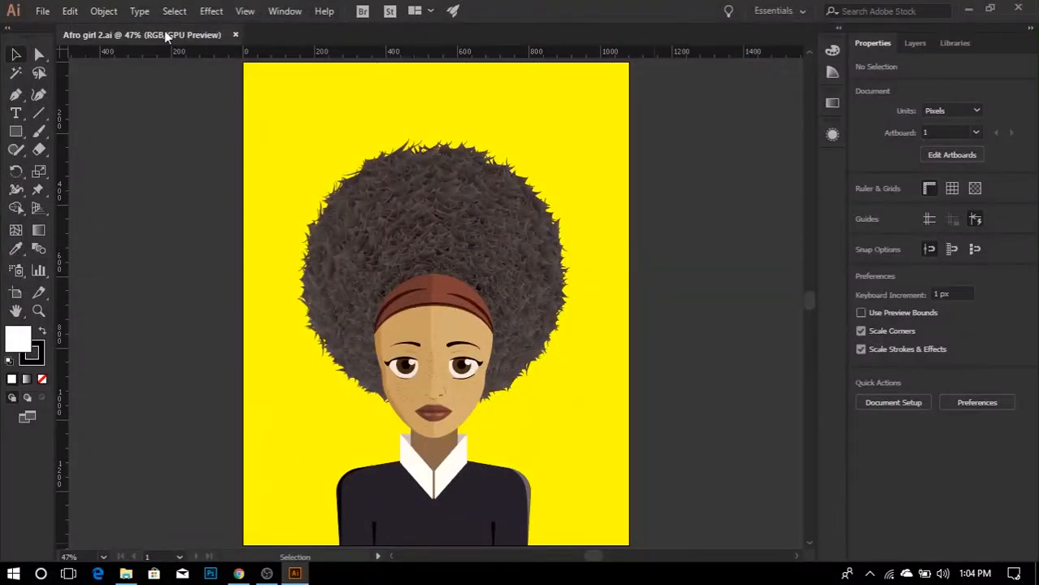
- Start a new document from the Web presets and name it "Afro Girl"
{"action": "left_click", "coordinate": [42, 10]}
{"action": "left_click", "coordinate": [529, 167]}
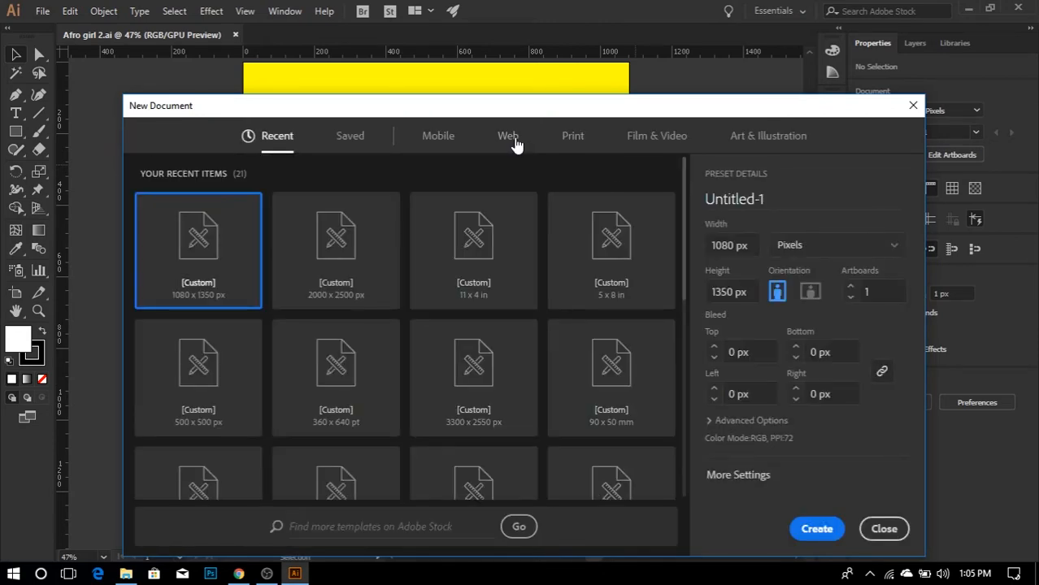
{"action": "left_click", "coordinate": [509, 138]}
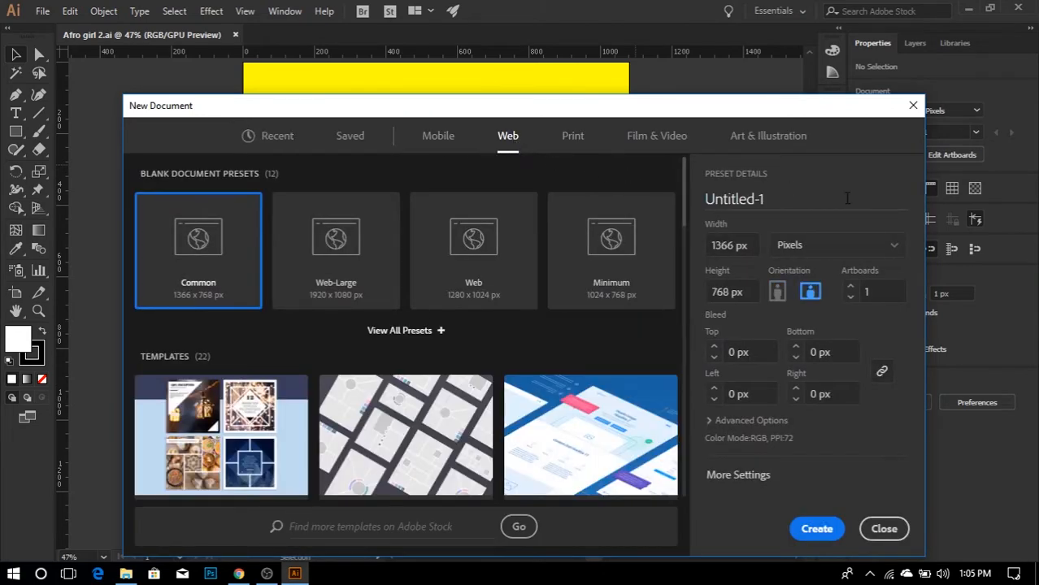
{"action": "left_click", "coordinate": [784, 195]}
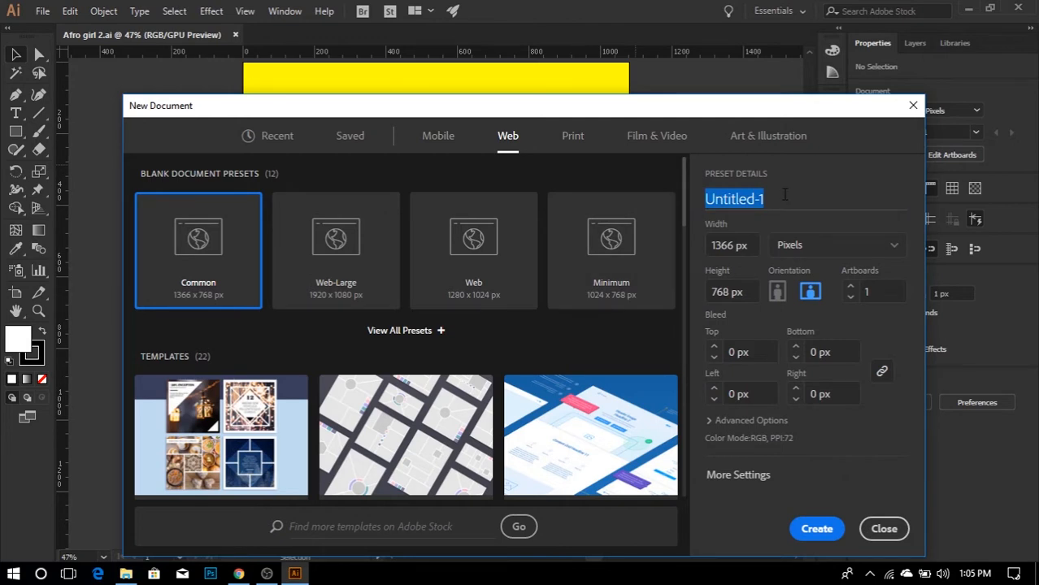
{"action": "type", "text": "Afro Gi"}
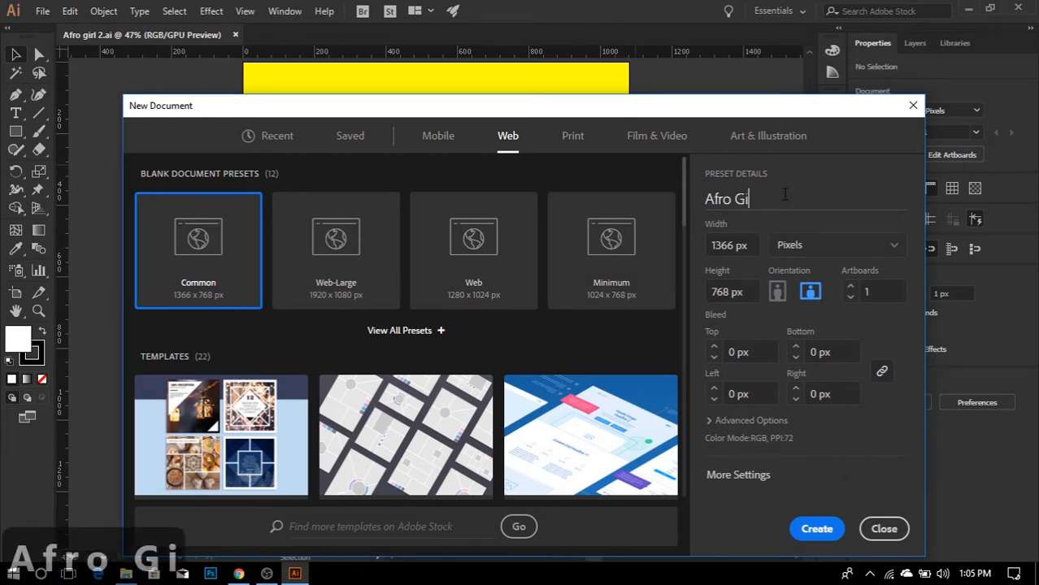
{"action": "type", "text": "rl"}
{"action": "key", "text": "Tab"}
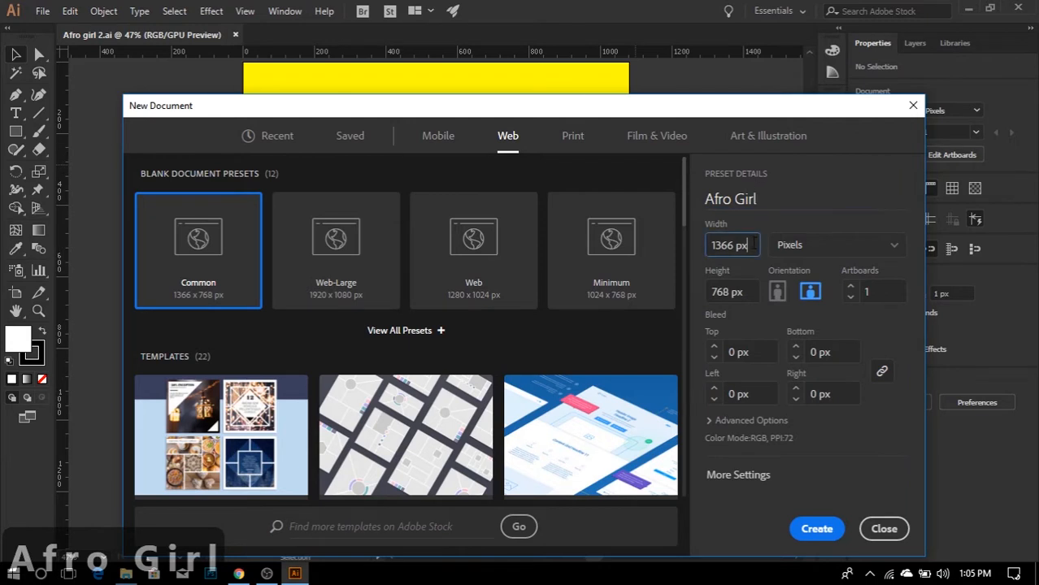
- Set the new document's size to 1080 px wide by 1350 px high and create it
{"action": "type", "text": "1080"}
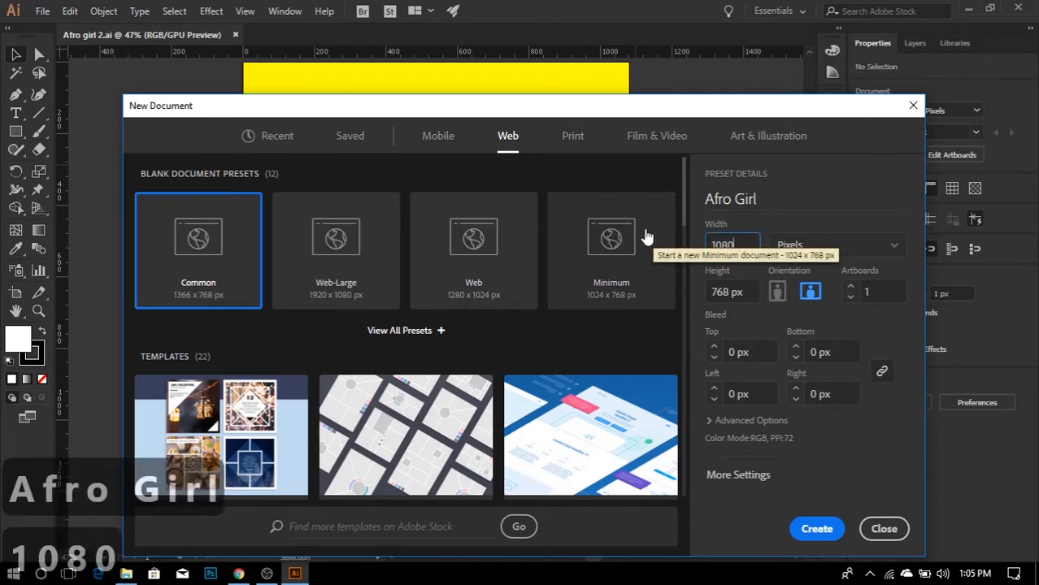
{"action": "key", "text": "Tab"}
{"action": "type", "text": "1"}
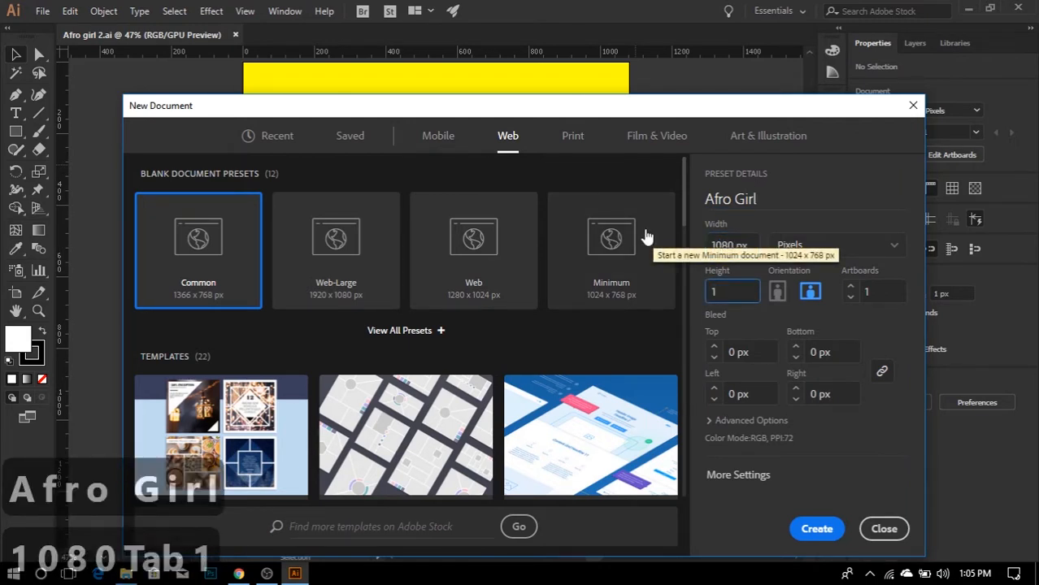
{"action": "type", "text": "350"}
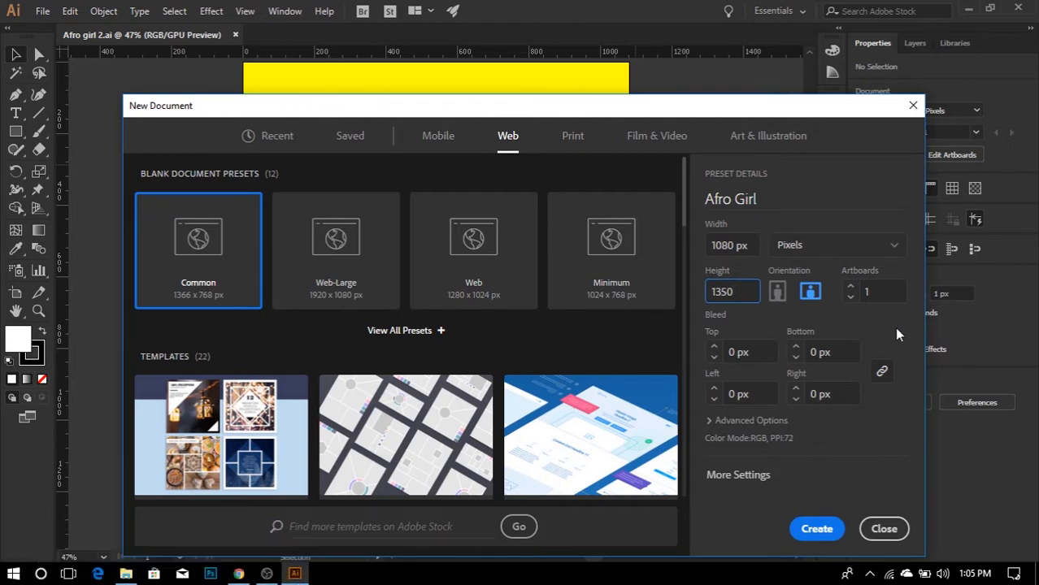
{"action": "left_click", "coordinate": [822, 533]}
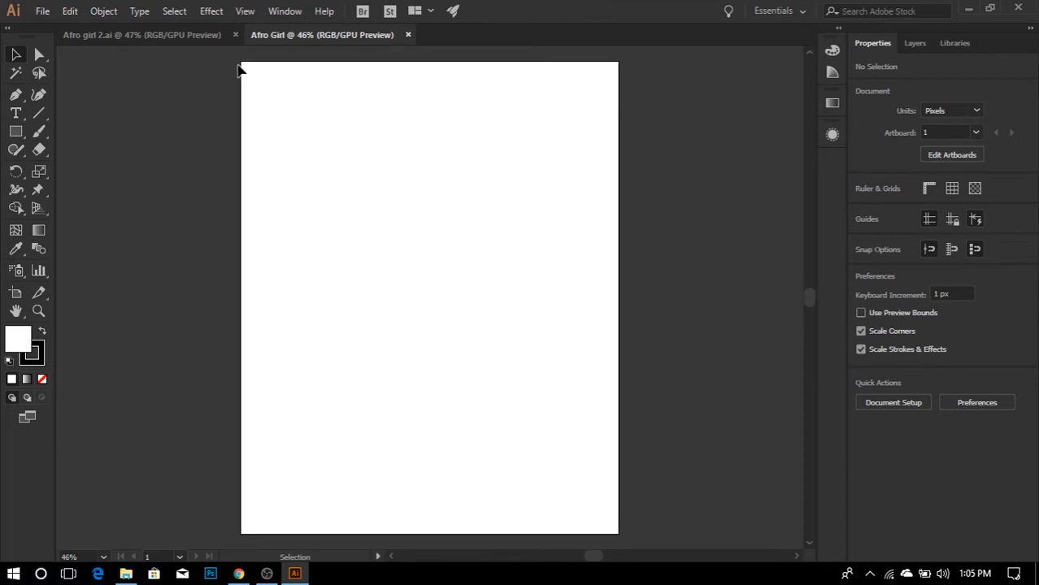
- Draw a 1080 by 1350 px rectangle that covers the whole artboard
{"action": "left_click", "coordinate": [16, 132]}
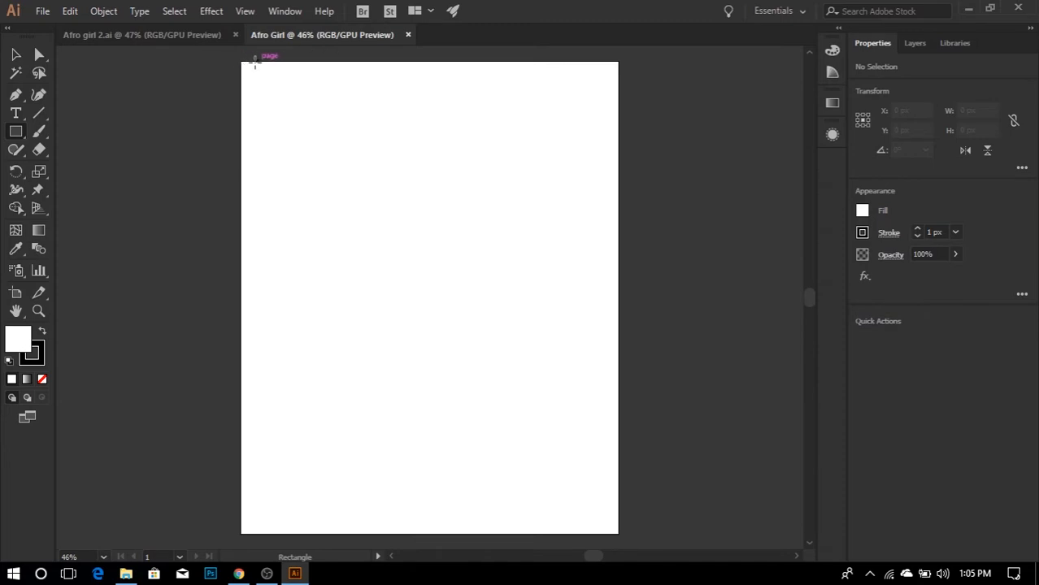
{"action": "left_click", "coordinate": [244, 12]}
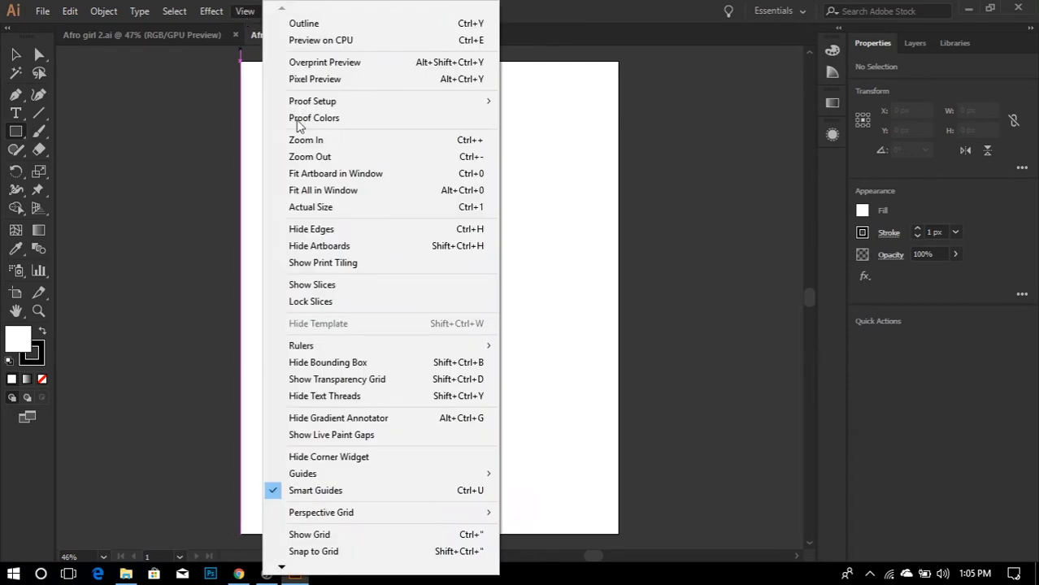
{"action": "left_click", "coordinate": [558, 6]}
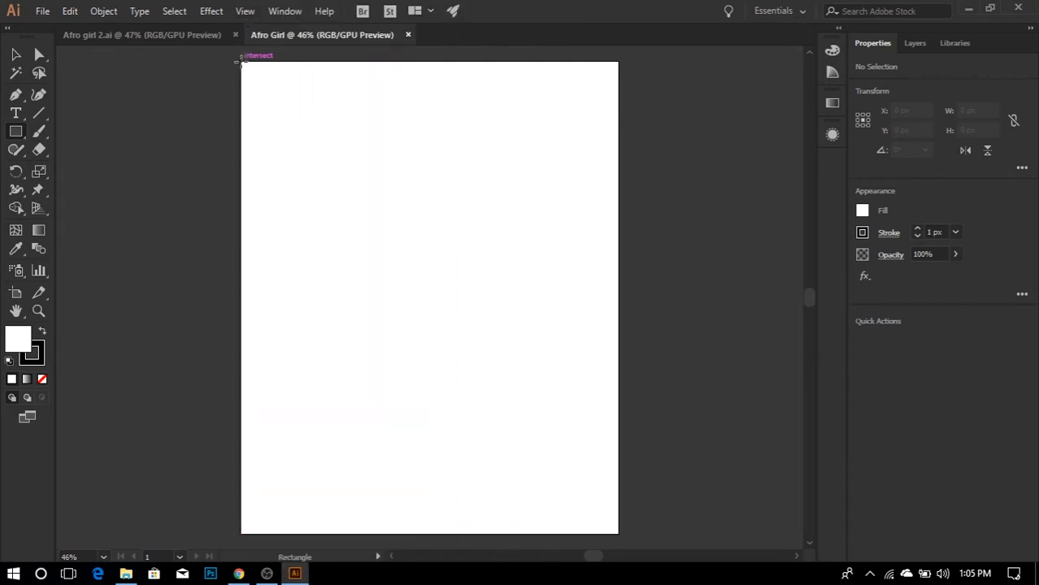
{"action": "left_click_drag", "start_coordinate": [241, 61], "coordinate": [618, 534]}
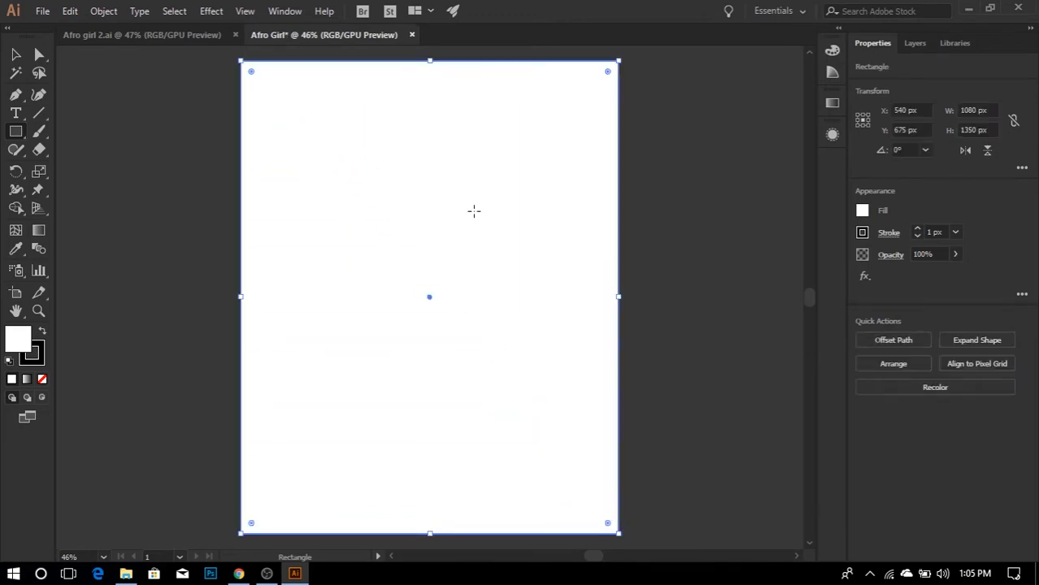
- Remove the rectangle's stroke and fill it with yellow, RGB 255, 255, 0
{"action": "left_click", "coordinate": [34, 358]}
{"action": "left_click", "coordinate": [43, 380]}
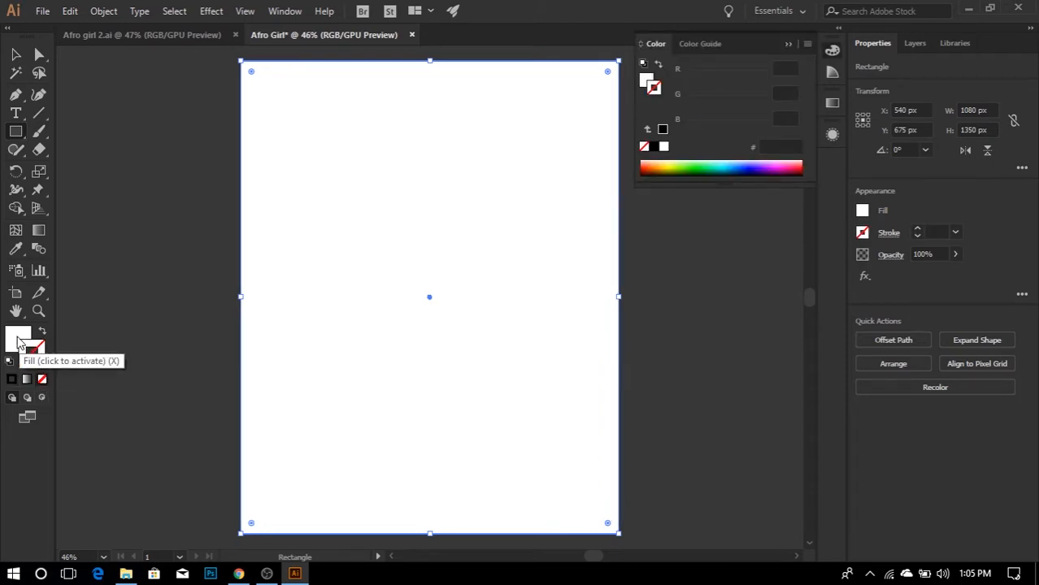
{"action": "left_click", "coordinate": [16, 338]}
{"action": "left_click_drag", "start_coordinate": [765, 120], "coordinate": [687, 120]}
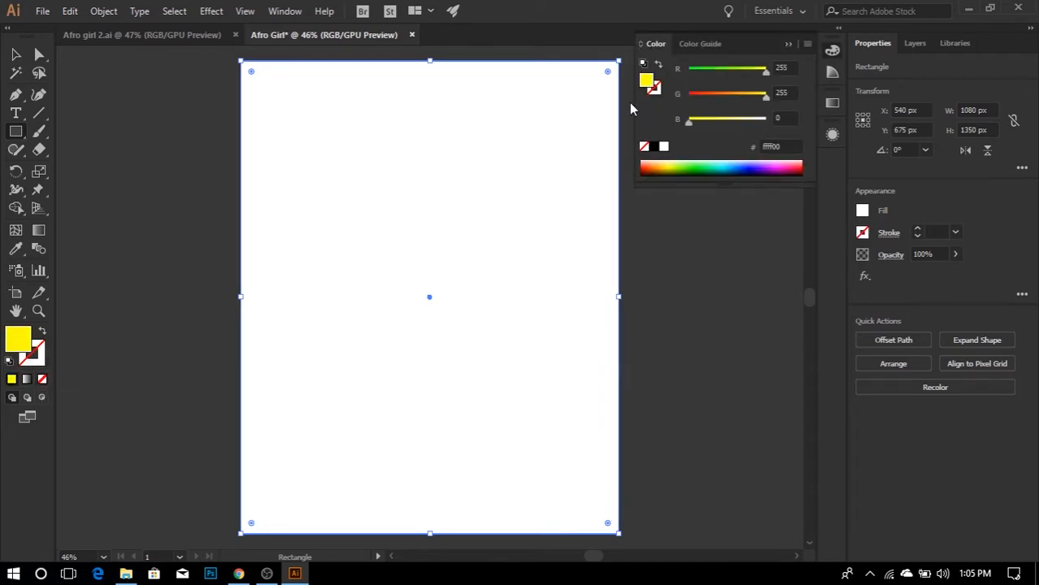
- Lock the yellow background rectangle and expand Layer 1 to list its contents
{"action": "left_click", "coordinate": [16, 56]}
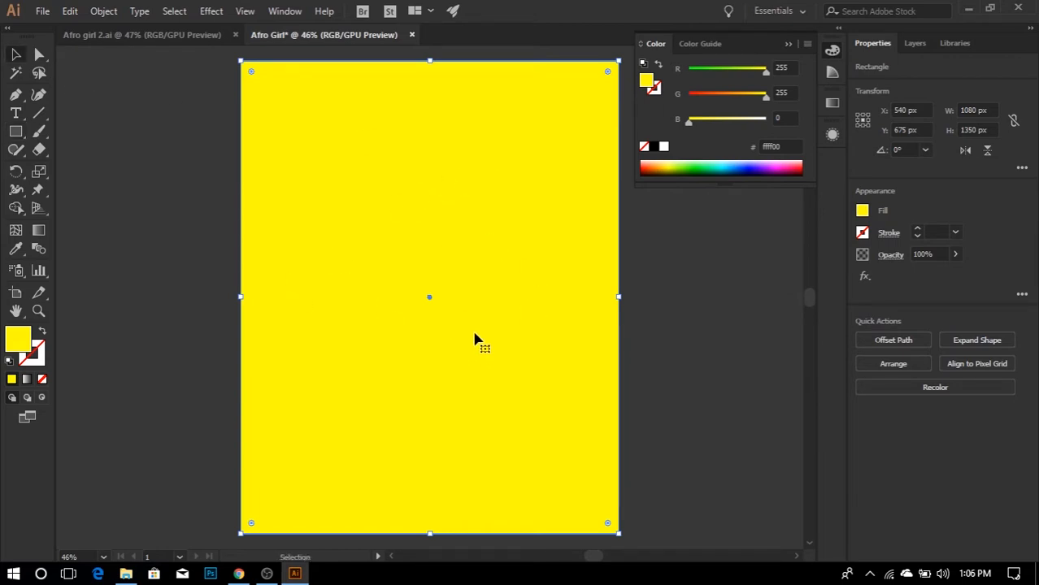
{"action": "key", "text": "ctrl+2"}
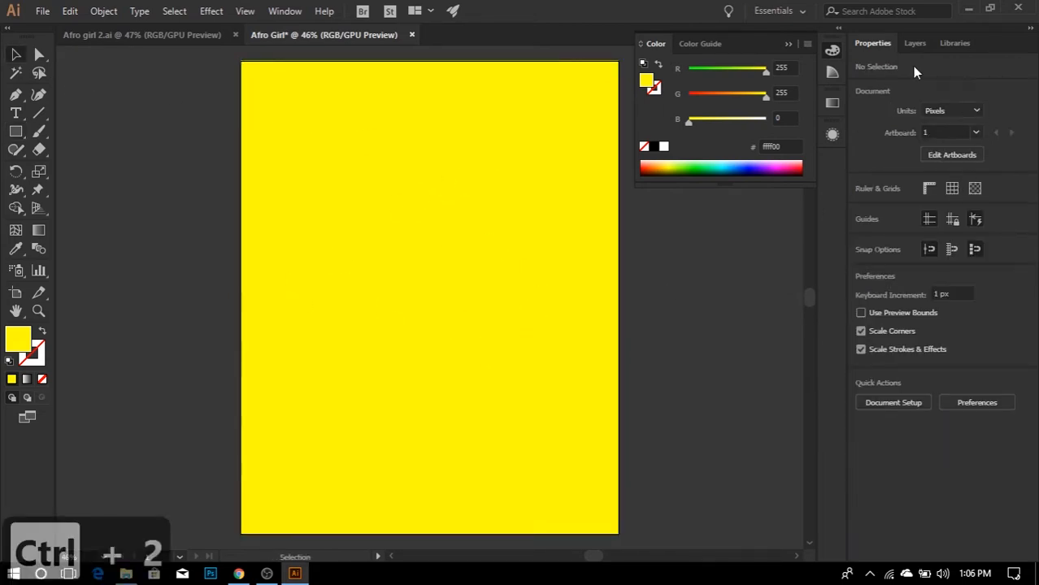
{"action": "left_click", "coordinate": [914, 45]}
{"action": "left_click", "coordinate": [895, 67]}
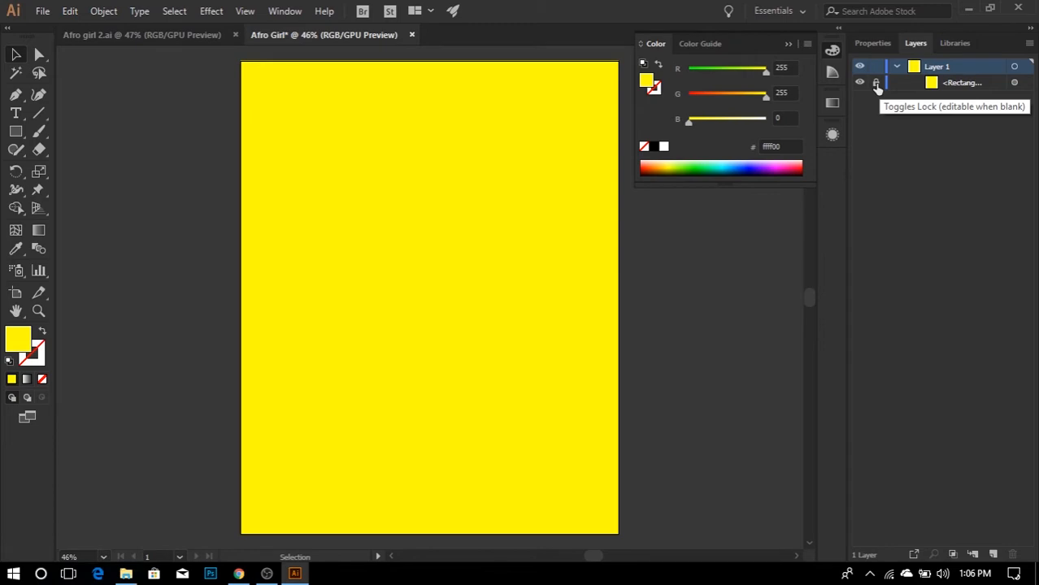
- Unlock the background rectangle, select it on the artboard, and lock it again
{"action": "left_click", "coordinate": [876, 83]}
{"action": "left_click", "coordinate": [497, 168]}
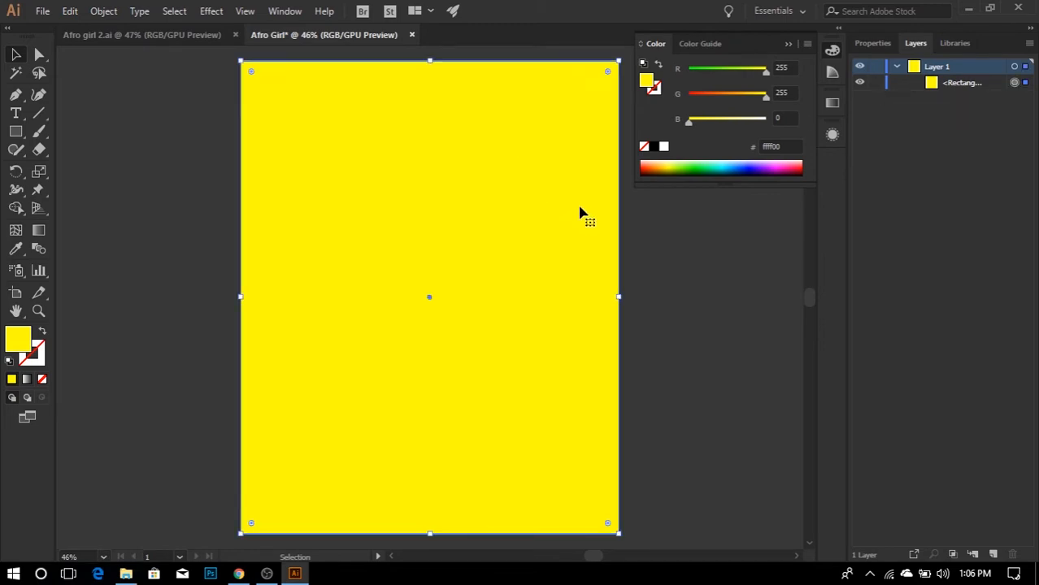
{"action": "left_click", "coordinate": [876, 83]}
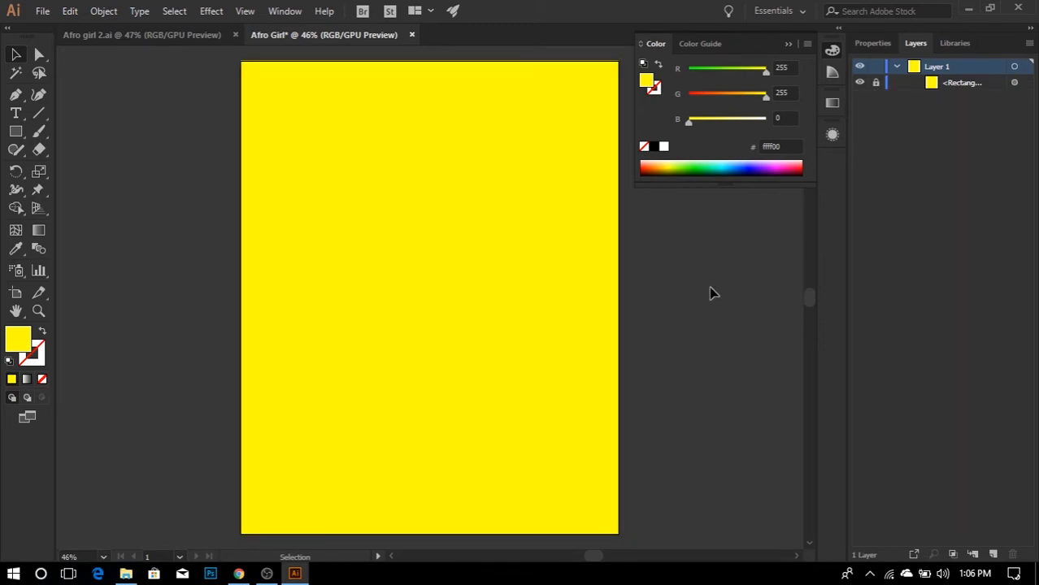
- Draw a small square with the Rectangle tool just outside the artboard, against its upper-left corner
{"action": "left_click", "coordinate": [835, 49]}
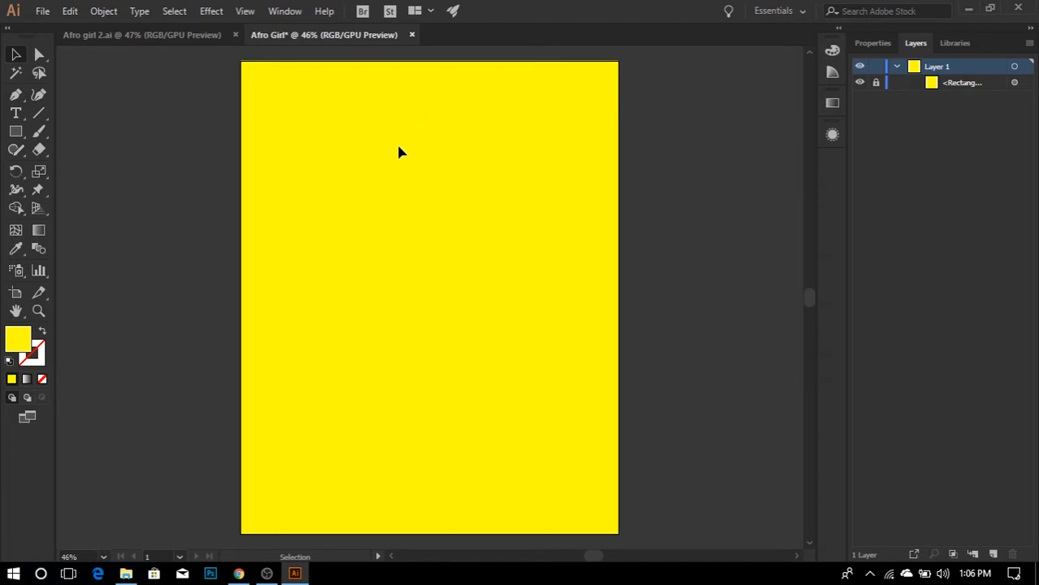
{"action": "left_click", "coordinate": [11, 136]}
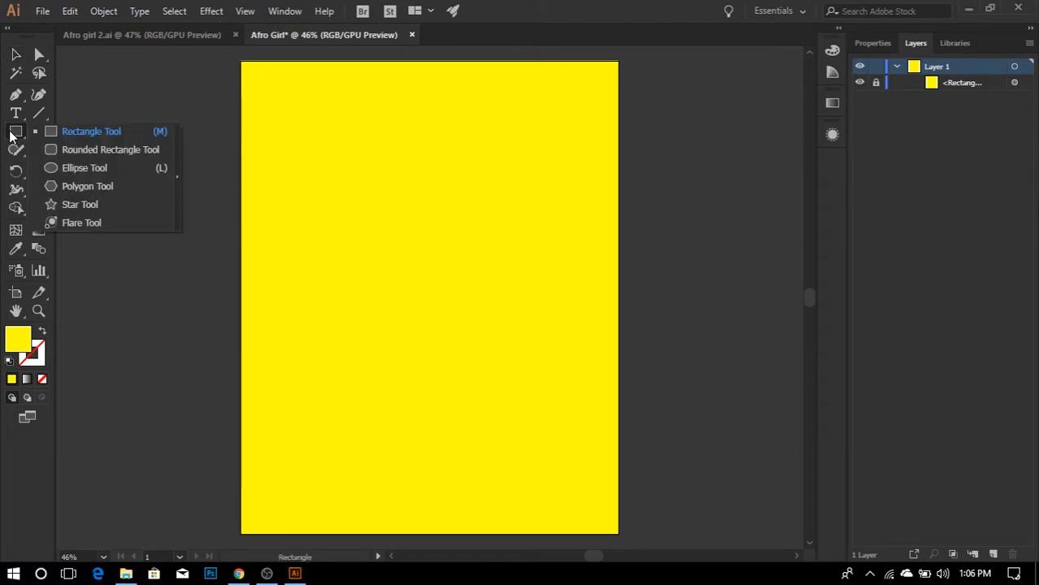
{"action": "left_click", "coordinate": [114, 136]}
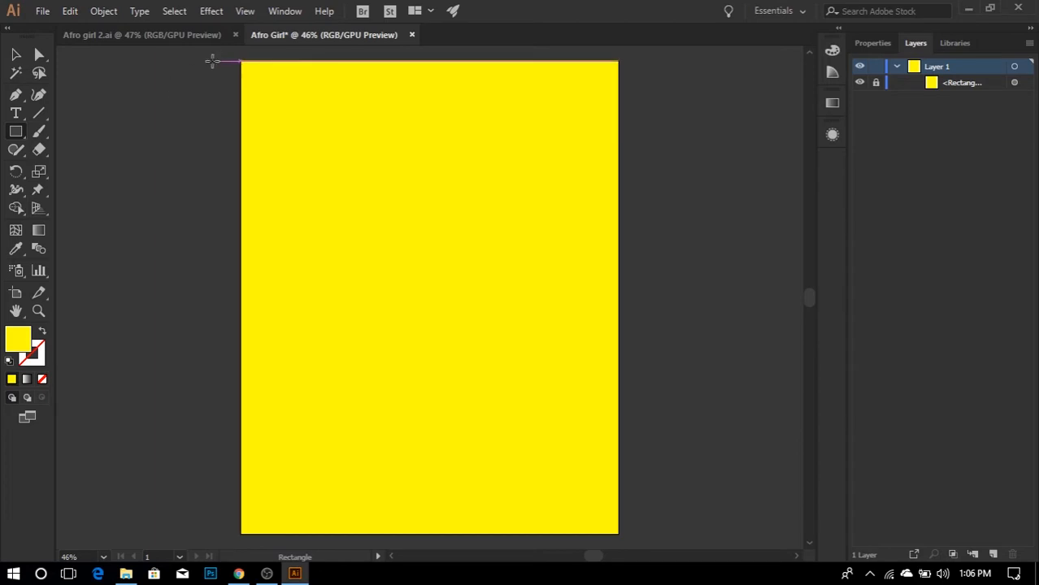
{"action": "left_click_drag", "start_coordinate": [206, 61], "coordinate": [235, 93]}
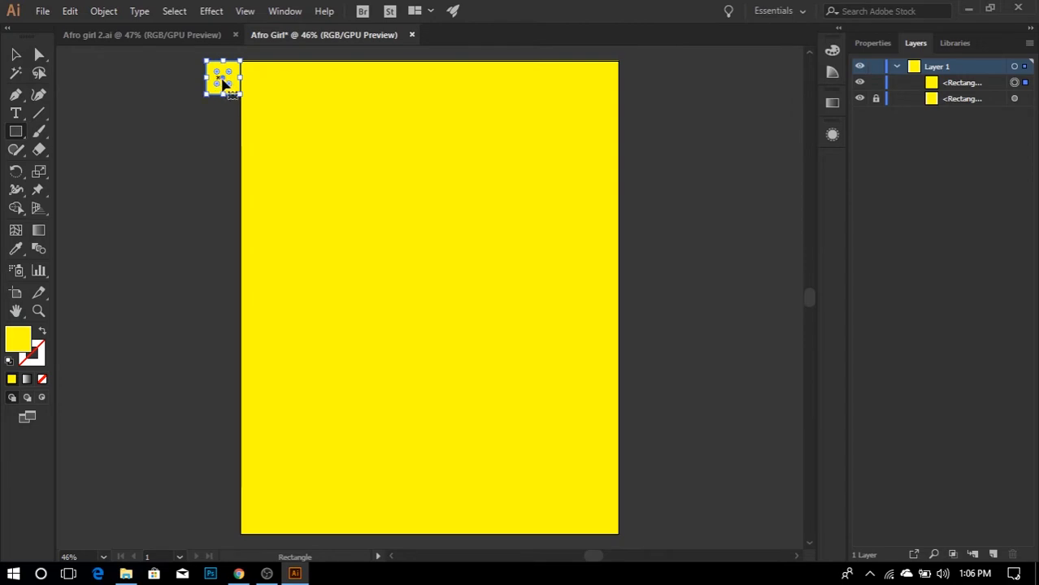
{"action": "left_click", "coordinate": [16, 56]}
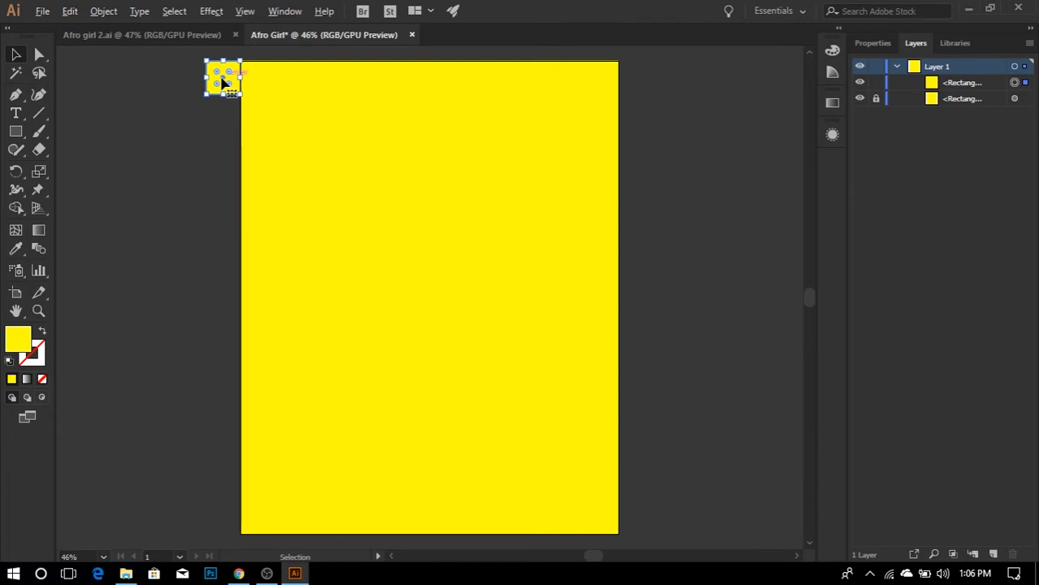
- Duplicate the small yellow square straight downward, leaving a gap between the two swatches beside the artboard
{"action": "left_click_drag", "start_coordinate": [224, 81], "coordinate": [229, 127]}
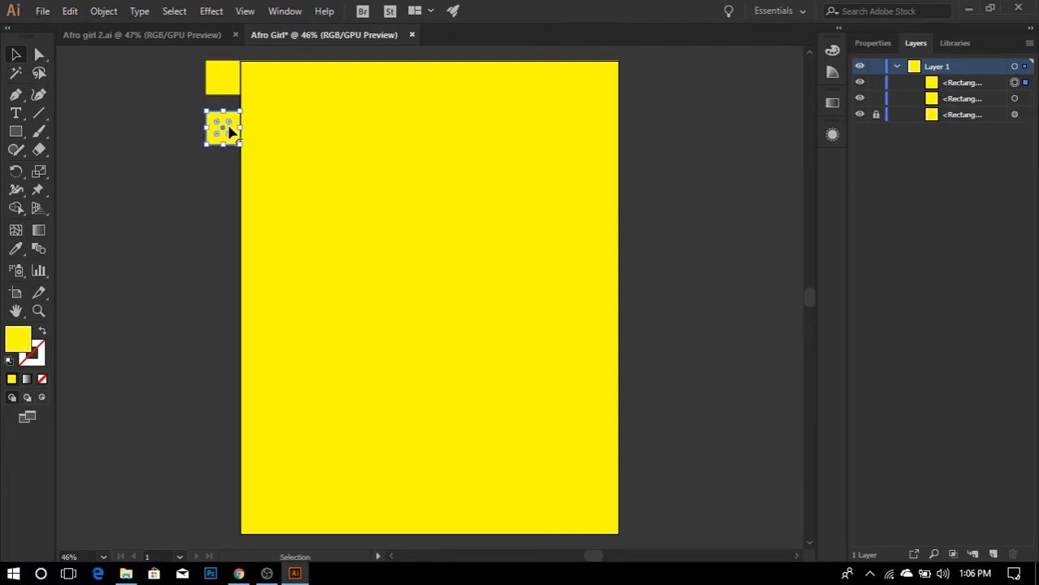
{"action": "left_click", "coordinate": [223, 172]}
{"action": "left_click", "coordinate": [228, 119]}
- Fill the upper swatch square with the near-black color #0d0000 and deselect it
{"action": "left_click", "coordinate": [228, 90]}
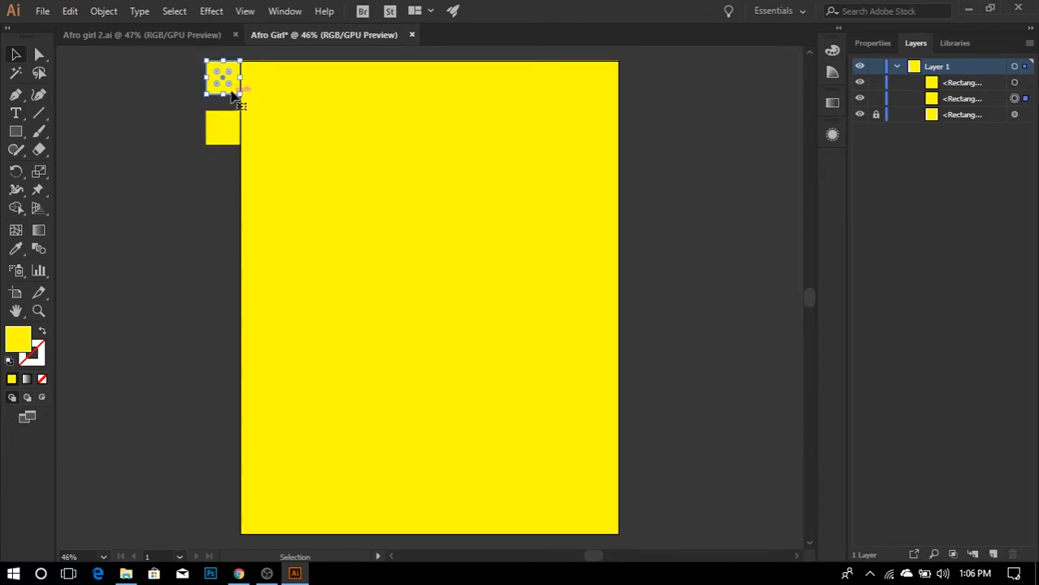
{"action": "double_click", "coordinate": [18, 338]}
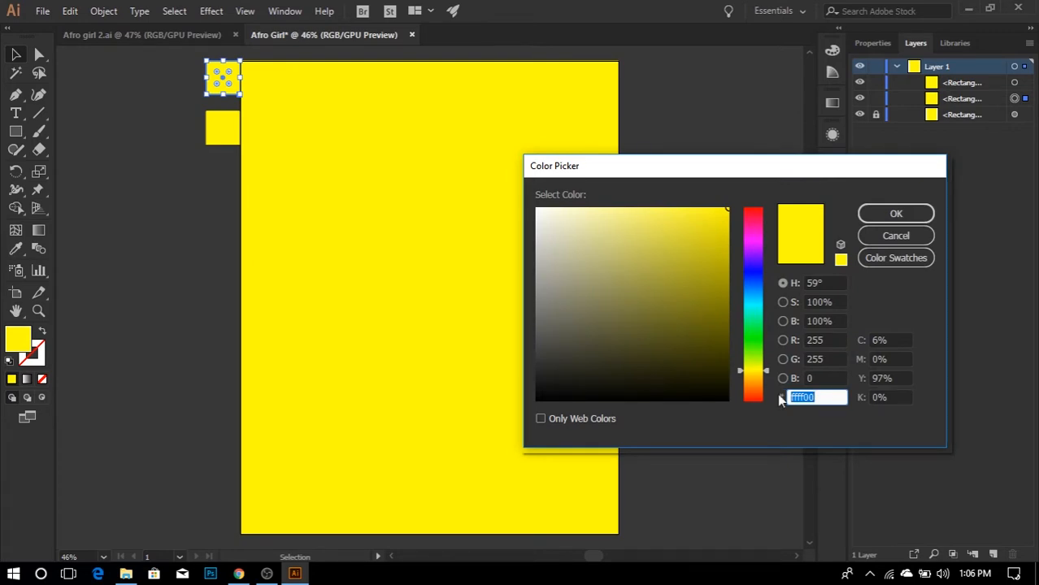
{"action": "type", "text": "0d0000"}
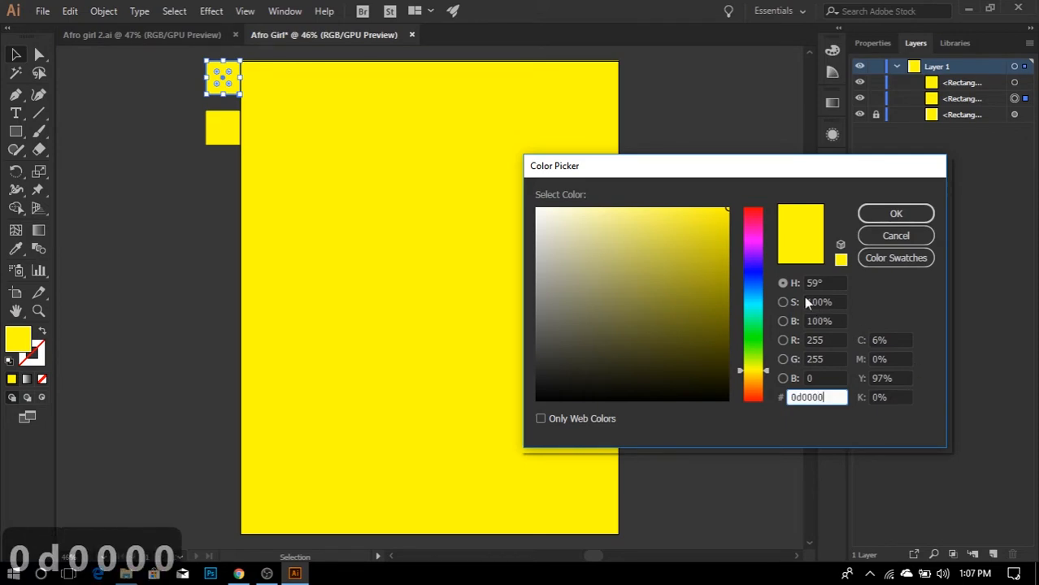
{"action": "left_click", "coordinate": [784, 282]}
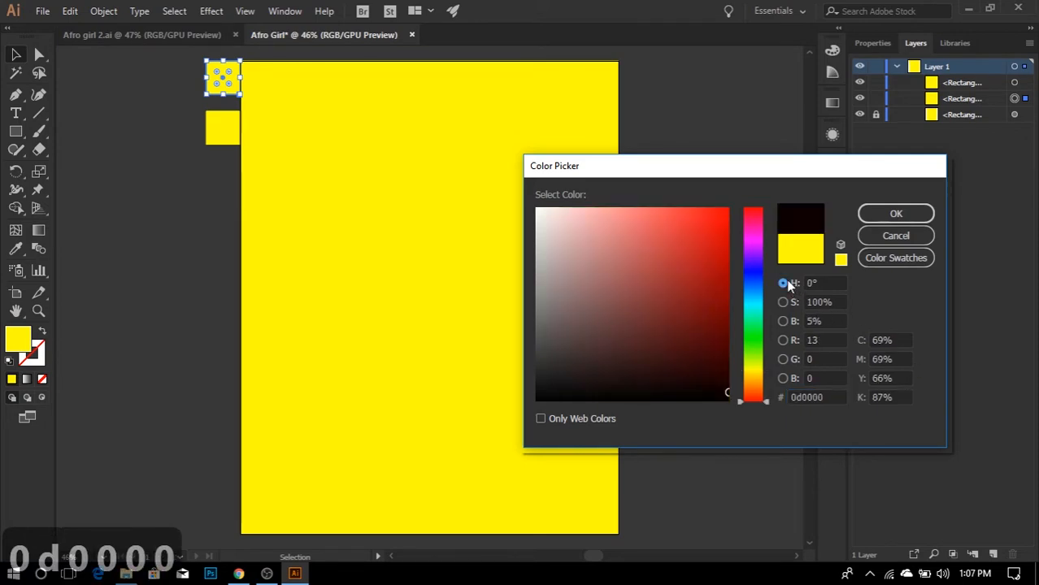
{"action": "left_click", "coordinate": [894, 212]}
{"action": "left_click", "coordinate": [222, 160]}
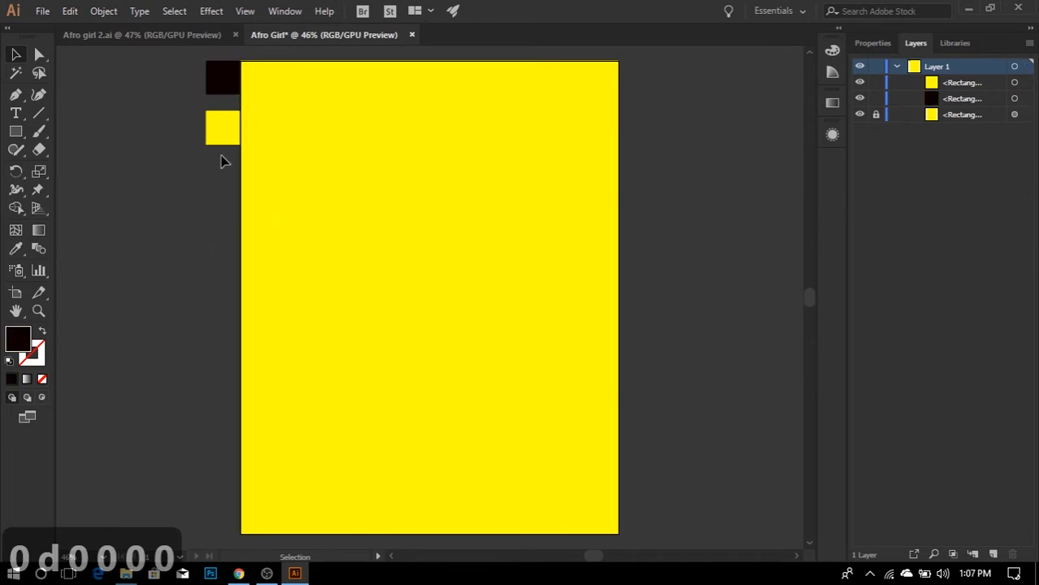
- Fill the lower swatch square with the grey-brown color #5d5555 and deselect it
{"action": "left_click", "coordinate": [218, 130]}
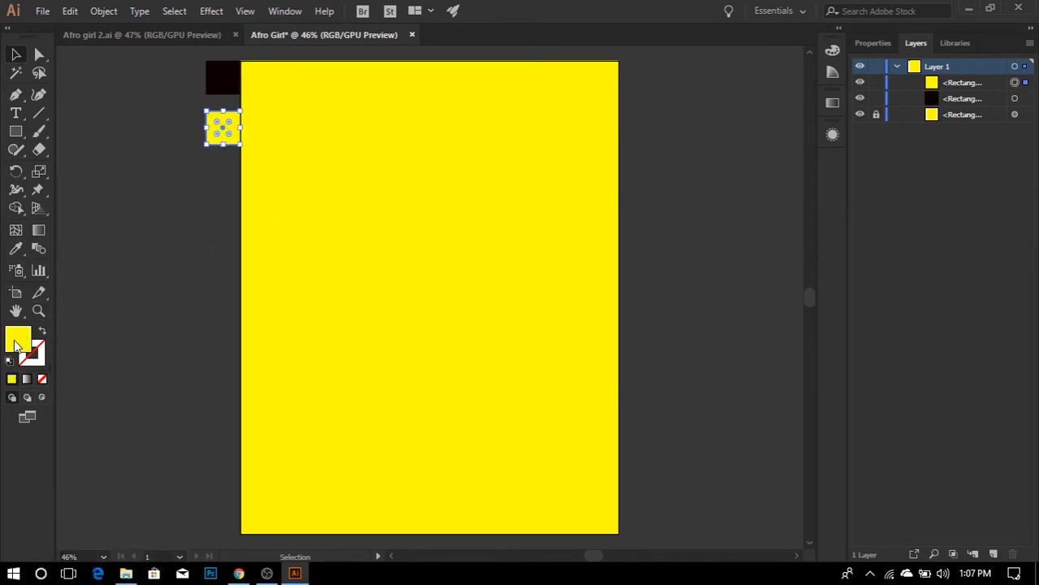
{"action": "double_click", "coordinate": [17, 340]}
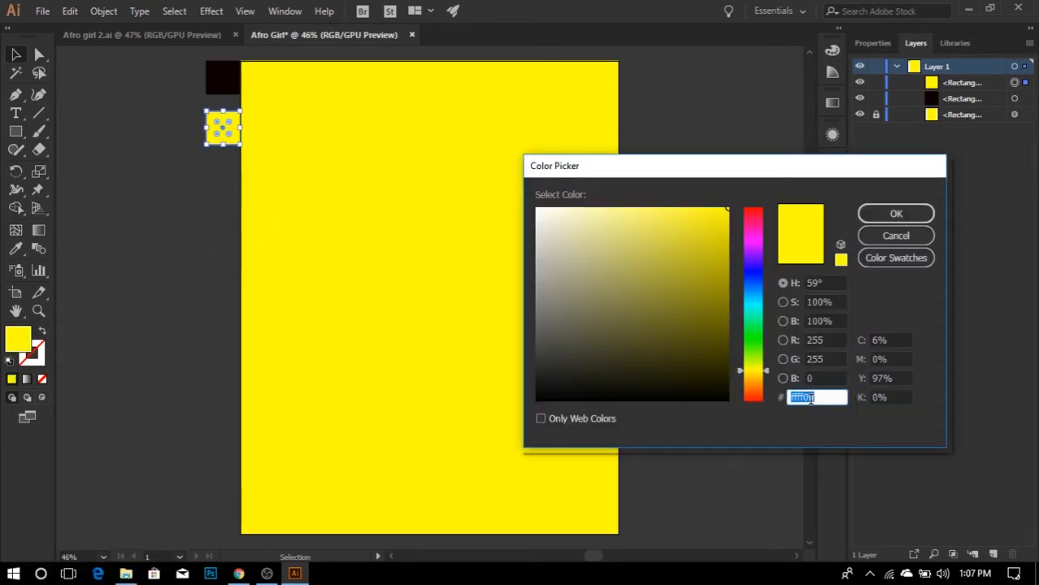
{"action": "type", "text": "5d5555"}
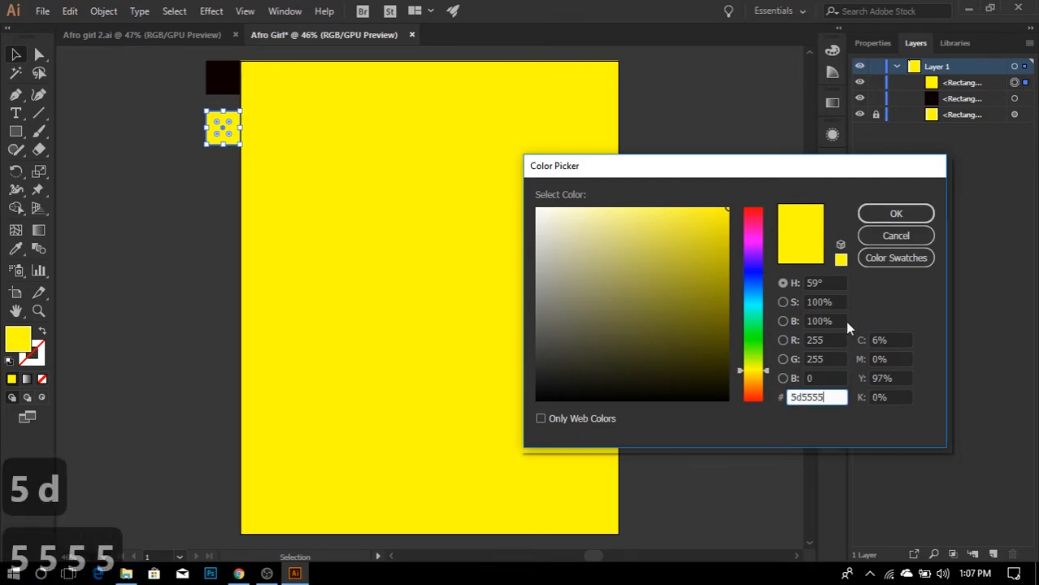
{"action": "left_click", "coordinate": [785, 290]}
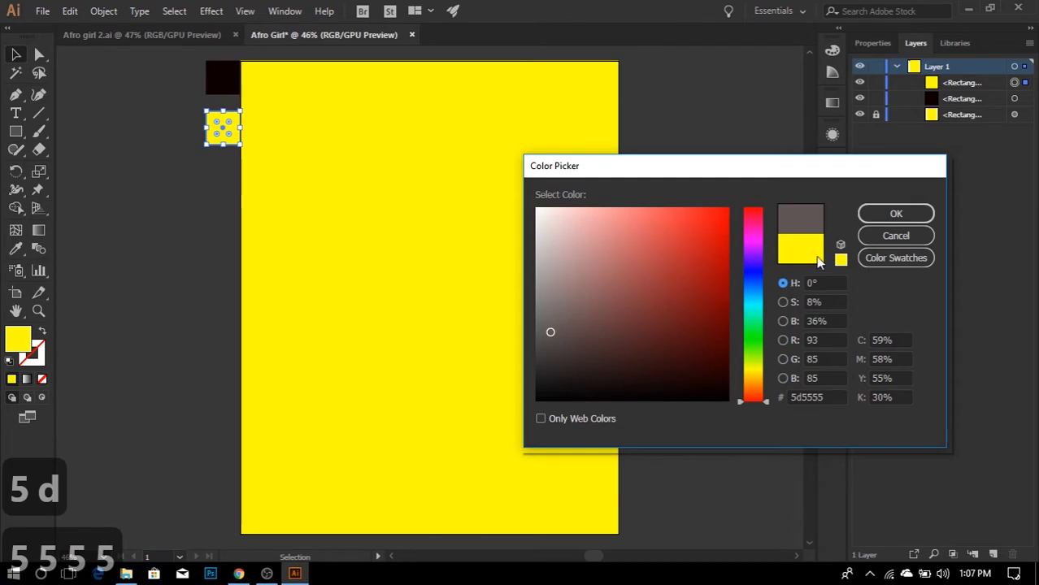
{"action": "left_click", "coordinate": [905, 212]}
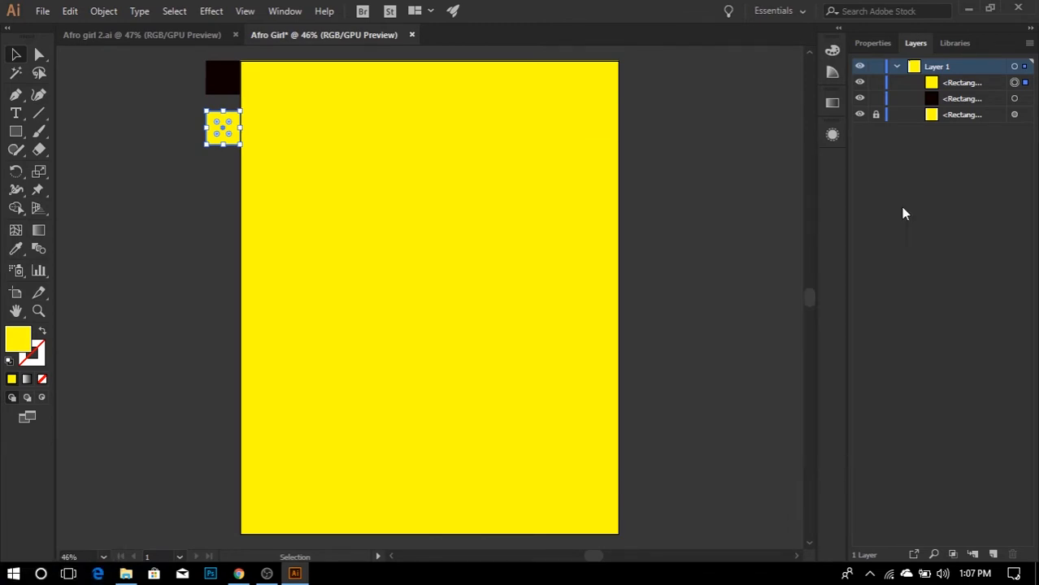
{"action": "left_click", "coordinate": [160, 171]}
- Move the grey-brown swatch up against the bottom edge of the near-black swatch
{"action": "scroll", "coordinate": [278, 194], "scroll_direction": "down", "scroll_amount": 2}
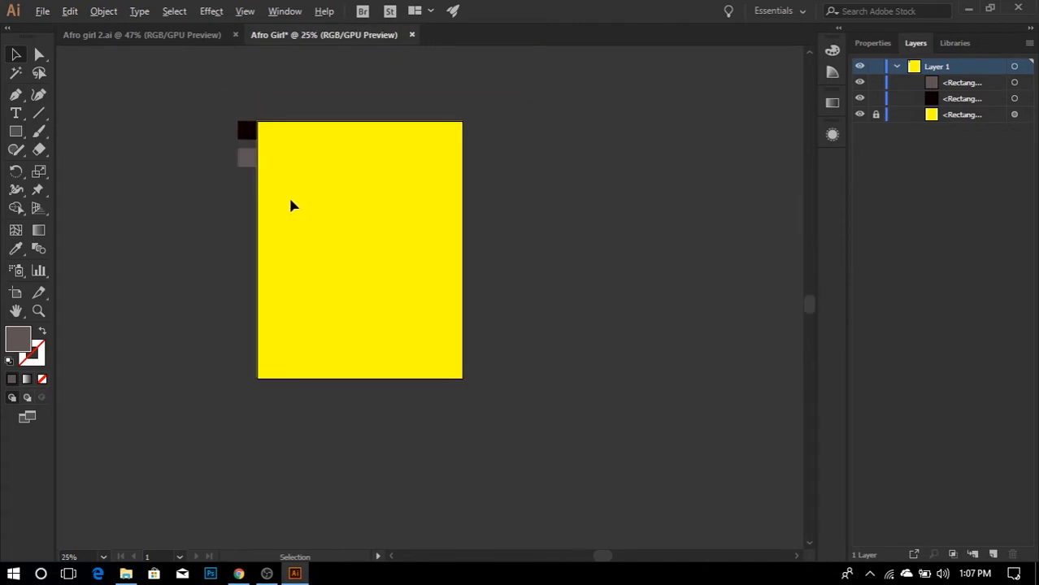
{"action": "left_click", "coordinate": [246, 131]}
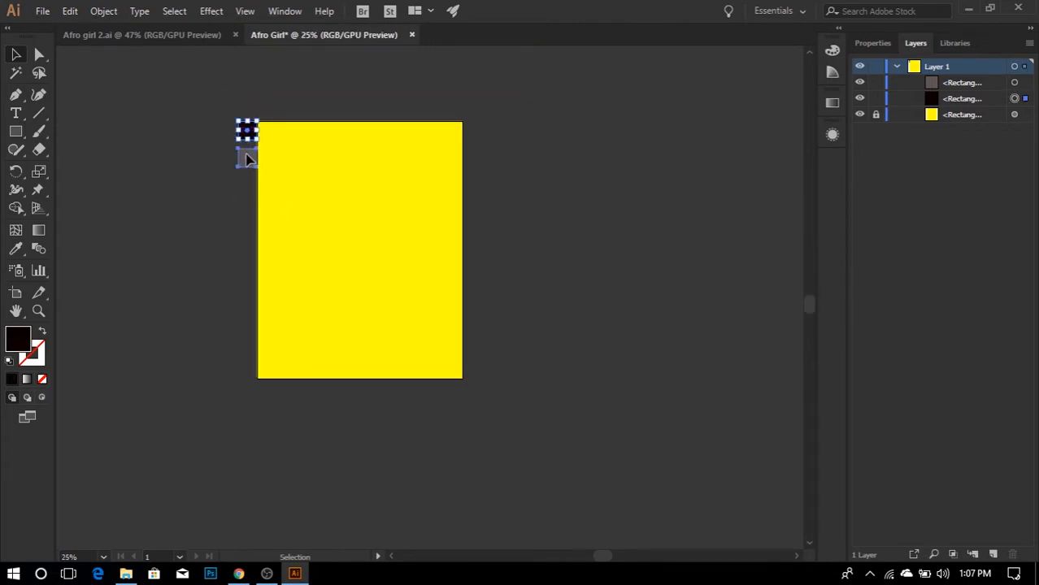
{"action": "left_click_drag", "start_coordinate": [246, 151], "coordinate": [248, 155]}
{"action": "left_click", "coordinate": [253, 233]}
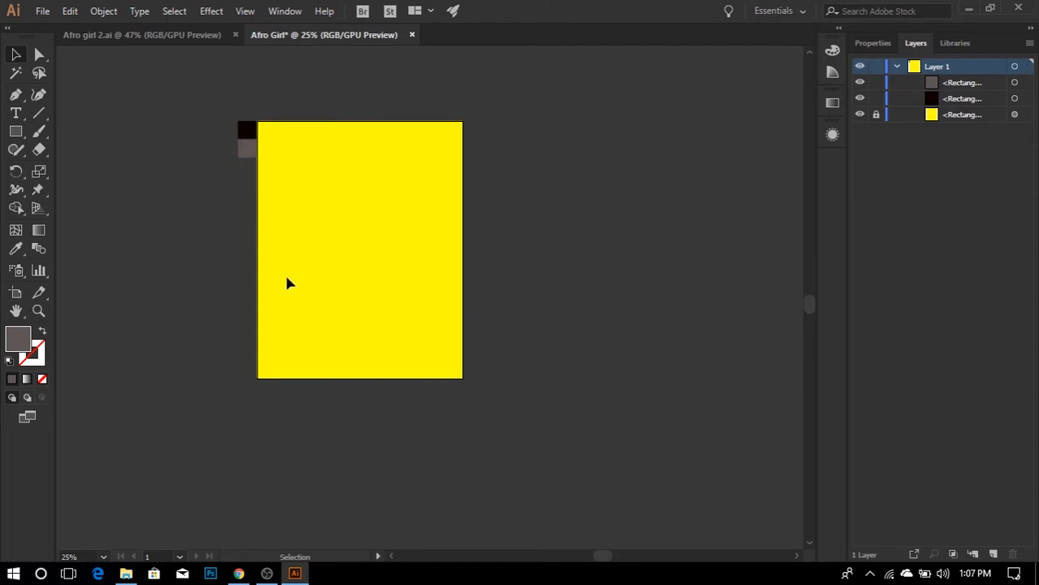
- Create a star on the artboard with Radius 1 of 100 px, Radius 2 of 200 px and 32 points
{"action": "left_click_drag", "start_coordinate": [19, 135], "coordinate": [82, 205]}
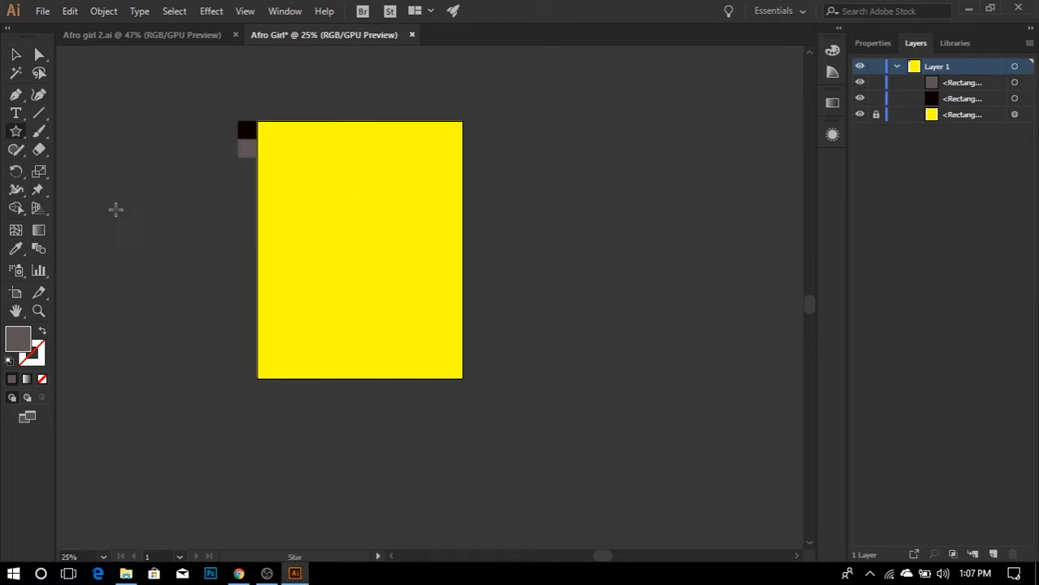
{"action": "left_click", "coordinate": [326, 170]}
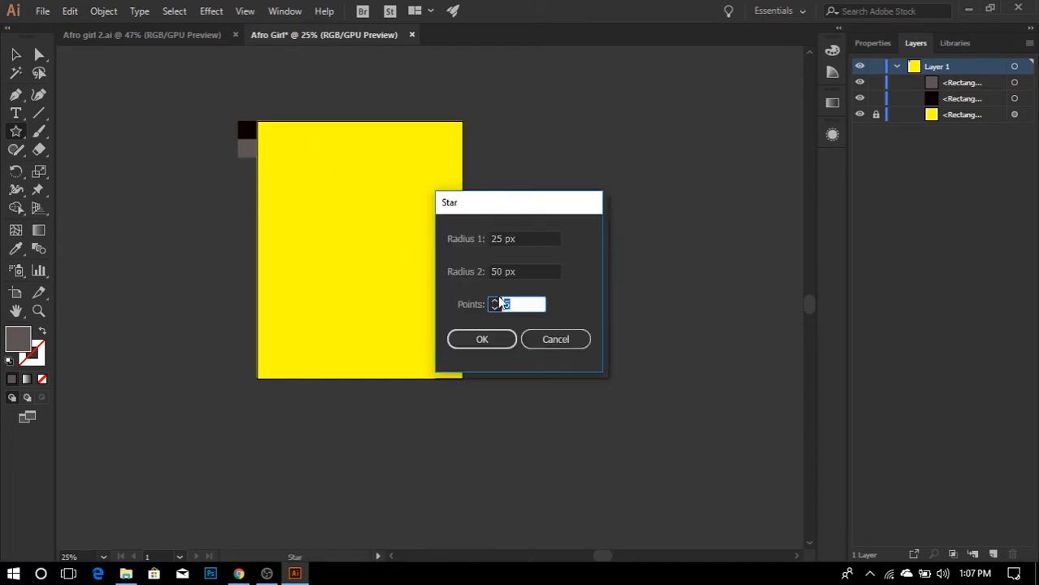
{"action": "double_click", "coordinate": [528, 240]}
{"action": "type", "text": "100"}
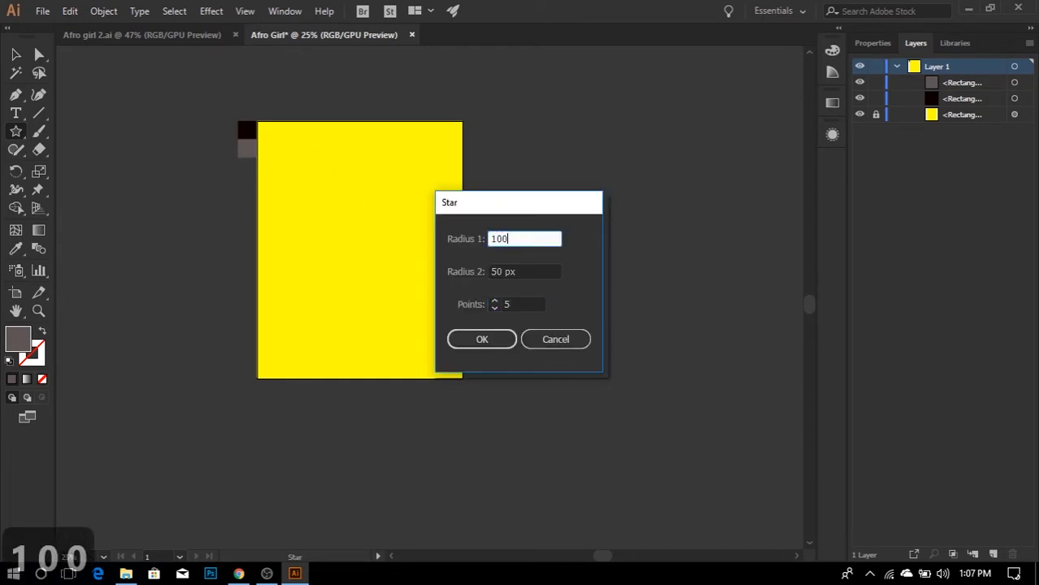
{"action": "key", "text": "Tab"}
{"action": "type", "text": "200"}
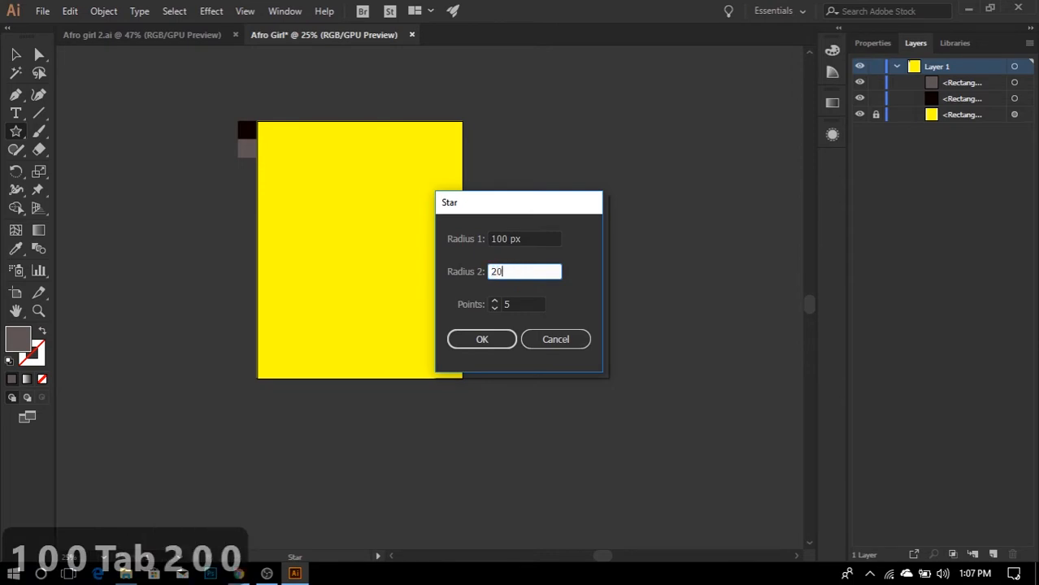
{"action": "double_click", "coordinate": [523, 305]}
{"action": "type", "text": "32"}
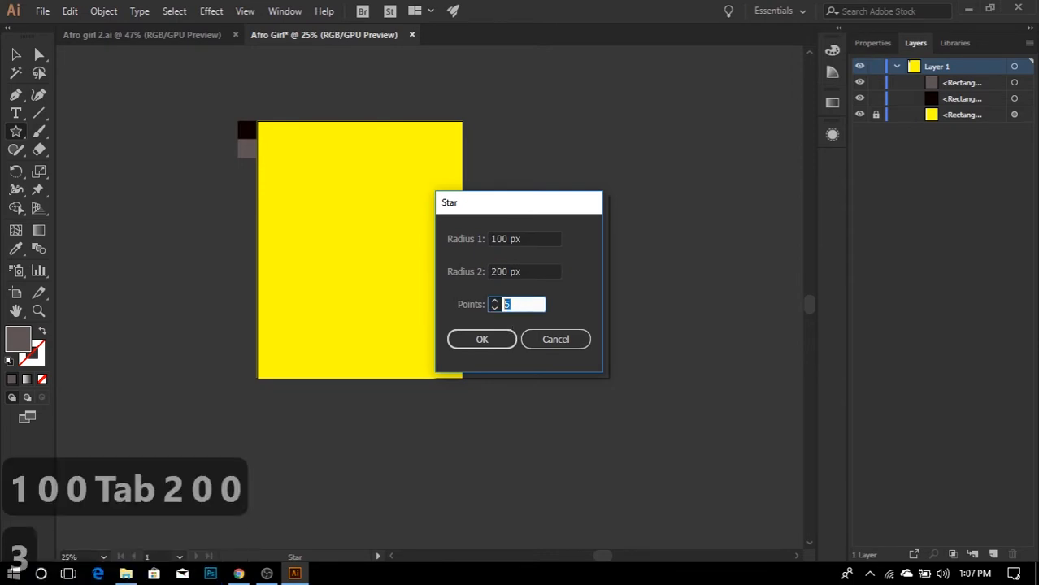
{"action": "left_click", "coordinate": [503, 345]}
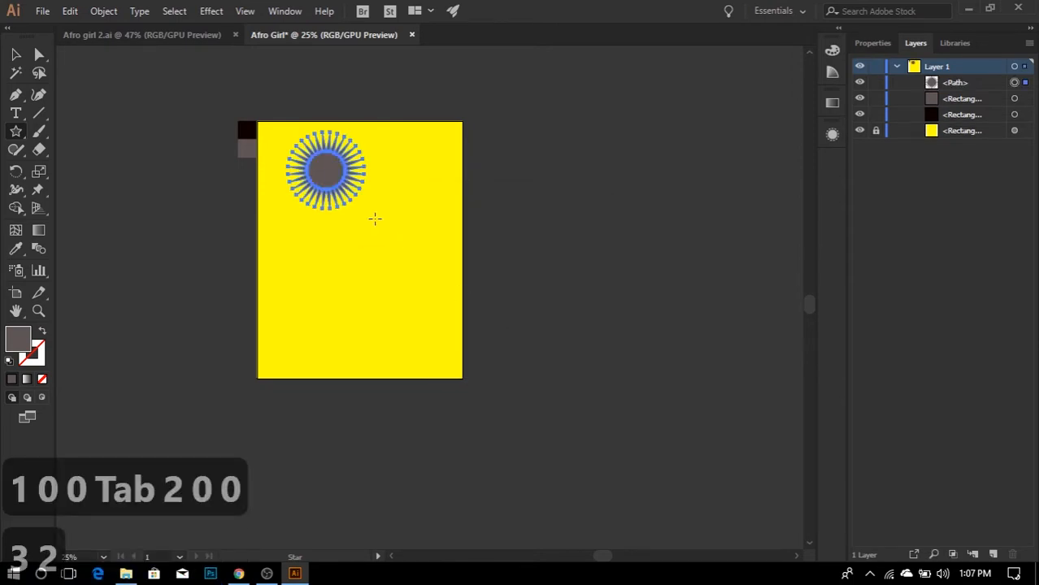
- Move the star by about 199 px horizontally and 82 px down, to the upper middle of the artboard
{"action": "key", "text": "v"}
{"action": "left_click_drag", "start_coordinate": [329, 181], "coordinate": [366, 194]}
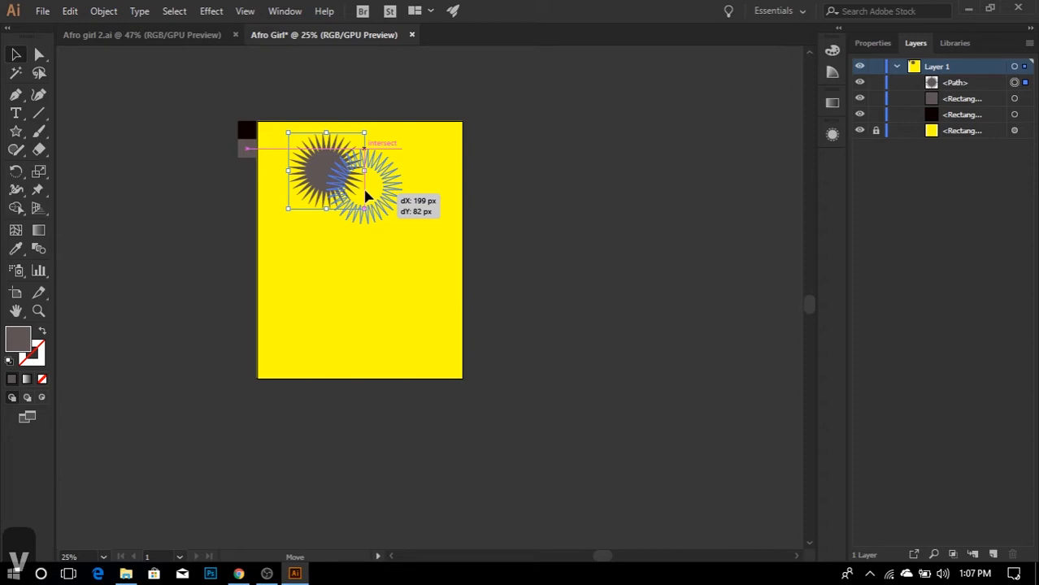
{"action": "left_click_drag", "start_coordinate": [365, 195], "coordinate": [365, 193]}
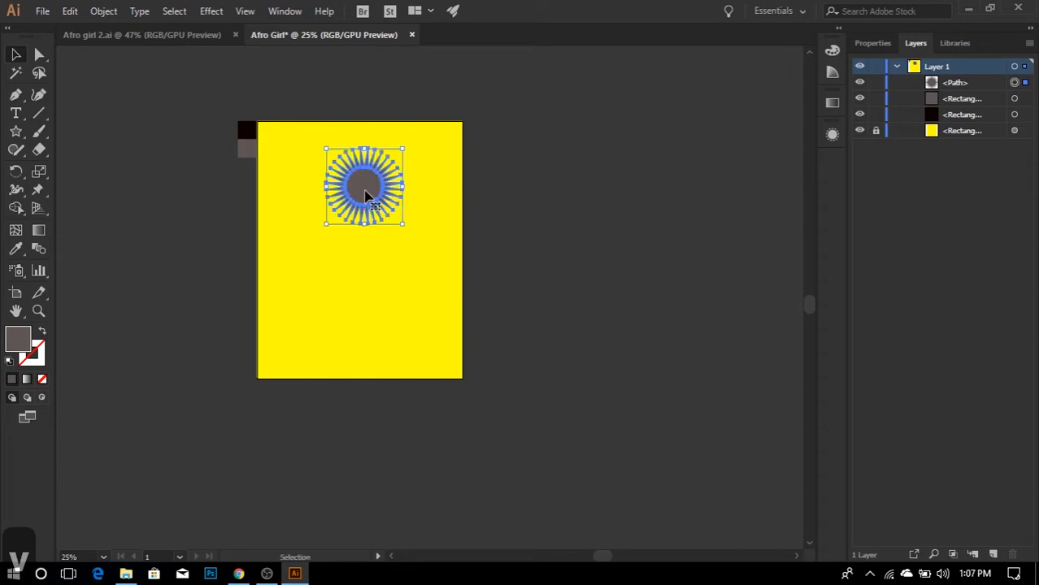
- Constrain the star's width and height proportions and set its width to 700 px
{"action": "left_click", "coordinate": [872, 44]}
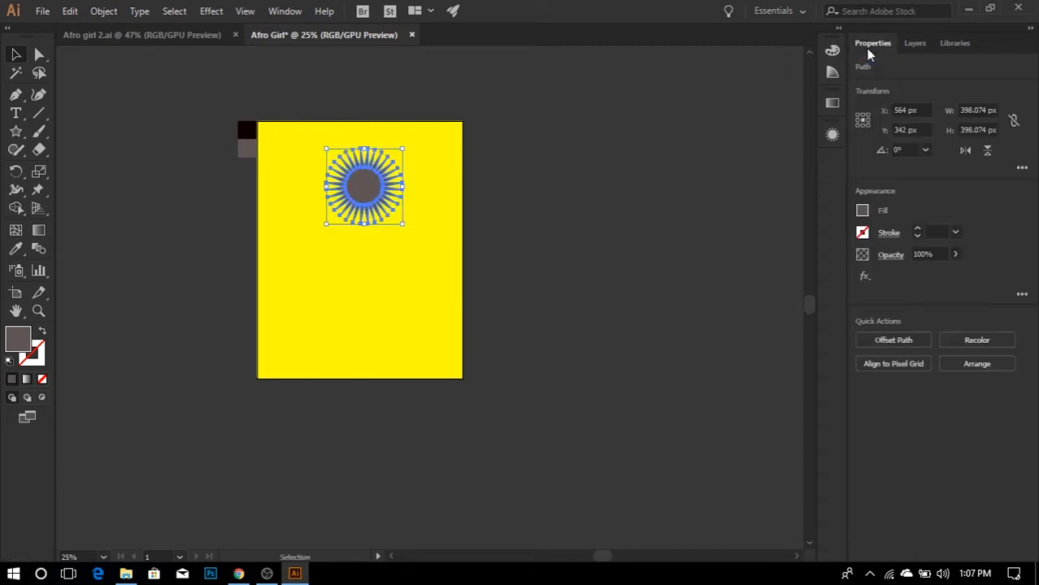
{"action": "left_click", "coordinate": [1016, 122]}
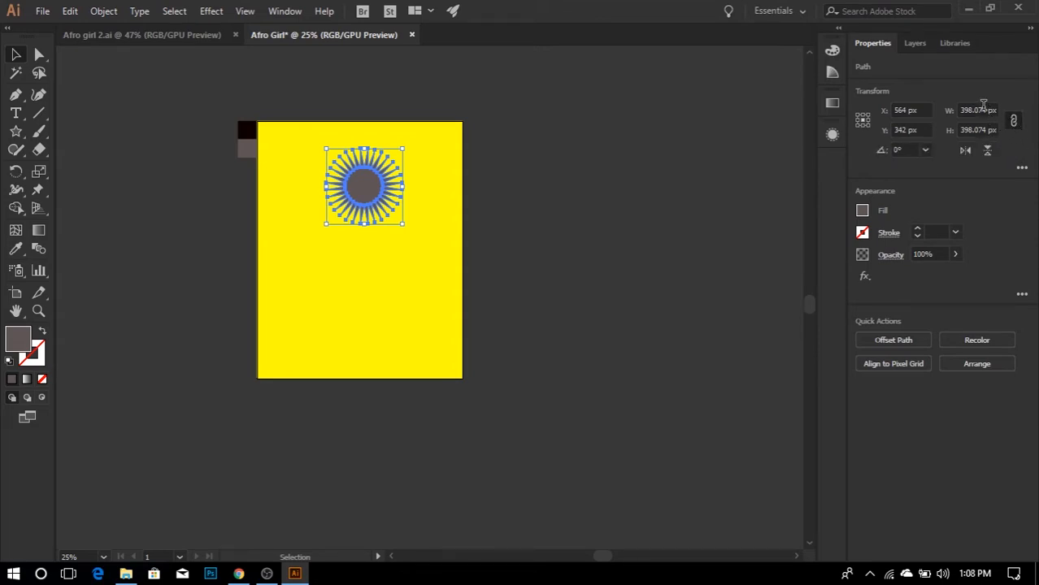
{"action": "left_click", "coordinate": [988, 108]}
{"action": "type", "text": "700"}
{"action": "key", "text": "Return"}
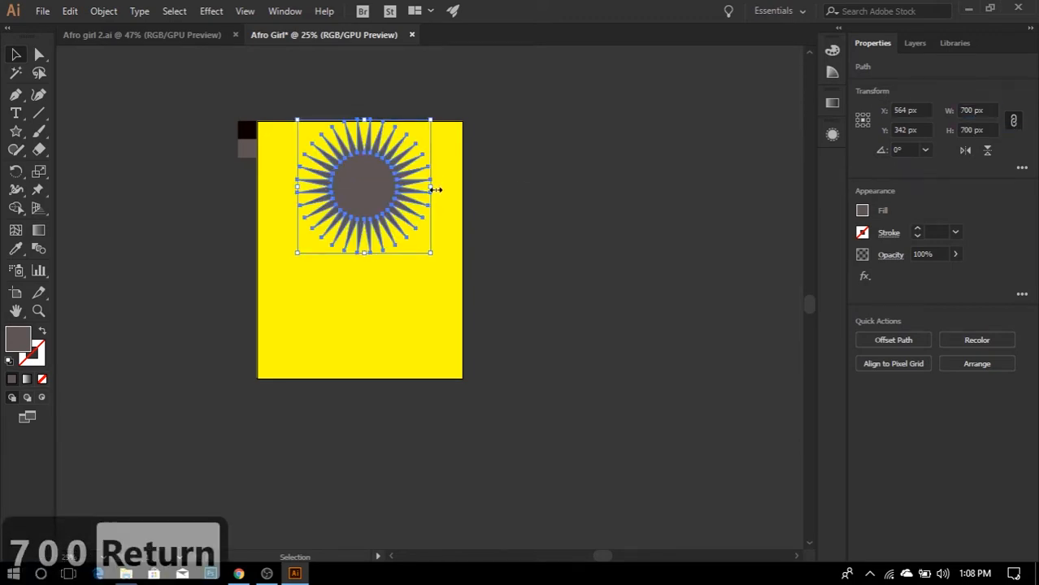
- Move the enlarged star straight down the artboard to about Y 474 px and leave it selected
{"action": "left_click_drag", "start_coordinate": [365, 200], "coordinate": [365, 218]}
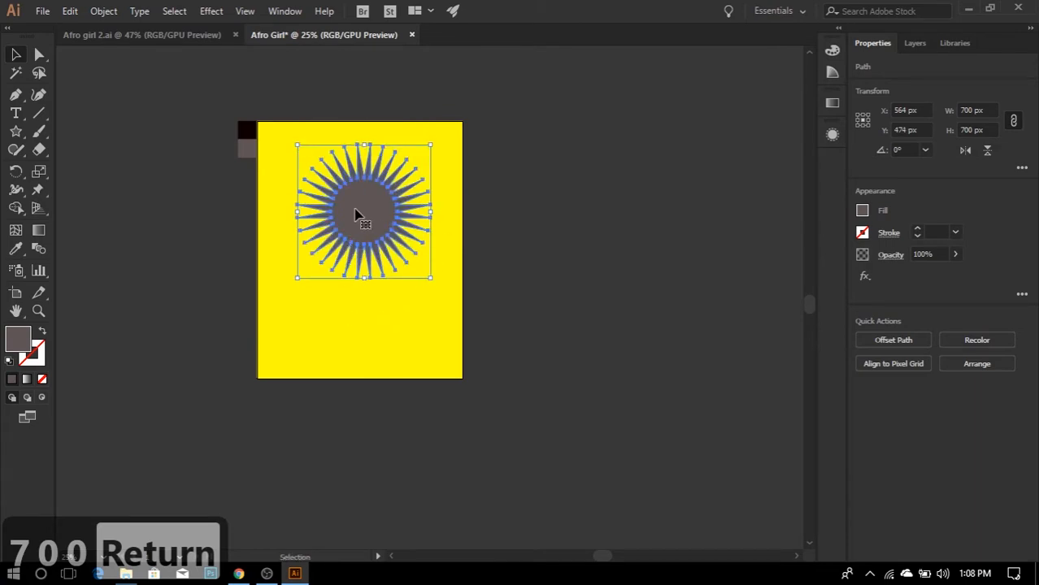
{"action": "key", "text": "ctrl+z"}
{"action": "left_click", "coordinate": [461, 286]}
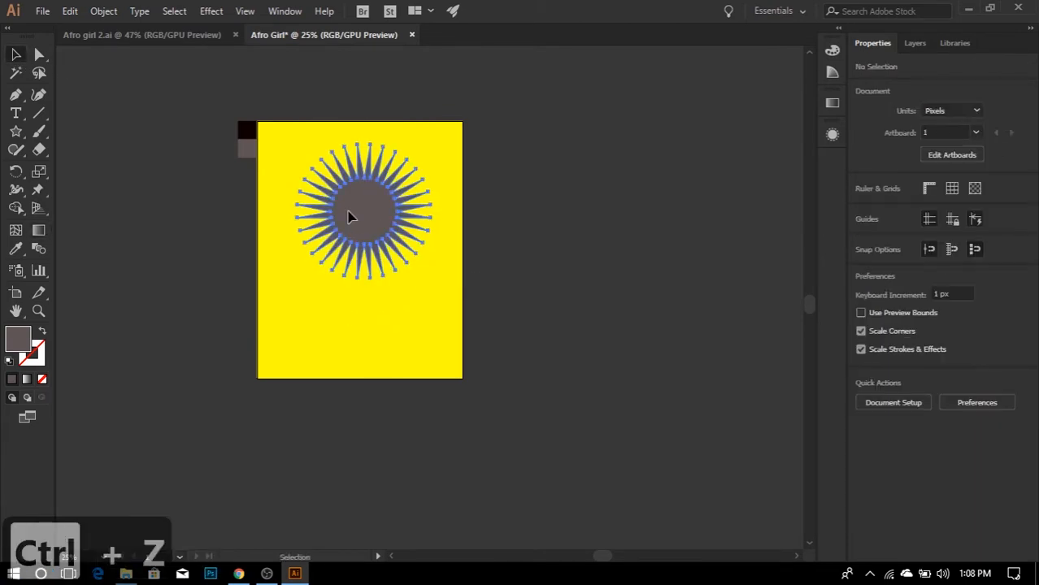
{"action": "left_click", "coordinate": [349, 215]}
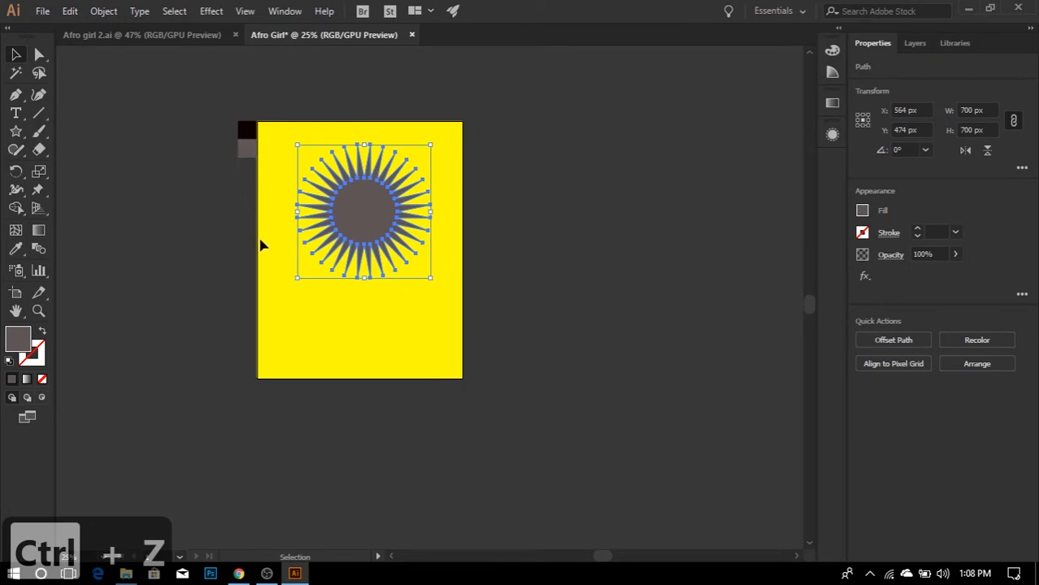
- Give the star a radial gradient fill and reverse it so the dark color is at the center
{"action": "left_click", "coordinate": [31, 383]}
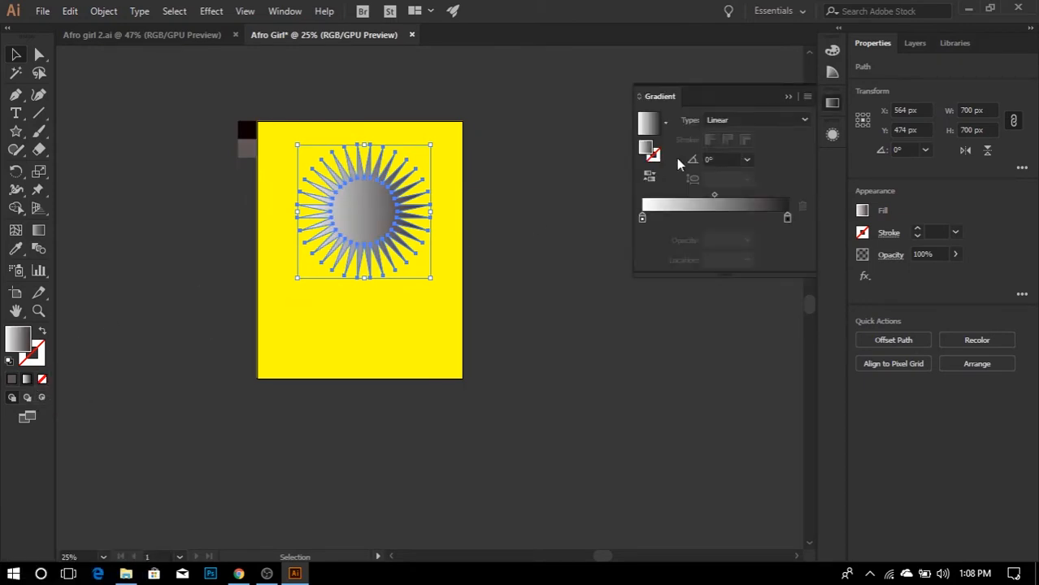
{"action": "left_click", "coordinate": [736, 121]}
{"action": "left_click", "coordinate": [741, 150]}
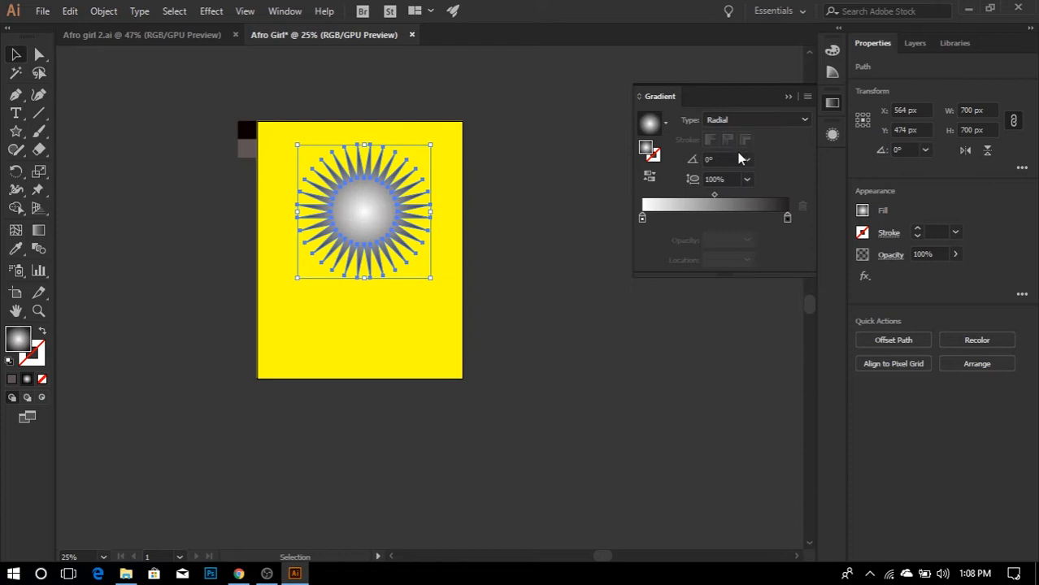
{"action": "left_click", "coordinate": [651, 178]}
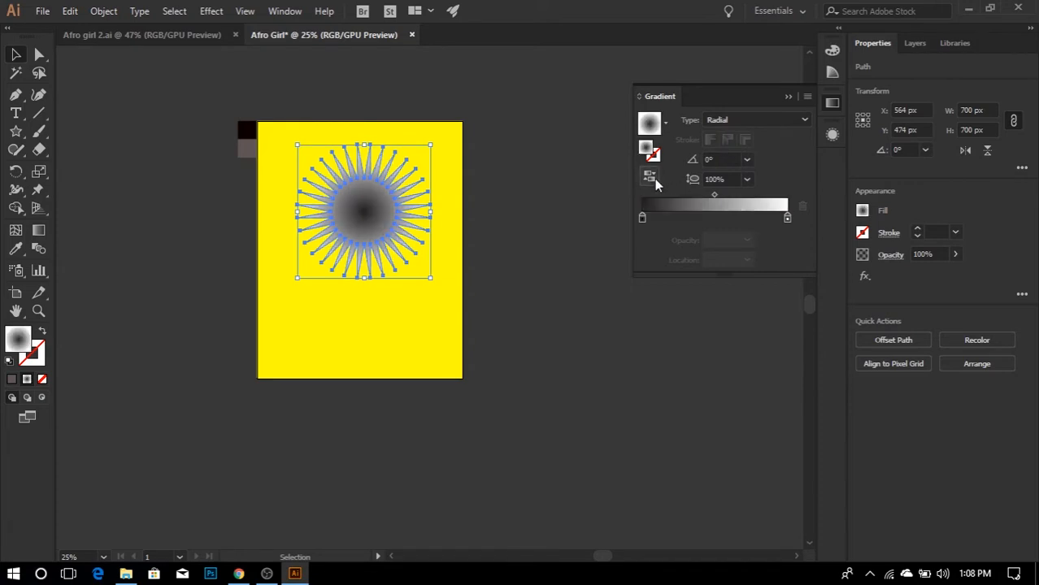
- Set the location of the gradient's dark stop to 85%
{"action": "left_click", "coordinate": [641, 218]}
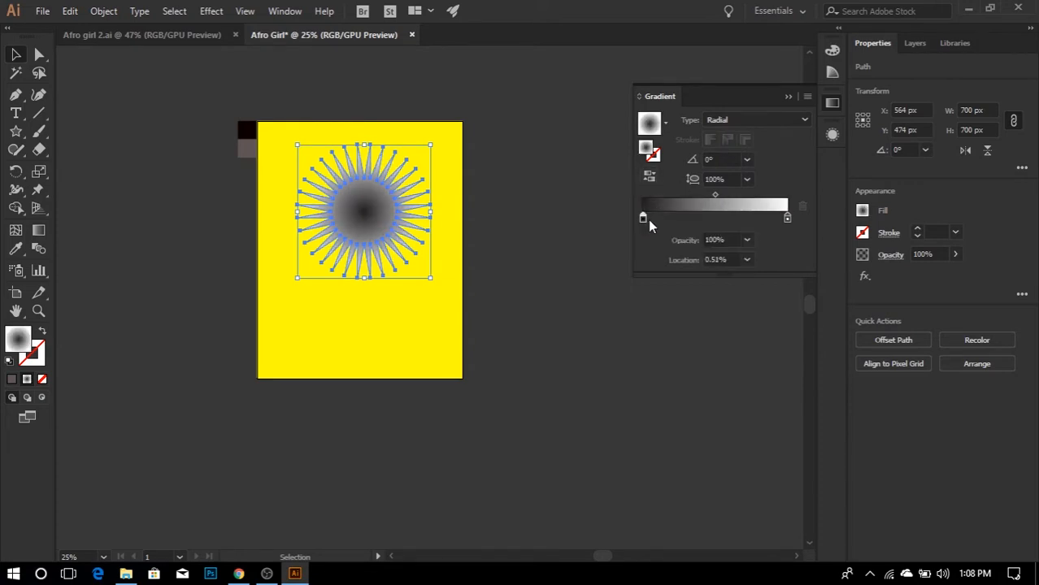
{"action": "left_click_drag", "start_coordinate": [648, 219], "coordinate": [718, 217]}
{"action": "left_click", "coordinate": [718, 259]}
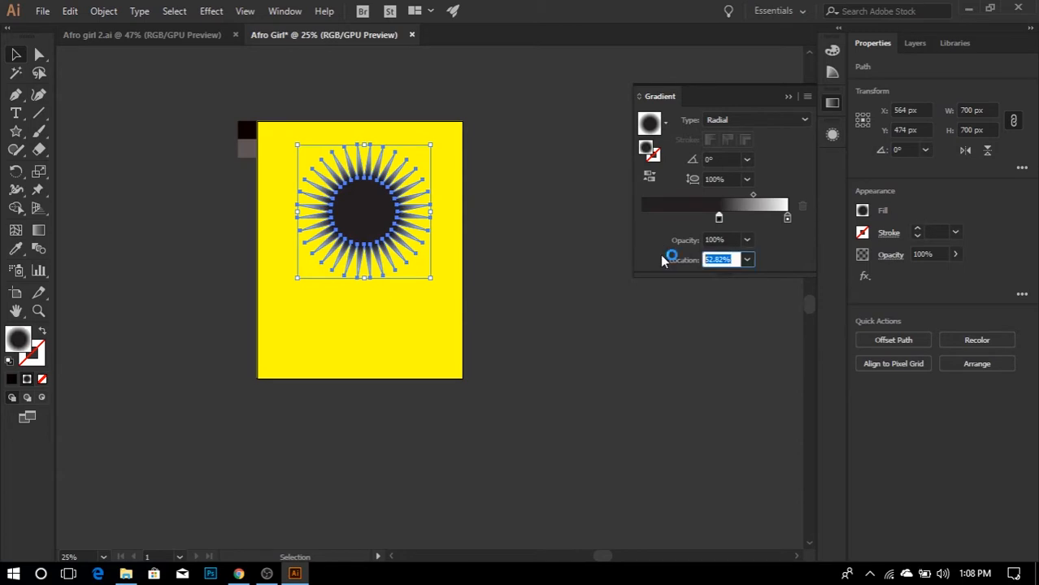
{"action": "type", "text": "85"}
{"action": "key", "text": "Return"}
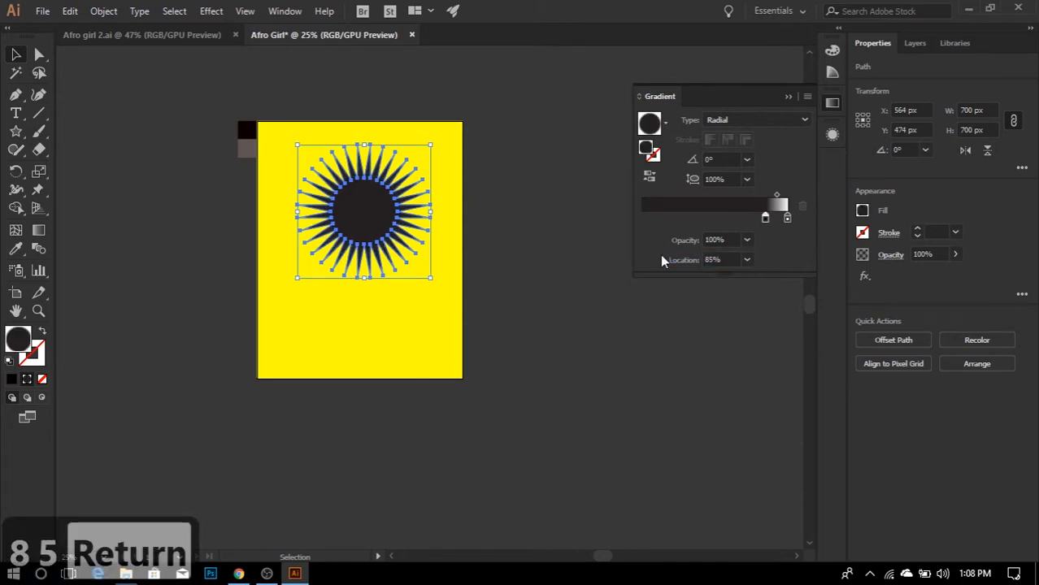
{"action": "double_click", "coordinate": [765, 219]}
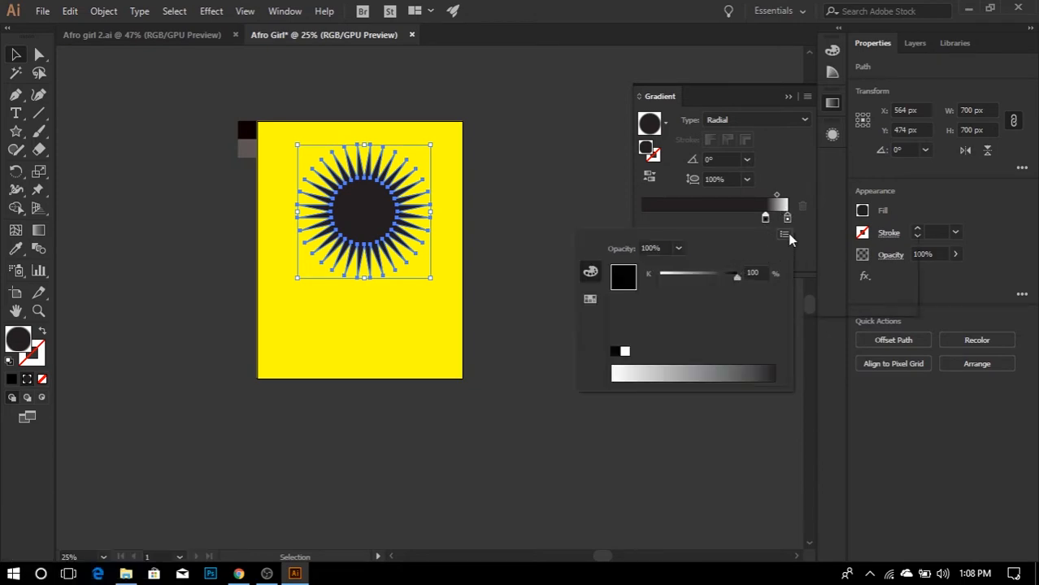
{"action": "left_click", "coordinate": [785, 235]}
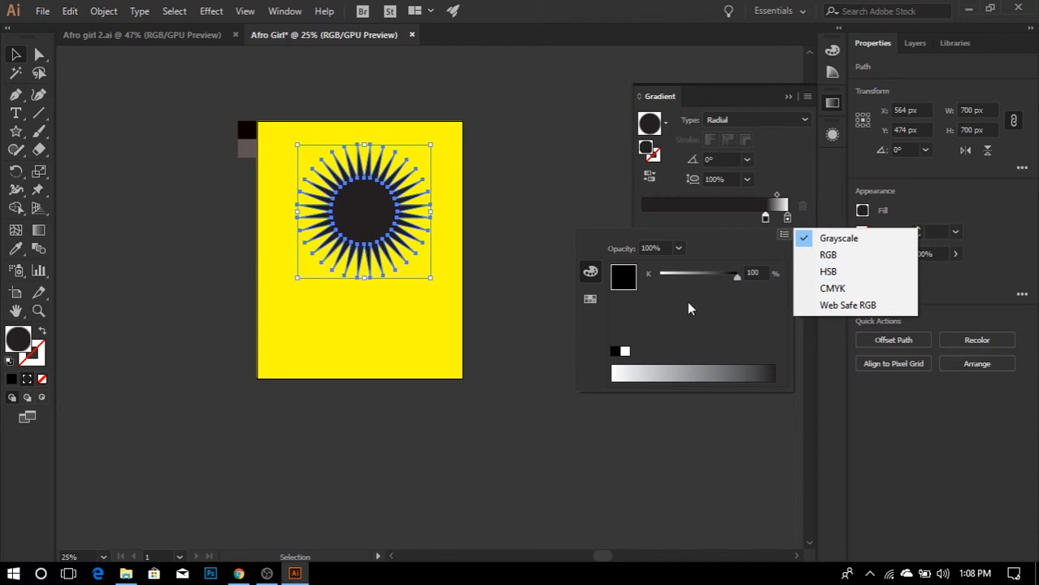
{"action": "left_click", "coordinate": [822, 185]}
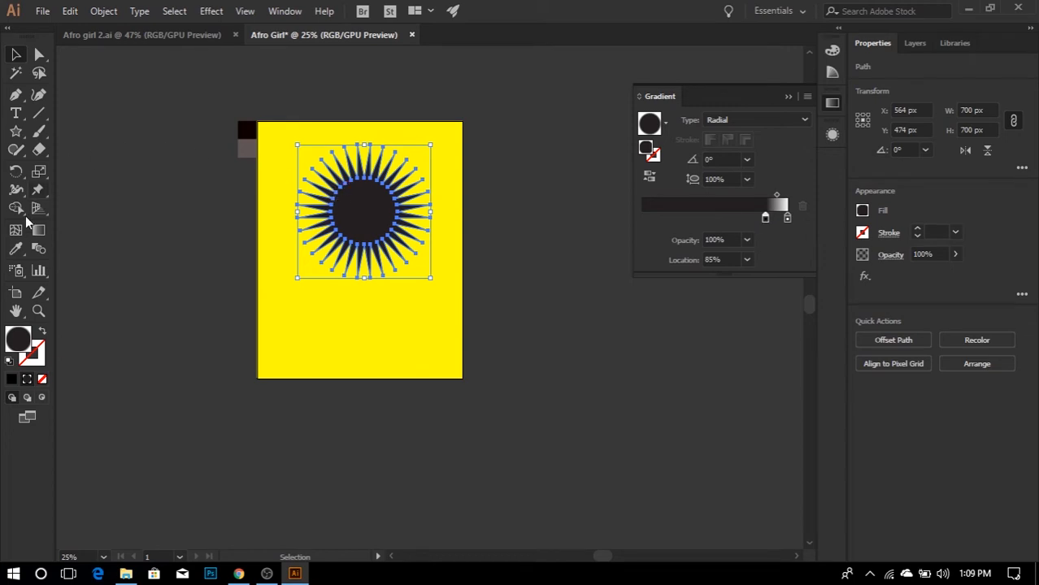
- Recolor the star's gradient stops, sampling the near-black swatch for the dark stop and the grey-brown swatch for the light stop, and deselect
{"action": "left_click", "coordinate": [17, 250]}
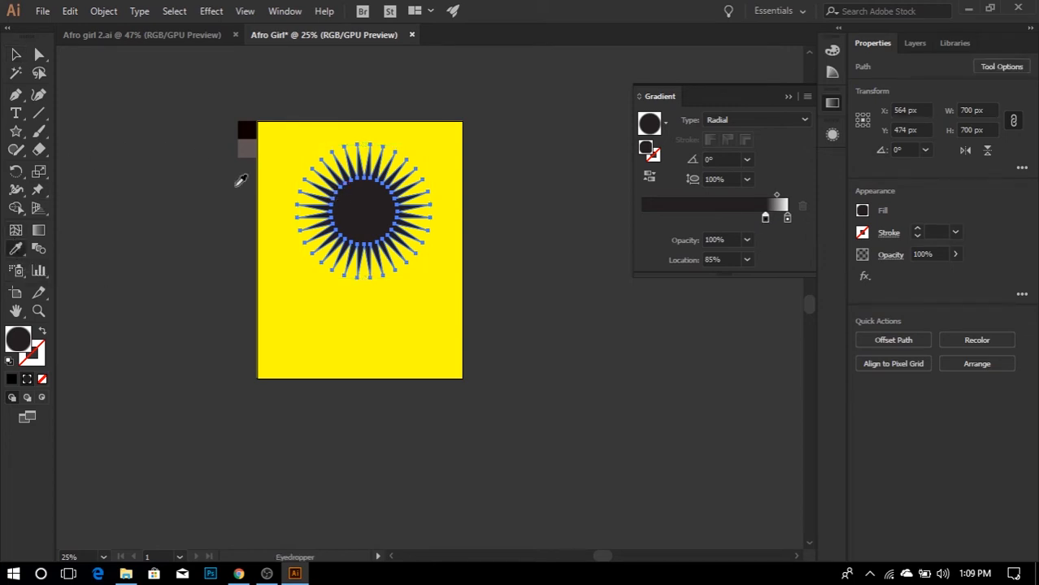
{"action": "left_click", "coordinate": [252, 127]}
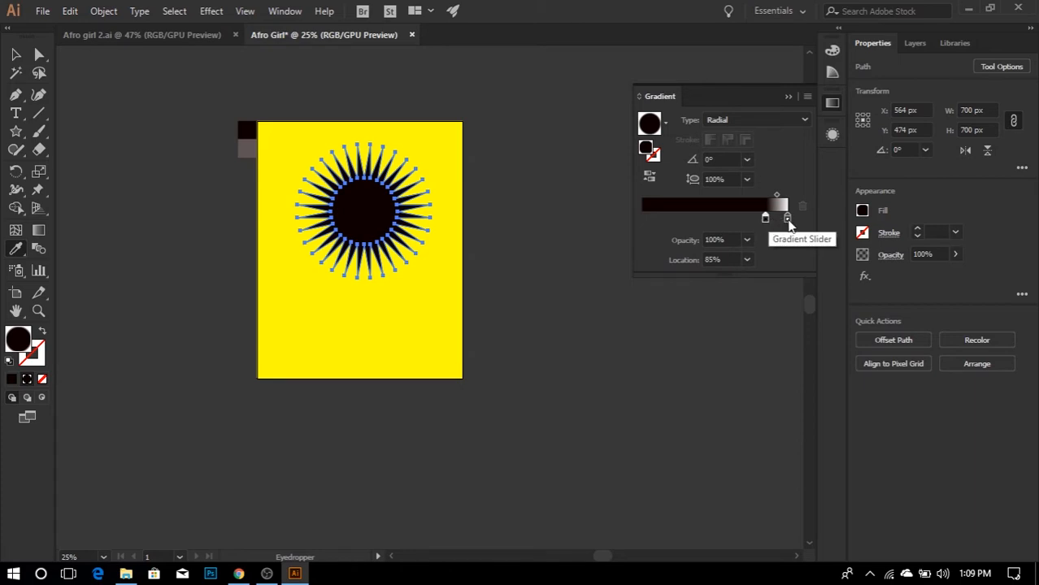
{"action": "left_click", "coordinate": [788, 221]}
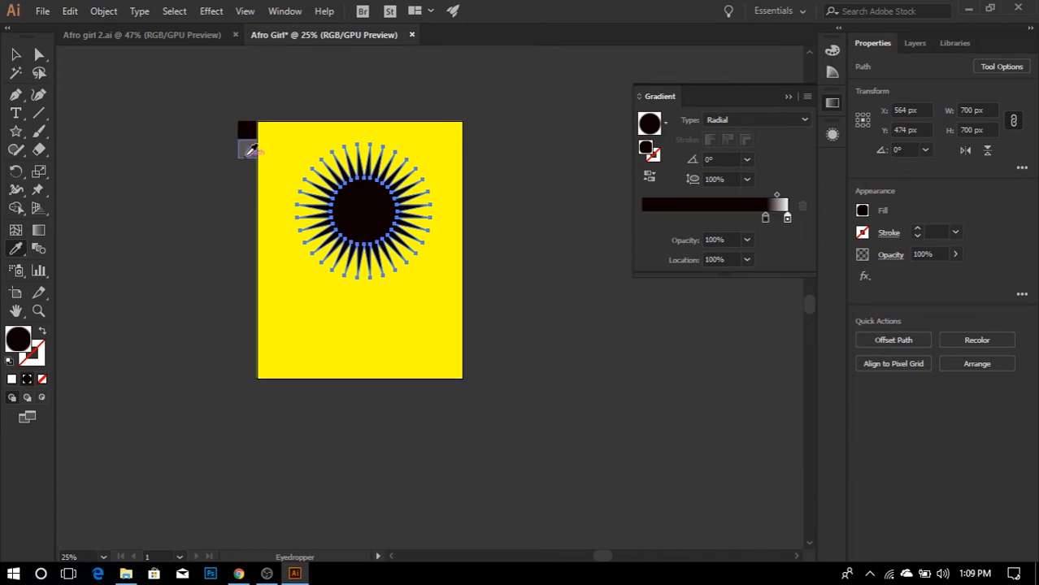
{"action": "left_click", "coordinate": [247, 148], "text": "shift"}
{"action": "left_click", "coordinate": [17, 55]}
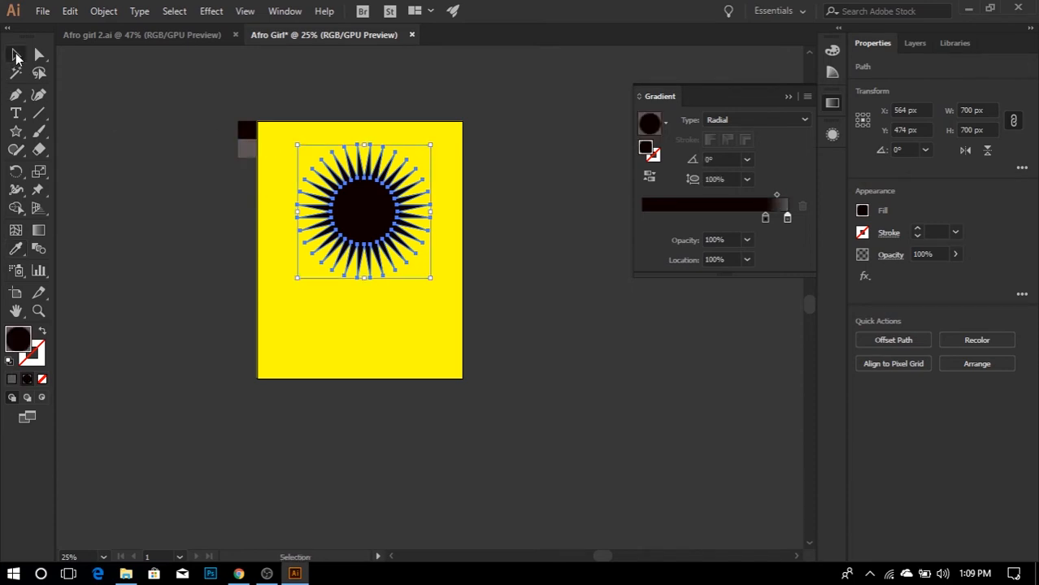
{"action": "left_click", "coordinate": [365, 310]}
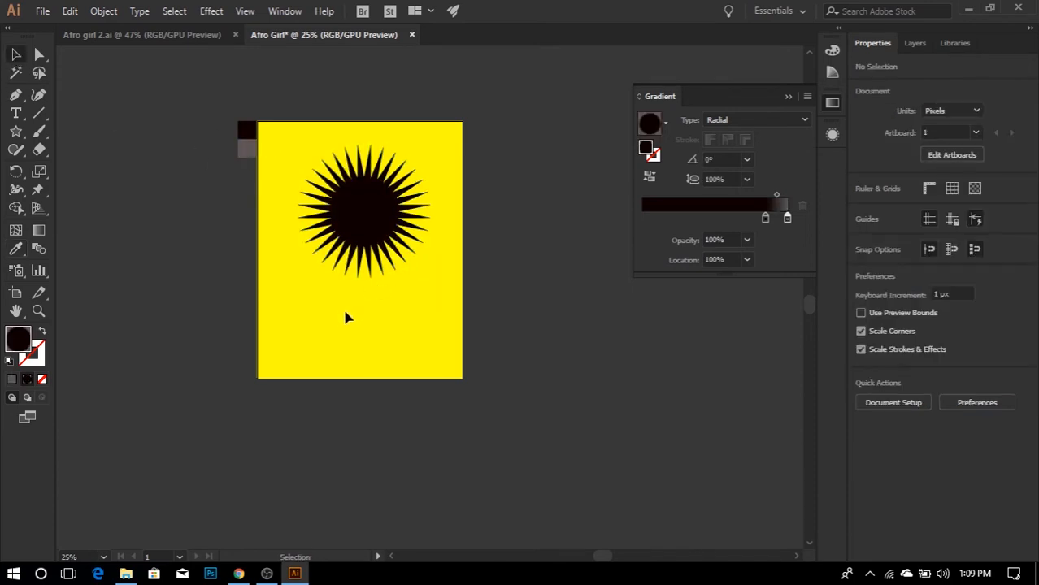
- Round all of the star's corners at once as far as possible using its live corner widgets
{"action": "scroll", "coordinate": [379, 220], "scroll_direction": "up", "scroll_amount": 1}
{"action": "scroll", "coordinate": [382, 218], "scroll_direction": "up", "scroll_amount": 4}
{"action": "scroll", "coordinate": [386, 220], "scroll_direction": "down", "scroll_amount": 4}
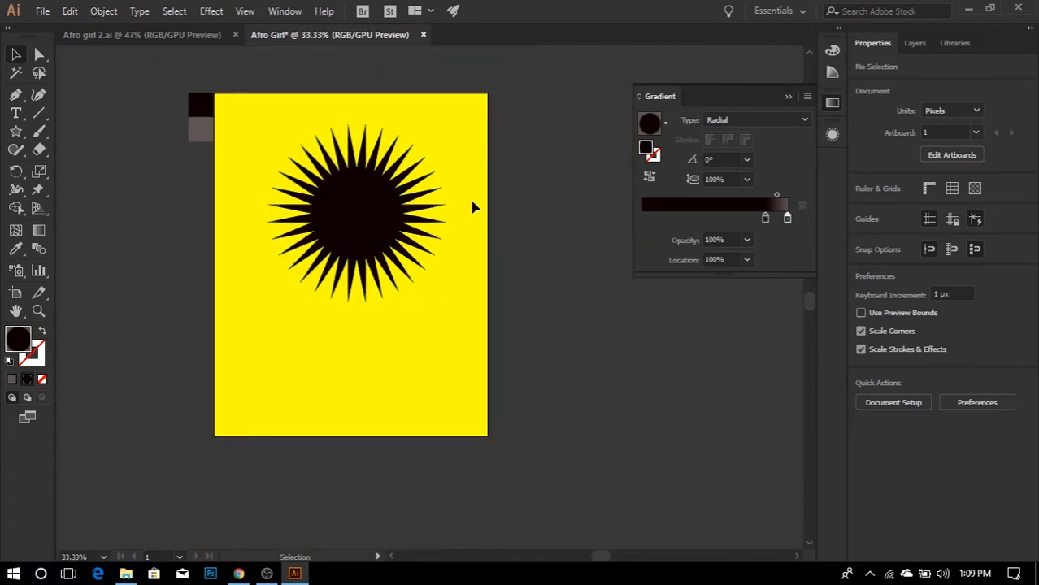
{"action": "left_click", "coordinate": [352, 204]}
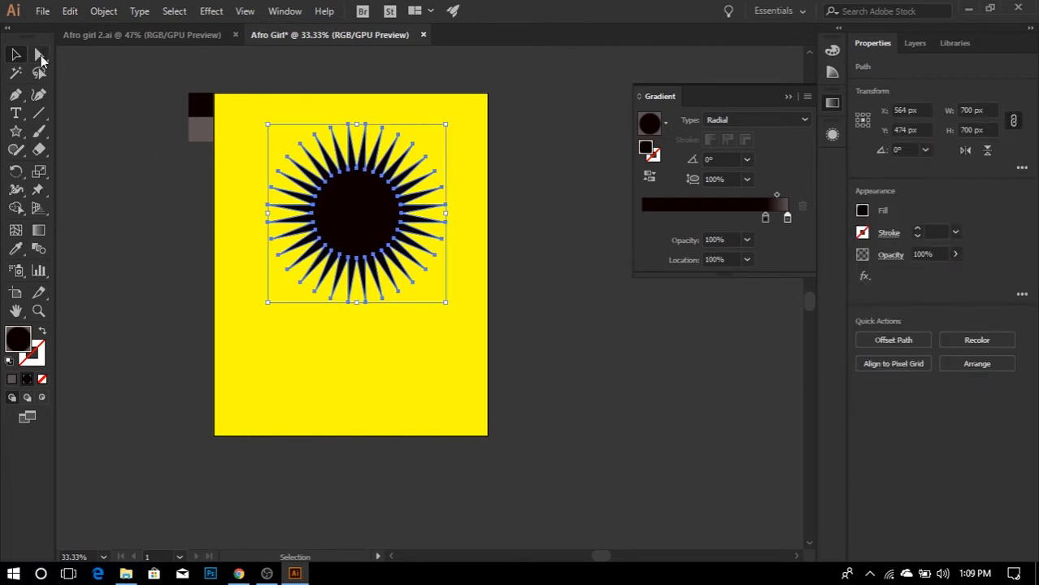
{"action": "left_click", "coordinate": [41, 55]}
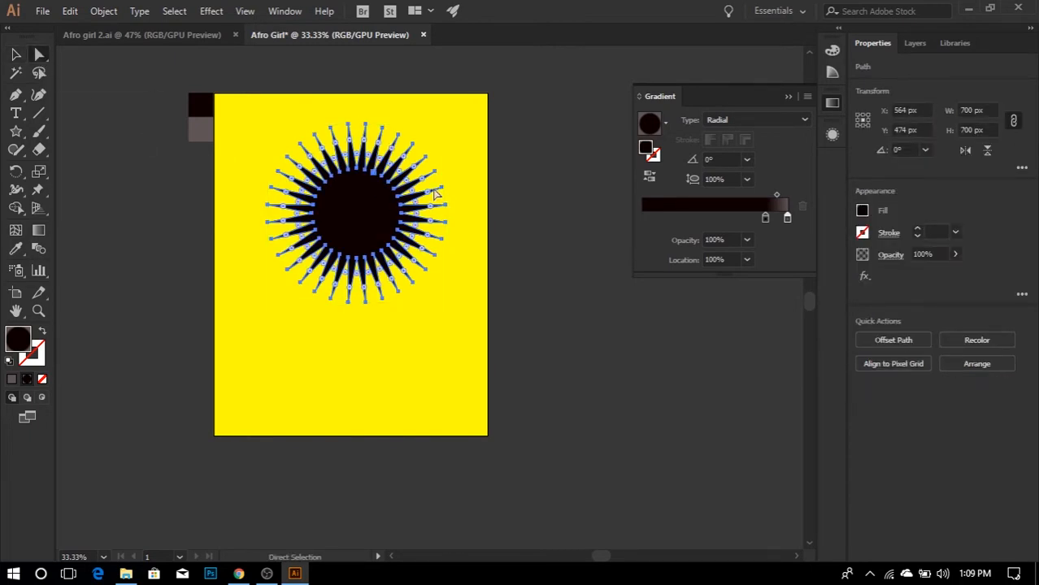
{"action": "scroll", "coordinate": [396, 138], "scroll_direction": "up", "scroll_amount": 1}
{"action": "scroll", "coordinate": [395, 138], "scroll_direction": "up", "scroll_amount": 2}
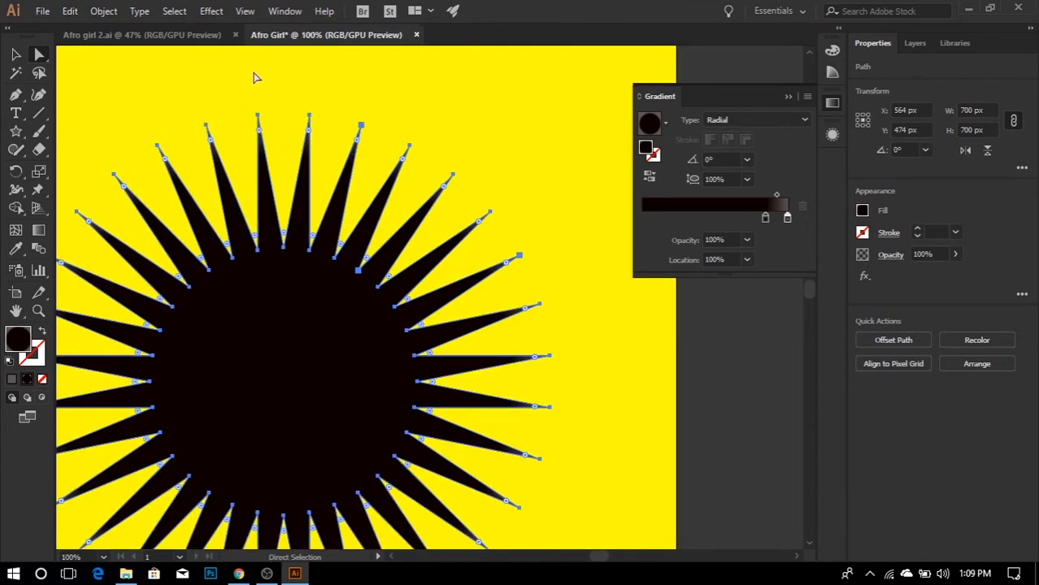
{"action": "left_click", "coordinate": [245, 12]}
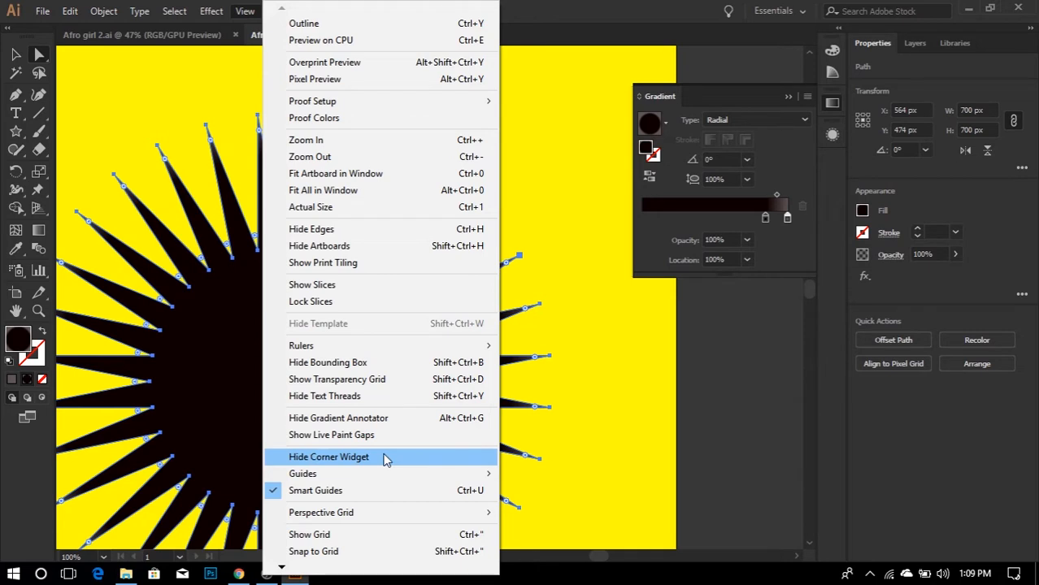
{"action": "left_click", "coordinate": [555, 9]}
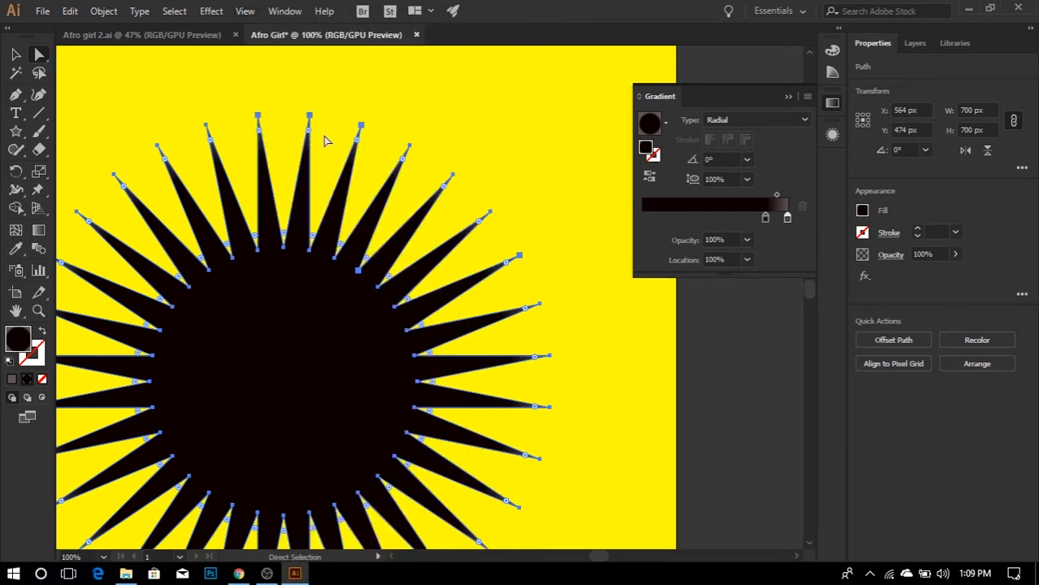
{"action": "left_click_drag", "start_coordinate": [309, 134], "coordinate": [305, 161]}
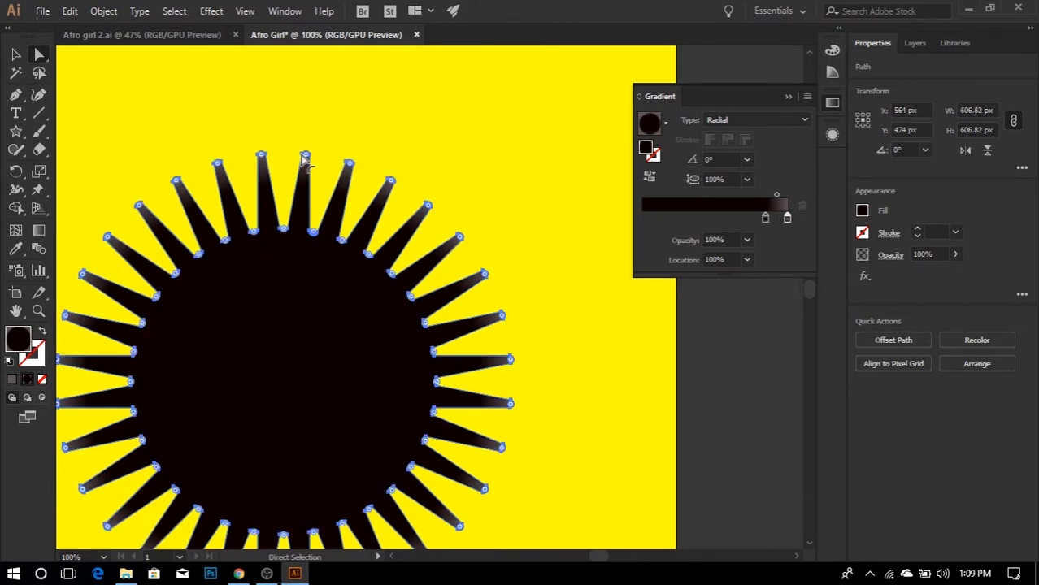
- Set the rounded star's width back to 700 px with proportions kept, and deselect it
{"action": "left_click", "coordinate": [16, 55]}
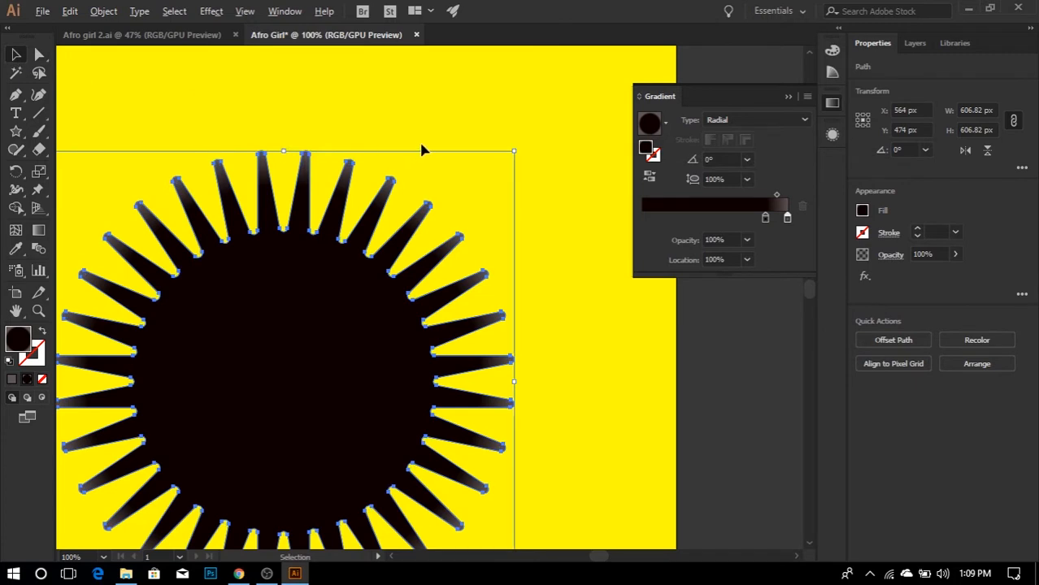
{"action": "scroll", "coordinate": [420, 147], "scroll_direction": "down", "scroll_amount": 2}
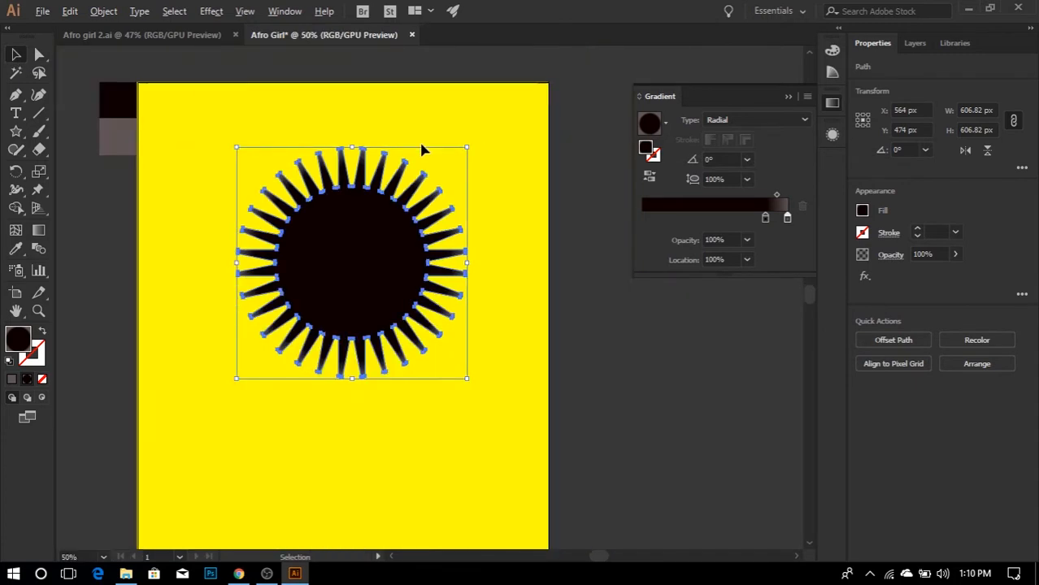
{"action": "left_click", "coordinate": [977, 110]}
{"action": "type", "text": "700"}
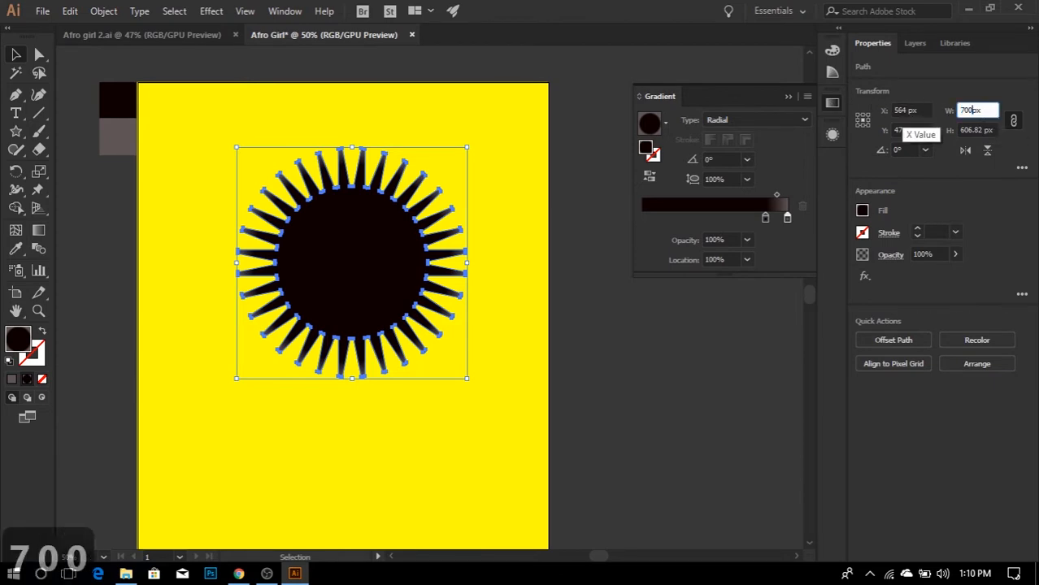
{"action": "key", "text": "Return"}
{"action": "left_click", "coordinate": [552, 251]}
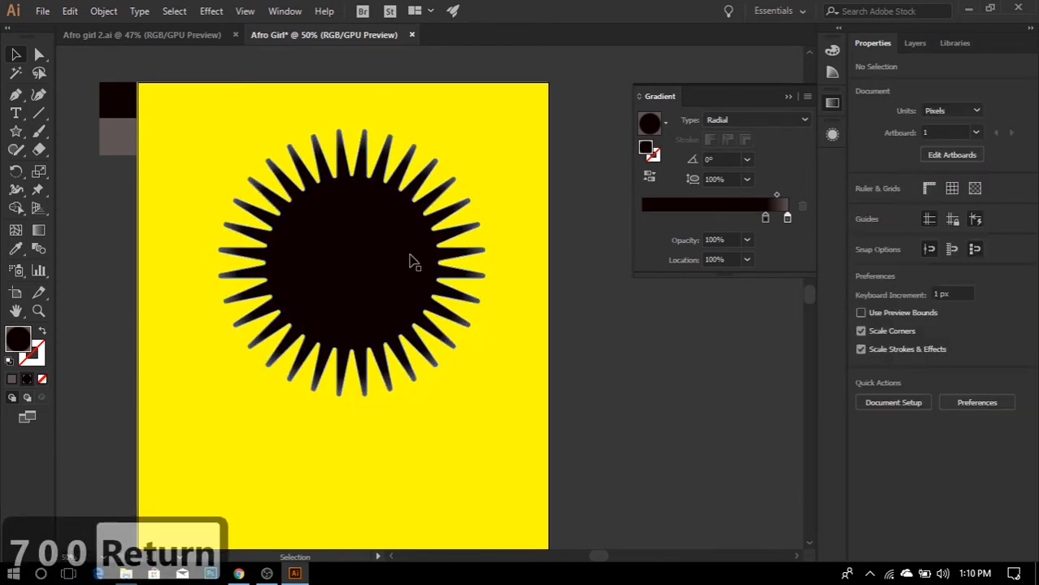
- Copy the rounded star and paste the duplicate in front, exactly over the original
{"action": "left_click", "coordinate": [416, 261]}
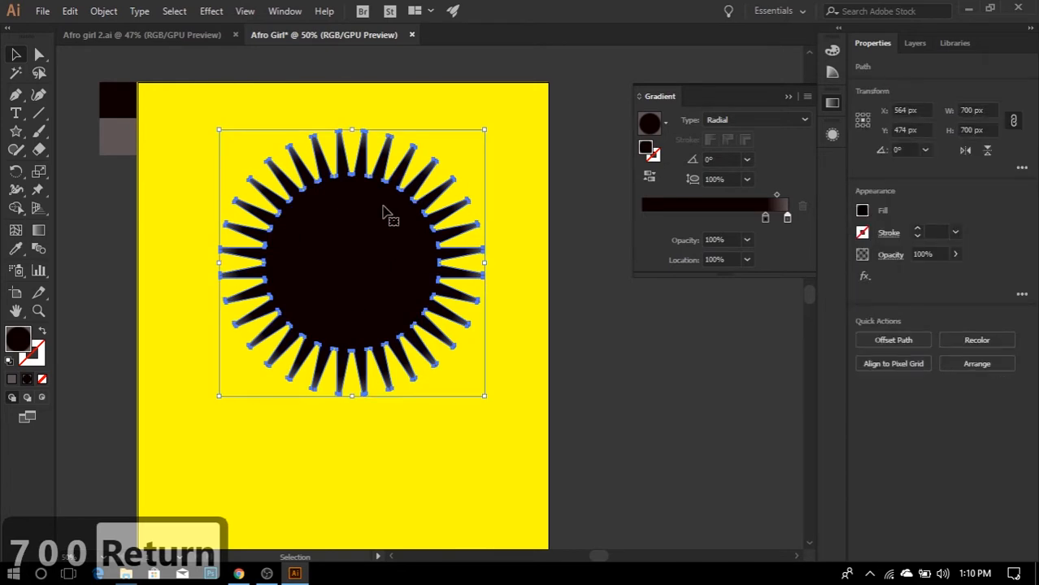
{"action": "key", "text": "ctrl+c"}
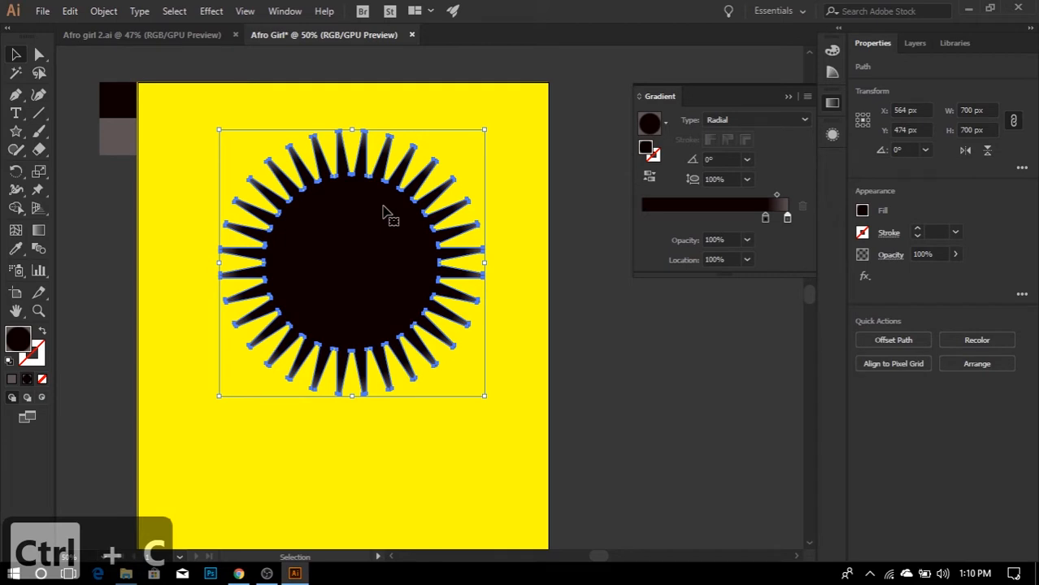
{"action": "key", "text": "ctrl+f"}
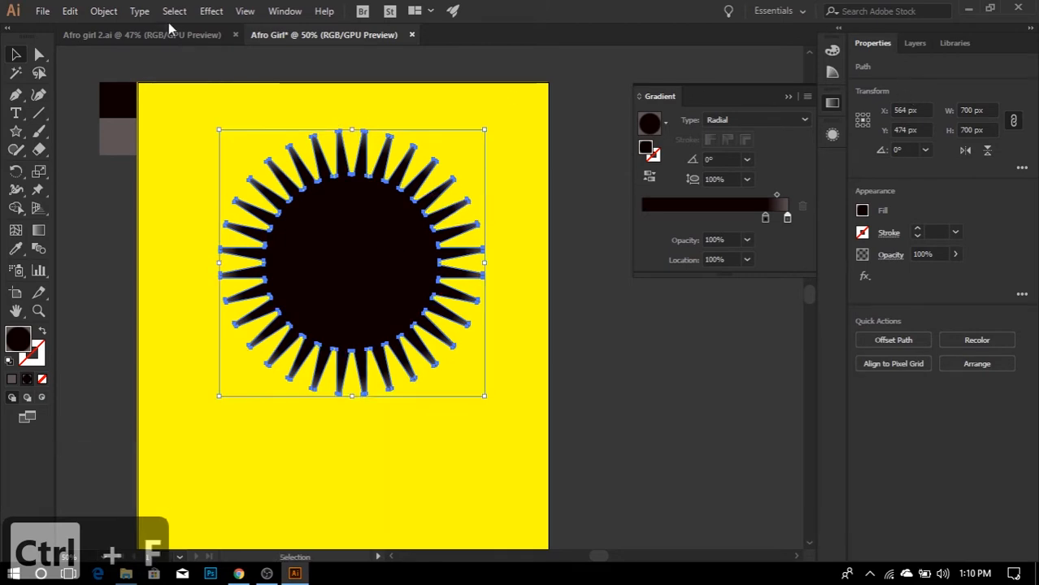
{"action": "left_click", "coordinate": [72, 11]}
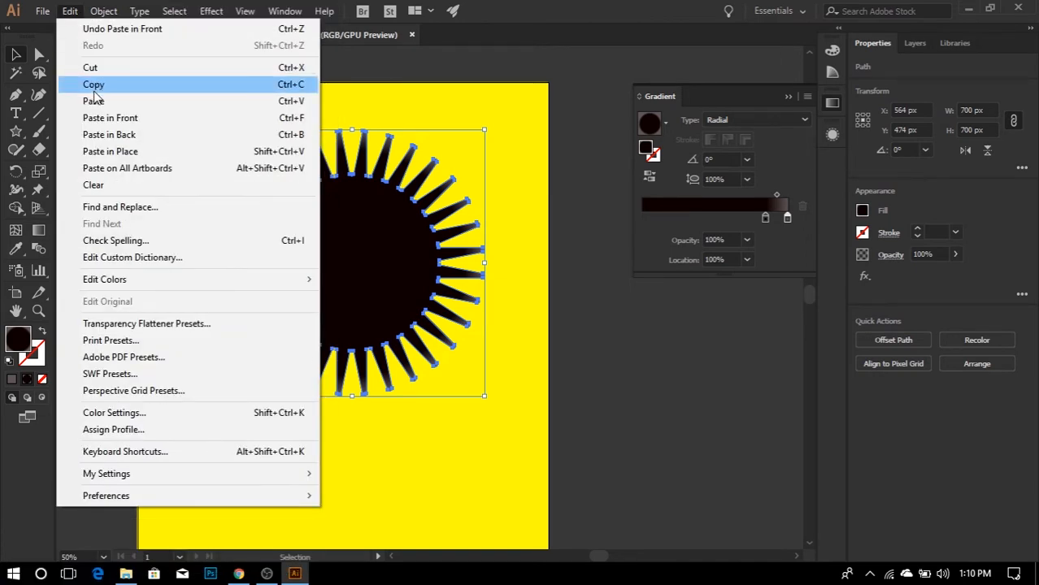
{"action": "left_click", "coordinate": [325, 106]}
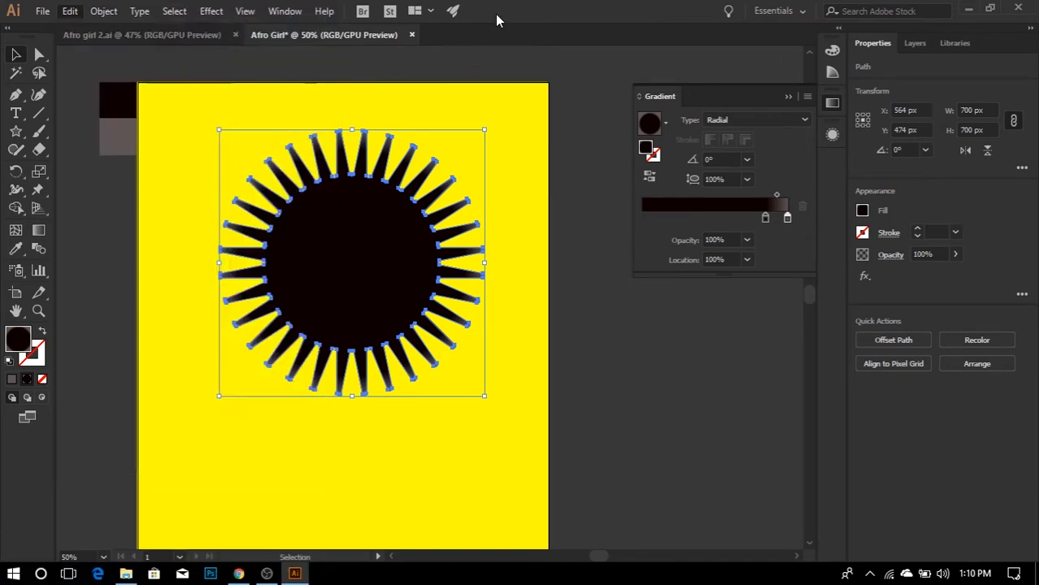
{"action": "left_click_drag", "start_coordinate": [375, 281], "coordinate": [535, 258]}
{"action": "key", "text": "ctrl+z"}
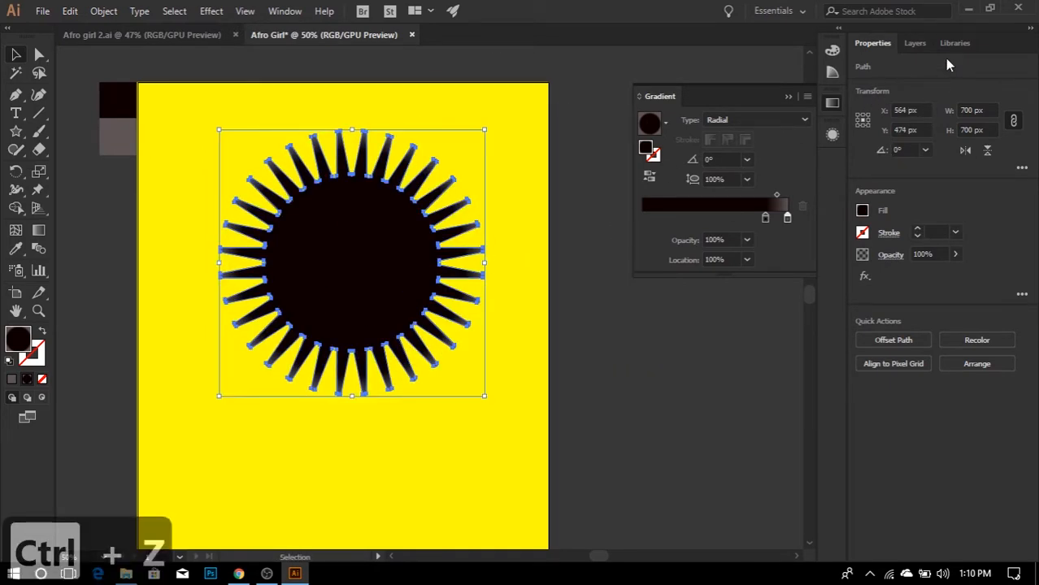
- Scale the duplicate star proportionally to a width of 50 px
{"action": "left_click", "coordinate": [988, 110]}
{"action": "type", "text": "50"}
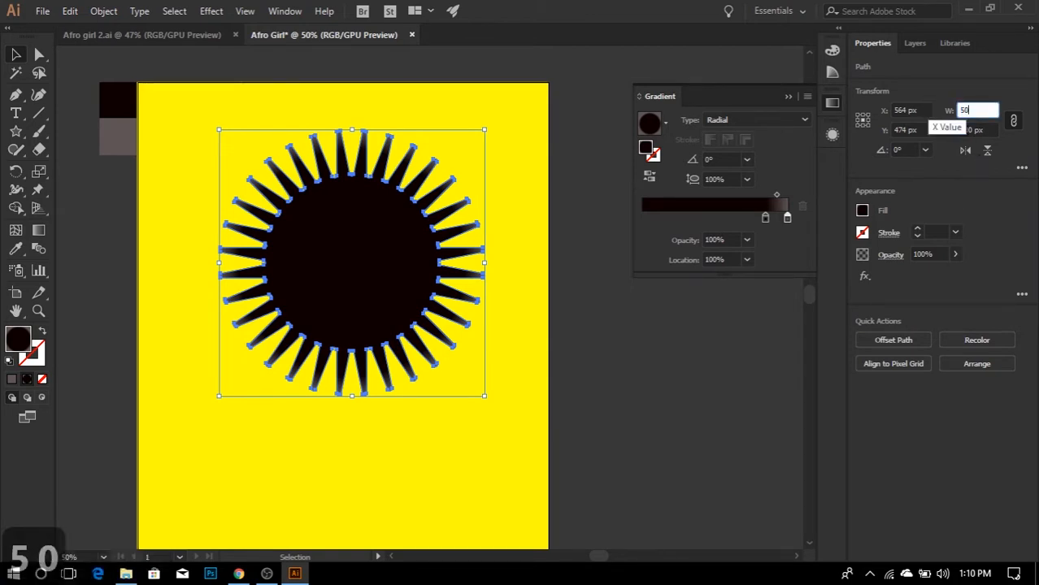
{"action": "key", "text": "Return"}
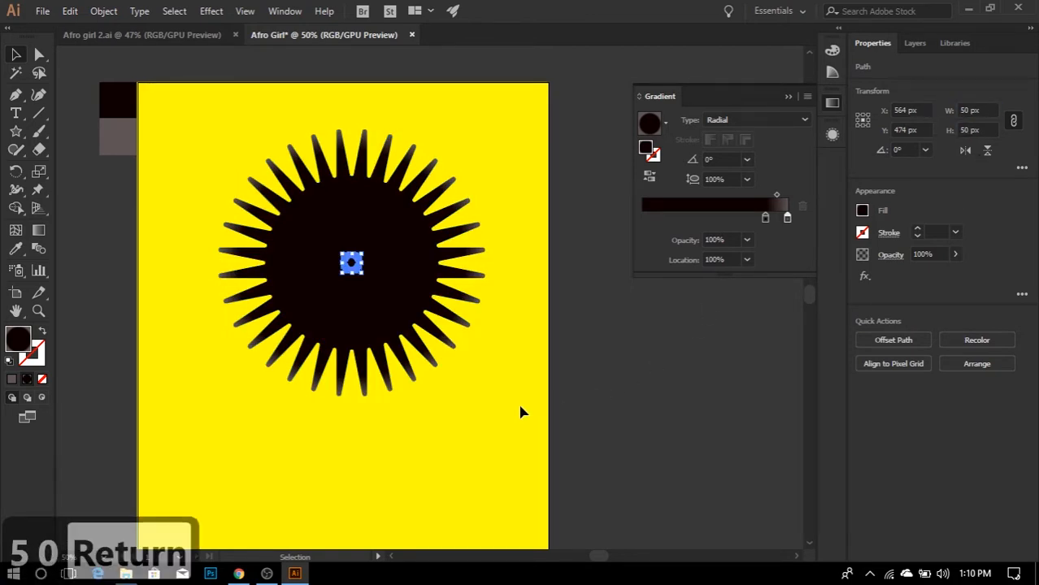
- Select both the large and small stars and set the blend options to Specified Steps spacing with 100 steps
{"action": "left_click", "coordinate": [386, 283]}
{"action": "left_click_drag", "start_coordinate": [147, 86], "coordinate": [505, 440]}
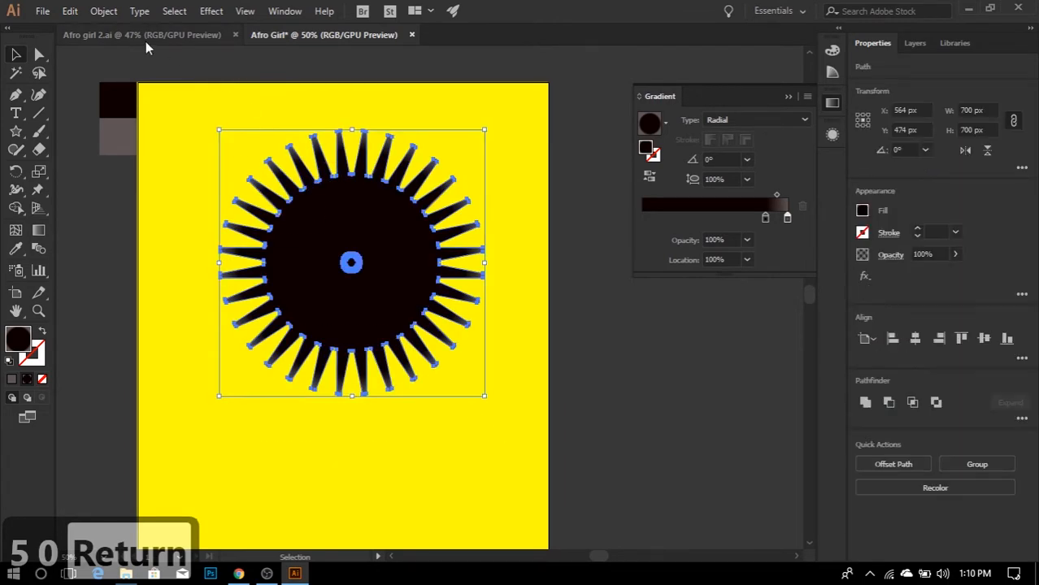
{"action": "left_click", "coordinate": [108, 15]}
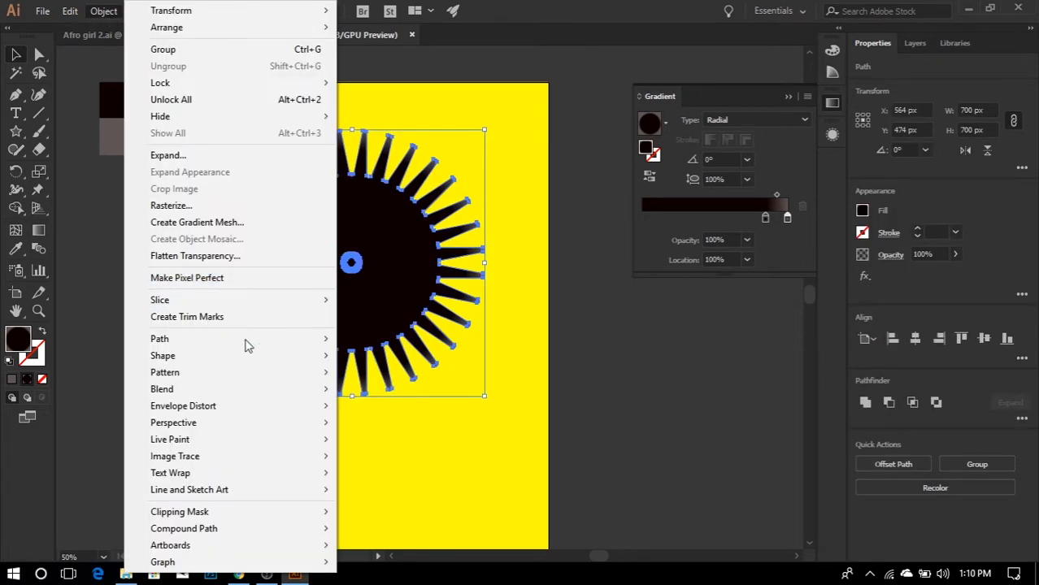
{"action": "mouse_move", "coordinate": [234, 391]}
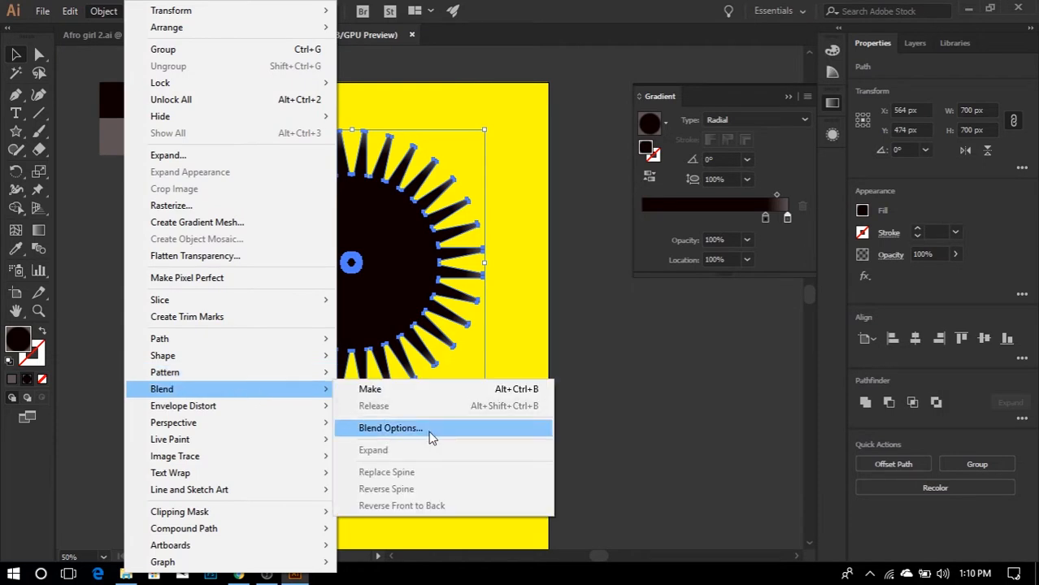
{"action": "left_click", "coordinate": [431, 431]}
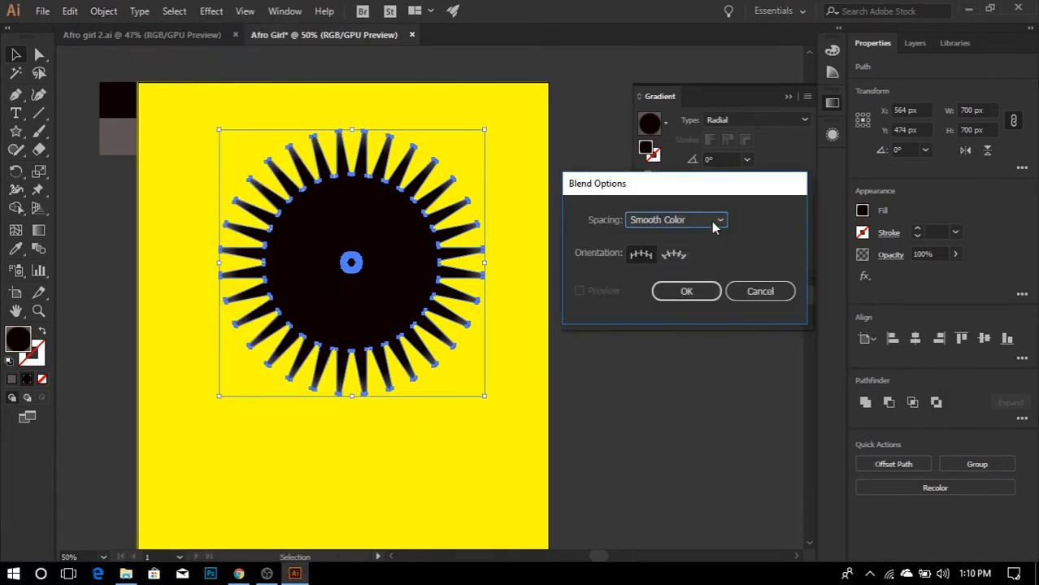
{"action": "left_click", "coordinate": [713, 227]}
{"action": "left_click", "coordinate": [693, 254]}
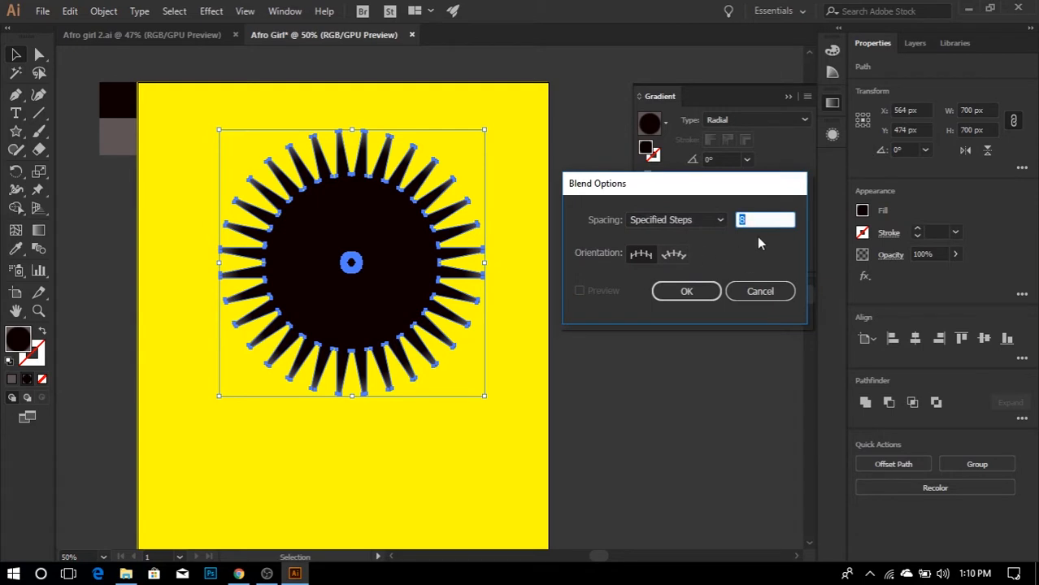
{"action": "type", "text": "100"}
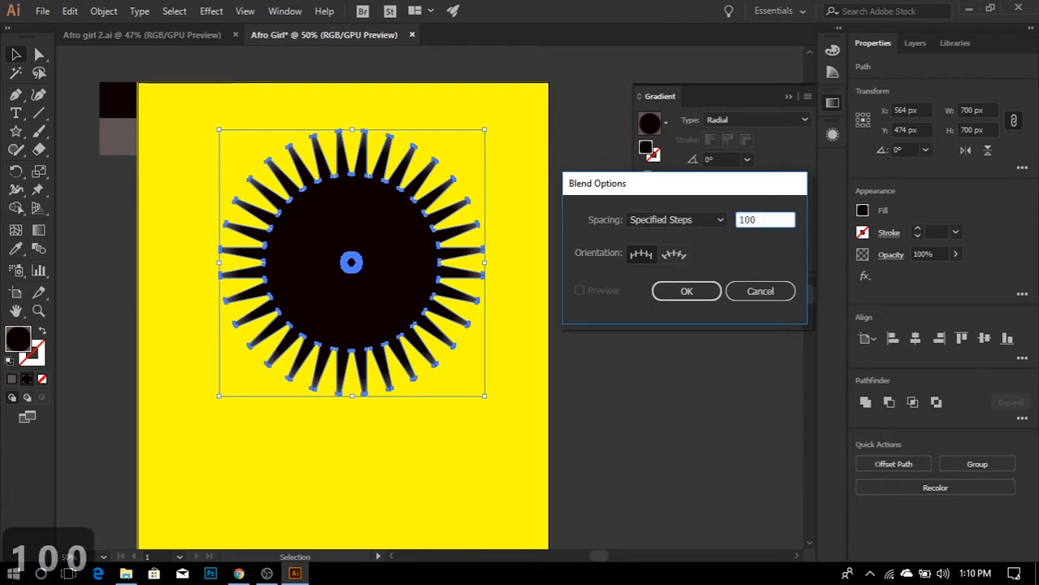
{"action": "left_click", "coordinate": [687, 292]}
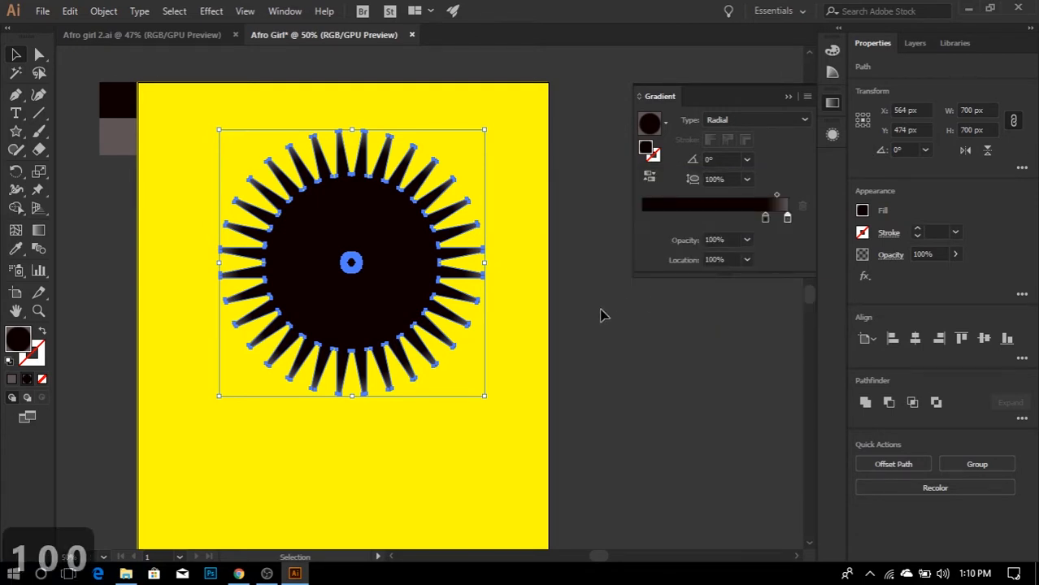
- Make a blend between the large and small rounded stars, and deselect it
{"action": "left_click", "coordinate": [105, 12]}
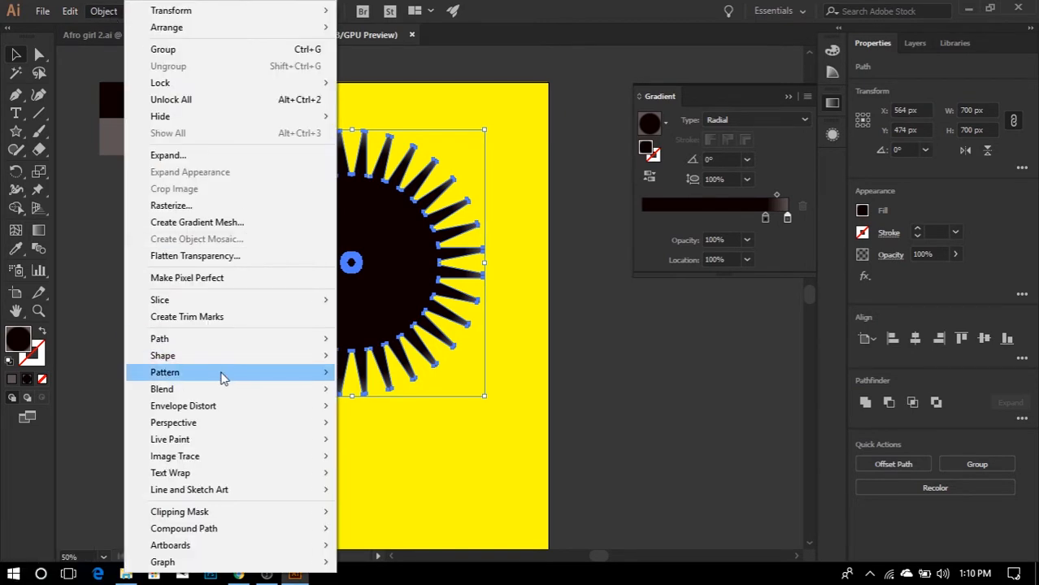
{"action": "mouse_move", "coordinate": [217, 392]}
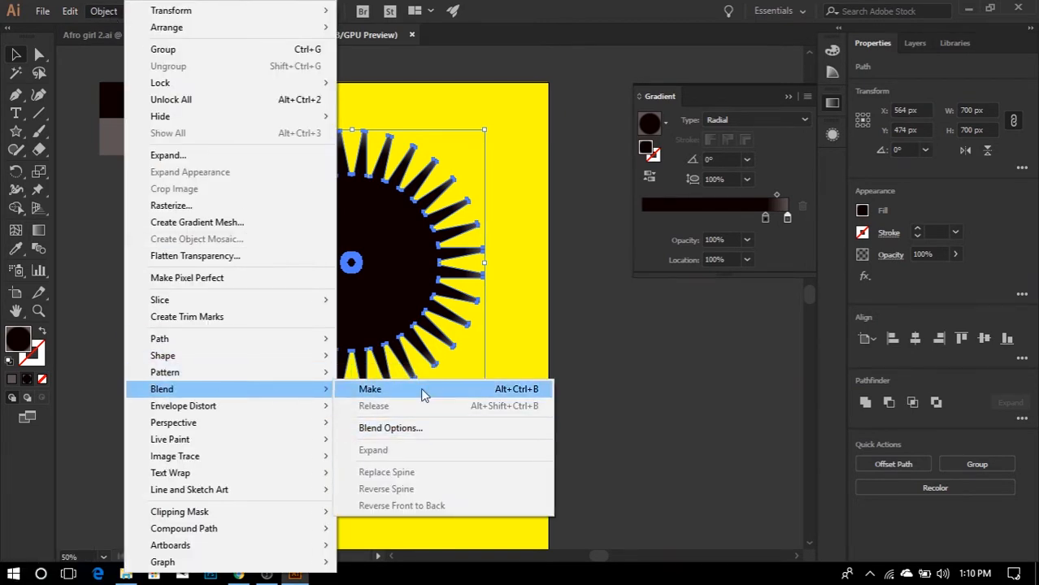
{"action": "left_click", "coordinate": [371, 388]}
{"action": "left_click", "coordinate": [534, 357]}
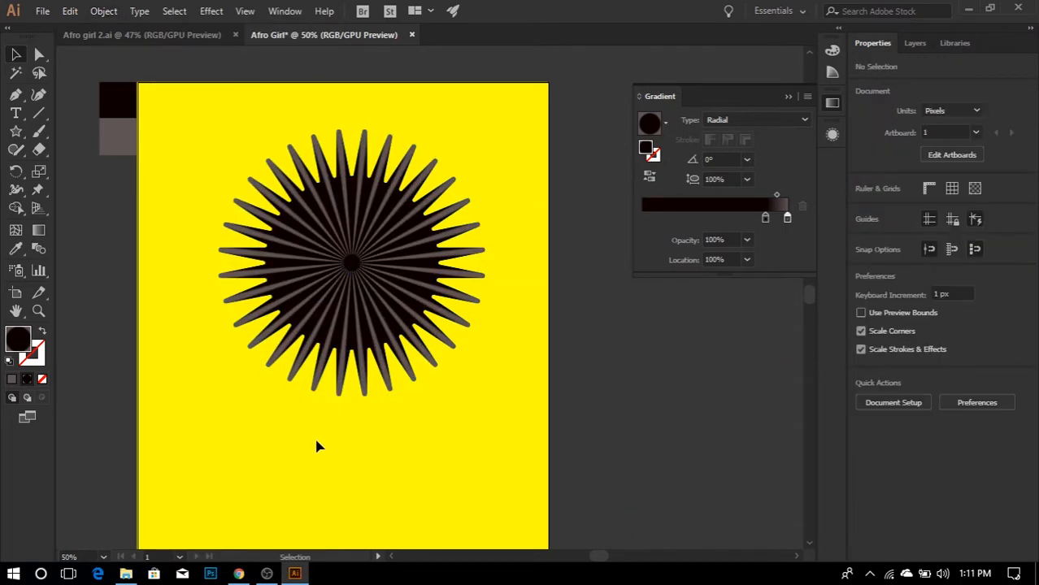
- Apply a Pucker & Bloat effect of -10% to the star blend
{"action": "left_click", "coordinate": [229, 294]}
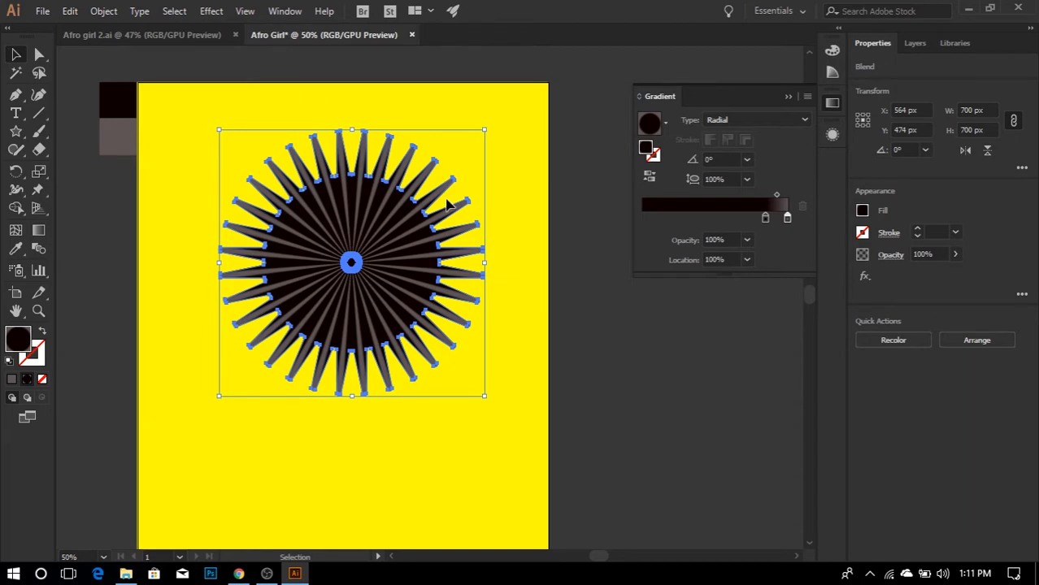
{"action": "left_click", "coordinate": [211, 11]}
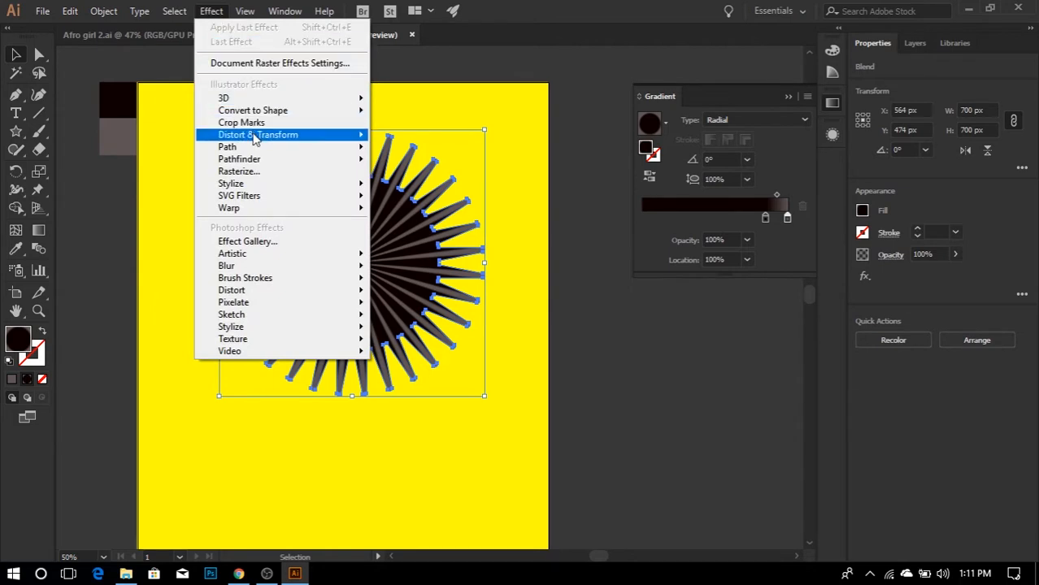
{"action": "mouse_move", "coordinate": [255, 138]}
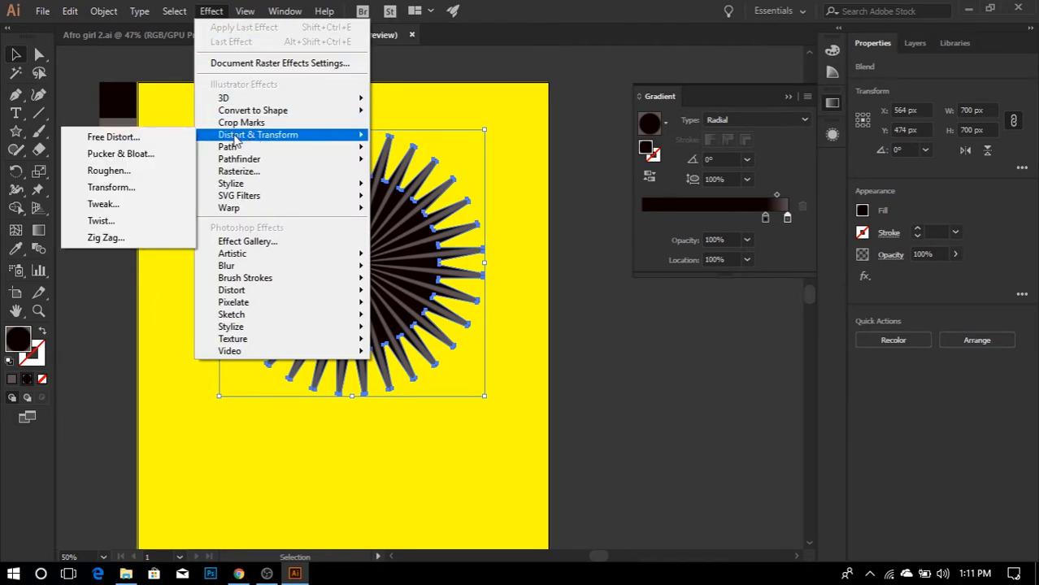
{"action": "left_click", "coordinate": [148, 158]}
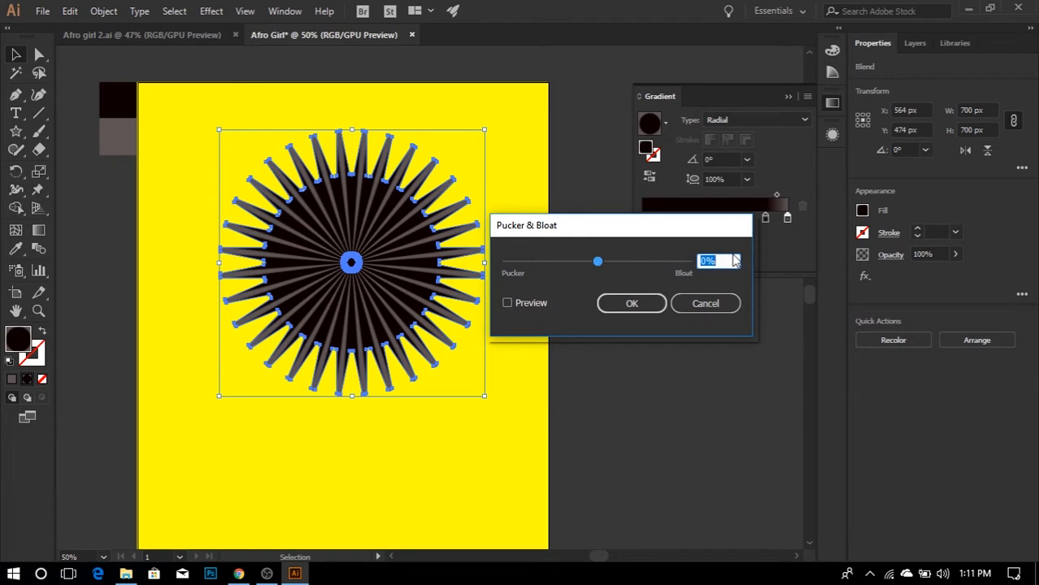
{"action": "type", "text": "-10"}
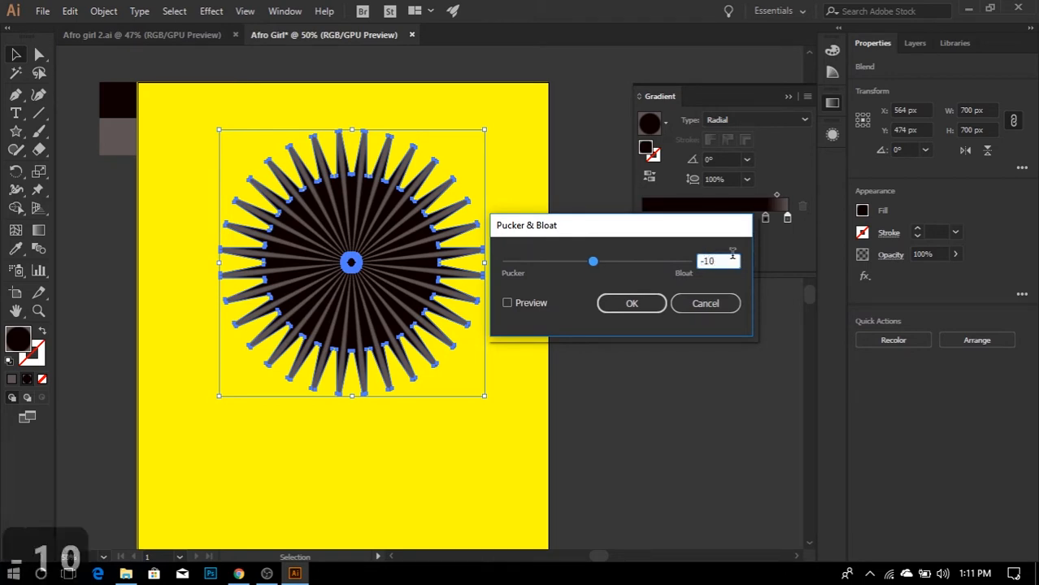
{"action": "left_click", "coordinate": [624, 306]}
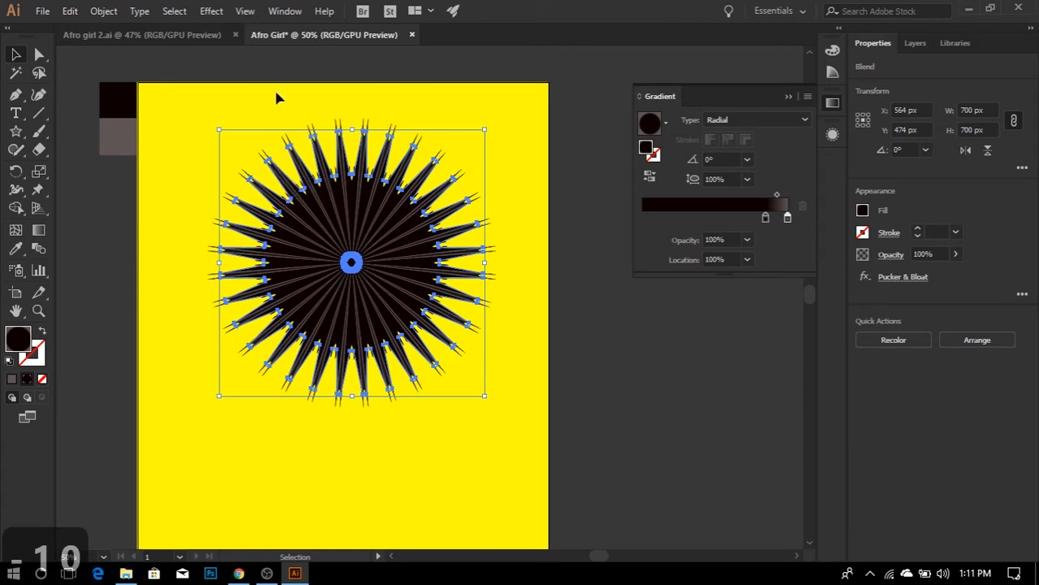
- Add a Zig Zag effect to the blend with size 5 px, 2 ridges per segment and smooth points, and deselect it
{"action": "left_click", "coordinate": [209, 16]}
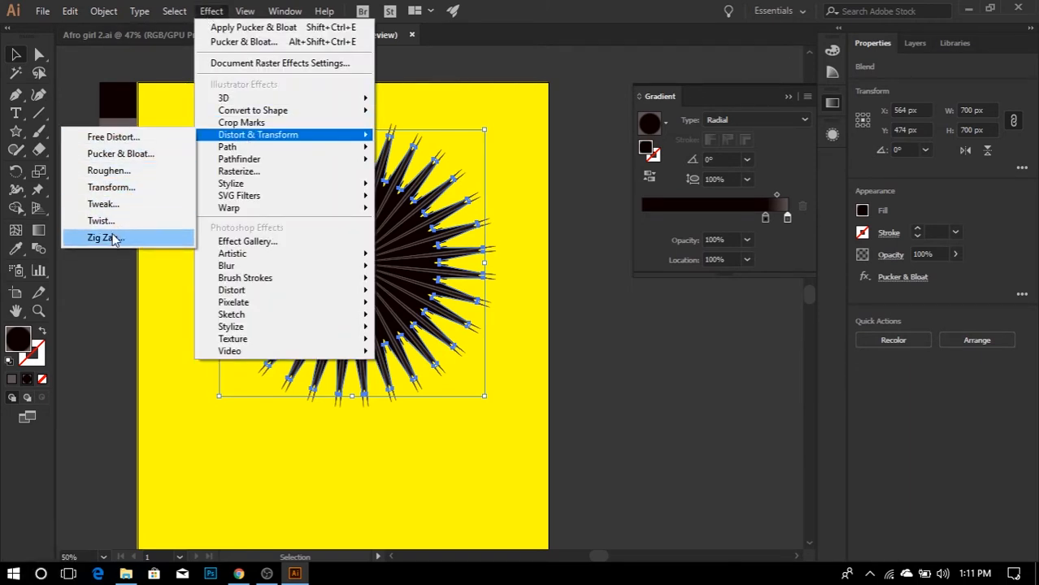
{"action": "left_click", "coordinate": [103, 237]}
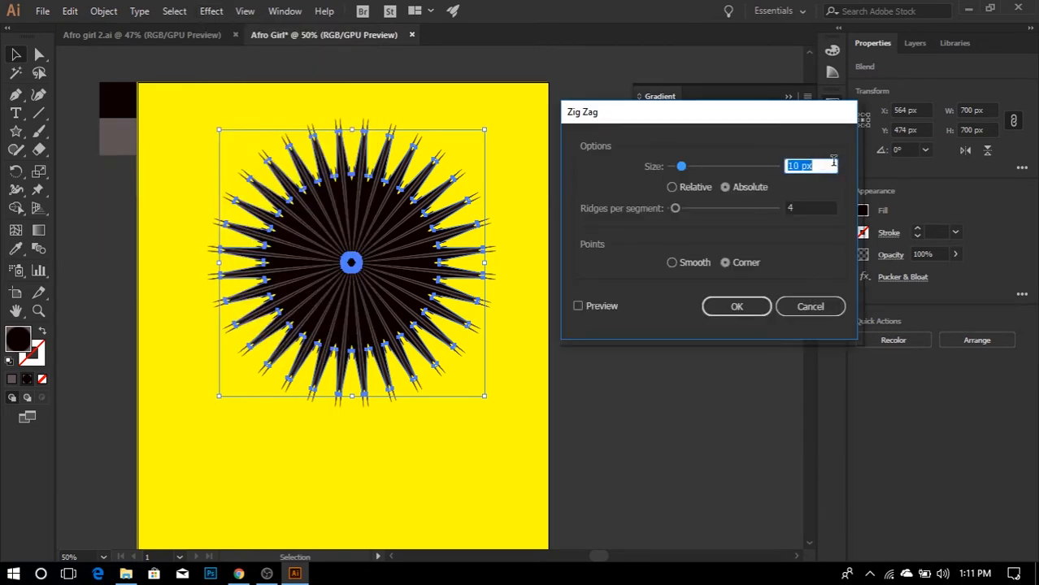
{"action": "type", "text": "5"}
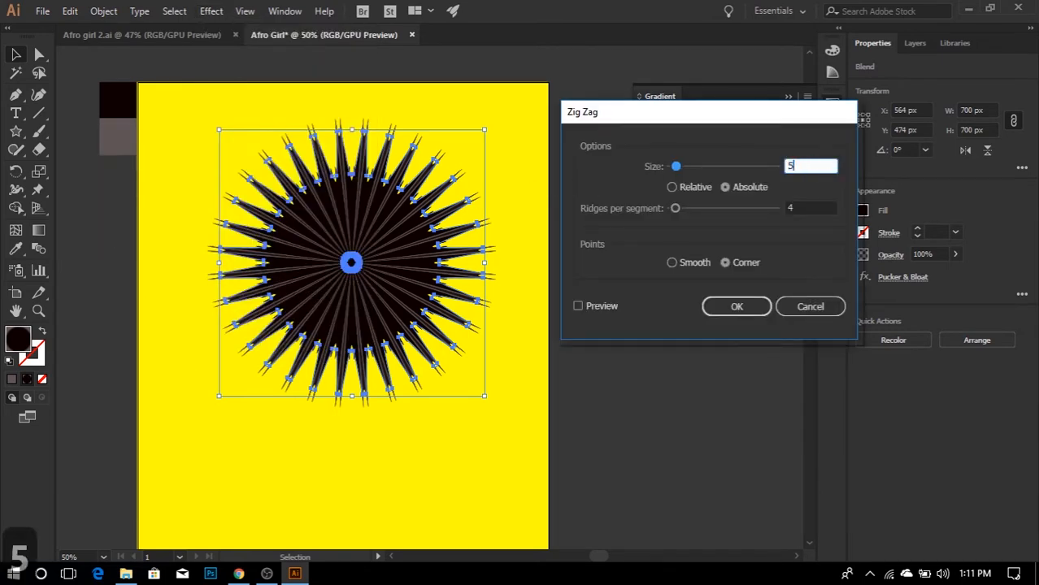
{"action": "double_click", "coordinate": [793, 208]}
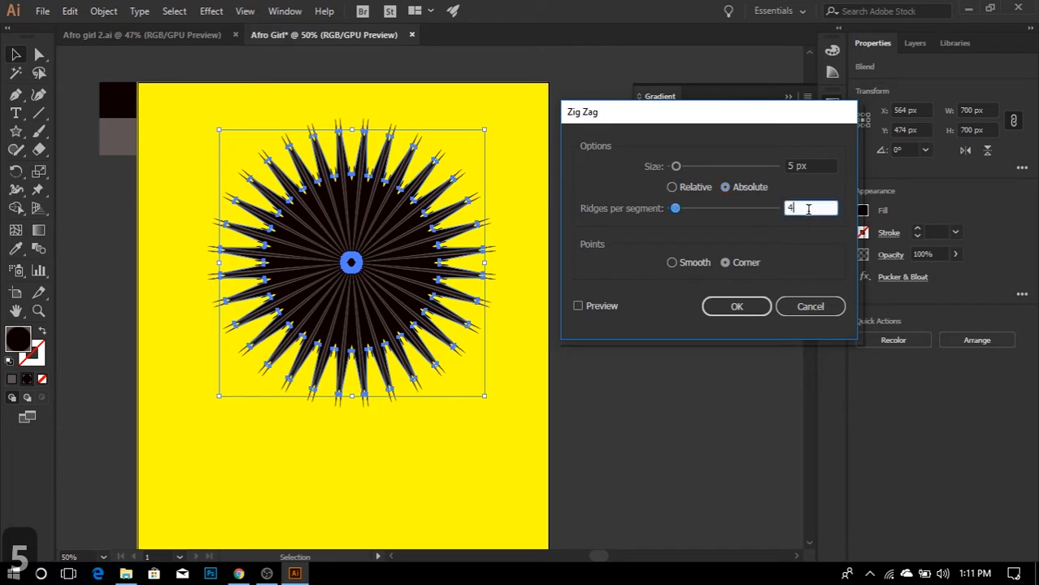
{"action": "type", "text": "2"}
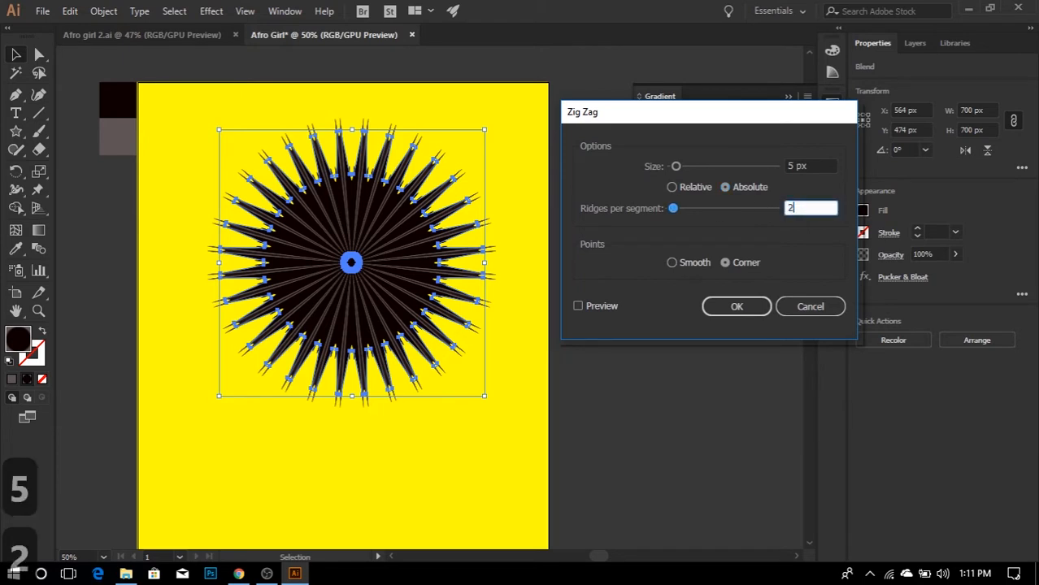
{"action": "left_click", "coordinate": [687, 262]}
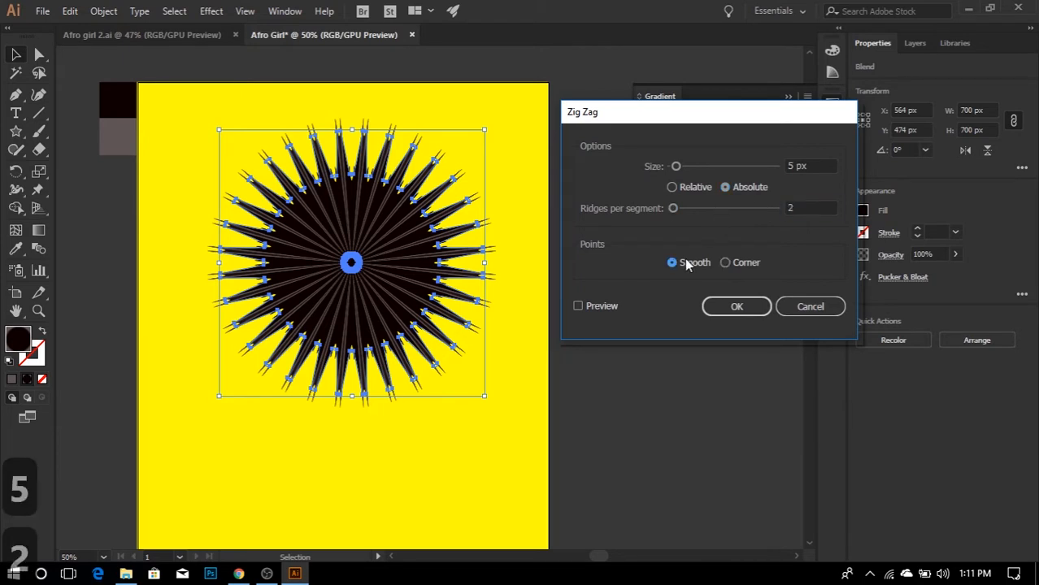
{"action": "left_click", "coordinate": [736, 307]}
{"action": "left_click", "coordinate": [583, 334]}
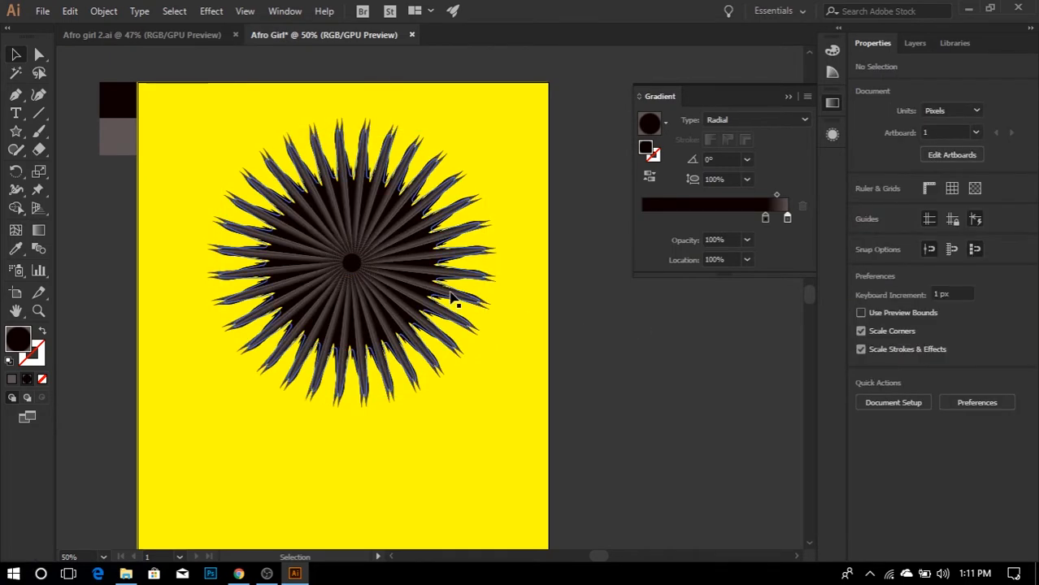
- Add a Roughen effect to the blend with relative size 12%, detail 0 per inch and smooth points, and deselect it
{"action": "left_click", "coordinate": [399, 295]}
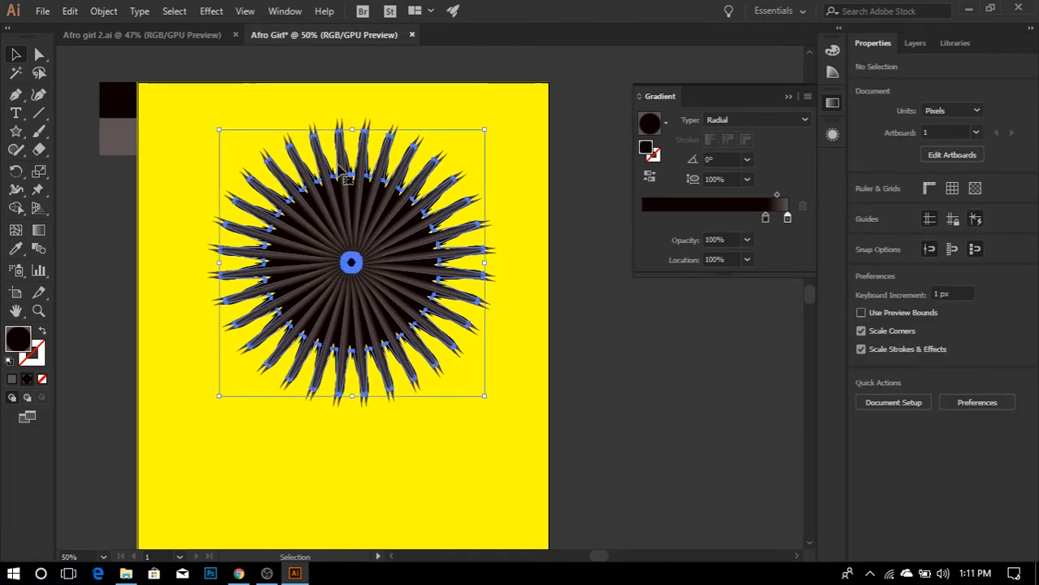
{"action": "left_click", "coordinate": [213, 13]}
{"action": "mouse_move", "coordinate": [246, 137]}
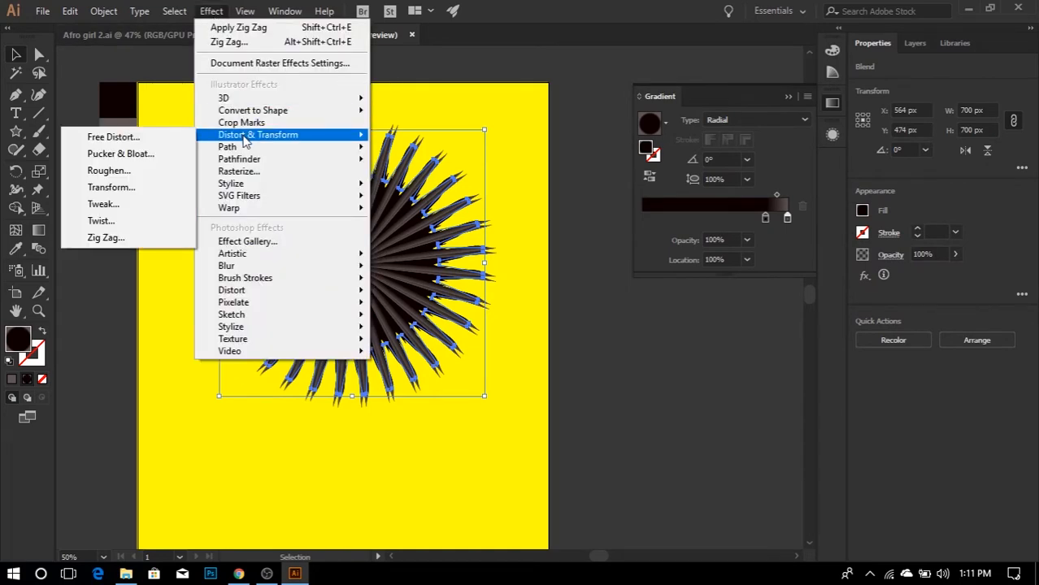
{"action": "left_click", "coordinate": [112, 174]}
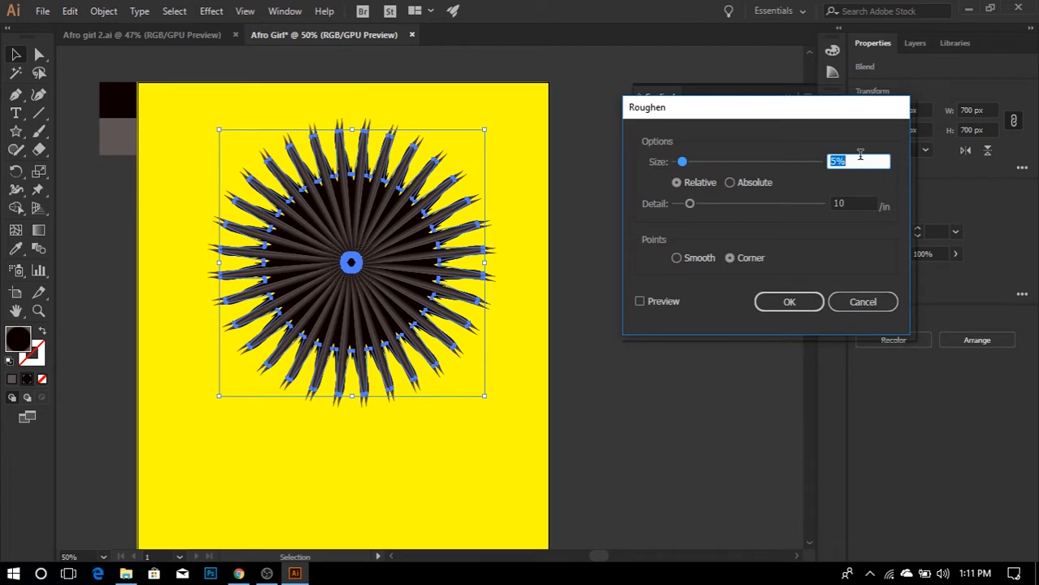
{"action": "type", "text": "12"}
{"action": "left_click", "coordinate": [676, 182]}
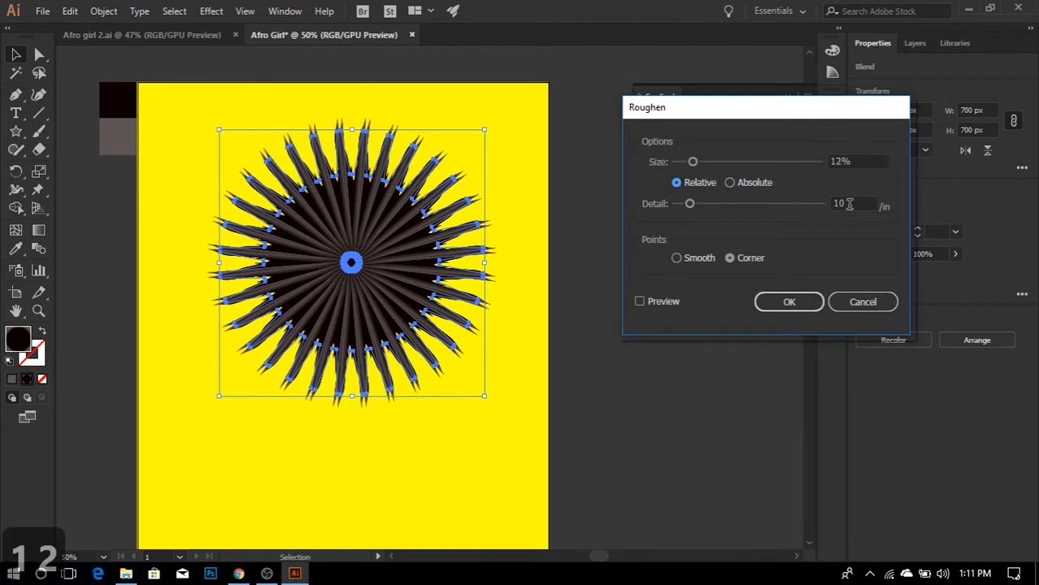
{"action": "double_click", "coordinate": [845, 204]}
{"action": "type", "text": "0"}
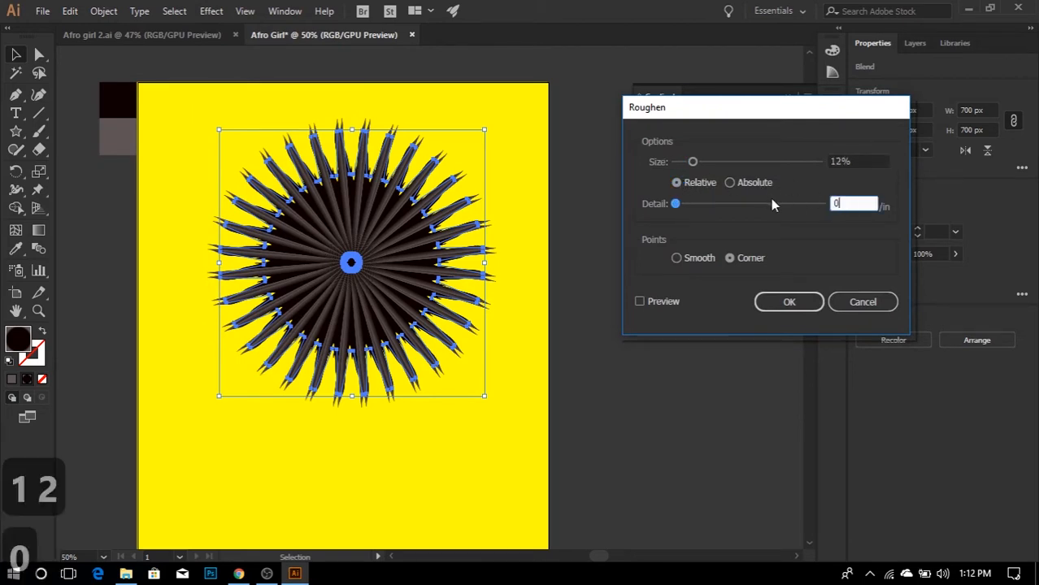
{"action": "left_click", "coordinate": [686, 258]}
{"action": "left_click", "coordinate": [788, 304]}
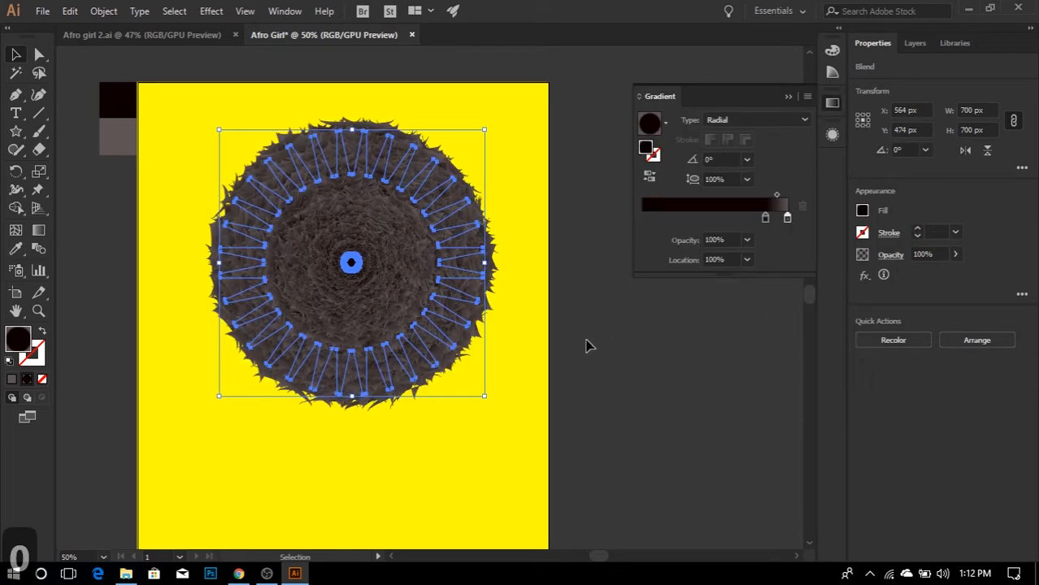
{"action": "left_click", "coordinate": [561, 357]}
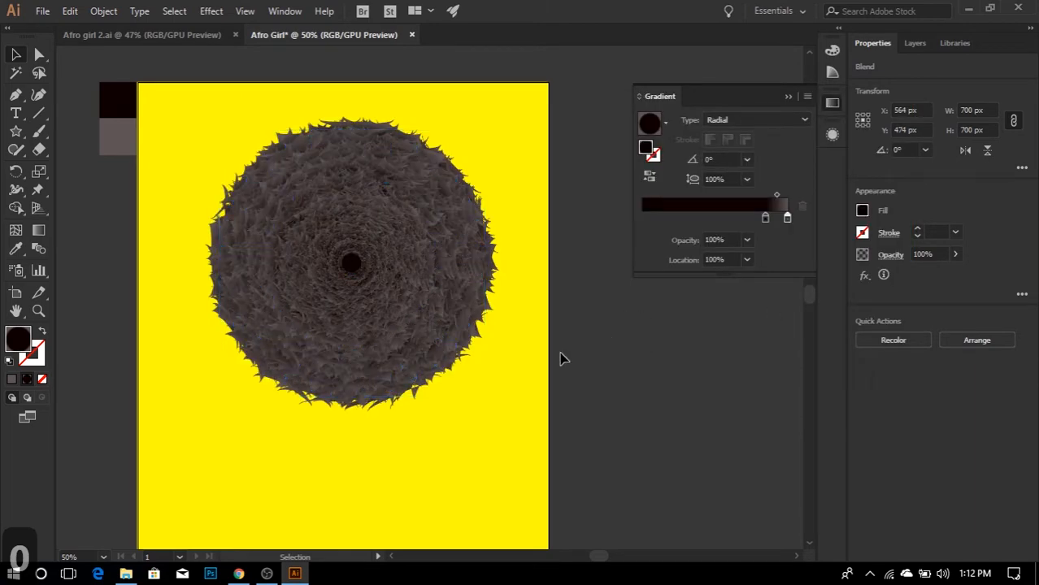
- Select the furry blend, show its appearance attributes and examine the order of its Pucker & Bloat, Zig Zag and Roughen effects
{"action": "left_click", "coordinate": [323, 328]}
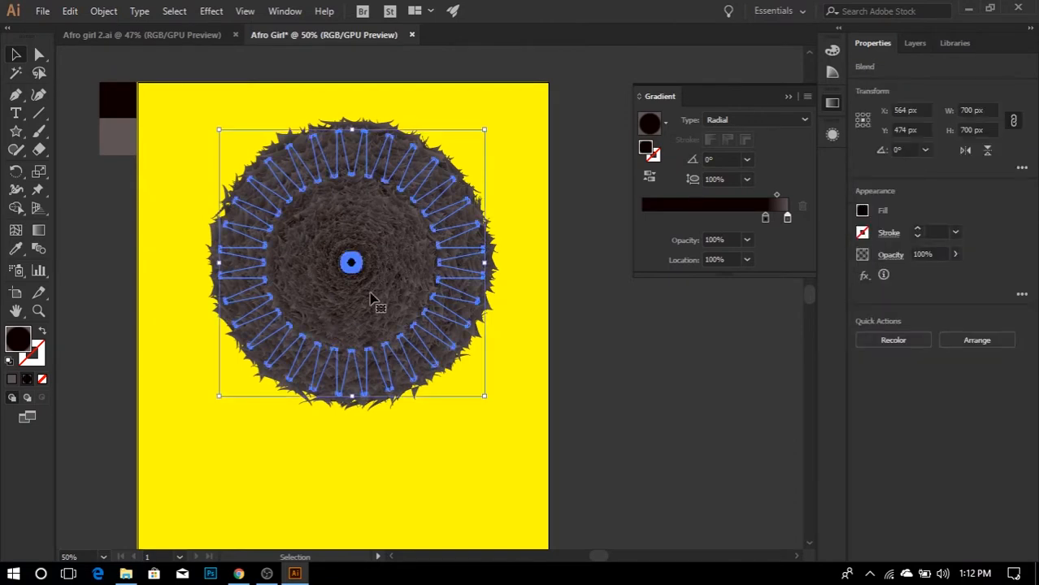
{"action": "left_click", "coordinate": [840, 138]}
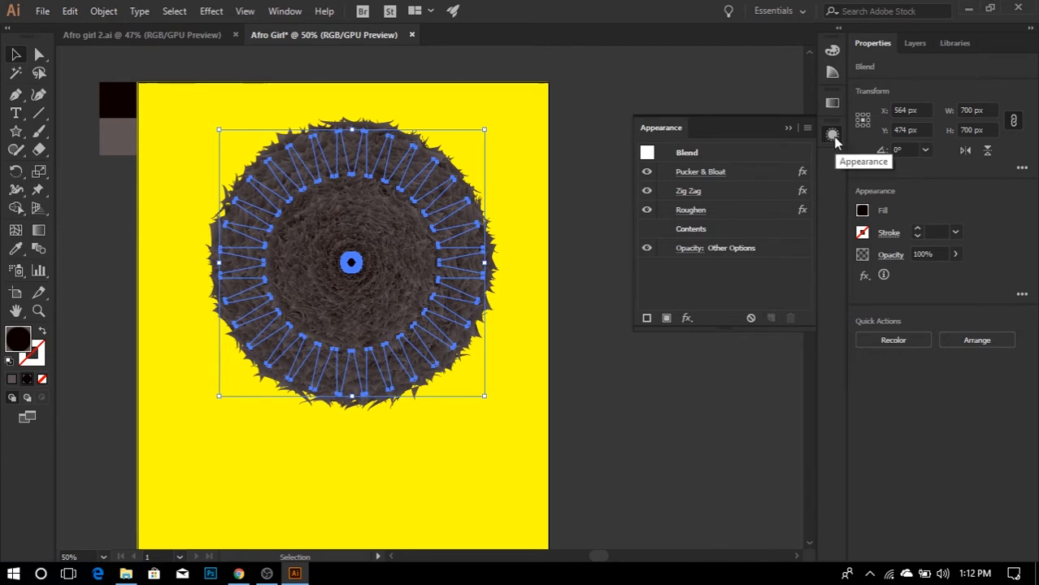
{"action": "left_click", "coordinate": [285, 12]}
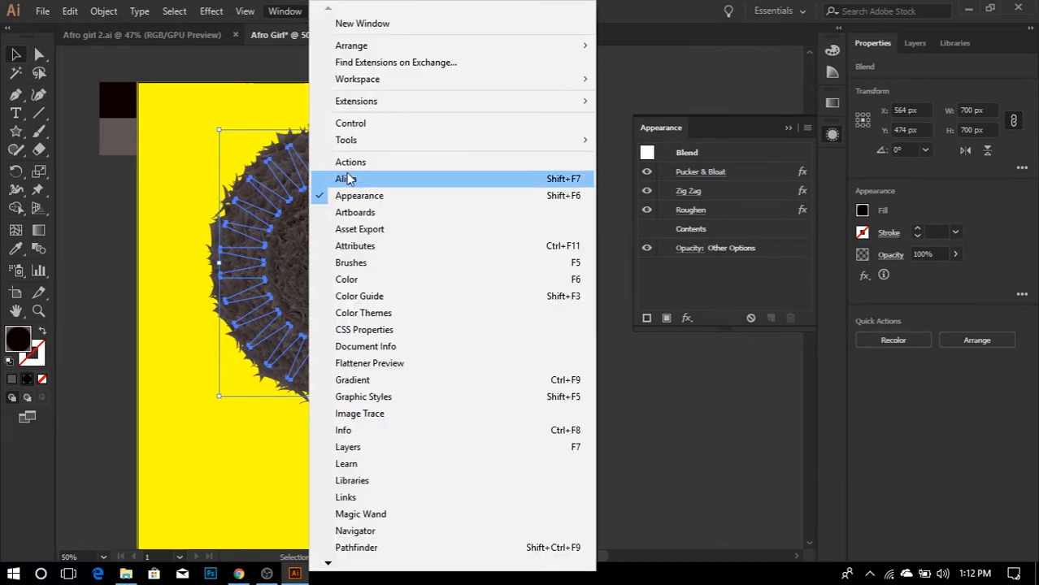
{"action": "left_click", "coordinate": [829, 167]}
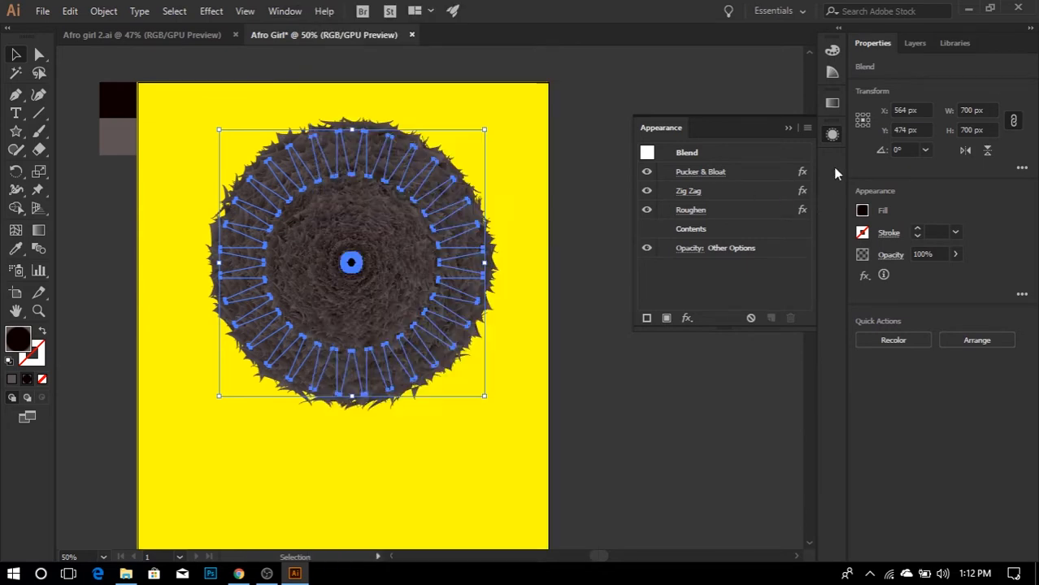
{"action": "left_click", "coordinate": [736, 157]}
{"action": "left_click", "coordinate": [740, 173]}
{"action": "left_click", "coordinate": [740, 189]}
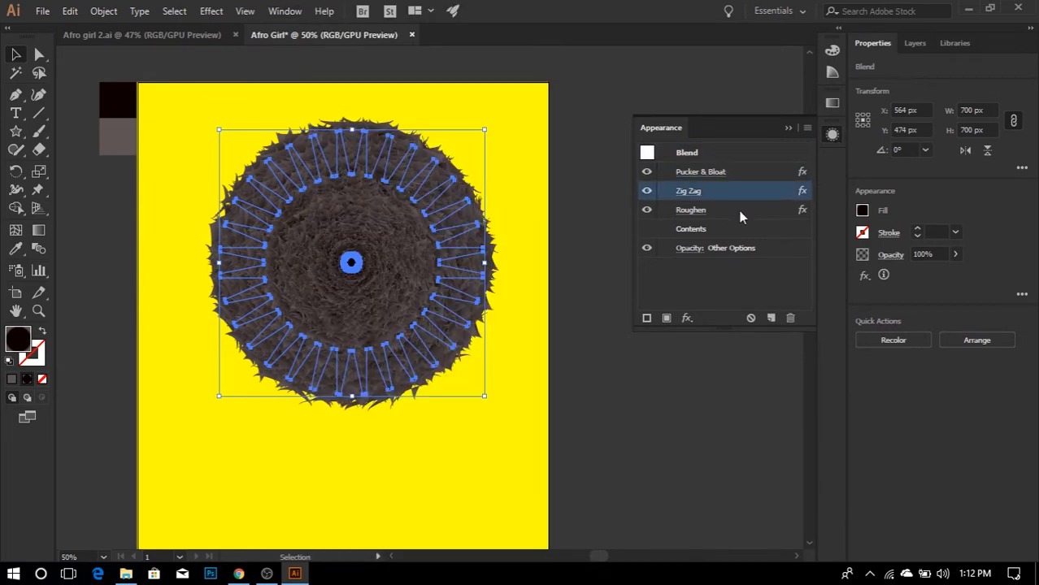
{"action": "left_click", "coordinate": [739, 211]}
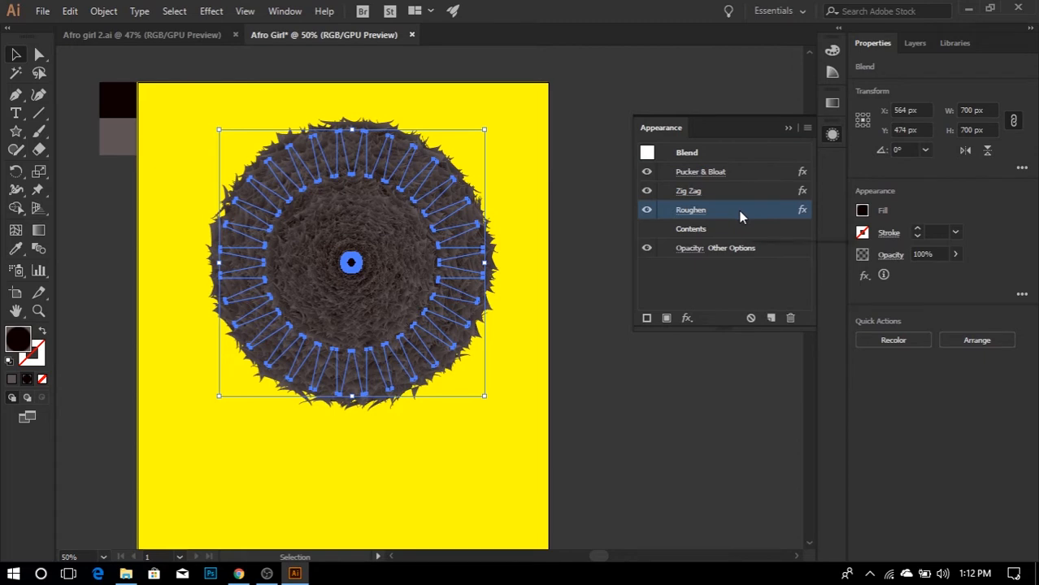
{"action": "left_click", "coordinate": [753, 161]}
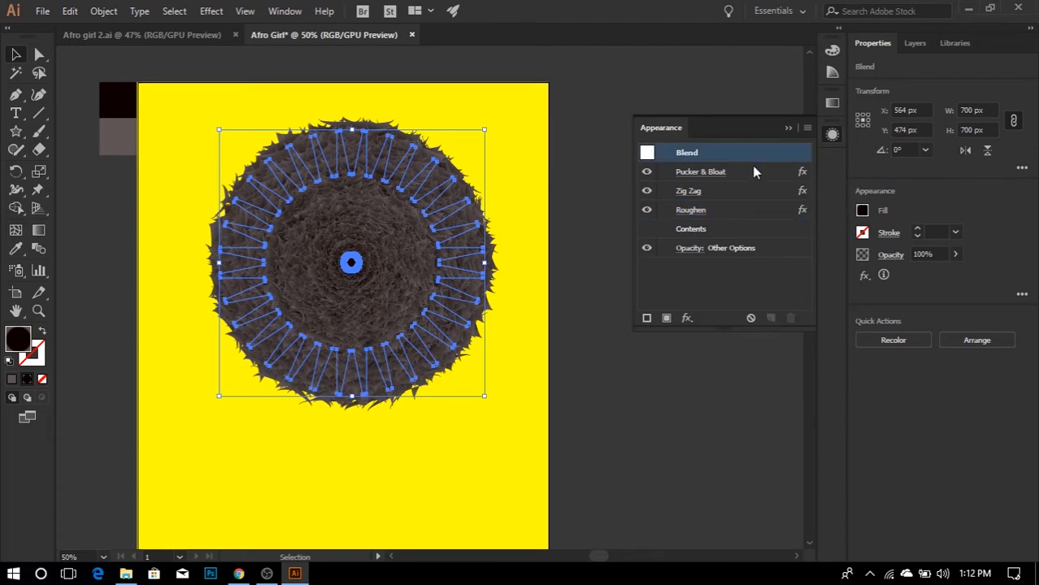
{"action": "left_click", "coordinate": [751, 172]}
{"action": "left_click", "coordinate": [748, 187]}
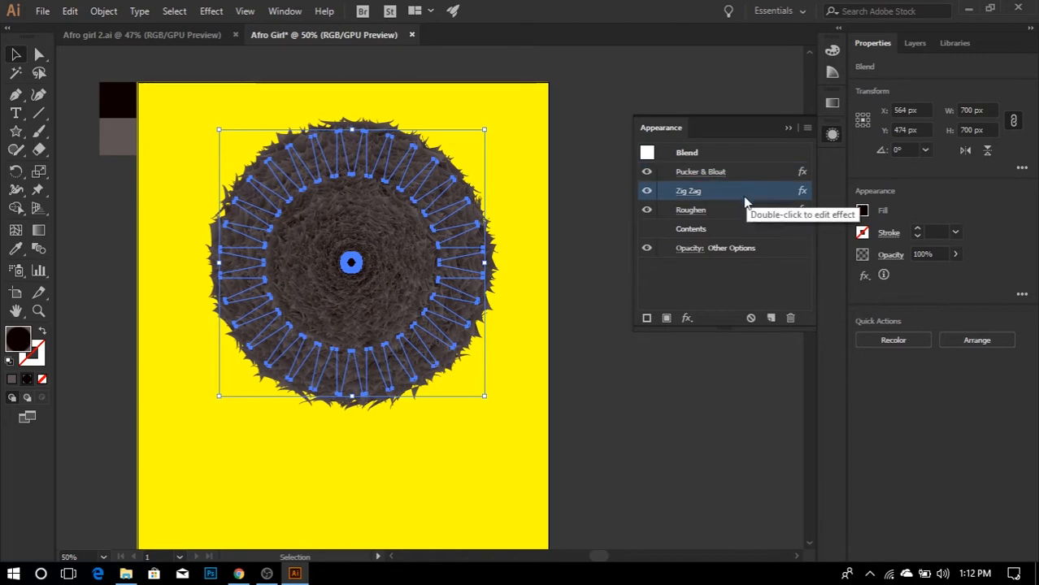
{"action": "left_click", "coordinate": [741, 207]}
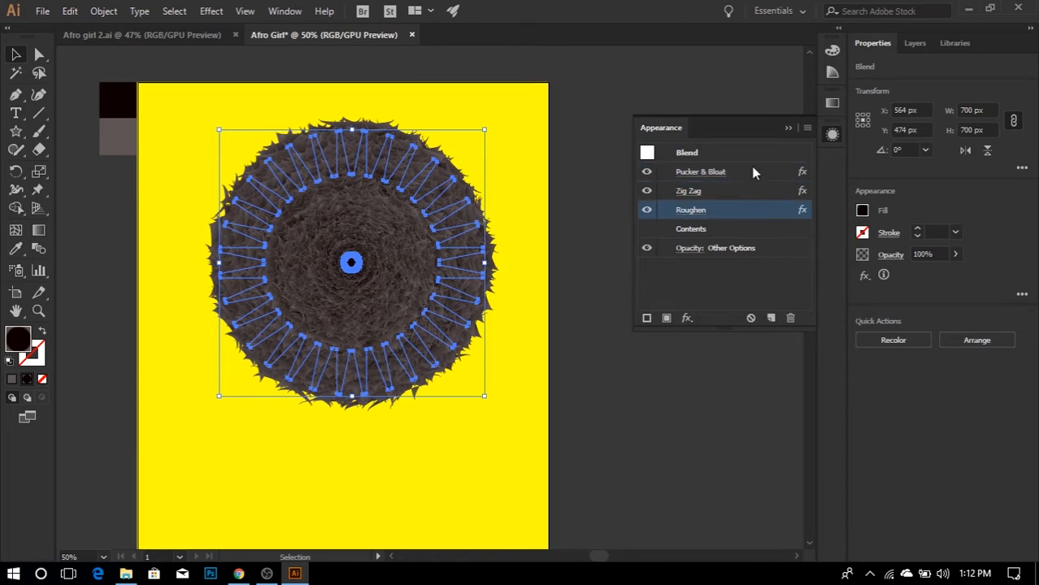
- Move the Zig Zag effect above Pucker & Bloat in the blend's effect order
{"action": "left_click", "coordinate": [651, 175]}
{"action": "left_click", "coordinate": [651, 174]}
{"action": "left_click", "coordinate": [650, 174]}
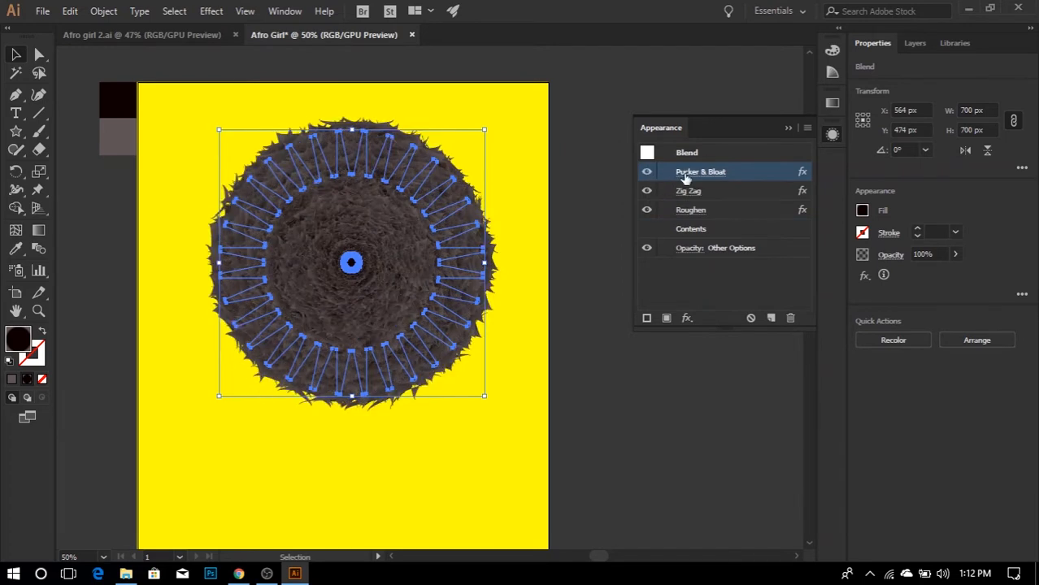
{"action": "left_click", "coordinate": [705, 171]}
{"action": "left_click", "coordinate": [703, 300]}
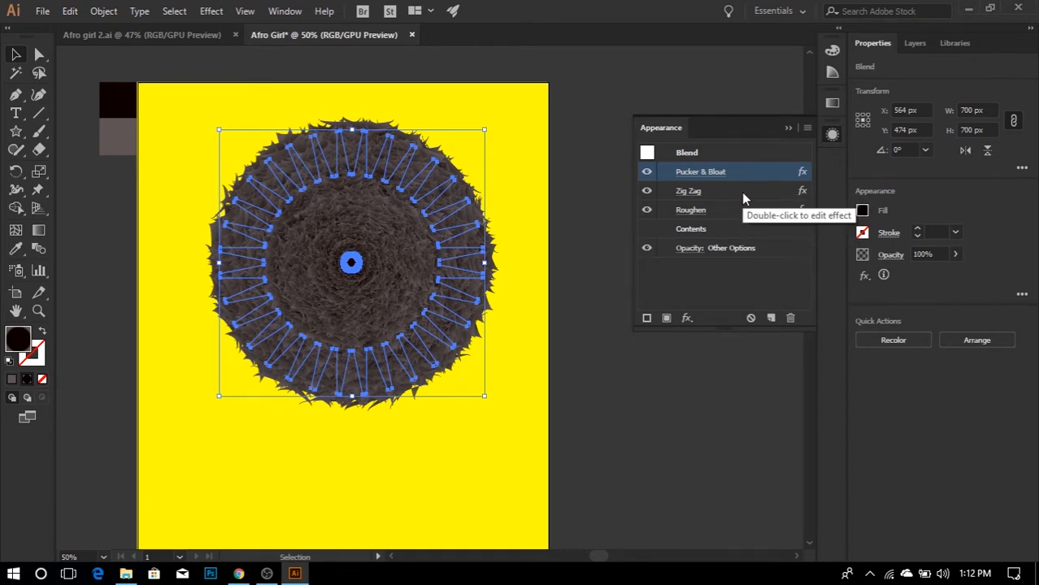
{"action": "left_click_drag", "start_coordinate": [742, 193], "coordinate": [749, 163]}
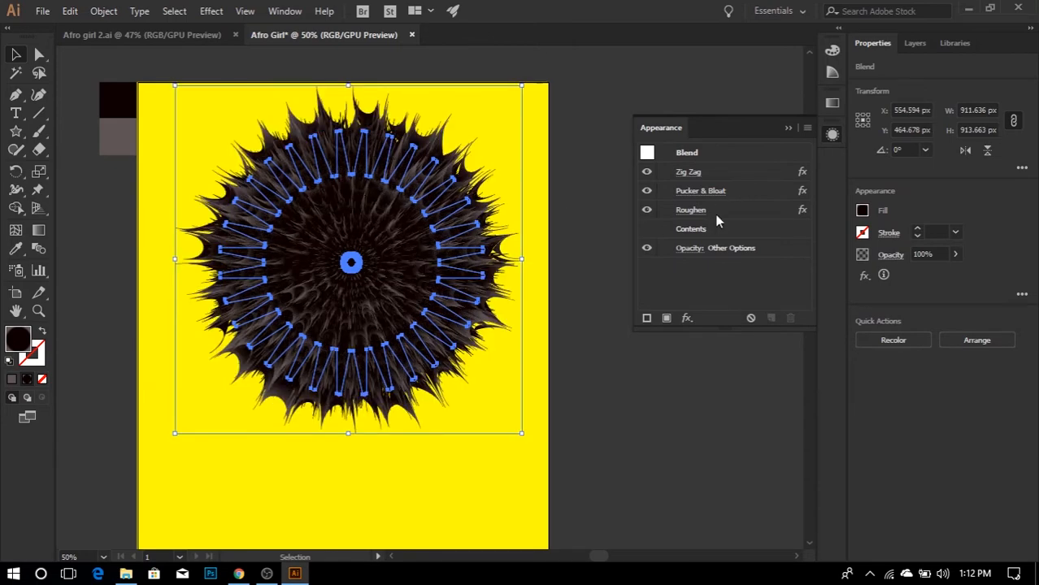
- Move the Zig Zag effect below Pucker & Bloat in the blend's effect order and deselect the blend
{"action": "left_click_drag", "start_coordinate": [752, 171], "coordinate": [752, 199]}
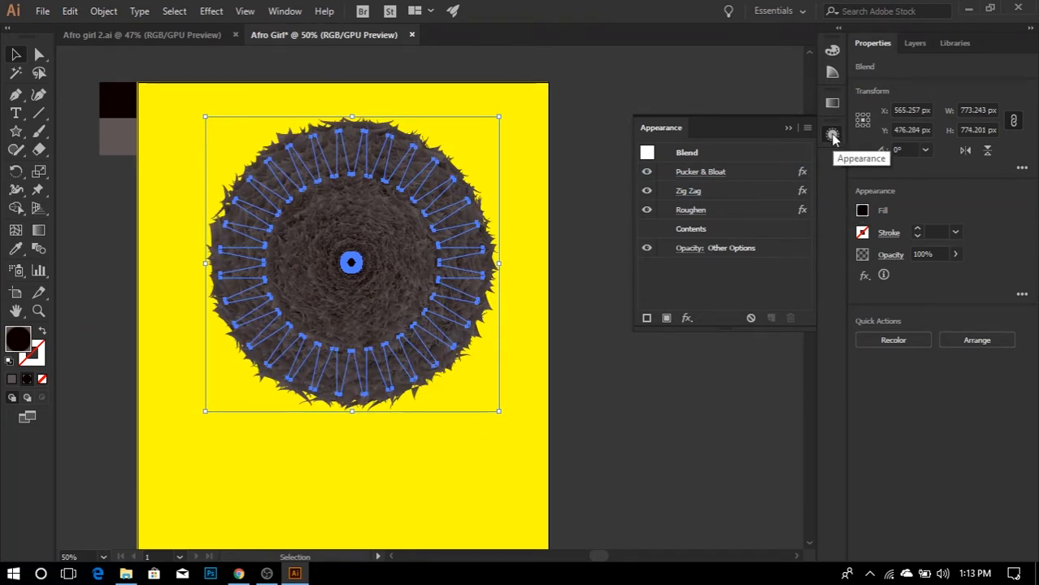
{"action": "left_click", "coordinate": [748, 209]}
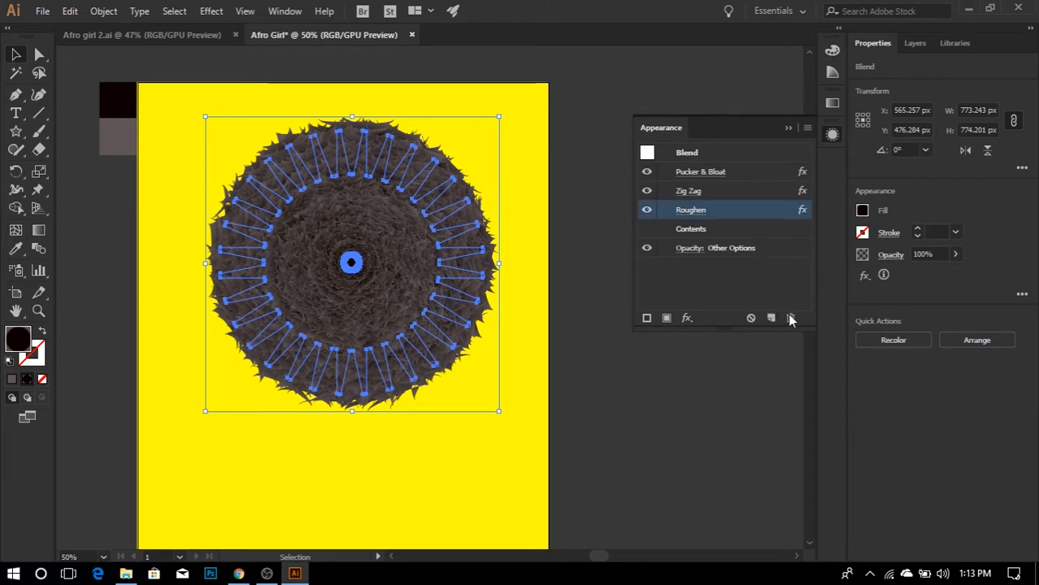
{"action": "left_click", "coordinate": [832, 137]}
{"action": "left_click", "coordinate": [254, 436]}
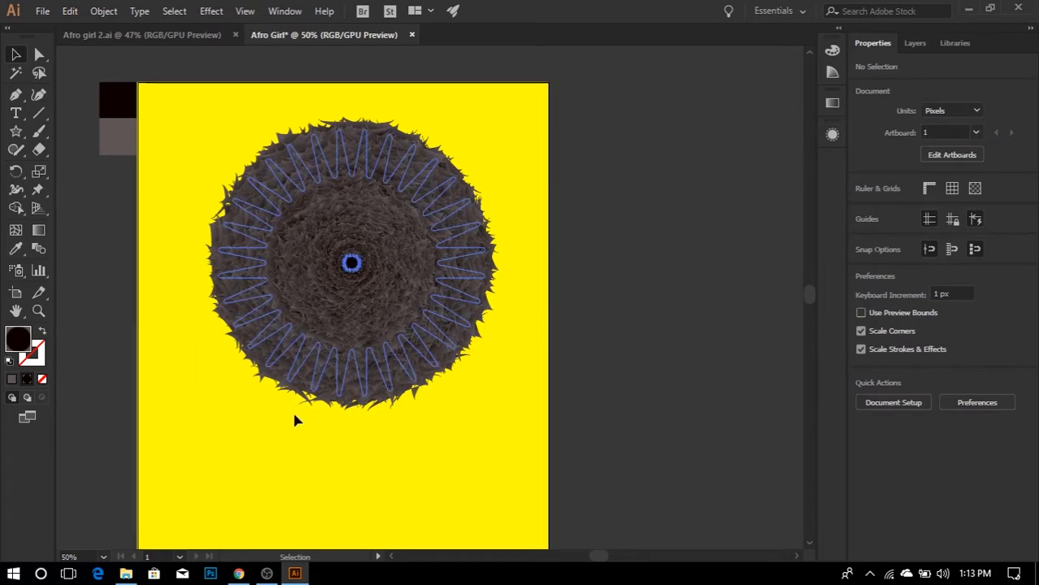
{"action": "left_click", "coordinate": [439, 262]}
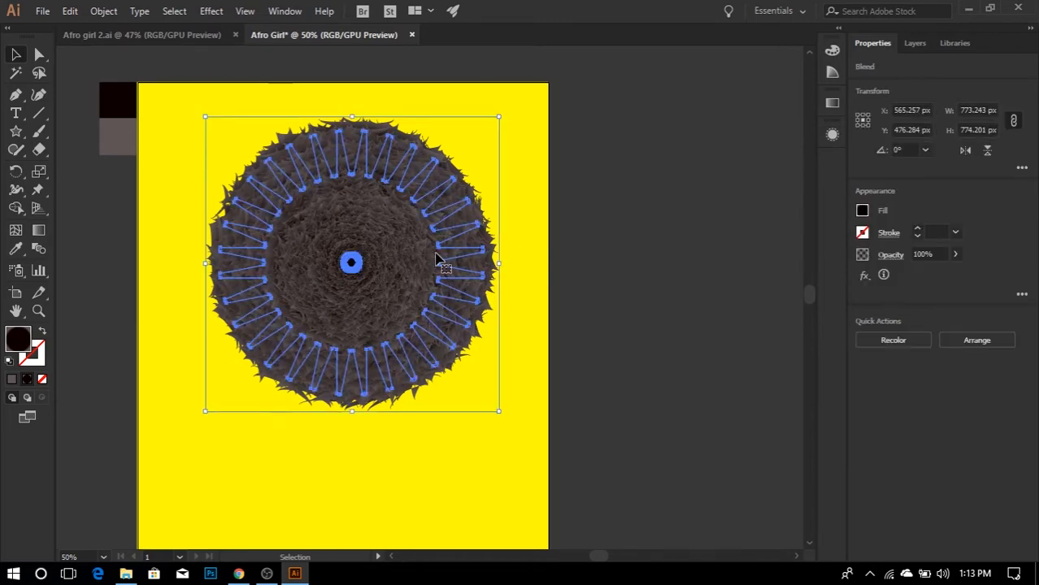
{"action": "left_click", "coordinate": [531, 216]}
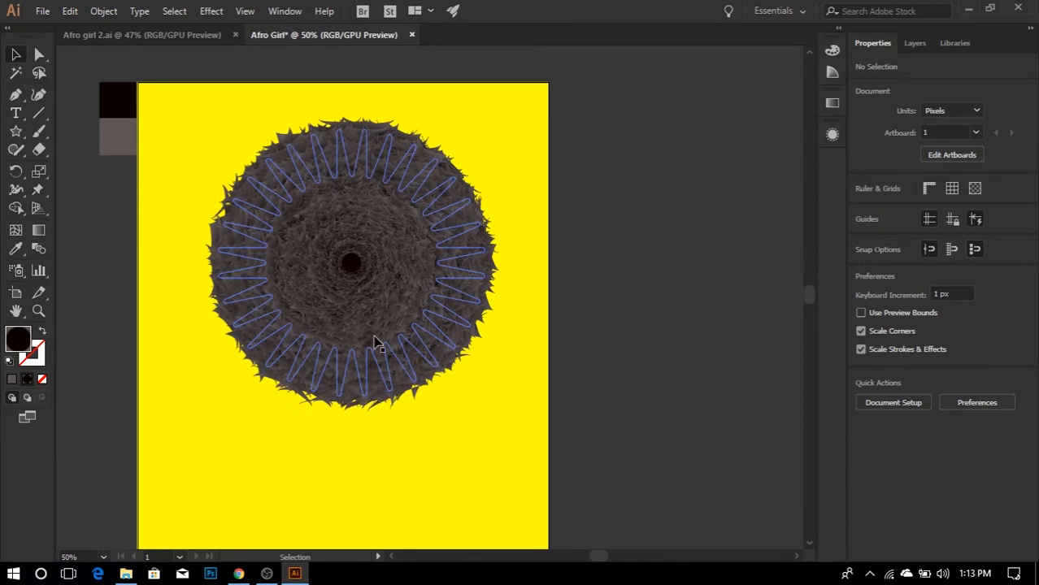
- Open the furry blend in isolation mode with nothing selected inside it
{"action": "left_click", "coordinate": [409, 291]}
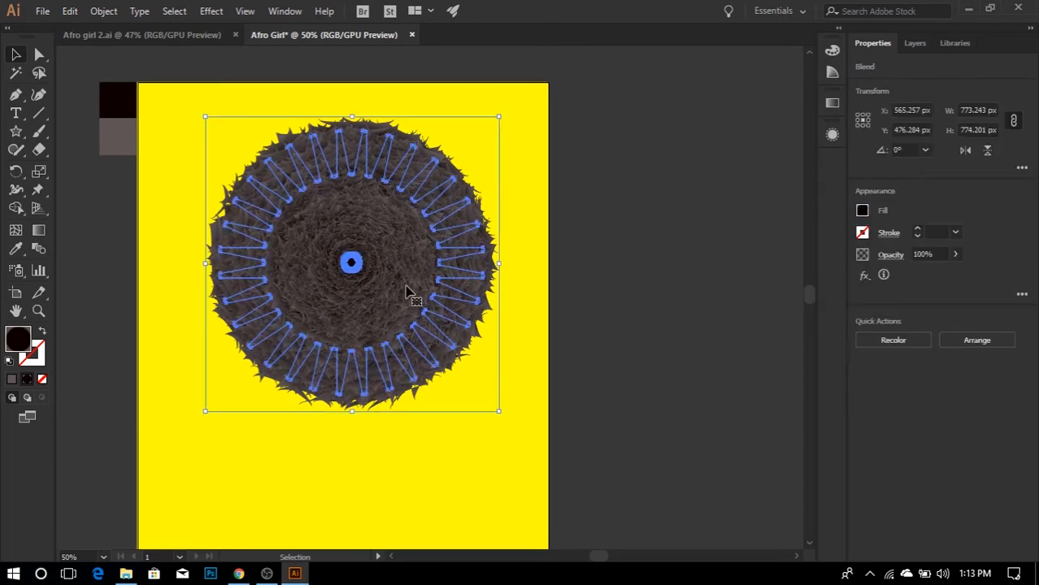
{"action": "right_click", "coordinate": [396, 274]}
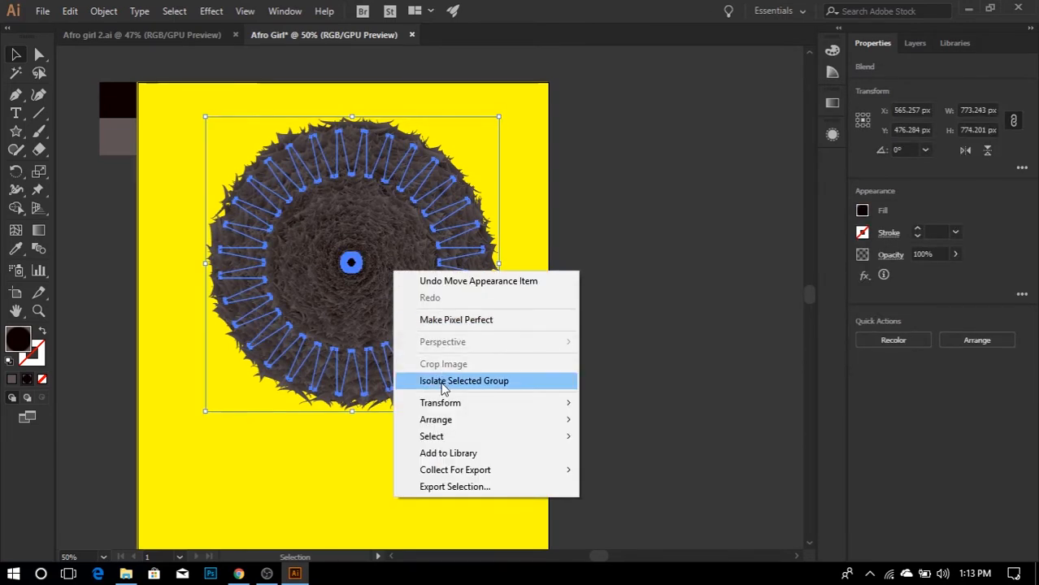
{"action": "left_click", "coordinate": [628, 327]}
{"action": "left_click", "coordinate": [280, 248]}
{"action": "double_click", "coordinate": [402, 295]}
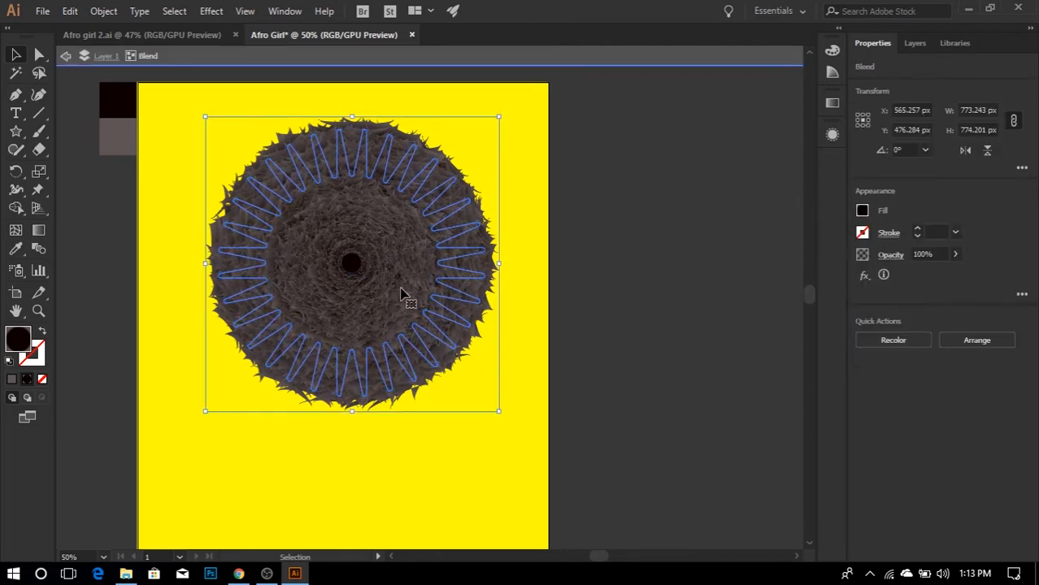
{"action": "left_click", "coordinate": [139, 128]}
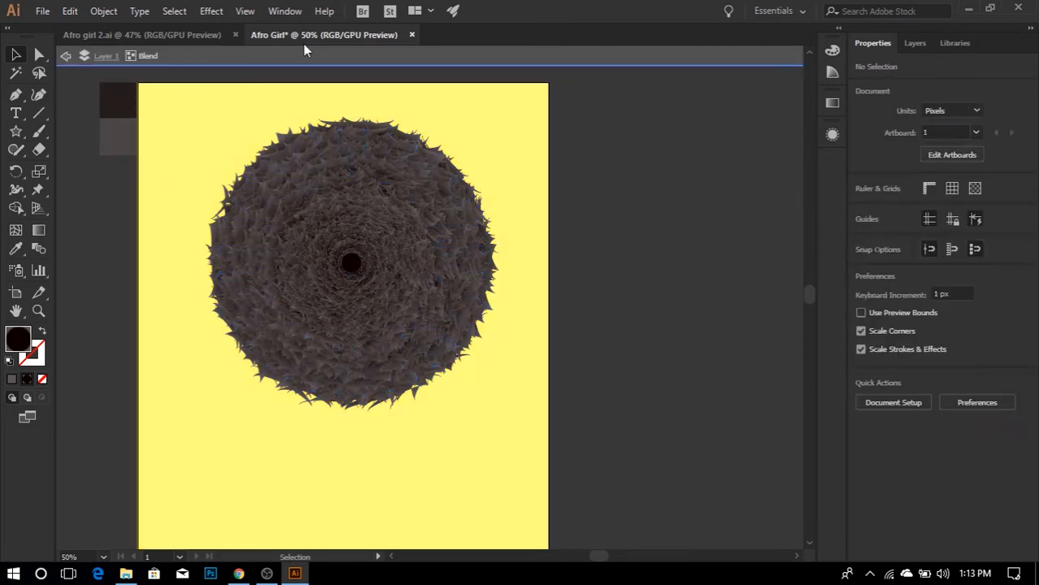
- Move the blend's small central star straight down to Y 704 px and exit isolation mode
{"action": "left_click", "coordinate": [358, 265]}
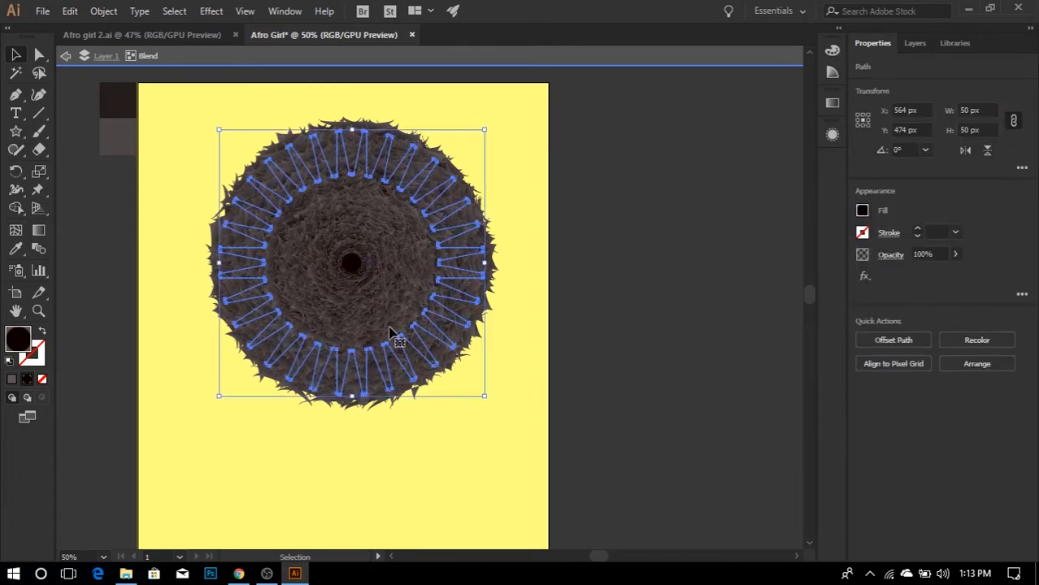
{"action": "left_click", "coordinate": [359, 262]}
{"action": "left_click", "coordinate": [352, 265]}
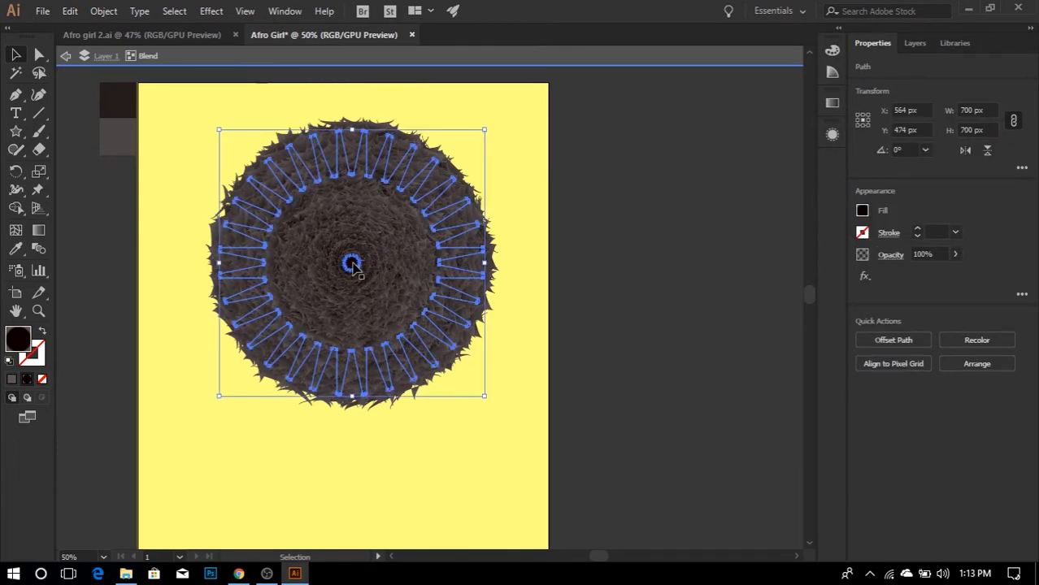
{"action": "left_click", "coordinate": [352, 266]}
{"action": "left_click", "coordinate": [187, 244]}
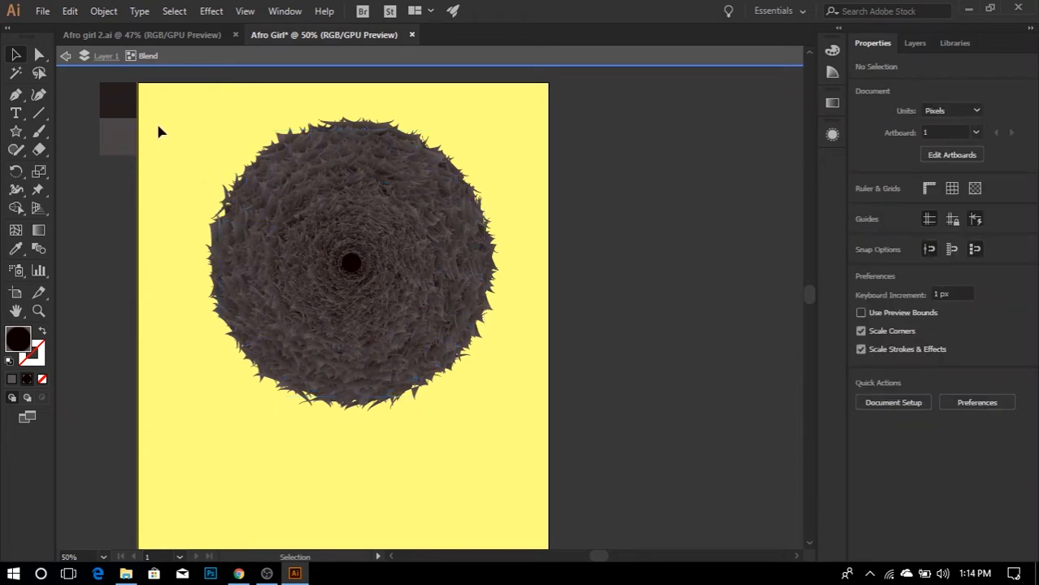
{"action": "left_click", "coordinate": [352, 263]}
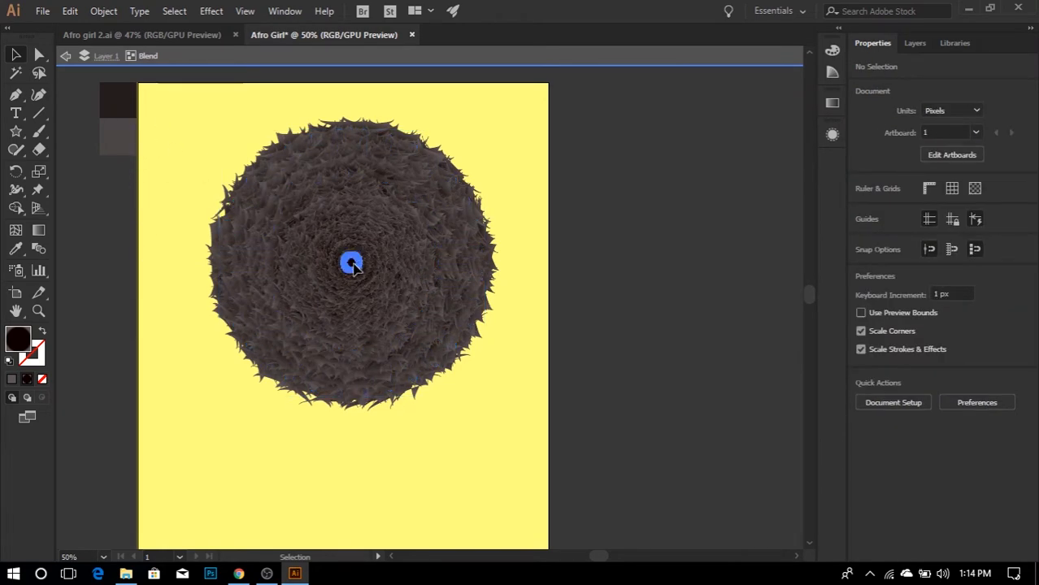
{"action": "left_click_drag", "start_coordinate": [352, 263], "coordinate": [351, 350]}
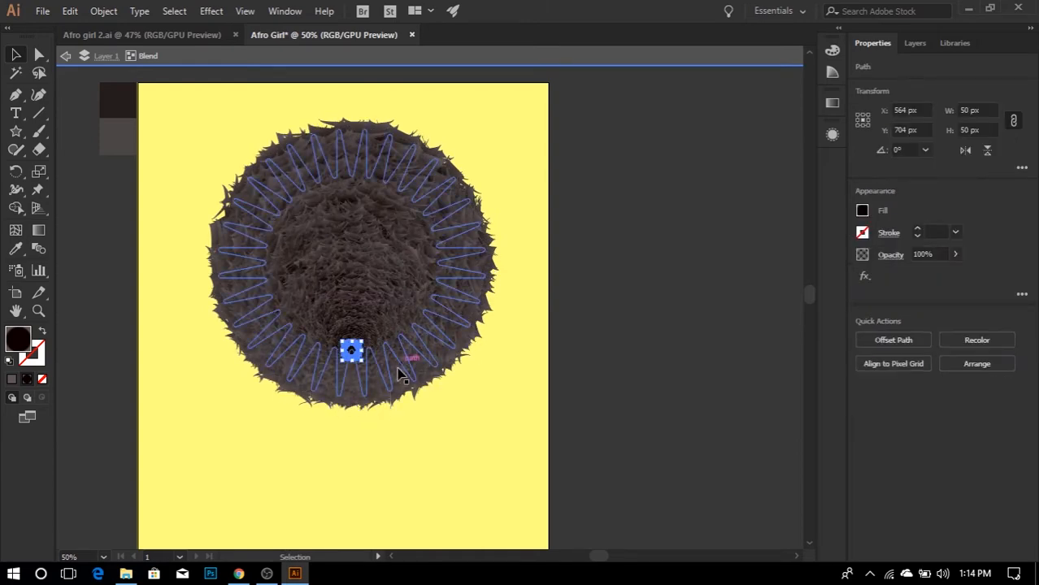
{"action": "left_click", "coordinate": [351, 350]}
{"action": "left_click", "coordinate": [368, 423]}
{"action": "double_click", "coordinate": [541, 337]}
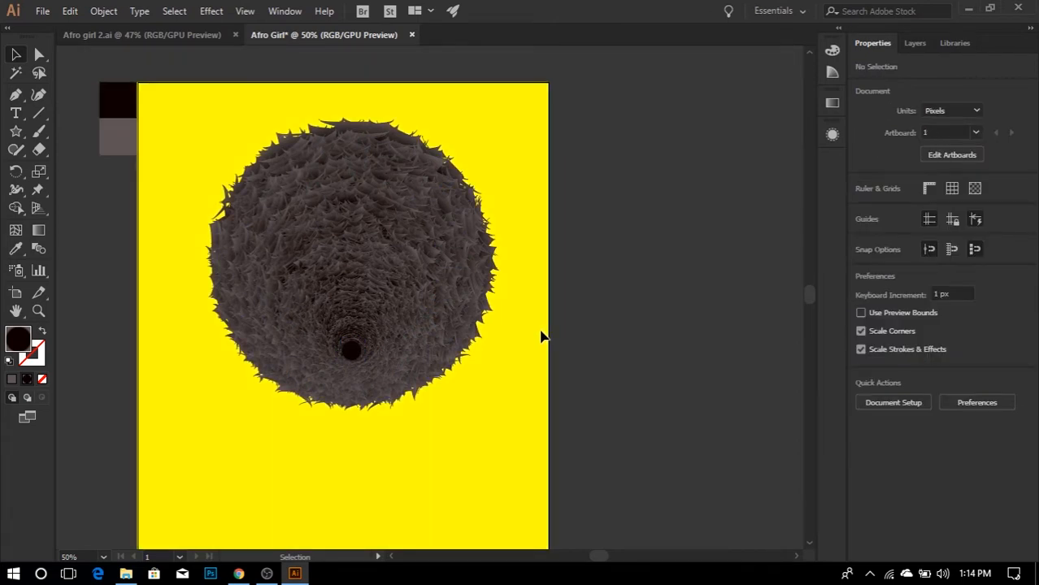
{"action": "scroll", "coordinate": [552, 303], "scroll_direction": "down", "scroll_amount": 1}
{"action": "key", "text": "ctrl+0"}
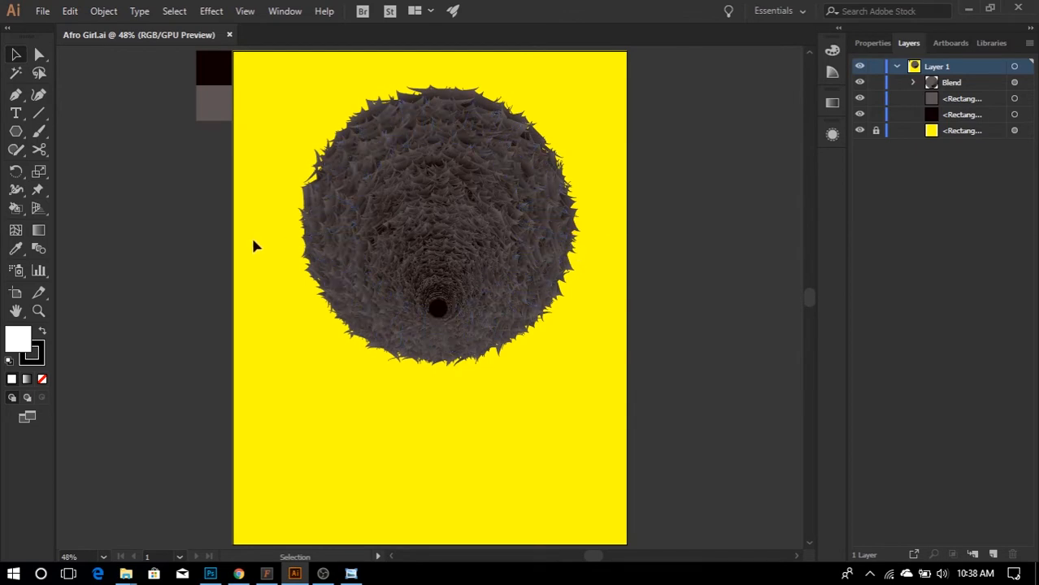
- Center the furry blend horizontally on the artboard with the Align options and deselect it
{"action": "left_click", "coordinate": [284, 10]}
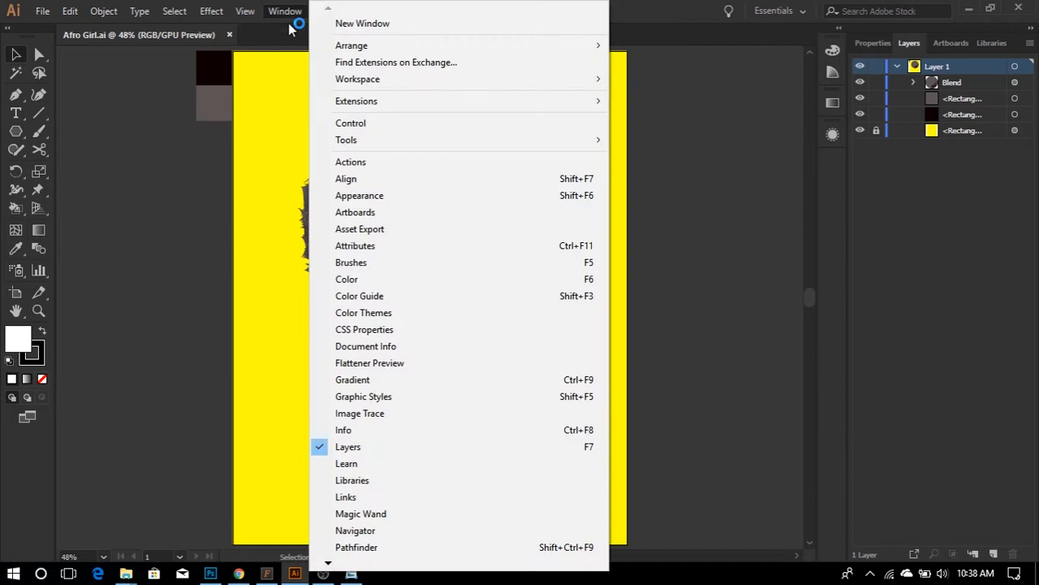
{"action": "left_click", "coordinate": [342, 180]}
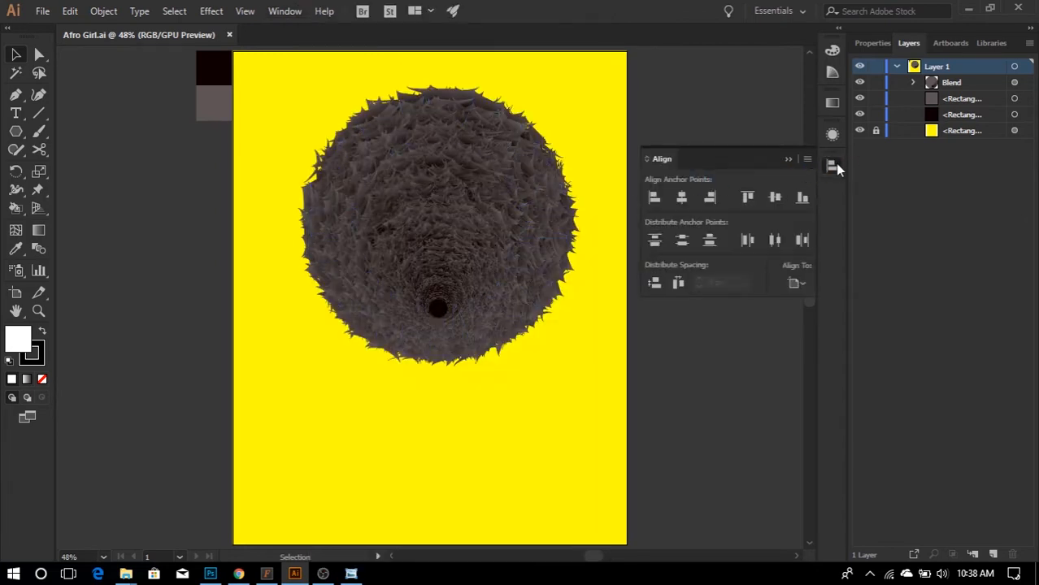
{"action": "left_click", "coordinate": [796, 282]}
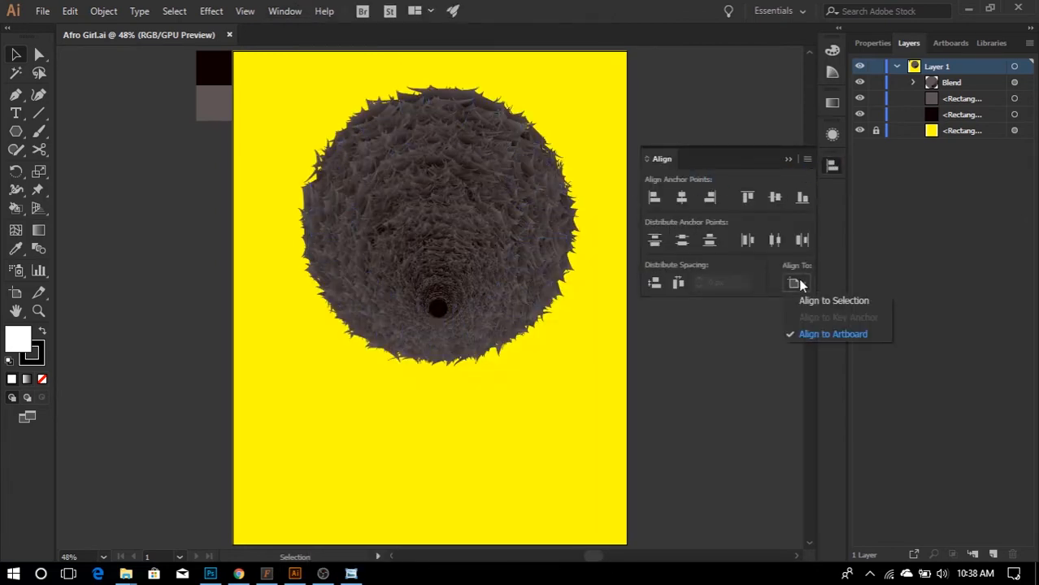
{"action": "left_click", "coordinate": [475, 224]}
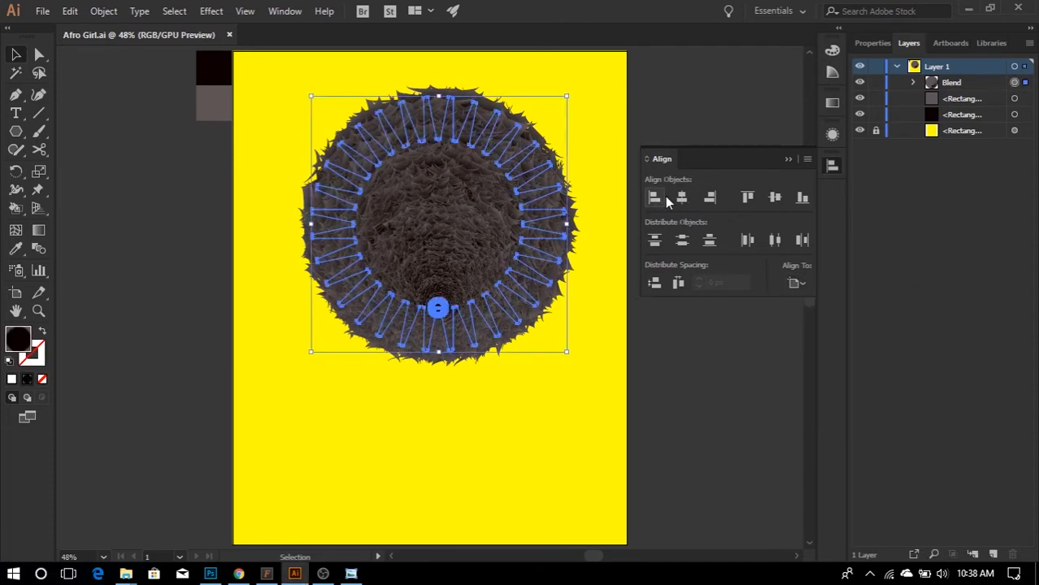
{"action": "left_click", "coordinate": [683, 199]}
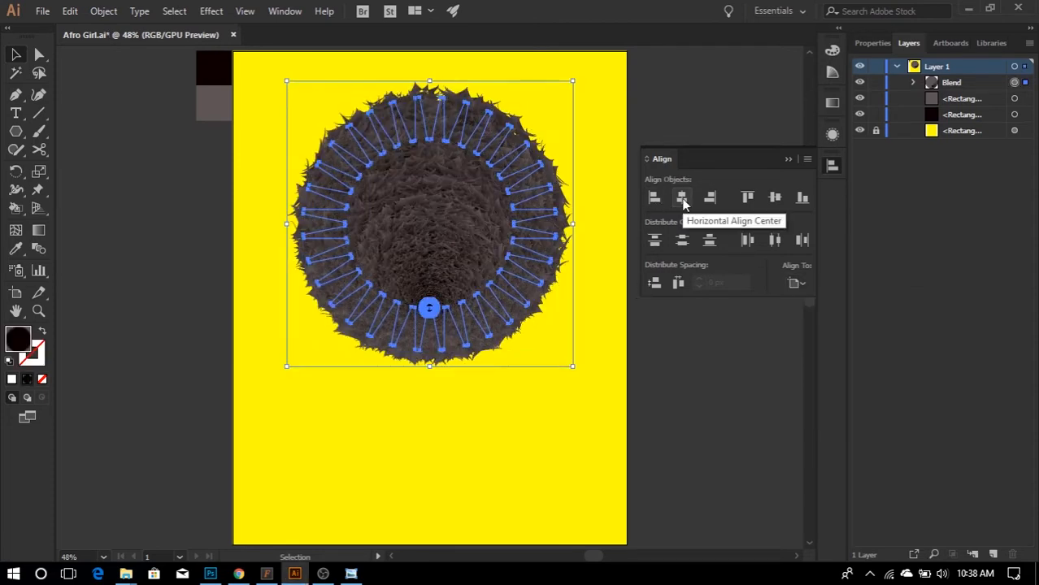
{"action": "left_click", "coordinate": [831, 167]}
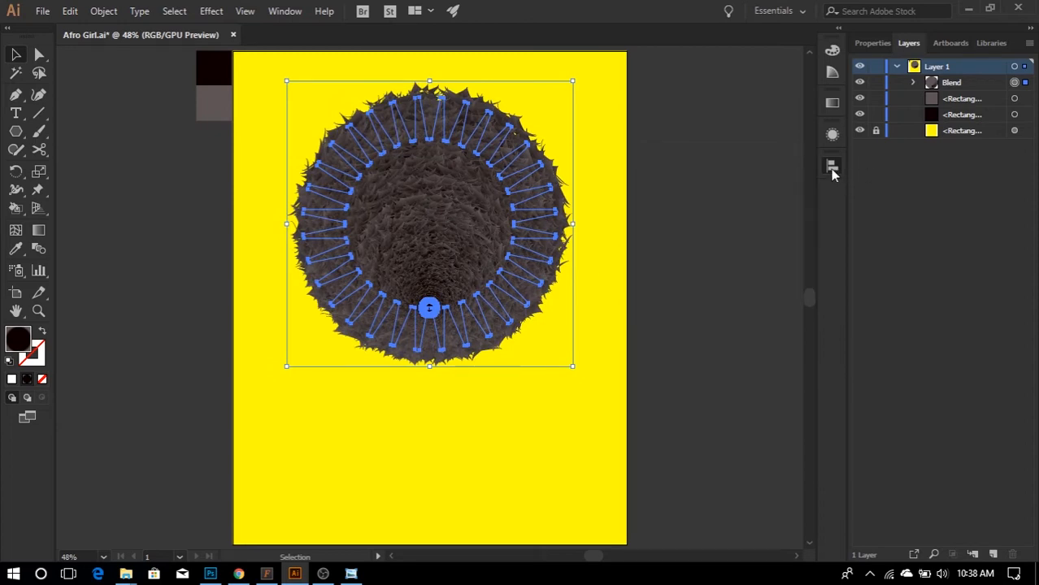
{"action": "left_click", "coordinate": [684, 249]}
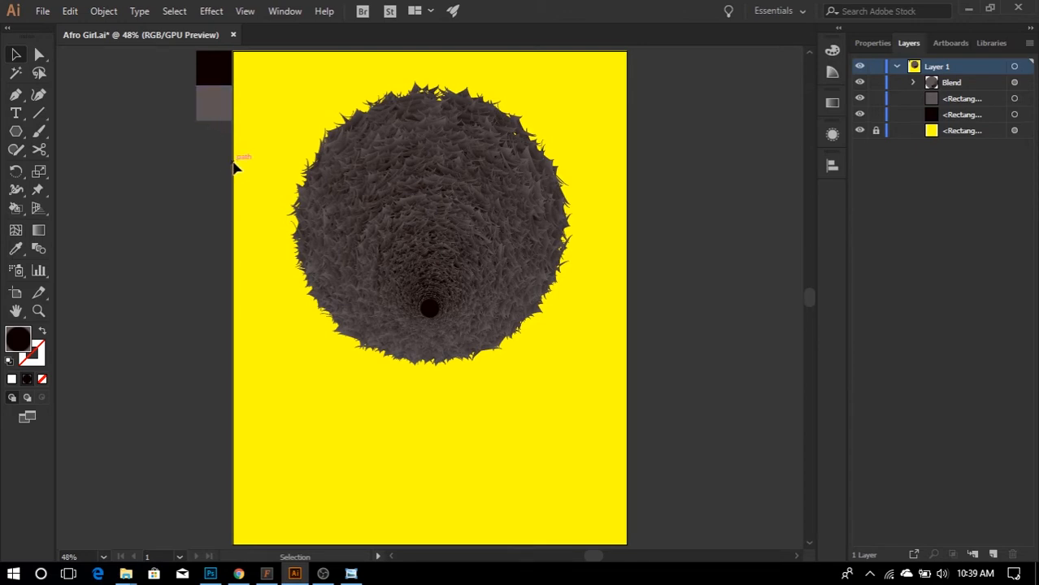
- Duplicate the gray-brown colour square directly beneath itself beside the artboard
{"action": "left_click", "coordinate": [217, 104]}
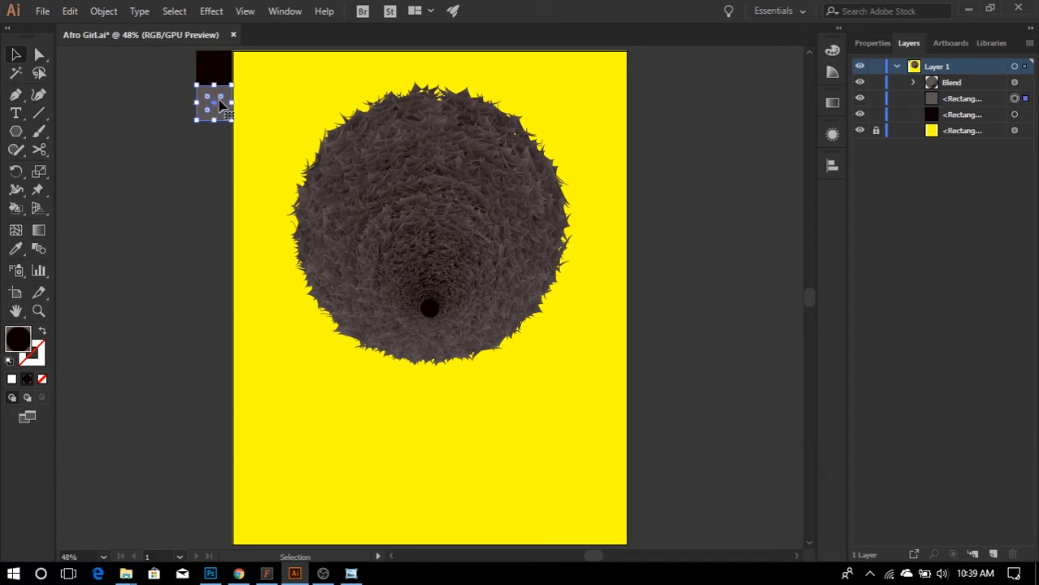
{"action": "left_click_drag", "start_coordinate": [218, 104], "coordinate": [216, 143]}
{"action": "left_click", "coordinate": [194, 212]}
{"action": "left_click", "coordinate": [211, 153]}
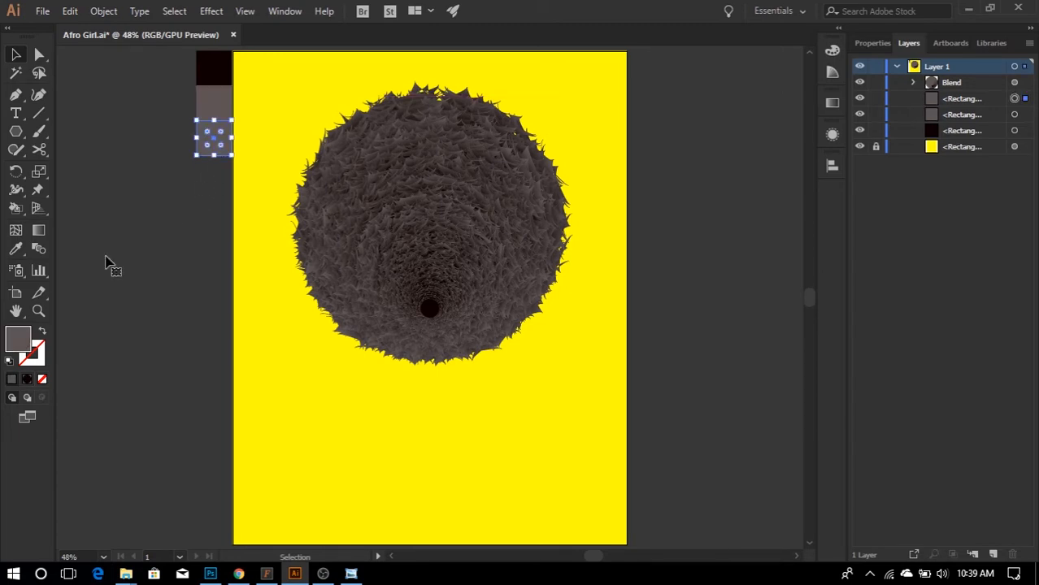
- Fill the duplicated colour square with the tan skin colour #c99f66 and deselect it
{"action": "double_click", "coordinate": [23, 344]}
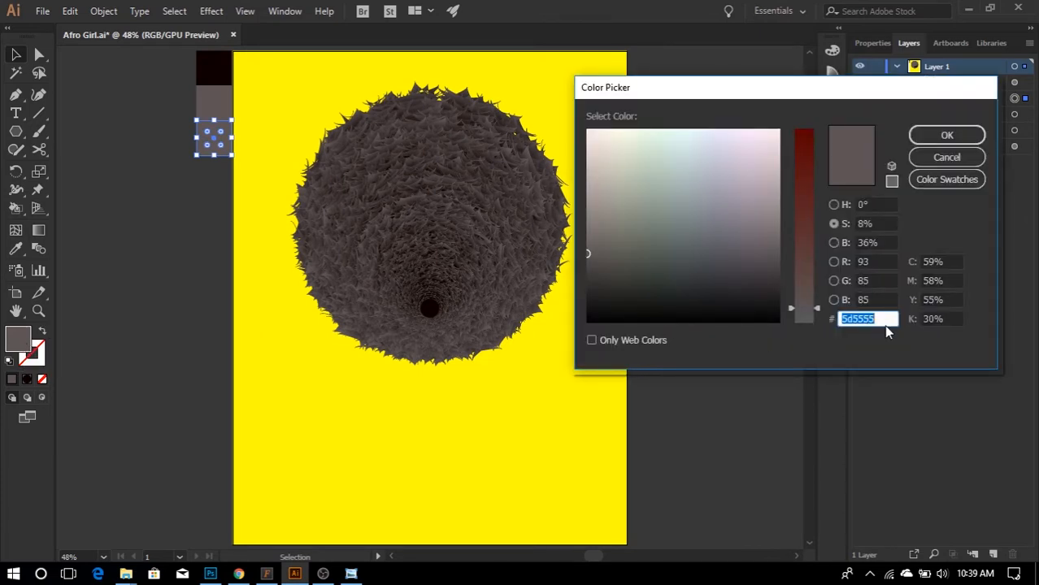
{"action": "type", "text": "c99"}
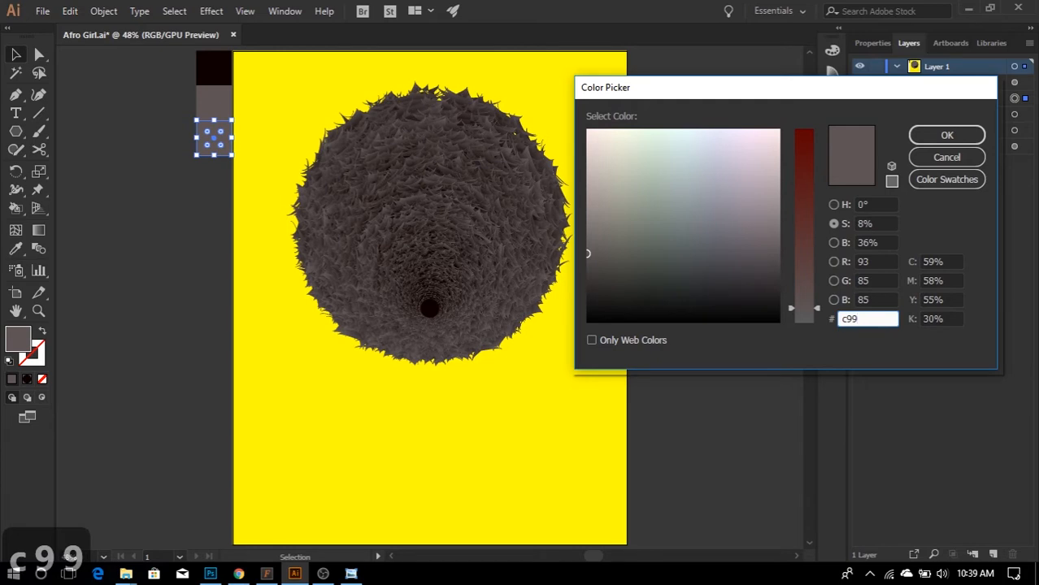
{"action": "type", "text": "f66"}
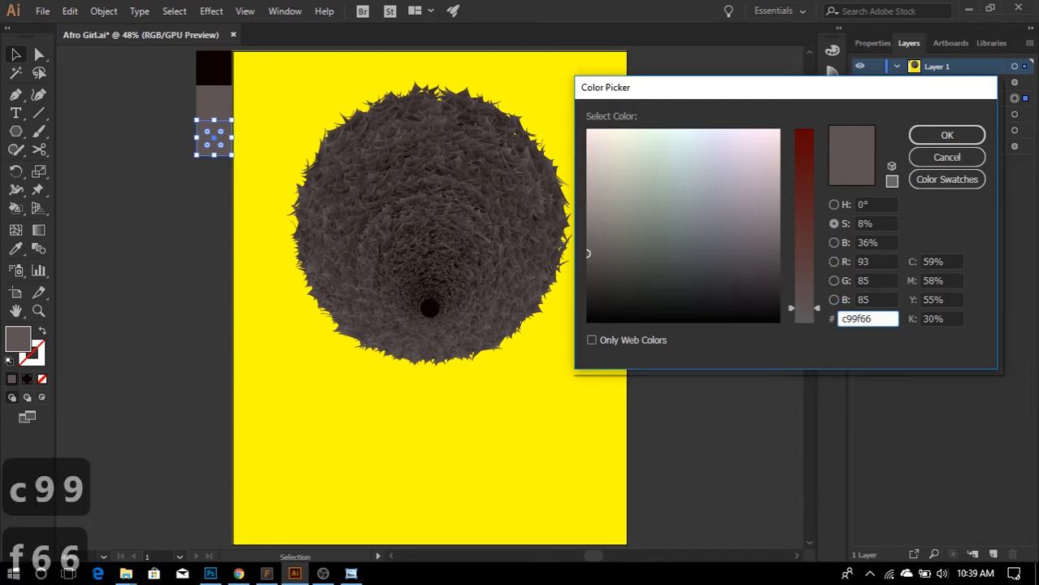
{"action": "left_click", "coordinate": [835, 205]}
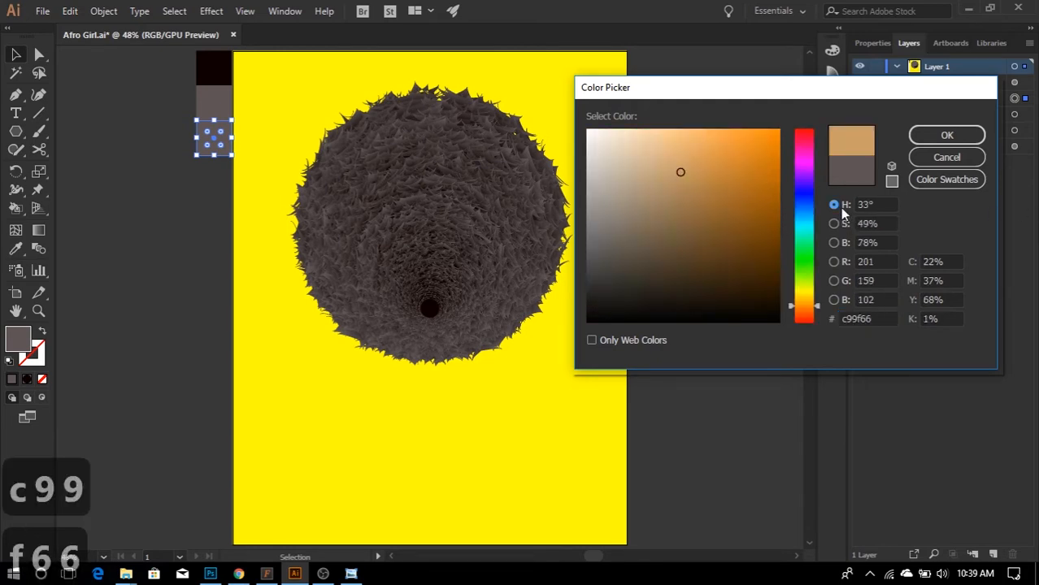
{"action": "left_click", "coordinate": [946, 135]}
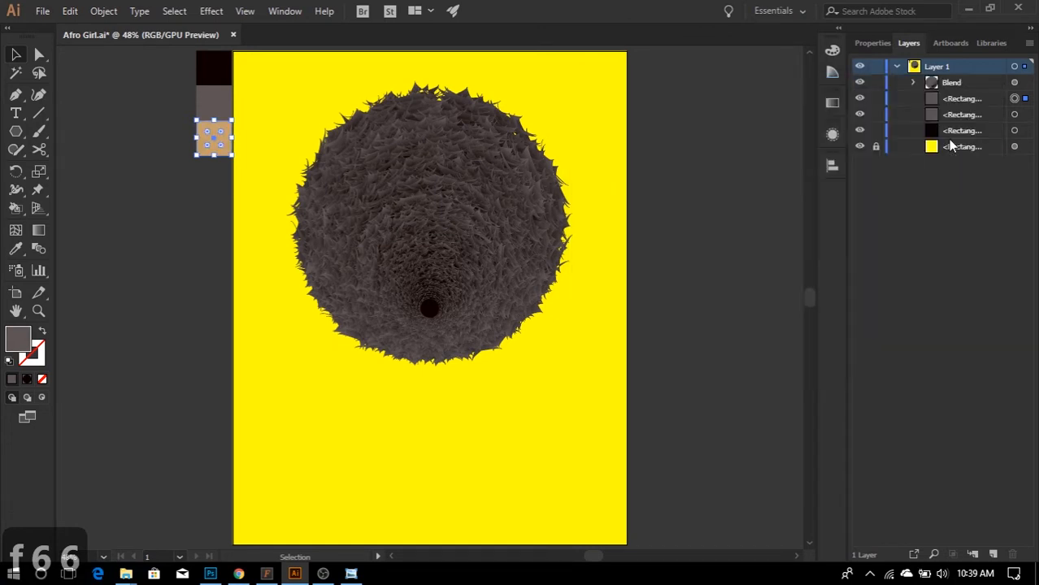
{"action": "left_click", "coordinate": [152, 314]}
{"action": "scroll", "coordinate": [817, 386], "scroll_direction": "down", "scroll_amount": 2}
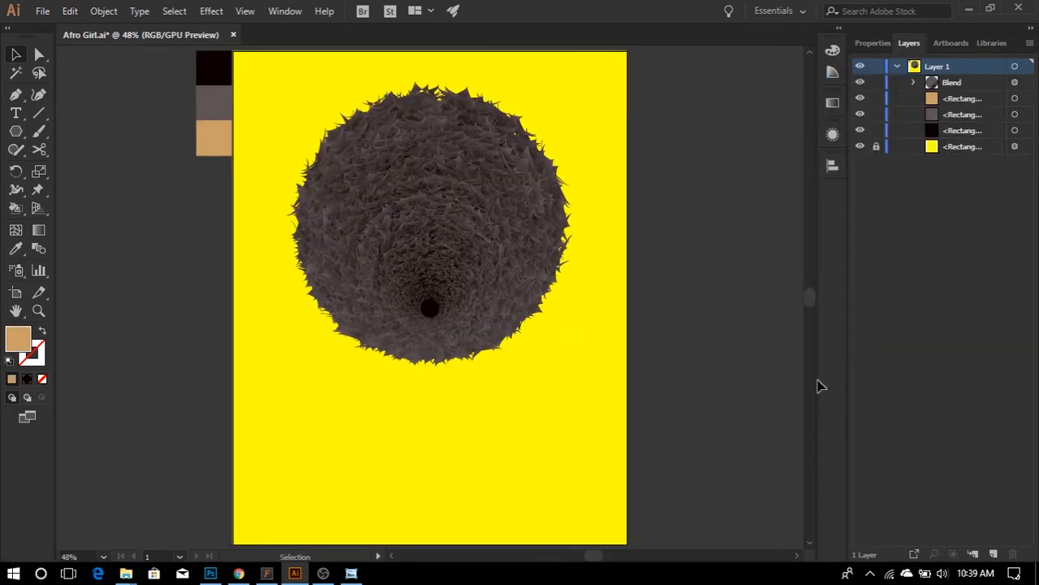
- Create a new layer above Layer 1 and name it Face
{"action": "left_click", "coordinate": [993, 554]}
{"action": "double_click", "coordinate": [936, 66]}
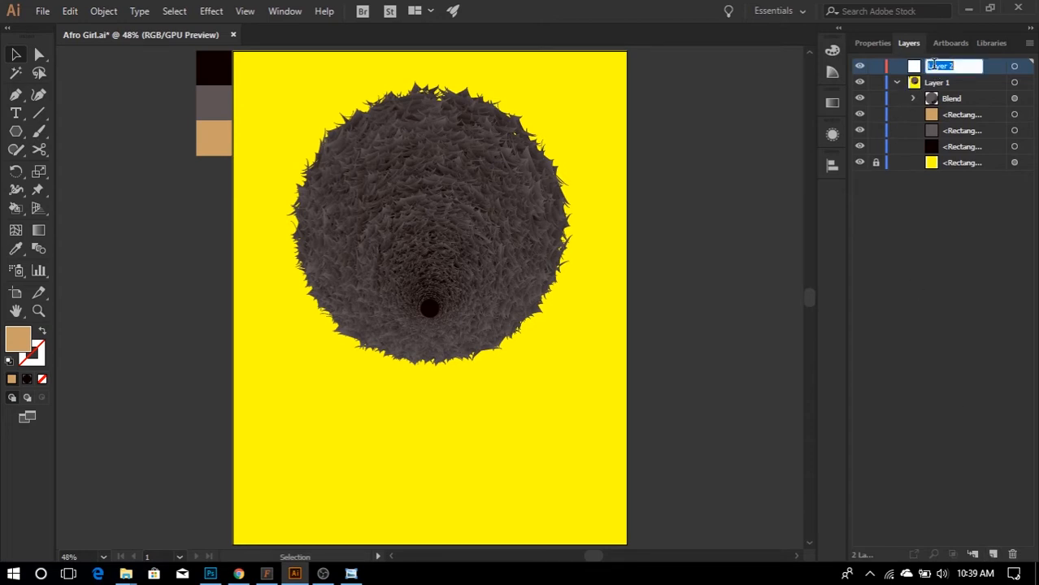
{"action": "type", "text": "Face"}
{"action": "key", "text": "Return"}
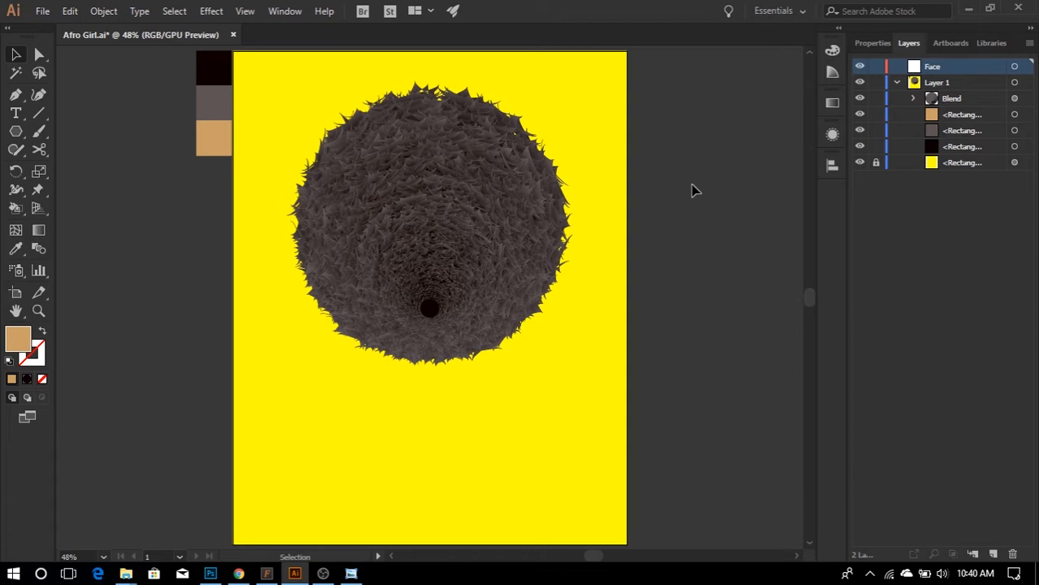
- Draw a small tan triangle with the Polygon tool on Layer 1, beneath the hair in the lower part of the artboard
{"action": "left_click", "coordinate": [935, 84]}
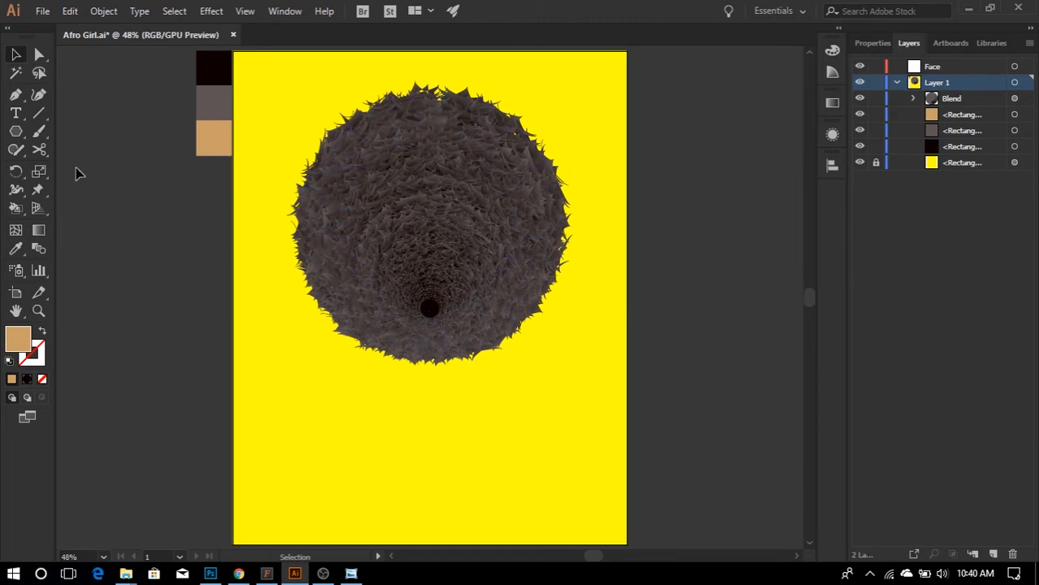
{"action": "left_click", "coordinate": [17, 132]}
{"action": "left_click_drag", "start_coordinate": [398, 466], "coordinate": [439, 472]}
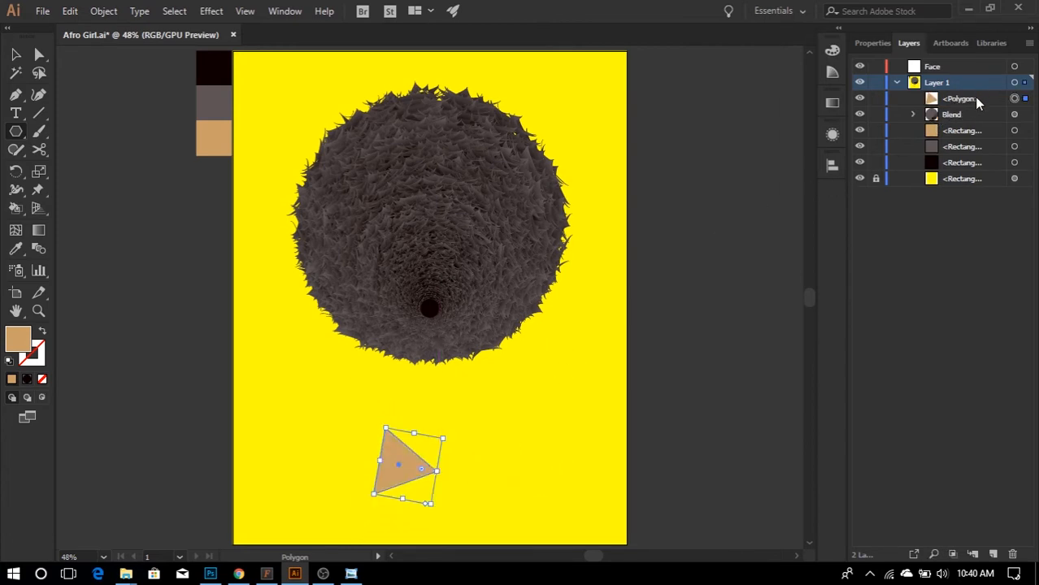
- Move the tan triangle from Layer 1 into the Face layer
{"action": "left_click_drag", "start_coordinate": [974, 97], "coordinate": [935, 69]}
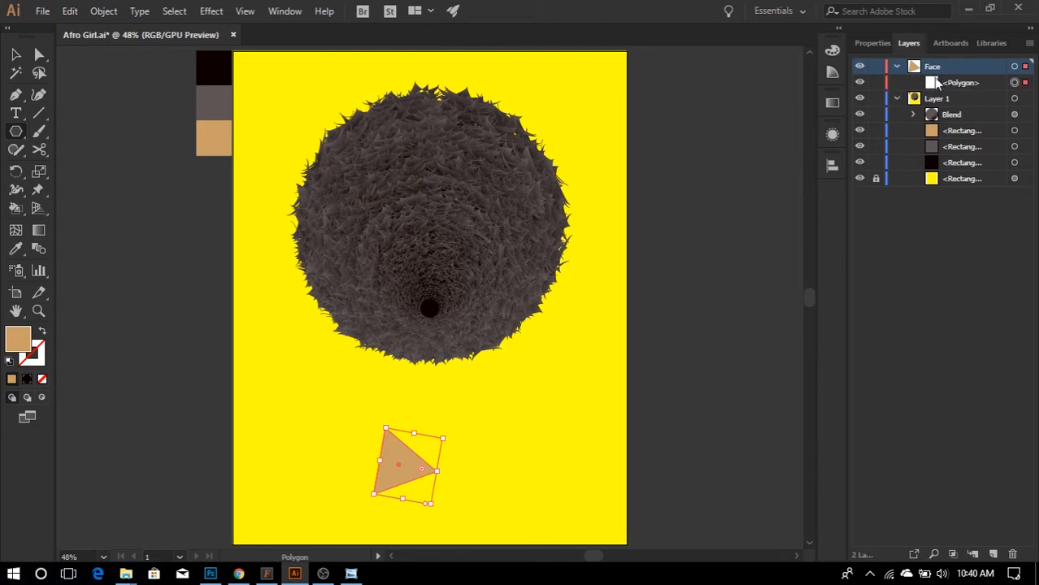
{"action": "left_click", "coordinate": [989, 85]}
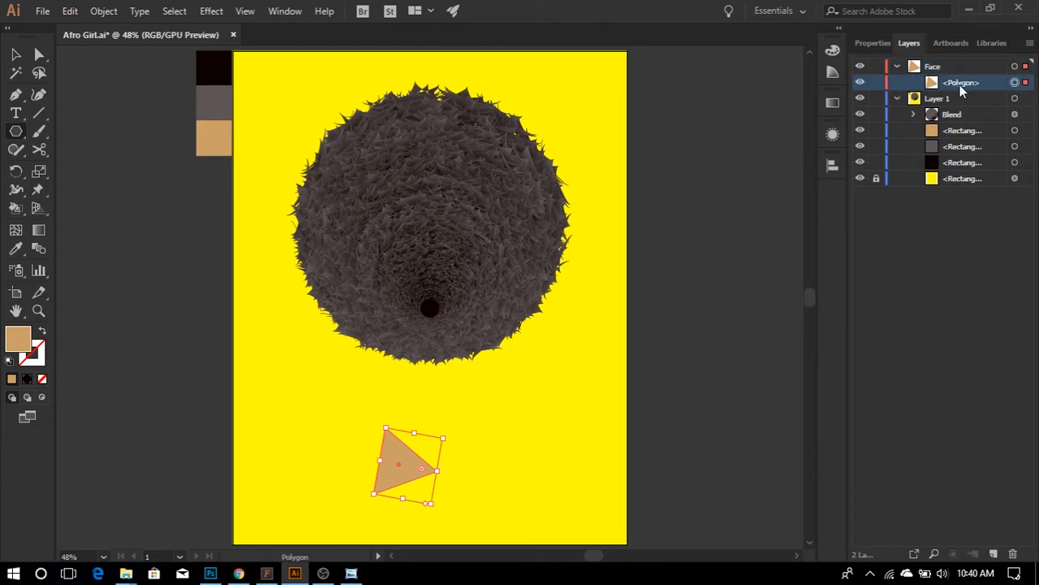
- Examine the triangle's stroke, fill and opacity attributes, switching its fill's visibility off and back on
{"action": "left_click", "coordinate": [831, 136]}
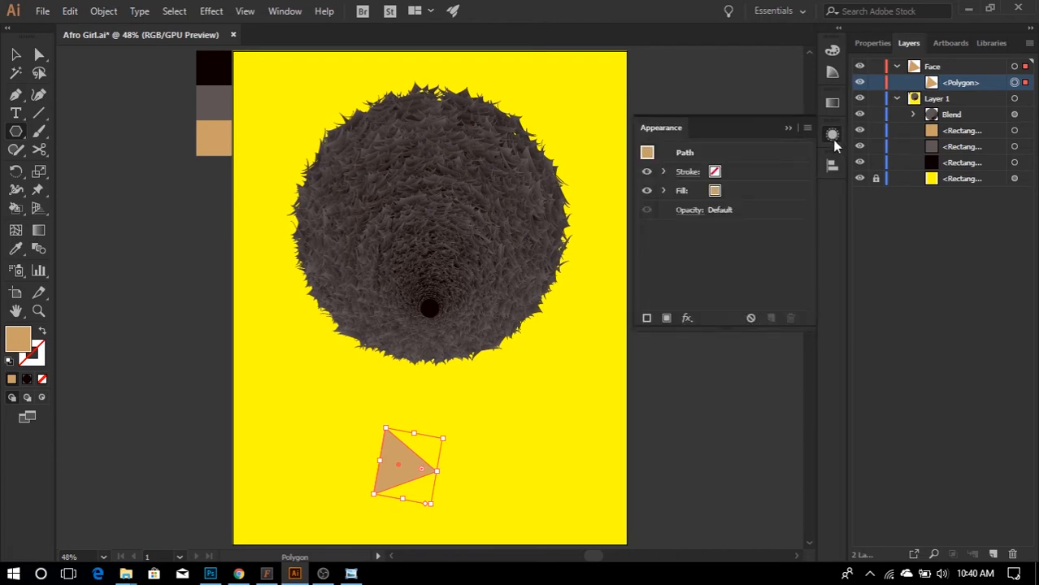
{"action": "left_click", "coordinate": [686, 157]}
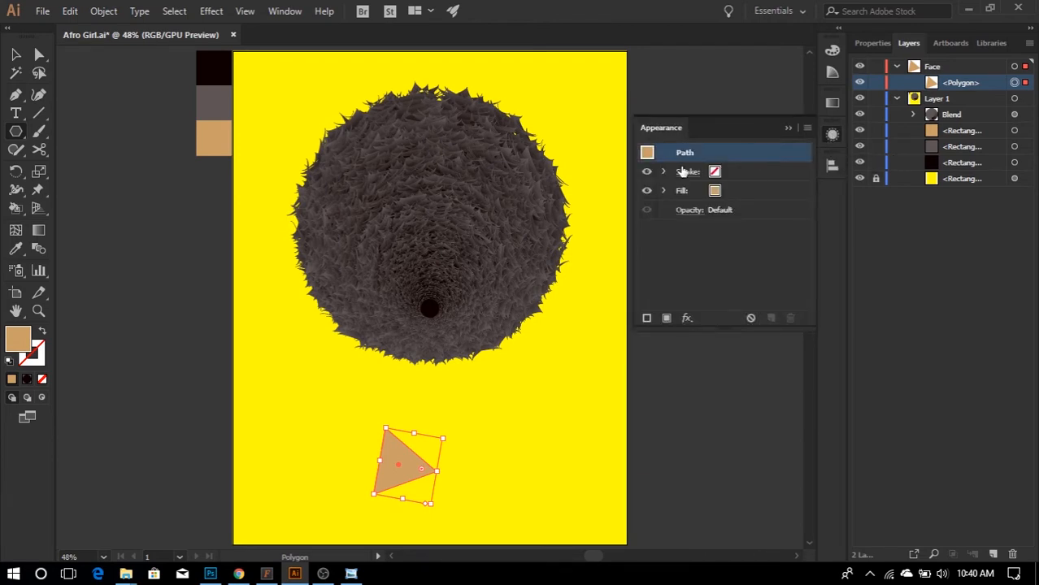
{"action": "left_click", "coordinate": [738, 174]}
{"action": "left_click", "coordinate": [737, 189]}
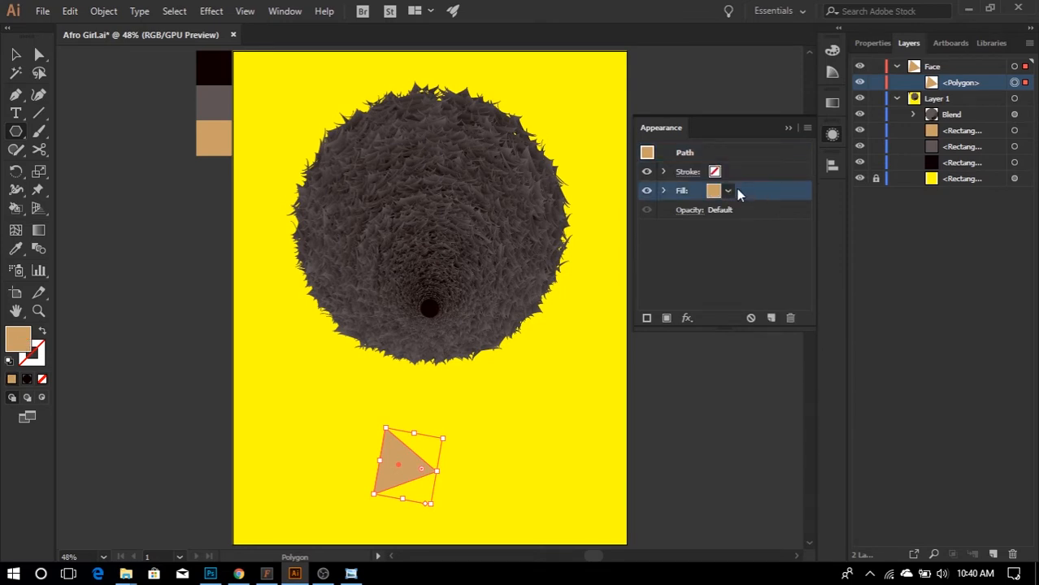
{"action": "left_click", "coordinate": [748, 213]}
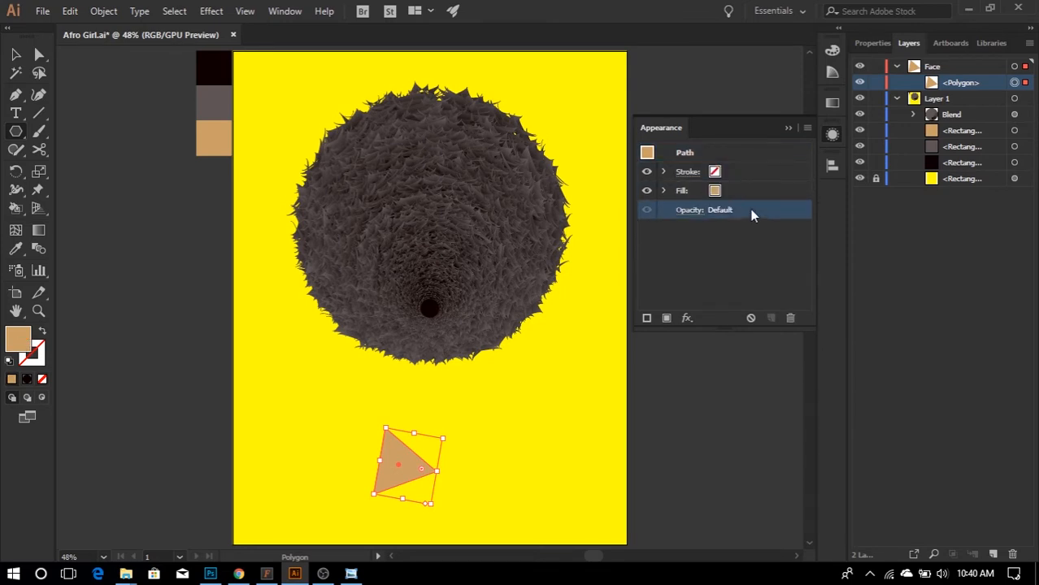
{"action": "left_click", "coordinate": [750, 191]}
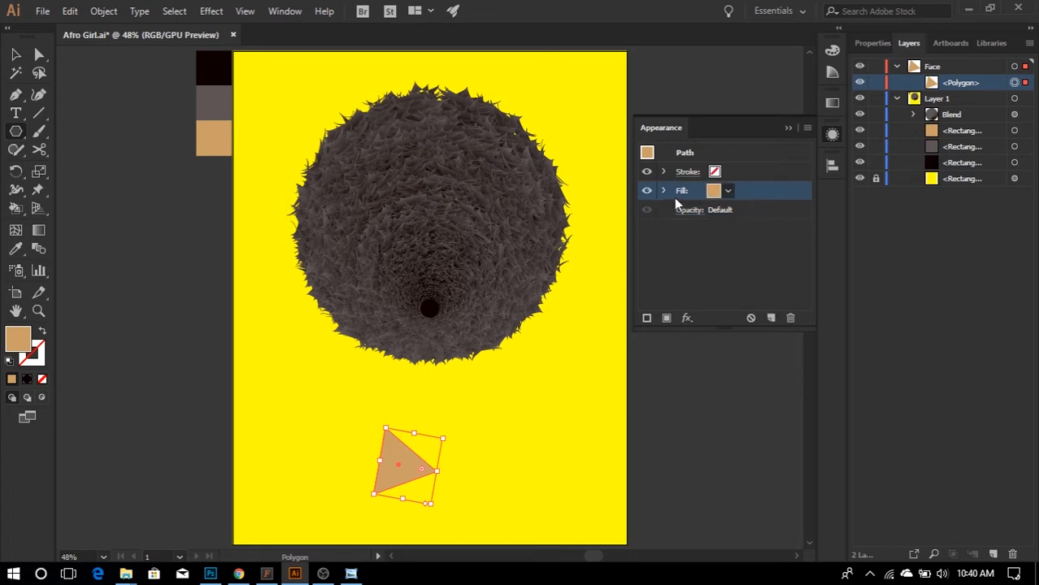
{"action": "left_click", "coordinate": [647, 190]}
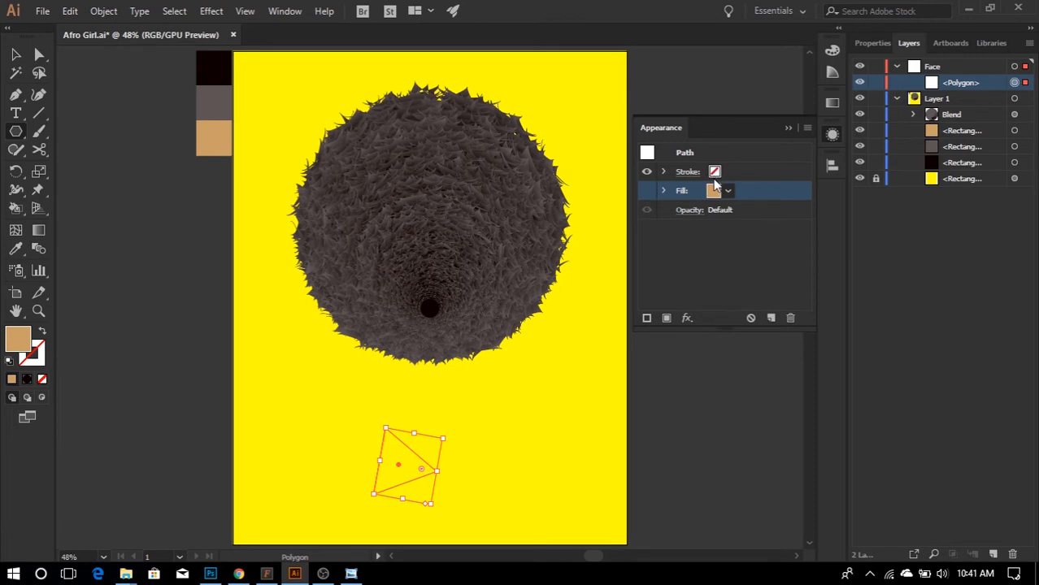
{"action": "left_click", "coordinate": [647, 190]}
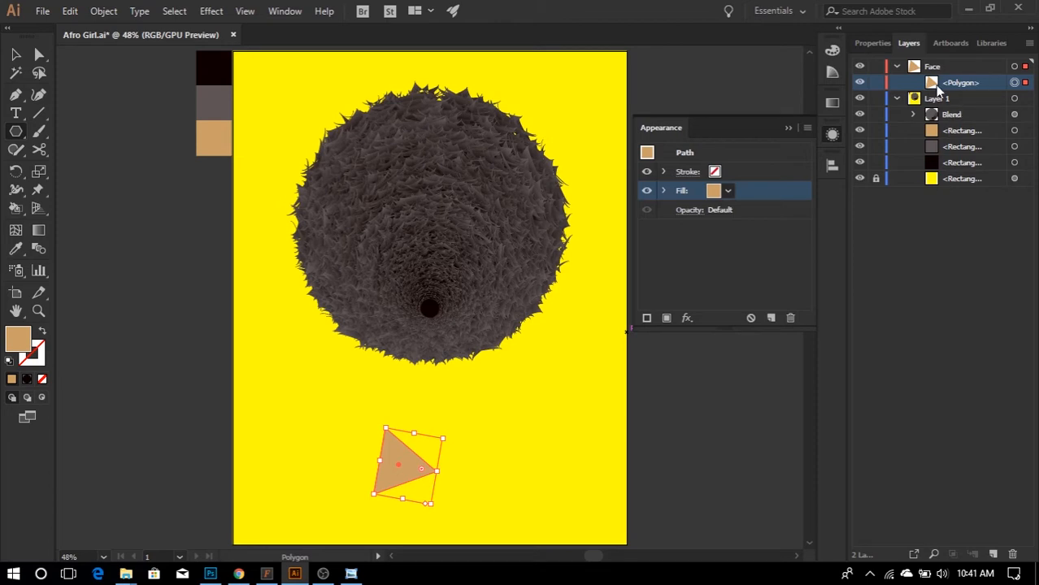
{"action": "left_click", "coordinate": [976, 72]}
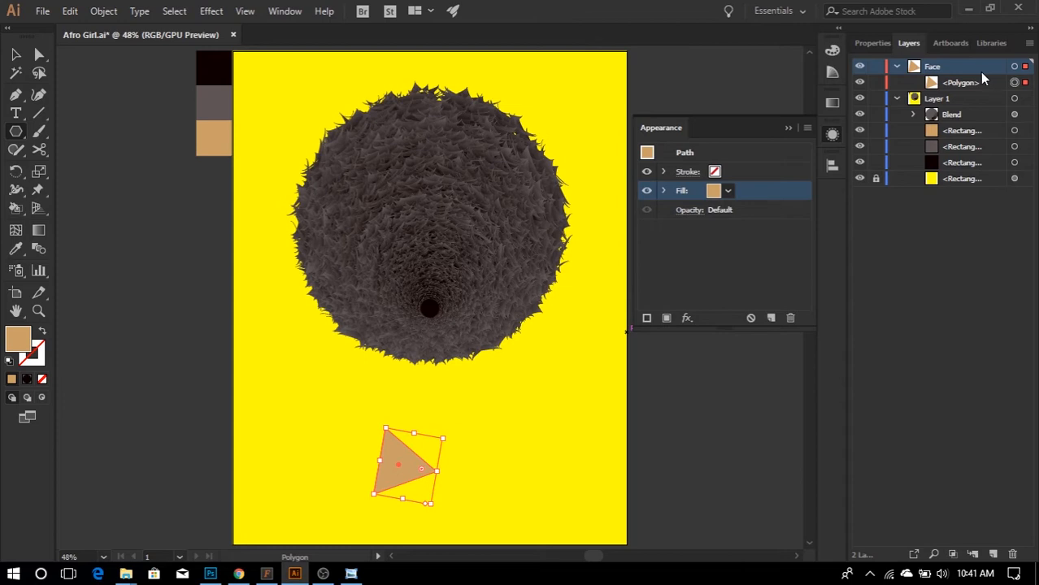
{"action": "key", "text": "v"}
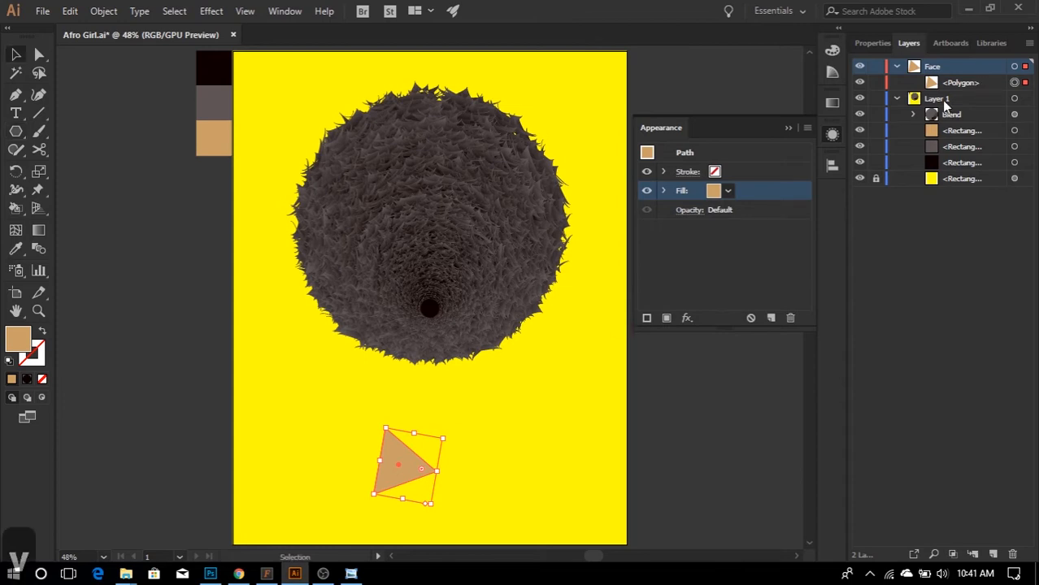
{"action": "left_click", "coordinate": [961, 85]}
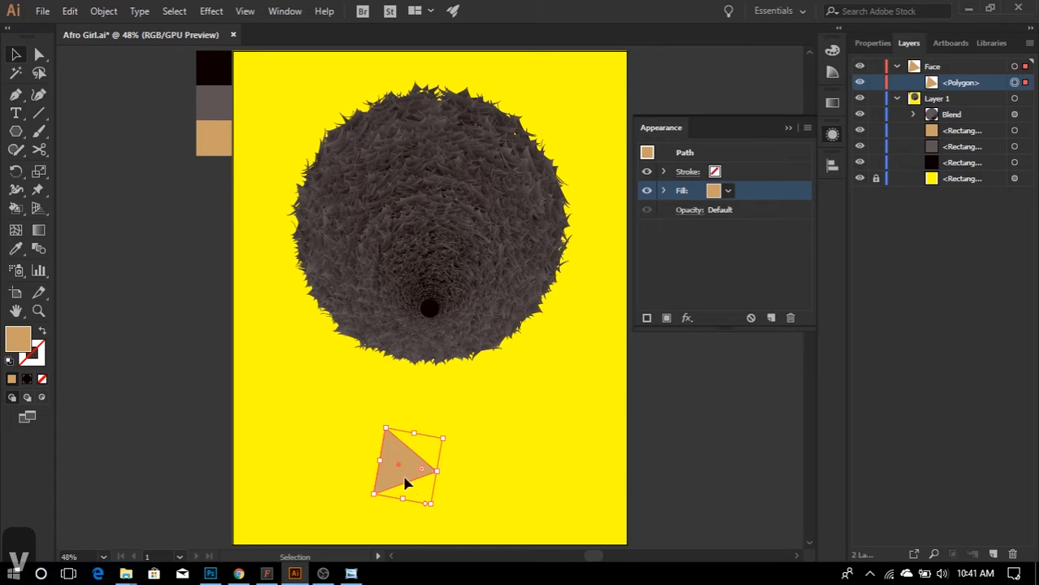
{"action": "left_click", "coordinate": [771, 244]}
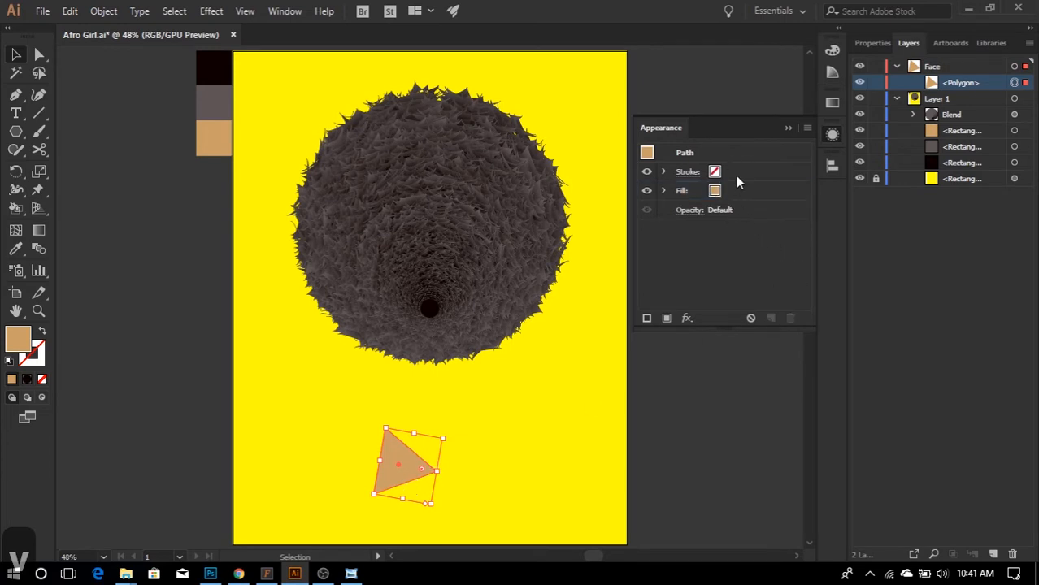
- Target the whole Face layer and apply a Roughen effect with 5% relative size, detail 10/in and corner points
{"action": "left_click", "coordinate": [967, 68]}
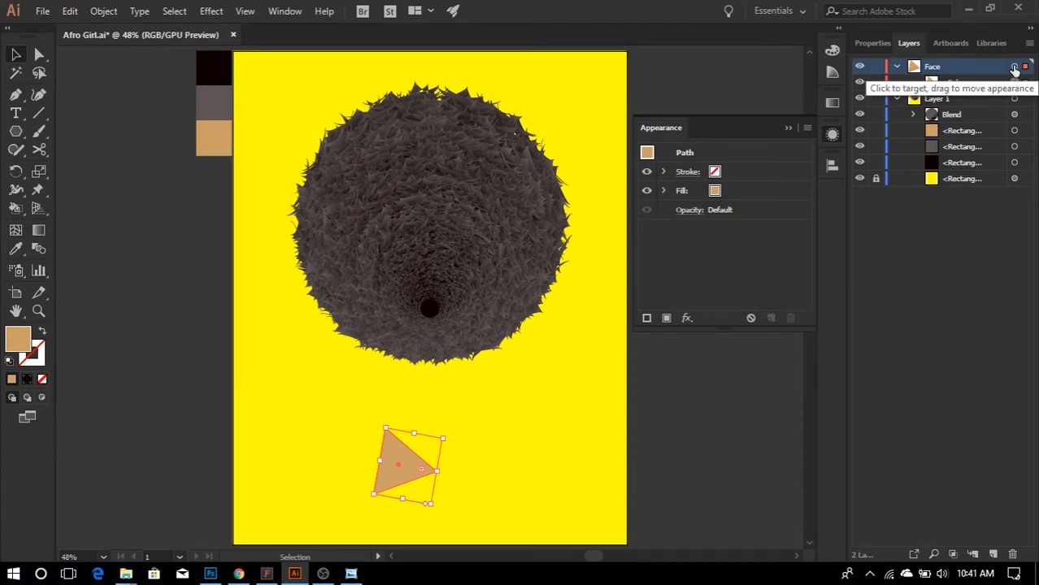
{"action": "left_click", "coordinate": [1015, 68]}
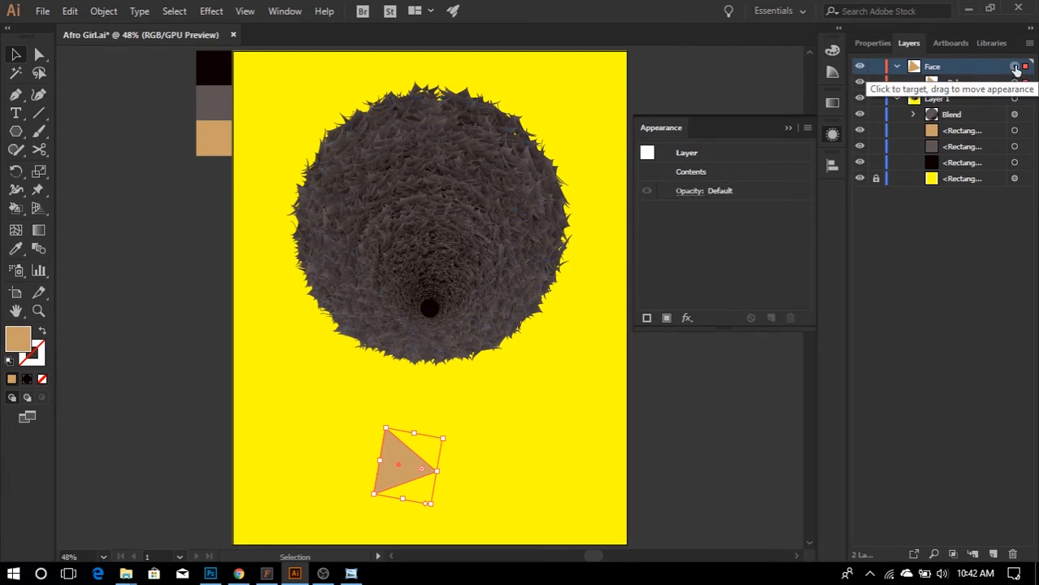
{"action": "left_click", "coordinate": [210, 11]}
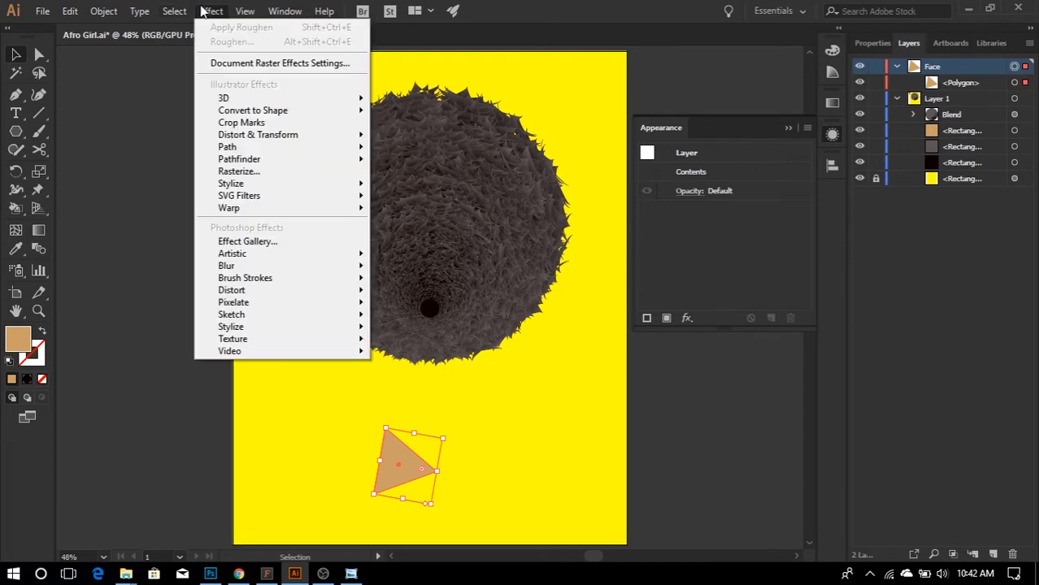
{"action": "mouse_move", "coordinate": [266, 140]}
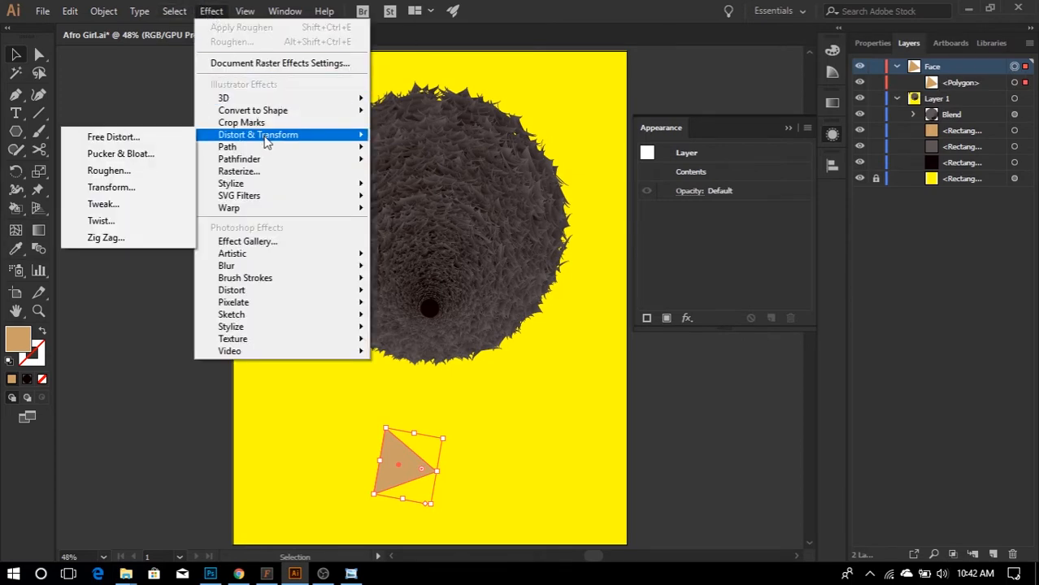
{"action": "left_click", "coordinate": [165, 171]}
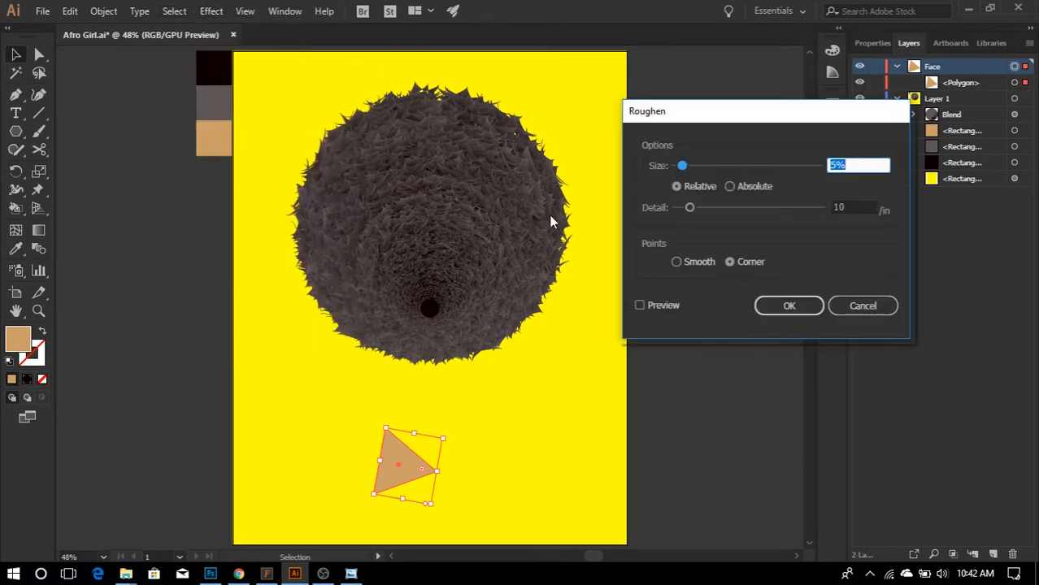
{"action": "left_click", "coordinate": [788, 305]}
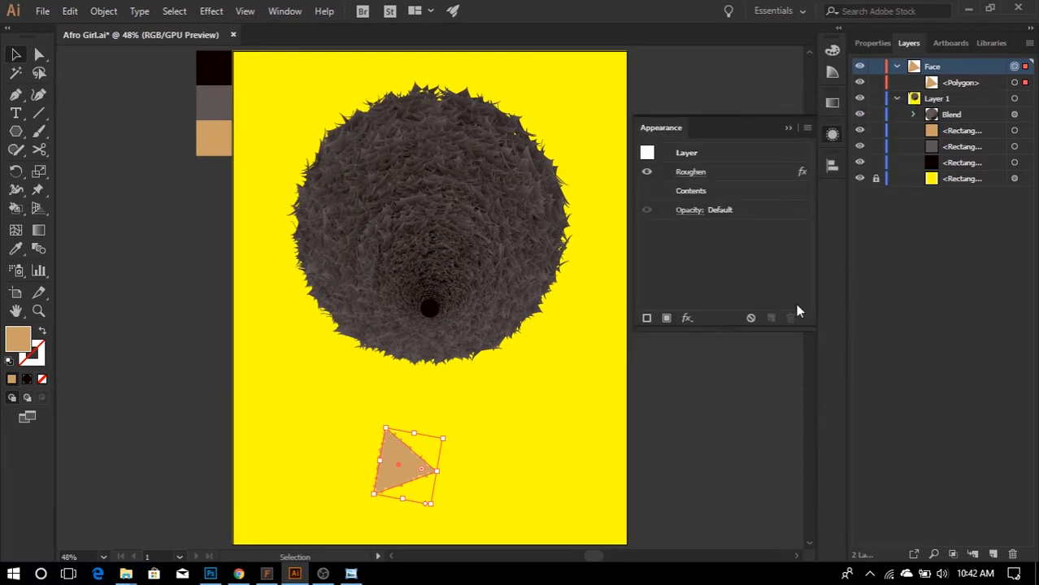
- Draw a tan circle with the Ellipse tool on the Face layer, beside the triangle below the hair
{"action": "left_click", "coordinate": [521, 476]}
{"action": "left_click", "coordinate": [414, 476]}
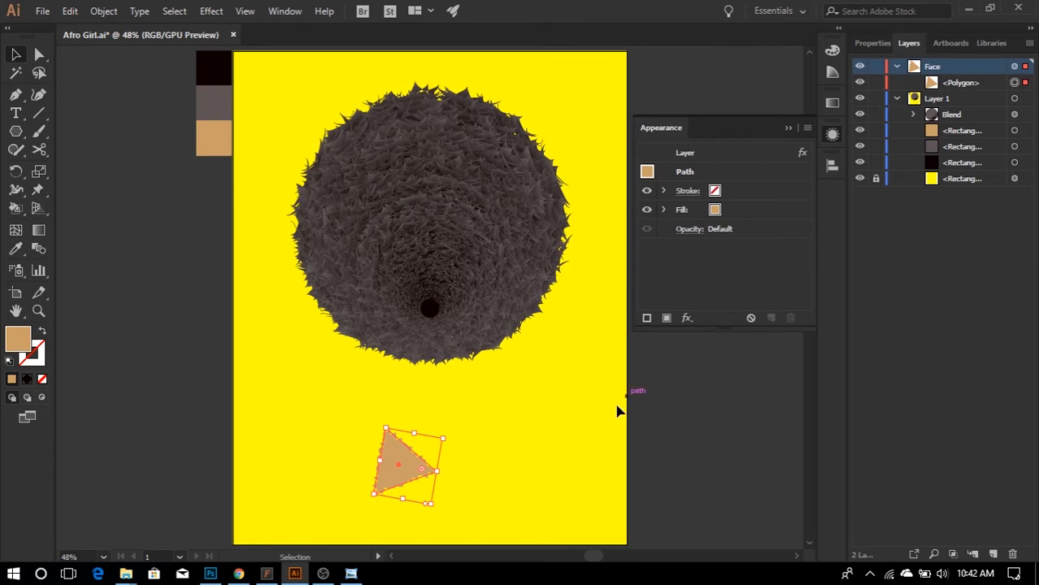
{"action": "key", "text": "ctrl+z"}
{"action": "left_click_drag", "start_coordinate": [16, 132], "coordinate": [72, 167]}
{"action": "left_click_drag", "start_coordinate": [483, 401], "coordinate": [581, 497]}
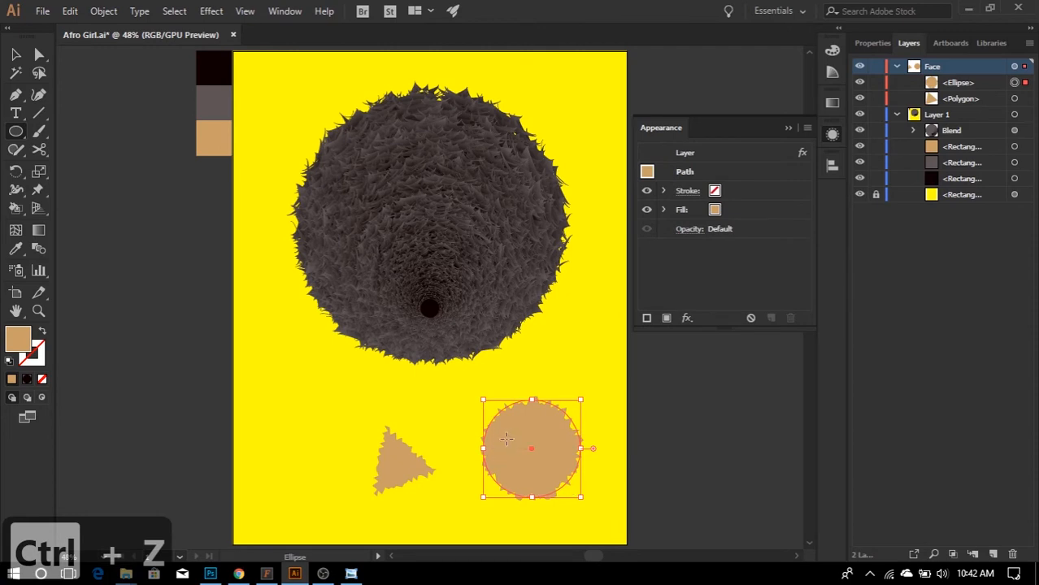
{"action": "key", "text": "v"}
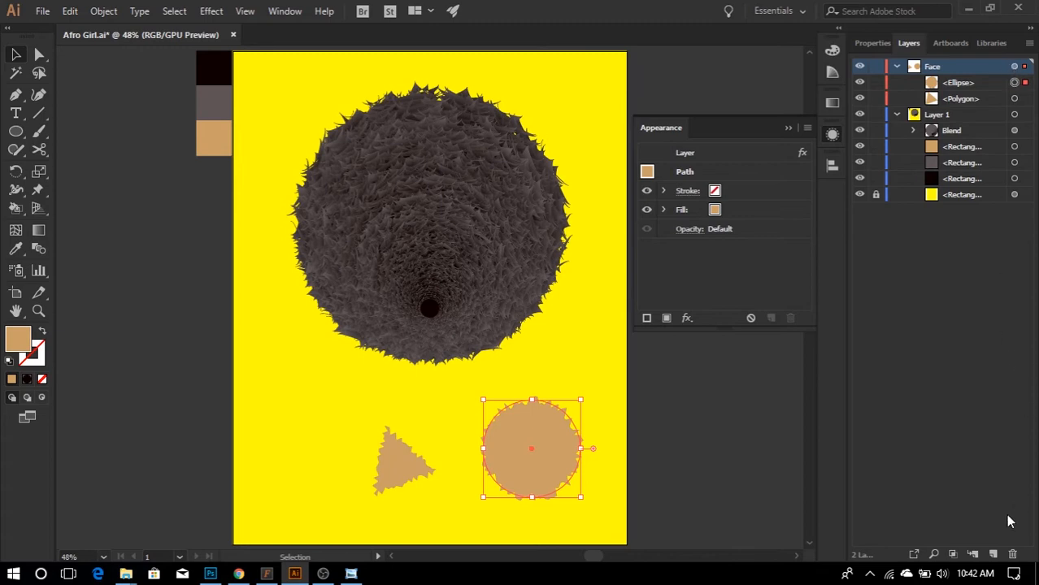
- Create a new layer above Face and move the circle and triangle into it
{"action": "left_click", "coordinate": [994, 554]}
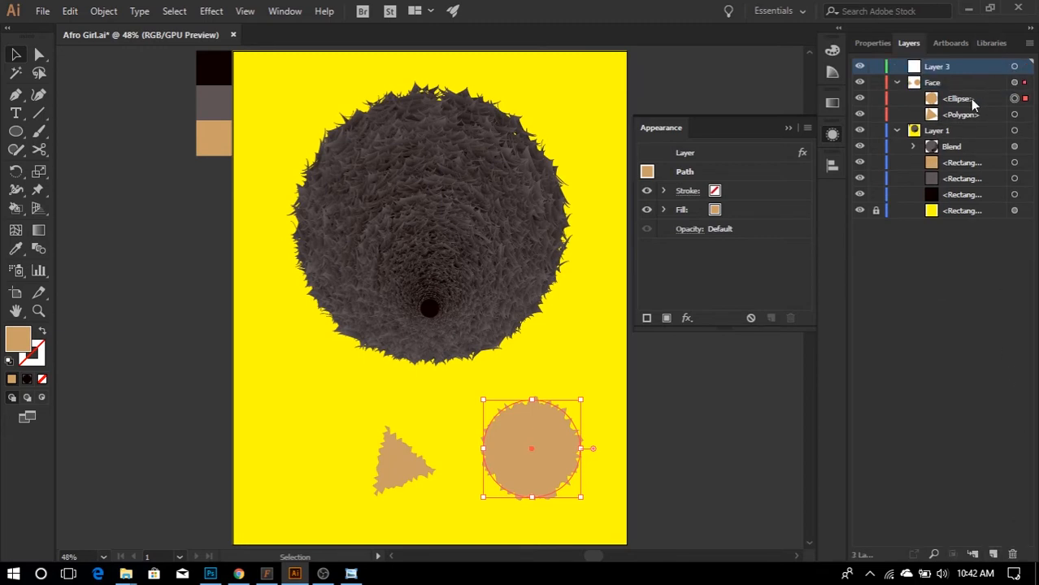
{"action": "left_click_drag", "start_coordinate": [970, 99], "coordinate": [967, 69]}
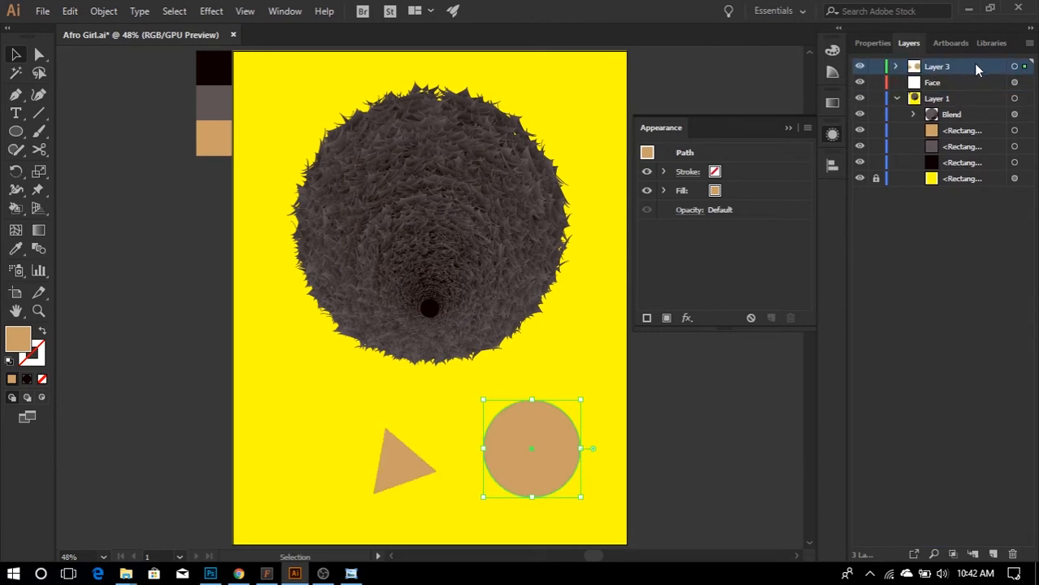
- Target the Face layer and remove its Roughen effect
{"action": "left_click", "coordinate": [951, 84]}
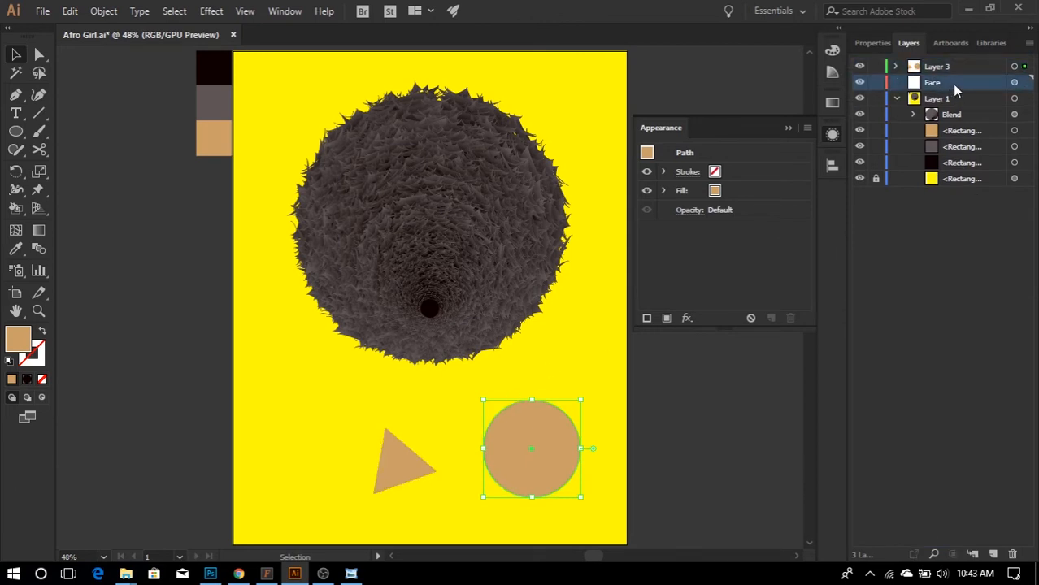
{"action": "left_click", "coordinate": [1014, 82]}
{"action": "left_click", "coordinate": [705, 170]}
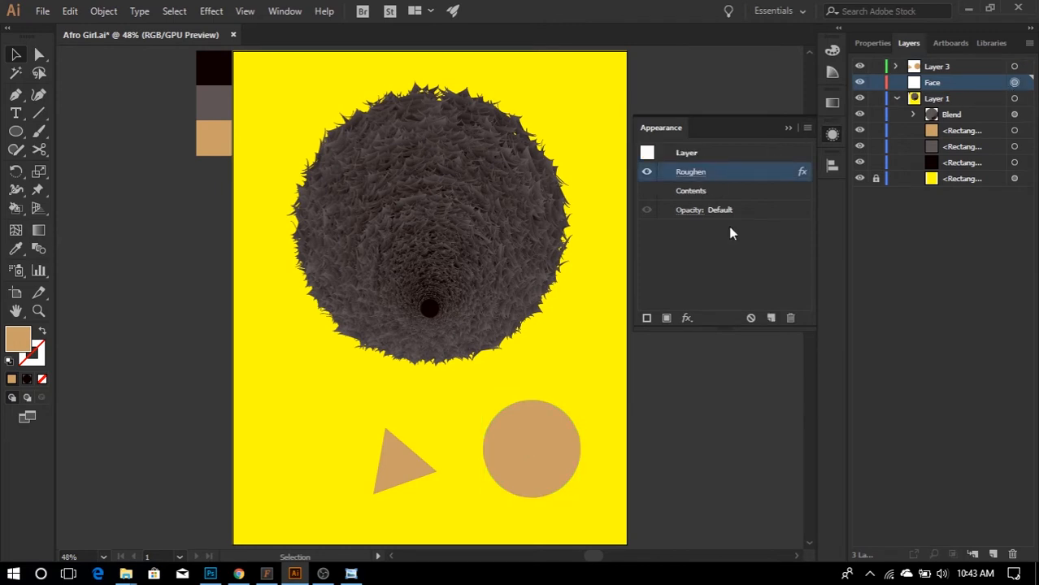
{"action": "left_click", "coordinate": [790, 319]}
- Delete the triangle and the circle from Layer 3
{"action": "left_click", "coordinate": [947, 68]}
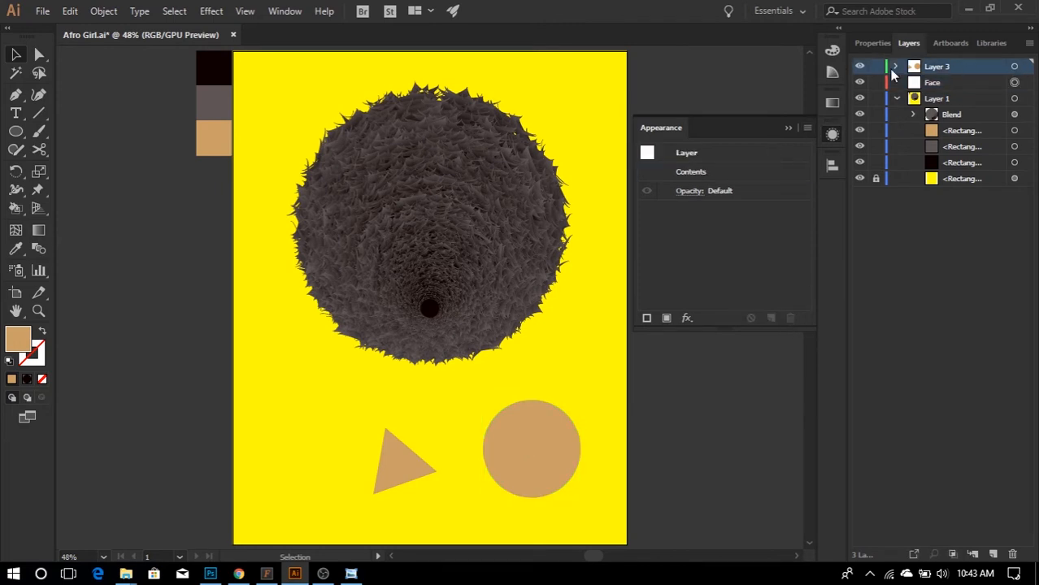
{"action": "left_click", "coordinate": [895, 67]}
{"action": "left_click", "coordinate": [963, 83]}
{"action": "left_click", "coordinate": [970, 100], "text": "shift"}
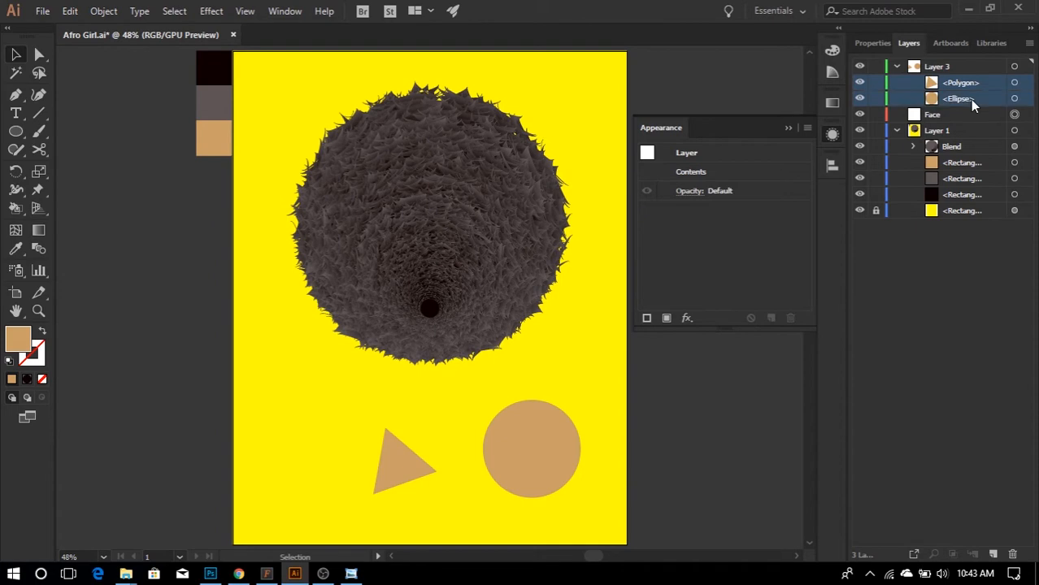
{"action": "key", "text": "Delete"}
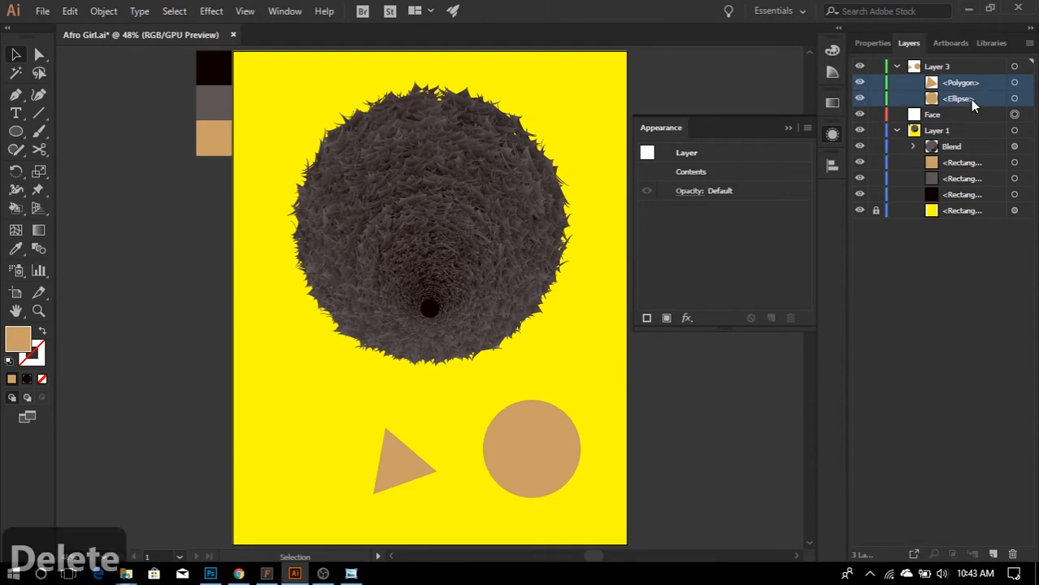
{"action": "left_click", "coordinate": [1013, 554]}
{"action": "key", "text": "ctrl+0"}
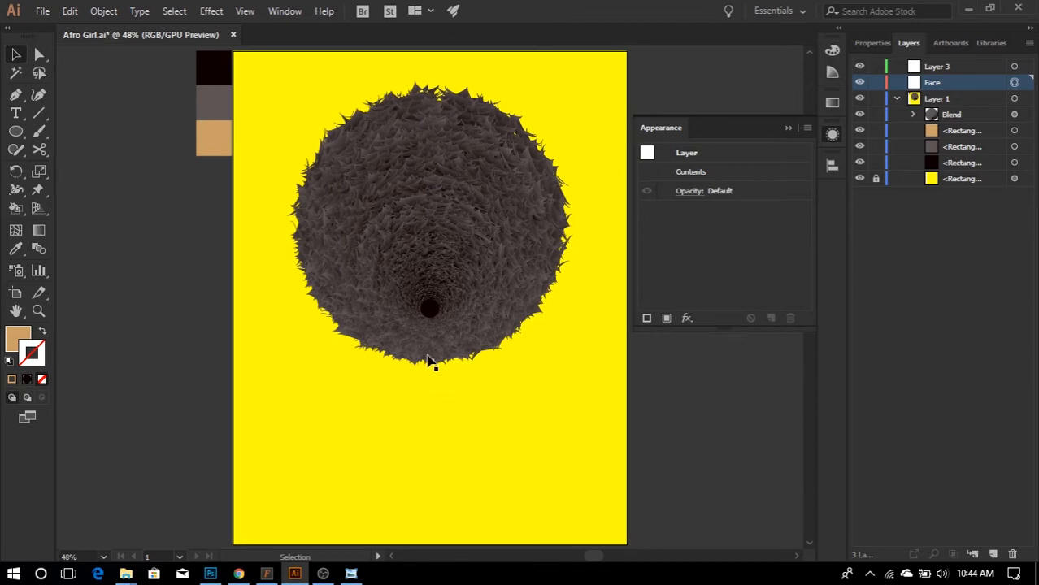
- Target the empty Face layer and apply a Transform effect with Reflect X enabled
{"action": "left_click", "coordinate": [384, 255]}
{"action": "left_click", "coordinate": [459, 390]}
{"action": "left_click", "coordinate": [1014, 83]}
{"action": "left_click", "coordinate": [211, 11]}
{"action": "mouse_move", "coordinate": [257, 137]}
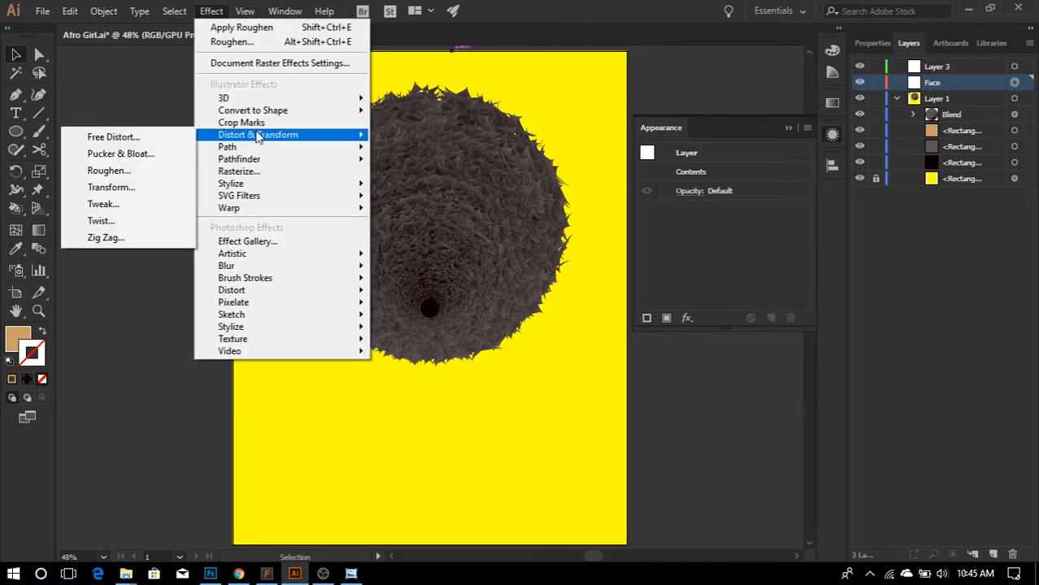
{"action": "left_click", "coordinate": [165, 189]}
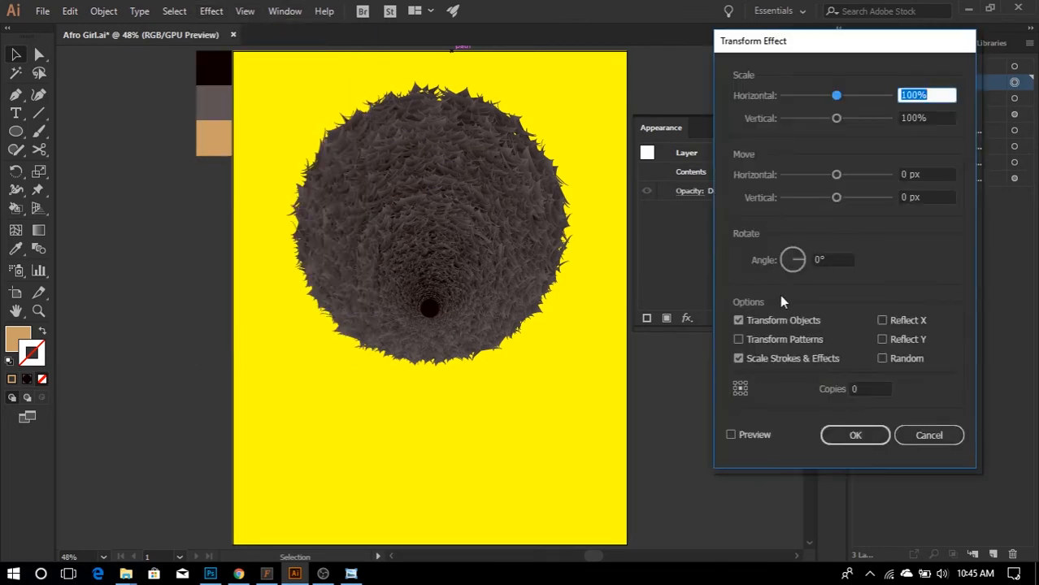
{"action": "left_click", "coordinate": [883, 321]}
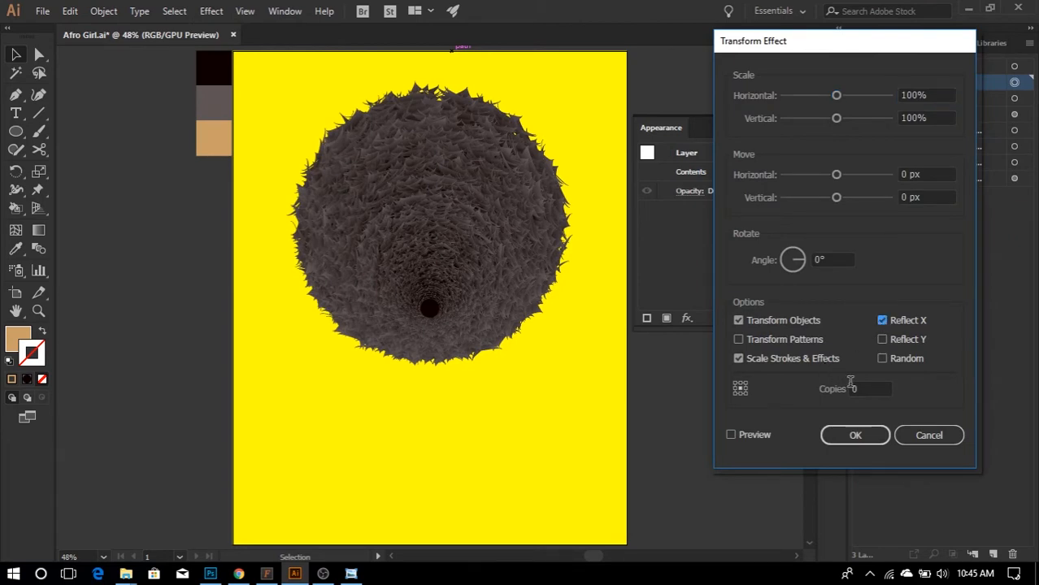
{"action": "left_click", "coordinate": [863, 390]}
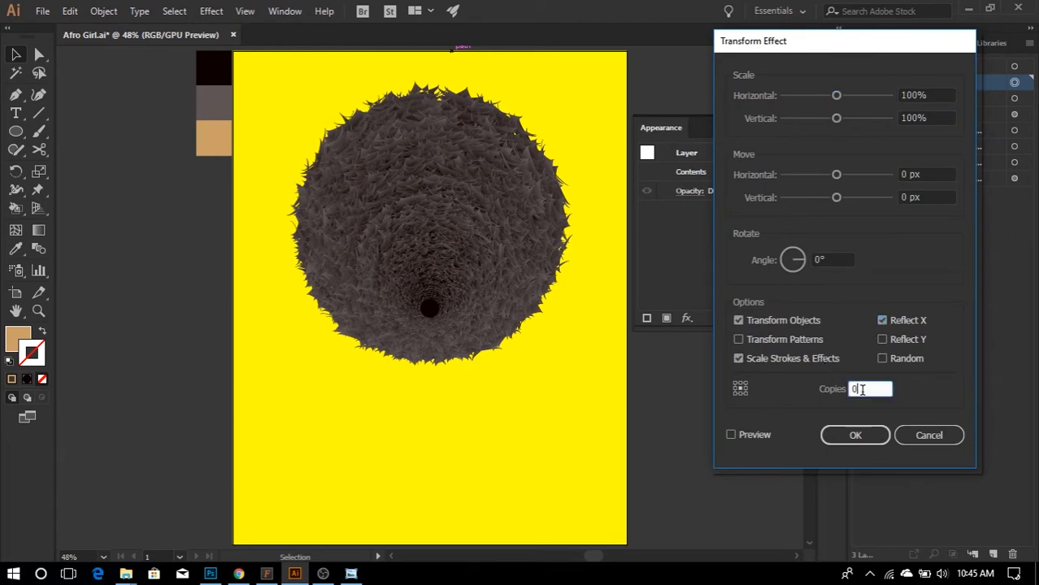
{"action": "left_click", "coordinate": [856, 436]}
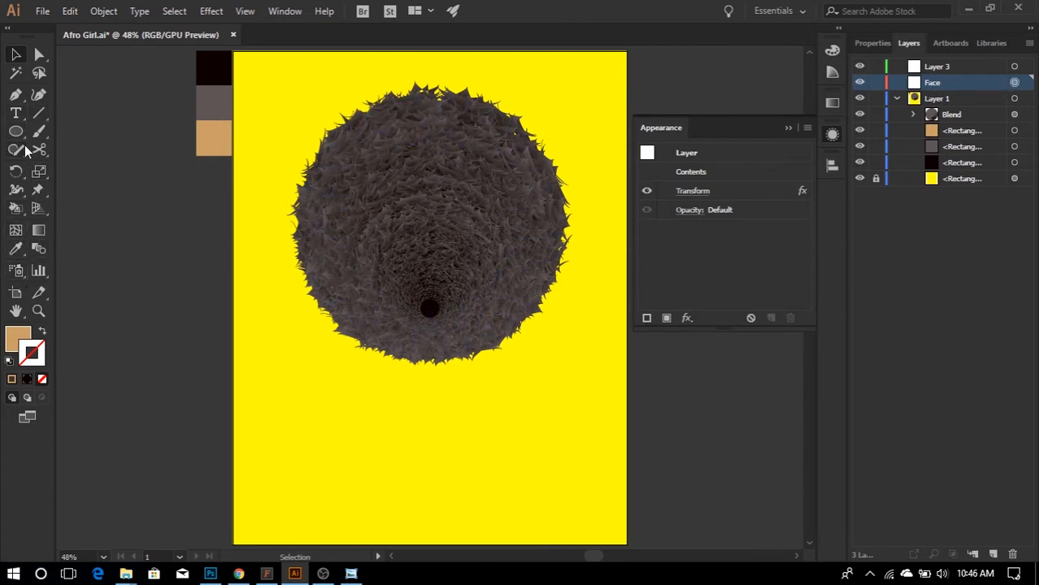
- Draw an unfilled rectangle covering the whole artboard on the Face layer and lock it
{"action": "left_click_drag", "start_coordinate": [17, 136], "coordinate": [71, 133]}
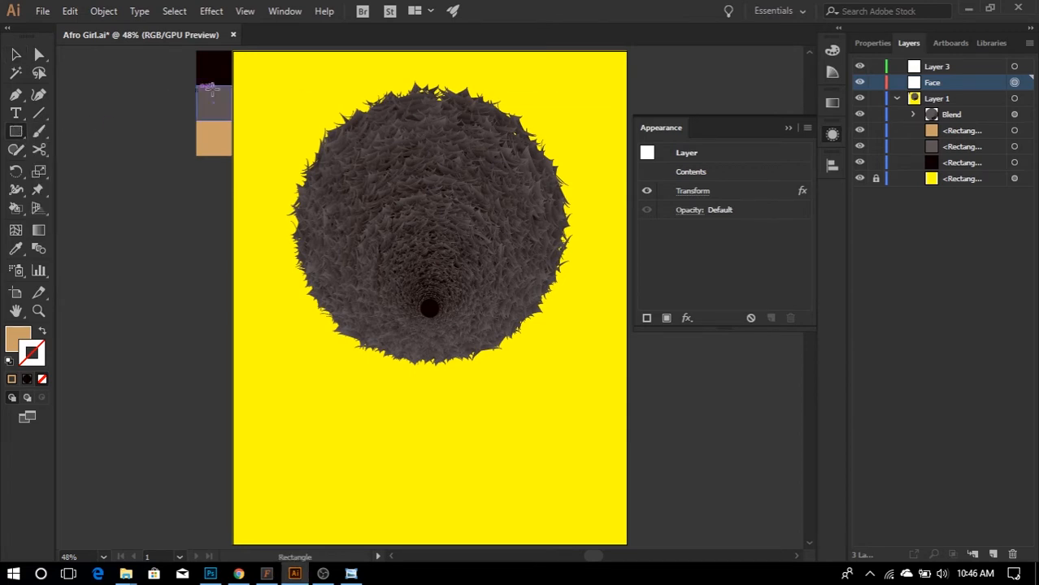
{"action": "key", "text": "ctrl+z"}
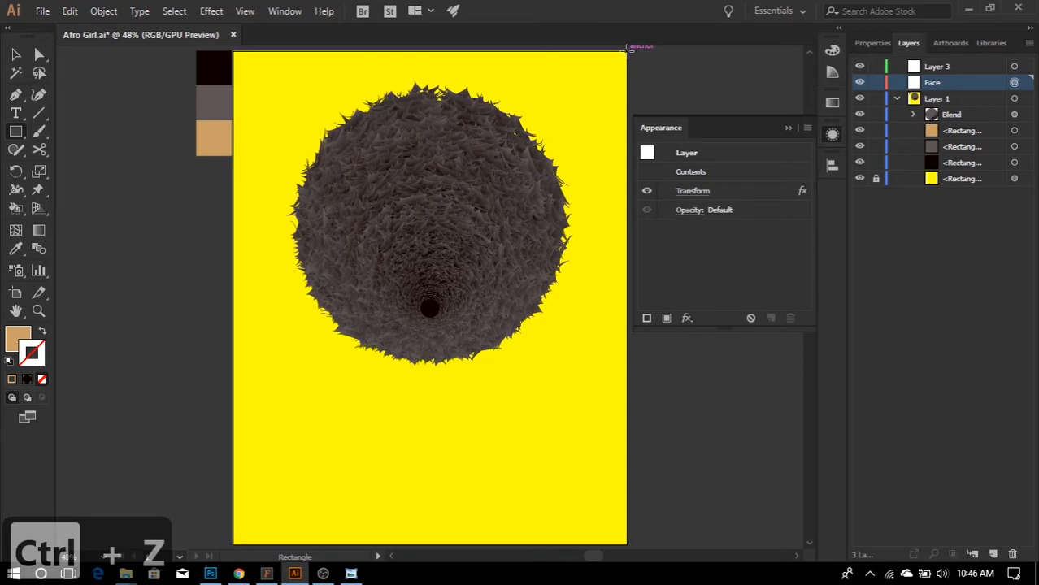
{"action": "left_click_drag", "start_coordinate": [626, 51], "coordinate": [229, 540]}
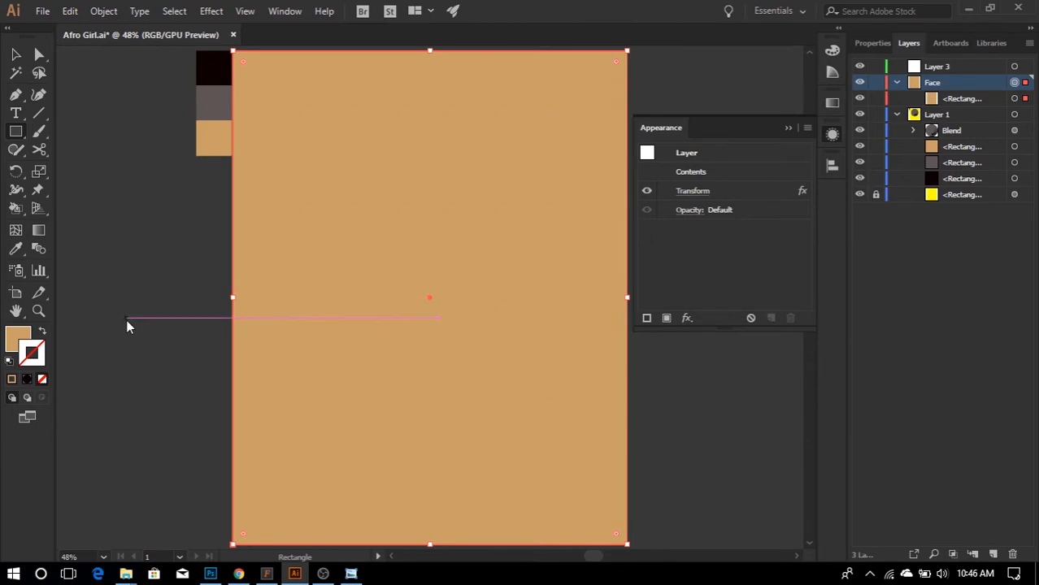
{"action": "left_click", "coordinate": [29, 348]}
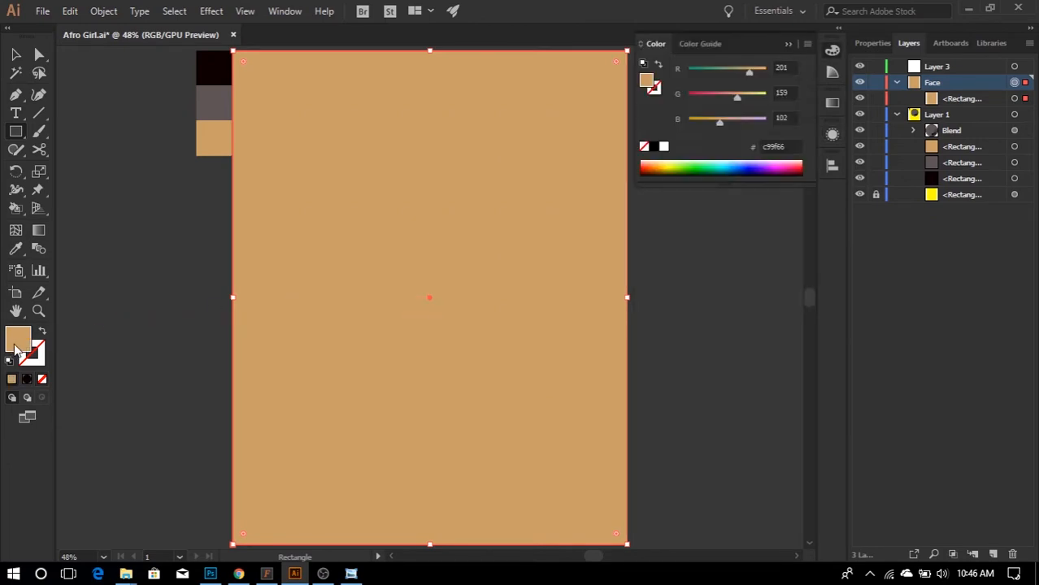
{"action": "left_click", "coordinate": [43, 380]}
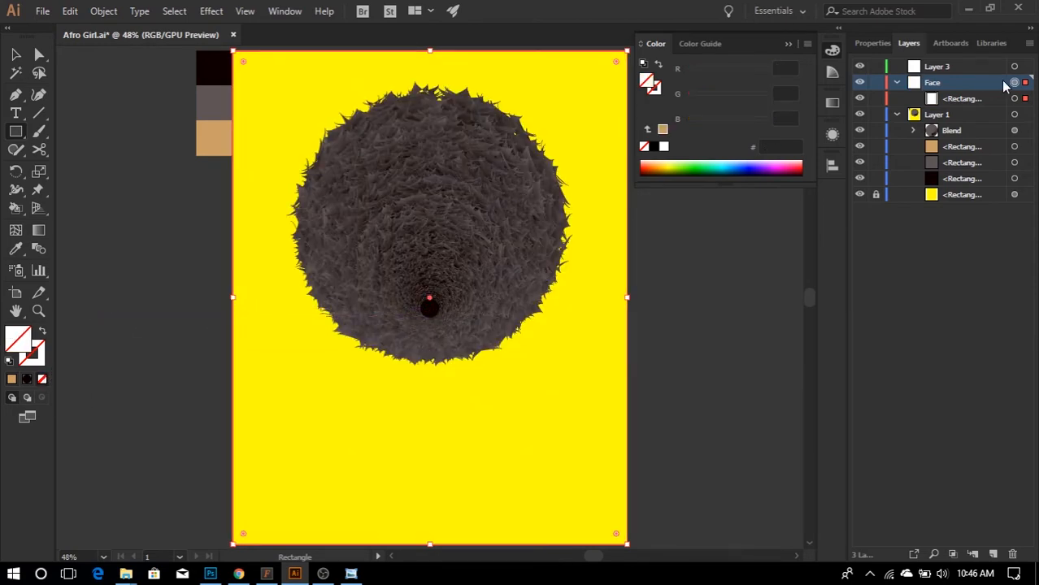
{"action": "left_click", "coordinate": [875, 99]}
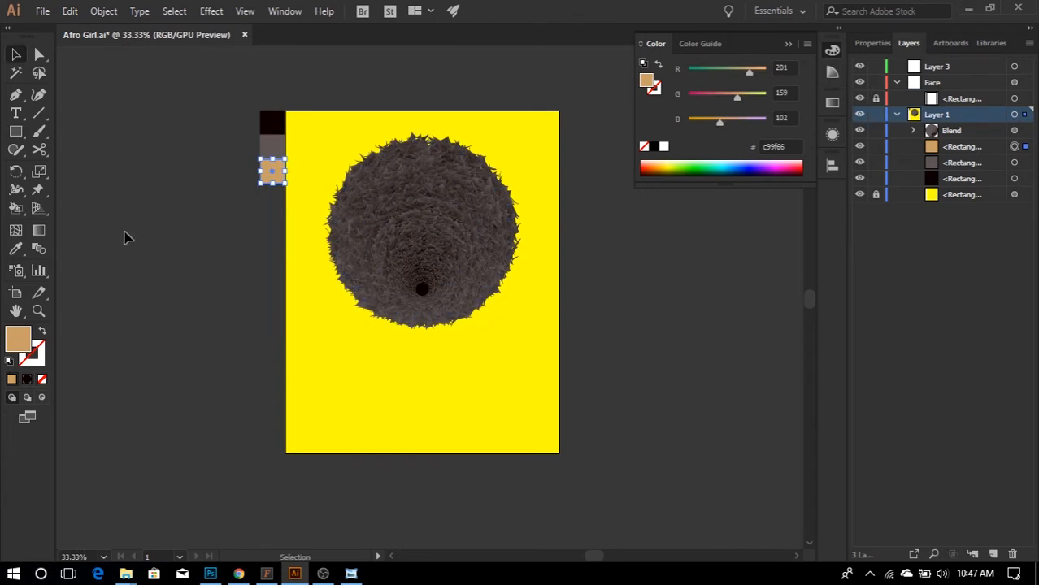
- Draw a small tan test rectangle on the Face layer, below the hair in the right half of the artboard
{"action": "left_click", "coordinate": [16, 131]}
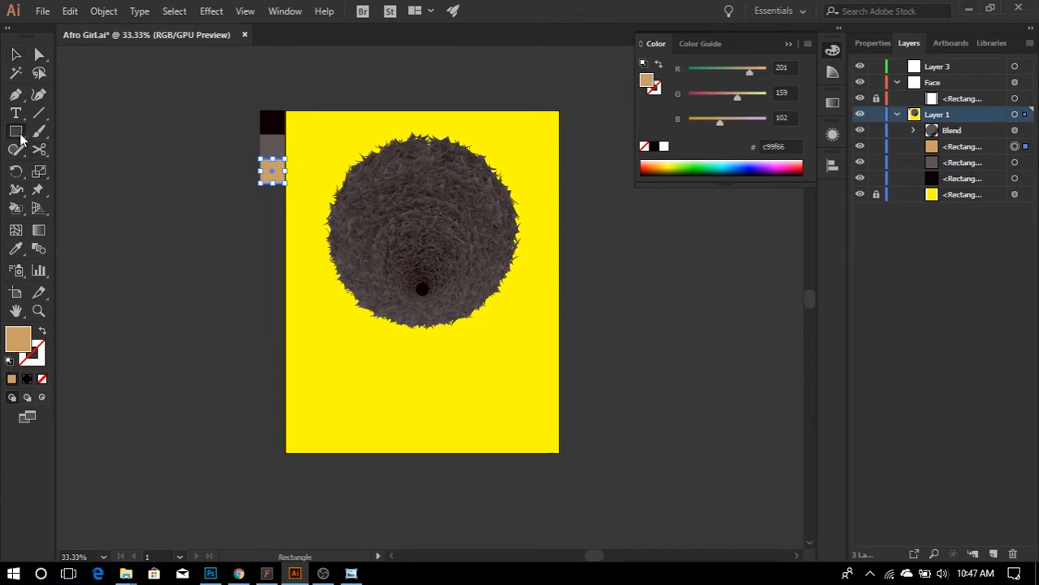
{"action": "left_click", "coordinate": [1026, 84]}
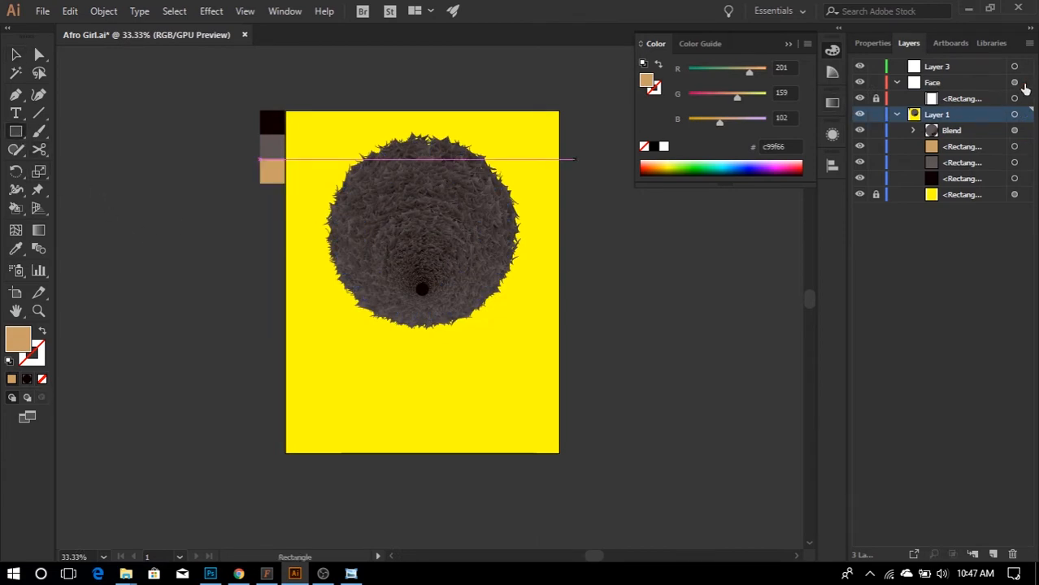
{"action": "left_click", "coordinate": [982, 85]}
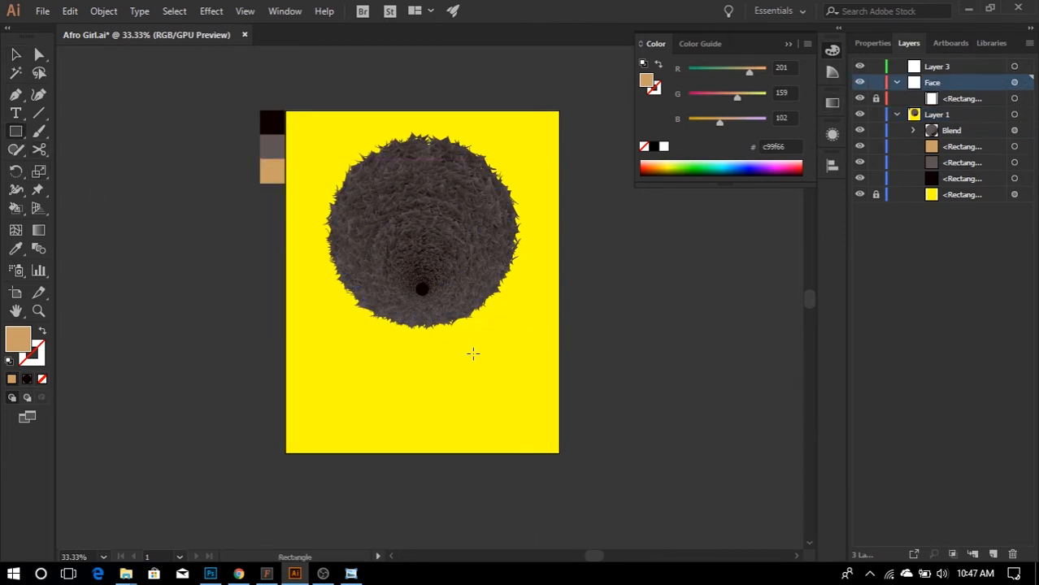
{"action": "left_click_drag", "start_coordinate": [473, 355], "coordinate": [522, 436]}
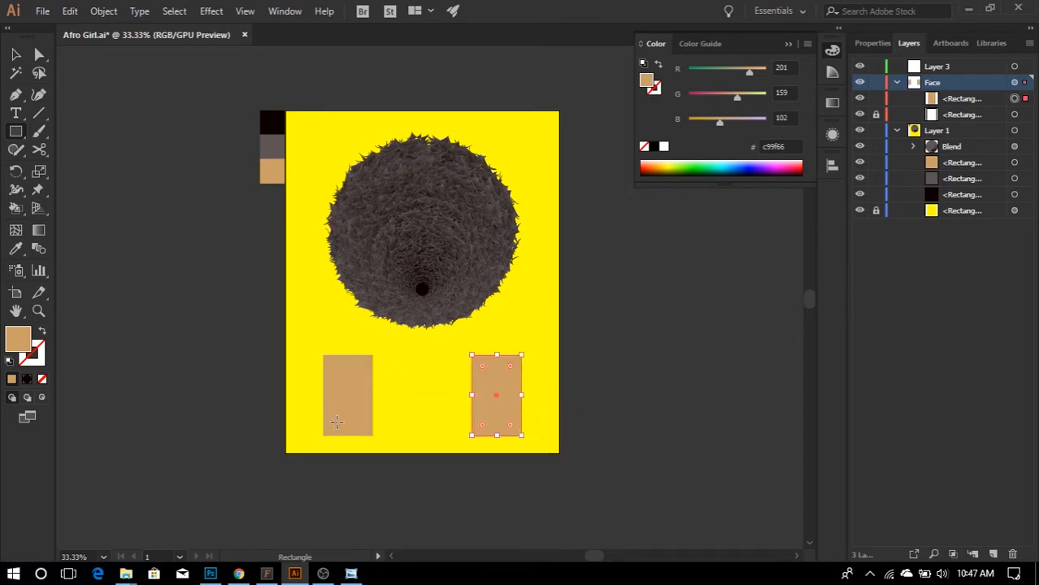
- Duplicate the tan test rectangle up onto the hair, then delete both the copy and the original
{"action": "key", "text": "v"}
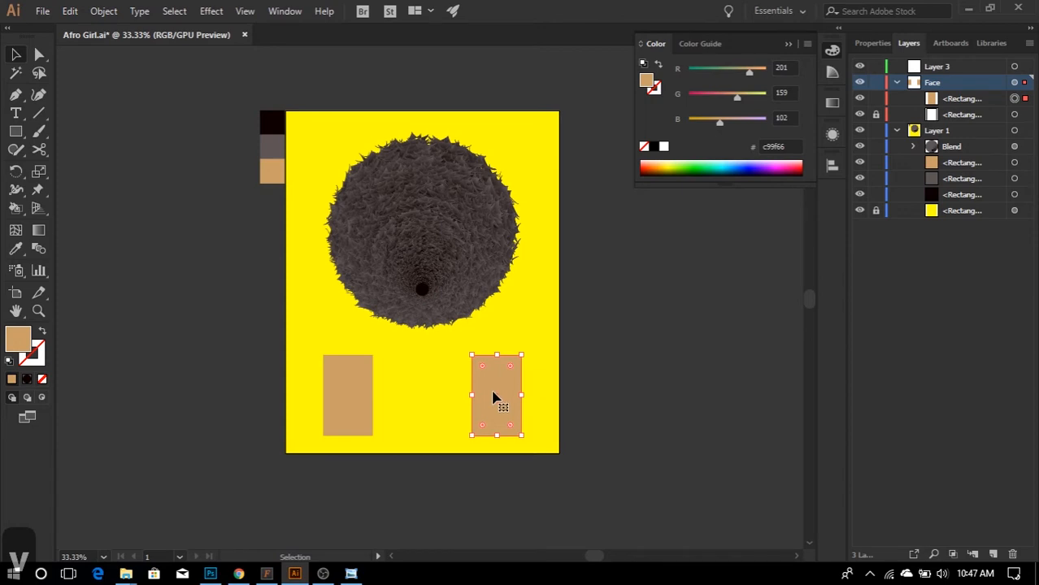
{"action": "left_click_drag", "start_coordinate": [495, 401], "coordinate": [465, 324]}
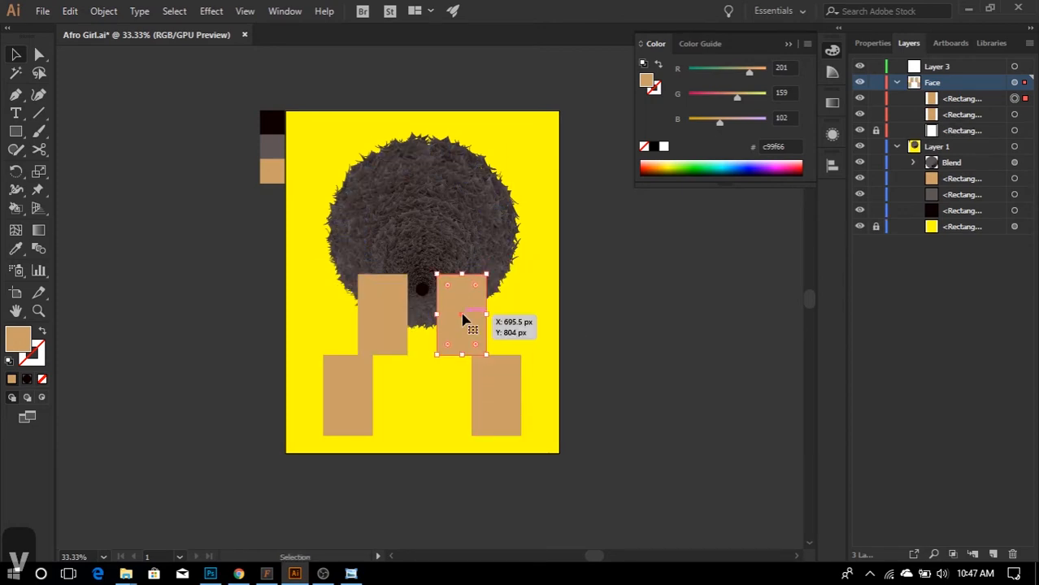
{"action": "key", "text": "Delete"}
{"action": "key", "text": "ctrl+z"}
{"action": "left_click", "coordinate": [493, 329]}
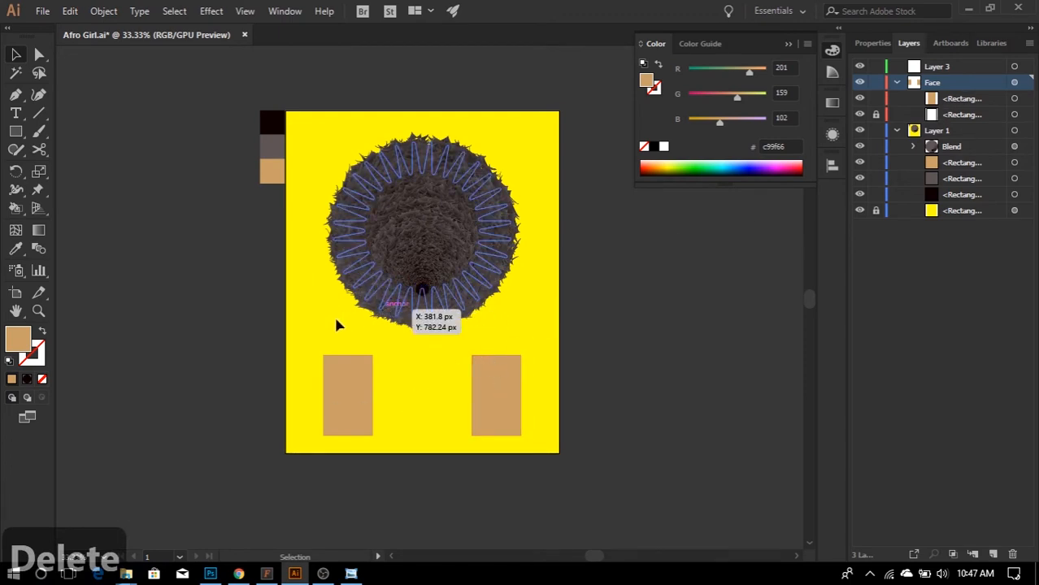
{"action": "left_click", "coordinate": [482, 366]}
{"action": "key", "text": "Delete"}
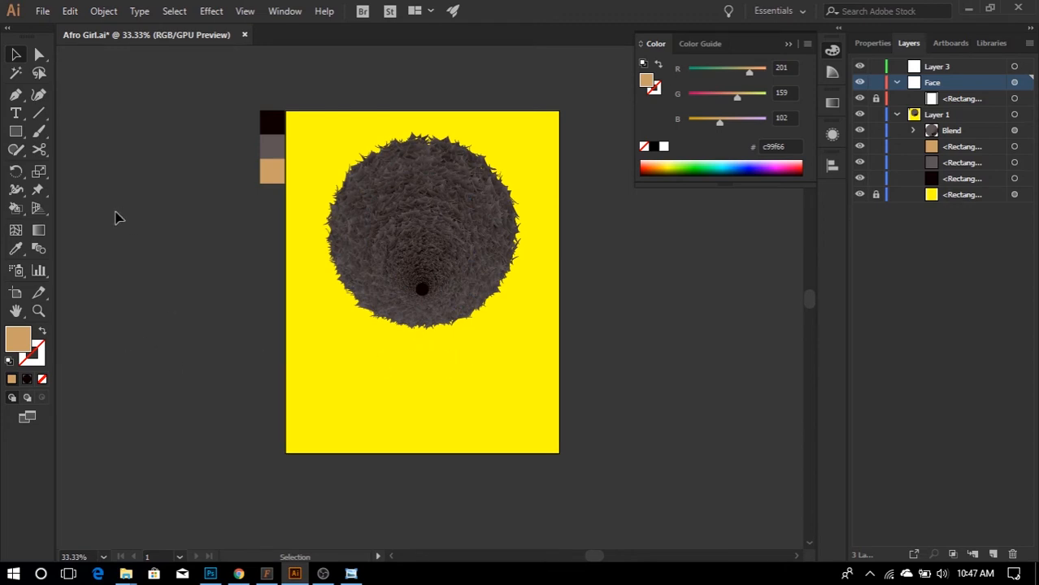
- Show the rulers and place a vertical guide at about X 700 px on the artboard
{"action": "key", "text": "a"}
{"action": "key", "text": "ctrl+r"}
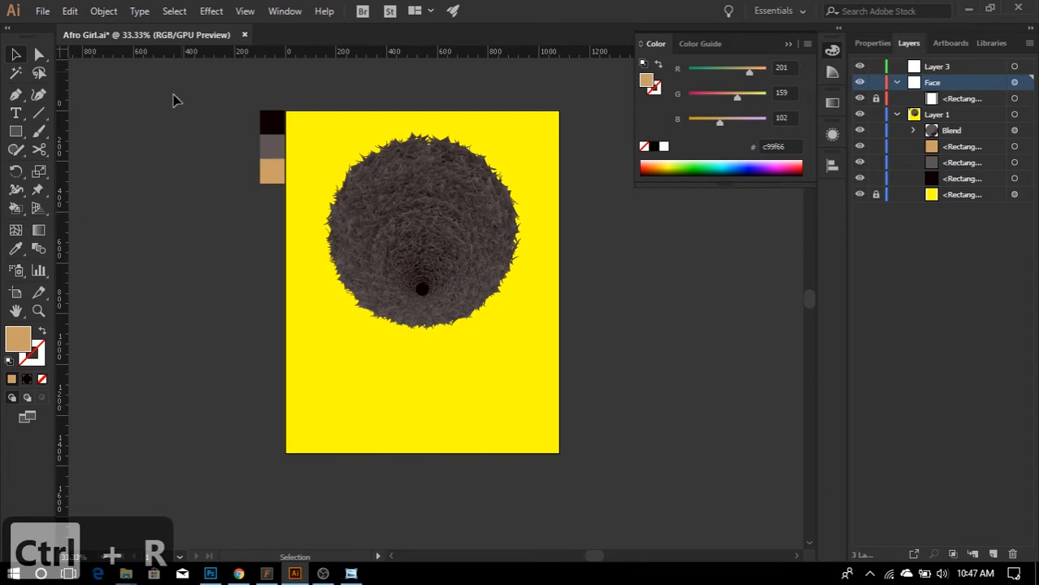
{"action": "left_click_drag", "start_coordinate": [61, 284], "coordinate": [465, 329]}
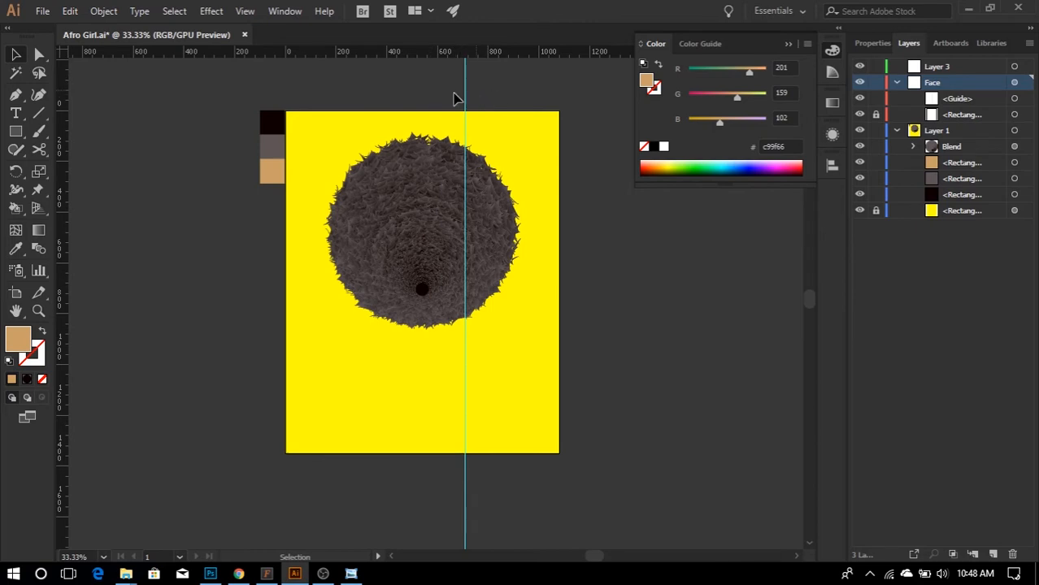
- Unlock the guides and centre the vertical guide horizontally on the artboard
{"action": "left_click", "coordinate": [248, 12]}
{"action": "mouse_move", "coordinate": [329, 440]}
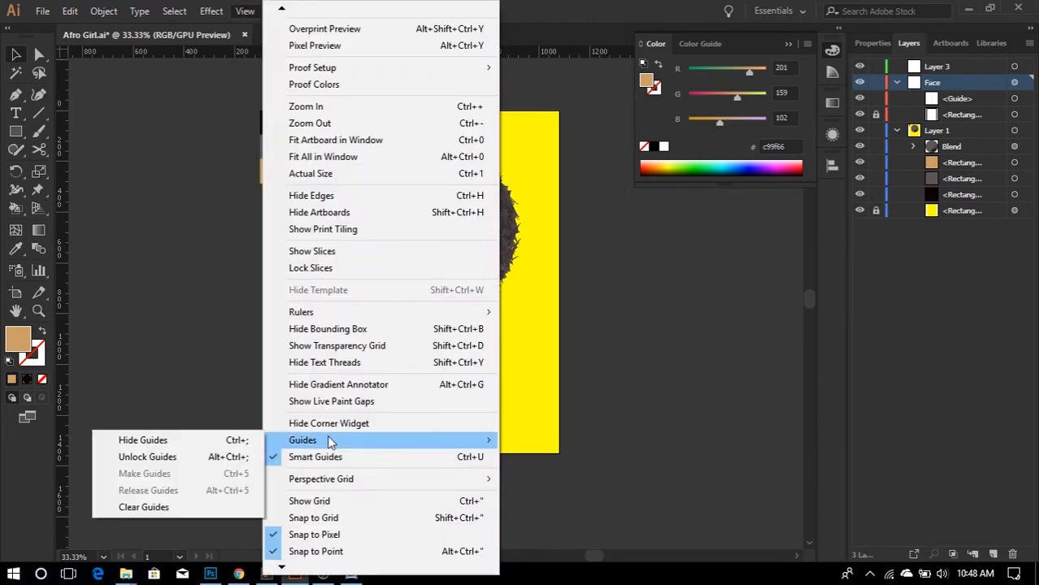
{"action": "left_click", "coordinate": [165, 463]}
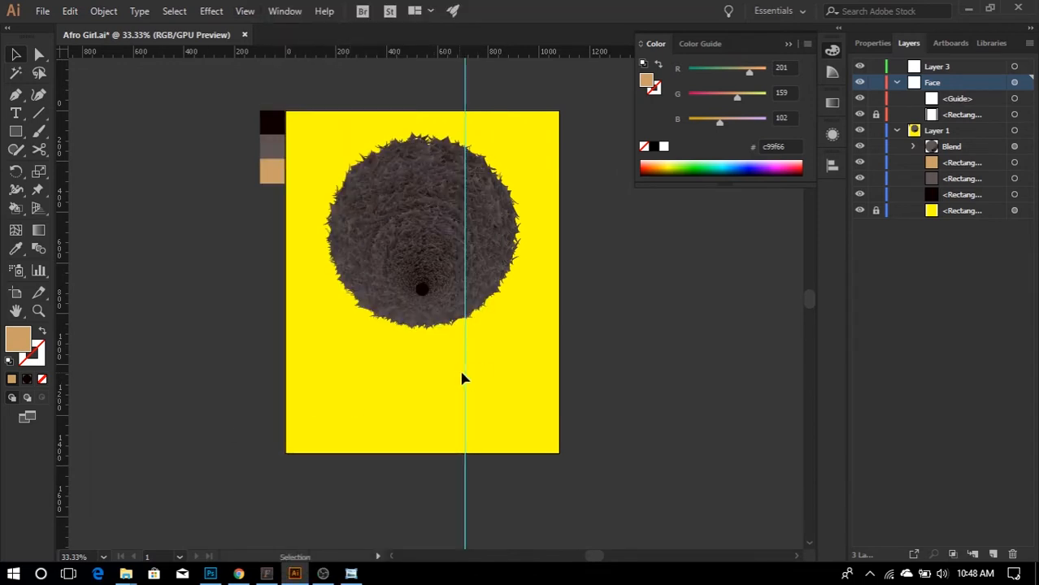
{"action": "mouse_move", "coordinate": [465, 376]}
{"action": "left_mouse_down"}
{"action": "mouse_move", "coordinate": [437, 368]}
{"action": "mouse_move", "coordinate": [479, 370]}
{"action": "left_mouse_up"}
{"action": "left_click", "coordinate": [833, 166]}
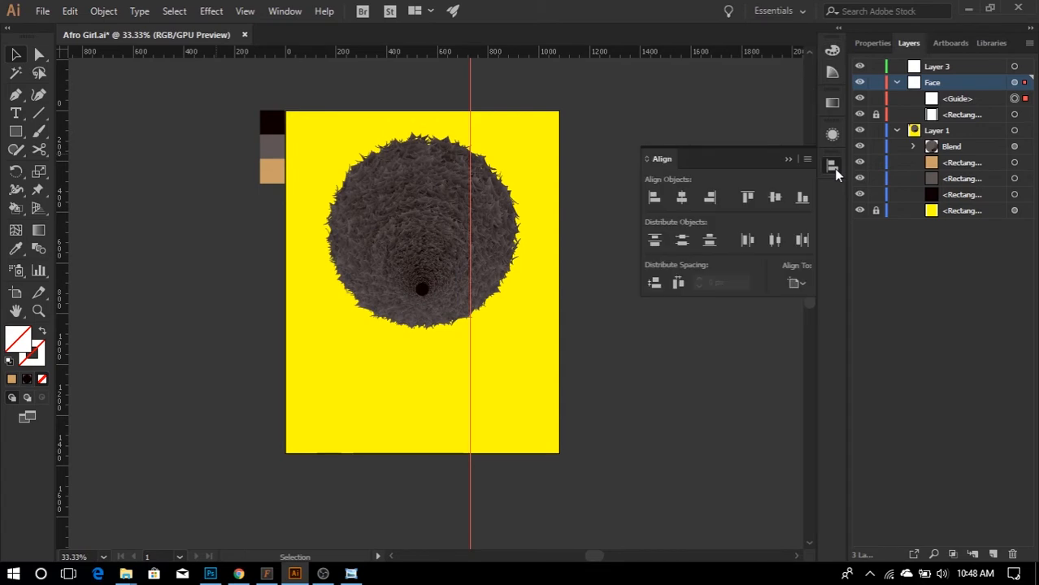
{"action": "left_click", "coordinate": [683, 199]}
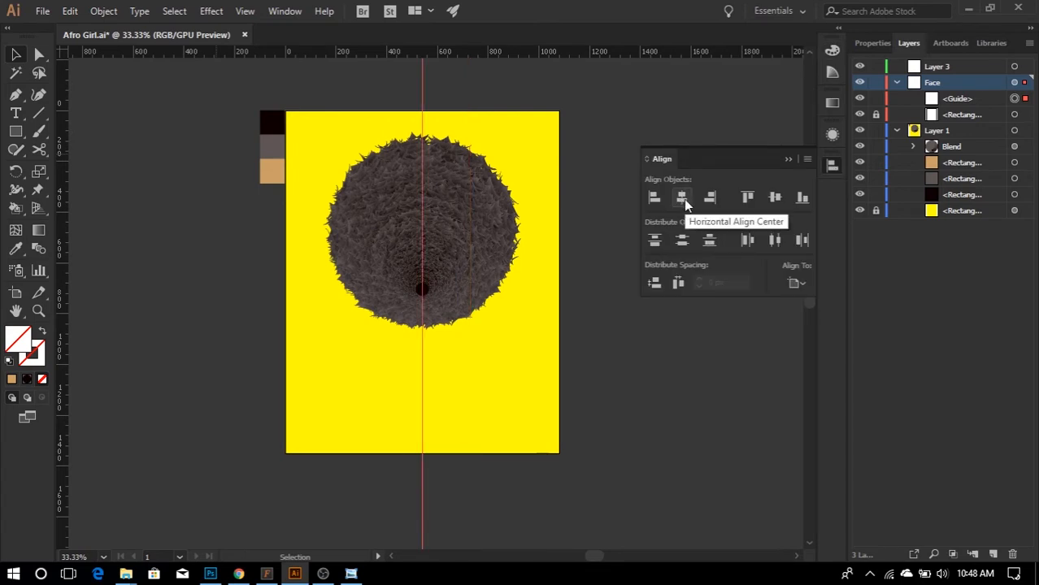
{"action": "left_click", "coordinate": [831, 165]}
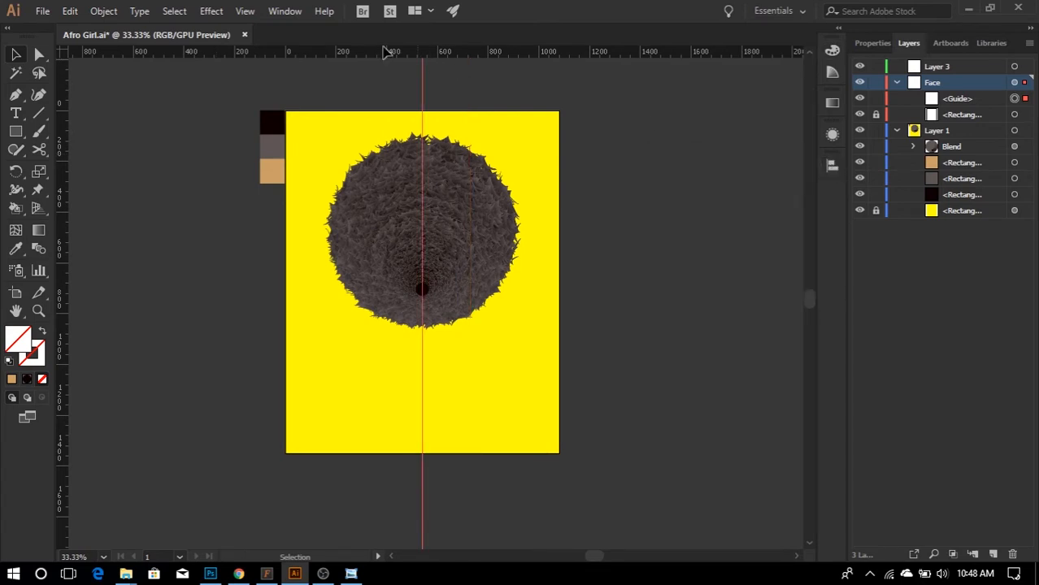
- Lock the guides and move the vertical guide from the Face layer into Layer 3
{"action": "left_click", "coordinate": [245, 10]}
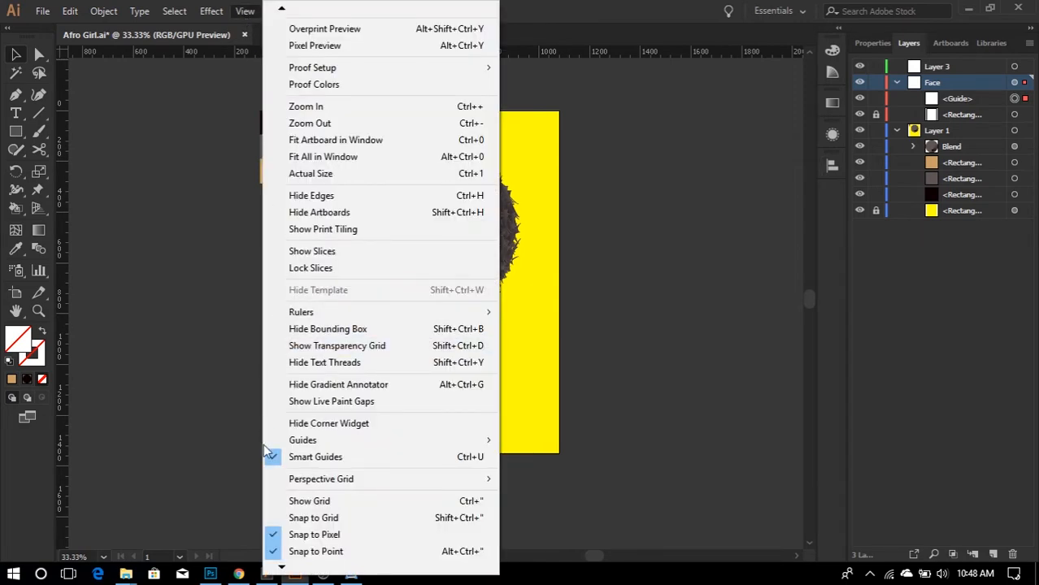
{"action": "mouse_move", "coordinate": [276, 439]}
{"action": "left_click", "coordinate": [179, 458]}
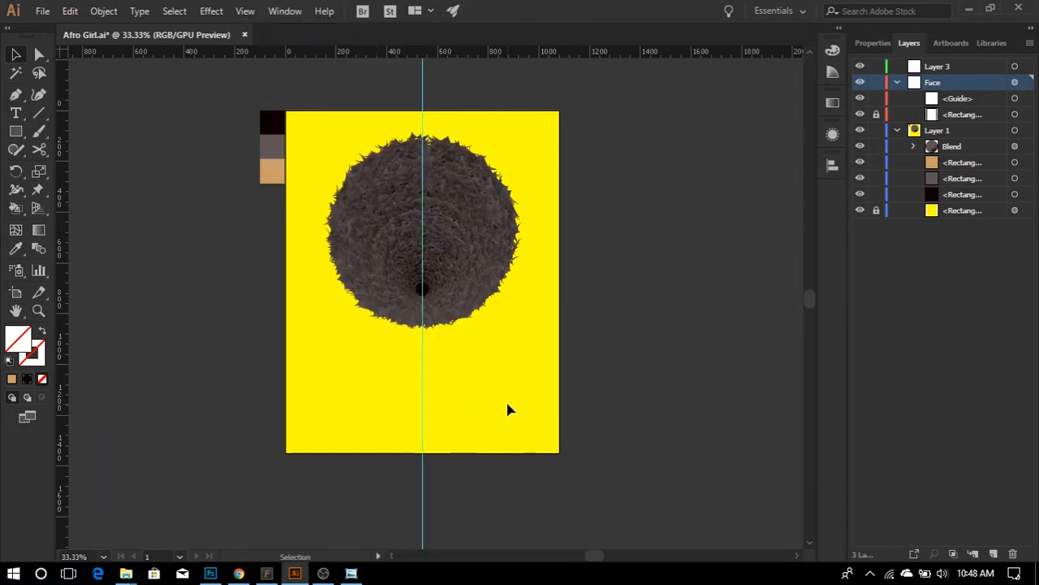
{"action": "left_click_drag", "start_coordinate": [967, 99], "coordinate": [971, 69]}
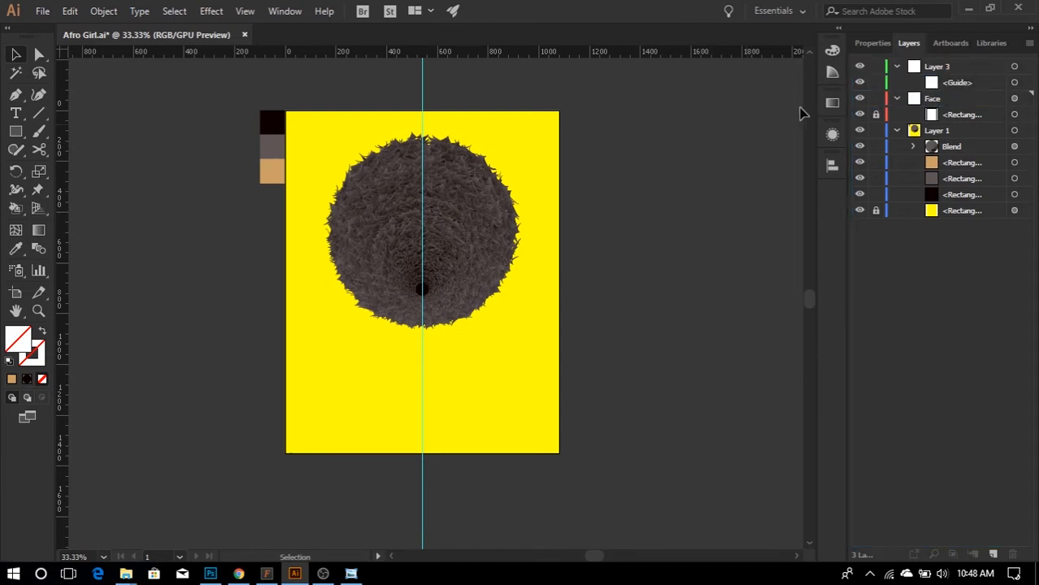
{"action": "left_click", "coordinate": [898, 68]}
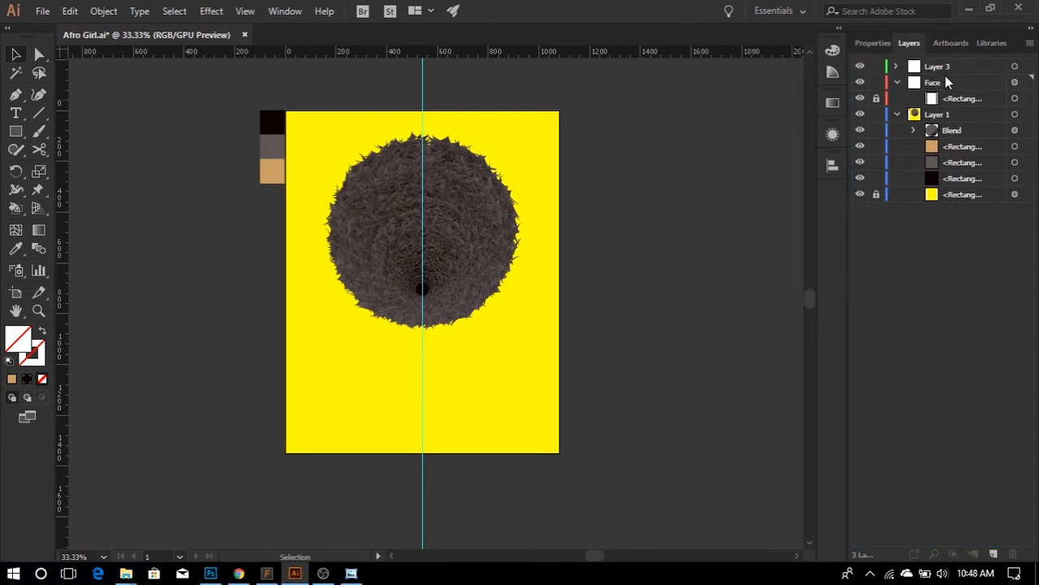
- Draw a circle about 351 px in diameter on the Face layer, to the right of the guide at the hair's lower edge
{"action": "left_click", "coordinate": [948, 84]}
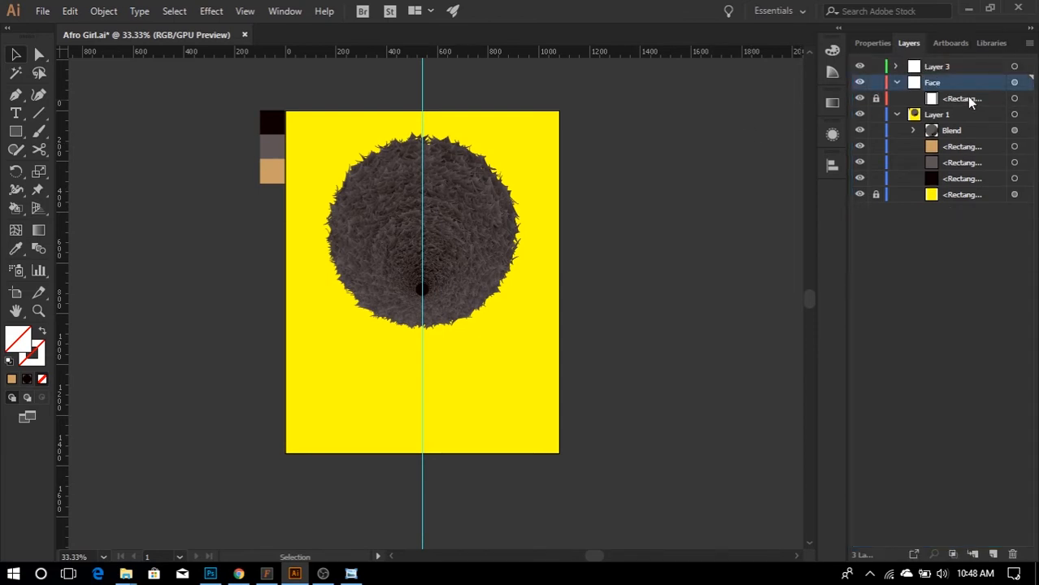
{"action": "left_click", "coordinate": [487, 250]}
{"action": "left_click", "coordinate": [196, 169]}
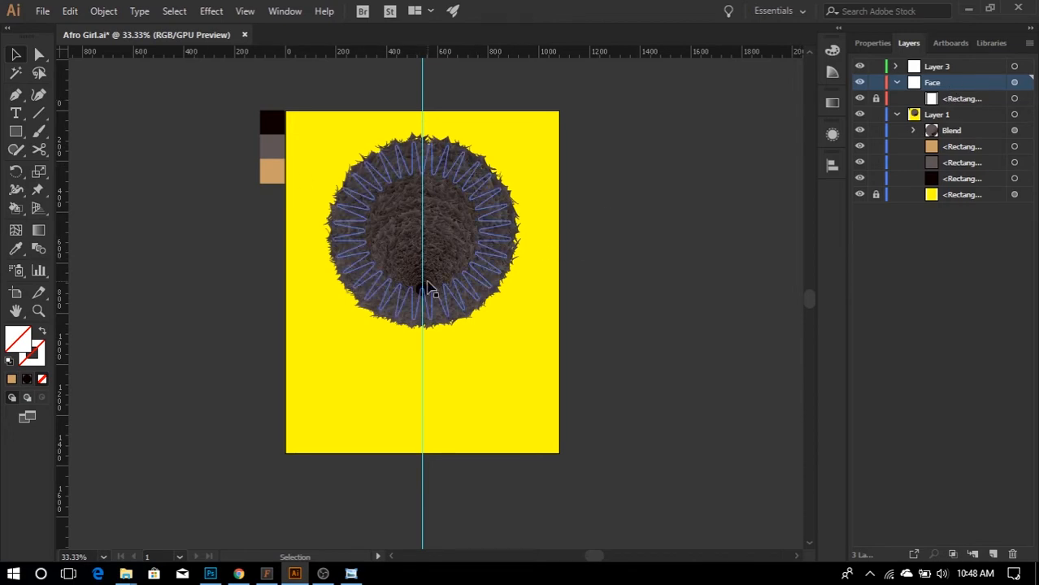
{"action": "left_click", "coordinate": [215, 186]}
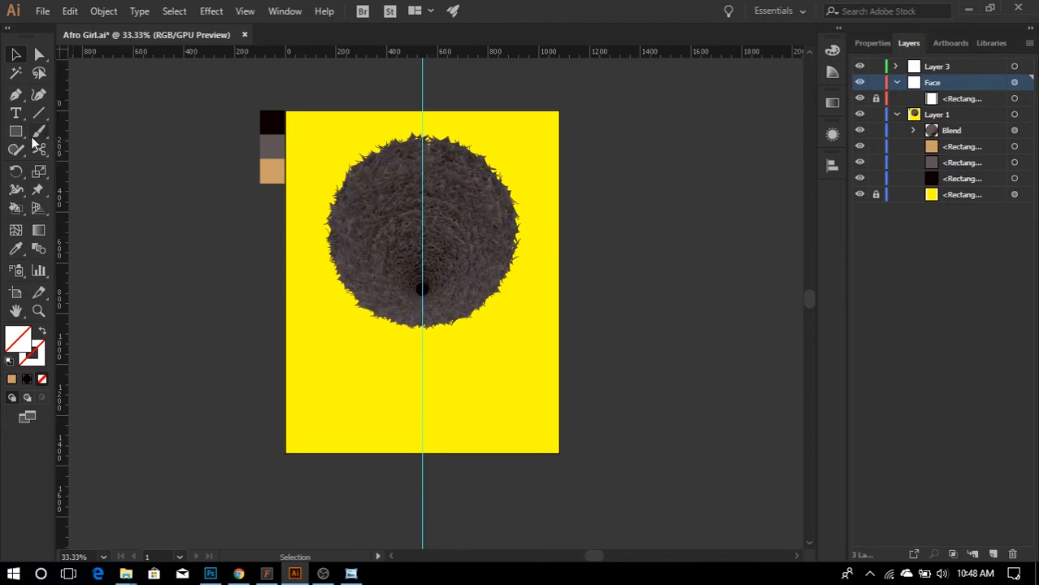
{"action": "key", "text": "l"}
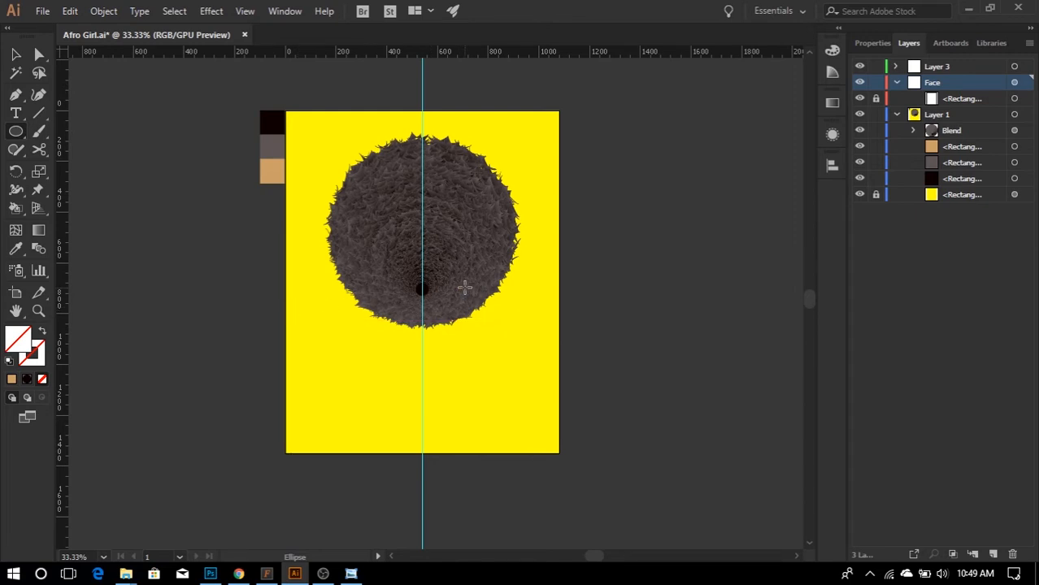
{"action": "left_click_drag", "start_coordinate": [461, 278], "coordinate": [538, 369]}
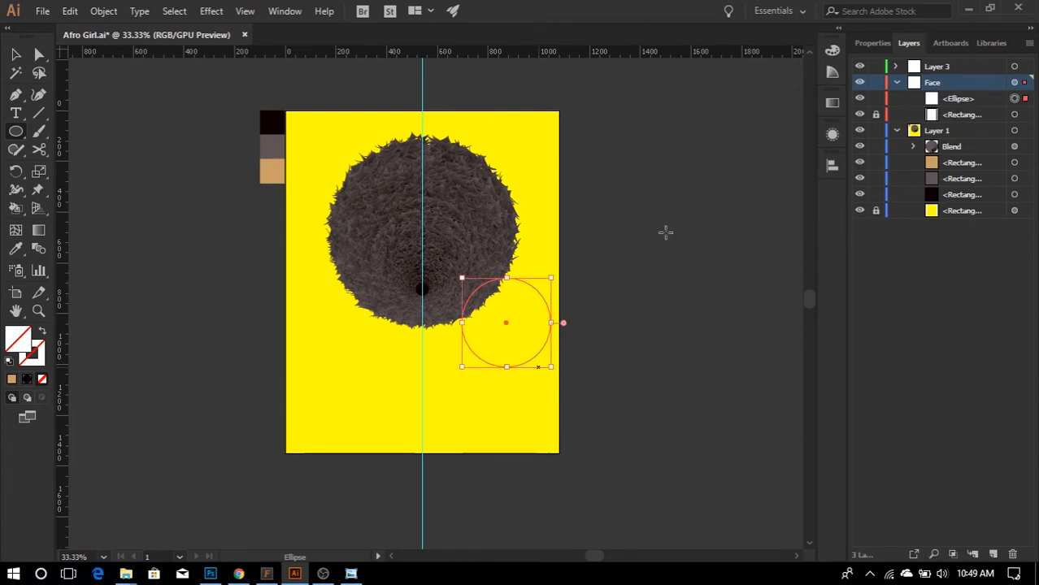
- Set the circle's width and height to 350 px and fill it with the tan swatch's colour
{"action": "left_click", "coordinate": [883, 44]}
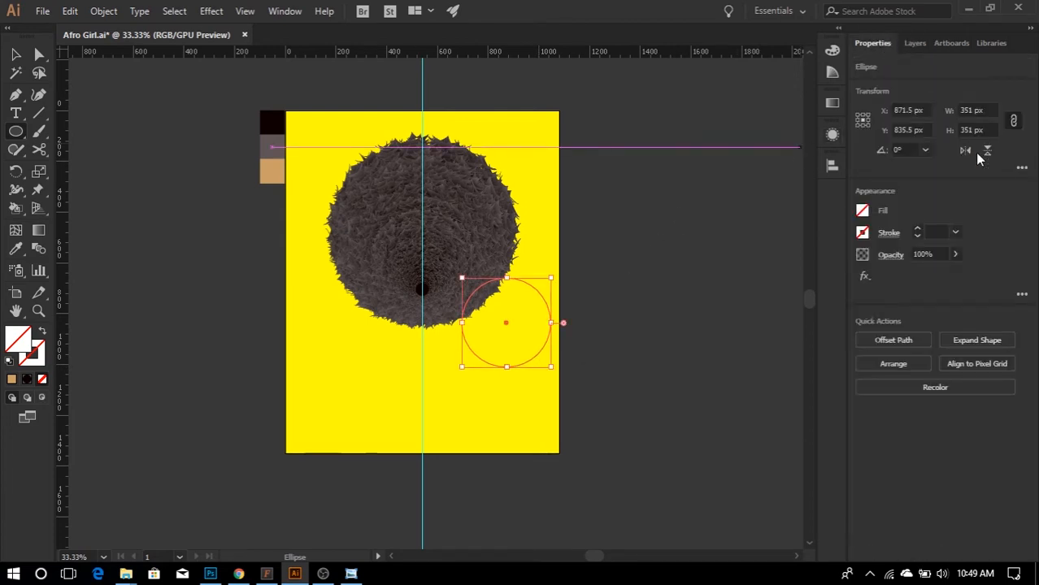
{"action": "left_click", "coordinate": [973, 110]}
{"action": "type", "text": "350"}
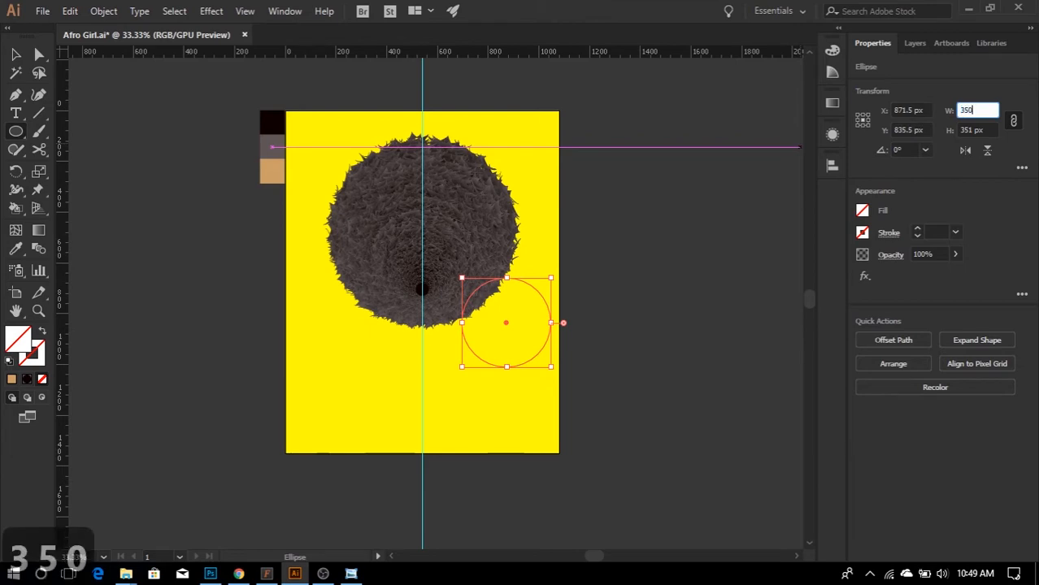
{"action": "key", "text": "Return"}
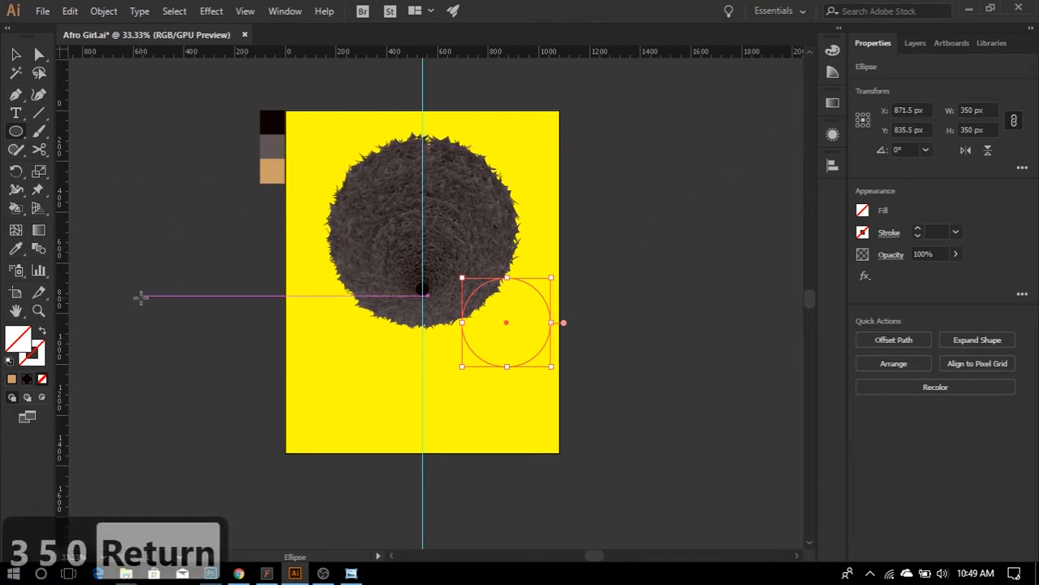
{"action": "key", "text": "i"}
{"action": "left_click", "coordinate": [275, 171]}
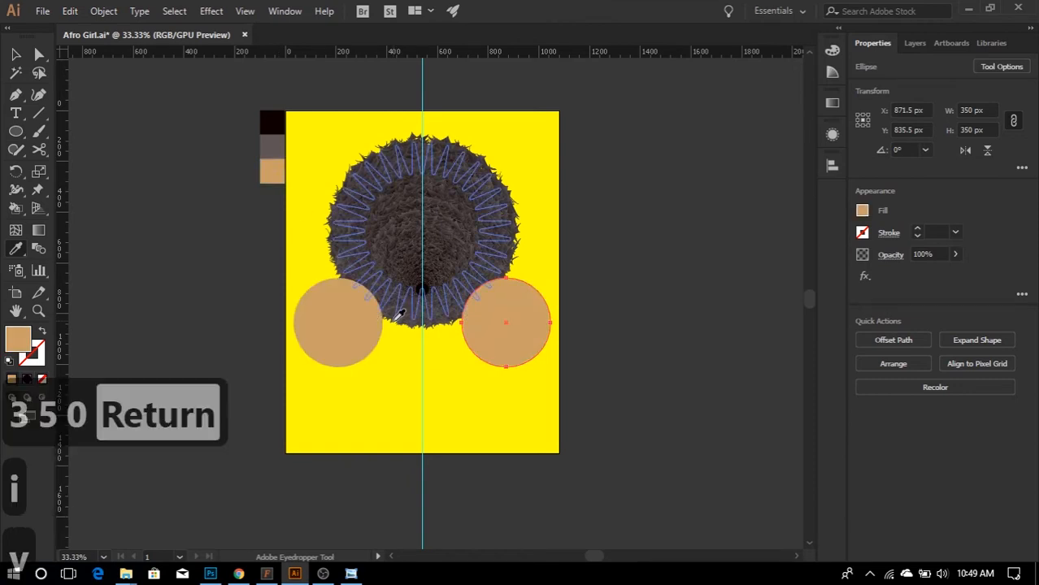
{"action": "key", "text": "v"}
{"action": "left_click", "coordinate": [505, 403]}
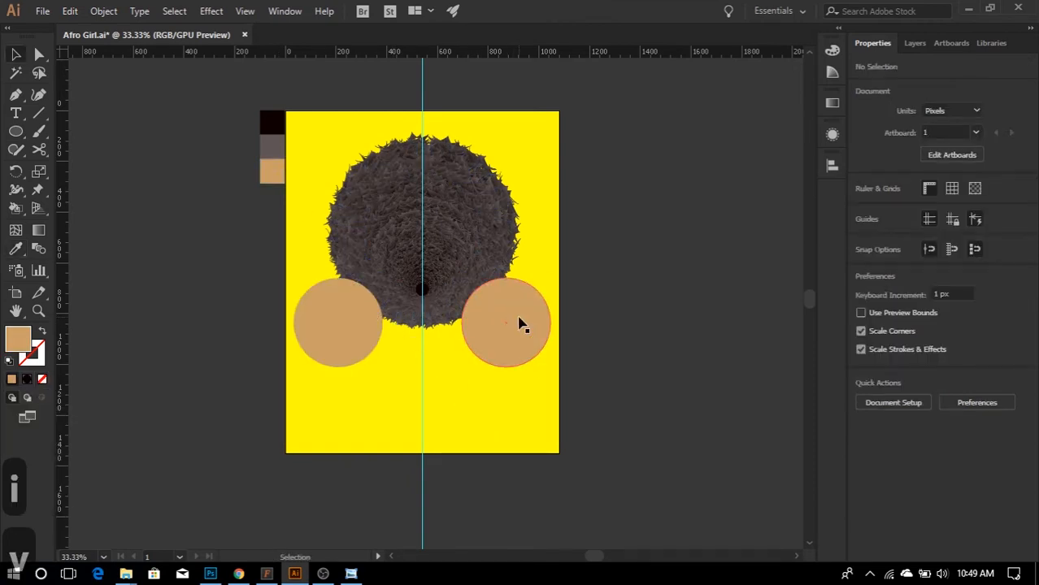
- Move the tan circle to about X 785, Y 962 px and delete its anchor nearest the guide, leaving a half circle
{"action": "left_click_drag", "start_coordinate": [521, 324], "coordinate": [497, 371]}
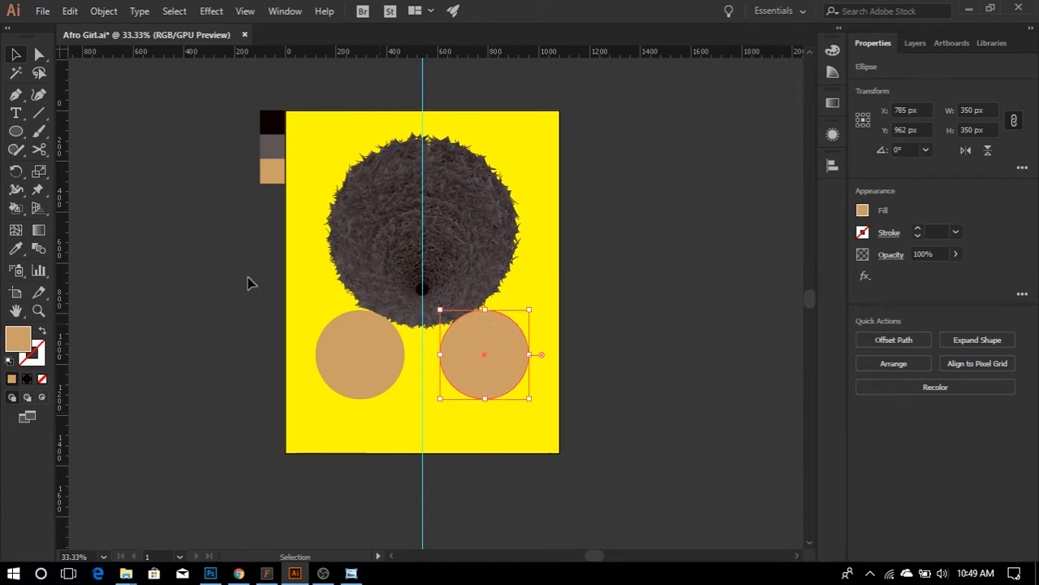
{"action": "left_click", "coordinate": [40, 52]}
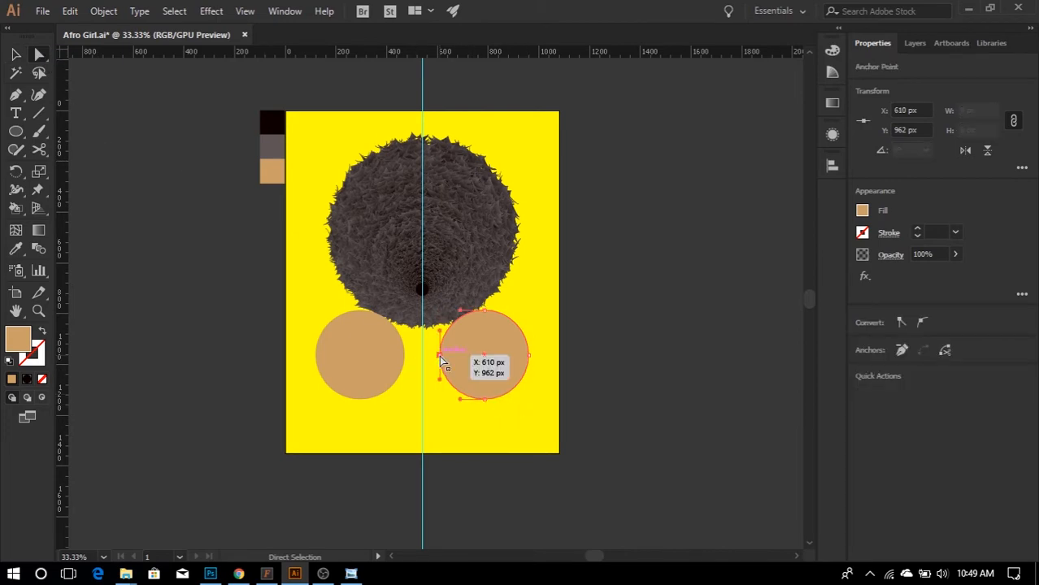
{"action": "scroll", "coordinate": [440, 357], "scroll_direction": "up", "scroll_amount": 1}
{"action": "scroll", "coordinate": [440, 358], "scroll_direction": "up", "scroll_amount": 1}
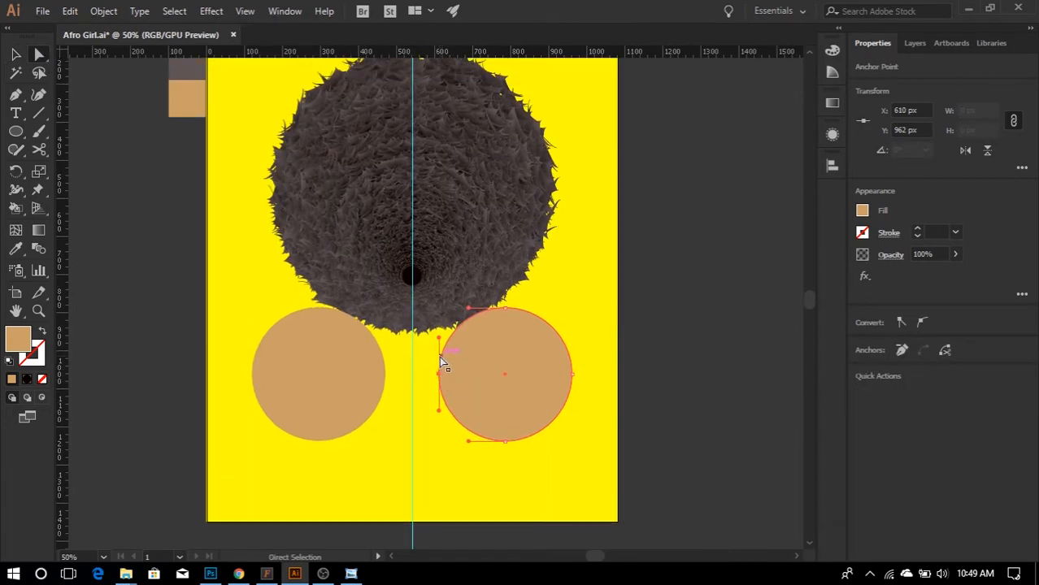
{"action": "key", "text": "Delete"}
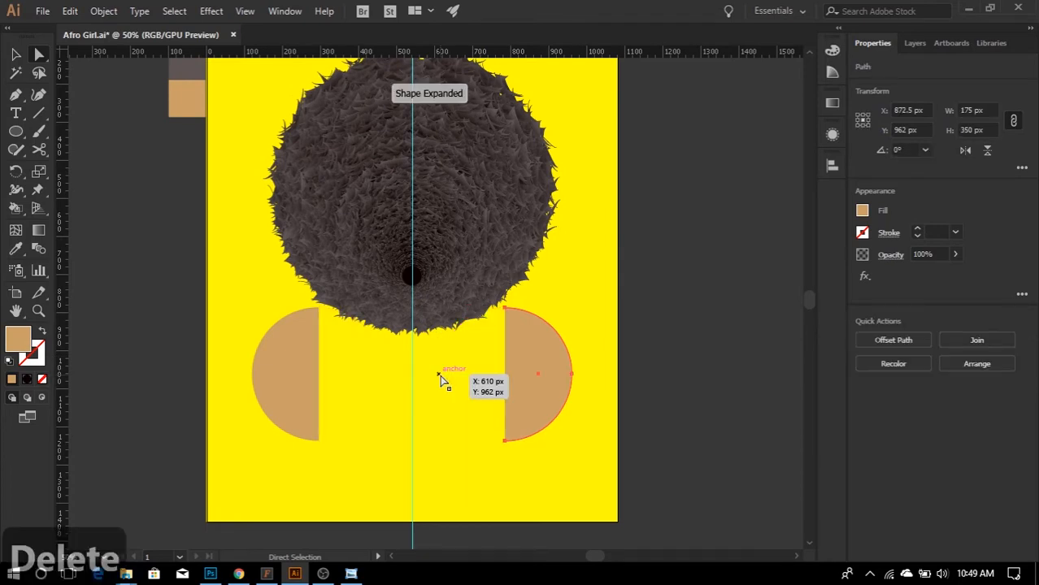
- Move the half circle up over the hair, close to the guide, and turn off Snap to Pixel
{"action": "left_click", "coordinate": [16, 54]}
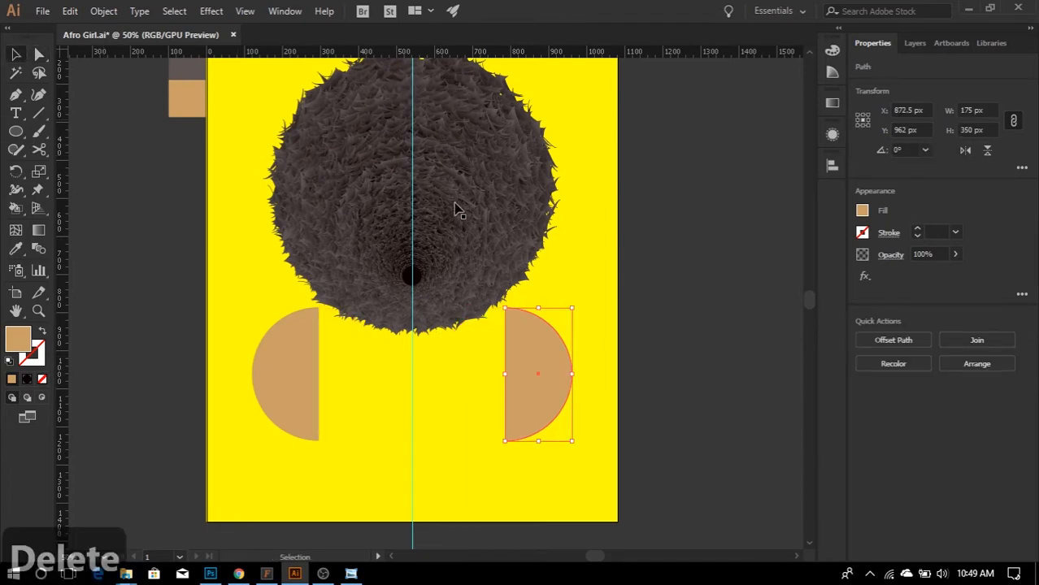
{"action": "left_click_drag", "start_coordinate": [552, 383], "coordinate": [461, 332]}
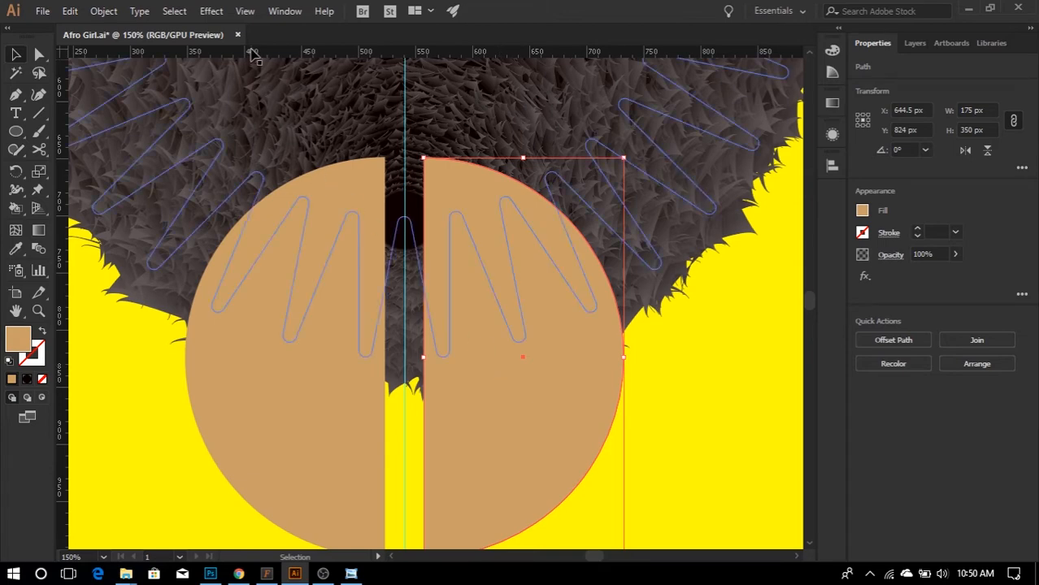
{"action": "left_click", "coordinate": [245, 10]}
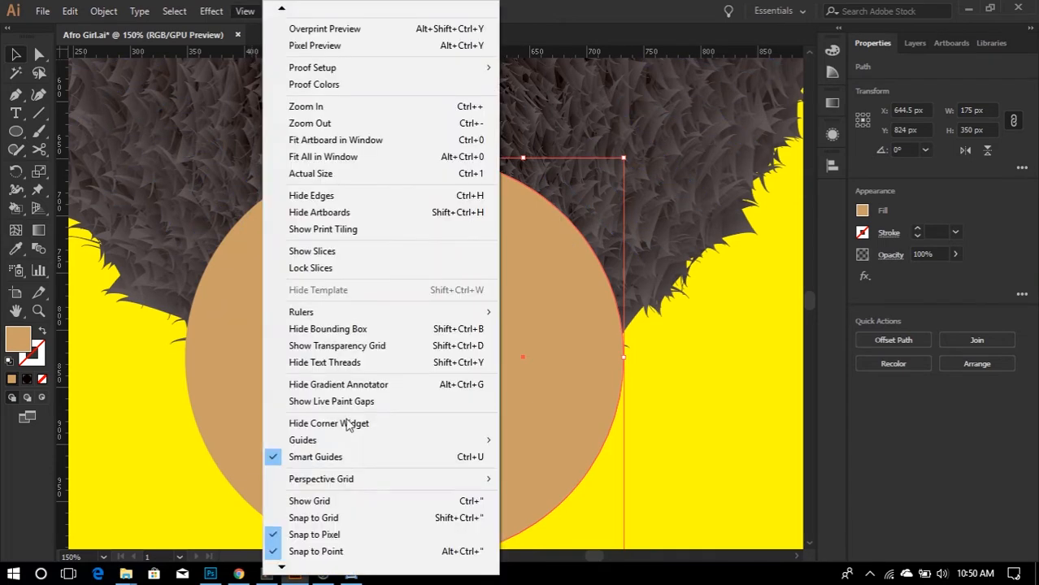
{"action": "left_click", "coordinate": [318, 536]}
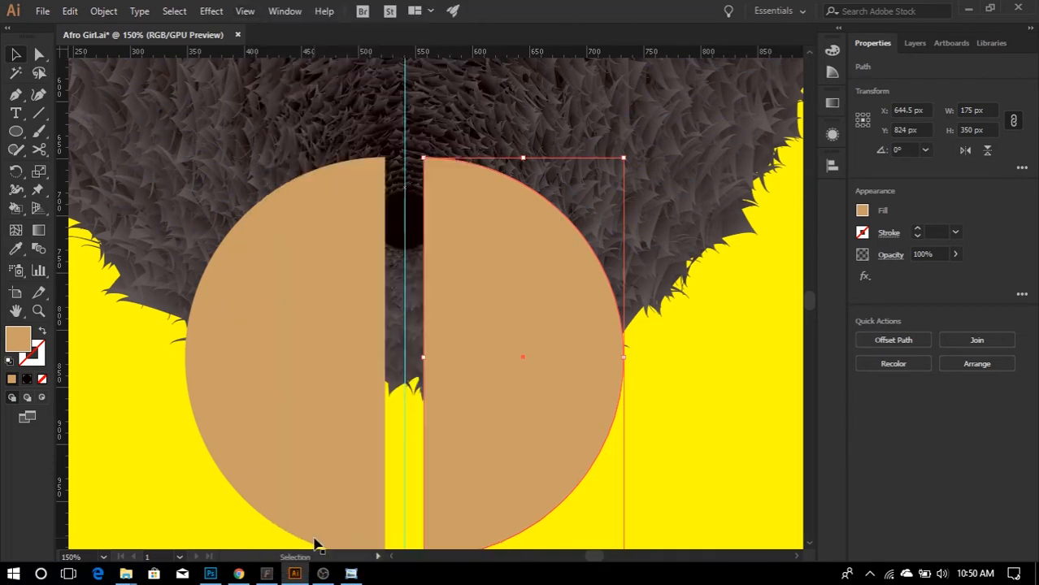
- Align the half circle's straight edge with the vertical guide and raise the shape to about Y 711 px
{"action": "left_click_drag", "start_coordinate": [528, 360], "coordinate": [509, 361]}
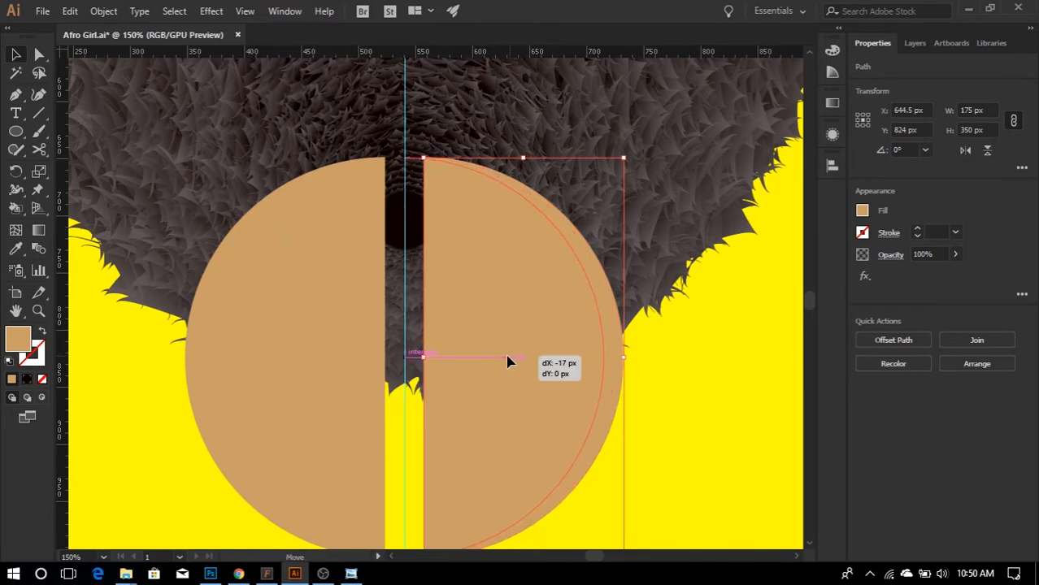
{"action": "left_click_drag", "start_coordinate": [508, 361], "coordinate": [487, 303]}
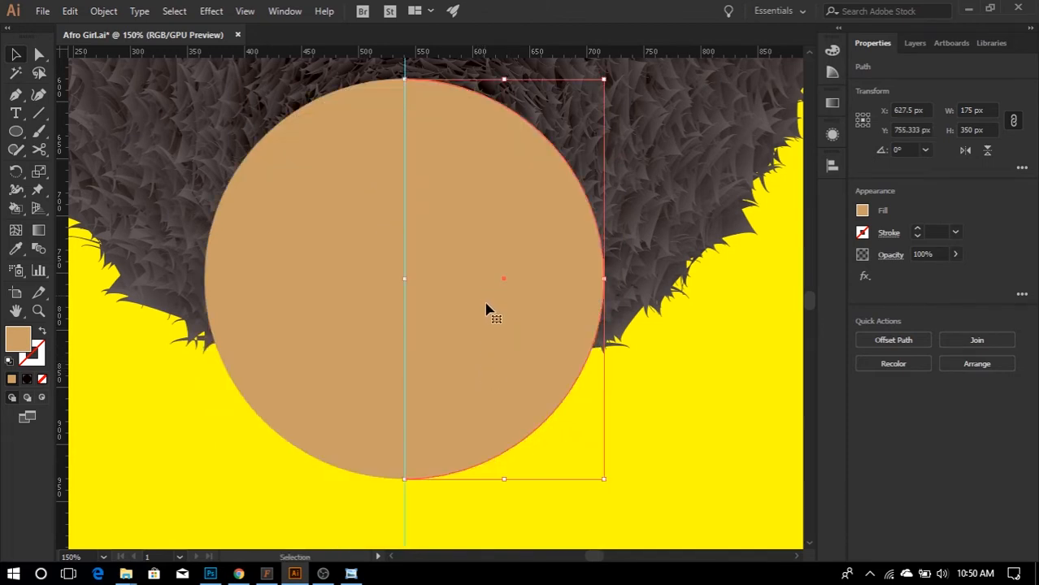
{"action": "left_click_drag", "start_coordinate": [486, 364], "coordinate": [485, 315]}
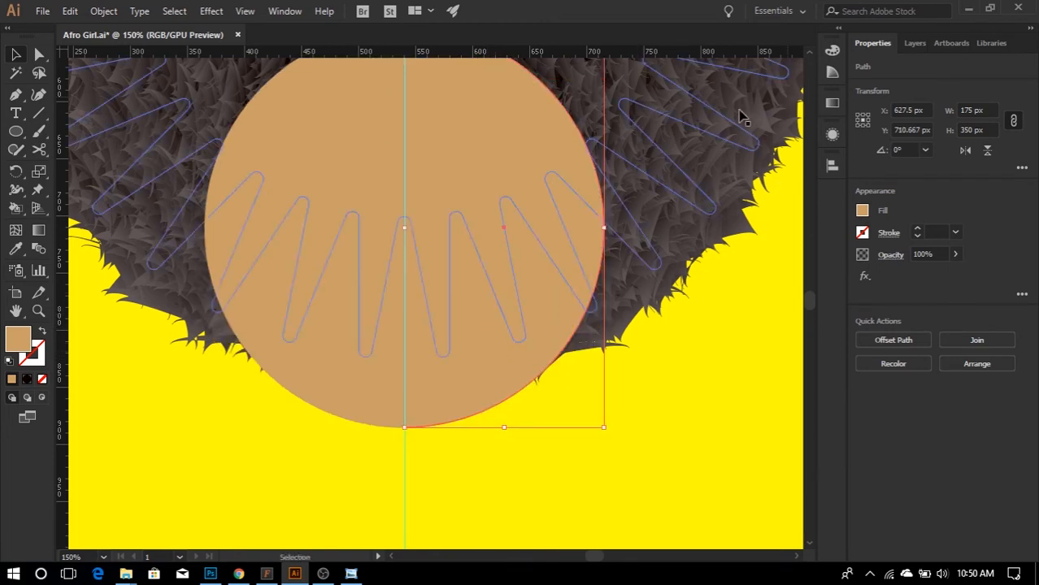
- Hide the hair Blend in Layer 1 and deselect the half circle
{"action": "left_click", "coordinate": [905, 43]}
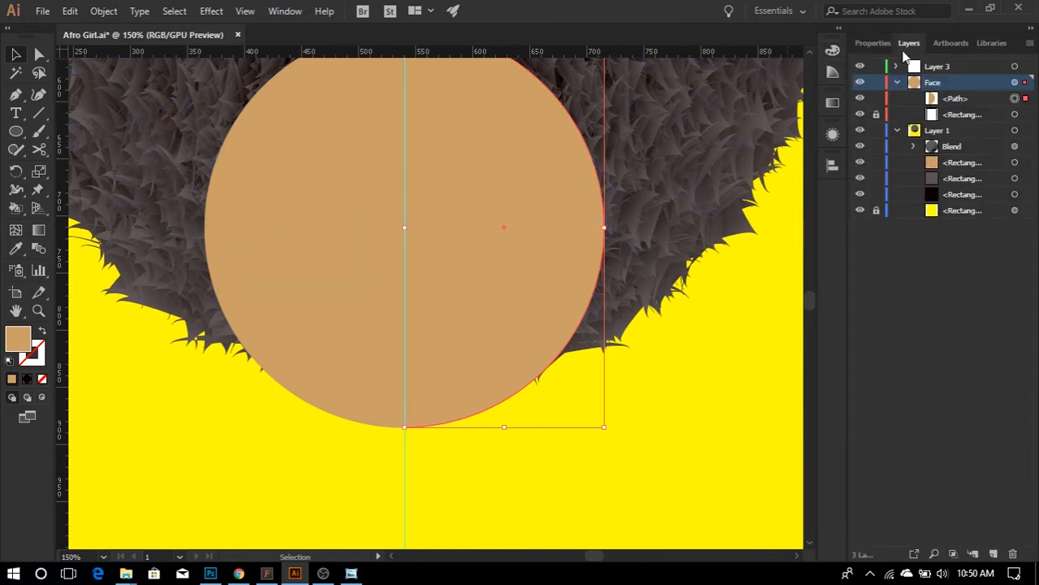
{"action": "left_click", "coordinate": [859, 146]}
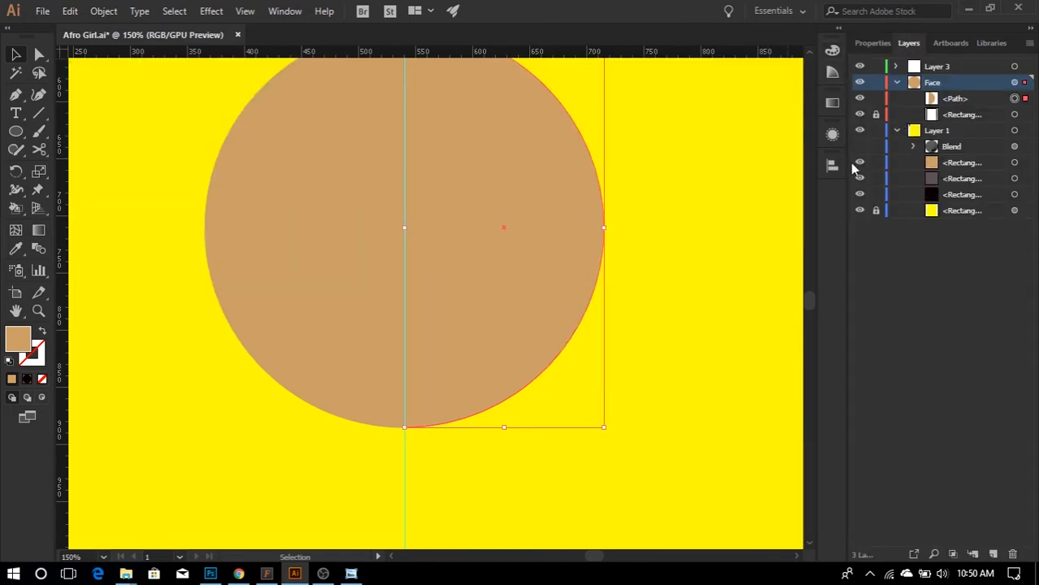
{"action": "scroll", "coordinate": [452, 382], "scroll_direction": "down", "scroll_amount": 3}
{"action": "left_click", "coordinate": [169, 213]}
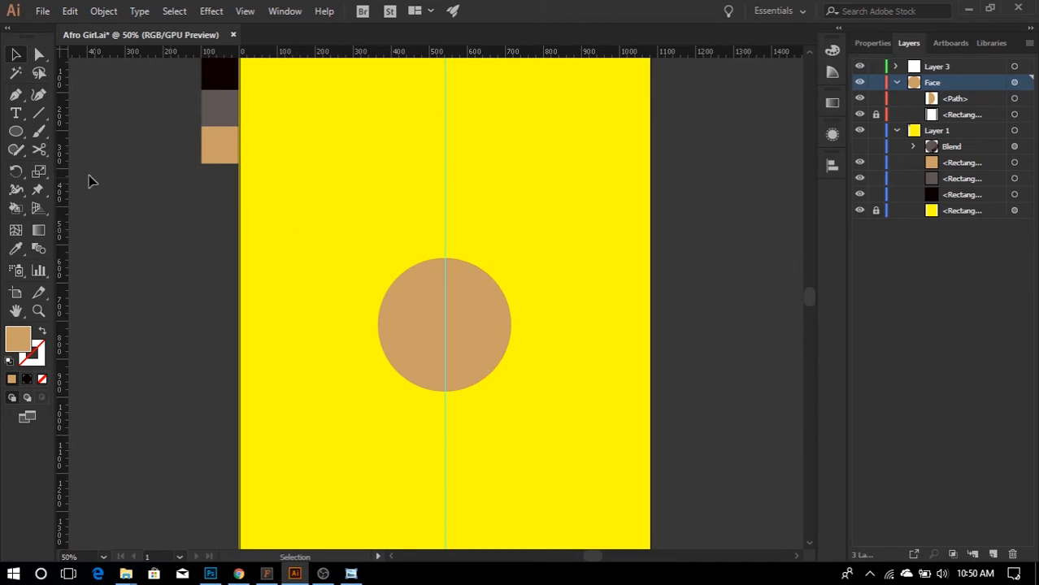
{"action": "left_click", "coordinate": [16, 131]}
{"action": "left_click_drag", "start_coordinate": [17, 132], "coordinate": [86, 142]}
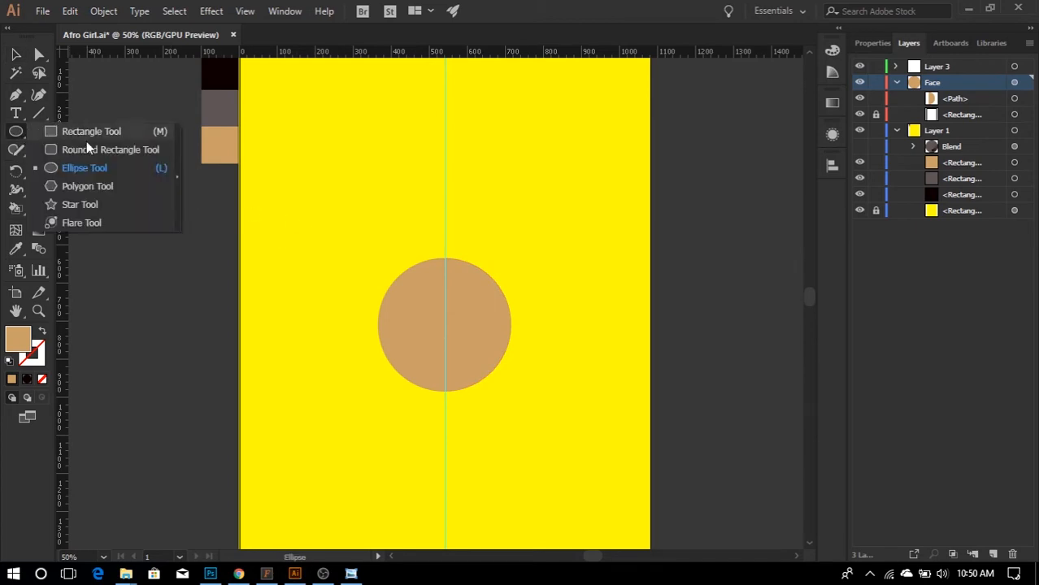
{"action": "left_click", "coordinate": [130, 186]}
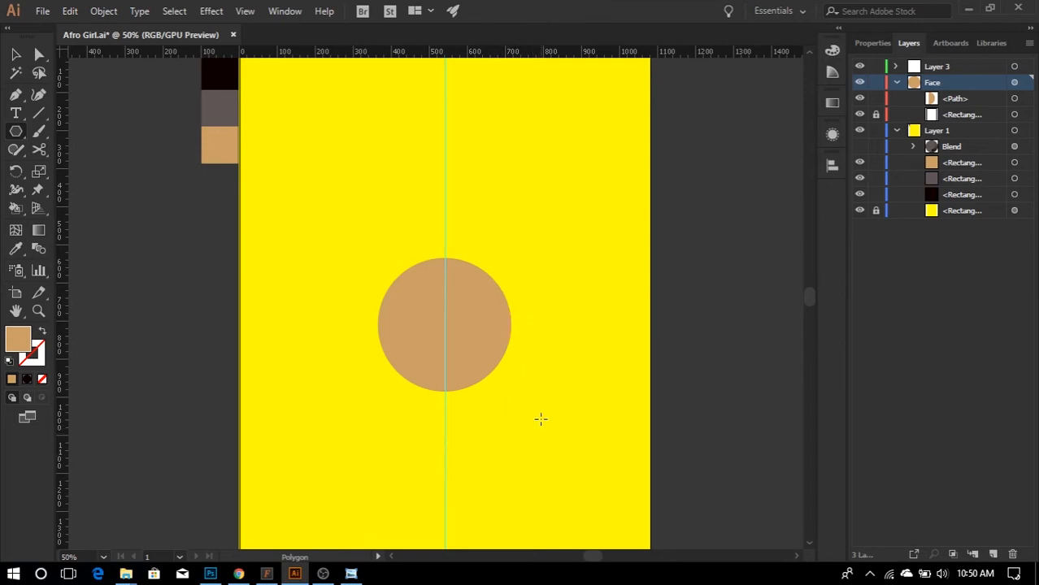
{"action": "left_click", "coordinate": [541, 419]}
{"action": "left_click", "coordinate": [552, 333]}
{"action": "left_click", "coordinate": [15, 132]}
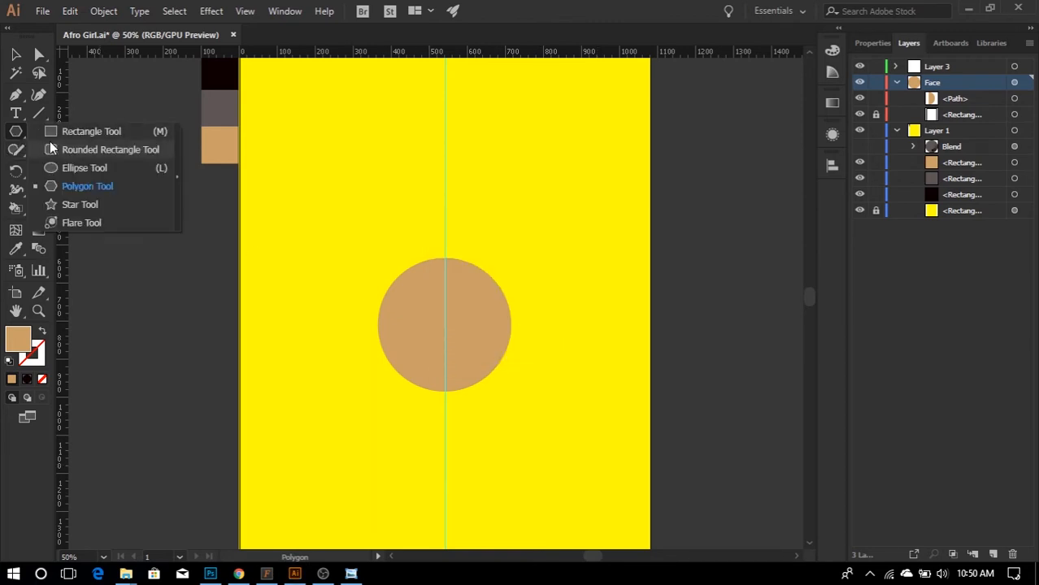
{"action": "left_click", "coordinate": [57, 169]}
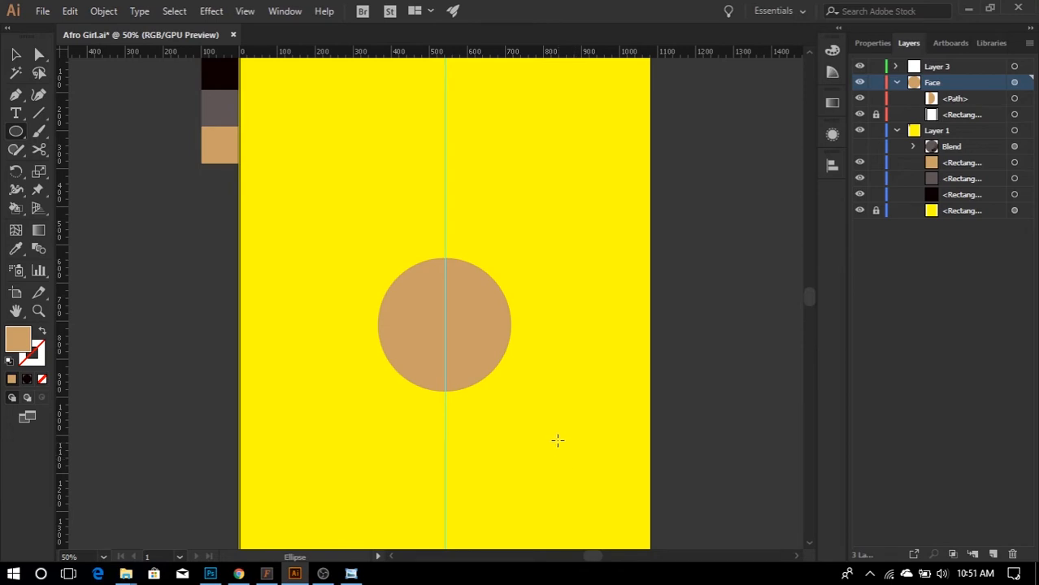
- Create a 3-sided polygon with a radius of 303.3291 px on the Face layer, to the right of the guide
{"action": "left_click", "coordinate": [17, 135]}
{"action": "left_click", "coordinate": [82, 187]}
{"action": "left_click", "coordinate": [538, 416]}
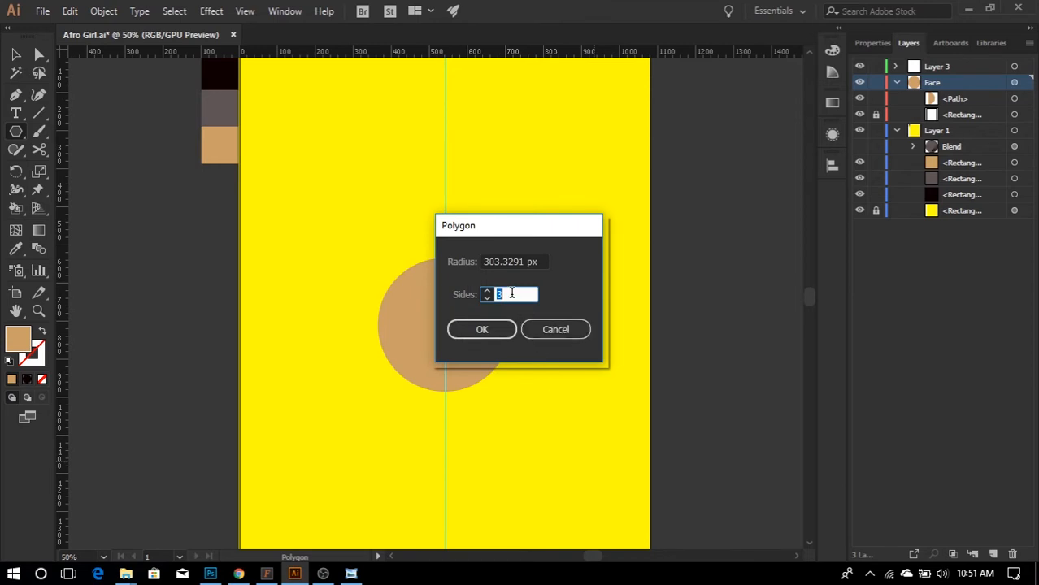
{"action": "left_click", "coordinate": [505, 330]}
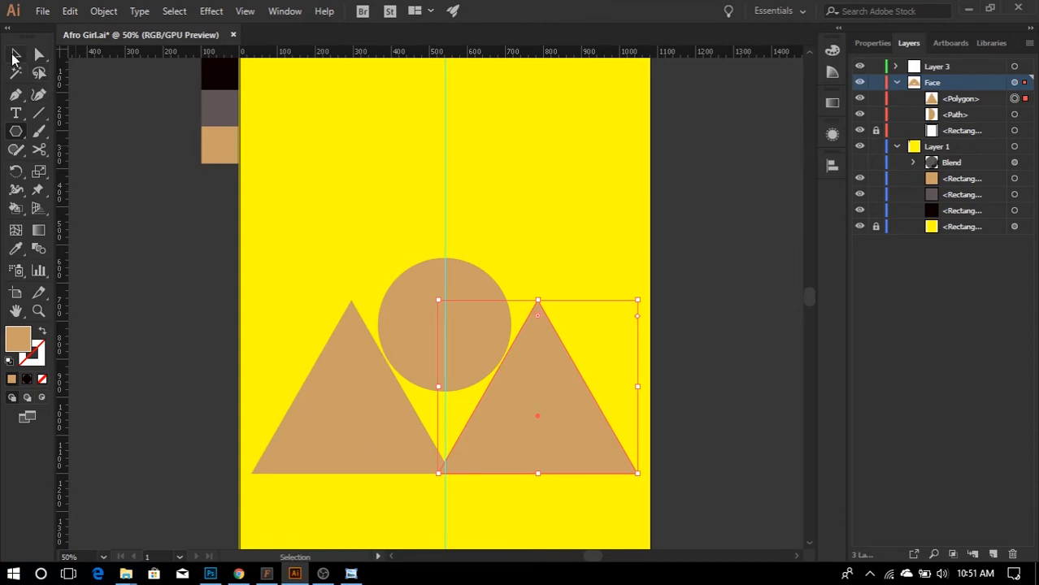
- Turn the triangle to point downward, shrink it slightly and place it below the circle, to the right of the guide
{"action": "left_click", "coordinate": [15, 55]}
{"action": "left_click_drag", "start_coordinate": [636, 301], "coordinate": [484, 484]}
{"action": "left_click_drag", "start_coordinate": [531, 429], "coordinate": [548, 440]}
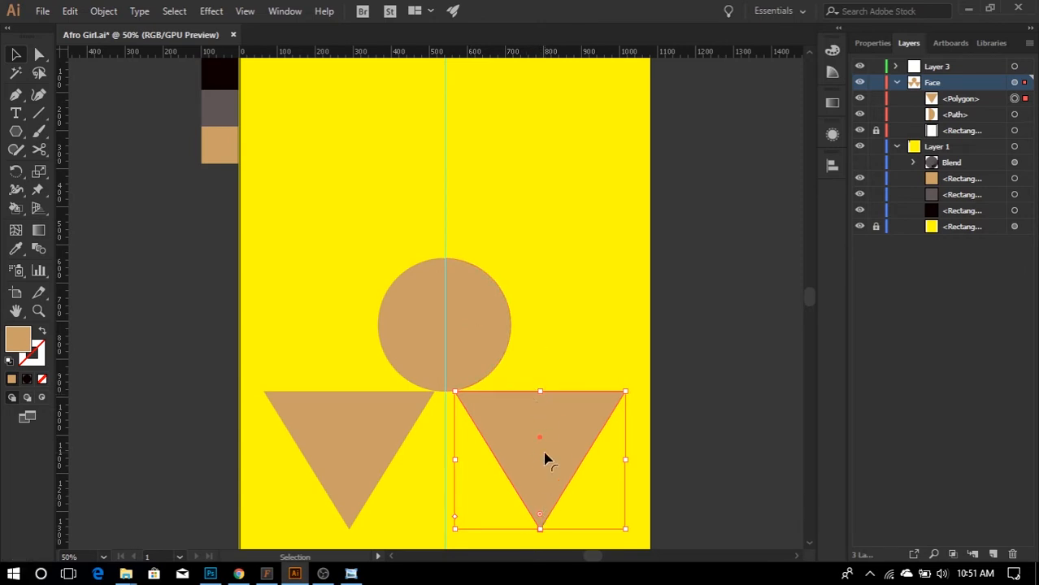
- Add an anchor point midway along the triangle's horizontal edge and delete the corner nearest the guide, leaving half the triangle
{"action": "left_click", "coordinate": [16, 94]}
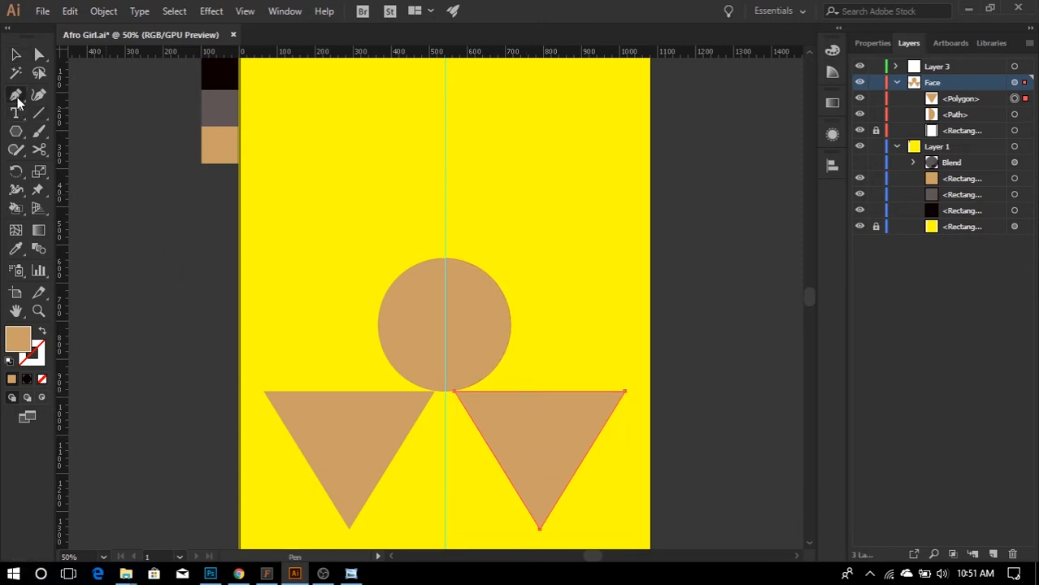
{"action": "scroll", "coordinate": [547, 419], "scroll_direction": "down", "scroll_amount": 2}
{"action": "scroll", "coordinate": [543, 396], "scroll_direction": "up", "scroll_amount": 3}
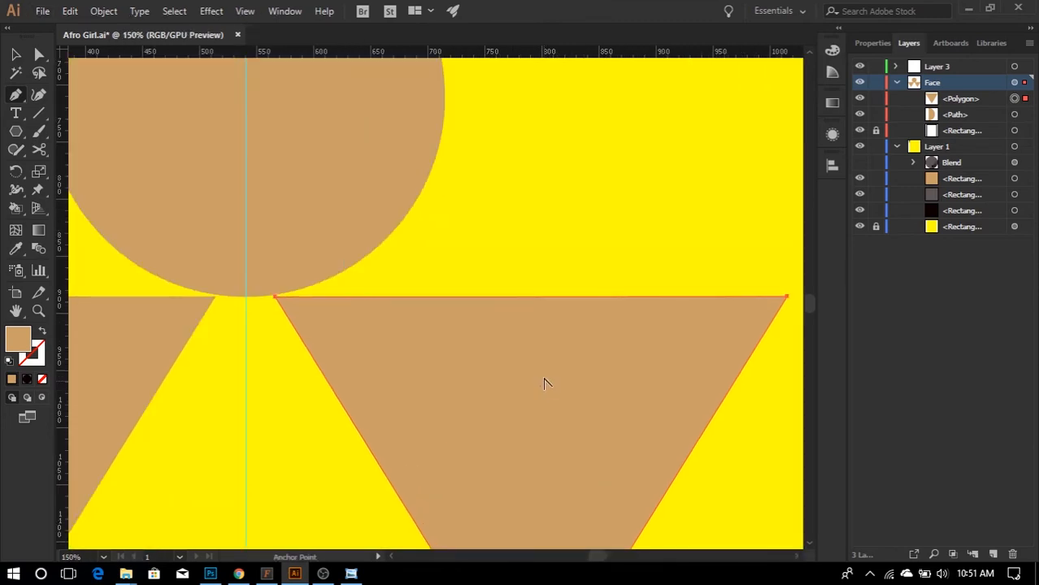
{"action": "left_click", "coordinate": [531, 298]}
{"action": "left_click", "coordinate": [39, 54]}
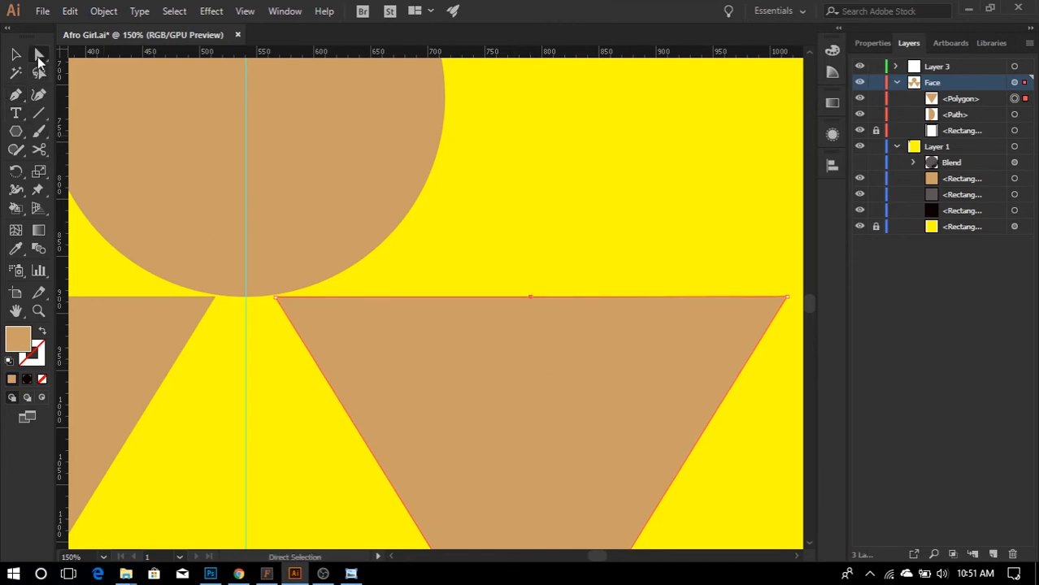
{"action": "left_click", "coordinate": [277, 299]}
{"action": "left_click", "coordinate": [276, 300]}
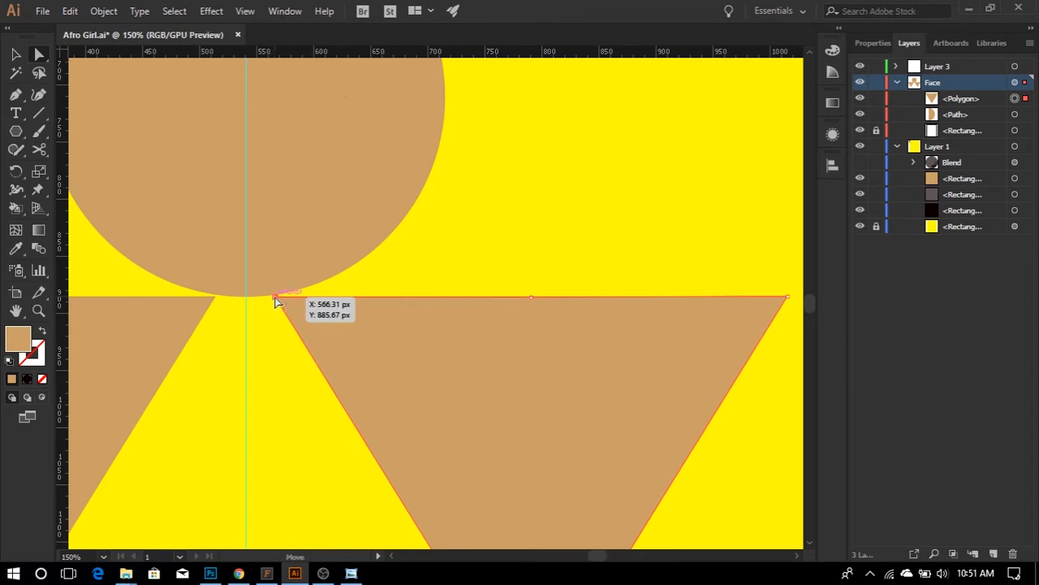
{"action": "key", "text": "Delete"}
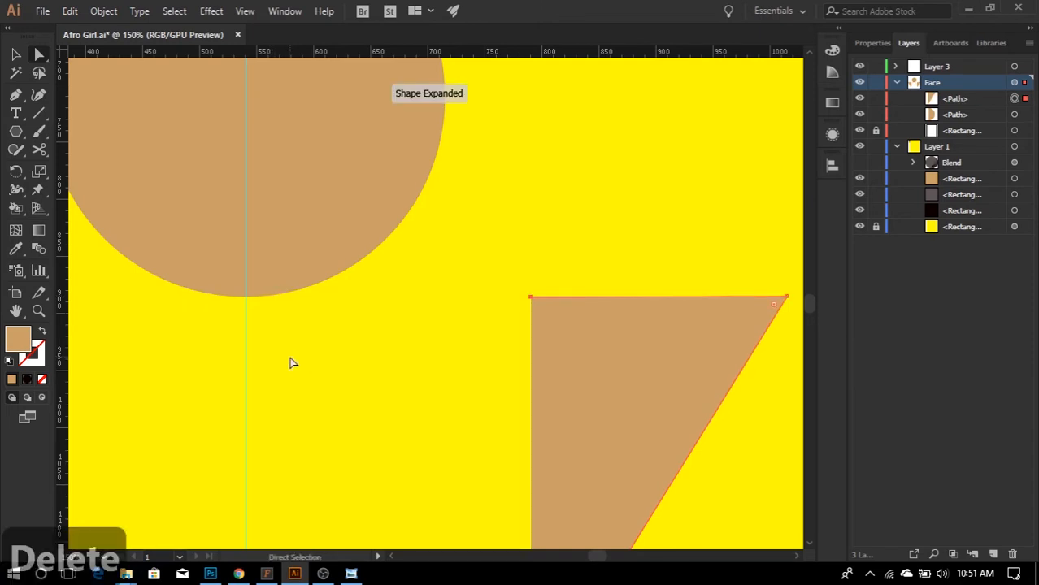
- Move the half triangle against the vertical guide with its horizontal edge at the circle's centre height, and deselect it
{"action": "scroll", "coordinate": [294, 385], "scroll_direction": "down", "scroll_amount": 3, "text": "alt"}
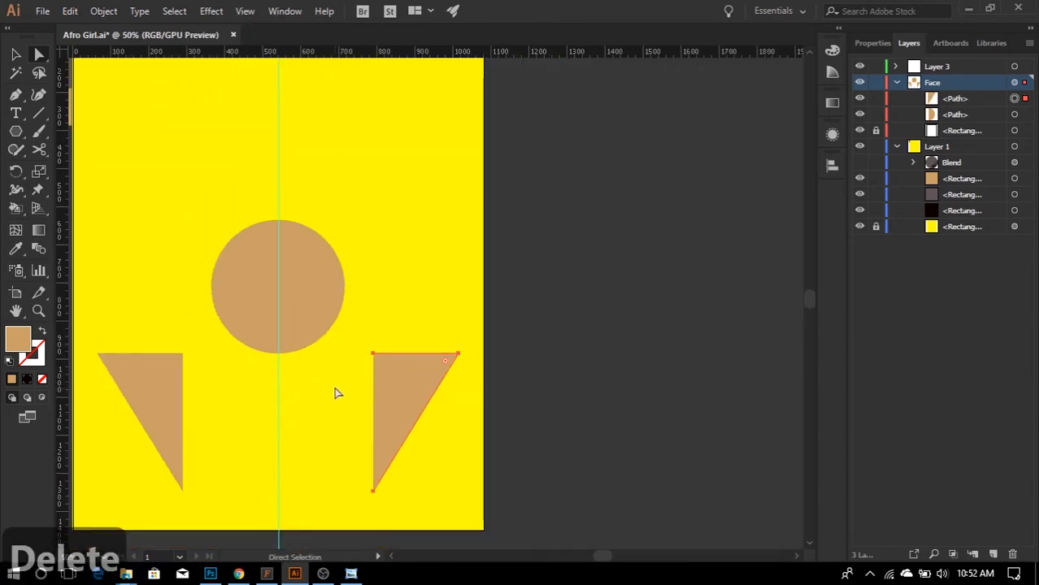
{"action": "scroll", "coordinate": [364, 391], "scroll_direction": "left", "scroll_amount": 4, "text": "ctrl"}
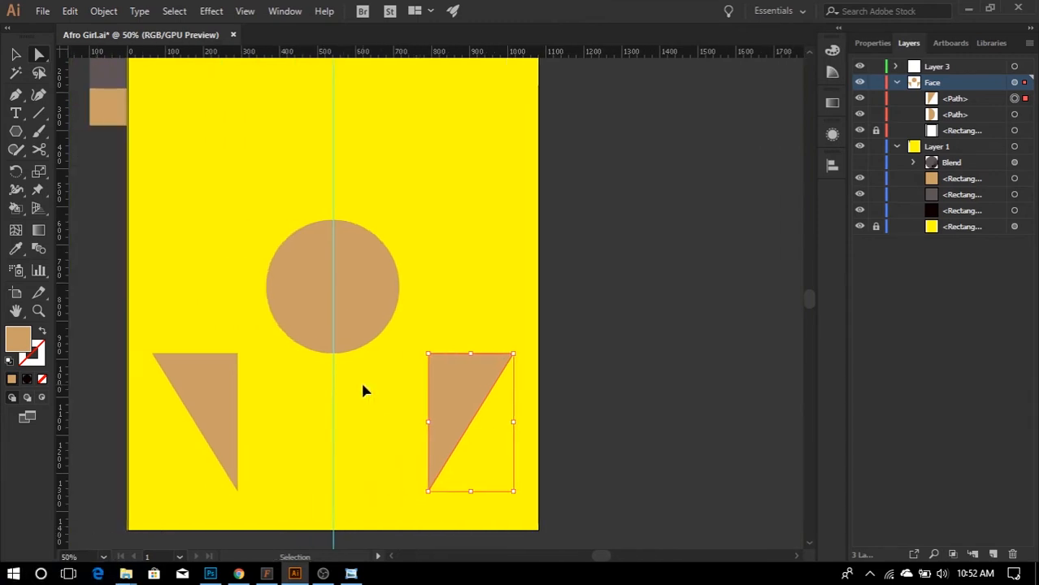
{"action": "scroll", "coordinate": [364, 392], "scroll_direction": "left", "scroll_amount": 1, "text": "ctrl"}
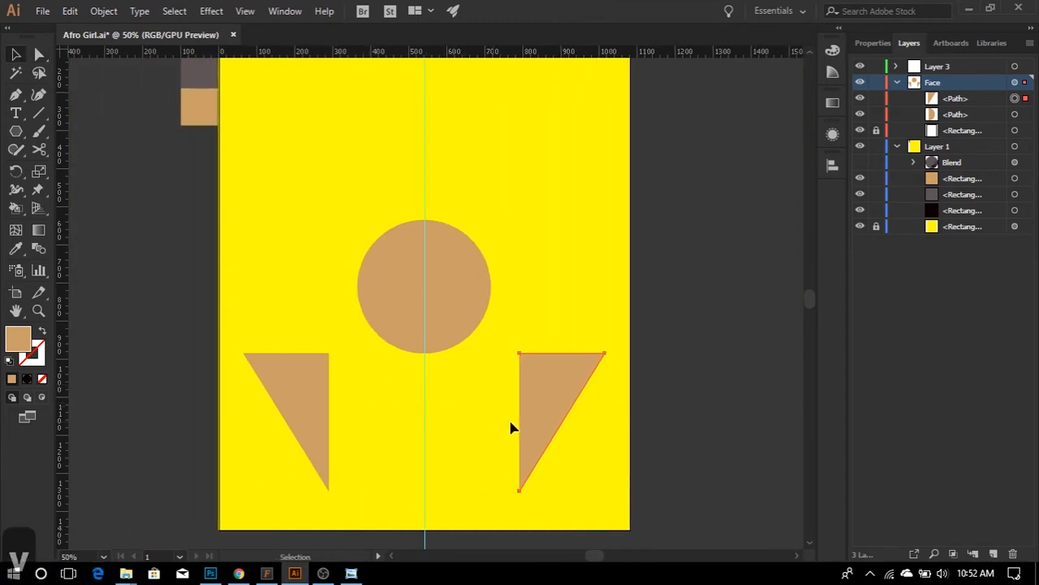
{"action": "left_click_drag", "start_coordinate": [553, 415], "coordinate": [461, 327]}
{"action": "scroll", "coordinate": [433, 344], "scroll_direction": "up", "scroll_amount": 3}
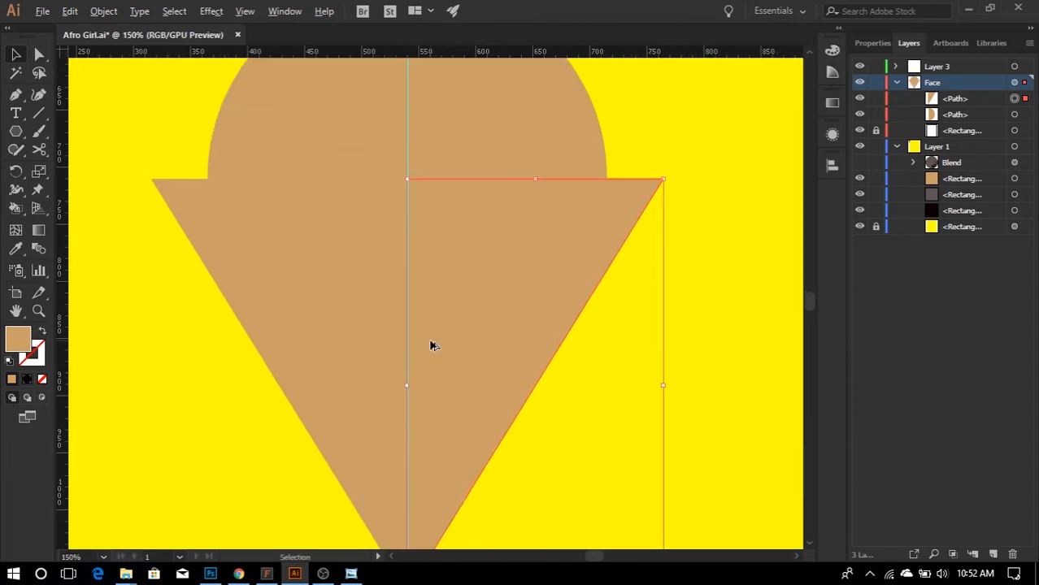
{"action": "left_click", "coordinate": [776, 363]}
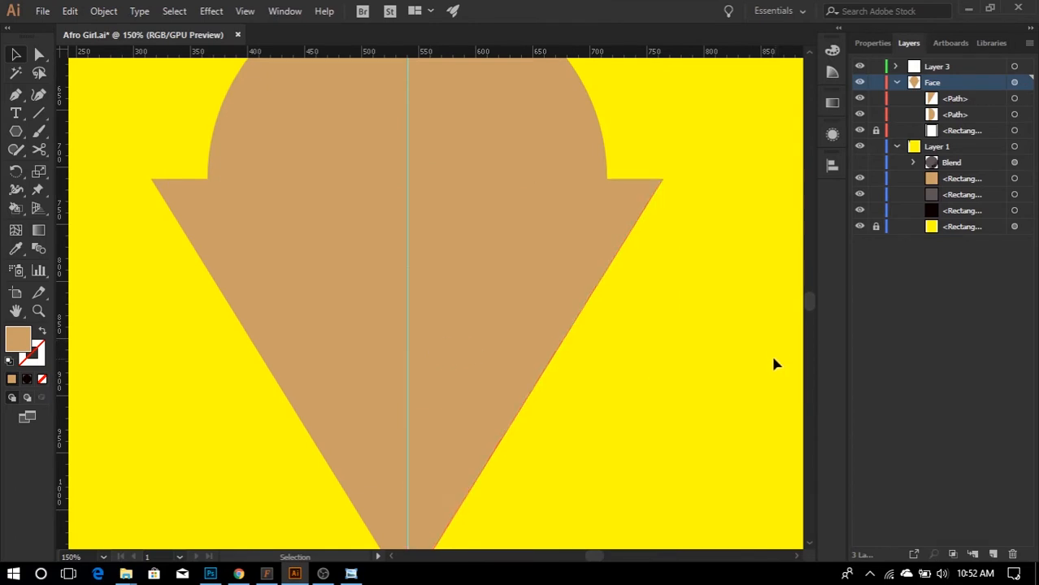
- Narrow the half triangle to the half circle's width and shorten it by raising its lower tip along the guide
{"action": "left_click", "coordinate": [567, 294]}
{"action": "scroll", "coordinate": [569, 294], "scroll_direction": "down", "scroll_amount": 1}
{"action": "left_click_drag", "start_coordinate": [634, 353], "coordinate": [597, 350]}
{"action": "scroll", "coordinate": [552, 367], "scroll_direction": "down", "scroll_amount": 3}
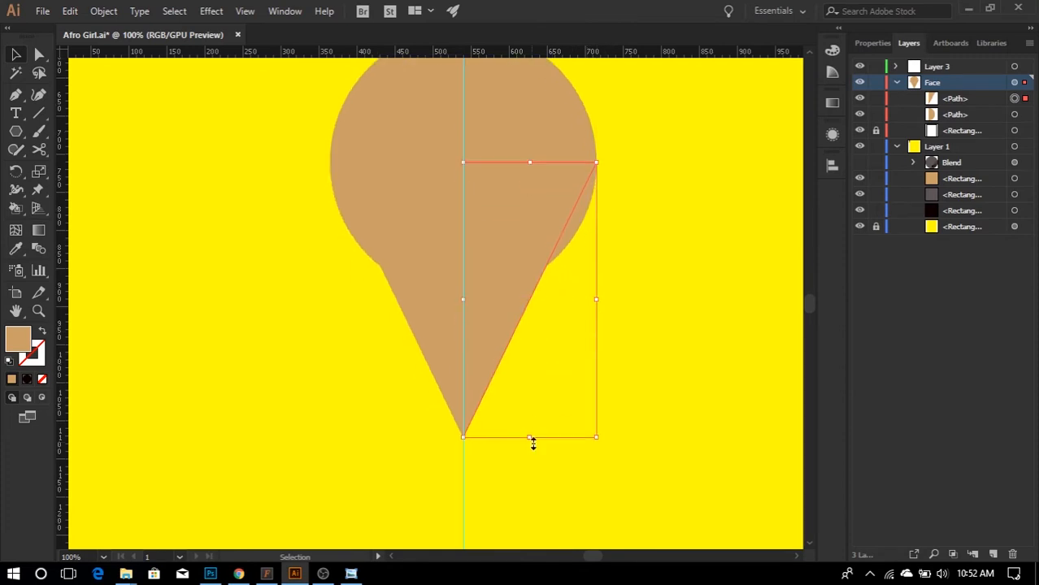
{"action": "left_click_drag", "start_coordinate": [532, 439], "coordinate": [536, 409]}
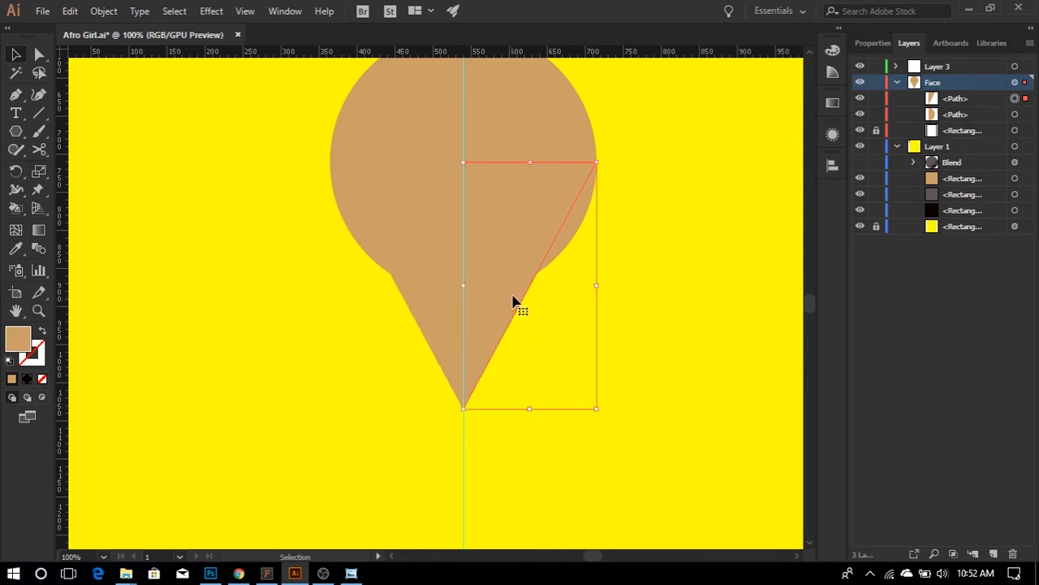
{"action": "scroll", "coordinate": [475, 294], "scroll_direction": "up", "scroll_amount": 1}
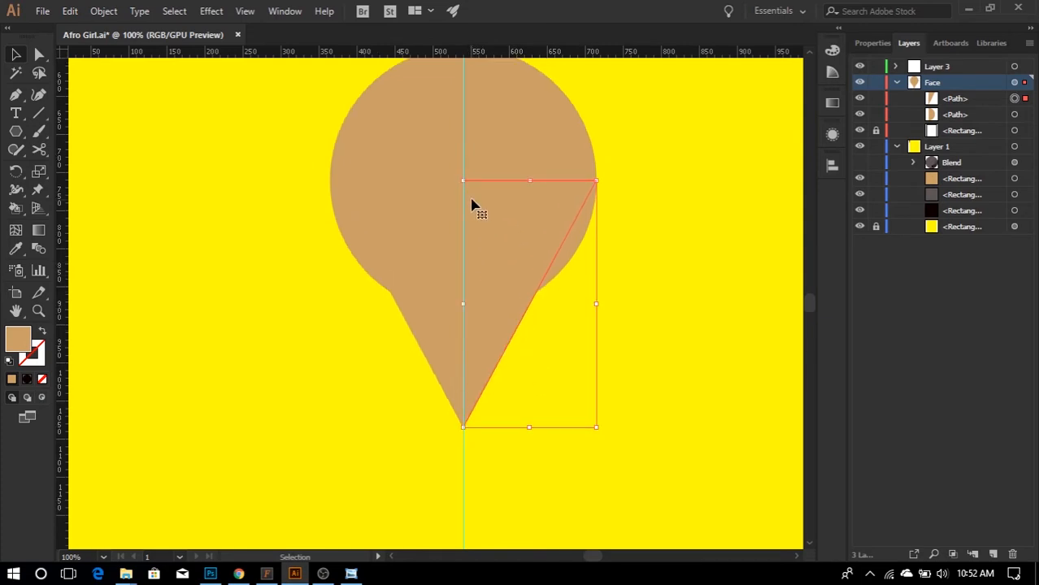
{"action": "scroll", "coordinate": [473, 204], "scroll_direction": "up", "scroll_amount": 1}
- Add an anchor point on the half triangle's slanted edge where it leaves the half circle
{"action": "left_click", "coordinate": [16, 93]}
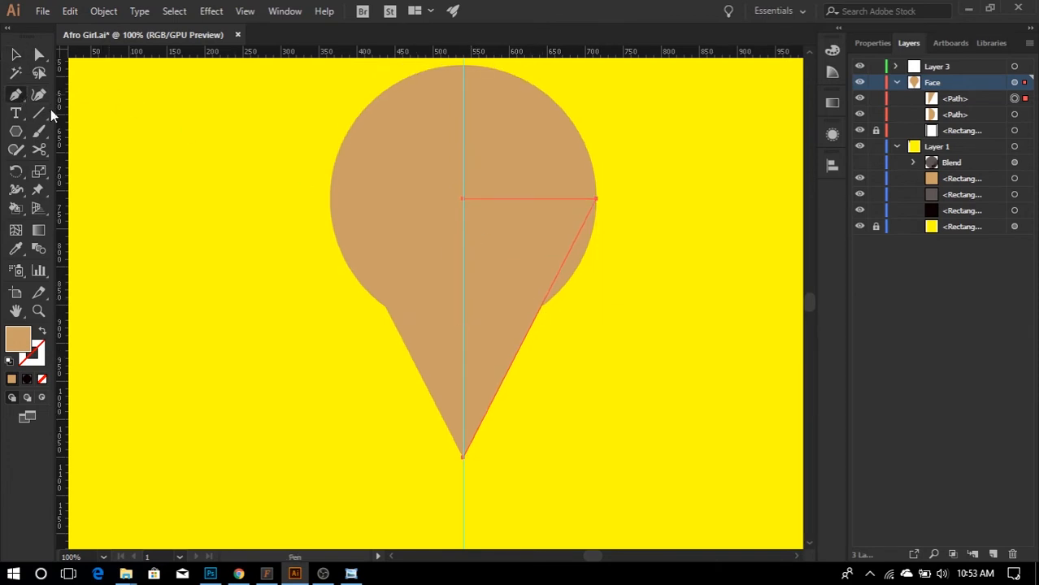
{"action": "scroll", "coordinate": [550, 305], "scroll_direction": "up", "scroll_amount": 1}
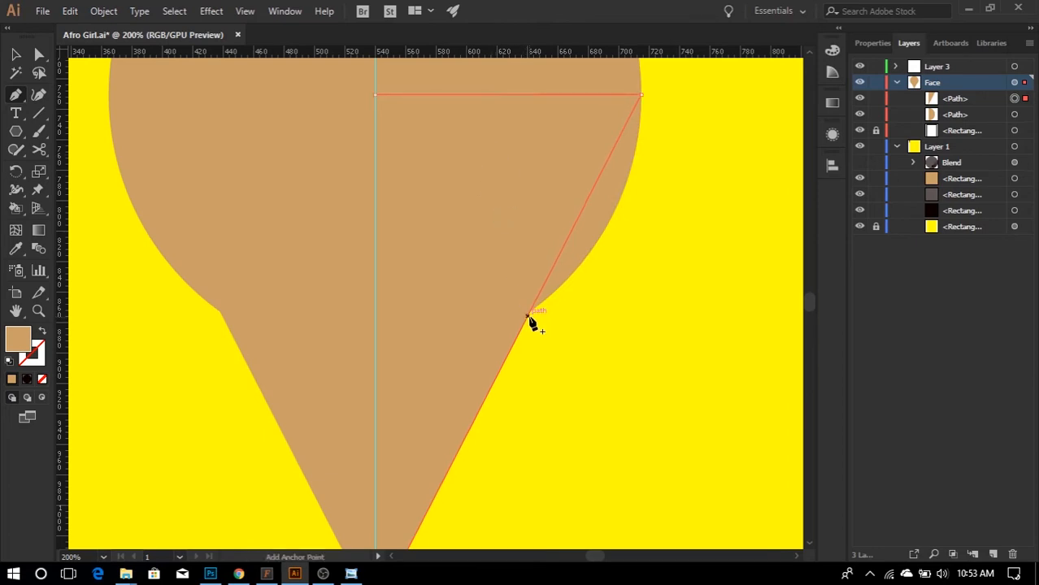
{"action": "left_click", "coordinate": [528, 317]}
{"action": "key", "text": "v"}
{"action": "scroll", "coordinate": [569, 344], "scroll_direction": "down", "scroll_amount": 3}
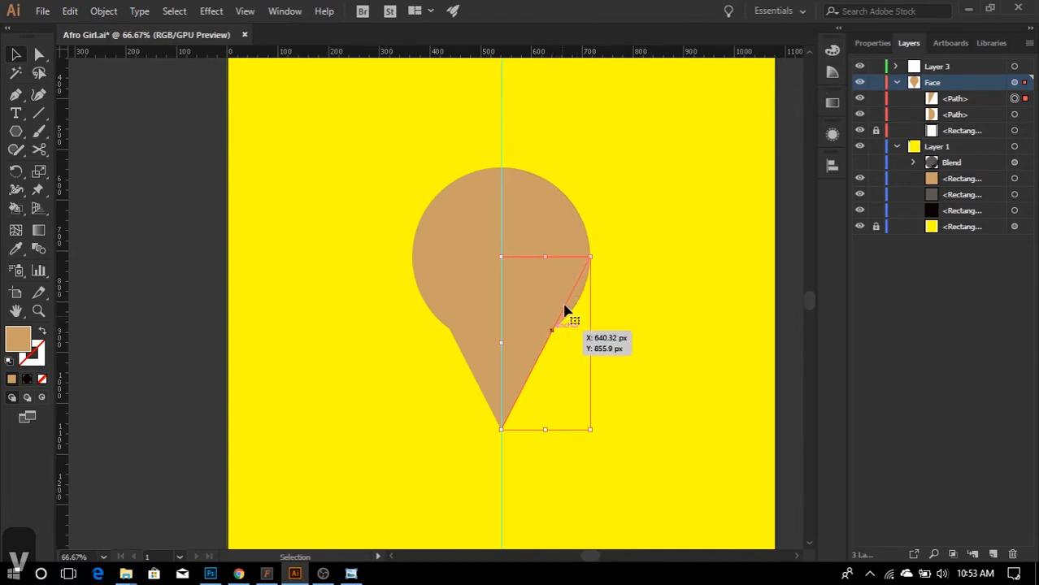
- Convert the half triangle's lower tip to a smooth point and turn its handles horizontal to round the chin
{"action": "left_click", "coordinate": [602, 267]}
{"action": "key", "text": "a"}
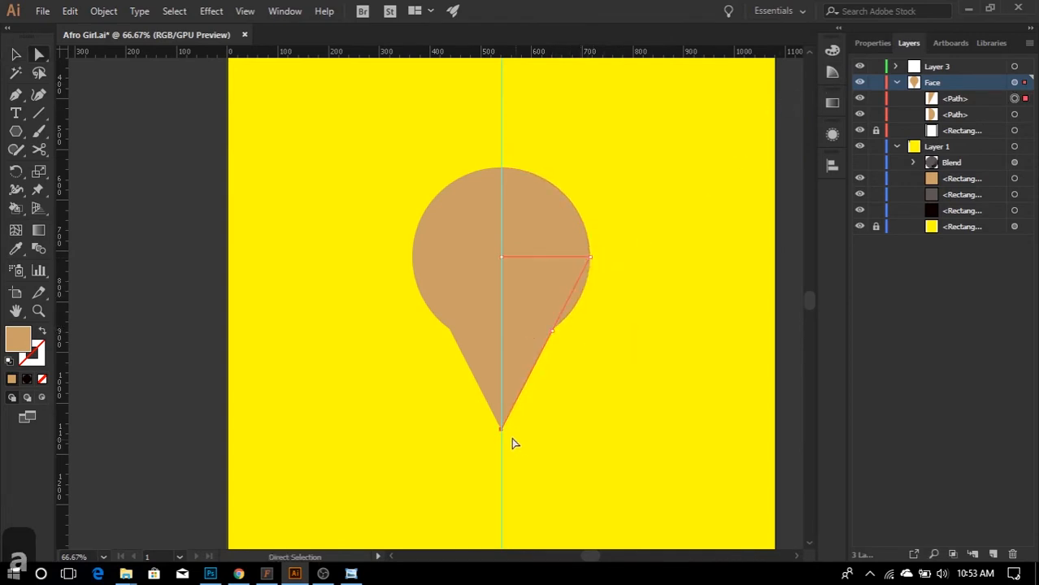
{"action": "left_click", "coordinate": [874, 43]}
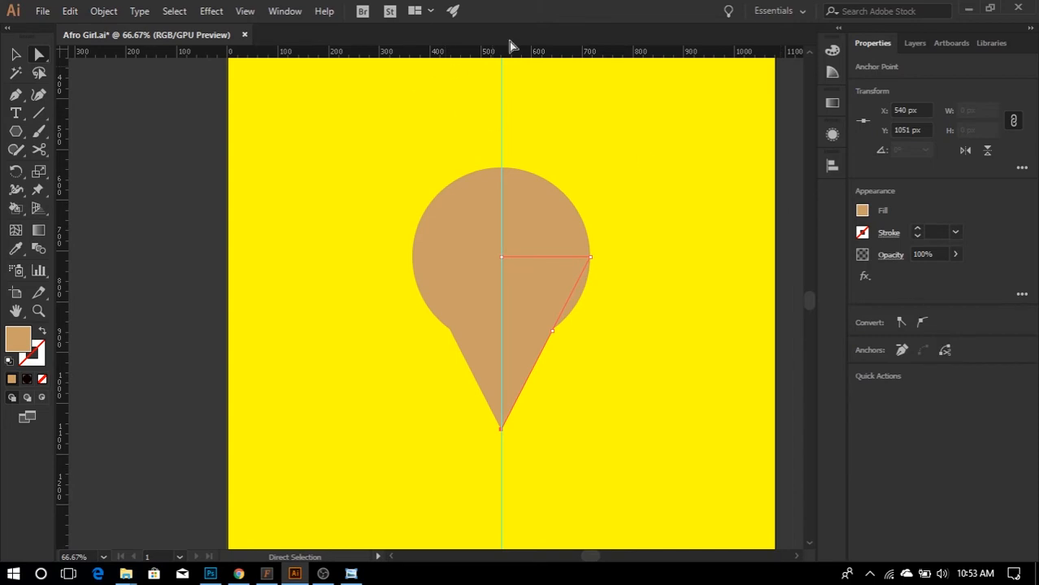
{"action": "left_click", "coordinate": [927, 318]}
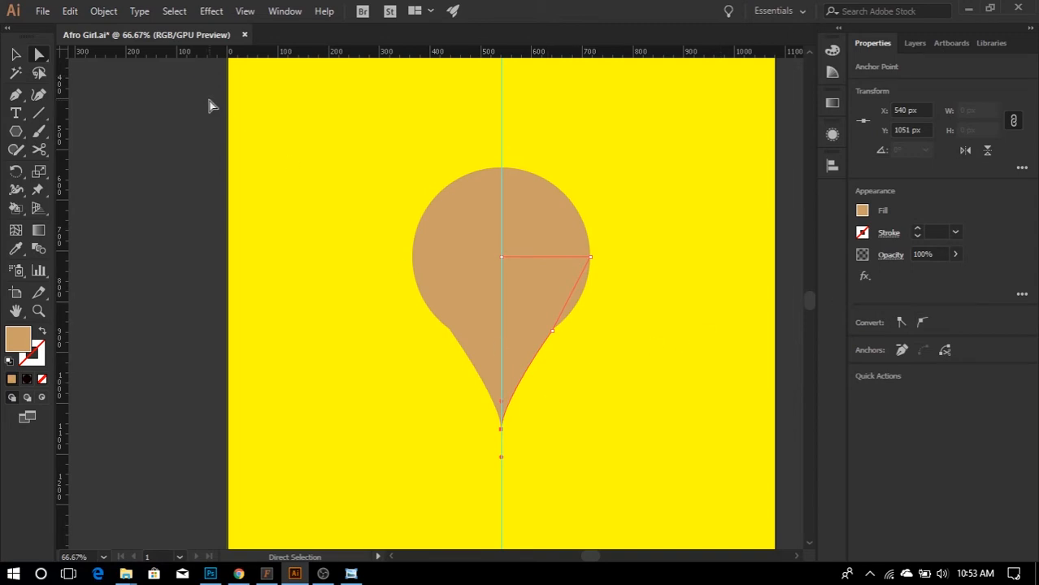
{"action": "scroll", "coordinate": [525, 426], "scroll_direction": "down", "scroll_amount": 1}
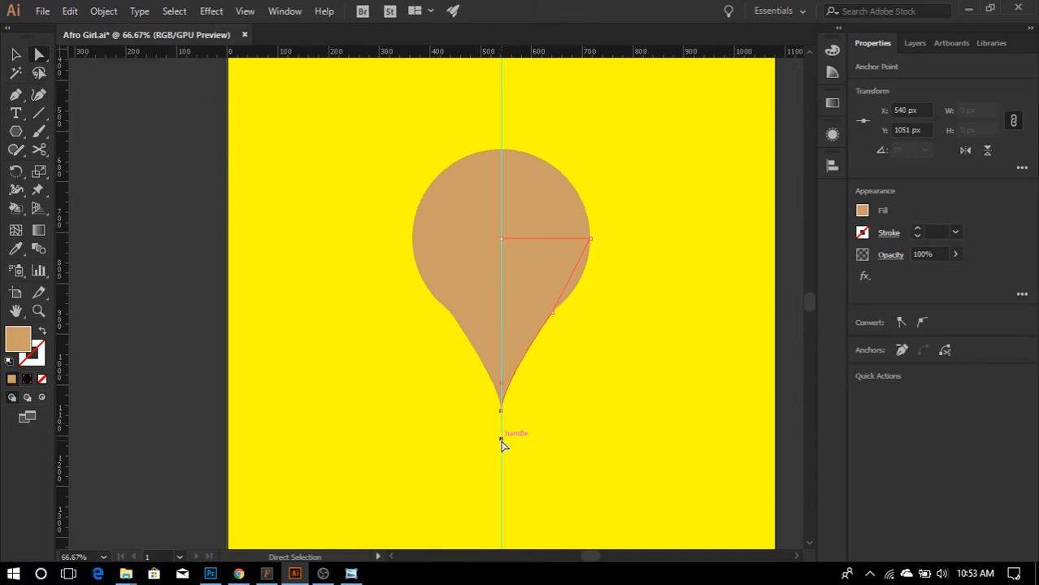
{"action": "left_click_drag", "start_coordinate": [500, 440], "coordinate": [473, 413]}
- Convert the added point on the slanted edge to smooth and move it outward to form the jaw
{"action": "left_click", "coordinate": [555, 313]}
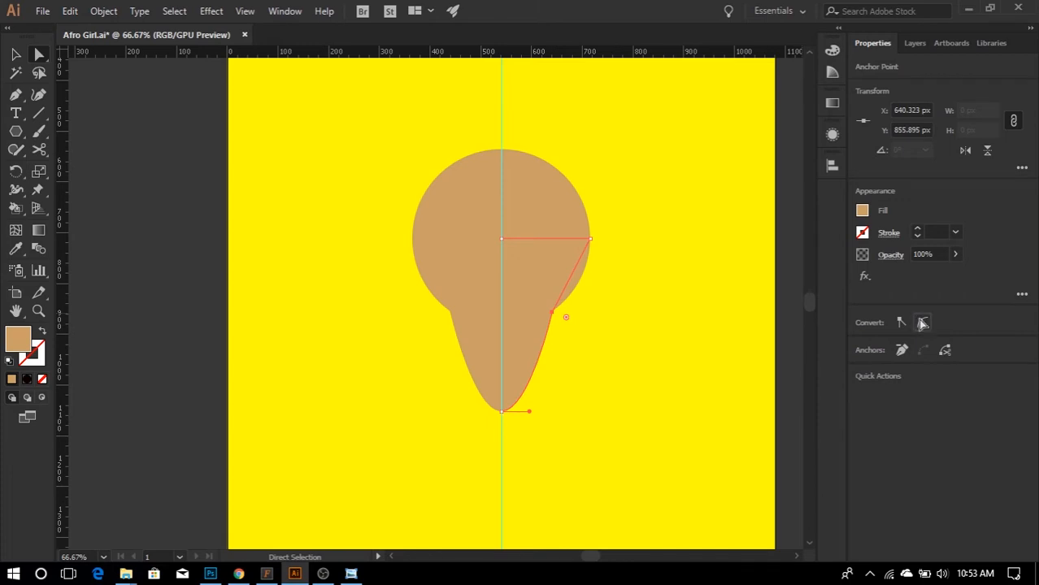
{"action": "left_click", "coordinate": [920, 323]}
{"action": "left_click", "coordinate": [556, 314]}
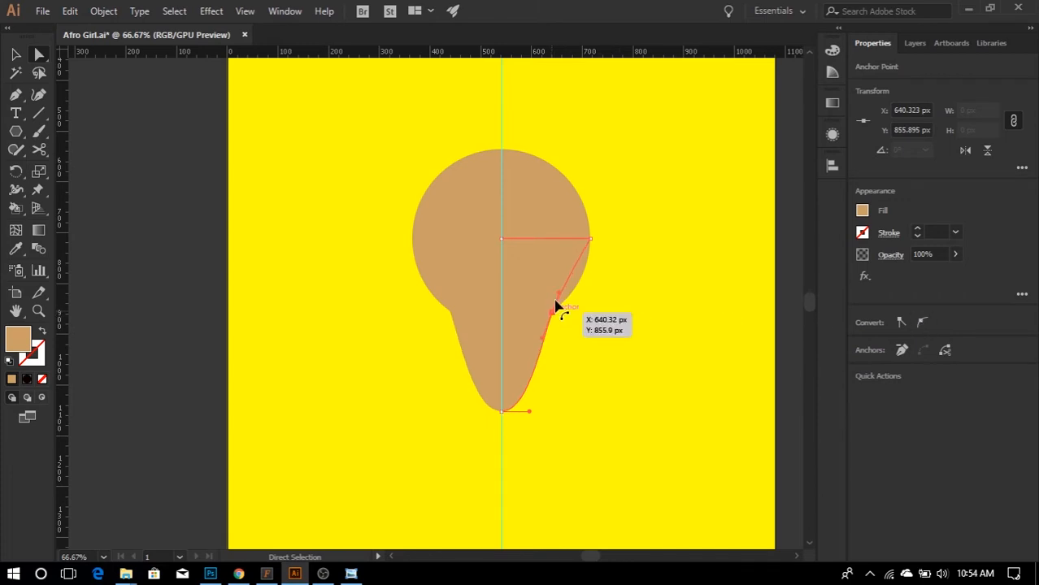
{"action": "left_click_drag", "start_coordinate": [557, 295], "coordinate": [580, 321]}
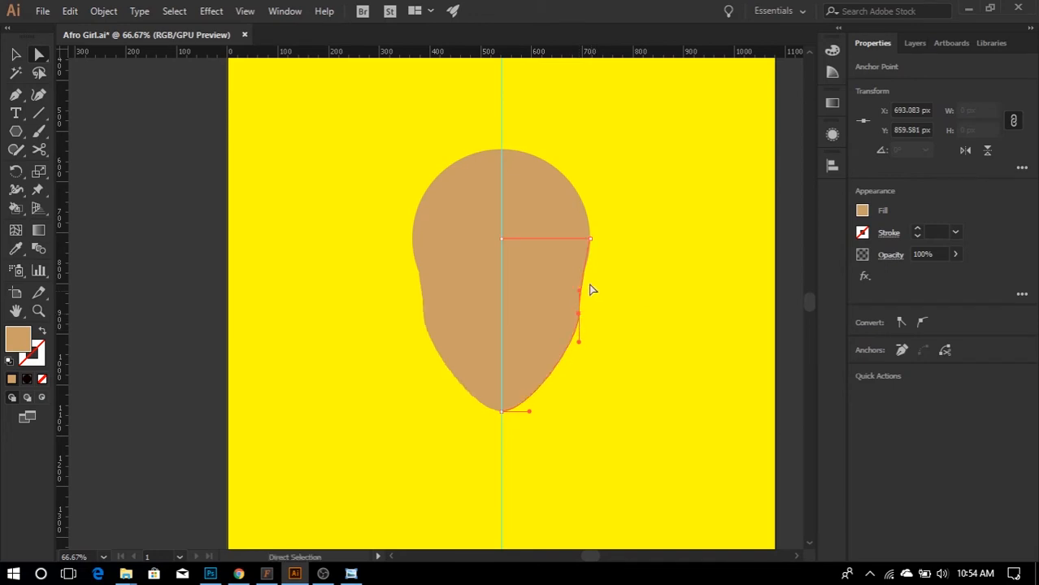
- Convert the half triangle's upper outer corner to smooth and level only its inner handle along the horizontal edge
{"action": "left_click", "coordinate": [592, 242]}
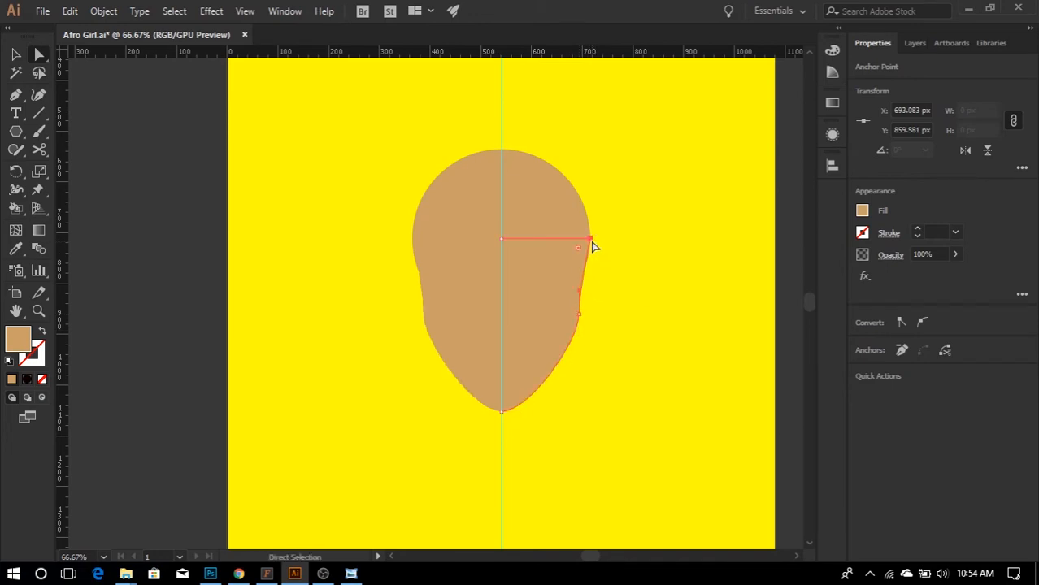
{"action": "left_click", "coordinate": [927, 323]}
{"action": "left_click_drag", "start_coordinate": [589, 232], "coordinate": [589, 234]}
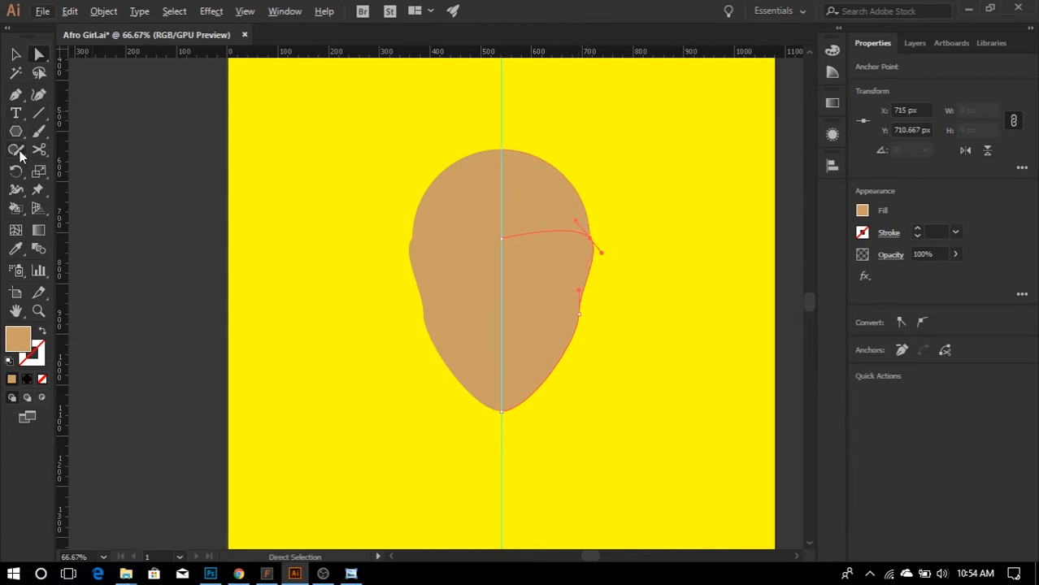
{"action": "left_click", "coordinate": [15, 95]}
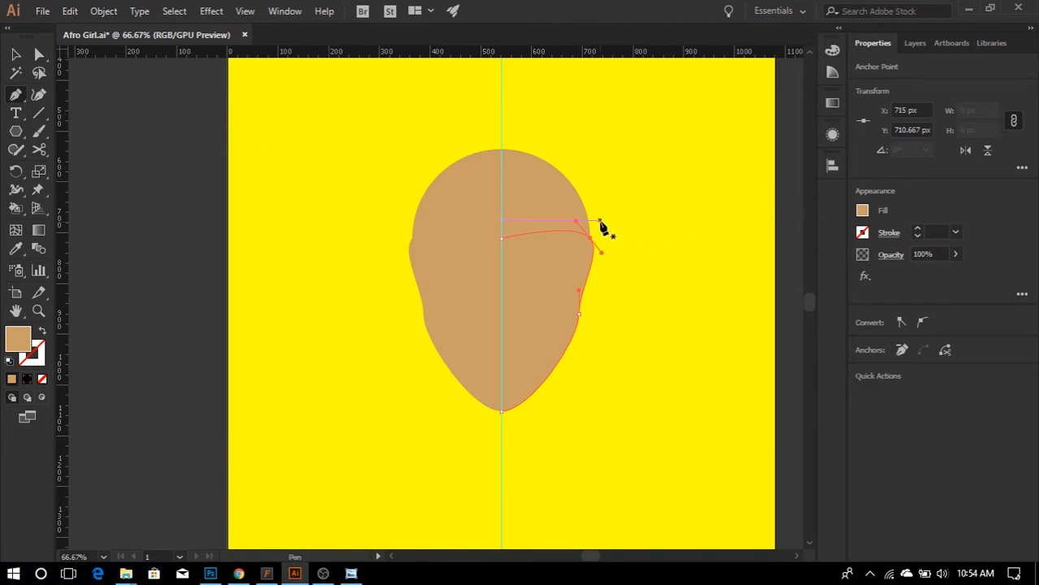
{"action": "key", "text": "alt"}
{"action": "left_click_drag", "start_coordinate": [576, 226], "coordinate": [571, 242]}
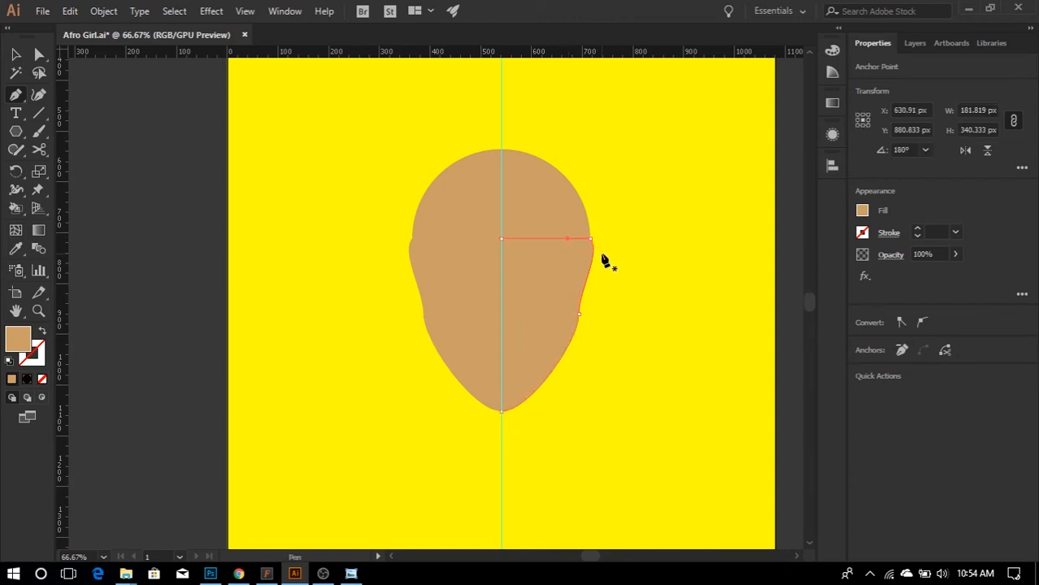
- Point the upper outer corner's other handle straight down so the cheek continues the circle smoothly, and deselect the path
{"action": "key", "text": "ctrl"}
{"action": "left_click", "coordinate": [592, 241]}
{"action": "left_click", "coordinate": [595, 245], "text": "ctrl"}
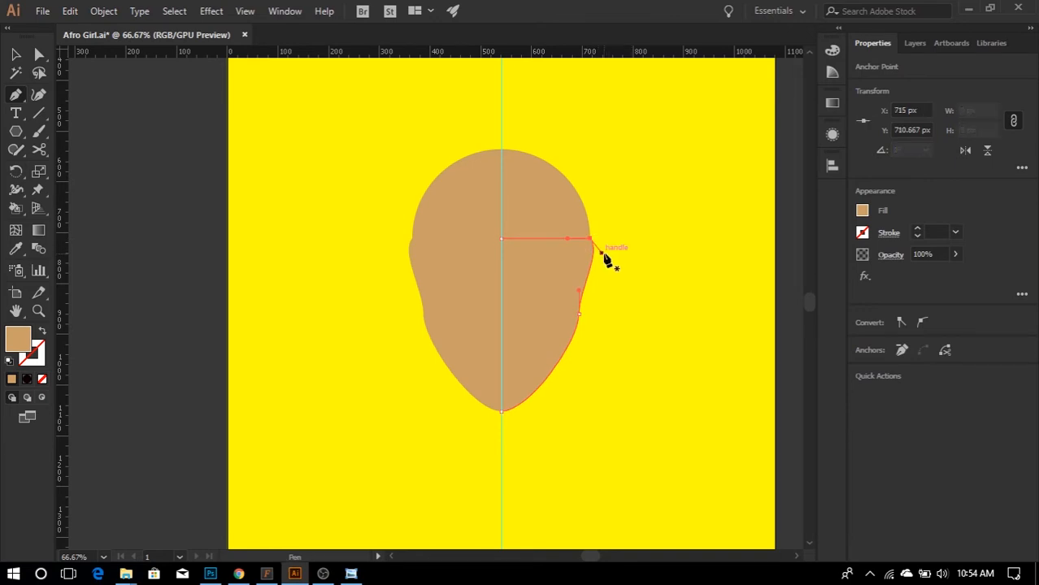
{"action": "key", "text": "alt"}
{"action": "left_click_drag", "start_coordinate": [603, 255], "coordinate": [596, 258]}
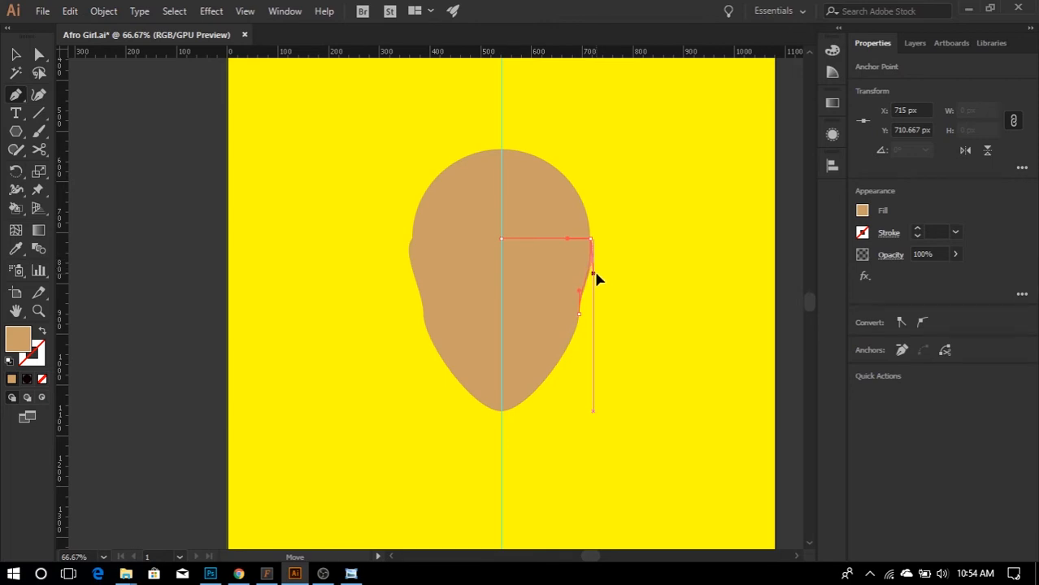
{"action": "mouse_move", "coordinate": [597, 273]}
{"action": "left_mouse_down"}
{"action": "mouse_move", "coordinate": [597, 261]}
{"action": "mouse_move", "coordinate": [596, 274]}
{"action": "left_mouse_up"}
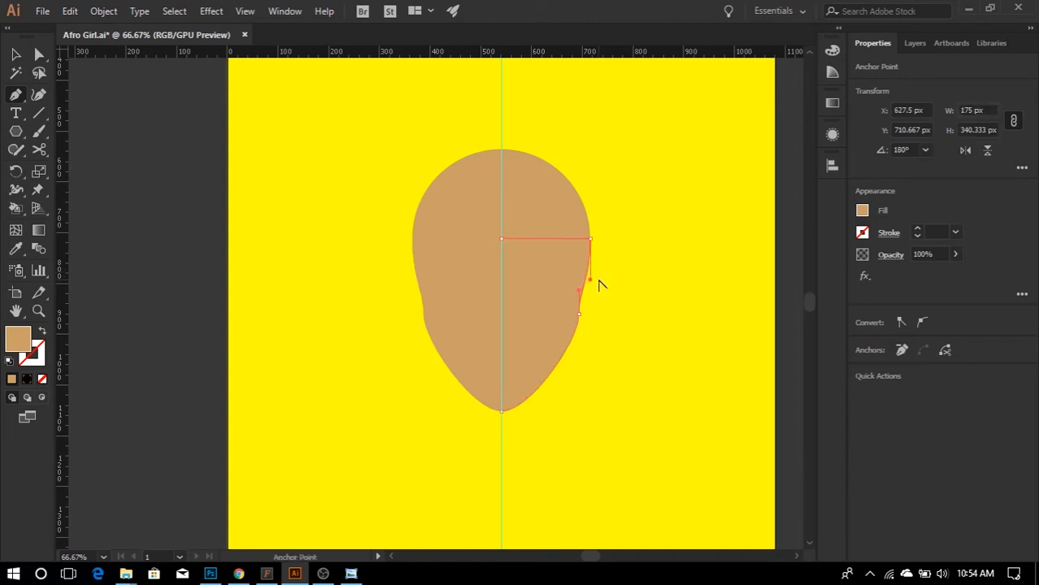
{"action": "scroll", "coordinate": [594, 244], "scroll_direction": "up", "scroll_amount": 2}
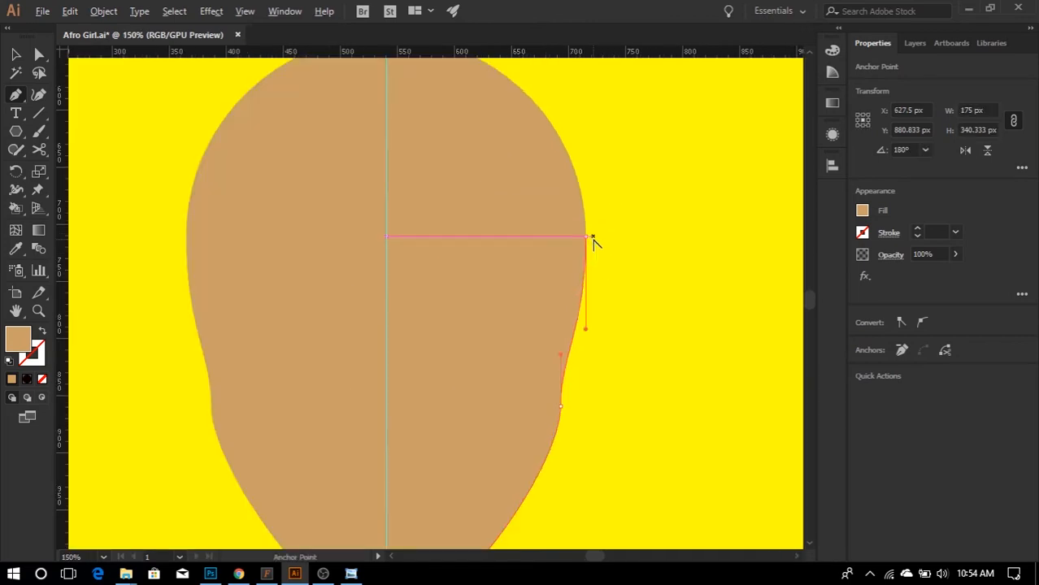
{"action": "scroll", "coordinate": [590, 329], "scroll_direction": "down", "scroll_amount": 2}
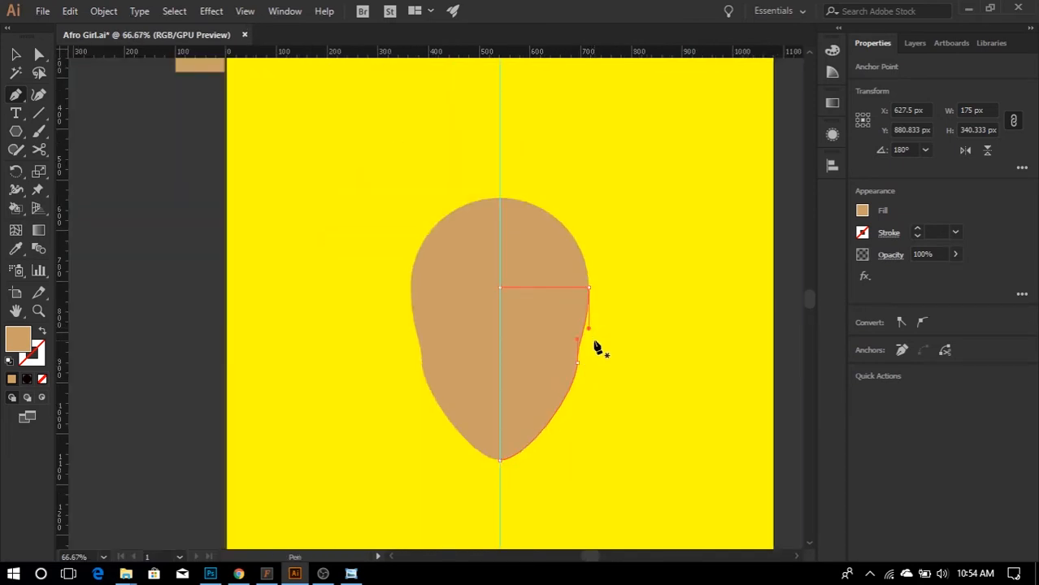
{"action": "key", "text": "v"}
{"action": "left_click", "coordinate": [606, 357]}
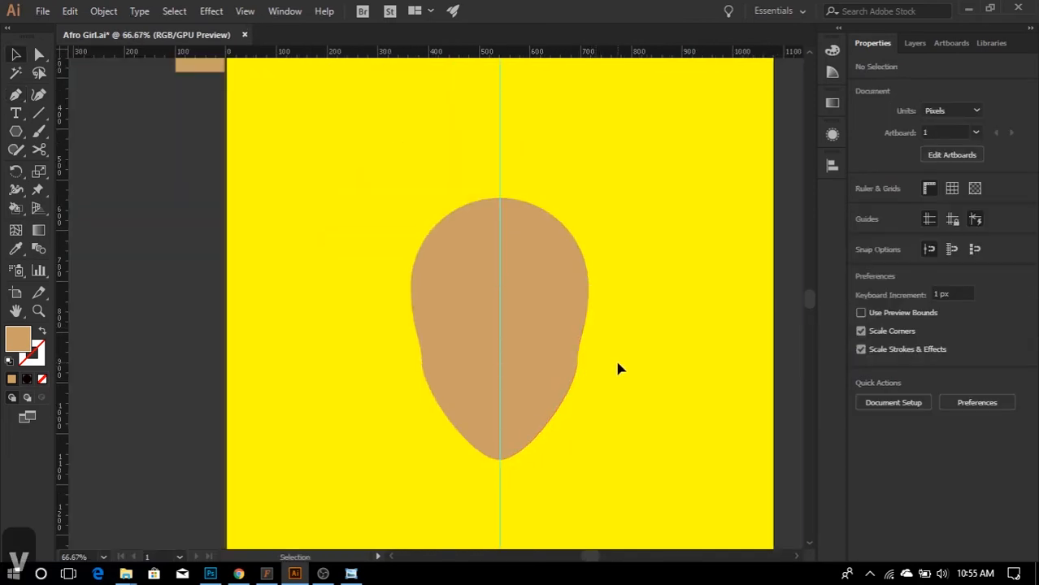
- Raise the chin point along the guide to about Y 1023 px and lengthen its outer handle slightly
{"action": "left_click", "coordinate": [502, 459]}
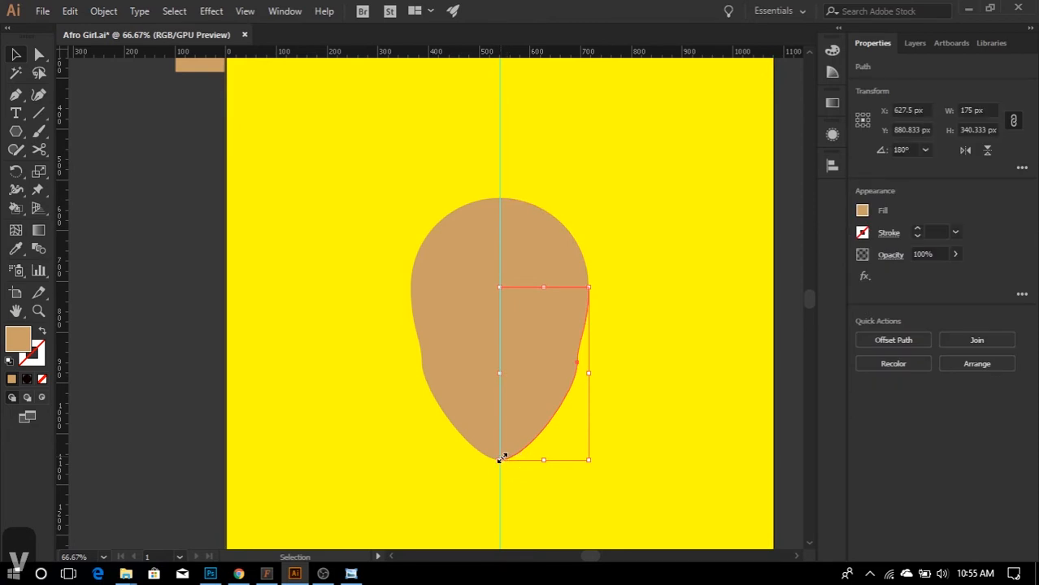
{"action": "key", "text": "a"}
{"action": "left_click", "coordinate": [501, 461]}
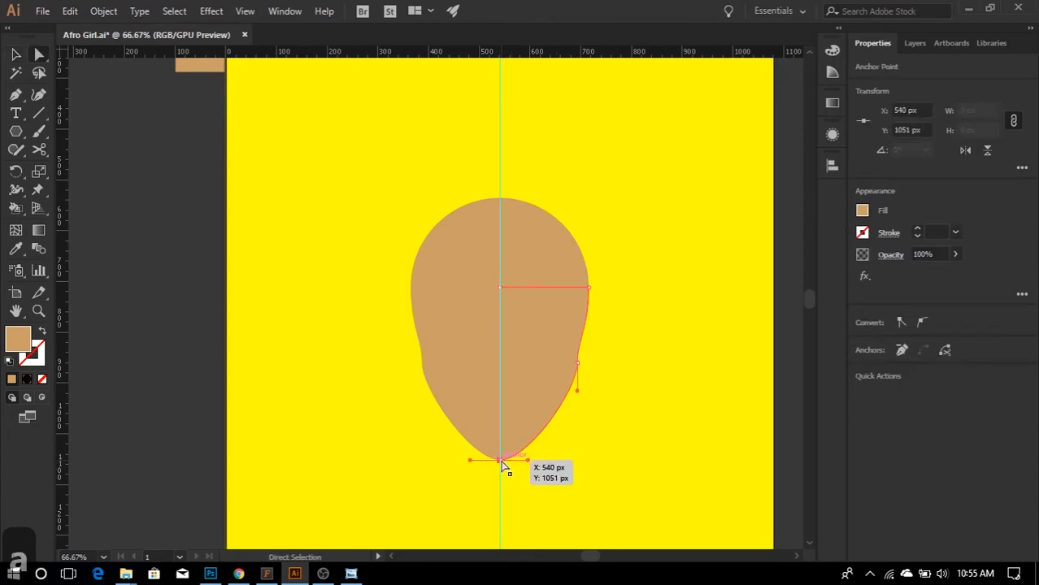
{"action": "left_click_drag", "start_coordinate": [502, 465], "coordinate": [539, 448]}
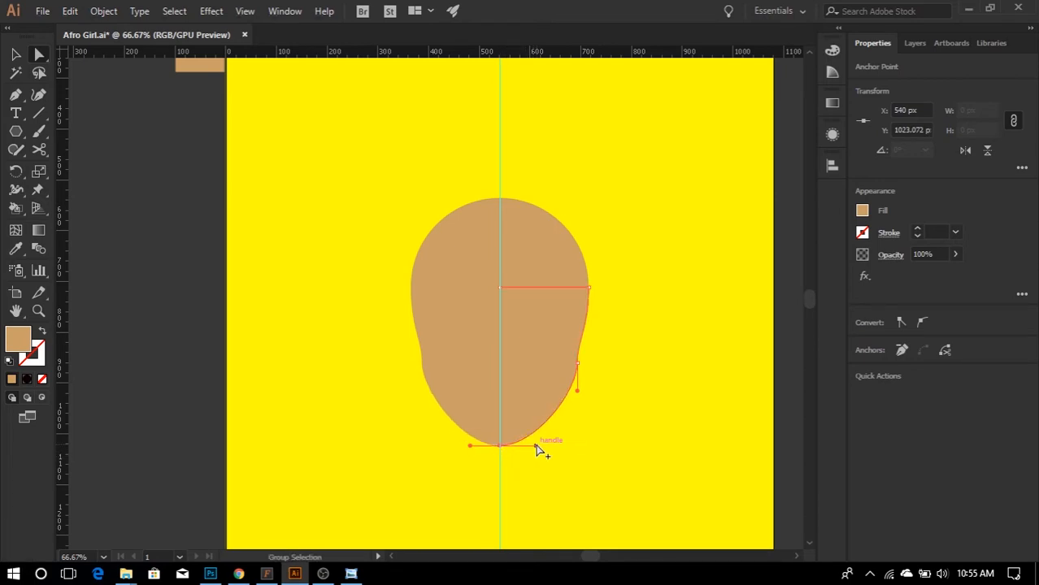
{"action": "left_click", "coordinate": [600, 432]}
- Shift the jaw point slightly outward and upward to fill out the side of the face
{"action": "left_click", "coordinate": [567, 370]}
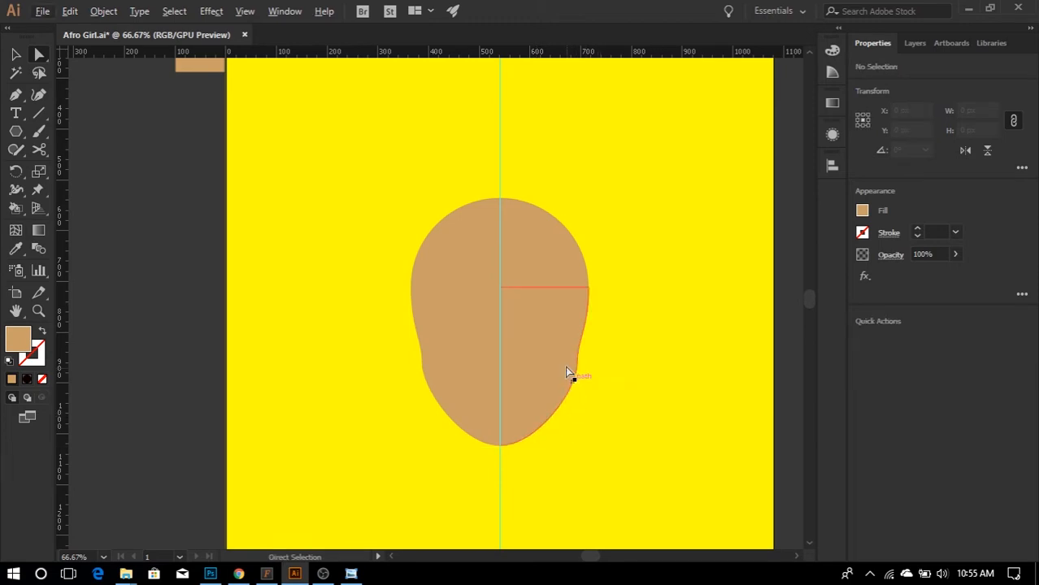
{"action": "scroll", "coordinate": [570, 358], "scroll_direction": "up", "scroll_amount": 2}
{"action": "left_click_drag", "start_coordinate": [580, 388], "coordinate": [580, 357]}
{"action": "left_click", "coordinate": [597, 372]}
{"action": "scroll", "coordinate": [579, 366], "scroll_direction": "down", "scroll_amount": 1}
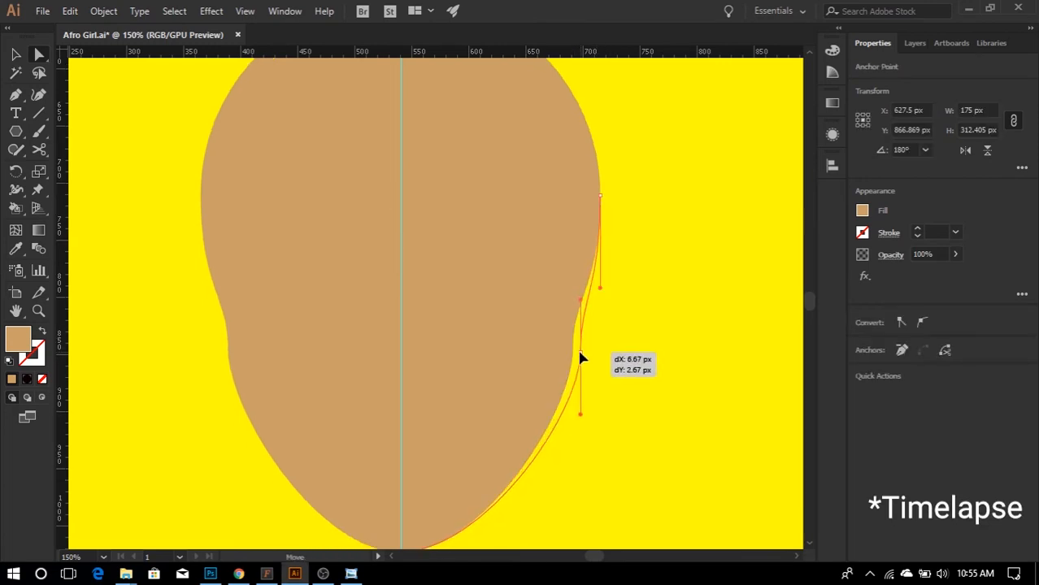
- Raise the chin point to Y 1012 px and lengthen its outer handle to broaden the chin, leaving the path deselected
{"action": "scroll", "coordinate": [580, 357], "scroll_direction": "down", "scroll_amount": 1}
{"action": "left_click", "coordinate": [458, 491]}
{"action": "left_click_drag", "start_coordinate": [451, 491], "coordinate": [516, 481]}
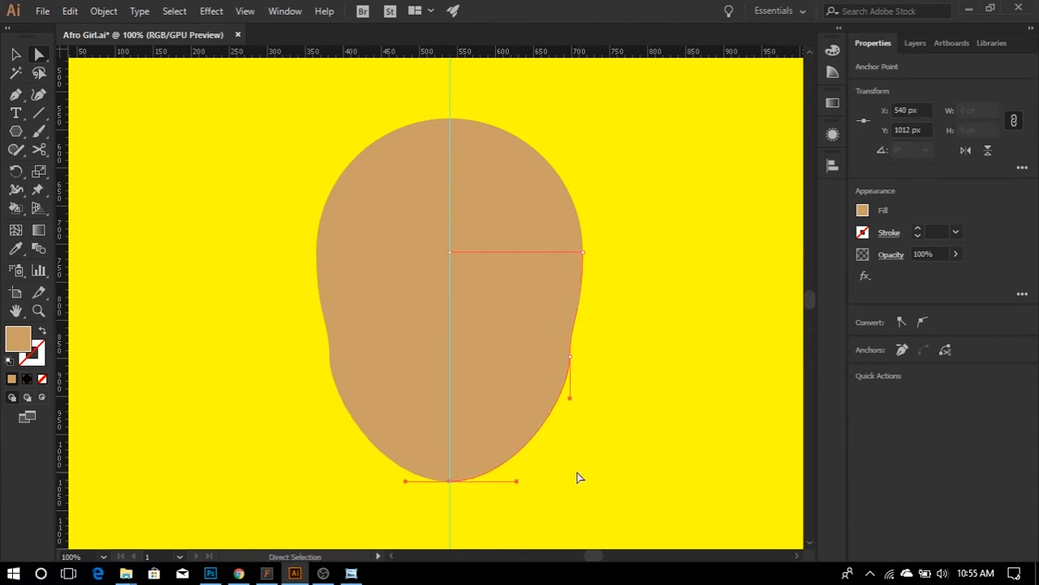
{"action": "left_click", "coordinate": [597, 478]}
- Show the hidden hair Blend in Layer 1 behind the face
{"action": "scroll", "coordinate": [492, 423], "scroll_direction": "down", "scroll_amount": 1}
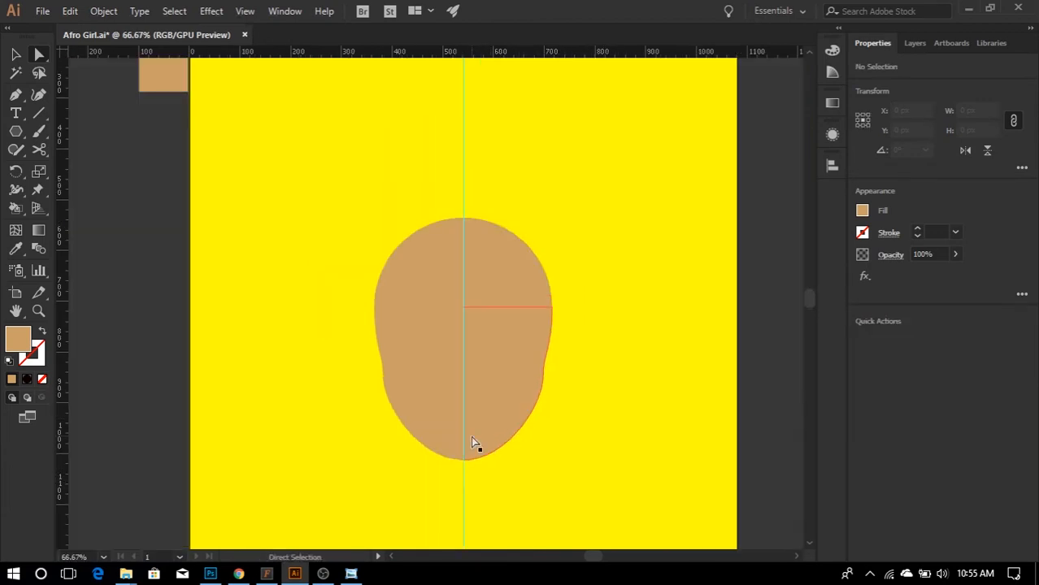
{"action": "scroll", "coordinate": [455, 448], "scroll_direction": "down", "scroll_amount": 1}
{"action": "scroll", "coordinate": [467, 480], "scroll_direction": "down", "scroll_amount": 1}
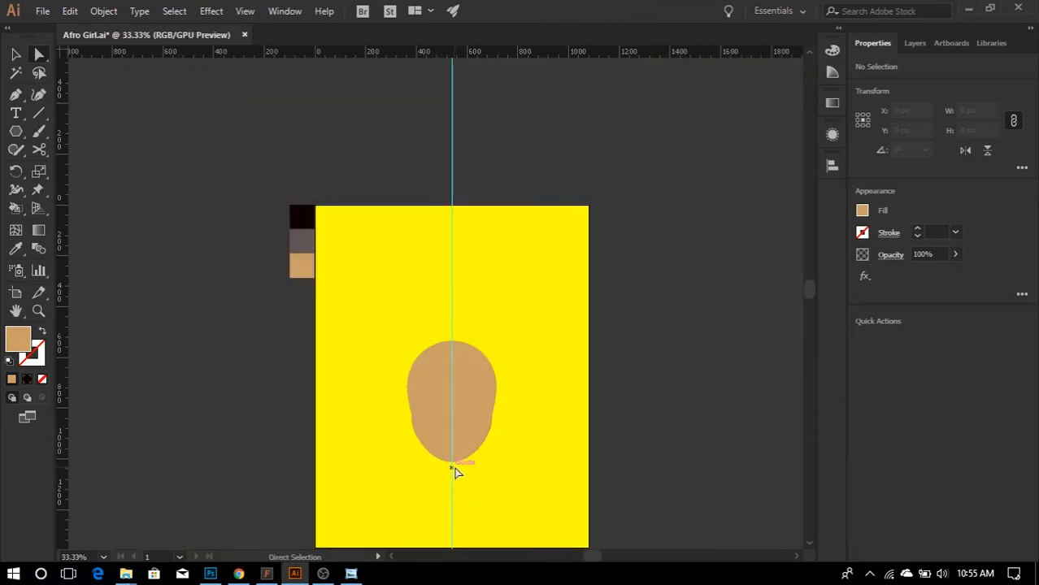
{"action": "scroll", "coordinate": [455, 473], "scroll_direction": "down", "scroll_amount": 1}
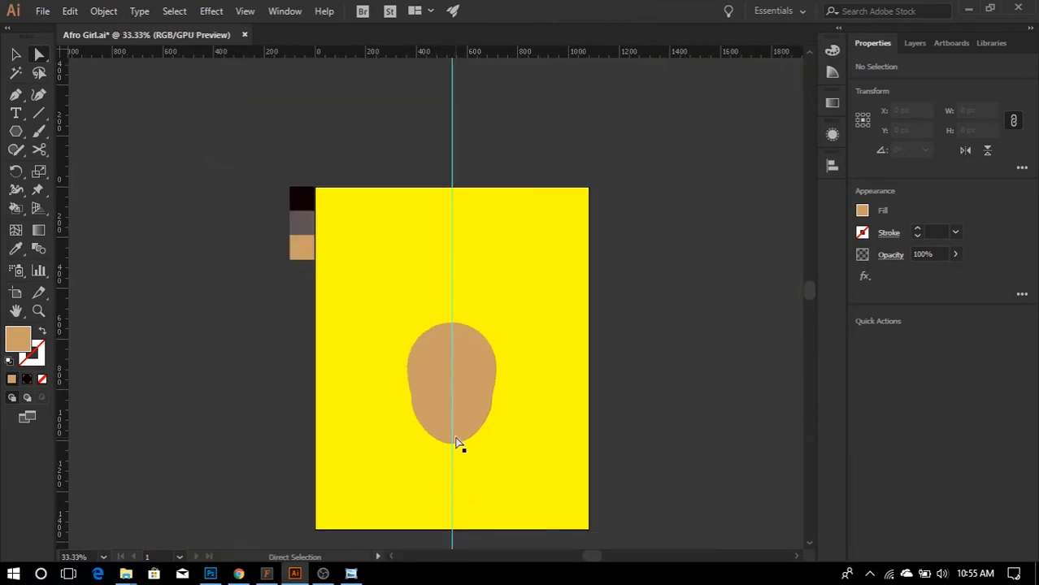
{"action": "left_click", "coordinate": [915, 45]}
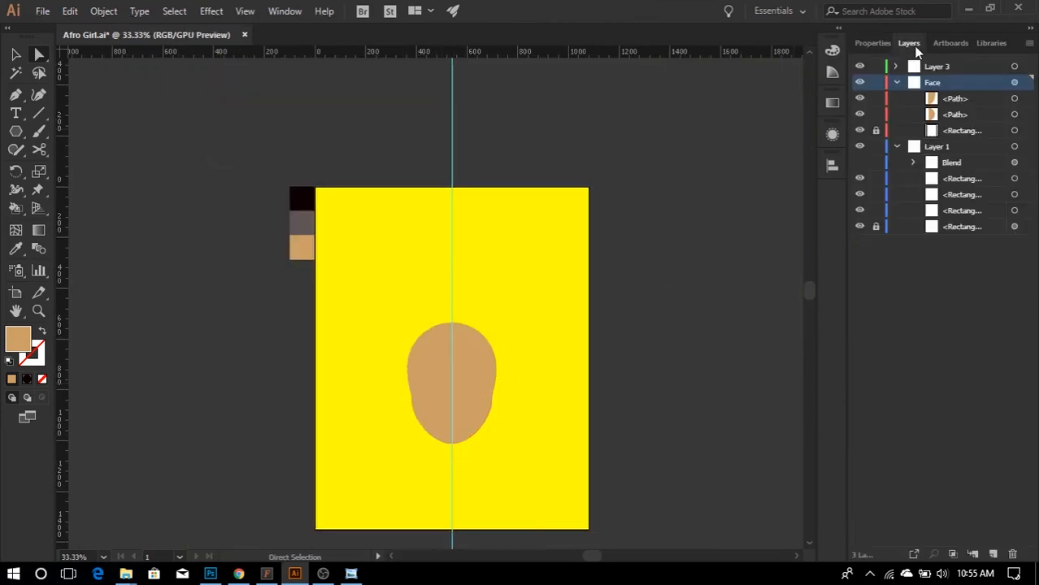
{"action": "left_click", "coordinate": [860, 163]}
{"action": "scroll", "coordinate": [467, 285], "scroll_direction": "up", "scroll_amount": 1}
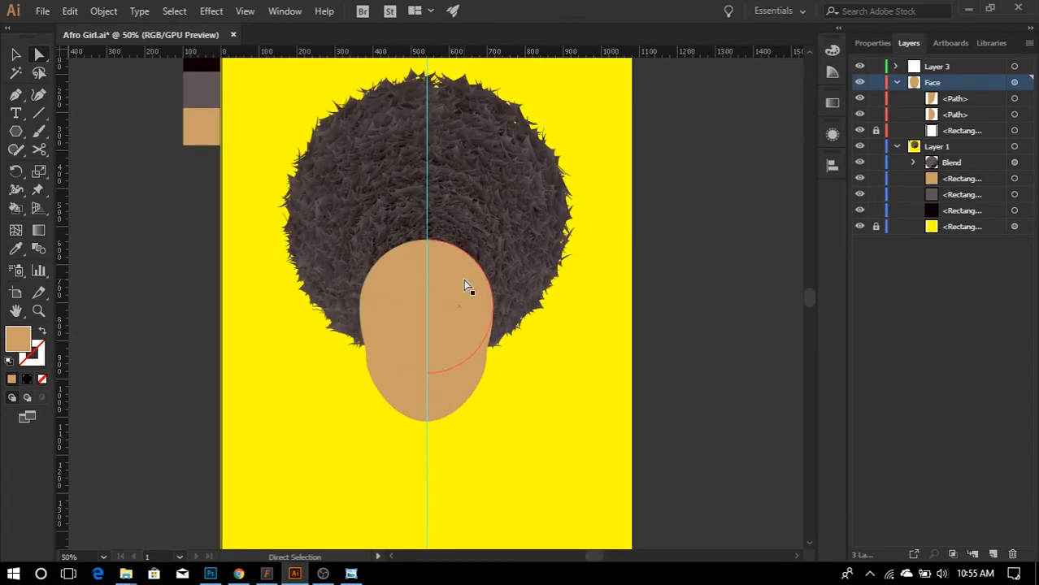
- Select both face paths, scale them down proportionally and position them against the guide at the lower centre of the hair
{"action": "left_click", "coordinate": [457, 363]}
{"action": "key", "text": "v"}
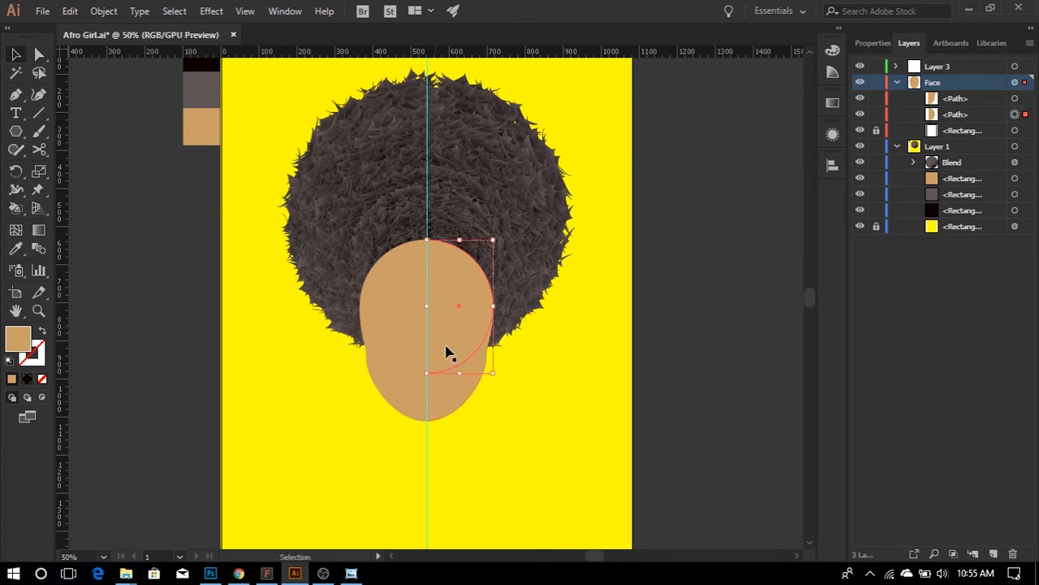
{"action": "left_click", "coordinate": [448, 351], "text": "shift"}
{"action": "left_click_drag", "start_coordinate": [469, 279], "coordinate": [466, 256]}
{"action": "left_click_drag", "start_coordinate": [493, 217], "coordinate": [478, 225]}
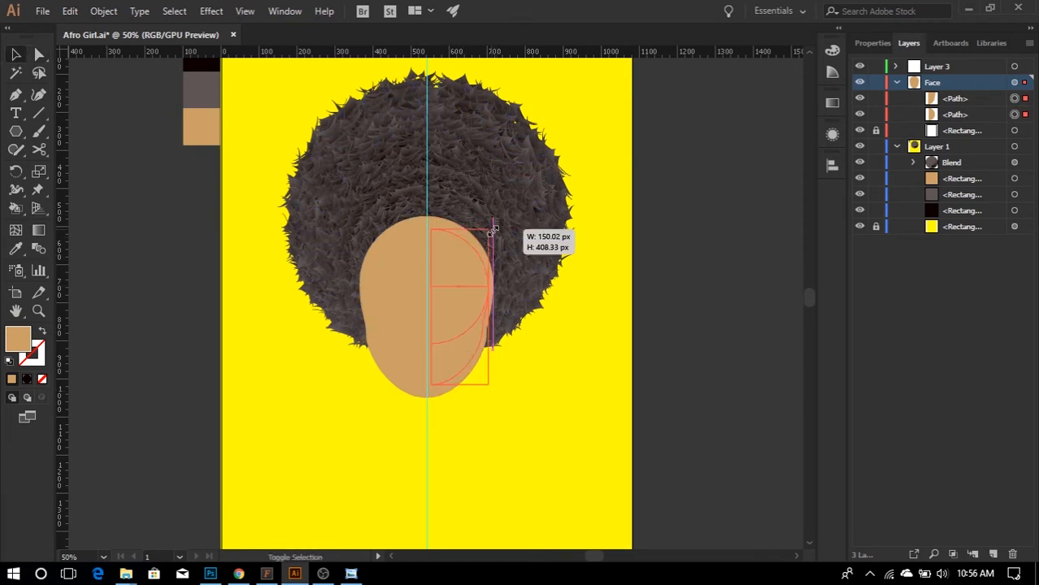
{"action": "left_click_drag", "start_coordinate": [458, 296], "coordinate": [448, 342]}
{"action": "left_click", "coordinate": [511, 395]}
{"action": "key", "text": "ctrl+minus"}
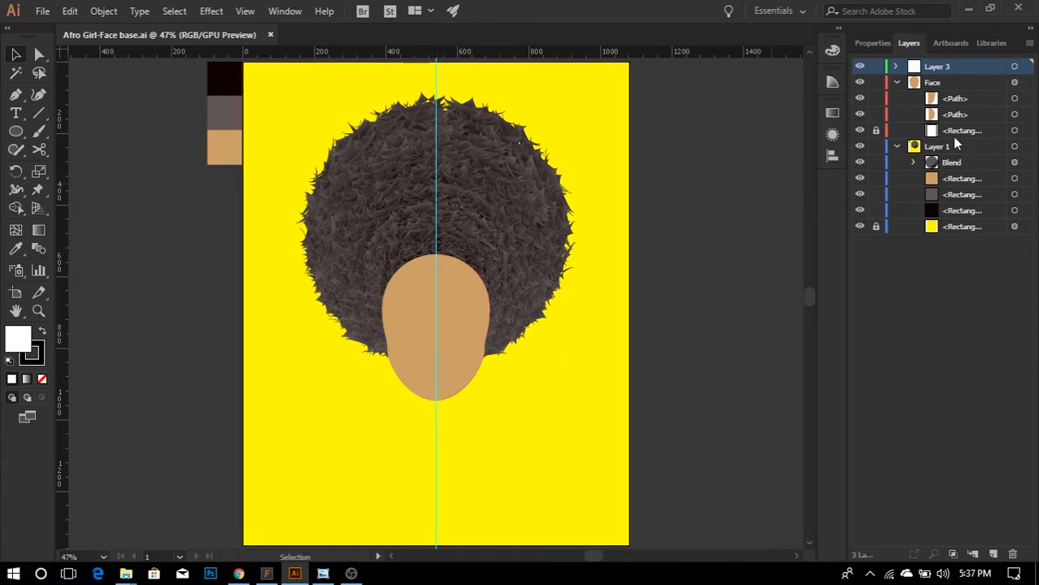
- Draw a circle on the Face layer beside the guide as the mirrored eye base
{"action": "left_click", "coordinate": [955, 84]}
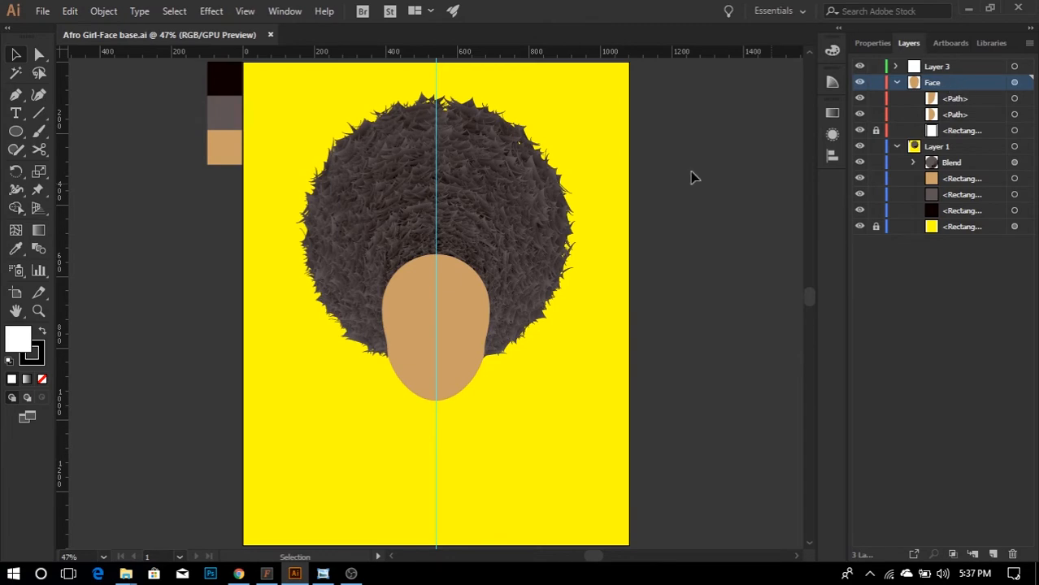
{"action": "left_click", "coordinate": [16, 131]}
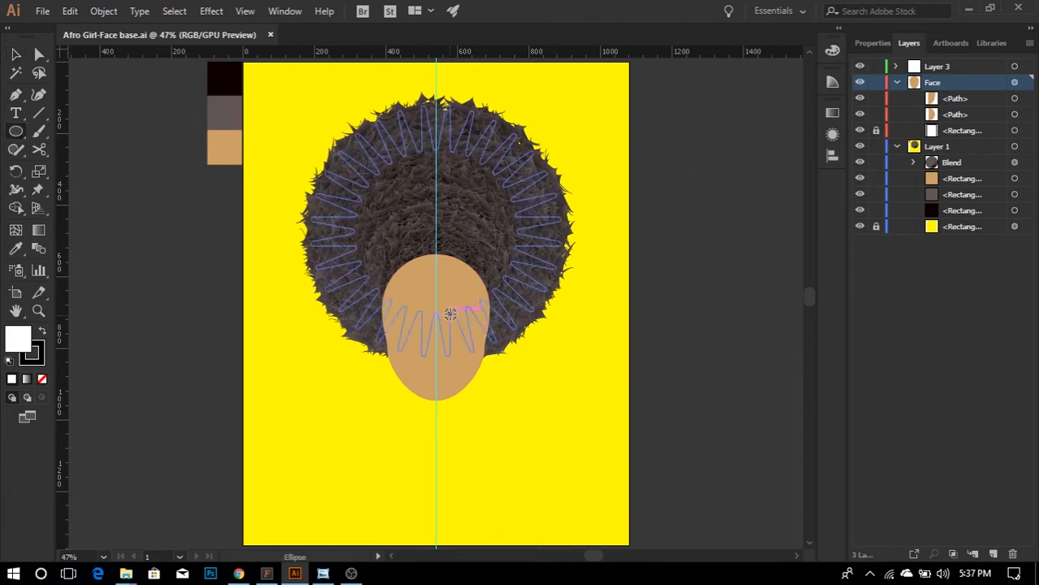
{"action": "scroll", "coordinate": [451, 314], "scroll_direction": "up", "scroll_amount": 1}
{"action": "left_click_drag", "start_coordinate": [451, 314], "coordinate": [478, 361]}
{"action": "key", "text": "v"}
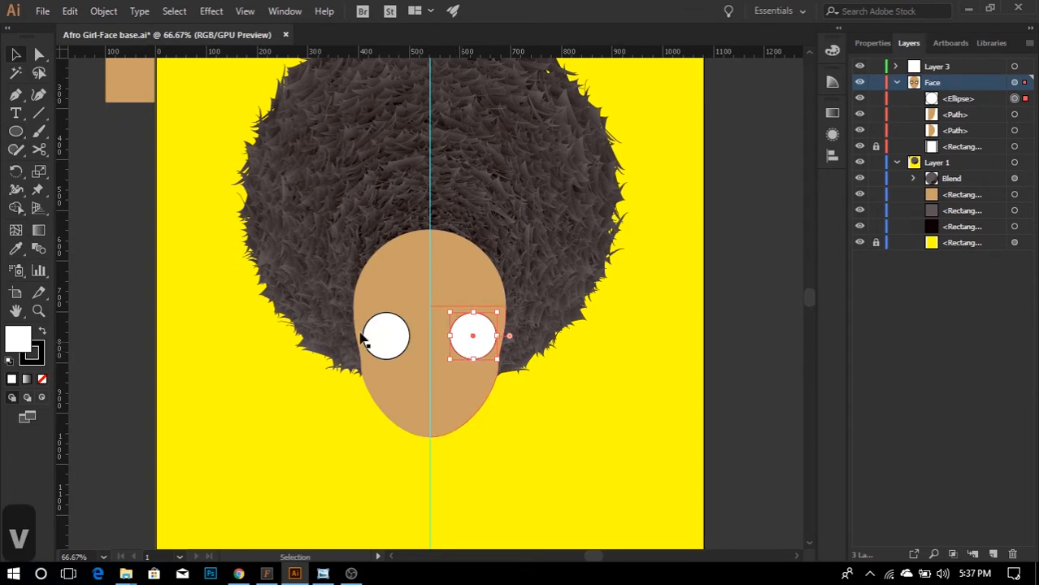
- Remove the eye circle's stroke while keeping its white fill, and open the fill colour for editing
{"action": "left_click", "coordinate": [43, 364]}
{"action": "left_click", "coordinate": [42, 332]}
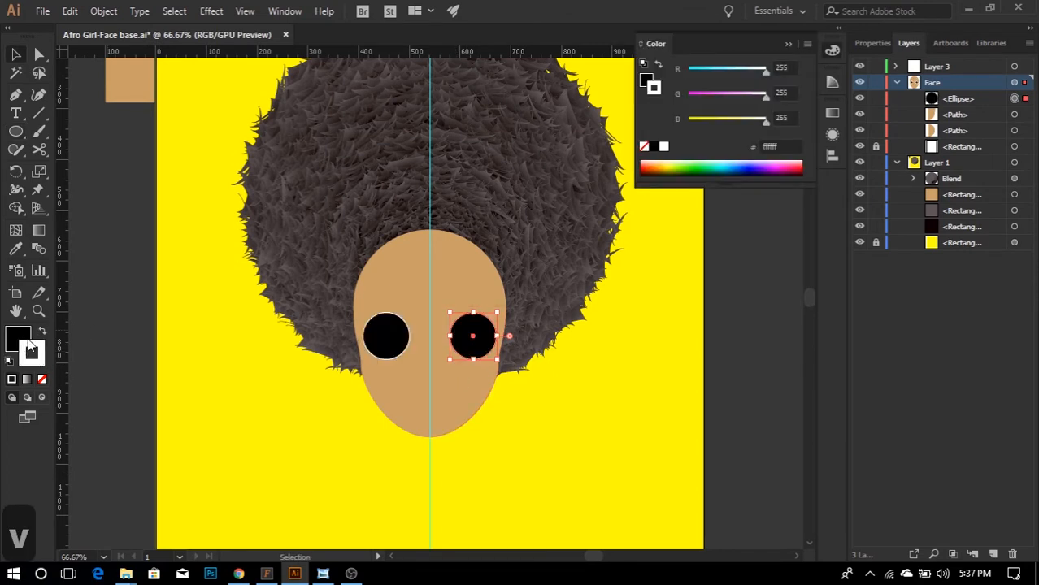
{"action": "left_click", "coordinate": [43, 331]}
{"action": "left_click", "coordinate": [36, 355]}
{"action": "left_click", "coordinate": [43, 378]}
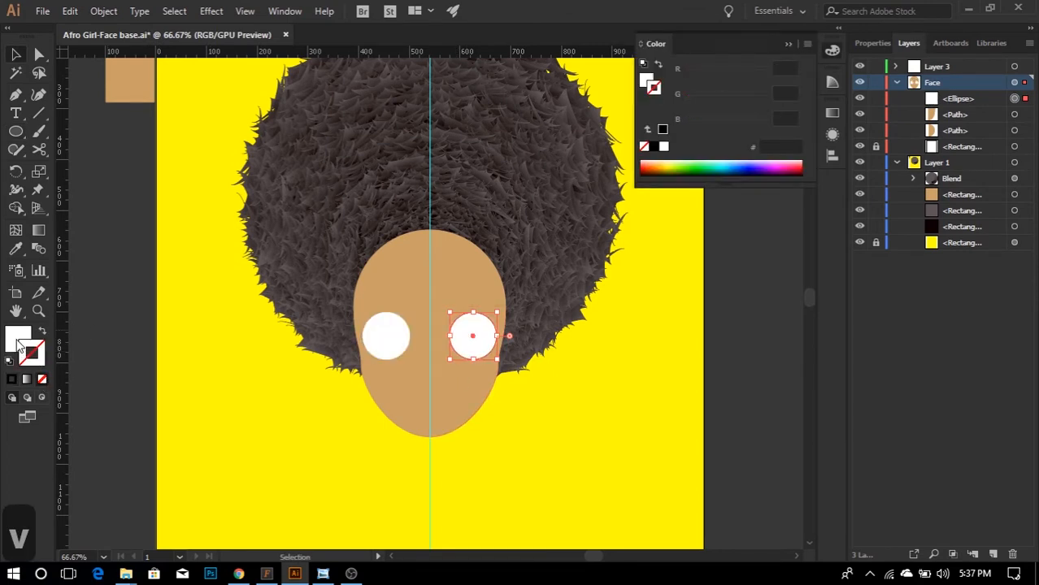
{"action": "double_click", "coordinate": [19, 340]}
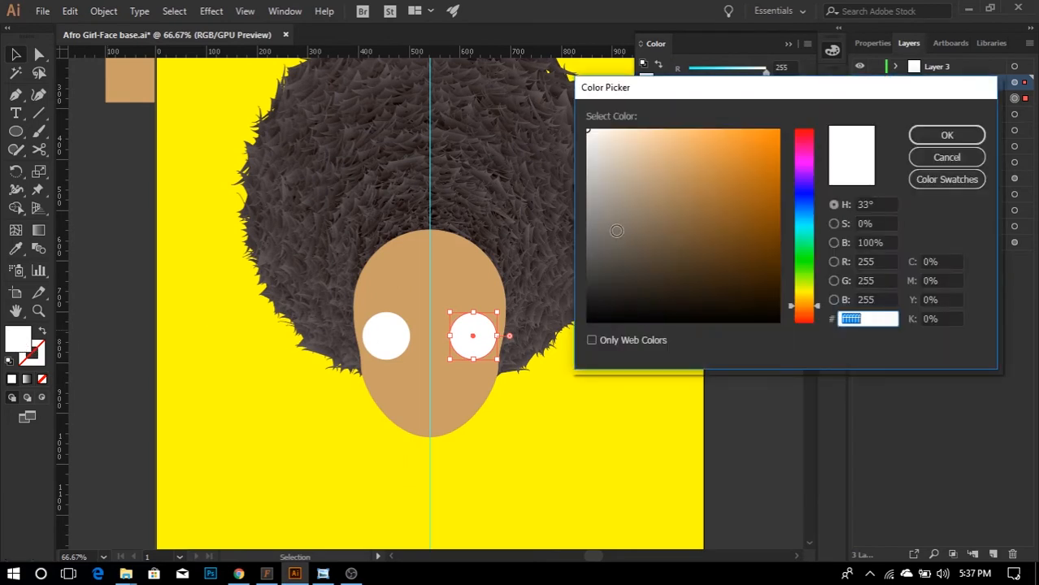
- Fill the selected white eye circle with light grey #ededed
{"action": "left_click_drag", "start_coordinate": [594, 140], "coordinate": [575, 141]}
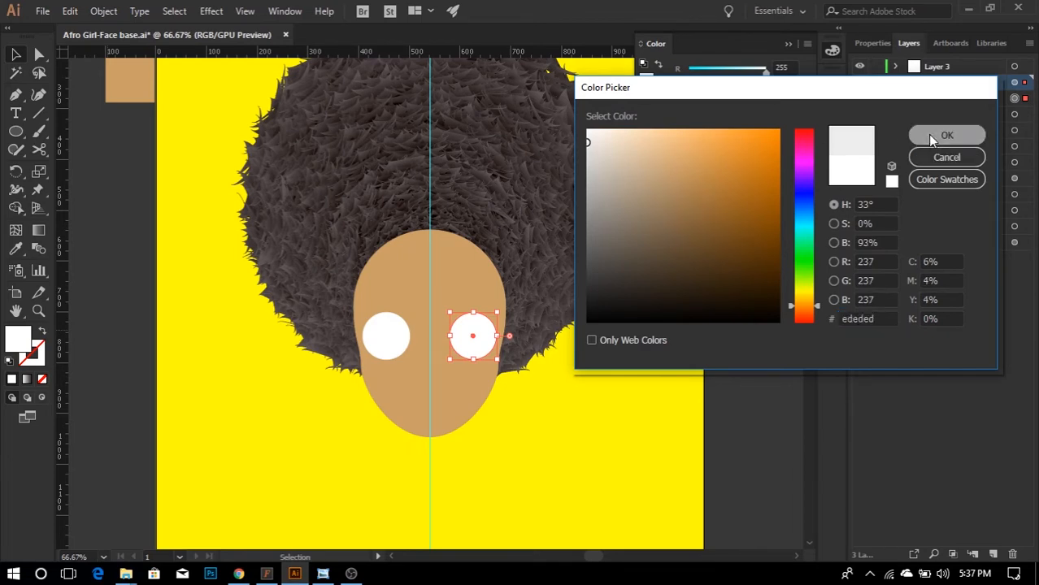
{"action": "left_click", "coordinate": [948, 135]}
{"action": "key", "text": "v"}
{"action": "scroll", "coordinate": [490, 383], "scroll_direction": "up", "scroll_amount": 1}
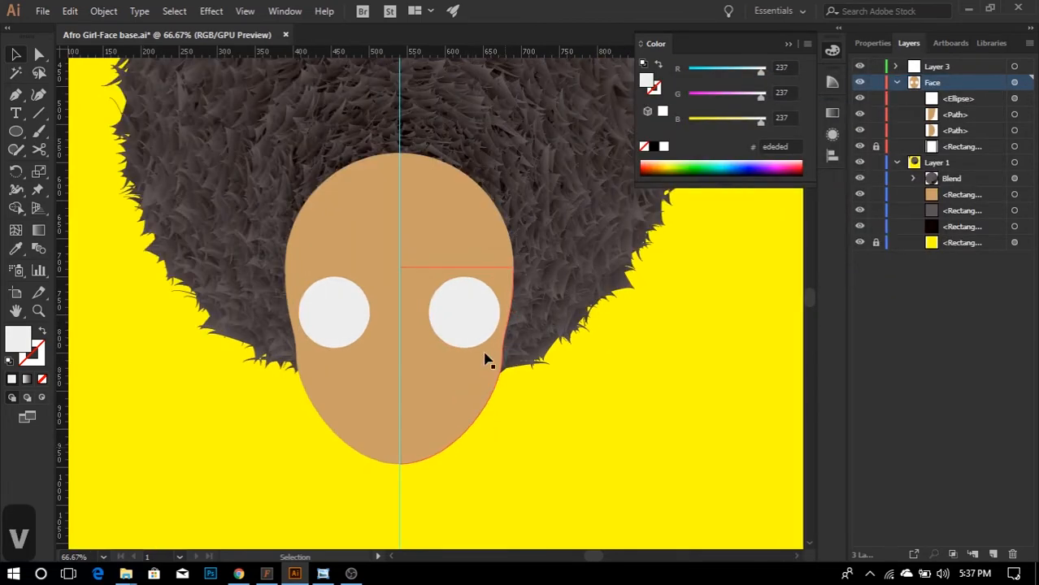
- Shrink the grey eye circle proportionally and place it closer to the face's vertical centre line
{"action": "left_click_drag", "start_coordinate": [468, 320], "coordinate": [452, 318]}
{"action": "left_click_drag", "start_coordinate": [486, 348], "coordinate": [453, 338]}
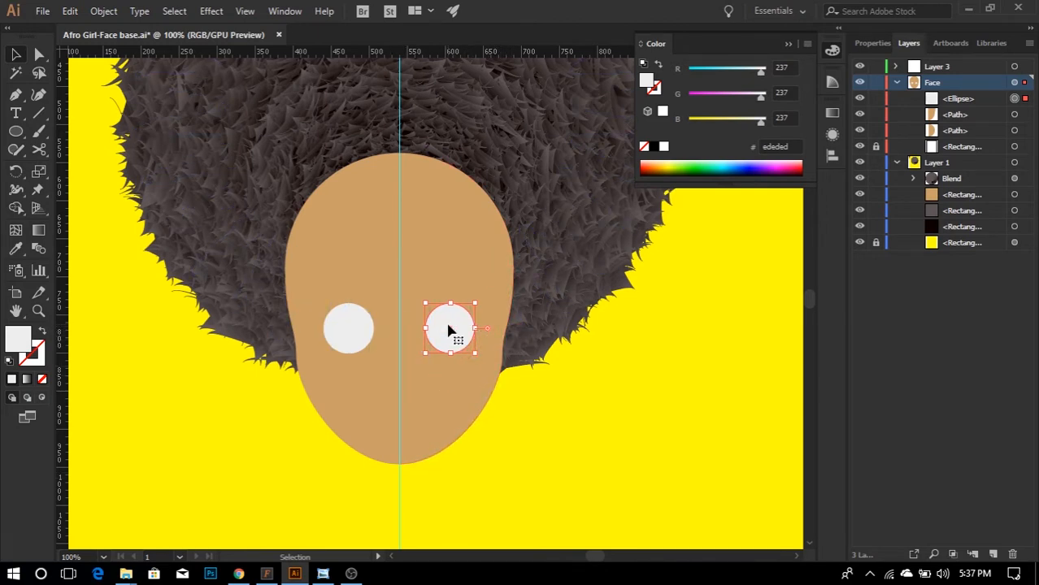
{"action": "mouse_move", "coordinate": [446, 326]}
{"action": "left_mouse_down"}
{"action": "mouse_move", "coordinate": [394, 327]}
{"action": "mouse_move", "coordinate": [438, 320]}
{"action": "left_mouse_up"}
{"action": "key", "text": "ctrl+z"}
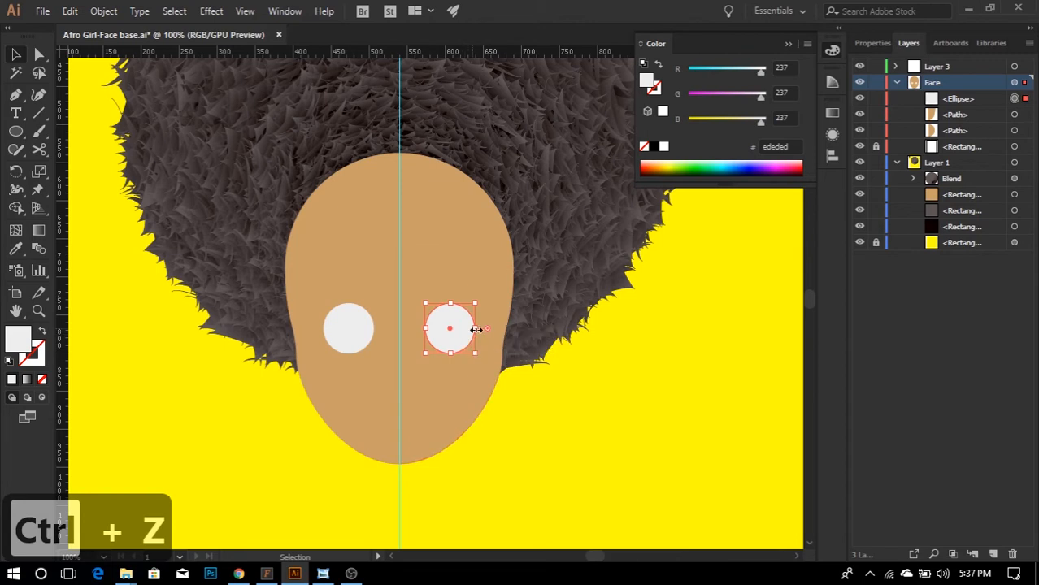
- Convert the eye circle's outer side anchor to a corner point and pull it outward into an eye corner
{"action": "left_click", "coordinate": [16, 94]}
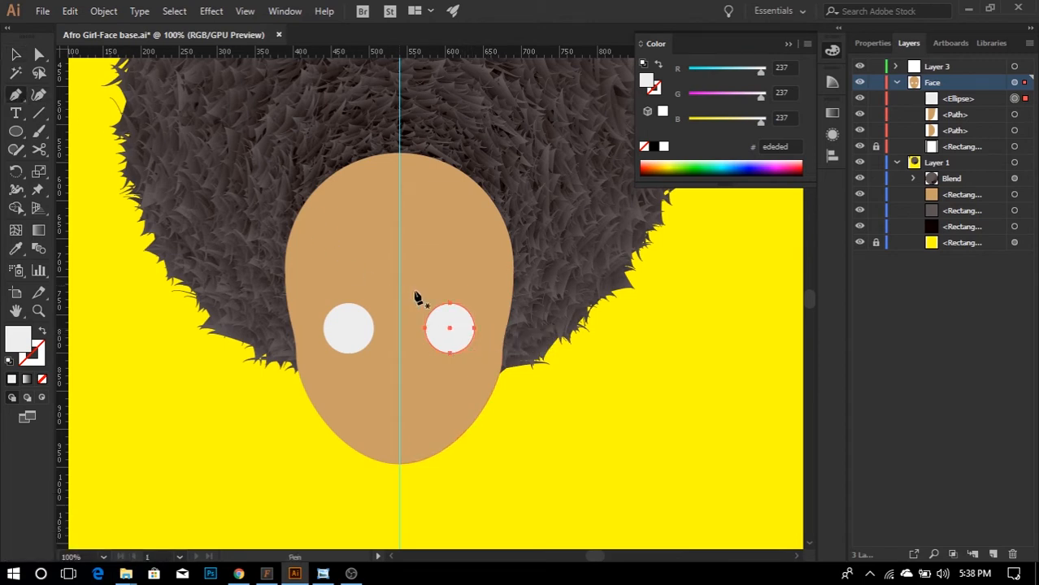
{"action": "left_click", "coordinate": [475, 329], "text": "alt"}
{"action": "scroll", "coordinate": [477, 333], "scroll_direction": "up", "scroll_amount": 3}
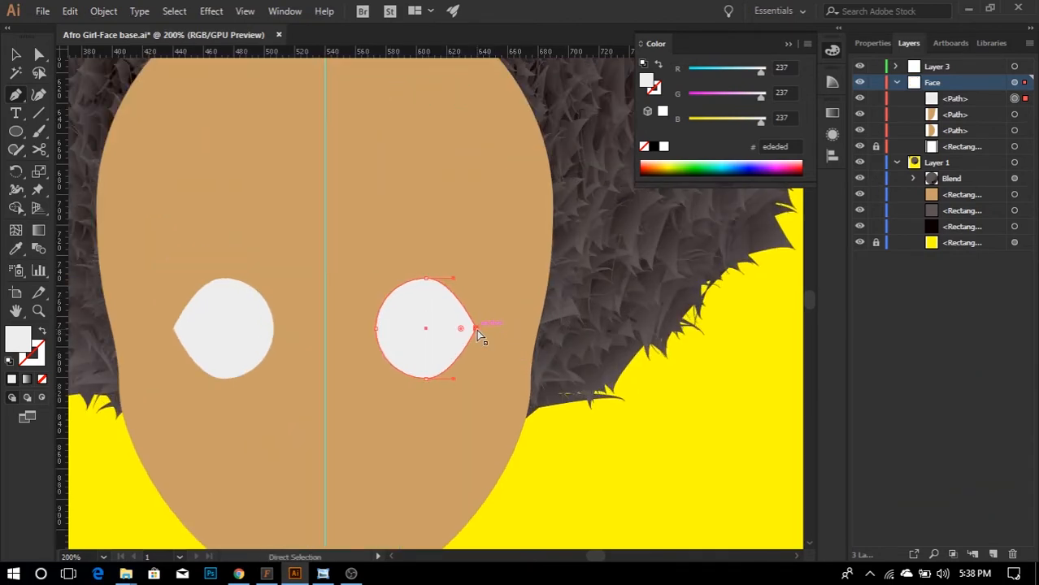
{"action": "left_click_drag", "start_coordinate": [477, 330], "coordinate": [497, 331]}
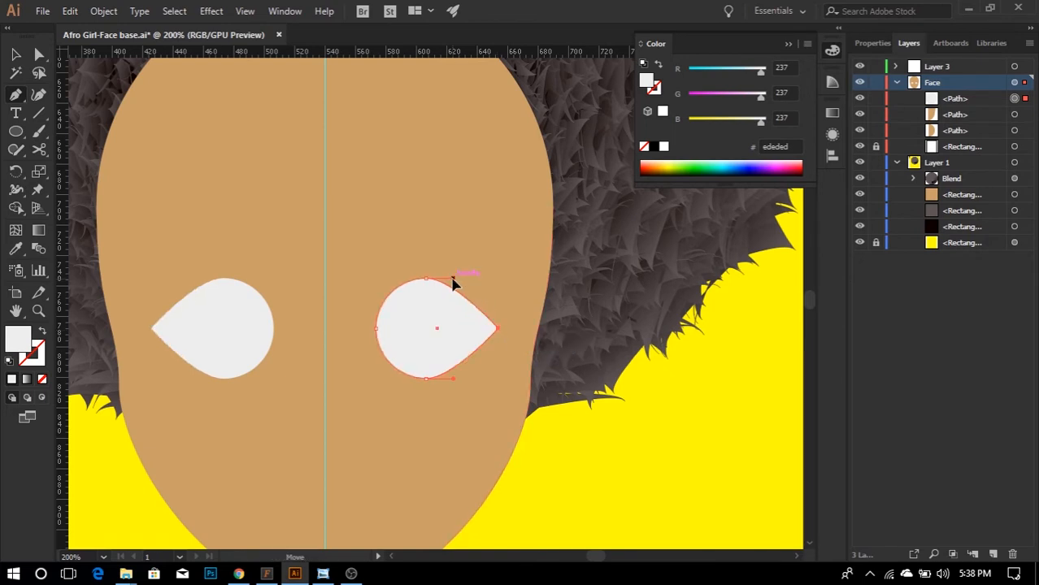
- Lengthen the outward curve handles at the eye shape's upper and lower anchors to make its outer edges rounder
{"action": "left_click_drag", "start_coordinate": [454, 282], "coordinate": [470, 280]}
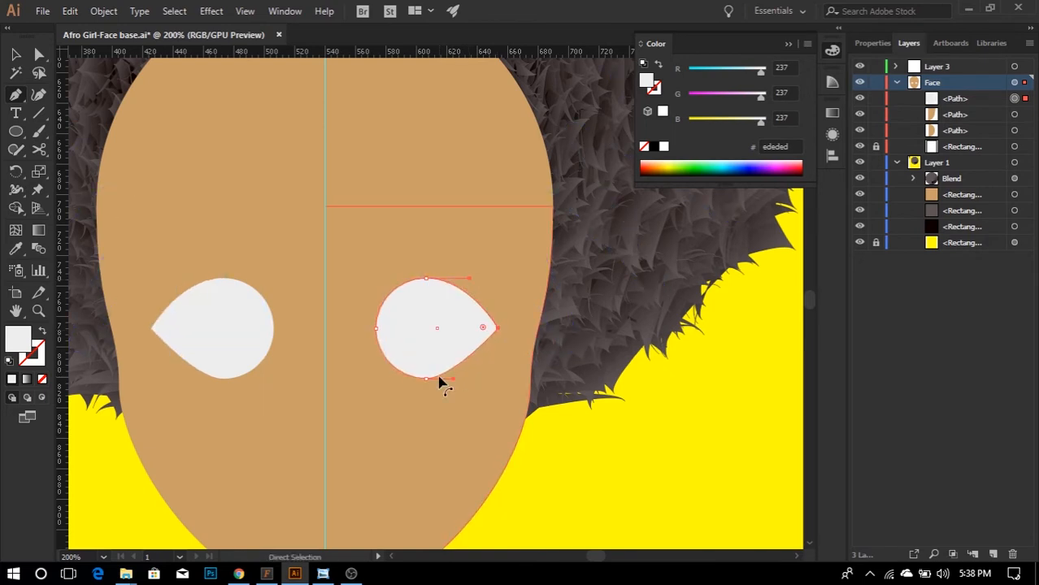
{"action": "left_click_drag", "start_coordinate": [425, 379], "coordinate": [470, 380]}
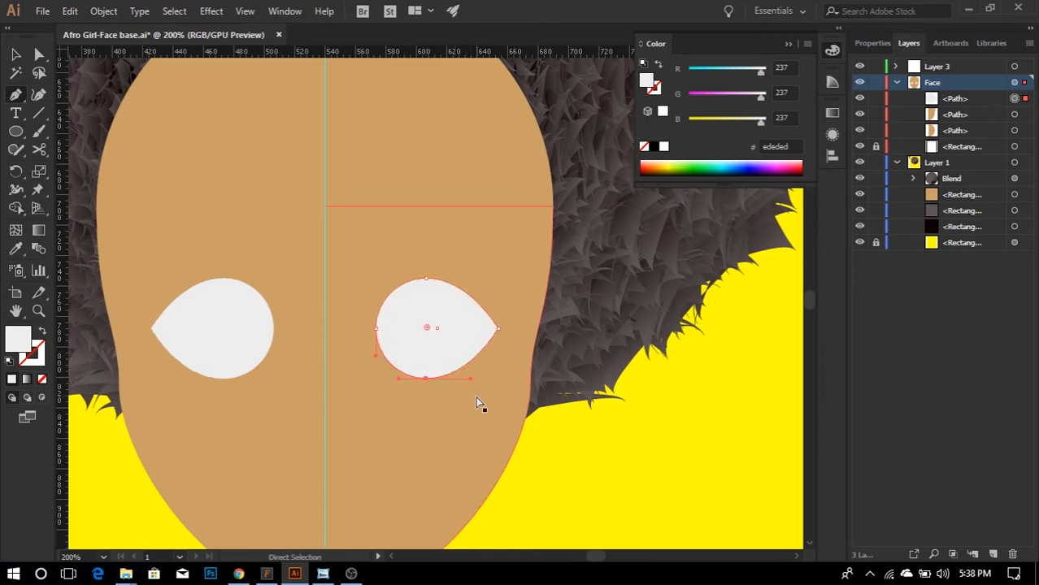
{"action": "left_click", "coordinate": [580, 445], "text": "ctrl"}
{"action": "scroll", "coordinate": [492, 363], "scroll_direction": "down", "scroll_amount": 2, "text": "alt"}
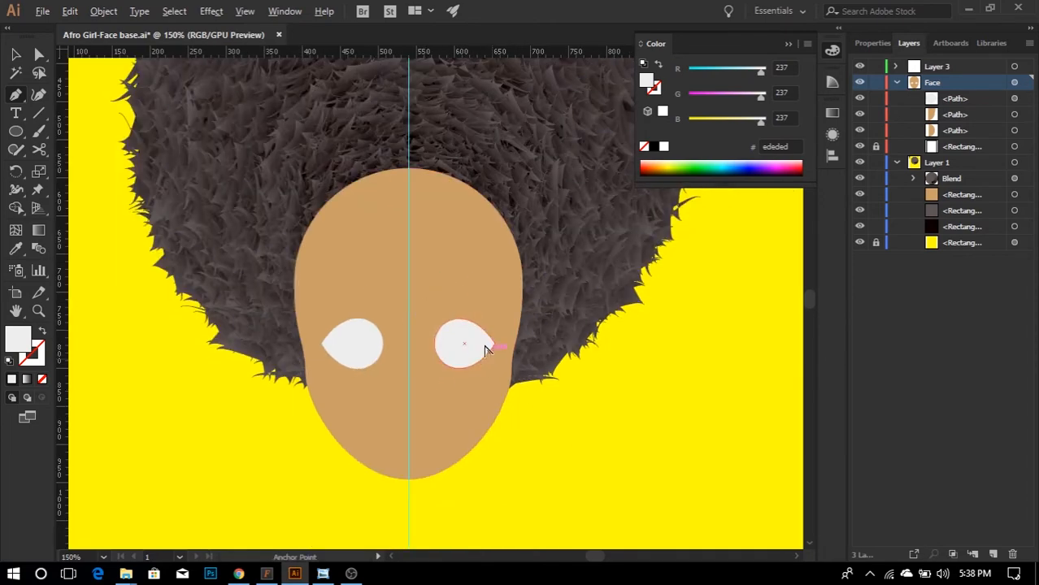
- Draw a smaller circle with the Ellipse tool inside the eye white as the iris
{"action": "scroll", "coordinate": [484, 341], "scroll_direction": "up", "scroll_amount": 1, "text": "alt"}
{"action": "key", "text": "p"}
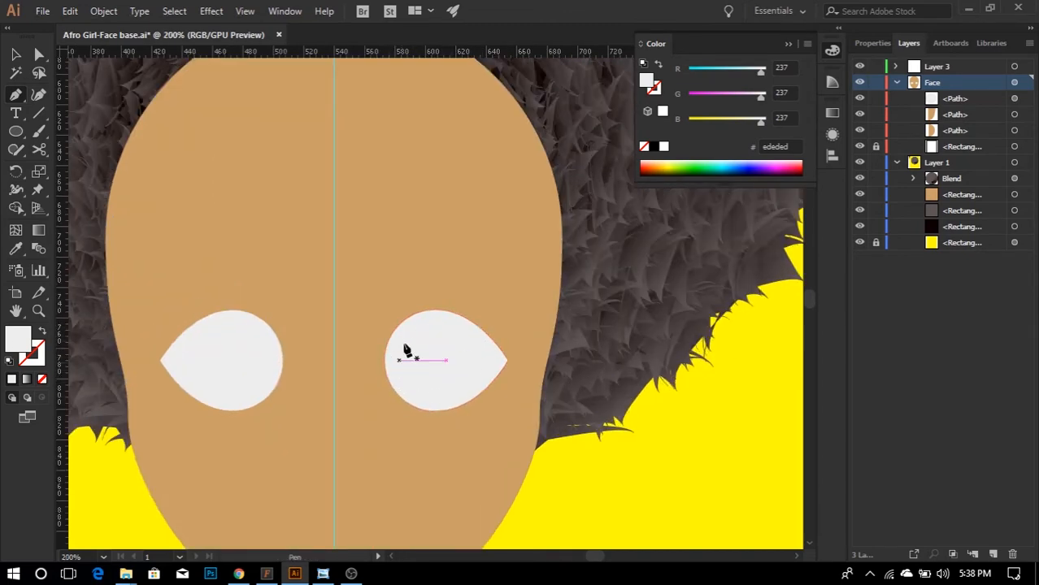
{"action": "left_click", "coordinate": [17, 132]}
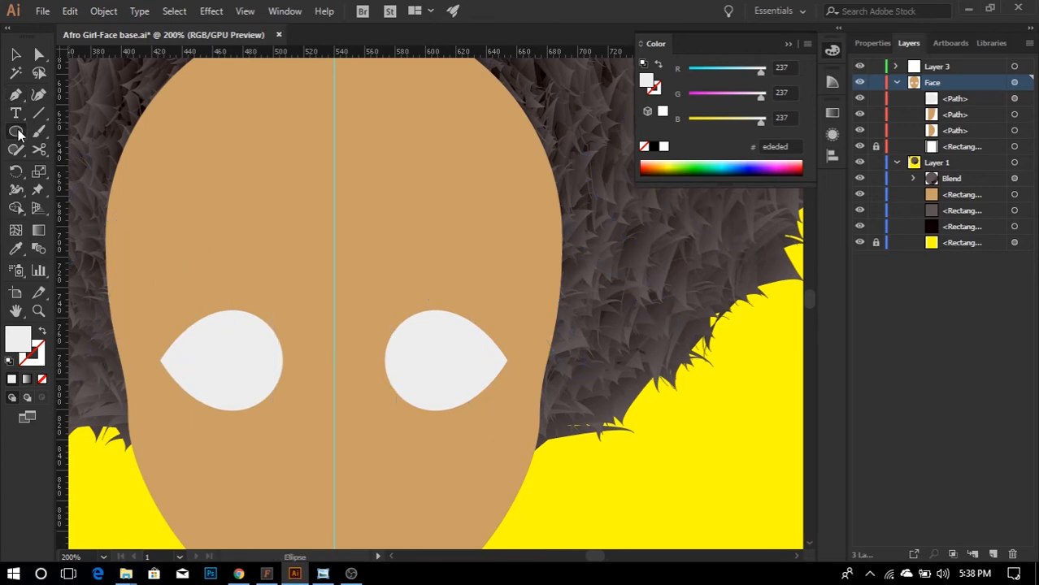
{"action": "scroll", "coordinate": [183, 220], "scroll_direction": "down", "scroll_amount": 2, "text": "alt"}
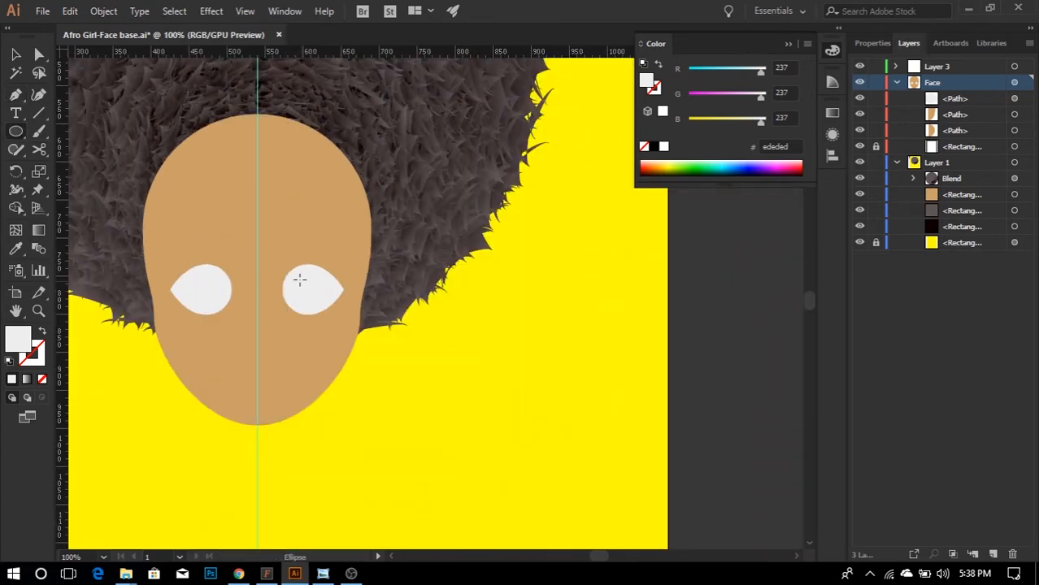
{"action": "left_click_drag", "start_coordinate": [298, 276], "coordinate": [332, 309]}
{"action": "scroll", "coordinate": [301, 279], "scroll_direction": "up", "scroll_amount": 2}
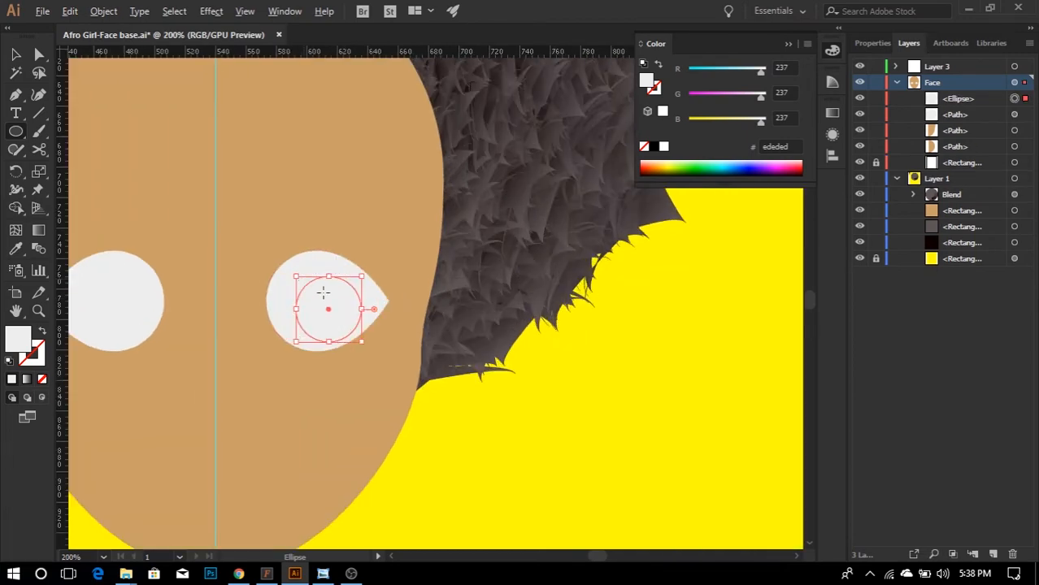
- Fill the iris circle with the face's skin colour using the Eyedropper and centre it in the eye white
{"action": "key", "text": "v"}
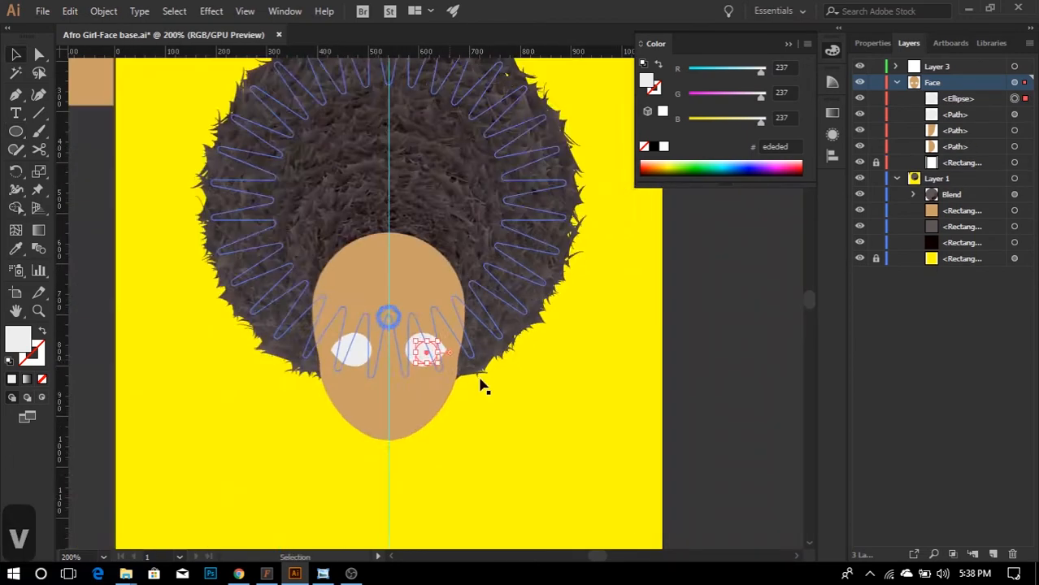
{"action": "scroll", "coordinate": [476, 377], "scroll_direction": "down", "scroll_amount": 1}
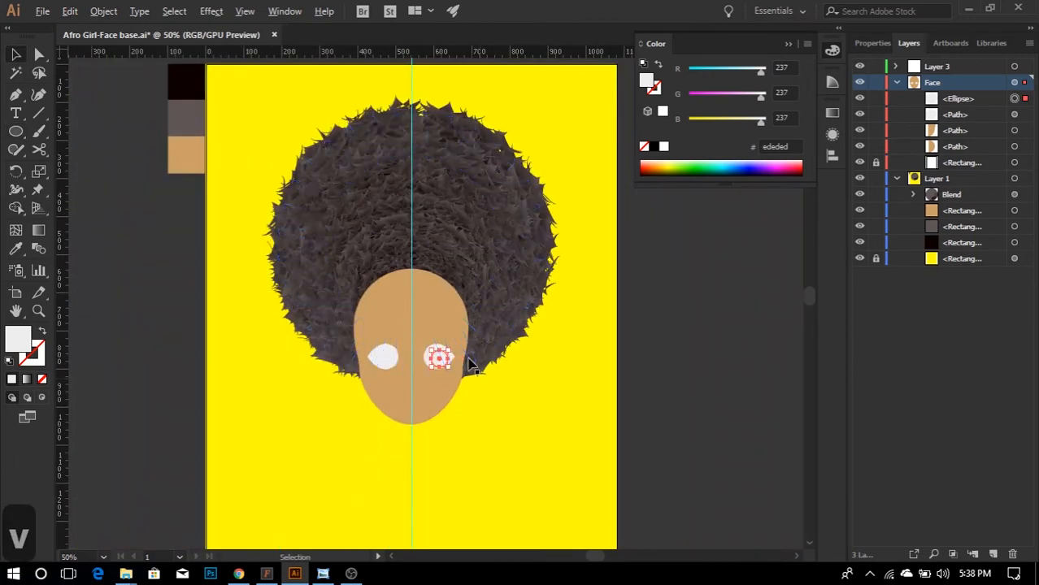
{"action": "scroll", "coordinate": [467, 363], "scroll_direction": "up", "scroll_amount": 1}
{"action": "key", "text": "i"}
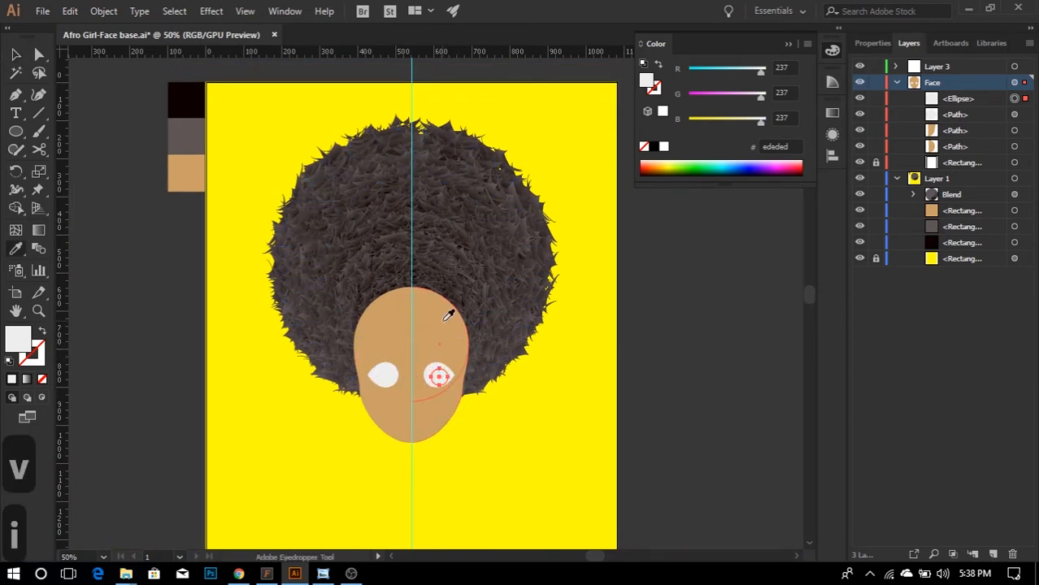
{"action": "left_click", "coordinate": [450, 308]}
{"action": "scroll", "coordinate": [429, 358], "scroll_direction": "up", "scroll_amount": 2}
{"action": "scroll", "coordinate": [429, 357], "scroll_direction": "up", "scroll_amount": 1}
{"action": "key", "text": "v"}
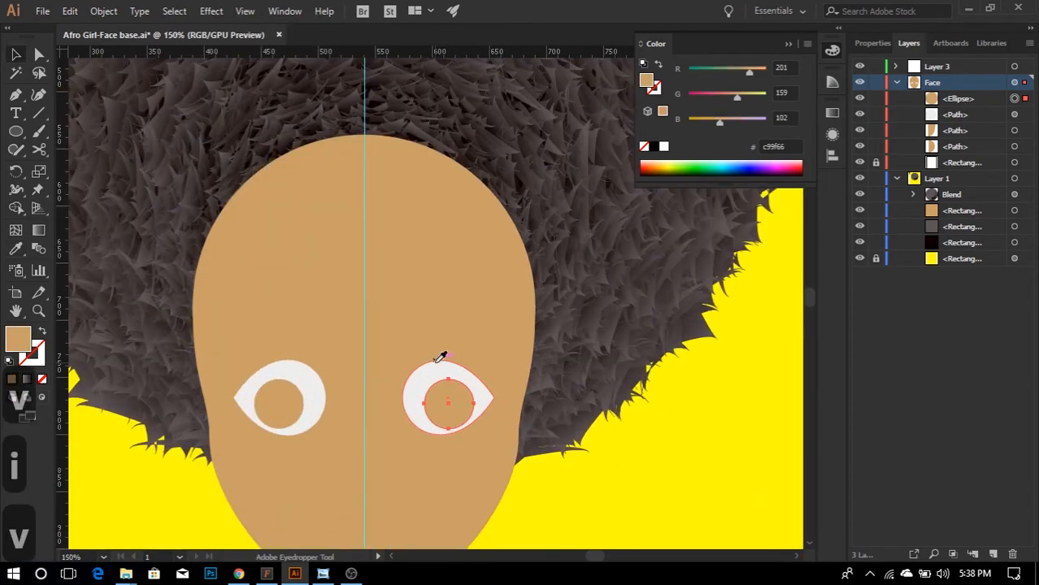
{"action": "mouse_move", "coordinate": [451, 411]}
{"action": "left_mouse_down"}
{"action": "mouse_move", "coordinate": [436, 404]}
{"action": "mouse_move", "coordinate": [445, 404]}
{"action": "left_mouse_up"}
- Recolour the iris circle with a dark brown shade from the Color Guide and fine-tune its position in the eye
{"action": "left_click", "coordinate": [829, 85]}
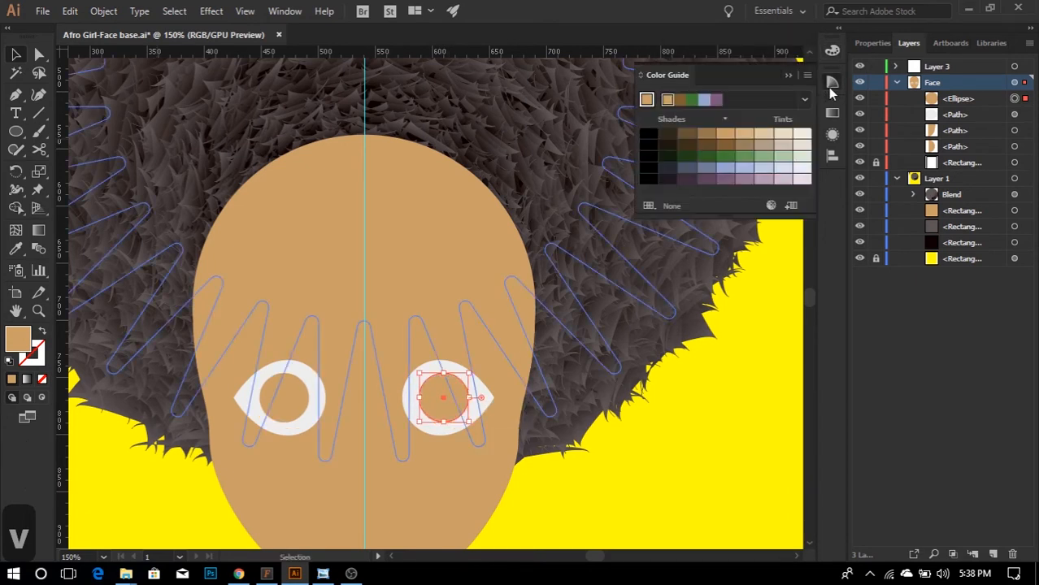
{"action": "left_click", "coordinate": [688, 147]}
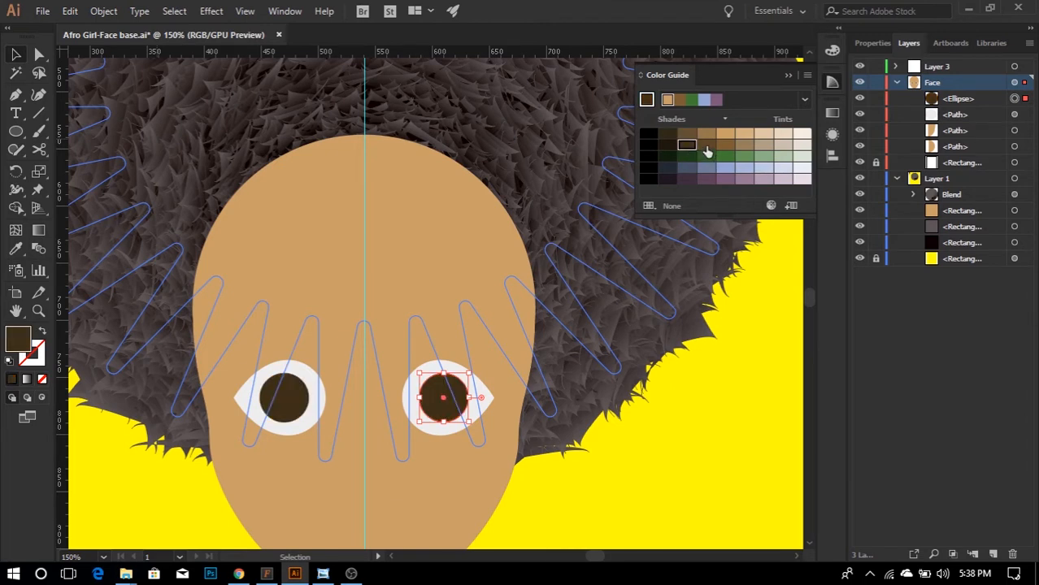
{"action": "left_click", "coordinate": [706, 148]}
{"action": "left_click", "coordinate": [691, 148]}
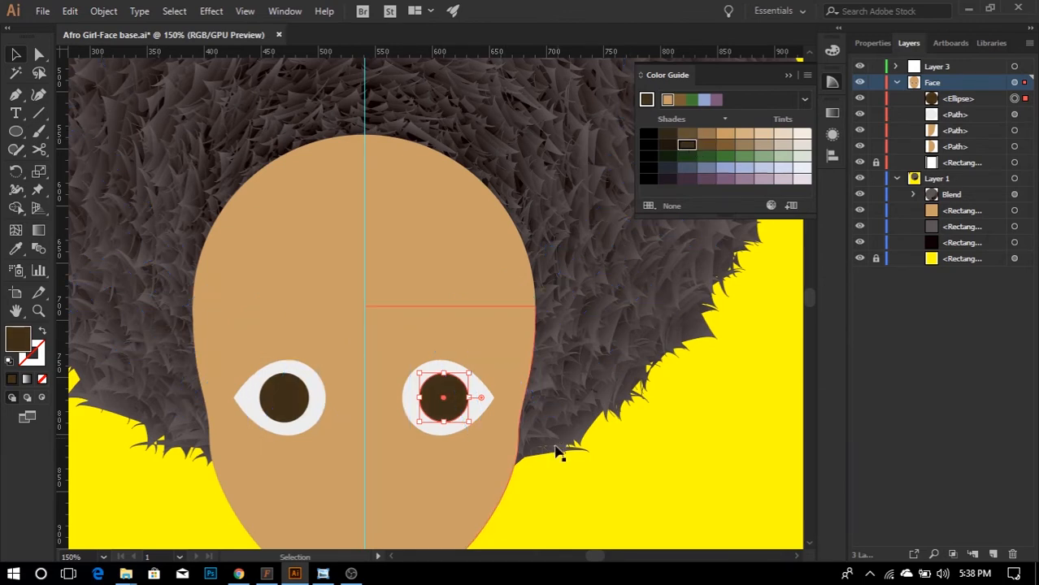
{"action": "scroll", "coordinate": [440, 405], "scroll_direction": "up", "scroll_amount": 1}
{"action": "mouse_move", "coordinate": [440, 406]}
{"action": "left_mouse_down"}
{"action": "mouse_move", "coordinate": [429, 406]}
{"action": "mouse_move", "coordinate": [439, 404]}
{"action": "left_mouse_up"}
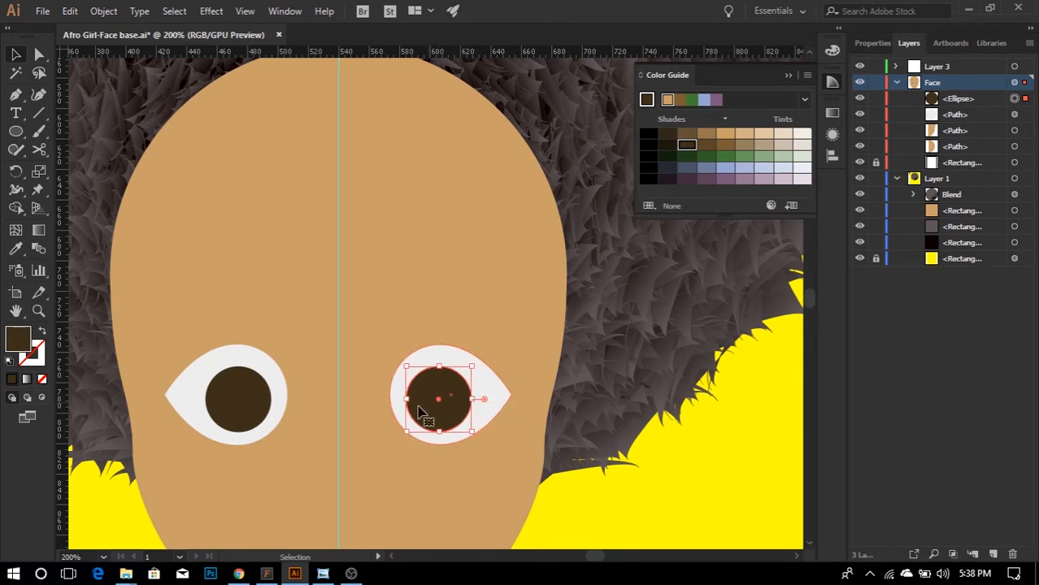
- Paste a copy of the iris in front, scale it down from its centre as the pupil and fill it with a darker brown
{"action": "key", "text": "ctrl+c"}
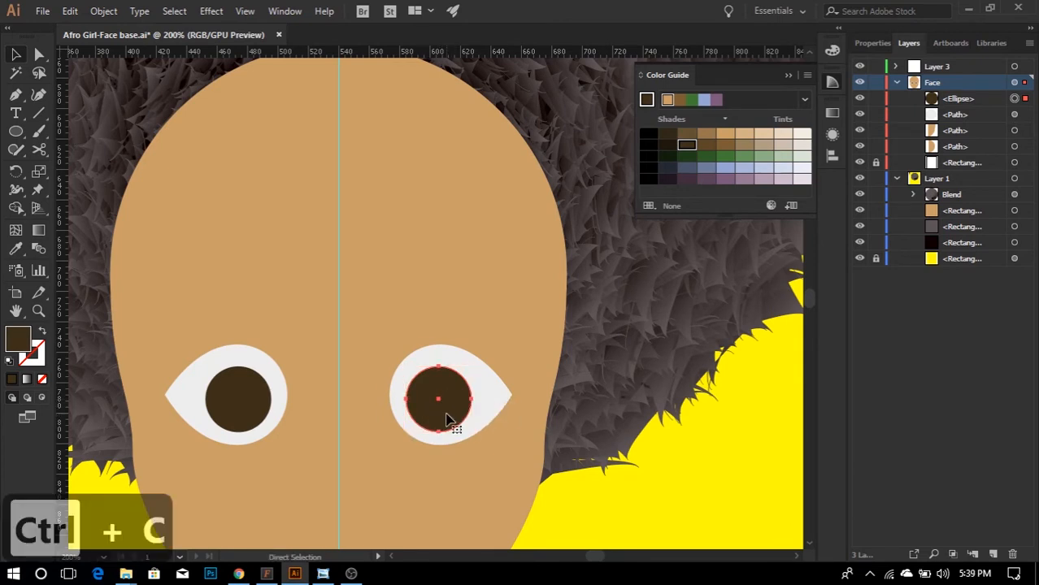
{"action": "key", "text": "ctrl+f"}
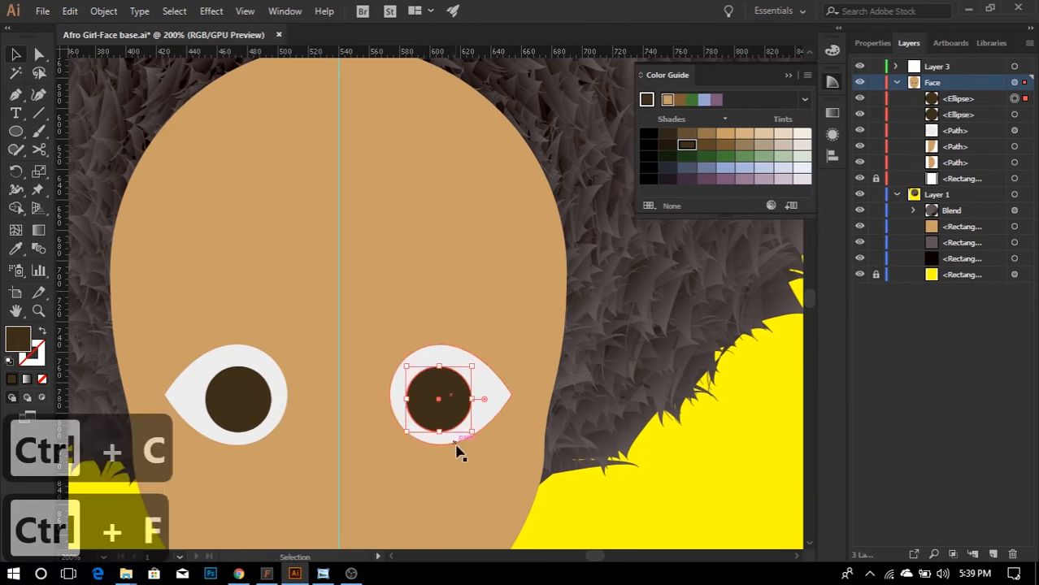
{"action": "left_click_drag", "start_coordinate": [473, 435], "coordinate": [456, 419]}
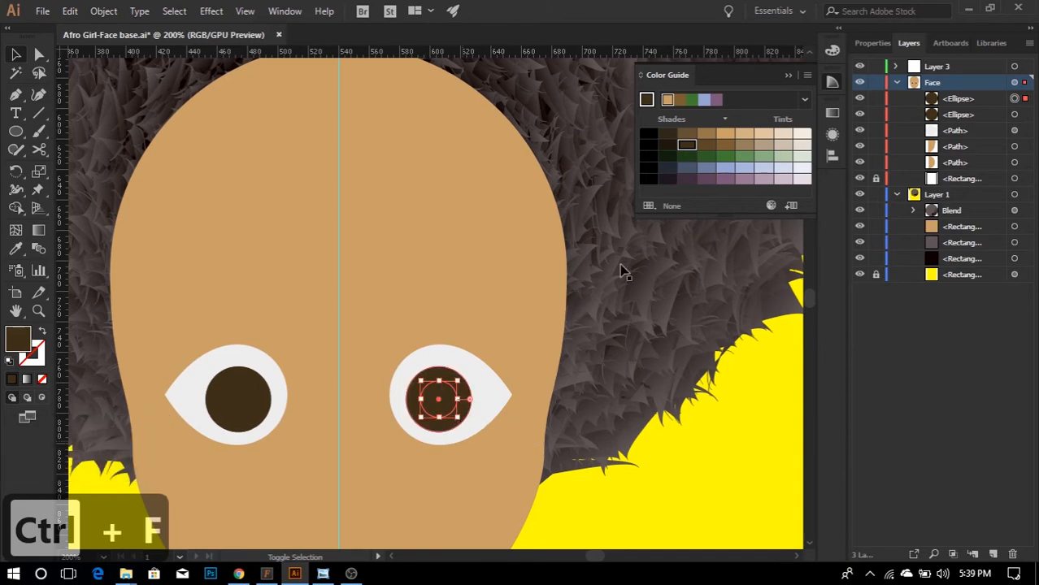
{"action": "left_click", "coordinate": [668, 148]}
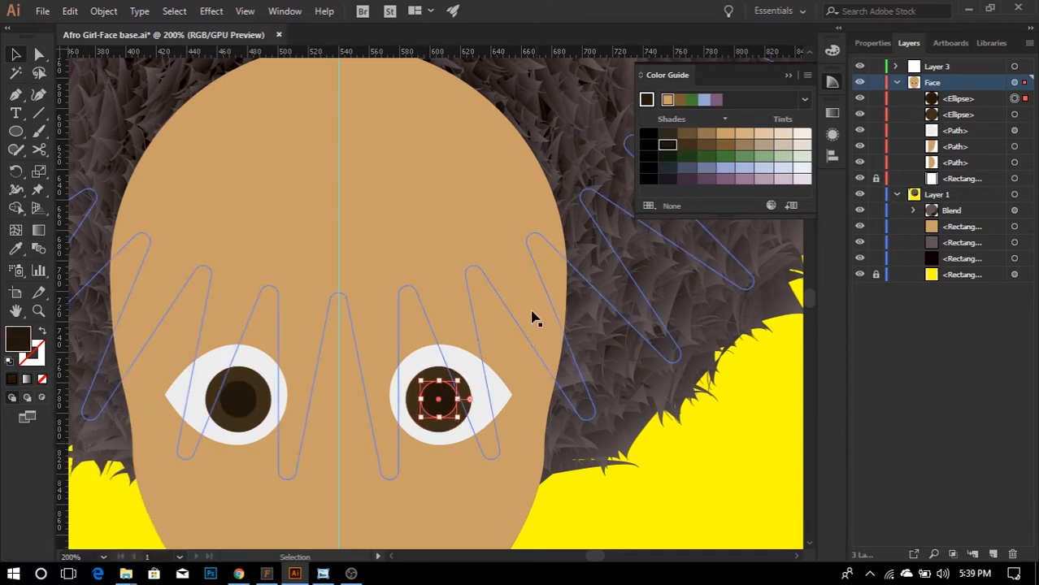
{"action": "scroll", "coordinate": [547, 455], "scroll_direction": "down", "scroll_amount": 2}
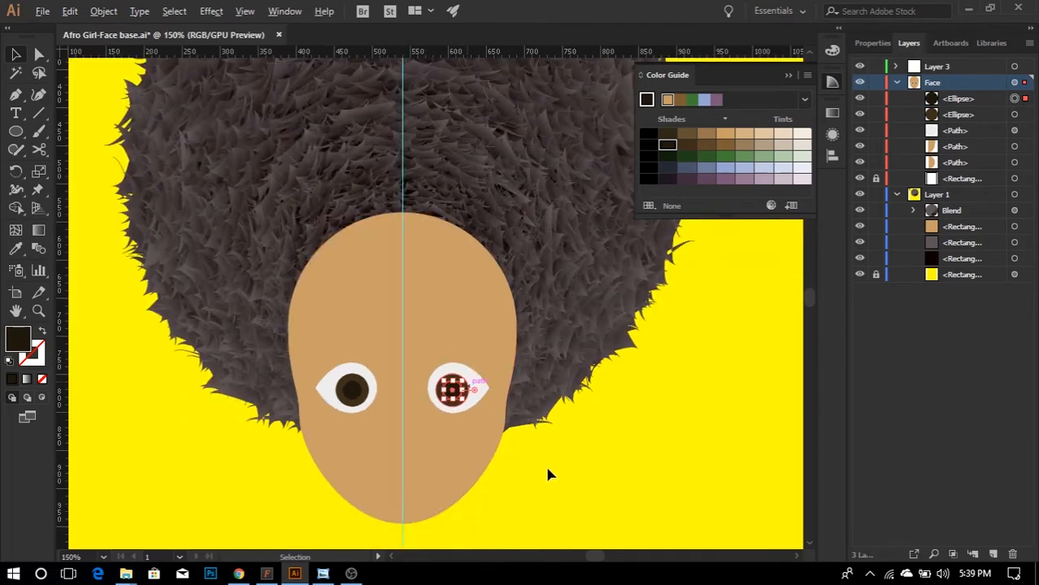
{"action": "left_click", "coordinate": [546, 470]}
- Select the pupil and iris circles together and enlarge both slightly about their centre
{"action": "scroll", "coordinate": [406, 421], "scroll_direction": "down", "scroll_amount": 1}
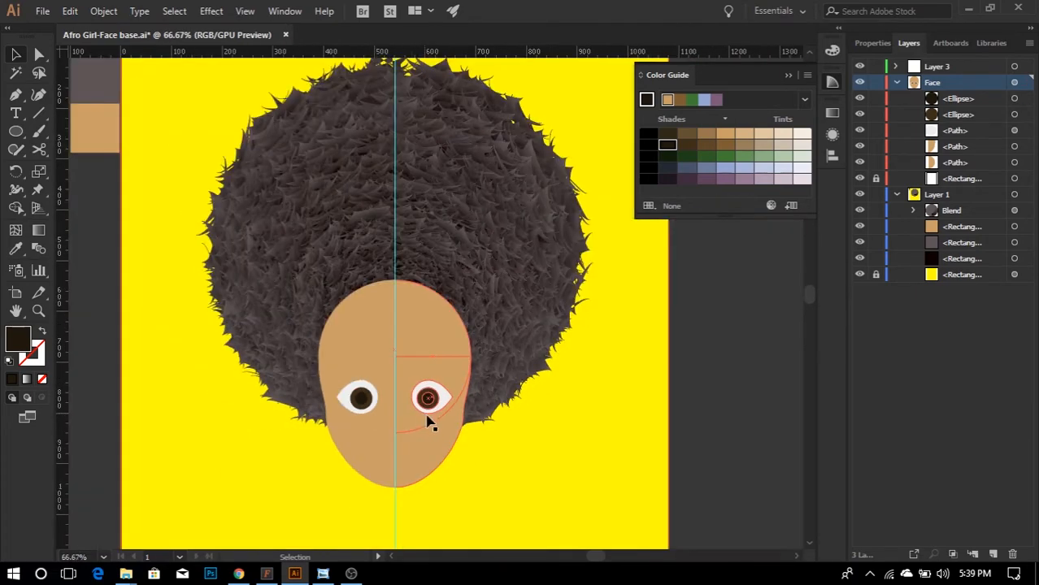
{"action": "scroll", "coordinate": [430, 402], "scroll_direction": "up", "scroll_amount": 2}
{"action": "scroll", "coordinate": [432, 400], "scroll_direction": "up", "scroll_amount": 1}
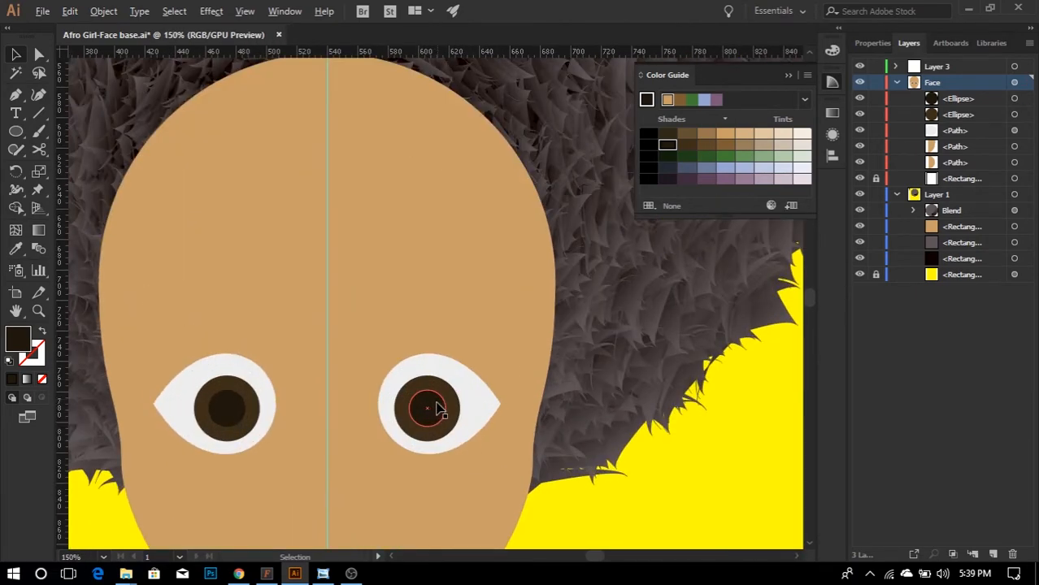
{"action": "left_click", "coordinate": [429, 413]}
{"action": "scroll", "coordinate": [452, 453], "scroll_direction": "up", "scroll_amount": 1}
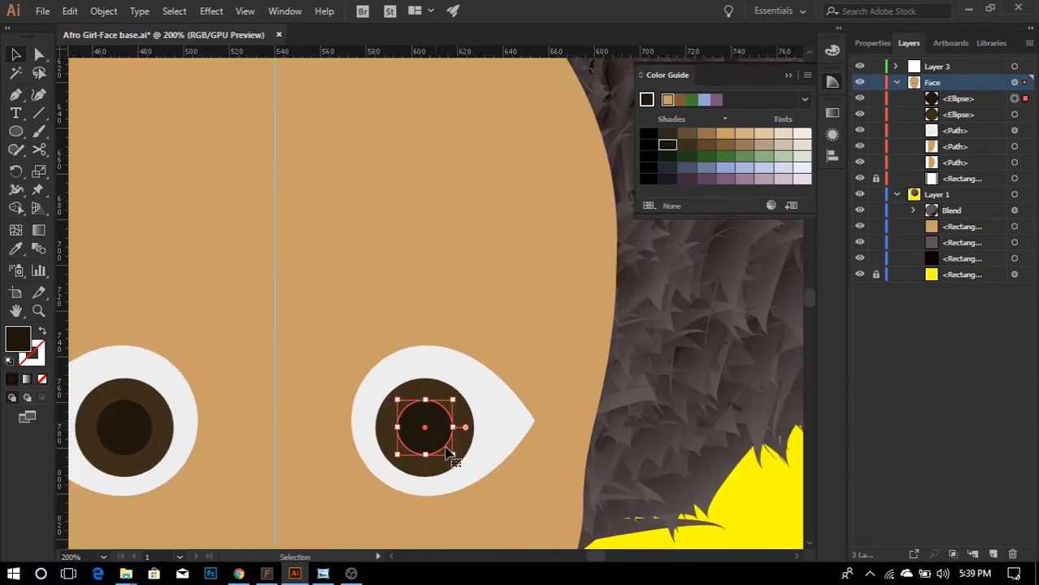
{"action": "left_click_drag", "start_coordinate": [452, 456], "coordinate": [481, 482]}
{"action": "left_click", "coordinate": [471, 459], "text": "shift"}
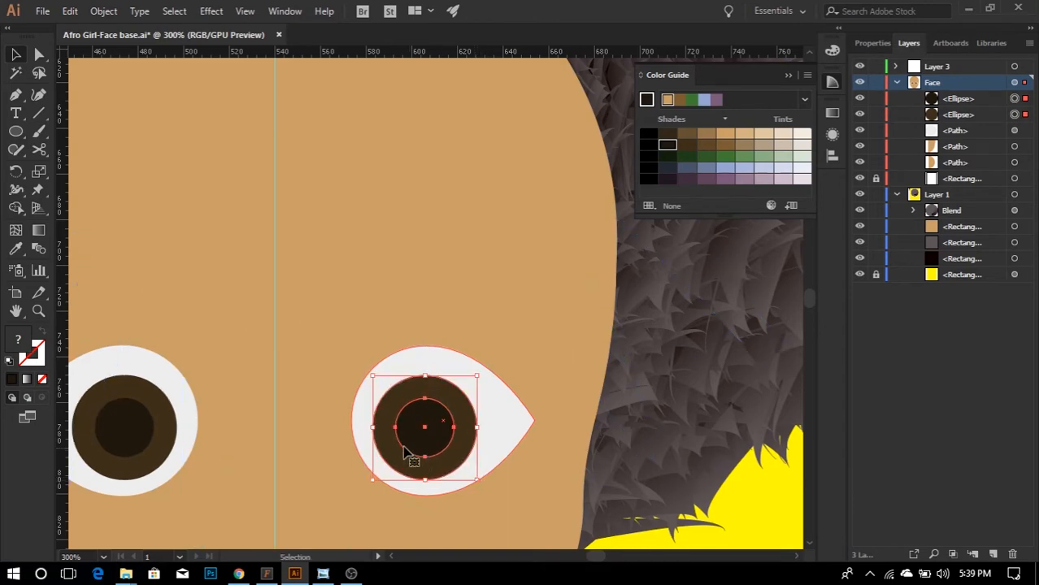
{"action": "scroll", "coordinate": [406, 364], "scroll_direction": "down", "scroll_amount": 2, "text": "alt"}
{"action": "left_click", "coordinate": [534, 503]}
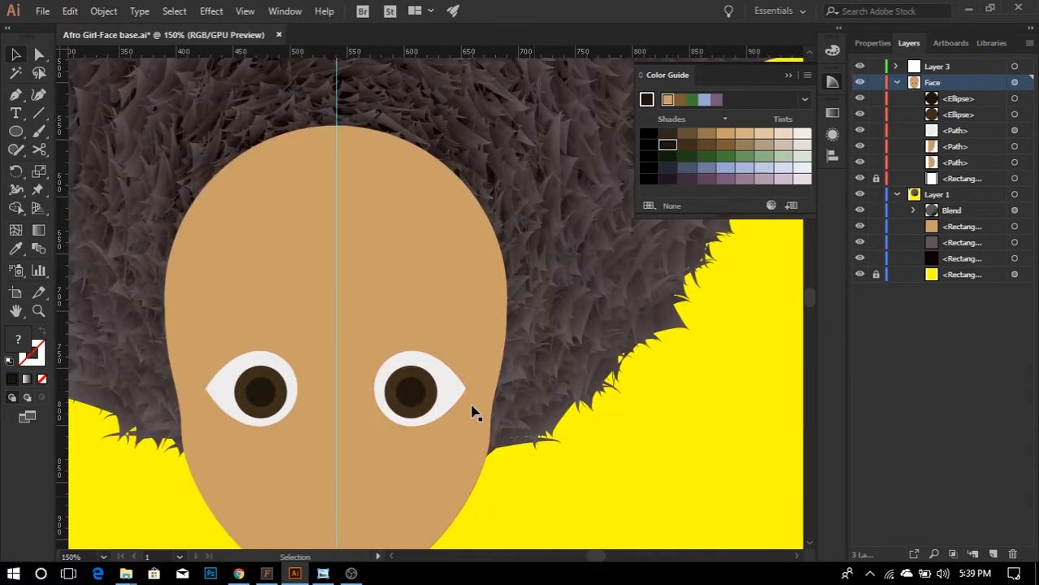
- Group the pupil and iris circles
{"action": "left_click", "coordinate": [409, 396]}
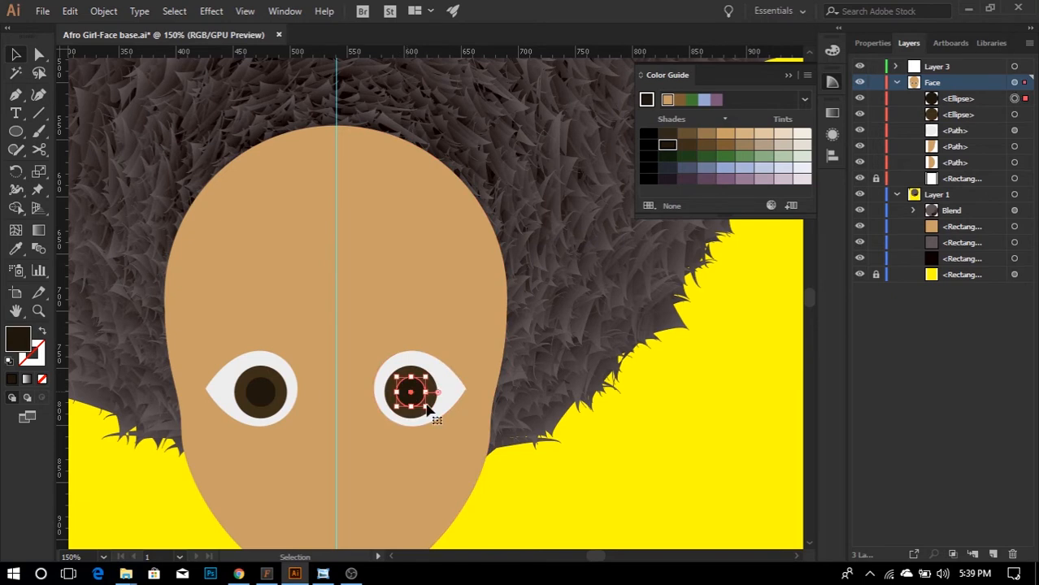
{"action": "left_click", "coordinate": [436, 404], "text": "shift"}
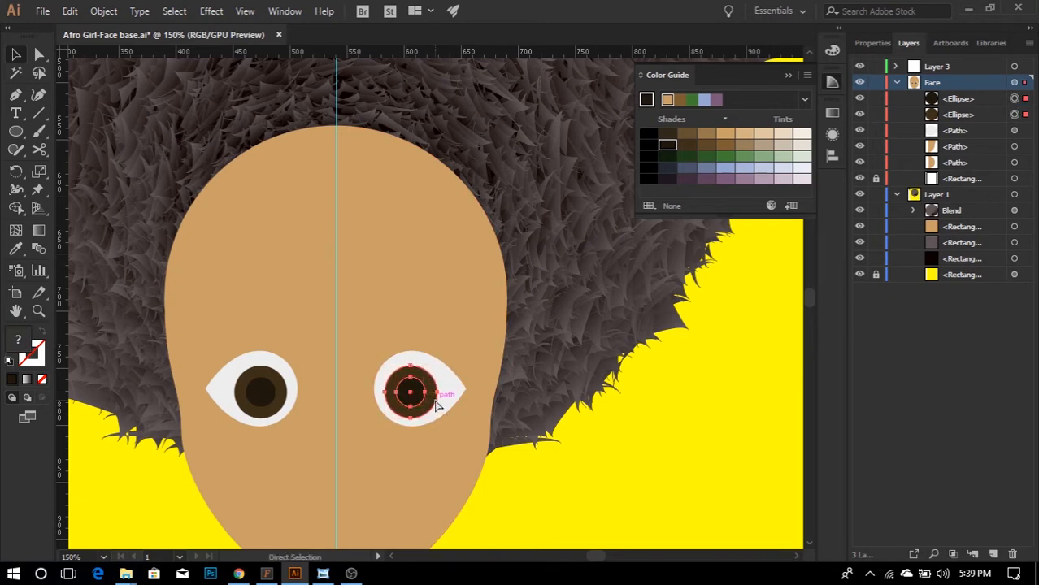
{"action": "key", "text": "ctrl+g"}
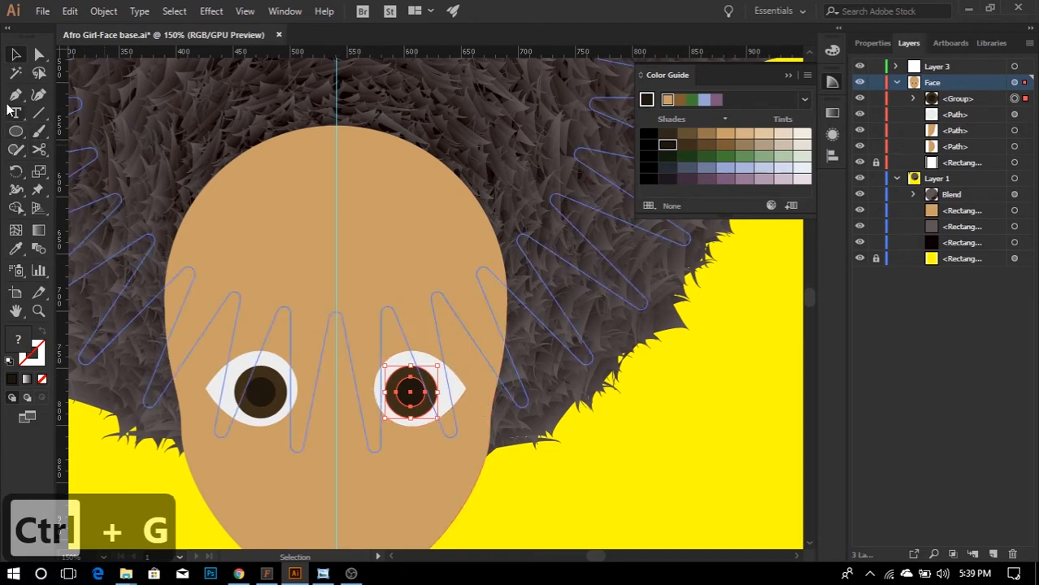
- Draw a closed, curved upper eyelid shape with the Pen tool, spanning both corners of the eye and arching down to the iris's top edge
{"action": "left_click", "coordinate": [15, 95]}
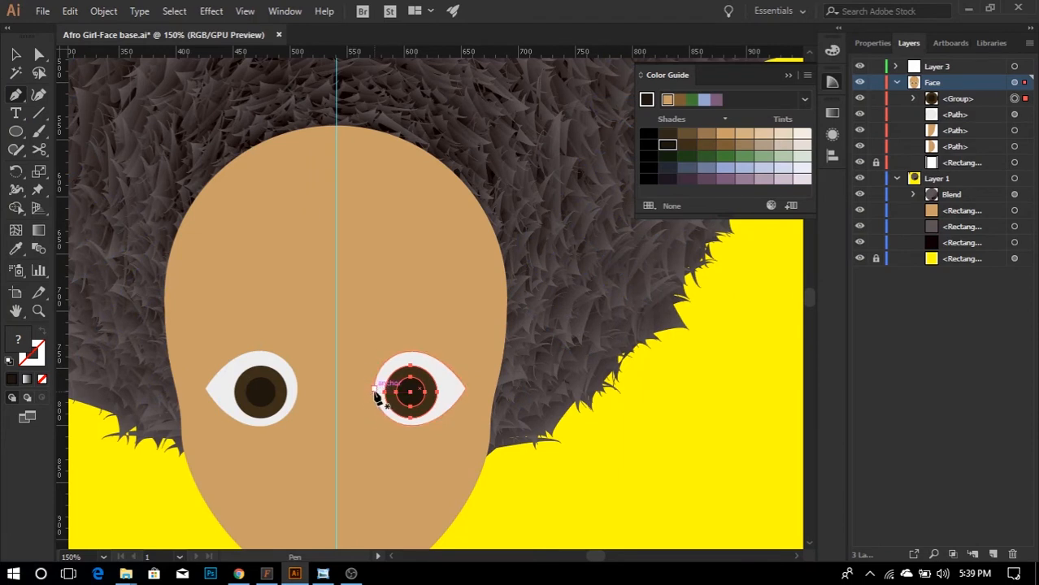
{"action": "scroll", "coordinate": [375, 393], "scroll_direction": "up", "scroll_amount": 2}
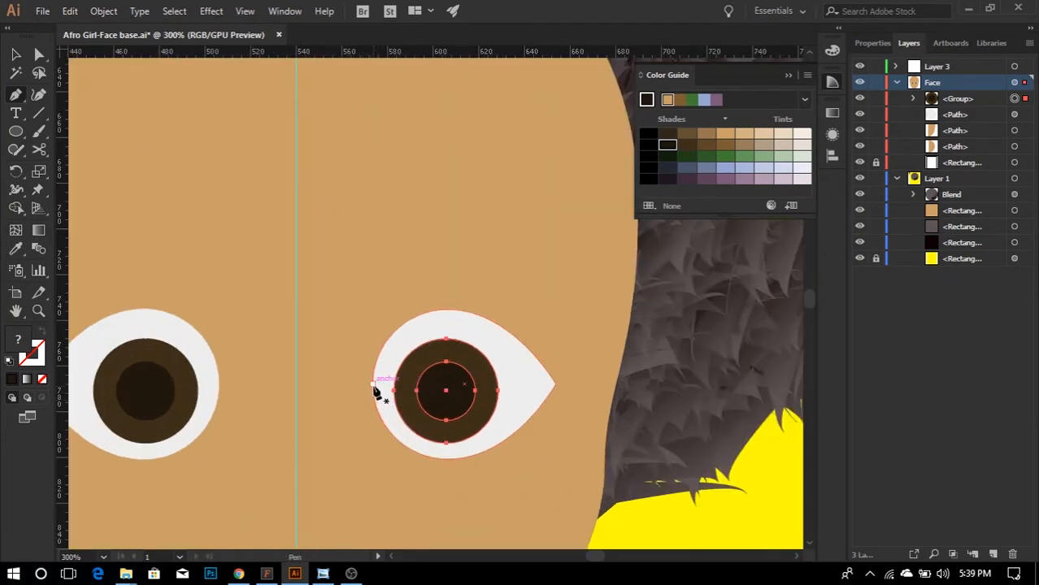
{"action": "left_click", "coordinate": [373, 383]}
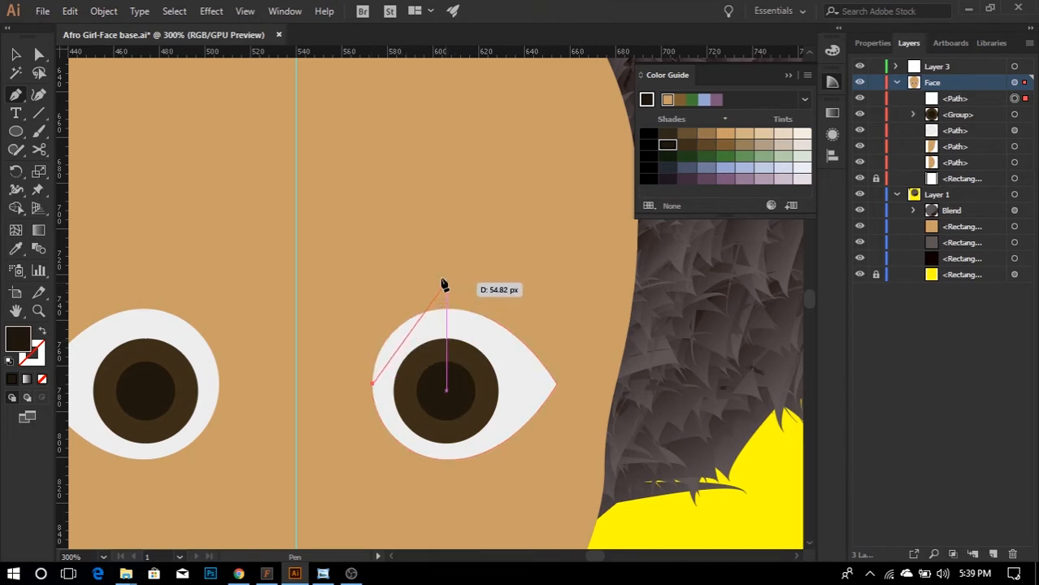
{"action": "left_click_drag", "start_coordinate": [430, 264], "coordinate": [537, 274]}
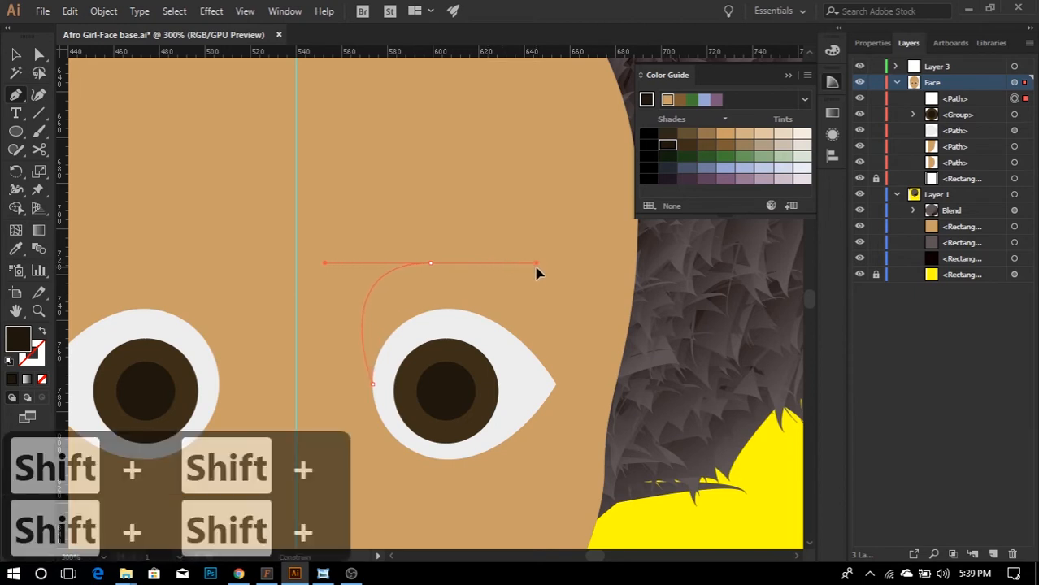
{"action": "left_click_drag", "start_coordinate": [434, 272], "coordinate": [471, 271]}
{"action": "left_click_drag", "start_coordinate": [528, 313], "coordinate": [530, 315]}
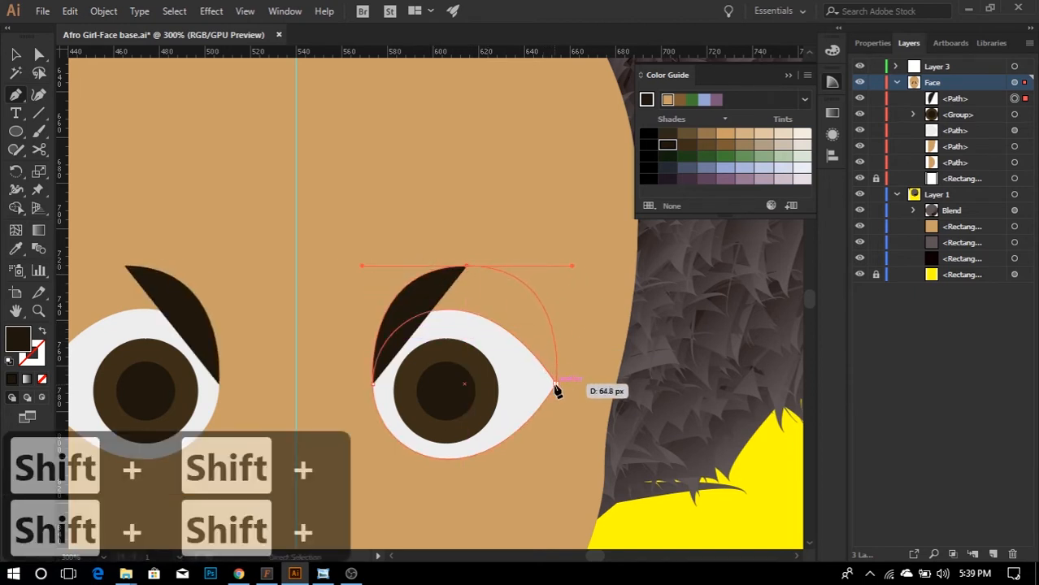
{"action": "left_click", "coordinate": [556, 384]}
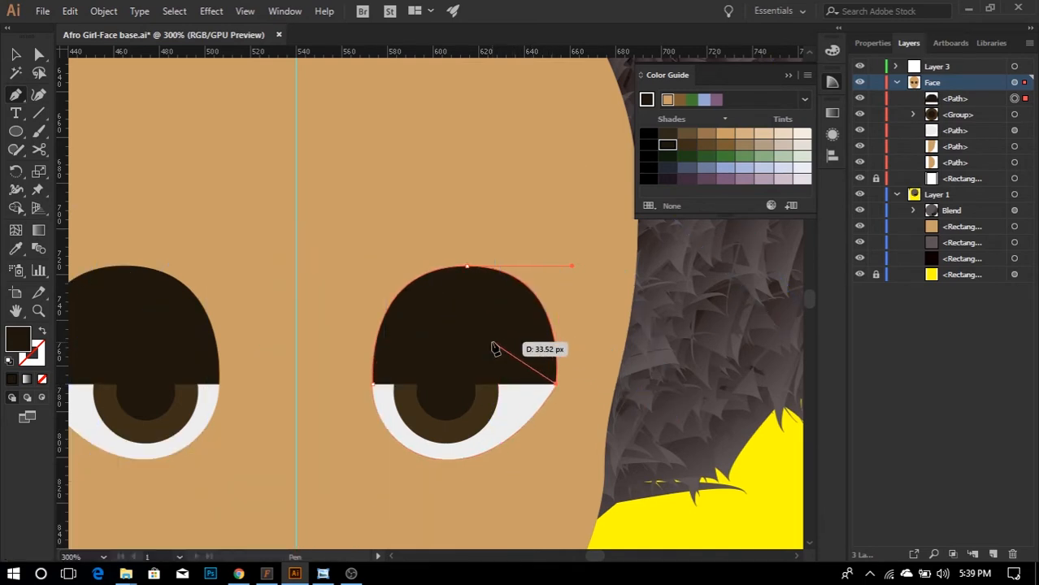
{"action": "mouse_move", "coordinate": [493, 343]}
{"action": "left_mouse_down"}
{"action": "mouse_move", "coordinate": [443, 333]}
{"action": "mouse_move", "coordinate": [439, 340]}
{"action": "mouse_move", "coordinate": [494, 343]}
{"action": "mouse_move", "coordinate": [437, 342]}
{"action": "left_mouse_up"}
{"action": "left_click", "coordinate": [373, 382]}
- Fill the eyelid shape with the skin tone sampled from the forehead
{"action": "key", "text": "t"}
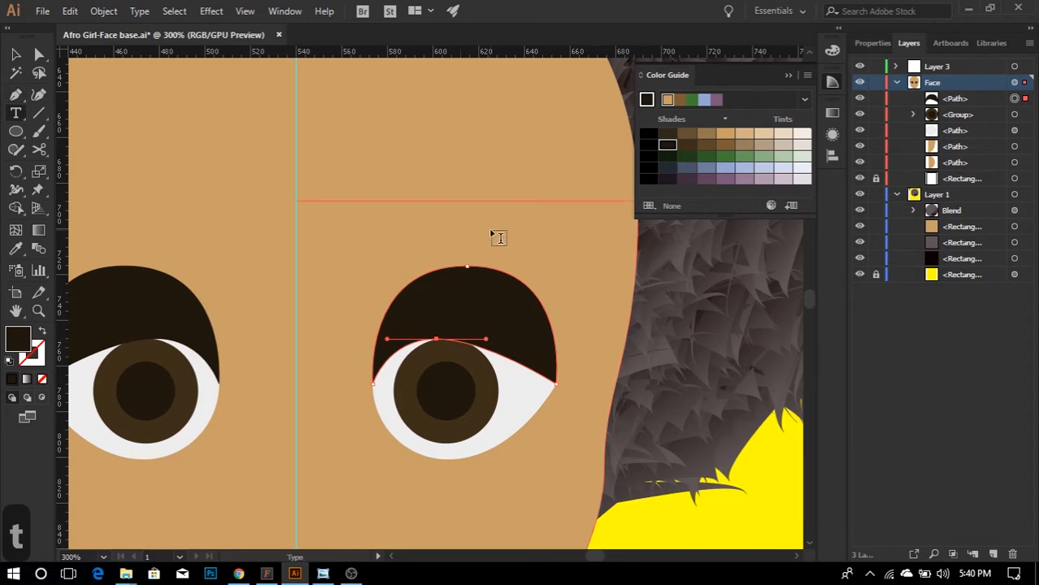
{"action": "key", "text": "i"}
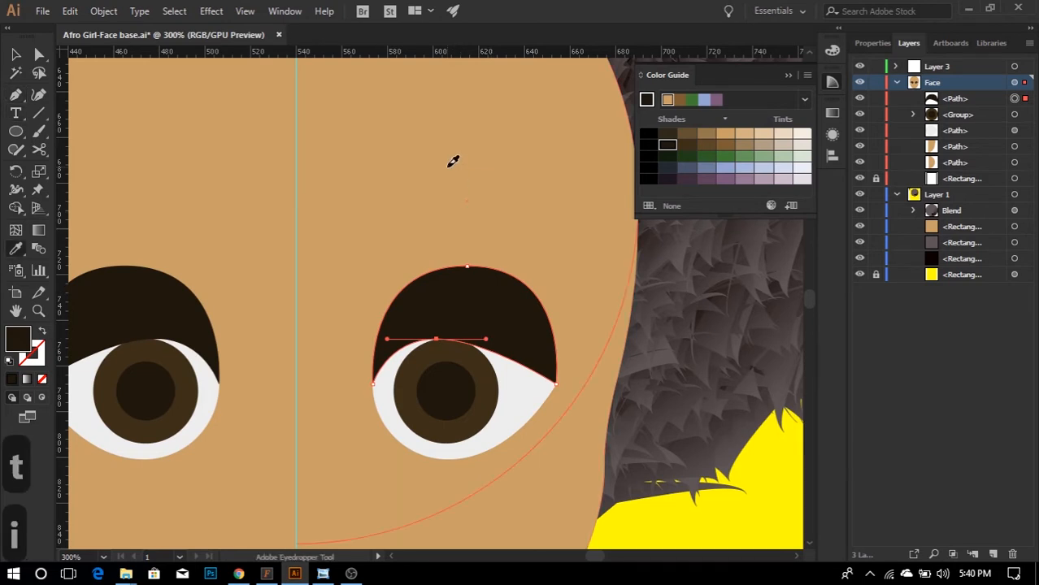
{"action": "left_click", "coordinate": [453, 165]}
{"action": "key", "text": "v"}
{"action": "scroll", "coordinate": [453, 341], "scroll_direction": "down", "scroll_amount": 1}
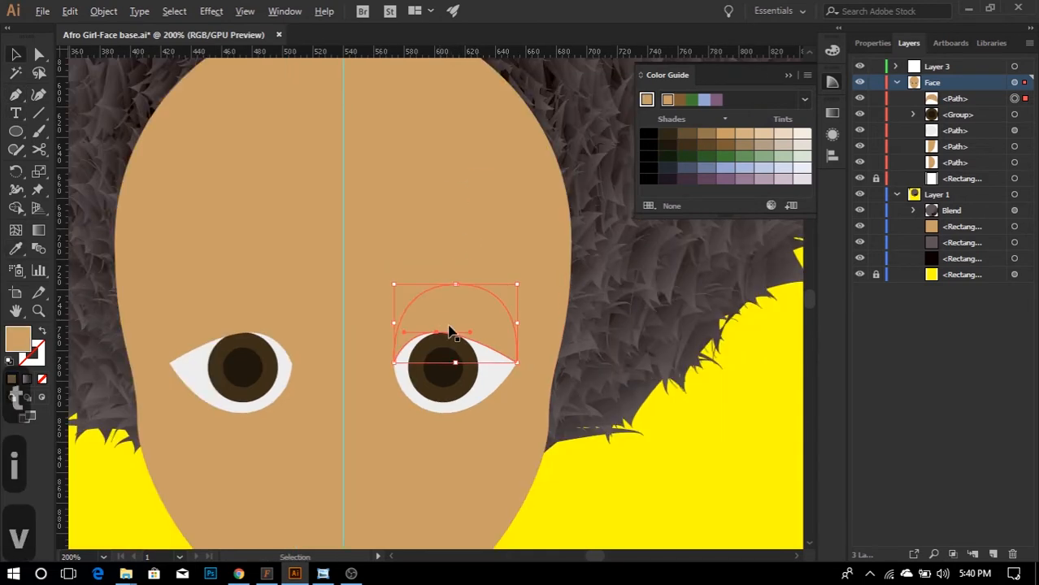
- Lower the middle anchor of the eyelid's bottom edge over the iris and adjust its handle to refine the curve
{"action": "key", "text": "a"}
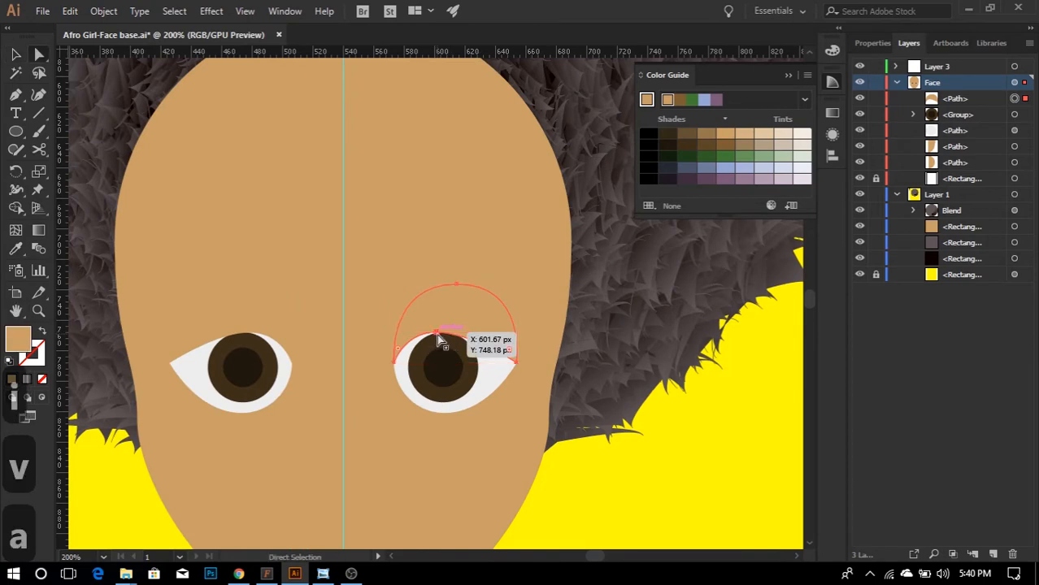
{"action": "mouse_move", "coordinate": [436, 337]}
{"action": "left_mouse_down"}
{"action": "mouse_move", "coordinate": [424, 342]}
{"action": "mouse_move", "coordinate": [500, 334]}
{"action": "mouse_move", "coordinate": [525, 372]}
{"action": "mouse_move", "coordinate": [486, 343]}
{"action": "mouse_move", "coordinate": [442, 333]}
{"action": "mouse_move", "coordinate": [445, 348]}
{"action": "left_mouse_up"}
{"action": "key", "text": "ctrl+z"}
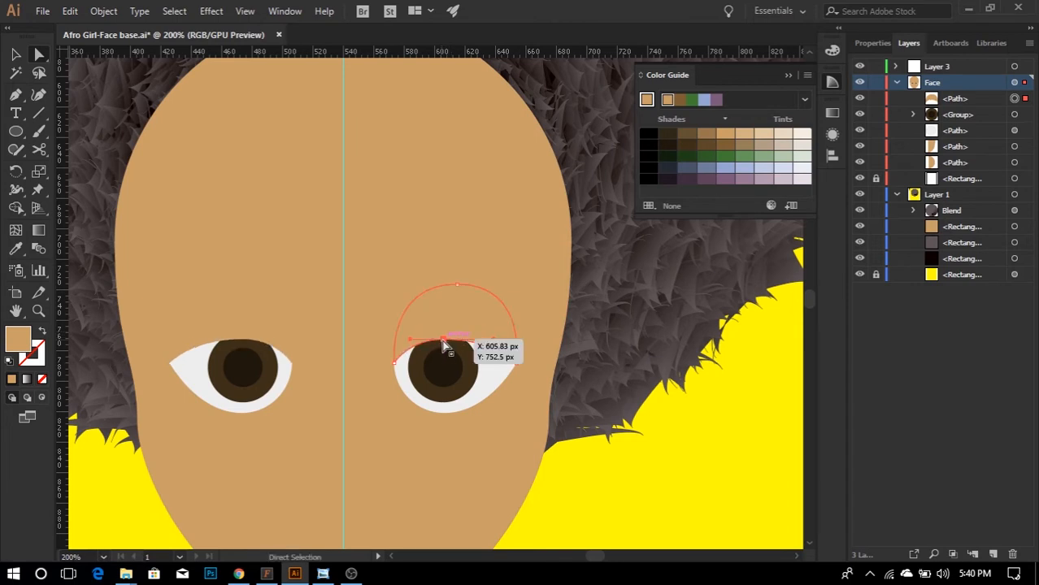
{"action": "left_click", "coordinate": [397, 450], "text": "alt"}
{"action": "scroll", "coordinate": [397, 451], "scroll_direction": "down", "scroll_amount": 2, "text": "alt"}
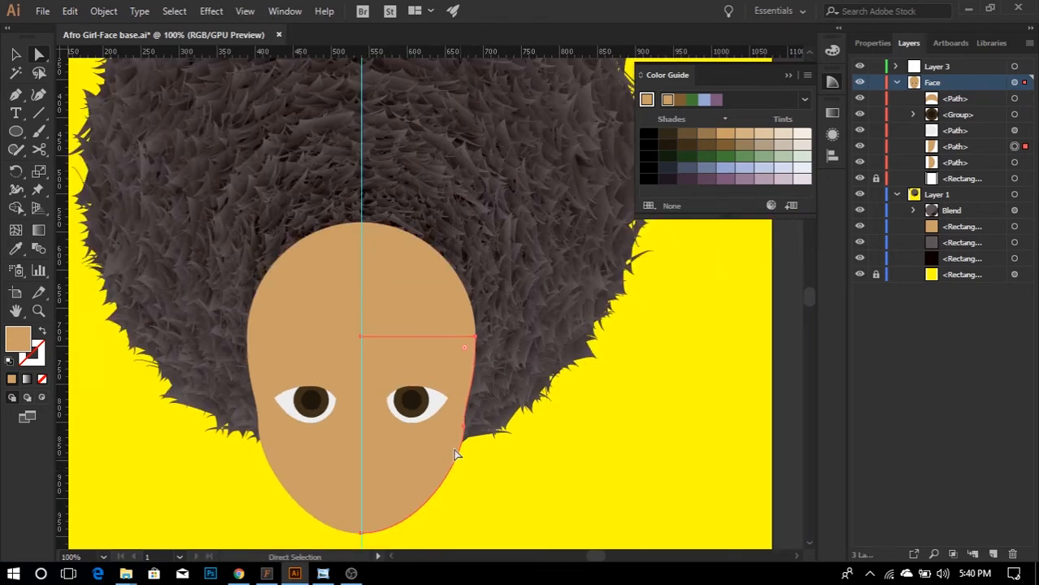
{"action": "scroll", "coordinate": [390, 405], "scroll_direction": "up", "scroll_amount": 3, "text": "alt"}
{"action": "left_click", "coordinate": [439, 369]}
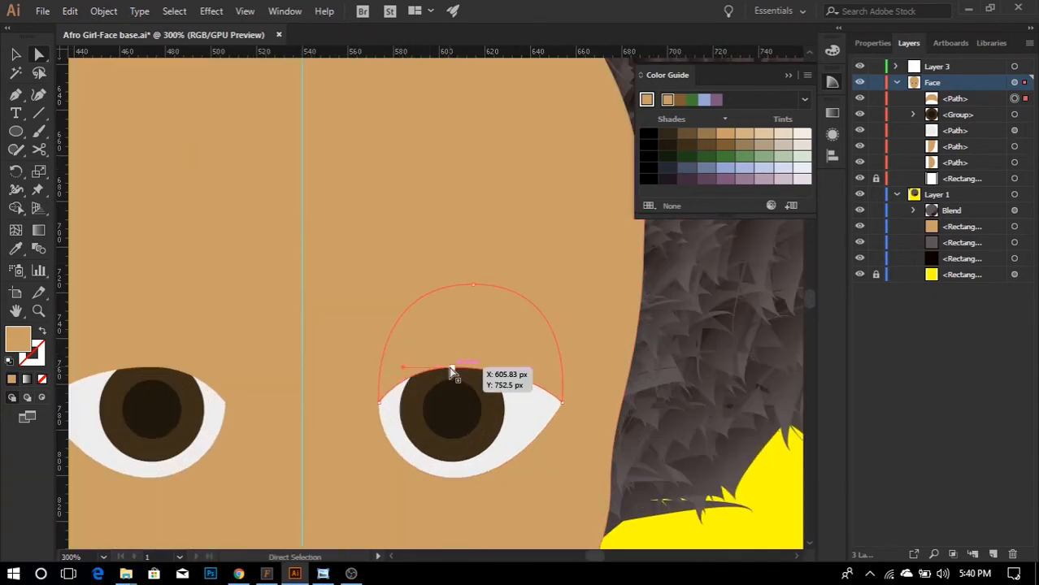
{"action": "left_click_drag", "start_coordinate": [449, 367], "coordinate": [397, 374]}
{"action": "scroll", "coordinate": [383, 391], "scroll_direction": "down", "scroll_amount": 2, "text": "alt"}
- Move the iris and pupil group up slightly so it tucks under the eyelid, and clear the selection
{"action": "left_click", "coordinate": [406, 399]}
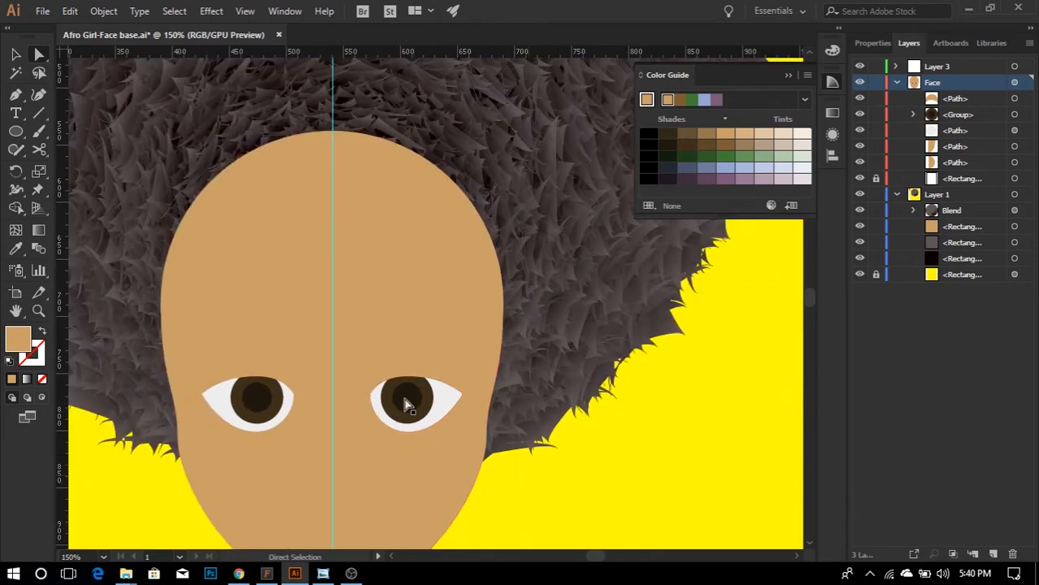
{"action": "key", "text": "v"}
{"action": "left_click", "coordinate": [534, 493]}
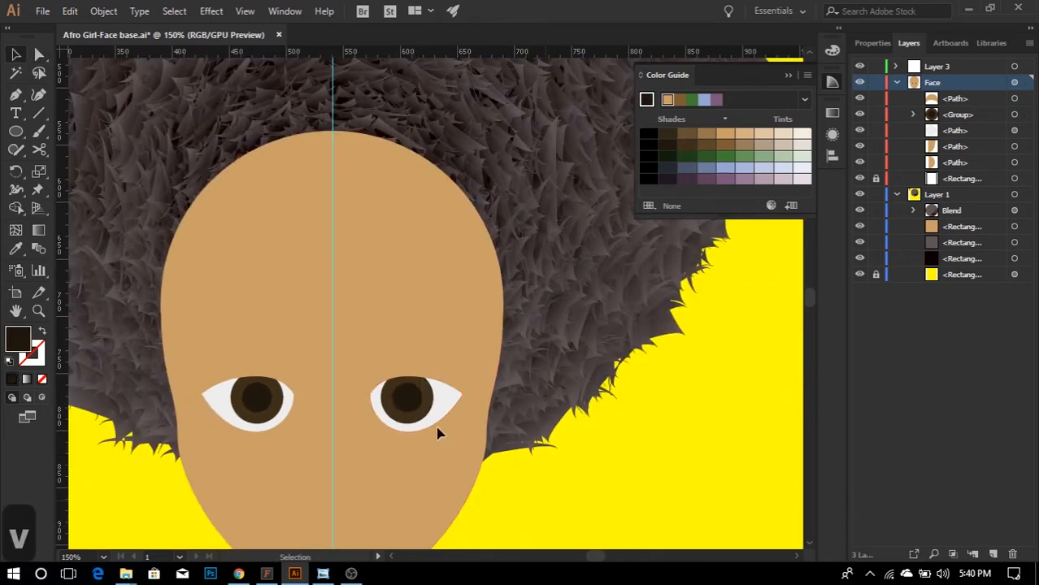
{"action": "left_click", "coordinate": [408, 409]}
{"action": "left_click_drag", "start_coordinate": [408, 409], "coordinate": [409, 397]}
{"action": "left_click", "coordinate": [525, 489]}
{"action": "scroll", "coordinate": [483, 464], "scroll_direction": "down", "scroll_amount": 1, "text": "alt"}
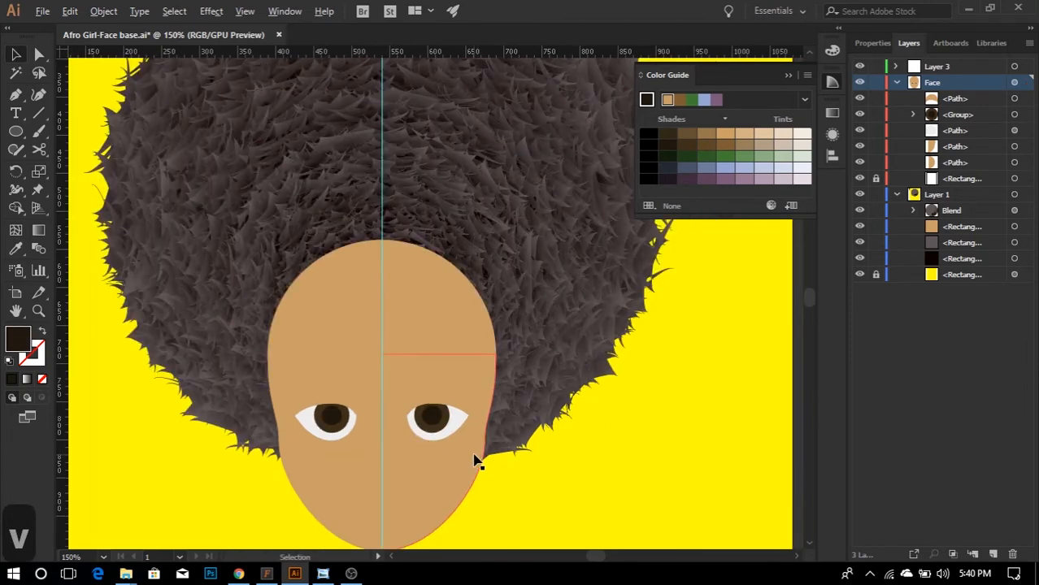
{"action": "scroll", "coordinate": [439, 431], "scroll_direction": "up", "scroll_amount": 1, "text": "alt"}
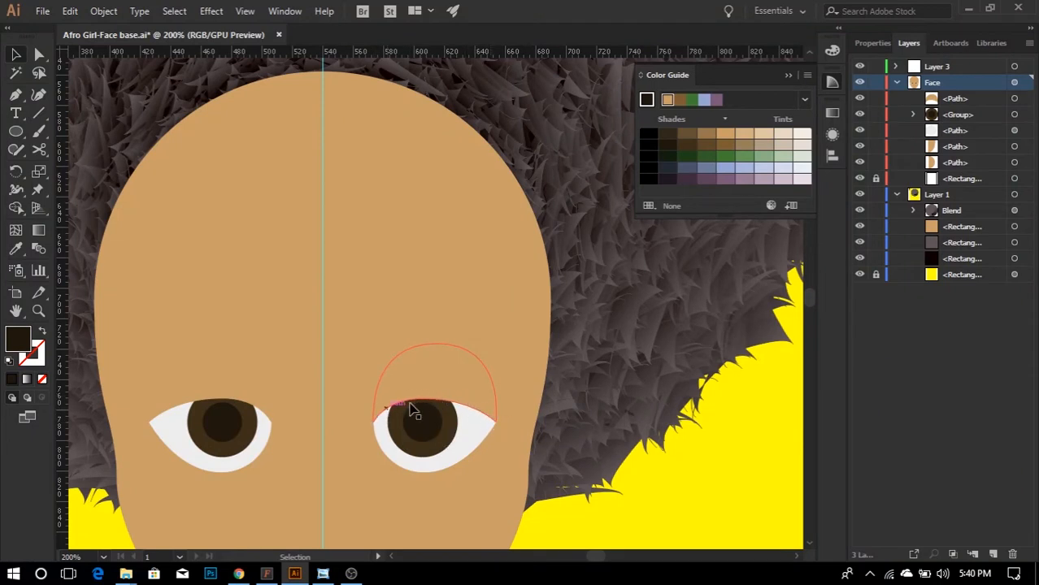
- Copy the eyelid's lower curve as a separate path, paste it and align it with the upper edge of the eye
{"action": "left_click", "coordinate": [458, 413]}
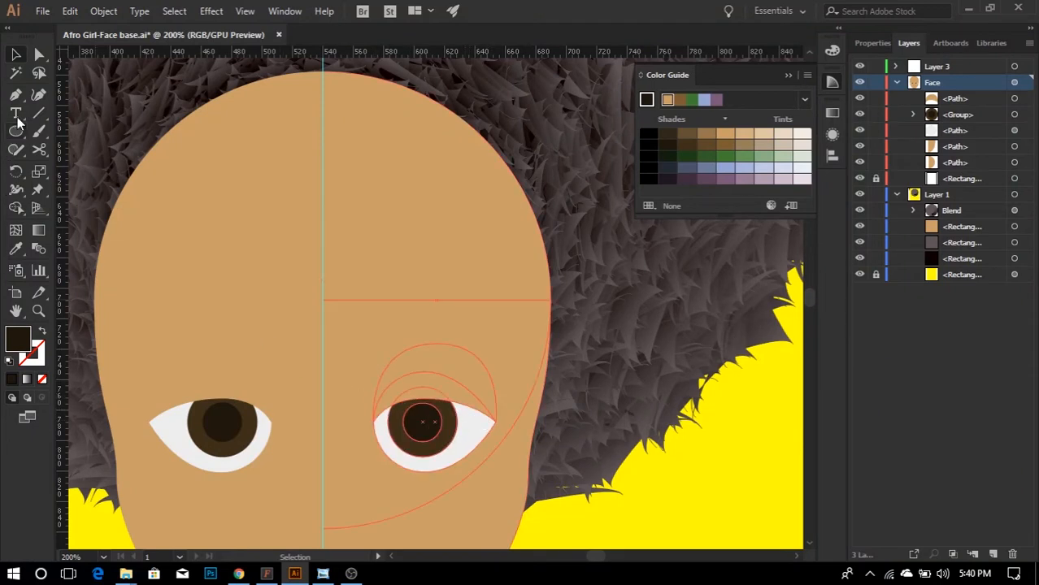
{"action": "left_click", "coordinate": [15, 95]}
{"action": "key", "text": "ctrl+shift+a"}
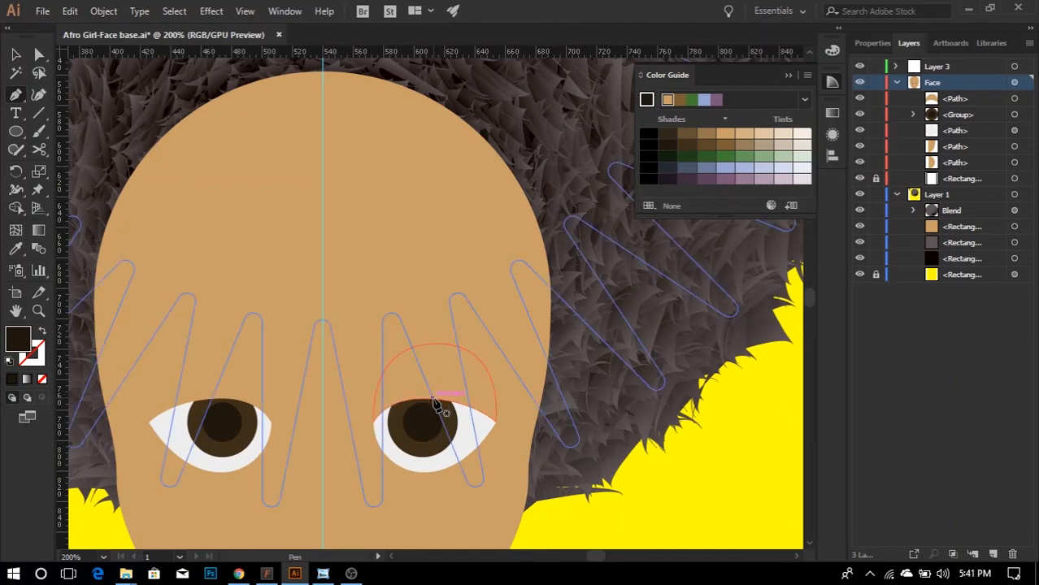
{"action": "key", "text": "ctrl"}
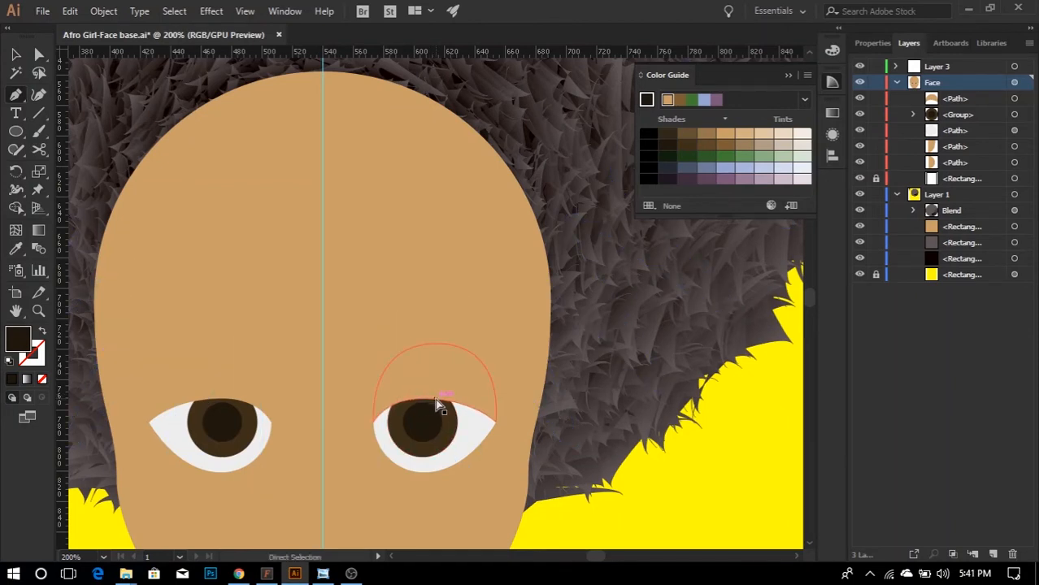
{"action": "left_click", "coordinate": [423, 402], "text": "ctrl"}
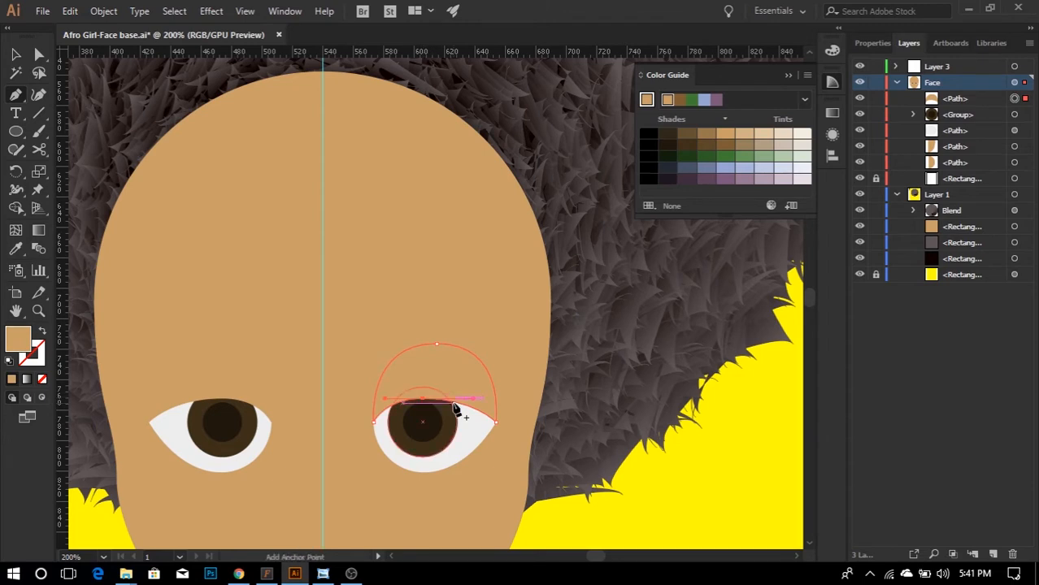
{"action": "key", "text": "ctrl+c"}
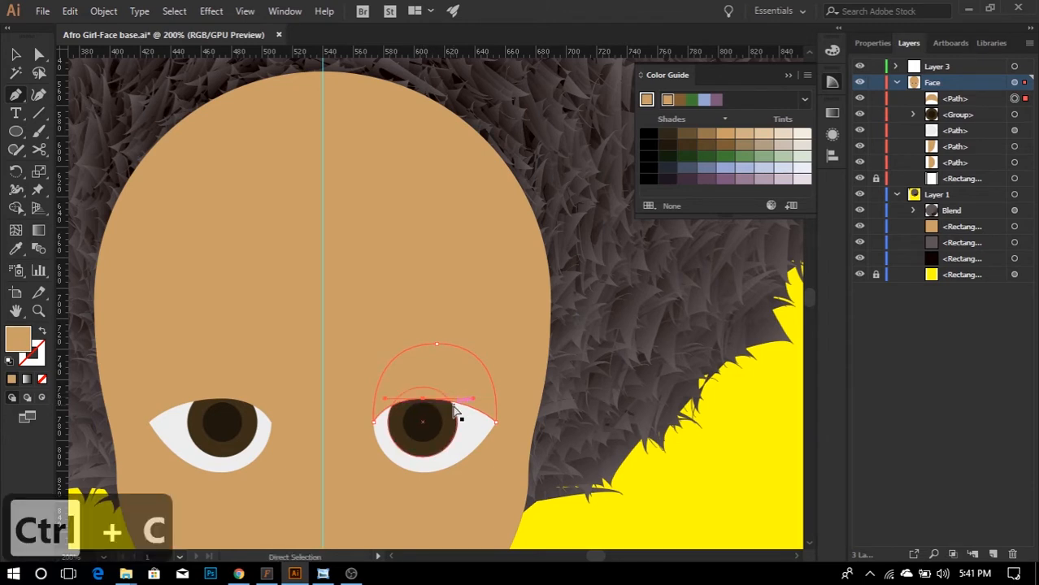
{"action": "key", "text": "ctrl+v"}
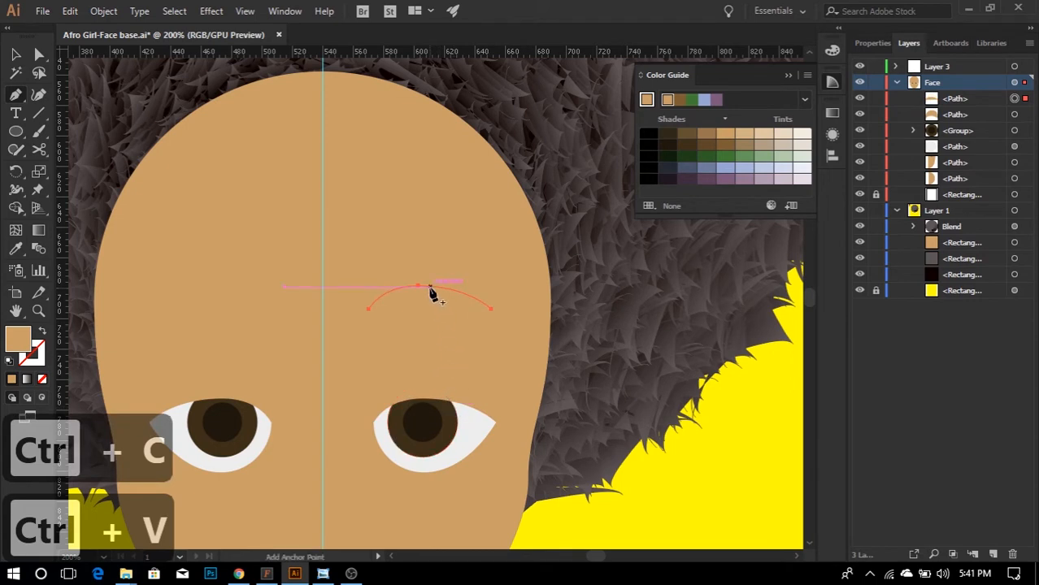
{"action": "key", "text": "v"}
{"action": "left_click_drag", "start_coordinate": [465, 302], "coordinate": [471, 414]}
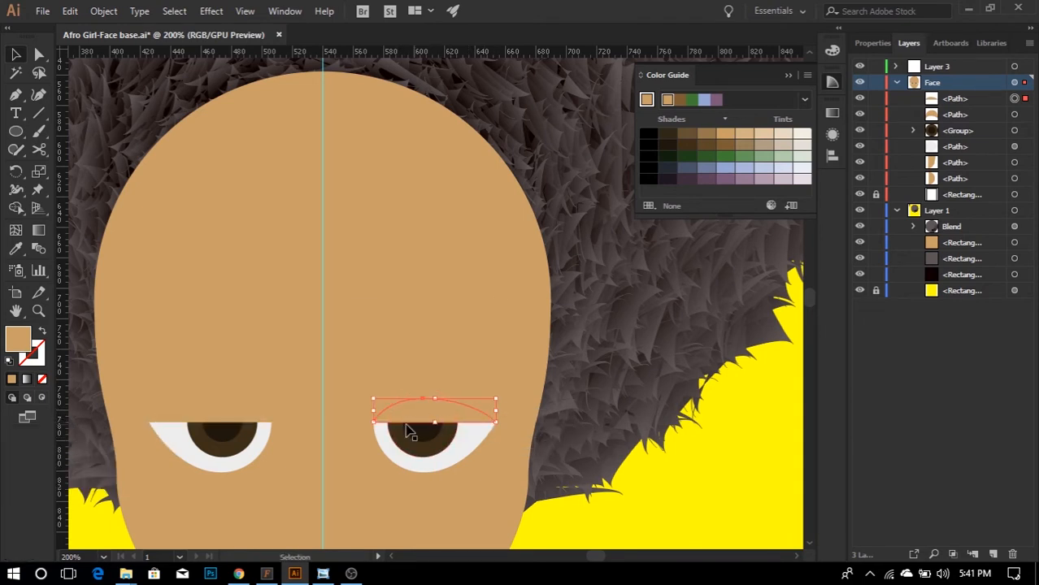
{"action": "left_click_drag", "start_coordinate": [495, 423], "coordinate": [488, 428]}
- Extend the pasted curve with the Pen tool into a closed eyeliner shape with a wing beyond the outer corner of the eye
{"action": "key", "text": "p"}
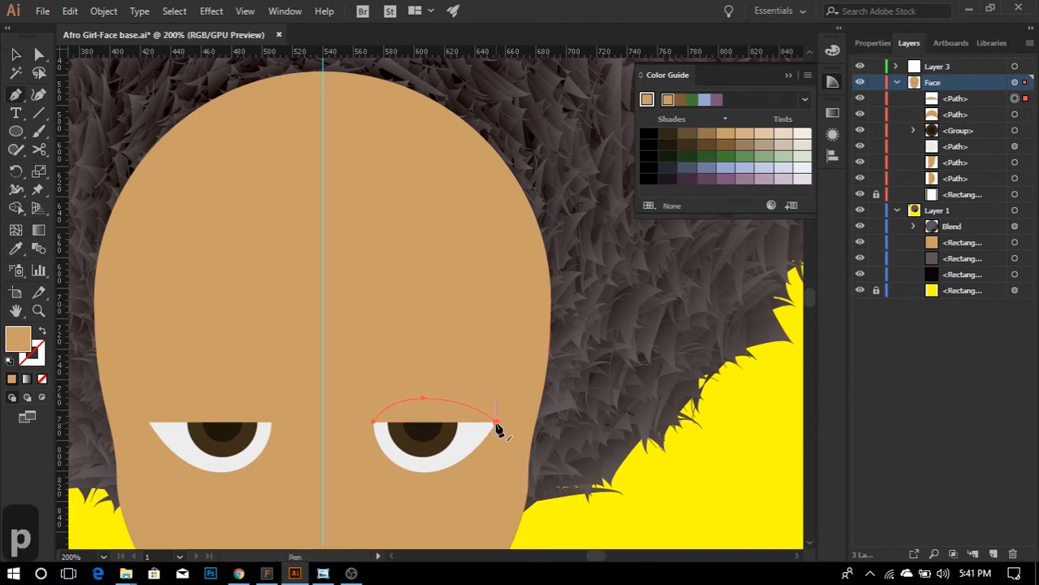
{"action": "left_click", "coordinate": [496, 425]}
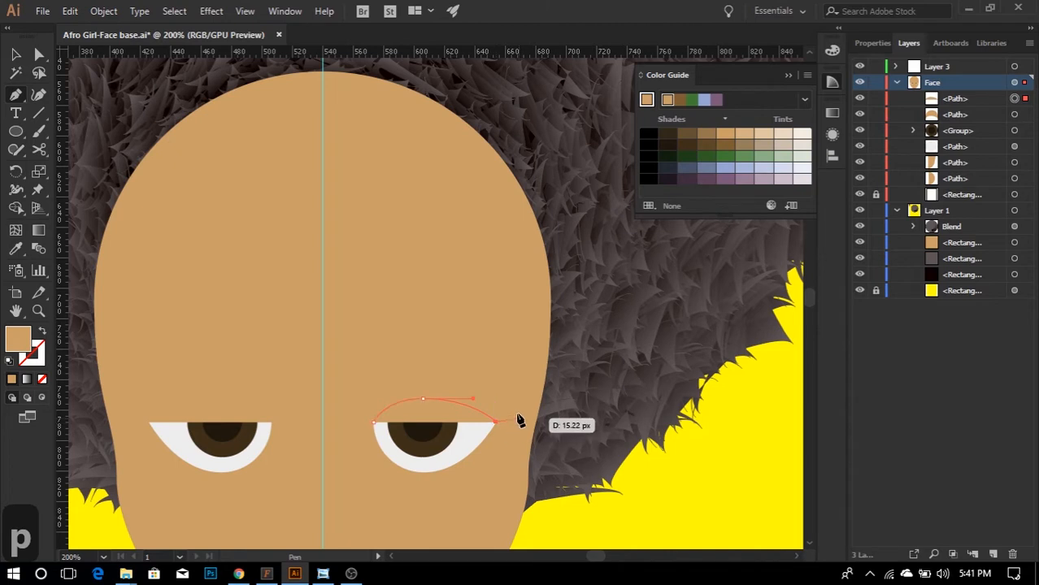
{"action": "left_click", "coordinate": [521, 408]}
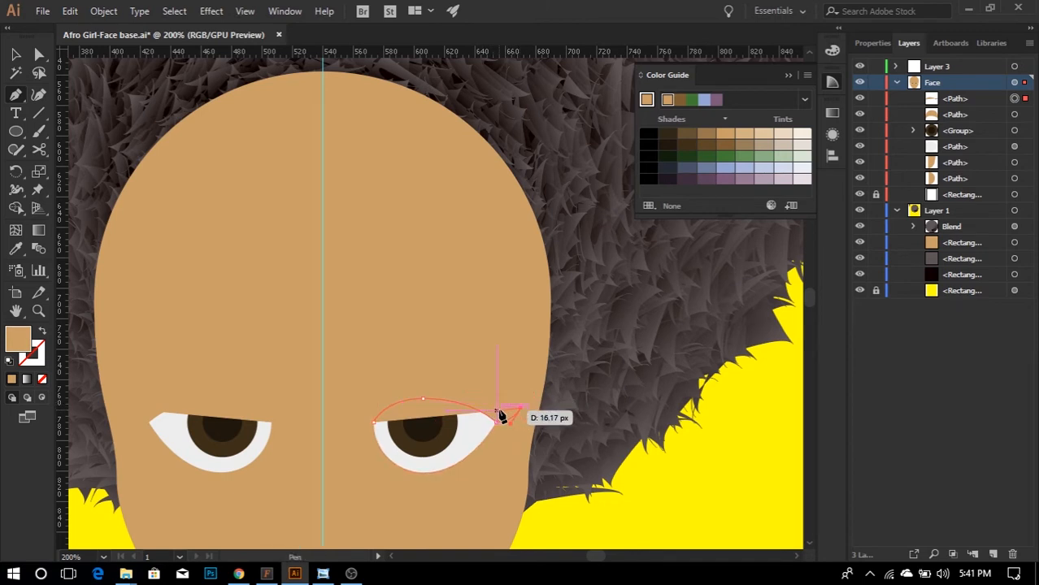
{"action": "left_click_drag", "start_coordinate": [485, 412], "coordinate": [422, 393]}
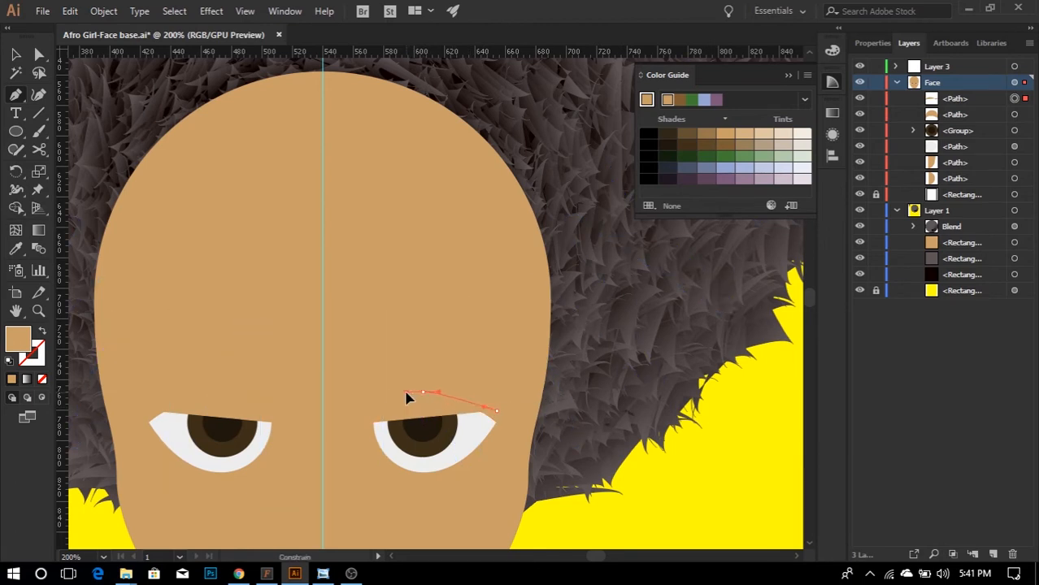
{"action": "mouse_move", "coordinate": [374, 421]}
{"action": "left_mouse_down"}
{"action": "mouse_move", "coordinate": [383, 429]}
{"action": "mouse_move", "coordinate": [371, 425]}
{"action": "left_mouse_up"}
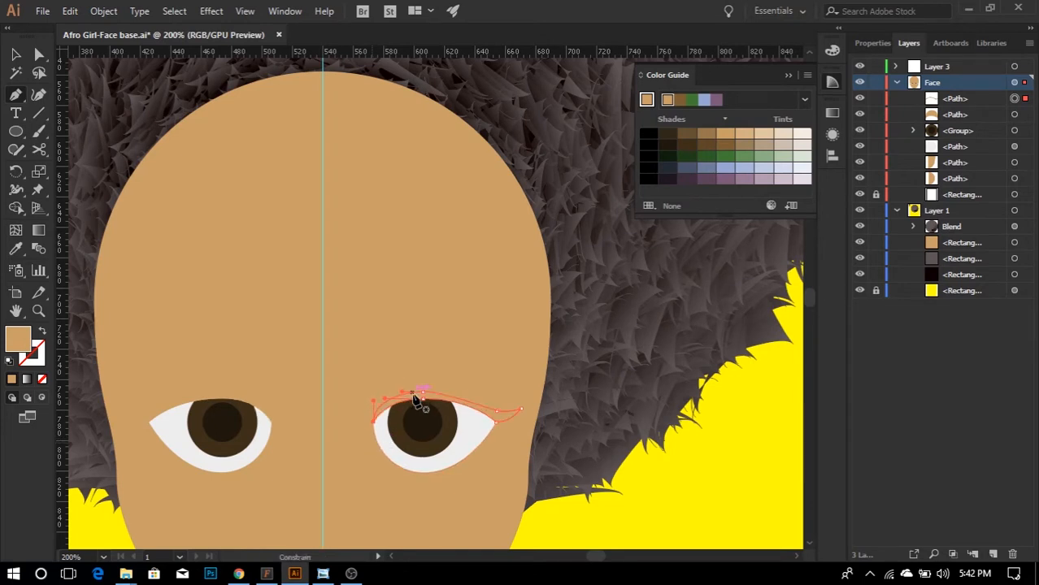
- Refine the eyeliner's upper contour by adjusting the anchors and handles at its peak, wing and inner corner
{"action": "scroll", "coordinate": [423, 398], "scroll_direction": "up", "scroll_amount": 1}
{"action": "left_click_drag", "start_coordinate": [442, 344], "coordinate": [454, 342]}
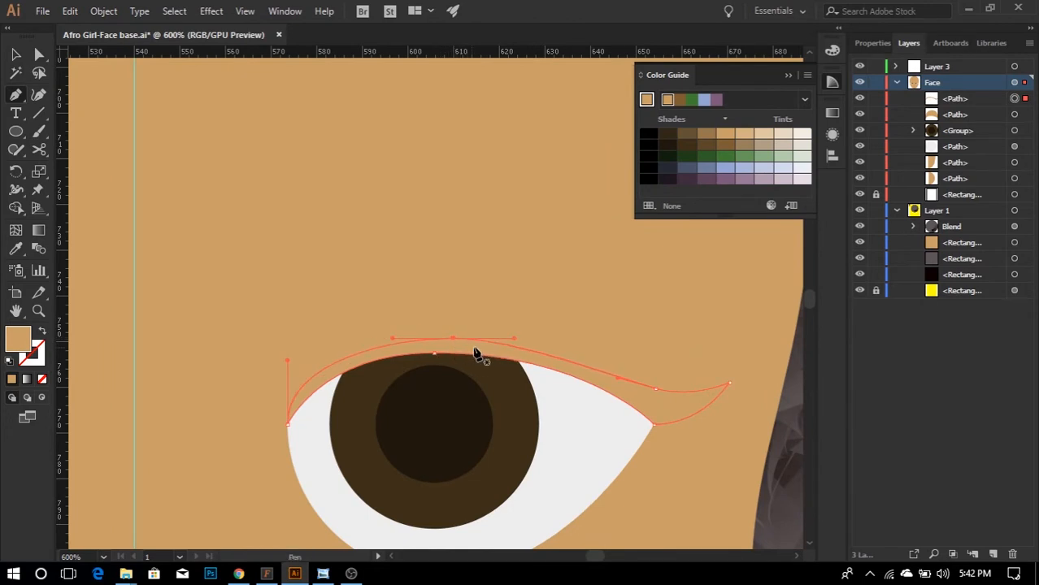
{"action": "left_click", "coordinate": [656, 389]}
{"action": "left_click_drag", "start_coordinate": [657, 390], "coordinate": [659, 396]}
{"action": "scroll", "coordinate": [561, 352], "scroll_direction": "down", "scroll_amount": 1}
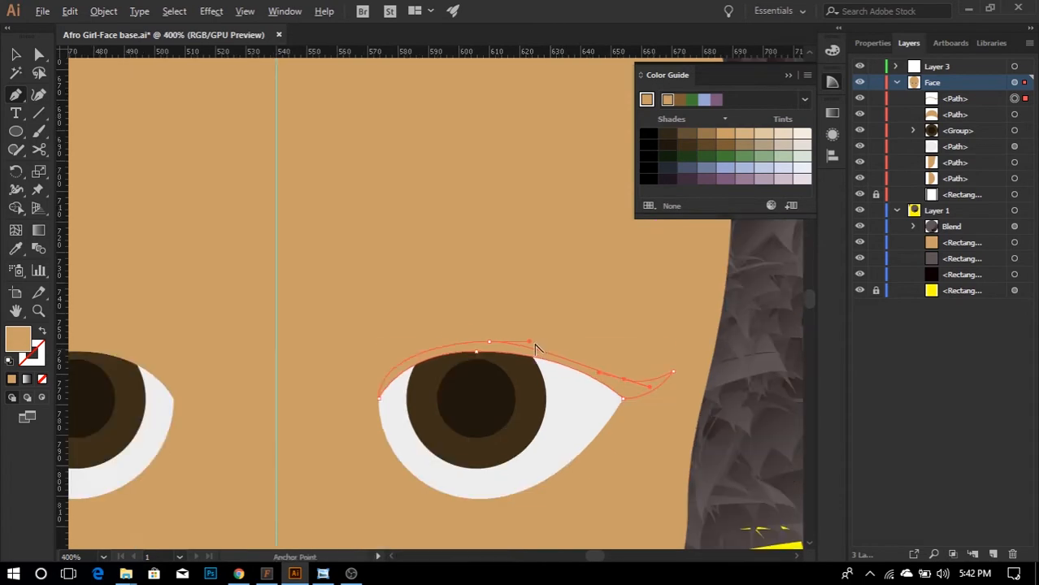
{"action": "left_click", "coordinate": [380, 398], "text": "ctrl"}
{"action": "left_click_drag", "start_coordinate": [379, 358], "coordinate": [393, 359]}
{"action": "scroll", "coordinate": [394, 362], "scroll_direction": "down", "scroll_amount": 1}
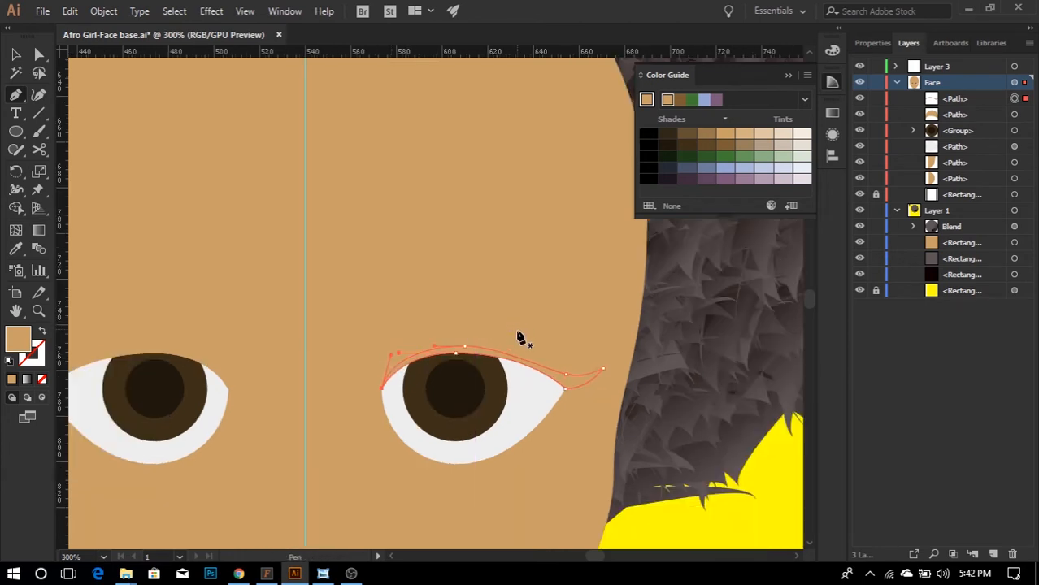
{"action": "scroll", "coordinate": [583, 376], "scroll_direction": "up", "scroll_amount": 1}
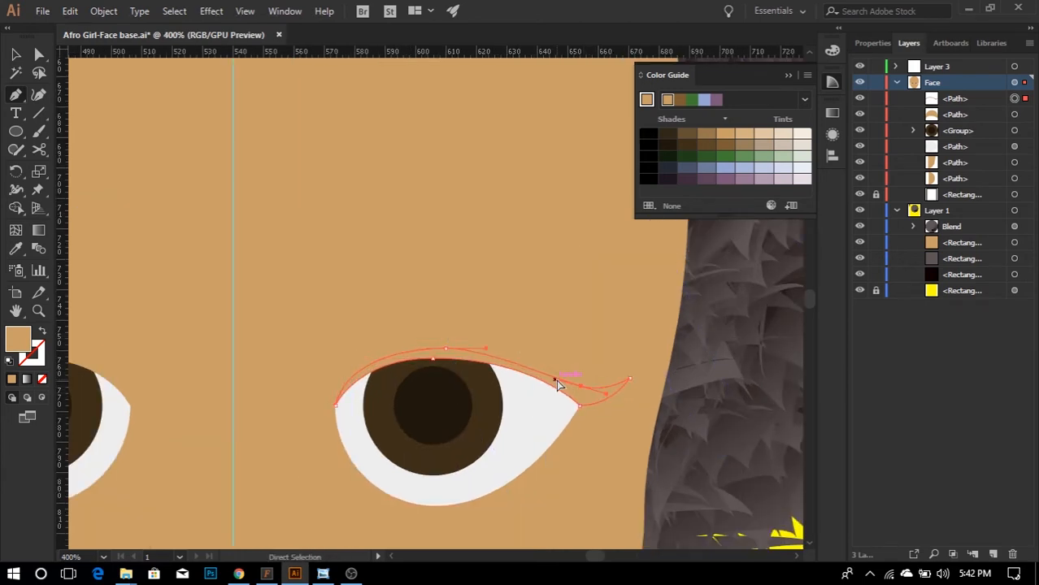
{"action": "left_click_drag", "start_coordinate": [556, 380], "coordinate": [559, 377]}
- Fill the eyeliner shape with the dark brown sampled from the pupil
{"action": "key", "text": "i"}
{"action": "scroll", "coordinate": [431, 407], "scroll_direction": "down", "scroll_amount": 3}
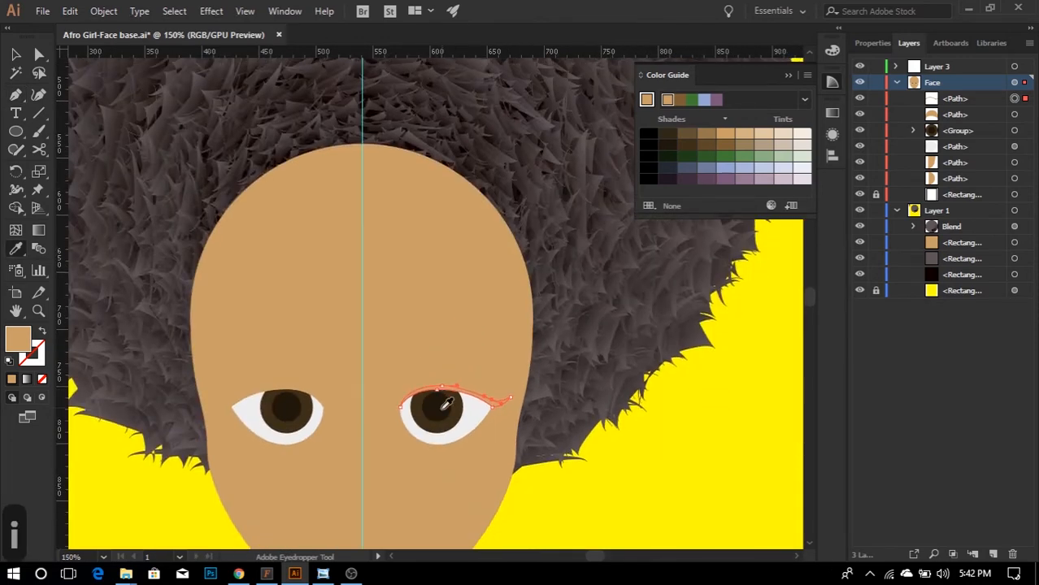
{"action": "left_click", "coordinate": [435, 408]}
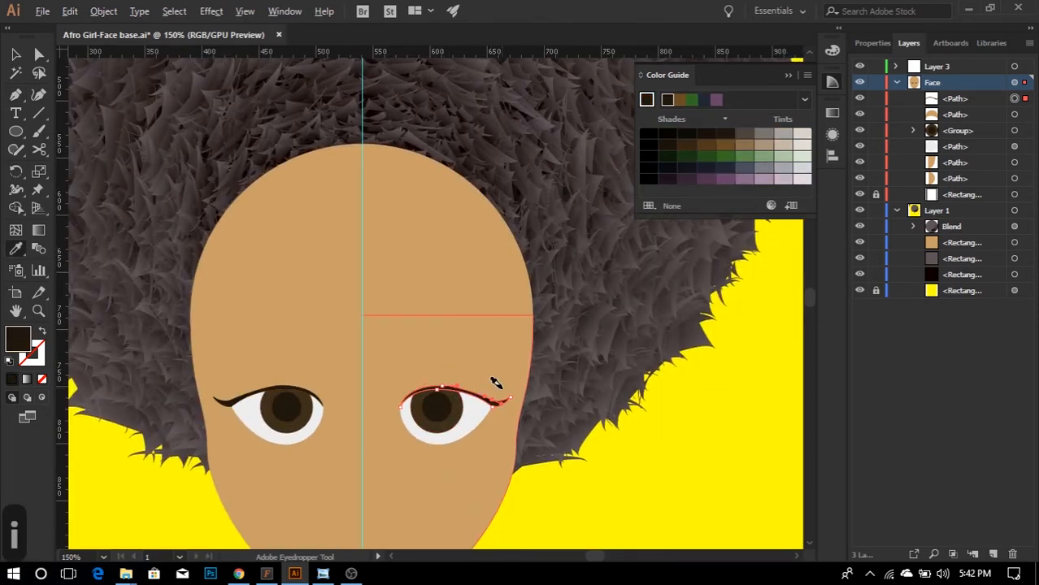
- Fine-tune the upper contour of the filled eyeliner near its peak and toward the outer wing, then deselect it
{"action": "scroll", "coordinate": [496, 382], "scroll_direction": "up", "scroll_amount": 2}
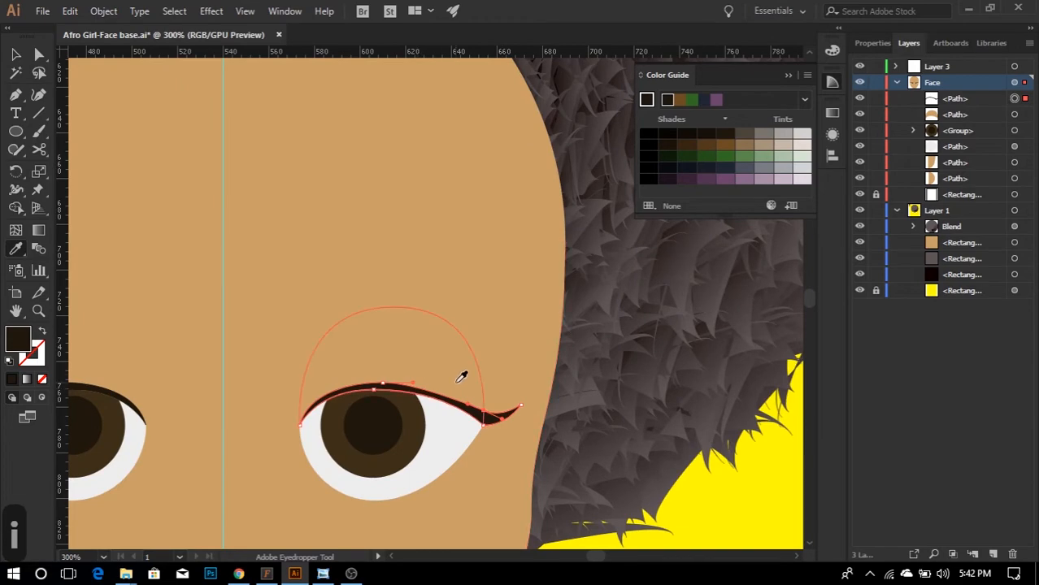
{"action": "key", "text": "v"}
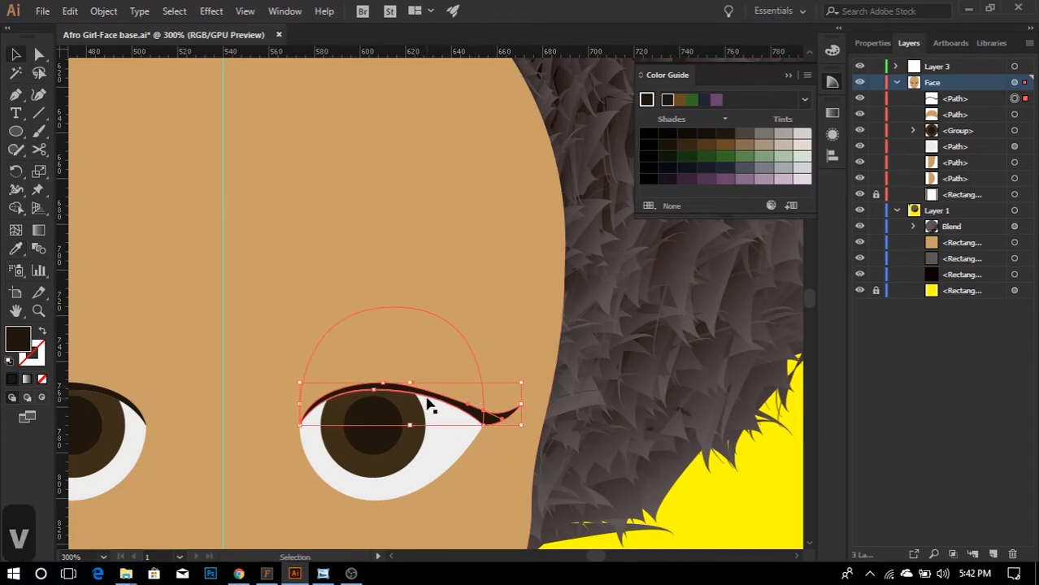
{"action": "scroll", "coordinate": [392, 385], "scroll_direction": "up", "scroll_amount": 1}
{"action": "scroll", "coordinate": [373, 383], "scroll_direction": "down", "scroll_amount": 3}
{"action": "left_click", "coordinate": [457, 488]}
{"action": "scroll", "coordinate": [366, 374], "scroll_direction": "up", "scroll_amount": 2}
{"action": "left_click", "coordinate": [413, 420]}
{"action": "scroll", "coordinate": [413, 421], "scroll_direction": "up", "scroll_amount": 1}
{"action": "key", "text": "a"}
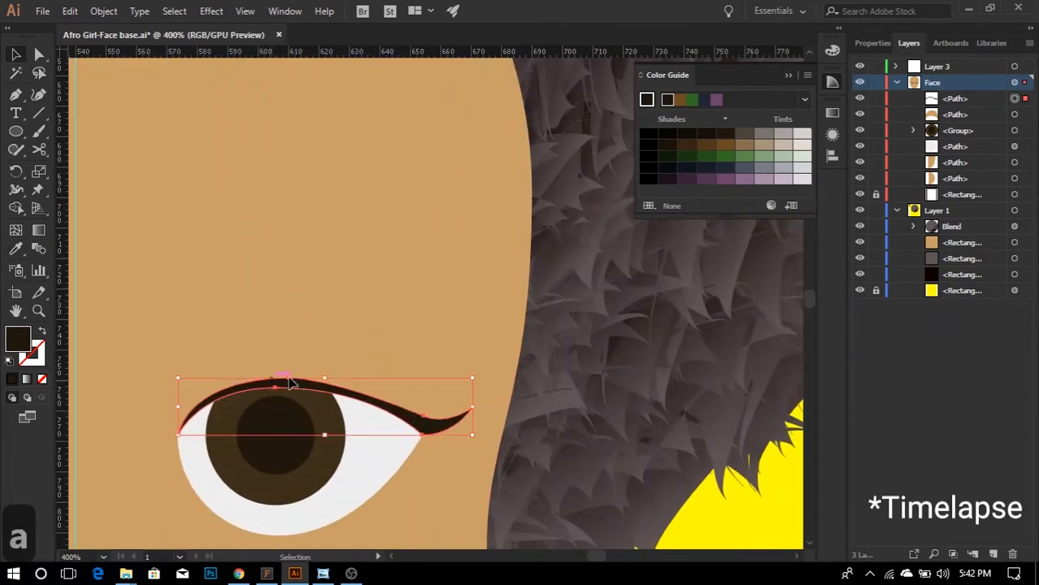
{"action": "left_click", "coordinate": [292, 379]}
{"action": "left_click_drag", "start_coordinate": [407, 408], "coordinate": [422, 413]}
{"action": "scroll", "coordinate": [404, 415], "scroll_direction": "down", "scroll_amount": 2}
{"action": "left_click", "coordinate": [534, 495]}
{"action": "left_click", "coordinate": [592, 478]}
{"action": "scroll", "coordinate": [592, 478], "scroll_direction": "down", "scroll_amount": 2}
{"action": "scroll", "coordinate": [426, 391], "scroll_direction": "down", "scroll_amount": 2}
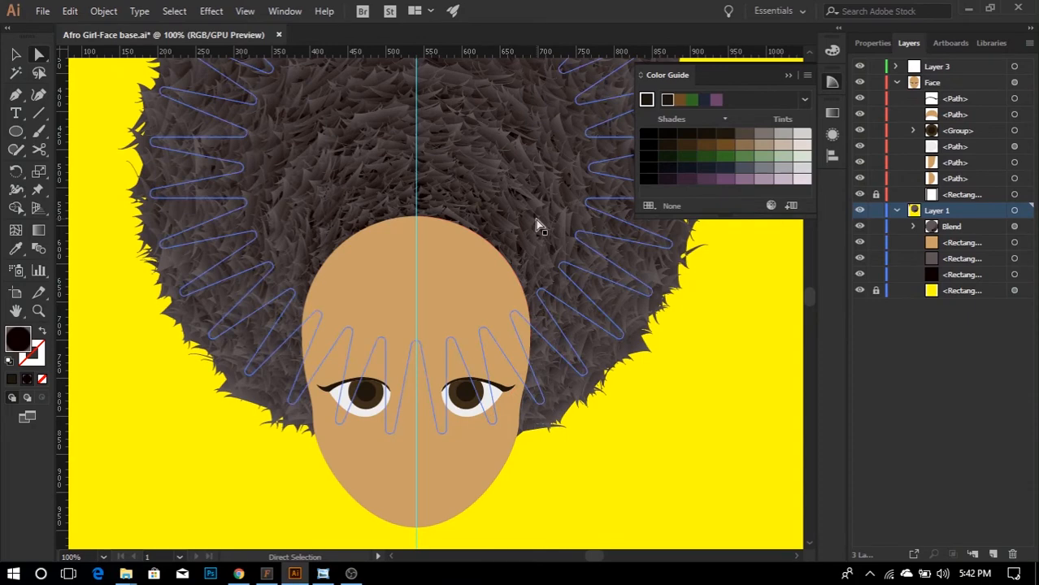
- Hide the hair blend in Layer 1 so only the face and the yellow background show
{"action": "key", "text": "v"}
{"action": "left_click", "coordinate": [585, 259]}
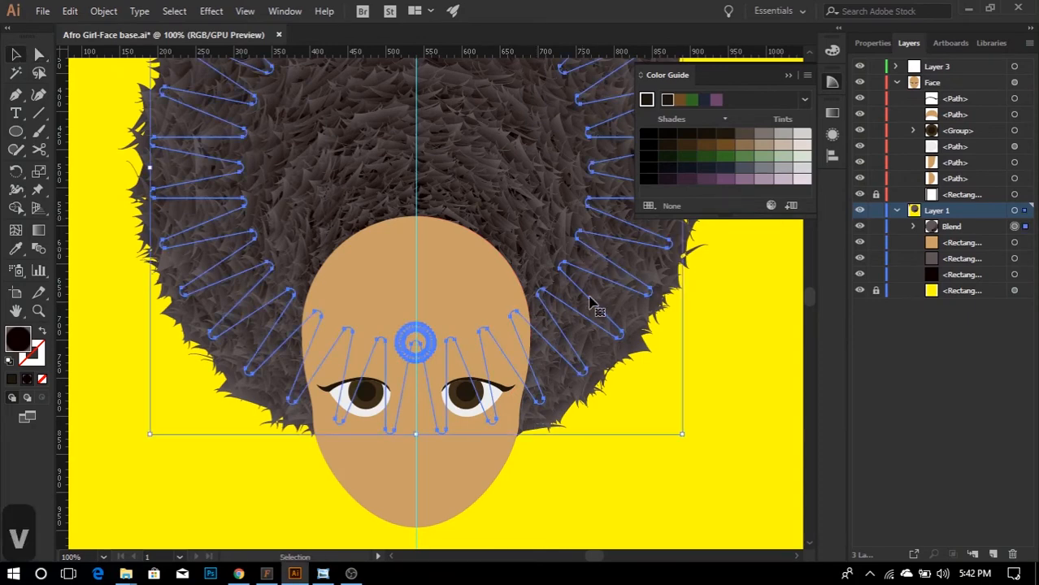
{"action": "left_click", "coordinate": [860, 227]}
{"action": "scroll", "coordinate": [520, 354], "scroll_direction": "down", "scroll_amount": 1}
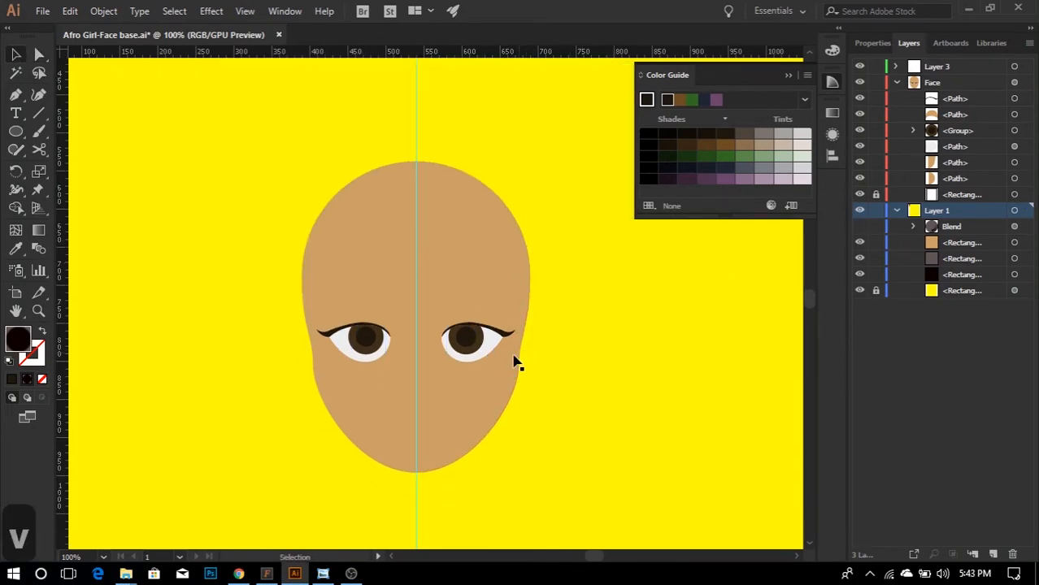
- Draw an arched eyebrow path about 93 px wide and 25 px high above the eye with the Pen tool and move it to the Face layer
{"action": "scroll", "coordinate": [479, 368], "scroll_direction": "up", "scroll_amount": 1}
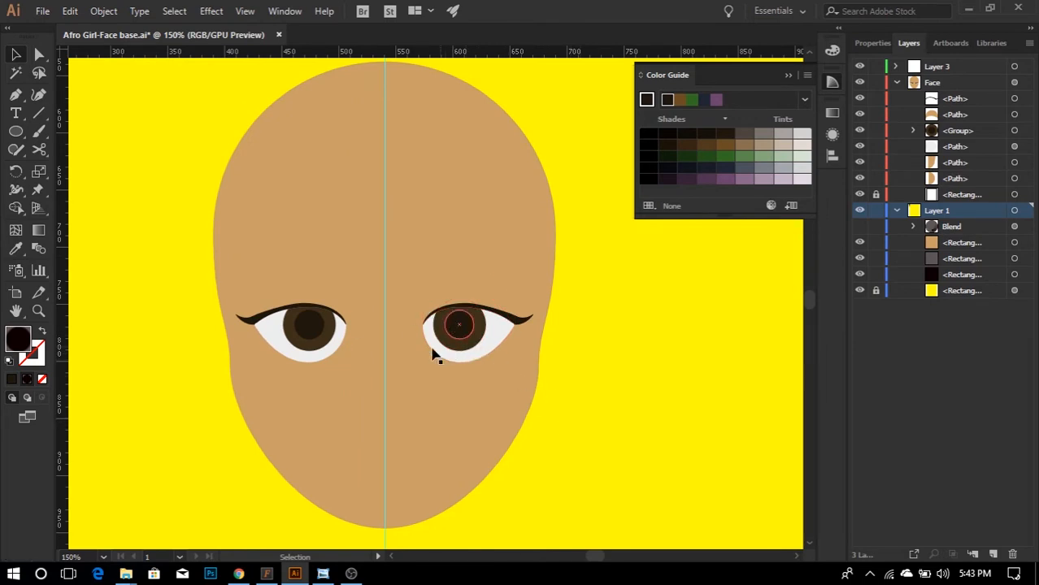
{"action": "left_click", "coordinate": [456, 325]}
{"action": "key", "text": "ctrl+shift+a"}
{"action": "left_click", "coordinate": [16, 96]}
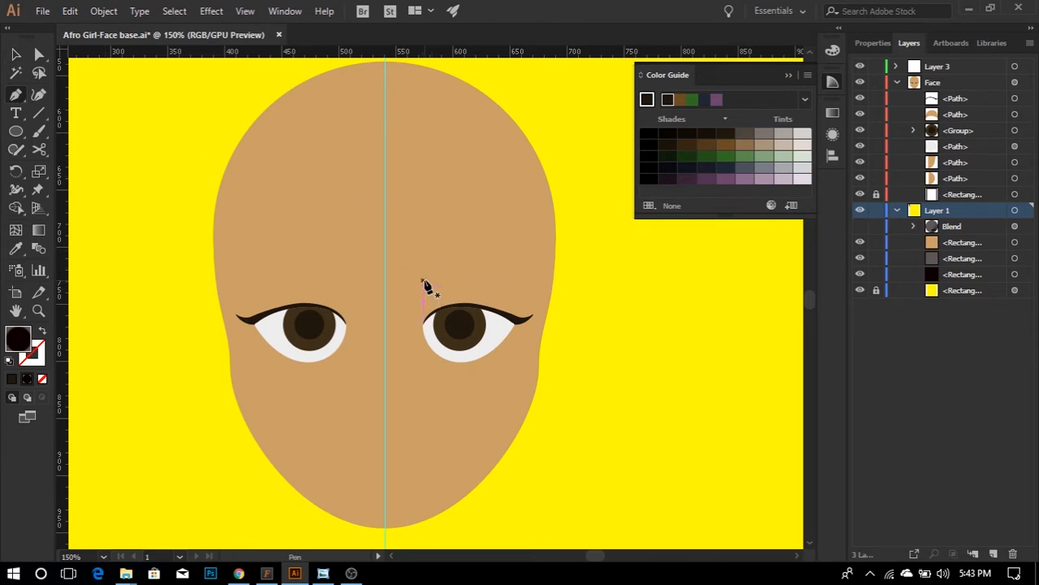
{"action": "left_click_drag", "start_coordinate": [423, 281], "coordinate": [454, 259]}
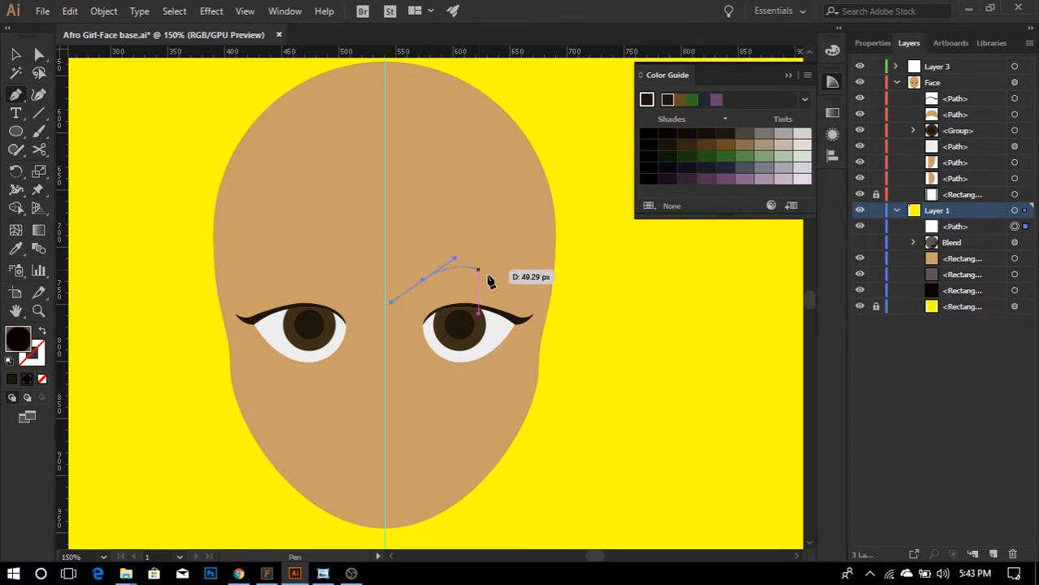
{"action": "mouse_move", "coordinate": [524, 296]}
{"action": "left_mouse_down"}
{"action": "mouse_move", "coordinate": [545, 319]}
{"action": "mouse_move", "coordinate": [558, 317]}
{"action": "mouse_move", "coordinate": [532, 305]}
{"action": "left_mouse_up"}
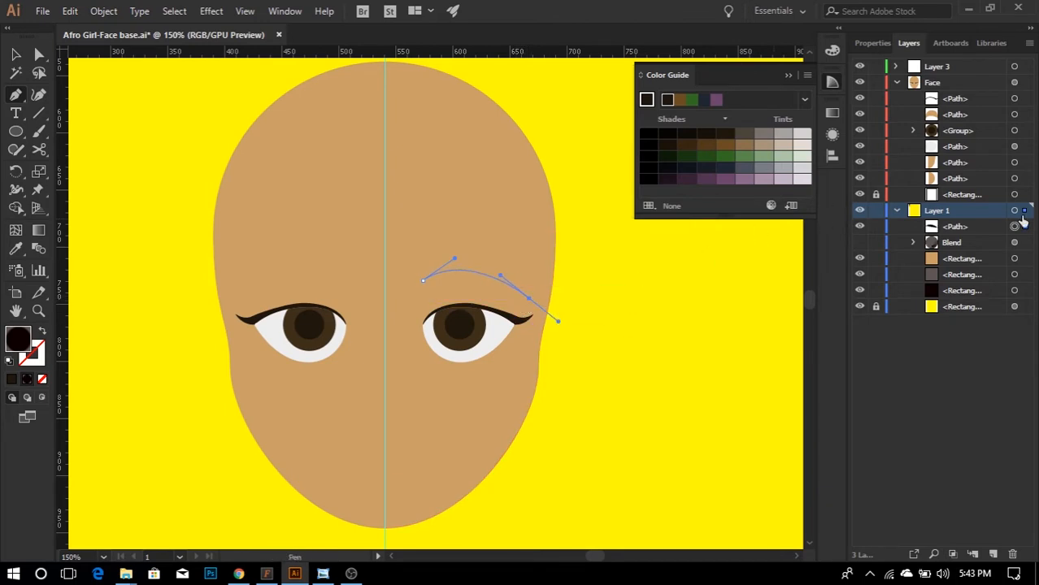
{"action": "left_click_drag", "start_coordinate": [1026, 228], "coordinate": [1028, 87]}
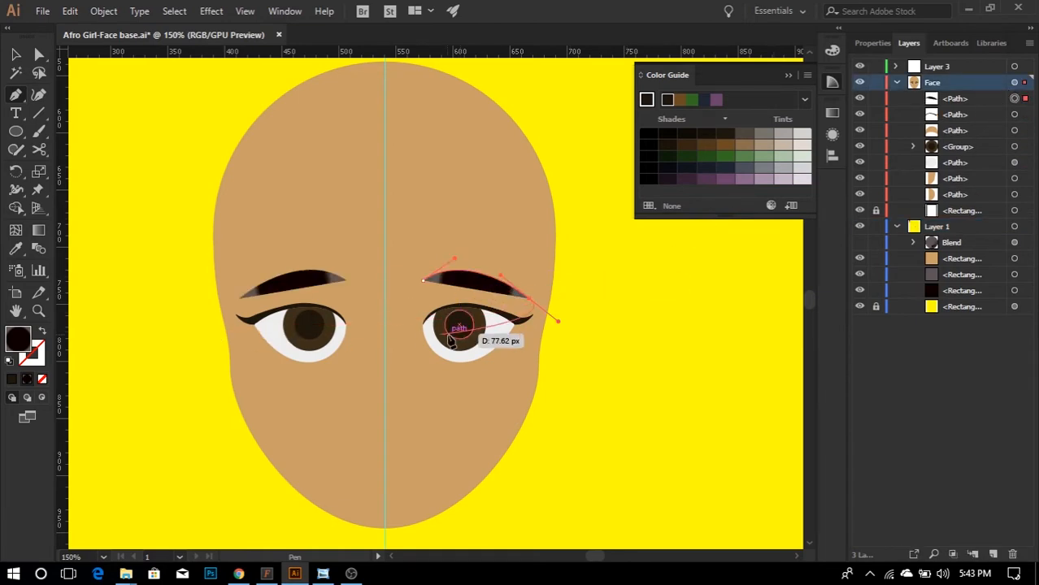
{"action": "key", "text": "Escape"}
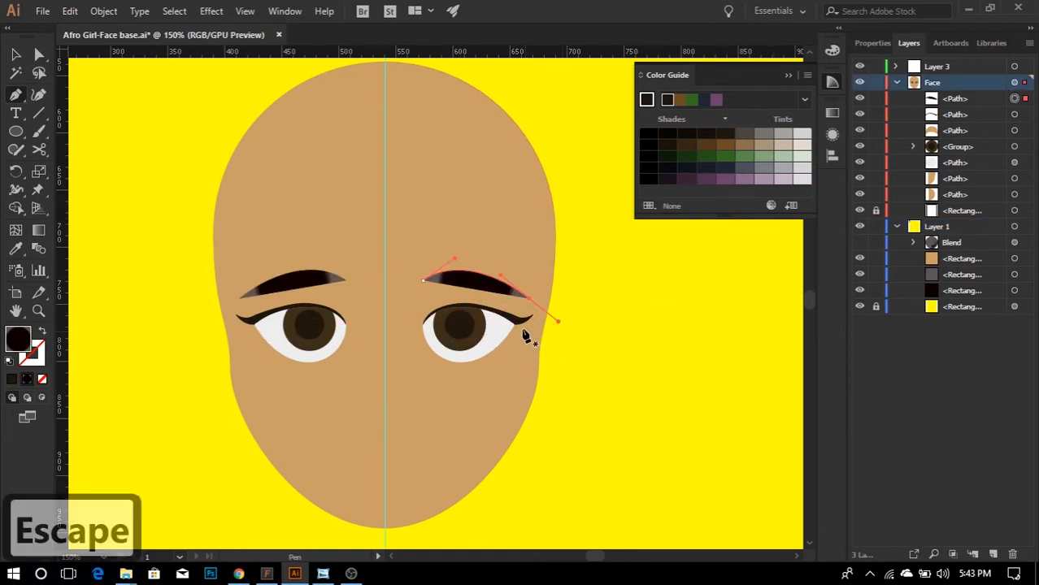
- Swap the eyebrow's fill to its stroke and make the stroke the solid dark brown 1f170d
{"action": "left_click", "coordinate": [42, 331]}
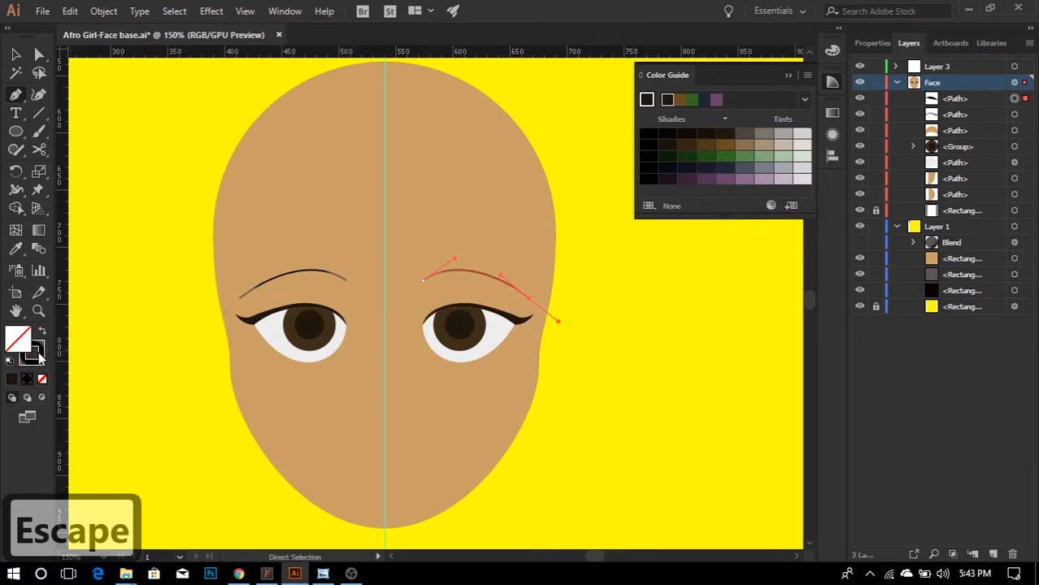
{"action": "left_click", "coordinate": [31, 354]}
{"action": "left_click", "coordinate": [11, 380]}
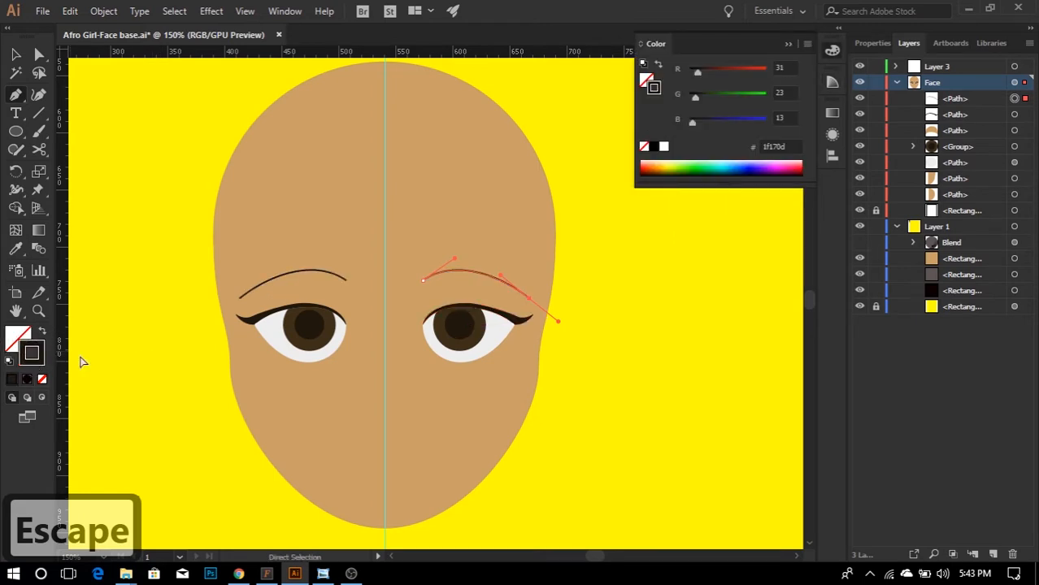
- Set the eyebrow's stroke weight to 8 px
{"action": "left_click", "coordinate": [878, 45]}
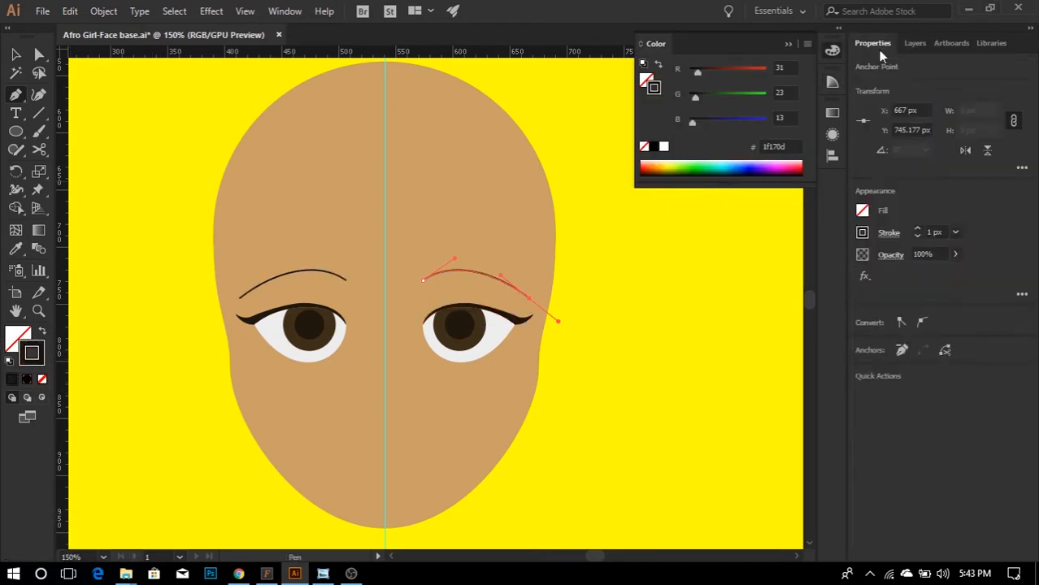
{"action": "left_click", "coordinate": [917, 230]}
{"action": "left_click", "coordinate": [917, 230]}
{"action": "left_click", "coordinate": [918, 230]}
{"action": "left_click", "coordinate": [917, 230]}
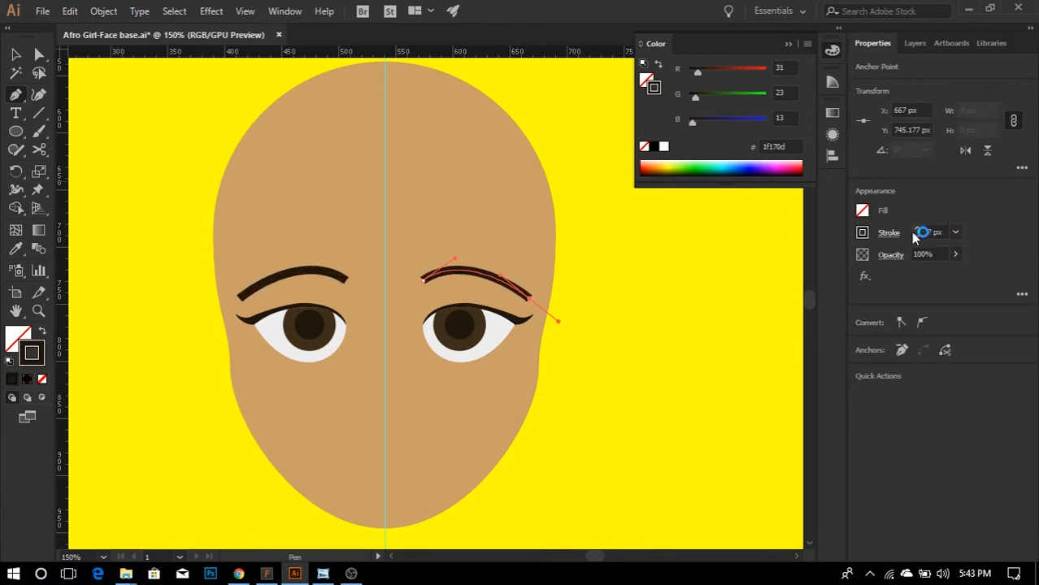
{"action": "left_click", "coordinate": [917, 230]}
{"action": "left_click", "coordinate": [917, 230]}
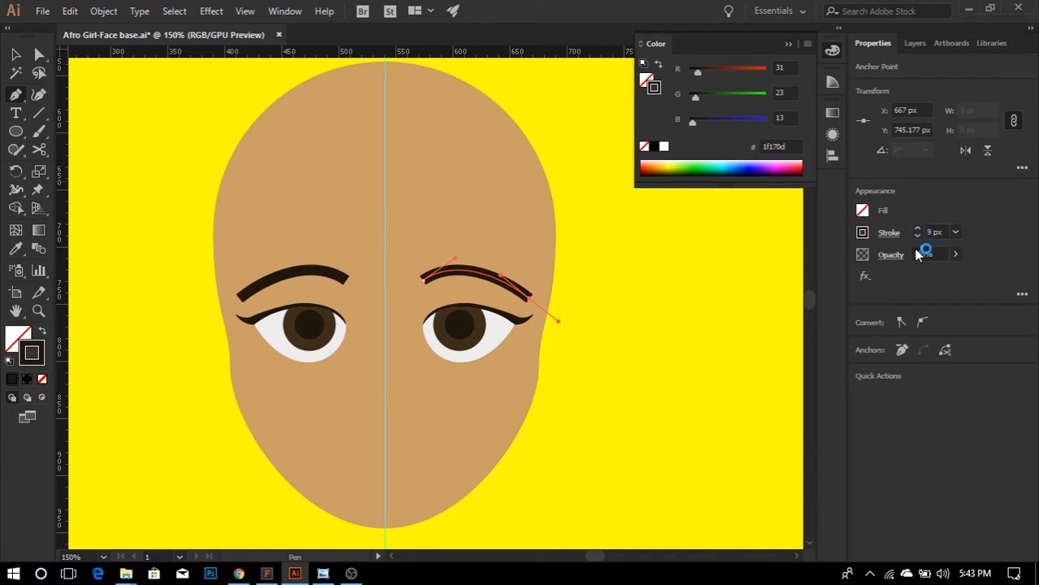
{"action": "left_click", "coordinate": [917, 236]}
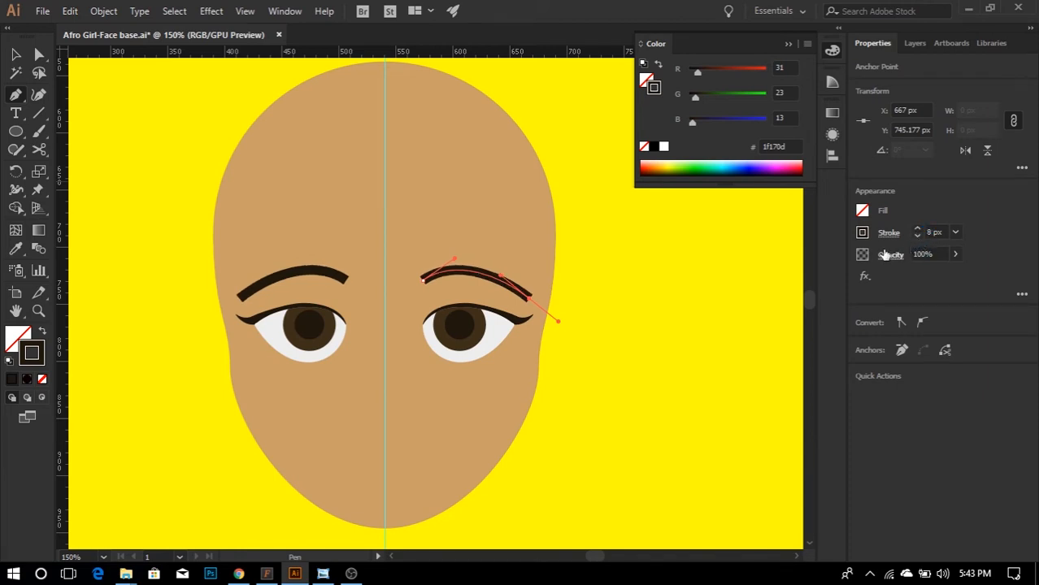
- Give the eyebrow stroke a round cap and the triangular width profile that tapers toward the outer end
{"action": "left_click", "coordinate": [884, 233]}
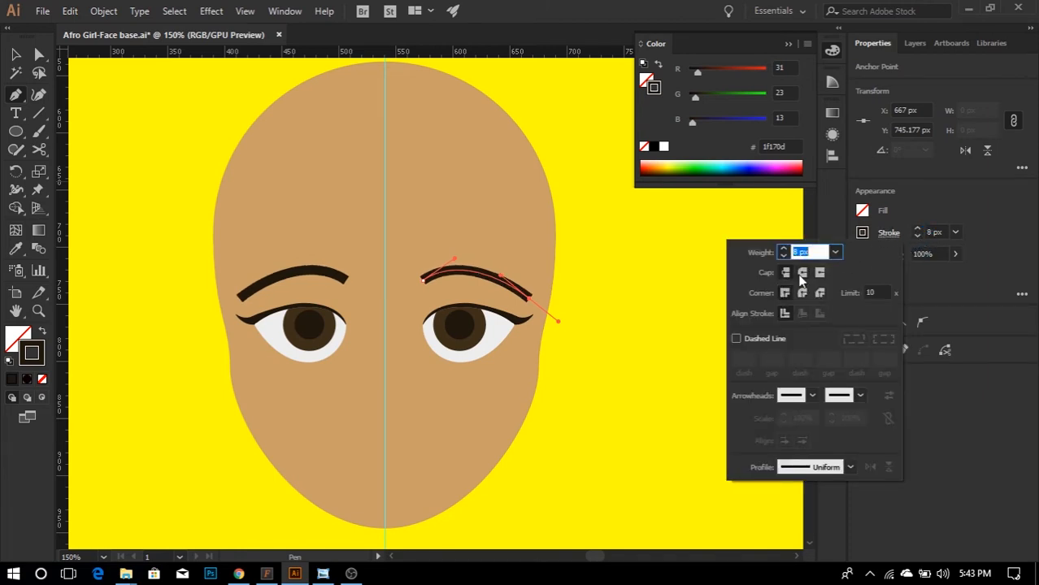
{"action": "left_click", "coordinate": [801, 274]}
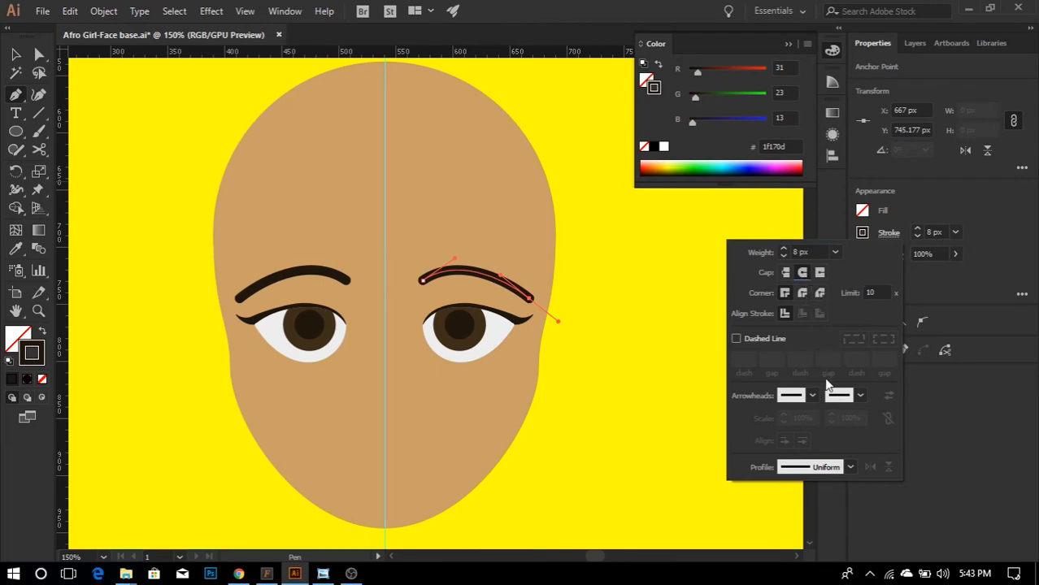
{"action": "left_click", "coordinate": [821, 466]}
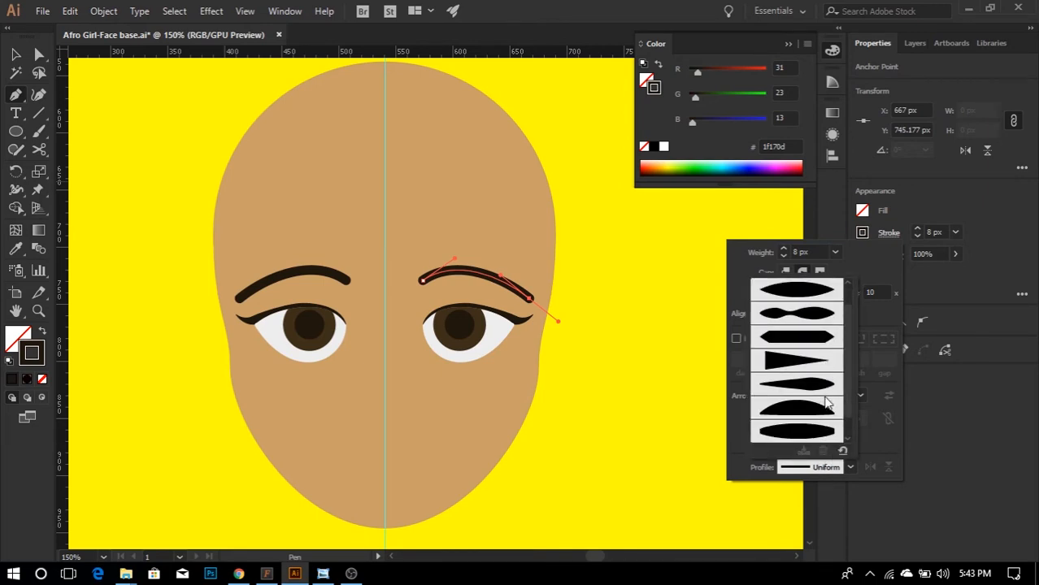
{"action": "scroll", "coordinate": [817, 376], "scroll_direction": "down", "scroll_amount": 1}
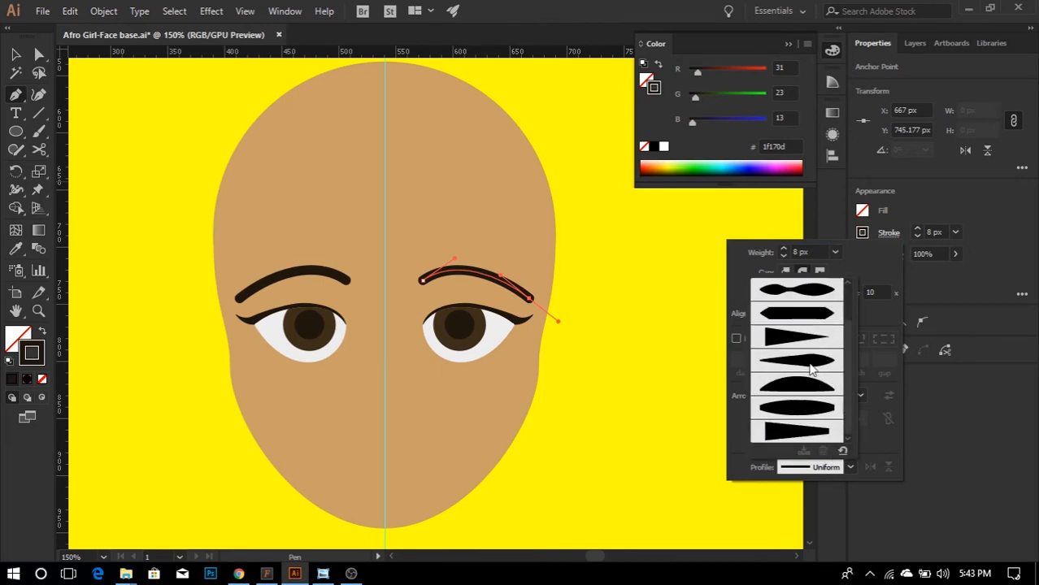
{"action": "left_click", "coordinate": [797, 338]}
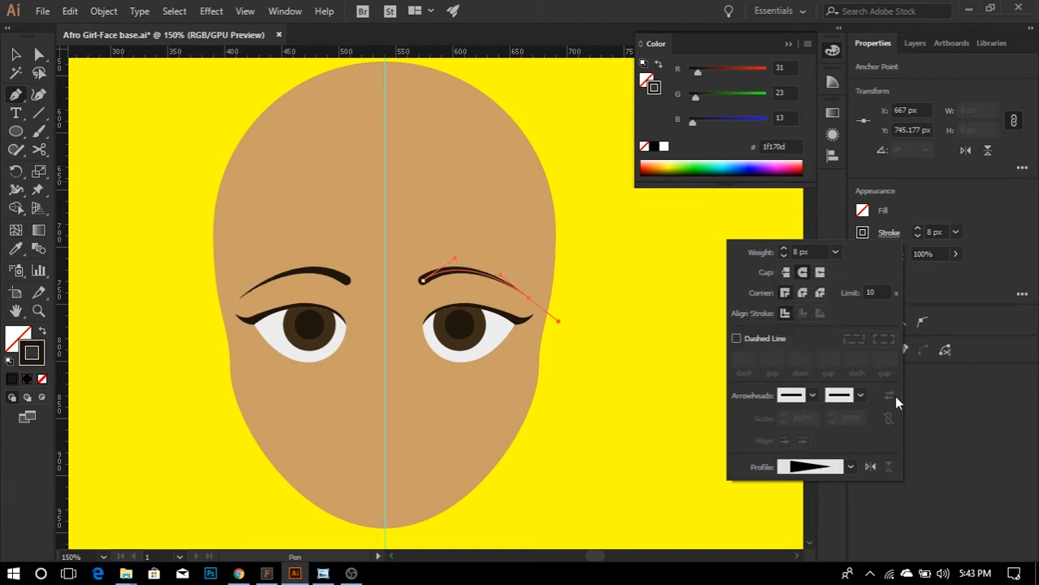
{"action": "left_click", "coordinate": [944, 438]}
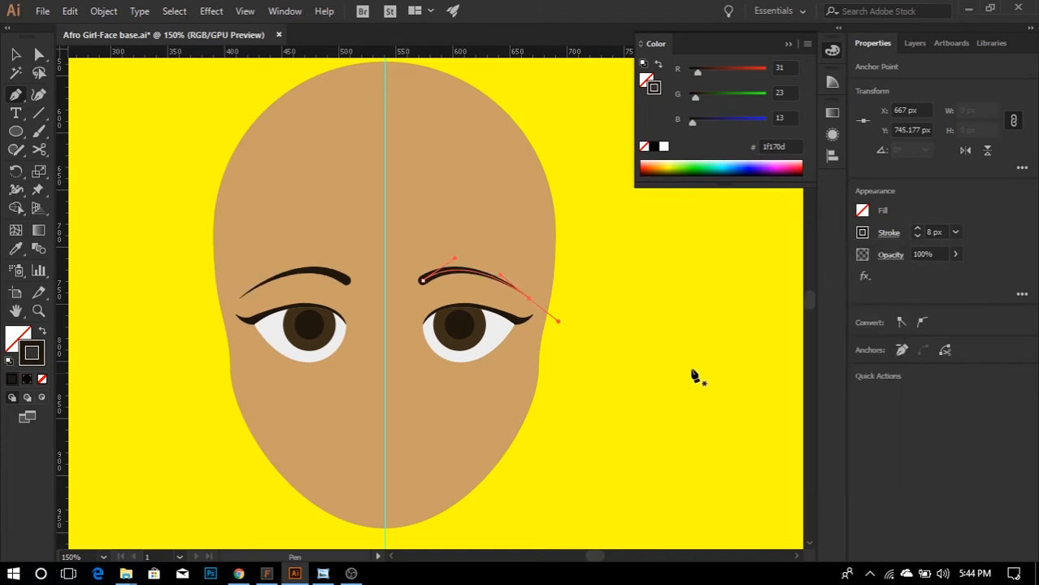
- Increase the eyebrow's stroke weight to 10 px and undo the stray Pen point beside the face
{"action": "left_click", "coordinate": [918, 230]}
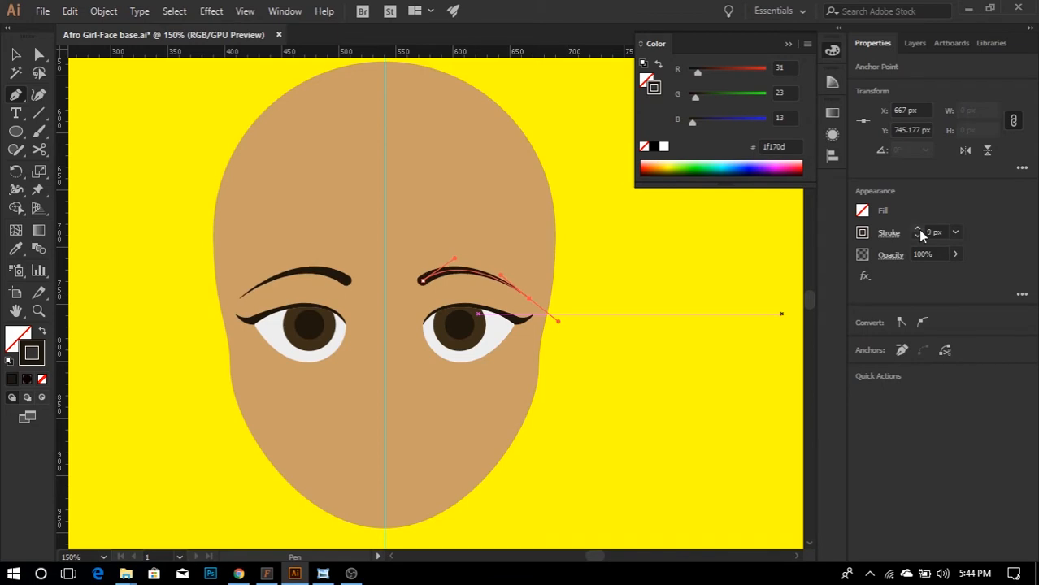
{"action": "left_click", "coordinate": [918, 231]}
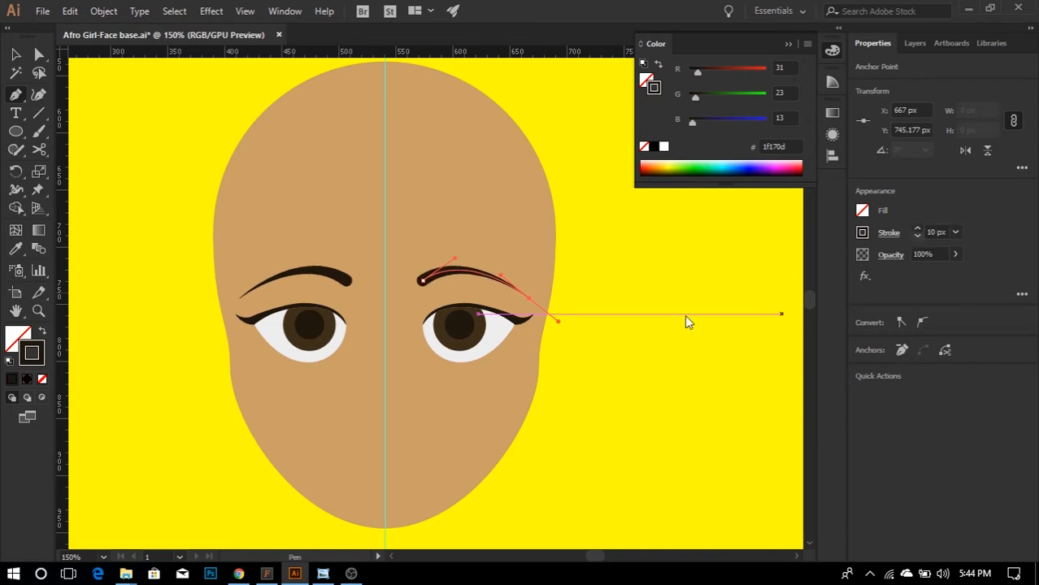
{"action": "left_click", "coordinate": [626, 341], "text": "ctrl"}
{"action": "left_click_drag", "start_coordinate": [685, 313], "coordinate": [574, 374]}
{"action": "scroll", "coordinate": [574, 374], "scroll_direction": "up", "scroll_amount": 1}
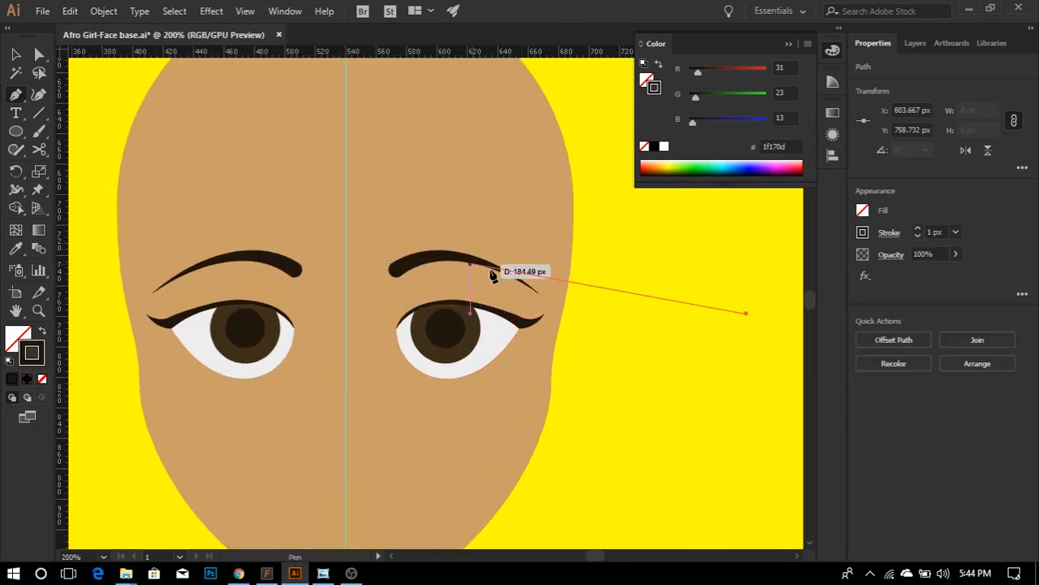
{"action": "key", "text": "ctrl+z"}
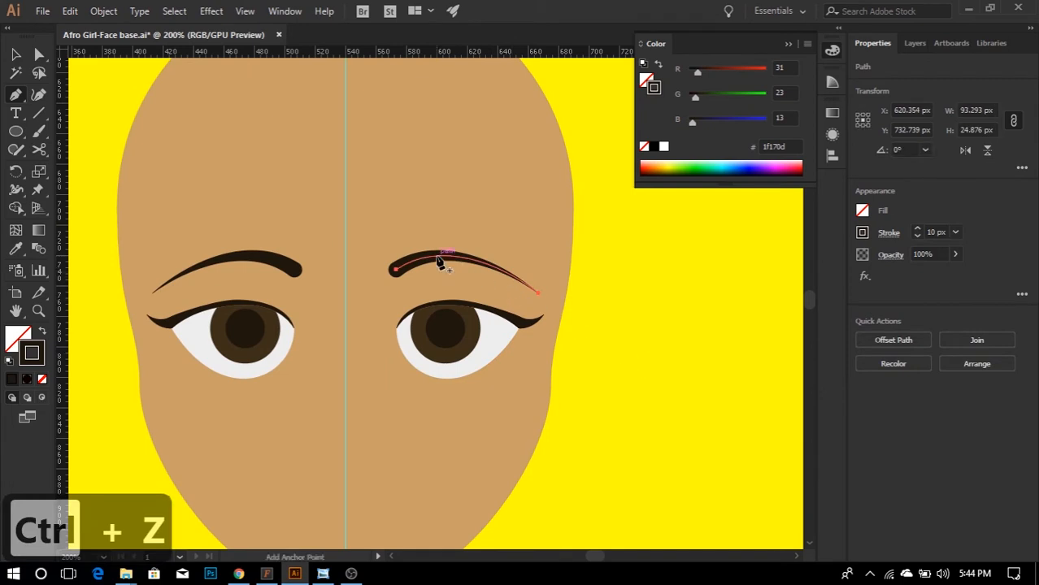
- Move the eyebrow's inner and outer anchors slightly lower, closer to the eye
{"action": "key", "text": "a"}
{"action": "left_click_drag", "start_coordinate": [397, 277], "coordinate": [398, 276]}
{"action": "left_click", "coordinate": [539, 293]}
{"action": "left_click_drag", "start_coordinate": [541, 300], "coordinate": [541, 303]}
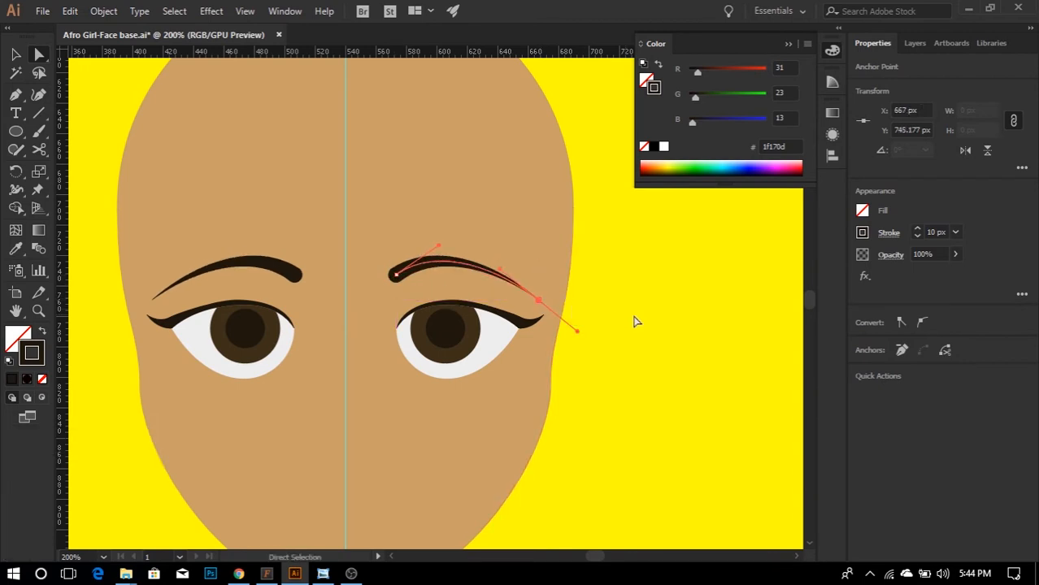
{"action": "left_click", "coordinate": [637, 323]}
- Raise the eyebrow's inner anchor slightly to reshape the arch, and deselect the path
{"action": "key", "text": "h"}
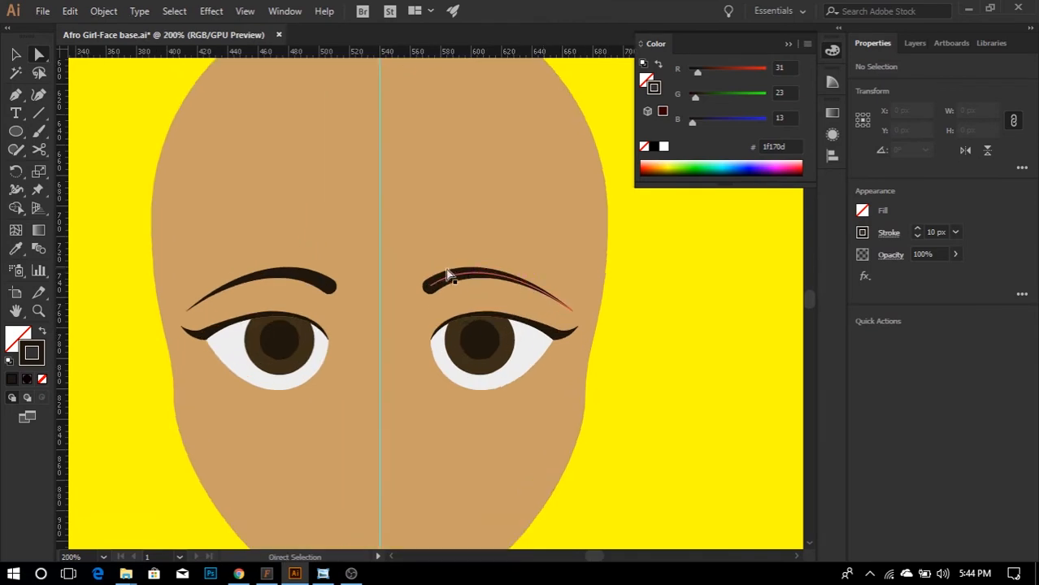
{"action": "left_click", "coordinate": [431, 287]}
{"action": "left_click_drag", "start_coordinate": [433, 288], "coordinate": [431, 281]}
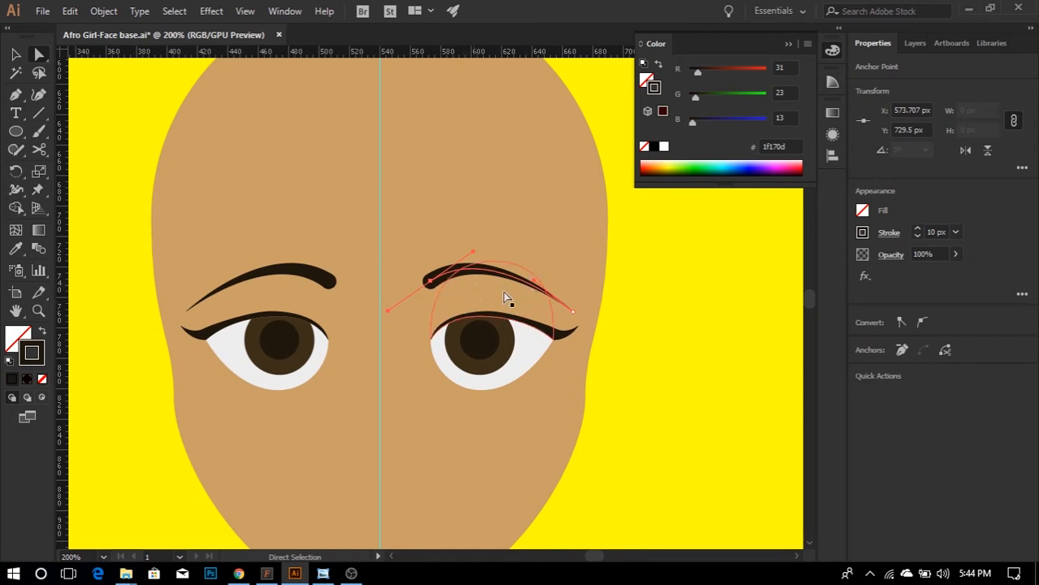
{"action": "left_click", "coordinate": [652, 339]}
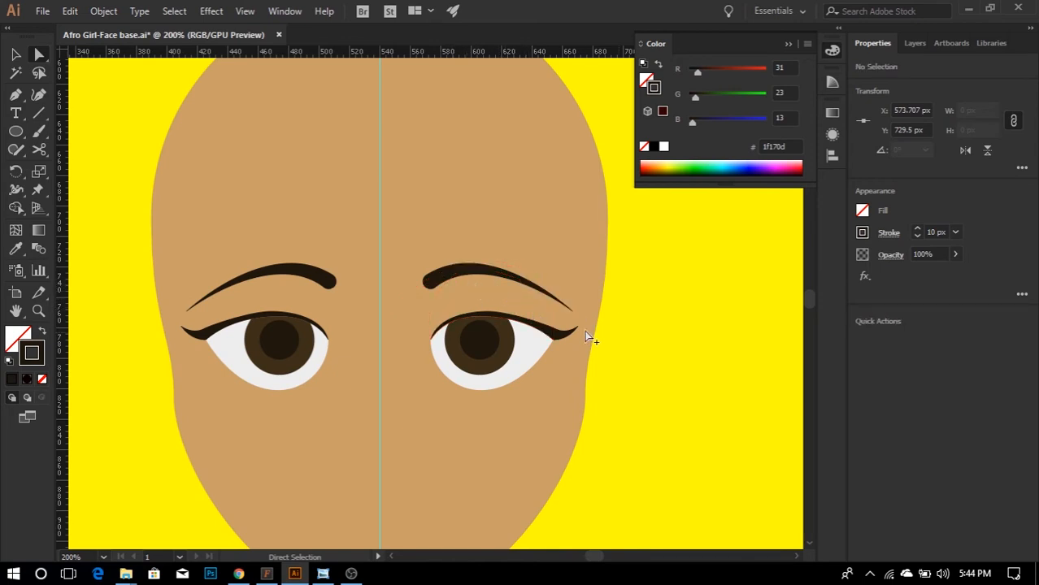
- Draw an arched eyelid crease line about 48 px wide and 5 px high between the eyebrow and the eye with the Pen tool
{"action": "scroll", "coordinate": [586, 329], "scroll_direction": "down", "scroll_amount": 2}
{"action": "scroll", "coordinate": [570, 306], "scroll_direction": "up", "scroll_amount": 3}
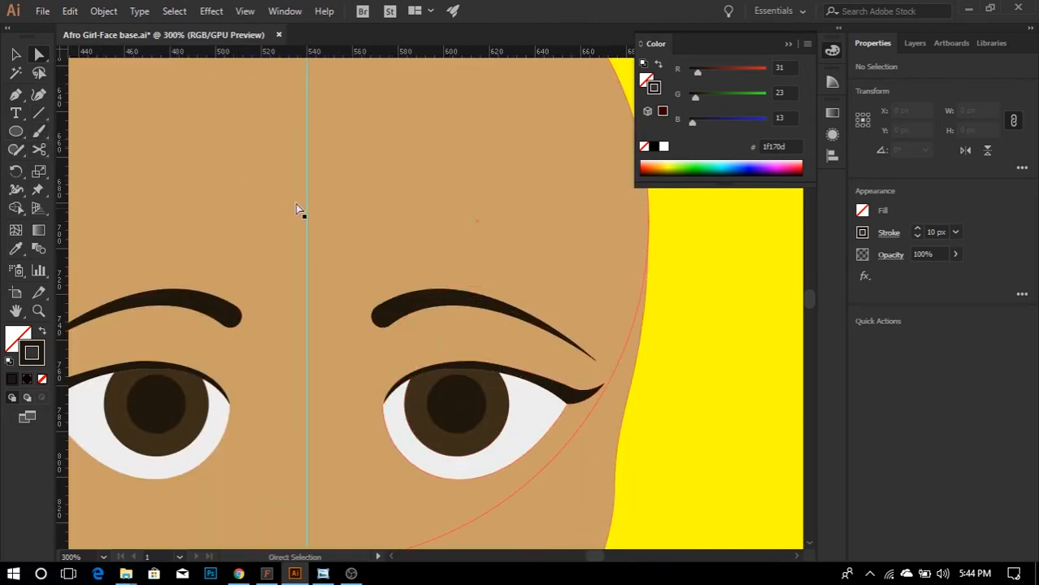
{"action": "key", "text": "p"}
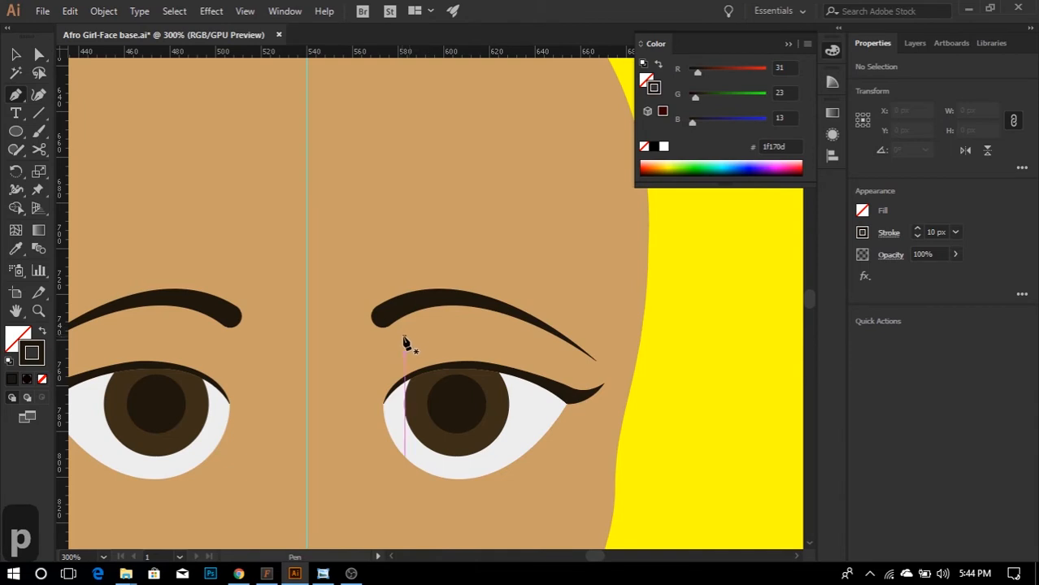
{"action": "left_click_drag", "start_coordinate": [404, 334], "coordinate": [435, 322]}
{"action": "left_click_drag", "start_coordinate": [508, 334], "coordinate": [557, 355]}
{"action": "left_click", "coordinate": [546, 358]}
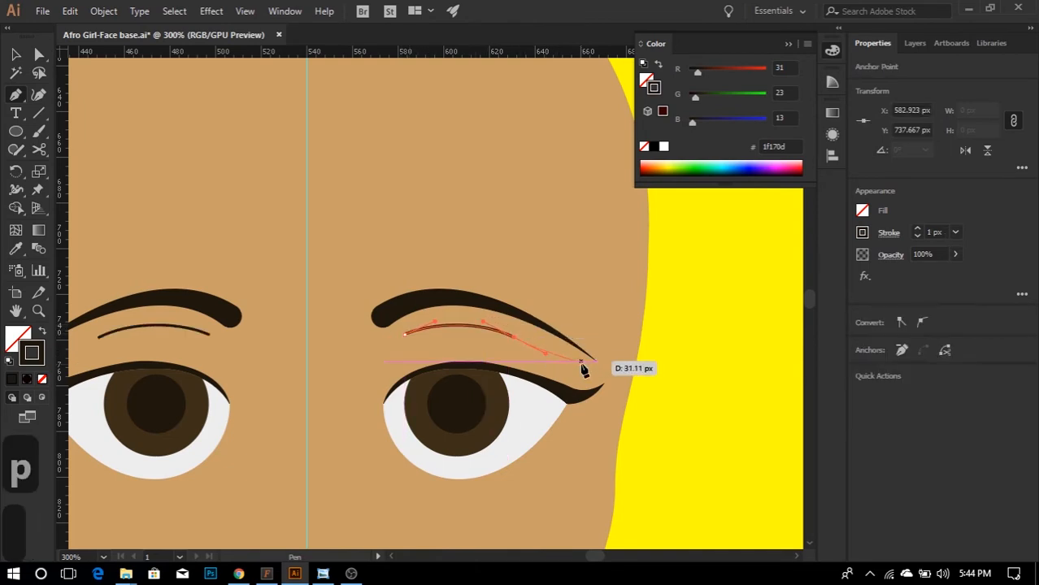
{"action": "key", "text": "Escape"}
{"action": "key", "text": "v"}
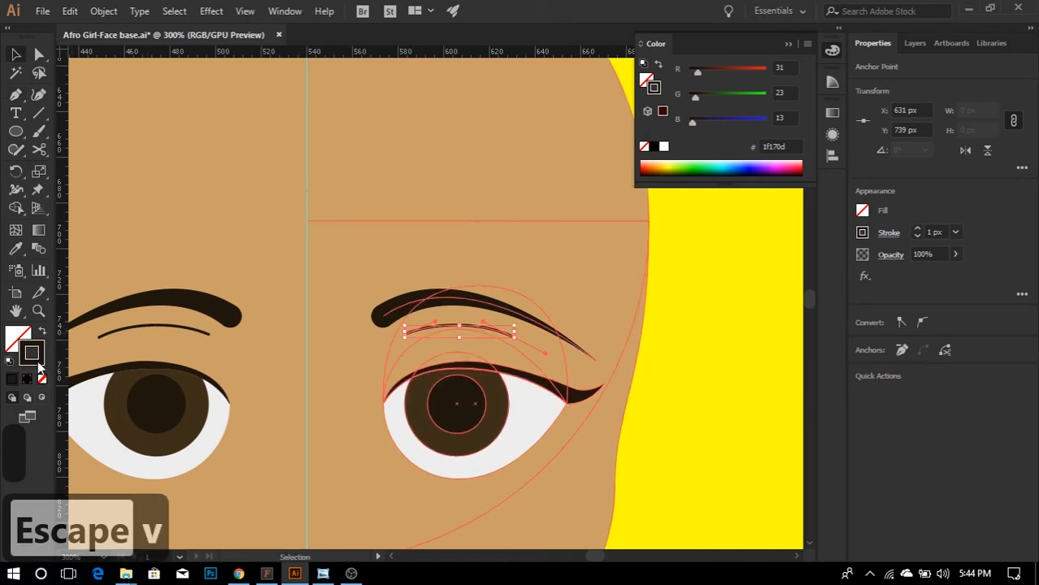
- Sample the skin colour for the crease line's stroke, apply its darker brown shade #97774d, and deselect the line
{"action": "key", "text": "i"}
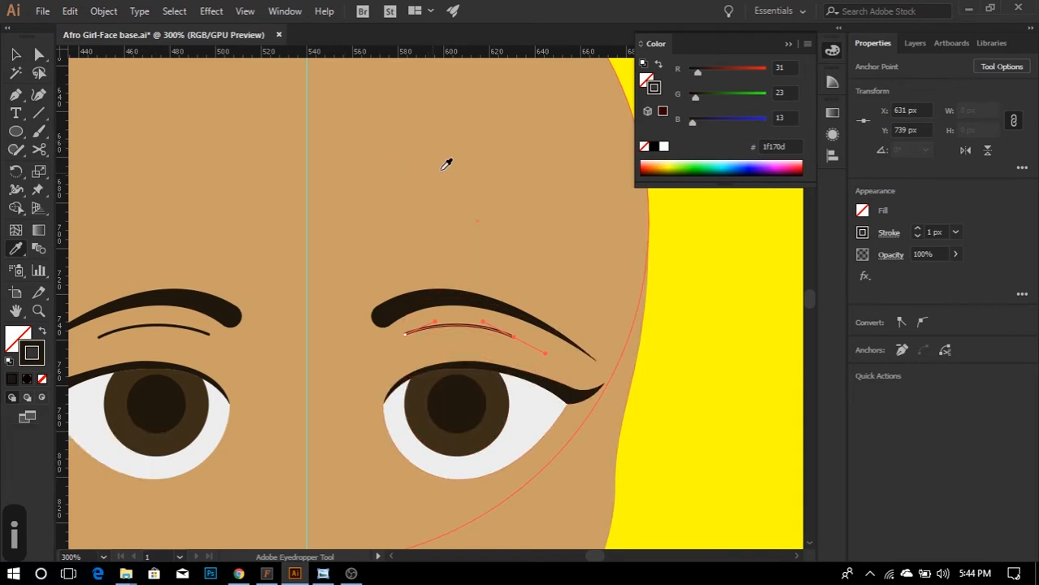
{"action": "left_click", "coordinate": [466, 164]}
{"action": "key", "text": "v"}
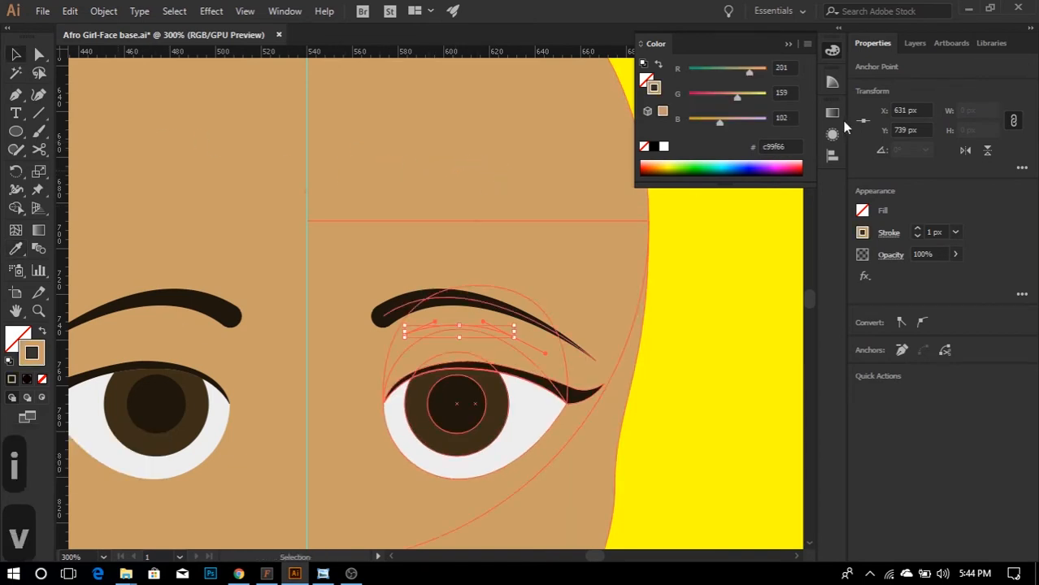
{"action": "left_click", "coordinate": [832, 82]}
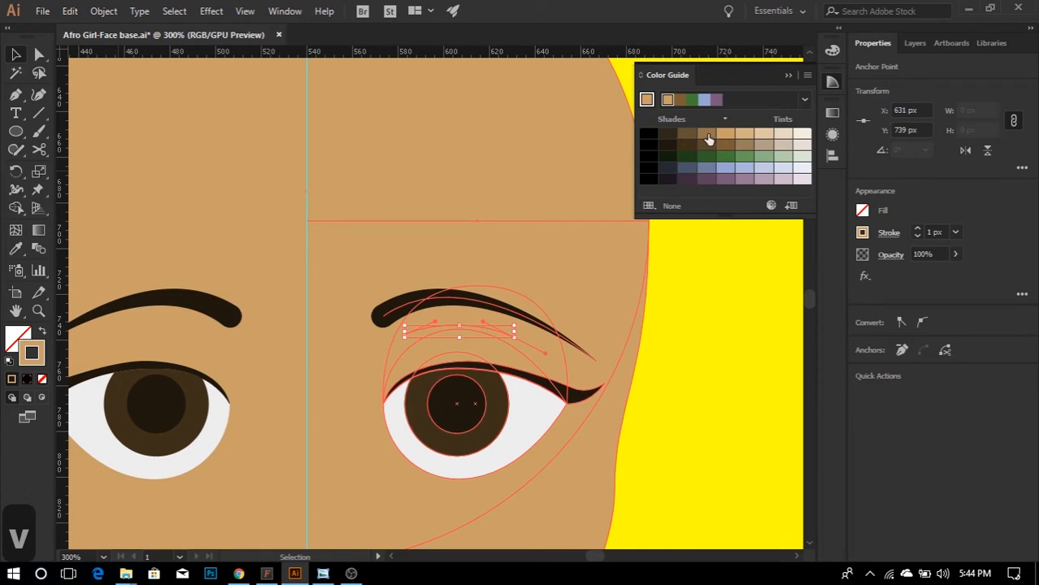
{"action": "left_click", "coordinate": [706, 134]}
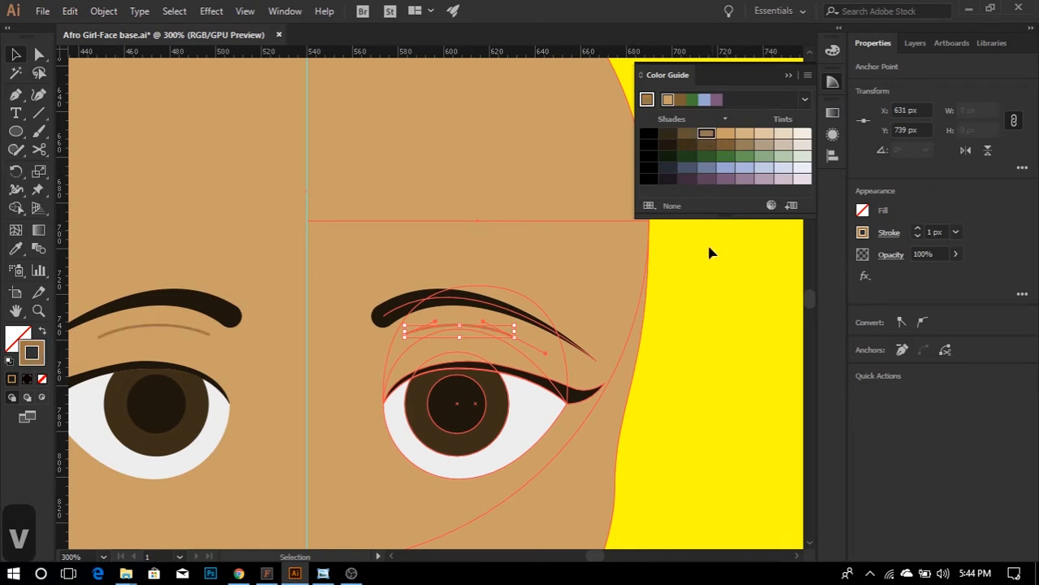
{"action": "left_click", "coordinate": [699, 289]}
- Give the eyelid crease stroke the lens-shaped width profile that tapers at both ends, and deselect it
{"action": "scroll", "coordinate": [670, 285], "scroll_direction": "down", "scroll_amount": 2}
{"action": "scroll", "coordinate": [610, 304], "scroll_direction": "up", "scroll_amount": 2}
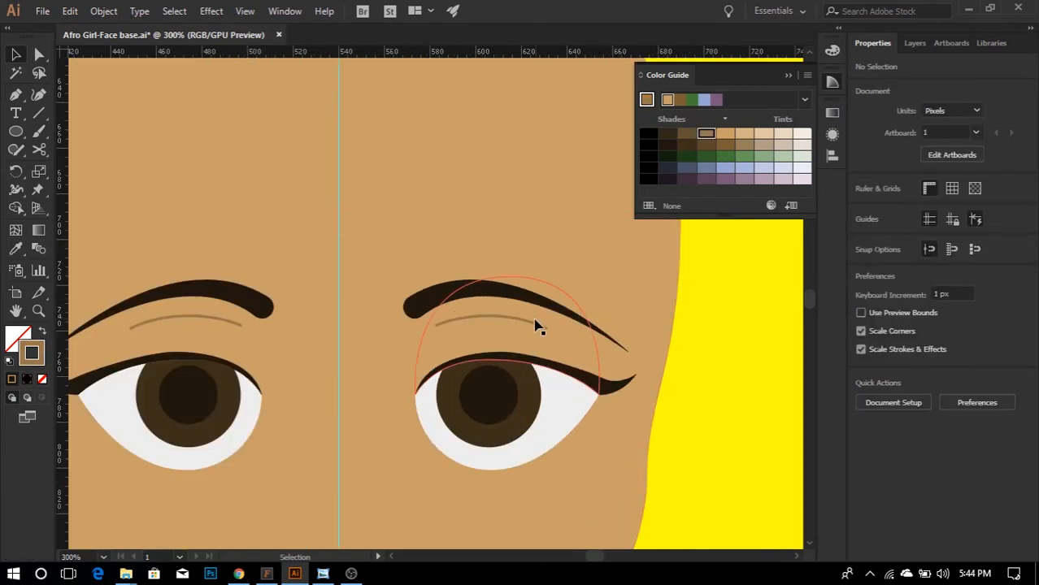
{"action": "left_click", "coordinate": [536, 322]}
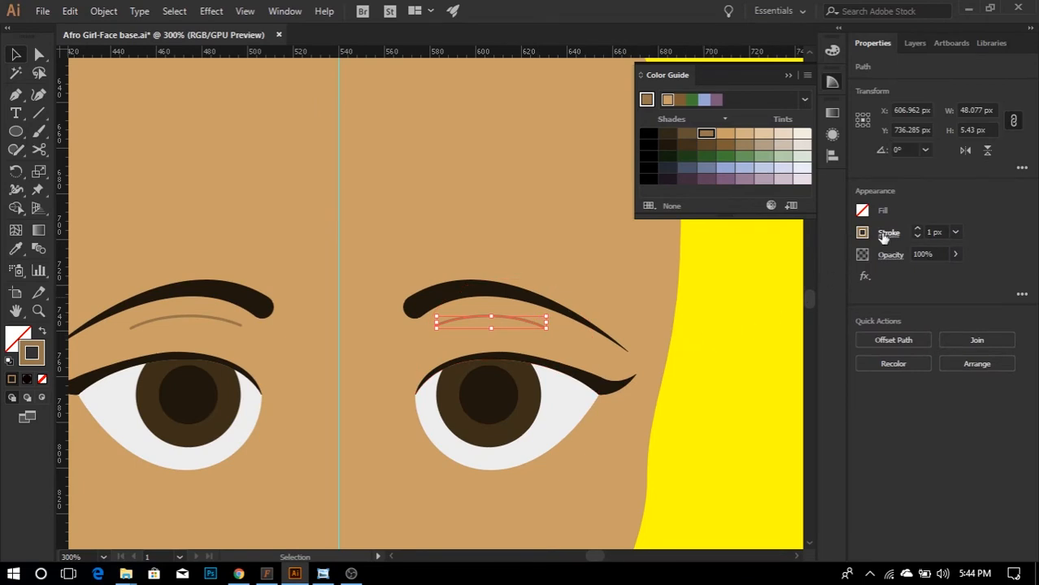
{"action": "left_click", "coordinate": [887, 233]}
{"action": "left_click", "coordinate": [848, 468]}
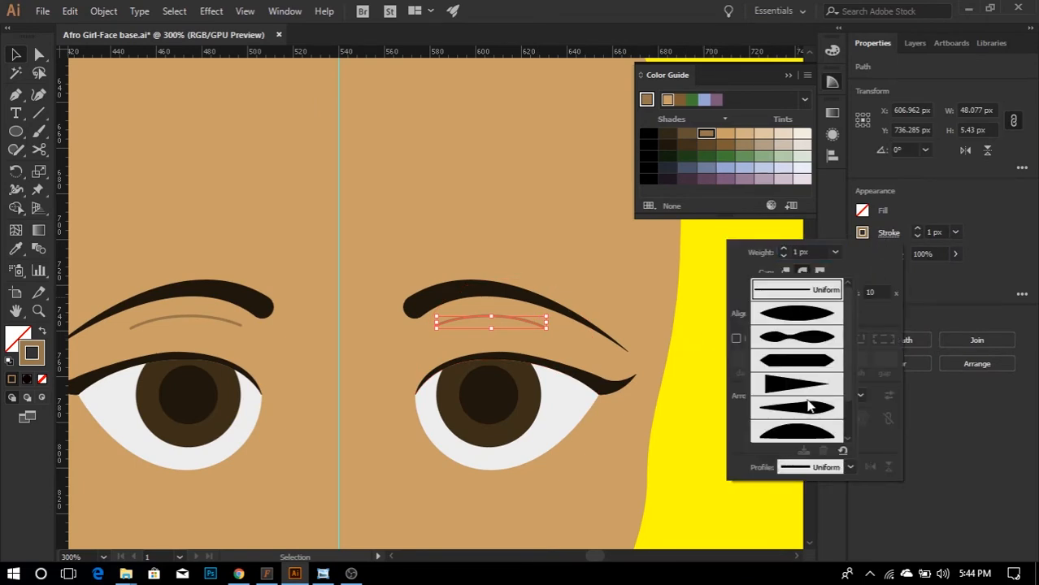
{"action": "left_click", "coordinate": [807, 322]}
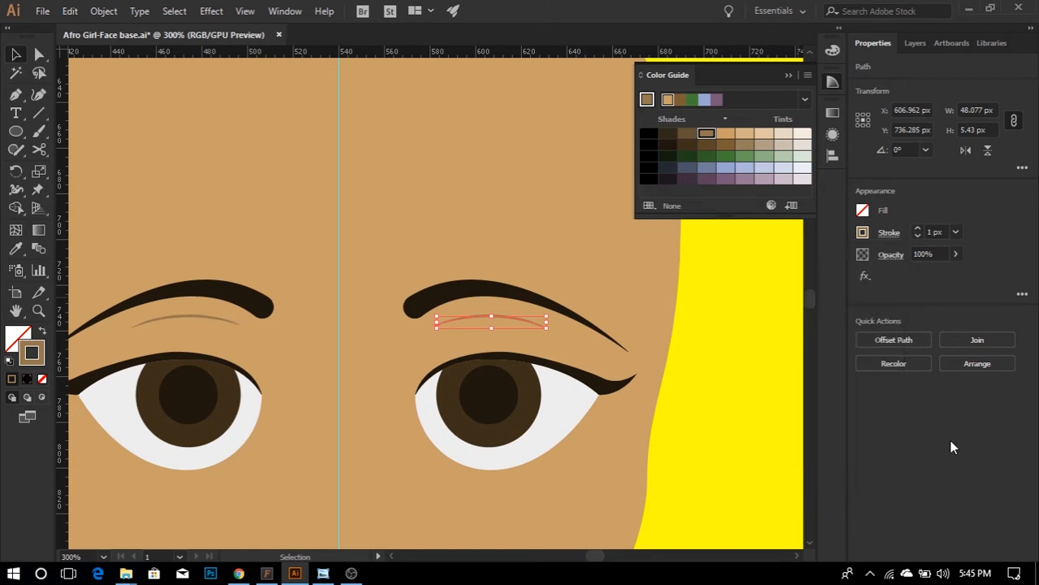
{"action": "left_click", "coordinate": [739, 418]}
- Draw a 14 px circle over the outer edge of the iris as an eye highlight
{"action": "key", "text": "ctrl+minus"}
{"action": "key", "text": "ctrl+minus"}
{"action": "key", "text": "ctrl+minus"}
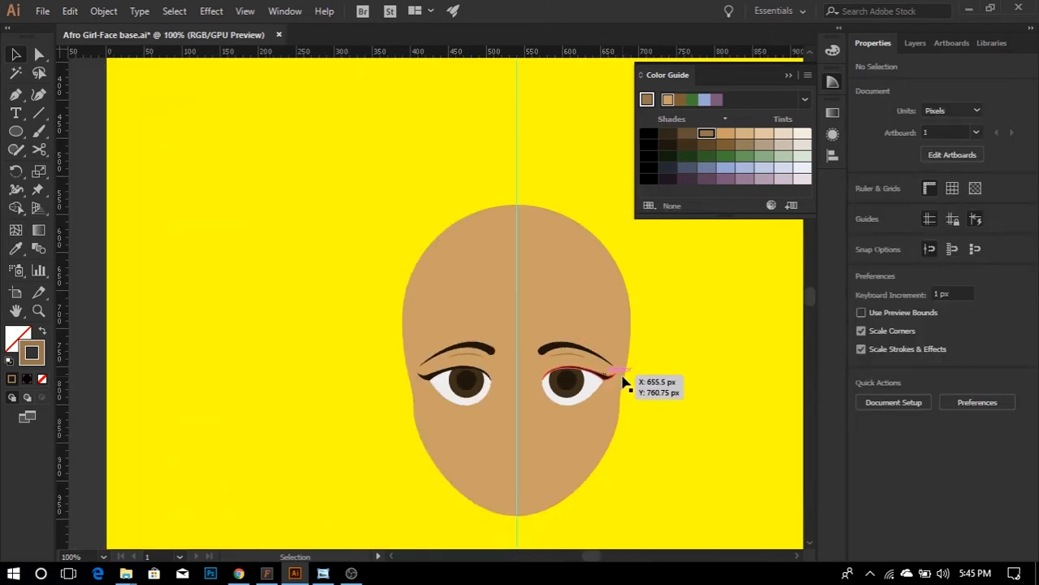
{"action": "scroll", "coordinate": [643, 341], "scroll_direction": "up", "scroll_amount": 1}
{"action": "scroll", "coordinate": [643, 341], "scroll_direction": "down", "scroll_amount": 2}
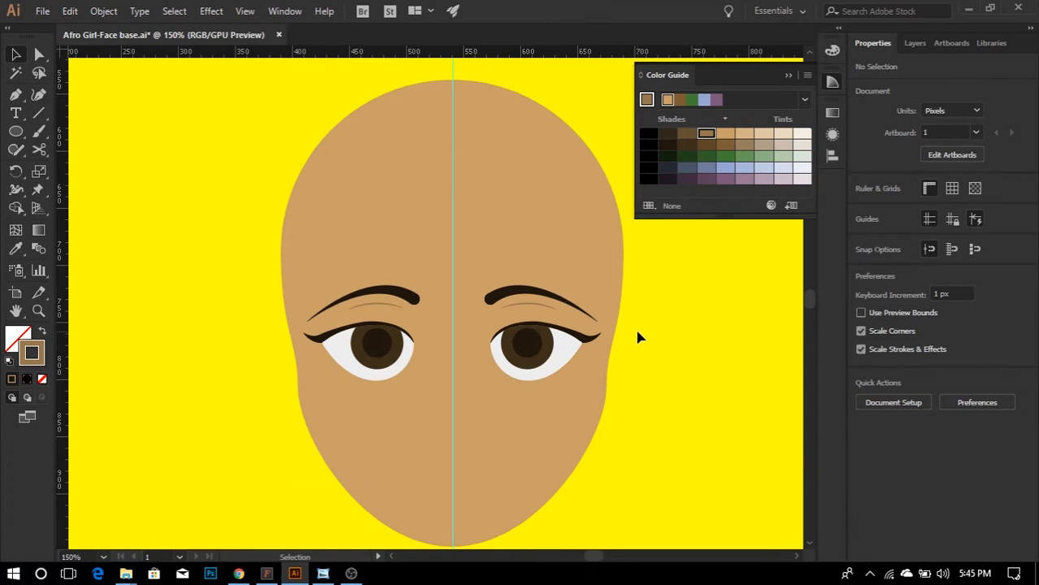
{"action": "scroll", "coordinate": [583, 334], "scroll_direction": "up", "scroll_amount": 2}
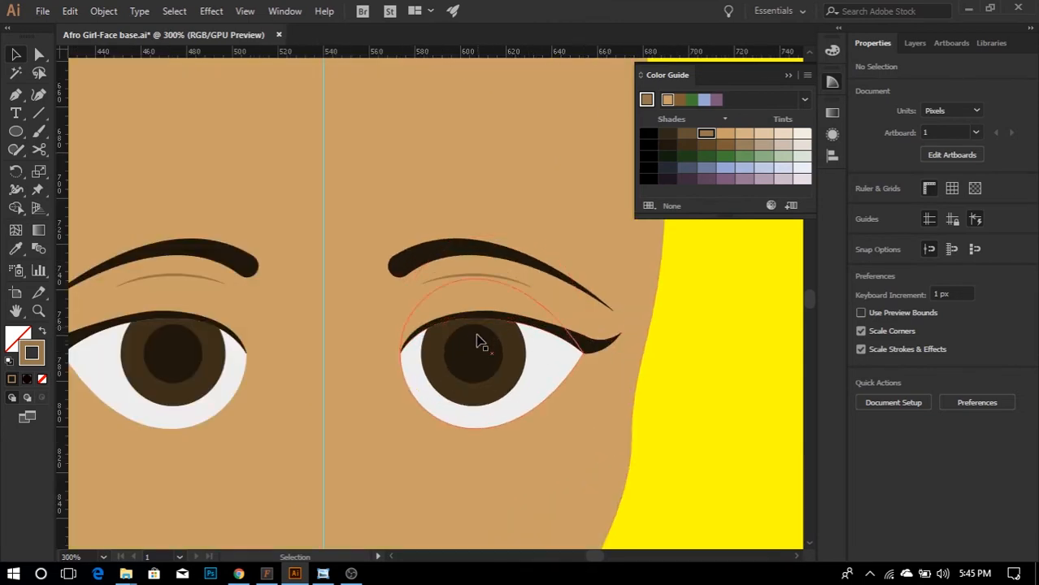
{"action": "scroll", "coordinate": [498, 338], "scroll_direction": "up", "scroll_amount": 2}
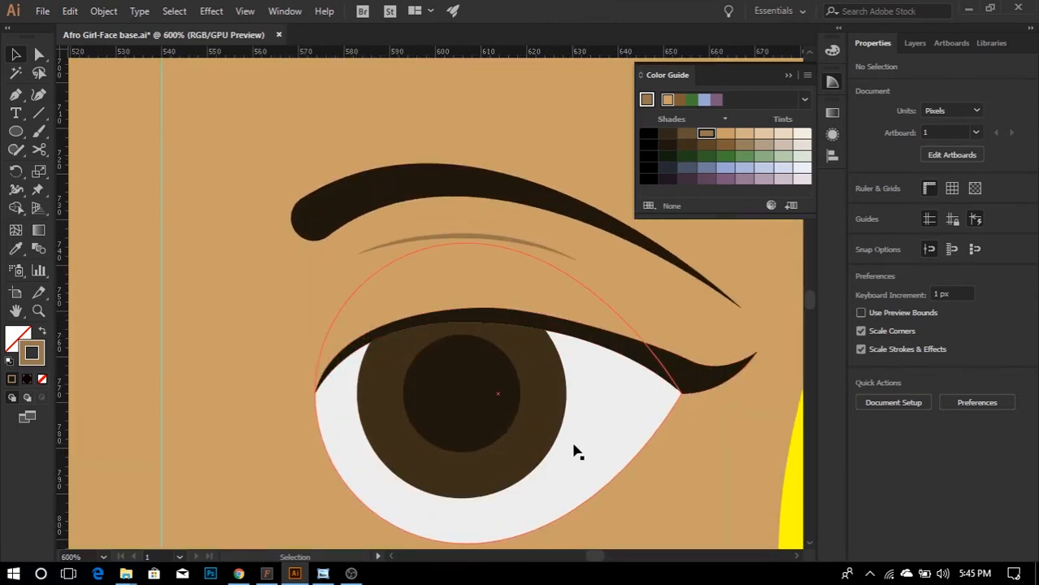
{"action": "scroll", "coordinate": [529, 360], "scroll_direction": "down", "scroll_amount": 3}
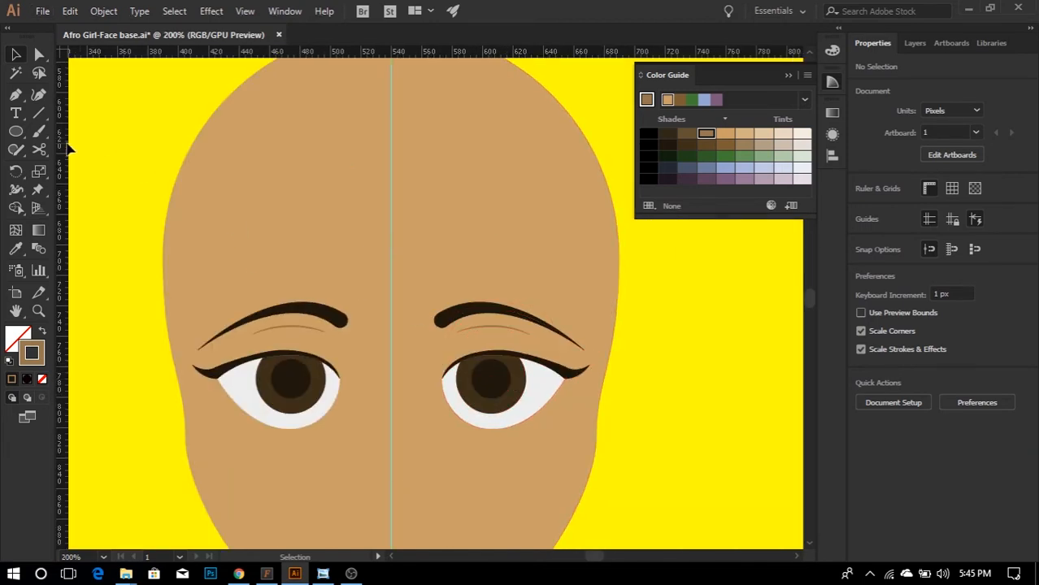
{"action": "left_click", "coordinate": [16, 132]}
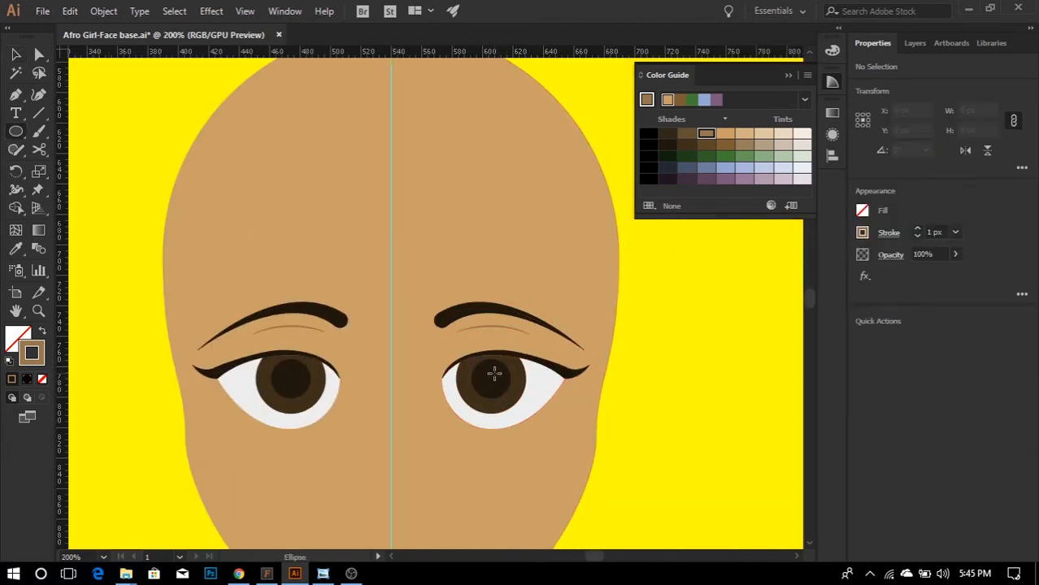
{"action": "scroll", "coordinate": [522, 356], "scroll_direction": "up", "scroll_amount": 1}
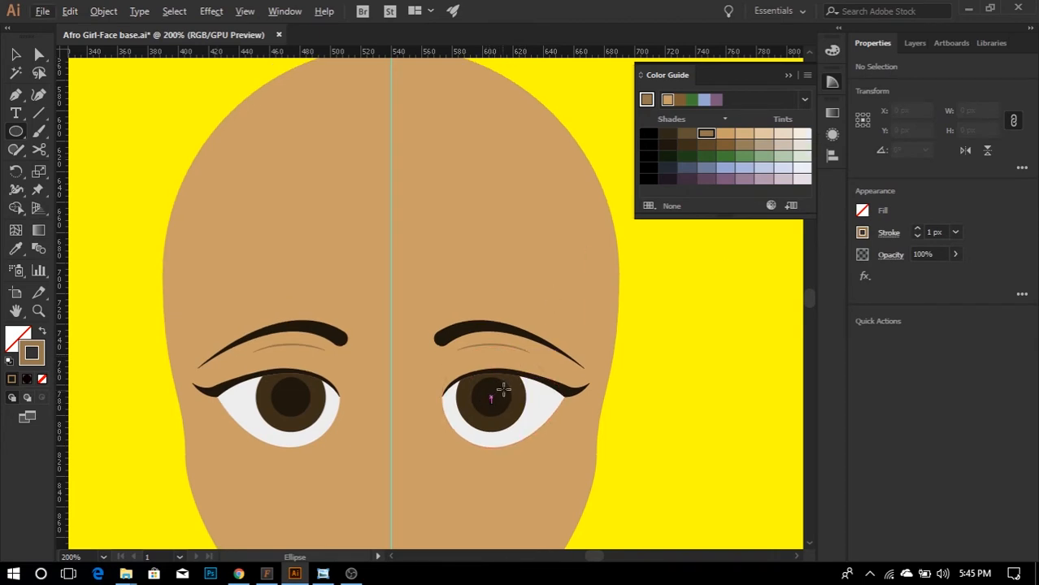
{"action": "left_click_drag", "start_coordinate": [491, 398], "coordinate": [519, 405]}
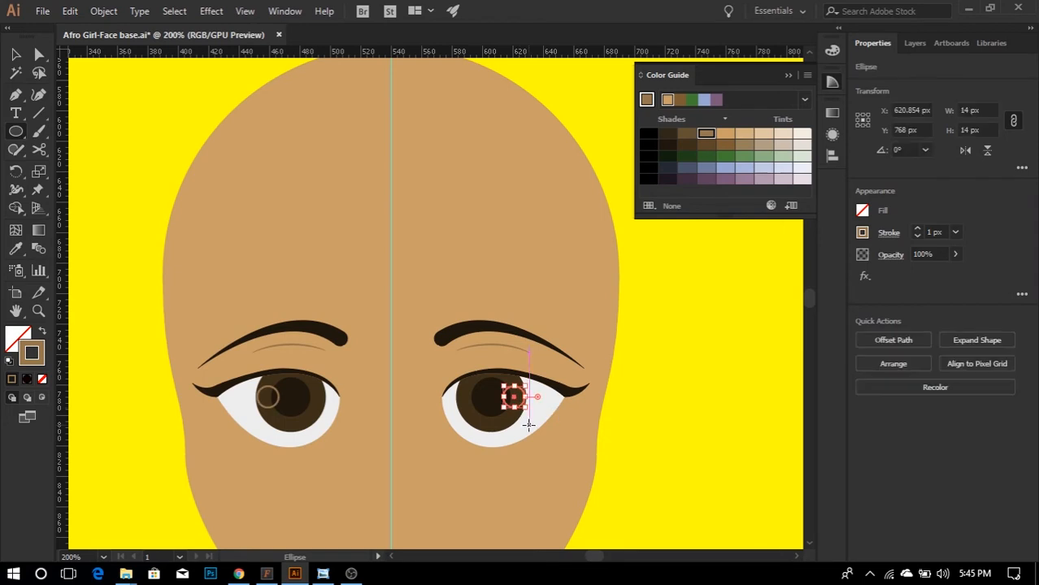
- Swap the highlight circle's fill and stroke, fill it with the sampled eye-white colour #ededed, and deselect it
{"action": "key", "text": "v"}
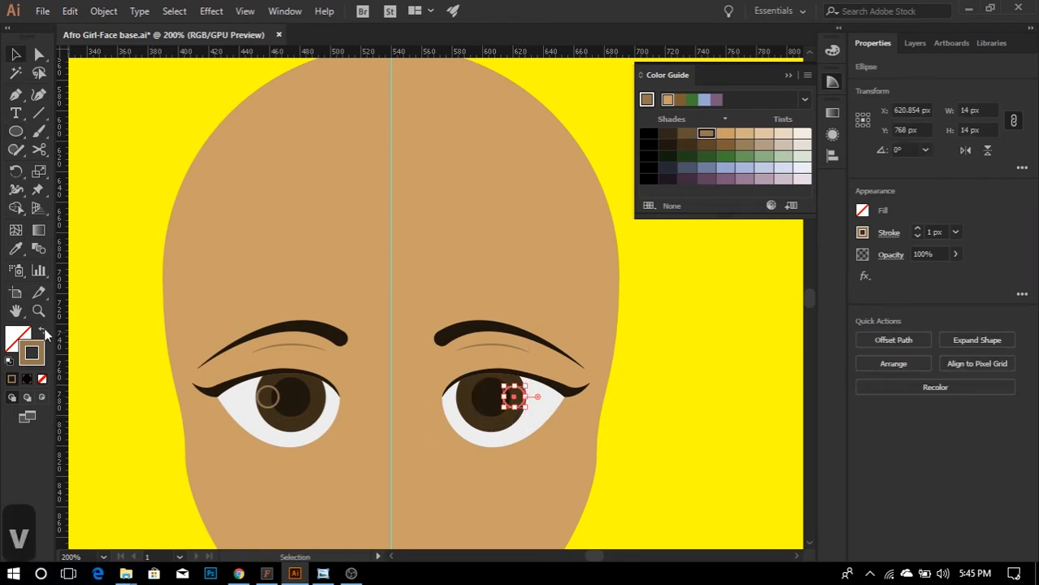
{"action": "left_click", "coordinate": [42, 331]}
{"action": "left_click", "coordinate": [22, 350]}
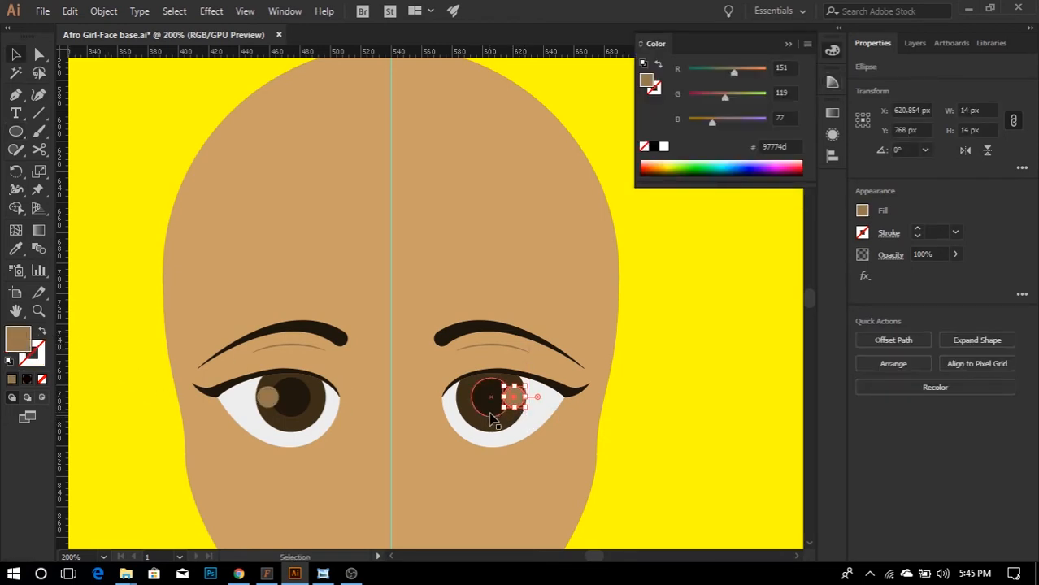
{"action": "key", "text": "i"}
{"action": "left_click", "coordinate": [551, 414]}
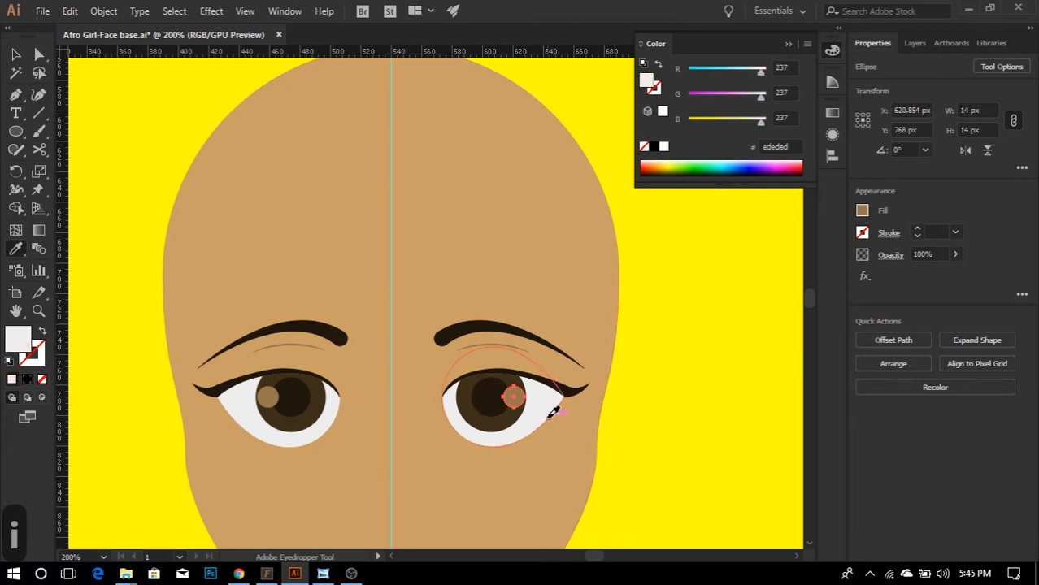
{"action": "key", "text": "v"}
{"action": "scroll", "coordinate": [618, 423], "scroll_direction": "down", "scroll_amount": 2}
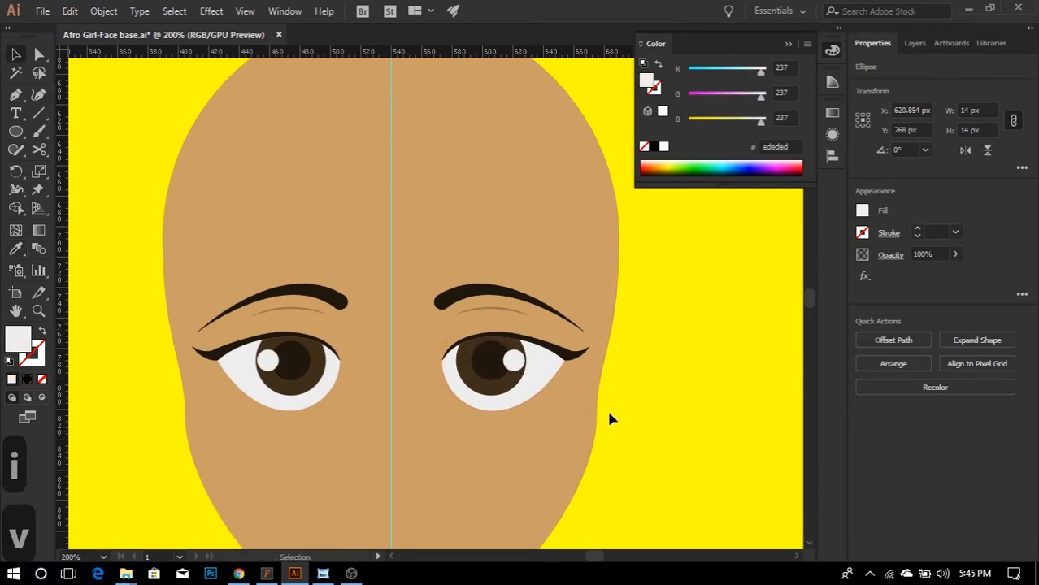
{"action": "left_click", "coordinate": [610, 418]}
- Move the highlight circle slightly up and outward to about X 623 px, Y 766 px, and deselect it
{"action": "left_click_drag", "start_coordinate": [516, 366], "coordinate": [518, 364]}
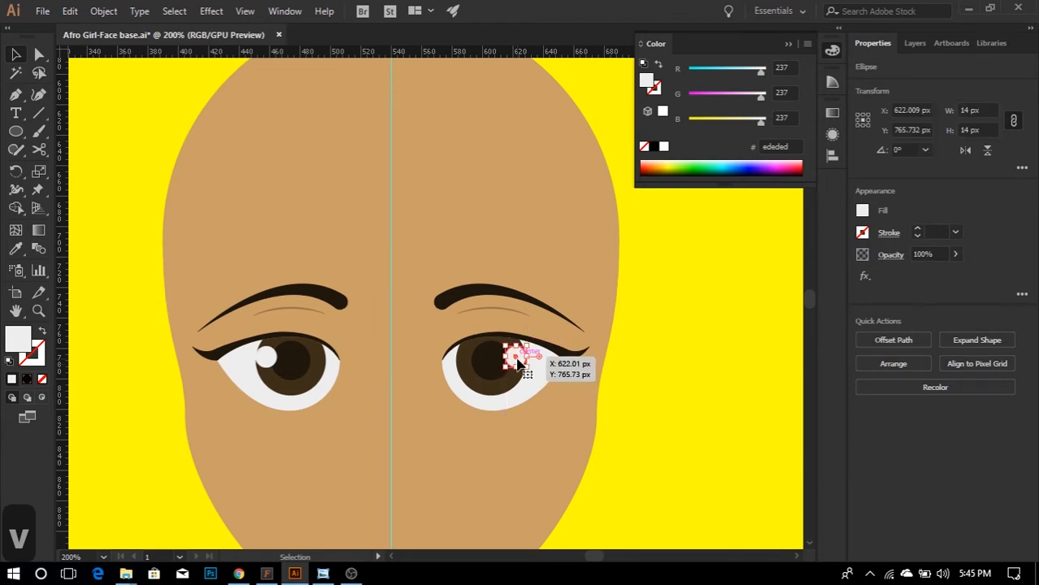
{"action": "scroll", "coordinate": [517, 364], "scroll_direction": "up", "scroll_amount": 3}
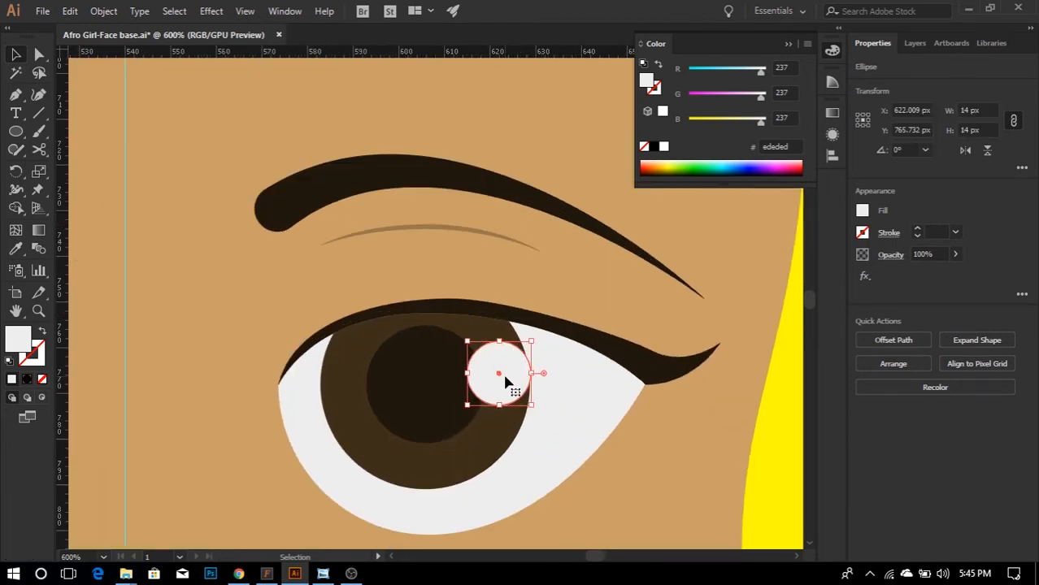
{"action": "left_click_drag", "start_coordinate": [505, 377], "coordinate": [507, 376]}
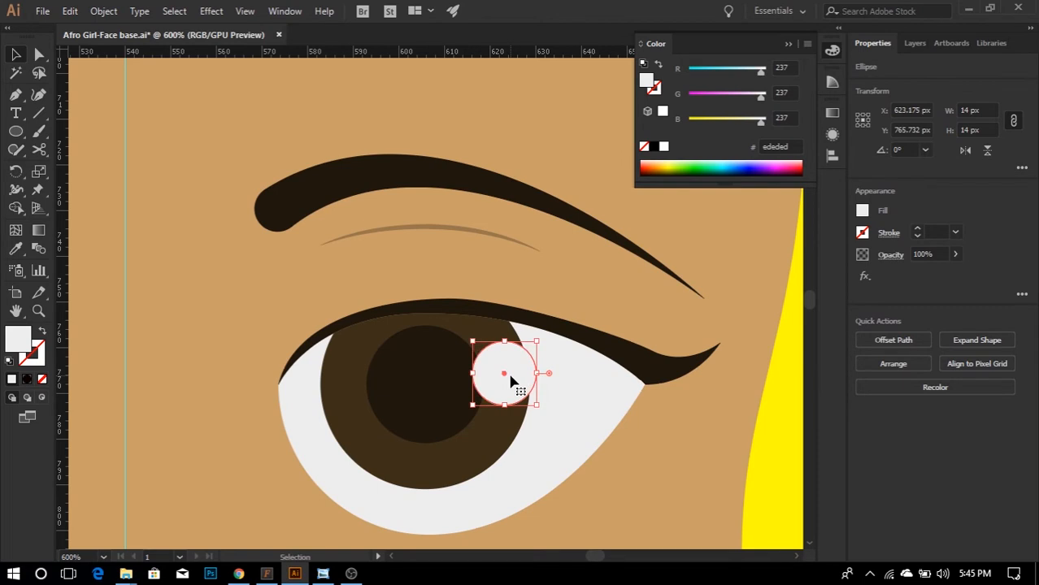
{"action": "scroll", "coordinate": [507, 376], "scroll_direction": "down", "scroll_amount": 4}
{"action": "key", "text": "ctrl+shift+a"}
{"action": "scroll", "coordinate": [457, 388], "scroll_direction": "down", "scroll_amount": 1}
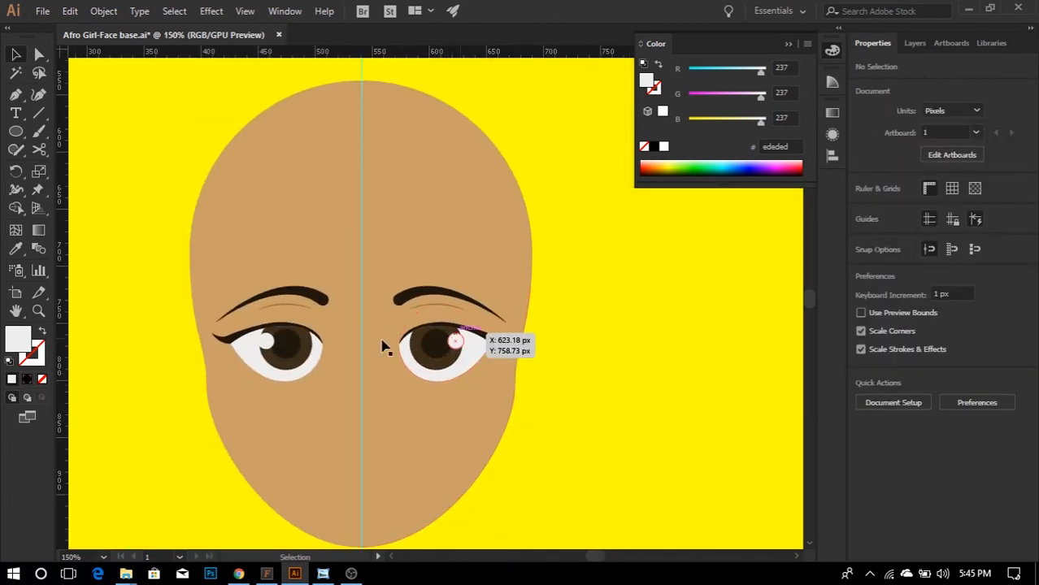
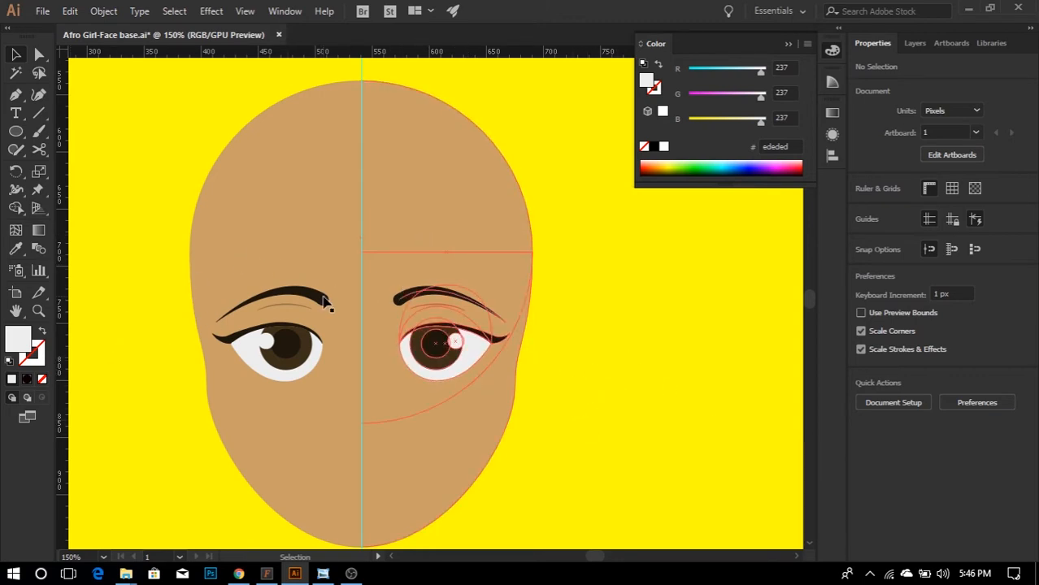
- Move the highlight circle from the Face layer to Layer 3 so it is no longer mirrored
{"action": "left_click", "coordinate": [913, 44]}
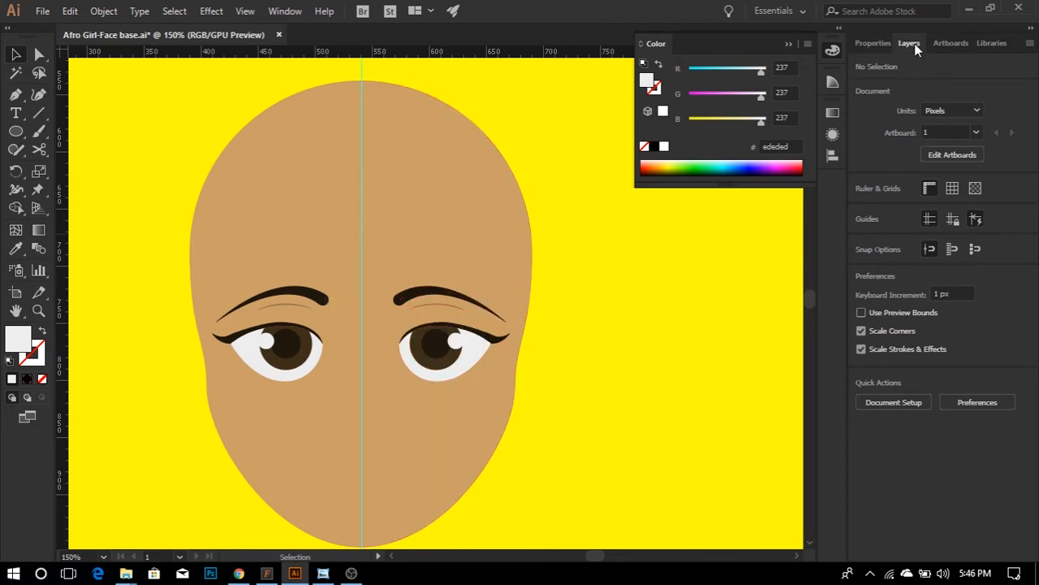
{"action": "left_click", "coordinate": [455, 347]}
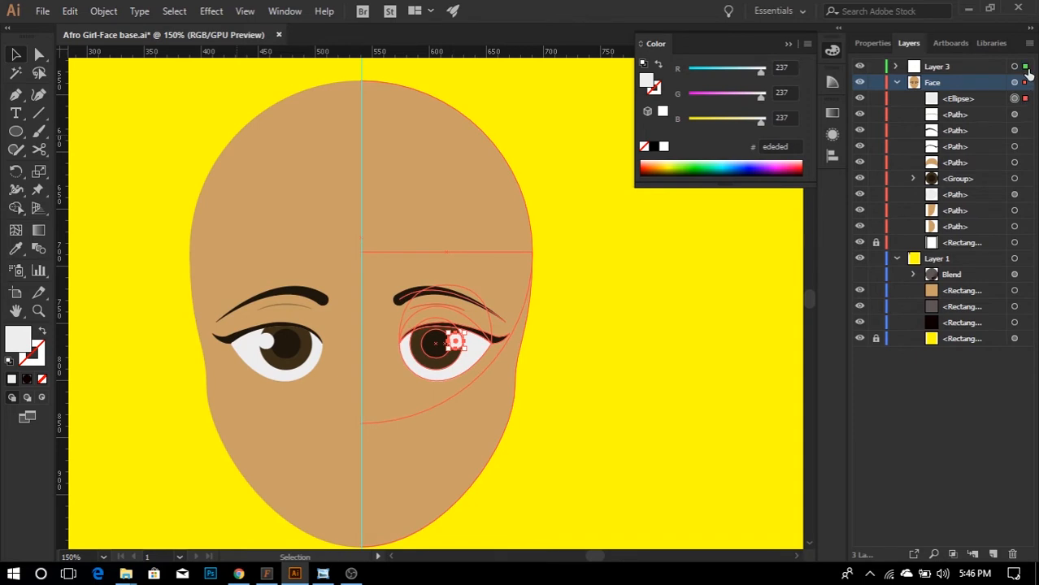
{"action": "left_click_drag", "start_coordinate": [1027, 74], "coordinate": [1030, 68]}
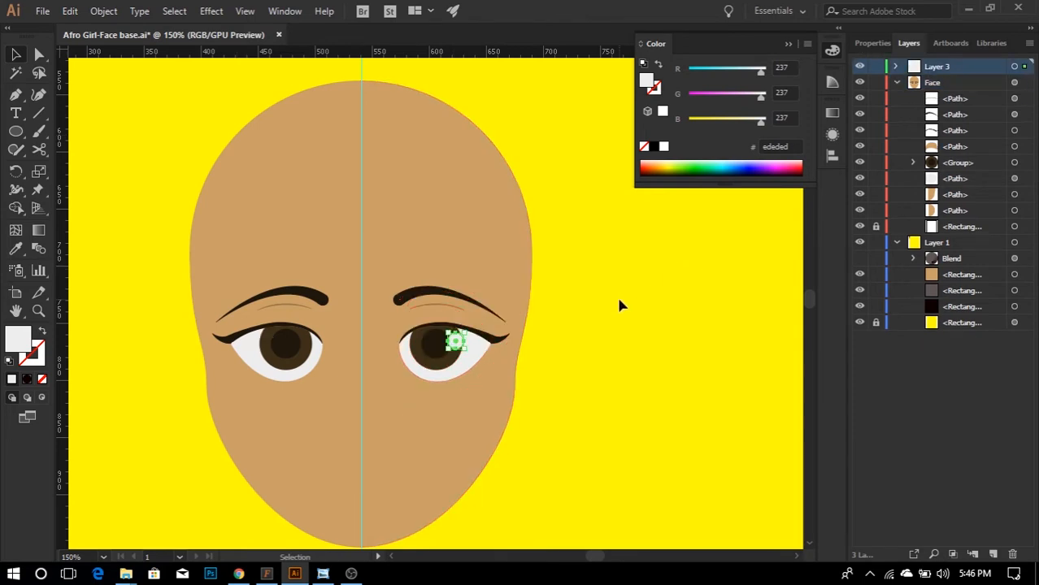
- Place a copy of the highlight circle on the same side of the other eye's iris, and deselect it
{"action": "left_click_drag", "start_coordinate": [455, 347], "coordinate": [303, 342]}
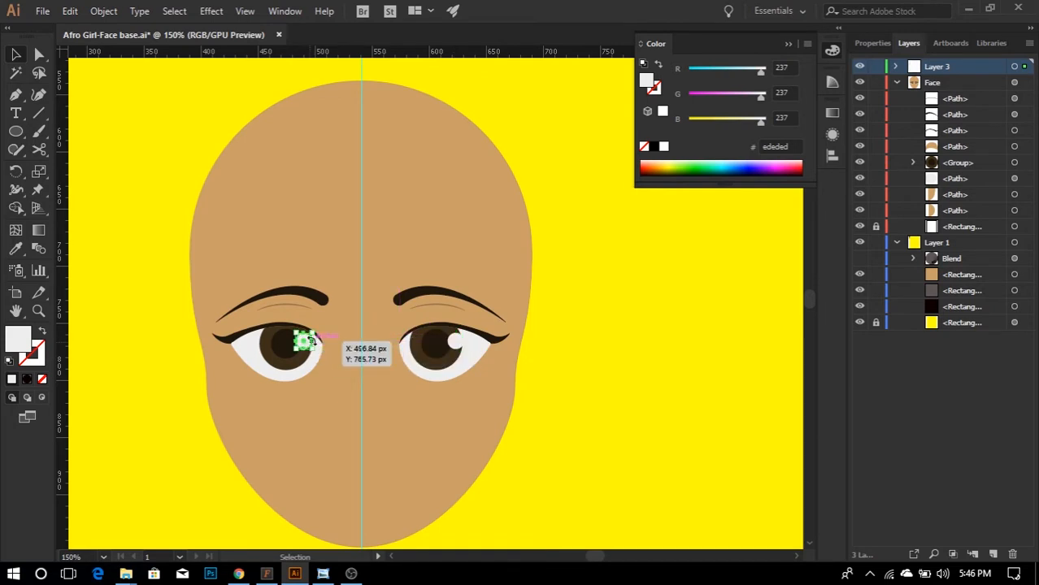
{"action": "left_click", "coordinate": [592, 350]}
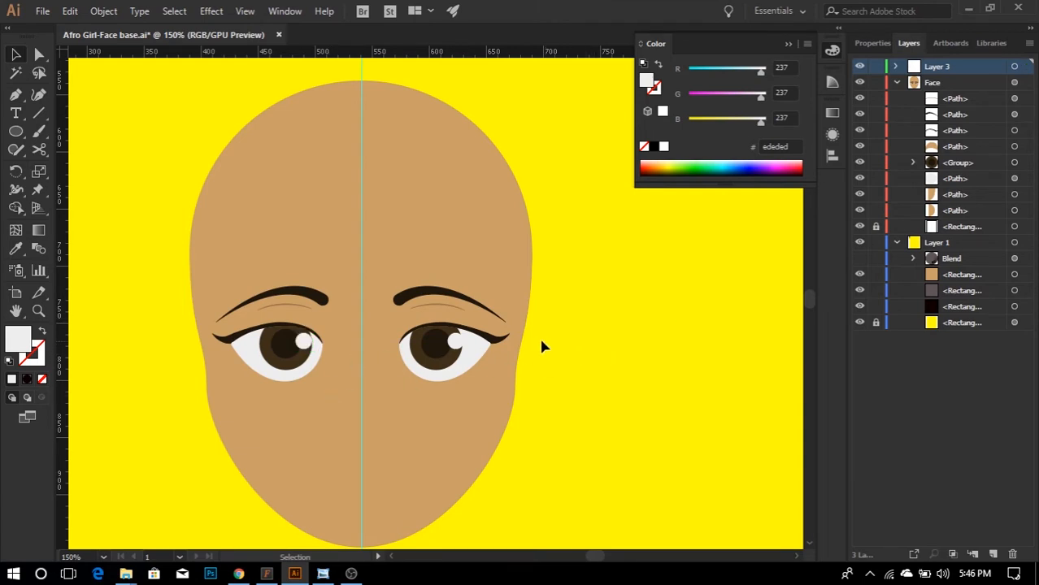
{"action": "scroll", "coordinate": [317, 325], "scroll_direction": "up", "scroll_amount": 2}
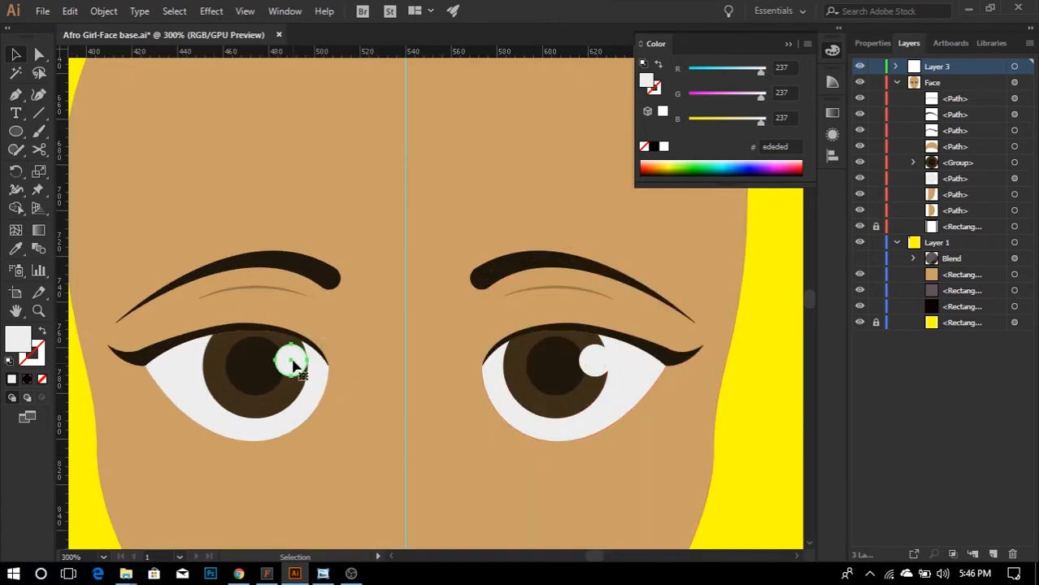
- Nudge the copied eye highlight slightly inward toward the nose and deselect it
{"action": "left_click_drag", "start_coordinate": [295, 366], "coordinate": [298, 366]}
{"action": "key", "text": "Right"}
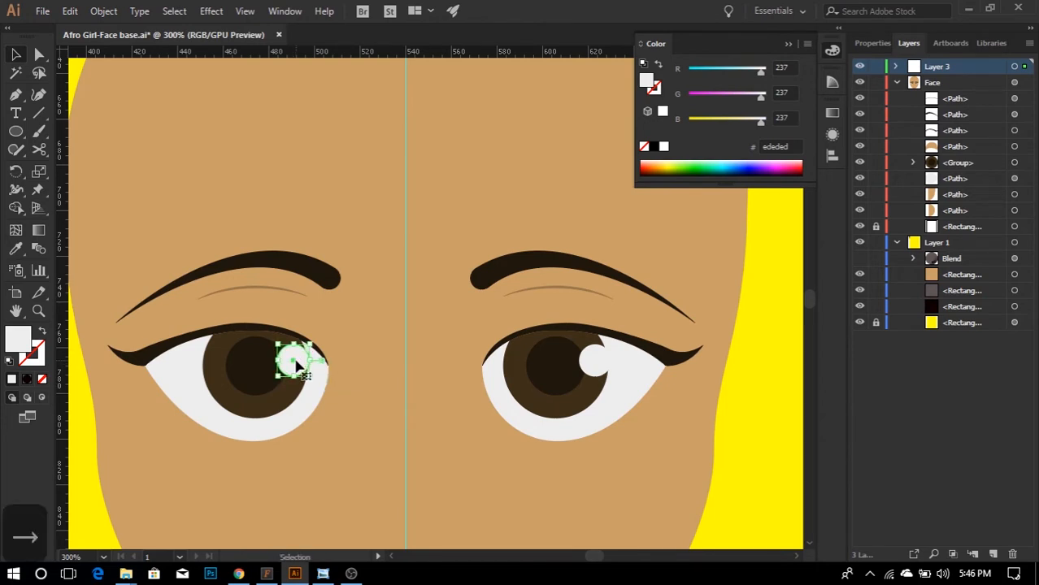
{"action": "scroll", "coordinate": [299, 367], "scroll_direction": "down", "scroll_amount": 2}
{"action": "left_click", "coordinate": [598, 423]}
- Draw a short upward-curving nose line from the centre guide below the eyes, about 15.5 px wide and 6.5 px high
{"action": "scroll", "coordinate": [545, 389], "scroll_direction": "down", "scroll_amount": 1}
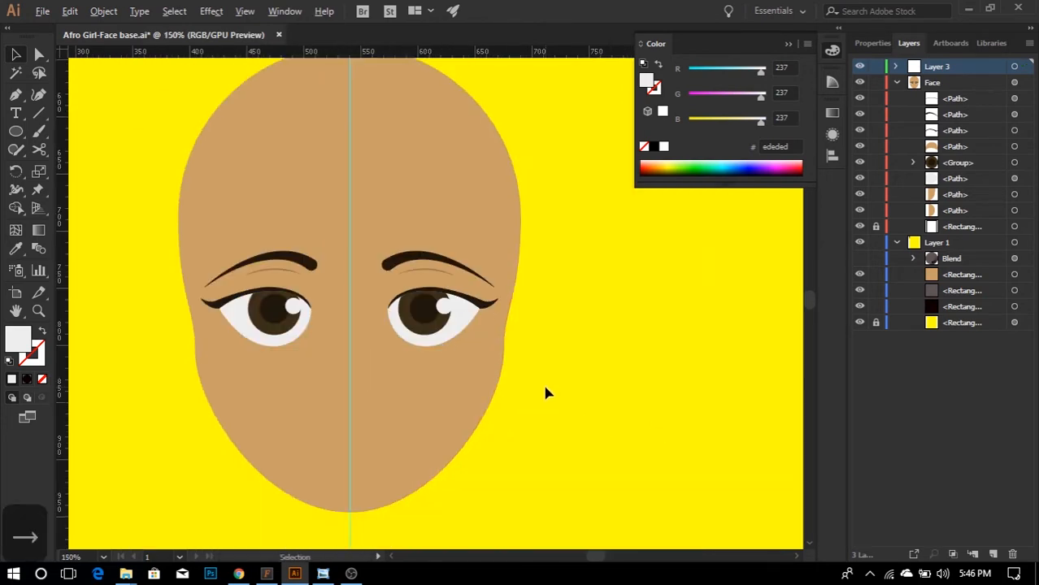
{"action": "scroll", "coordinate": [544, 393], "scroll_direction": "down", "scroll_amount": 1}
{"action": "scroll", "coordinate": [420, 330], "scroll_direction": "up", "scroll_amount": 2}
{"action": "scroll", "coordinate": [520, 350], "scroll_direction": "up", "scroll_amount": 1}
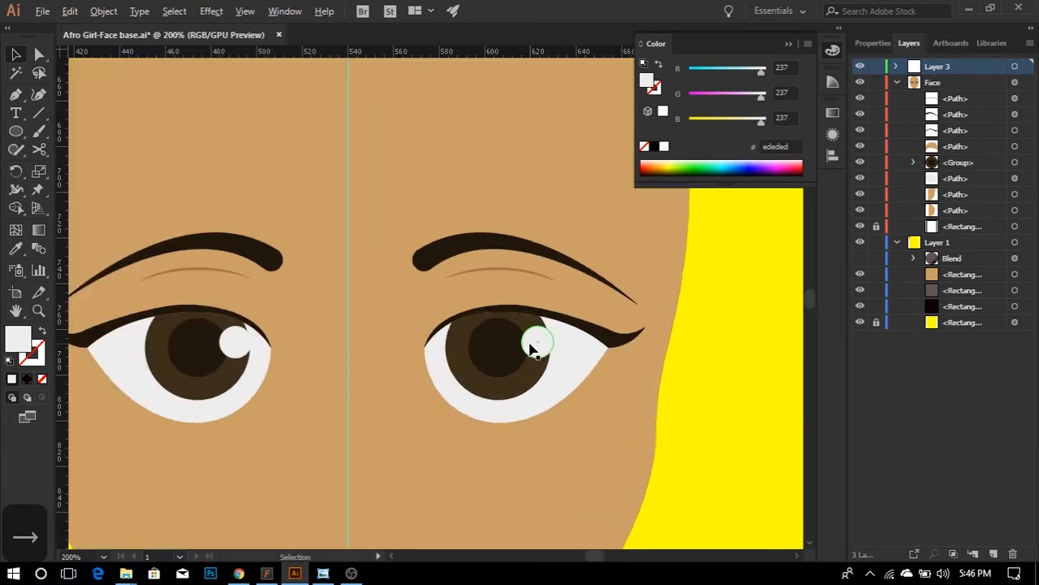
{"action": "scroll", "coordinate": [534, 341], "scroll_direction": "down", "scroll_amount": 1}
{"action": "scroll", "coordinate": [447, 353], "scroll_direction": "down", "scroll_amount": 1}
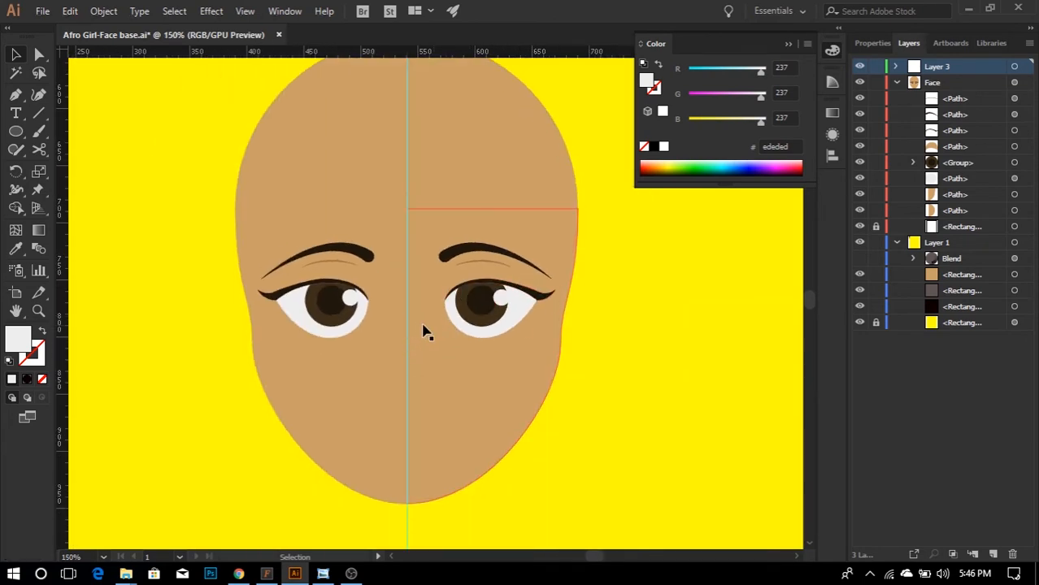
{"action": "left_click", "coordinate": [16, 94]}
{"action": "scroll", "coordinate": [420, 383], "scroll_direction": "up", "scroll_amount": 1}
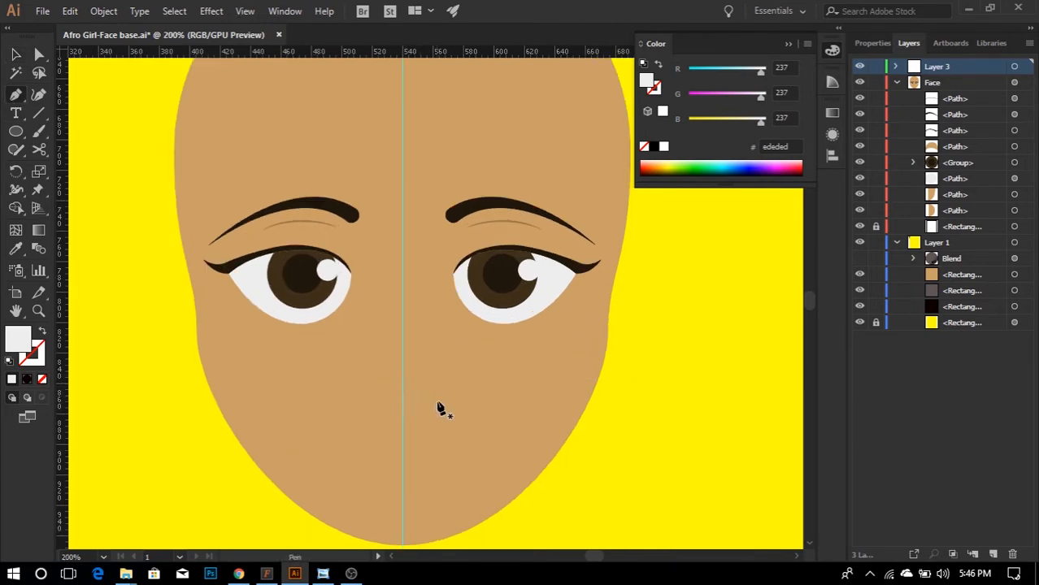
{"action": "left_click_drag", "start_coordinate": [403, 403], "coordinate": [423, 393]}
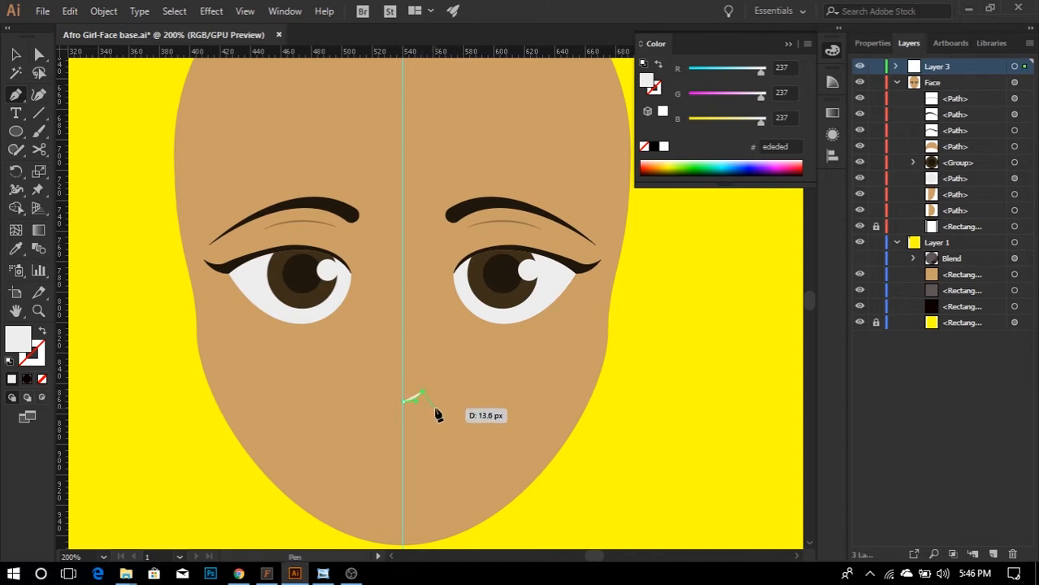
{"action": "key", "text": "Escape"}
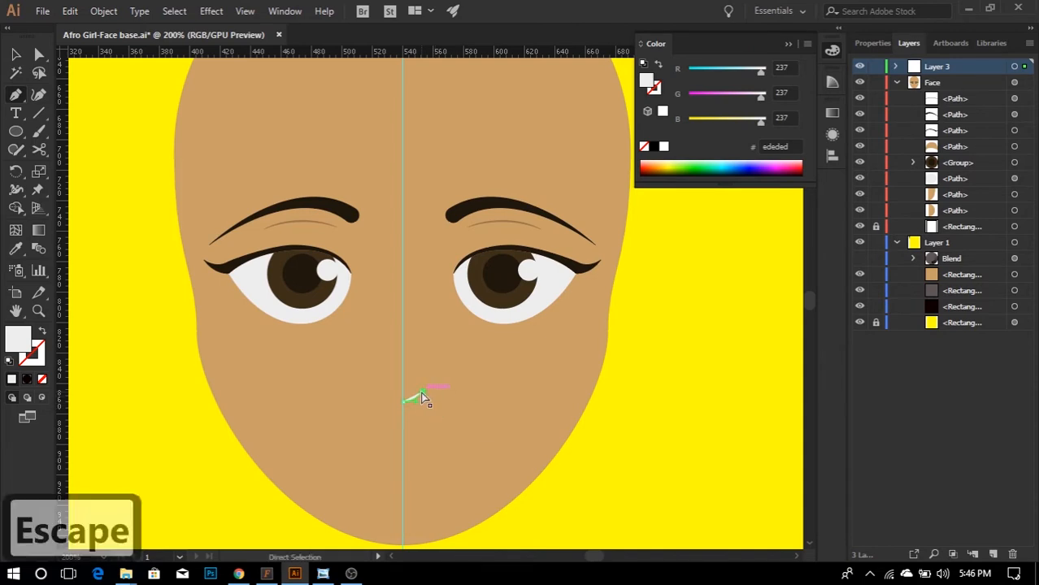
{"action": "left_click_drag", "start_coordinate": [421, 393], "coordinate": [425, 393]}
- Swap the nose line's fill and stroke, sample the skin colour #c99f66 for the stroke, and apply its next darker shade
{"action": "left_click", "coordinate": [42, 332]}
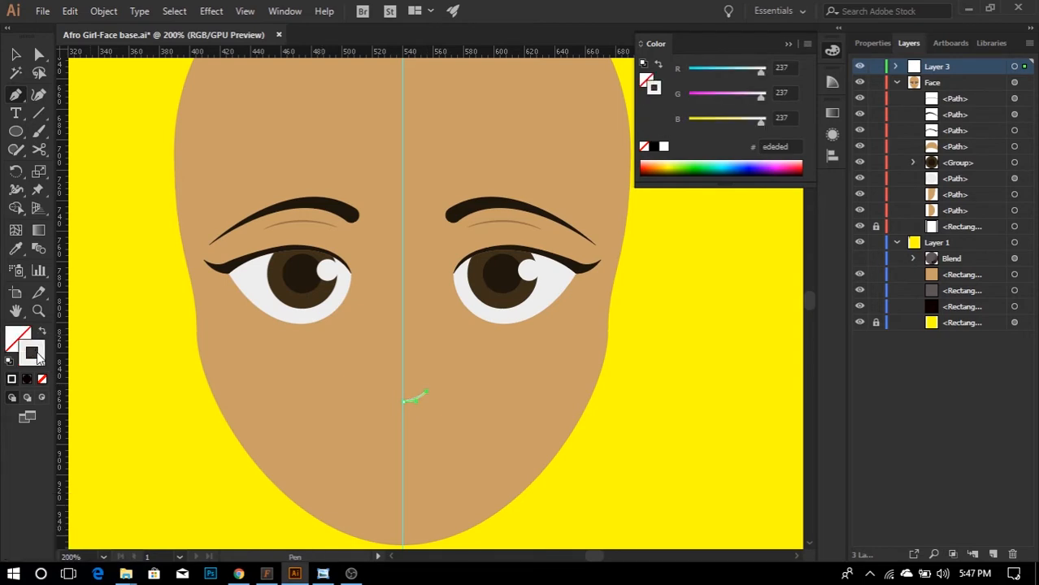
{"action": "left_click", "coordinate": [31, 356]}
{"action": "key", "text": "i"}
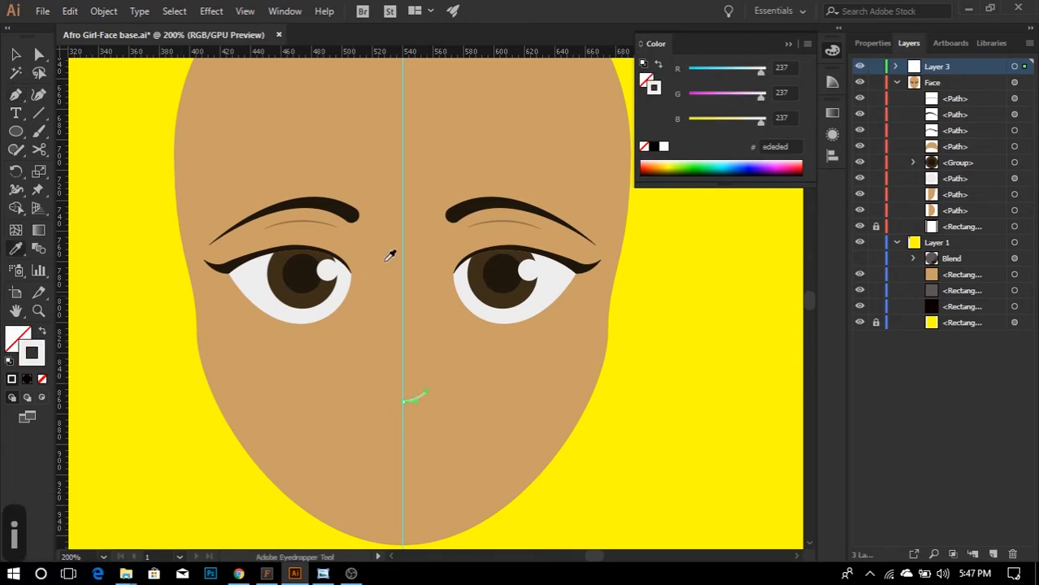
{"action": "left_click", "coordinate": [501, 169]}
{"action": "scroll", "coordinate": [400, 395], "scroll_direction": "up", "scroll_amount": 1}
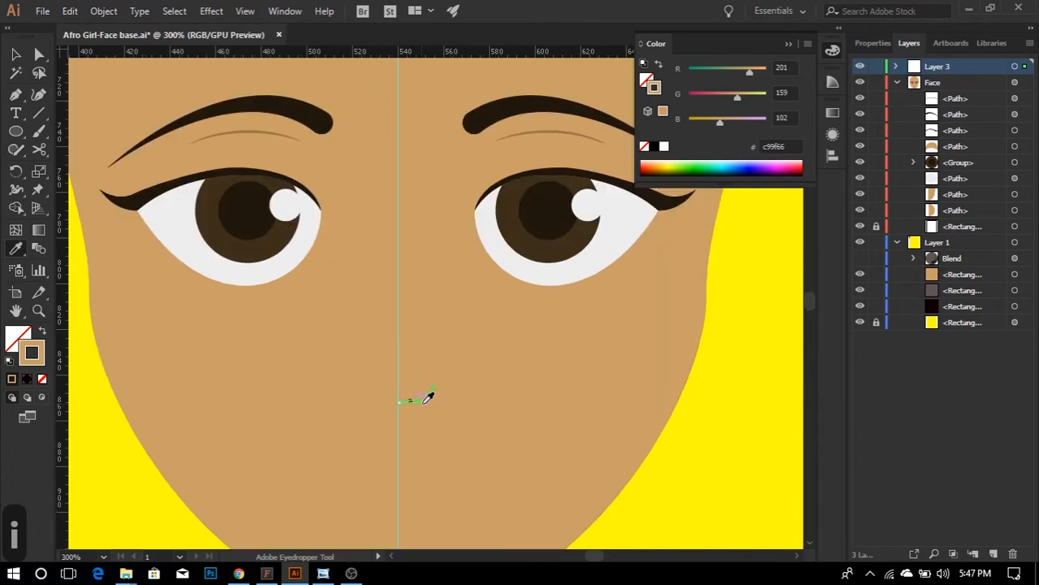
{"action": "key", "text": "v"}
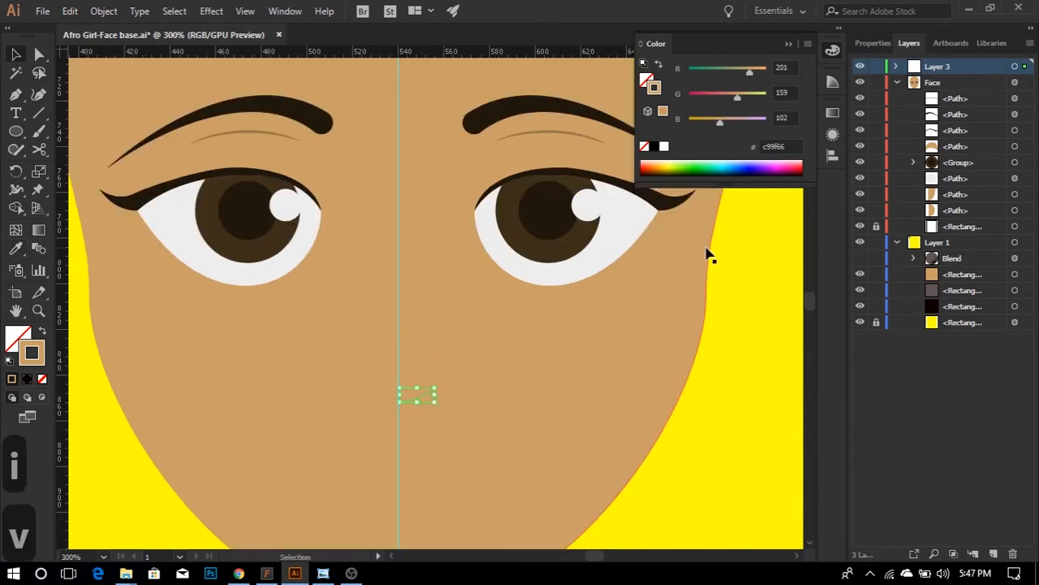
{"action": "left_click", "coordinate": [835, 113]}
{"action": "left_click", "coordinate": [833, 83]}
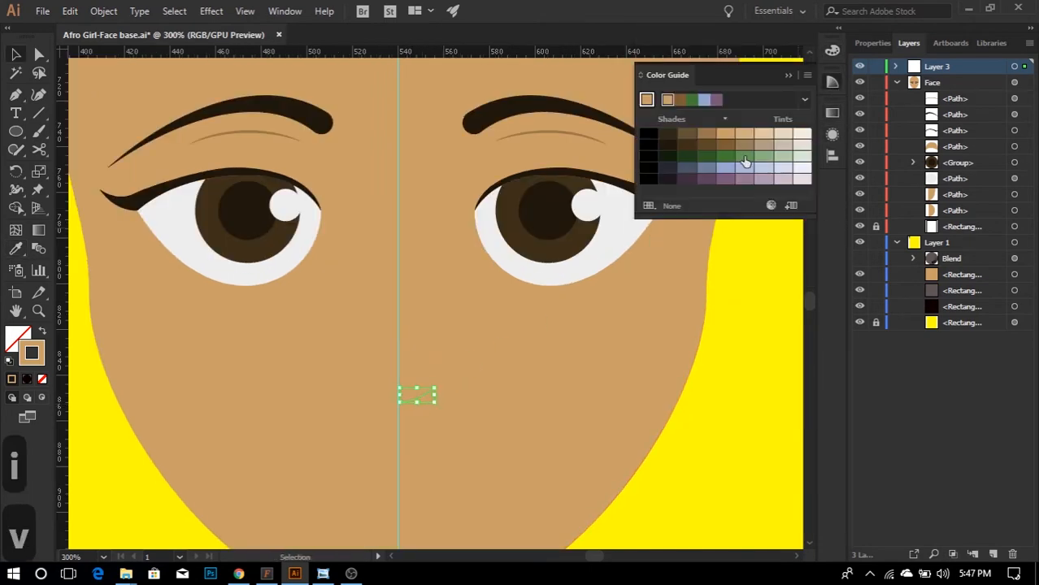
{"action": "left_click", "coordinate": [707, 135]}
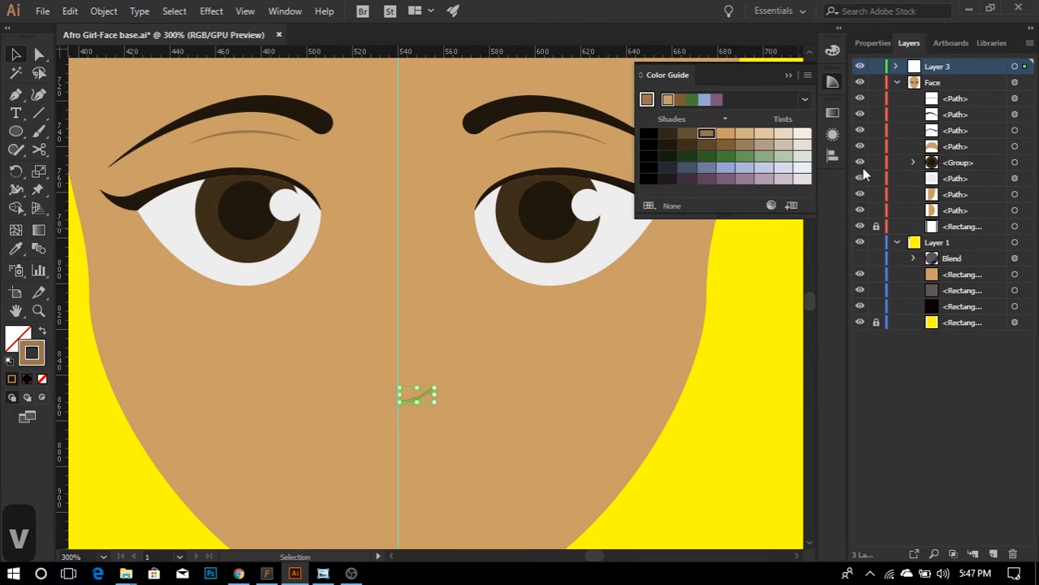
- Give the nose line's stroke a one-sided tapered width profile and a weight of 3 px
{"action": "left_click", "coordinate": [874, 44]}
{"action": "left_click", "coordinate": [889, 233]}
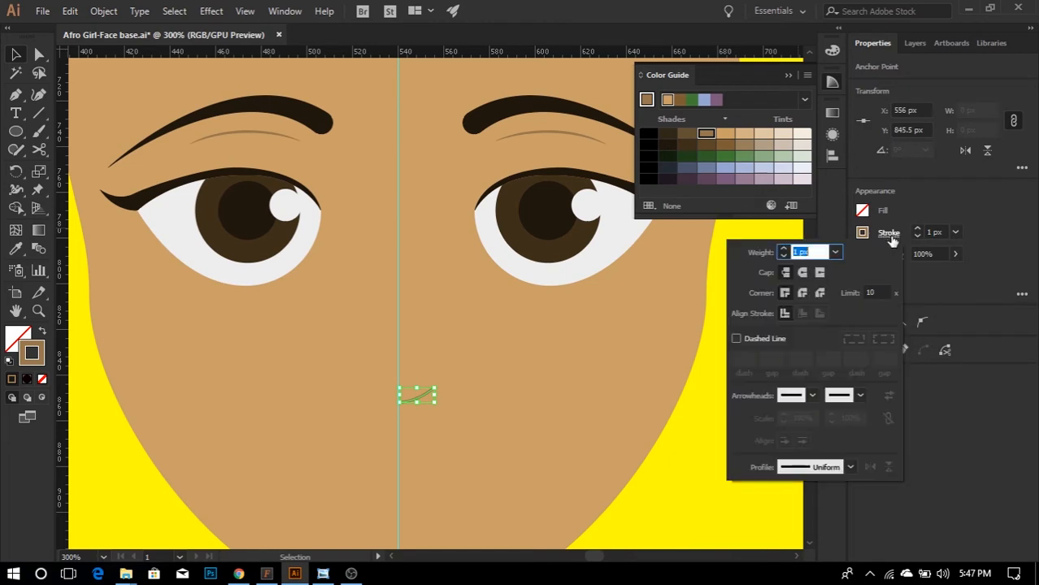
{"action": "left_click", "coordinate": [840, 468]}
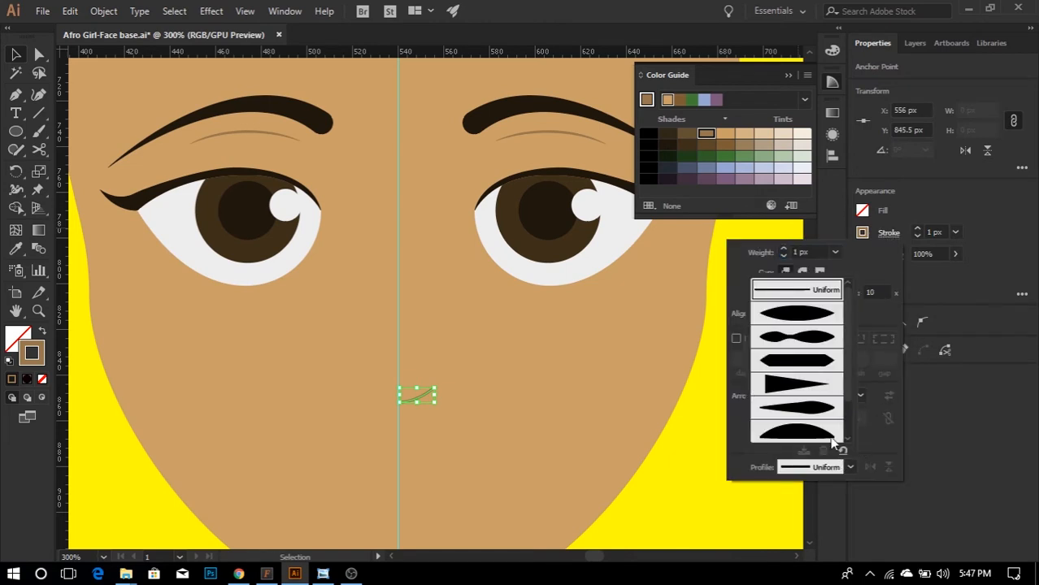
{"action": "left_click", "coordinate": [785, 391]}
{"action": "left_click", "coordinate": [783, 250]}
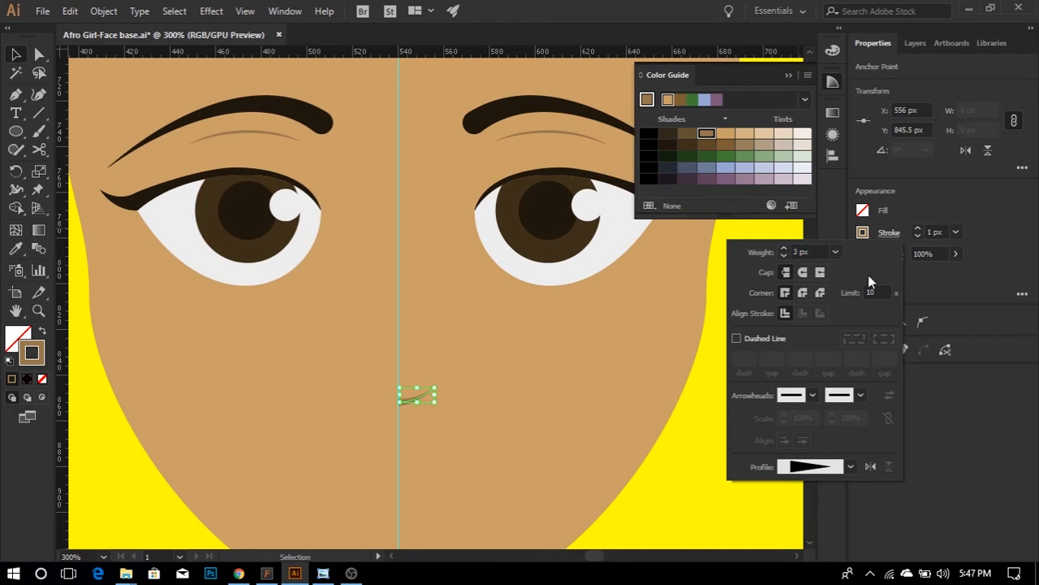
{"action": "left_click", "coordinate": [951, 400]}
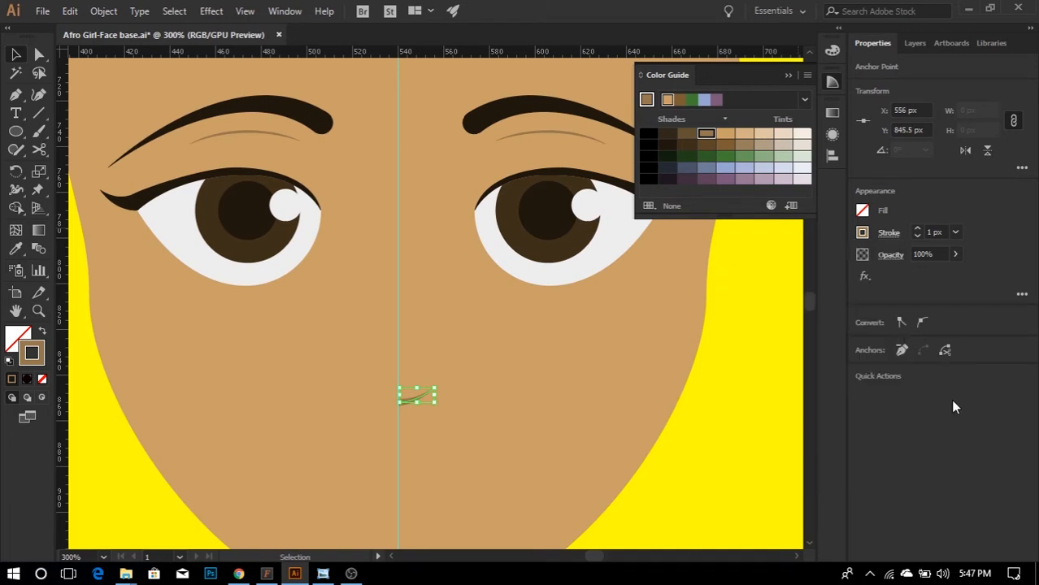
- Align the nose line's inner anchor to the centre guide at X 540 px and lower its outer anchor to about Y 847.3 px
{"action": "left_click", "coordinate": [451, 418]}
{"action": "left_click", "coordinate": [411, 404]}
{"action": "key", "text": "a"}
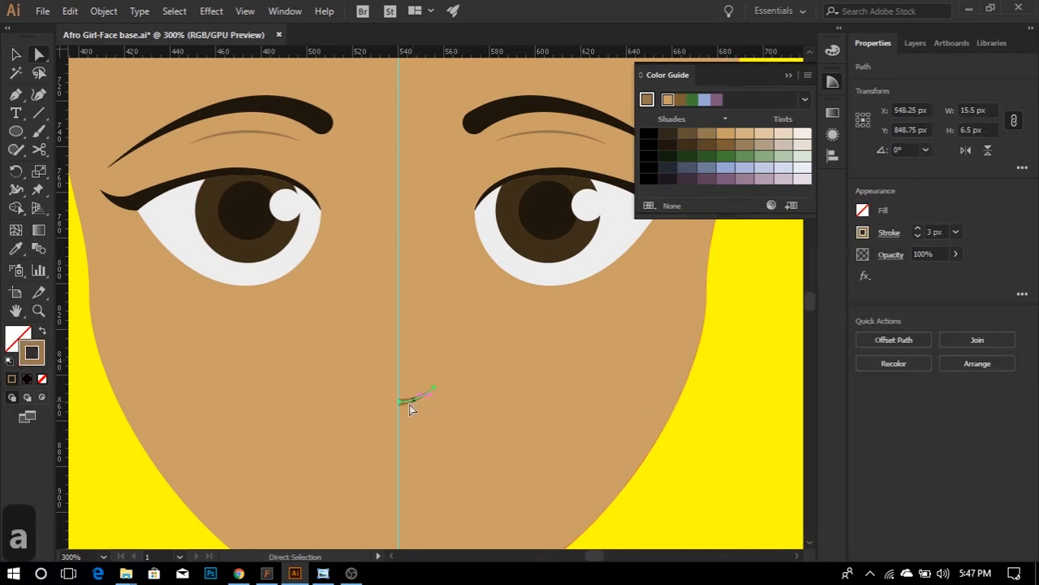
{"action": "scroll", "coordinate": [398, 415], "scroll_direction": "up", "scroll_amount": 4}
{"action": "left_click_drag", "start_coordinate": [399, 377], "coordinate": [396, 383]}
{"action": "left_click", "coordinate": [406, 410]}
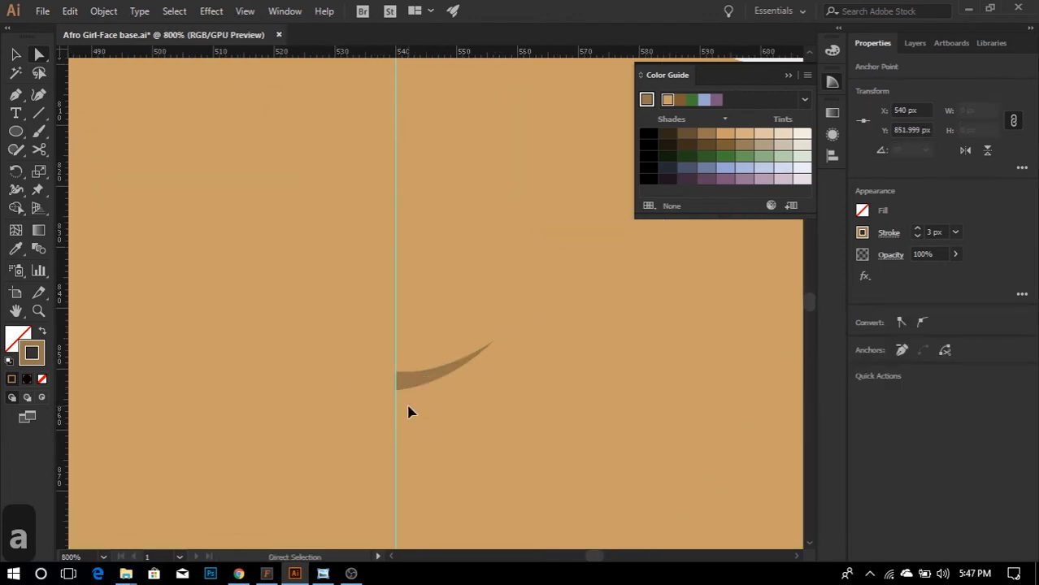
{"action": "scroll", "coordinate": [402, 411], "scroll_direction": "down", "scroll_amount": 4}
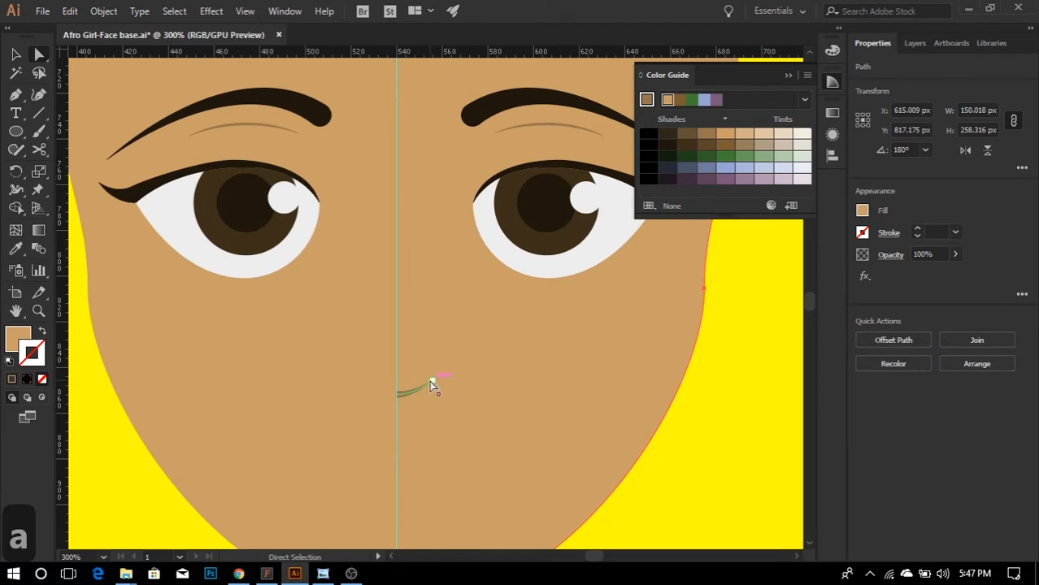
{"action": "left_click_drag", "start_coordinate": [433, 380], "coordinate": [435, 389]}
{"action": "left_click", "coordinate": [464, 397]}
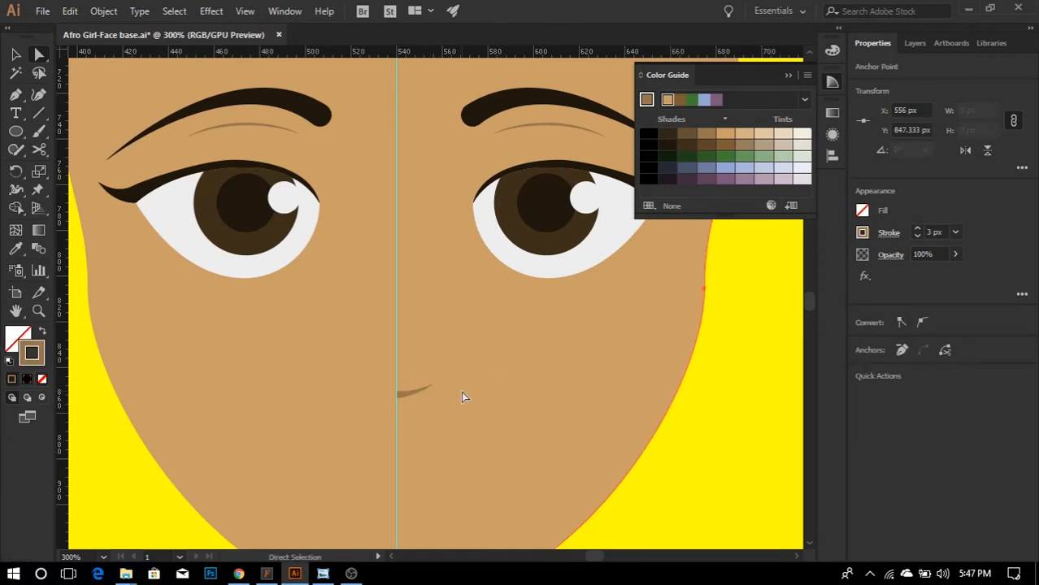
{"action": "left_click", "coordinate": [693, 482]}
- Draw a short curved nostril line about 7 px wide just above the outer end of the nose line
{"action": "scroll", "coordinate": [429, 405], "scroll_direction": "down", "scroll_amount": 2}
{"action": "scroll", "coordinate": [433, 391], "scroll_direction": "up", "scroll_amount": 3}
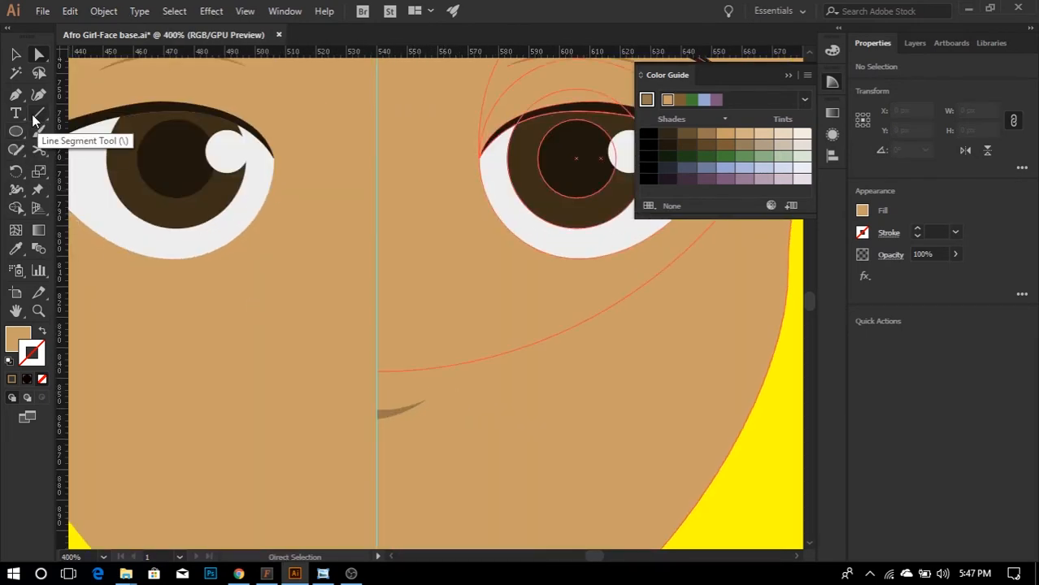
{"action": "left_click", "coordinate": [16, 94]}
{"action": "left_click", "coordinate": [424, 360]}
{"action": "key", "text": "ctrl+z"}
{"action": "left_click", "coordinate": [424, 383]}
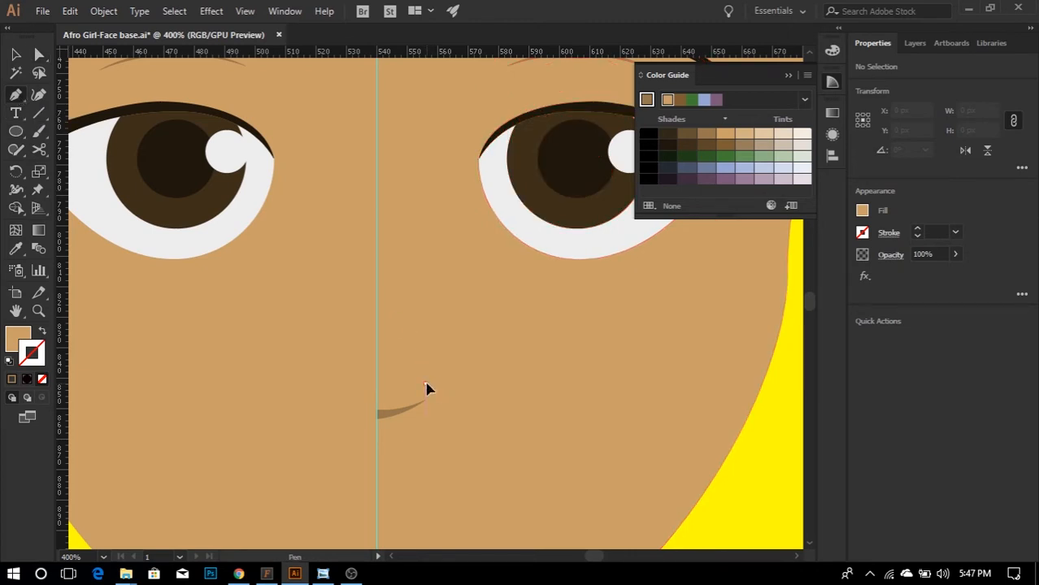
{"action": "left_click_drag", "start_coordinate": [438, 389], "coordinate": [453, 388]}
{"action": "key", "text": "Escape"}
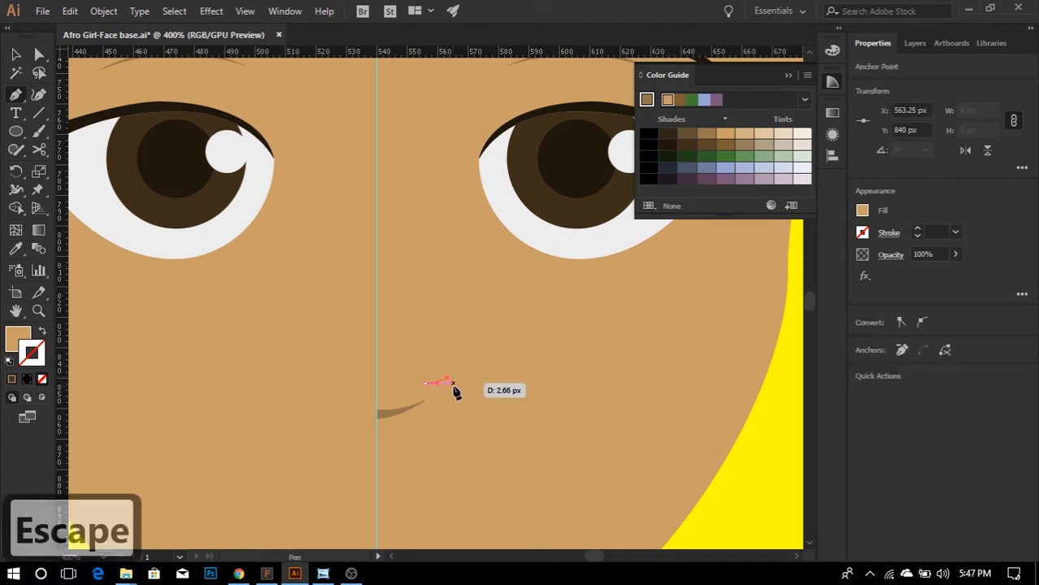
- Copy the nose line's brown 3 px stroke to the nostril line and give it the half-oval width profile
{"action": "key", "text": "i"}
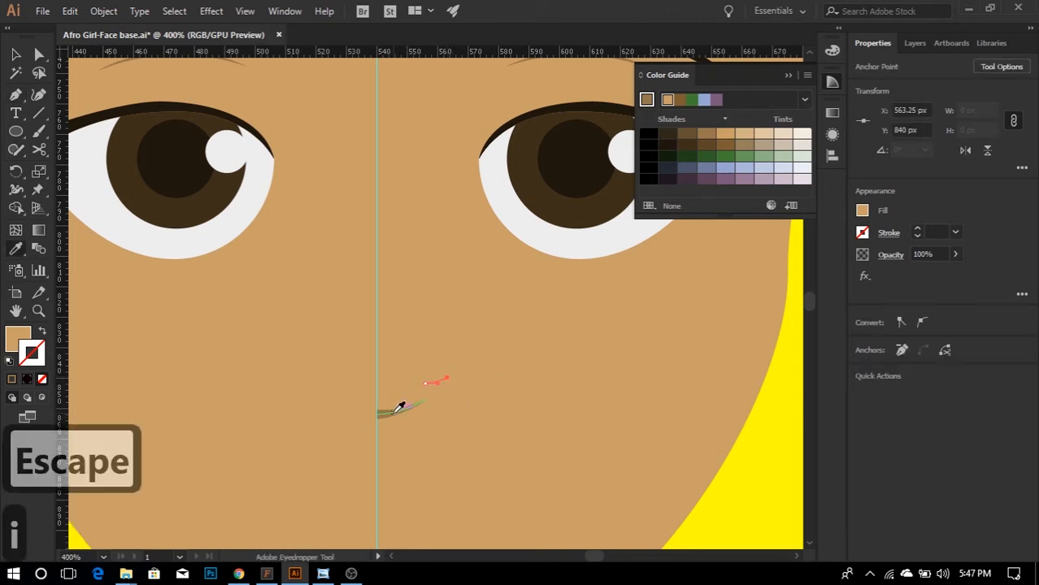
{"action": "left_click", "coordinate": [397, 409]}
{"action": "key", "text": "v"}
{"action": "left_click", "coordinate": [447, 407]}
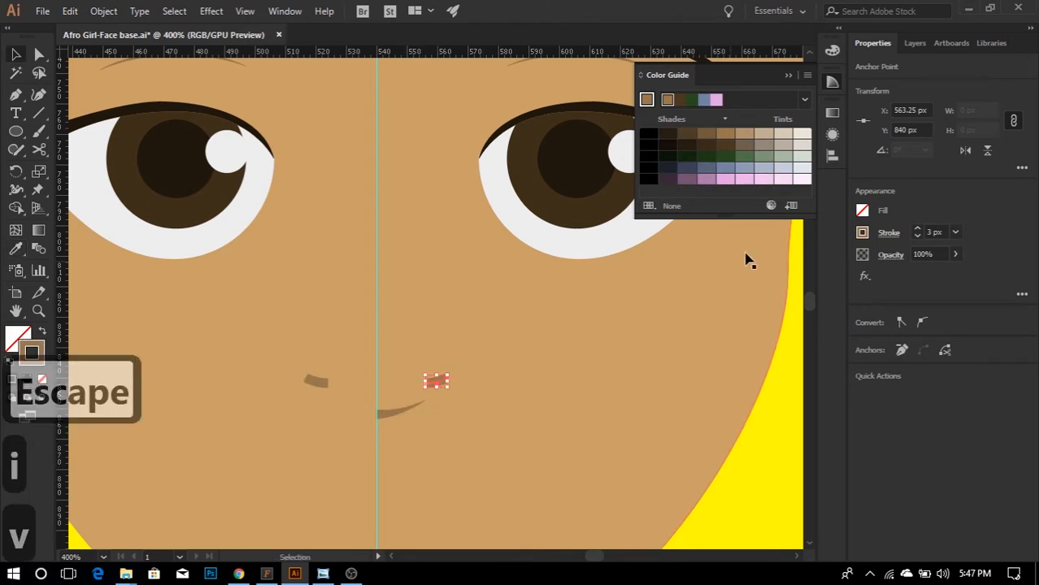
{"action": "left_click", "coordinate": [890, 236]}
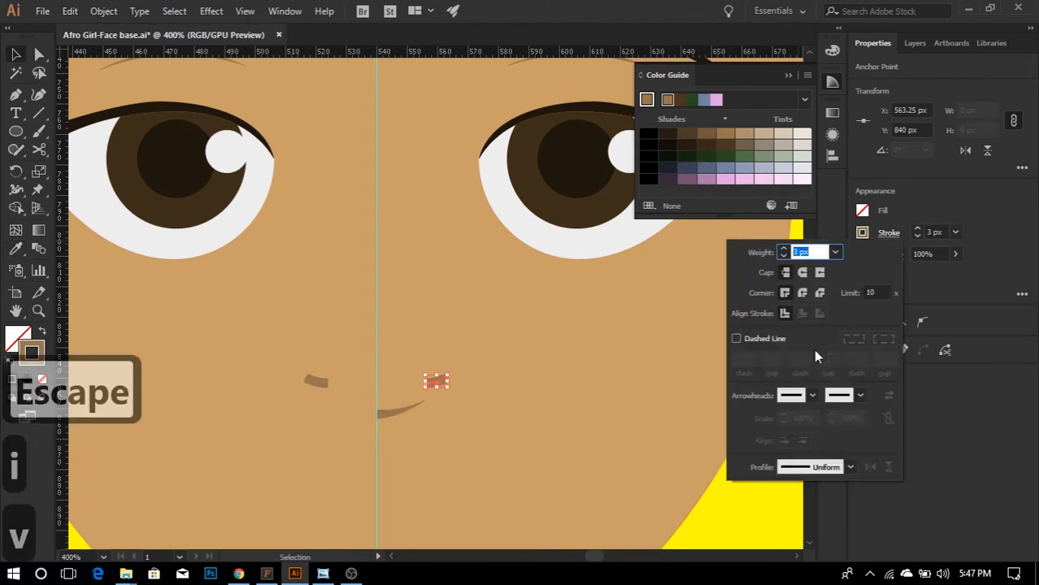
{"action": "left_click", "coordinate": [827, 472]}
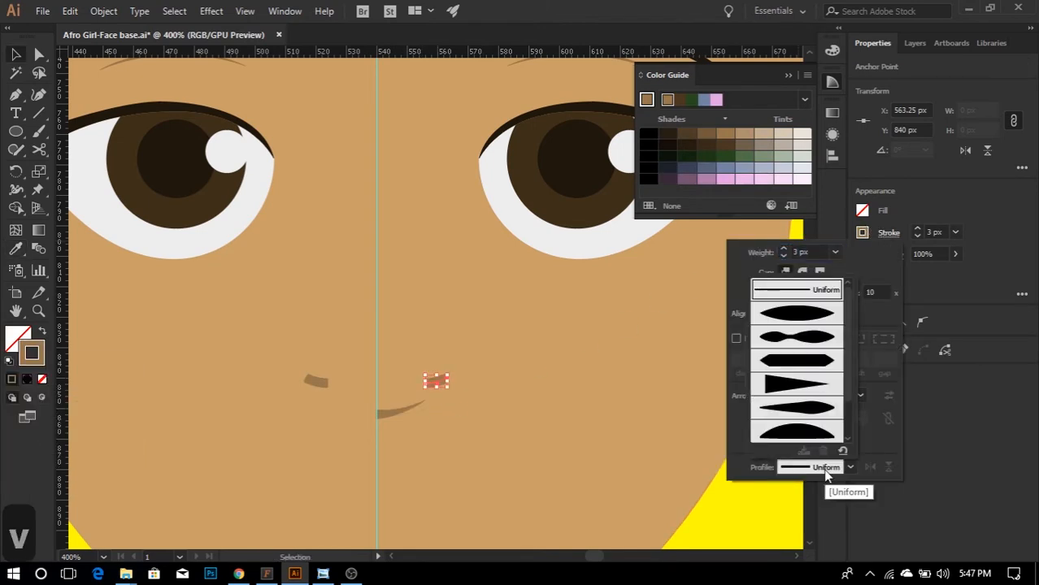
{"action": "left_click", "coordinate": [815, 410]}
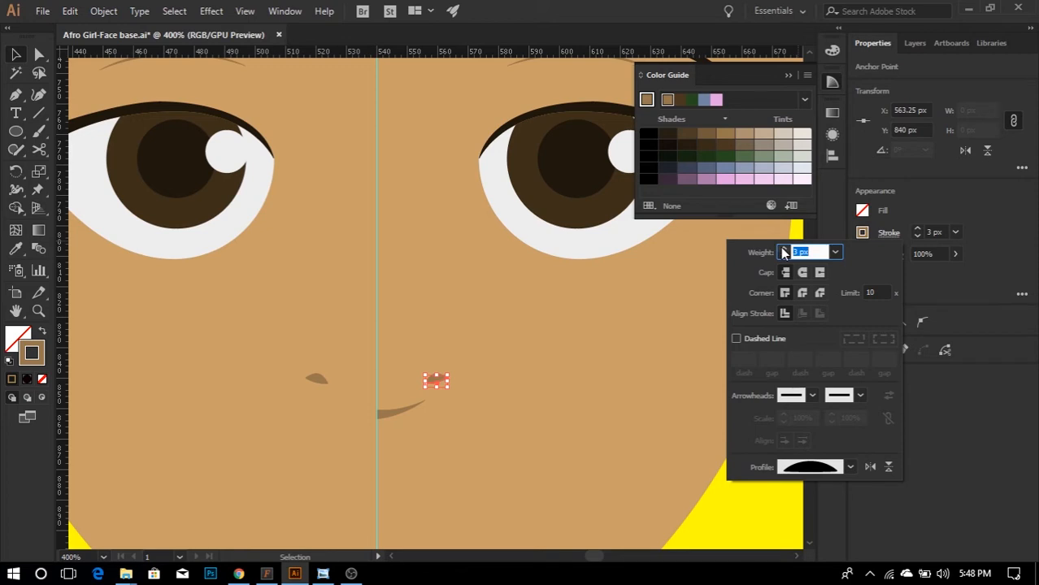
{"action": "left_click", "coordinate": [761, 414]}
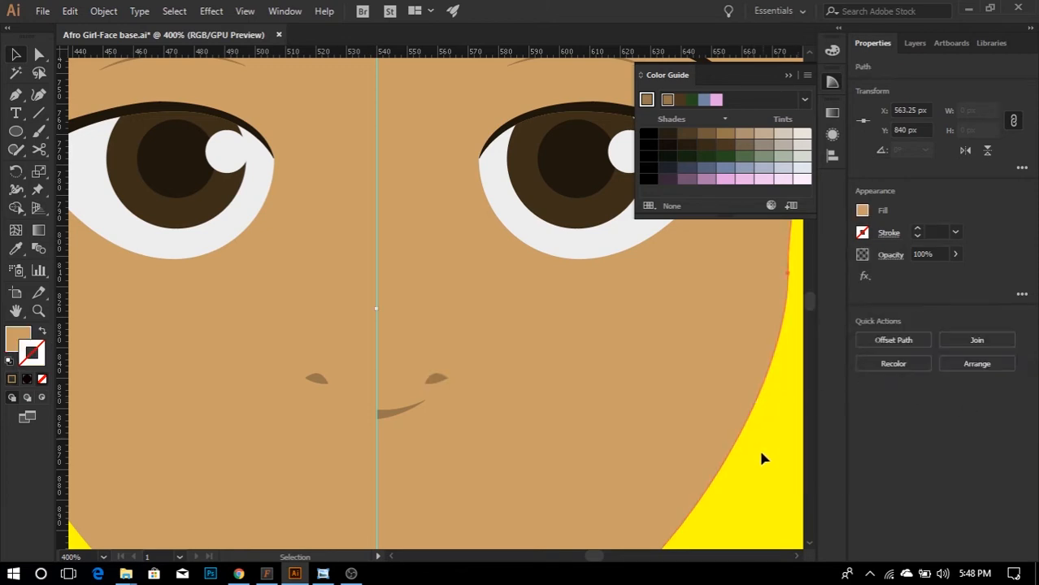
- Move the nostril line's outer anchor slightly outward to lengthen the nostril, and deselect it
{"action": "left_click", "coordinate": [436, 380]}
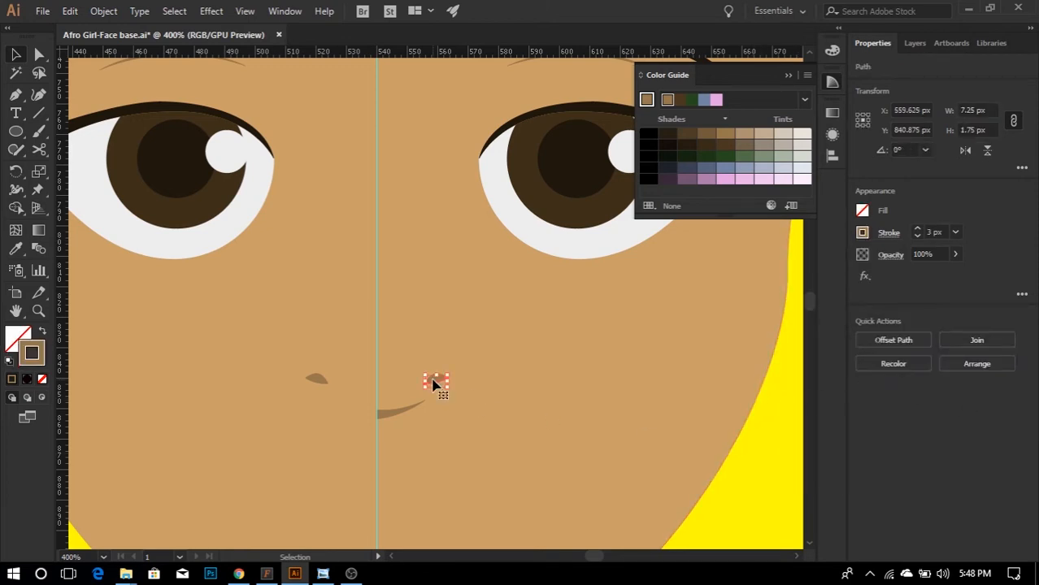
{"action": "key", "text": "a"}
{"action": "left_click", "coordinate": [447, 380]}
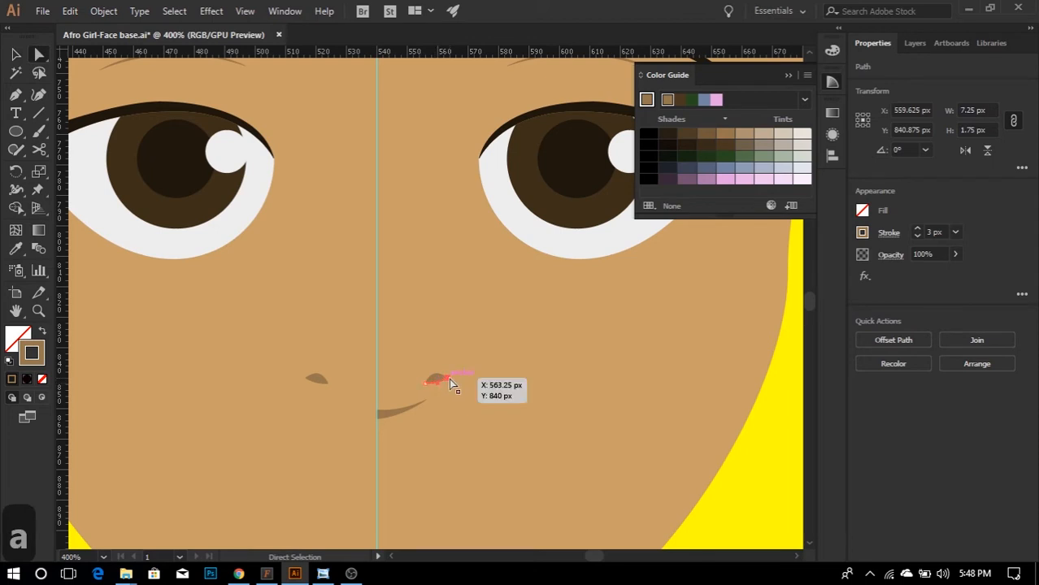
{"action": "left_click_drag", "start_coordinate": [447, 379], "coordinate": [454, 378]}
{"action": "left_click", "coordinate": [498, 391]}
{"action": "scroll", "coordinate": [459, 391], "scroll_direction": "down", "scroll_amount": 2}
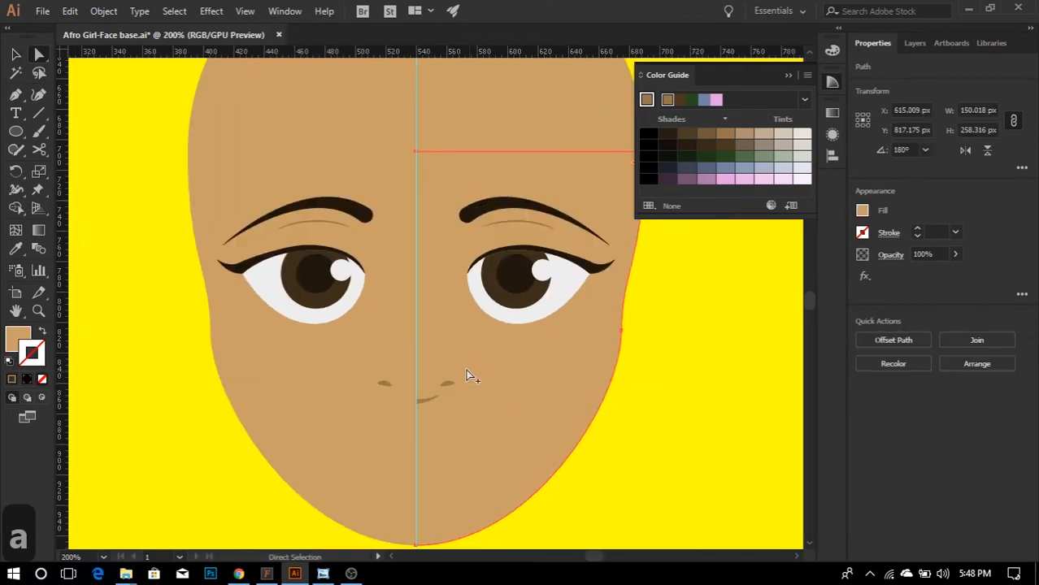
- Draw a short curved nose-wing line about 3 px wide and 15 px tall beside the outer end of the right-hand nostril
{"action": "scroll", "coordinate": [456, 370], "scroll_direction": "up", "scroll_amount": 1}
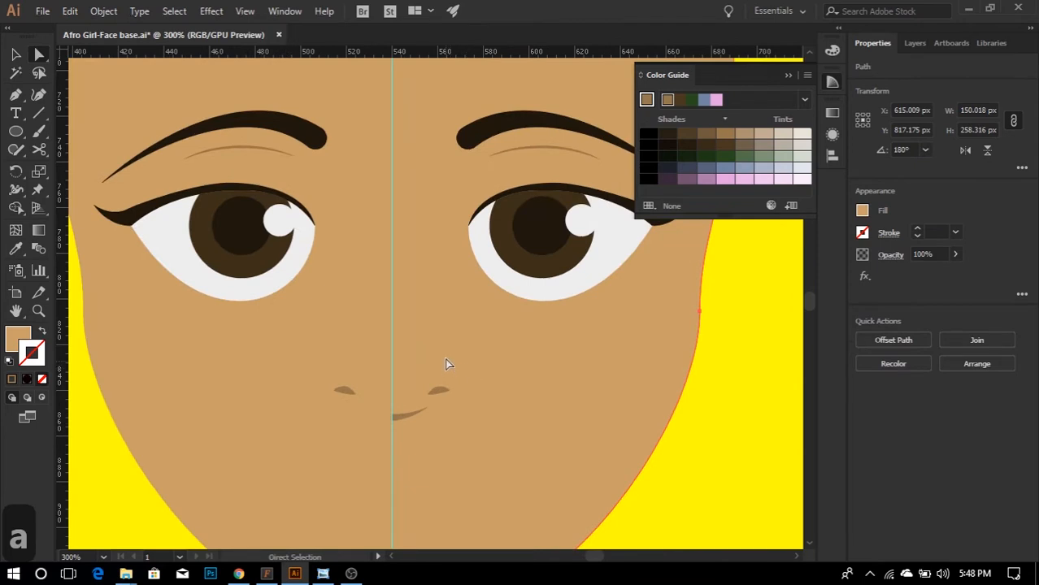
{"action": "left_click", "coordinate": [16, 99]}
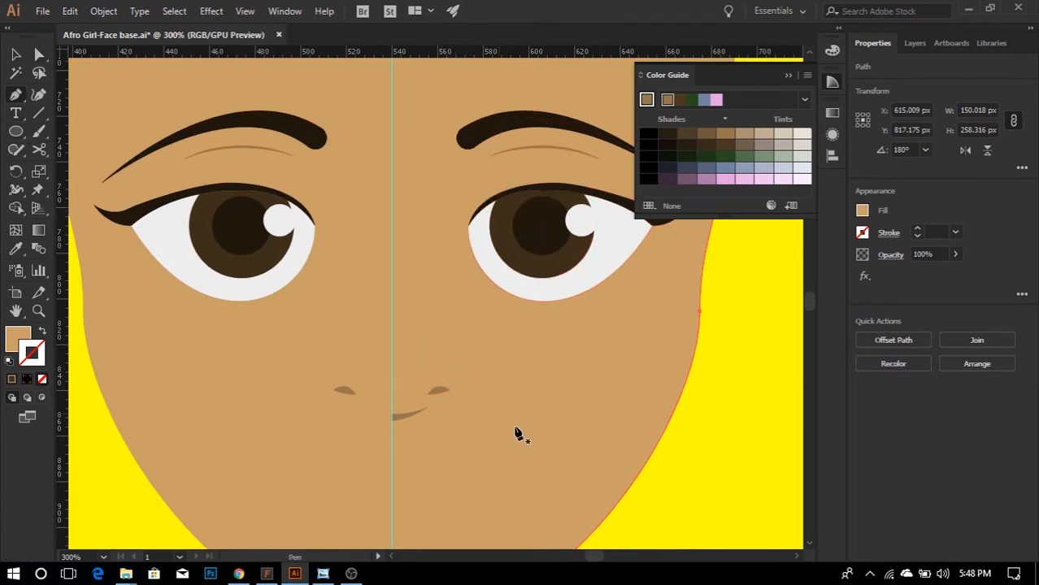
{"action": "left_click", "coordinate": [452, 356], "text": "ctrl"}
{"action": "mouse_move", "coordinate": [455, 387]}
{"action": "left_mouse_down"}
{"action": "mouse_move", "coordinate": [457, 417]}
{"action": "mouse_move", "coordinate": [457, 390]}
{"action": "left_mouse_up"}
{"action": "key", "text": "Escape"}
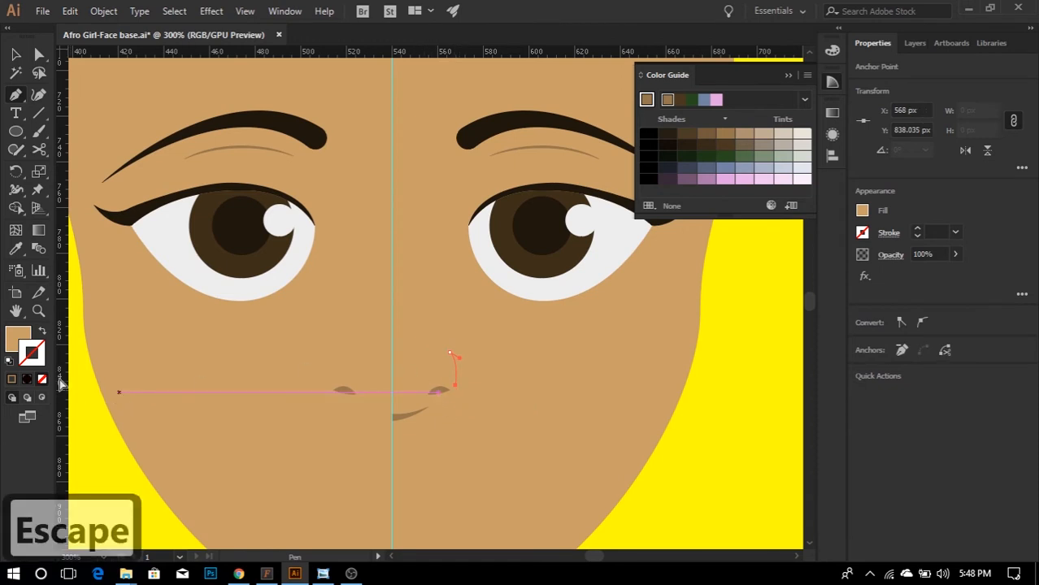
- Swap the nose-wing line's fill and stroke, and copy the nostril's brown 3 px stroke to it
{"action": "left_click", "coordinate": [42, 334]}
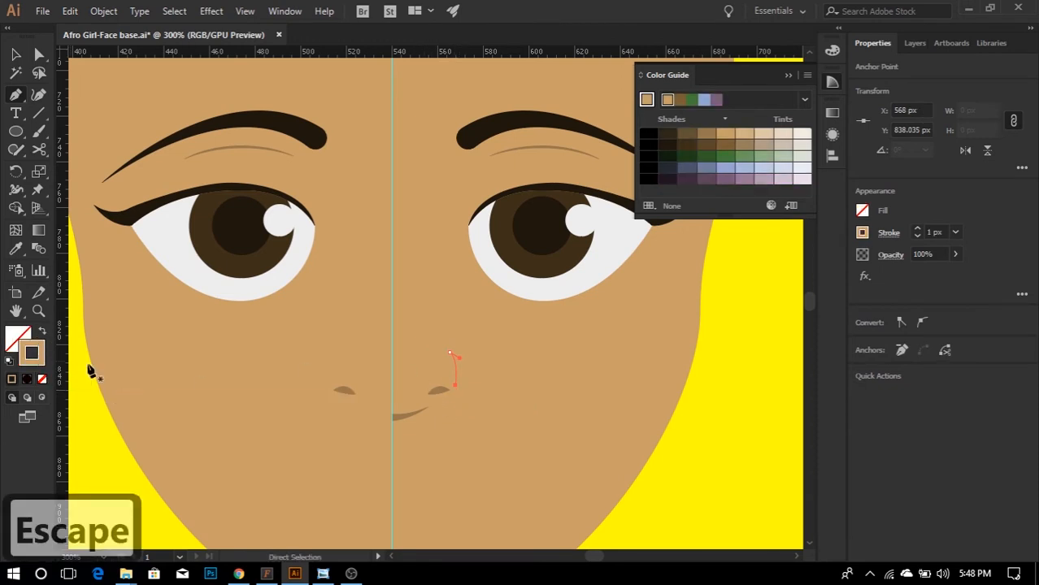
{"action": "key", "text": "i"}
{"action": "left_click", "coordinate": [436, 391]}
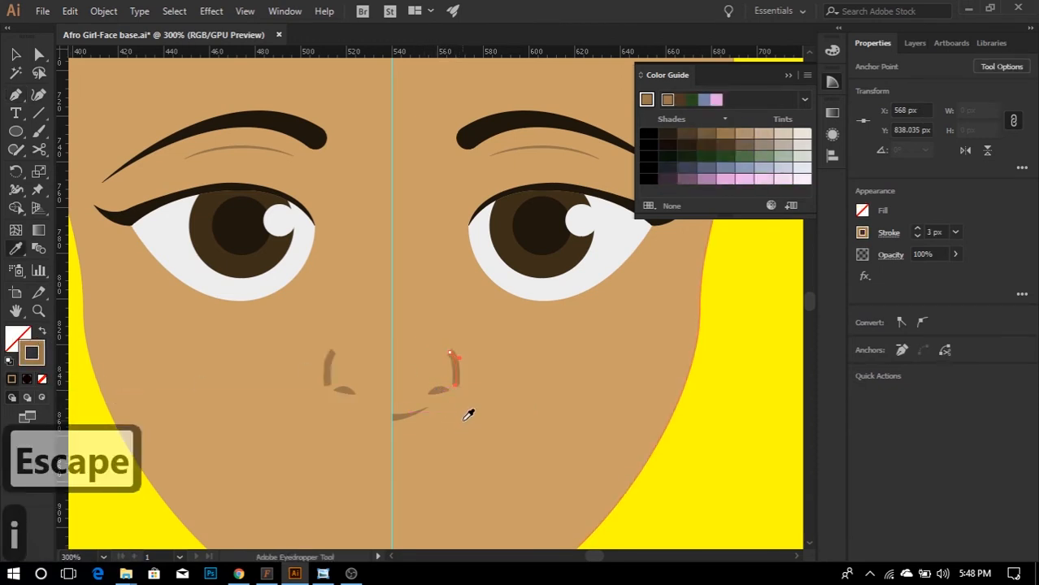
- Give the nose-wing line the lens-shaped width profile tapered at both ends, reduce its stroke weight to 1 px, and deselect it
{"action": "key", "text": "v"}
{"action": "left_click", "coordinate": [889, 234]}
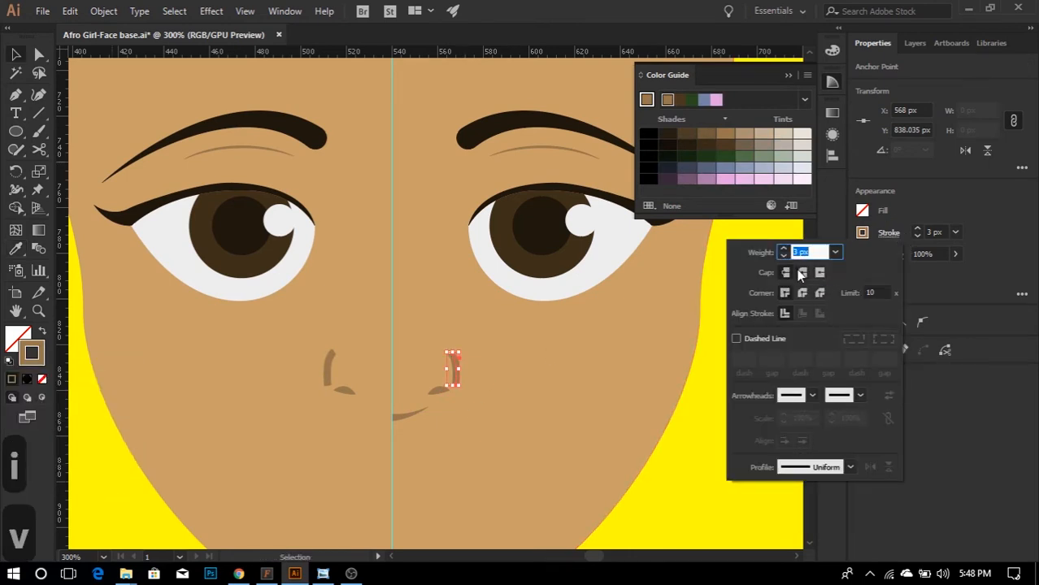
{"action": "left_click", "coordinate": [821, 467]}
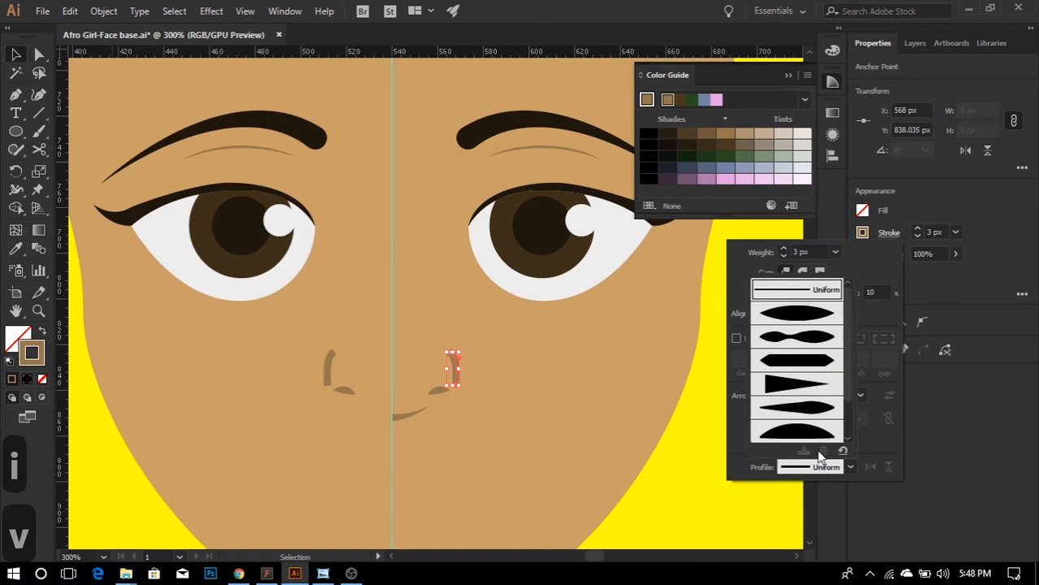
{"action": "left_click", "coordinate": [820, 319]}
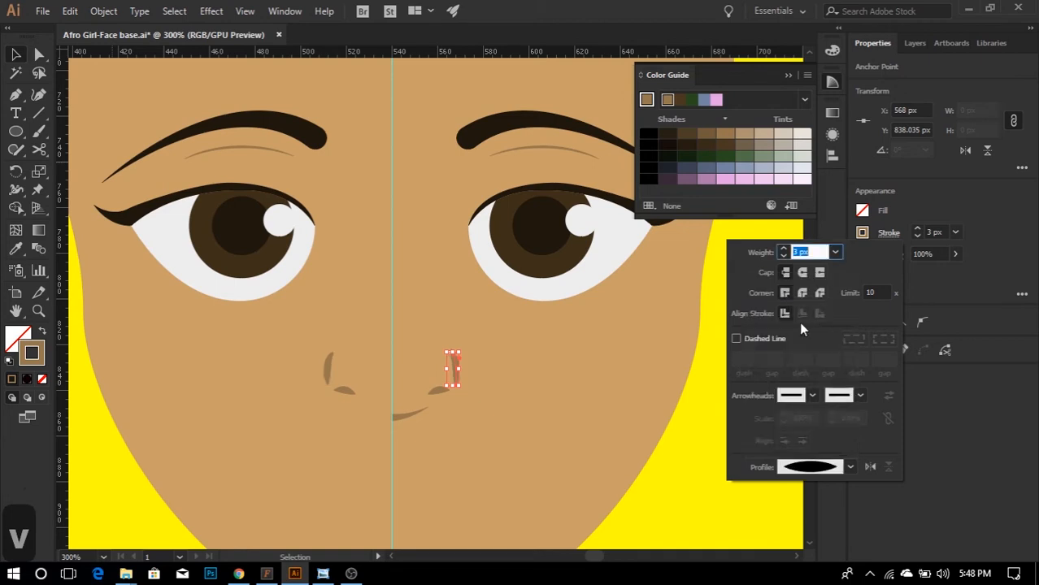
{"action": "left_click", "coordinate": [783, 256]}
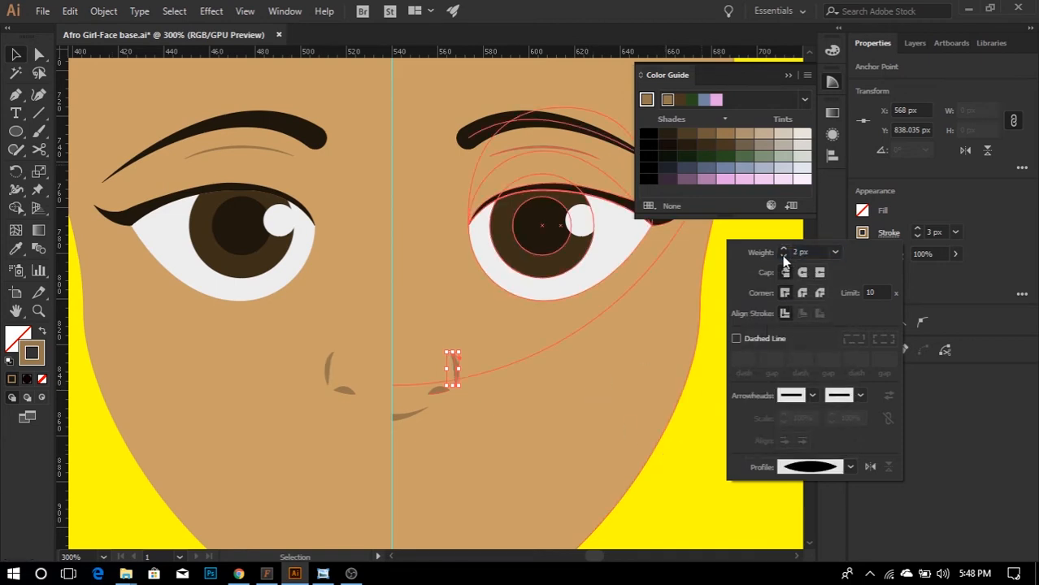
{"action": "left_click", "coordinate": [784, 256]}
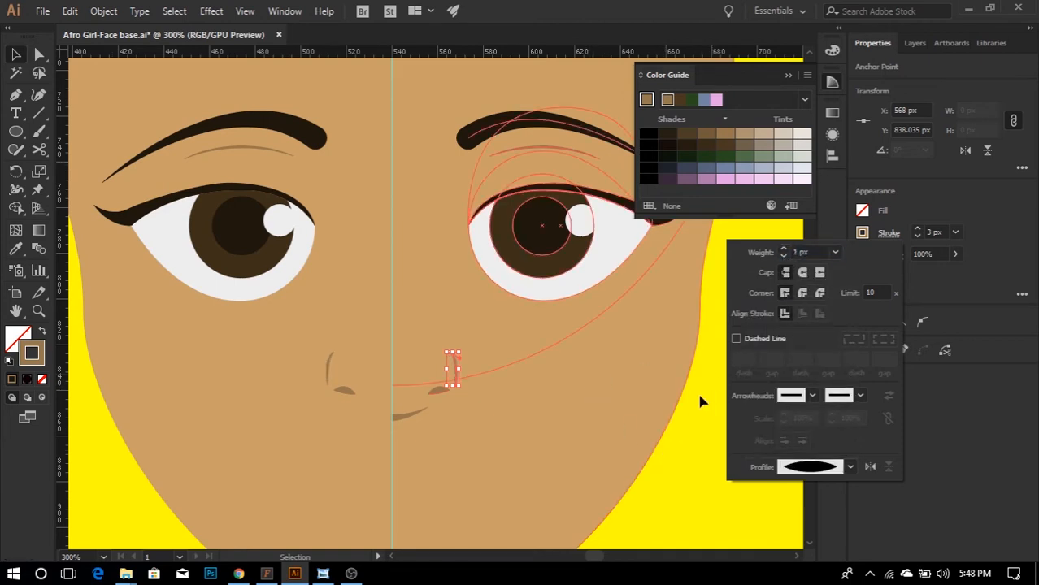
{"action": "left_click", "coordinate": [679, 451]}
{"action": "left_click", "coordinate": [679, 452]}
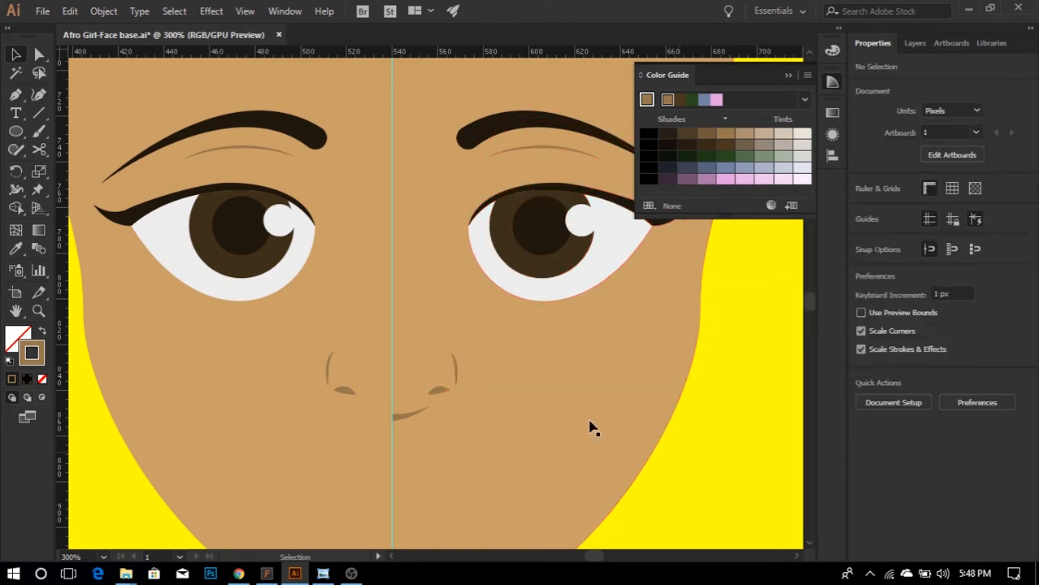
- Reshape the nose-wing line by shifting its upper anchor outward and placing its lower anchor at X 568 px, Y 840 px
{"action": "left_click", "coordinate": [455, 368]}
{"action": "key", "text": "a"}
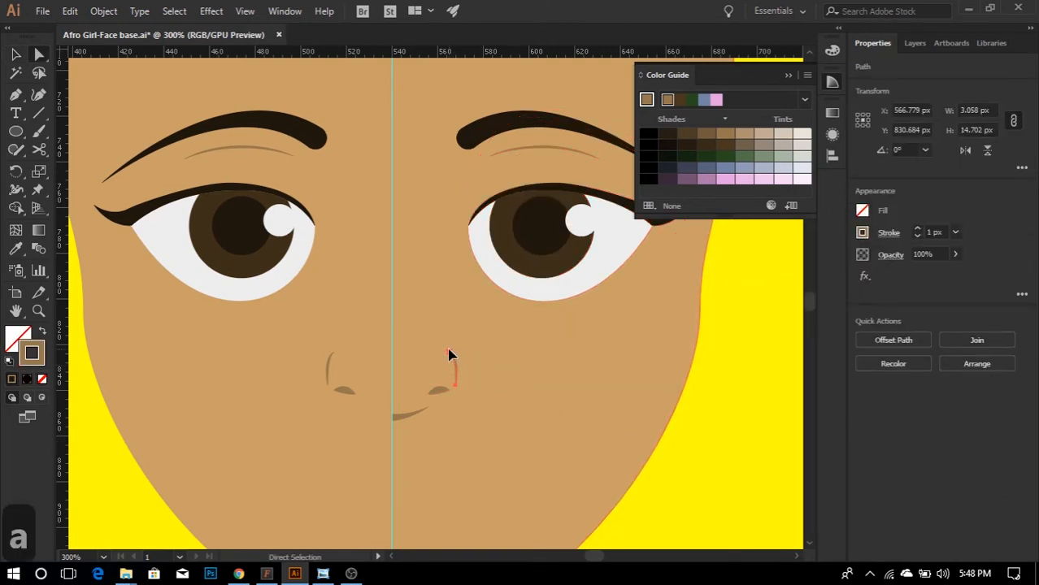
{"action": "left_click_drag", "start_coordinate": [450, 352], "coordinate": [456, 394]}
{"action": "left_click", "coordinate": [437, 393]}
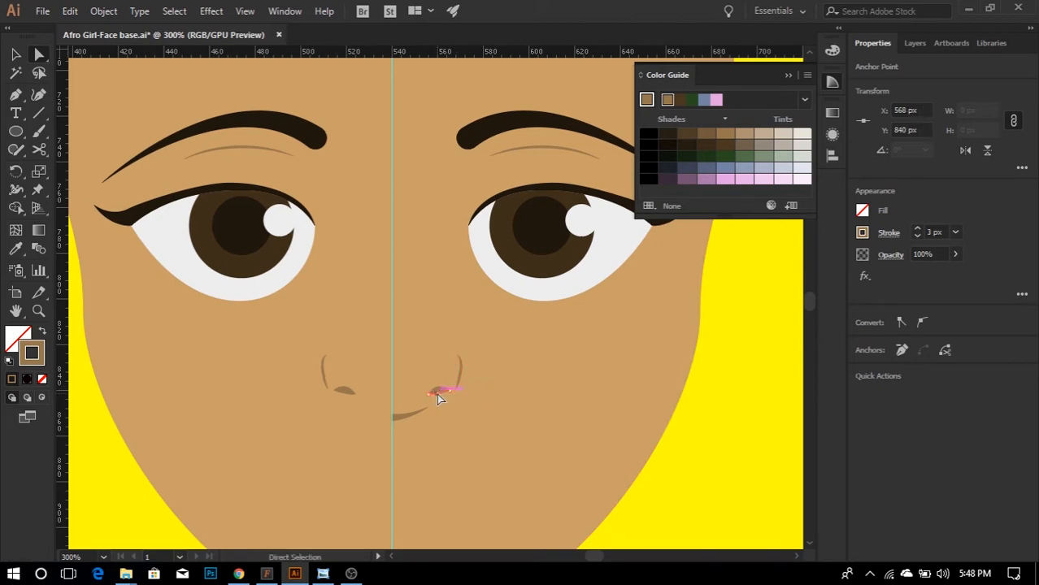
{"action": "key", "text": "v"}
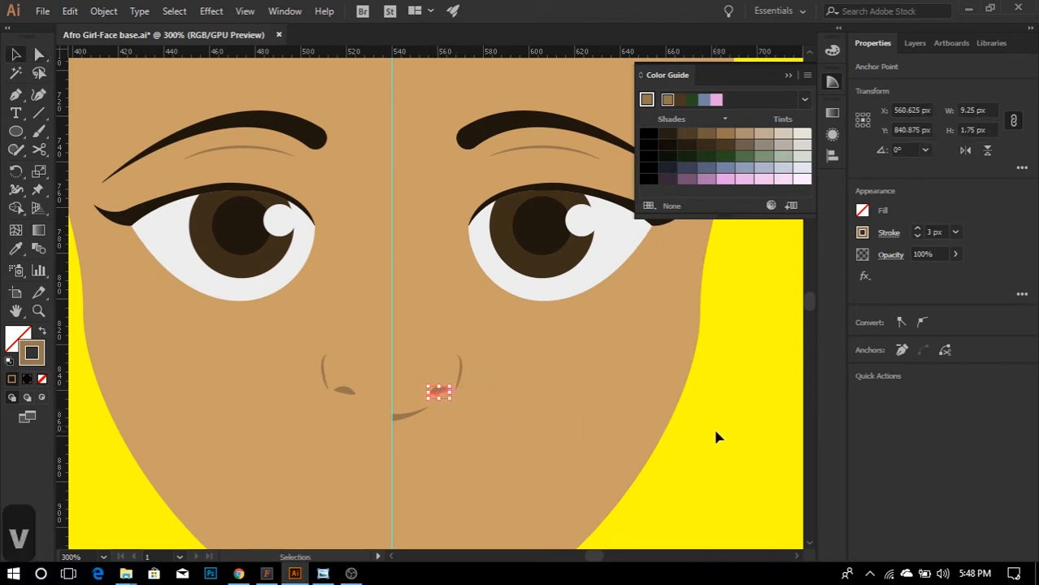
{"action": "left_click", "coordinate": [716, 437]}
- Pull the direction handle of the nose-wing line's upper anchor downward to round its outer curve, and deselect it
{"action": "scroll", "coordinate": [462, 372], "scroll_direction": "up", "scroll_amount": 1, "text": "alt"}
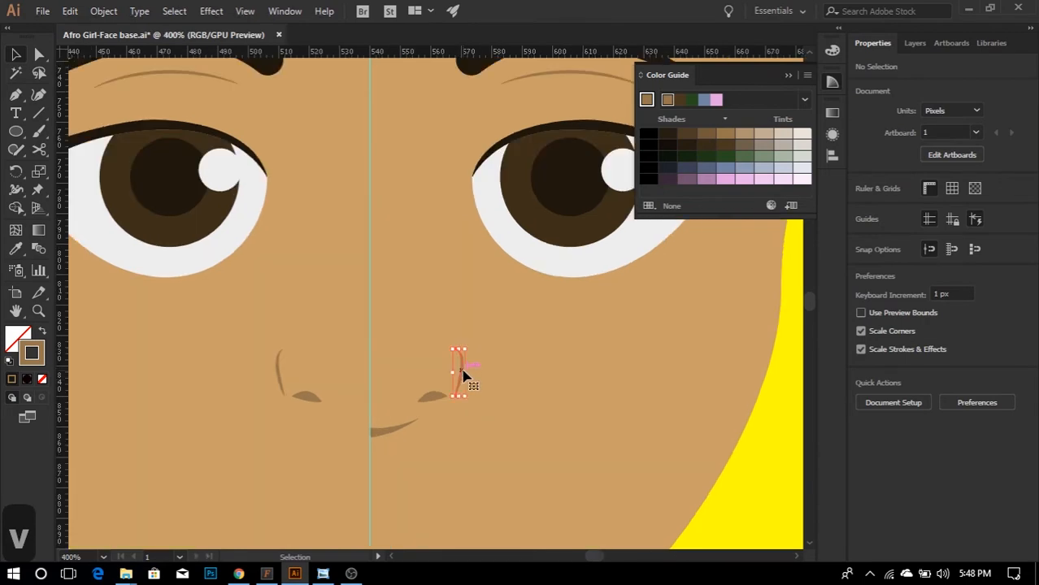
{"action": "key", "text": "a"}
{"action": "left_click", "coordinate": [457, 398]}
{"action": "left_click", "coordinate": [465, 372]}
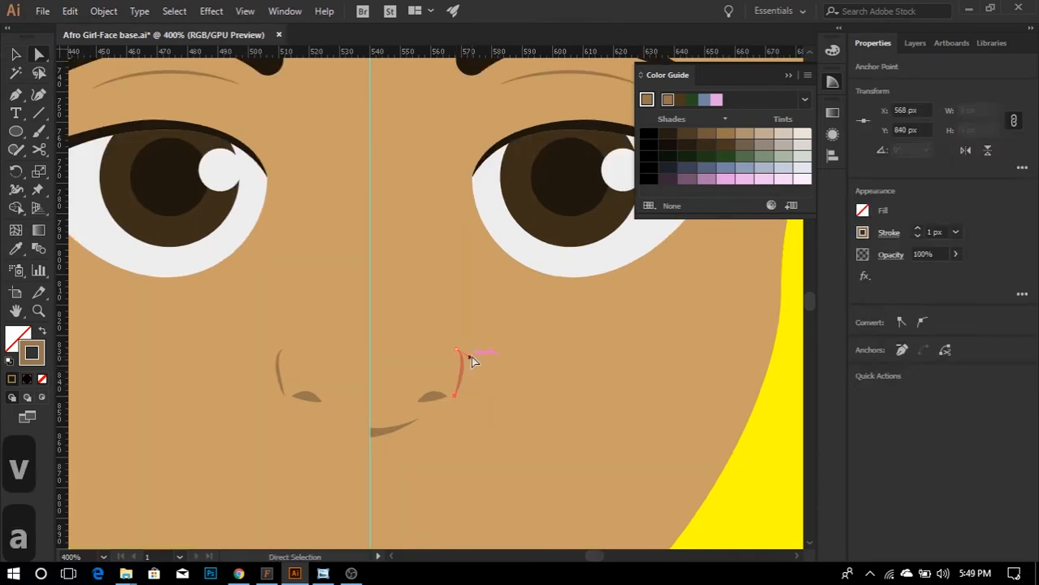
{"action": "left_click_drag", "start_coordinate": [470, 364], "coordinate": [472, 373]}
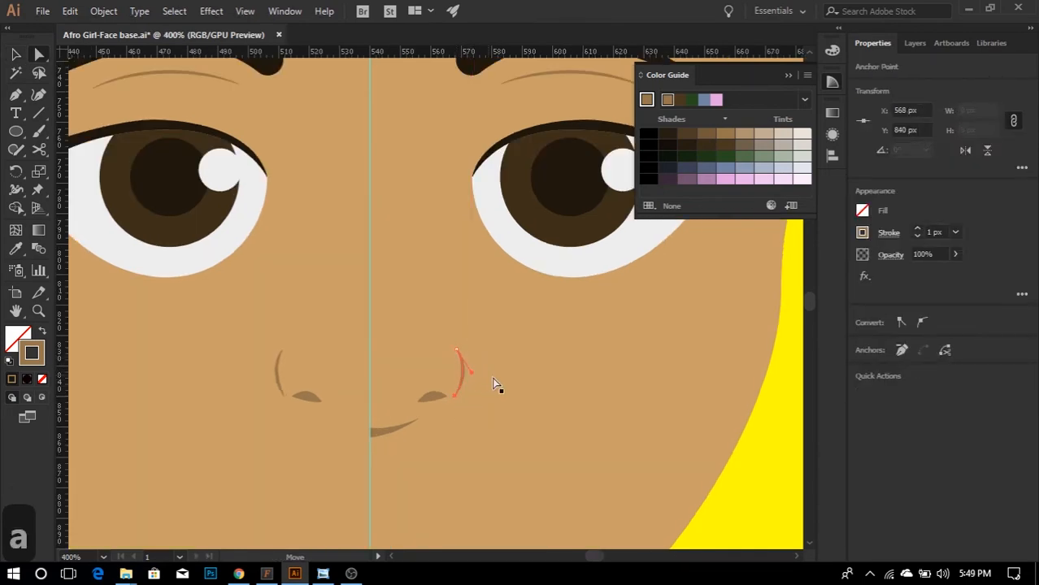
{"action": "left_click", "coordinate": [751, 454]}
- Raise the nose line's centre anchor along the guide to about Y 849.7 px, and deselect it
{"action": "scroll", "coordinate": [449, 421], "scroll_direction": "down", "scroll_amount": 4, "text": "alt"}
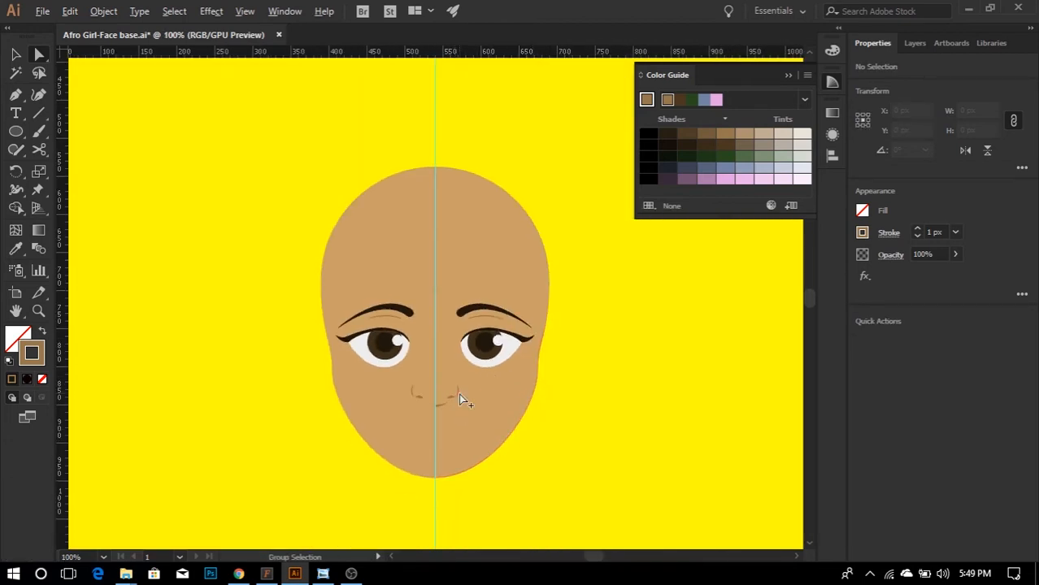
{"action": "scroll", "coordinate": [455, 395], "scroll_direction": "up", "scroll_amount": 4, "text": "alt"}
{"action": "left_click", "coordinate": [366, 443]}
{"action": "left_click_drag", "start_coordinate": [370, 446], "coordinate": [367, 435]}
{"action": "scroll", "coordinate": [419, 437], "scroll_direction": "down", "scroll_amount": 1, "text": "alt"}
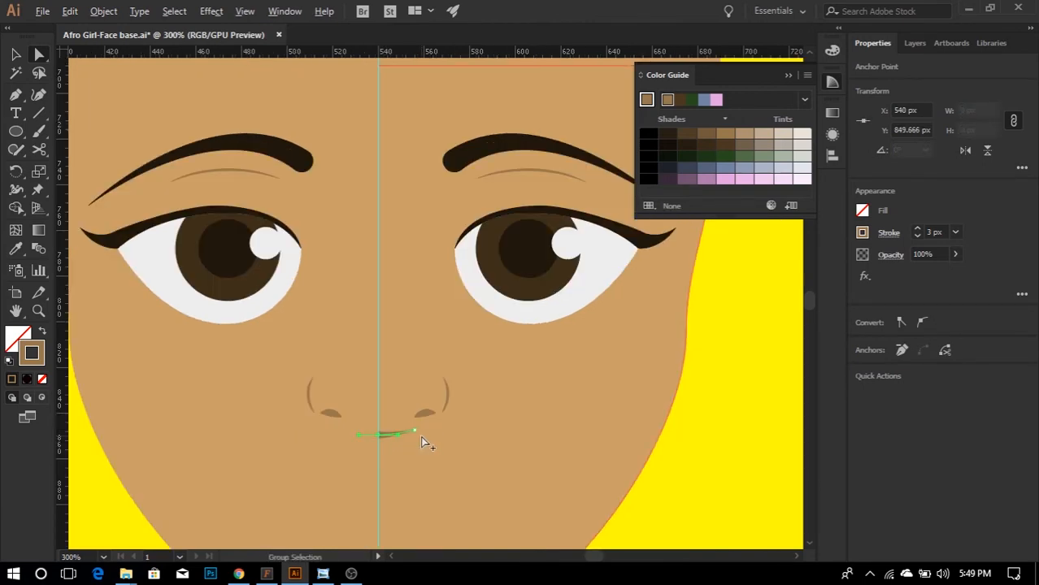
{"action": "left_click", "coordinate": [688, 503]}
{"action": "scroll", "coordinate": [439, 435], "scroll_direction": "down", "scroll_amount": 2, "text": "alt"}
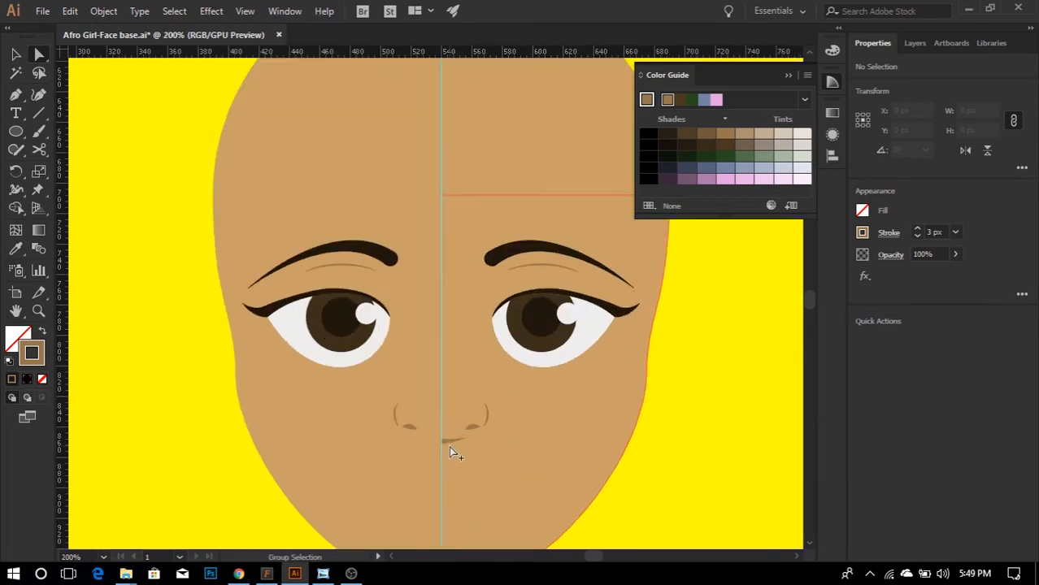
- Move the nose line from Layer 3 into the Face layer so that it is mirrored across the centre guide
{"action": "scroll", "coordinate": [456, 449], "scroll_direction": "up", "scroll_amount": 1, "text": "alt"}
{"action": "left_click", "coordinate": [450, 441]}
{"action": "key", "text": "v"}
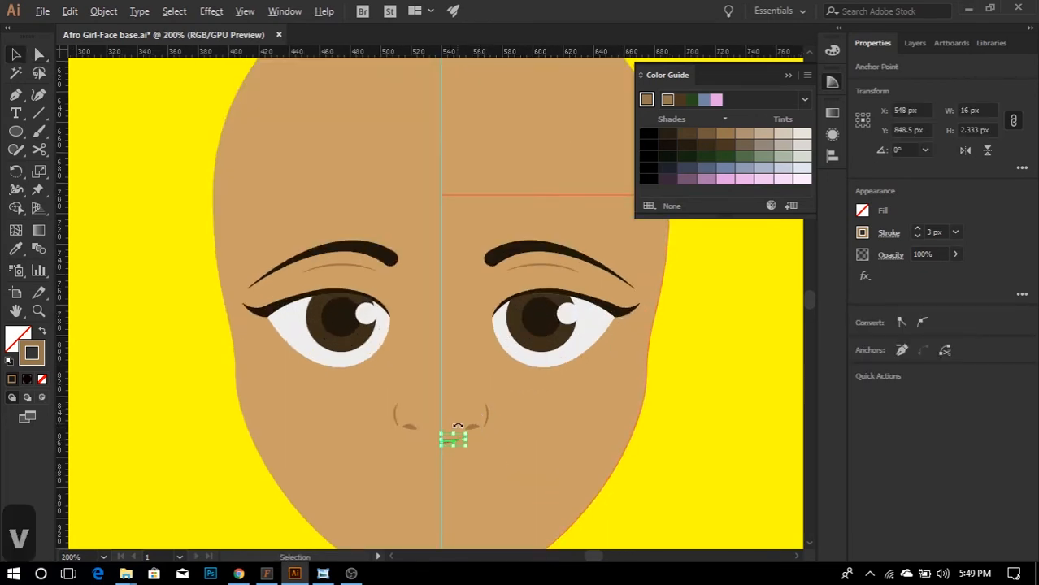
{"action": "scroll", "coordinate": [464, 427], "scroll_direction": "up", "scroll_amount": 2, "text": "alt"}
{"action": "left_click", "coordinate": [452, 456]}
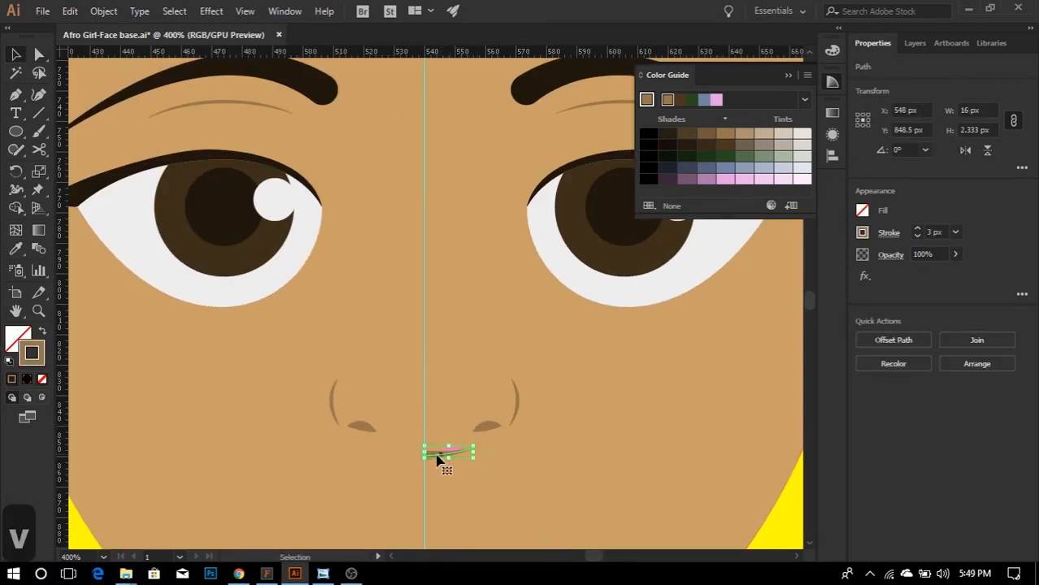
{"action": "left_click", "coordinate": [911, 45]}
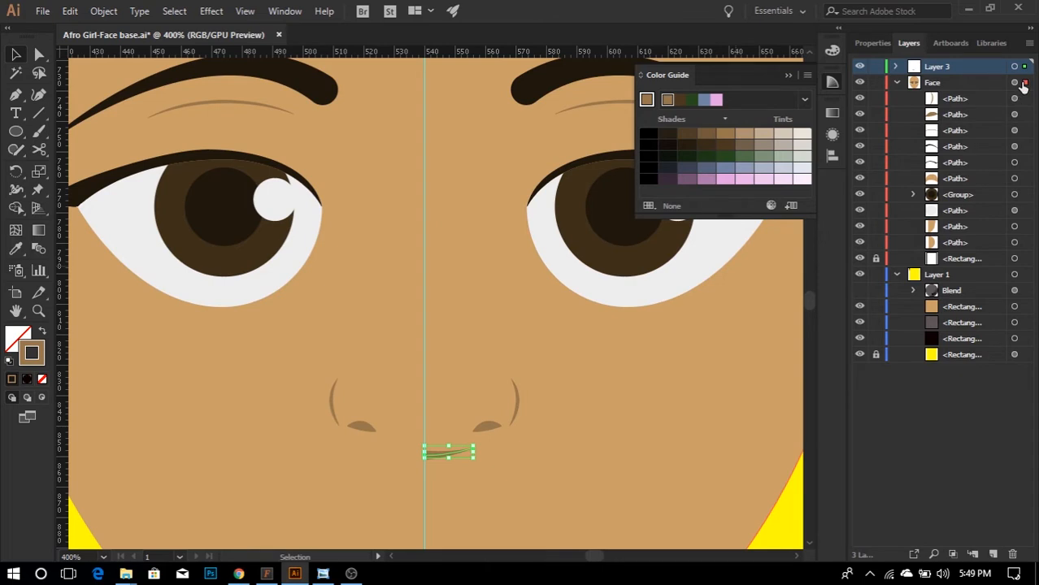
{"action": "left_click_drag", "start_coordinate": [1025, 87], "coordinate": [1026, 84]}
{"action": "scroll", "coordinate": [499, 436], "scroll_direction": "down", "scroll_amount": 1}
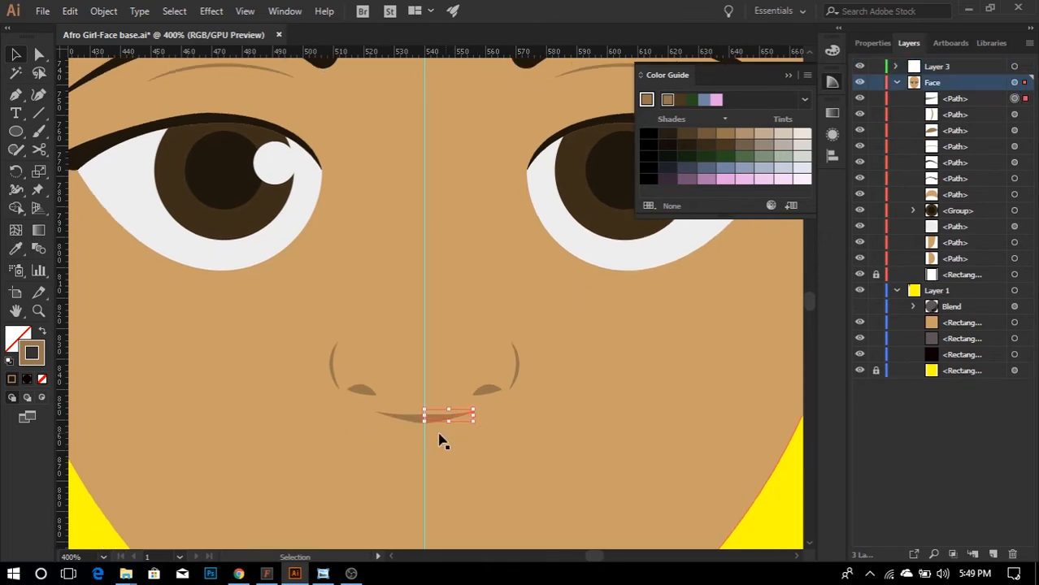
- Lower the nose line's centre anchor slightly along the guide to deepen its curve, and deselect it
{"action": "scroll", "coordinate": [439, 442], "scroll_direction": "up", "scroll_amount": 2}
{"action": "key", "text": "a"}
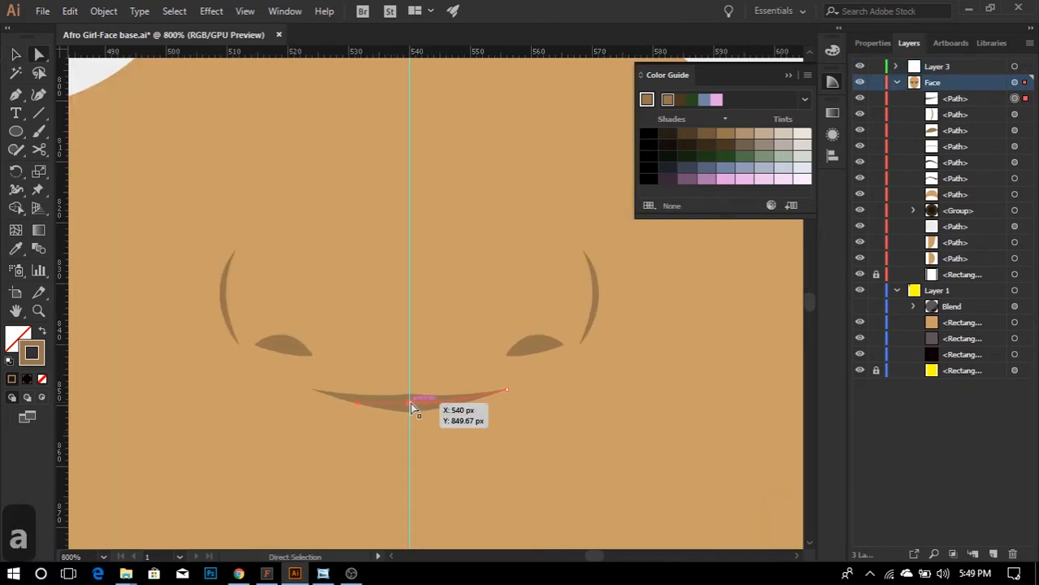
{"action": "left_click_drag", "start_coordinate": [410, 403], "coordinate": [411, 415]}
{"action": "scroll", "coordinate": [433, 440], "scroll_direction": "down", "scroll_amount": 2}
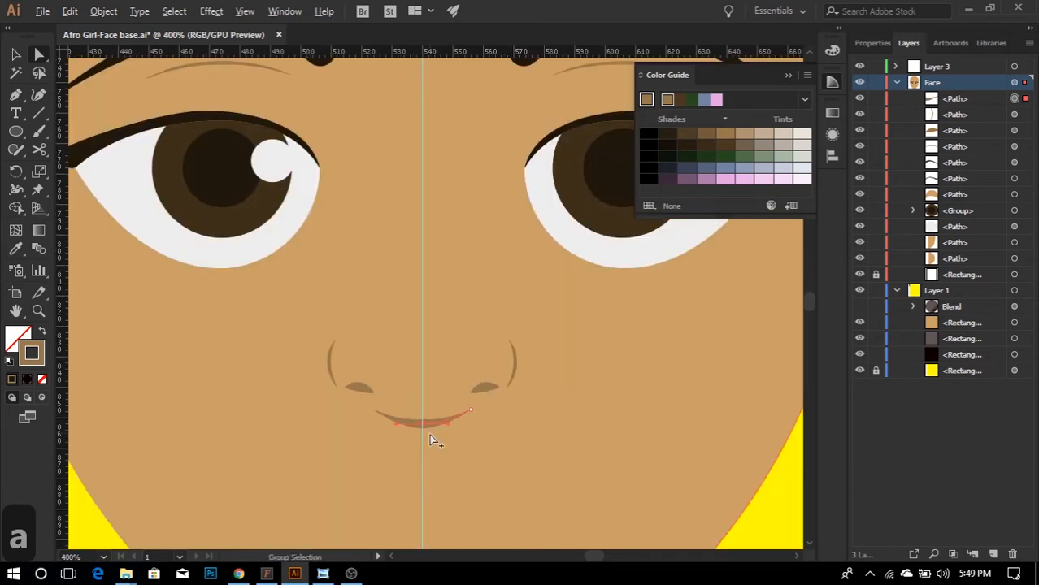
{"action": "scroll", "coordinate": [431, 438], "scroll_direction": "down", "scroll_amount": 3}
{"action": "left_click", "coordinate": [630, 504]}
{"action": "scroll", "coordinate": [495, 446], "scroll_direction": "down", "scroll_amount": 2}
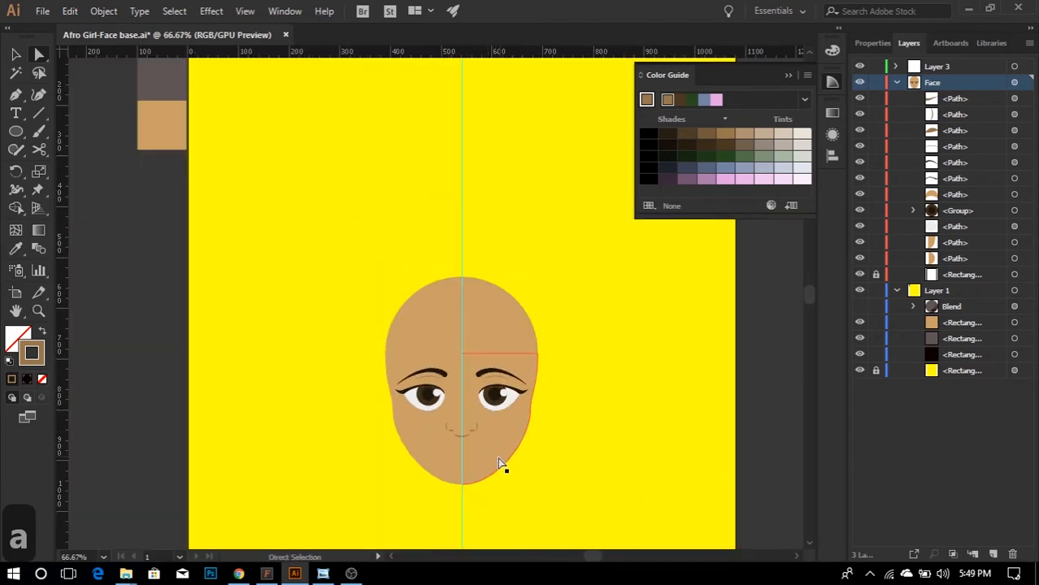
- Move the nose line's outer anchor slightly inward and down to shorten the line under the nose
{"action": "scroll", "coordinate": [500, 465], "scroll_direction": "up", "scroll_amount": 6}
{"action": "scroll", "coordinate": [461, 426], "scroll_direction": "down", "scroll_amount": 1}
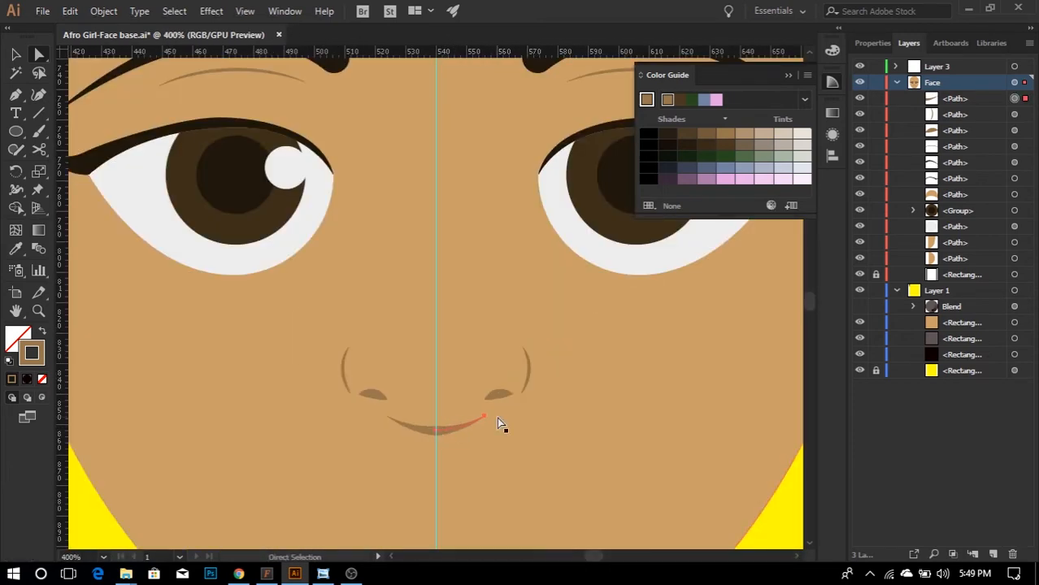
{"action": "left_click_drag", "start_coordinate": [488, 416], "coordinate": [457, 428]}
{"action": "scroll", "coordinate": [457, 428], "scroll_direction": "down", "scroll_amount": 2}
{"action": "scroll", "coordinate": [480, 433], "scroll_direction": "down", "scroll_amount": 2}
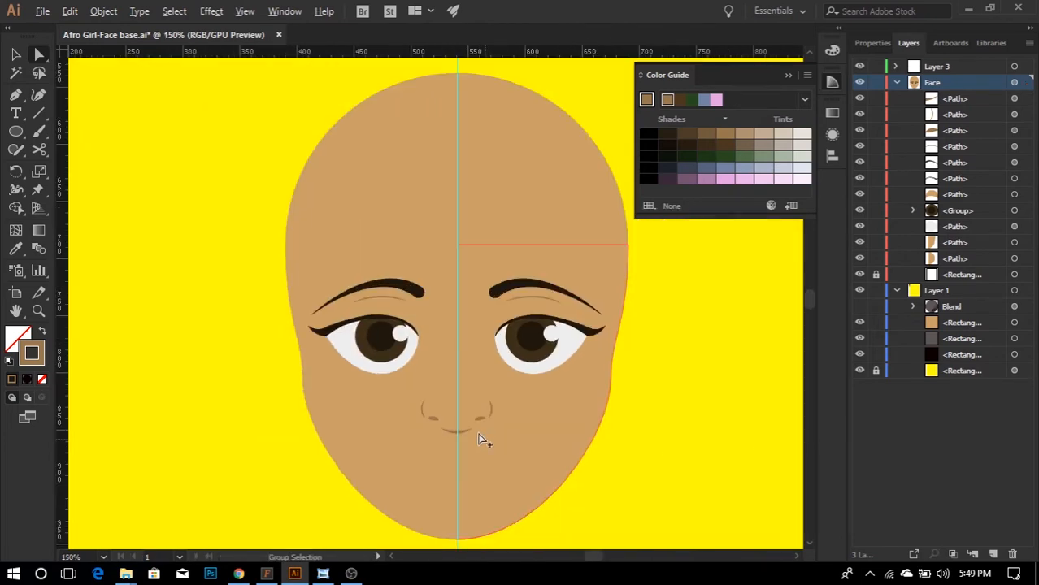
- Select the right-hand nostril and nose-wing lines together and move them slightly inward and down, closer to the nose line
{"action": "scroll", "coordinate": [480, 433], "scroll_direction": "up", "scroll_amount": 4}
{"action": "key", "text": "v"}
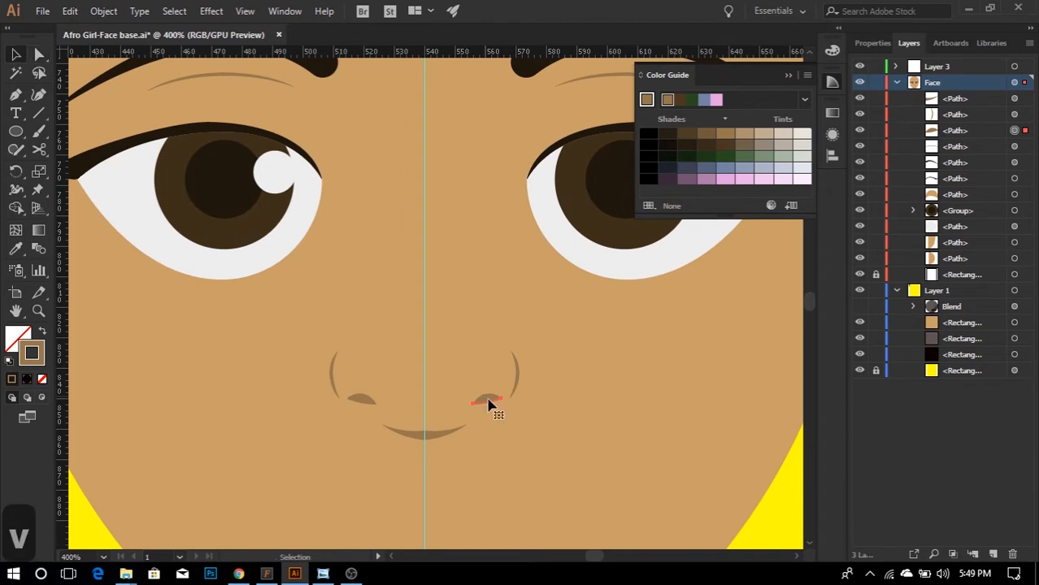
{"action": "left_click", "coordinate": [489, 405]}
{"action": "left_click", "coordinate": [488, 400]}
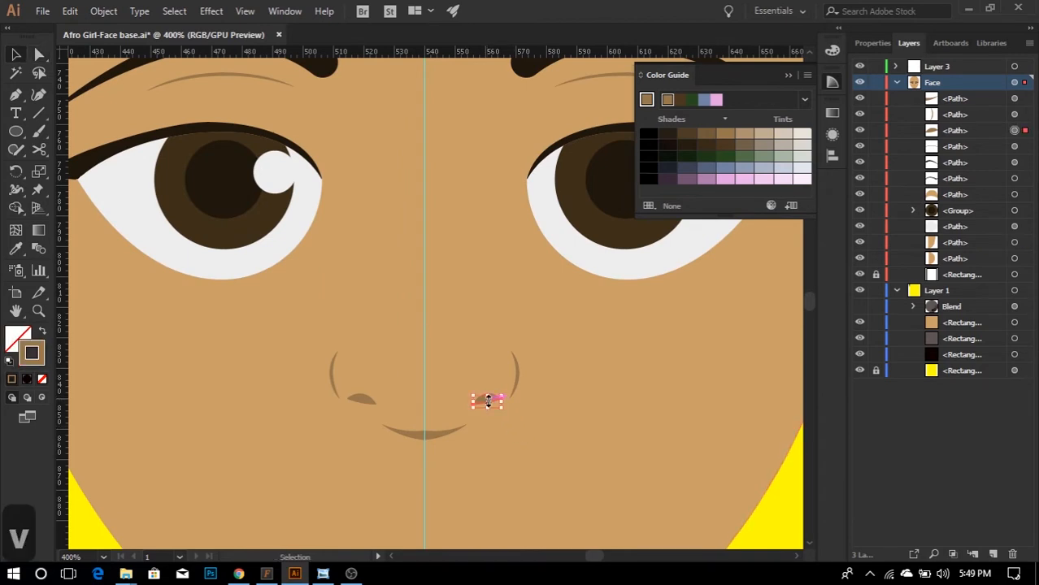
{"action": "left_click", "coordinate": [517, 369], "text": "shift"}
{"action": "scroll", "coordinate": [490, 358], "scroll_direction": "down", "scroll_amount": 1}
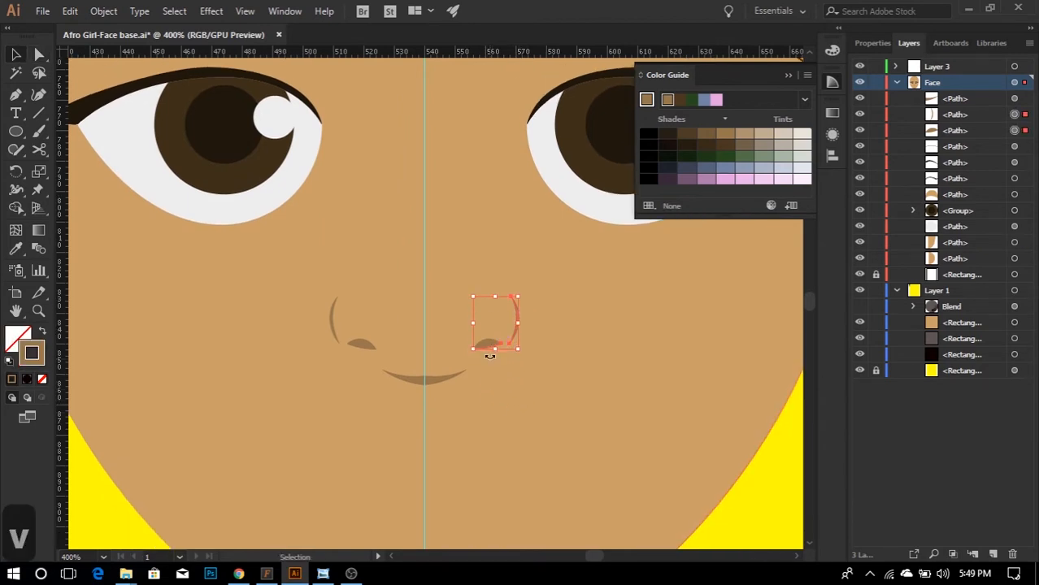
{"action": "mouse_move", "coordinate": [492, 352]}
{"action": "left_mouse_down"}
{"action": "mouse_move", "coordinate": [484, 360]}
{"action": "mouse_move", "coordinate": [496, 361]}
{"action": "left_mouse_up"}
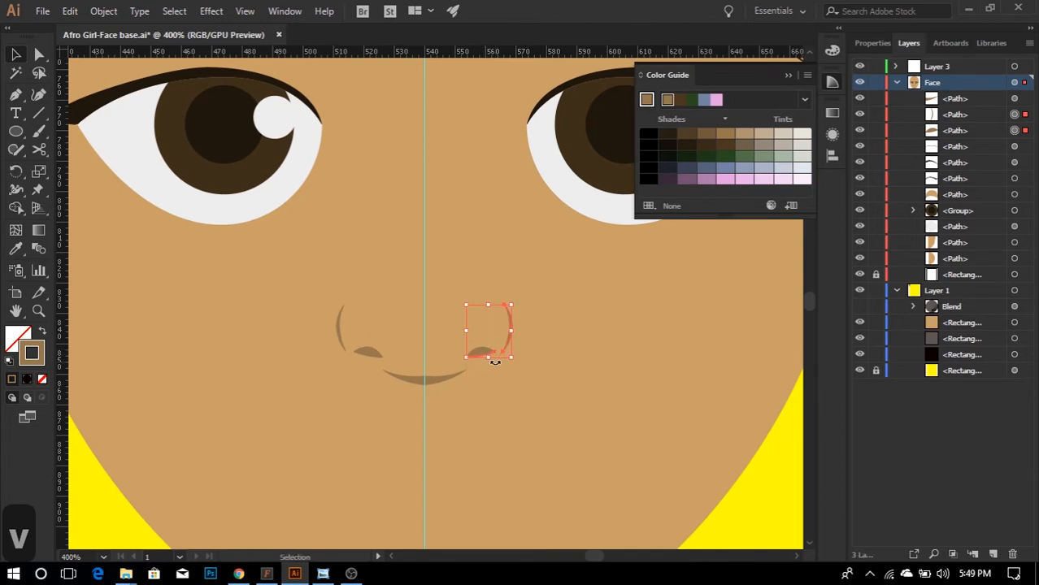
- Nudge the selected nostril and nose-wing lines down by 3 px
{"action": "scroll", "coordinate": [495, 361], "scroll_direction": "down", "scroll_amount": 3}
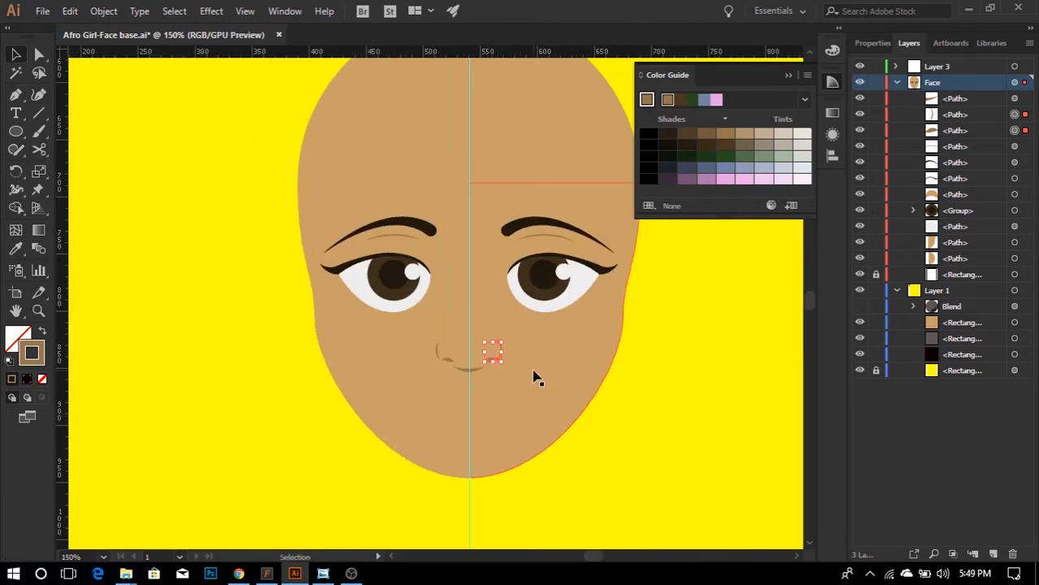
{"action": "key", "text": "Down"}
{"action": "key", "text": "Down"}
{"action": "key", "text": "Down"}
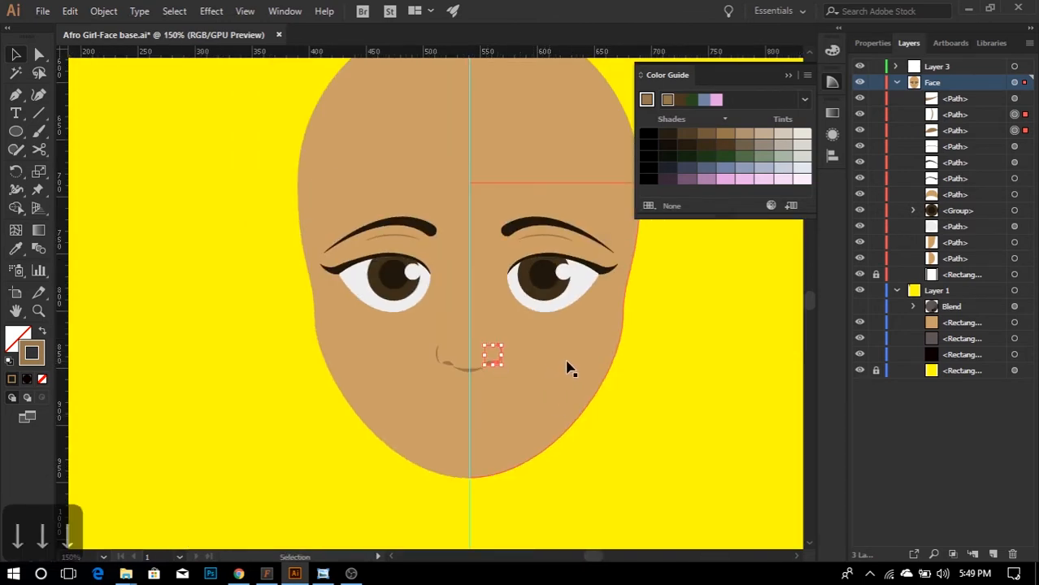
- Nudge the right-hand nostril and nose-wing lines together outward by 2 px and up by 1 px, and deselect them
{"action": "left_click", "coordinate": [688, 399]}
{"action": "scroll", "coordinate": [687, 399], "scroll_direction": "down", "scroll_amount": 1}
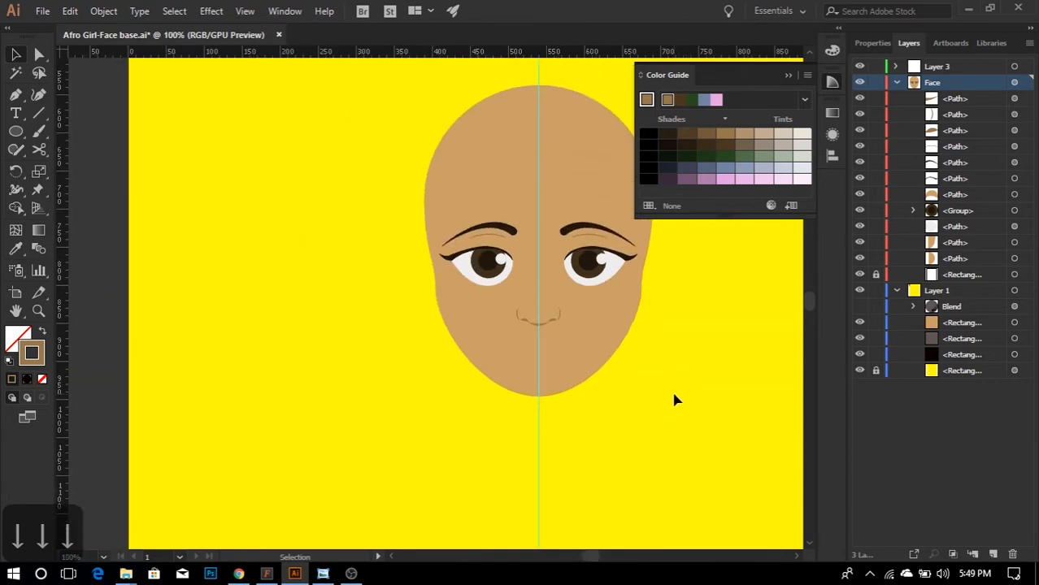
{"action": "scroll", "coordinate": [570, 333], "scroll_direction": "up", "scroll_amount": 2}
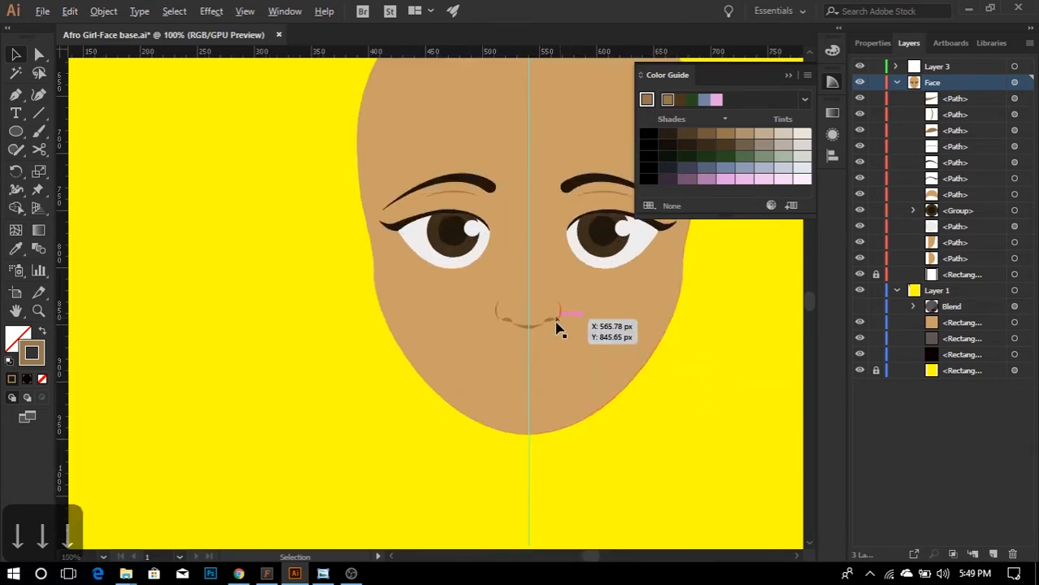
{"action": "scroll", "coordinate": [552, 331], "scroll_direction": "up", "scroll_amount": 1}
{"action": "left_click", "coordinate": [539, 309]}
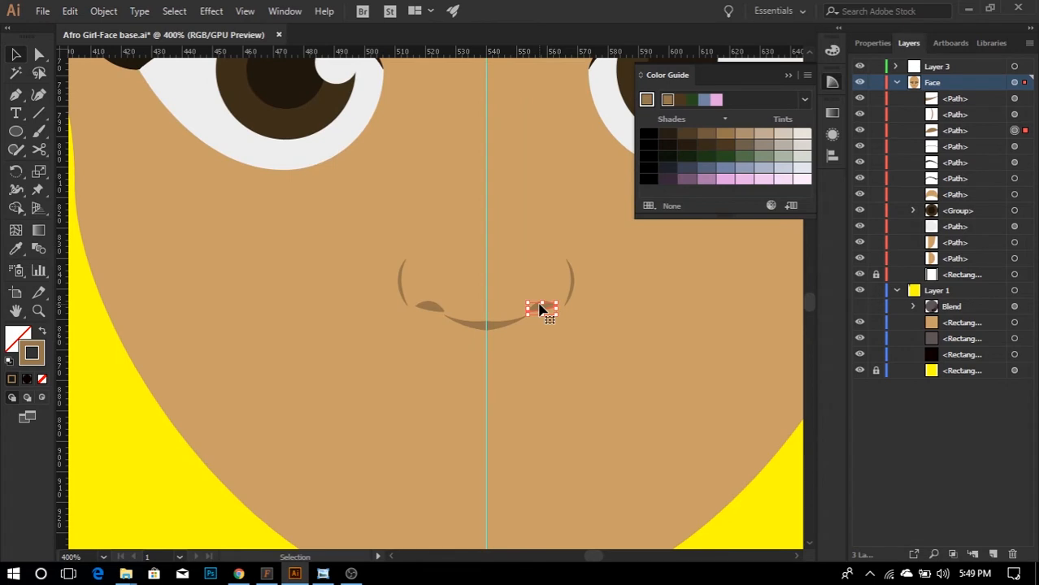
{"action": "left_click", "coordinate": [571, 293], "text": "shift"}
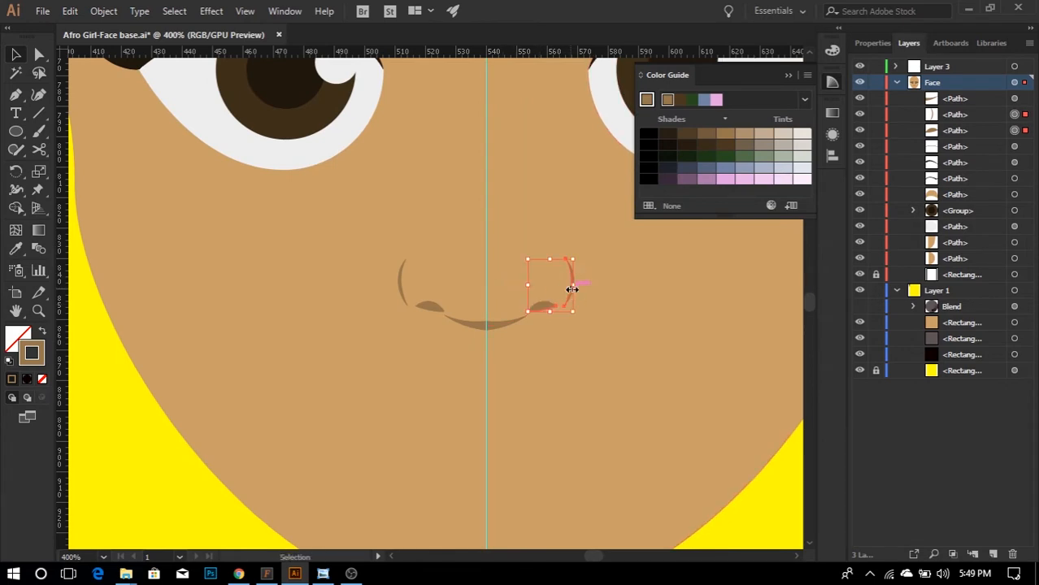
{"action": "key", "text": "Right"}
{"action": "key", "text": "Right"}
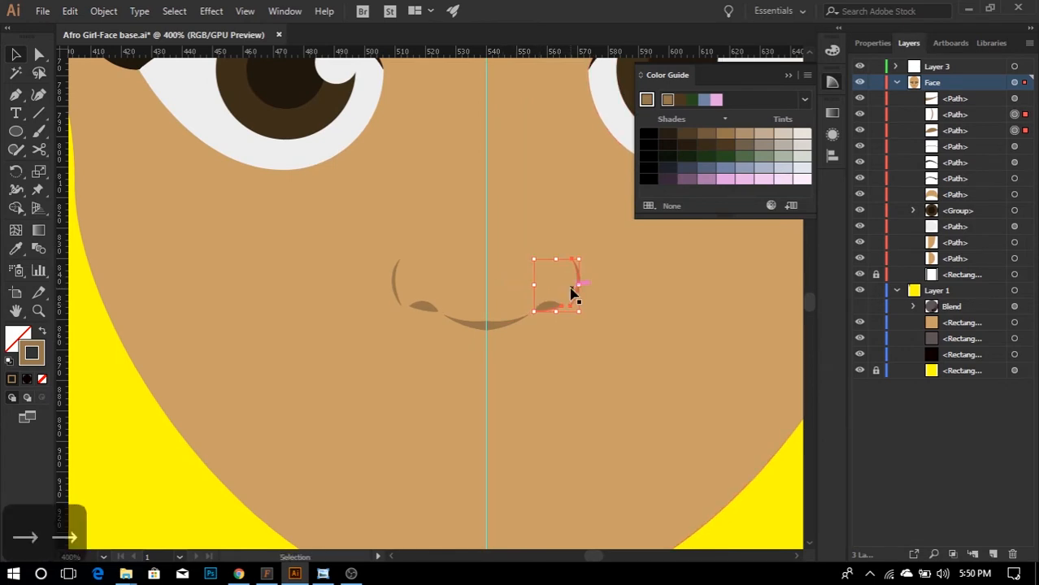
{"action": "key", "text": "Up"}
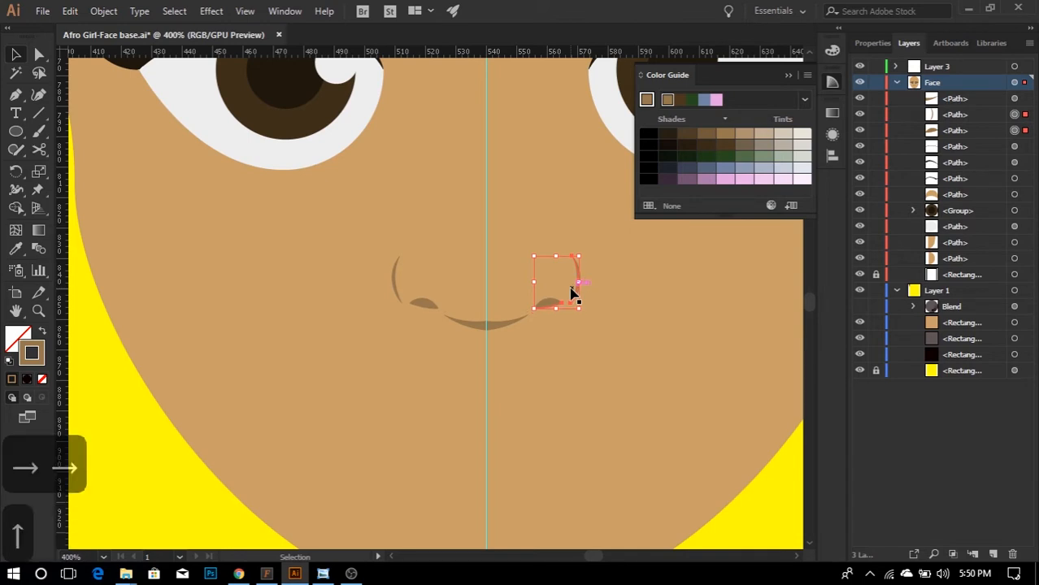
{"action": "scroll", "coordinate": [571, 294], "scroll_direction": "down", "scroll_amount": 2, "text": "alt"}
{"action": "left_click", "coordinate": [679, 409]}
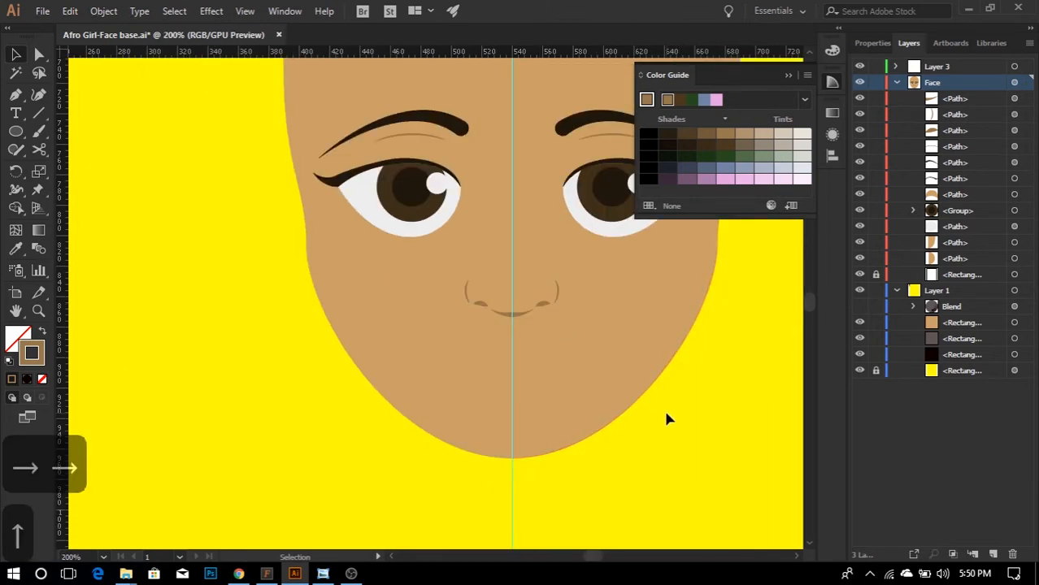
{"action": "scroll", "coordinate": [550, 378], "scroll_direction": "down", "scroll_amount": 2, "text": "alt"}
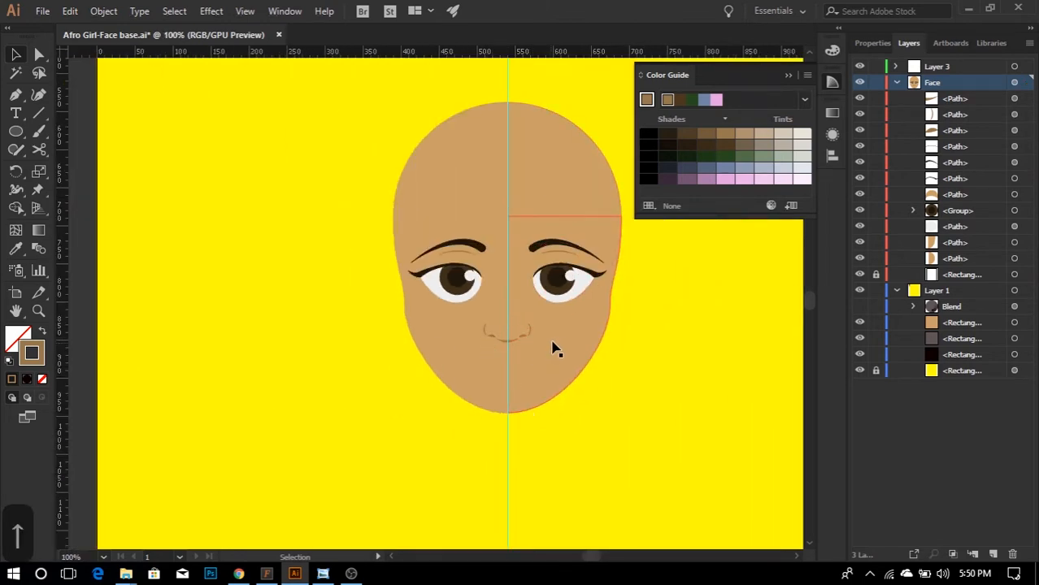
- Create a three-sided polygon with a radius of 22.3271 px over the right-hand edge of the lower face
{"action": "scroll", "coordinate": [550, 329], "scroll_direction": "up", "scroll_amount": 2, "text": "alt"}
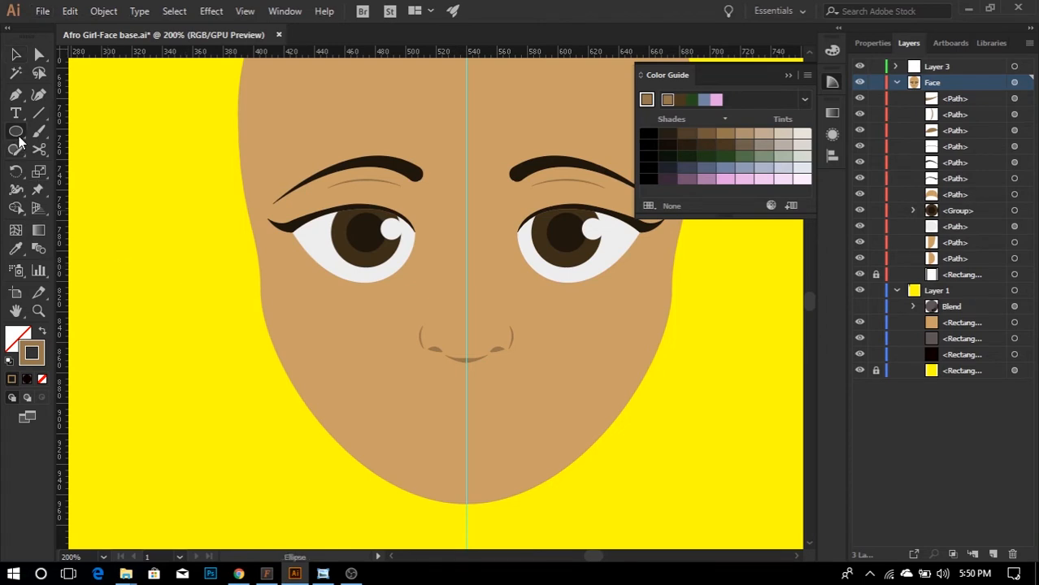
{"action": "left_click_drag", "start_coordinate": [18, 146], "coordinate": [79, 187]}
{"action": "left_click", "coordinate": [635, 381]}
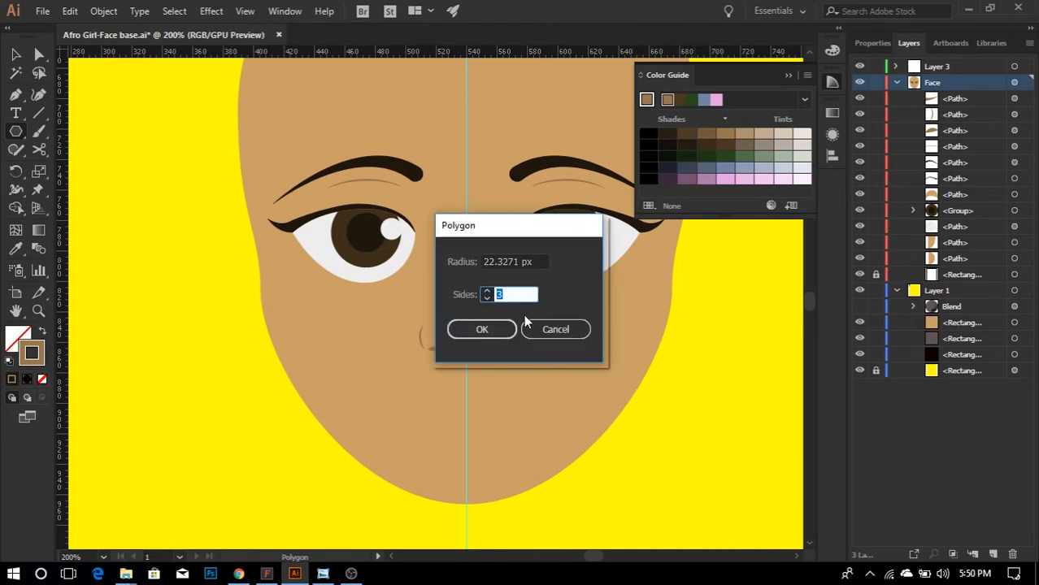
{"action": "left_click", "coordinate": [500, 327]}
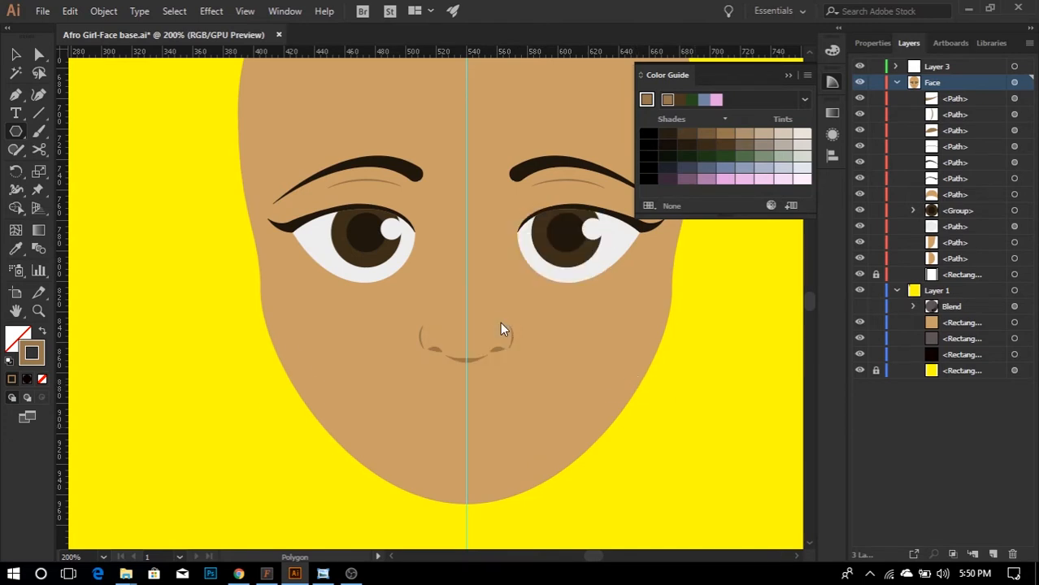
- Rotate the triangle so it points outward and place it below the nose, just right of the centre guide
{"action": "key", "text": "v"}
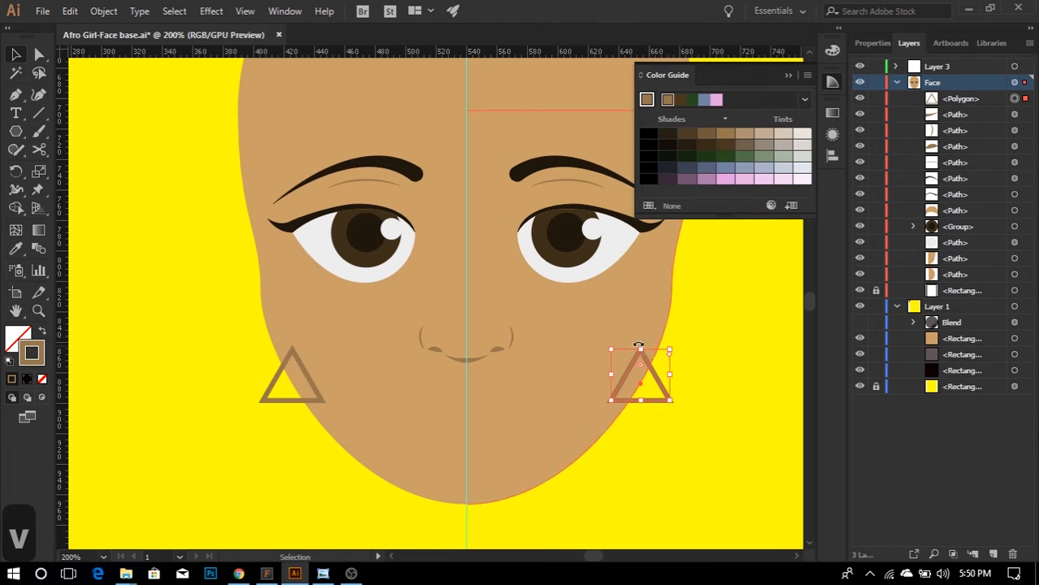
{"action": "left_click_drag", "start_coordinate": [638, 345], "coordinate": [717, 359]}
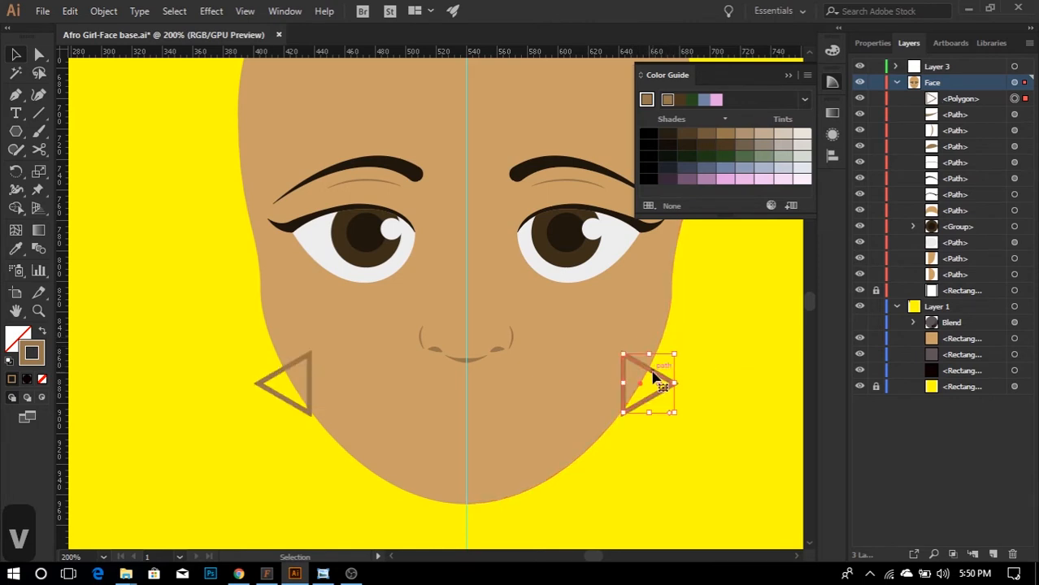
{"action": "left_click_drag", "start_coordinate": [653, 374], "coordinate": [500, 414]}
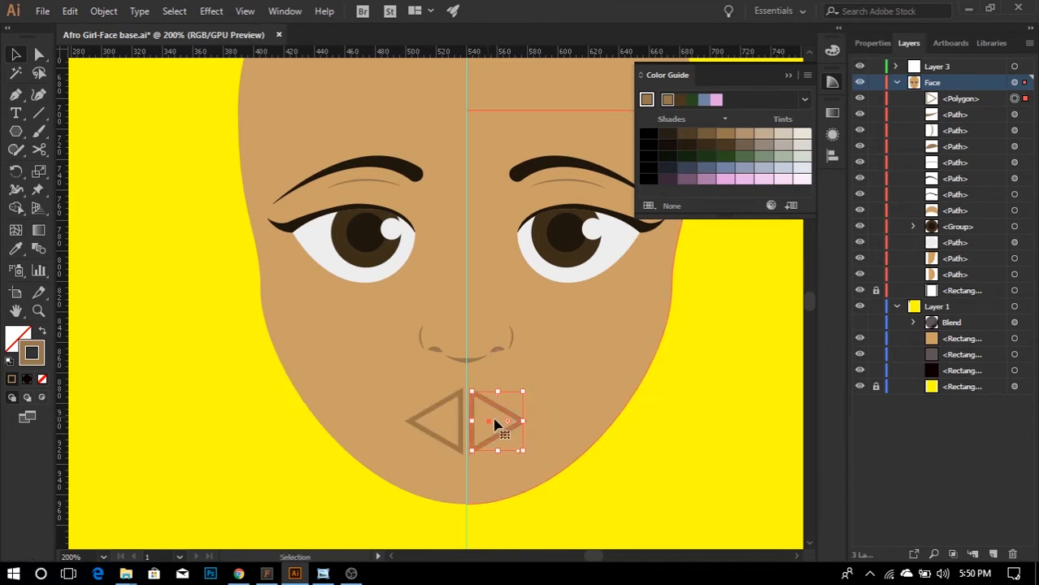
- Swap the triangle's stroke and fill, and set its fill to the dark red #602929
{"action": "left_click", "coordinate": [43, 331]}
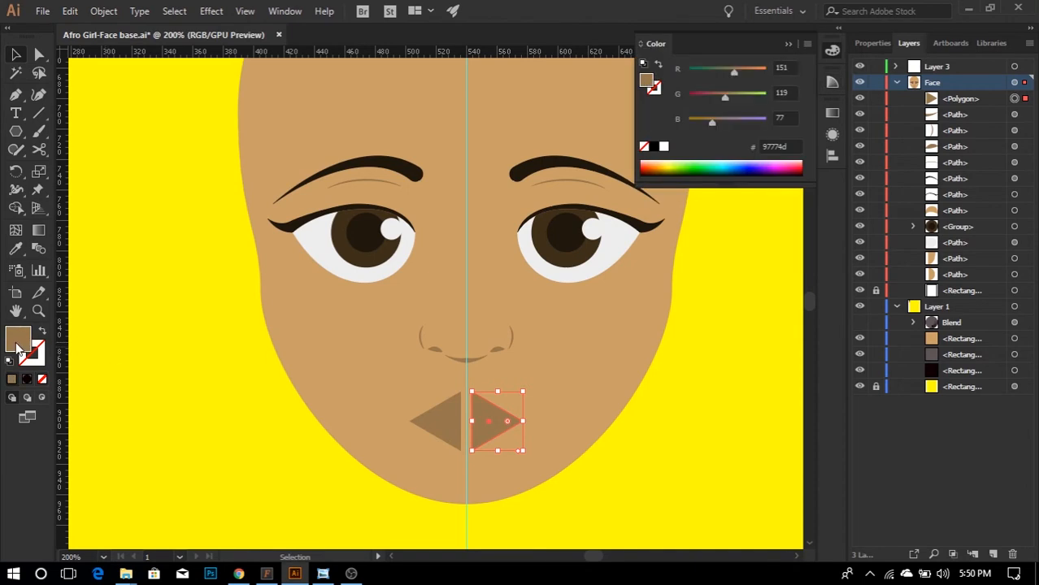
{"action": "double_click", "coordinate": [17, 341]}
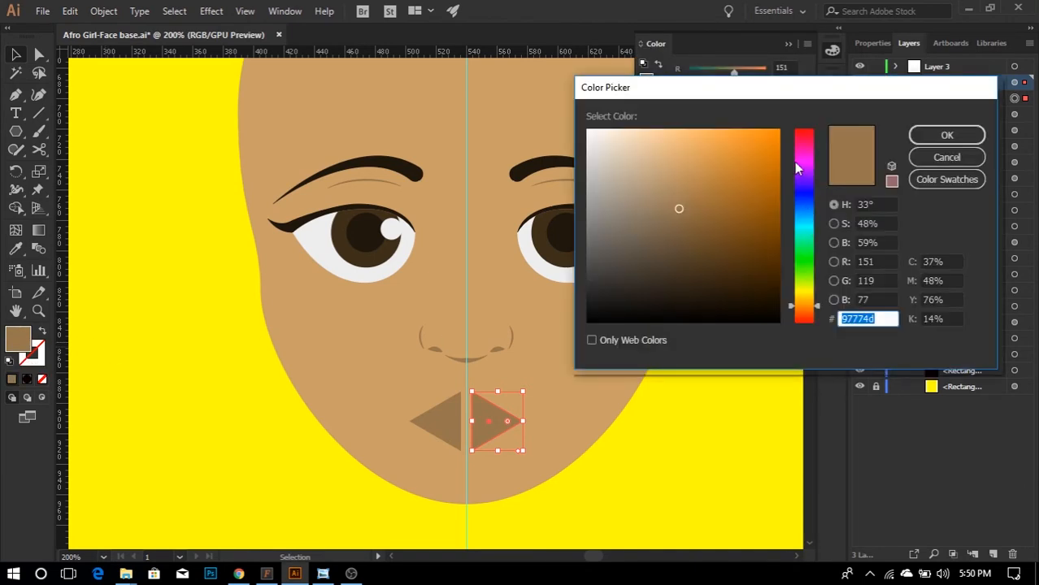
{"action": "left_click_drag", "start_coordinate": [795, 184], "coordinate": [807, 354]}
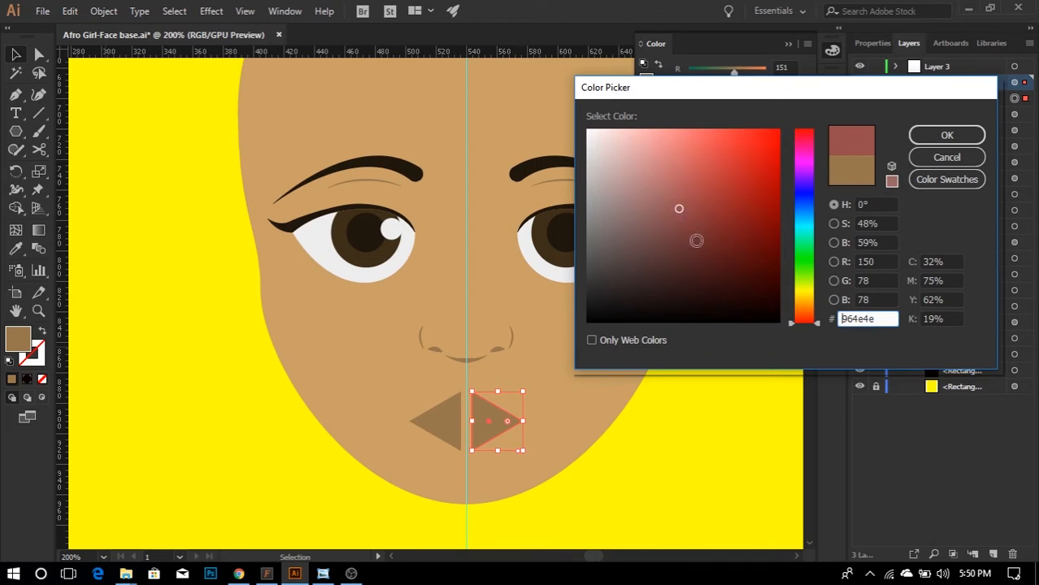
{"action": "left_click_drag", "start_coordinate": [693, 238], "coordinate": [698, 249]}
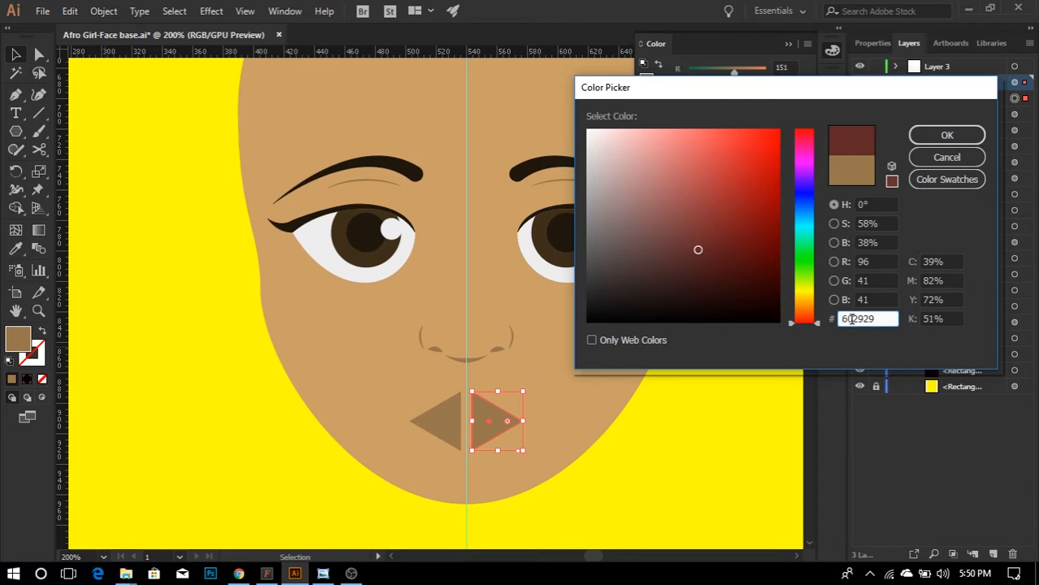
{"action": "left_click", "coordinate": [953, 137]}
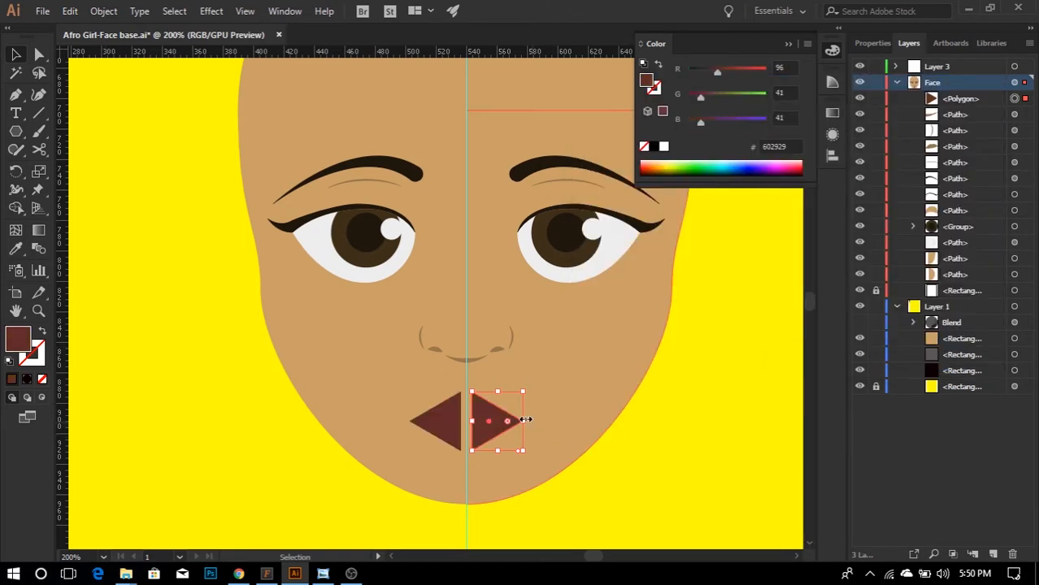
- Stretch the triangle outward, reduce its height from the top edge, and move it up close to the centre guide
{"action": "left_click_drag", "start_coordinate": [523, 421], "coordinate": [548, 420]}
{"action": "scroll", "coordinate": [480, 413], "scroll_direction": "up", "scroll_amount": 1}
{"action": "scroll", "coordinate": [481, 418], "scroll_direction": "up", "scroll_amount": 1}
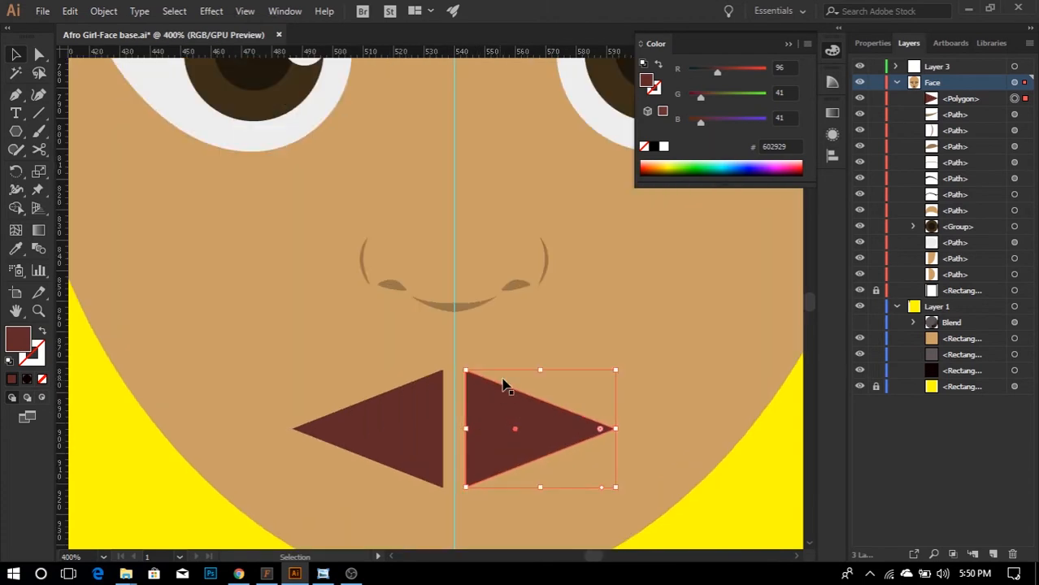
{"action": "left_click_drag", "start_coordinate": [544, 370], "coordinate": [548, 385]}
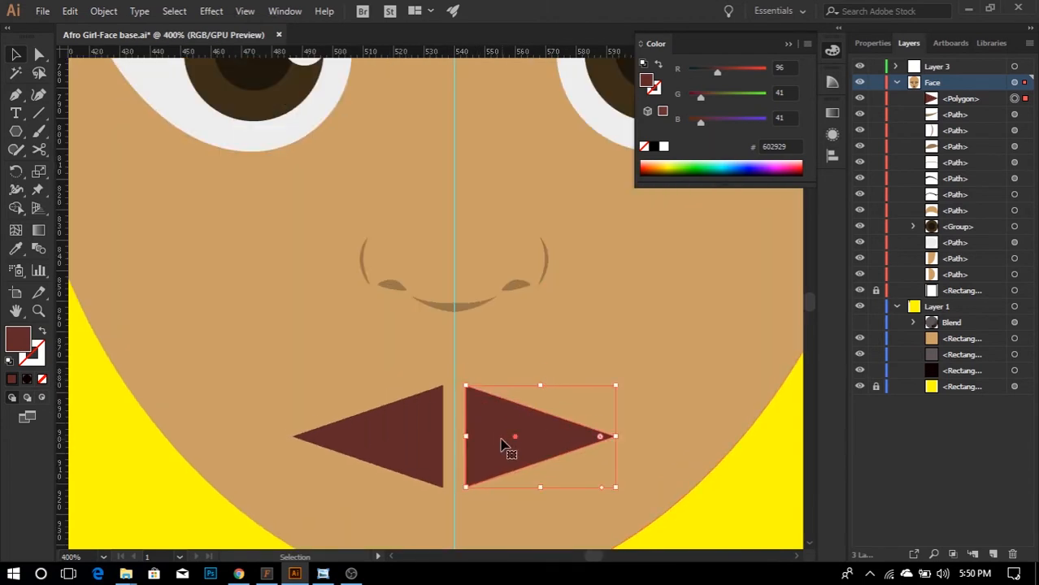
{"action": "mouse_move", "coordinate": [500, 440]}
{"action": "left_mouse_down"}
{"action": "mouse_move", "coordinate": [487, 413]}
{"action": "mouse_move", "coordinate": [512, 429]}
{"action": "left_mouse_up"}
- Add an anchor midway on the triangle's inner vertical edge and delete it to open the path on that side
{"action": "scroll", "coordinate": [491, 419], "scroll_direction": "up", "scroll_amount": 2}
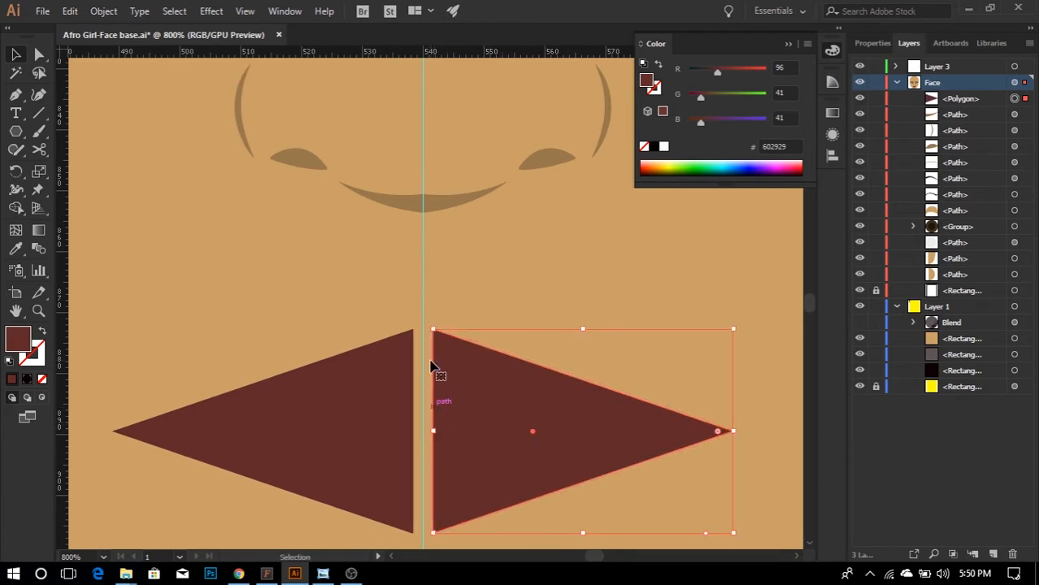
{"action": "key", "text": "p"}
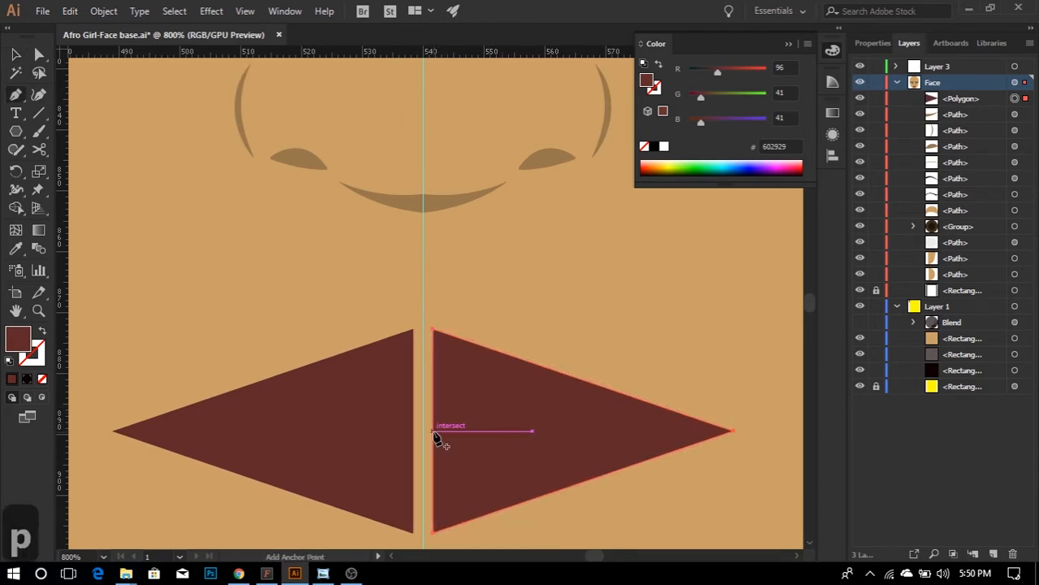
{"action": "left_click", "coordinate": [432, 432]}
{"action": "key", "text": "Delete"}
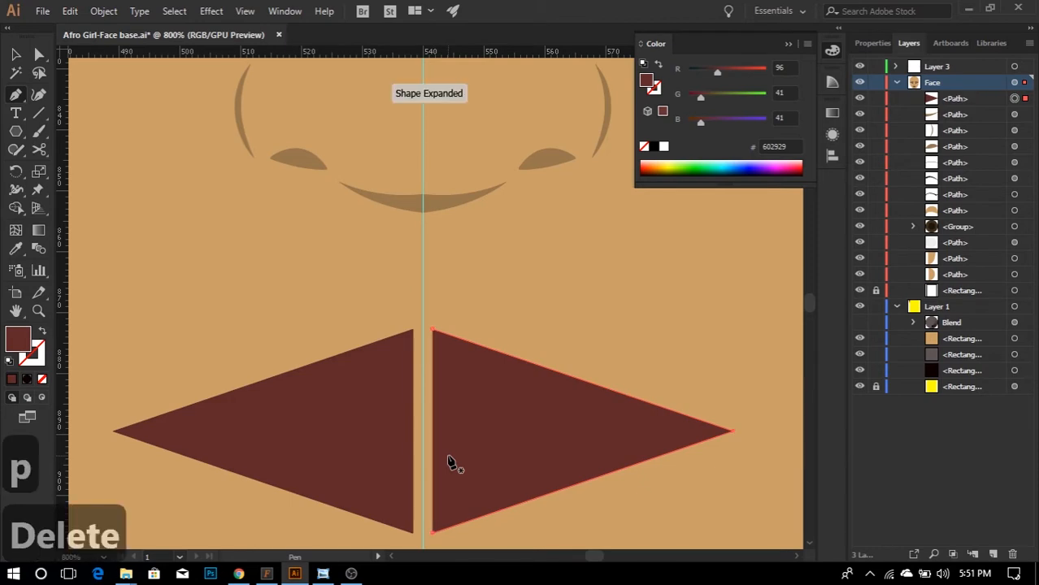
- Move the triangle's two inner anchors onto the centre guide so the mirrored halves form one diamond mouth, and deselect it
{"action": "key", "text": "v"}
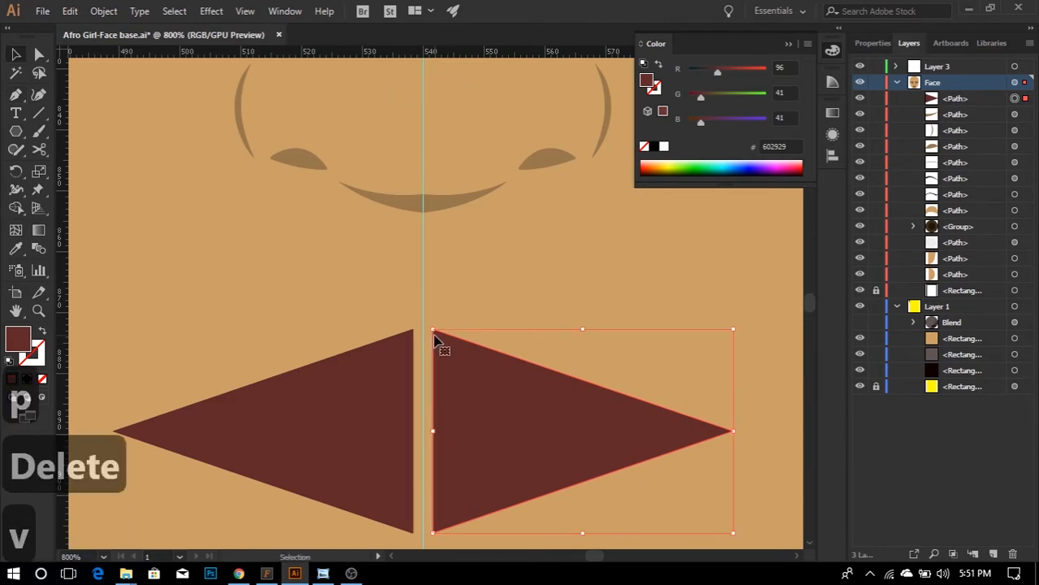
{"action": "key", "text": "a"}
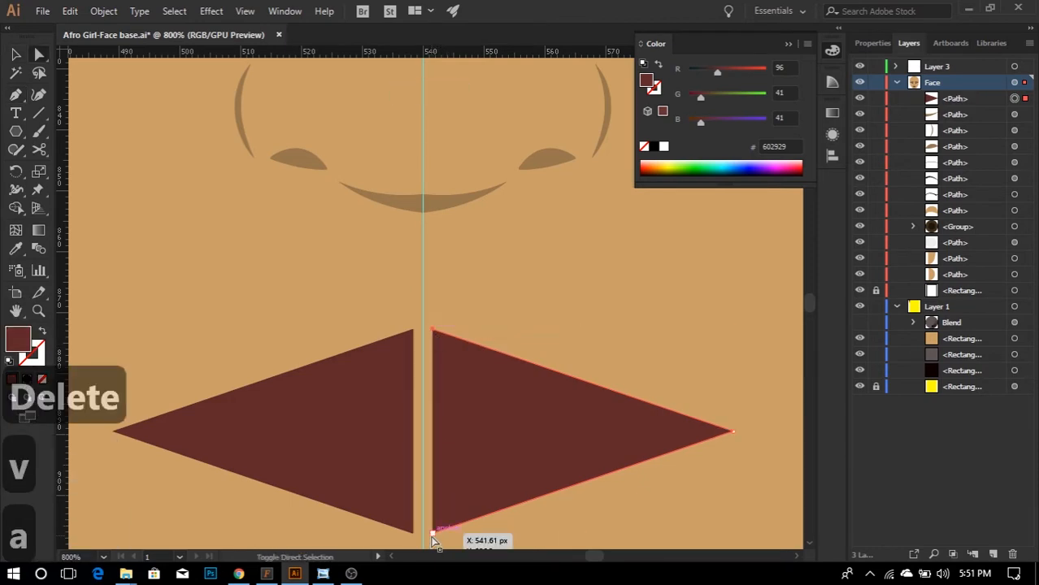
{"action": "left_click_drag", "start_coordinate": [433, 537], "coordinate": [422, 534]}
{"action": "scroll", "coordinate": [410, 439], "scroll_direction": "down", "scroll_amount": 2}
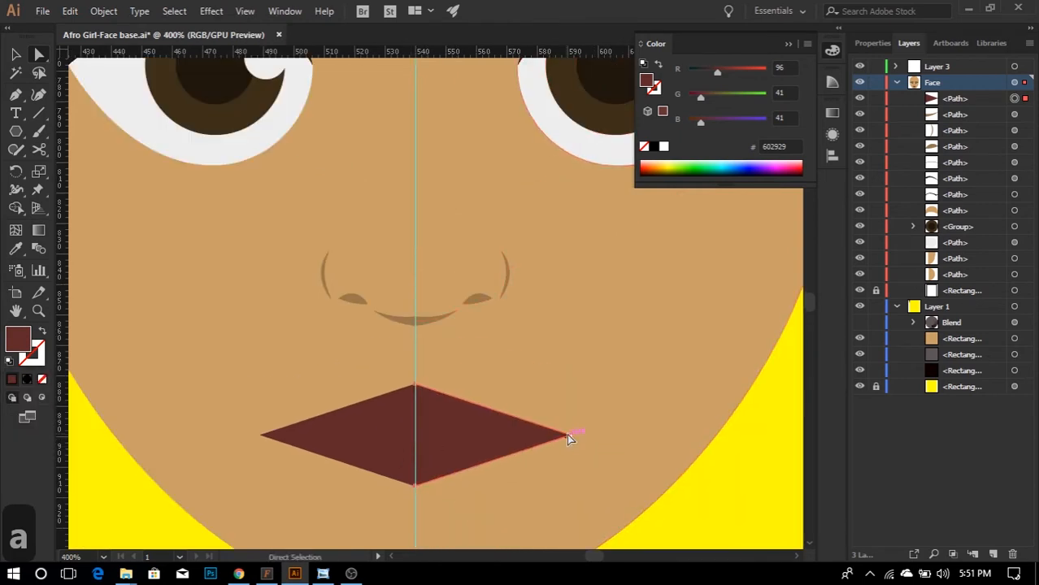
{"action": "scroll", "coordinate": [494, 400], "scroll_direction": "down", "scroll_amount": 3}
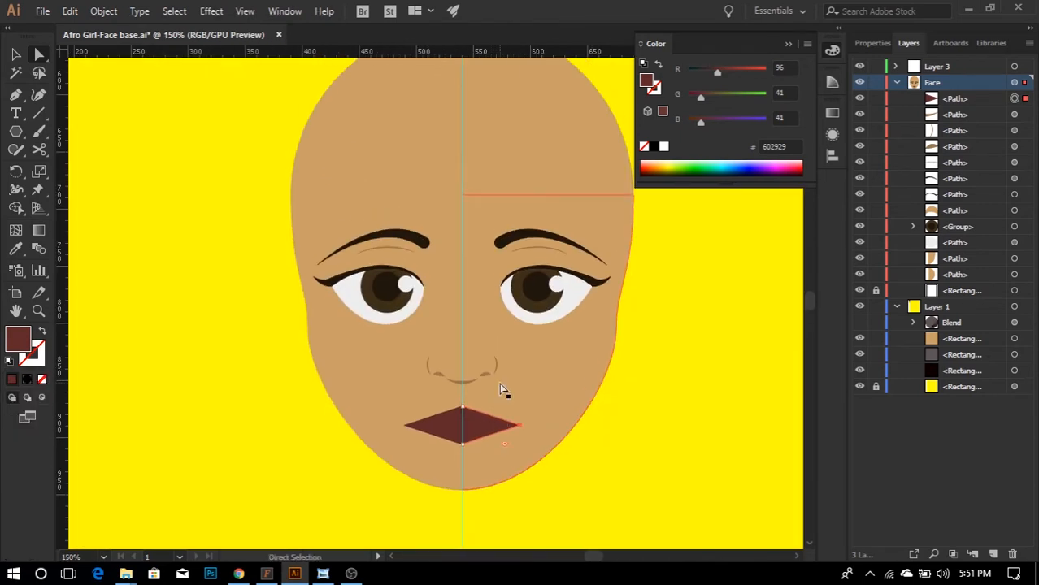
{"action": "key", "text": "v"}
{"action": "left_click", "coordinate": [568, 449]}
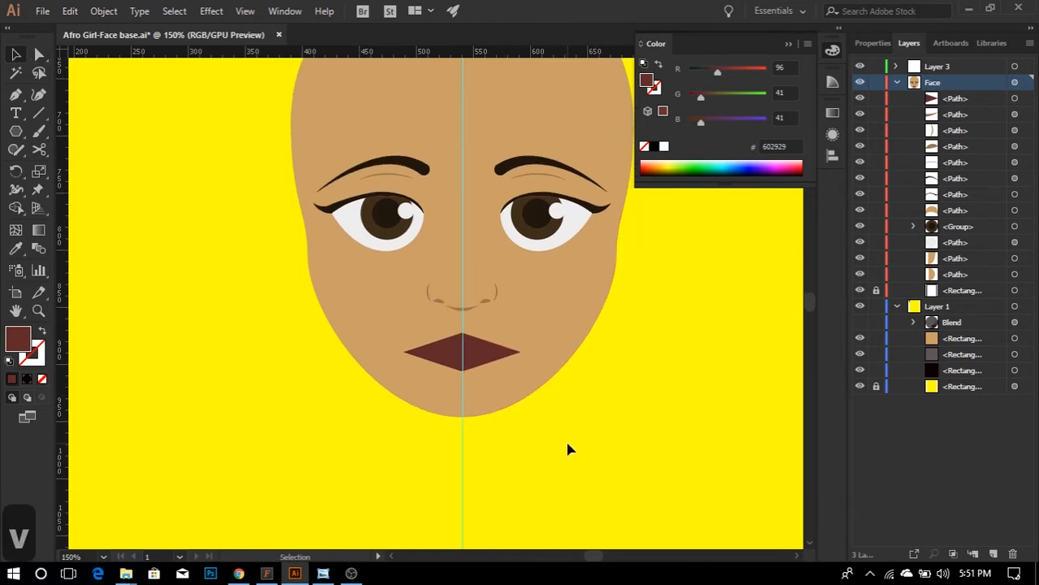
- Move the mouth shape's outer corner anchor slightly outward horizontally to widen the mouth
{"action": "scroll", "coordinate": [534, 417], "scroll_direction": "up", "scroll_amount": 1}
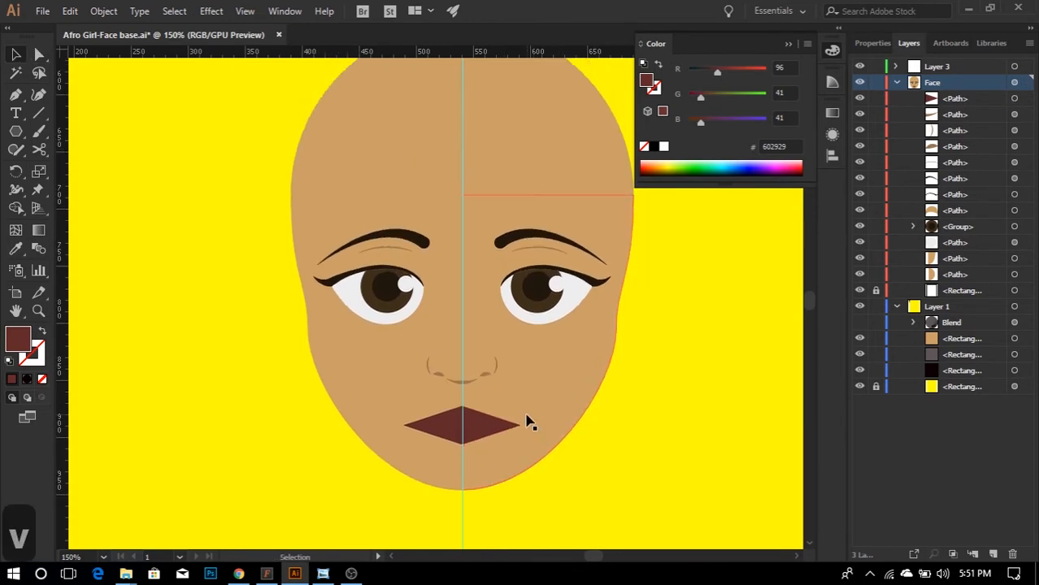
{"action": "scroll", "coordinate": [514, 435], "scroll_direction": "up", "scroll_amount": 4}
{"action": "left_click", "coordinate": [520, 429]}
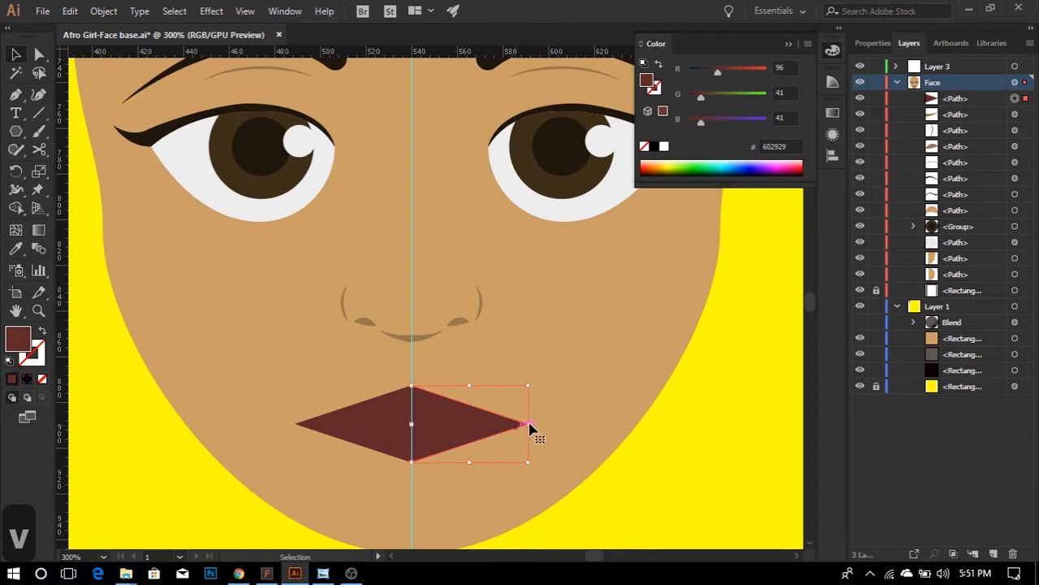
{"action": "key", "text": "a"}
{"action": "left_click_drag", "start_coordinate": [528, 424], "coordinate": [537, 431]}
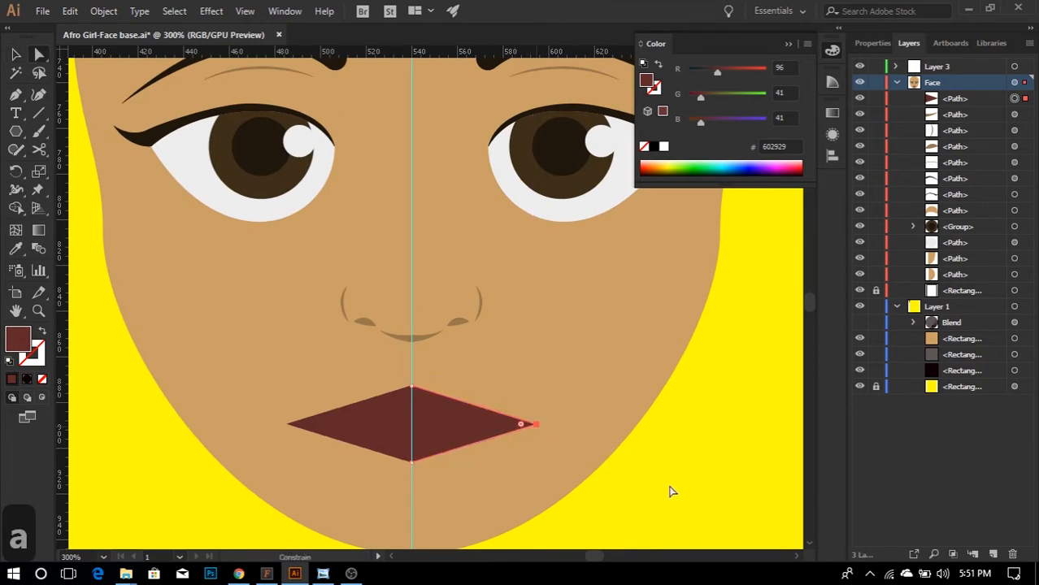
{"action": "scroll", "coordinate": [423, 403], "scroll_direction": "up", "scroll_amount": 3}
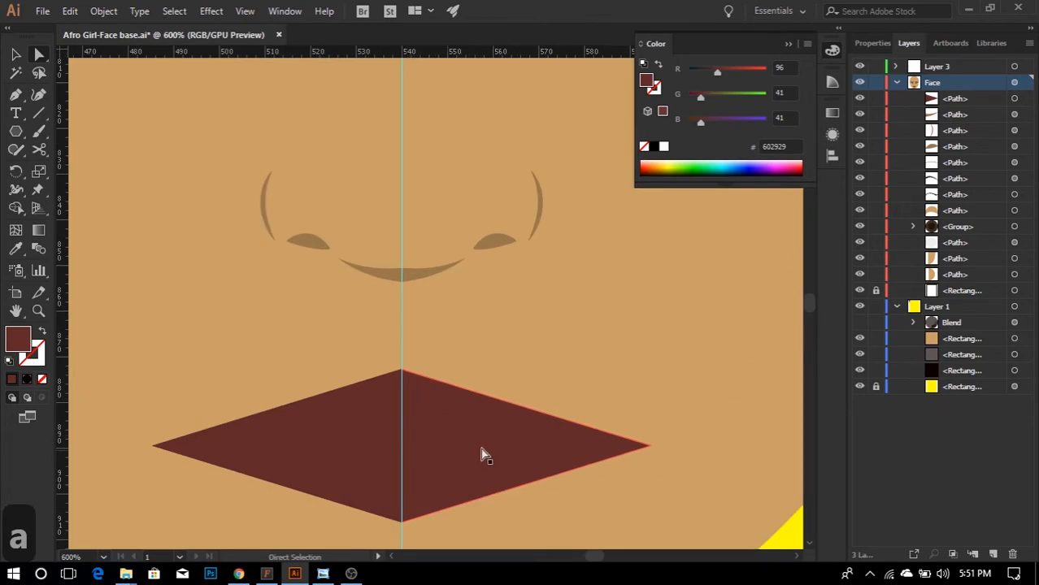
{"action": "left_click", "coordinate": [16, 136]}
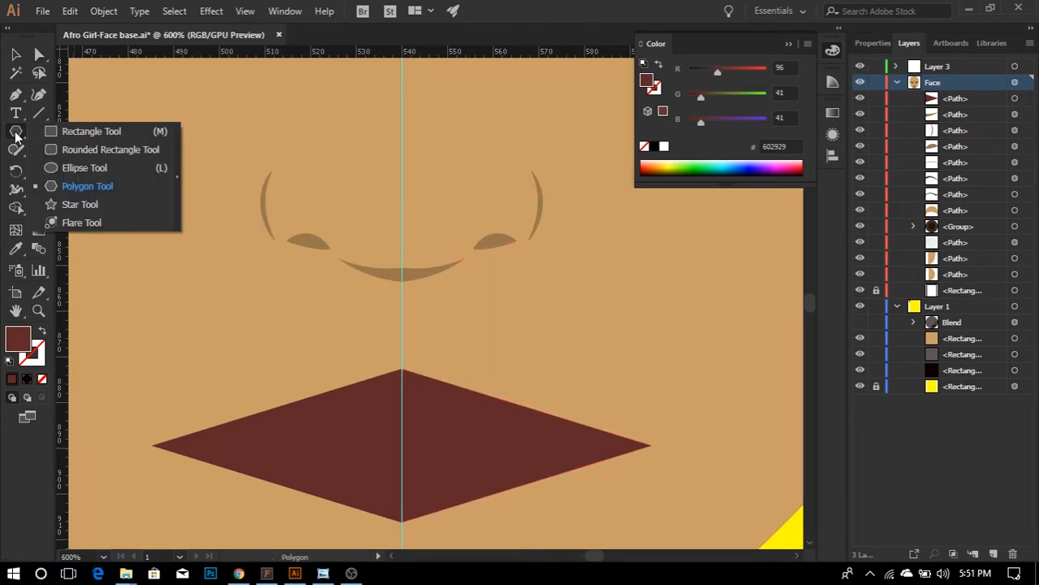
{"action": "left_click", "coordinate": [79, 187]}
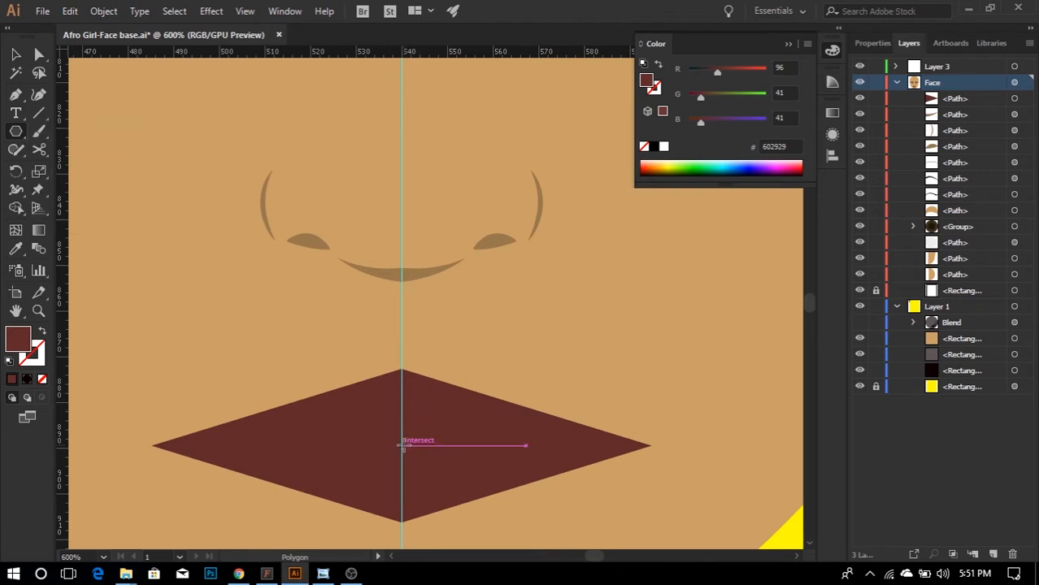
- Duplicate the right half of the mouth in place and squash the copy vertically into a thin sliver along the mouth's middle
{"action": "key", "text": "v"}
{"action": "left_click", "coordinate": [471, 449]}
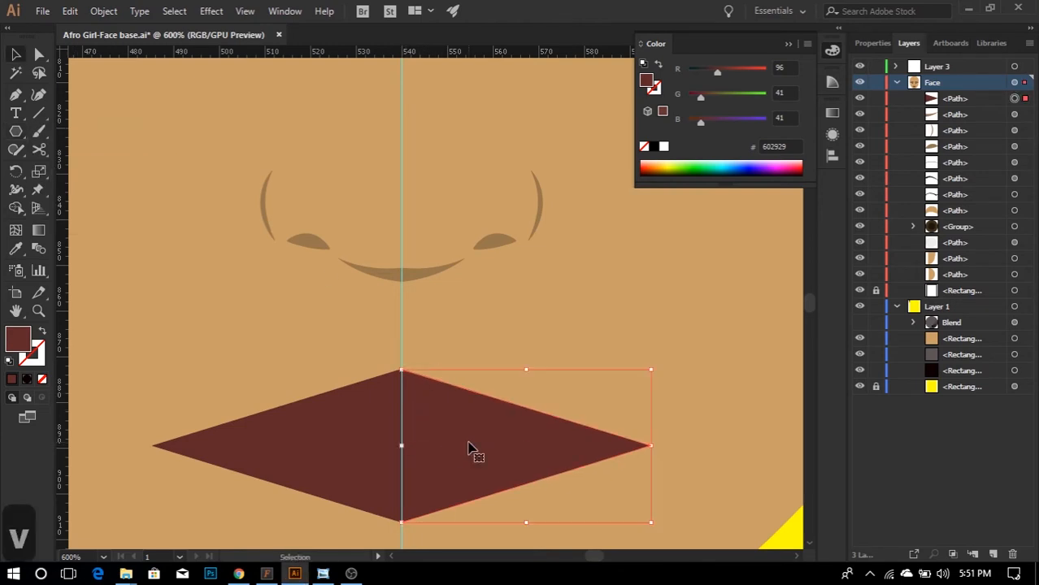
{"action": "key", "text": "ctrl+c"}
{"action": "key", "text": "ctrl+f"}
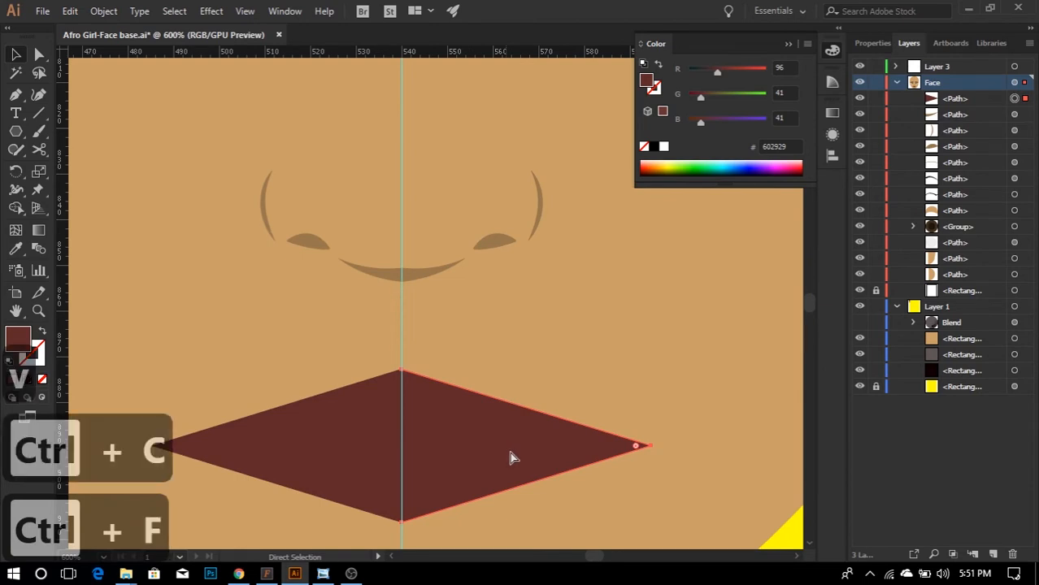
{"action": "left_click_drag", "start_coordinate": [526, 523], "coordinate": [528, 450]}
{"action": "key", "text": "ctrl+z"}
{"action": "scroll", "coordinate": [441, 432], "scroll_direction": "up", "scroll_amount": 1}
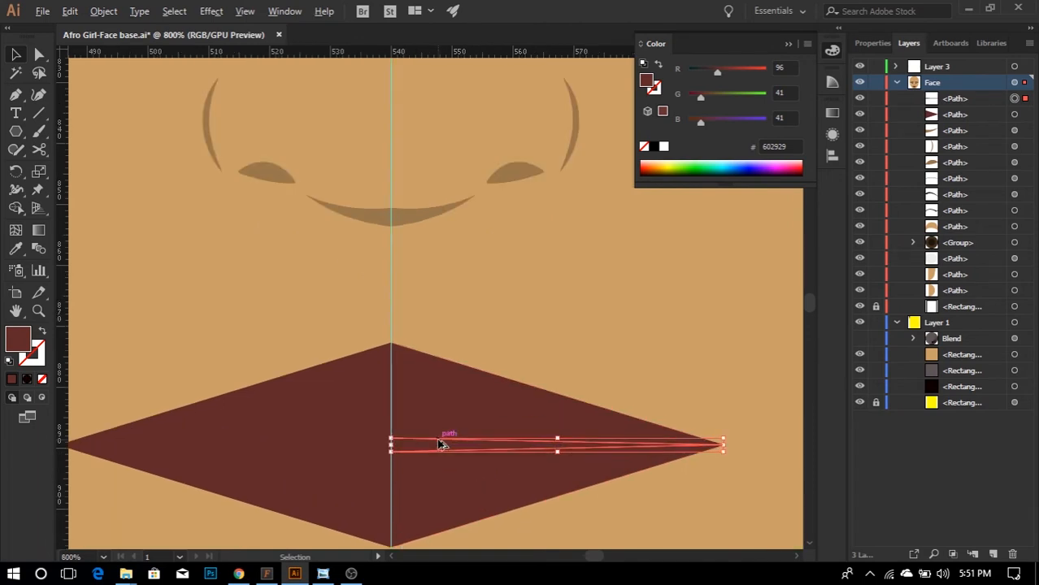
{"action": "scroll", "coordinate": [431, 448], "scroll_direction": "down", "scroll_amount": 2}
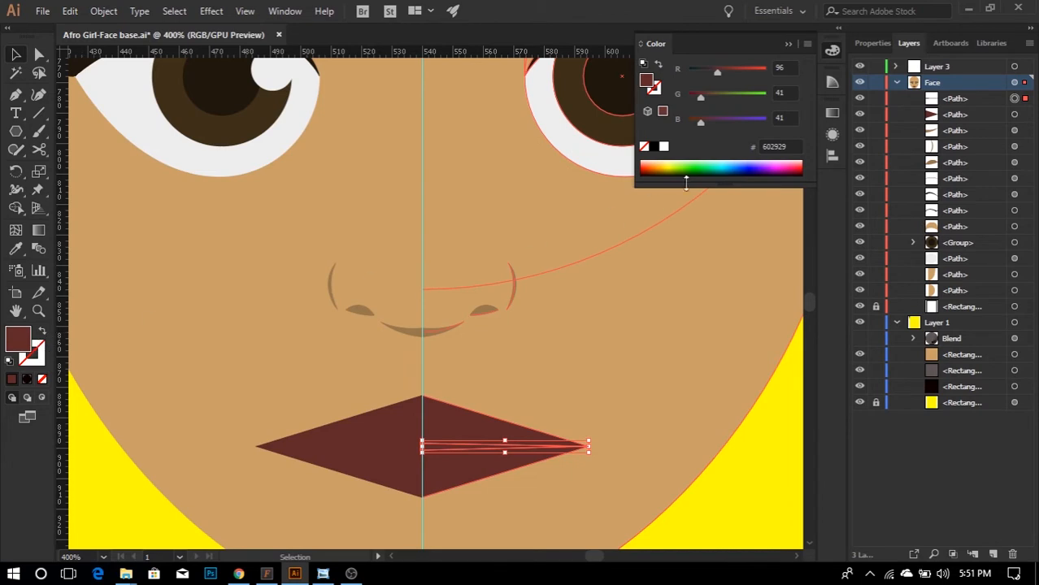
- Fill the thin mouth-line sliver with a darker shade of the lip red and deselect it
{"action": "left_click", "coordinate": [832, 82]}
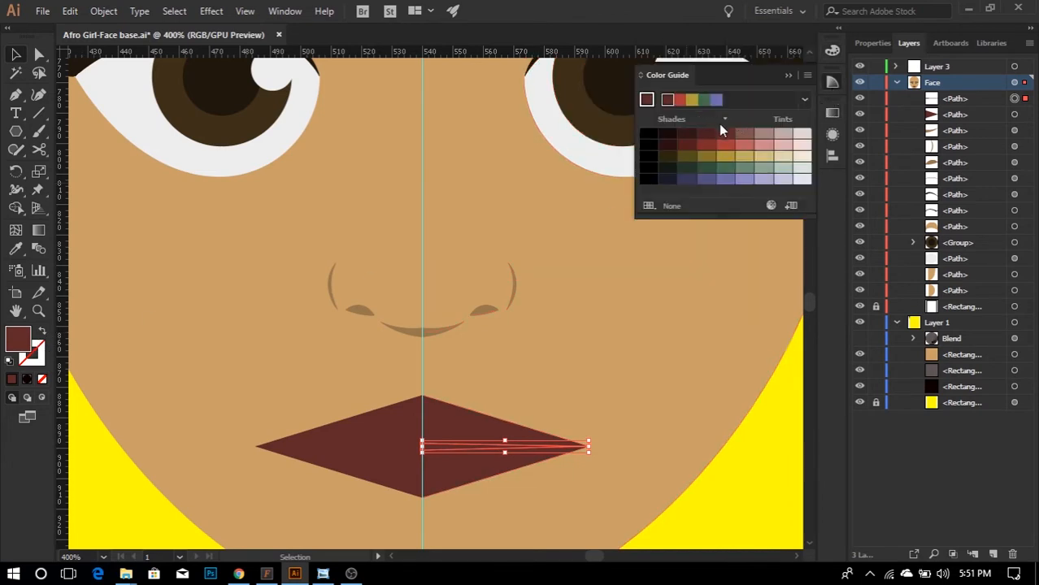
{"action": "left_click", "coordinate": [707, 134]}
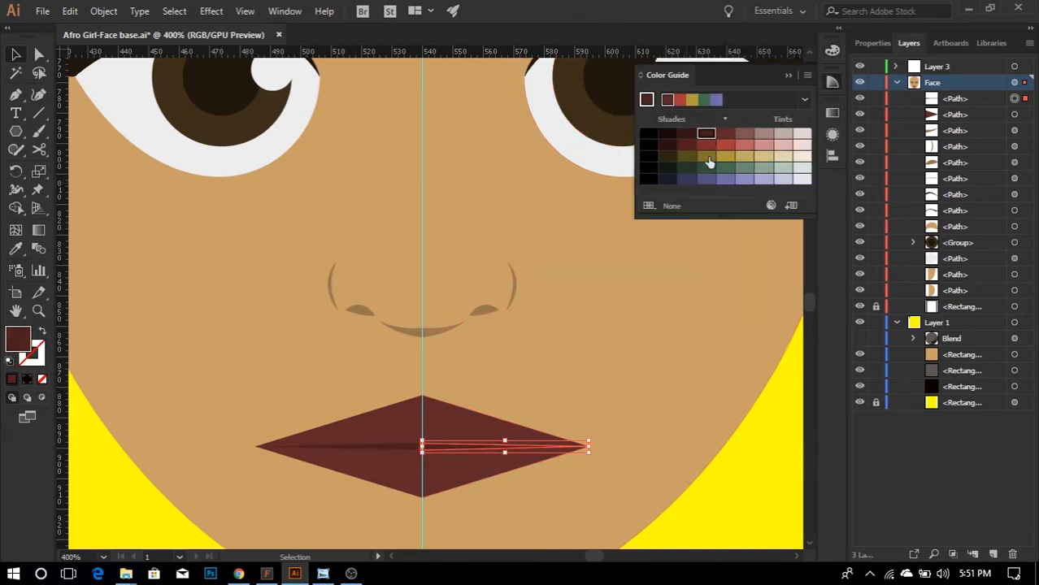
{"action": "left_click", "coordinate": [746, 452]}
{"action": "scroll", "coordinate": [605, 428], "scroll_direction": "down", "scroll_amount": 1}
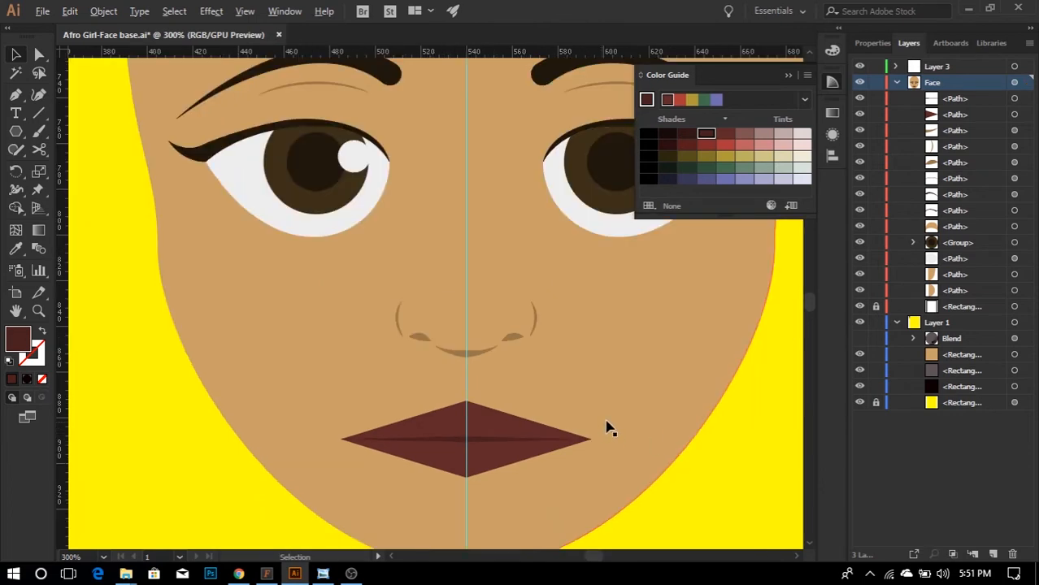
{"action": "scroll", "coordinate": [479, 418], "scroll_direction": "up", "scroll_amount": 2}
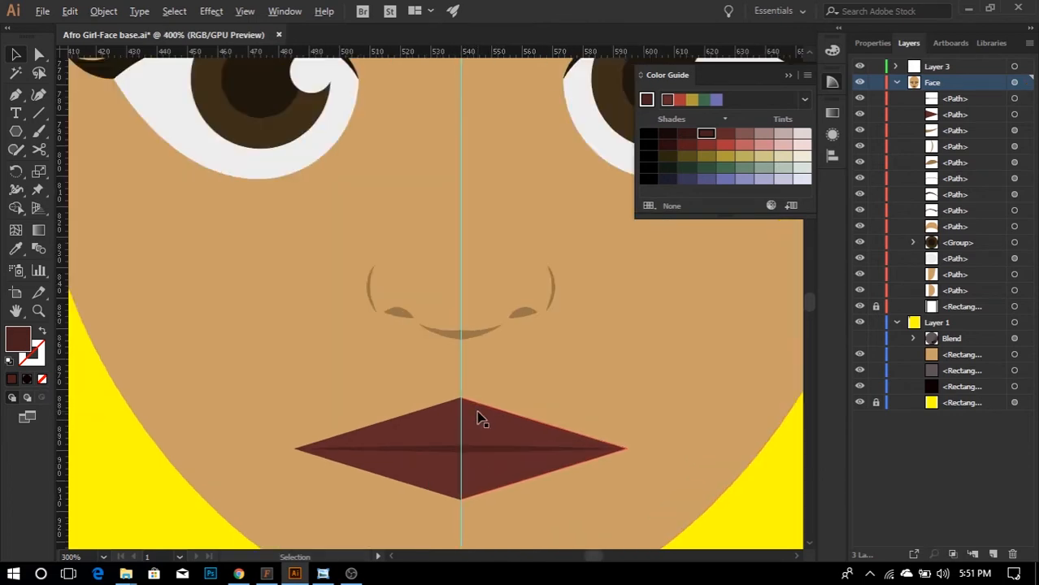
- Convert the mouth's upper centre anchor on the guide to a smooth point
{"action": "left_click", "coordinate": [480, 420]}
{"action": "scroll", "coordinate": [445, 392], "scroll_direction": "up", "scroll_amount": 1}
{"action": "key", "text": "a"}
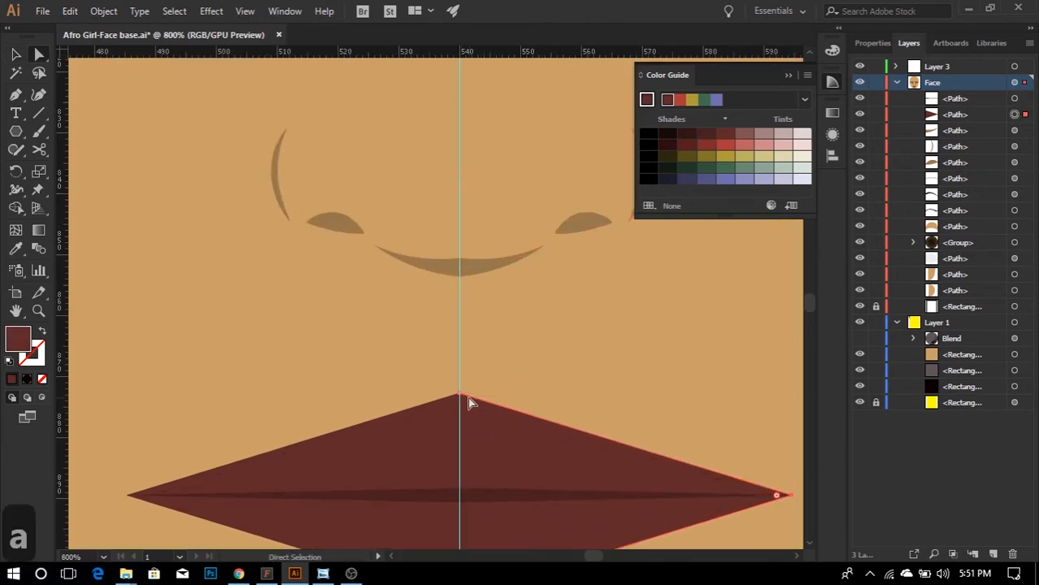
{"action": "left_click", "coordinate": [456, 399]}
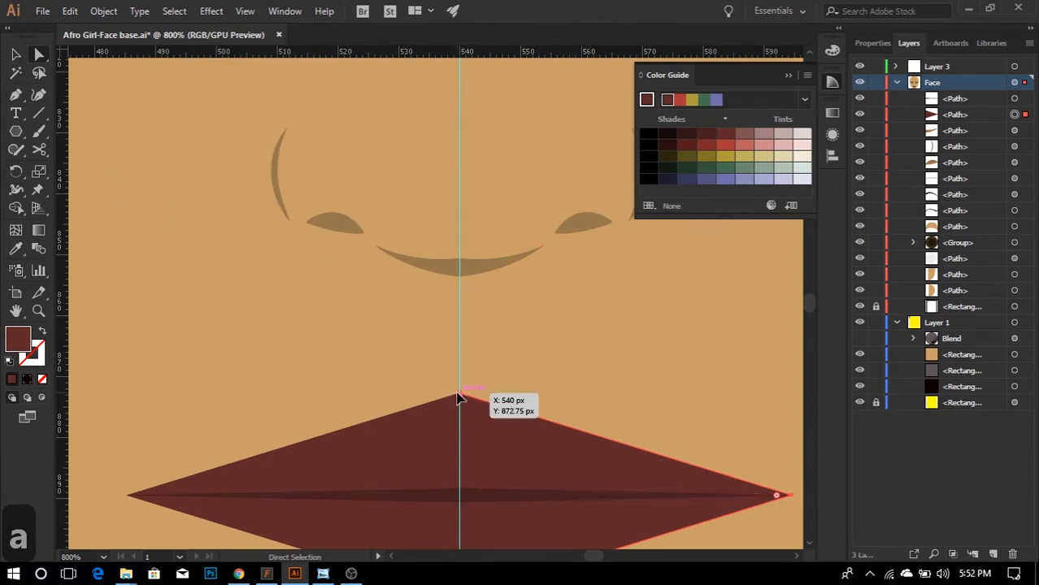
{"action": "left_click", "coordinate": [15, 96]}
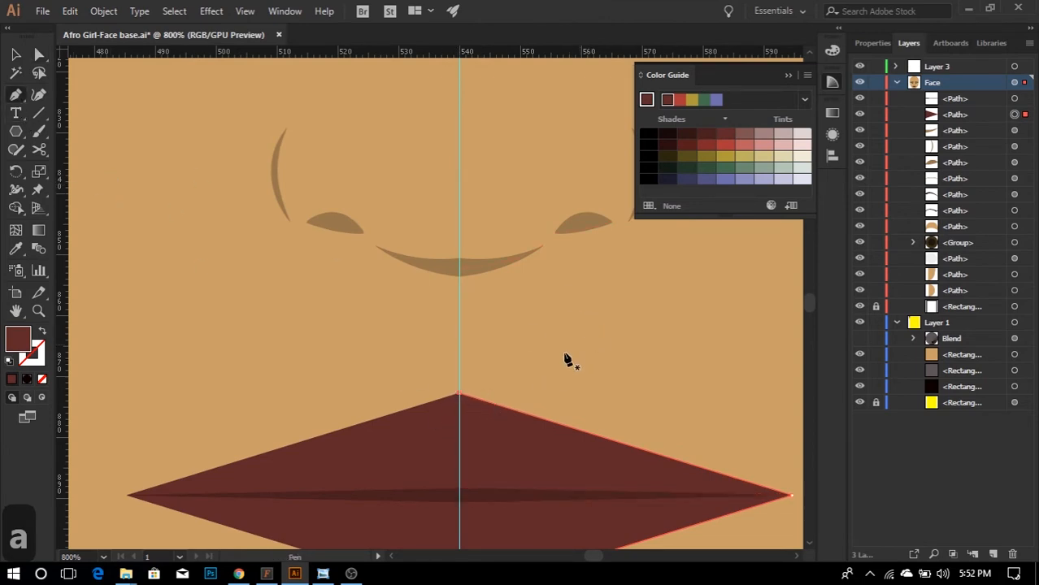
{"action": "scroll", "coordinate": [463, 400], "scroll_direction": "up", "scroll_amount": 1}
{"action": "left_click_drag", "start_coordinate": [457, 394], "coordinate": [470, 397]}
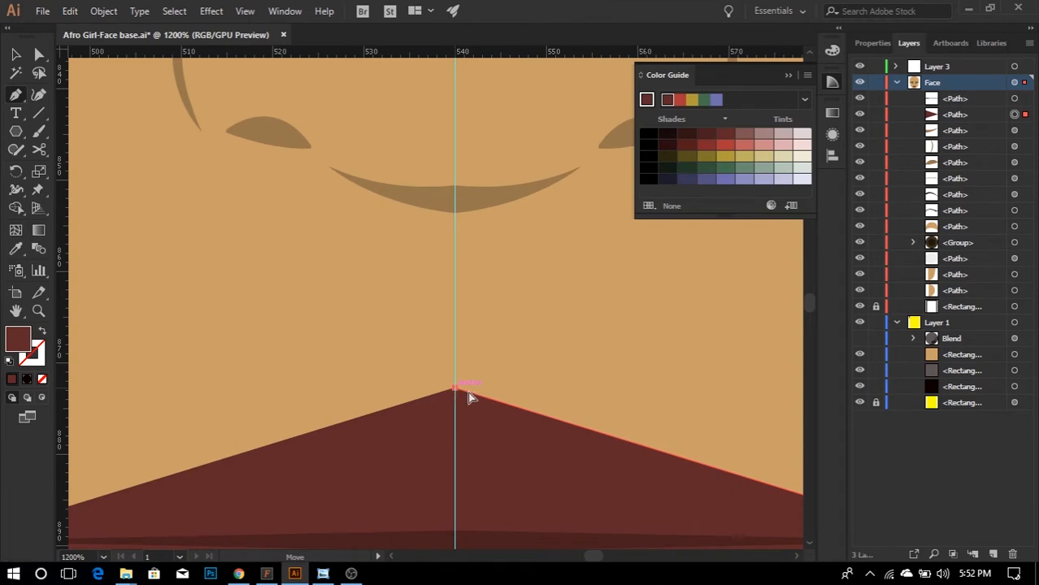
{"action": "left_click", "coordinate": [873, 43]}
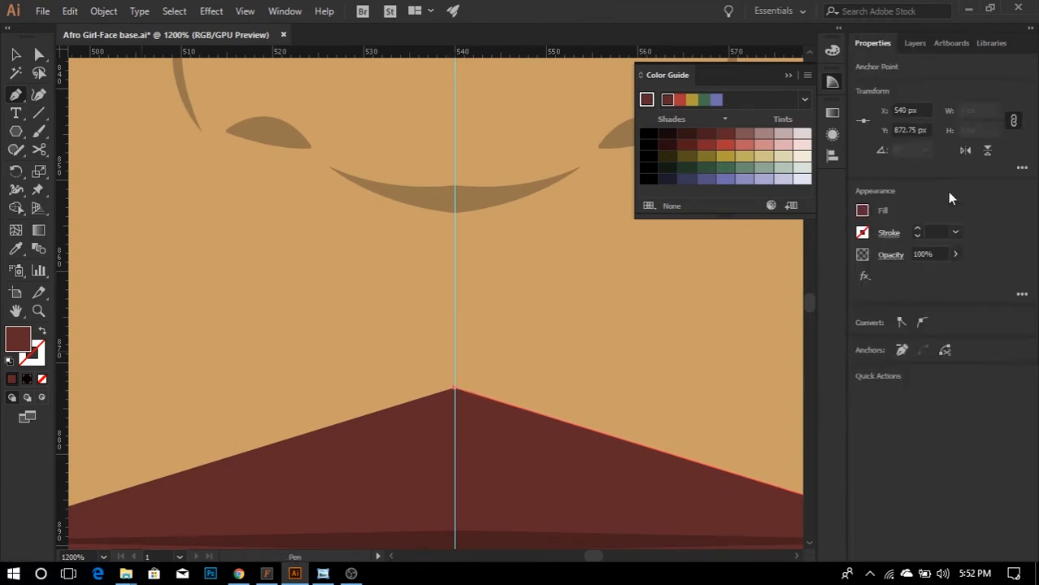
{"action": "left_click", "coordinate": [924, 325]}
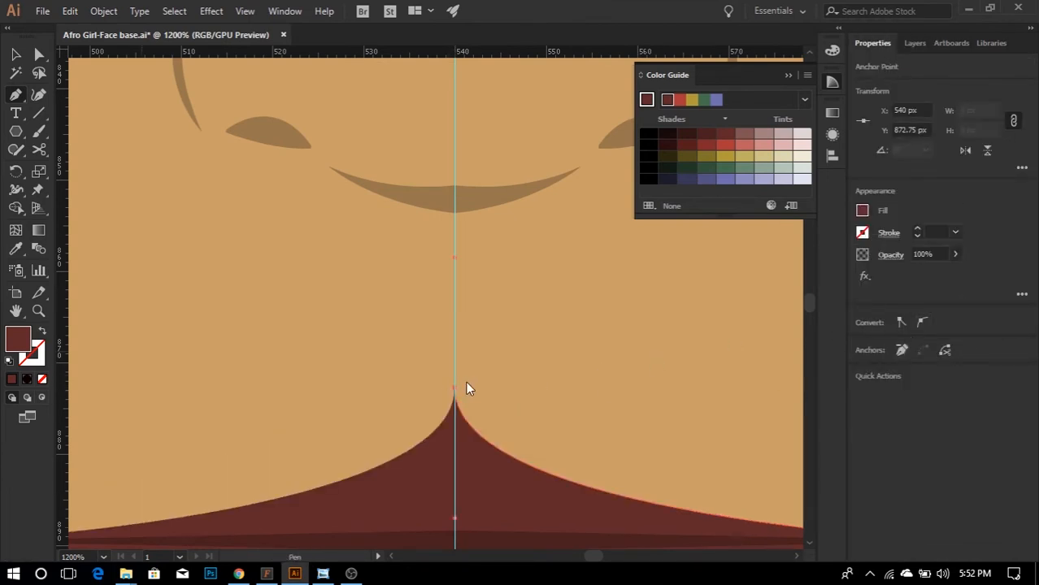
- Tilt the upper centre anchor's handles diagonally to form a cupid's bow, and add an anchor on the upper lip edge just outside the peak
{"action": "left_click_drag", "start_coordinate": [456, 260], "coordinate": [359, 464]}
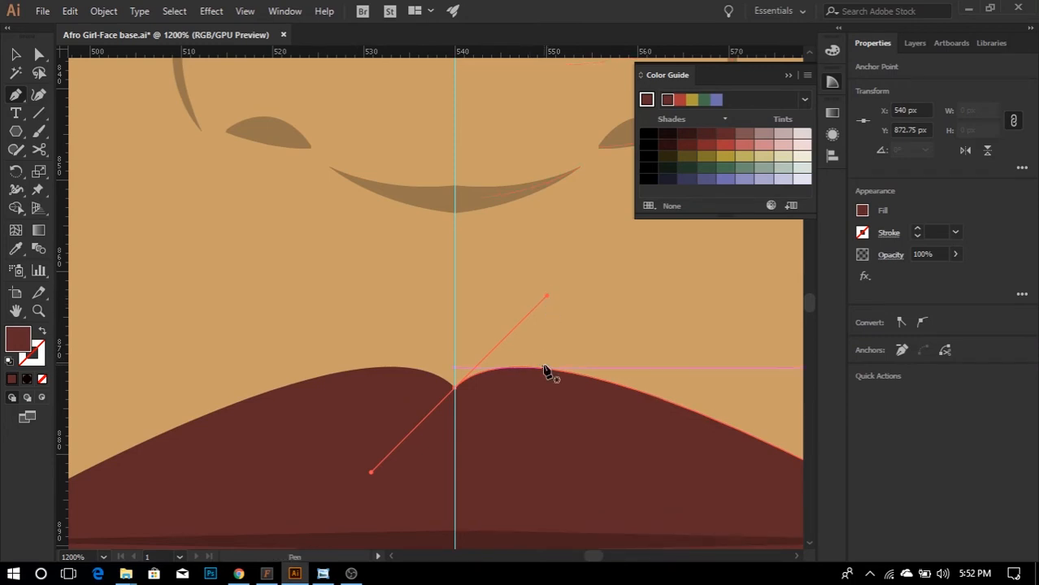
{"action": "left_click", "coordinate": [573, 374]}
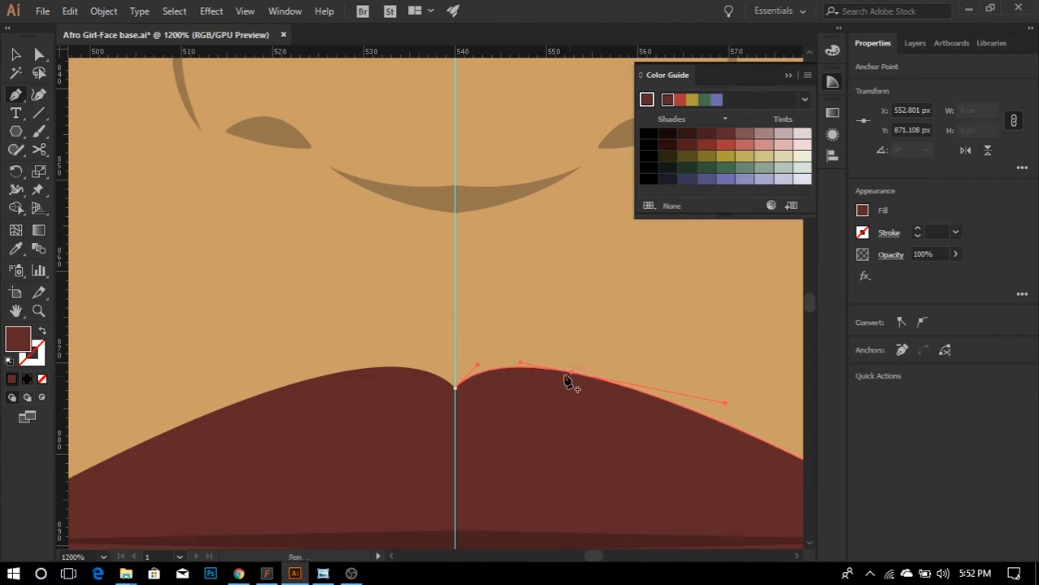
- Try to reshape the upper lip curve from the new anchor's outer handle, and undo the changes
{"action": "scroll", "coordinate": [585, 379], "scroll_direction": "down", "scroll_amount": 2}
{"action": "left_click_drag", "start_coordinate": [626, 387], "coordinate": [642, 393]}
{"action": "key", "text": "ctrl+z"}
{"action": "key", "text": "ctrl+z"}
{"action": "key", "text": "ctrl+z"}
{"action": "key", "text": "ctrl+z"}
{"action": "key", "text": "ctrl+z"}
{"action": "key", "text": "ctrl+z"}
{"action": "key", "text": "ctrl+z"}
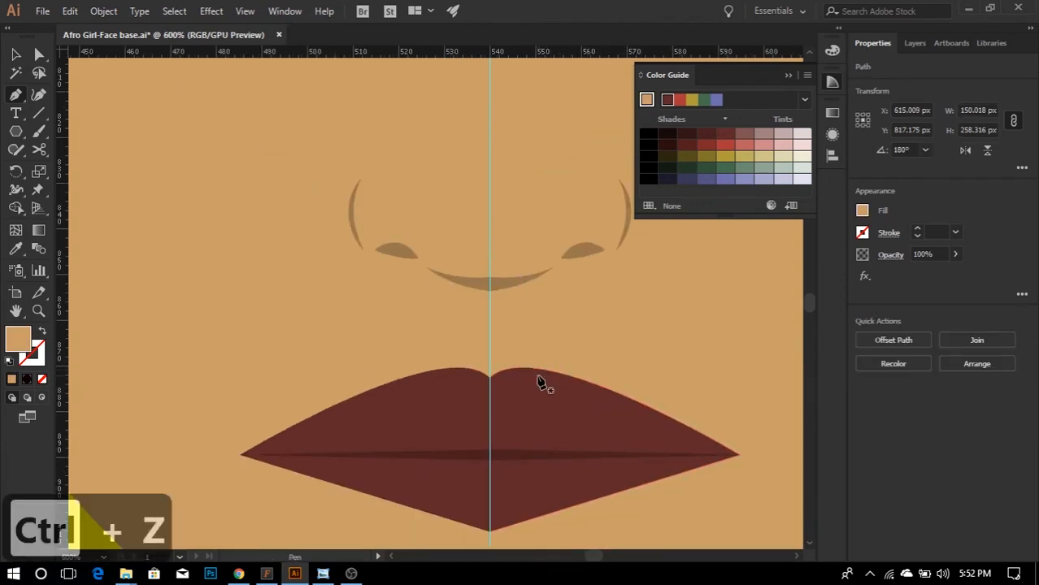
{"action": "key", "text": "ctrl+z"}
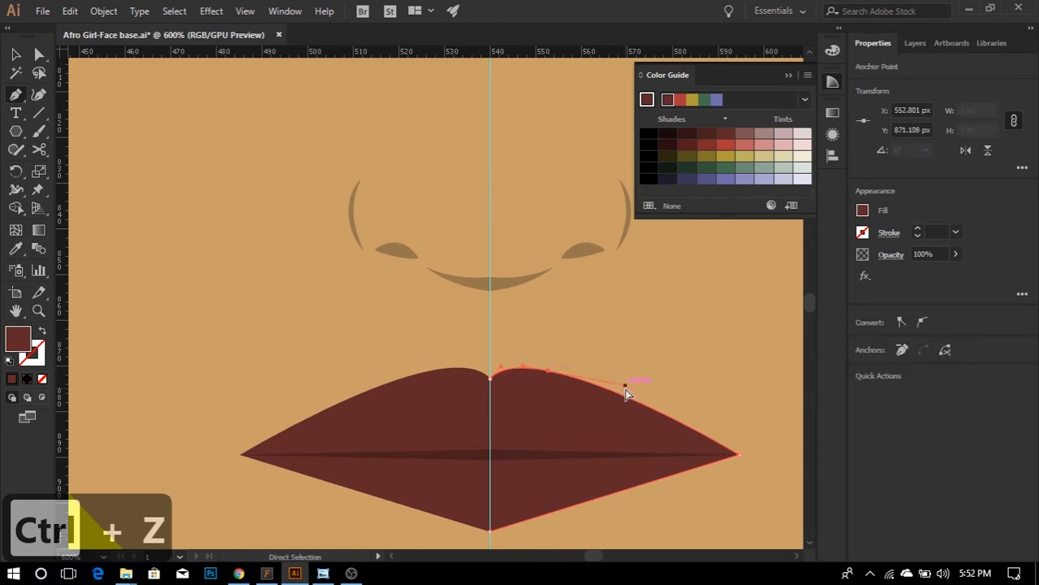
- Reshape the cupid's bow by moving the added anchor to about X 555, Y 873.8 px and the upper centre anchor to about Y 876.3 px
{"action": "left_click_drag", "start_coordinate": [626, 389], "coordinate": [654, 402]}
{"action": "mouse_move", "coordinate": [552, 379]}
{"action": "left_mouse_down"}
{"action": "mouse_move", "coordinate": [525, 374]}
{"action": "mouse_move", "coordinate": [559, 385]}
{"action": "left_mouse_up"}
{"action": "left_click", "coordinate": [491, 379]}
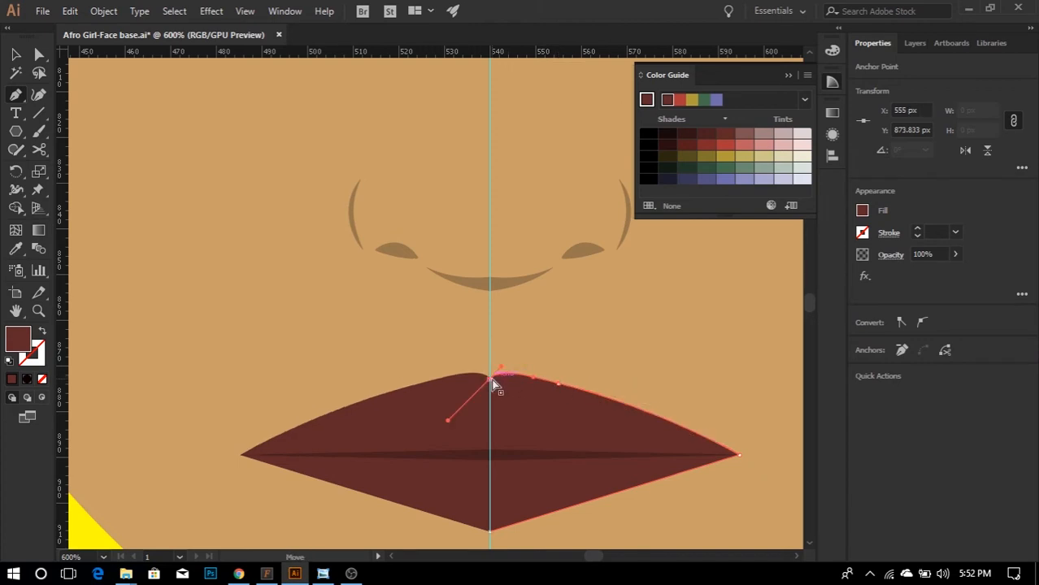
{"action": "mouse_move", "coordinate": [491, 380]}
{"action": "left_mouse_down"}
{"action": "mouse_move", "coordinate": [494, 396]}
{"action": "mouse_move", "coordinate": [512, 383]}
{"action": "left_mouse_up"}
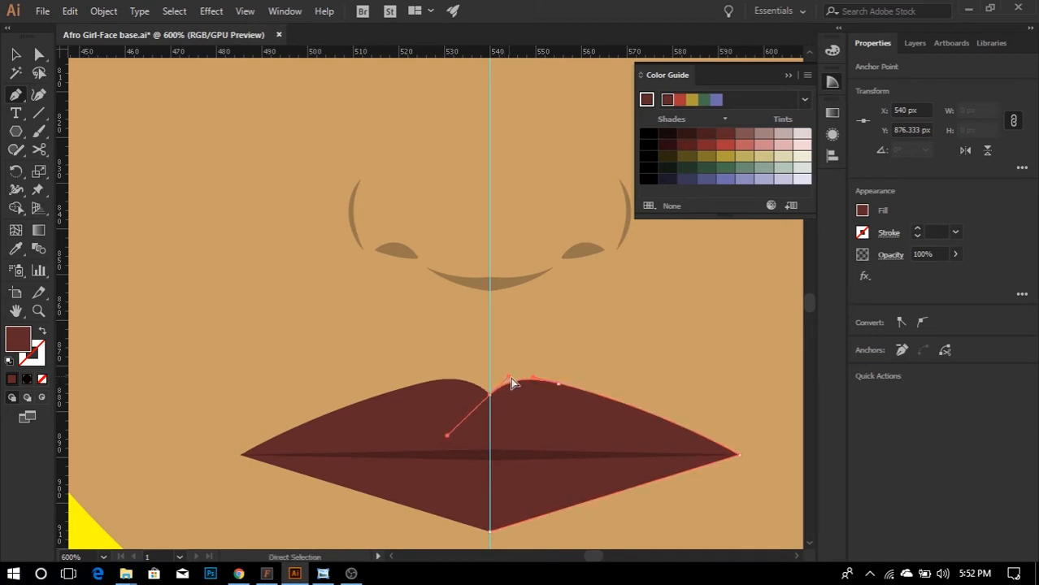
{"action": "scroll", "coordinate": [506, 341], "scroll_direction": "down", "scroll_amount": 1}
{"action": "key", "text": "v"}
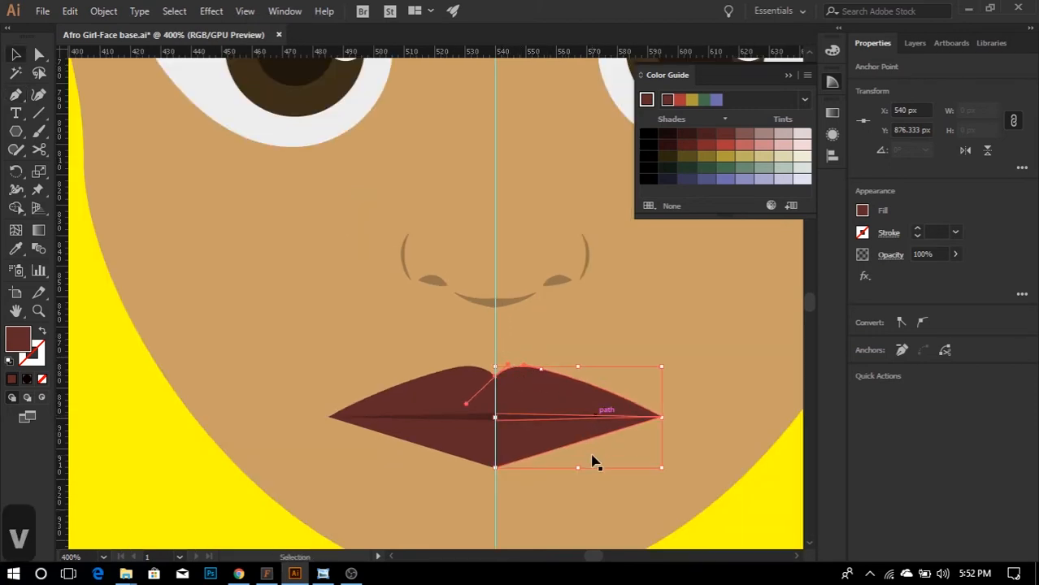
{"action": "left_click", "coordinate": [595, 461]}
{"action": "scroll", "coordinate": [678, 516], "scroll_direction": "down", "scroll_amount": 1}
{"action": "scroll", "coordinate": [678, 514], "scroll_direction": "down", "scroll_amount": 1}
{"action": "key", "text": "ctrl+shift+a"}
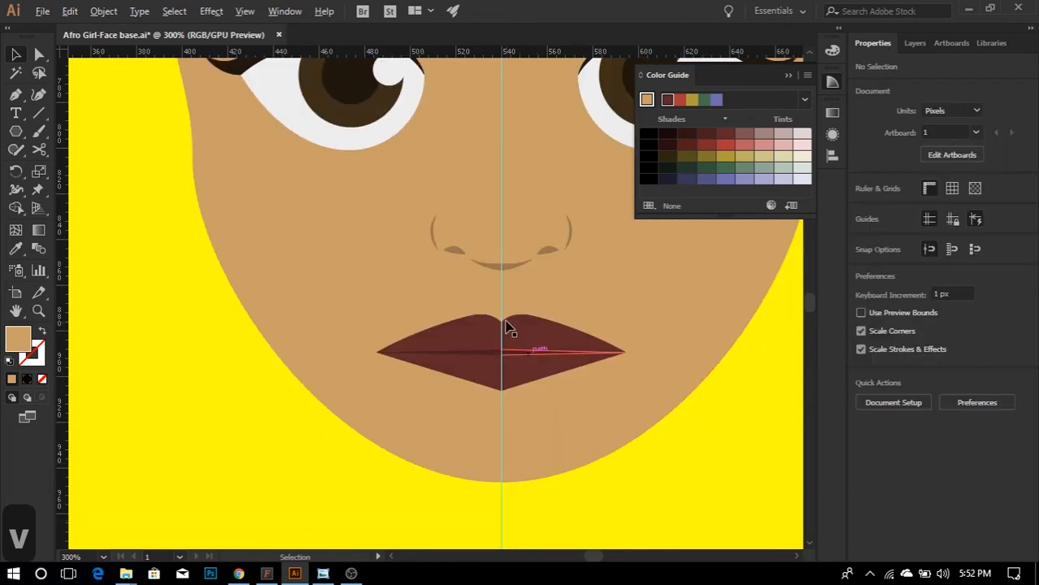
- Adjust the upper centre anchor's handle outward to soften the curve of the cupid's bow beside the guide
{"action": "scroll", "coordinate": [505, 326], "scroll_direction": "up", "scroll_amount": 5}
{"action": "key", "text": "a"}
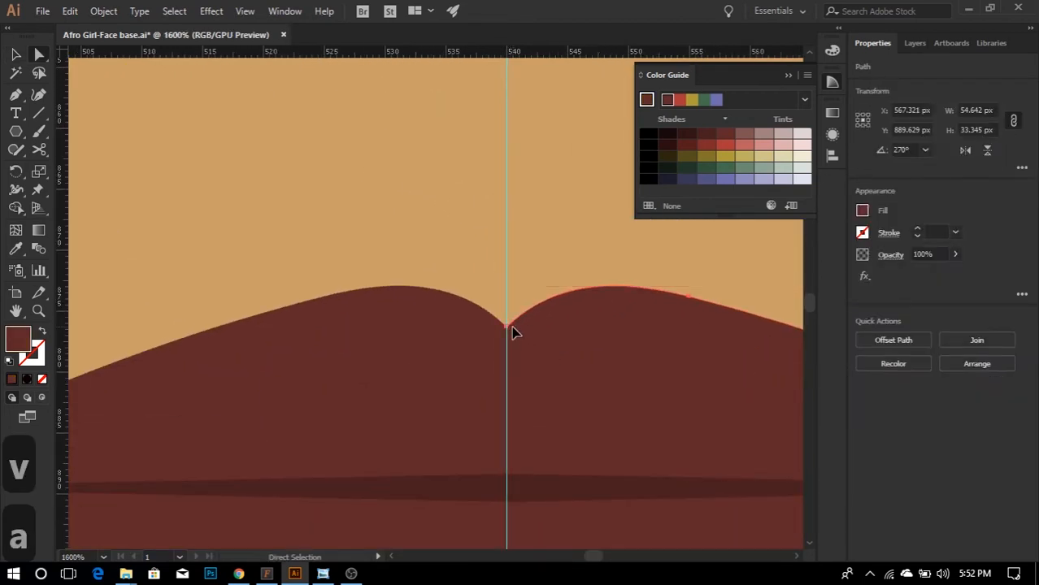
{"action": "left_click_drag", "start_coordinate": [505, 325], "coordinate": [557, 304]}
{"action": "scroll", "coordinate": [494, 314], "scroll_direction": "down", "scroll_amount": 3}
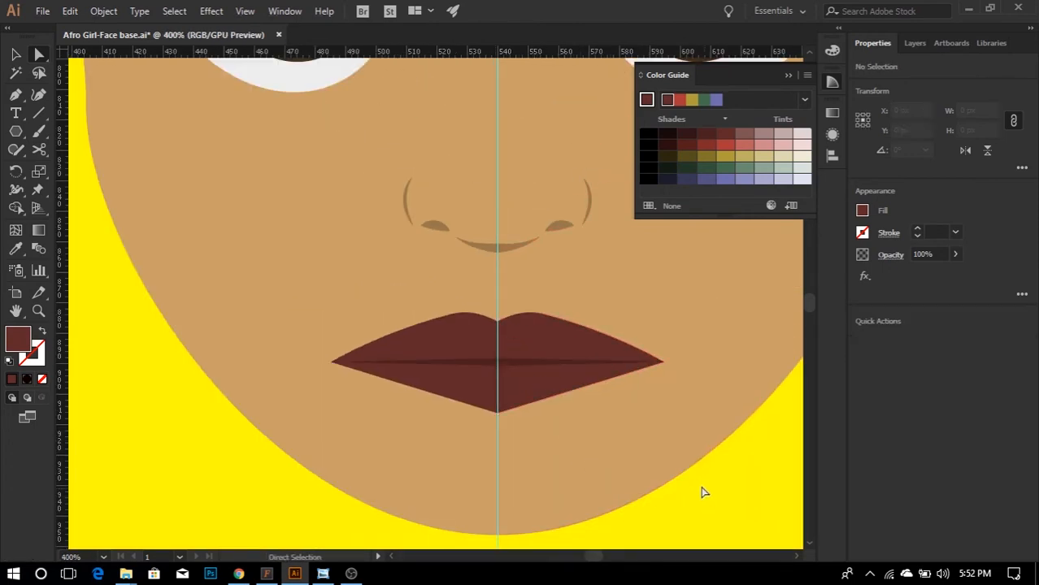
- Convert the mouth's lower centre anchor to a smooth point and pull its handle outward horizontally to round the lower lip
{"action": "scroll", "coordinate": [512, 358], "scroll_direction": "up", "scroll_amount": 2}
{"action": "left_click", "coordinate": [490, 476]}
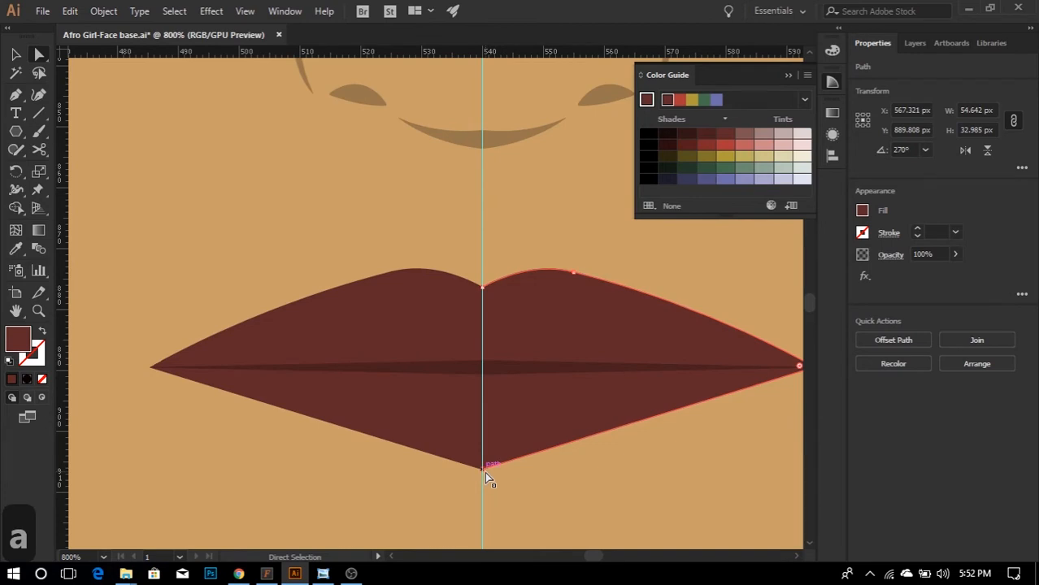
{"action": "left_click", "coordinate": [484, 470]}
{"action": "left_click", "coordinate": [921, 323]}
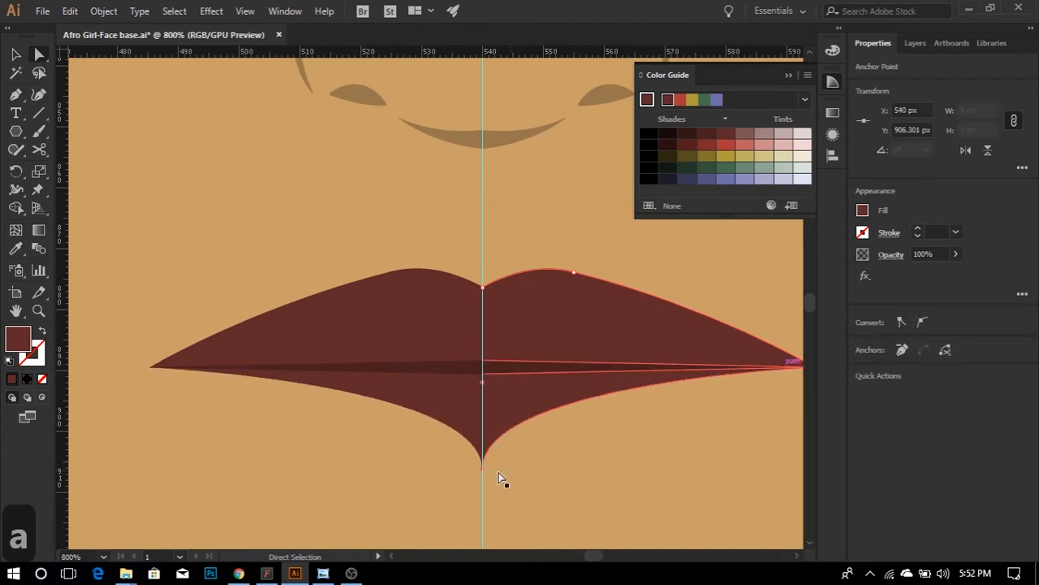
{"action": "left_click_drag", "start_coordinate": [485, 383], "coordinate": [703, 472]}
{"action": "scroll", "coordinate": [519, 452], "scroll_direction": "down", "scroll_amount": 4}
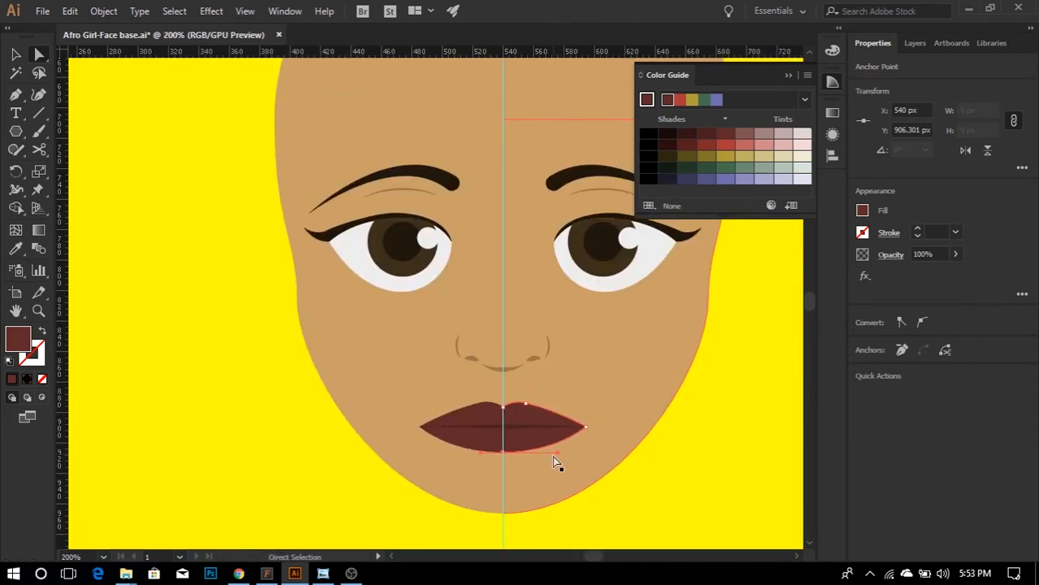
- Shorten the lower centre anchor's handle slightly, move the anchor down along the guide to Y 914 px for a fuller lower lip, and deselect
{"action": "left_click_drag", "start_coordinate": [557, 454], "coordinate": [505, 471]}
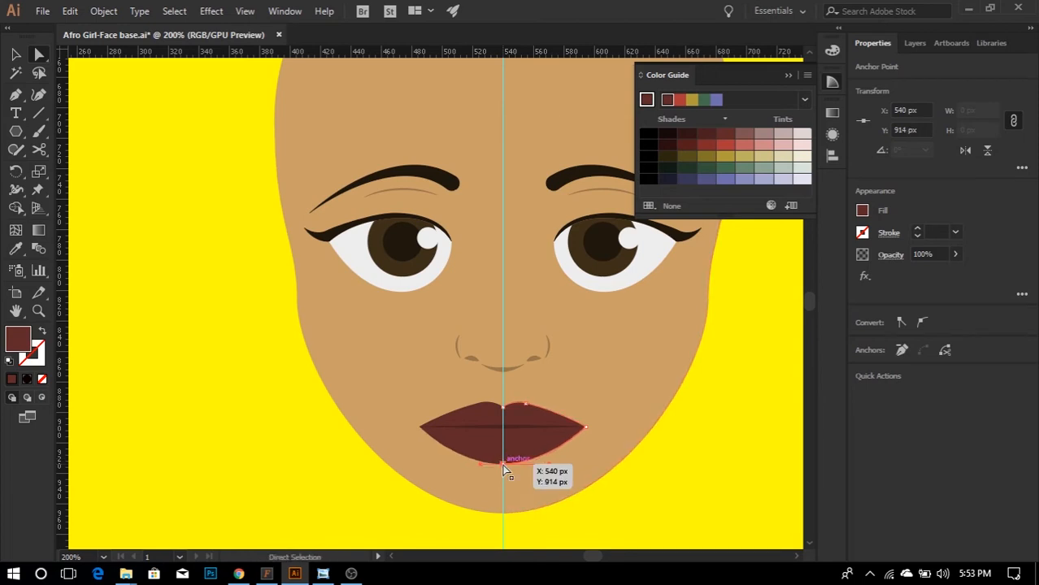
{"action": "scroll", "coordinate": [503, 470], "scroll_direction": "up", "scroll_amount": 2}
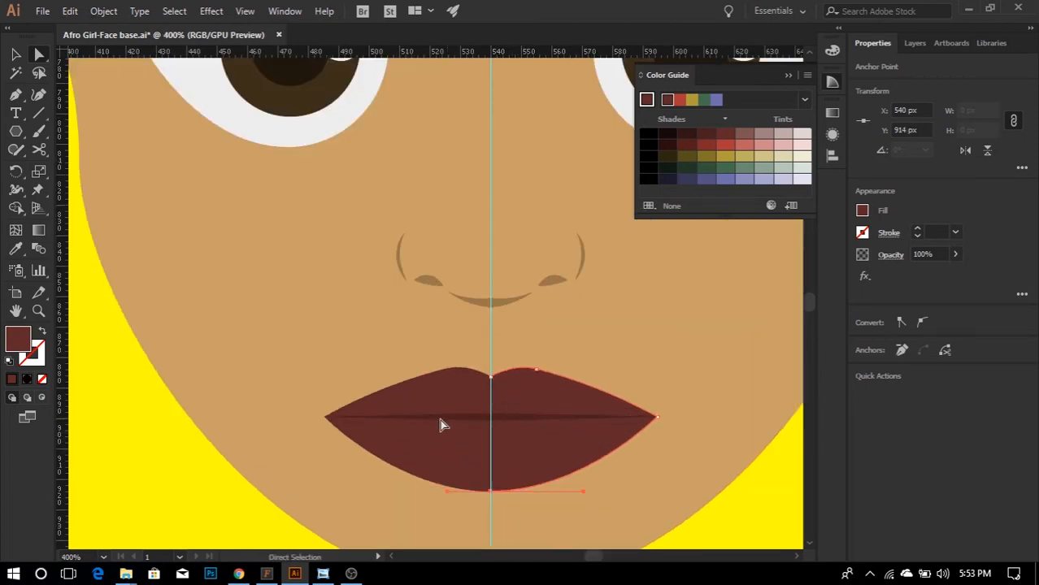
{"action": "scroll", "coordinate": [442, 424], "scroll_direction": "down", "scroll_amount": 2}
{"action": "scroll", "coordinate": [524, 399], "scroll_direction": "up", "scroll_amount": 2}
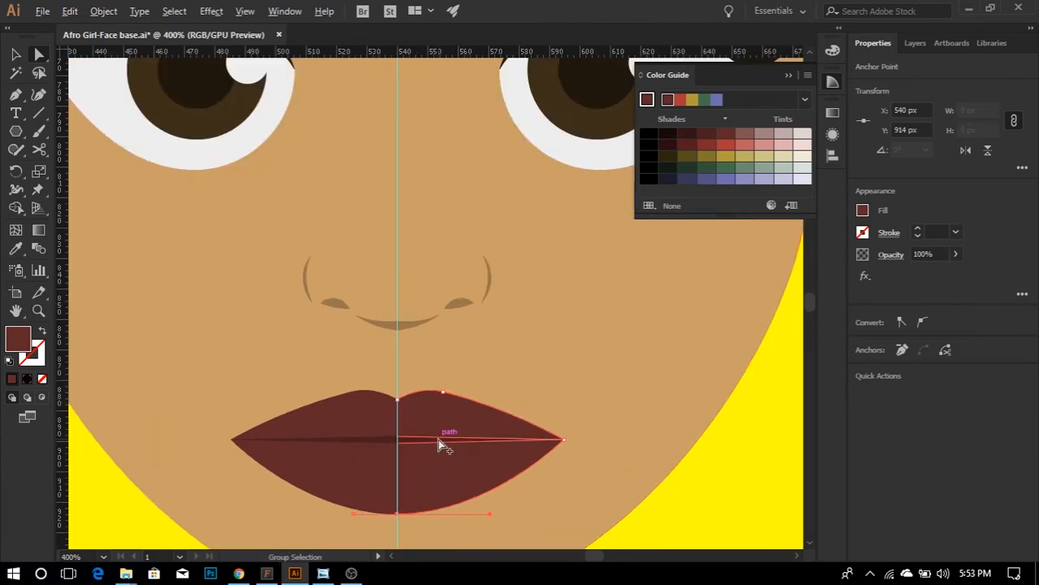
{"action": "scroll", "coordinate": [423, 443], "scroll_direction": "up", "scroll_amount": 1}
{"action": "key", "text": "v"}
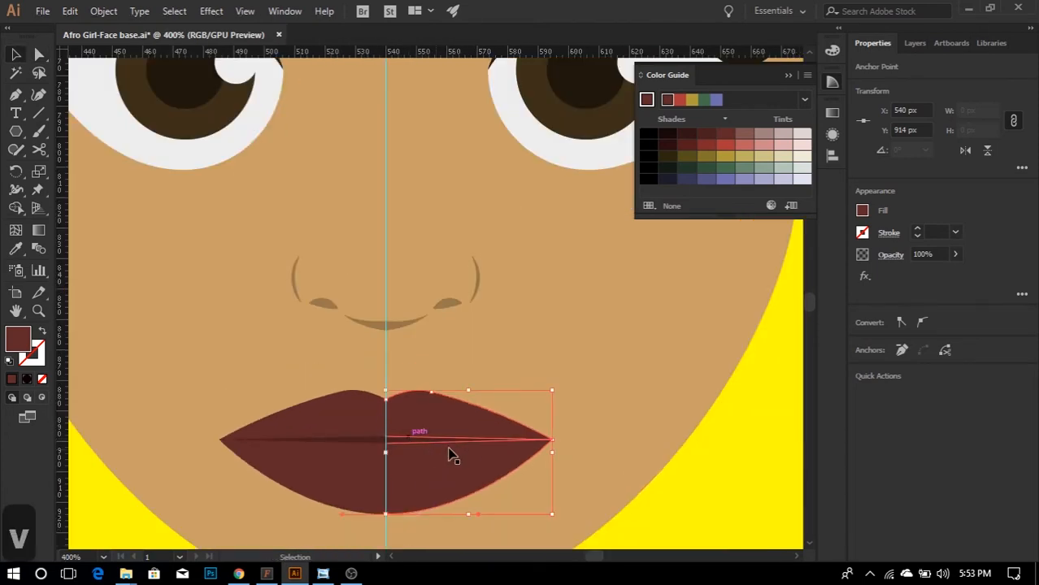
{"action": "left_click", "coordinate": [640, 472]}
{"action": "scroll", "coordinate": [490, 454], "scroll_direction": "down", "scroll_amount": 2}
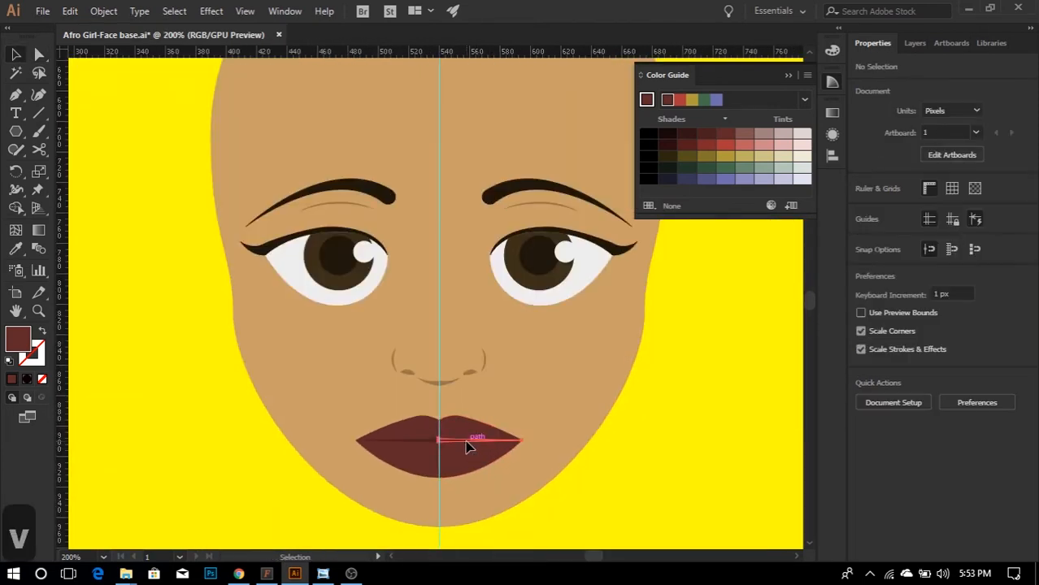
- Shorten the darker mouth line to about 52 px wide so its outer end sits just inside the lip corner
{"action": "left_click", "coordinate": [518, 442]}
{"action": "scroll", "coordinate": [519, 442], "scroll_direction": "up", "scroll_amount": 3}
{"action": "left_click_drag", "start_coordinate": [583, 436], "coordinate": [570, 437]}
{"action": "scroll", "coordinate": [532, 435], "scroll_direction": "down", "scroll_amount": 2}
{"action": "left_click", "coordinate": [680, 475]}
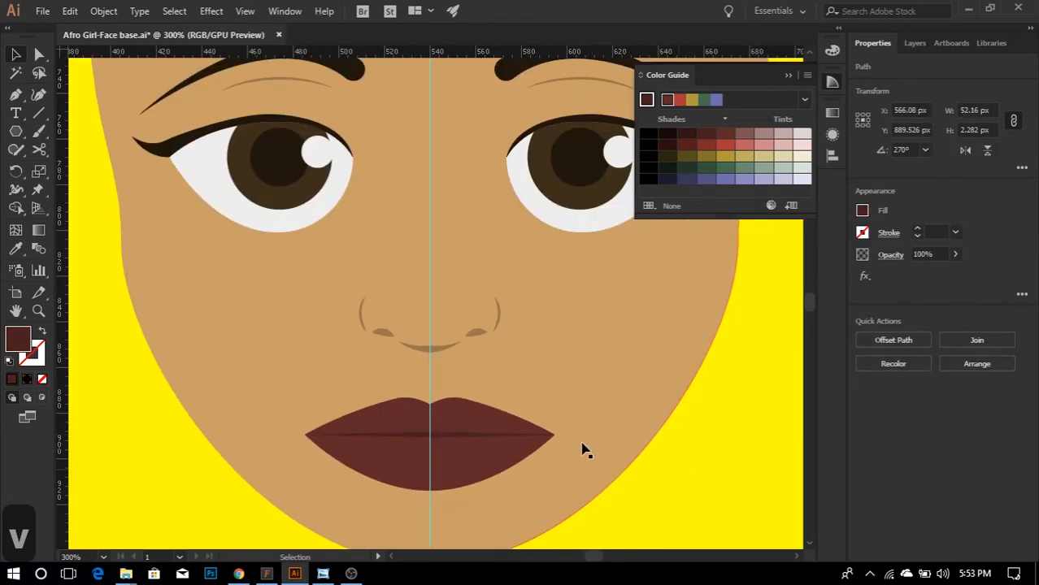
- Round the outer corner anchor of the lip shape slightly, and deselect
{"action": "scroll", "coordinate": [582, 448], "scroll_direction": "up", "scroll_amount": 3}
{"action": "left_click", "coordinate": [509, 418]}
{"action": "key", "text": "a"}
{"action": "left_click", "coordinate": [508, 414]}
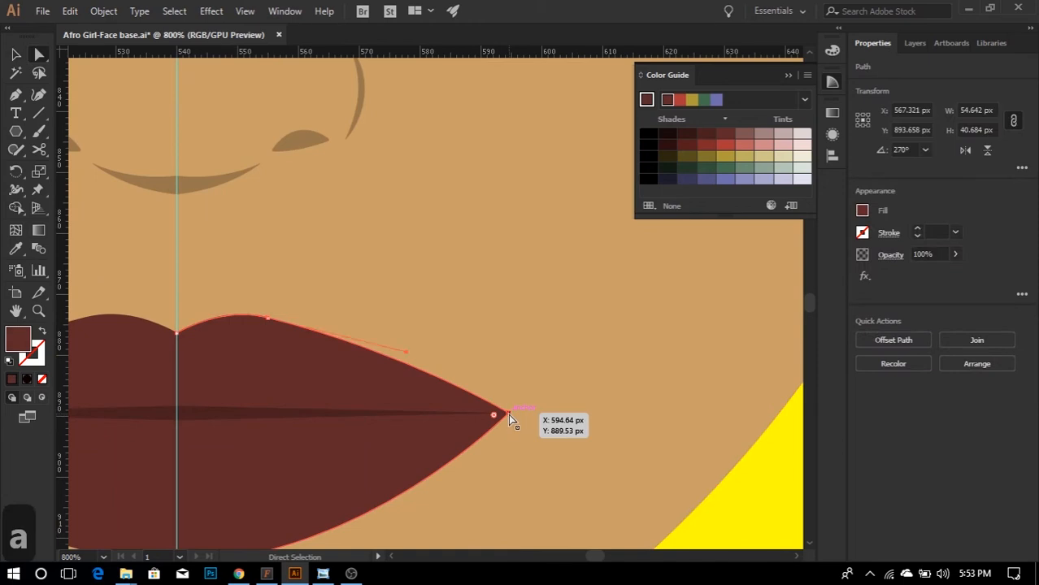
{"action": "left_click_drag", "start_coordinate": [495, 416], "coordinate": [499, 417]}
{"action": "scroll", "coordinate": [489, 414], "scroll_direction": "down", "scroll_amount": 2}
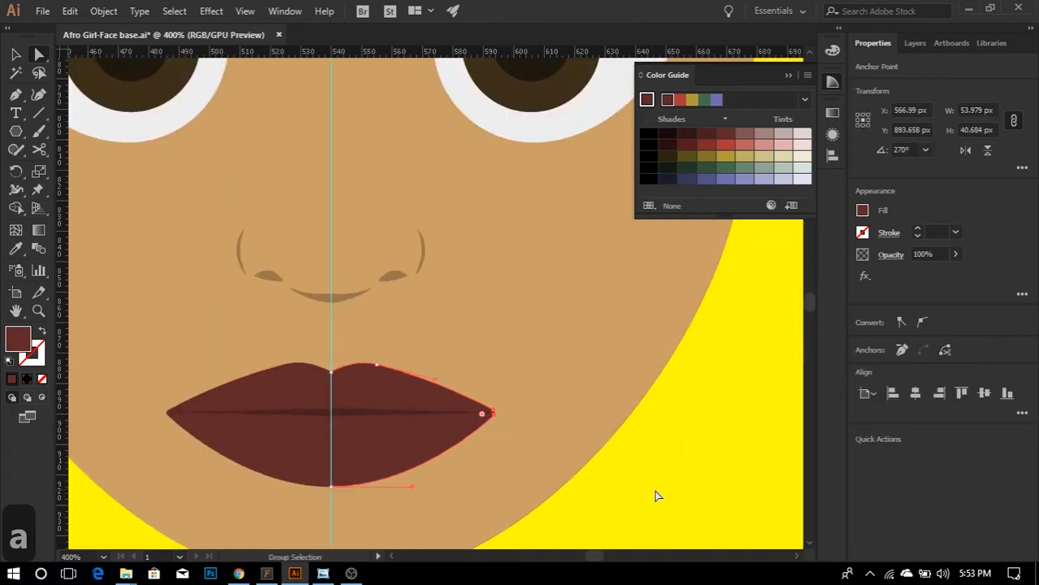
{"action": "left_click", "coordinate": [656, 491]}
- Select the lip shape together with the mouth line and scale them down proportionally to about 50 × 37.7 px
{"action": "scroll", "coordinate": [609, 451], "scroll_direction": "down", "scroll_amount": 2}
{"action": "left_click", "coordinate": [500, 440]}
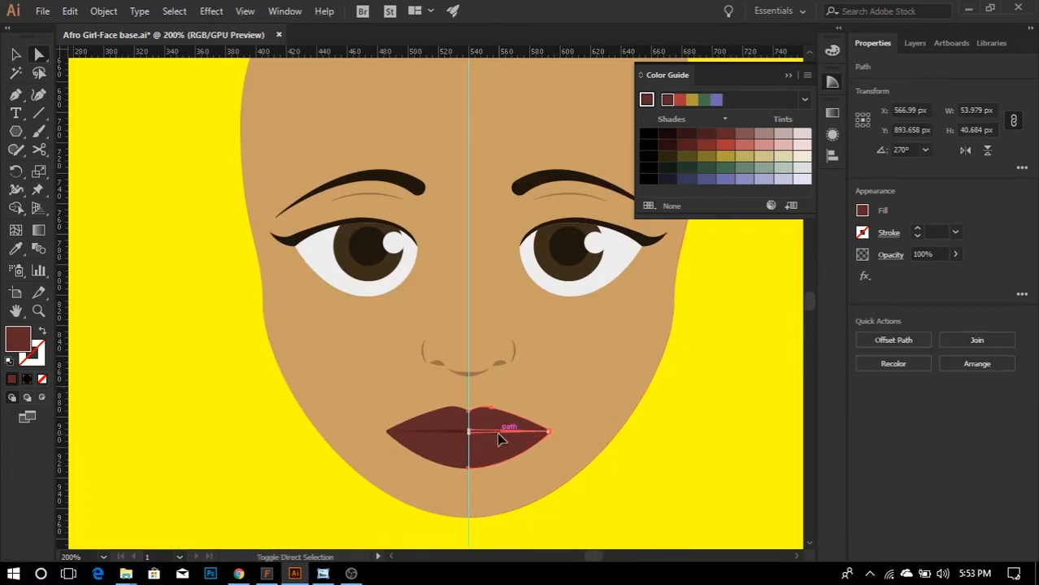
{"action": "key", "text": "v"}
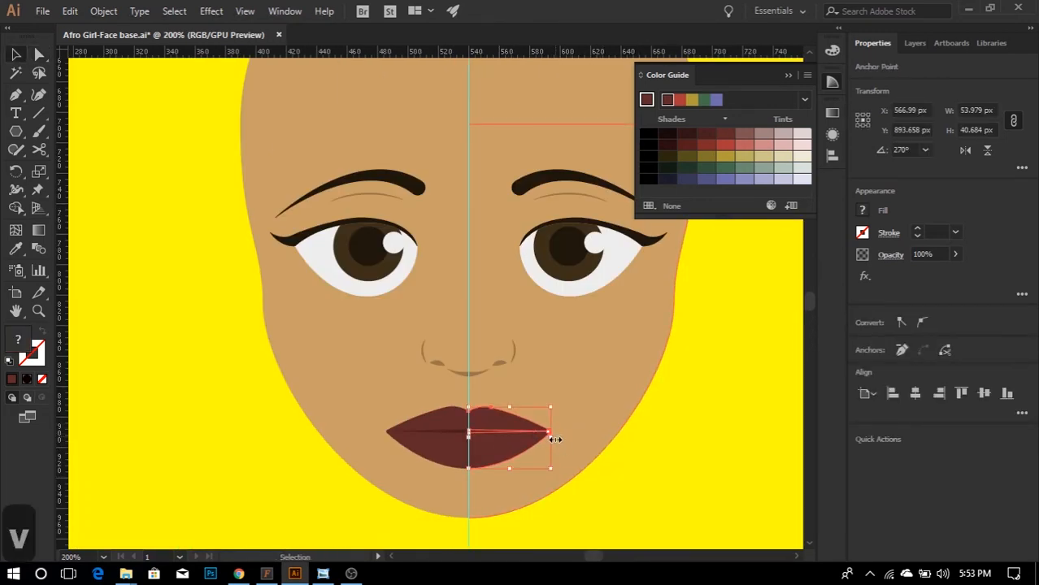
{"action": "left_click_drag", "start_coordinate": [552, 440], "coordinate": [545, 440]}
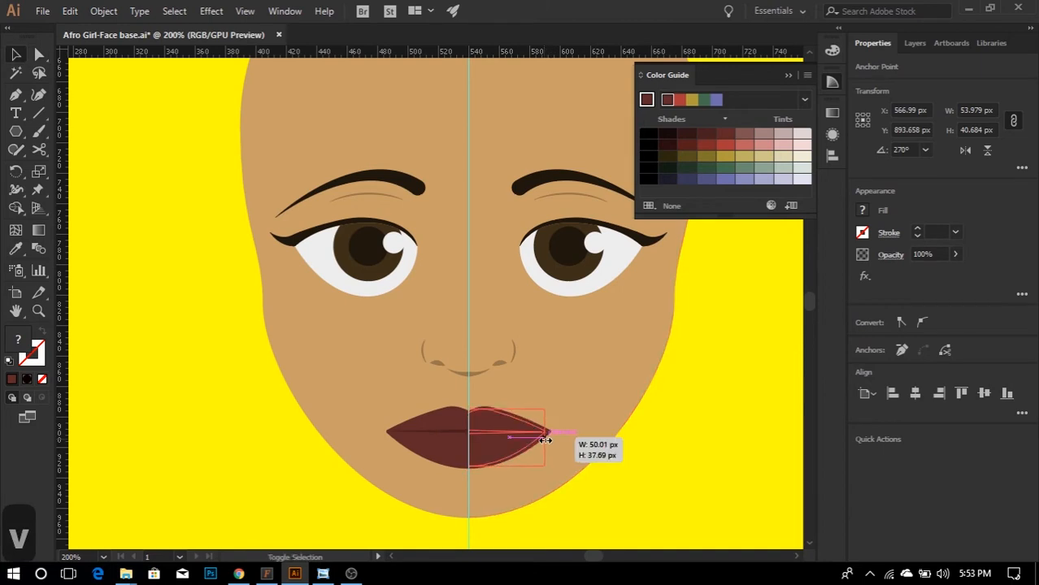
{"action": "left_click", "coordinate": [609, 481]}
{"action": "key", "text": "ctrl+1"}
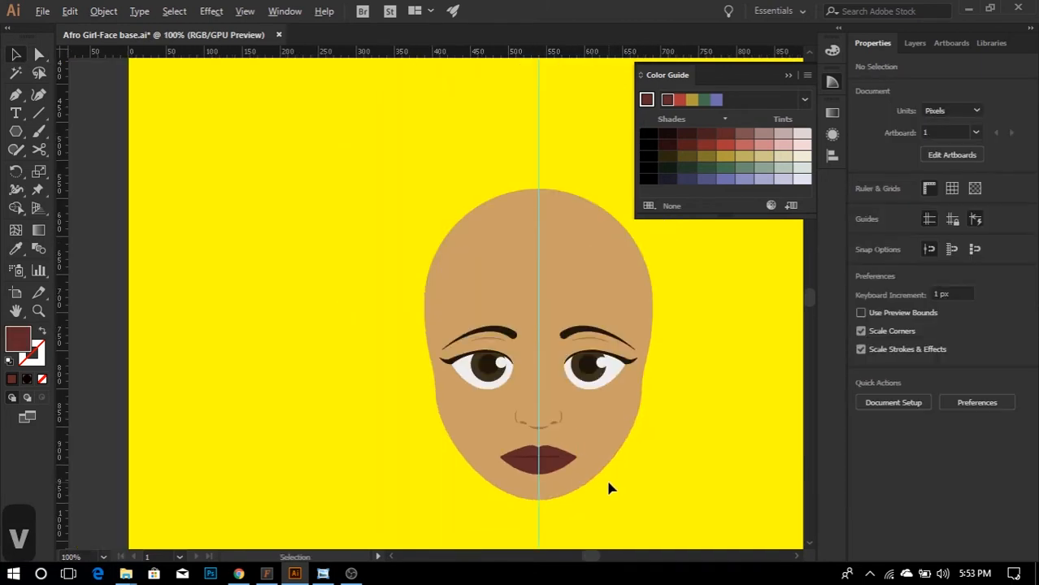
- Try scaling the lip shape alone about its centre to about 46 × 34.7 px
{"action": "scroll", "coordinate": [561, 474], "scroll_direction": "up", "scroll_amount": 2}
{"action": "left_click", "coordinate": [553, 468]}
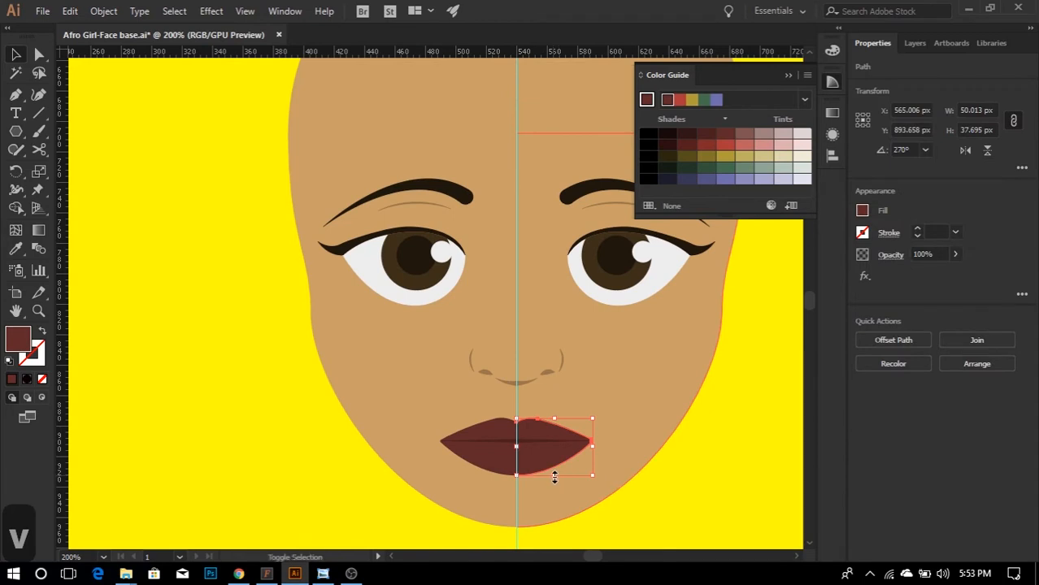
{"action": "left_click_drag", "start_coordinate": [555, 479], "coordinate": [552, 467]}
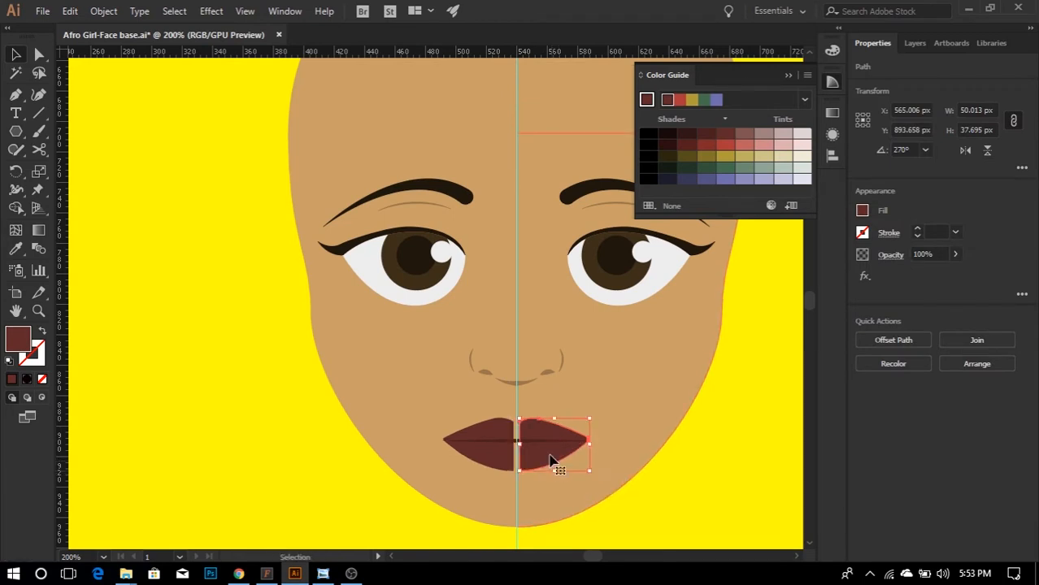
{"action": "scroll", "coordinate": [551, 459], "scroll_direction": "up", "scroll_amount": 1}
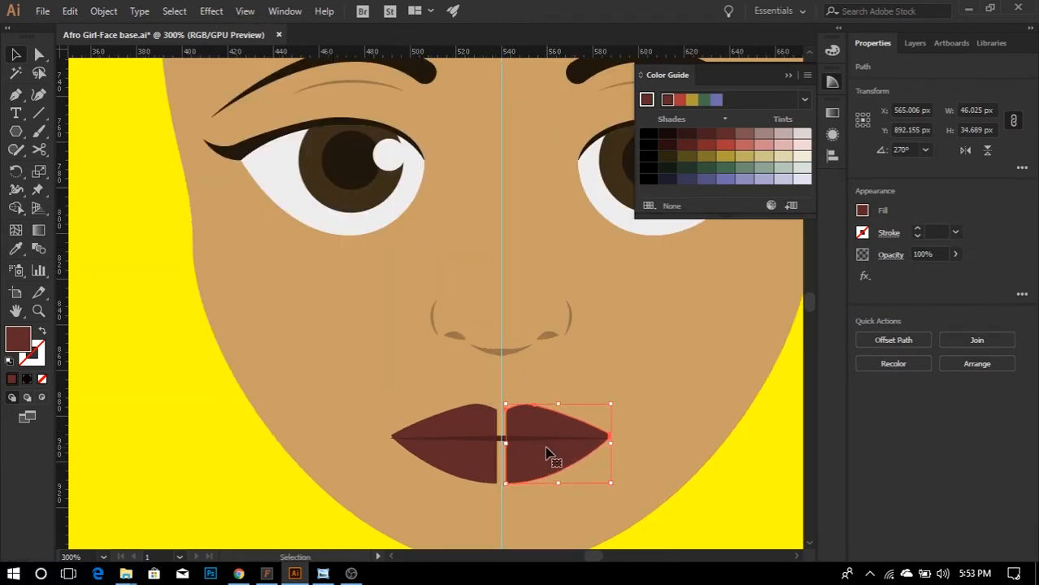
{"action": "key", "text": "ctrl+z"}
{"action": "key", "text": "ctrl+z"}
{"action": "key", "text": "ctrl+z"}
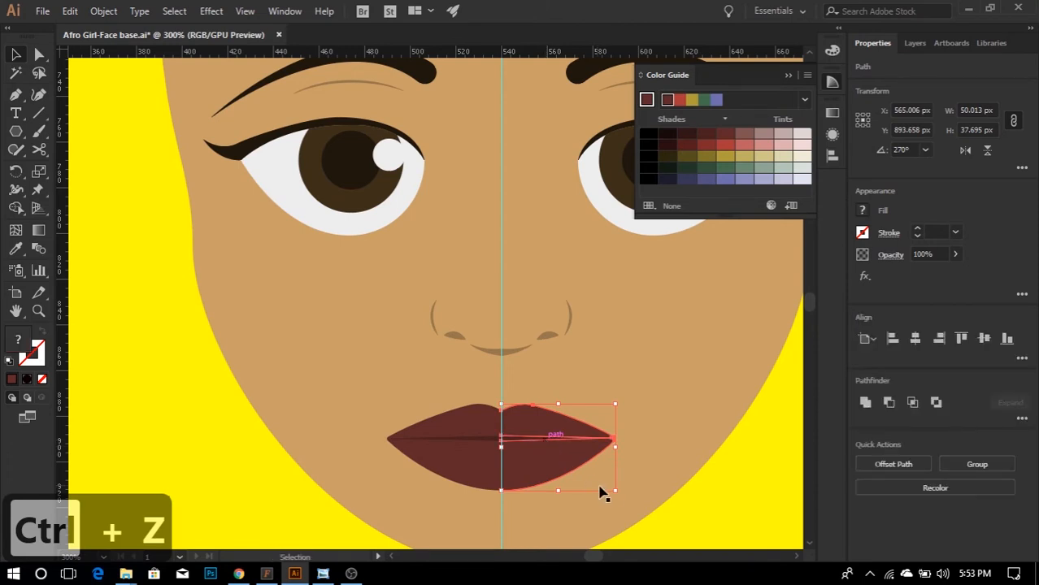
- Scale the lip shape and mouth line down slightly together, keeping their inner edge on the centre guide, and deselect
{"action": "left_click_drag", "start_coordinate": [615, 490], "coordinate": [607, 483]}
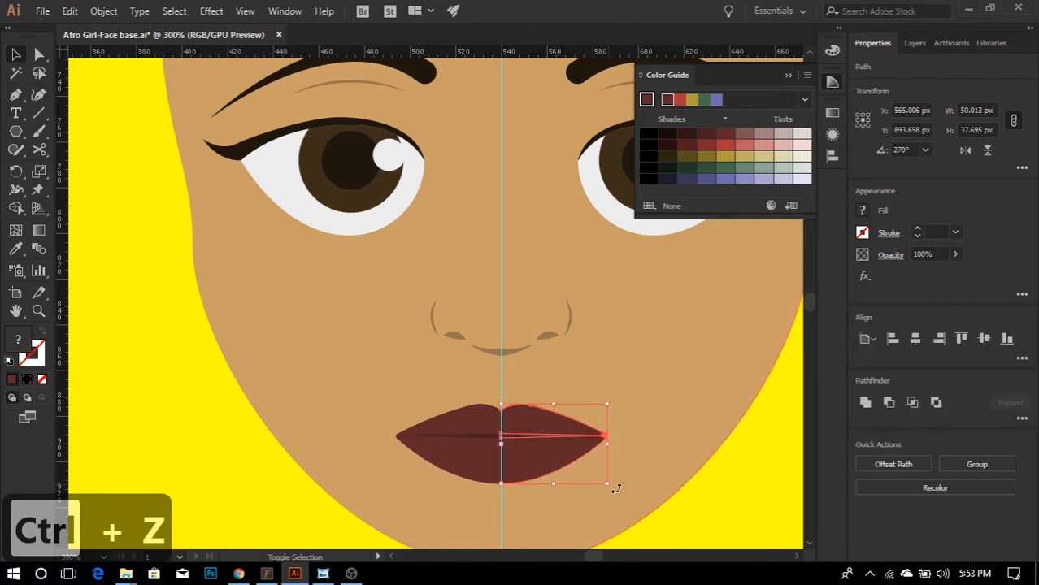
{"action": "left_click", "coordinate": [676, 513]}
{"action": "scroll", "coordinate": [542, 457], "scroll_direction": "down", "scroll_amount": 4}
{"action": "scroll", "coordinate": [573, 456], "scroll_direction": "up", "scroll_amount": 1}
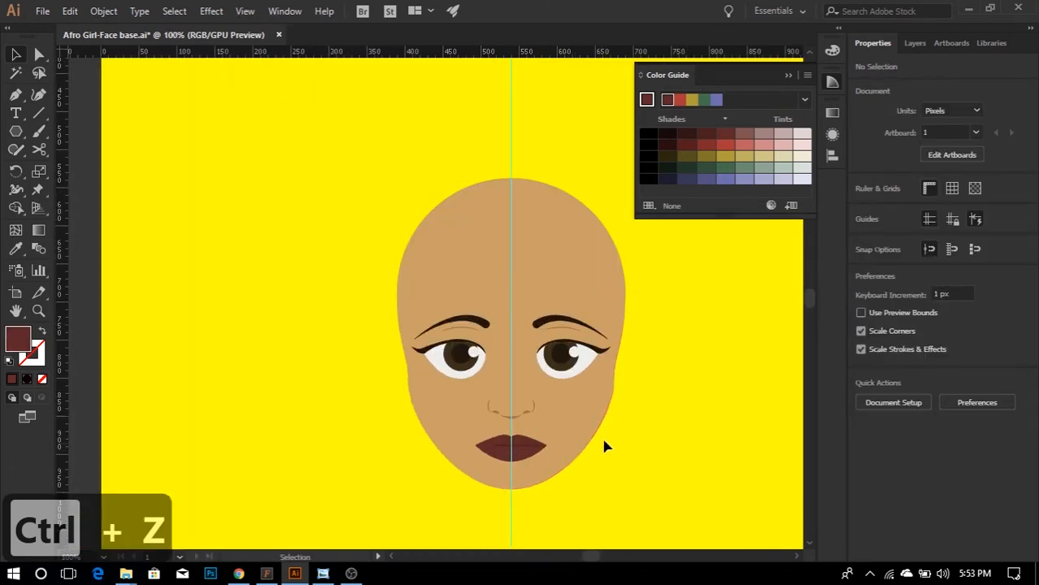
- Draw an ellipse about 9.8 × 4.3 px on the lower lip beside the guide and fill it with the eye white's colour
{"action": "scroll", "coordinate": [604, 446], "scroll_direction": "up", "scroll_amount": 1}
{"action": "scroll", "coordinate": [504, 463], "scroll_direction": "up", "scroll_amount": 1}
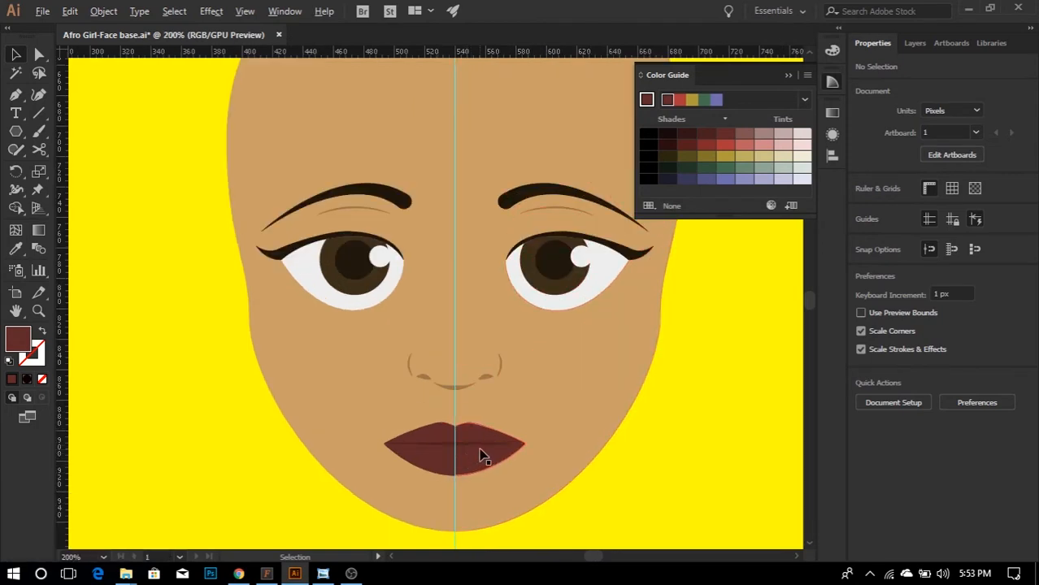
{"action": "scroll", "coordinate": [481, 457], "scroll_direction": "up", "scroll_amount": 1}
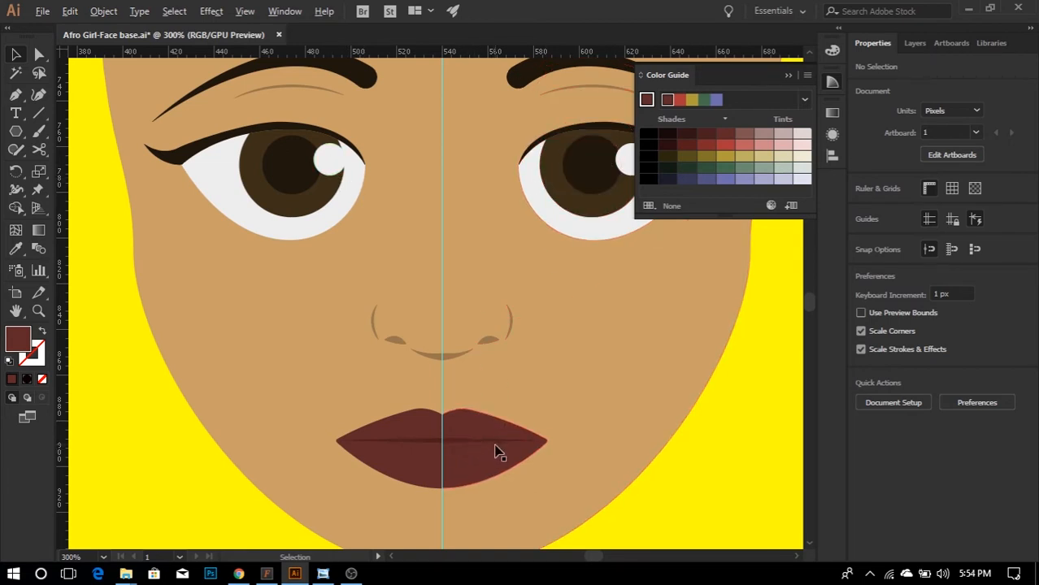
{"action": "scroll", "coordinate": [499, 453], "scroll_direction": "up", "scroll_amount": 1}
{"action": "left_click_drag", "start_coordinate": [11, 138], "coordinate": [81, 130]}
{"action": "left_click_drag", "start_coordinate": [437, 447], "coordinate": [468, 461]}
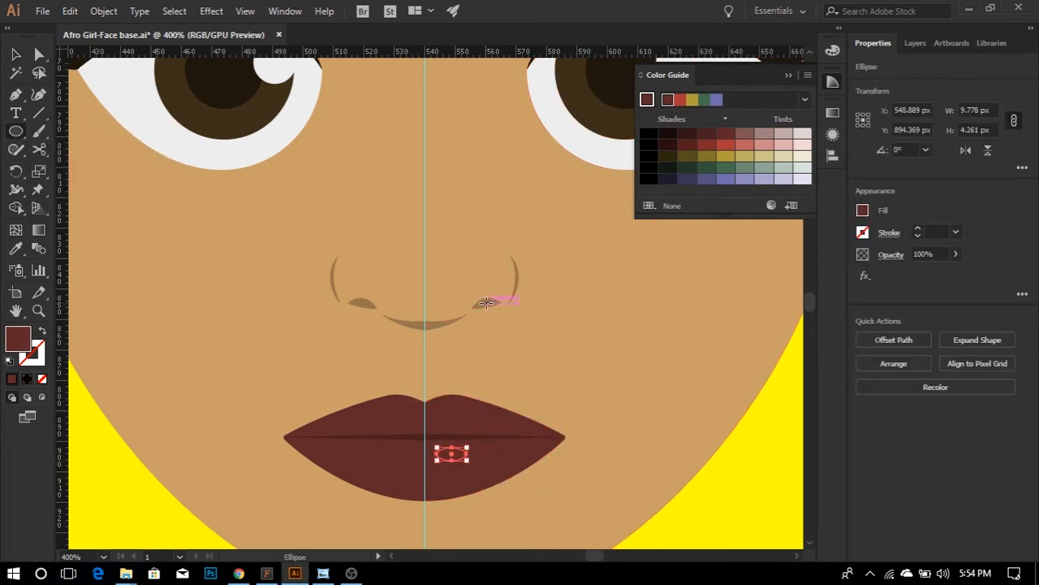
{"action": "key", "text": "i"}
{"action": "scroll", "coordinate": [403, 362], "scroll_direction": "down", "scroll_amount": 2}
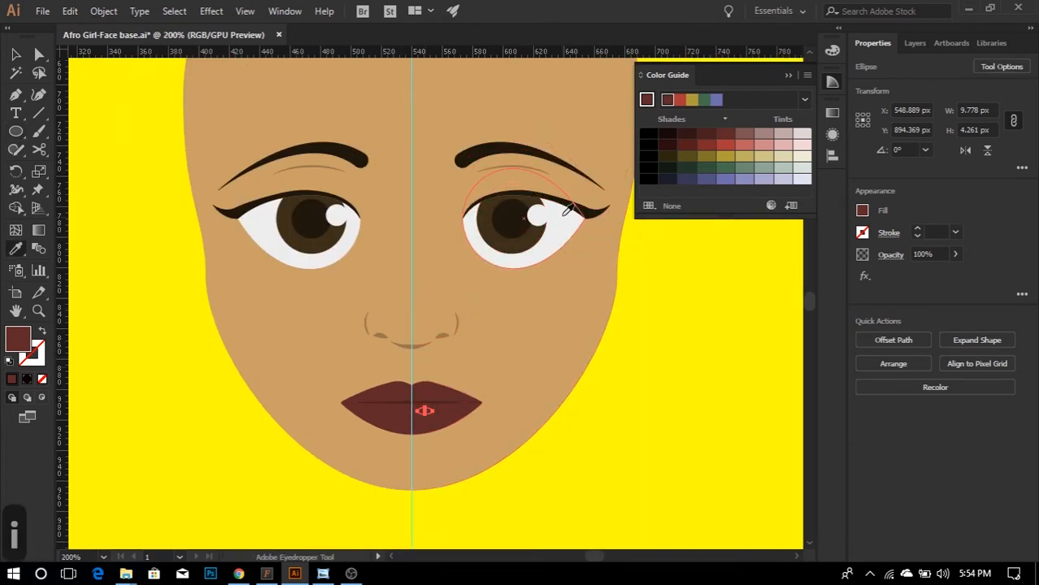
{"action": "left_click", "coordinate": [525, 261]}
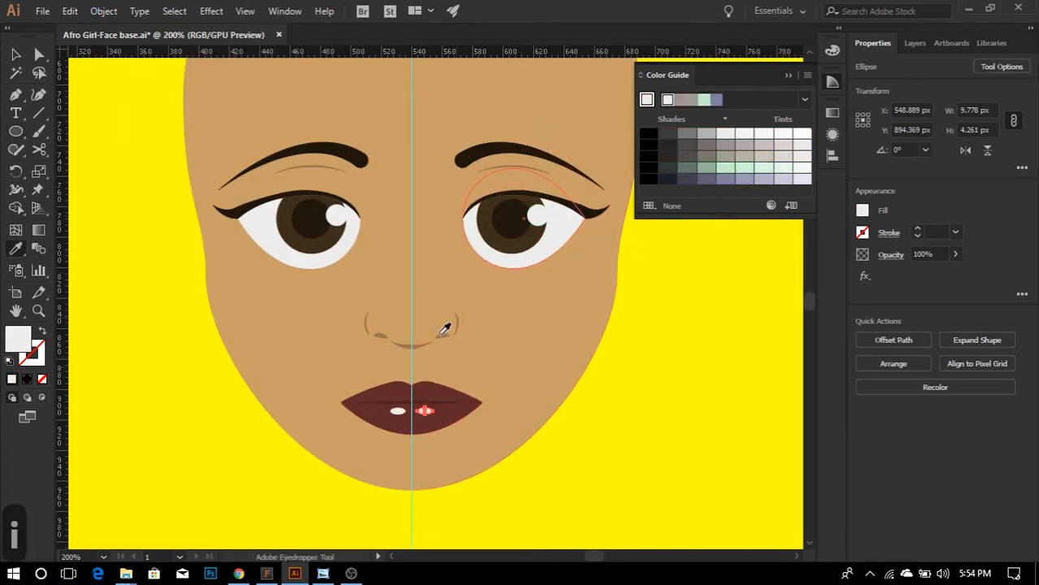
- Flatten the underside of the lower-lip highlight by raising its bottom anchor to about Y 895.3 px and adjusting the side anchors' handles
{"action": "scroll", "coordinate": [425, 411], "scroll_direction": "up", "scroll_amount": 2}
{"action": "key", "text": "a"}
{"action": "left_click", "coordinate": [399, 411]}
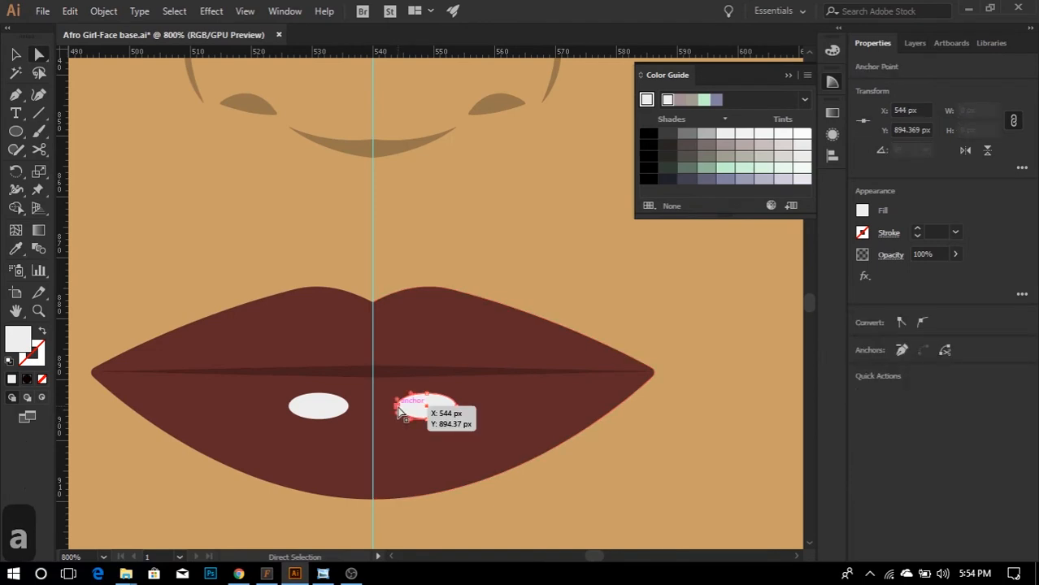
{"action": "left_click_drag", "start_coordinate": [398, 411], "coordinate": [426, 411]}
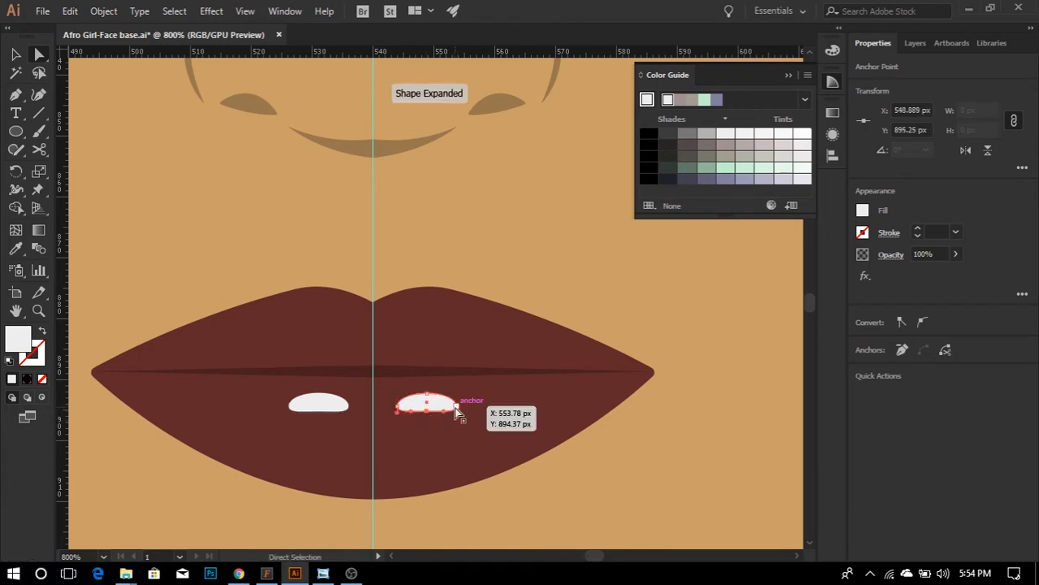
{"action": "left_click", "coordinate": [457, 406]}
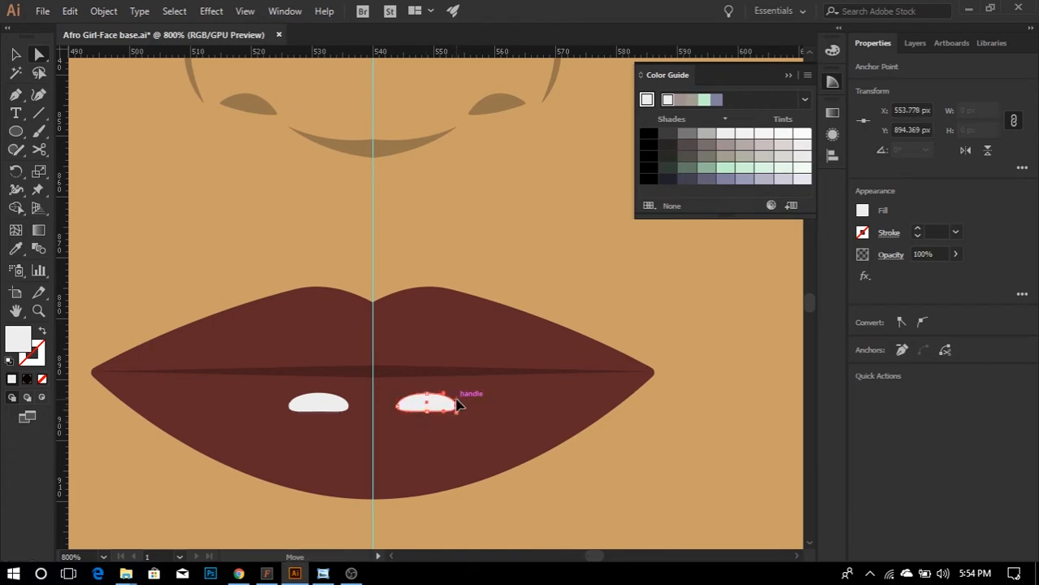
{"action": "left_click", "coordinate": [431, 400]}
{"action": "key", "text": "v"}
{"action": "scroll", "coordinate": [430, 413], "scroll_direction": "down", "scroll_amount": 1}
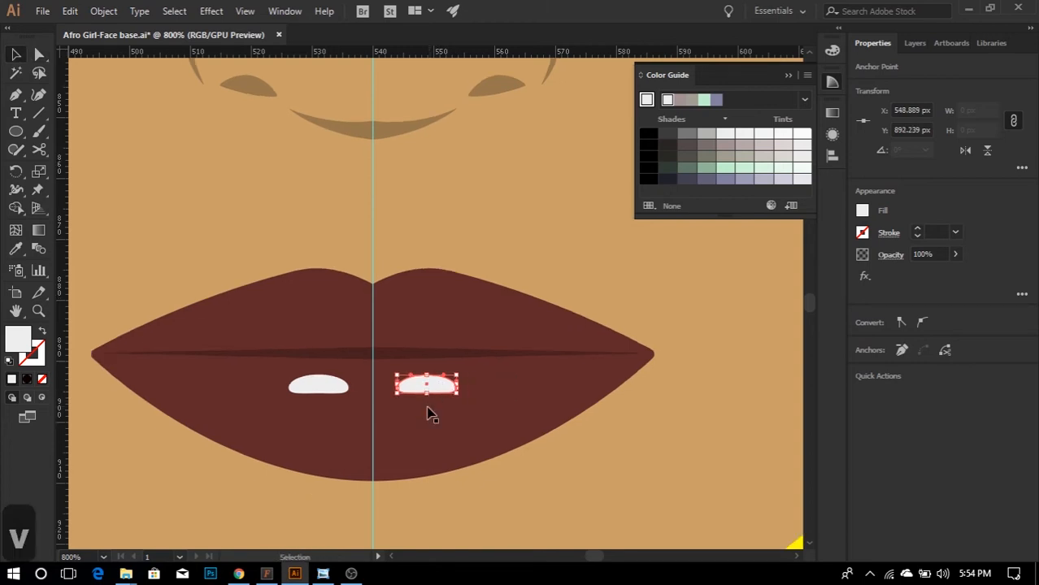
{"action": "scroll", "coordinate": [429, 413], "scroll_direction": "down", "scroll_amount": 1}
{"action": "left_click", "coordinate": [496, 457]}
- Set the lower-lip highlight's opacity to 15%, and deselect
{"action": "left_click", "coordinate": [425, 396]}
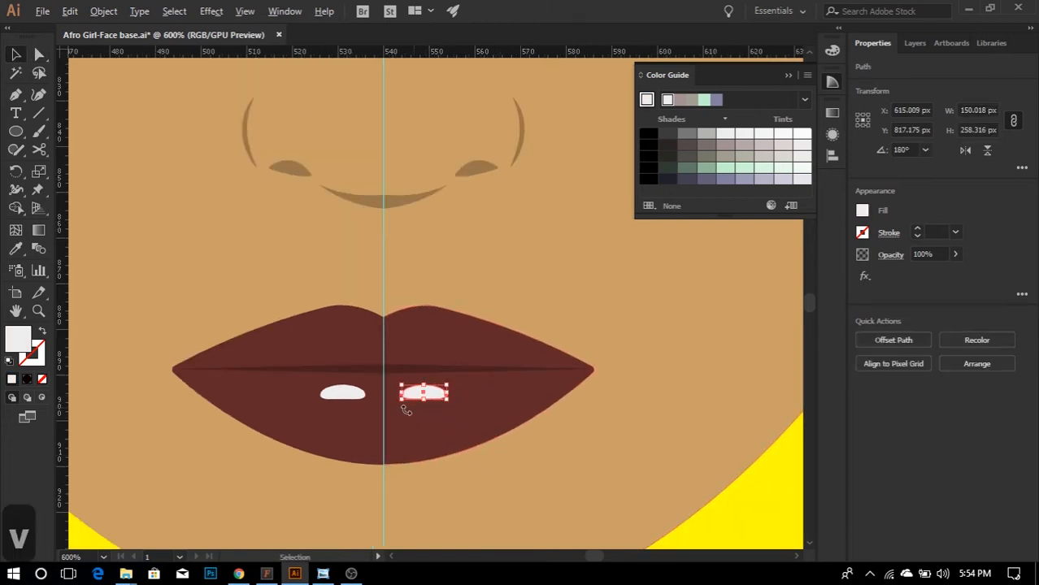
{"action": "scroll", "coordinate": [410, 406], "scroll_direction": "down", "scroll_amount": 3}
{"action": "left_click", "coordinate": [832, 134]}
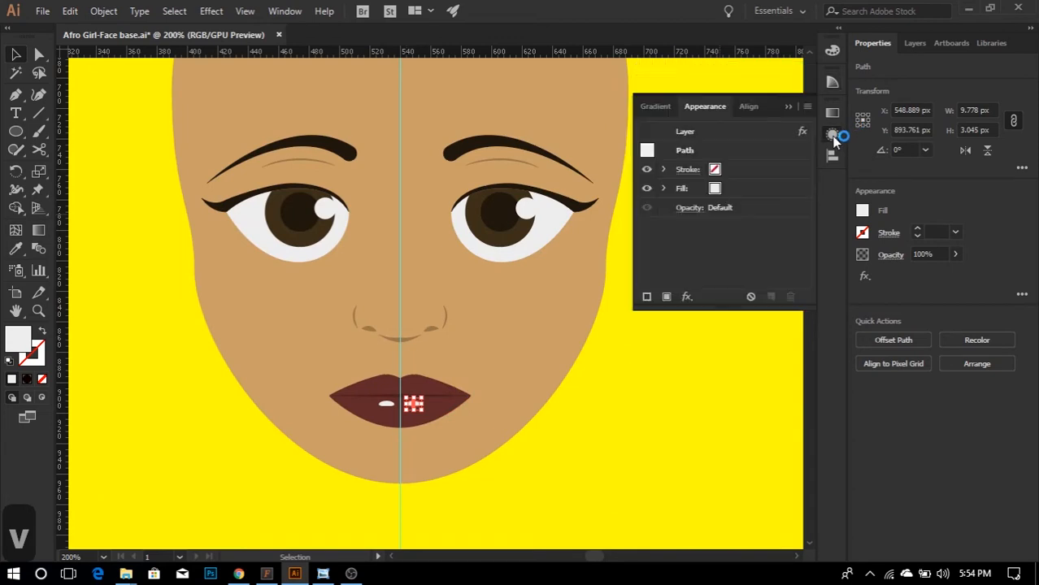
{"action": "left_click", "coordinate": [688, 207]}
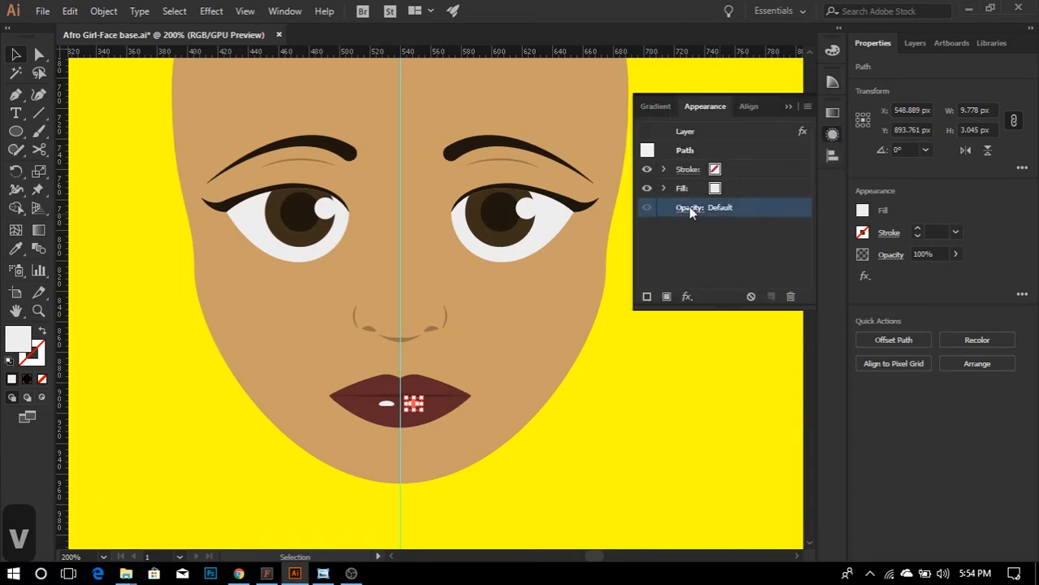
{"action": "left_click_drag", "start_coordinate": [685, 238], "coordinate": [630, 253]}
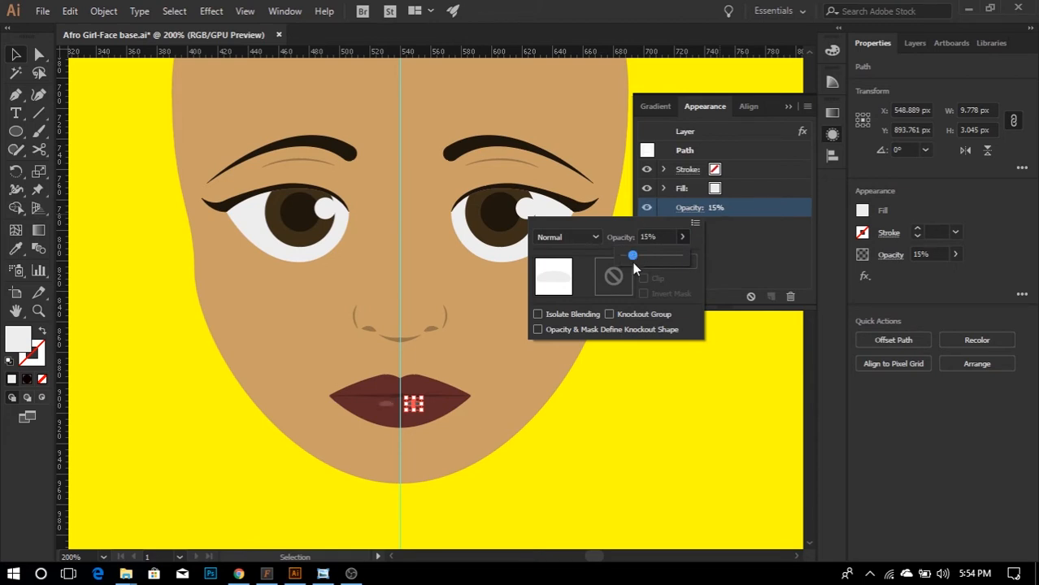
{"action": "left_click", "coordinate": [598, 389]}
{"action": "left_click", "coordinate": [832, 140]}
{"action": "scroll", "coordinate": [696, 297], "scroll_direction": "down", "scroll_amount": 2}
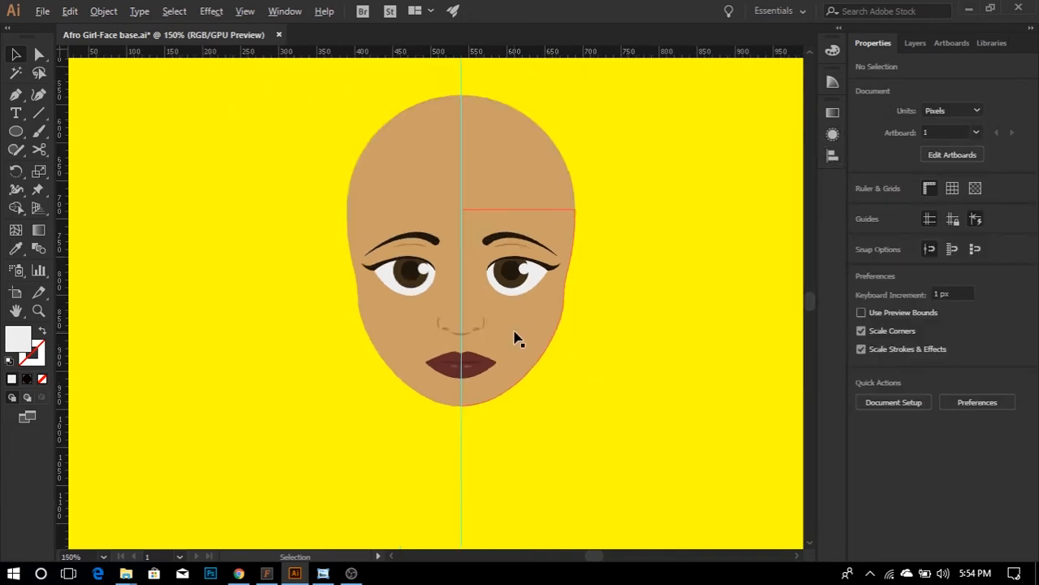
- Duplicate the translucent highlight onto the upper lip, just beneath the peak of the cupid's bow
{"action": "scroll", "coordinate": [501, 351], "scroll_direction": "up", "scroll_amount": 4}
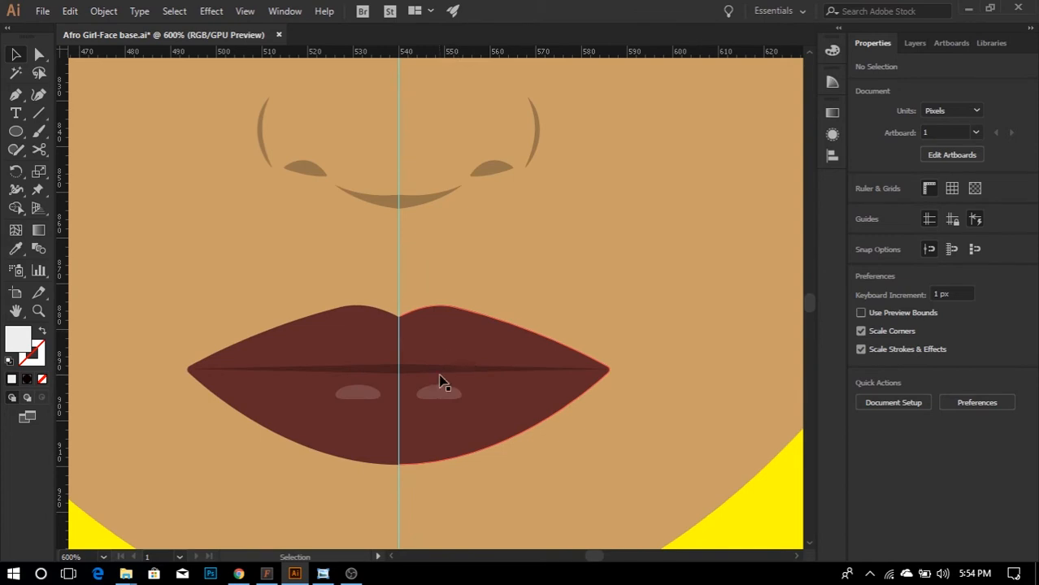
{"action": "left_click", "coordinate": [441, 394]}
{"action": "left_click_drag", "start_coordinate": [441, 393], "coordinate": [460, 315]}
{"action": "left_click", "coordinate": [476, 281]}
{"action": "scroll", "coordinate": [475, 282], "scroll_direction": "down", "scroll_amount": 4}
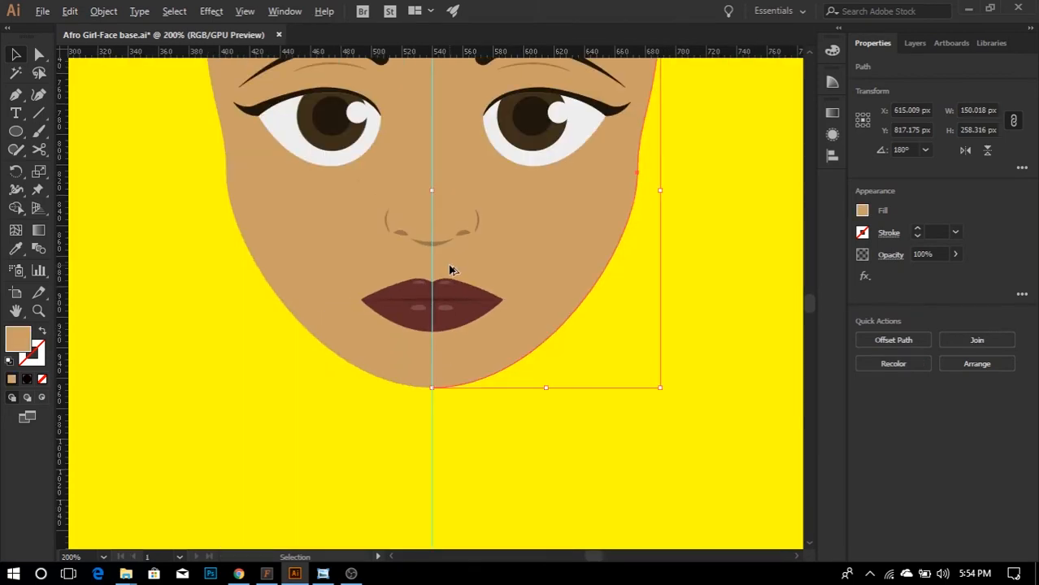
{"action": "scroll", "coordinate": [463, 374], "scroll_direction": "up", "scroll_amount": 1}
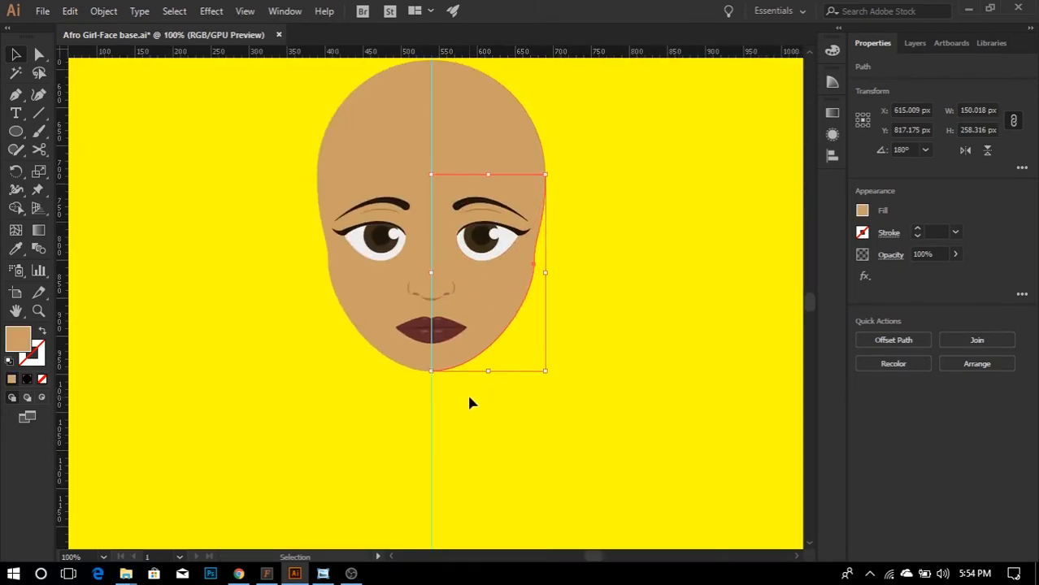
- Enlarge the lower-lip highlight to about 16.4 × 4.7 px, extending it outward and downward, and deselect
{"action": "scroll", "coordinate": [453, 308], "scroll_direction": "up", "scroll_amount": 2}
{"action": "scroll", "coordinate": [452, 310], "scroll_direction": "up", "scroll_amount": 2}
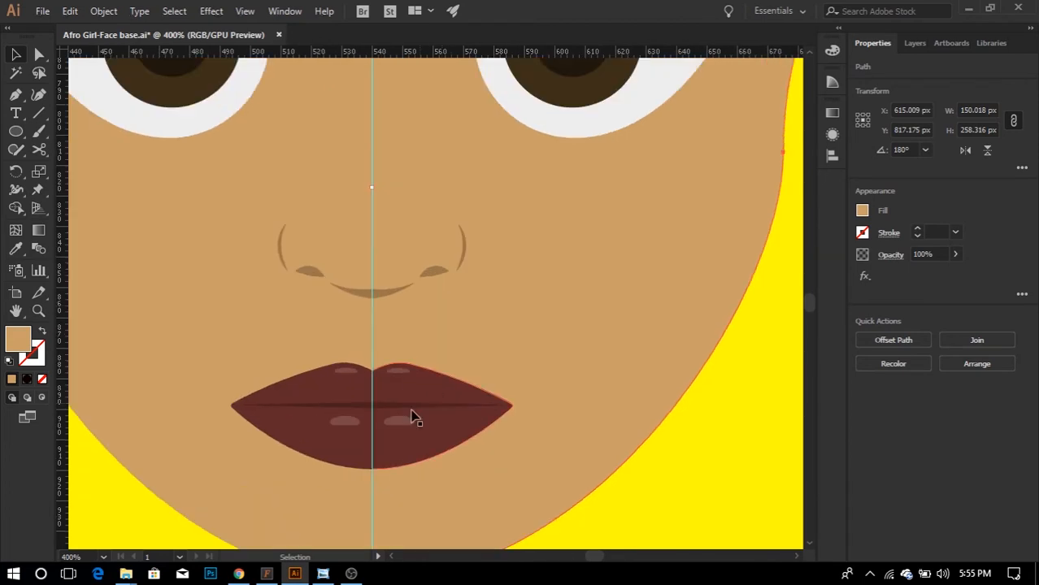
{"action": "left_click", "coordinate": [410, 421]}
{"action": "left_click_drag", "start_coordinate": [417, 421], "coordinate": [435, 432]}
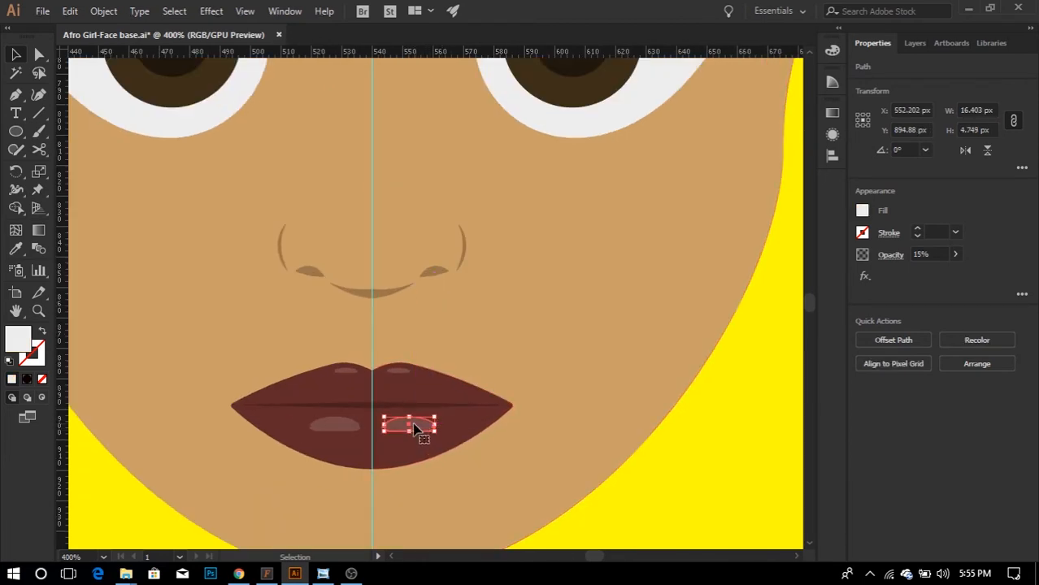
{"action": "left_click", "coordinate": [557, 465]}
{"action": "scroll", "coordinate": [408, 406], "scroll_direction": "down", "scroll_amount": 4}
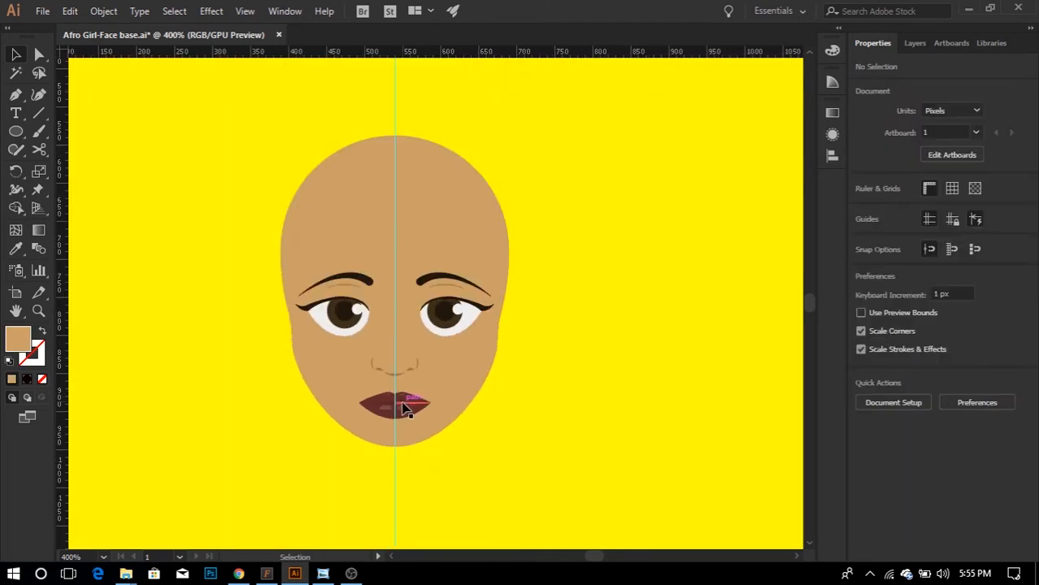
{"action": "scroll", "coordinate": [416, 448], "scroll_direction": "down", "scroll_amount": 1}
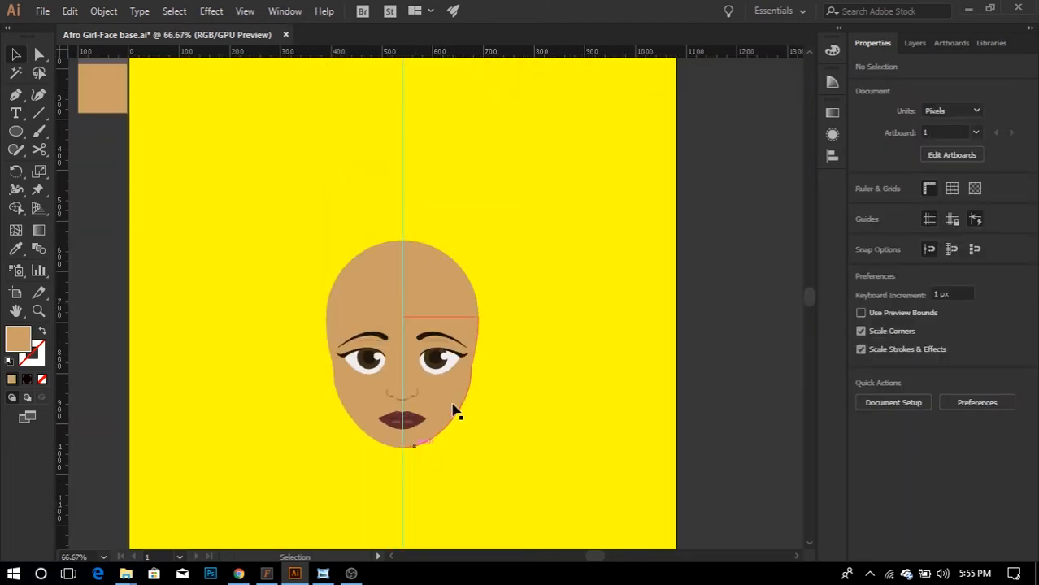
- Make the hidden hair Blend in Layer 1 visible again
{"action": "left_click", "coordinate": [914, 43]}
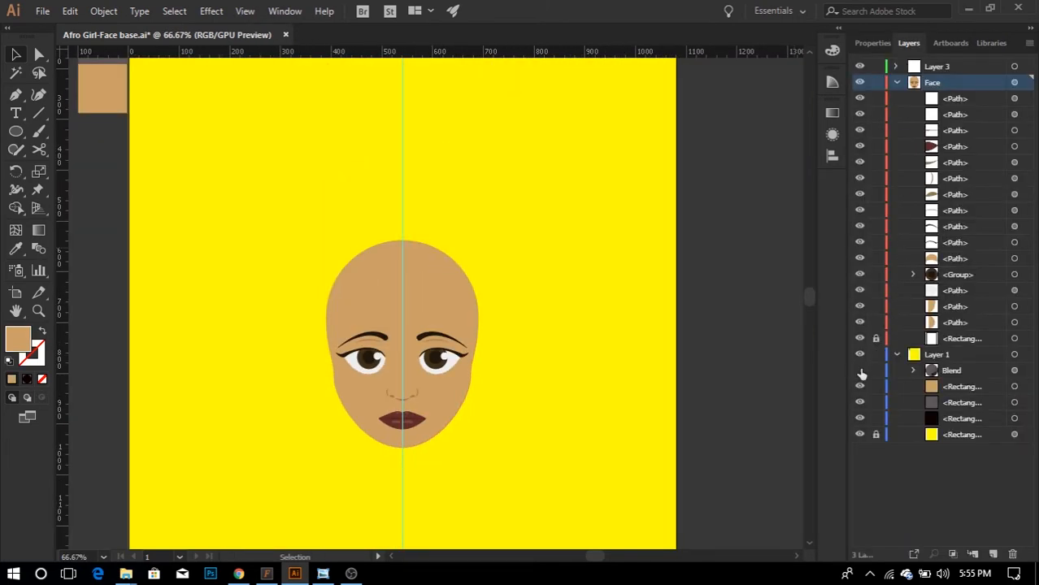
{"action": "key", "text": "ctrl+0"}
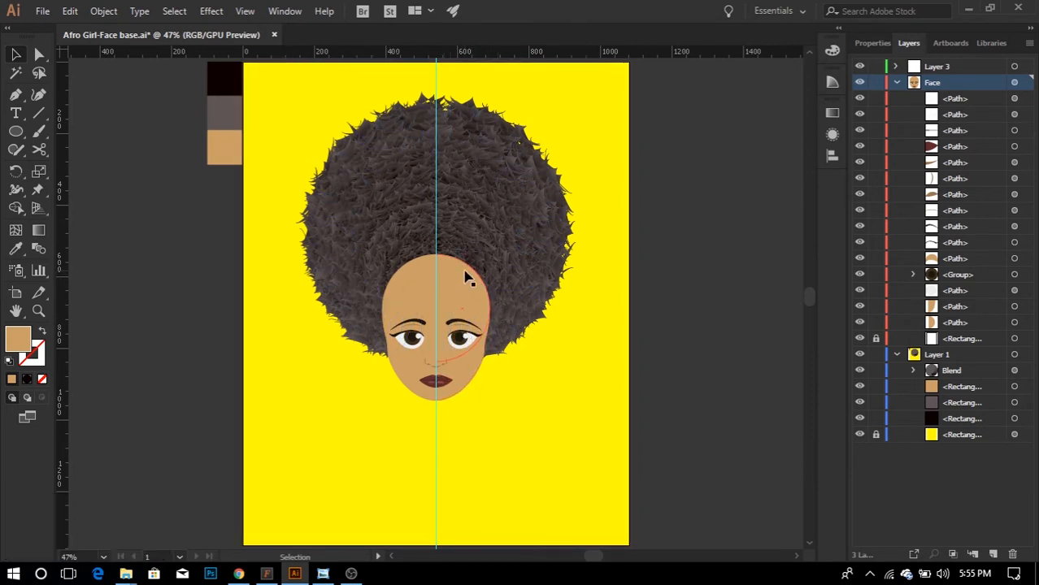
- Duplicate the upper-right curve of the head outline as a separate path and move the copy so its top end meets the centre guide
{"action": "scroll", "coordinate": [482, 302], "scroll_direction": "up", "scroll_amount": 1}
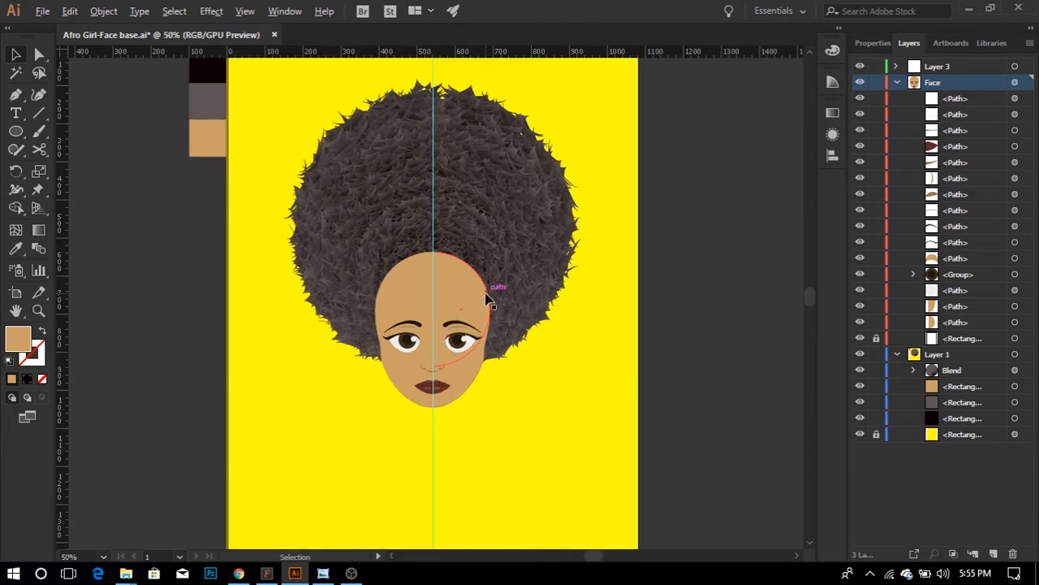
{"action": "scroll", "coordinate": [486, 301], "scroll_direction": "up", "scroll_amount": 2}
{"action": "key", "text": "a"}
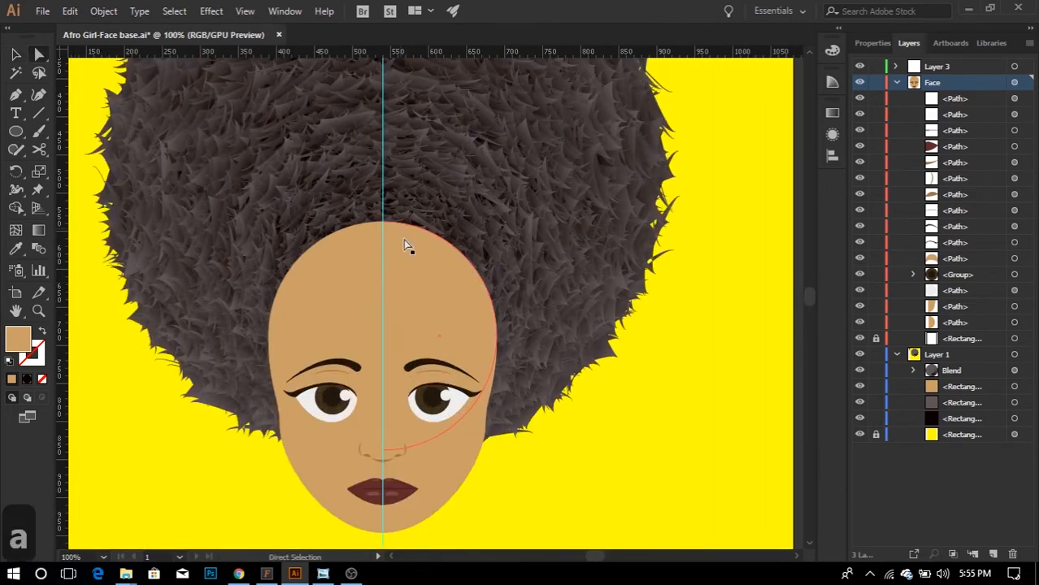
{"action": "left_click", "coordinate": [384, 222]}
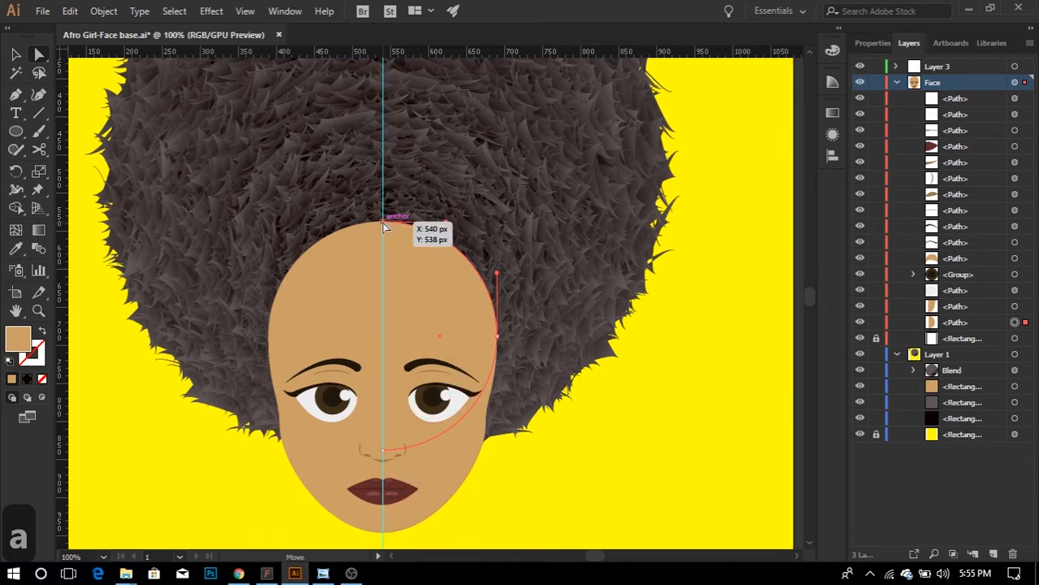
{"action": "left_click", "coordinate": [385, 227]}
{"action": "key", "text": "ctrl+c"}
{"action": "key", "text": "ctrl+v"}
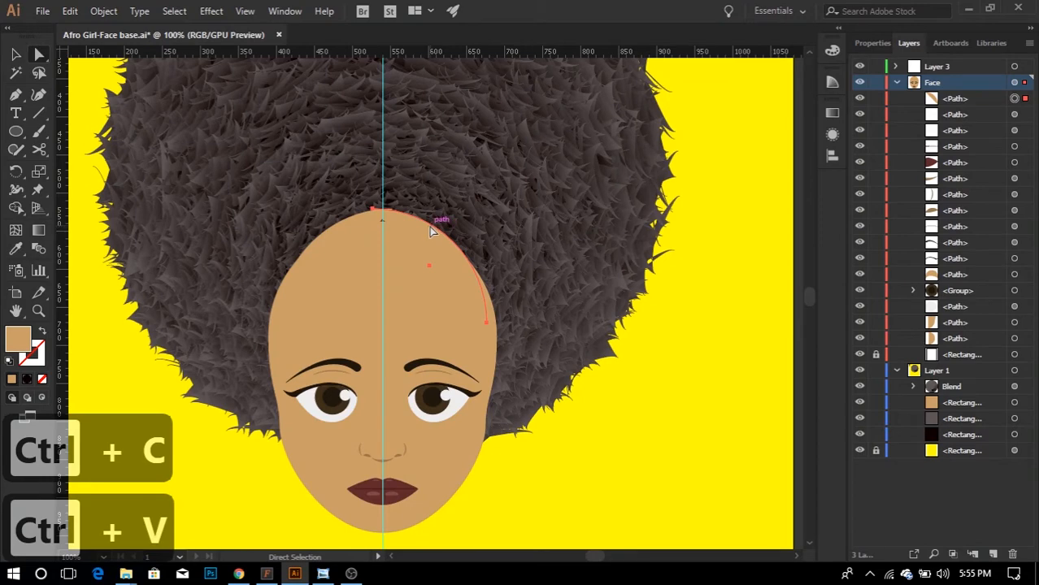
{"action": "left_click_drag", "start_coordinate": [432, 232], "coordinate": [441, 237]}
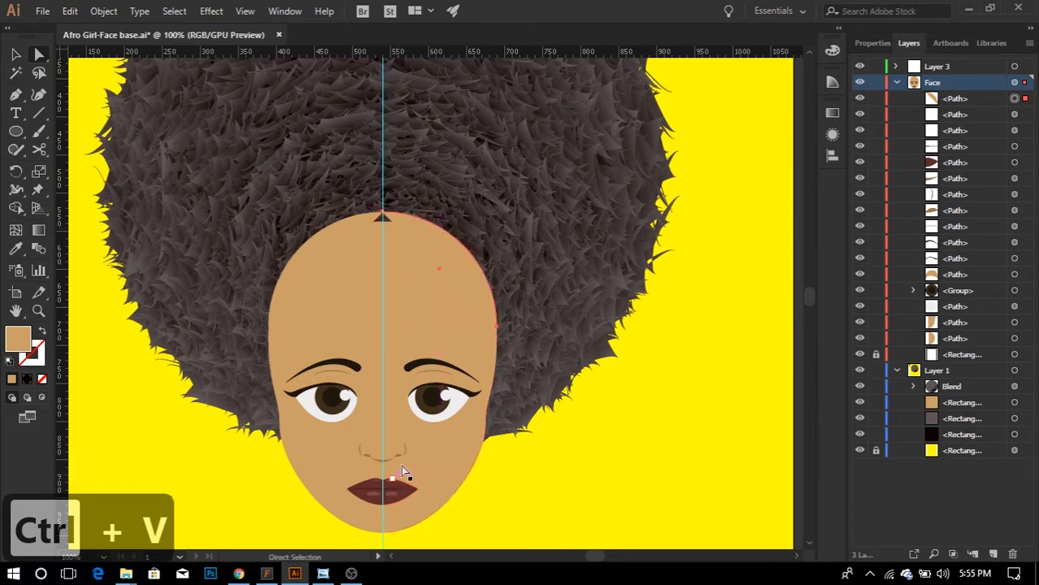
- Fill the copied forehead curve with the dark red sampled from the lips, and align it exactly with the head's top edge
{"action": "key", "text": "i"}
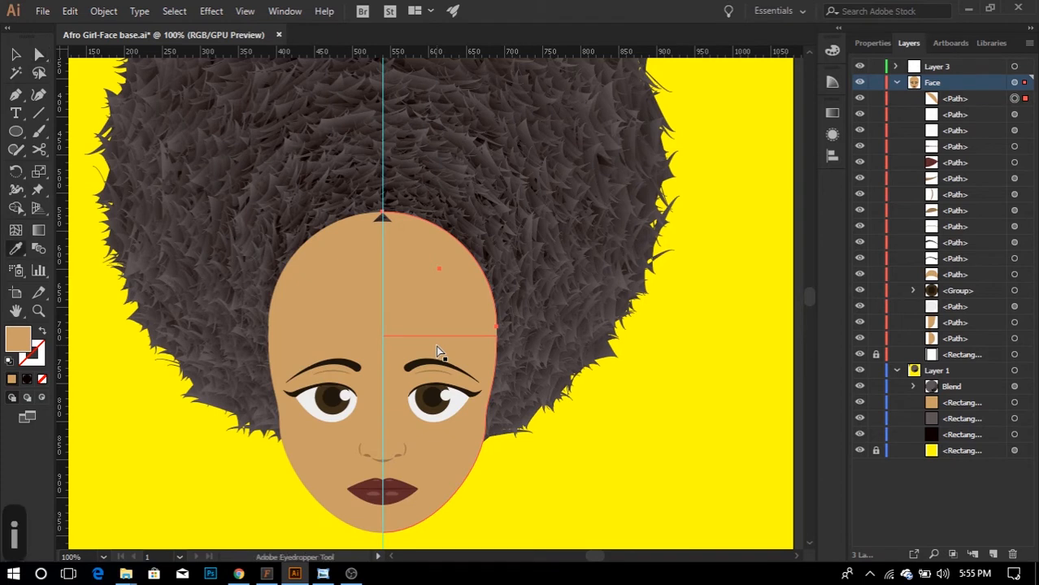
{"action": "left_click", "coordinate": [401, 483]}
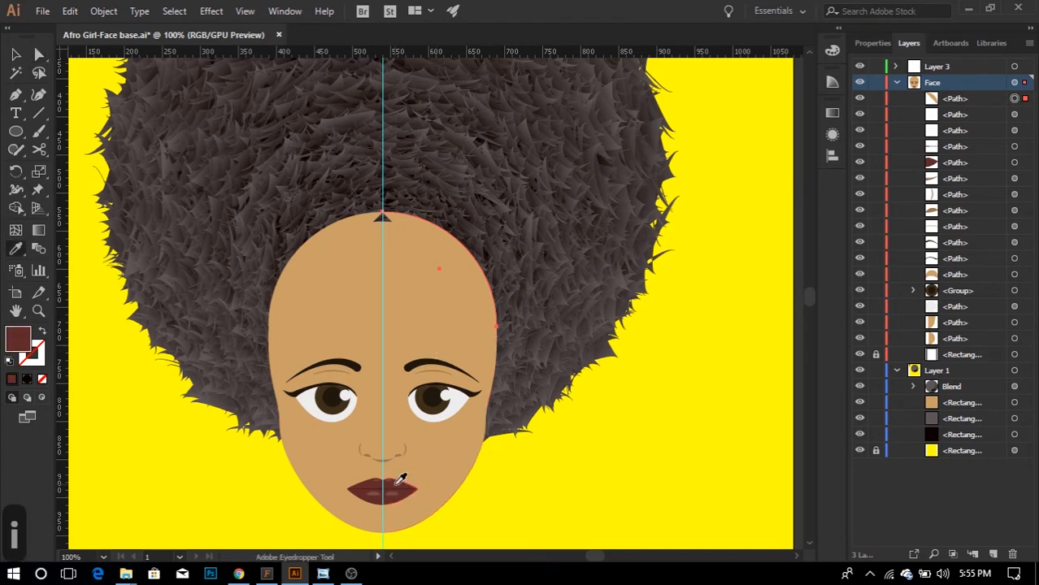
{"action": "key", "text": "v"}
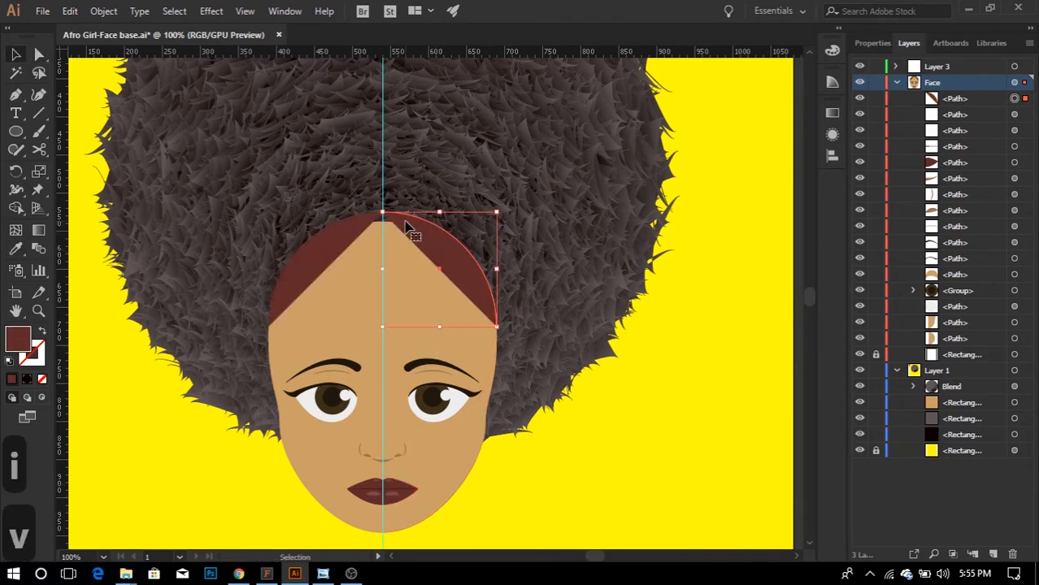
{"action": "left_click_drag", "start_coordinate": [412, 224], "coordinate": [410, 232]}
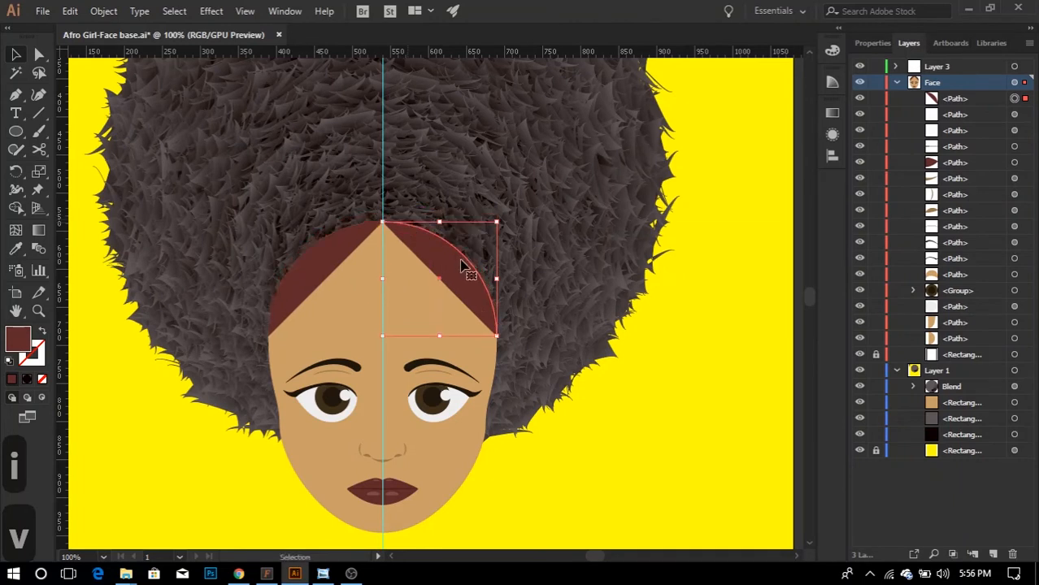
- Reshape the headband's right half with a smooth curved lower edge from its outer corner to the vertical guide above the forehead
{"action": "key", "text": "p"}
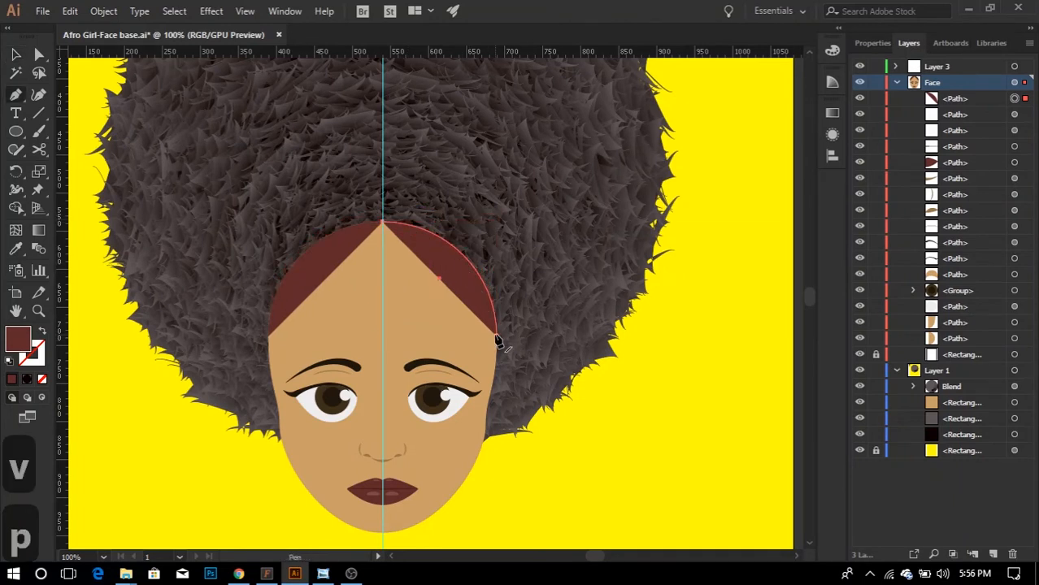
{"action": "left_click_drag", "start_coordinate": [496, 333], "coordinate": [320, 292]}
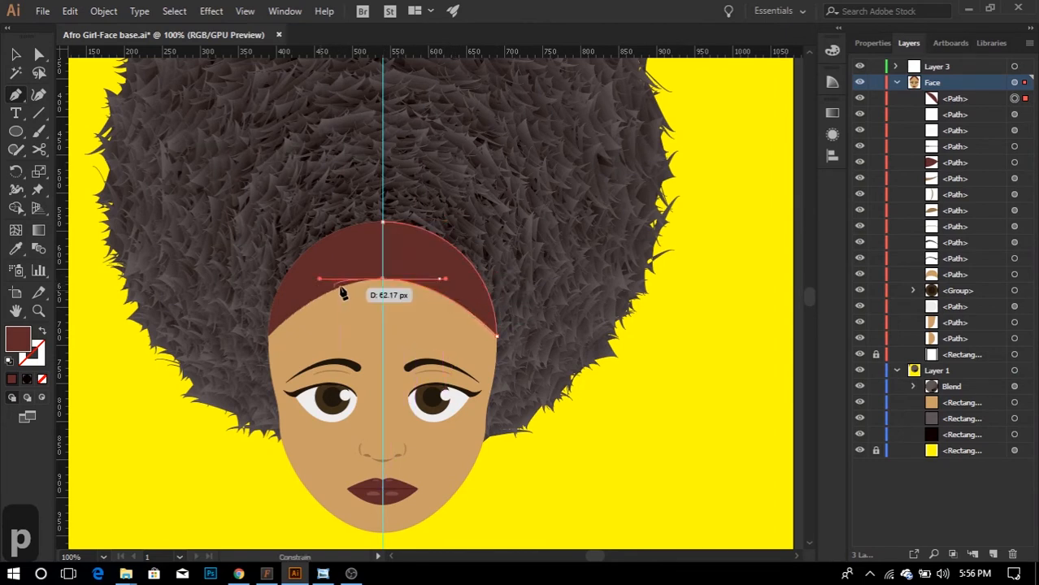
{"action": "key", "text": "Escape"}
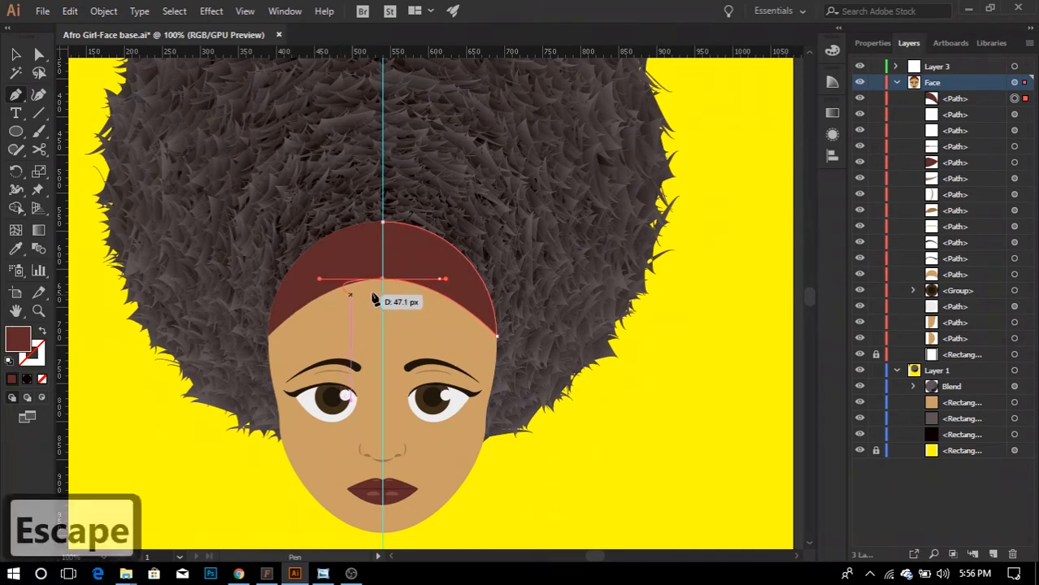
{"action": "key", "text": "v"}
{"action": "left_click", "coordinate": [531, 441]}
{"action": "scroll", "coordinate": [531, 441], "scroll_direction": "down", "scroll_amount": 2}
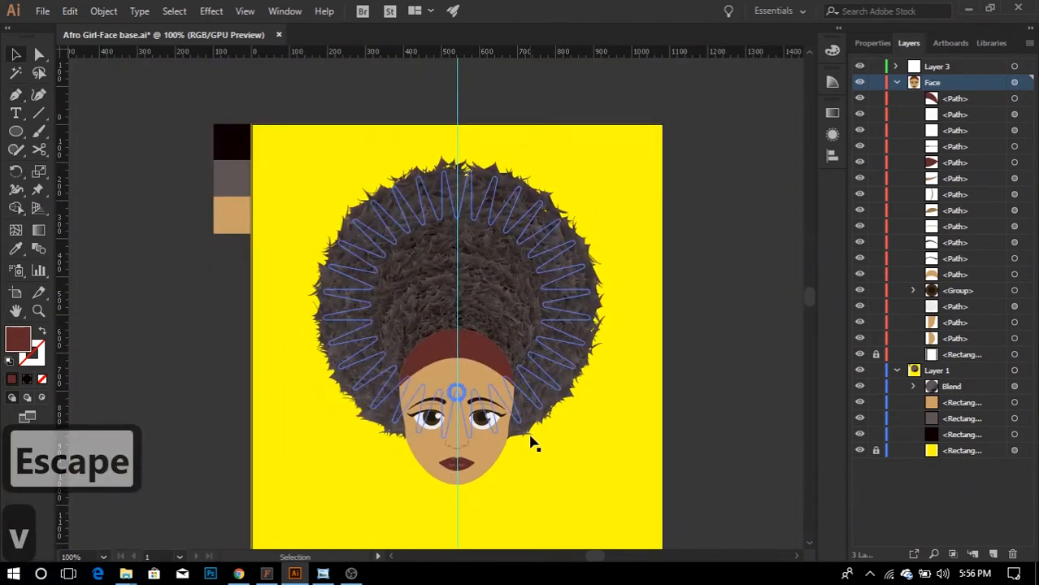
- Draw a curved fold line across the headband from its right corner to just past the vertical guide
{"action": "scroll", "coordinate": [524, 431], "scroll_direction": "up", "scroll_amount": 1}
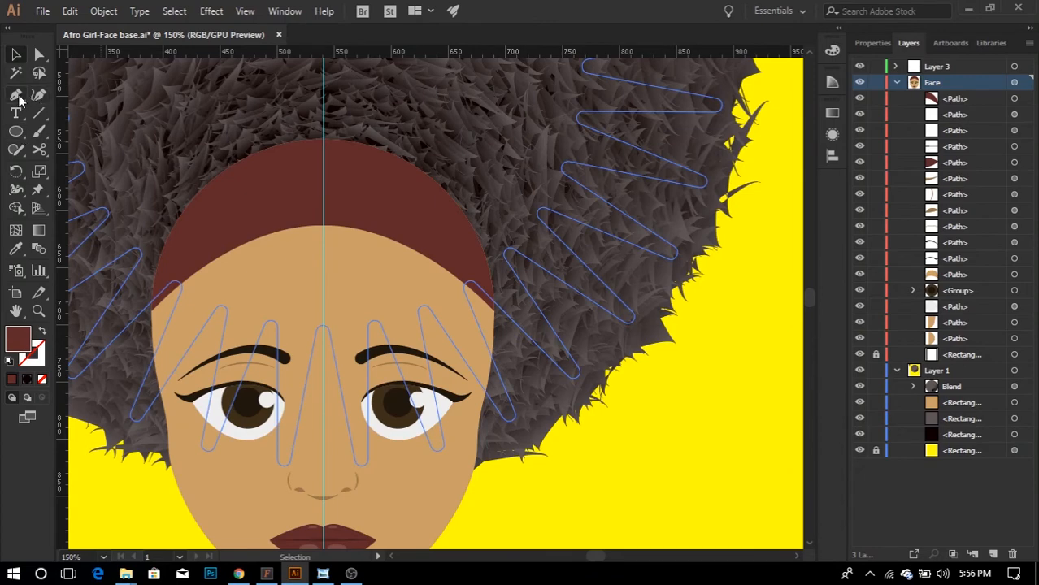
{"action": "left_click", "coordinate": [16, 95]}
{"action": "key", "text": "ctrl+shift+a"}
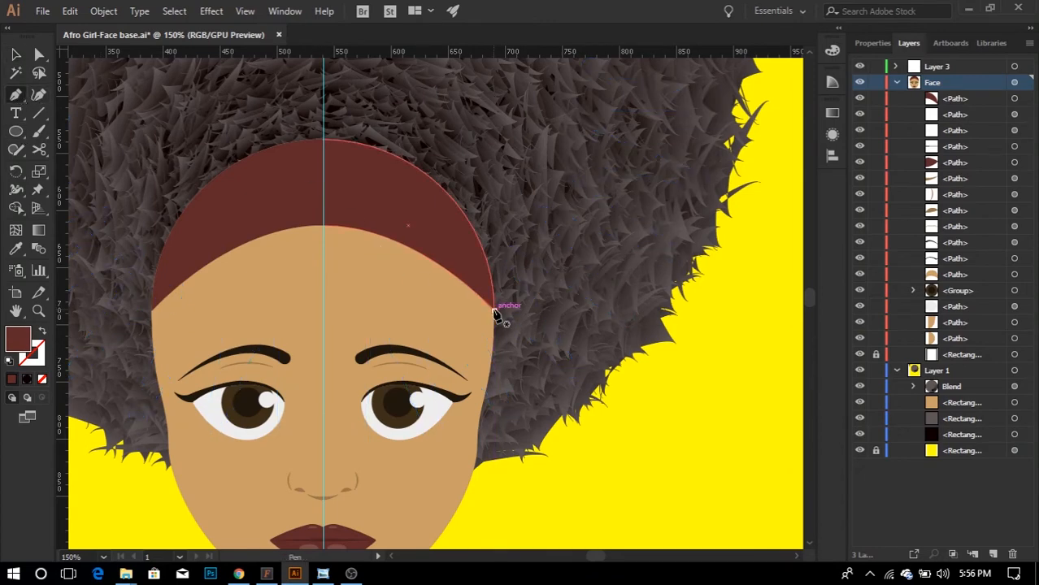
{"action": "left_click_drag", "start_coordinate": [494, 313], "coordinate": [467, 241]}
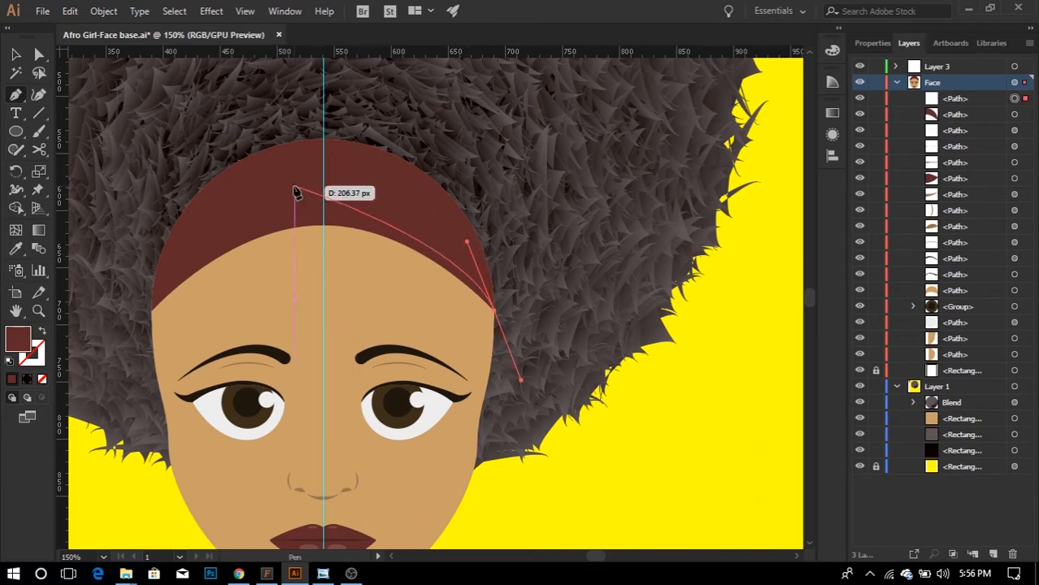
{"action": "left_click_drag", "start_coordinate": [291, 193], "coordinate": [163, 228]}
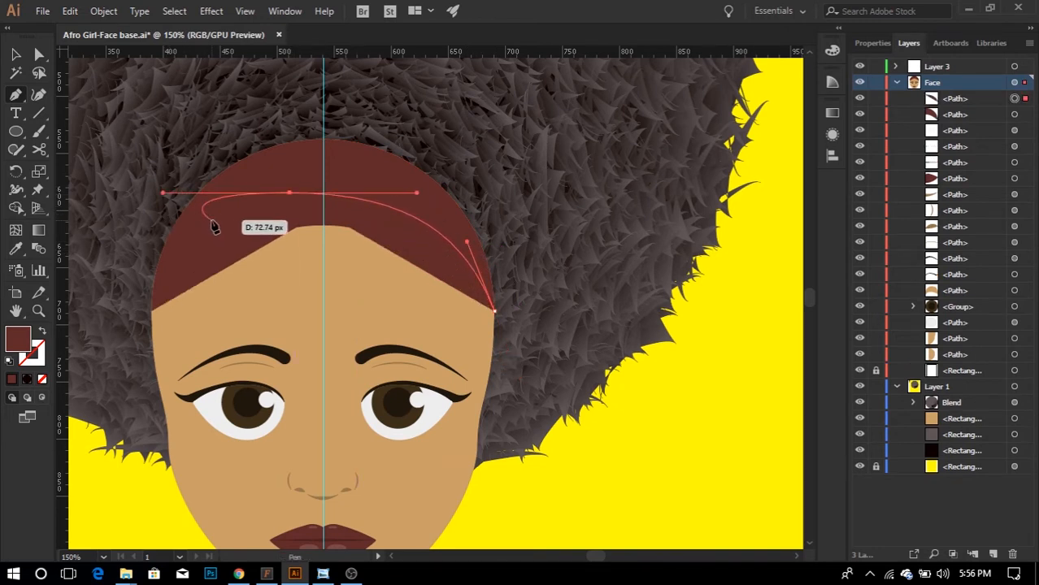
{"action": "key", "text": "Escape"}
- Give the fold line no fill and a stroke in a darker shade of the headband's red-brown
{"action": "left_click", "coordinate": [44, 333]}
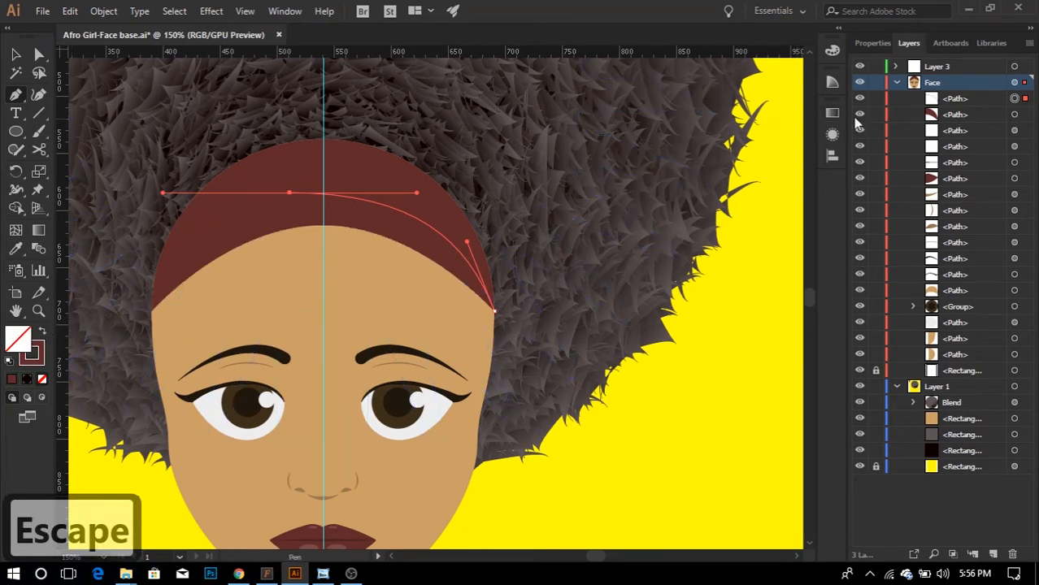
{"action": "left_click", "coordinate": [36, 362]}
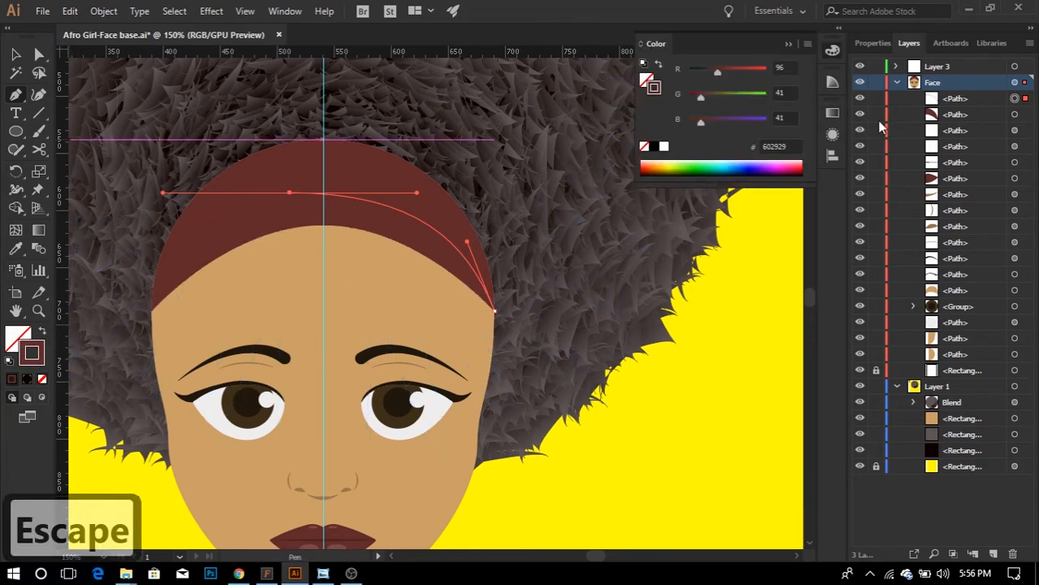
{"action": "left_click", "coordinate": [832, 83]}
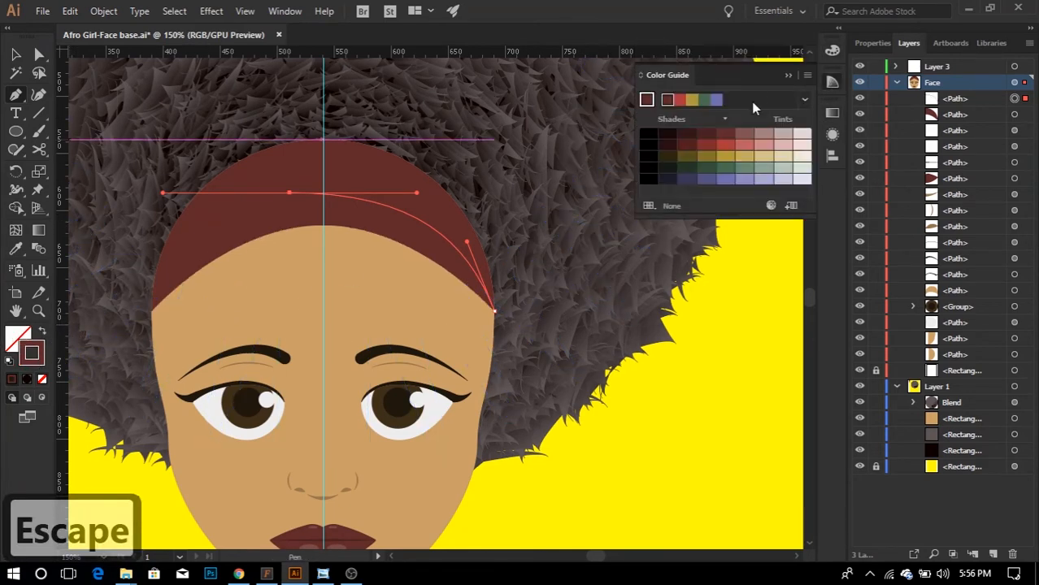
{"action": "left_click", "coordinate": [707, 133]}
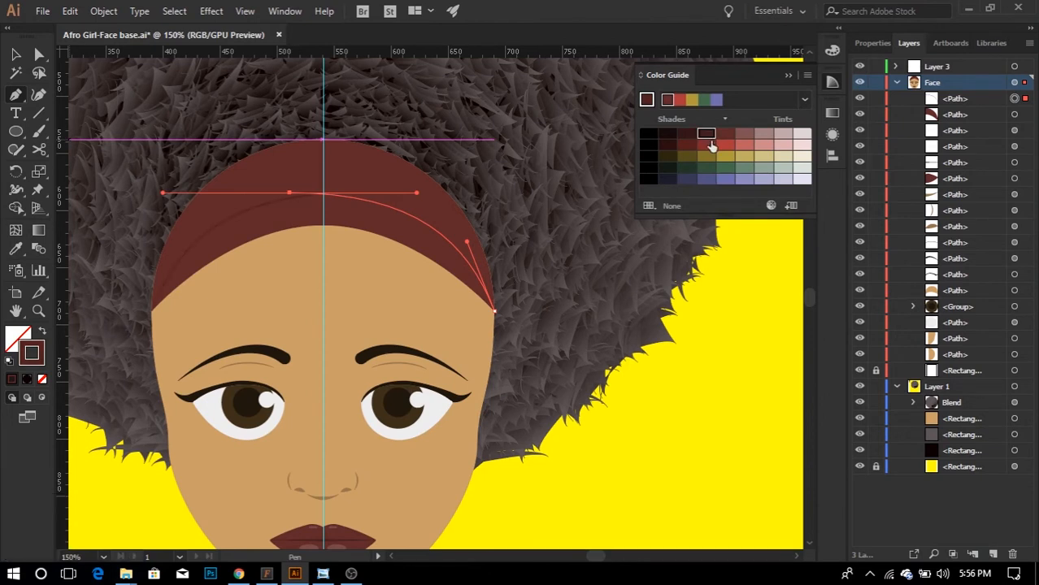
- Set the fold line's stroke weight to 7 px with a width profile tapered at both ends
{"action": "left_click", "coordinate": [871, 45]}
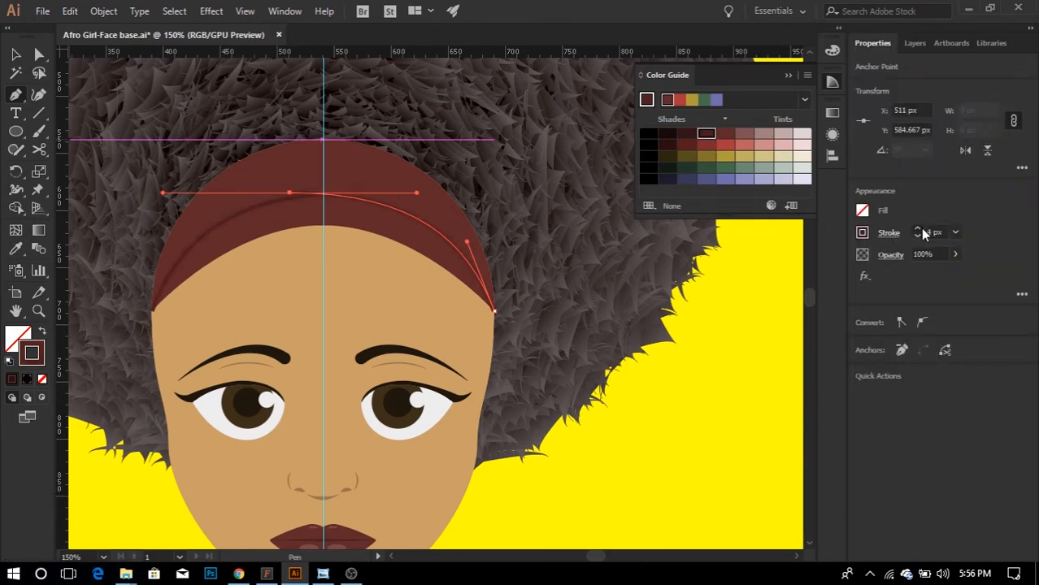
{"action": "left_click", "coordinate": [890, 233]}
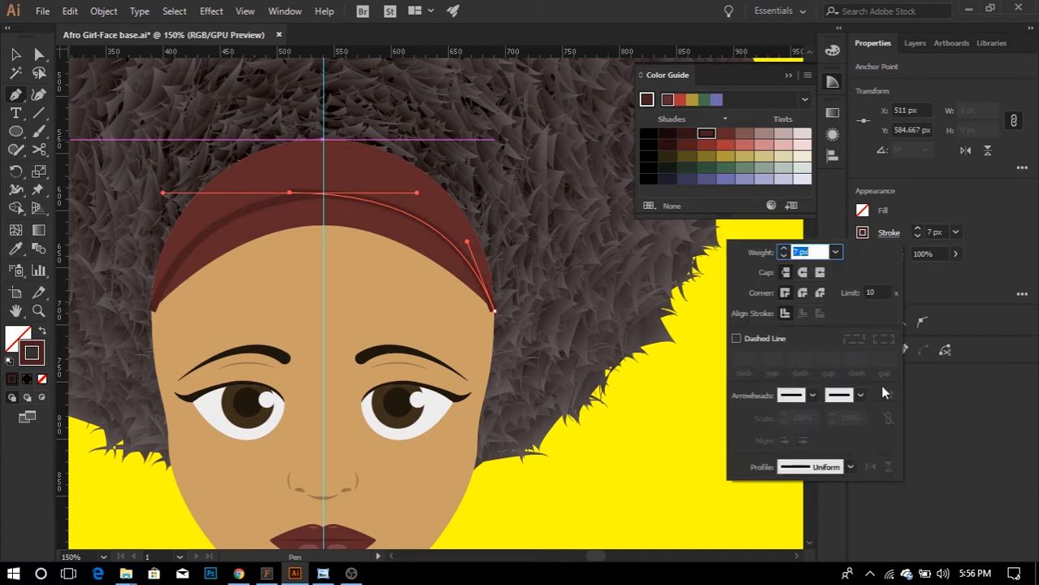
{"action": "left_click", "coordinate": [847, 468]}
{"action": "left_click", "coordinate": [805, 313]}
- Move the fold line from the Face layer to Layer 3 and deselect it
{"action": "left_click", "coordinate": [909, 44]}
{"action": "key", "text": "v"}
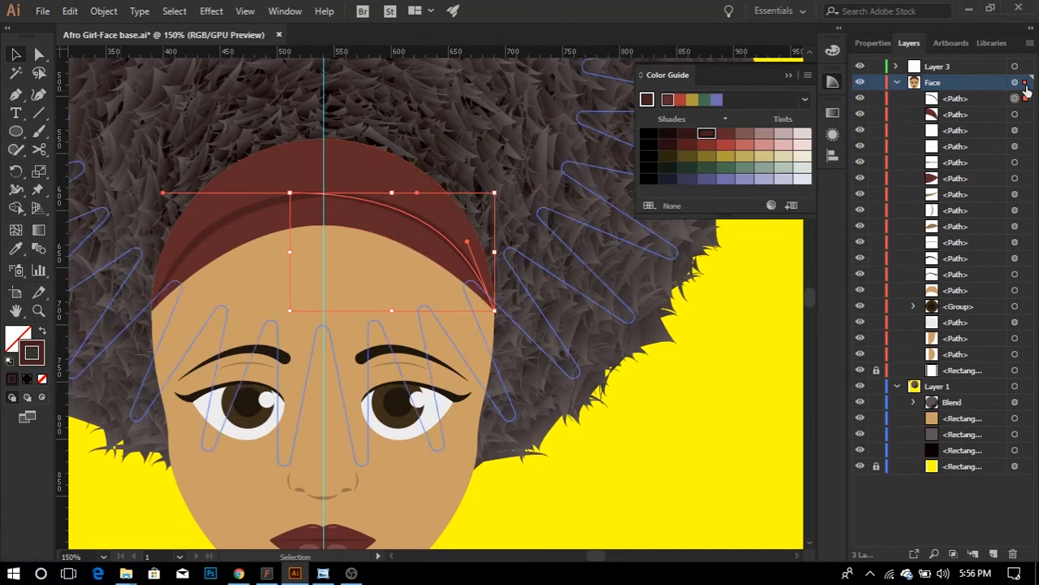
{"action": "left_click_drag", "start_coordinate": [1025, 82], "coordinate": [1023, 67]}
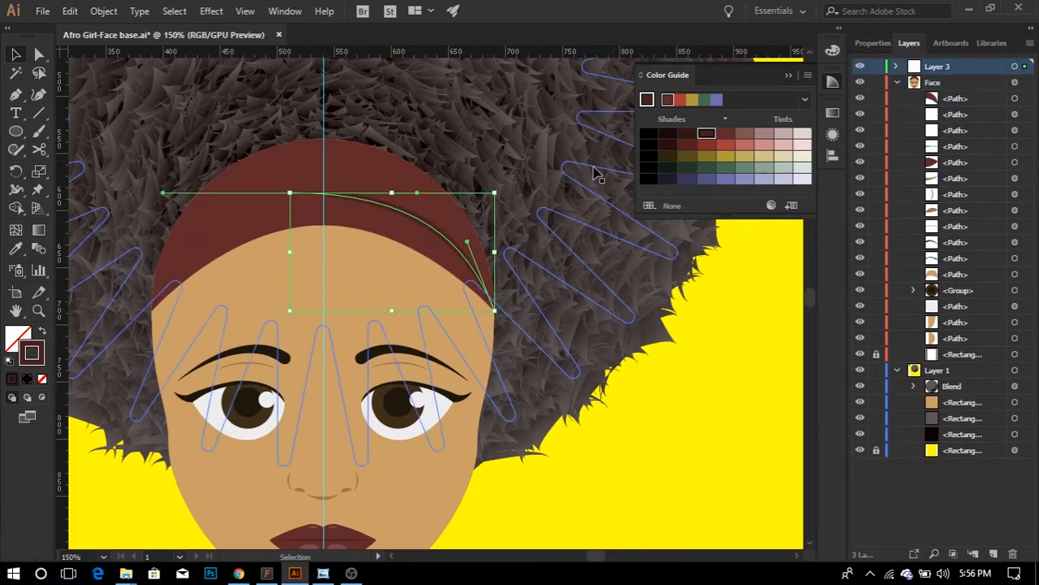
{"action": "left_click", "coordinate": [633, 423]}
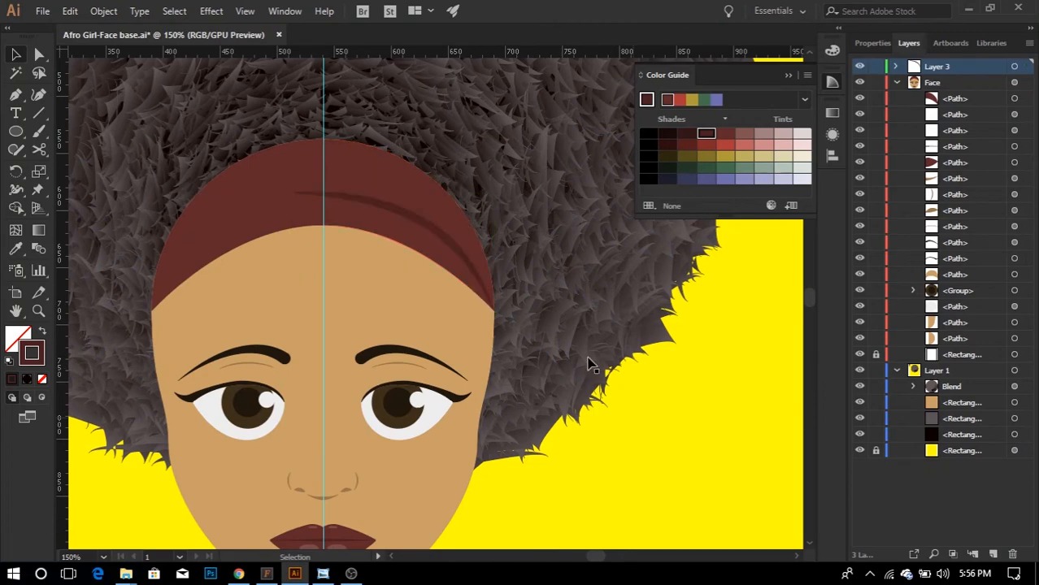
- Reflect a copy of the fold line vertically, then fit it to the headband's left half with its inner end slightly higher
{"action": "scroll", "coordinate": [591, 360], "scroll_direction": "down", "scroll_amount": 1}
{"action": "left_click", "coordinate": [471, 259]}
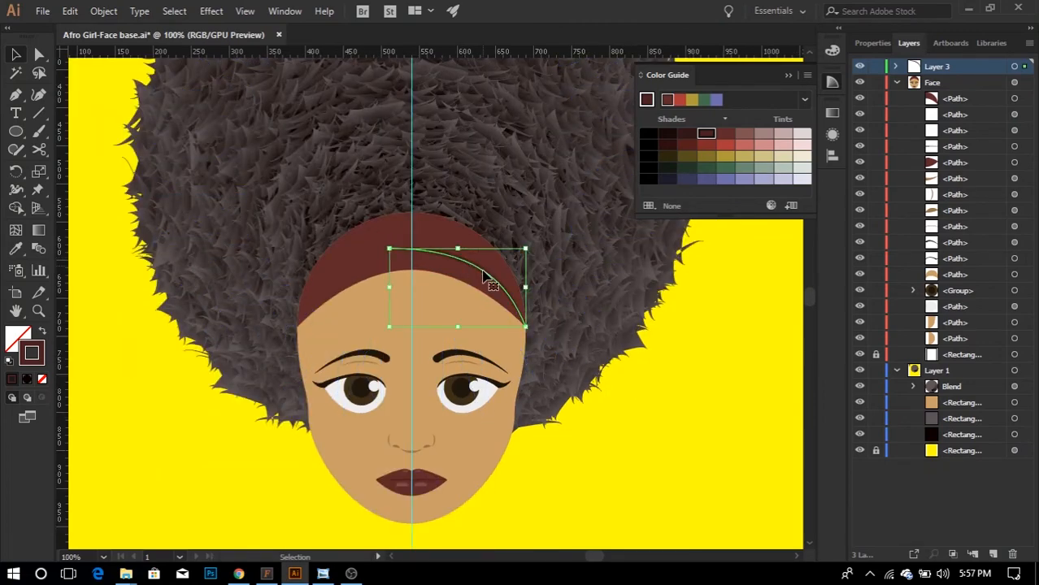
{"action": "right_click", "coordinate": [485, 260]}
{"action": "mouse_move", "coordinate": [567, 466]}
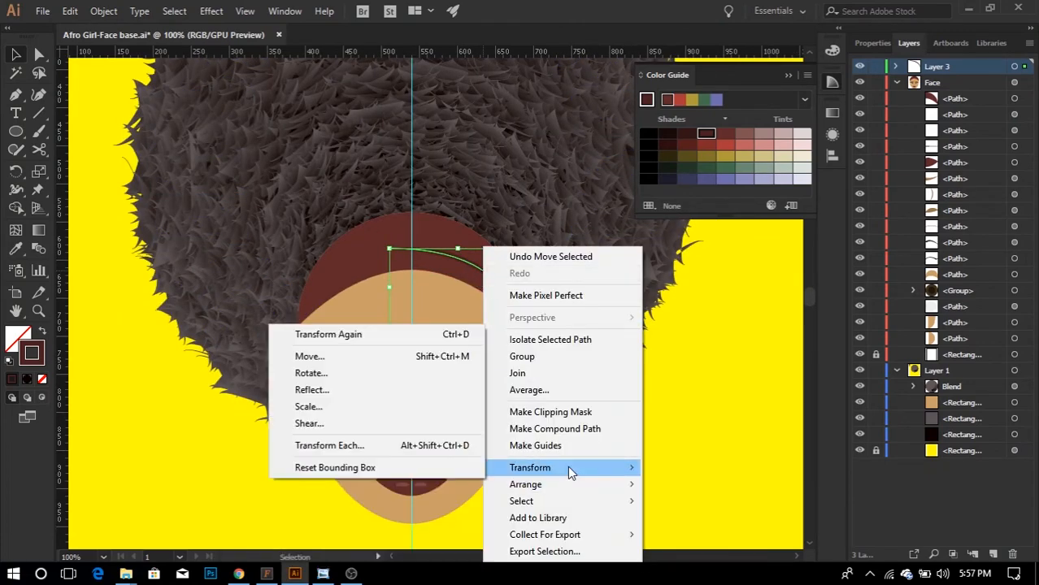
{"action": "left_click", "coordinate": [348, 390]}
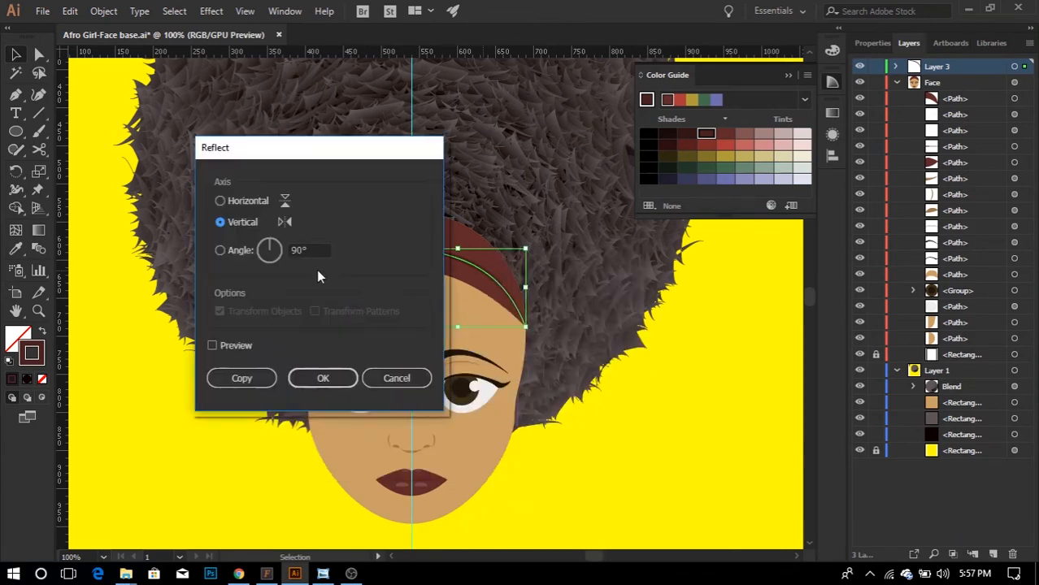
{"action": "left_click", "coordinate": [267, 378]}
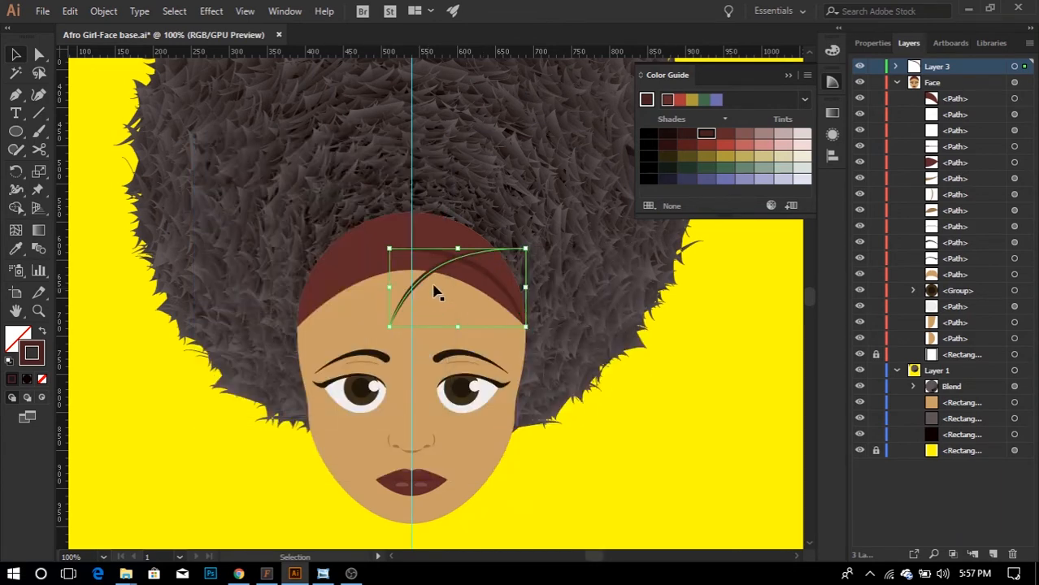
{"action": "left_click_drag", "start_coordinate": [437, 272], "coordinate": [365, 235]}
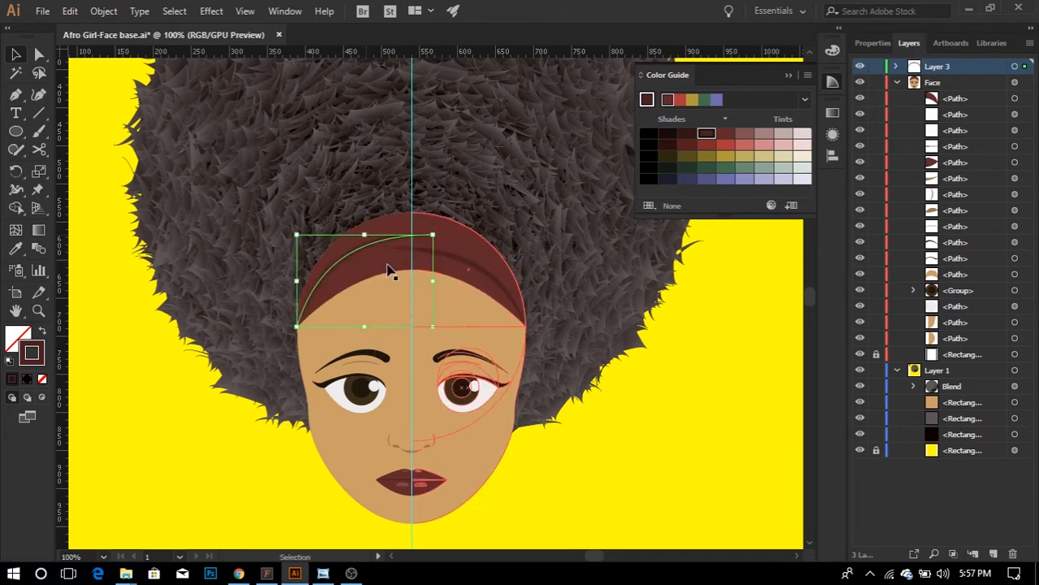
{"action": "left_click", "coordinate": [664, 379]}
- Draw a third curved fold line arching along the headband's lower edge above the forehead
{"action": "key", "text": "ctrl+0"}
{"action": "key", "text": "ctrl+1"}
{"action": "key", "text": "p"}
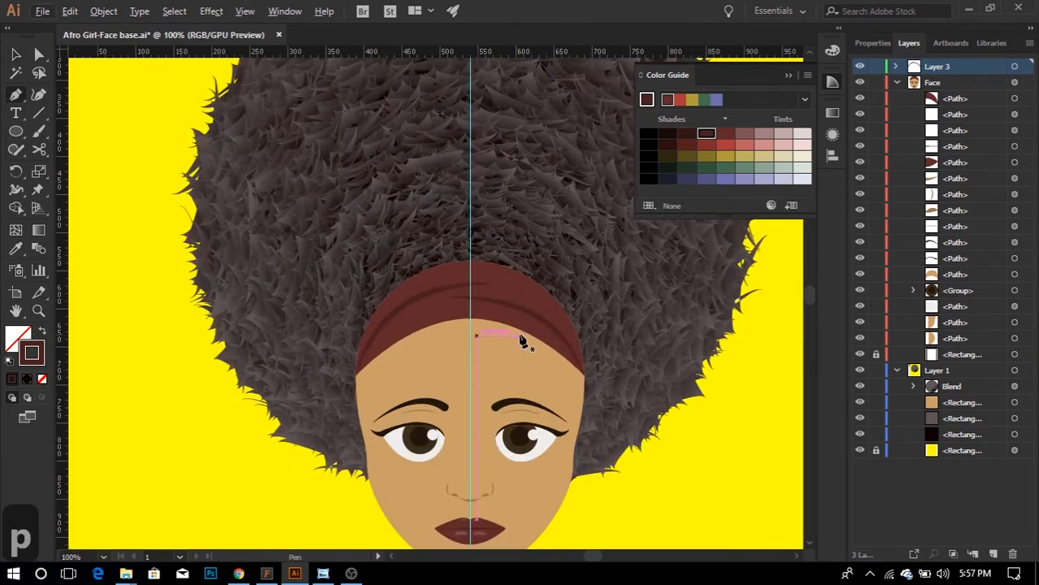
{"action": "left_click_drag", "start_coordinate": [538, 339], "coordinate": [399, 339]}
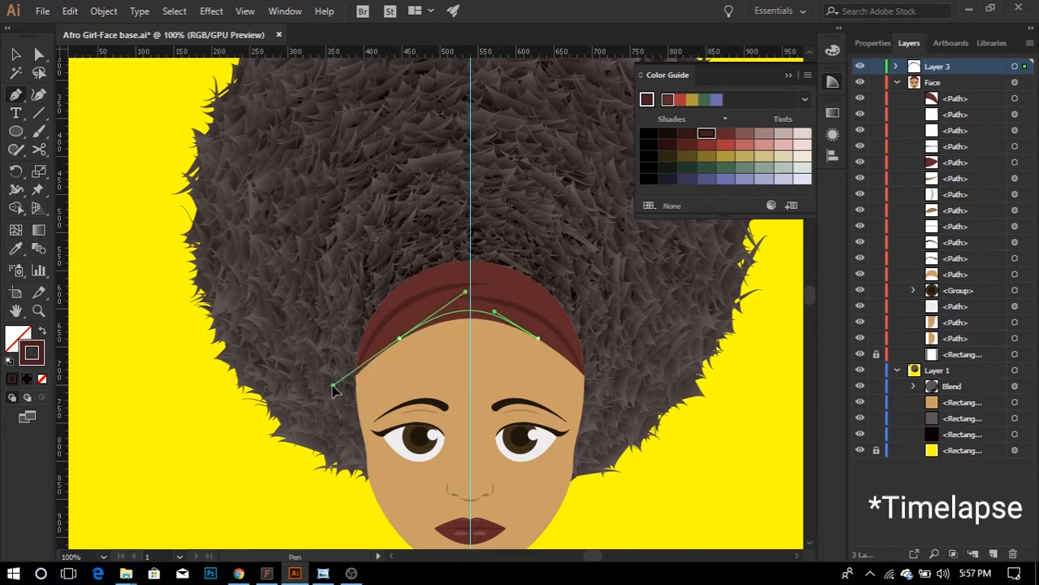
{"action": "key", "text": "Escape"}
{"action": "scroll", "coordinate": [429, 352], "scroll_direction": "up", "scroll_amount": 3}
{"action": "scroll", "coordinate": [394, 353], "scroll_direction": "down", "scroll_amount": 3}
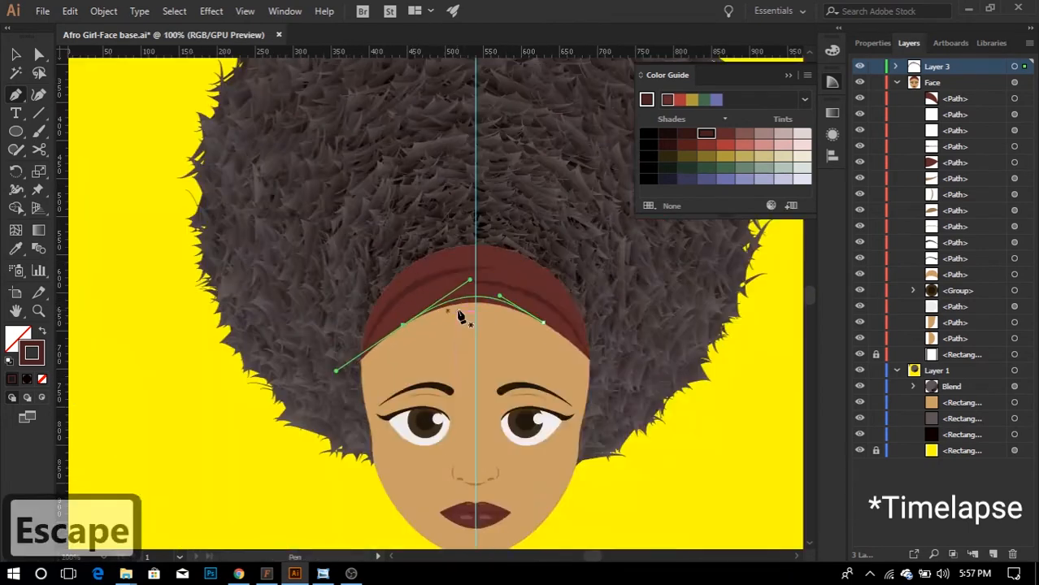
- Apply the width profile tapered at both ends to the lower fold line's 7 px stroke
{"action": "key", "text": "v"}
{"action": "left_click", "coordinate": [872, 43]}
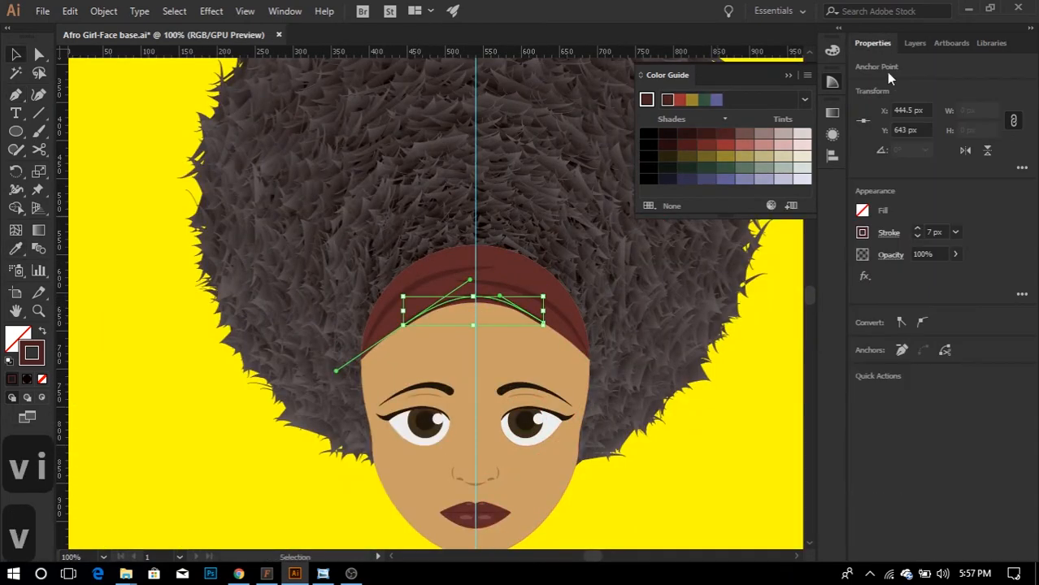
{"action": "left_click", "coordinate": [889, 233]}
{"action": "left_click", "coordinate": [832, 465]}
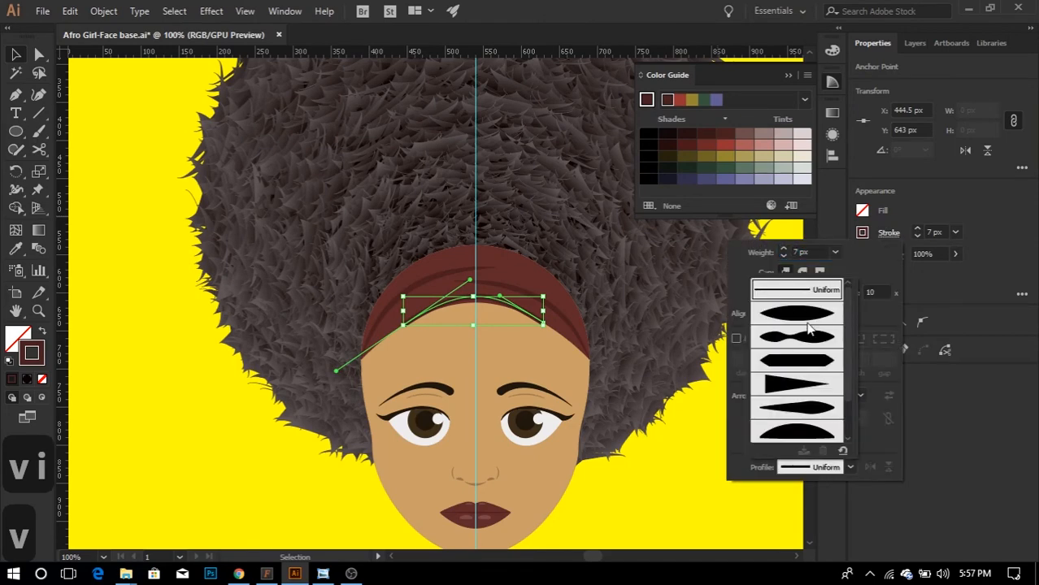
{"action": "left_click", "coordinate": [810, 320]}
{"action": "left_click", "coordinate": [941, 436]}
{"action": "left_click", "coordinate": [714, 430]}
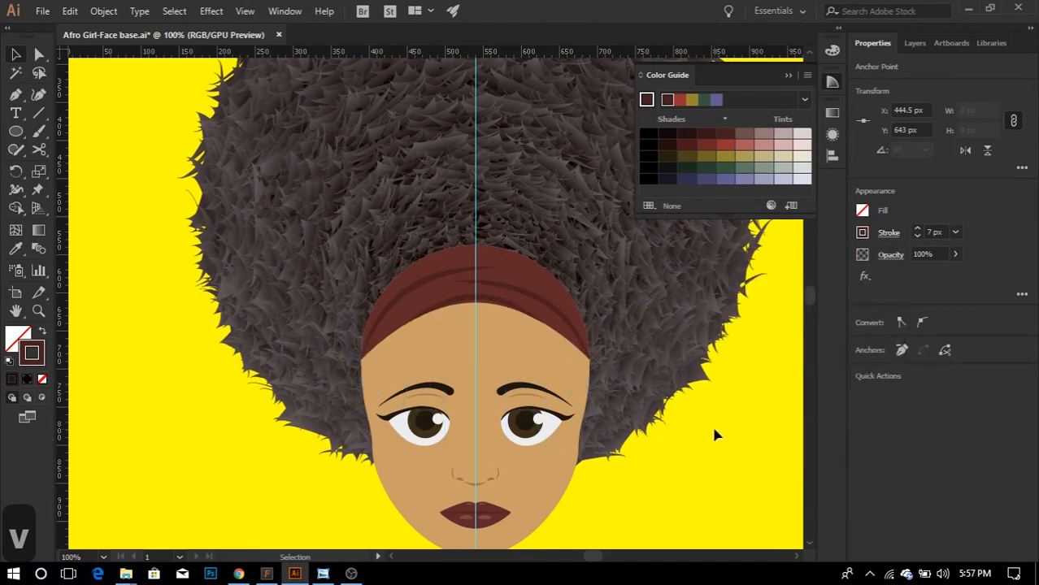
- Adjust the curve handles of the lower fold line so its arch follows the headband's lower edge
{"action": "scroll", "coordinate": [490, 302], "scroll_direction": "up", "scroll_amount": 2}
{"action": "scroll", "coordinate": [443, 289], "scroll_direction": "up", "scroll_amount": 2}
{"action": "scroll", "coordinate": [386, 396], "scroll_direction": "down", "scroll_amount": 1}
{"action": "key", "text": "a"}
{"action": "left_click", "coordinate": [661, 402]}
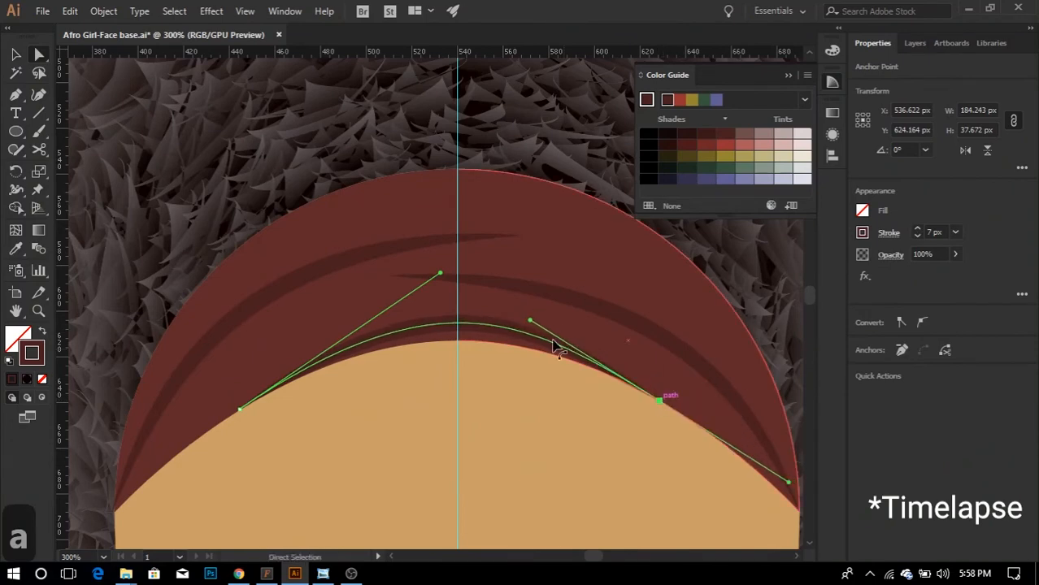
{"action": "left_click_drag", "start_coordinate": [530, 320], "coordinate": [541, 307]}
{"action": "left_click_drag", "start_coordinate": [440, 273], "coordinate": [415, 278]}
{"action": "scroll", "coordinate": [415, 279], "scroll_direction": "down", "scroll_amount": 4}
{"action": "left_click", "coordinate": [612, 433]}
- Raise the top centre anchor point of the headband's right half to Y 536.5 px
{"action": "scroll", "coordinate": [406, 158], "scroll_direction": "up", "scroll_amount": 1}
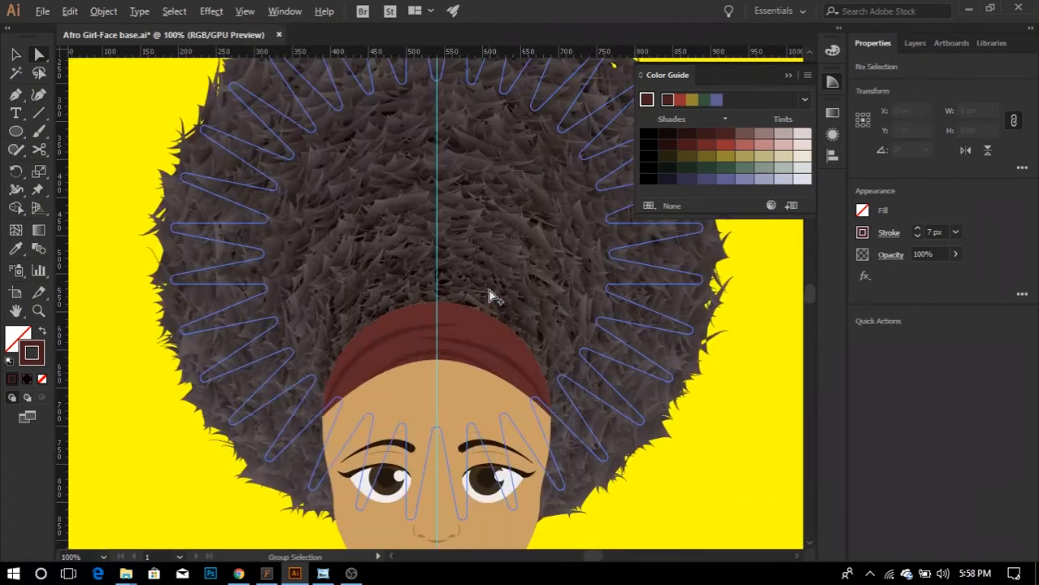
{"action": "left_click", "coordinate": [457, 333]}
{"action": "left_click", "coordinate": [457, 328]}
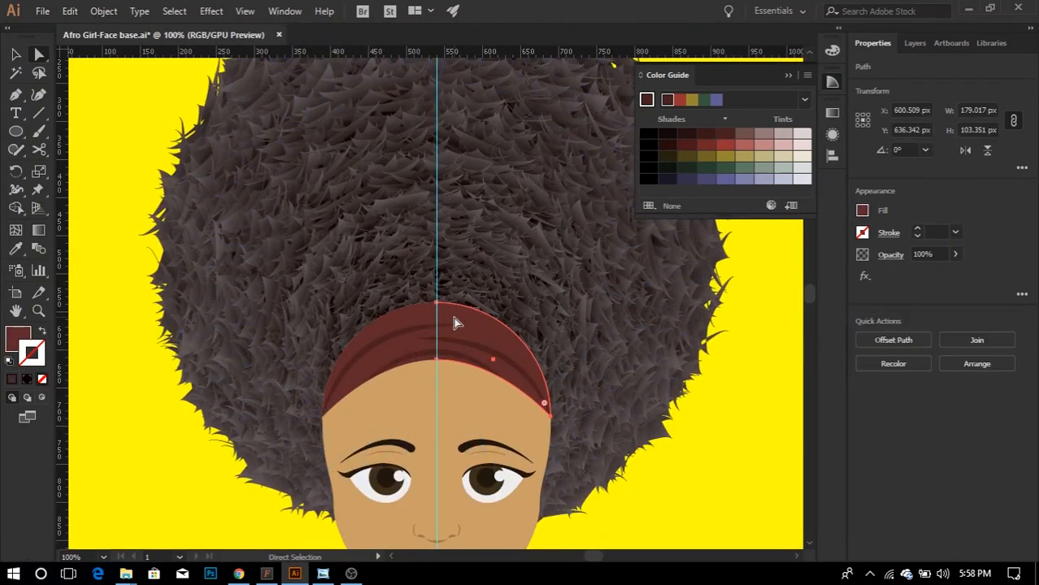
{"action": "scroll", "coordinate": [448, 316], "scroll_direction": "up", "scroll_amount": 4}
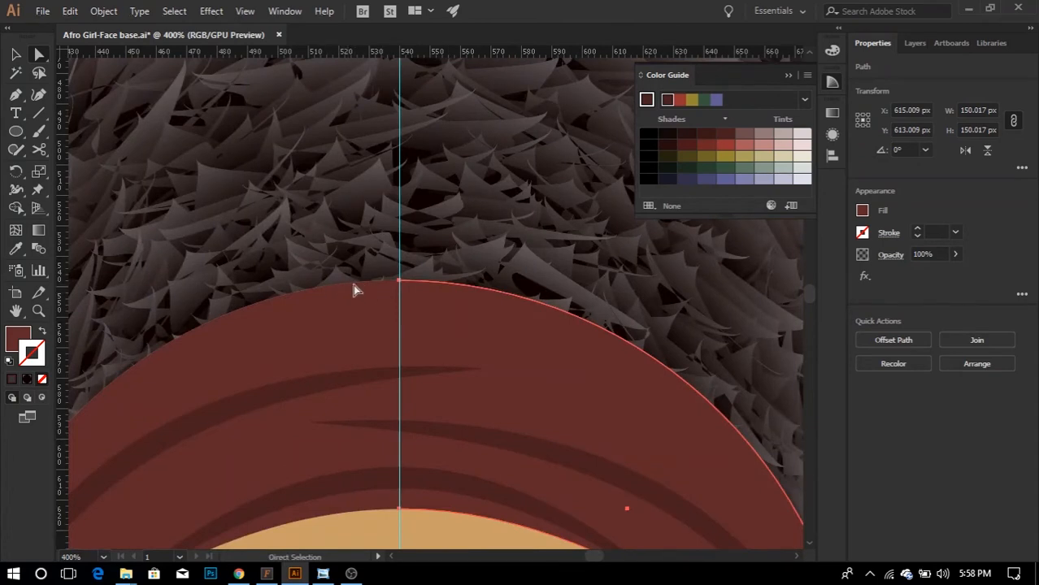
{"action": "left_click", "coordinate": [398, 282]}
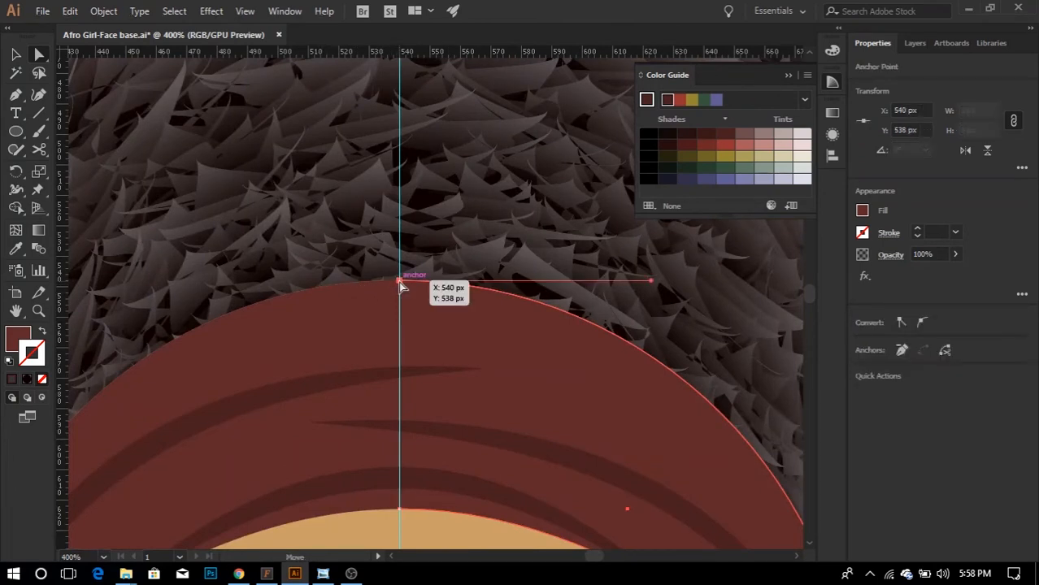
{"action": "left_click_drag", "start_coordinate": [399, 281], "coordinate": [400, 281]}
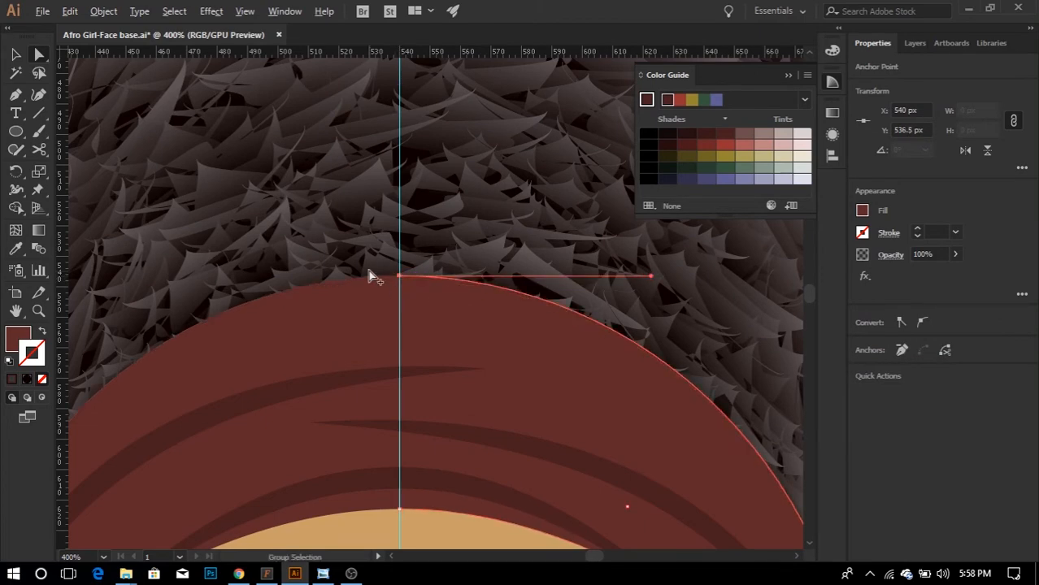
{"action": "scroll", "coordinate": [408, 239], "scroll_direction": "down", "scroll_amount": 1}
{"action": "left_click", "coordinate": [408, 239]}
{"action": "scroll", "coordinate": [409, 239], "scroll_direction": "down", "scroll_amount": 3}
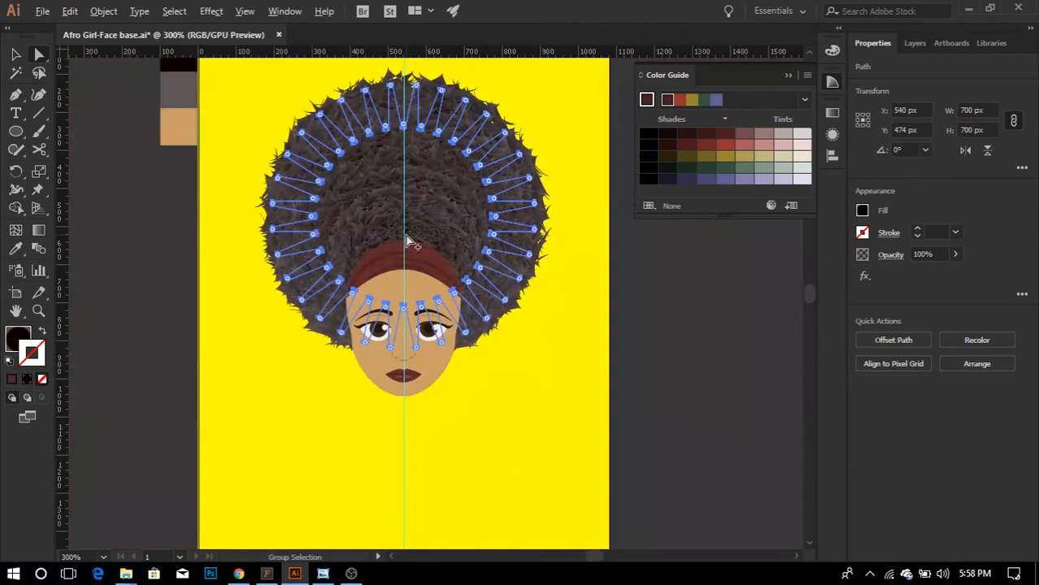
- Move the lower corner anchor of the headband's right half down along the face edge and lengthen its upper handle
{"action": "left_click", "coordinate": [495, 439]}
{"action": "scroll", "coordinate": [478, 419], "scroll_direction": "down", "scroll_amount": 6}
{"action": "scroll", "coordinate": [467, 340], "scroll_direction": "up", "scroll_amount": 6}
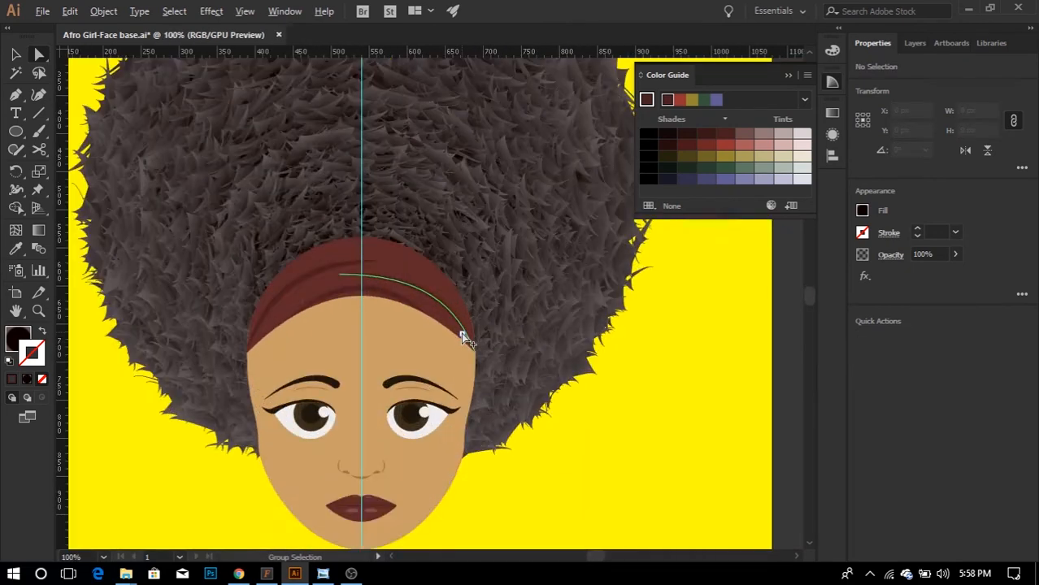
{"action": "left_click", "coordinate": [487, 374]}
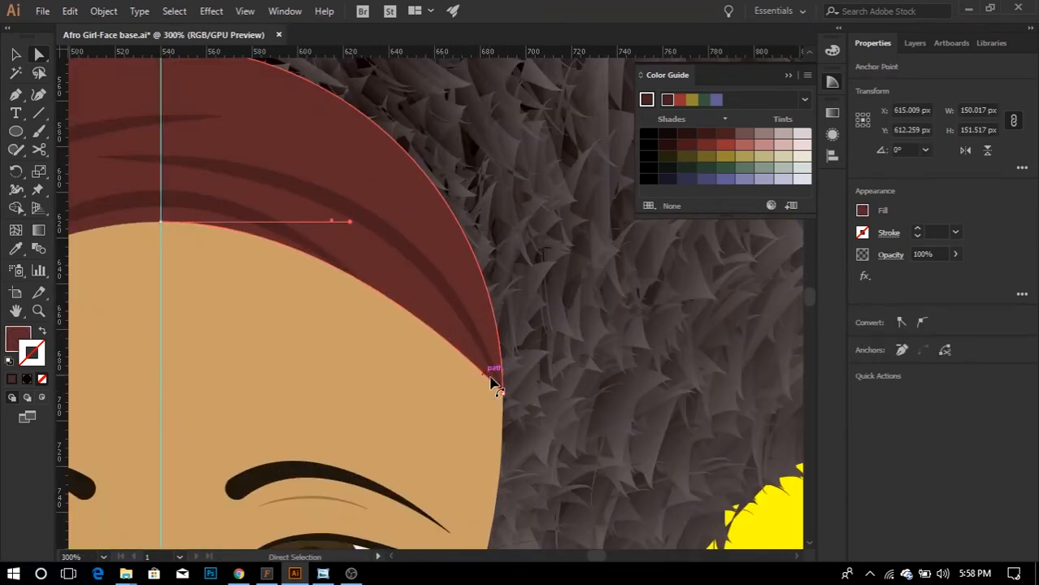
{"action": "key", "text": "a"}
{"action": "left_click", "coordinate": [503, 389]}
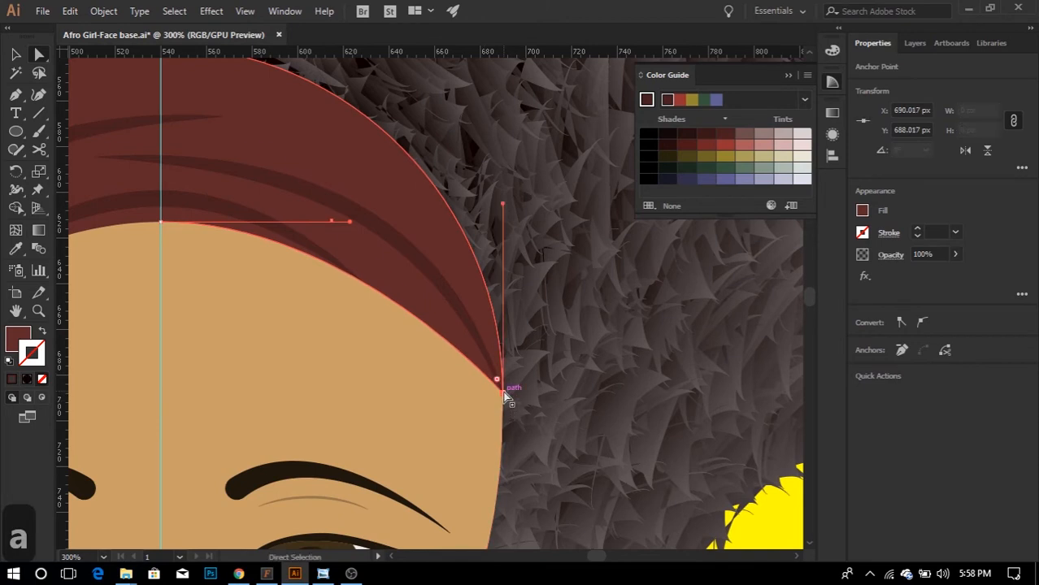
{"action": "left_click_drag", "start_coordinate": [504, 391], "coordinate": [499, 486]}
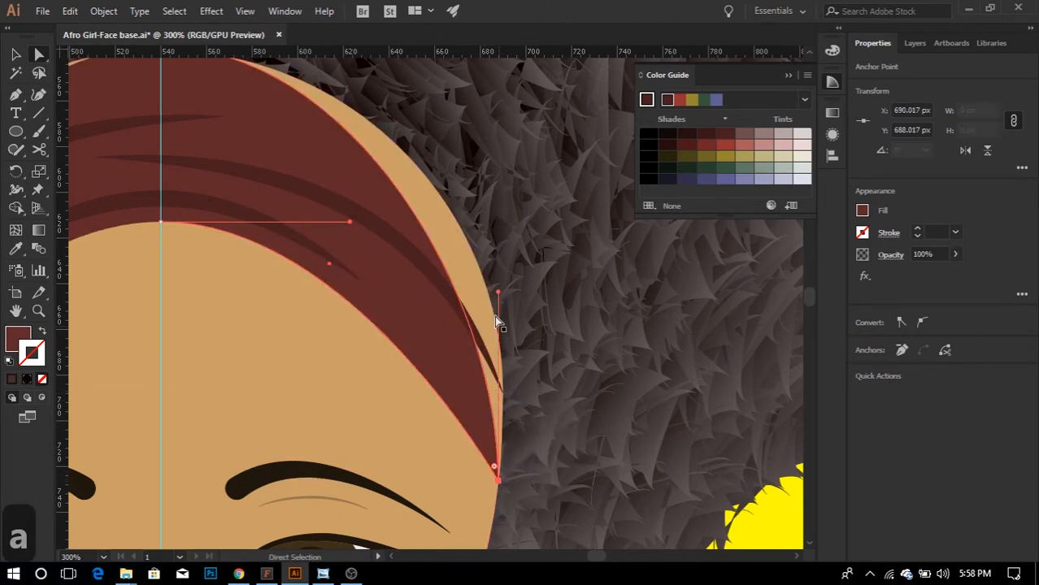
{"action": "left_click_drag", "start_coordinate": [498, 291], "coordinate": [514, 208]}
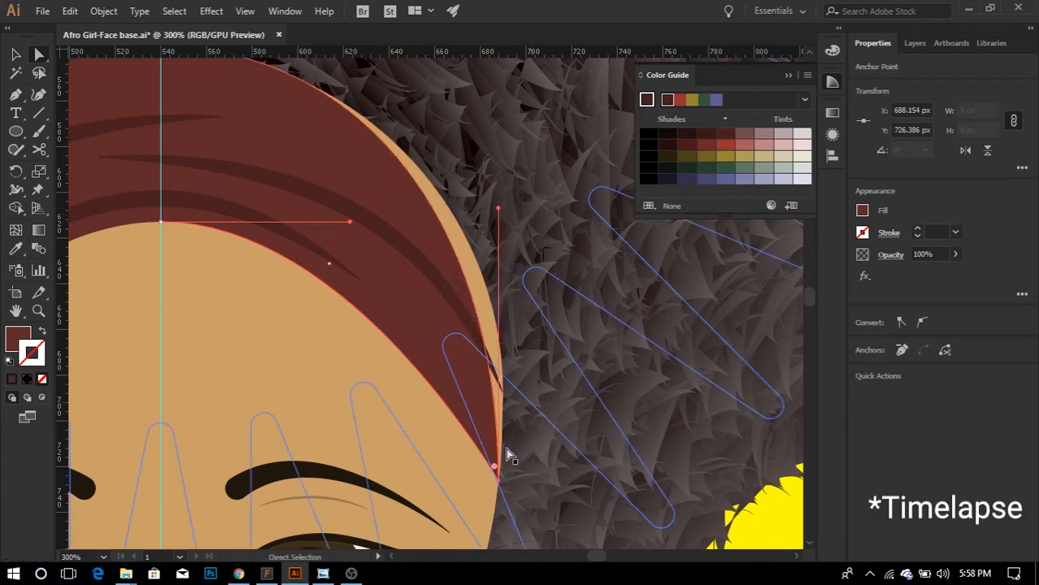
- Fine-tune the lowered corner's curve and add an anchor point on the headband's outer right edge so the band covers the head
{"action": "left_click_drag", "start_coordinate": [498, 481], "coordinate": [498, 487]}
{"action": "left_click_drag", "start_coordinate": [502, 218], "coordinate": [445, 200]}
{"action": "key", "text": "p"}
{"action": "scroll", "coordinate": [424, 197], "scroll_direction": "down", "scroll_amount": 2}
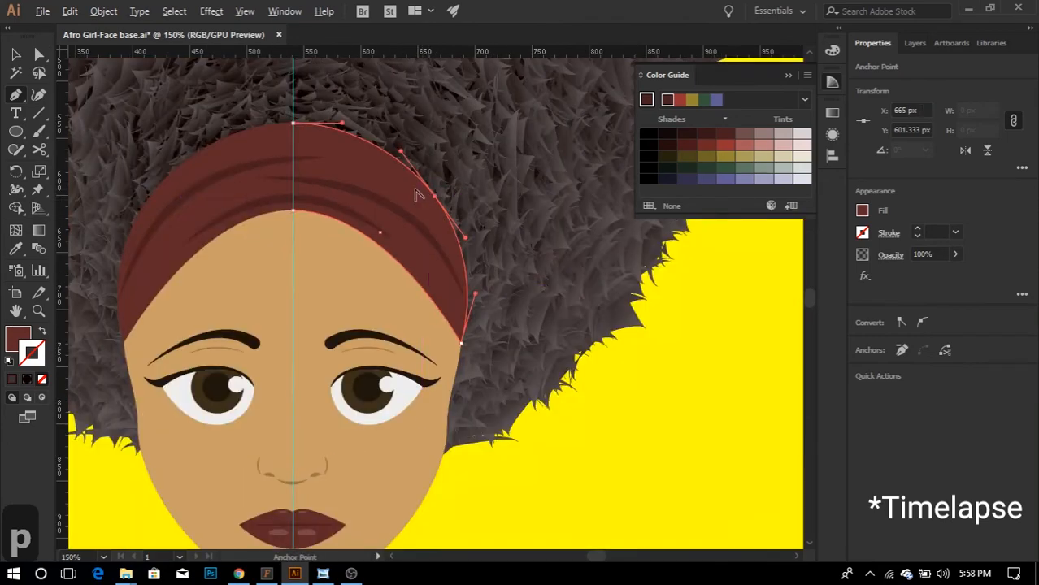
{"action": "scroll", "coordinate": [415, 124], "scroll_direction": "up", "scroll_amount": 3}
{"action": "key", "text": "v"}
{"action": "scroll", "coordinate": [421, 191], "scroll_direction": "down", "scroll_amount": 3}
{"action": "left_click", "coordinate": [645, 417]}
{"action": "scroll", "coordinate": [376, 239], "scroll_direction": "down", "scroll_amount": 2}
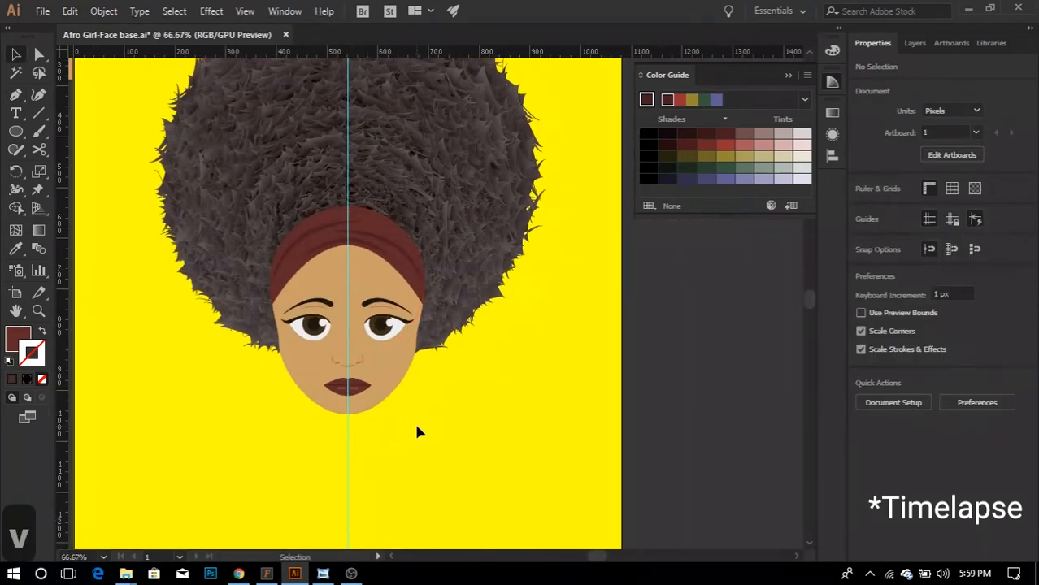
- Lower the bottom centre anchor of the headband's right half on the forehead and undo the last extra adjustment
{"action": "scroll", "coordinate": [350, 250], "scroll_direction": "up", "scroll_amount": 2}
{"action": "key", "text": "a"}
{"action": "left_click", "coordinate": [349, 245]}
{"action": "left_click_drag", "start_coordinate": [346, 246], "coordinate": [394, 285]}
{"action": "scroll", "coordinate": [345, 271], "scroll_direction": "down", "scroll_amount": 1}
{"action": "scroll", "coordinate": [413, 271], "scroll_direction": "up", "scroll_amount": 2}
{"action": "key", "text": "ctrl+z"}
{"action": "scroll", "coordinate": [393, 285], "scroll_direction": "down", "scroll_amount": 3}
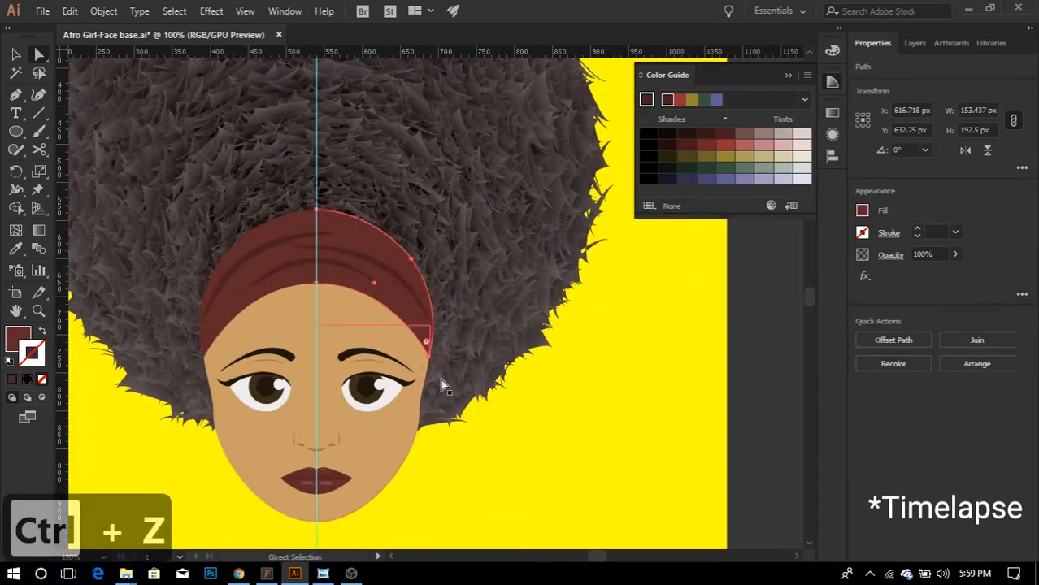
- Deselect the headband and hide the guides
{"action": "key", "text": "v"}
{"action": "left_click", "coordinate": [468, 420]}
{"action": "key", "text": "ctrl+semicolon"}
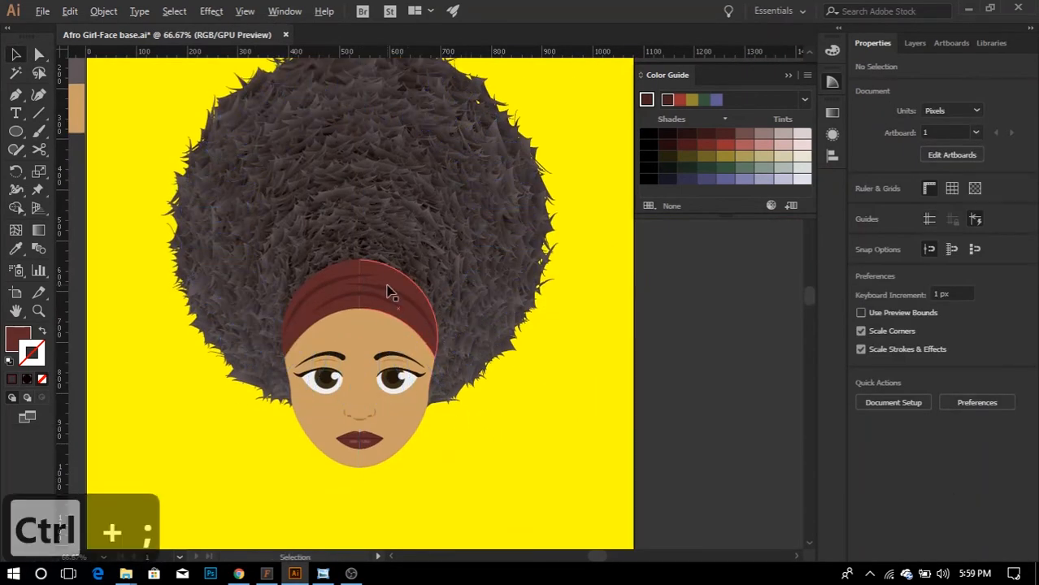
- Examine the centre seam of the headband, lips and face up close, and fit the whole artboard in view
{"action": "scroll", "coordinate": [390, 290], "scroll_direction": "up", "scroll_amount": 4}
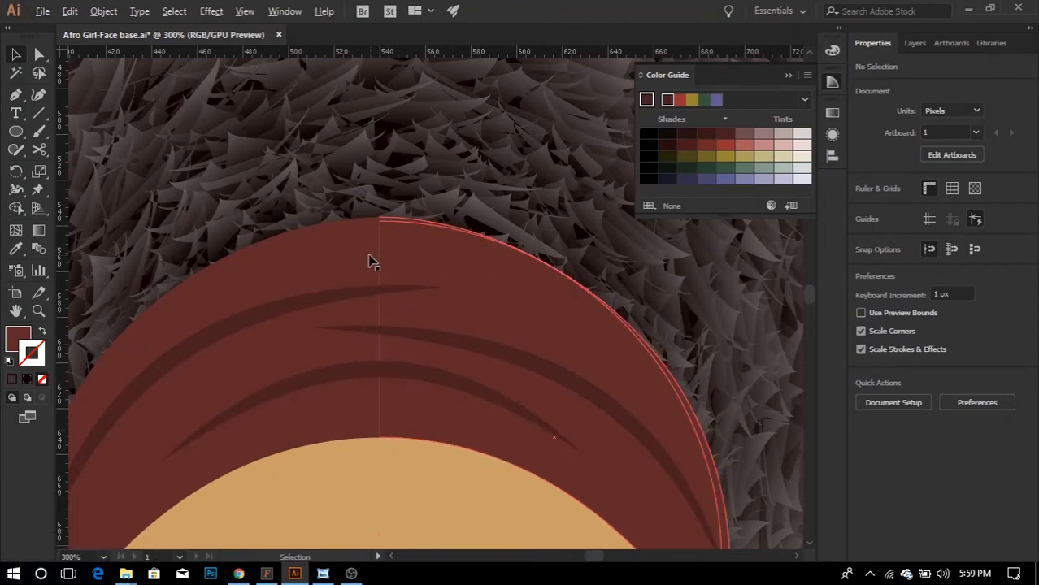
{"action": "scroll", "coordinate": [370, 262], "scroll_direction": "down", "scroll_amount": 2}
{"action": "scroll", "coordinate": [394, 371], "scroll_direction": "down", "scroll_amount": 5}
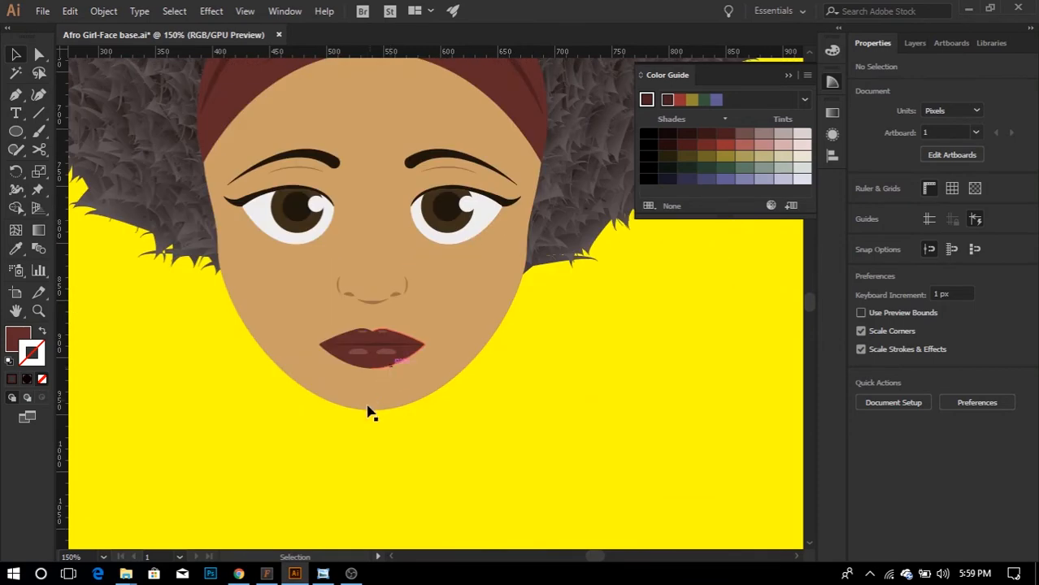
{"action": "scroll", "coordinate": [368, 414], "scroll_direction": "up", "scroll_amount": 4}
{"action": "scroll", "coordinate": [335, 267], "scroll_direction": "down", "scroll_amount": 4}
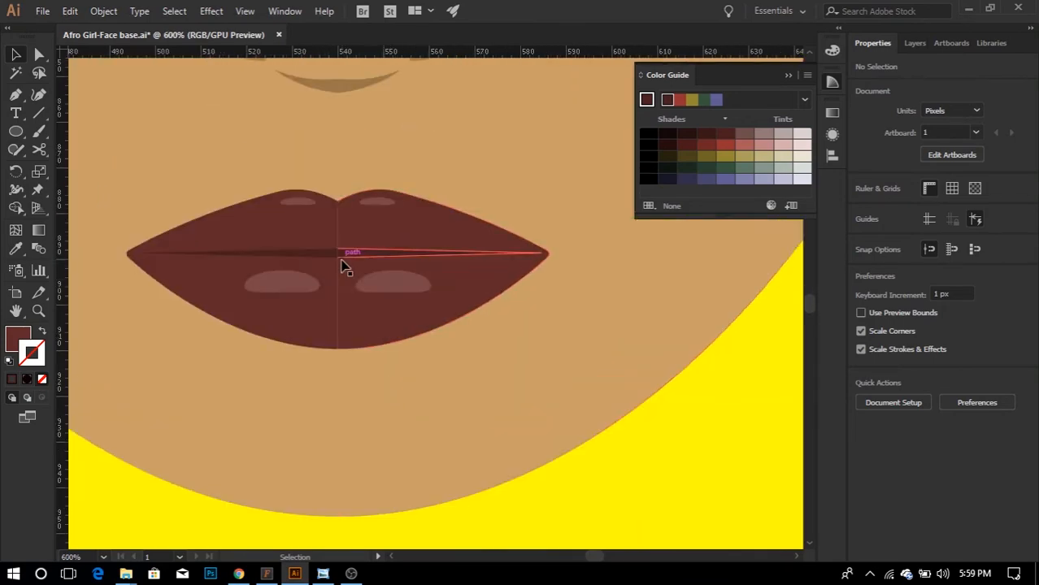
{"action": "scroll", "coordinate": [341, 293], "scroll_direction": "up", "scroll_amount": 6}
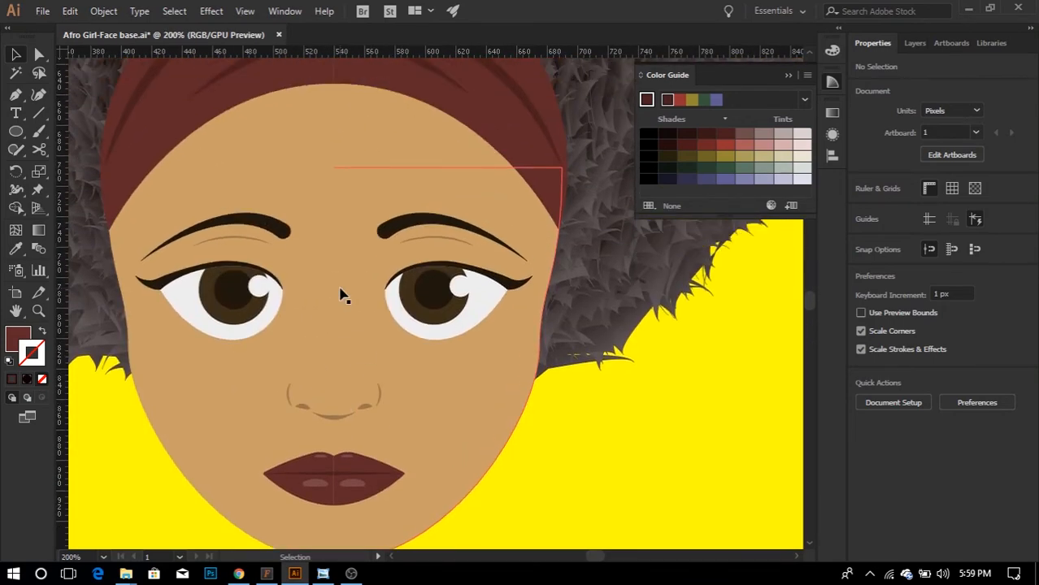
{"action": "scroll", "coordinate": [342, 259], "scroll_direction": "up", "scroll_amount": 1}
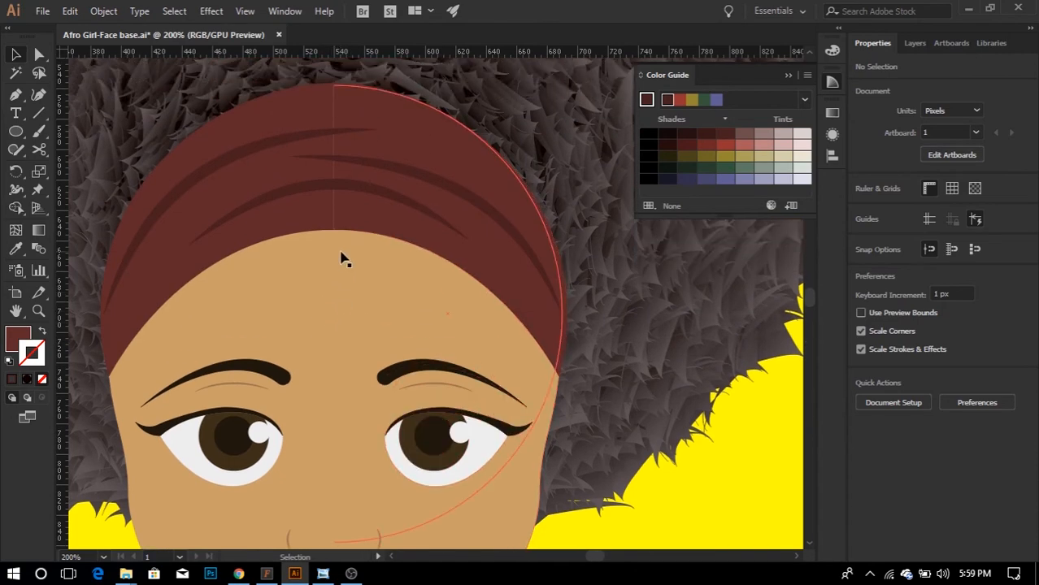
{"action": "key", "text": "ctrl+0"}
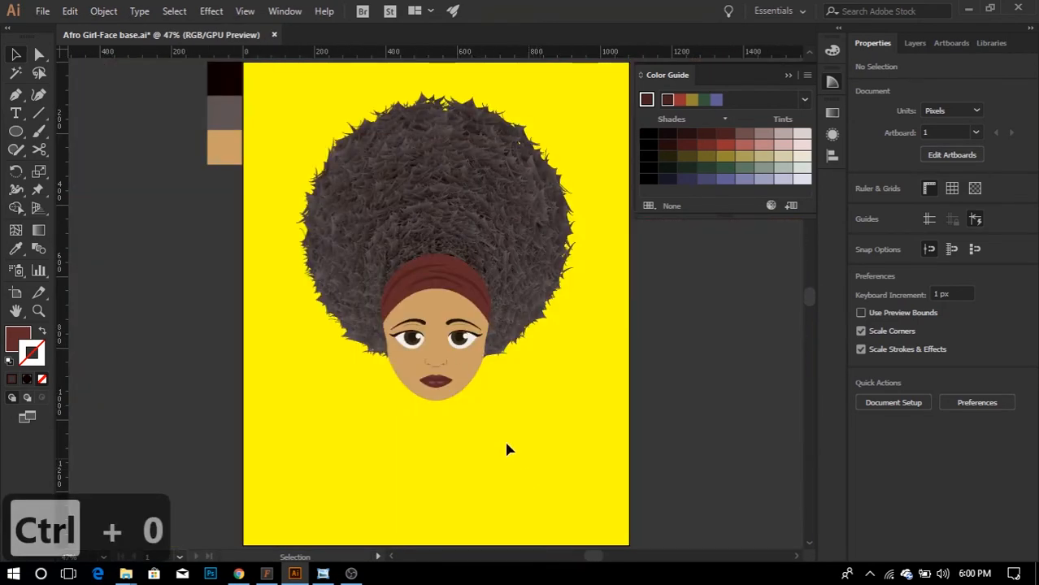
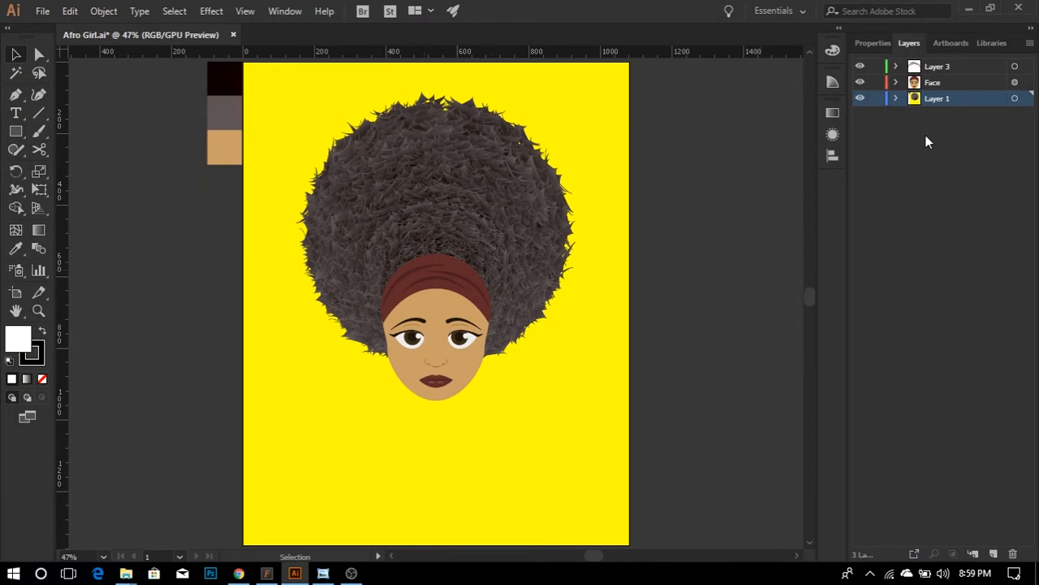
- Create a new layer named Neck directly above Layer 1
{"action": "left_click", "coordinate": [954, 86]}
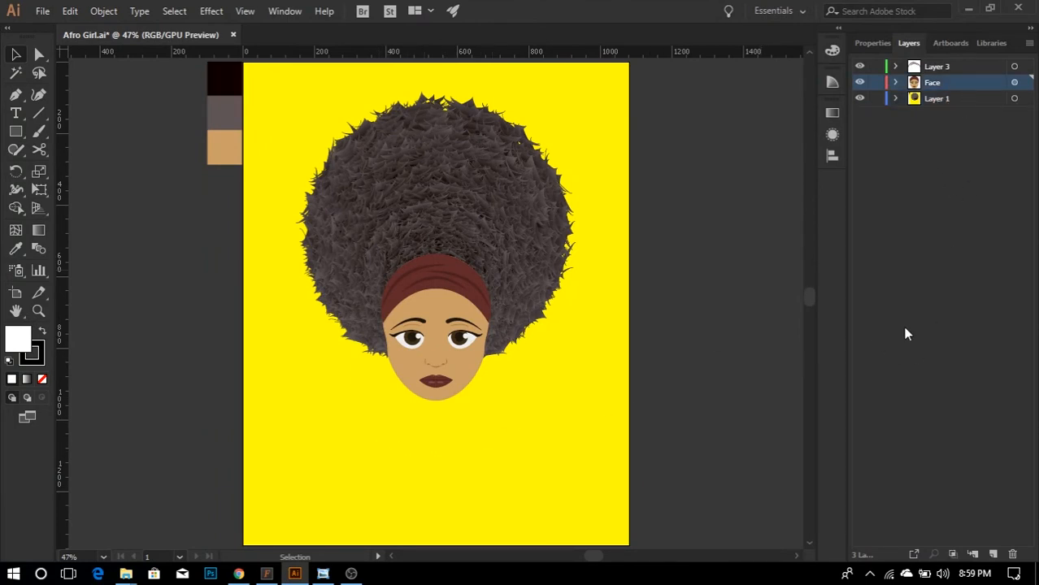
{"action": "left_click", "coordinate": [954, 101]}
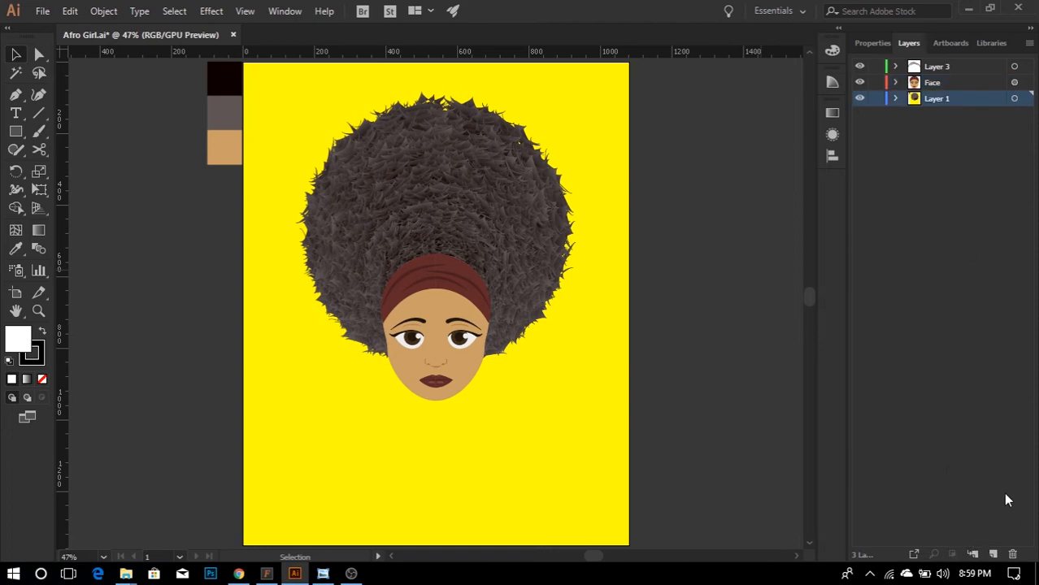
{"action": "left_click", "coordinate": [994, 555]}
{"action": "double_click", "coordinate": [935, 98]}
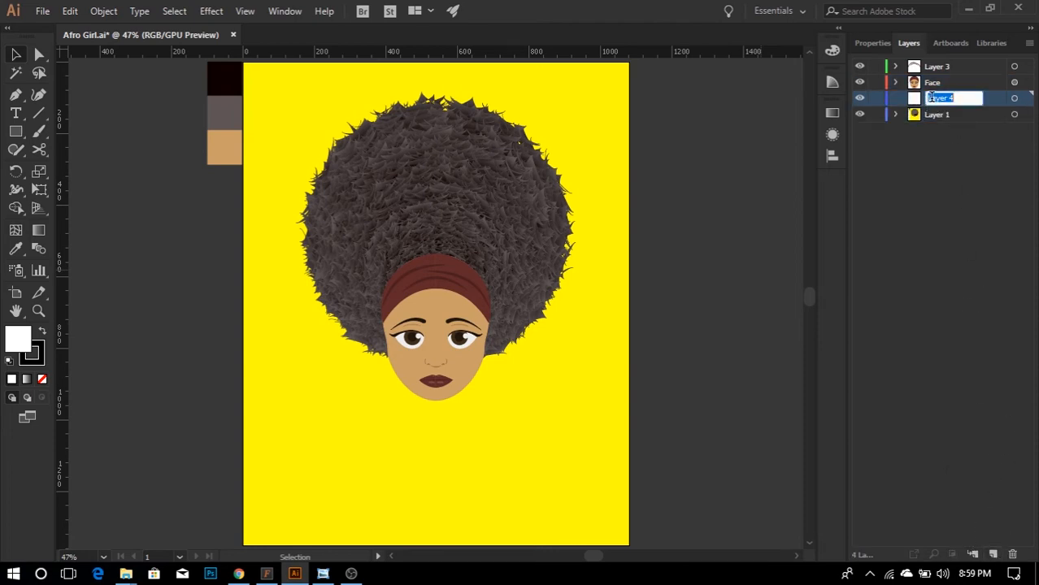
{"action": "type", "text": "Neck"}
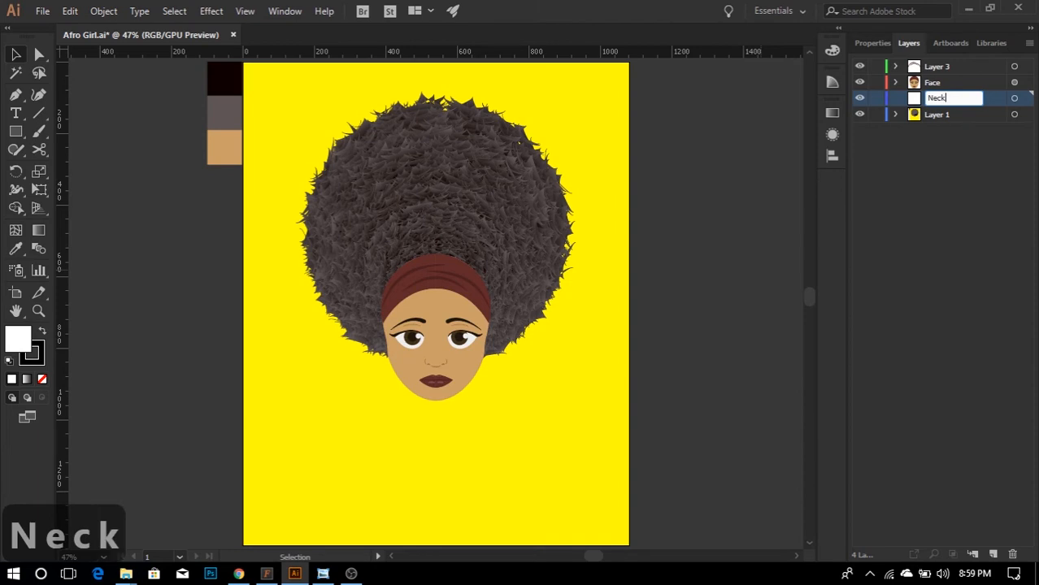
{"action": "key", "text": "Return"}
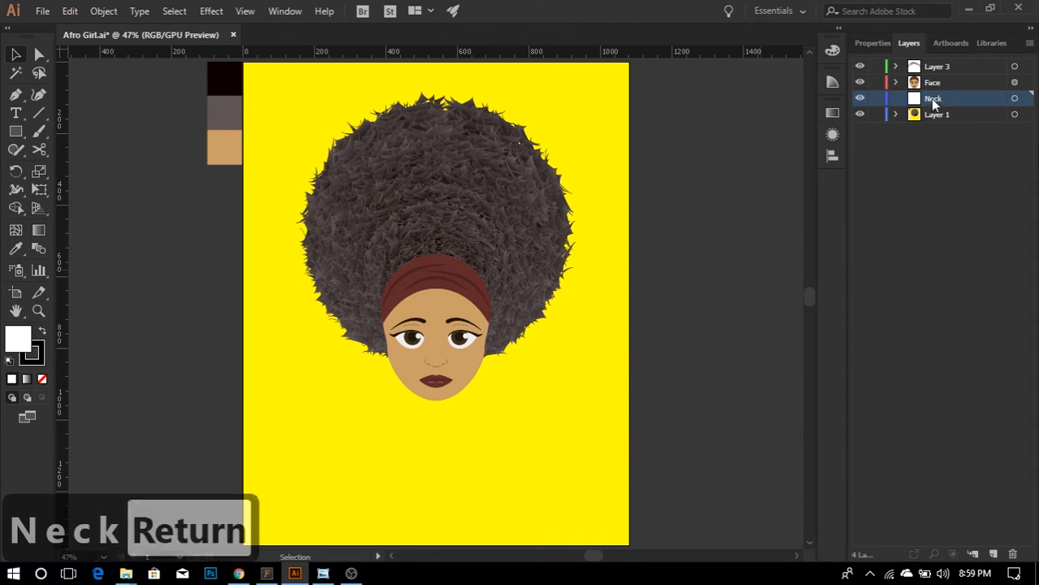
- Create another layer named Upper Torso directly above the Neck layer
{"action": "left_click", "coordinate": [993, 554]}
{"action": "double_click", "coordinate": [937, 99]}
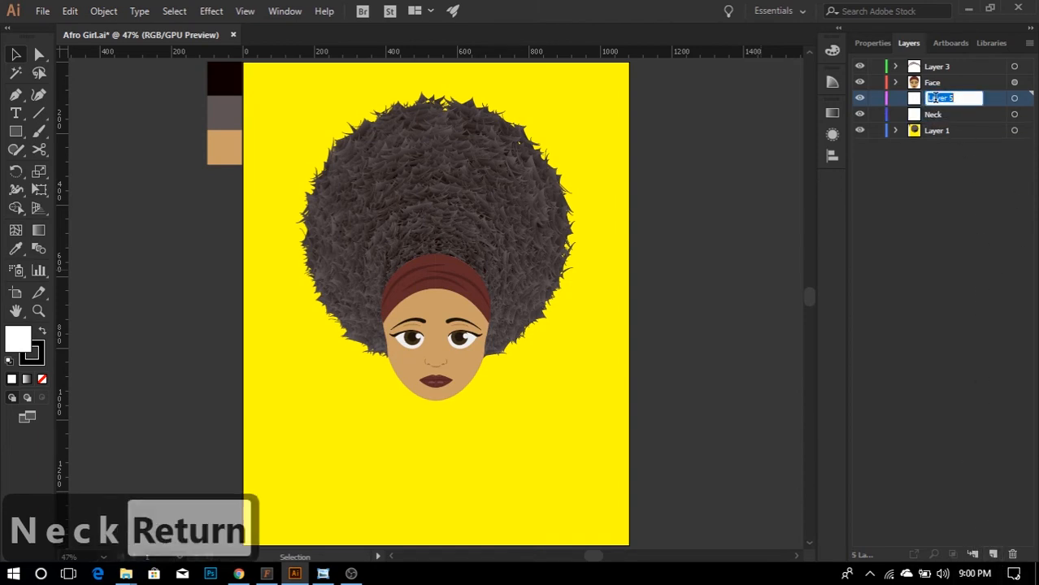
{"action": "type", "text": "U"}
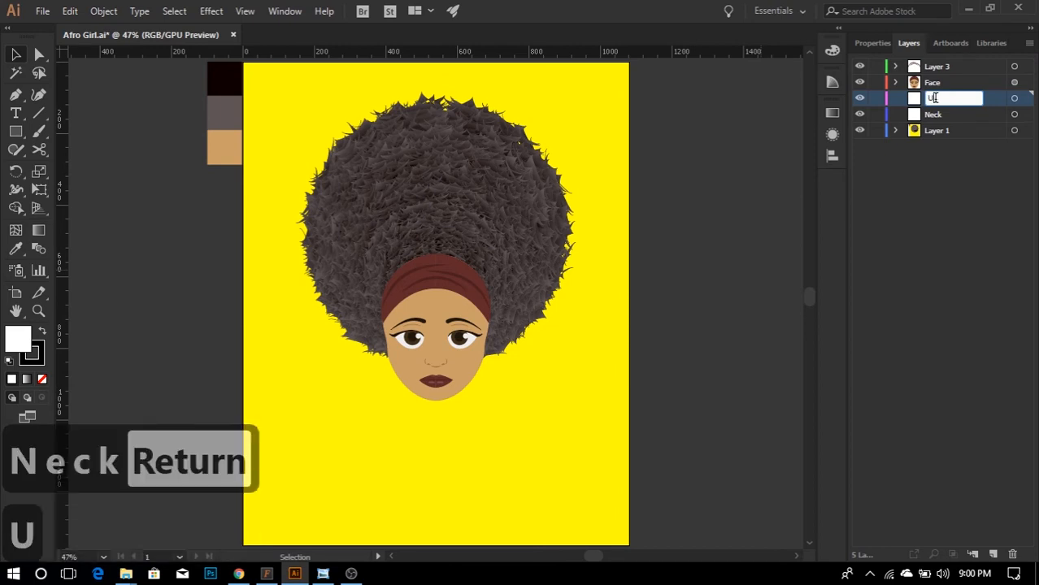
{"action": "type", "text": "pper Trsp"}
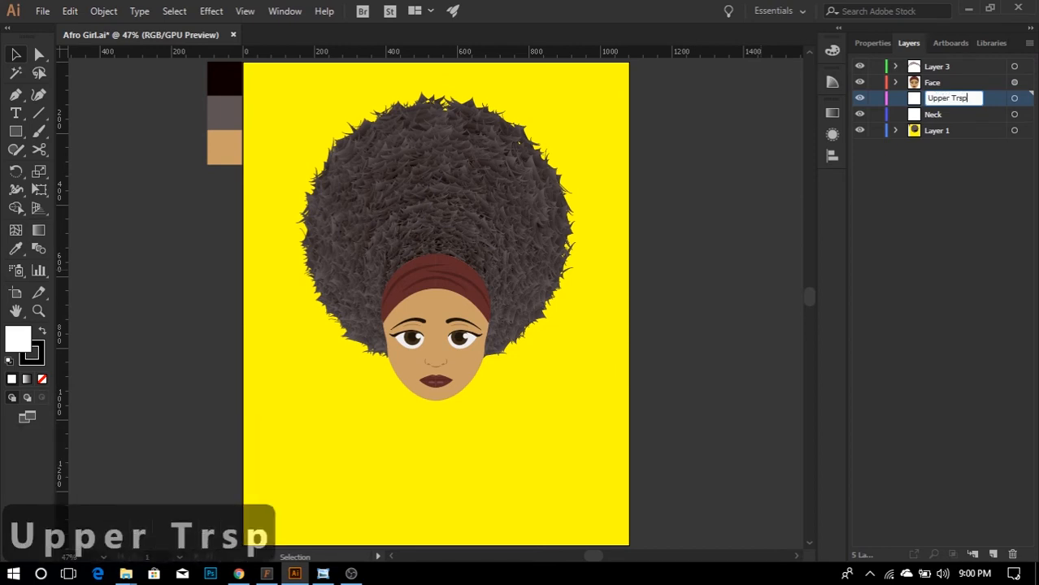
{"action": "key", "text": "BackSpace"}
{"action": "key", "text": "BackSpace"}
{"action": "key", "text": "BackSpace"}
{"action": "type", "text": "orso"}
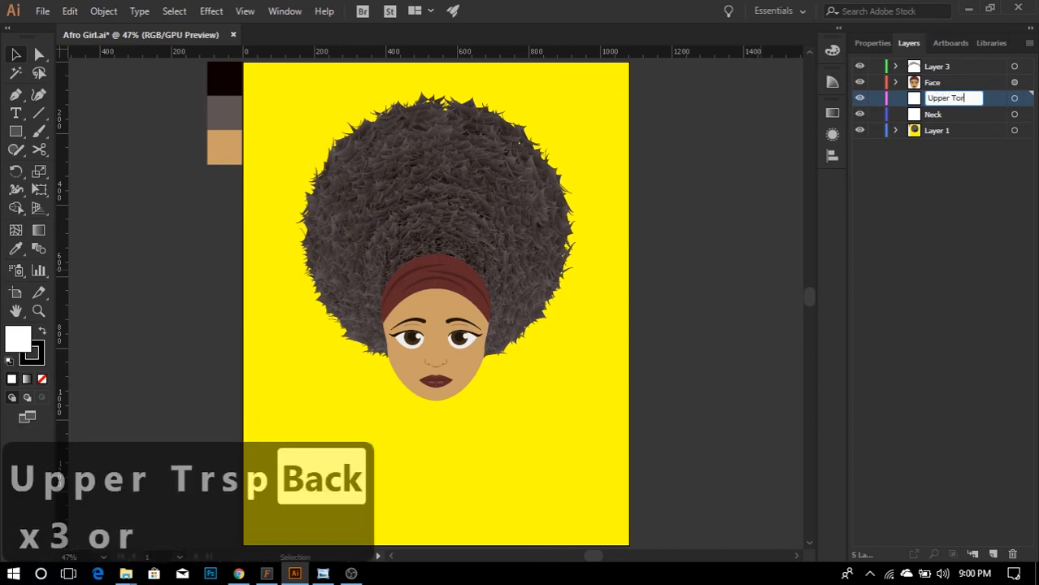
{"action": "key", "text": "Return"}
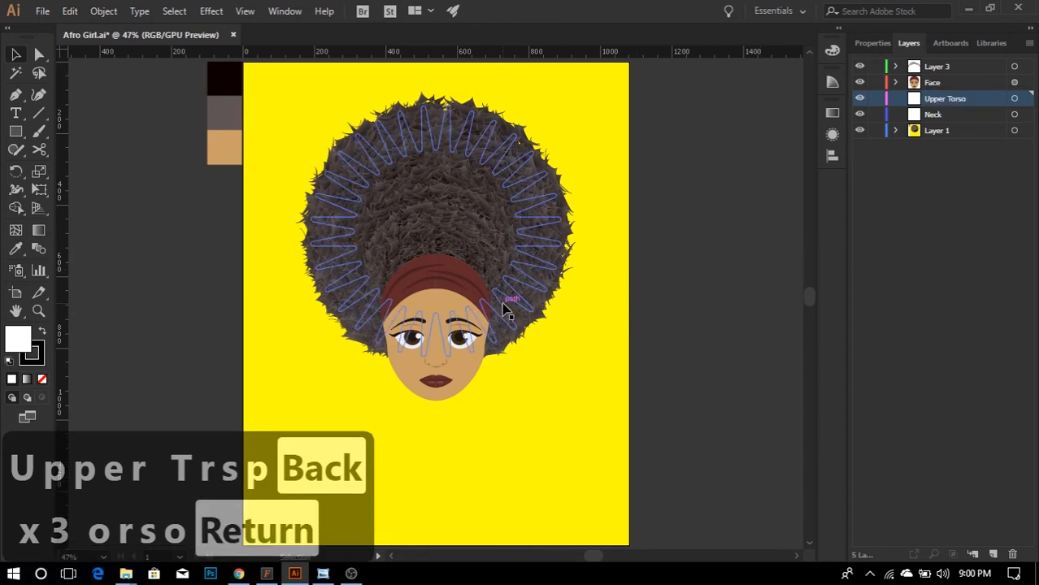
- Draw a small upright rectangle for the neck on the Neck layer and give it the face's skin colour without a stroke
{"action": "left_click", "coordinate": [942, 115]}
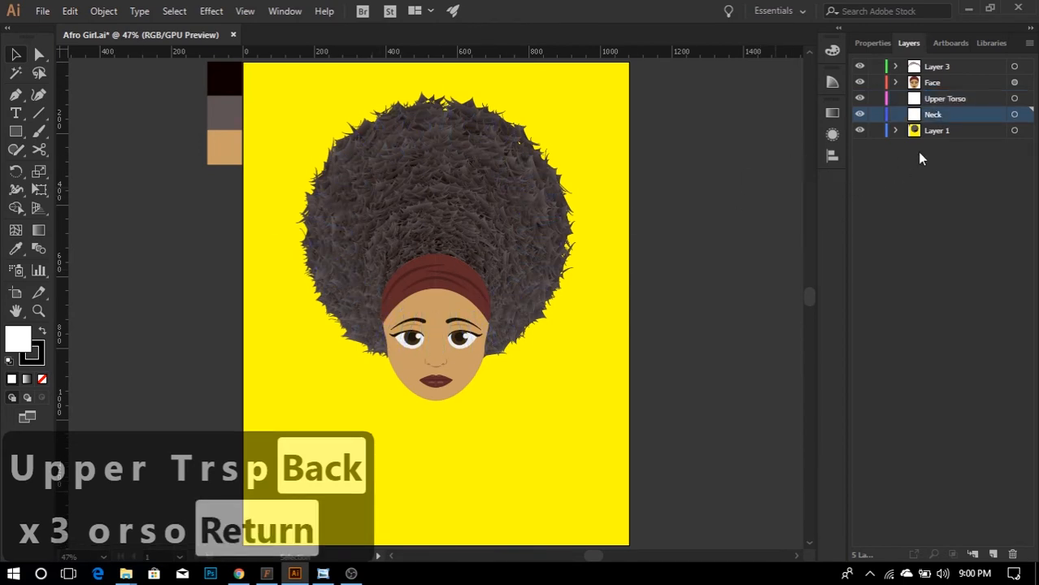
{"action": "left_click", "coordinate": [15, 131]}
{"action": "left_click_drag", "start_coordinate": [490, 409], "coordinate": [523, 453]}
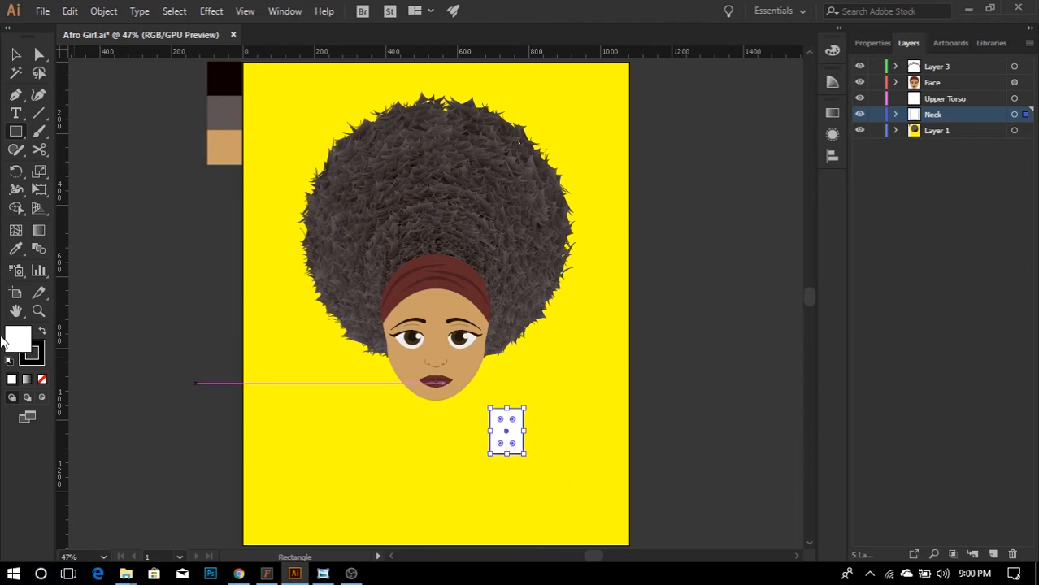
{"action": "key", "text": "v"}
{"action": "key", "text": "i"}
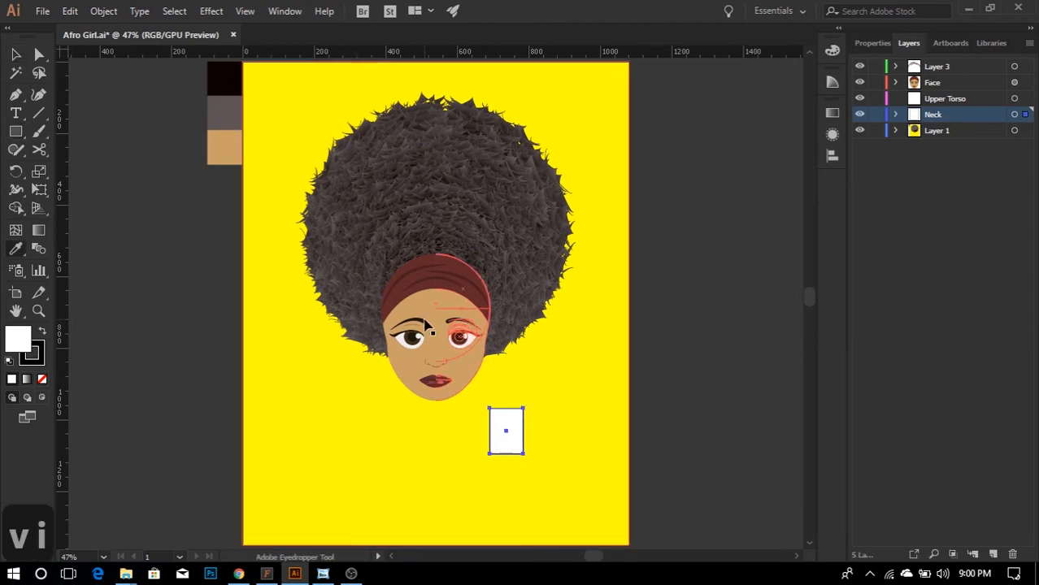
{"action": "left_click", "coordinate": [454, 351]}
{"action": "key", "text": "v"}
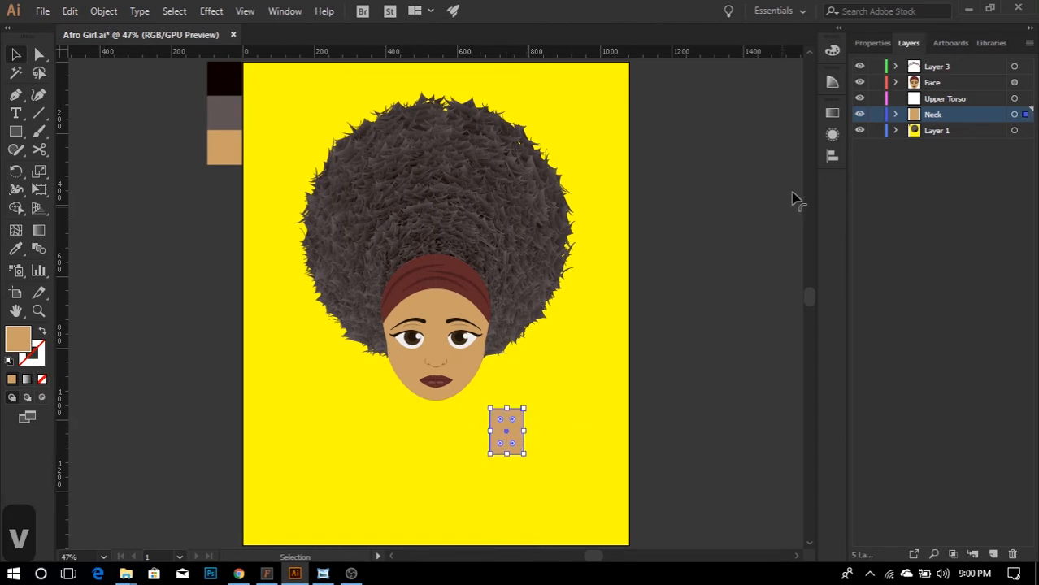
- Centre the neck rectangle horizontally on the artboard and move it up until its top tucks behind the chin
{"action": "left_click", "coordinate": [832, 156]}
{"action": "left_click", "coordinate": [681, 145]}
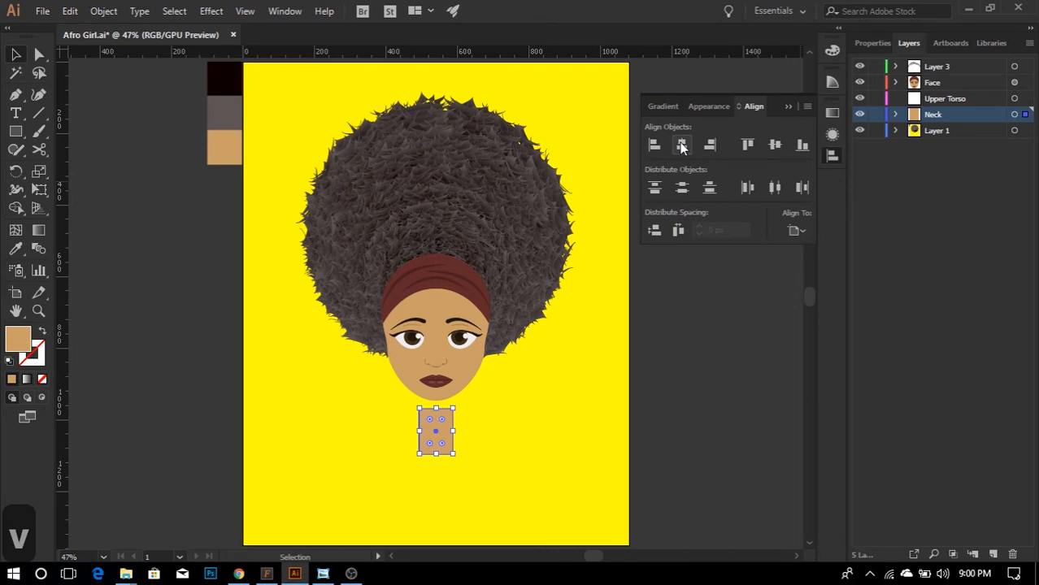
{"action": "left_click", "coordinate": [543, 404]}
{"action": "scroll", "coordinate": [434, 428], "scroll_direction": "up", "scroll_amount": 1}
{"action": "left_click_drag", "start_coordinate": [436, 436], "coordinate": [436, 417]}
{"action": "left_click", "coordinate": [502, 417]}
{"action": "left_click", "coordinate": [424, 417]}
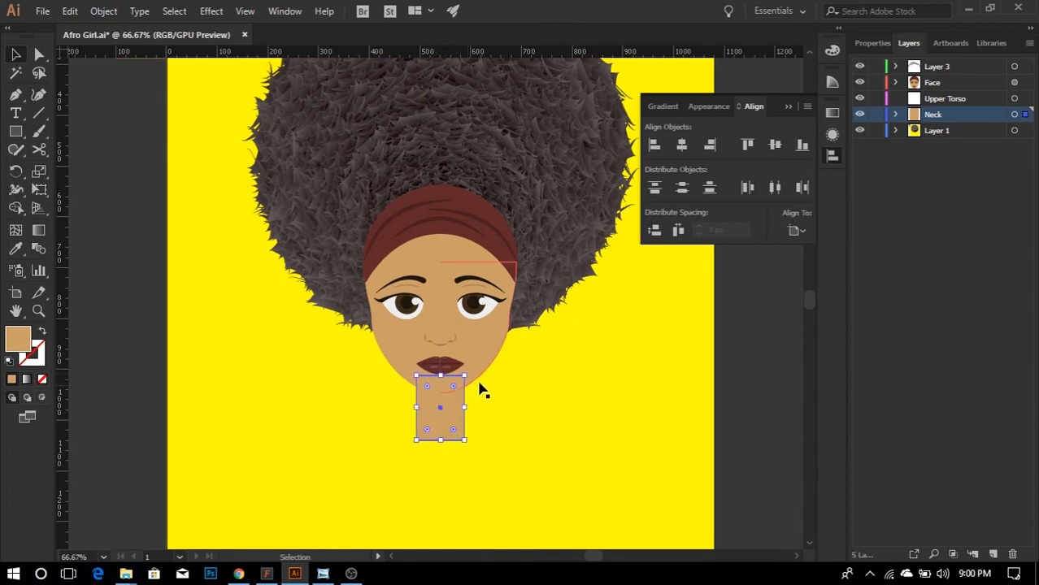
- Fill the neck rectangle with the next darker brown shade of the skin tone and move it further up behind the chin
{"action": "left_click", "coordinate": [831, 84]}
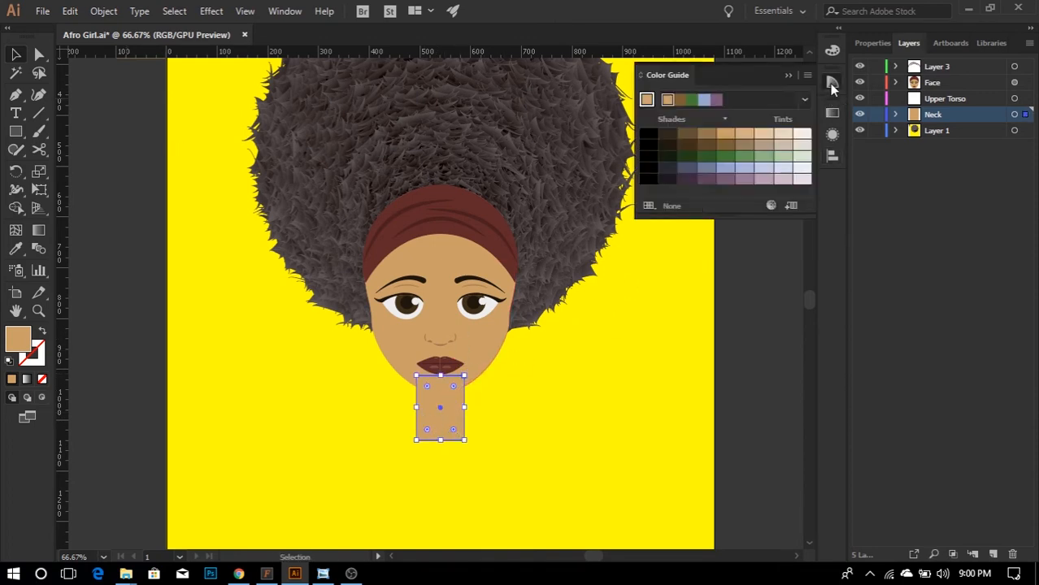
{"action": "left_click", "coordinate": [706, 135]}
{"action": "key", "text": "ctrl+minus"}
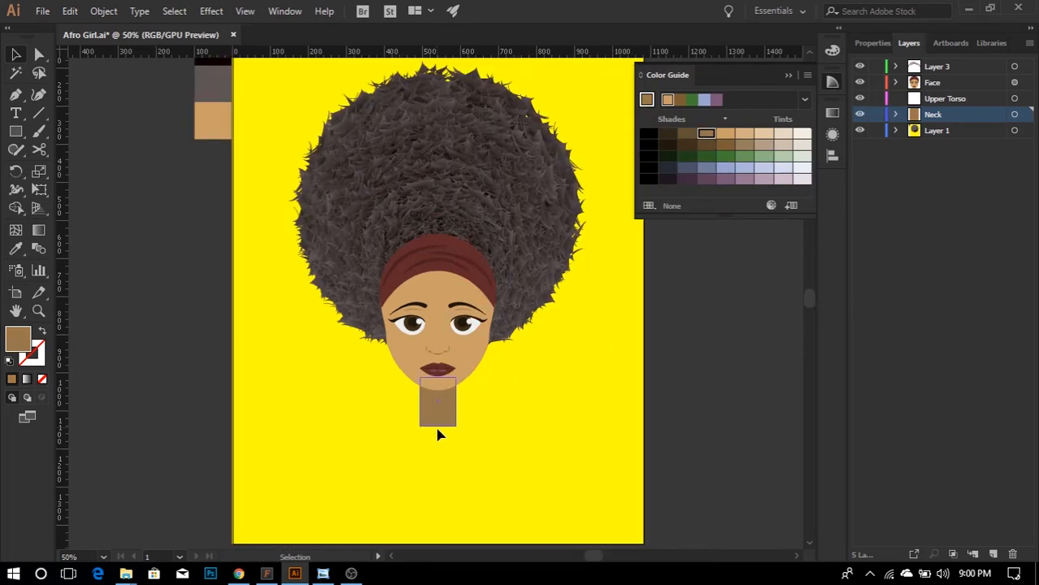
{"action": "left_click_drag", "start_coordinate": [435, 407], "coordinate": [437, 397]}
{"action": "left_click", "coordinate": [530, 406]}
{"action": "key", "text": "ctrl+plus"}
{"action": "left_click", "coordinate": [447, 409]}
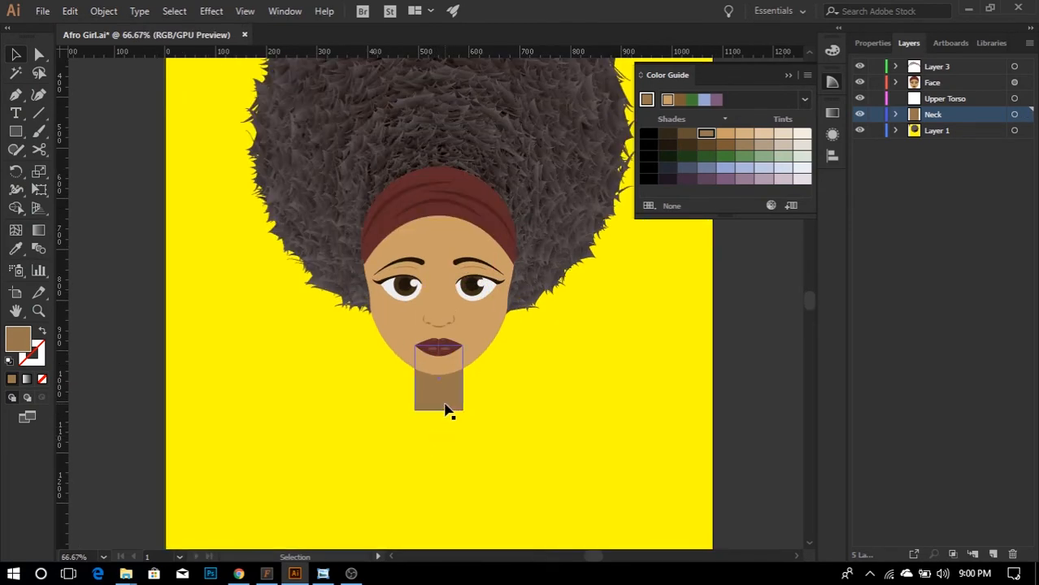
- Draw a rectangle on the Upper Torso layer across the artboard's full width, from mouth level to the lower edge, with no fill or stroke
{"action": "left_click", "coordinate": [945, 174]}
{"action": "left_click", "coordinate": [662, 376]}
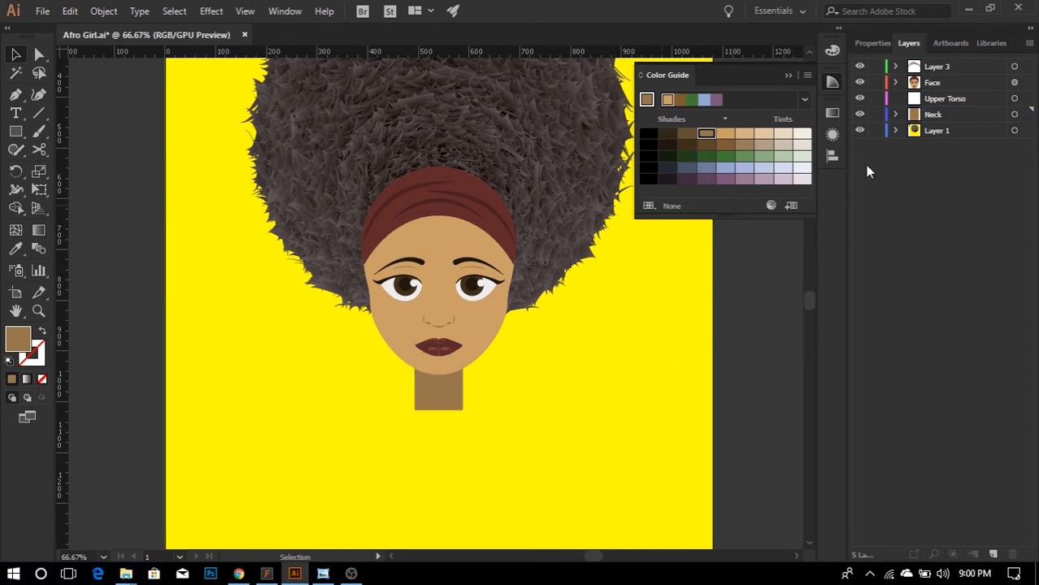
{"action": "left_click", "coordinate": [976, 100]}
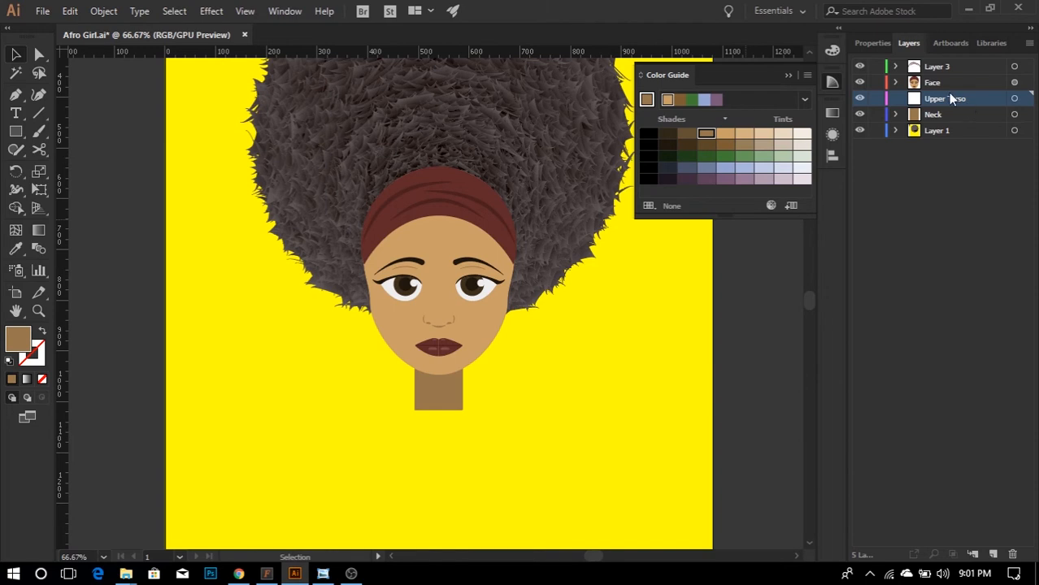
{"action": "key", "text": "m"}
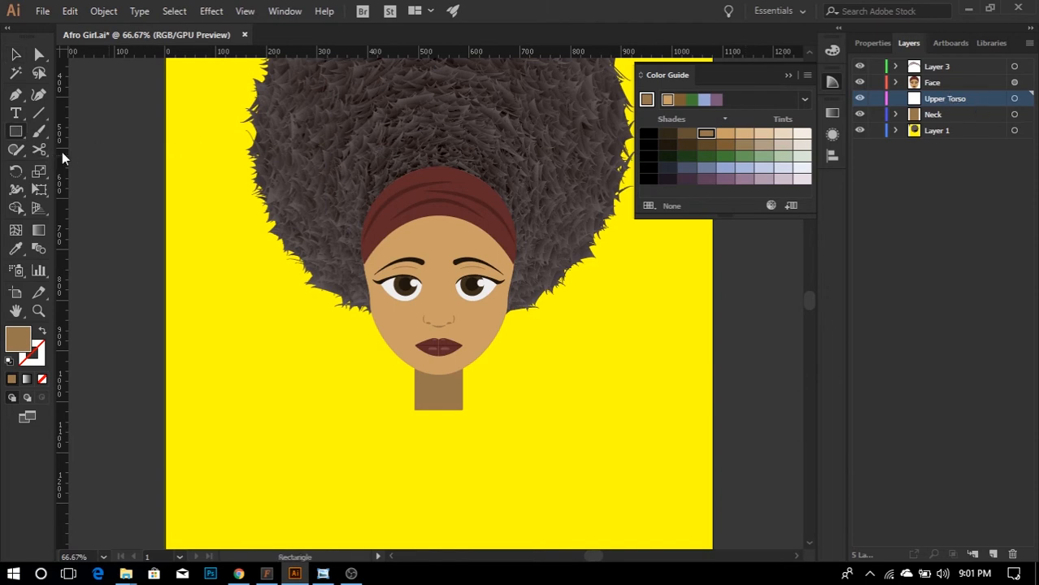
{"action": "scroll", "coordinate": [130, 195], "scroll_direction": "down", "scroll_amount": 2}
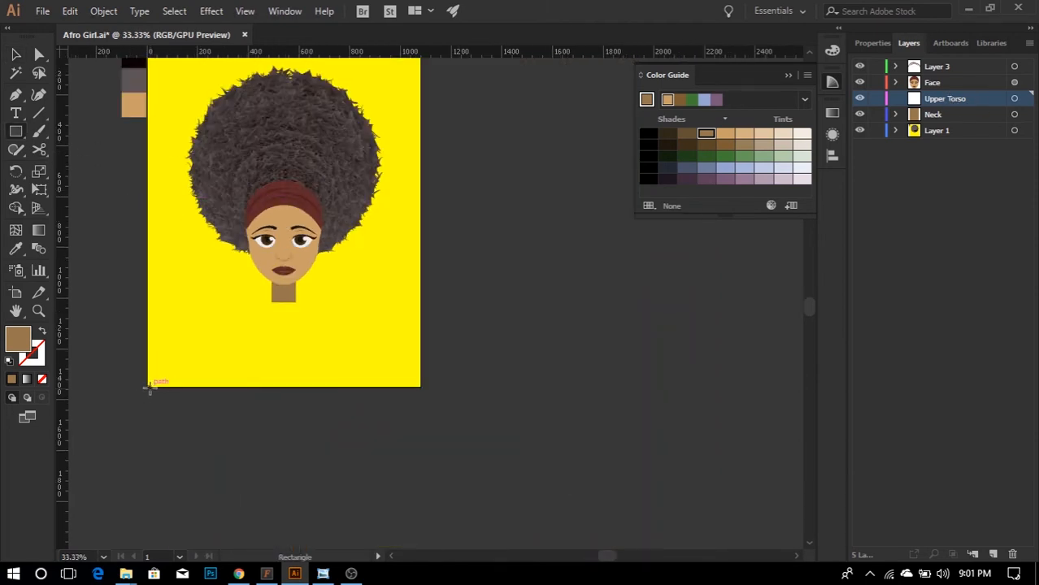
{"action": "left_click_drag", "start_coordinate": [148, 388], "coordinate": [420, 202]}
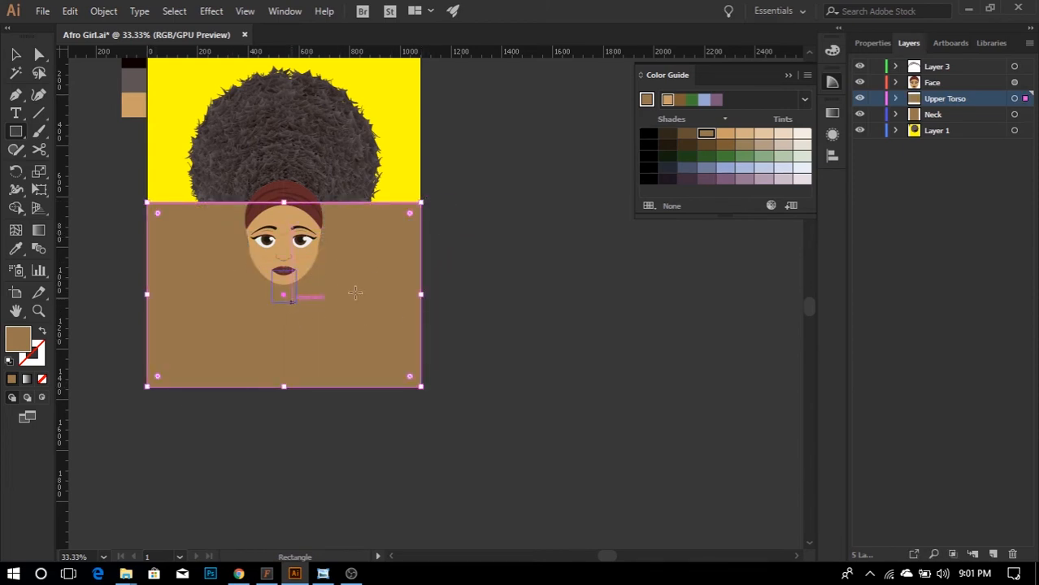
{"action": "left_click_drag", "start_coordinate": [284, 201], "coordinate": [283, 263]}
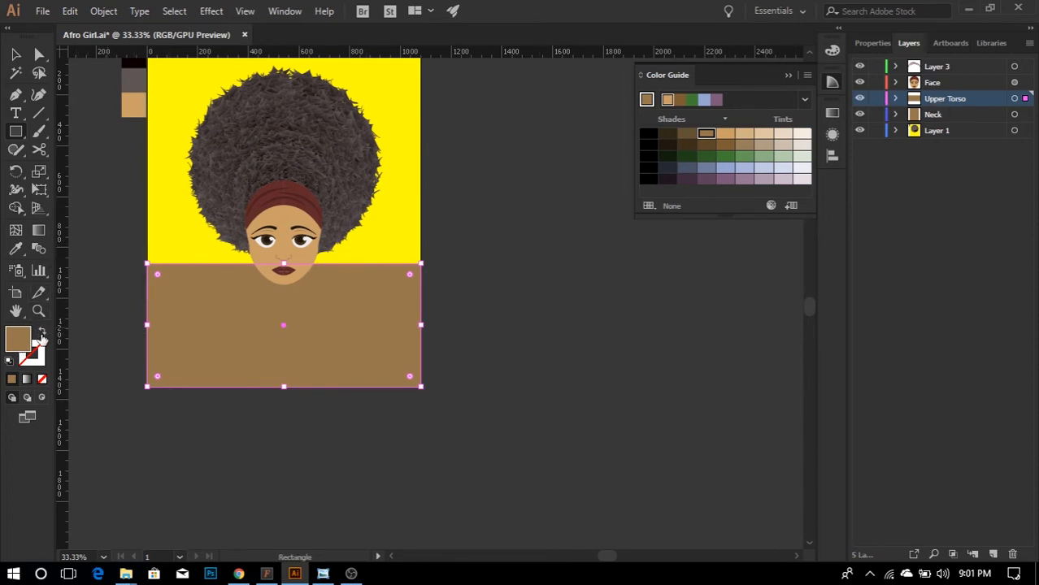
{"action": "left_click", "coordinate": [42, 379]}
{"action": "key", "text": "v"}
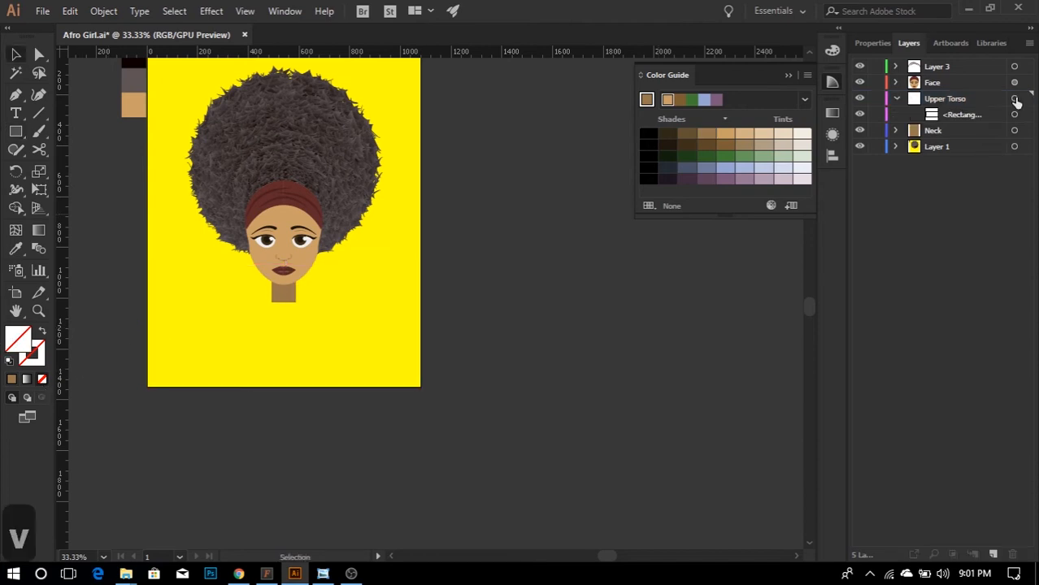
- Apply a Transform effect with Reflect X and 1 copy to the whole Upper Torso layer, and lock its full-width rectangle
{"action": "left_click", "coordinate": [1015, 99]}
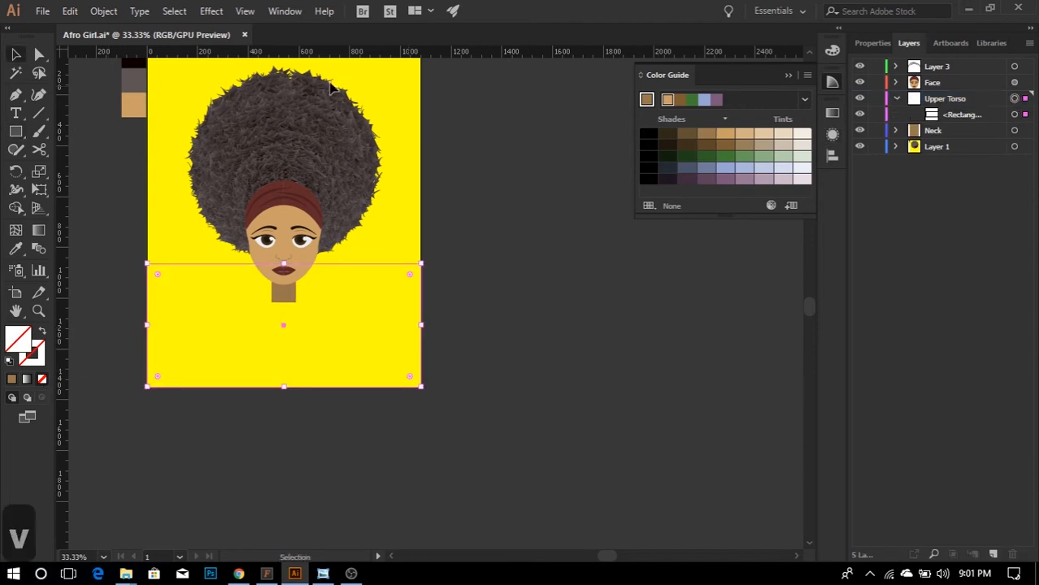
{"action": "left_click", "coordinate": [210, 10]}
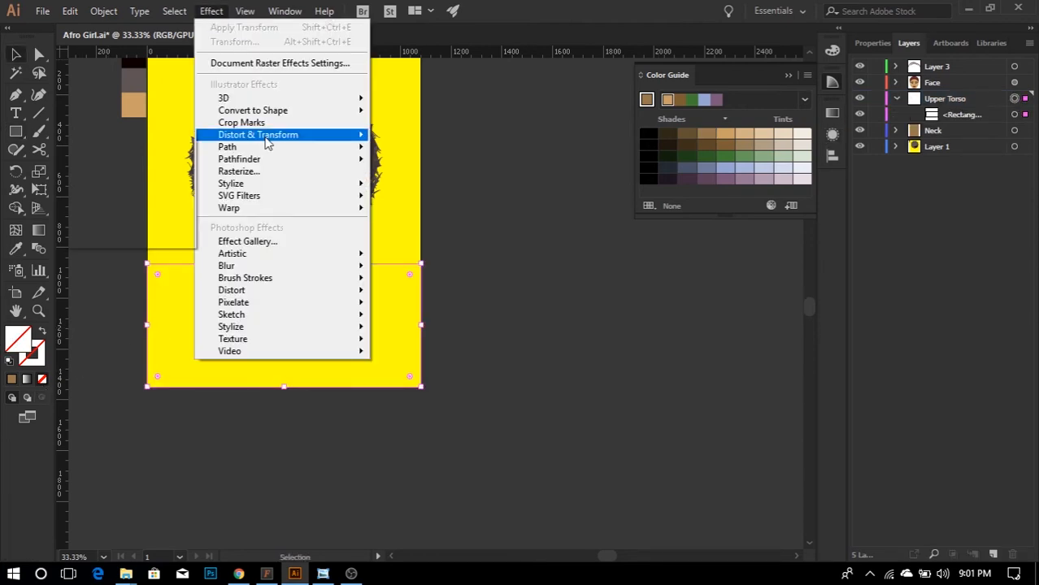
{"action": "mouse_move", "coordinate": [269, 140]}
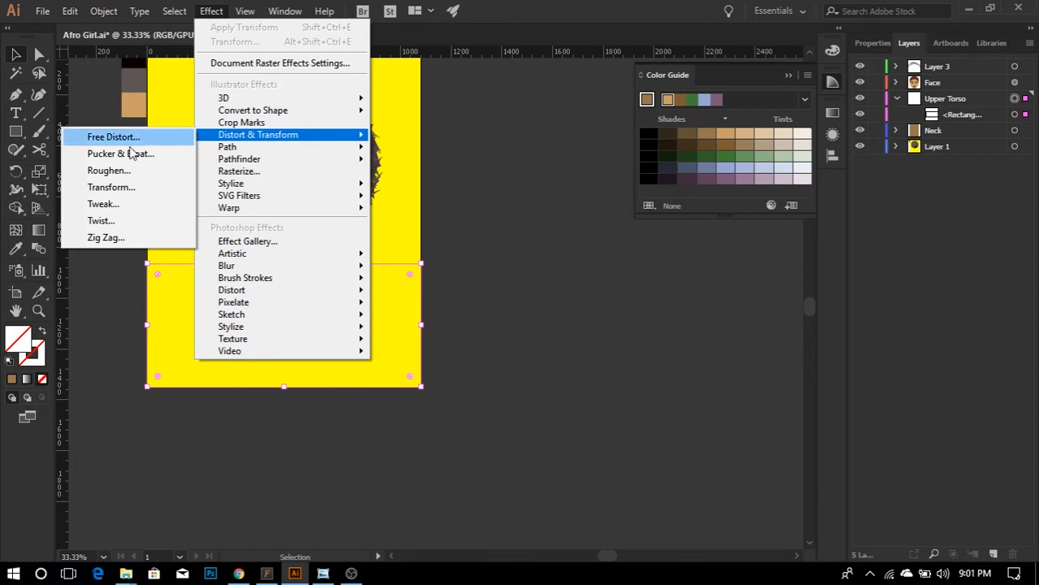
{"action": "left_click", "coordinate": [118, 189]}
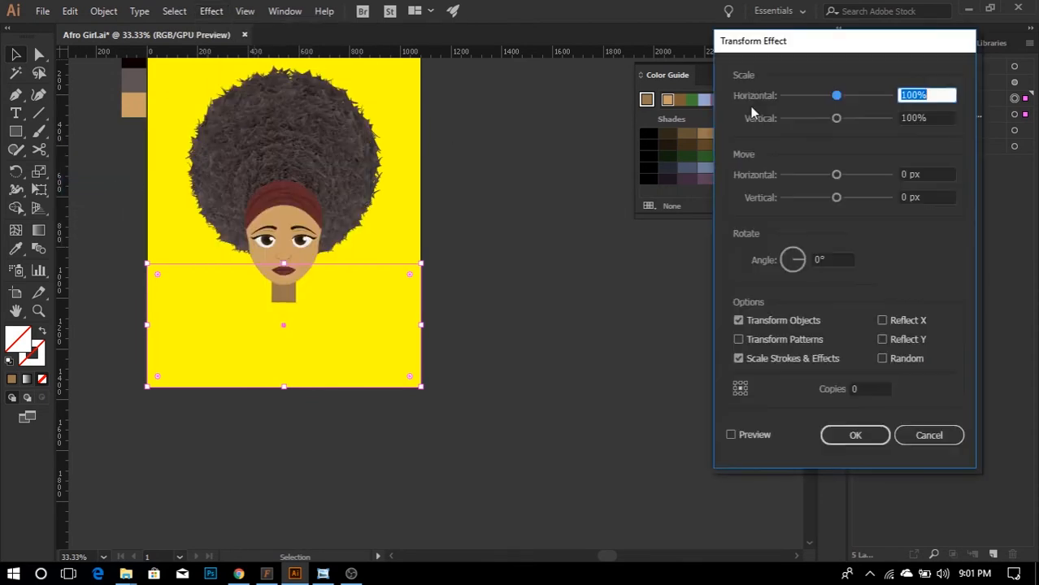
{"action": "left_click", "coordinate": [904, 322]}
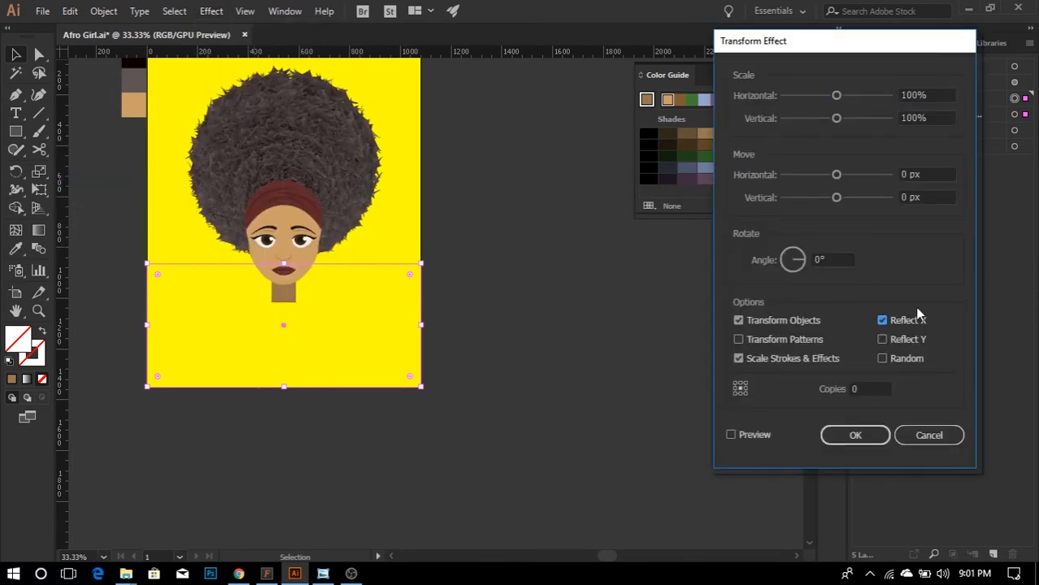
{"action": "left_click", "coordinate": [868, 389]}
{"action": "key", "text": "Up"}
{"action": "left_click", "coordinate": [850, 433]}
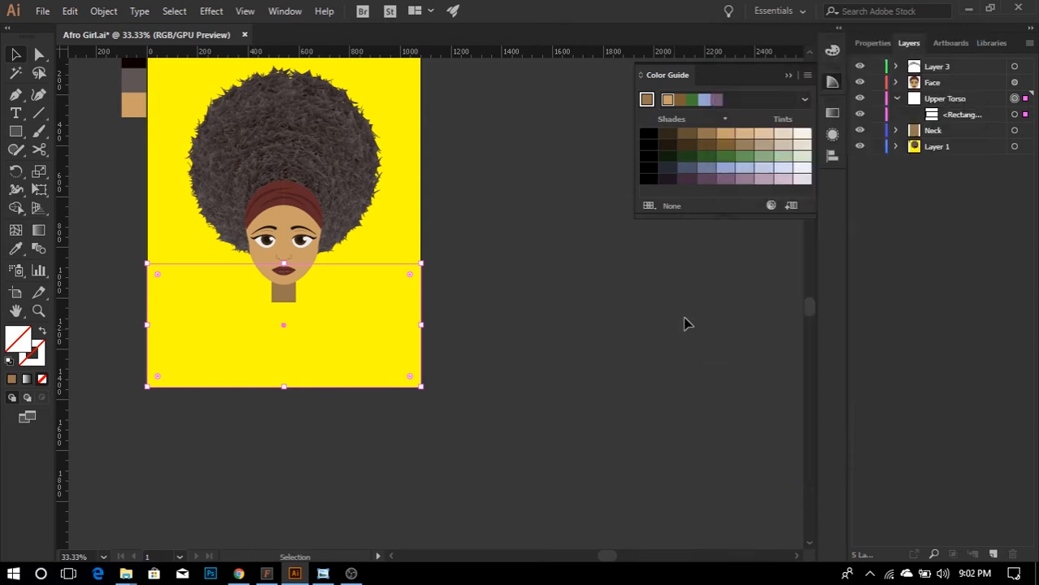
{"action": "left_click", "coordinate": [876, 114]}
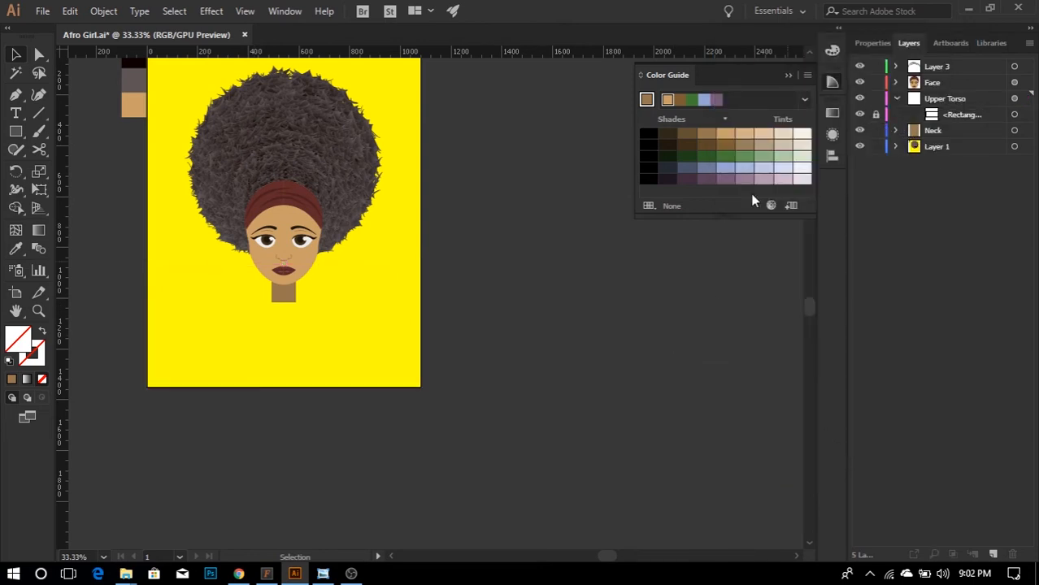
- Draw a smaller rectangle on the Upper Torso layer below the neck, on the right half of the body
{"action": "left_click", "coordinate": [17, 132]}
{"action": "scroll", "coordinate": [289, 316], "scroll_direction": "up", "scroll_amount": 1}
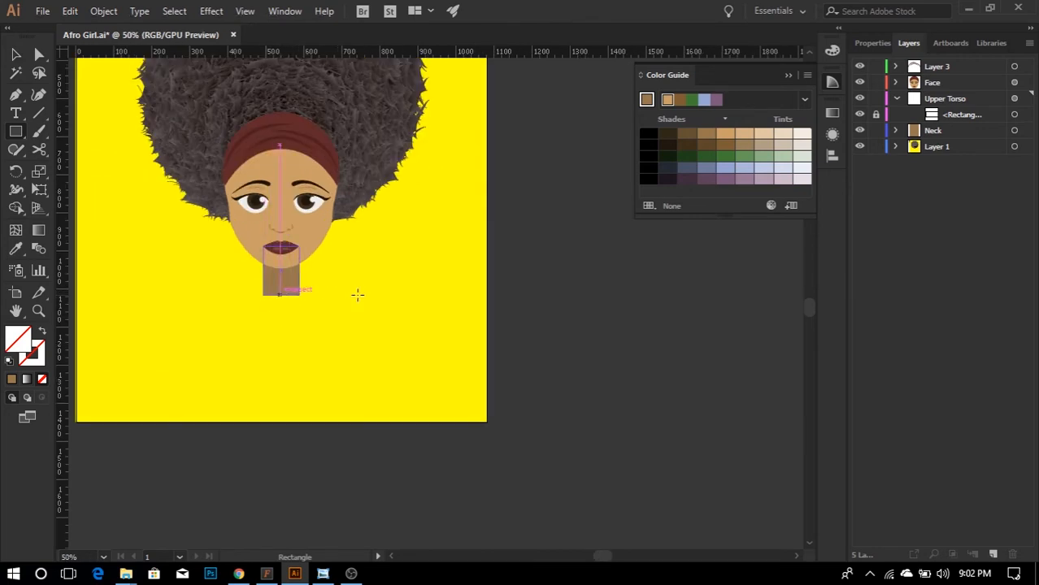
{"action": "left_click_drag", "start_coordinate": [464, 294], "coordinate": [300, 389]}
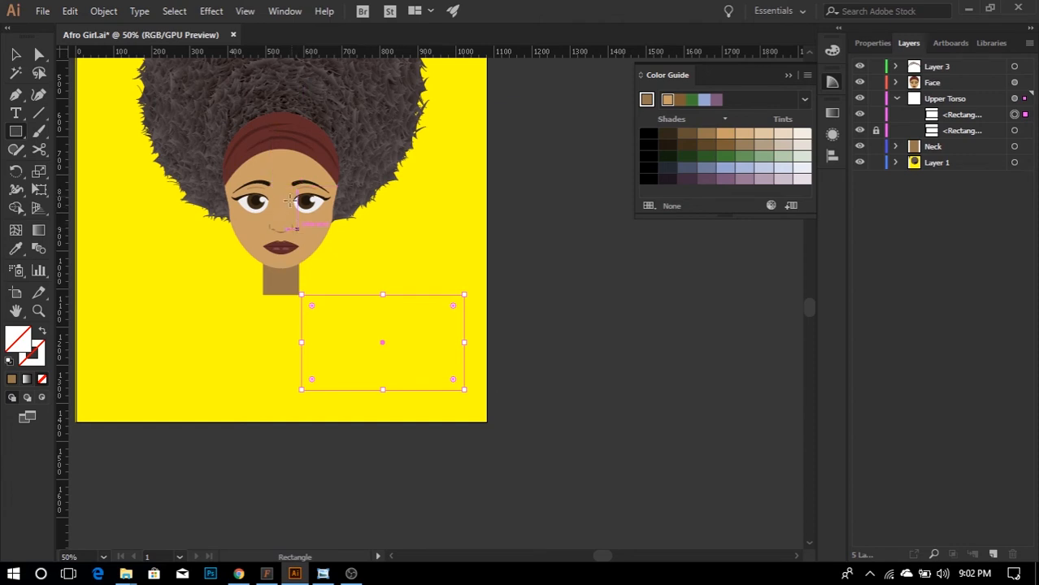
- Show the guides and move the smaller torso rectangle so its inner edge snaps to the vertical centre guide
{"action": "left_click", "coordinate": [245, 11]}
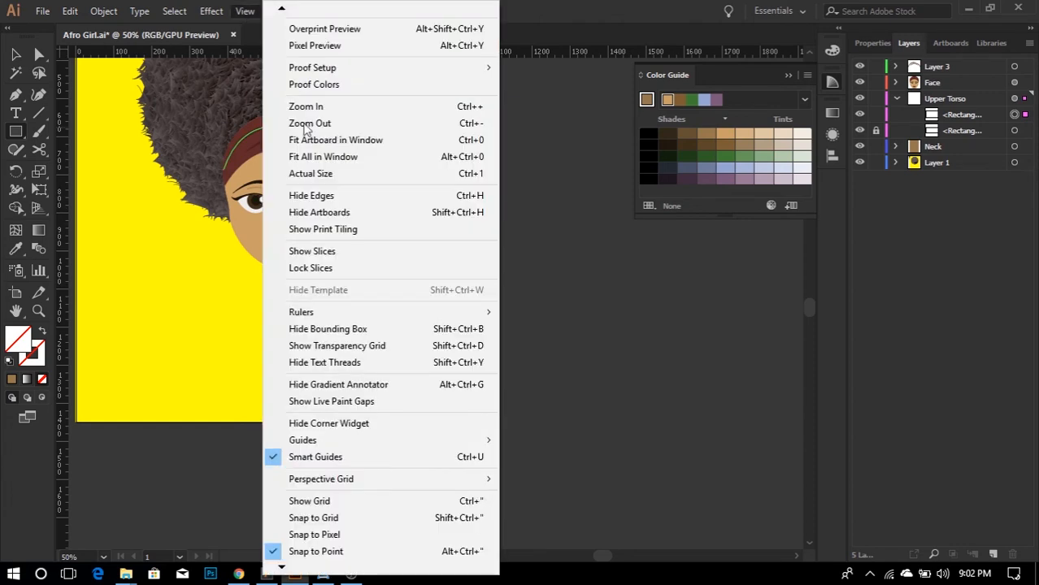
{"action": "mouse_move", "coordinate": [349, 443]}
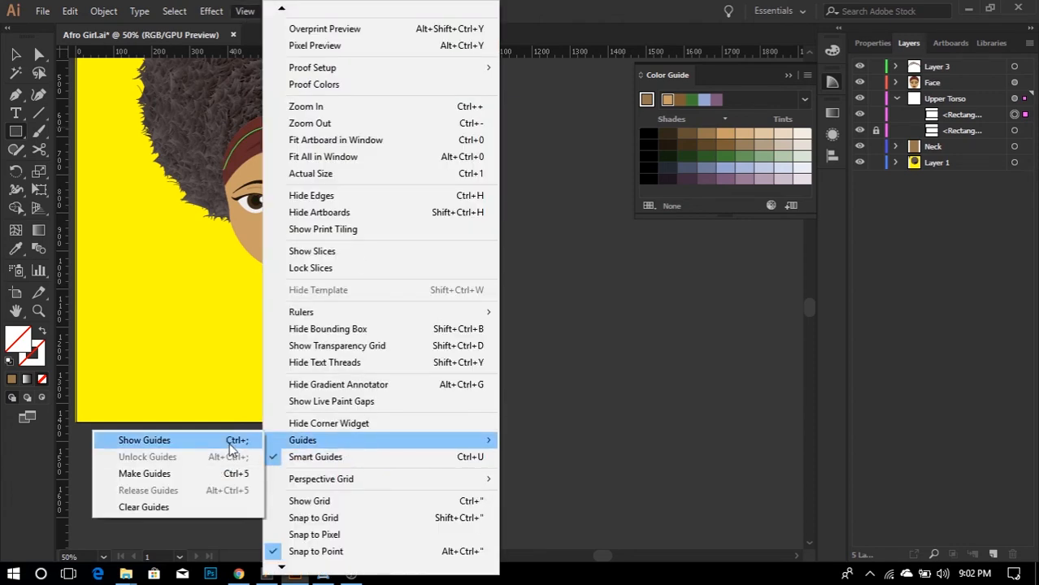
{"action": "left_click", "coordinate": [233, 438]}
{"action": "key", "text": "v"}
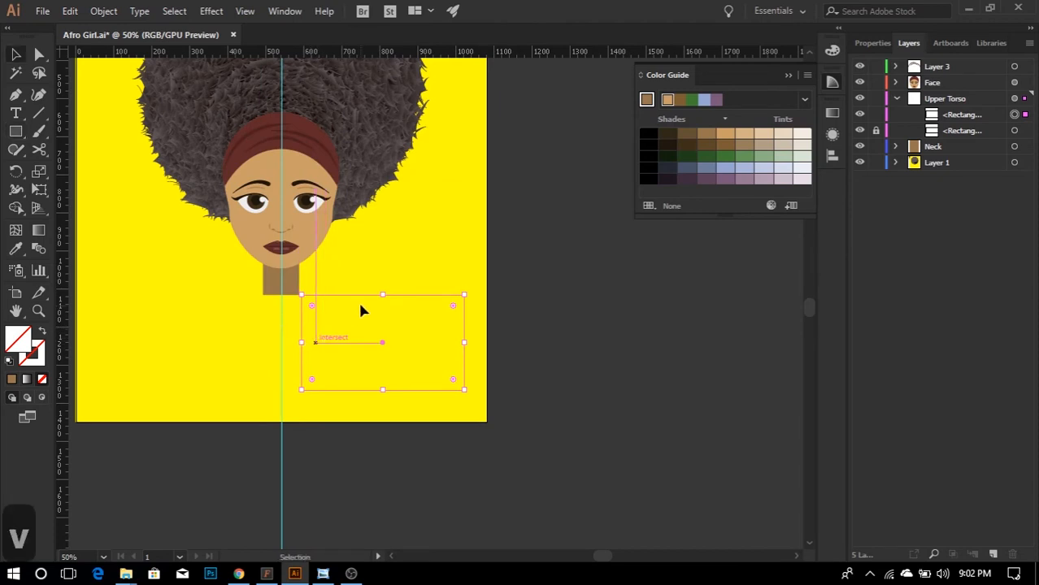
{"action": "left_click_drag", "start_coordinate": [358, 299], "coordinate": [340, 301]}
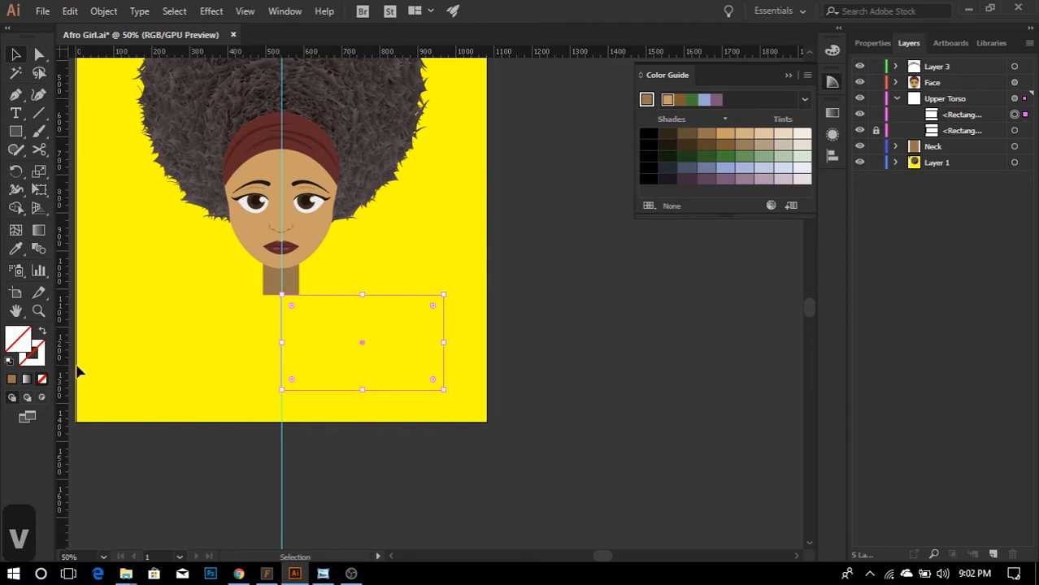
- Fill the torso rectangle with the dark colour 26202a
{"action": "double_click", "coordinate": [24, 338]}
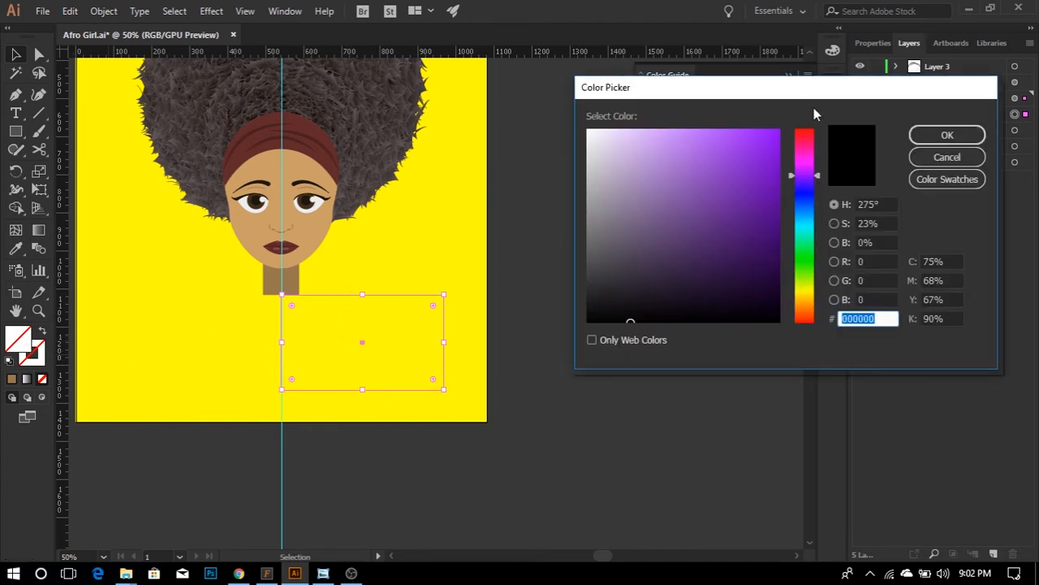
{"action": "left_click_drag", "start_coordinate": [807, 95], "coordinate": [781, 104]}
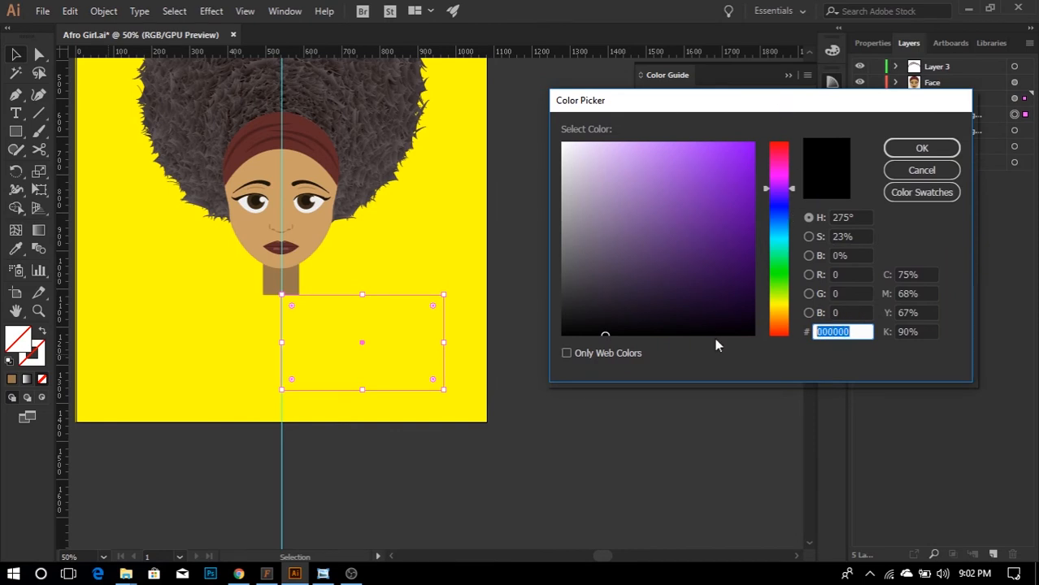
{"action": "type", "text": "26202"}
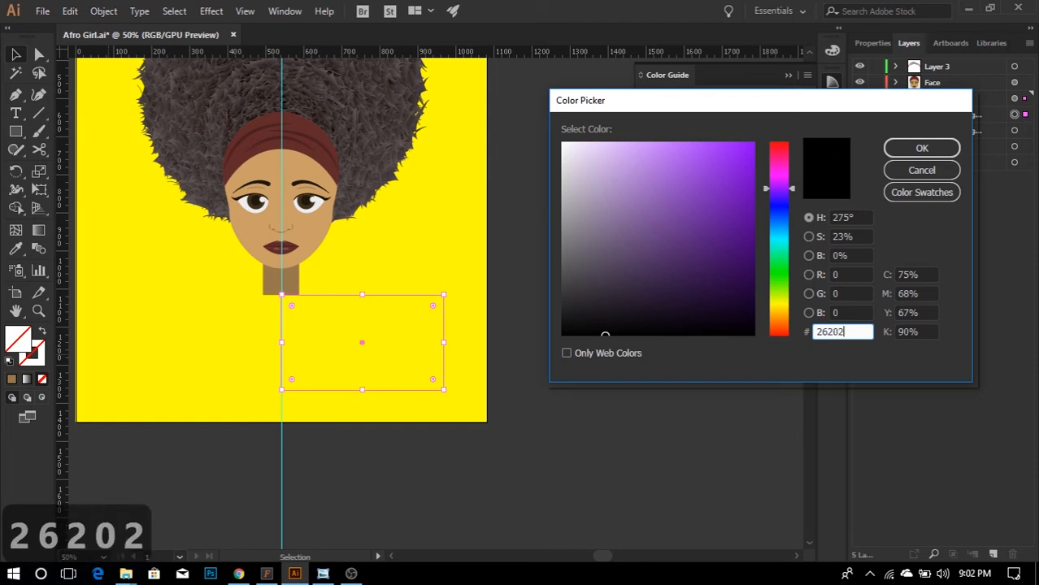
{"action": "type", "text": "a"}
{"action": "left_click", "coordinate": [810, 218]}
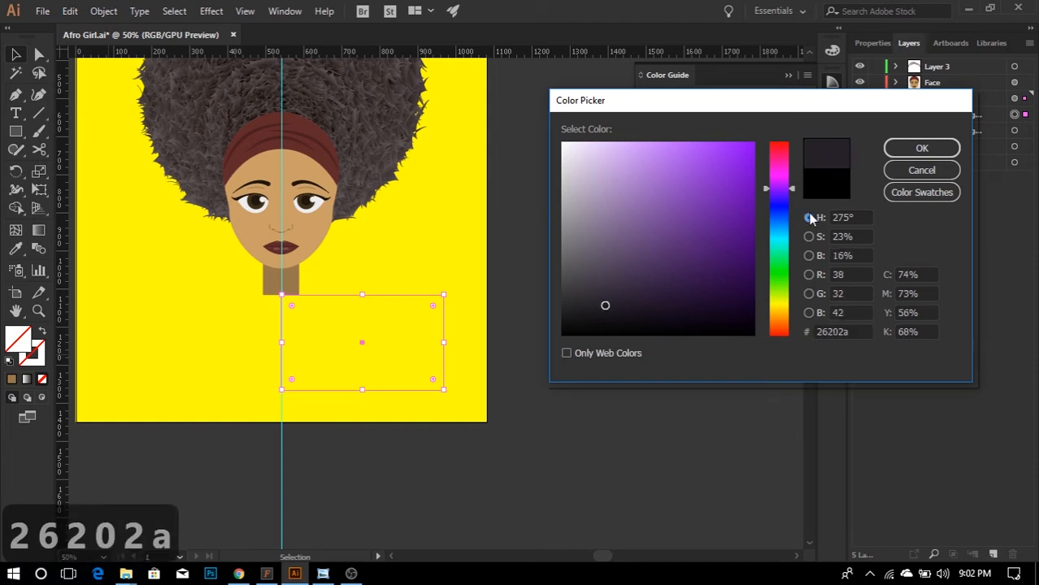
{"action": "left_click", "coordinate": [922, 148]}
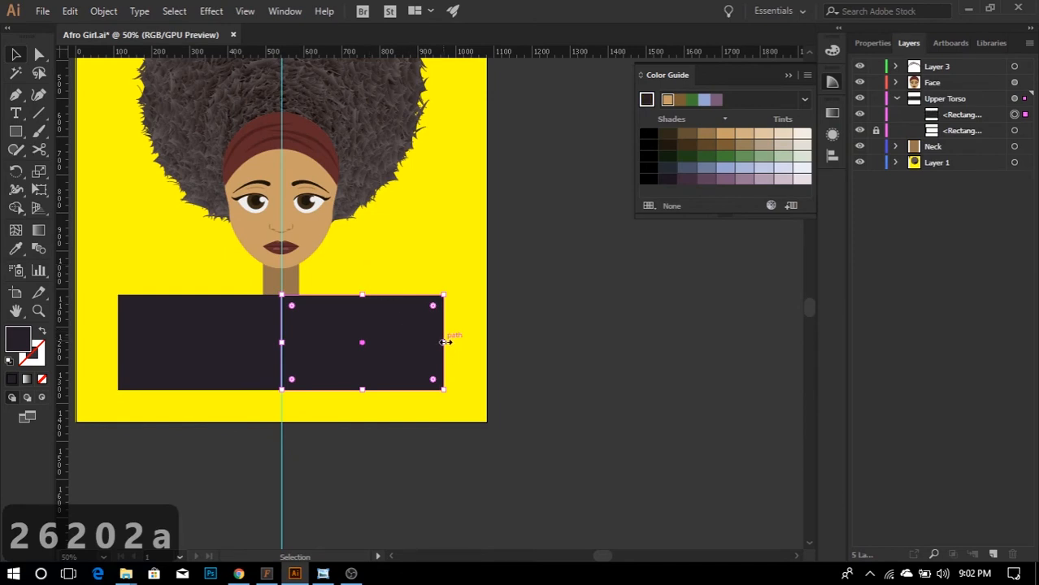
- Narrow the torso rectangle from its outer side to about 250 px wide, keeping its inner edge on the centre guide
{"action": "left_click_drag", "start_coordinate": [447, 343], "coordinate": [375, 335]}
{"action": "scroll", "coordinate": [309, 370], "scroll_direction": "up", "scroll_amount": 2}
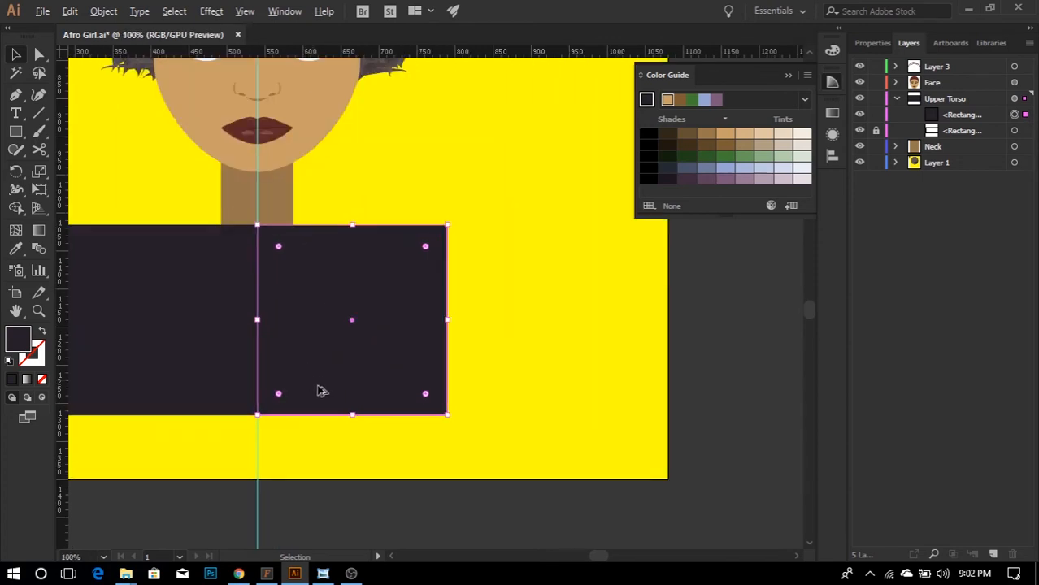
{"action": "mouse_move", "coordinate": [320, 308]}
{"action": "left_mouse_down"}
{"action": "mouse_move", "coordinate": [318, 337]}
{"action": "mouse_move", "coordinate": [317, 310]}
{"action": "left_mouse_up"}
{"action": "left_click", "coordinate": [527, 242]}
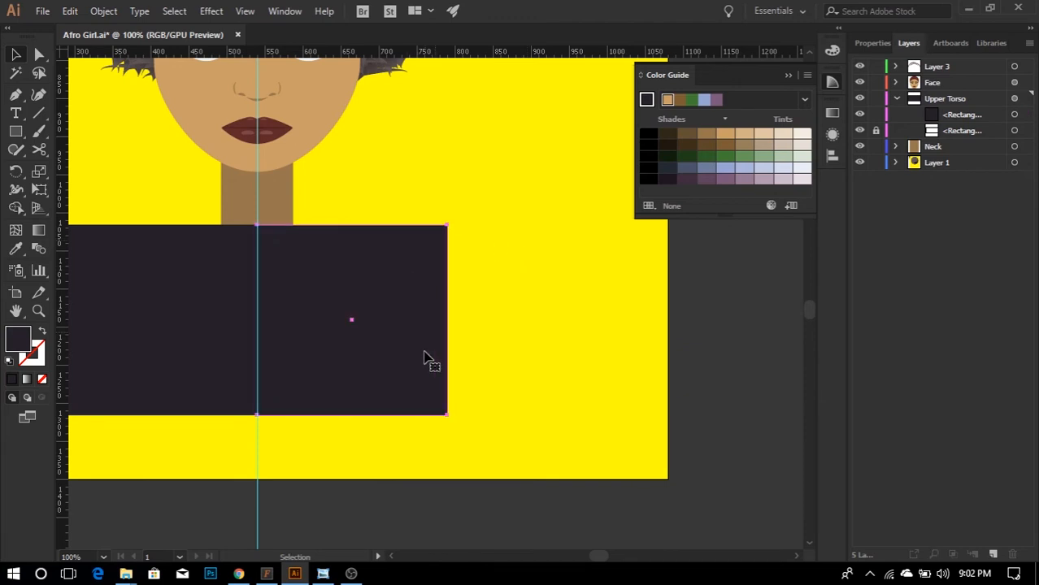
- Add an anchor point on the torso's upper edge where it meets the neck's side, and lower the outer corner to slope the shoulder
{"action": "left_click", "coordinate": [444, 244]}
{"action": "key", "text": "a"}
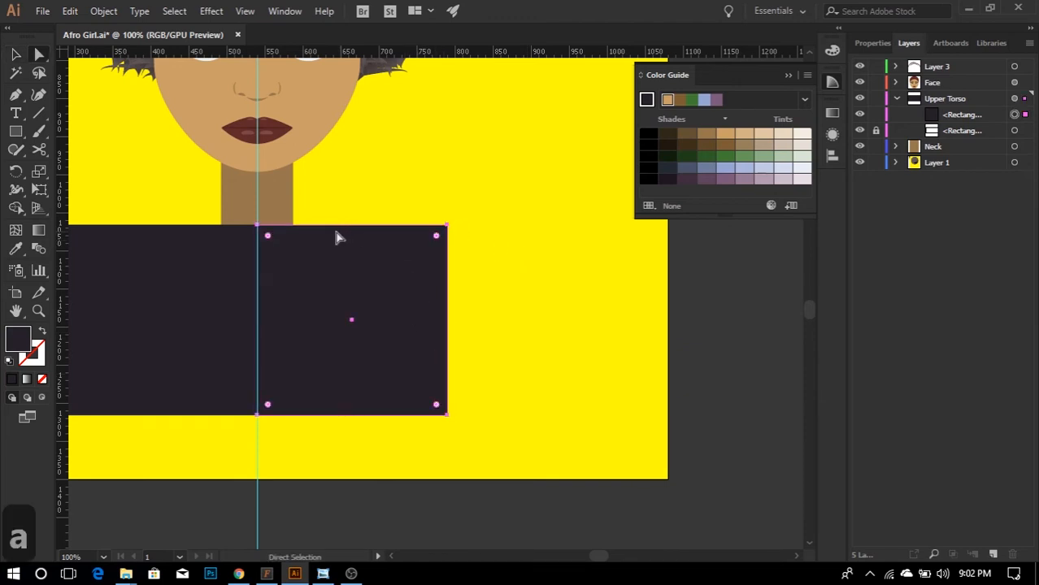
{"action": "key", "text": "p"}
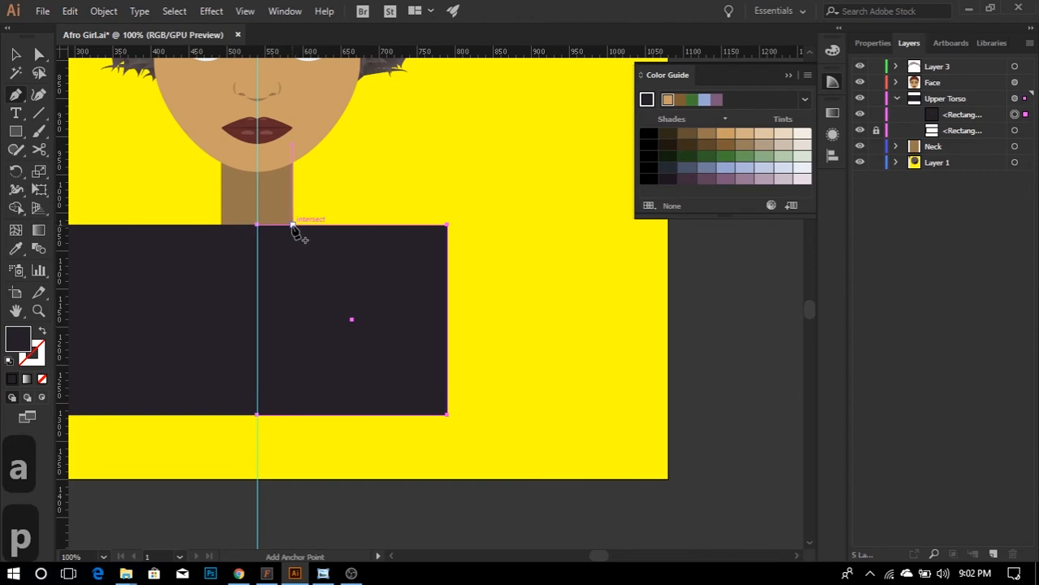
{"action": "left_click", "coordinate": [292, 226]}
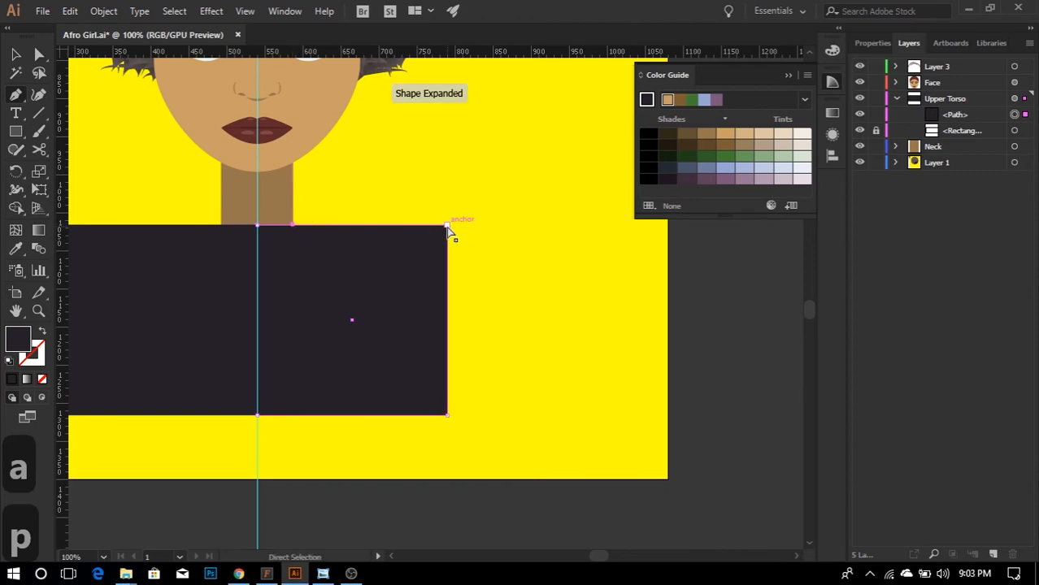
{"action": "left_click_drag", "start_coordinate": [448, 228], "coordinate": [431, 266]}
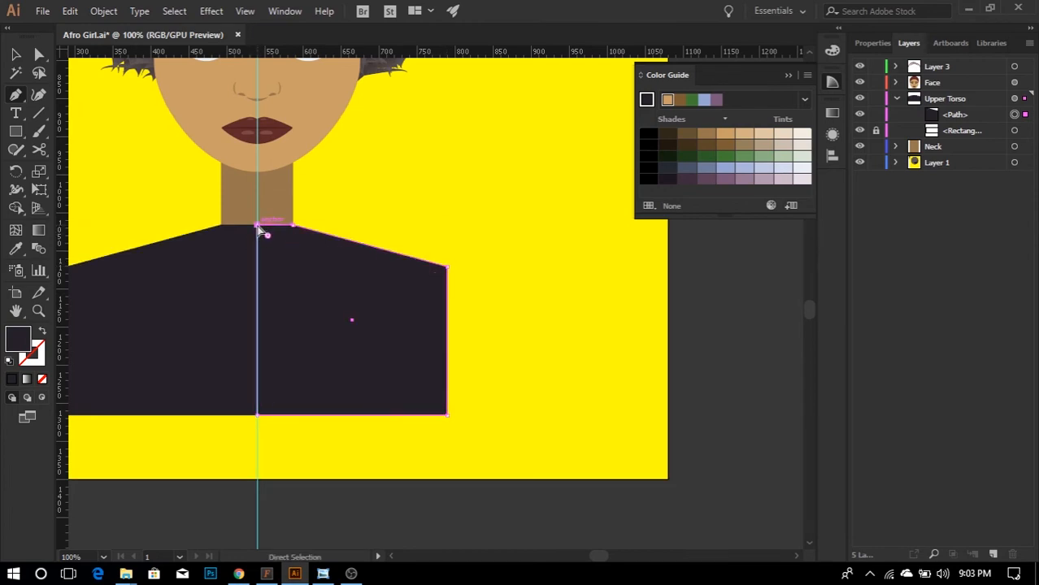
- Lower the torso's upper centre point to form a V neckline, and extend the neck rectangle down behind it to fill the opening
{"action": "left_click_drag", "start_coordinate": [258, 226], "coordinate": [260, 289]}
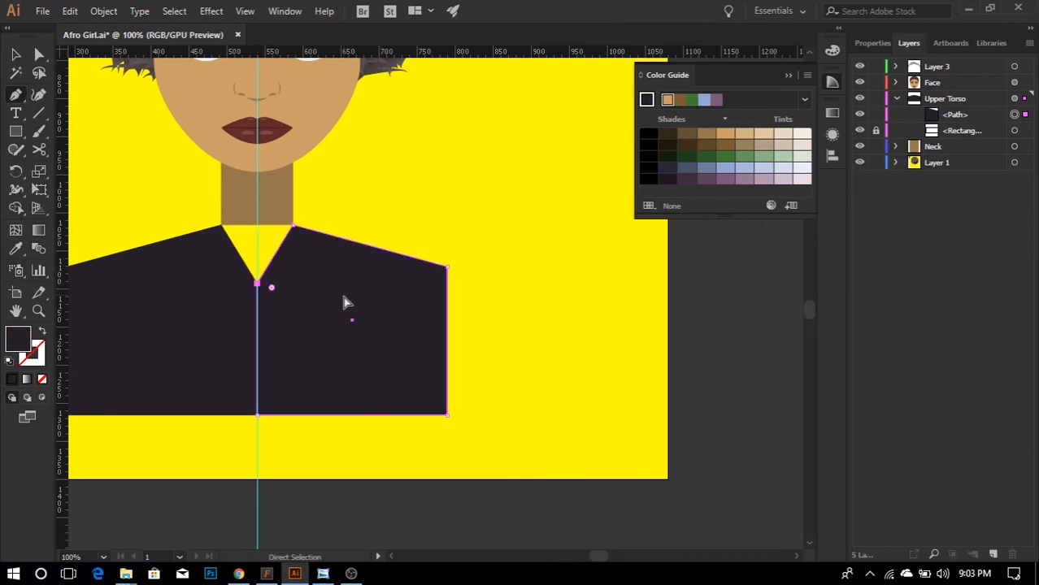
{"action": "key", "text": "v"}
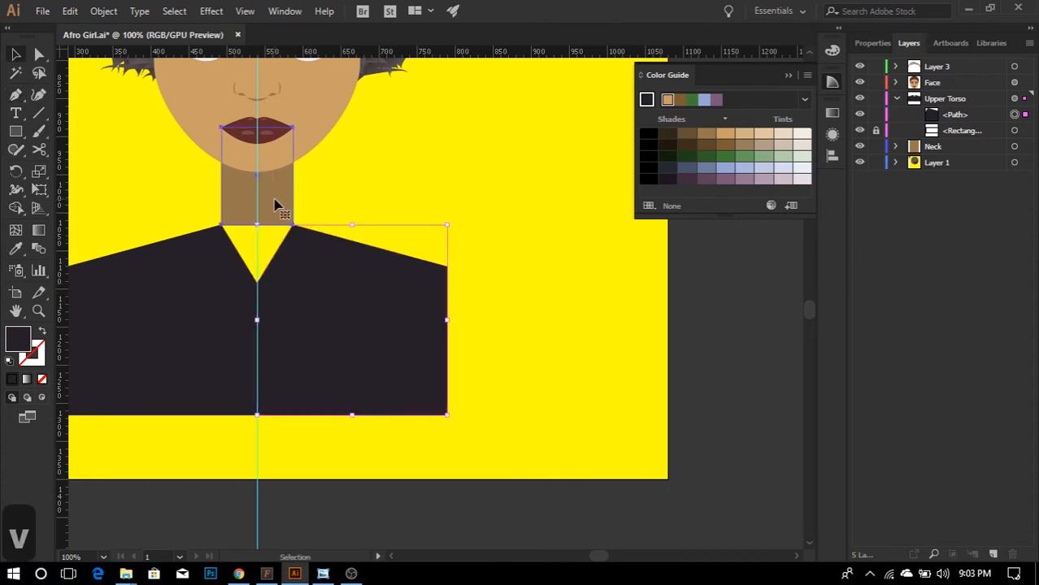
{"action": "left_click_drag", "start_coordinate": [275, 206], "coordinate": [257, 289]}
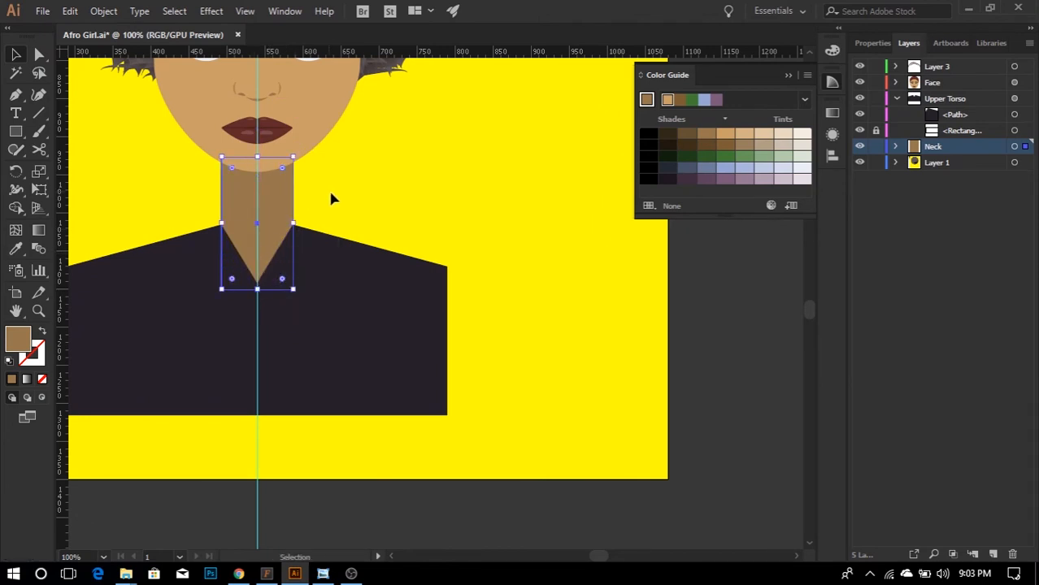
- Raise the torso's outer shoulder corner slightly and move its lower outer corner inward to taper the side
{"action": "left_click", "coordinate": [448, 281]}
{"action": "key", "text": "a"}
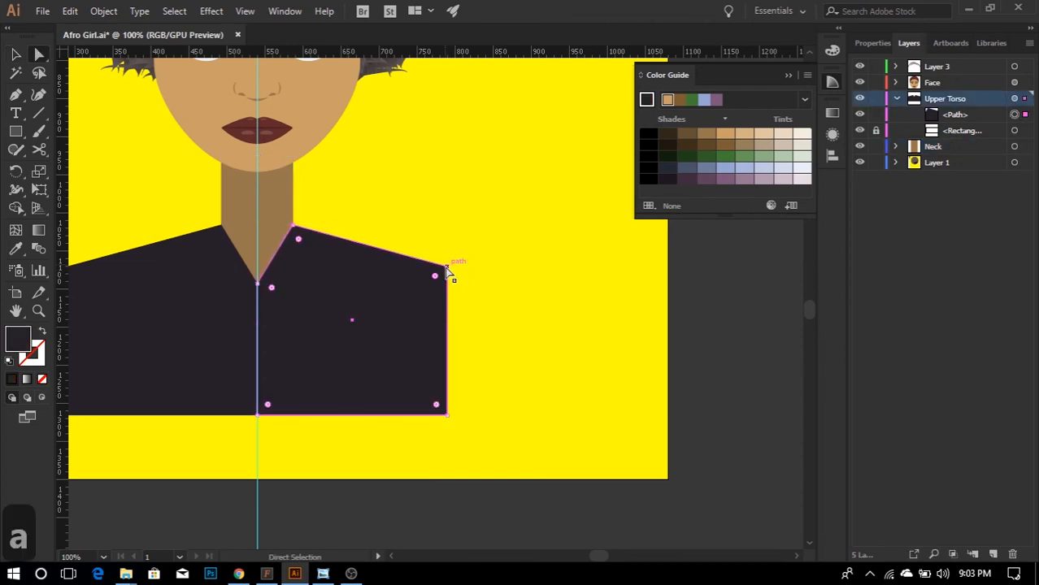
{"action": "left_click_drag", "start_coordinate": [447, 268], "coordinate": [449, 261]}
{"action": "left_click", "coordinate": [447, 415]}
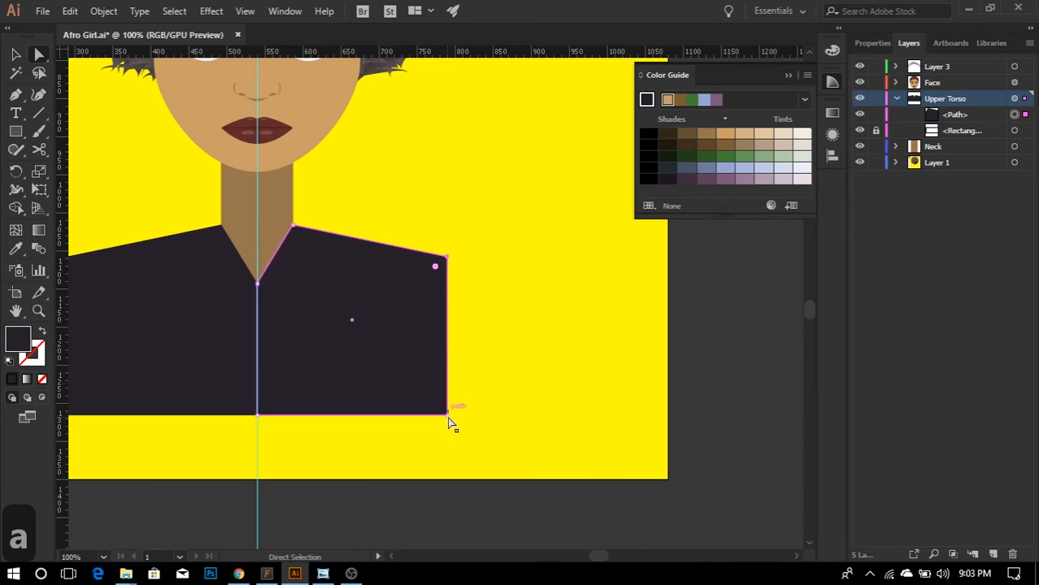
{"action": "left_click_drag", "start_coordinate": [447, 415], "coordinate": [436, 420]}
{"action": "left_click", "coordinate": [471, 323]}
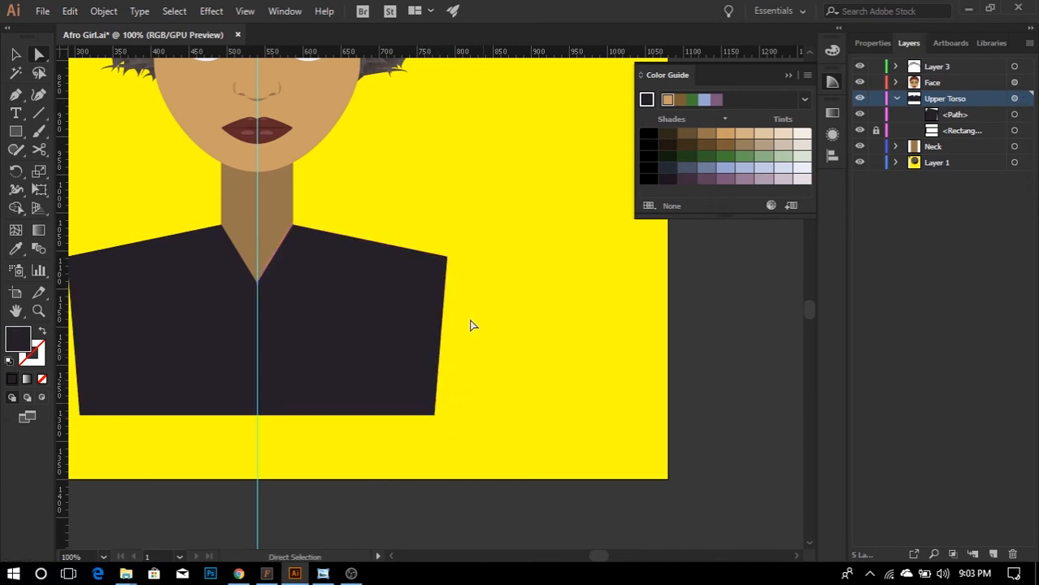
- Try rounding the torso's shoulder corner and flaring its lower outer corner outward
{"action": "left_click", "coordinate": [444, 259]}
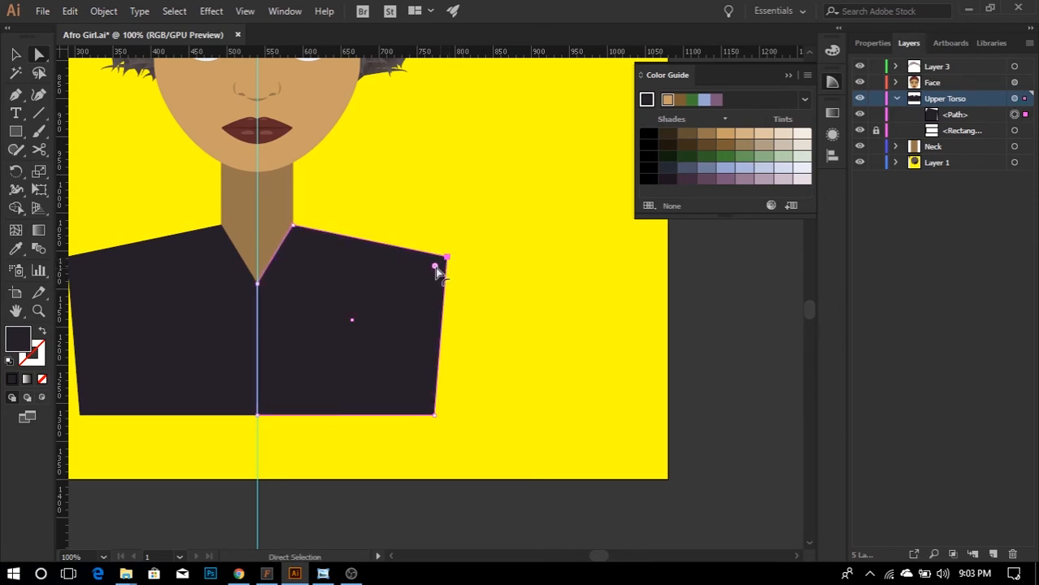
{"action": "left_click_drag", "start_coordinate": [435, 267], "coordinate": [403, 315]}
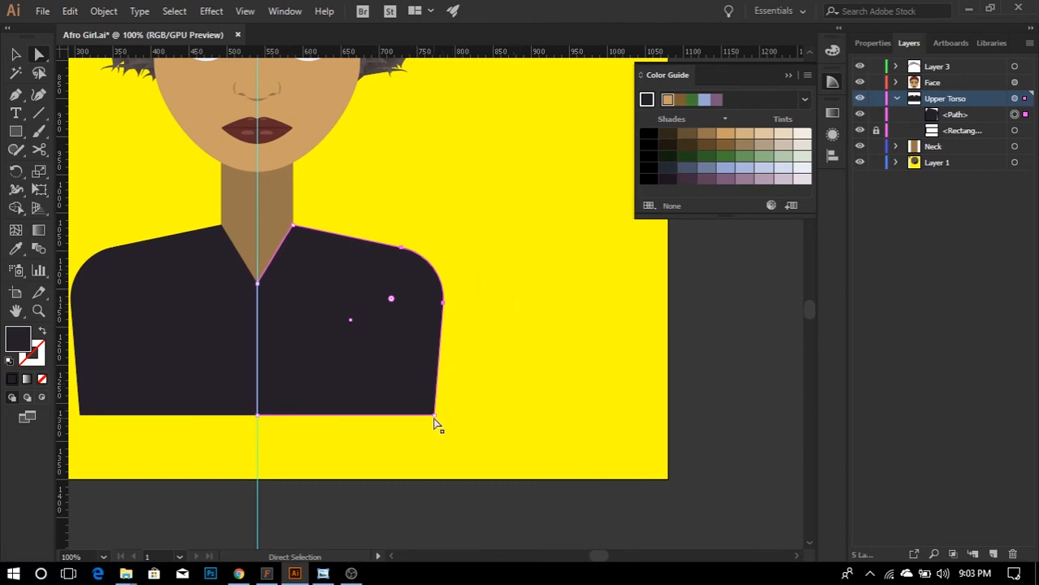
{"action": "left_click_drag", "start_coordinate": [433, 417], "coordinate": [471, 416]}
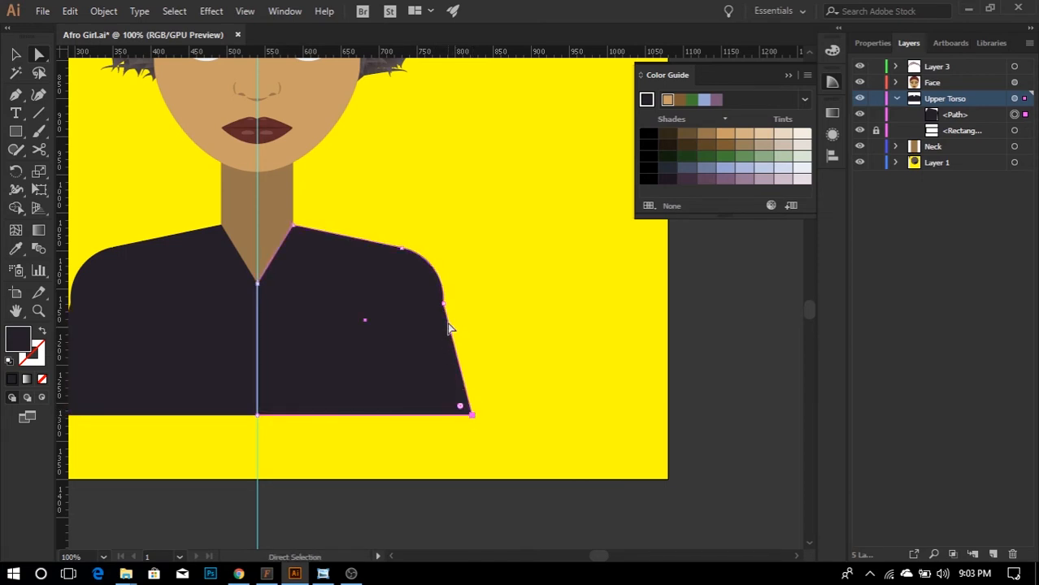
{"action": "left_click", "coordinate": [402, 248]}
{"action": "left_click_drag", "start_coordinate": [456, 307], "coordinate": [406, 348]}
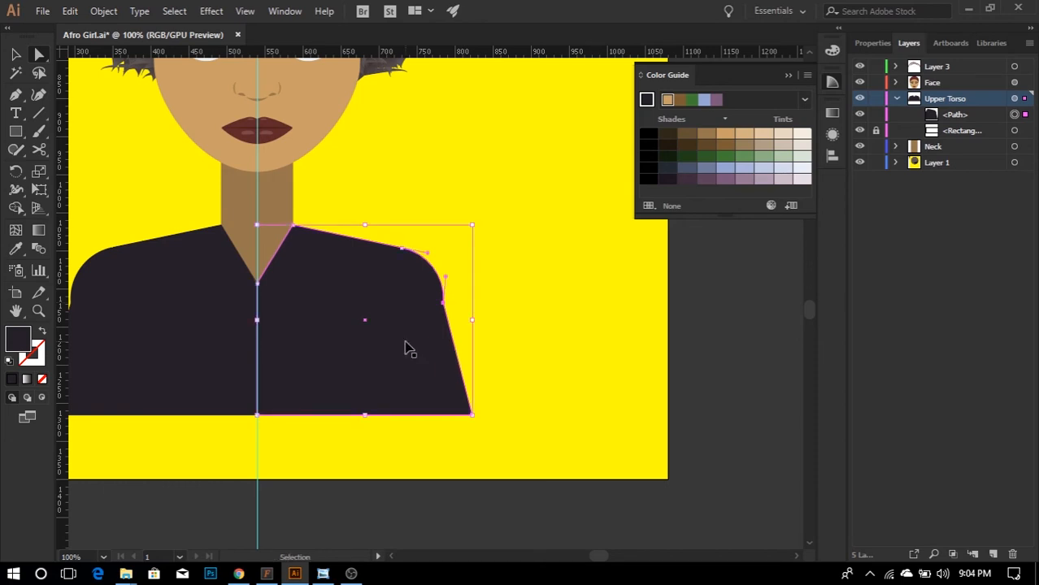
{"action": "key", "text": "ctrl+z"}
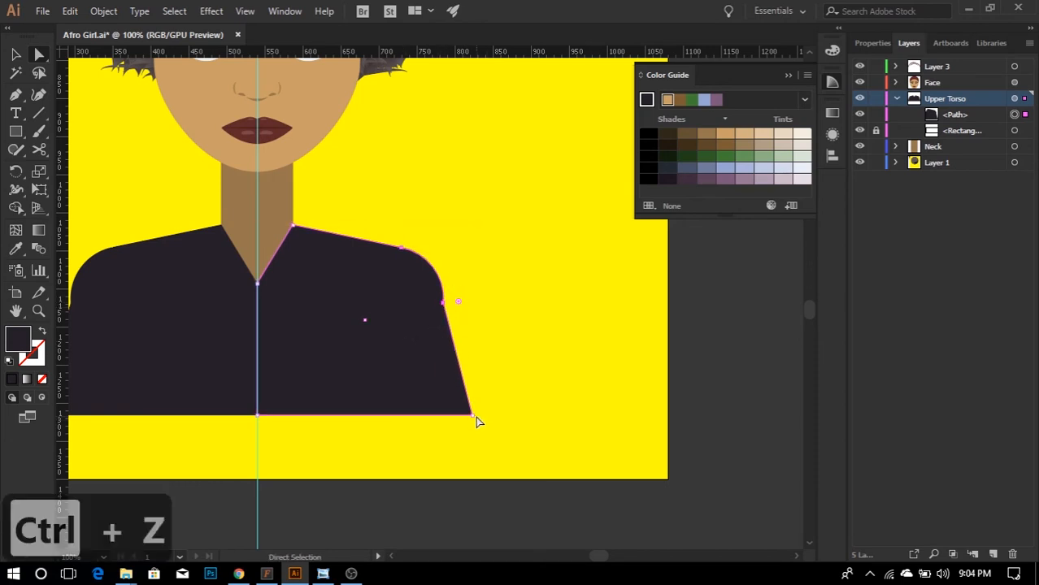
{"action": "key", "text": "ctrl+z"}
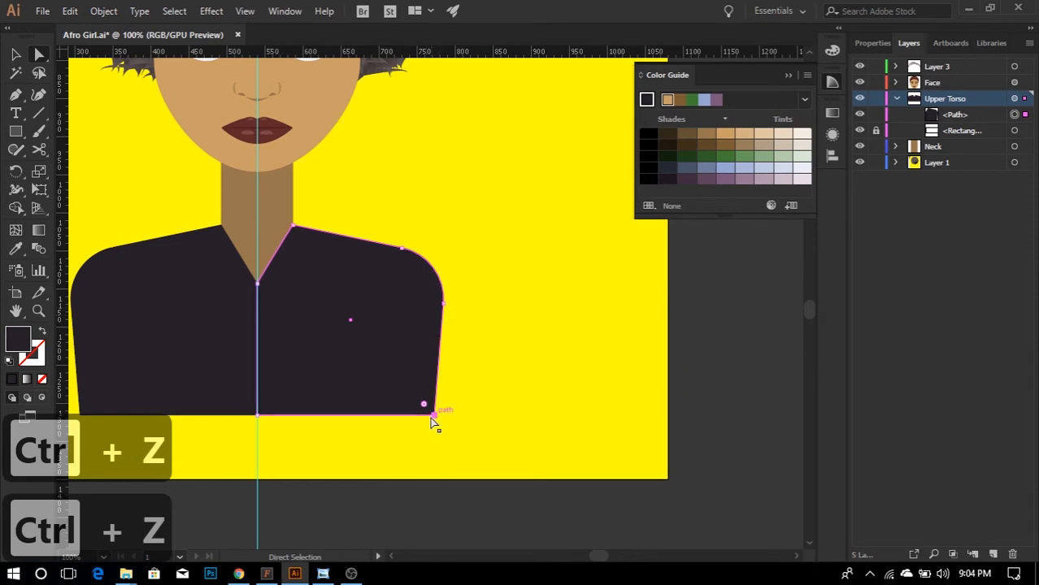
{"action": "left_click", "coordinate": [412, 259]}
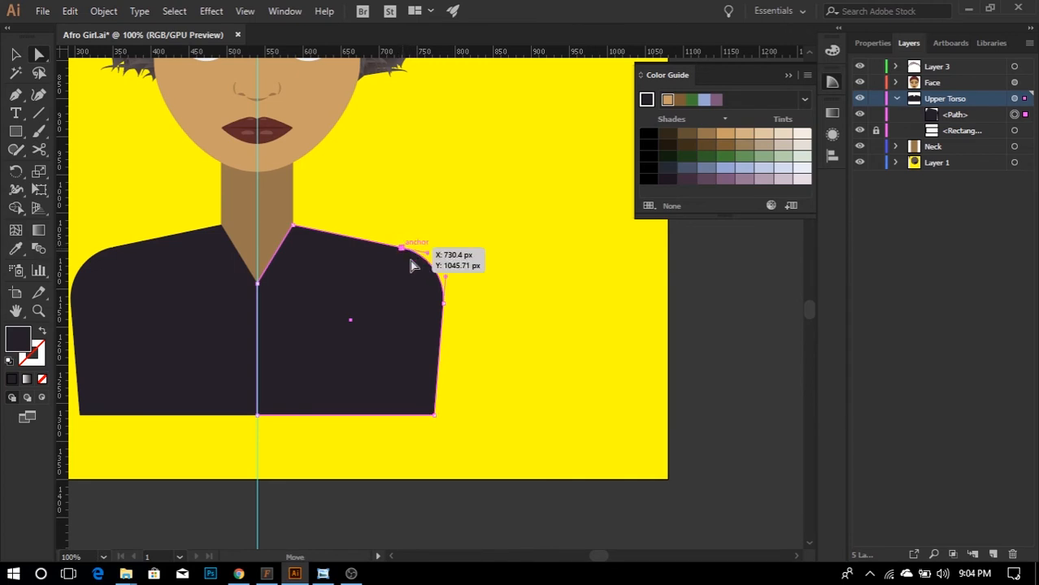
{"action": "left_click", "coordinate": [444, 305]}
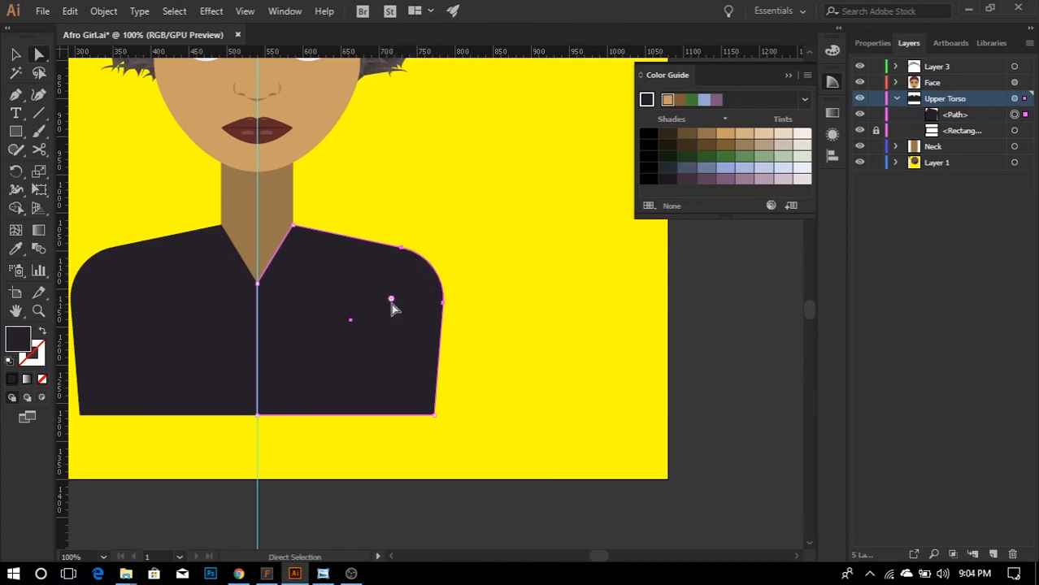
{"action": "left_click_drag", "start_coordinate": [391, 305], "coordinate": [498, 242]}
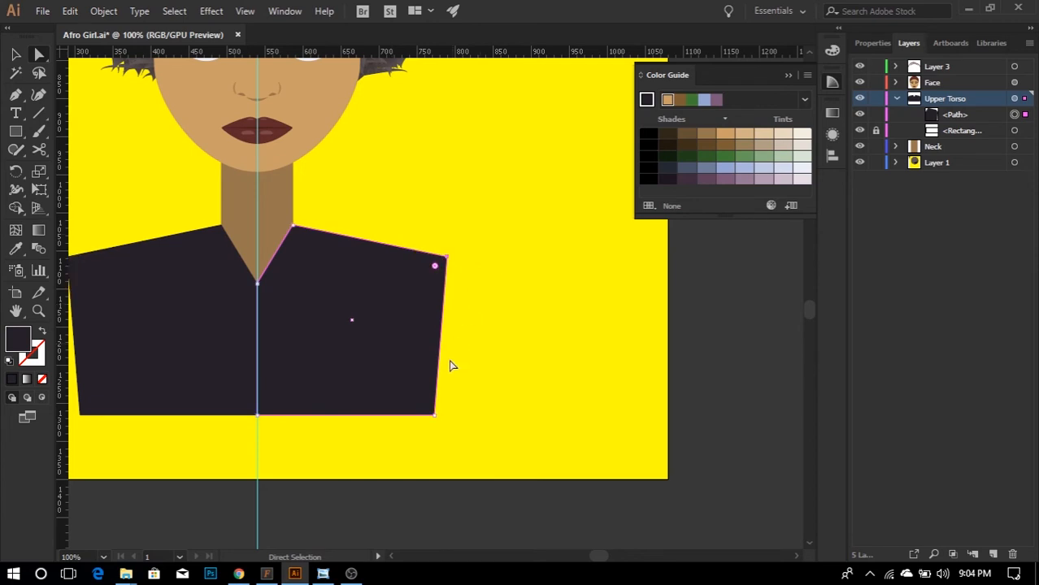
- Round only the torso's outer shoulder corner into a broad curve, leaving the lower corner sharp
{"action": "left_click", "coordinate": [435, 417]}
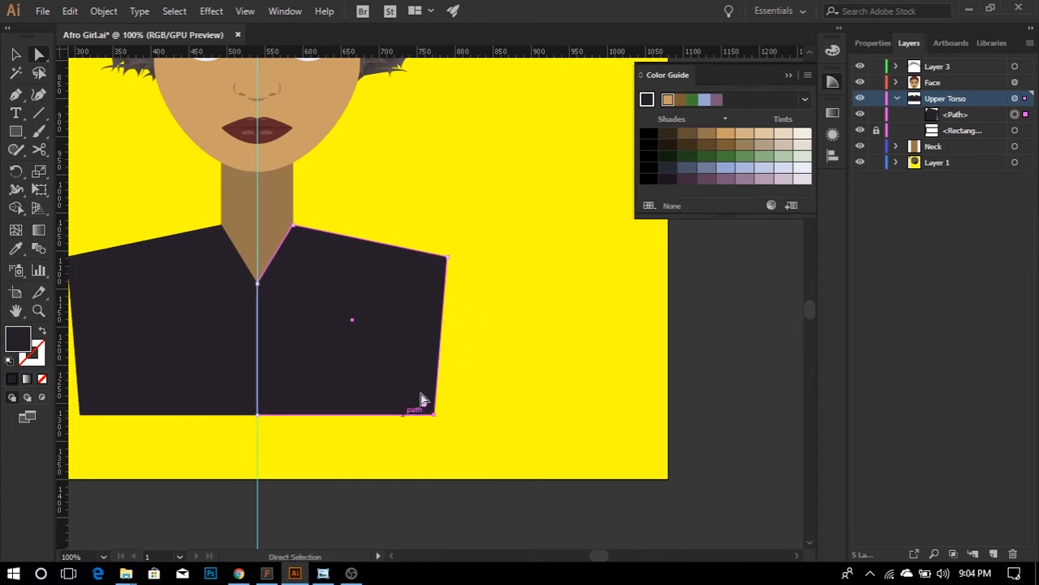
{"action": "left_click", "coordinate": [449, 258]}
{"action": "left_click_drag", "start_coordinate": [431, 267], "coordinate": [393, 315]}
{"action": "left_click", "coordinate": [491, 268]}
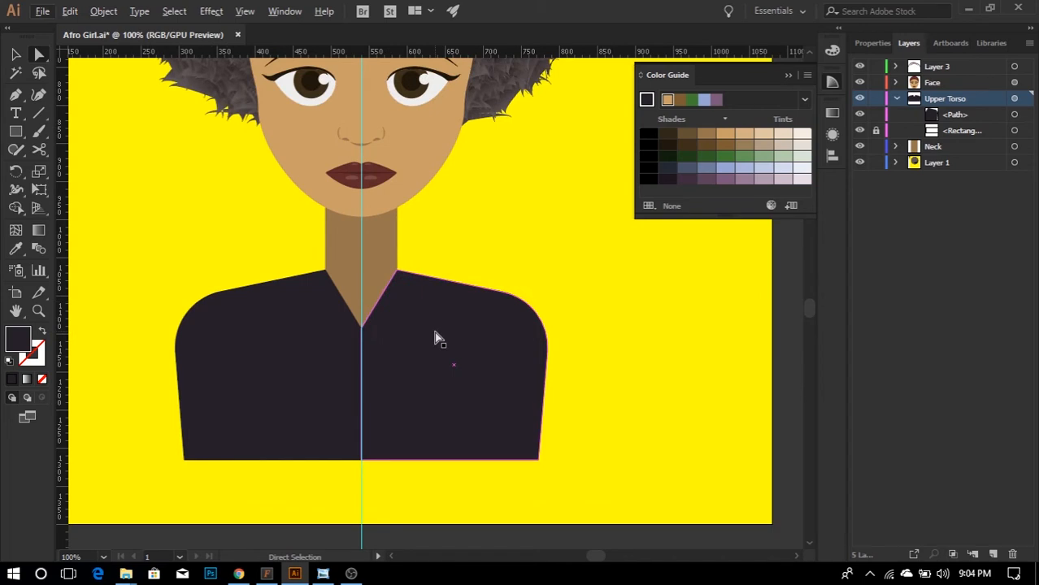
- Draw a narrow upright rectangle, about 16 px wide and 49 px high, beside the neck on the shoulder as the collar back
{"action": "left_click", "coordinate": [361, 277]}
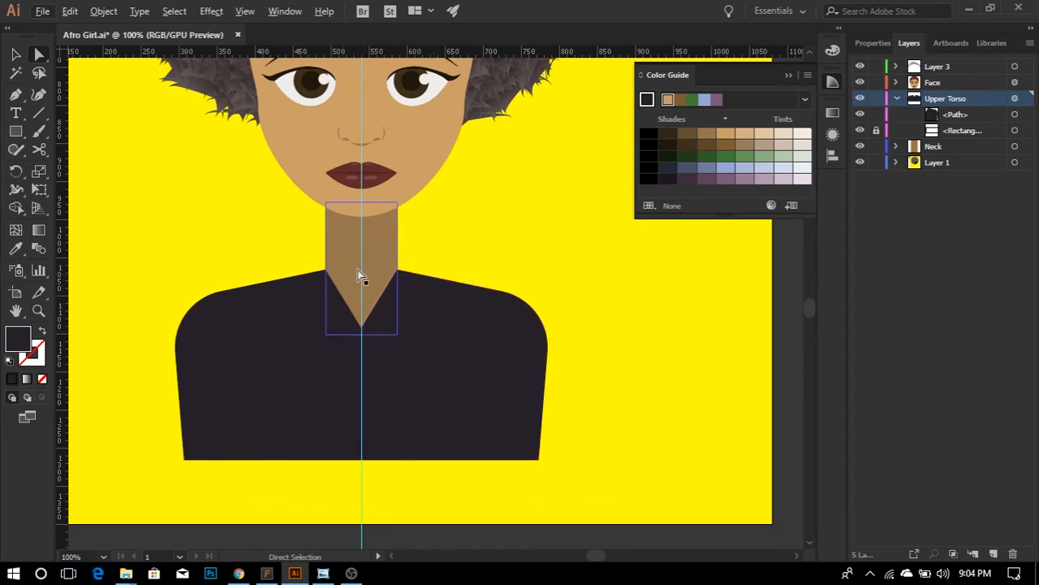
{"action": "scroll", "coordinate": [390, 255], "scroll_direction": "up", "scroll_amount": 1}
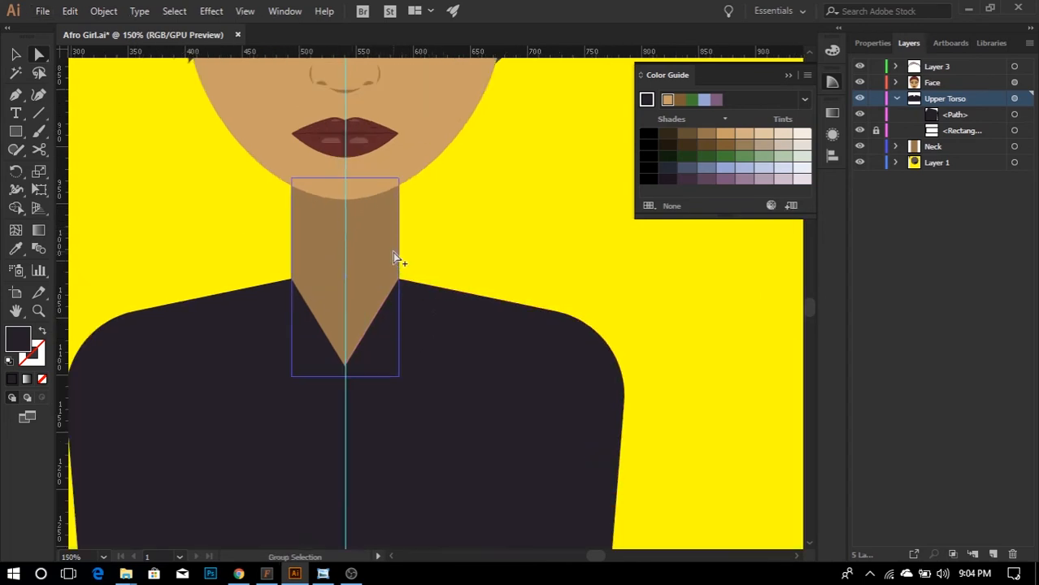
{"action": "left_click", "coordinate": [137, 182]}
{"action": "left_click", "coordinate": [15, 131]}
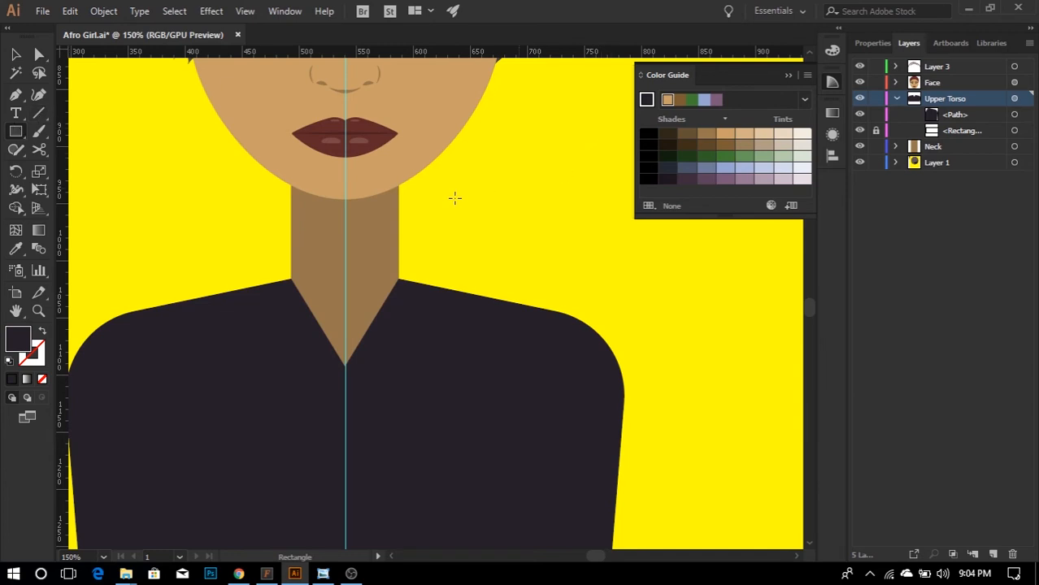
{"action": "left_click_drag", "start_coordinate": [399, 223], "coordinate": [417, 280]}
{"action": "scroll", "coordinate": [417, 279], "scroll_direction": "up", "scroll_amount": 2}
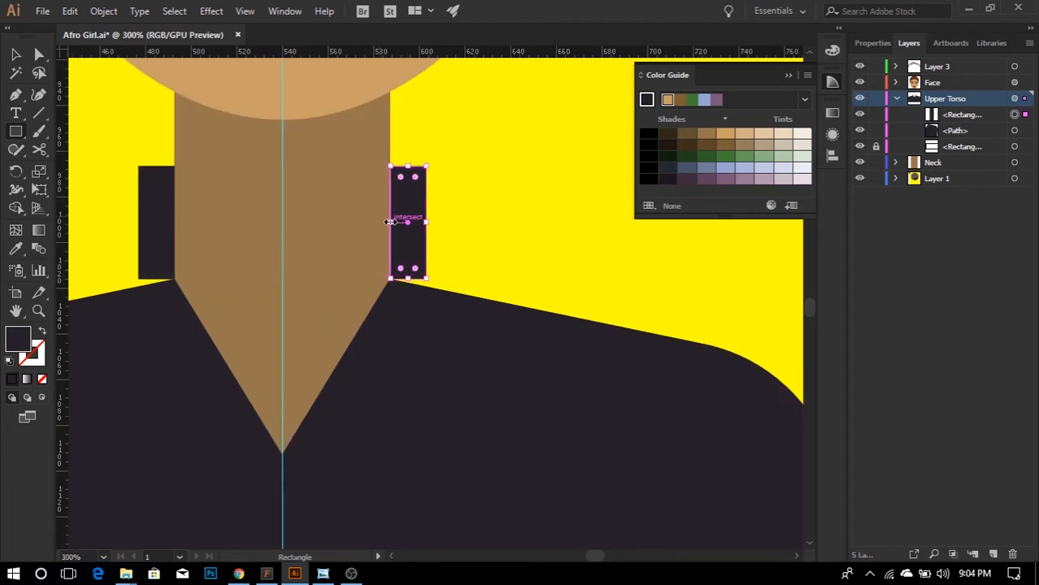
- Align the collar rectangle's inner edge with the neck's side and extend its lower edge slightly below the shoulder line
{"action": "mouse_move", "coordinate": [390, 222]}
{"action": "left_mouse_down"}
{"action": "mouse_move", "coordinate": [338, 221]}
{"action": "mouse_move", "coordinate": [376, 216]}
{"action": "left_mouse_up"}
{"action": "left_click_drag", "start_coordinate": [391, 214], "coordinate": [391, 220]}
{"action": "key", "text": "ctrl+z"}
{"action": "scroll", "coordinate": [392, 220], "scroll_direction": "up", "scroll_amount": 1}
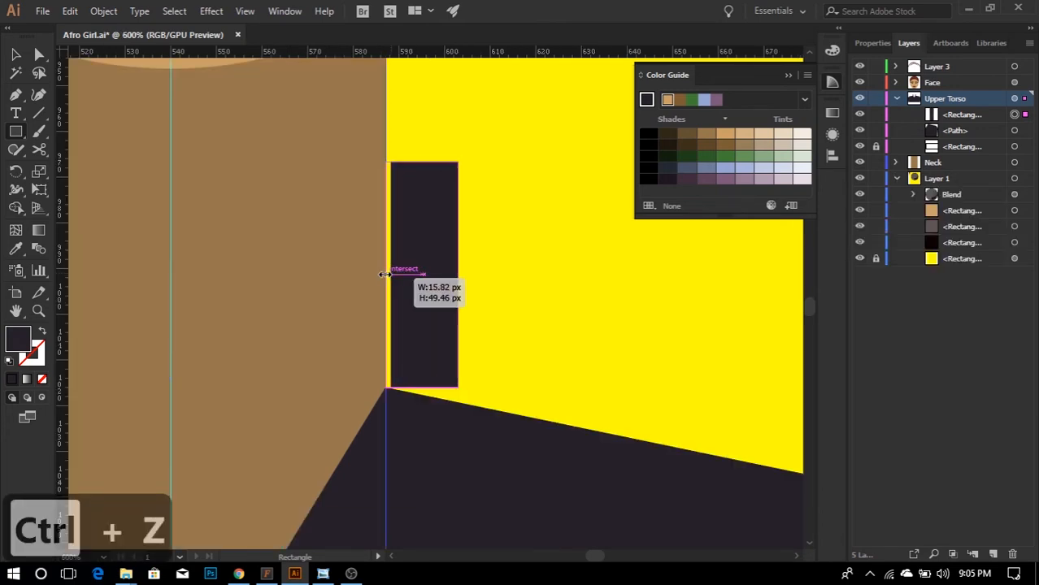
{"action": "left_click_drag", "start_coordinate": [385, 275], "coordinate": [387, 275]}
{"action": "scroll", "coordinate": [419, 301], "scroll_direction": "down", "scroll_amount": 3}
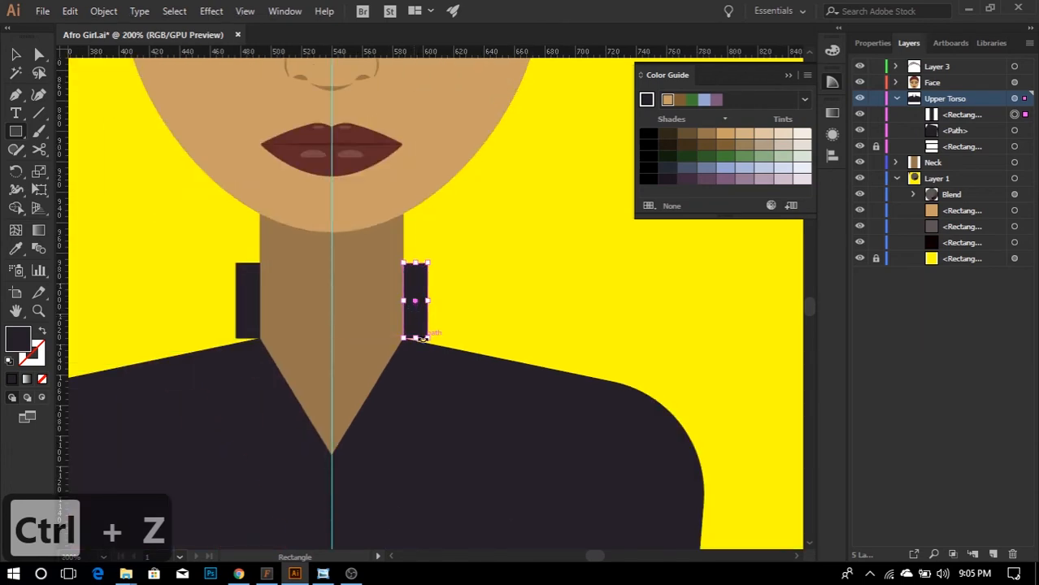
{"action": "left_click_drag", "start_coordinate": [422, 338], "coordinate": [423, 351]}
{"action": "key", "text": "ctrl+minus"}
{"action": "key", "text": "ctrl+minus"}
{"action": "key", "text": "ctrl+minus"}
{"action": "key", "text": "ctrl+minus"}
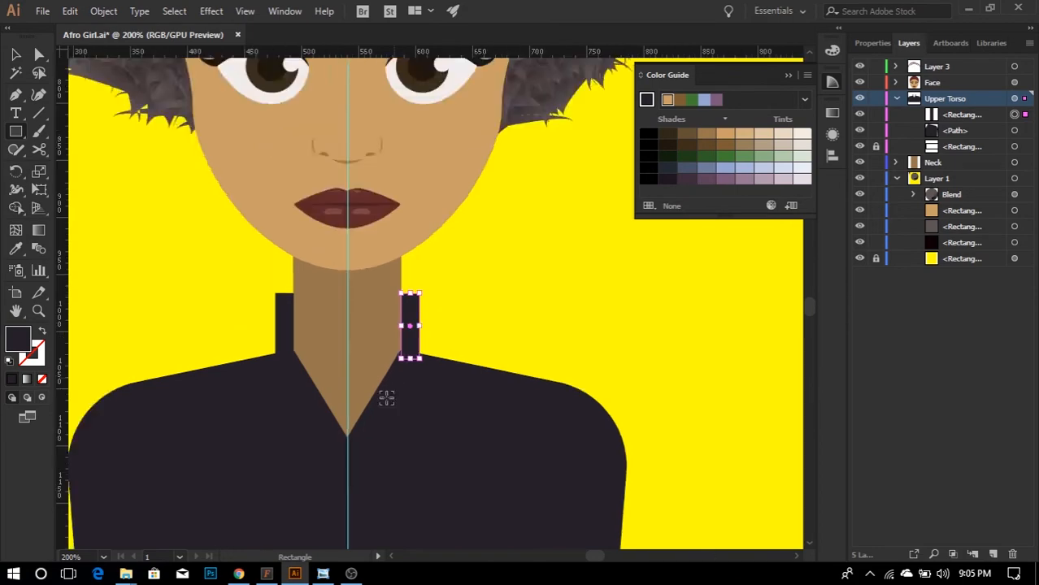
- Sample the eye white for the collar rectangle and recolour it with a mid-grey shade of that colour
{"action": "key", "text": "i"}
{"action": "scroll", "coordinate": [411, 280], "scroll_direction": "up", "scroll_amount": 2}
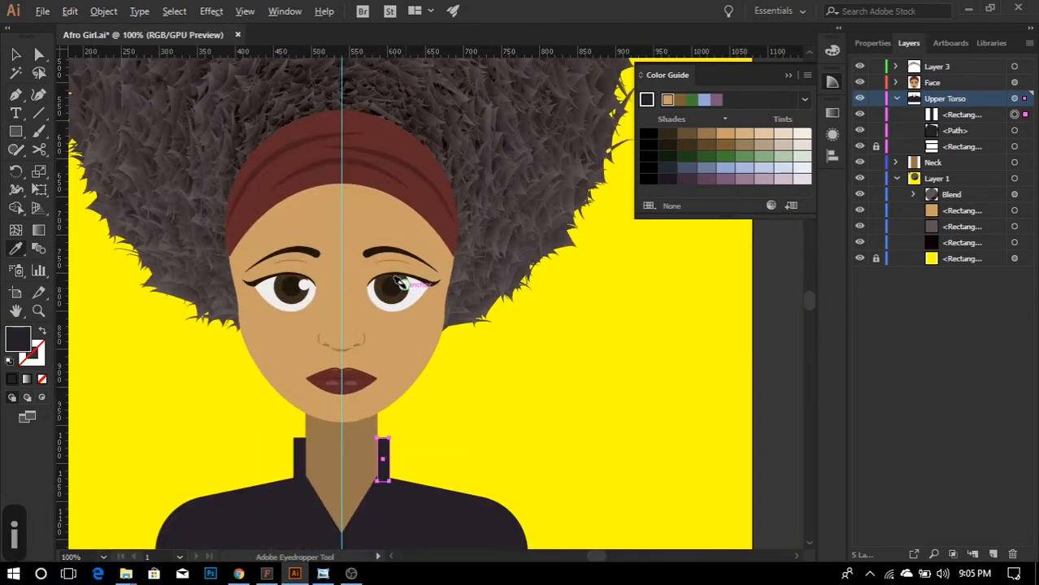
{"action": "left_click", "coordinate": [427, 294]}
{"action": "key", "text": "v"}
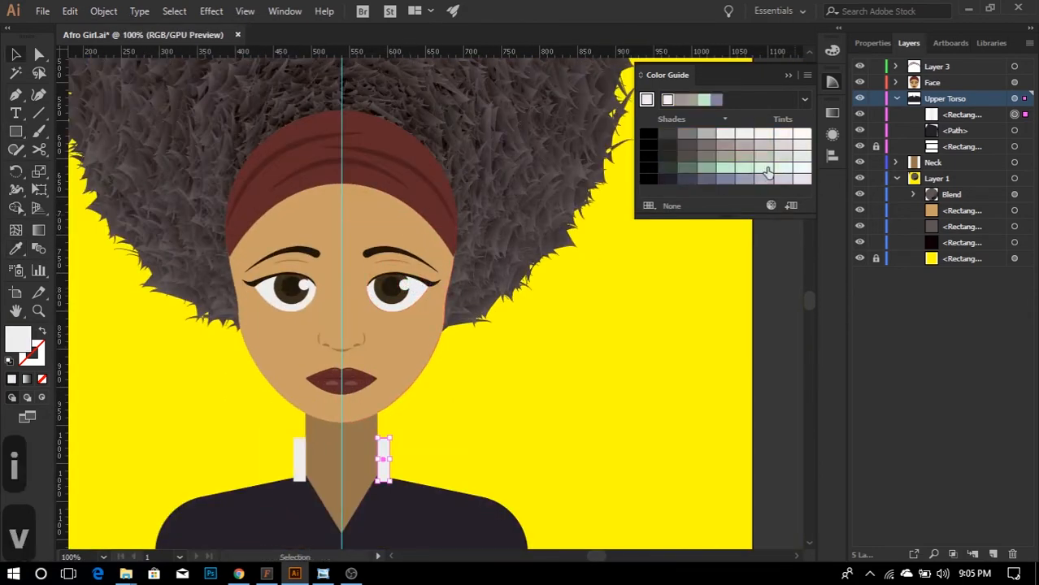
{"action": "left_click", "coordinate": [699, 137]}
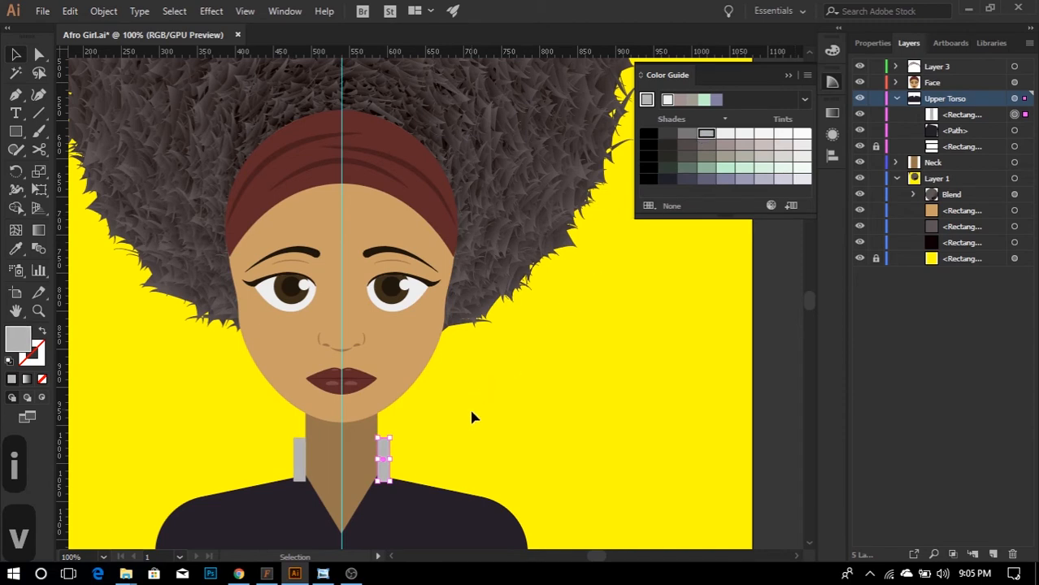
- Duplicate the grey collar rectangle in place and extend the copy's inner edge to the centre guide
{"action": "scroll", "coordinate": [466, 405], "scroll_direction": "down", "scroll_amount": 4}
{"action": "left_click_drag", "start_coordinate": [359, 307], "coordinate": [358, 305]}
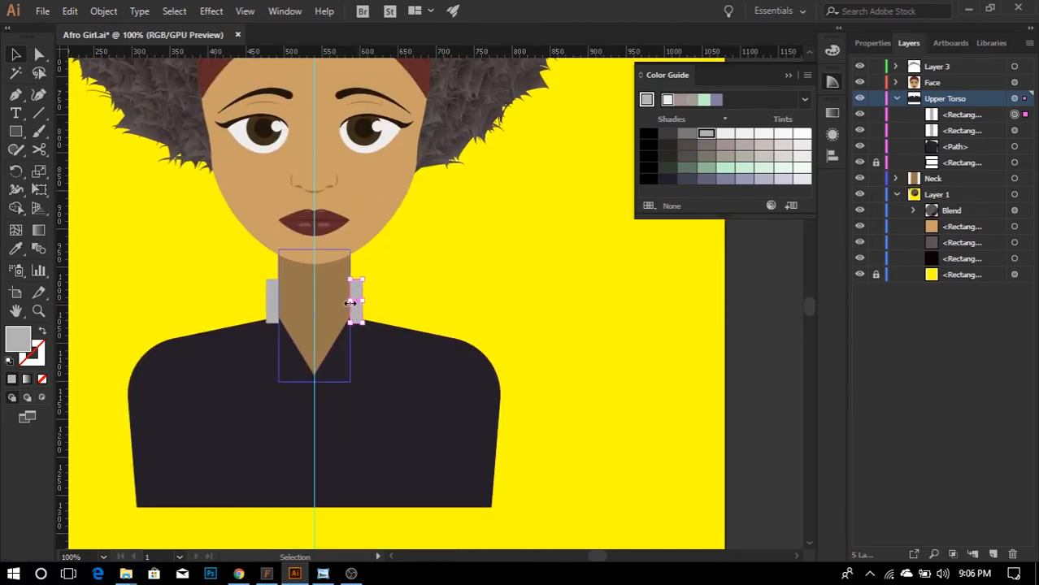
{"action": "left_click_drag", "start_coordinate": [352, 302], "coordinate": [316, 302]}
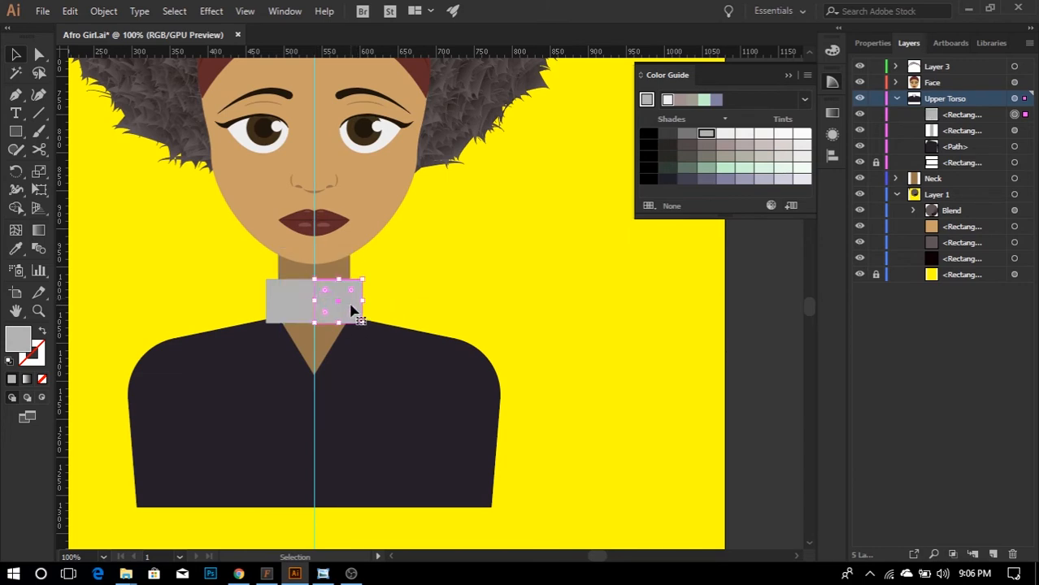
- Shear the widened collar copy downward along the V neckline with Free Transform, leaving its inner edge just short of the centre guide
{"action": "left_click", "coordinate": [41, 189]}
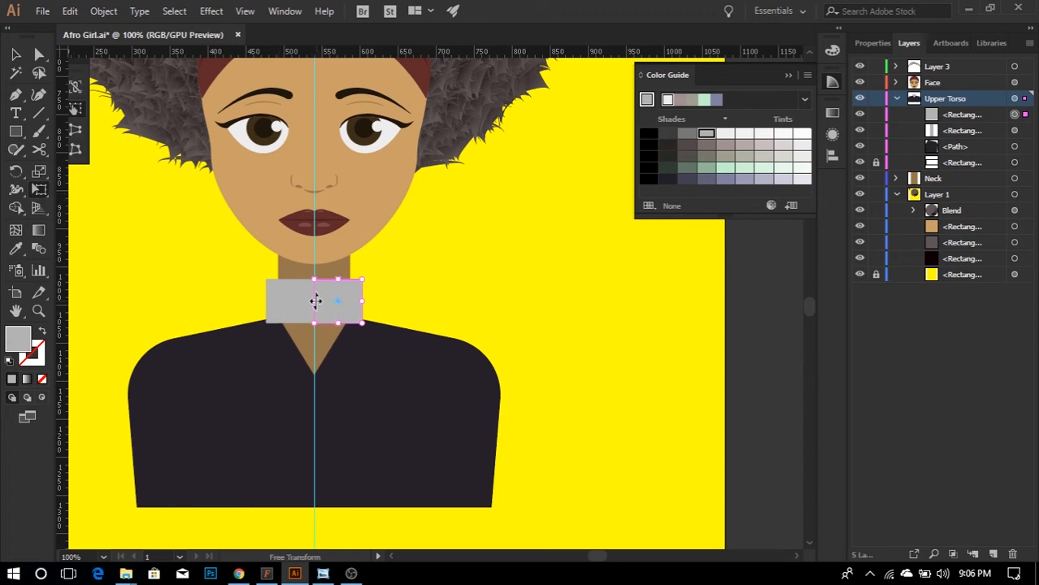
{"action": "left_click_drag", "start_coordinate": [314, 301], "coordinate": [318, 376]}
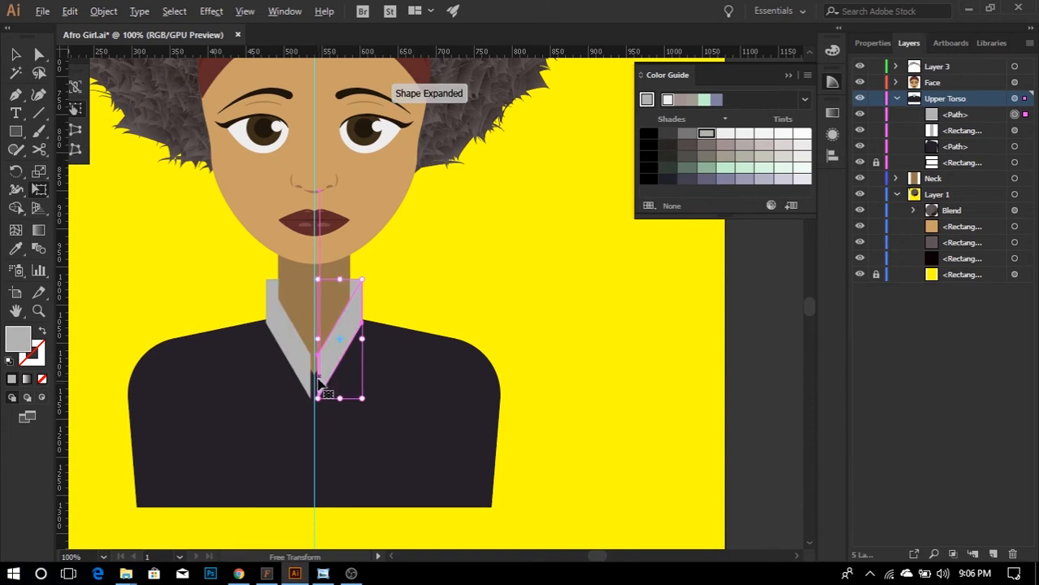
{"action": "scroll", "coordinate": [318, 375], "scroll_direction": "up", "scroll_amount": 3}
- Fill the slanted collar flap with an off-white shade and pull its lower inner tip farther down into a sharper point
{"action": "key", "text": "v"}
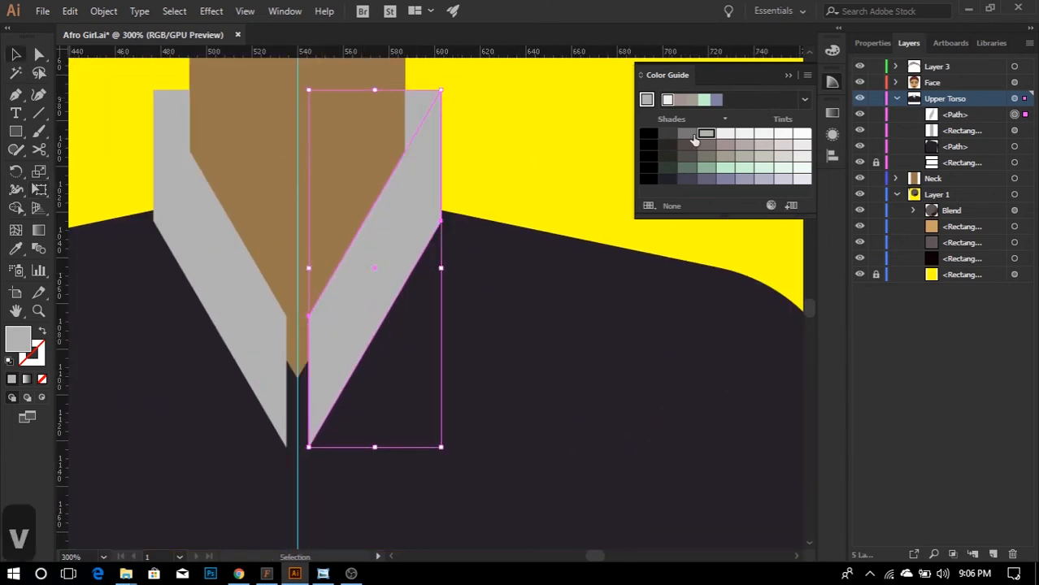
{"action": "left_click", "coordinate": [725, 134]}
{"action": "scroll", "coordinate": [370, 268], "scroll_direction": "down", "scroll_amount": 2}
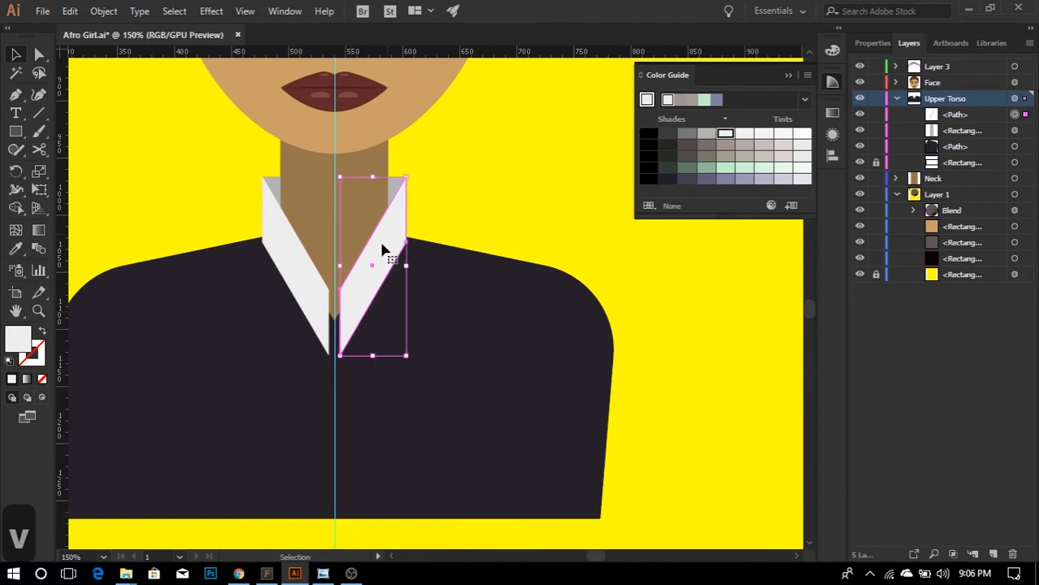
{"action": "left_click", "coordinate": [39, 55]}
{"action": "left_click_drag", "start_coordinate": [341, 357], "coordinate": [343, 379]}
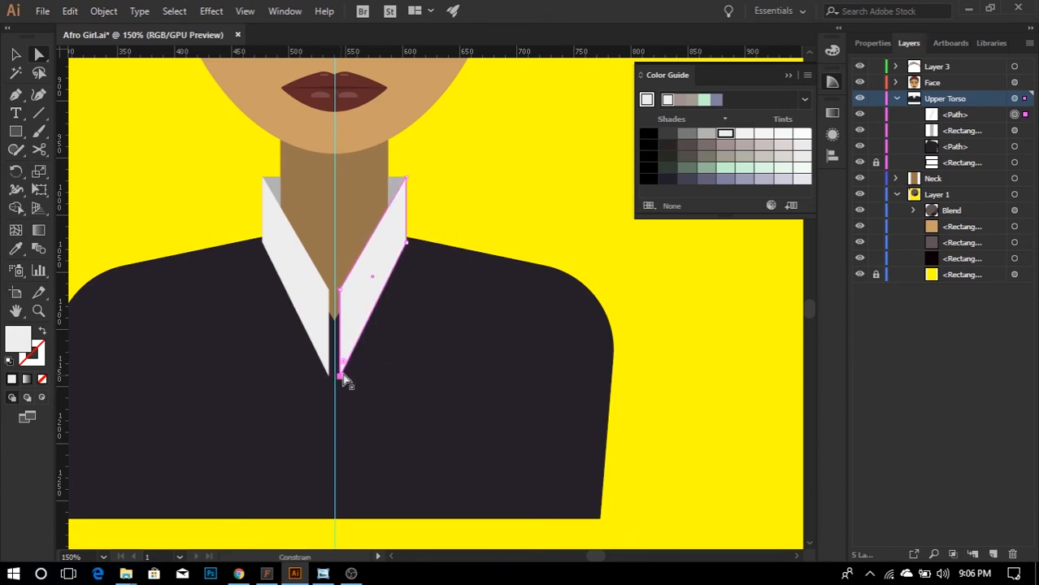
{"action": "left_click", "coordinate": [446, 215]}
{"action": "scroll", "coordinate": [443, 218], "scroll_direction": "down", "scroll_amount": 1}
{"action": "scroll", "coordinate": [438, 218], "scroll_direction": "down", "scroll_amount": 1}
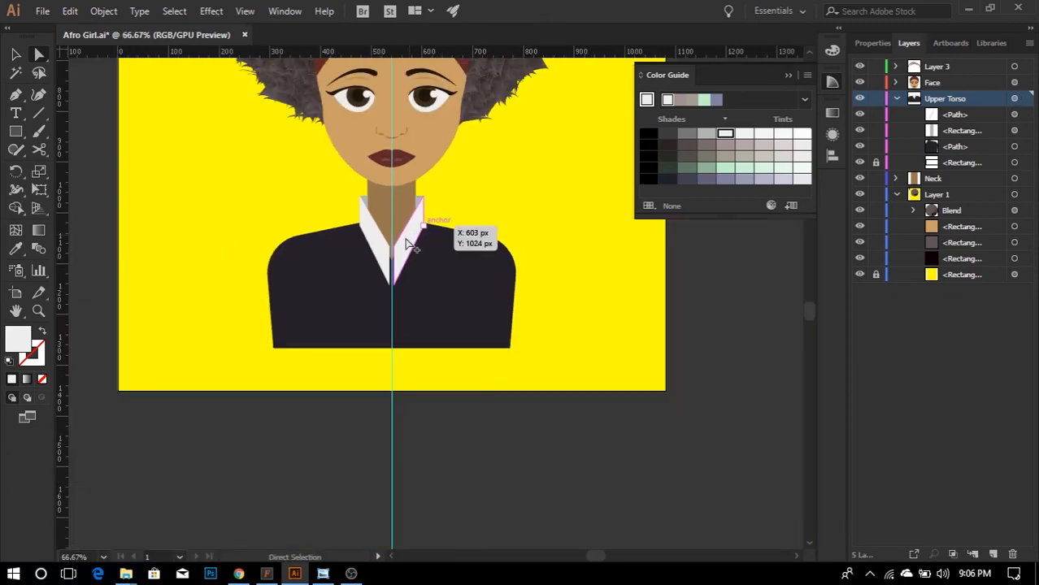
{"action": "scroll", "coordinate": [391, 248], "scroll_direction": "up", "scroll_amount": 2}
{"action": "scroll", "coordinate": [390, 248], "scroll_direction": "down", "scroll_amount": 1}
{"action": "scroll", "coordinate": [391, 246], "scroll_direction": "down", "scroll_amount": 1}
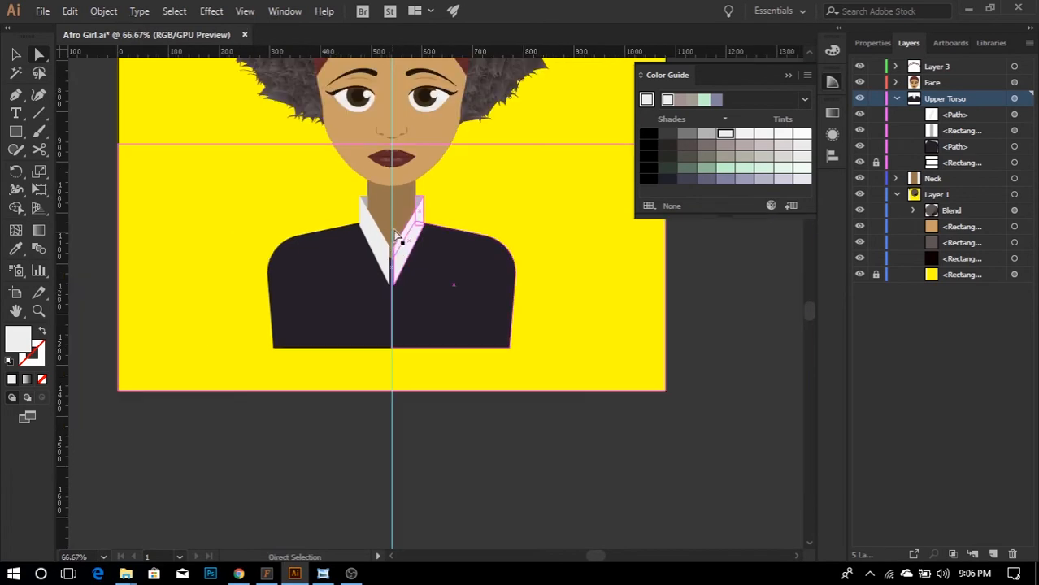
{"action": "scroll", "coordinate": [390, 243], "scroll_direction": "up", "scroll_amount": 1}
{"action": "scroll", "coordinate": [388, 239], "scroll_direction": "down", "scroll_amount": 1}
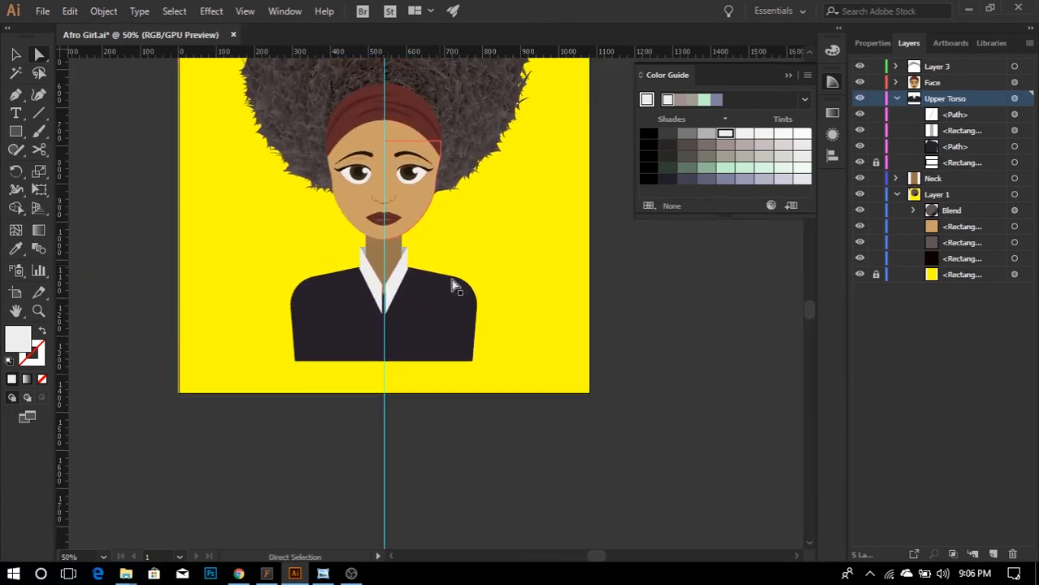
{"action": "scroll", "coordinate": [480, 305], "scroll_direction": "up", "scroll_amount": 2}
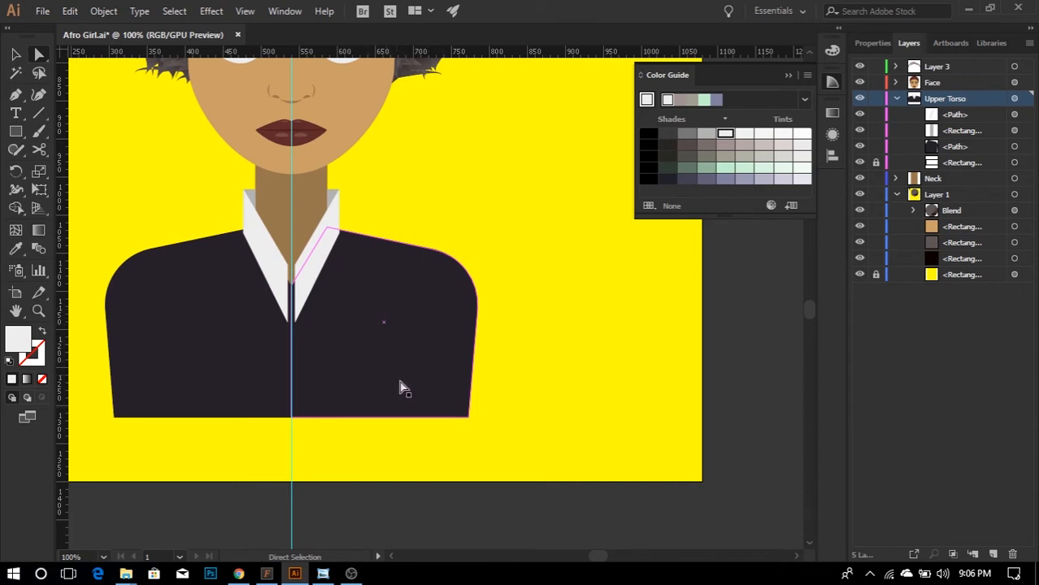
- Draw a straight vertical line with the Pen tool from the right half of the dark torso's middle down to its bottom edge
{"action": "key", "text": "p"}
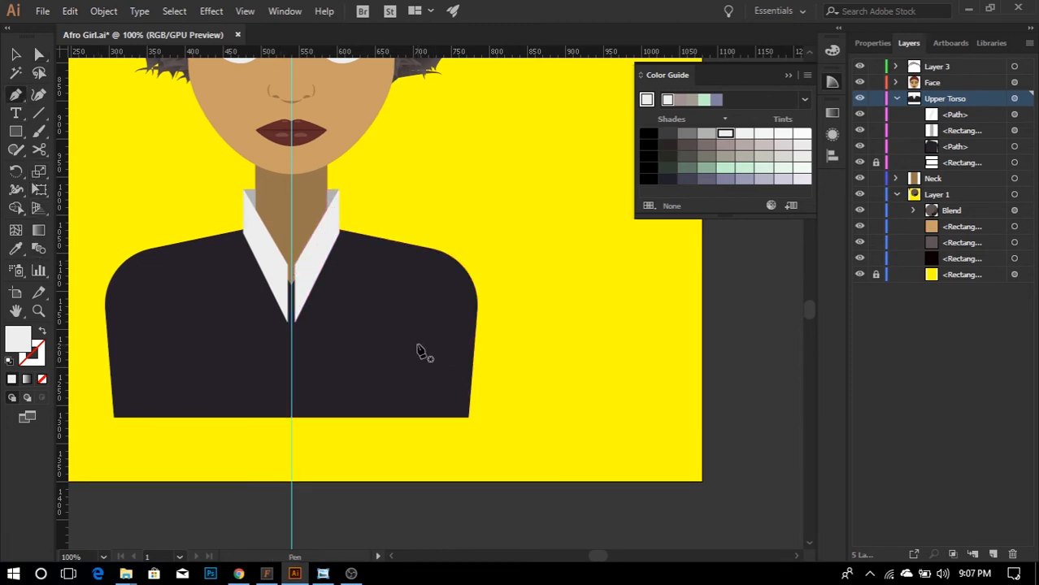
{"action": "left_click", "coordinate": [411, 345]}
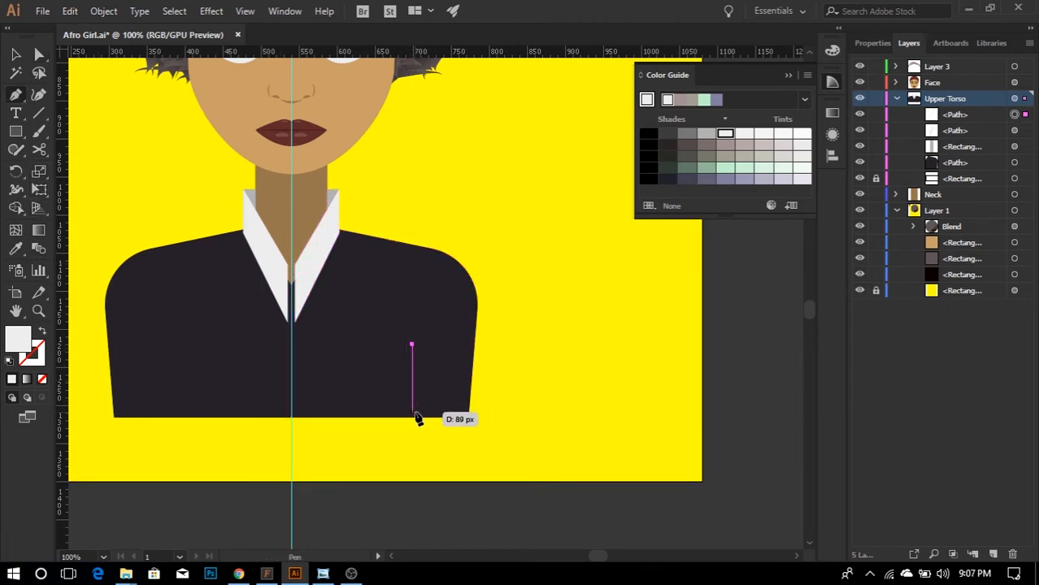
{"action": "left_click", "coordinate": [412, 417]}
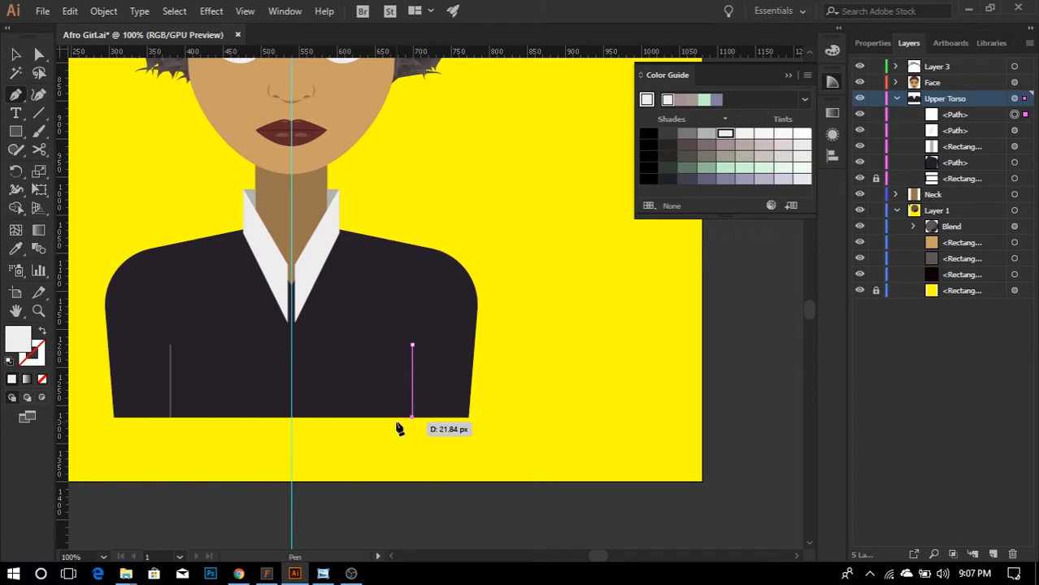
{"action": "key", "text": "Escape"}
{"action": "key", "text": "v"}
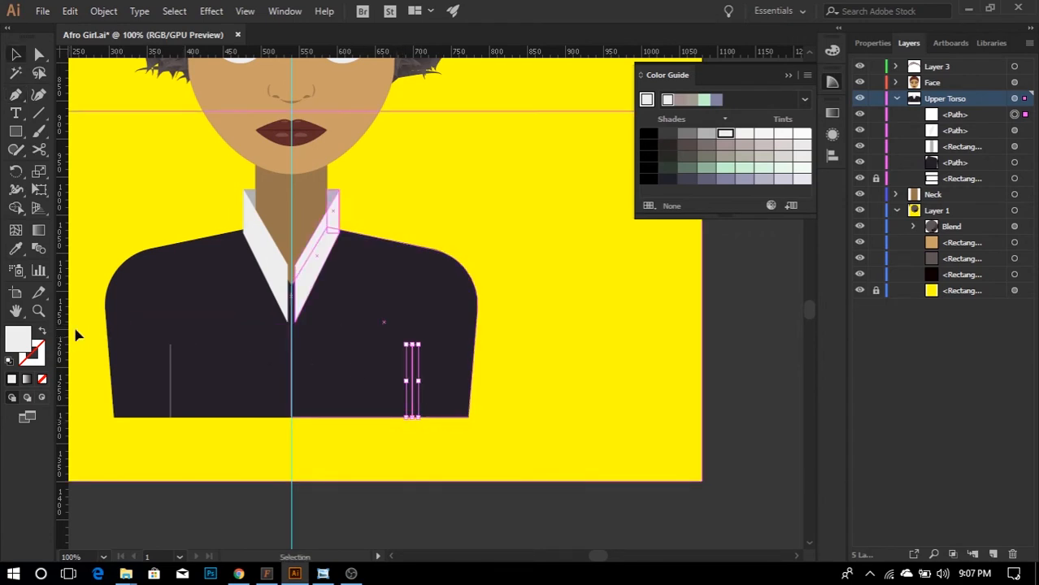
- Turn the line's fill into a stroke, sample the jacket colour for it and darken it to a near-black shade
{"action": "left_click", "coordinate": [42, 331]}
{"action": "left_click", "coordinate": [39, 352]}
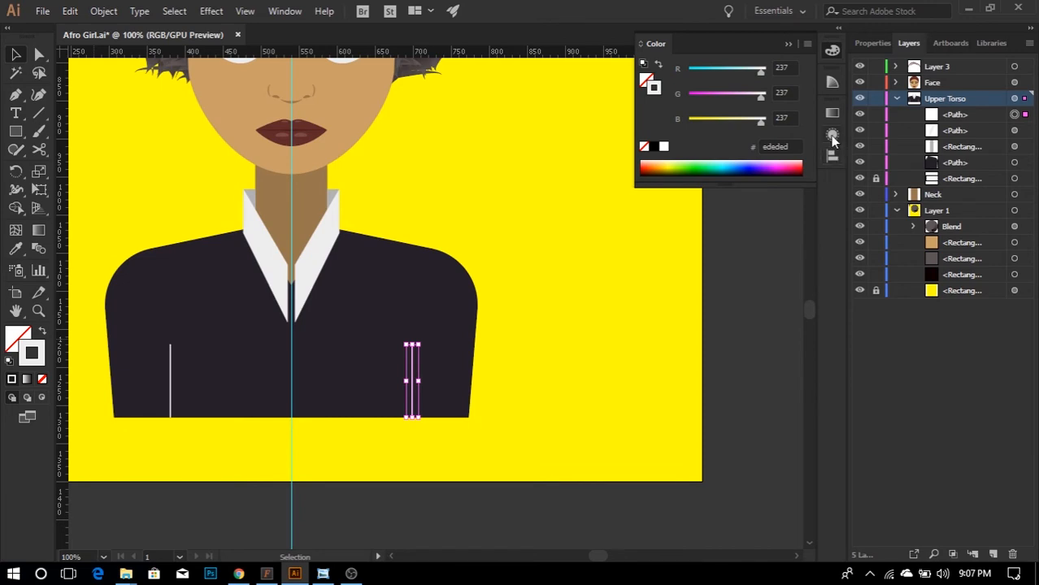
{"action": "key", "text": "i"}
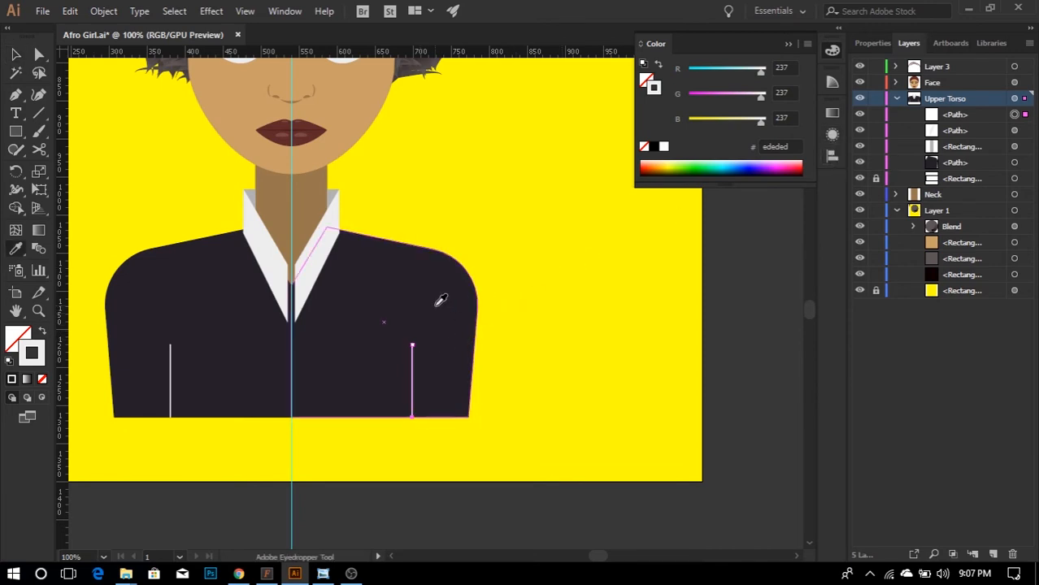
{"action": "left_click", "coordinate": [441, 300]}
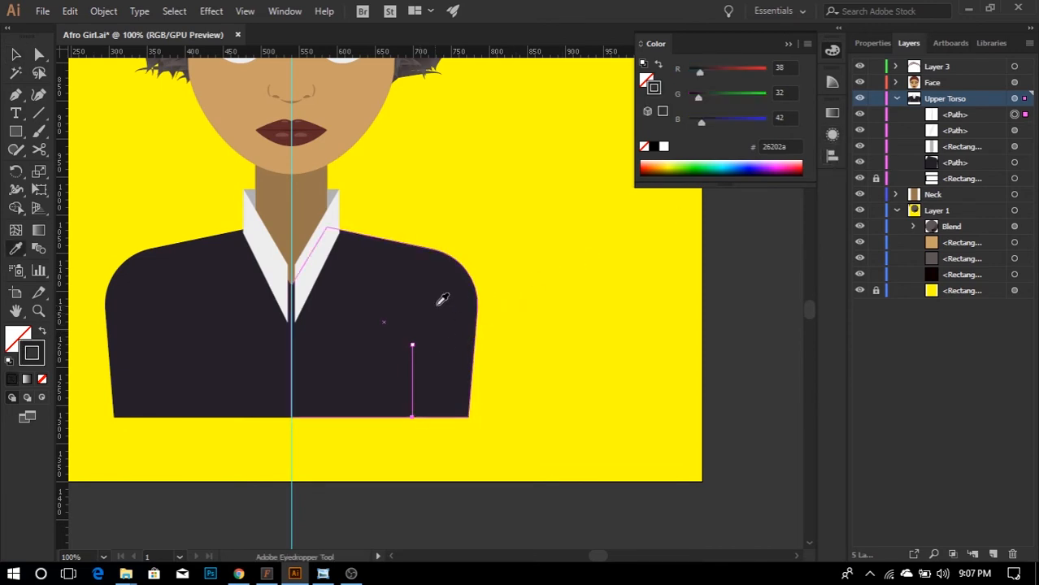
{"action": "left_click", "coordinate": [832, 81]}
{"action": "left_click", "coordinate": [667, 133]}
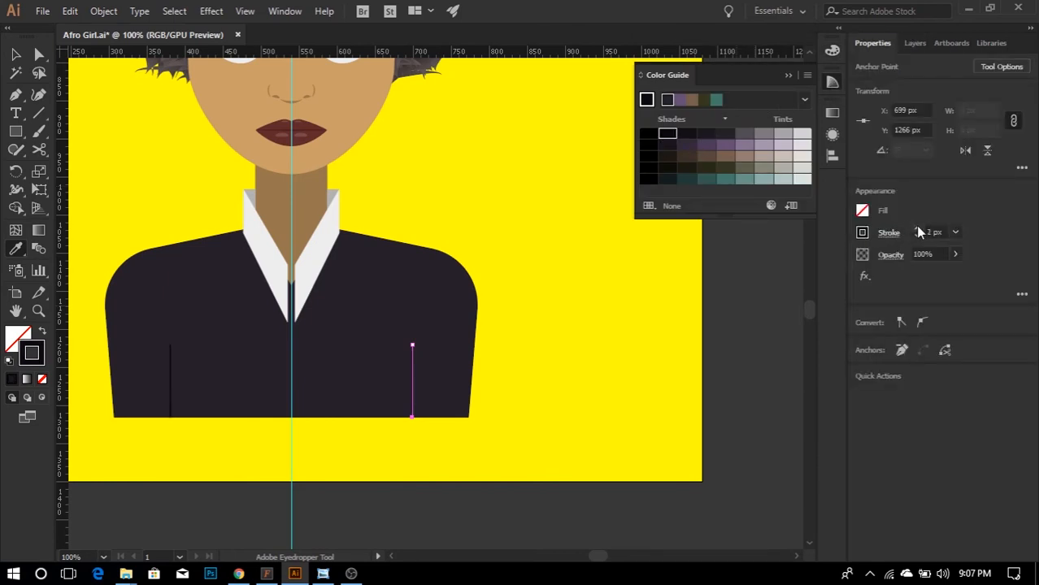
- Set the arm line's stroke to 5 px with the triangular tapering width profile and a round cap
{"action": "left_click", "coordinate": [917, 230]}
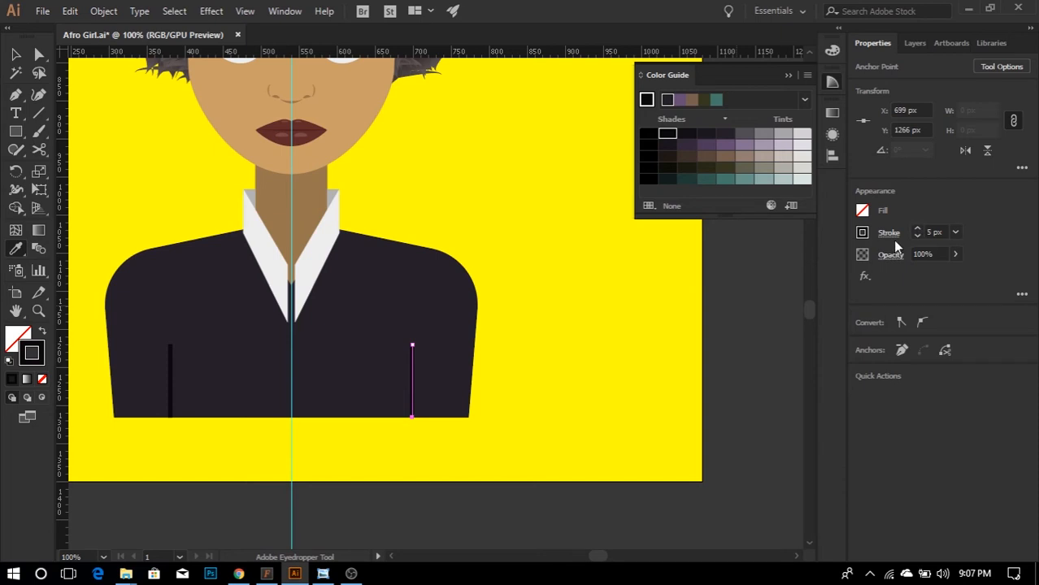
{"action": "left_click", "coordinate": [890, 234]}
{"action": "left_click", "coordinate": [830, 467]}
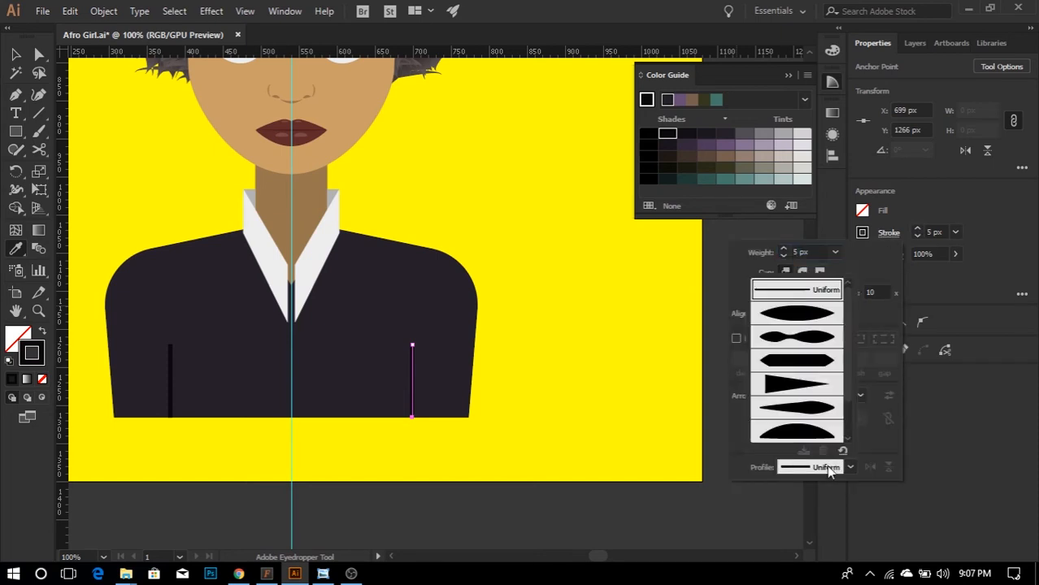
{"action": "left_click", "coordinate": [809, 388]}
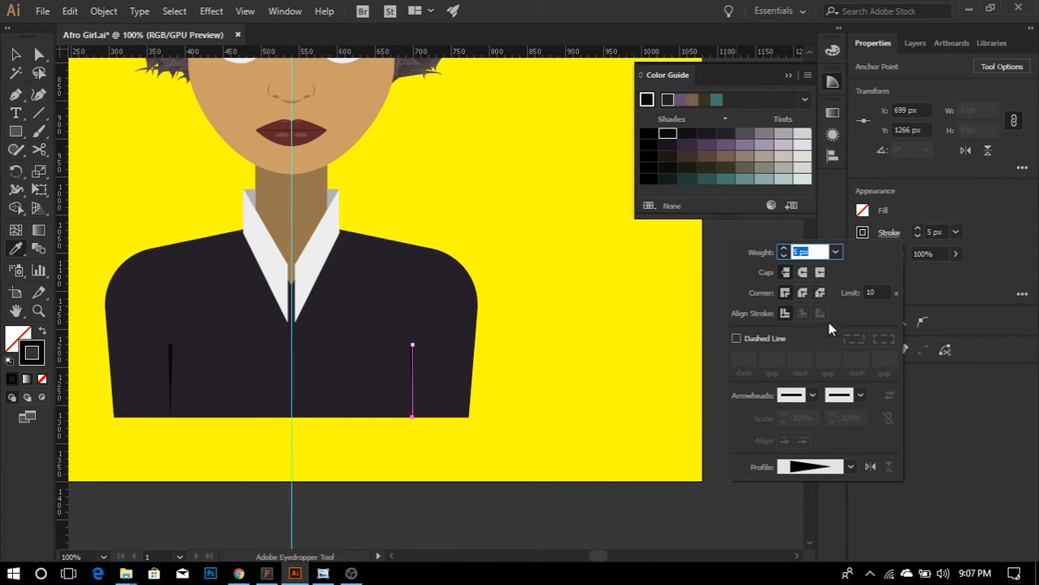
{"action": "left_click", "coordinate": [802, 273]}
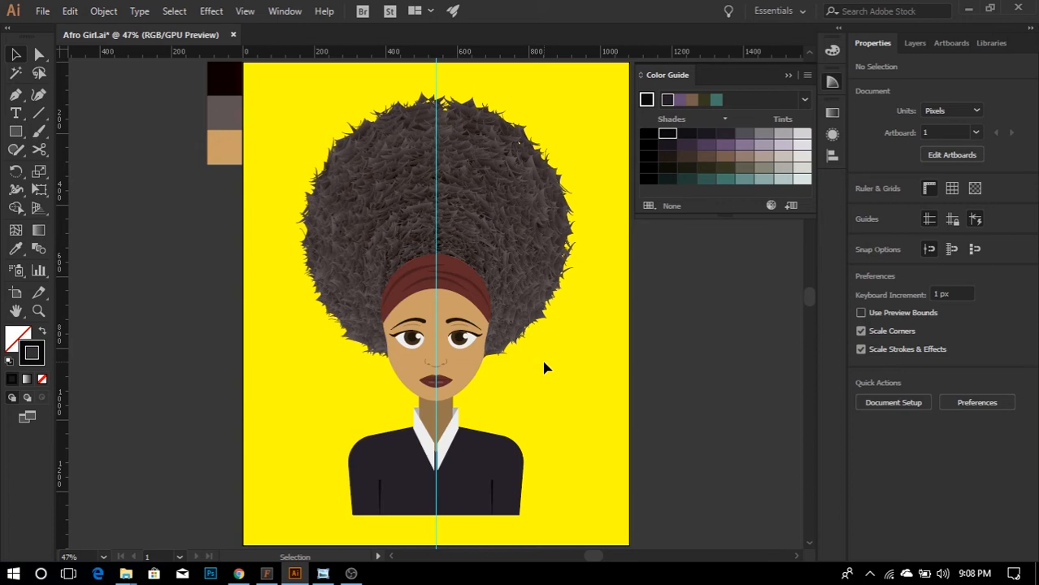
- Widen the neck rectangle evenly on both sides to 102 px around the centre guide
{"action": "left_click", "coordinate": [449, 419]}
{"action": "scroll", "coordinate": [449, 418], "scroll_direction": "up", "scroll_amount": 4}
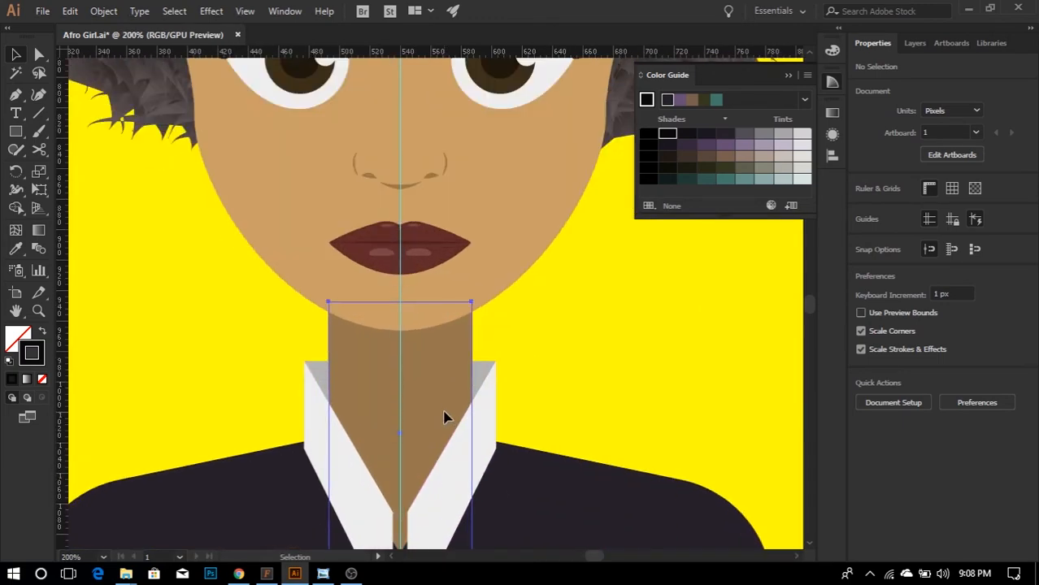
{"action": "left_click_drag", "start_coordinate": [473, 432], "coordinate": [478, 432]}
{"action": "scroll", "coordinate": [448, 420], "scroll_direction": "down", "scroll_amount": 2}
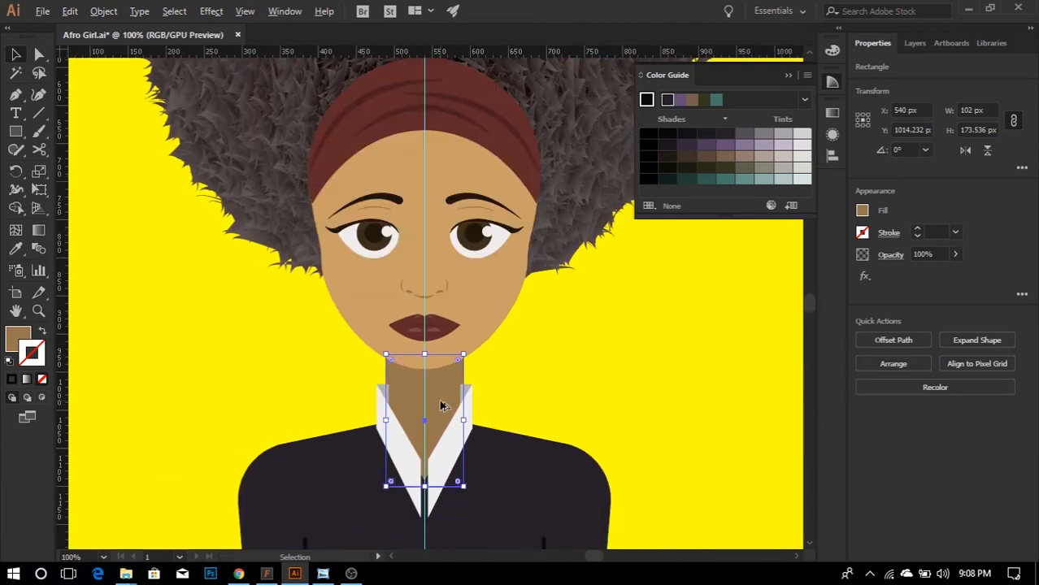
{"action": "scroll", "coordinate": [435, 410], "scroll_direction": "down", "scroll_amount": 4}
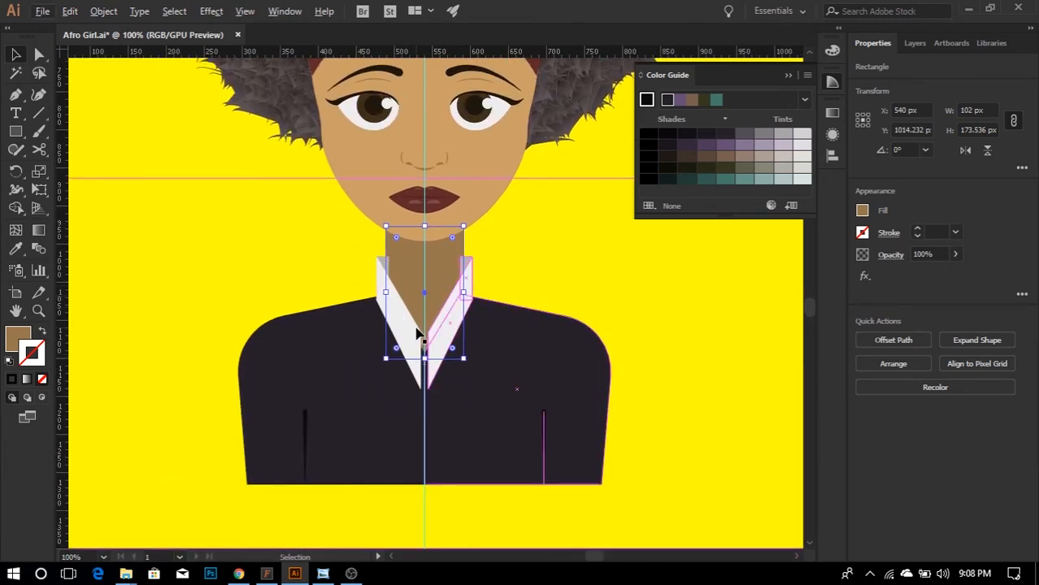
{"action": "left_click", "coordinate": [564, 294]}
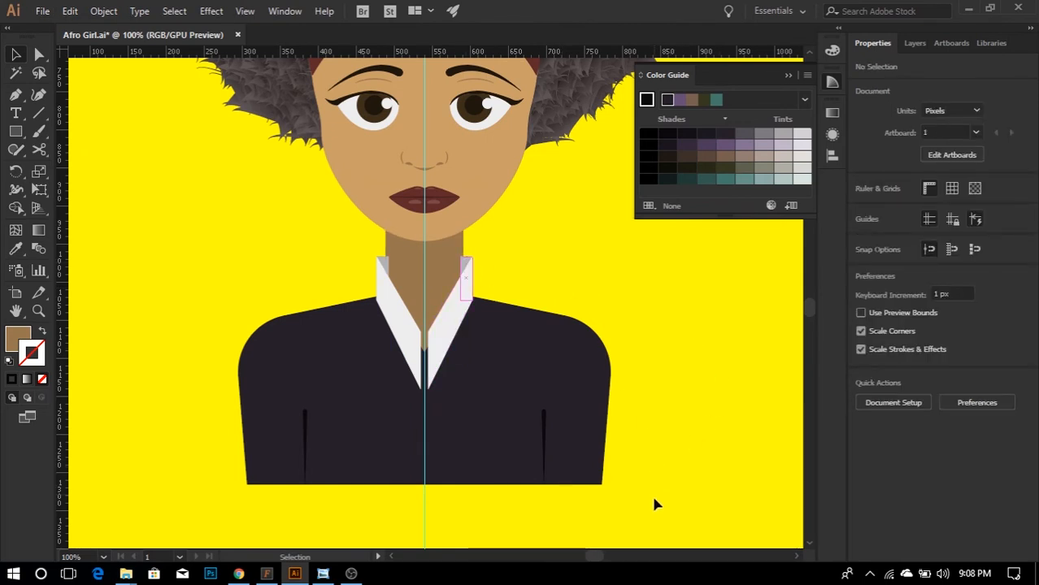
- Move the whole torso, collar and the neck's lower anchor points up 10 px, keeping the neck's upper edge in place
{"action": "left_click_drag", "start_coordinate": [654, 504], "coordinate": [364, 251]}
{"action": "left_click", "coordinate": [39, 54]}
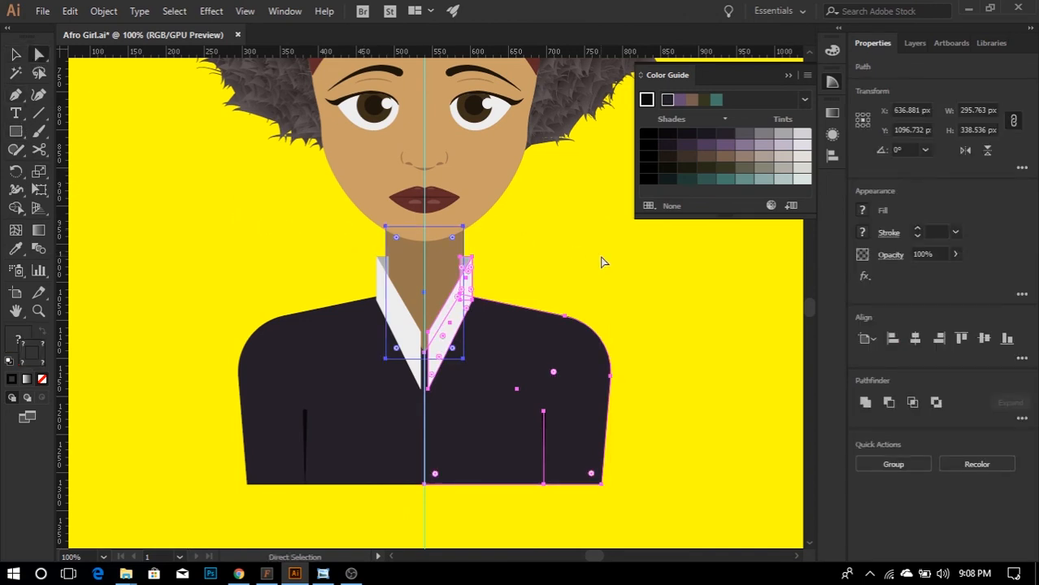
{"action": "left_click_drag", "start_coordinate": [657, 509], "coordinate": [378, 251]}
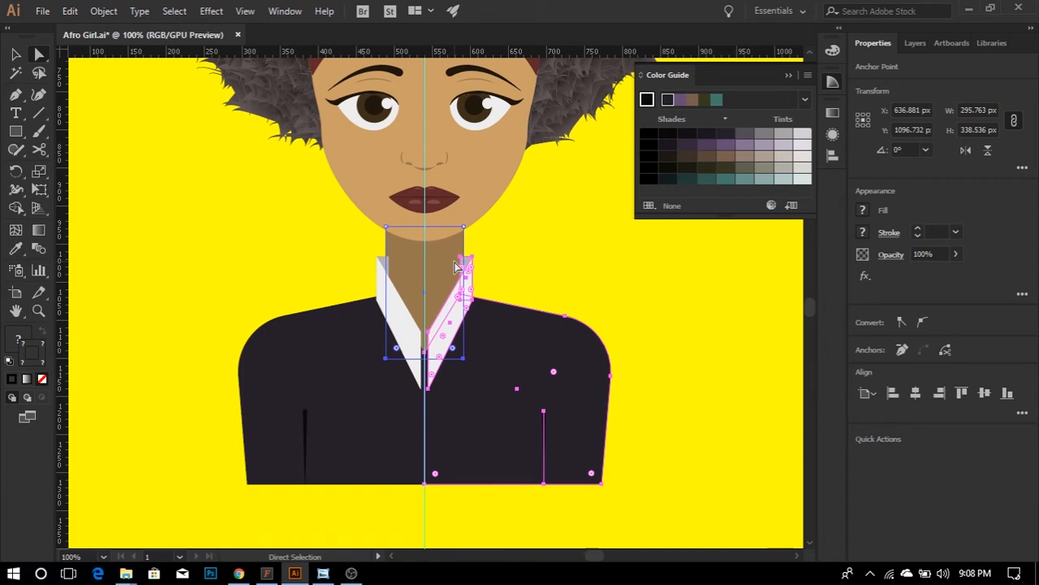
{"action": "key", "text": "shift+Up"}
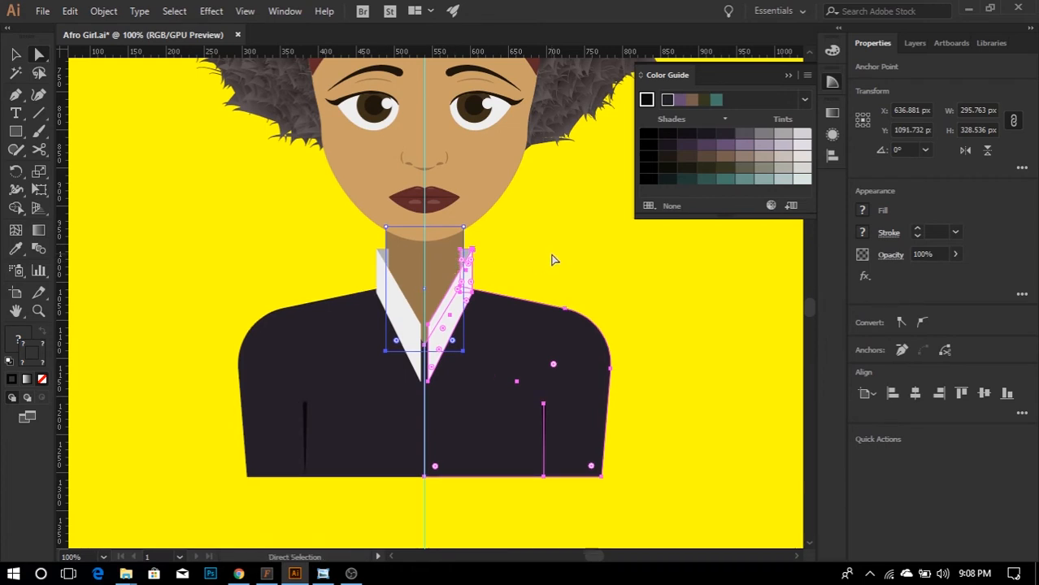
{"action": "left_click", "coordinate": [511, 279]}
- Narrow the grey collar rectangle by pulling its inner edge slightly outward to match the widened neck's side
{"action": "scroll", "coordinate": [511, 278], "scroll_direction": "down", "scroll_amount": 1, "text": "alt"}
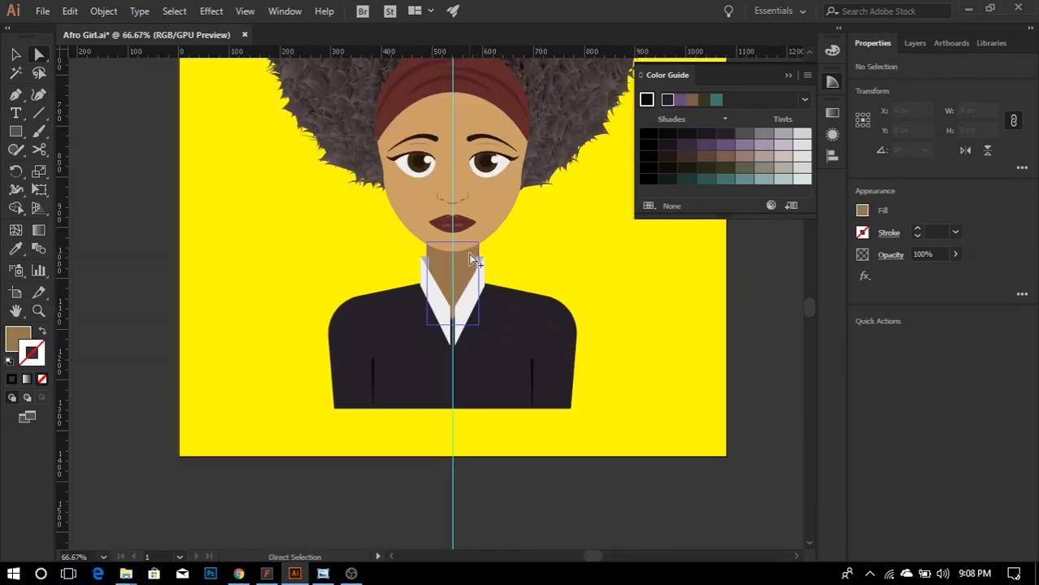
{"action": "scroll", "coordinate": [476, 261], "scroll_direction": "up", "scroll_amount": 2, "text": "alt"}
{"action": "scroll", "coordinate": [460, 257], "scroll_direction": "up", "scroll_amount": 1, "text": "alt"}
{"action": "left_click", "coordinate": [512, 280]}
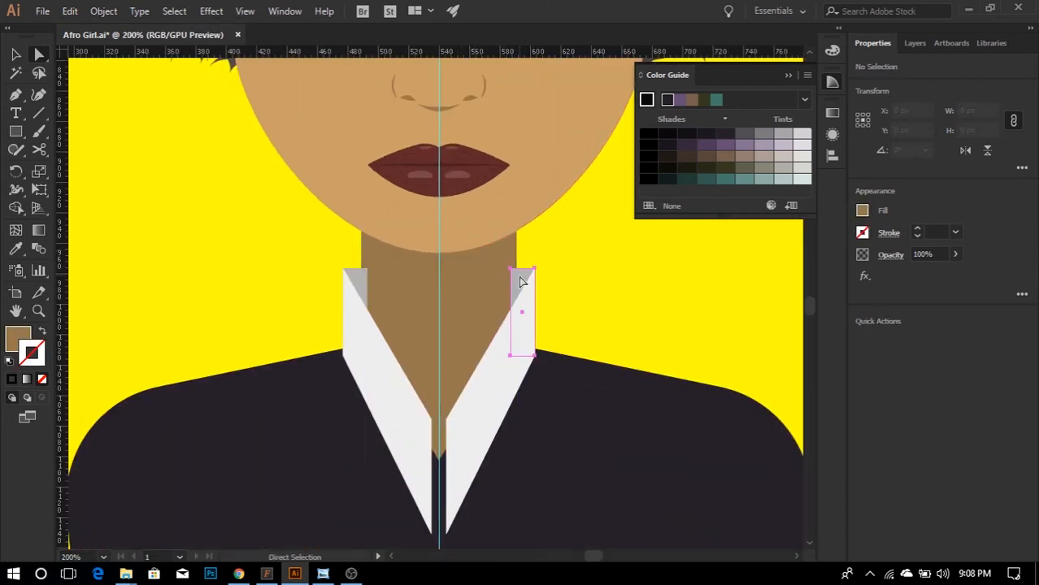
{"action": "scroll", "coordinate": [511, 281], "scroll_direction": "up", "scroll_amount": 2, "text": "alt"}
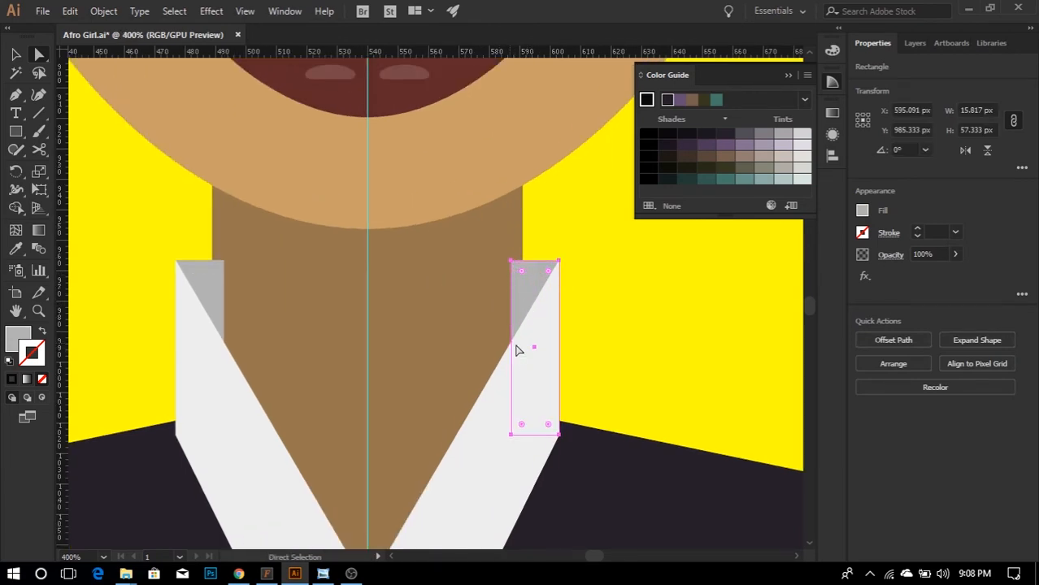
{"action": "key", "text": "v"}
{"action": "left_click_drag", "start_coordinate": [512, 348], "coordinate": [527, 347]}
{"action": "key", "text": "ctrl+shift+a"}
{"action": "scroll", "coordinate": [482, 269], "scroll_direction": "down", "scroll_amount": 3, "text": "alt"}
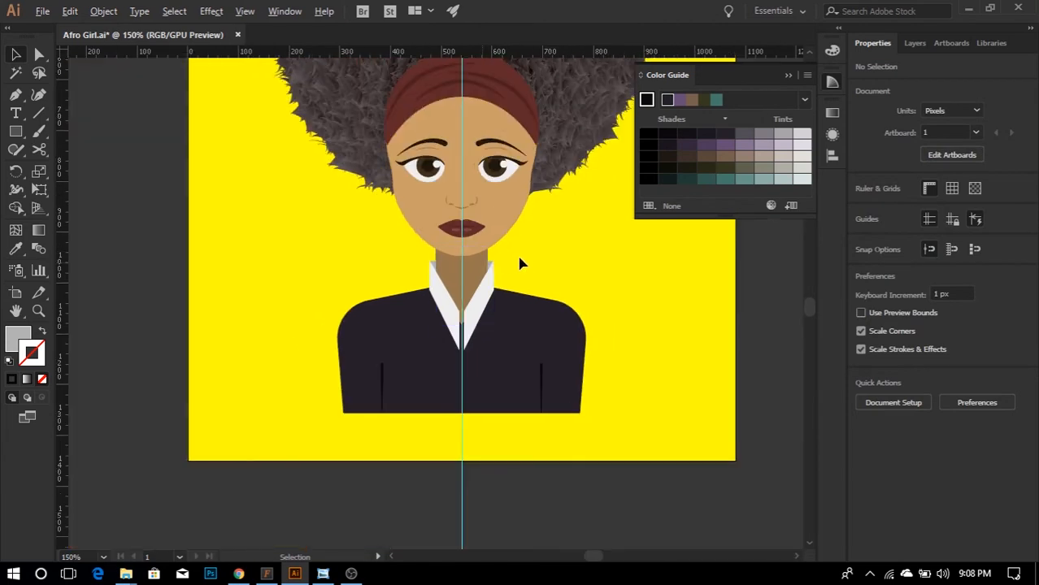
{"action": "key", "text": "ctrl+0"}
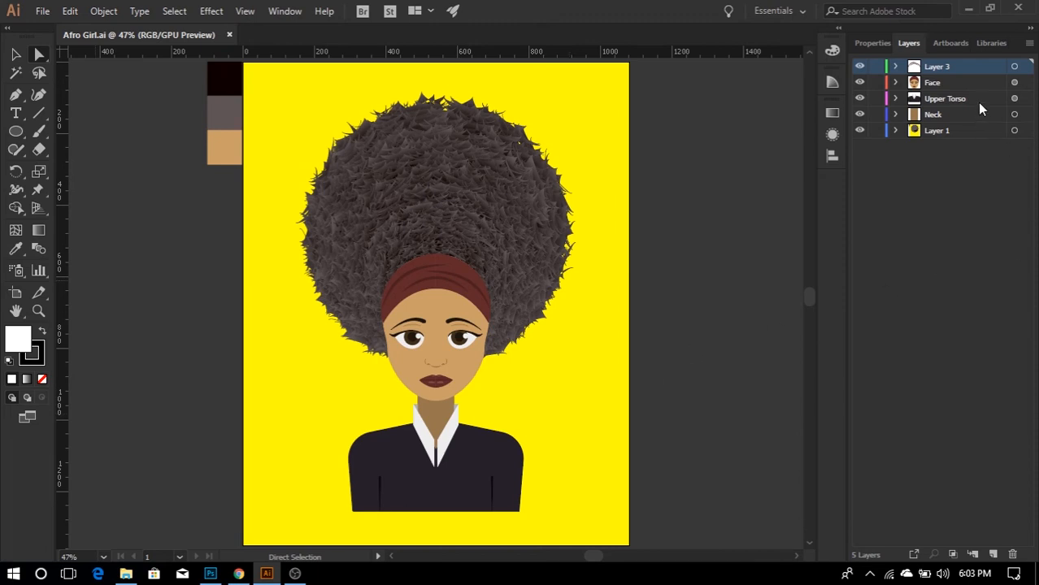
- Examine the Transform effect applied to the Face layer and how it mirrors the half face across the centre
{"action": "left_click", "coordinate": [990, 82]}
{"action": "left_click", "coordinate": [1014, 82]}
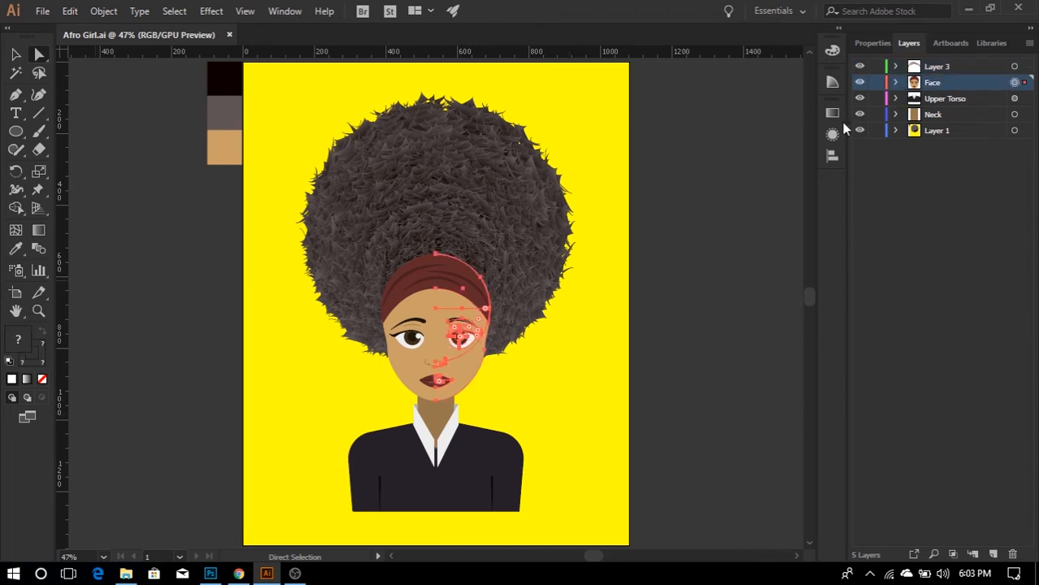
{"action": "left_click", "coordinate": [832, 133]}
{"action": "left_click", "coordinate": [720, 168]}
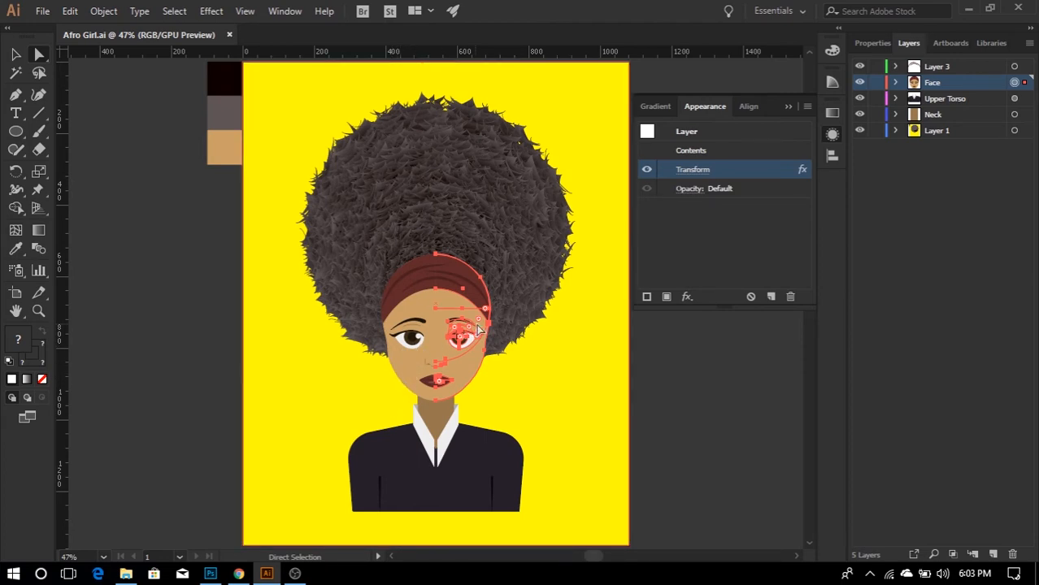
{"action": "left_click_drag", "start_coordinate": [479, 333], "coordinate": [488, 327]}
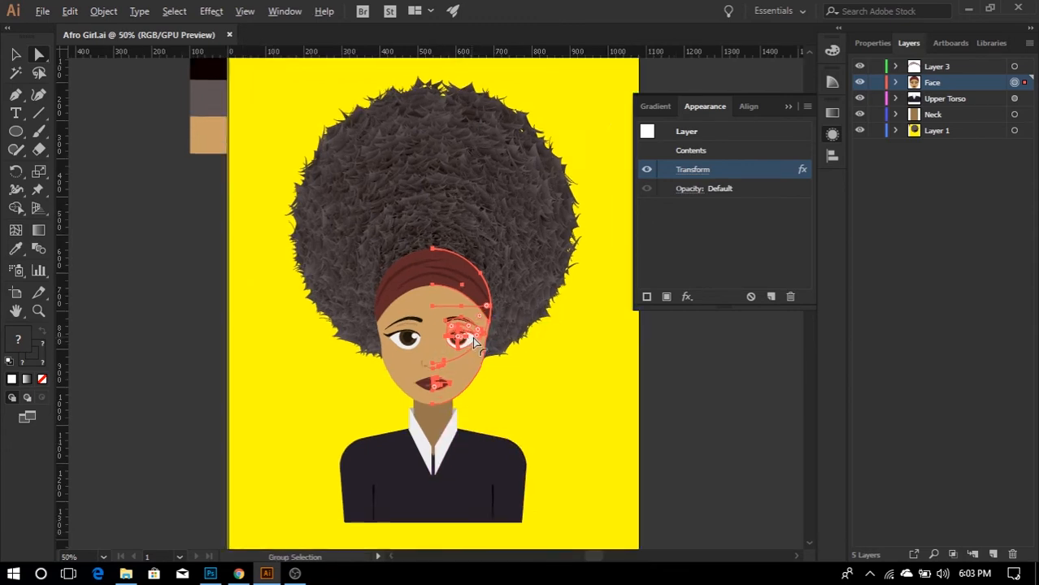
{"action": "scroll", "coordinate": [473, 337], "scroll_direction": "up", "scroll_amount": 4, "text": "alt"}
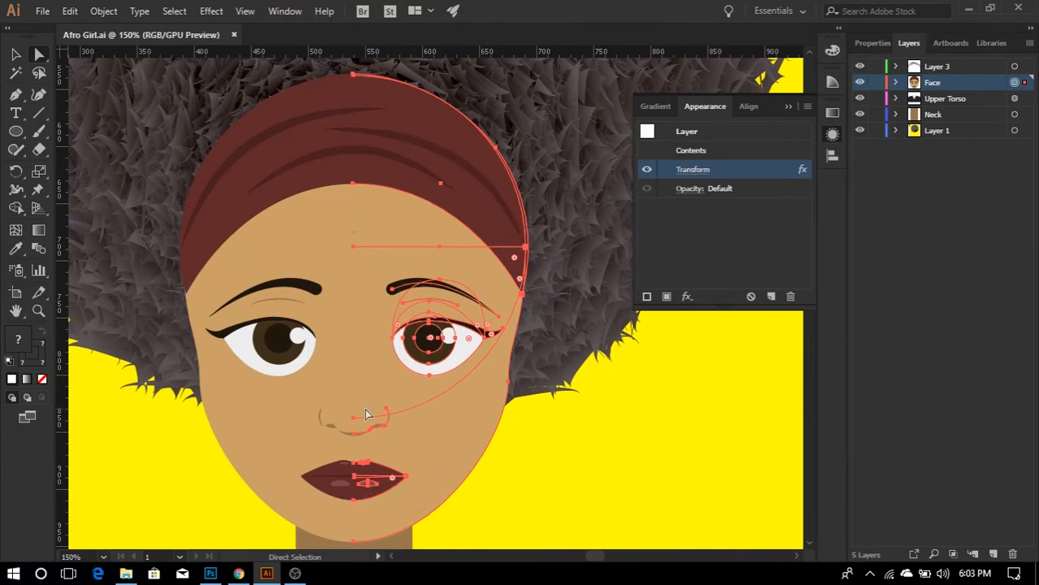
{"action": "scroll", "coordinate": [368, 415], "scroll_direction": "down", "scroll_amount": 5}
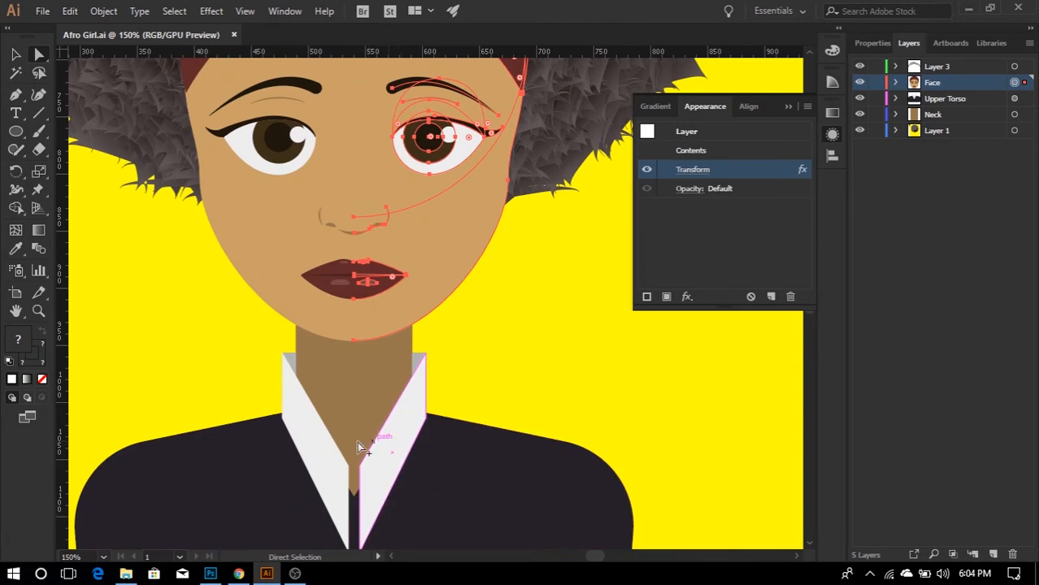
{"action": "scroll", "coordinate": [357, 441], "scroll_direction": "down", "scroll_amount": 2}
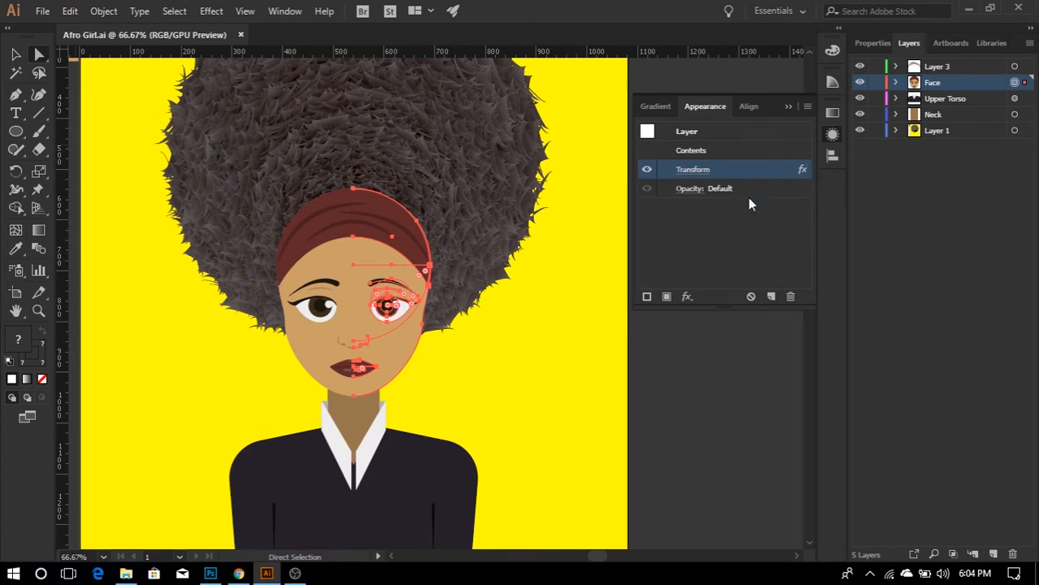
{"action": "left_click", "coordinate": [583, 315]}
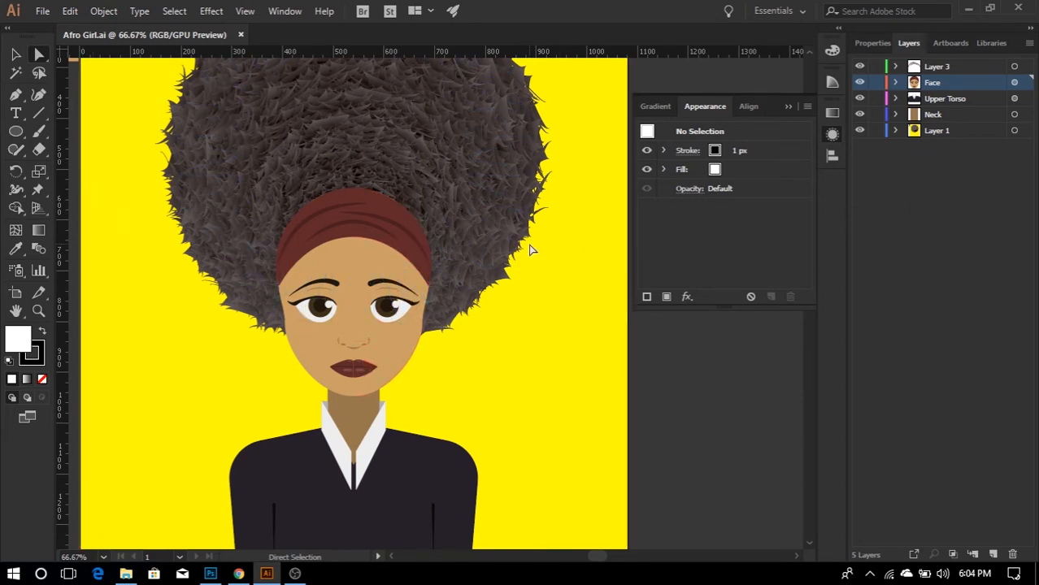
- Create a new layer directly above Layer 1 and name it Backup
{"action": "left_click", "coordinate": [961, 147]}
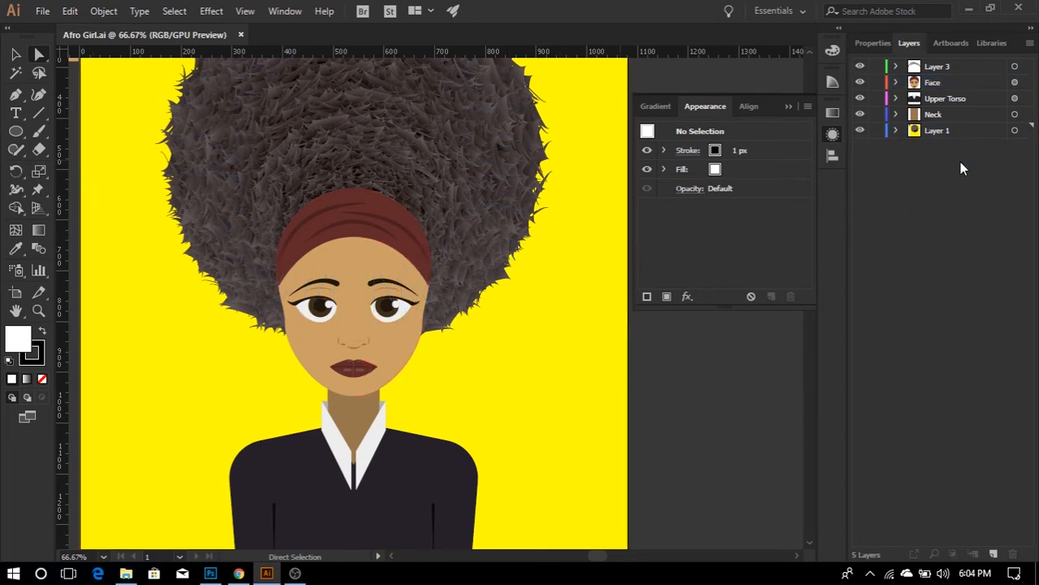
{"action": "left_click", "coordinate": [993, 554]}
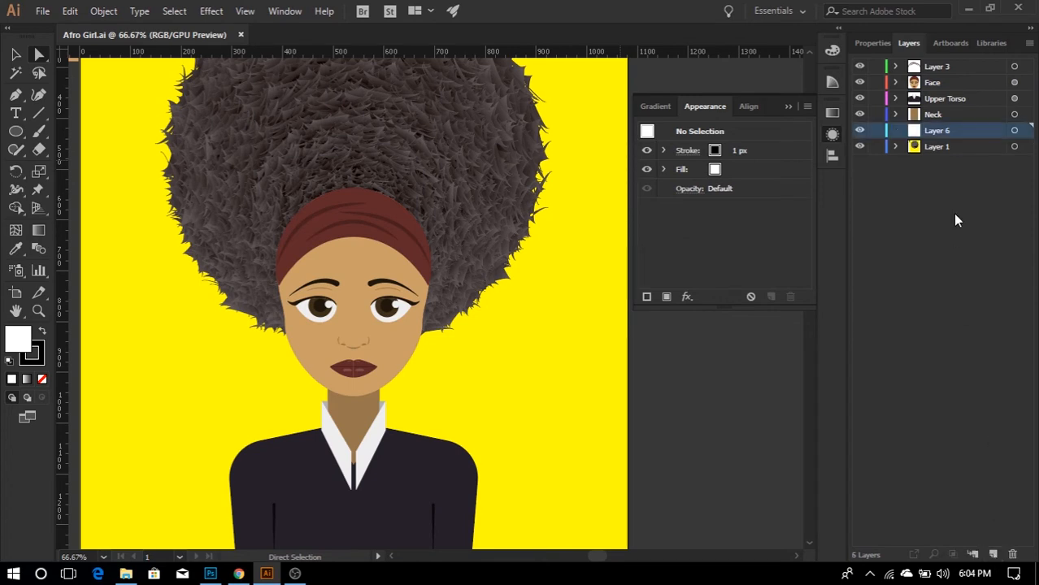
{"action": "double_click", "coordinate": [939, 132]}
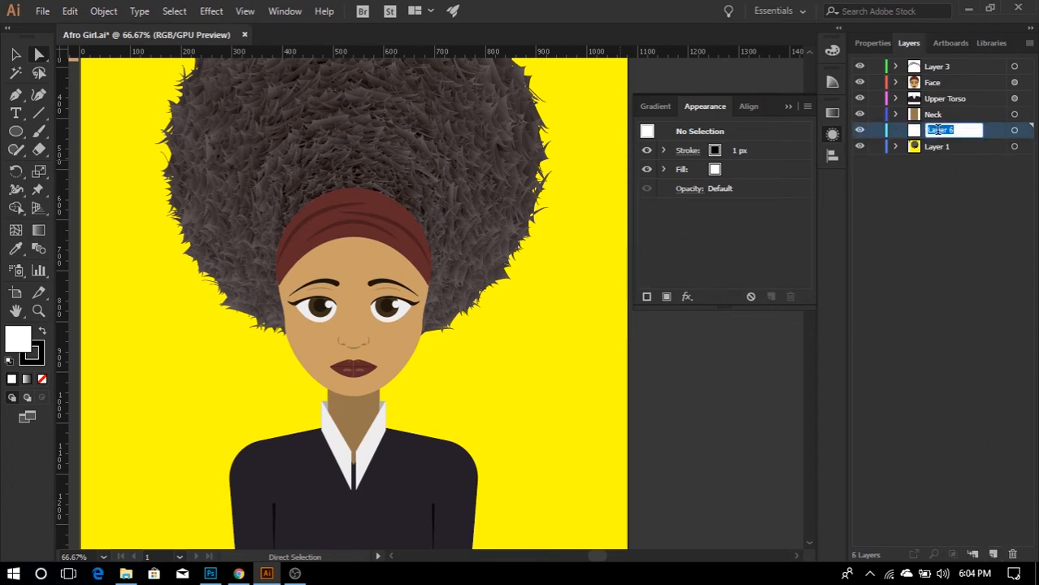
{"action": "type", "text": "Backup"}
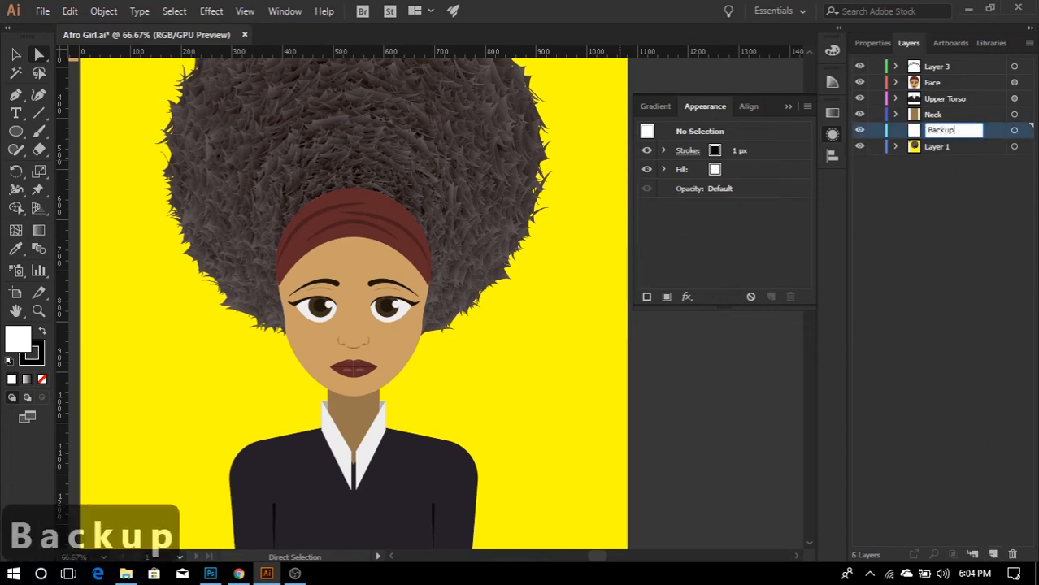
- Move the Backup layer below Layer 1 to the end of the layer stack and hide it
{"action": "key", "text": "Return"}
{"action": "left_click_drag", "start_coordinate": [960, 136], "coordinate": [954, 156]}
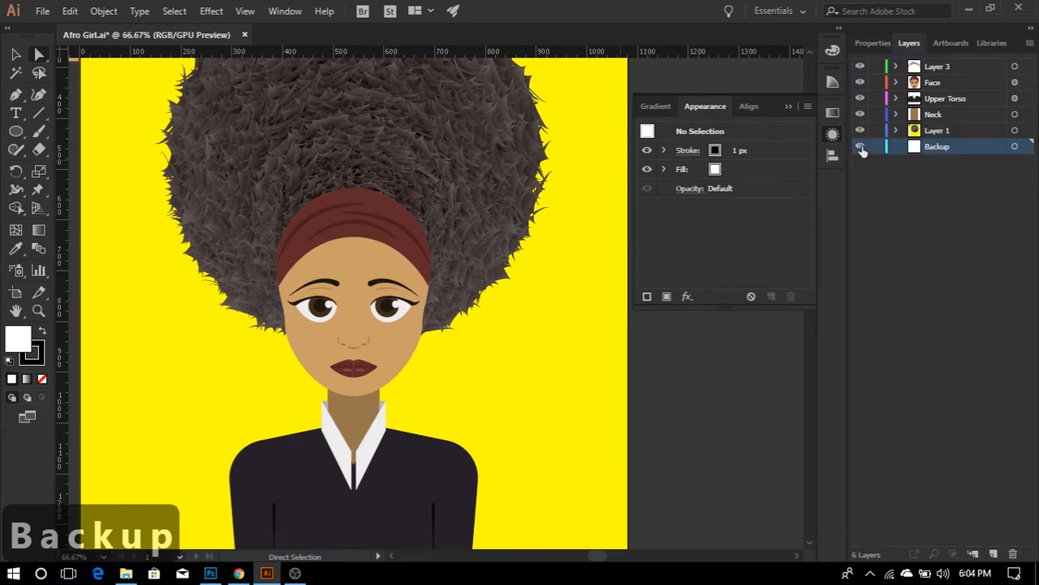
- Copy the Face and Upper Torso layers, with their contents, into the hidden Backup layer
{"action": "left_click", "coordinate": [953, 87]}
{"action": "left_click", "coordinate": [956, 100], "text": "shift"}
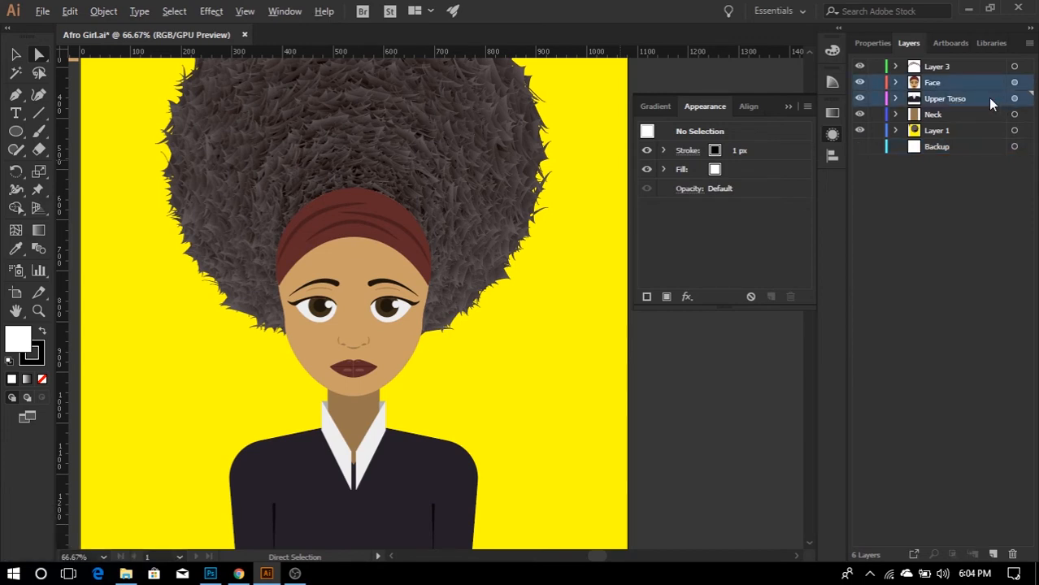
{"action": "left_click_drag", "start_coordinate": [988, 98], "coordinate": [978, 146]}
{"action": "key", "text": "ctrl+shift+a"}
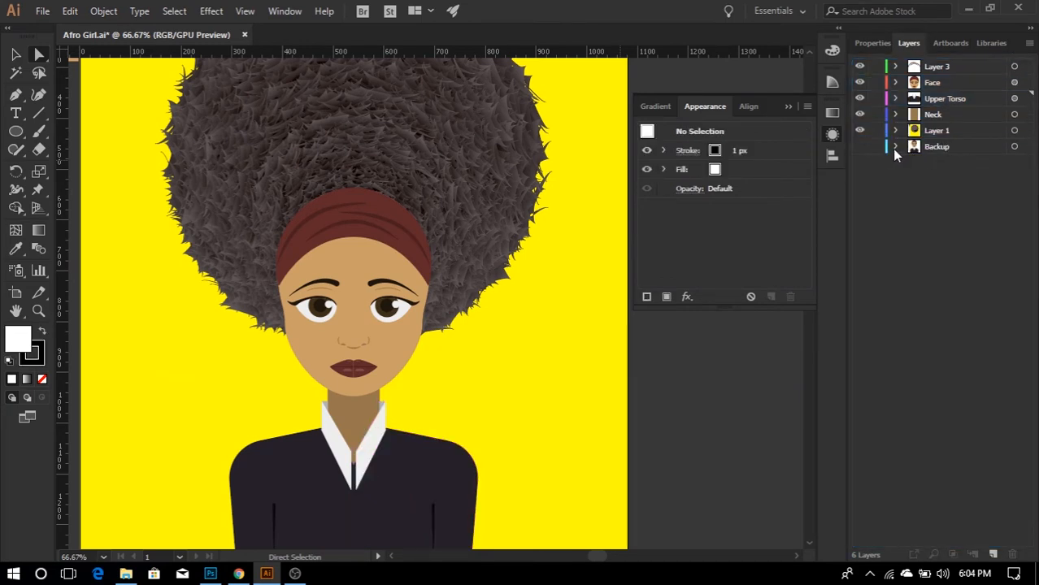
{"action": "left_click", "coordinate": [894, 149]}
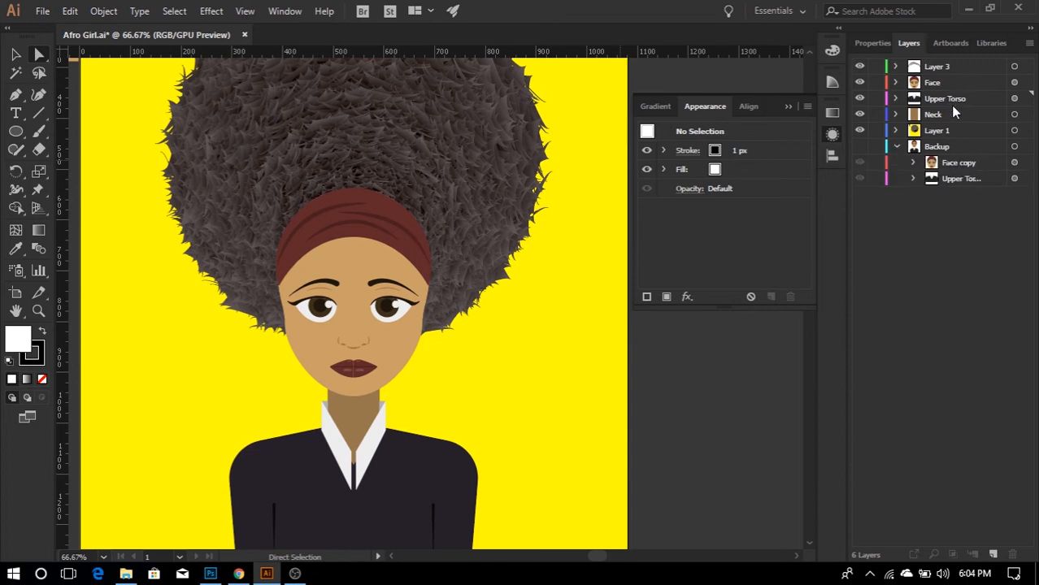
{"action": "left_click", "coordinate": [894, 149]}
{"action": "left_click", "coordinate": [960, 133]}
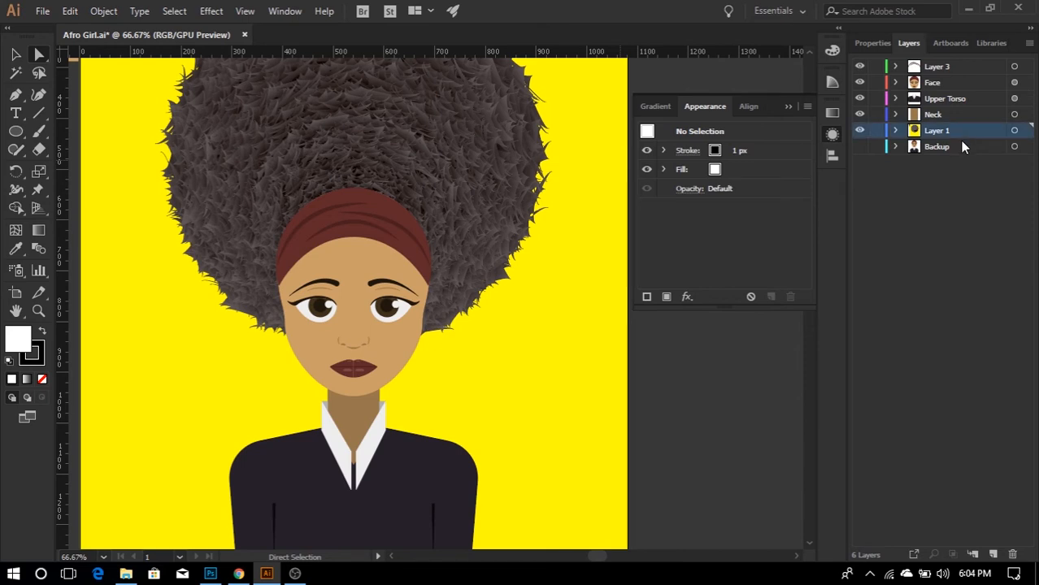
{"action": "left_click", "coordinate": [908, 153]}
{"action": "left_click", "coordinate": [955, 152], "text": "ctrl"}
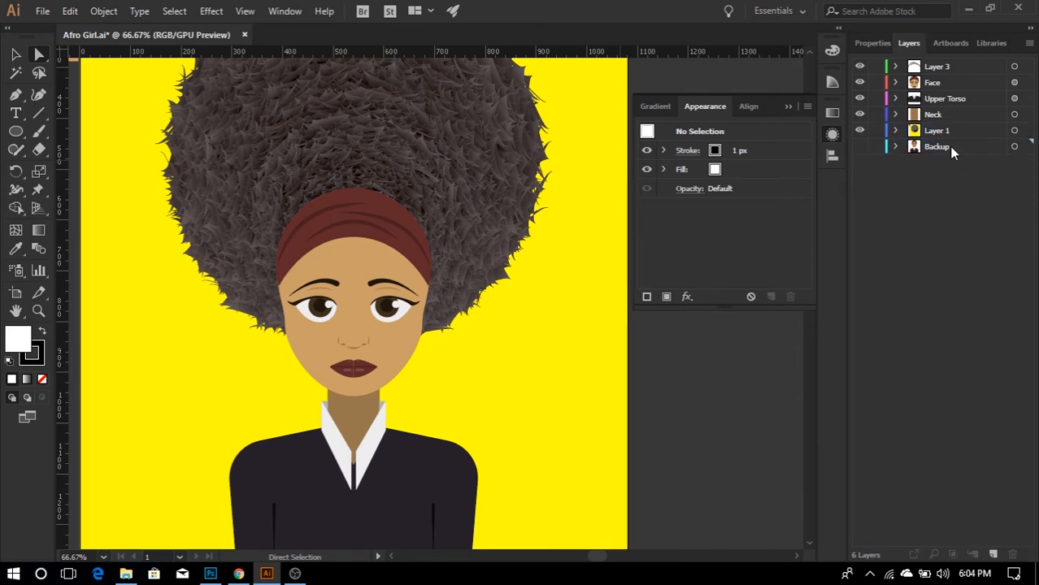
{"action": "left_click", "coordinate": [952, 96]}
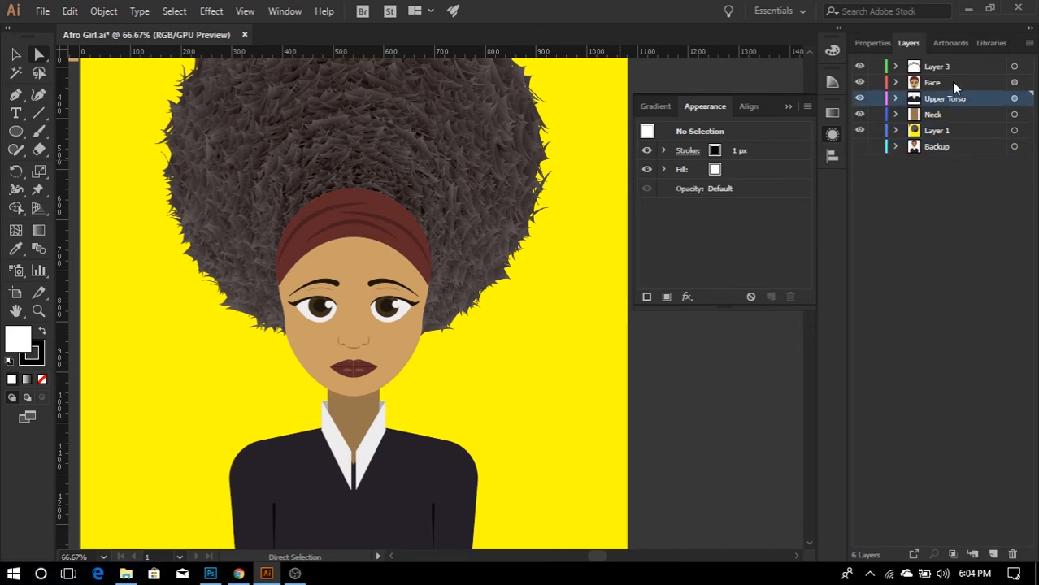
- Expand the appearance of the Face layer so its mirrored half becomes real paths
{"action": "left_click", "coordinate": [951, 81]}
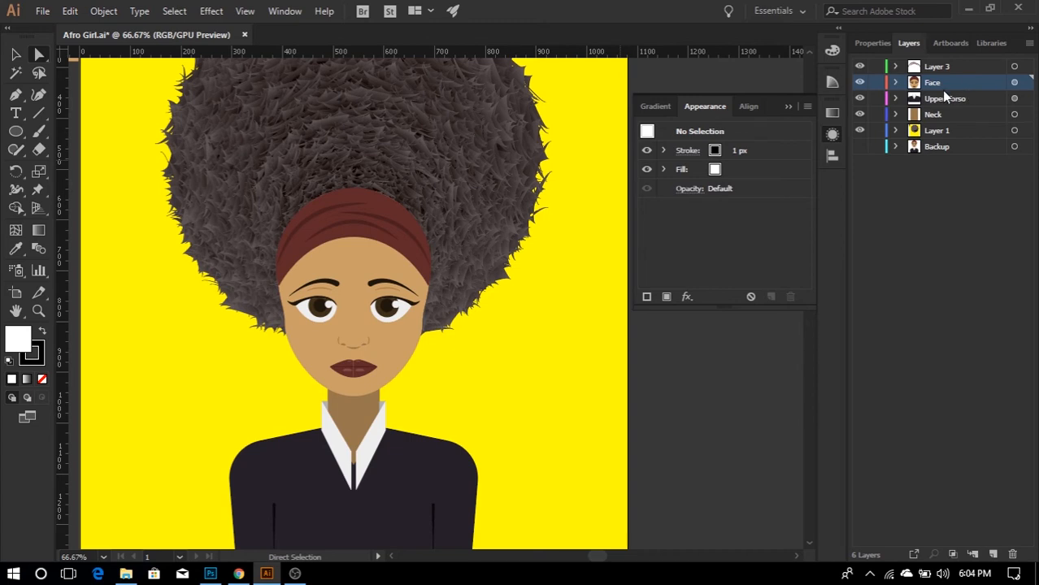
{"action": "left_click", "coordinate": [1015, 82]}
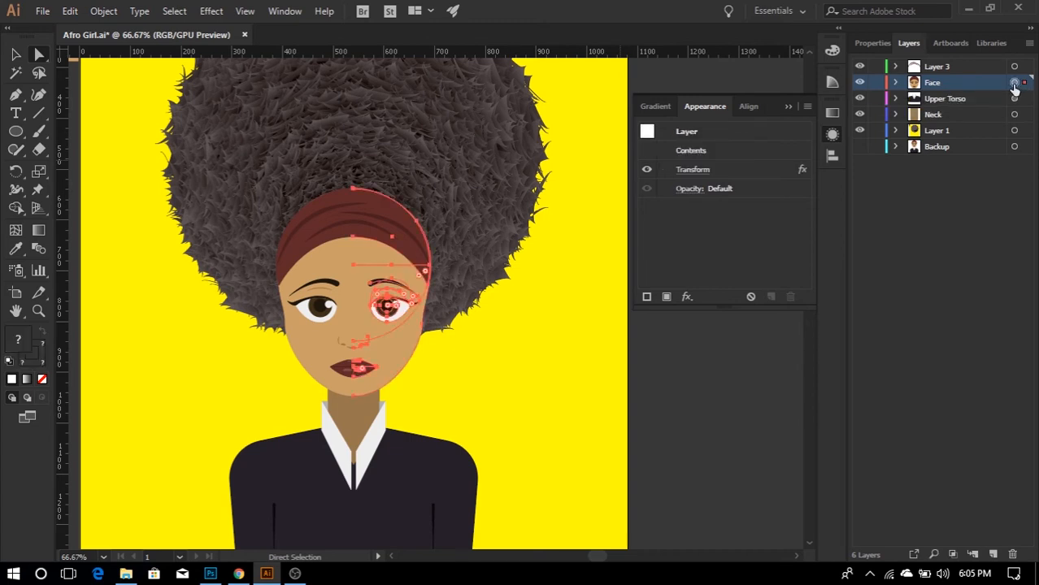
{"action": "left_click", "coordinate": [103, 11]}
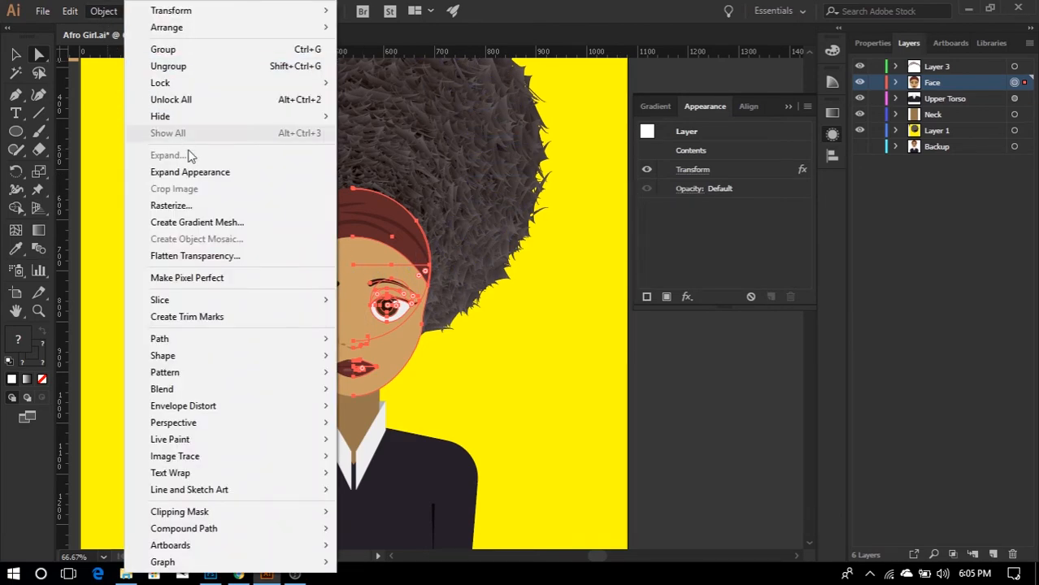
{"action": "left_click", "coordinate": [200, 174]}
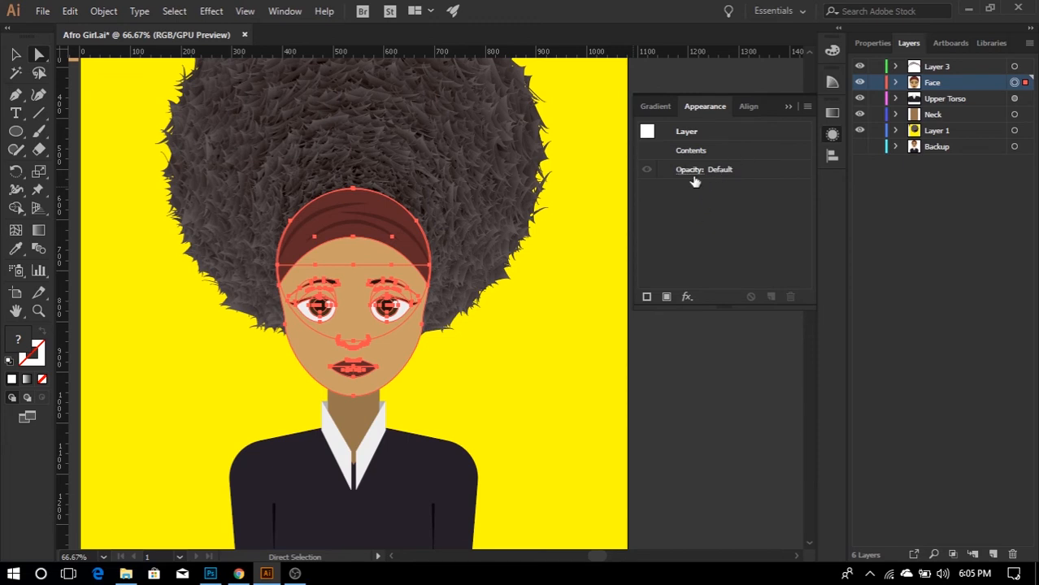
{"action": "left_click", "coordinate": [484, 348]}
- Expand the appearance of the Upper Torso layer to turn its Transform effect into real artwork
{"action": "left_click", "coordinate": [962, 103]}
{"action": "left_click", "coordinate": [1014, 98]}
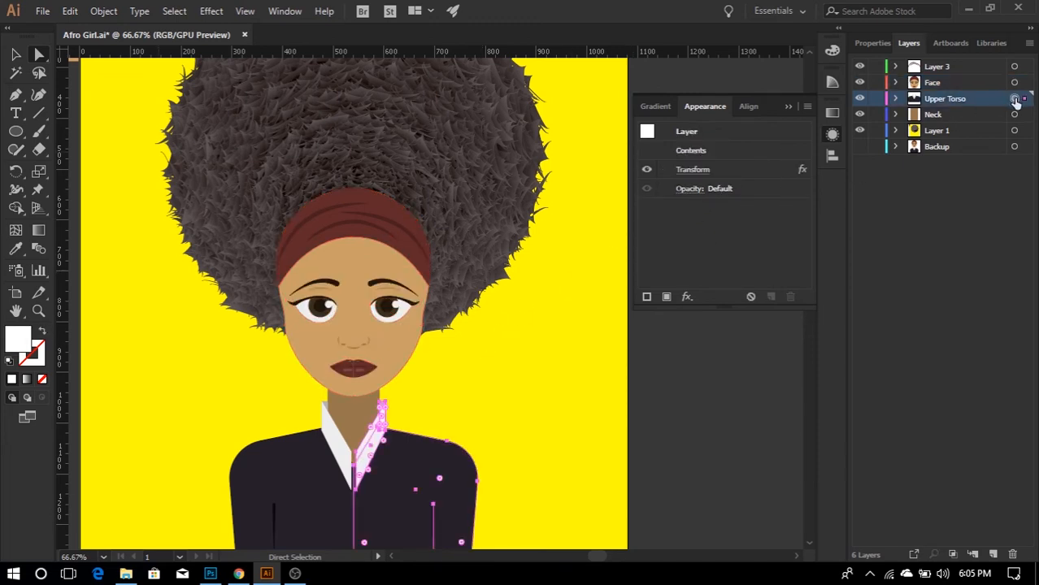
{"action": "left_click", "coordinate": [106, 11]}
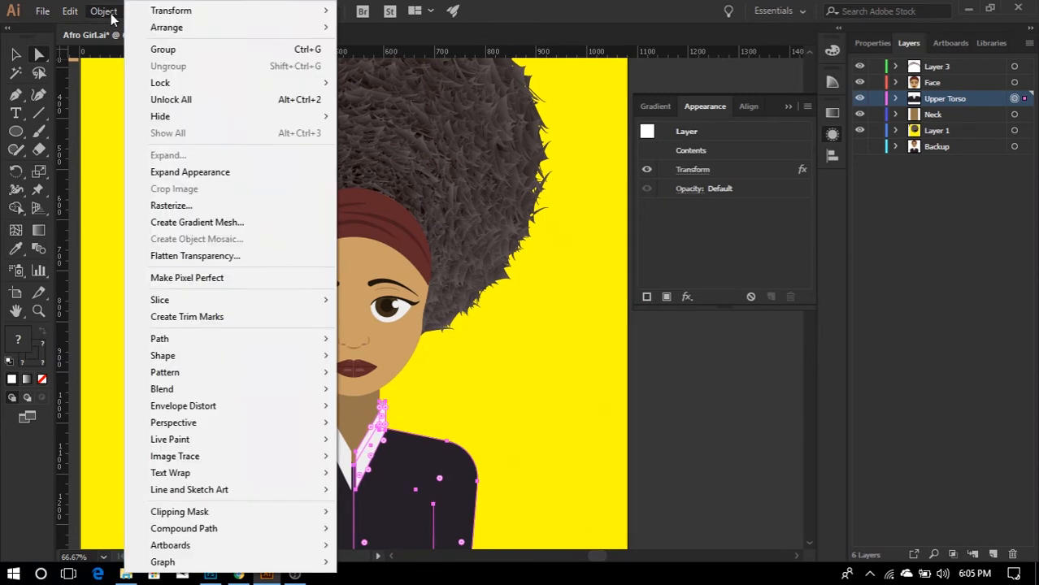
{"action": "left_click", "coordinate": [163, 172]}
{"action": "left_click", "coordinate": [502, 376]}
{"action": "scroll", "coordinate": [455, 377], "scroll_direction": "down", "scroll_amount": 1}
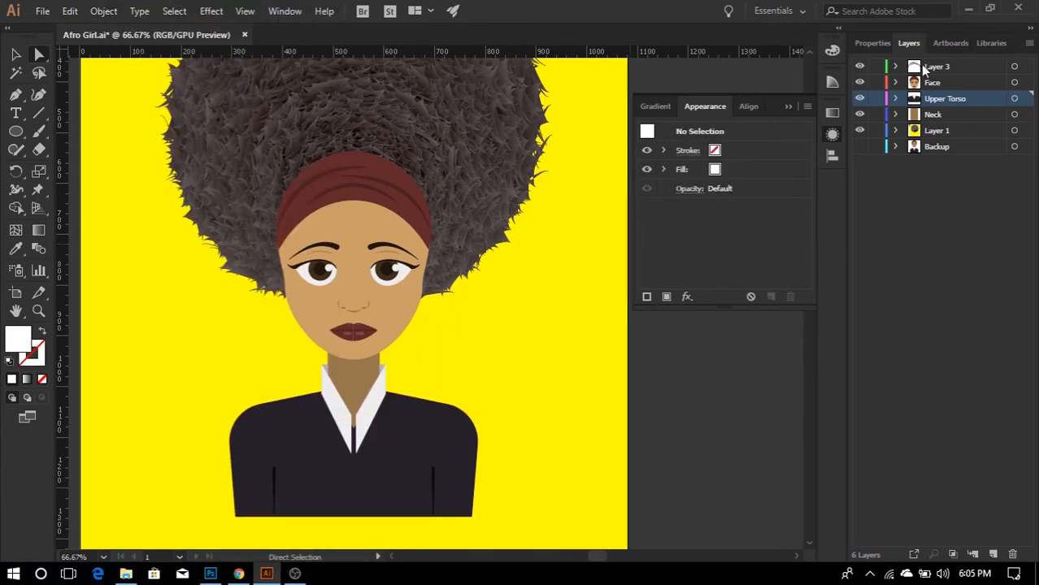
- Examine the expanded Face layer's nested groups, toggling each one's visibility to see which half of the face it holds
{"action": "left_click", "coordinate": [966, 82]}
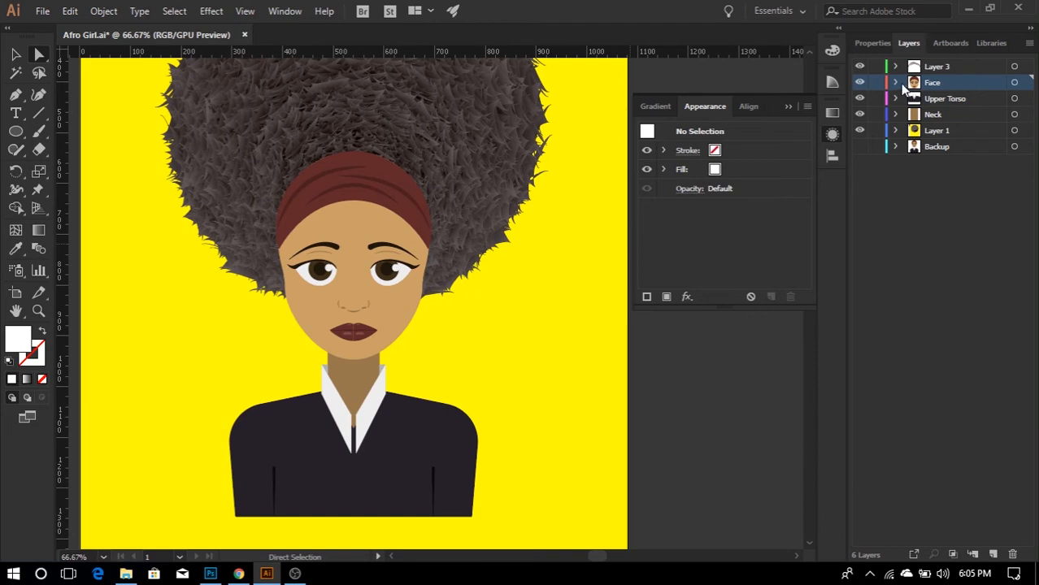
{"action": "left_click", "coordinate": [896, 82]}
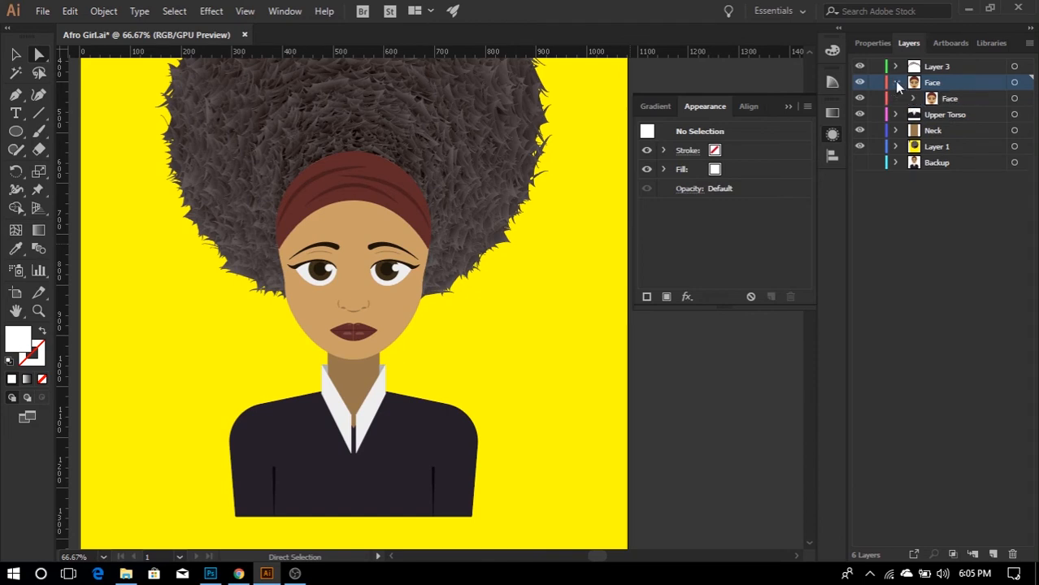
{"action": "left_click", "coordinate": [955, 99]}
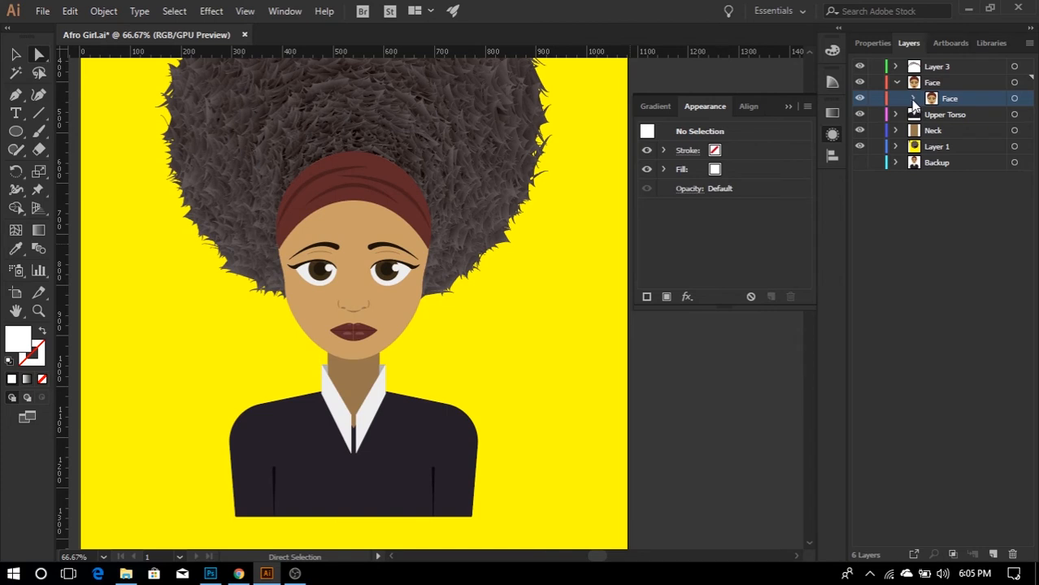
{"action": "left_click", "coordinate": [914, 98]}
{"action": "left_click", "coordinate": [972, 113]}
{"action": "left_click", "coordinate": [971, 129]}
{"action": "left_click", "coordinate": [971, 116]}
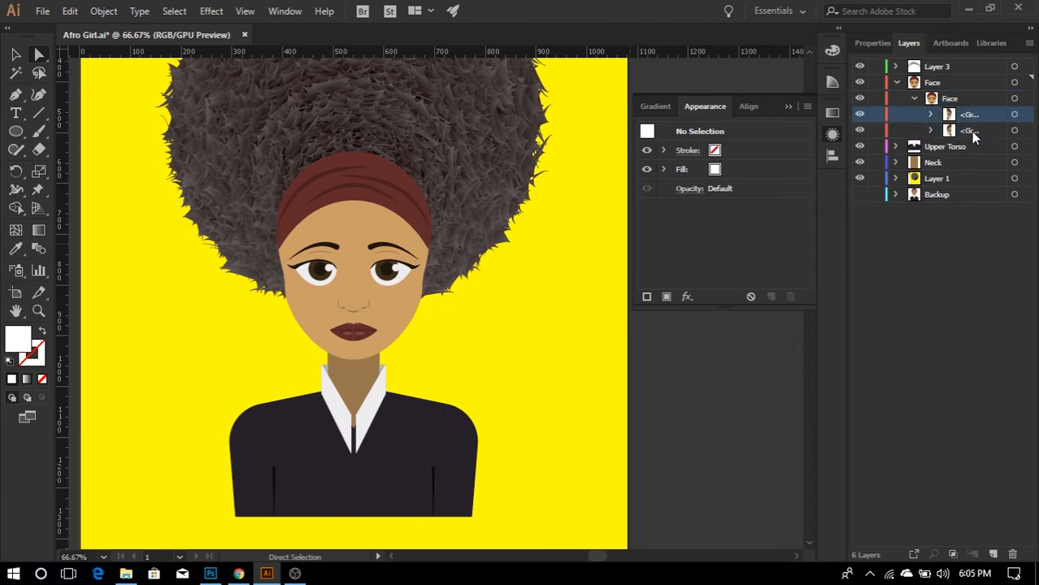
{"action": "left_click", "coordinate": [971, 131]}
{"action": "left_click", "coordinate": [975, 118]}
{"action": "left_click", "coordinate": [860, 115]}
{"action": "left_click", "coordinate": [859, 115]}
{"action": "left_click", "coordinate": [860, 130]}
{"action": "left_click", "coordinate": [859, 130]}
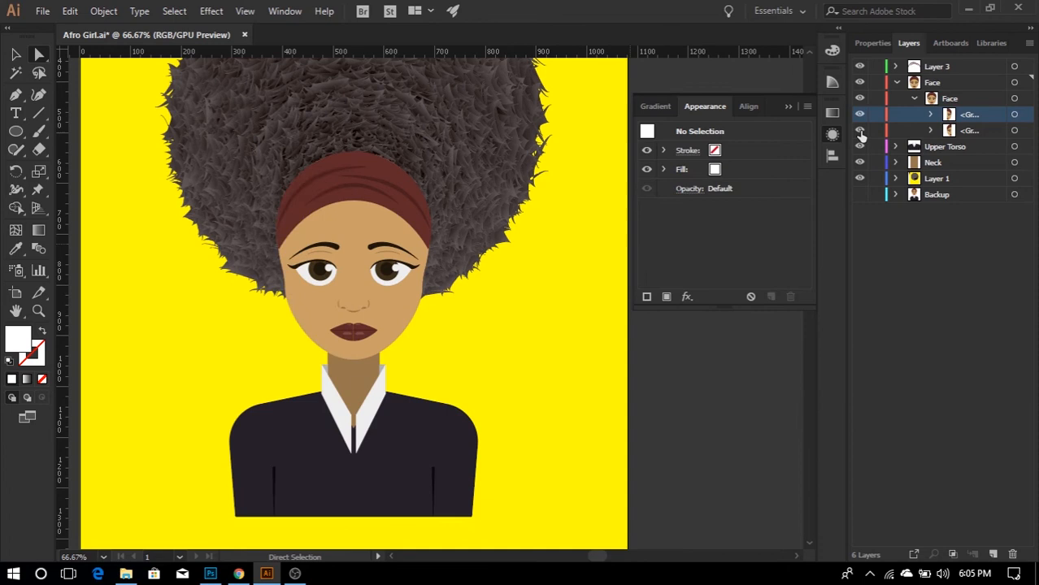
- Hide the afro hair Blend inside Layer 1
{"action": "left_click", "coordinate": [895, 178]}
{"action": "left_click", "coordinate": [860, 195]}
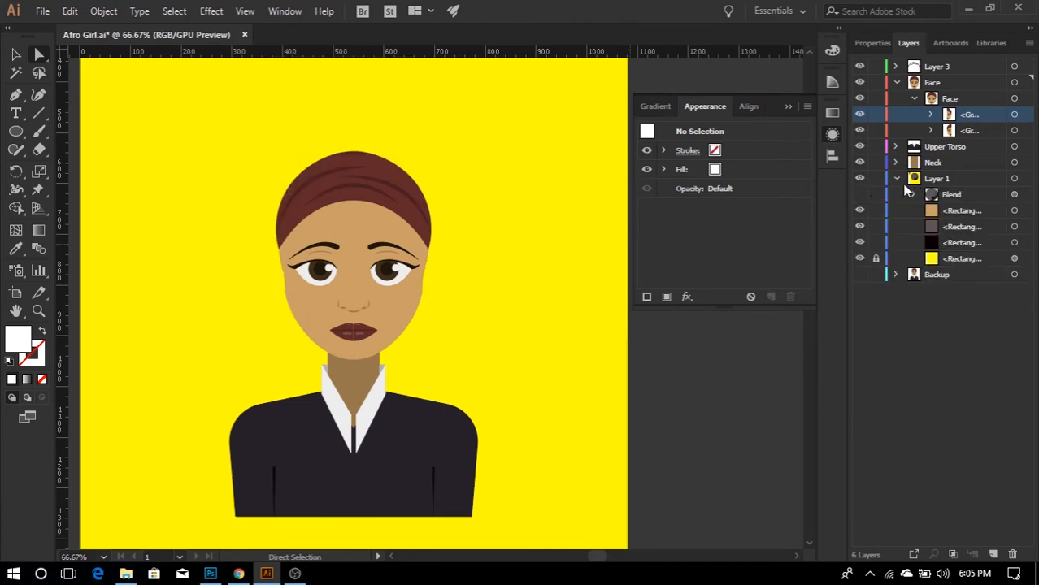
{"action": "left_click", "coordinate": [897, 179]}
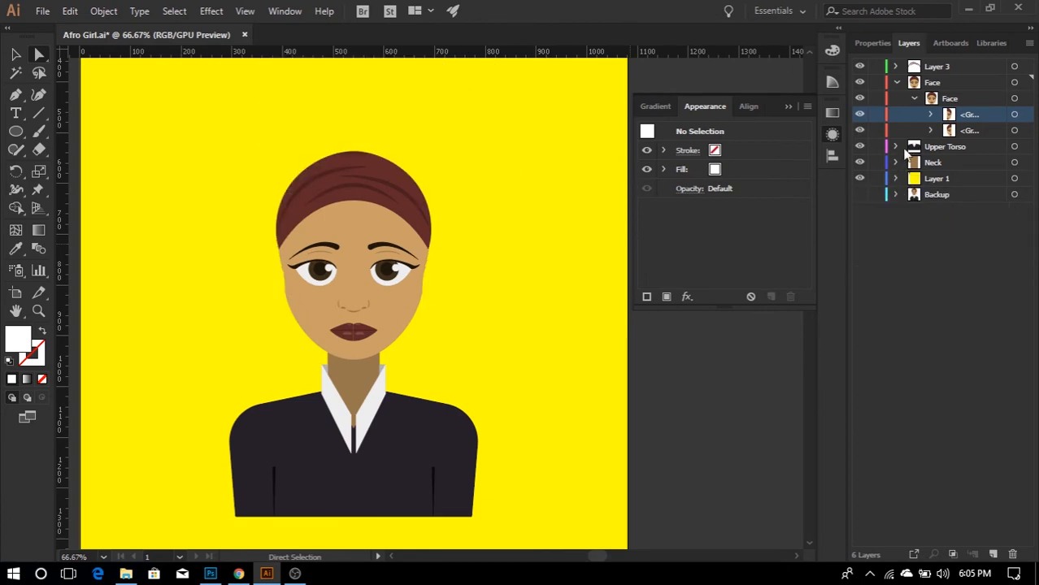
- Ungroup the outer Face group so its two half-face groups sit directly in the Face layer
{"action": "left_click", "coordinate": [976, 130]}
{"action": "left_click", "coordinate": [971, 113]}
{"action": "left_click", "coordinate": [971, 132]}
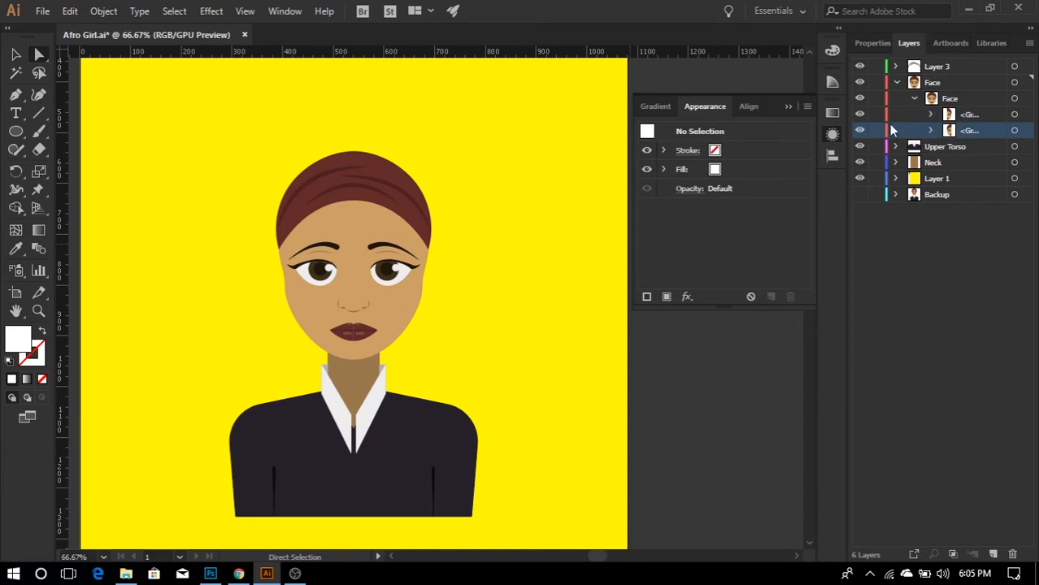
{"action": "left_click", "coordinate": [969, 115]}
{"action": "key", "text": "v"}
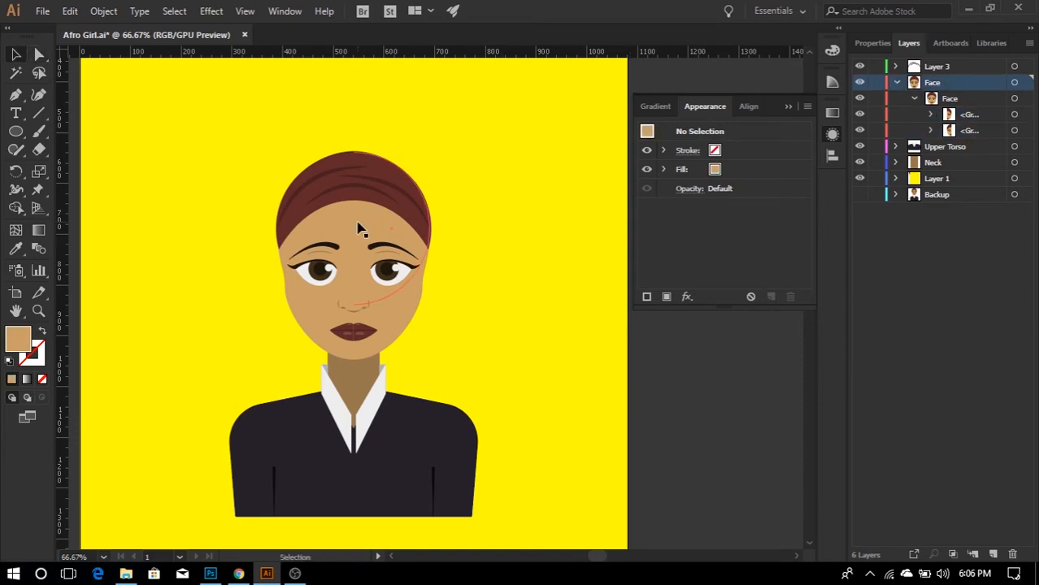
{"action": "left_click", "coordinate": [354, 228]}
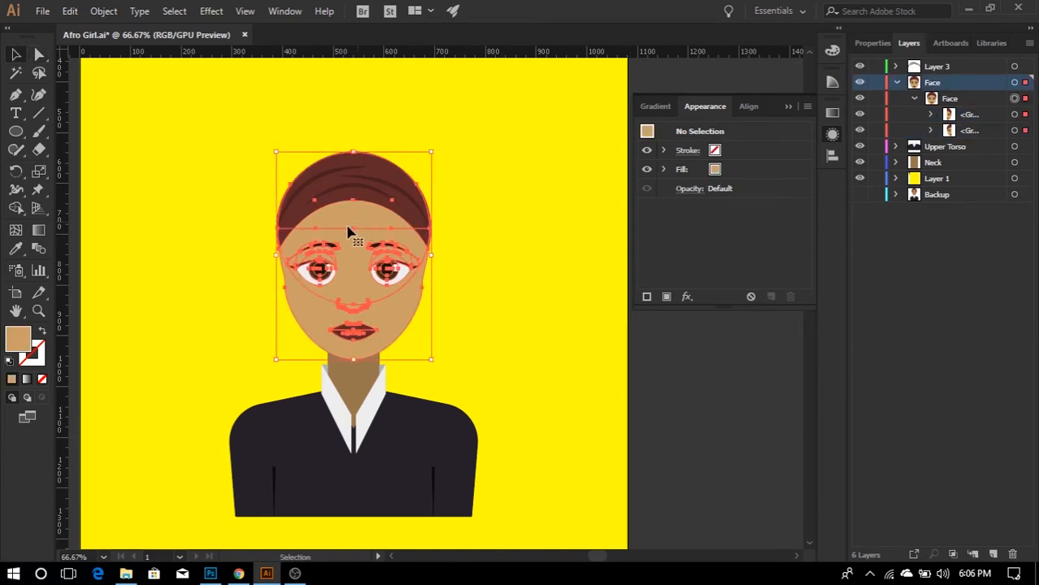
{"action": "left_click", "coordinate": [972, 115]}
{"action": "left_click", "coordinate": [978, 130]}
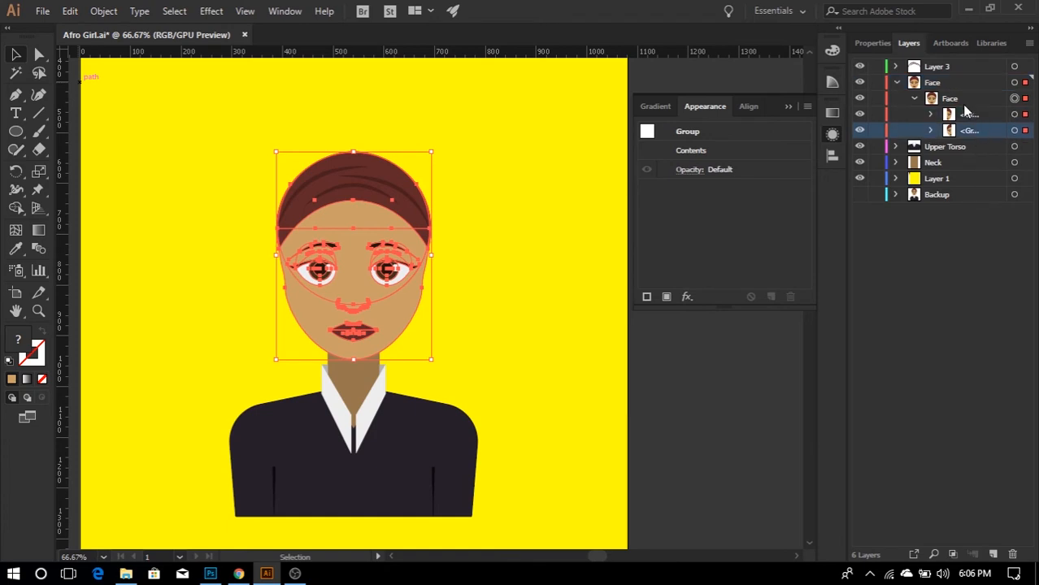
{"action": "left_click", "coordinate": [963, 101]}
{"action": "right_click", "coordinate": [370, 288]}
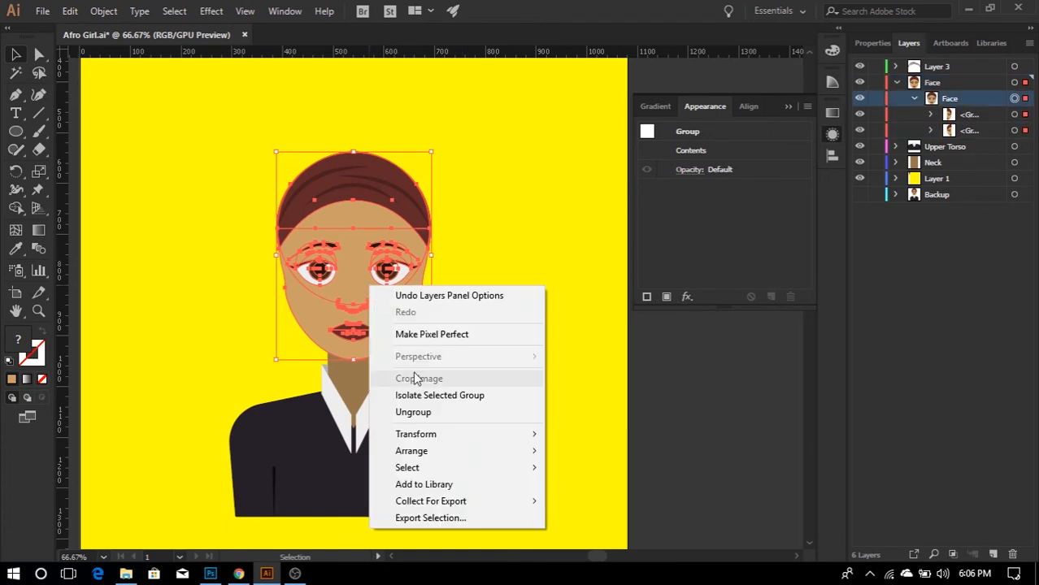
{"action": "left_click", "coordinate": [413, 416]}
{"action": "left_click", "coordinate": [927, 99]}
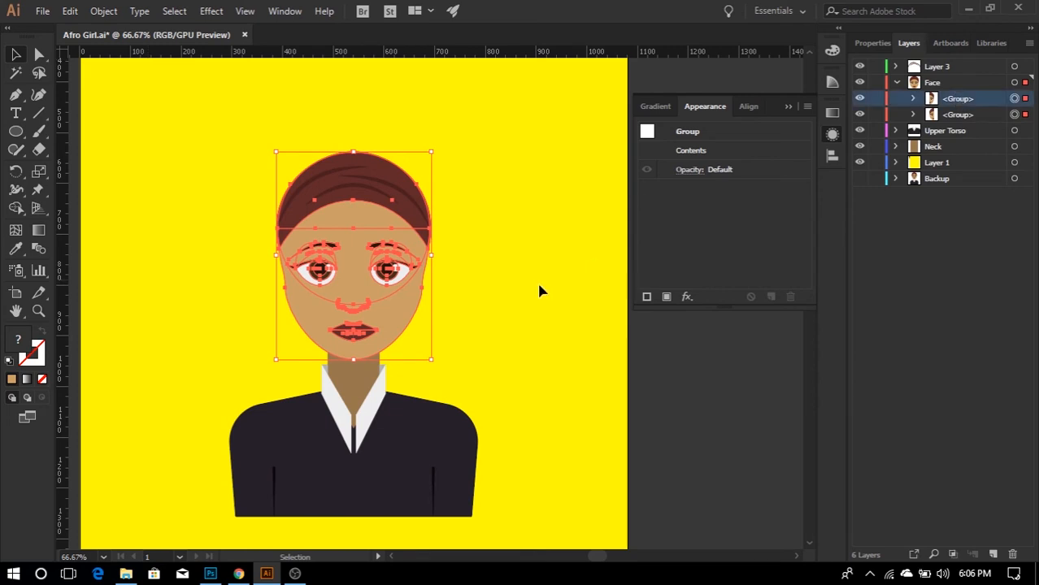
{"action": "left_click", "coordinate": [541, 291]}
{"action": "left_click", "coordinate": [370, 302]}
{"action": "left_click_drag", "start_coordinate": [301, 311], "coordinate": [401, 305]}
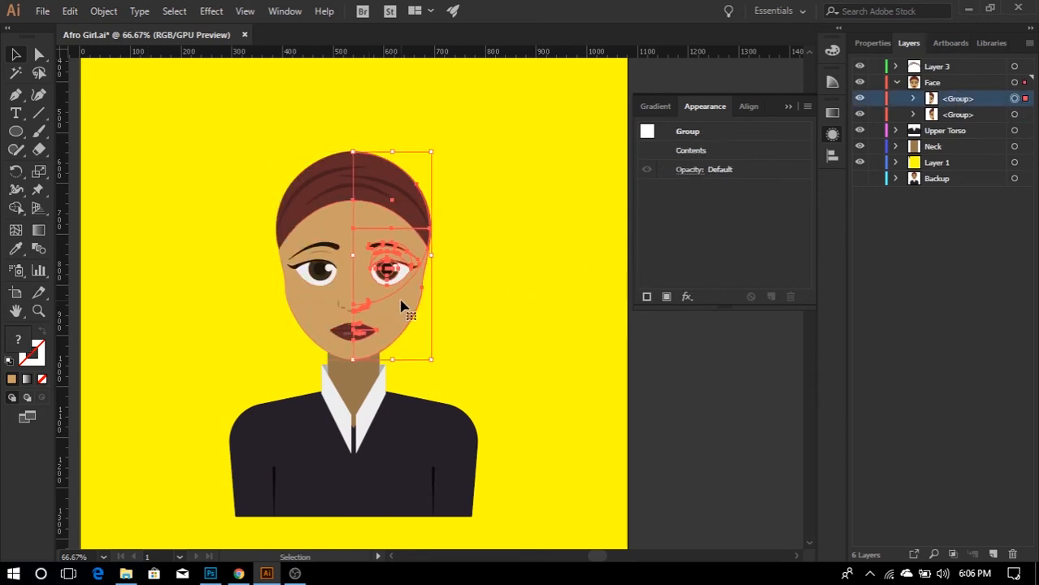
{"action": "left_click_drag", "start_coordinate": [288, 144], "coordinate": [390, 295]}
{"action": "right_click", "coordinate": [383, 287]}
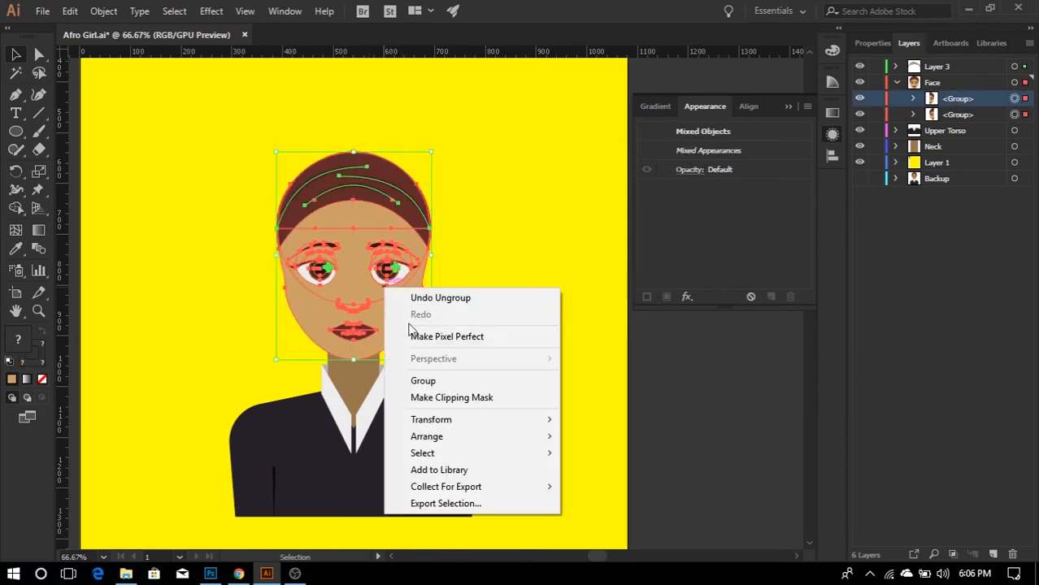
{"action": "left_click", "coordinate": [440, 399]}
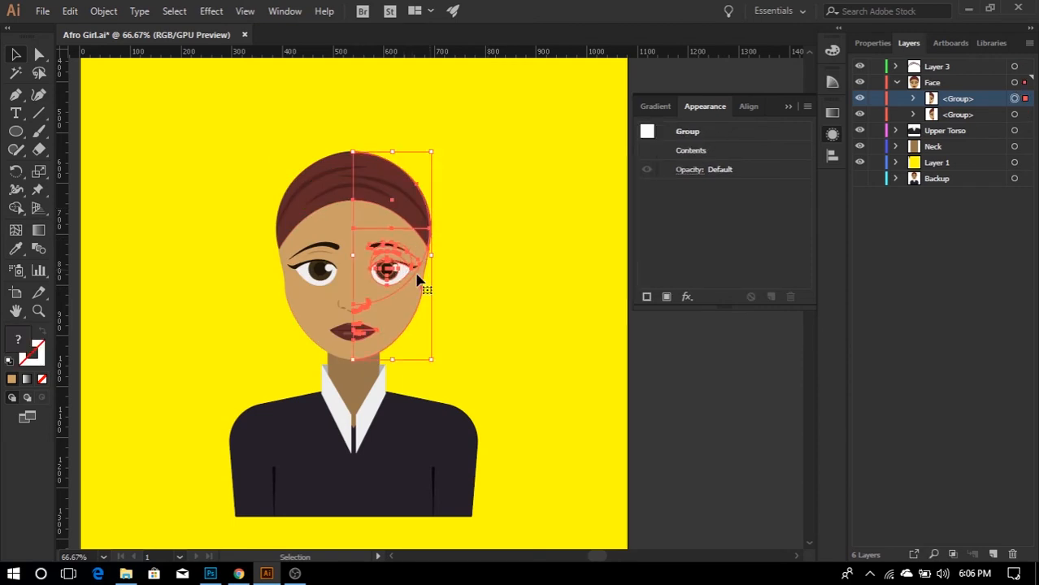
{"action": "left_click", "coordinate": [511, 293]}
- Ungroup the original and the mirrored half-face groups so their parts sit individually in the Face layer
{"action": "left_click", "coordinate": [406, 247]}
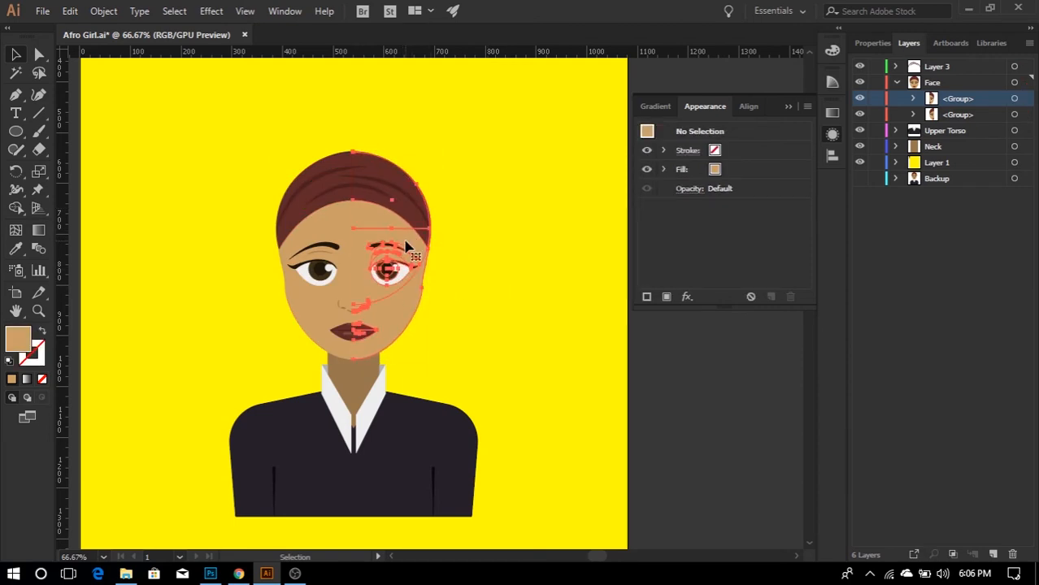
{"action": "right_click", "coordinate": [407, 247]}
{"action": "left_click", "coordinate": [475, 374]}
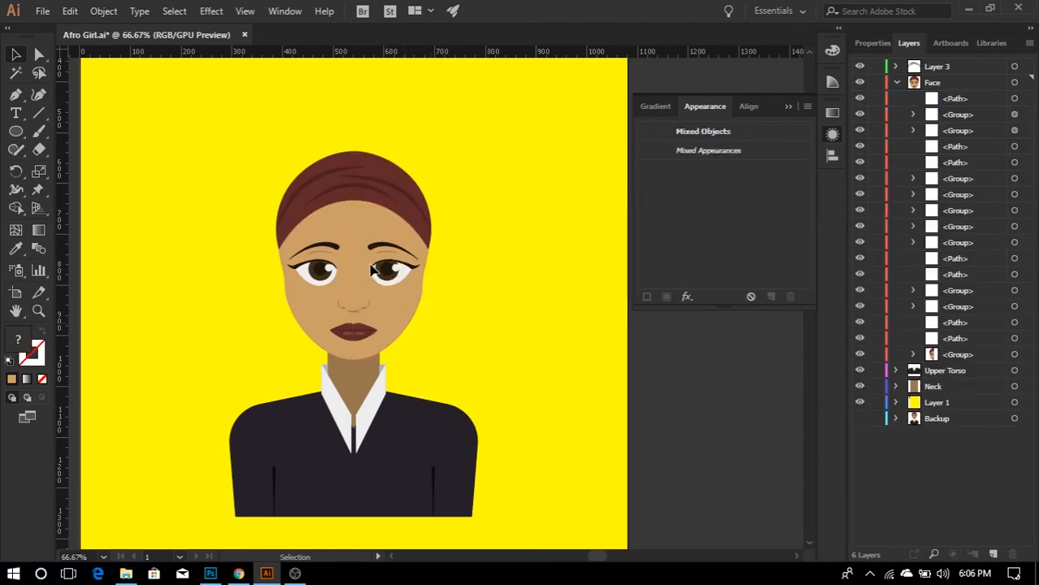
{"action": "left_click", "coordinate": [320, 278]}
{"action": "right_click", "coordinate": [320, 278]}
{"action": "left_click", "coordinate": [358, 395]}
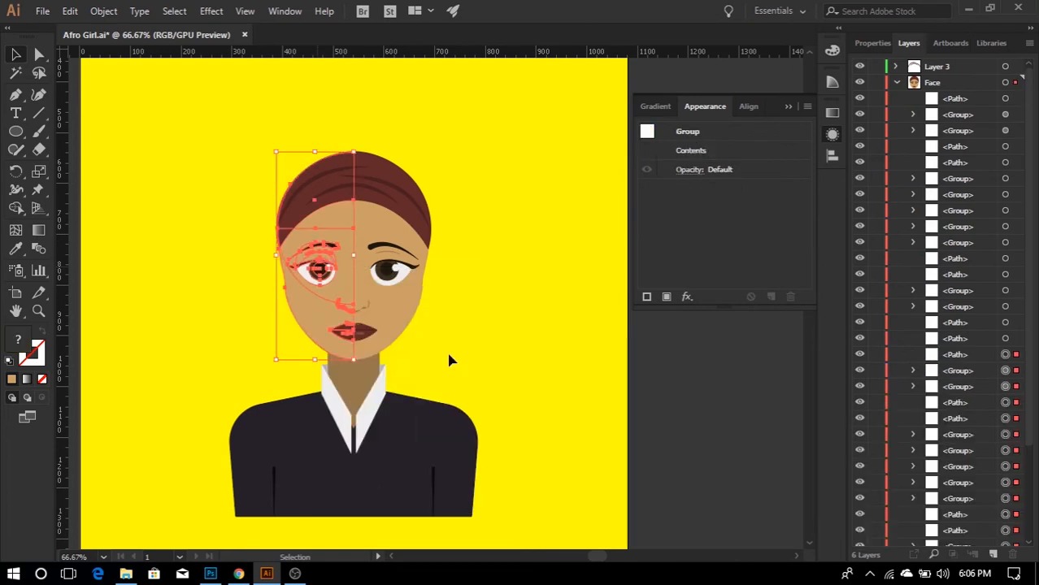
{"action": "left_click", "coordinate": [540, 239]}
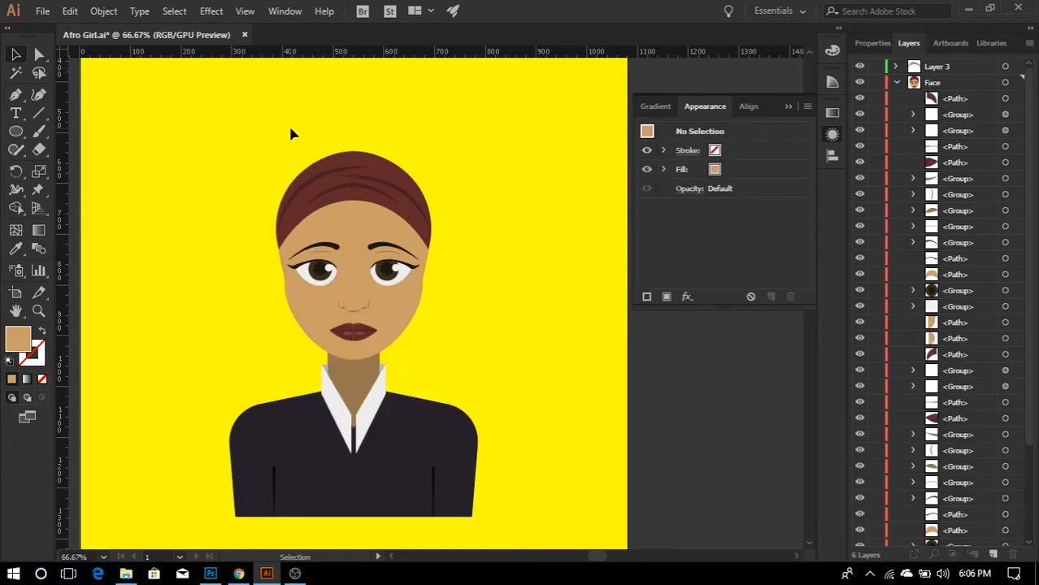
{"action": "left_click_drag", "start_coordinate": [293, 134], "coordinate": [488, 296]}
{"action": "left_click", "coordinate": [561, 268]}
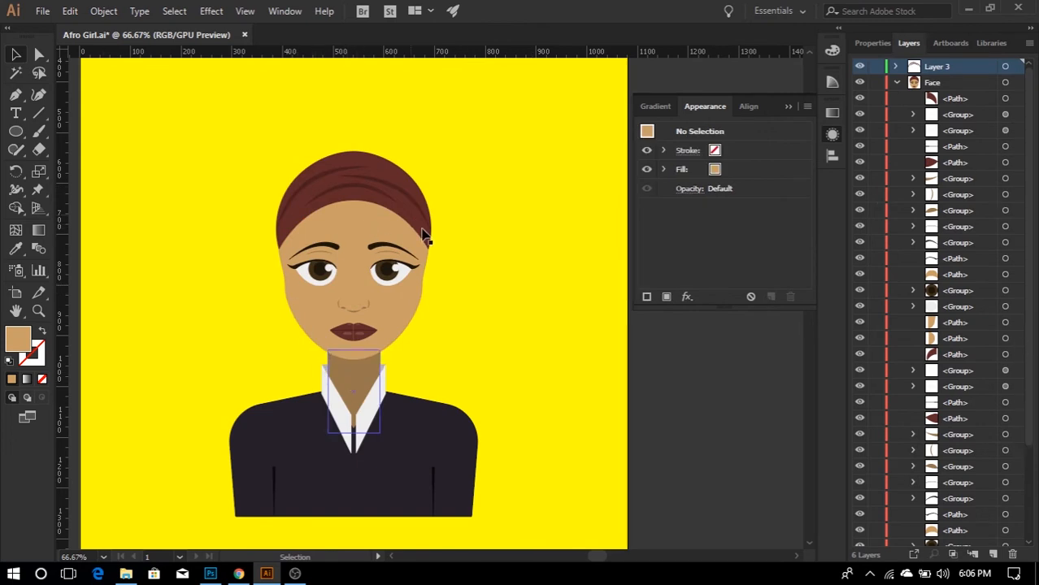
- Merge the two skin-coloured half-face paths in the Face layer into one shape with the Shape Builder
{"action": "scroll", "coordinate": [927, 309], "scroll_direction": "down", "scroll_amount": 5}
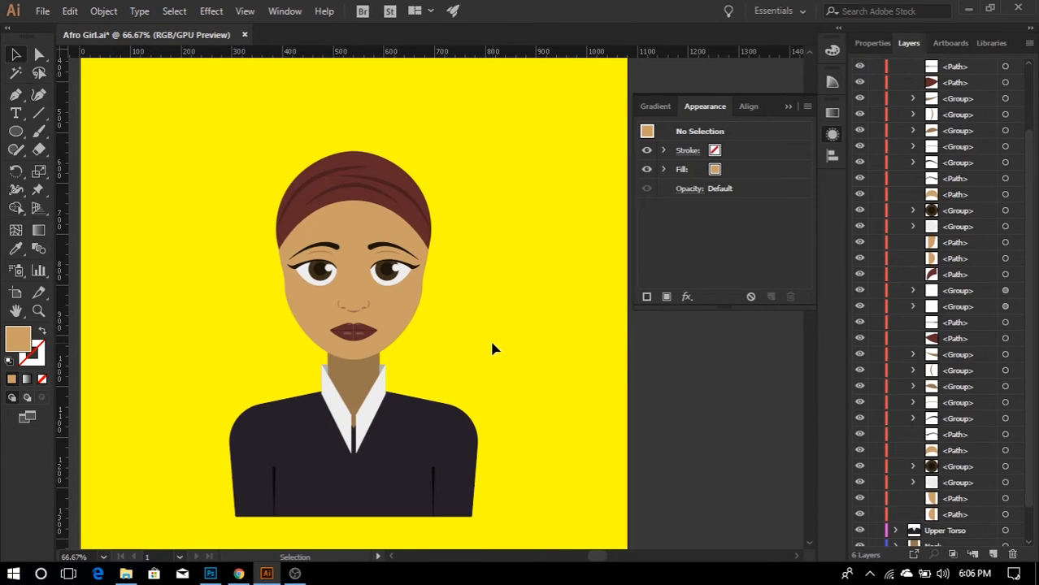
{"action": "left_click", "coordinate": [39, 54]}
{"action": "scroll", "coordinate": [373, 218], "scroll_direction": "up", "scroll_amount": 1}
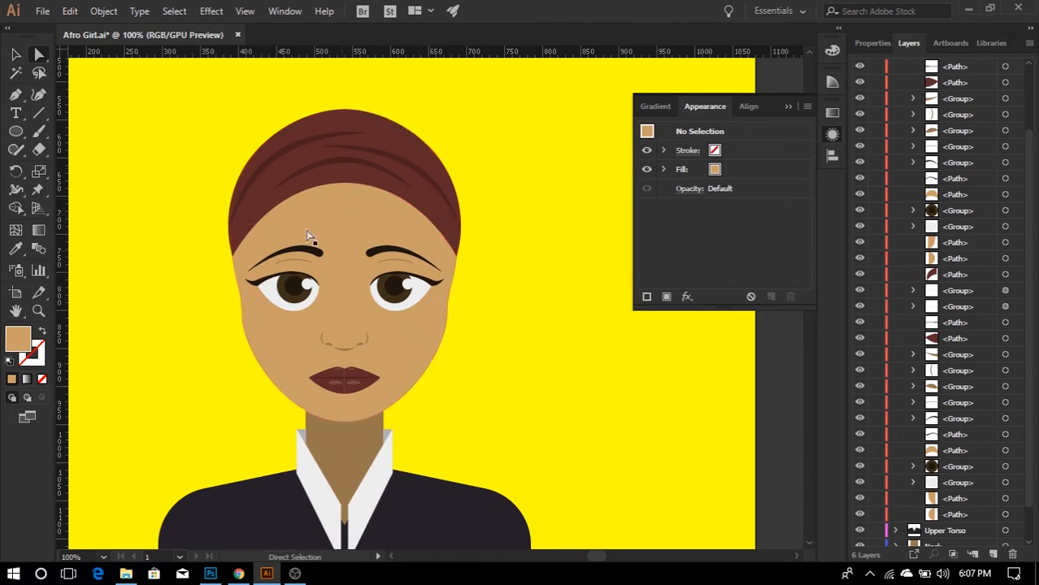
{"action": "left_click", "coordinate": [448, 235]}
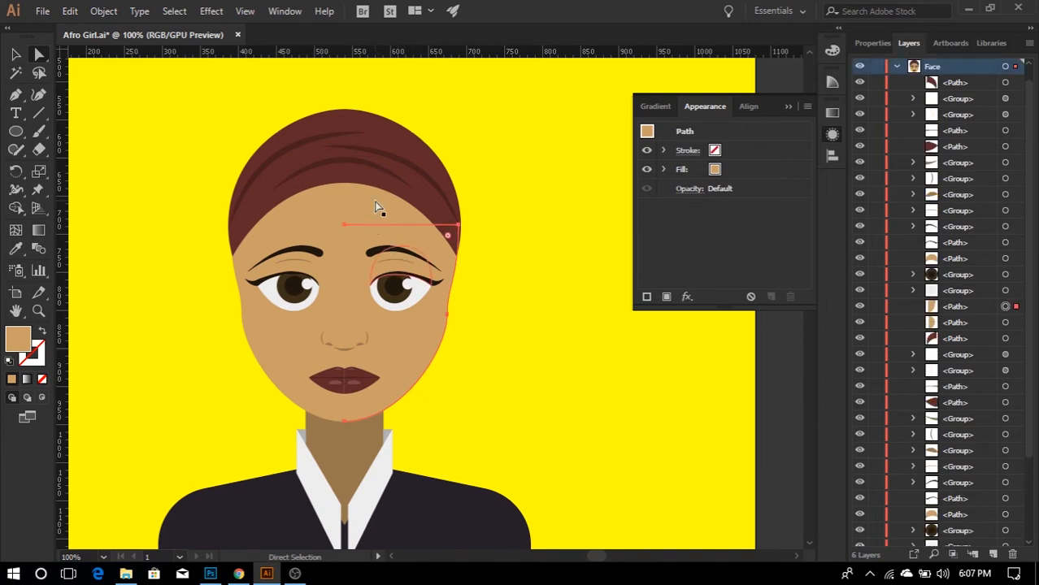
{"action": "left_click", "coordinate": [289, 216], "text": "shift"}
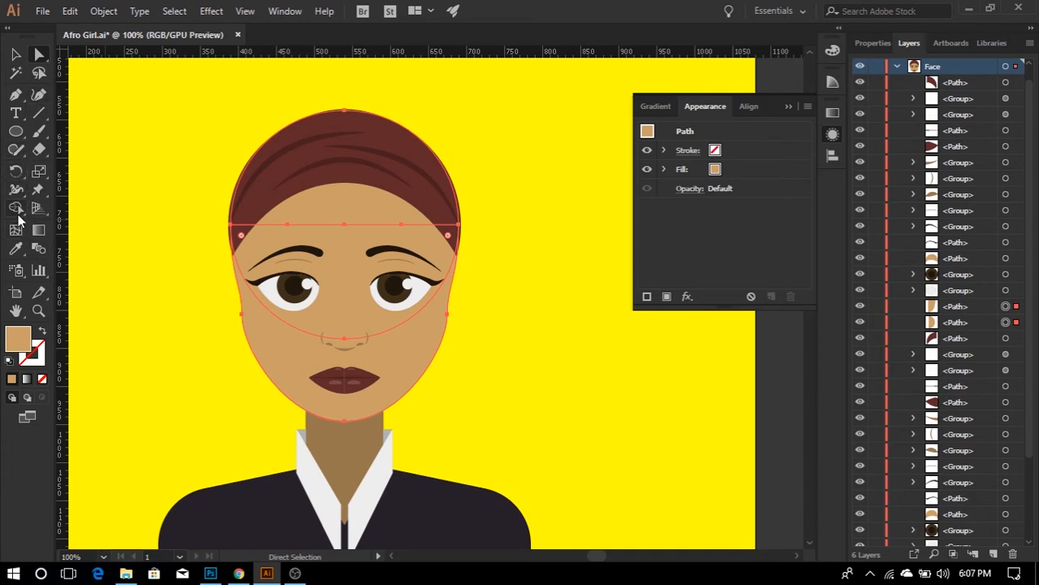
{"action": "key", "text": "shift+m"}
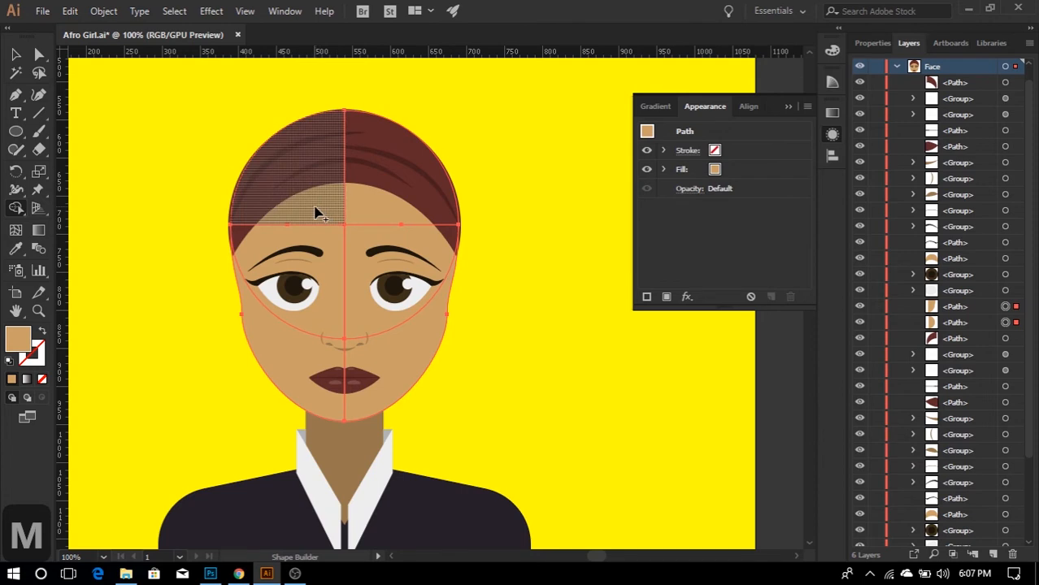
{"action": "mouse_move", "coordinate": [318, 211]}
{"action": "left_mouse_down"}
{"action": "mouse_move", "coordinate": [364, 206]}
{"action": "mouse_move", "coordinate": [391, 226]}
{"action": "mouse_move", "coordinate": [366, 267]}
{"action": "mouse_move", "coordinate": [319, 285]}
{"action": "mouse_move", "coordinate": [305, 310]}
{"action": "mouse_move", "coordinate": [316, 353]}
{"action": "mouse_move", "coordinate": [350, 367]}
{"action": "mouse_move", "coordinate": [416, 343]}
{"action": "left_mouse_up"}
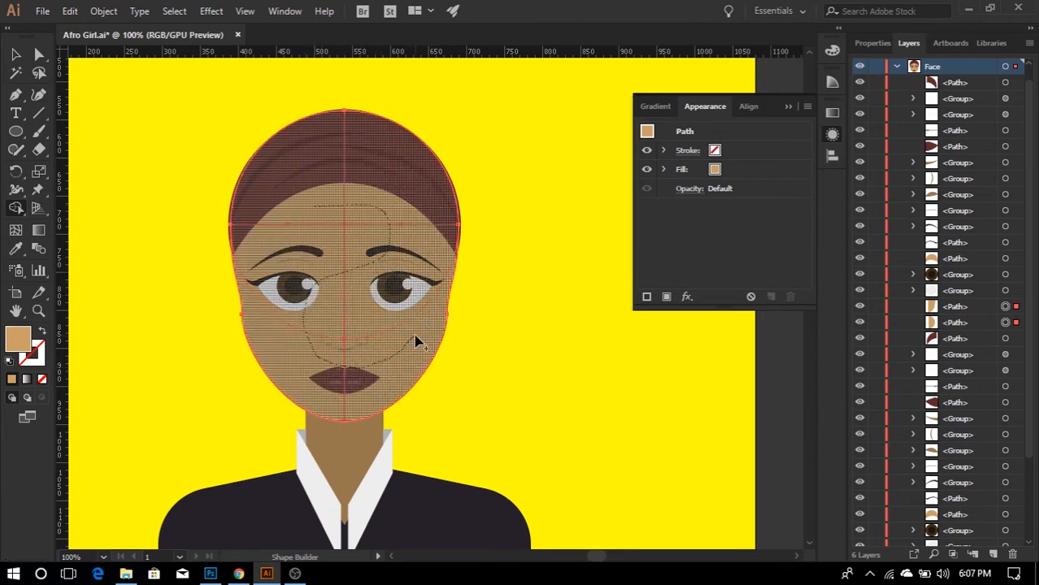
{"action": "left_click_drag", "start_coordinate": [415, 343], "coordinate": [417, 344]}
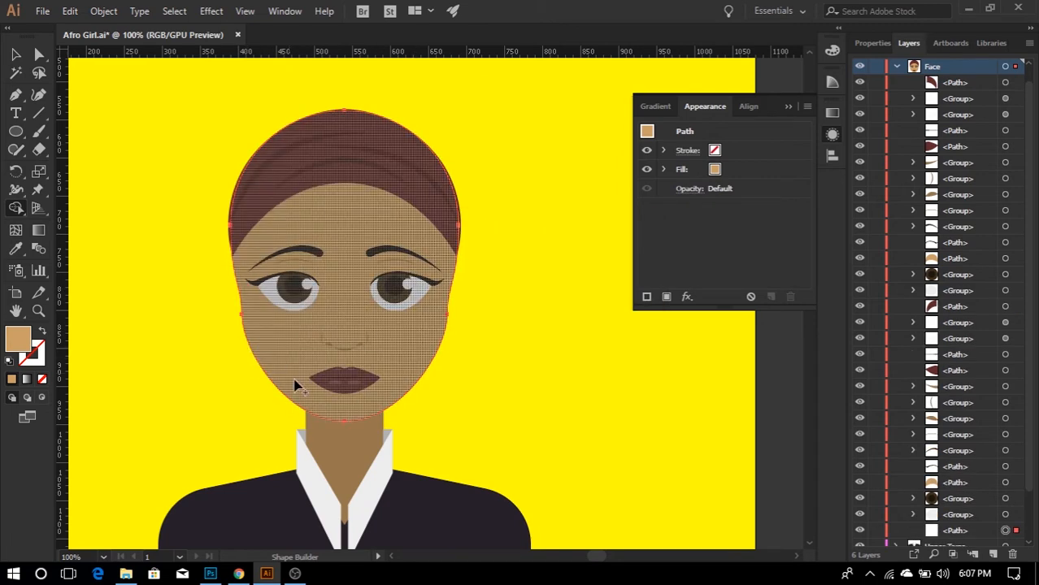
{"action": "key", "text": "v"}
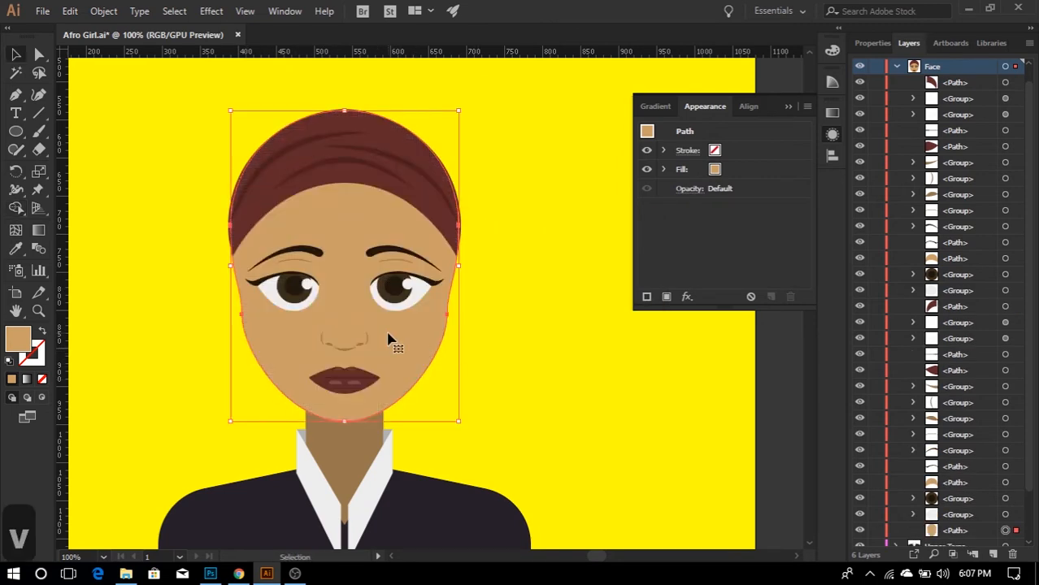
- Try moving the merged face shape aside from the facial features and undo the move
{"action": "left_click_drag", "start_coordinate": [402, 348], "coordinate": [590, 348]}
{"action": "key", "text": "ctrl+minus"}
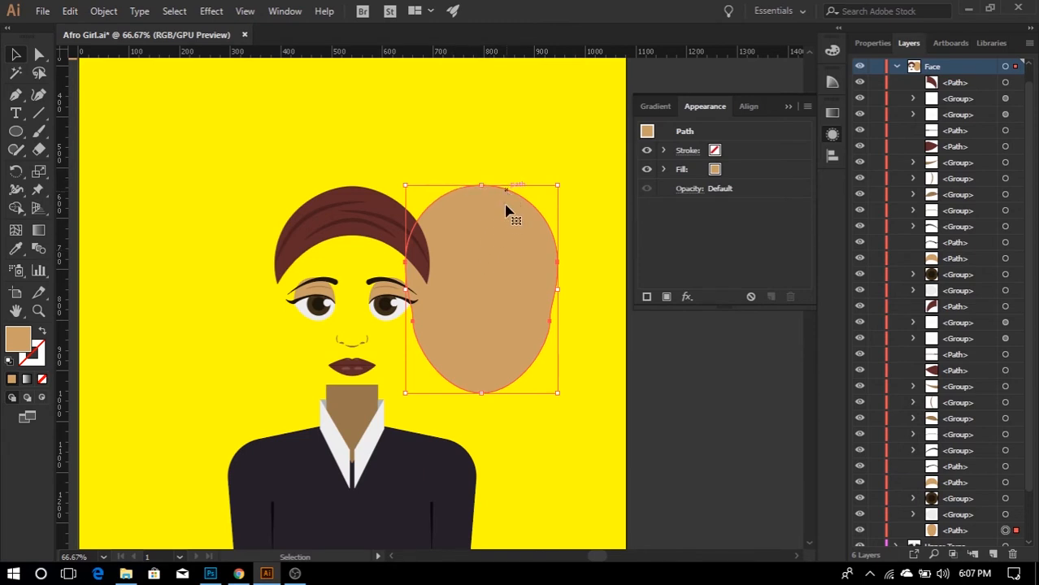
{"action": "key", "text": "ctrl+z"}
{"action": "key", "text": "ctrl+z"}
{"action": "key", "text": "ctrl+z"}
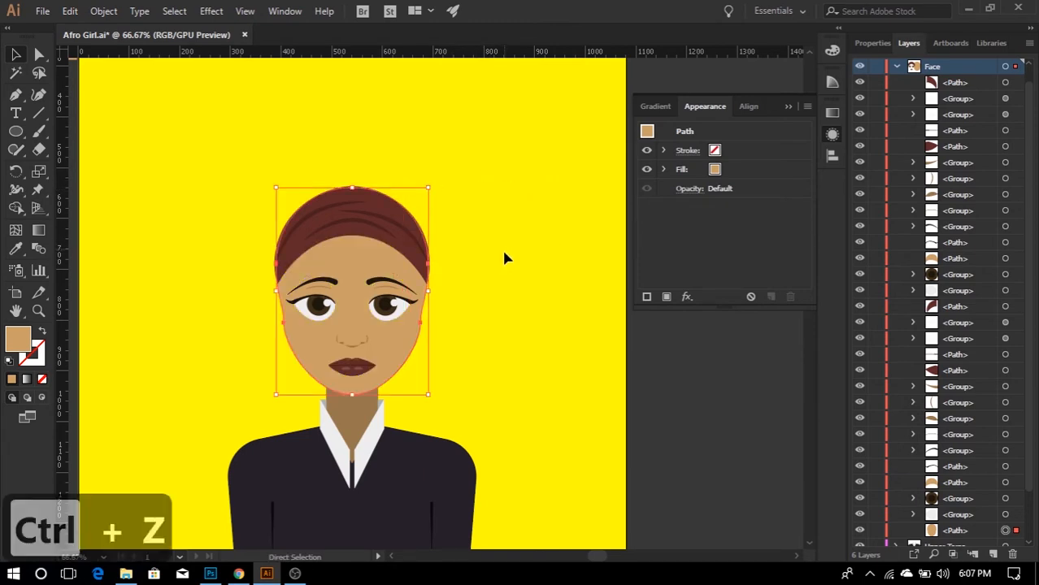
- Merge the two dark red lip halves into one lip shape with the Shape Builder
{"action": "scroll", "coordinate": [356, 364], "scroll_direction": "up", "scroll_amount": 2}
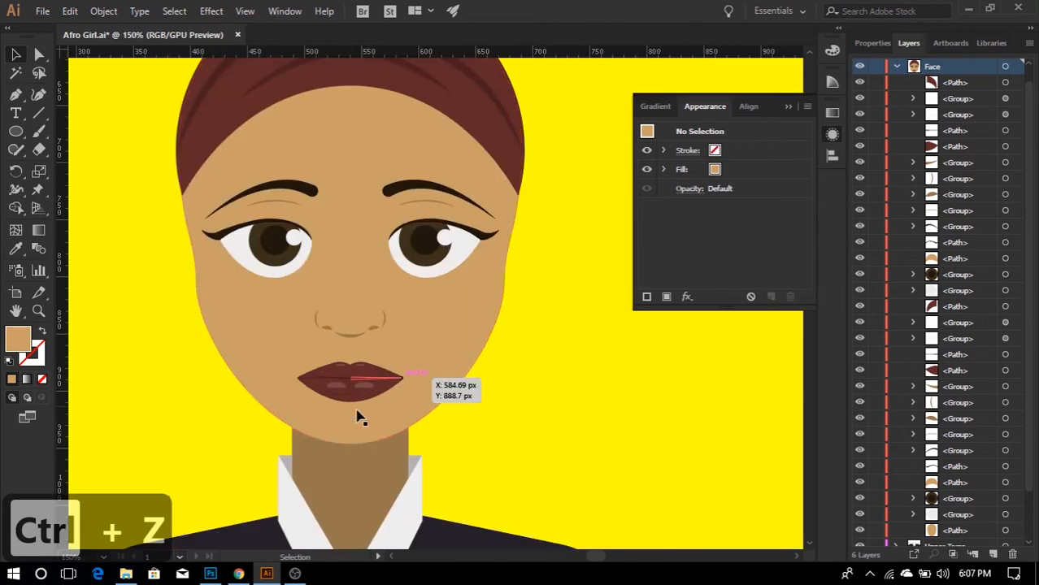
{"action": "scroll", "coordinate": [355, 399], "scroll_direction": "up", "scroll_amount": 2}
{"action": "left_click", "coordinate": [366, 402]}
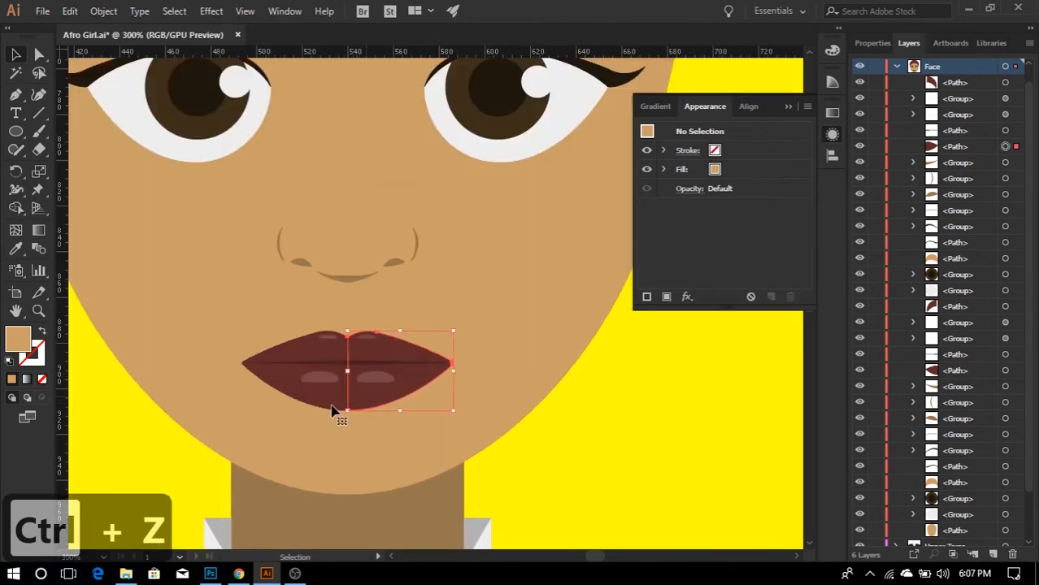
{"action": "left_click", "coordinate": [346, 405]}
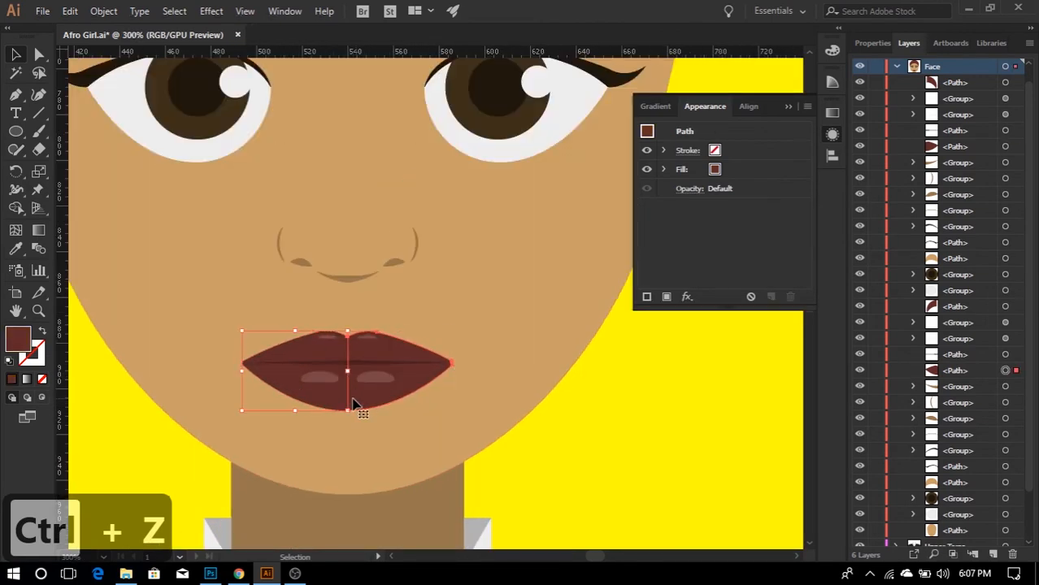
{"action": "left_click", "coordinate": [358, 406]}
{"action": "left_click", "coordinate": [336, 402]}
{"action": "scroll", "coordinate": [370, 407], "scroll_direction": "up", "scroll_amount": 1}
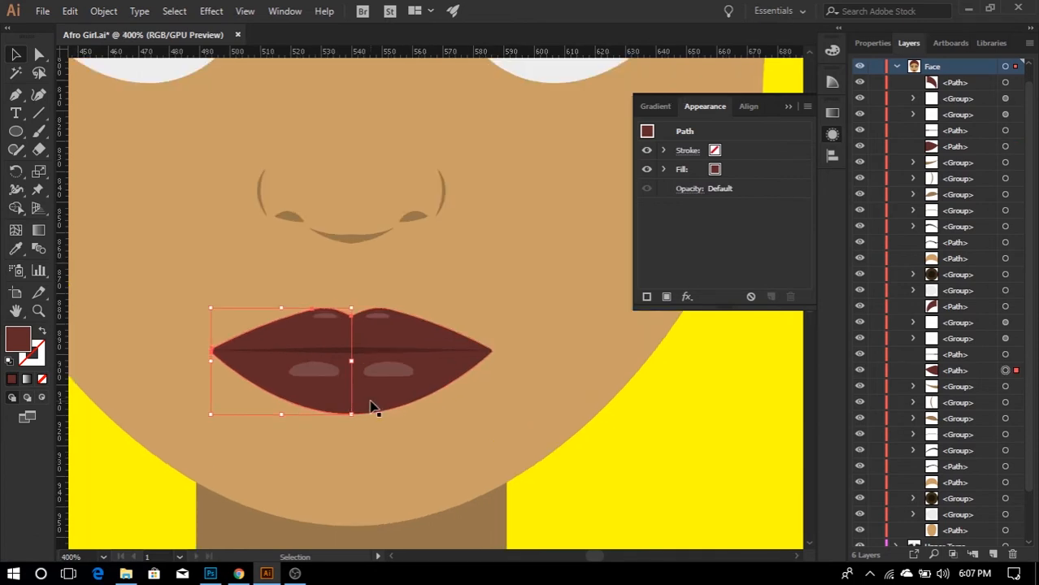
{"action": "scroll", "coordinate": [370, 406], "scroll_direction": "down", "scroll_amount": 1}
{"action": "key", "text": "shift+m"}
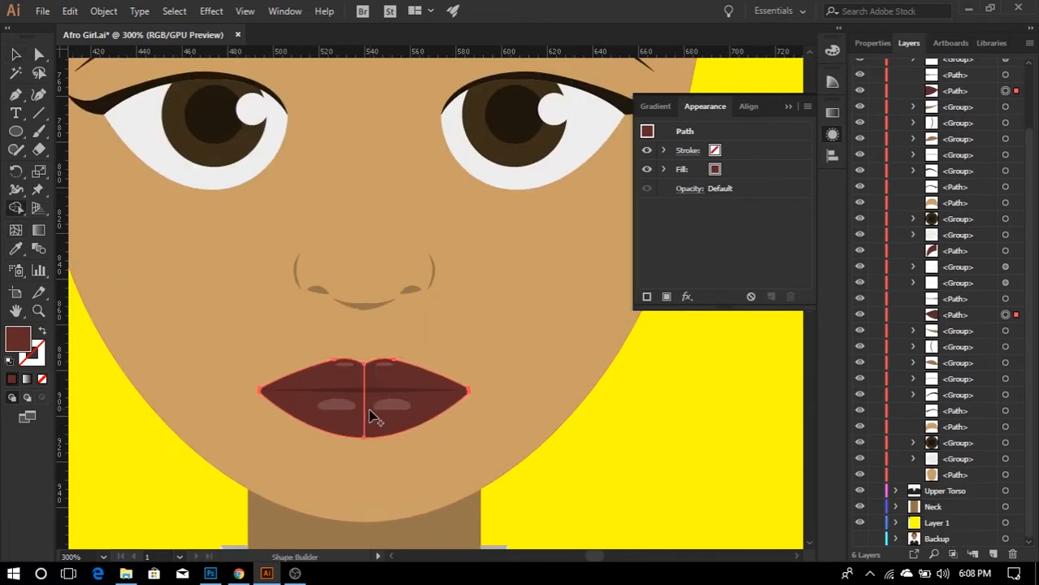
{"action": "left_click_drag", "start_coordinate": [398, 431], "coordinate": [381, 431]}
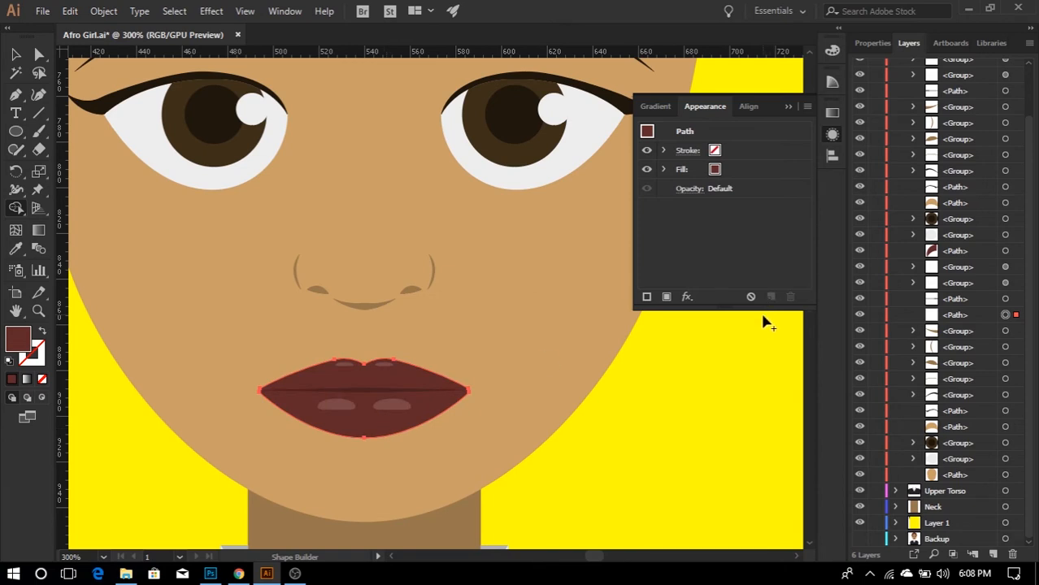
{"action": "key", "text": "v"}
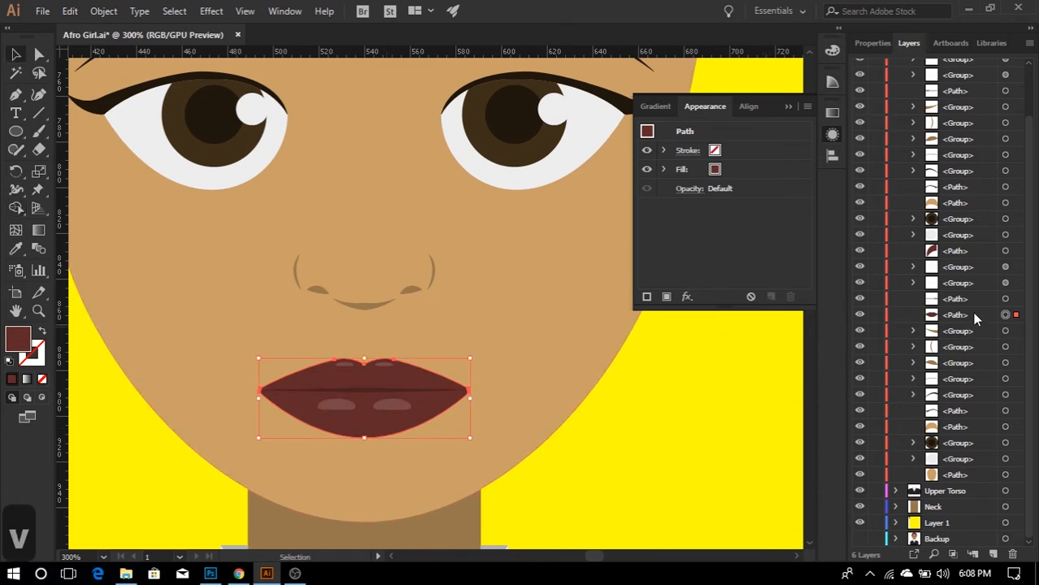
{"action": "left_click", "coordinate": [974, 316]}
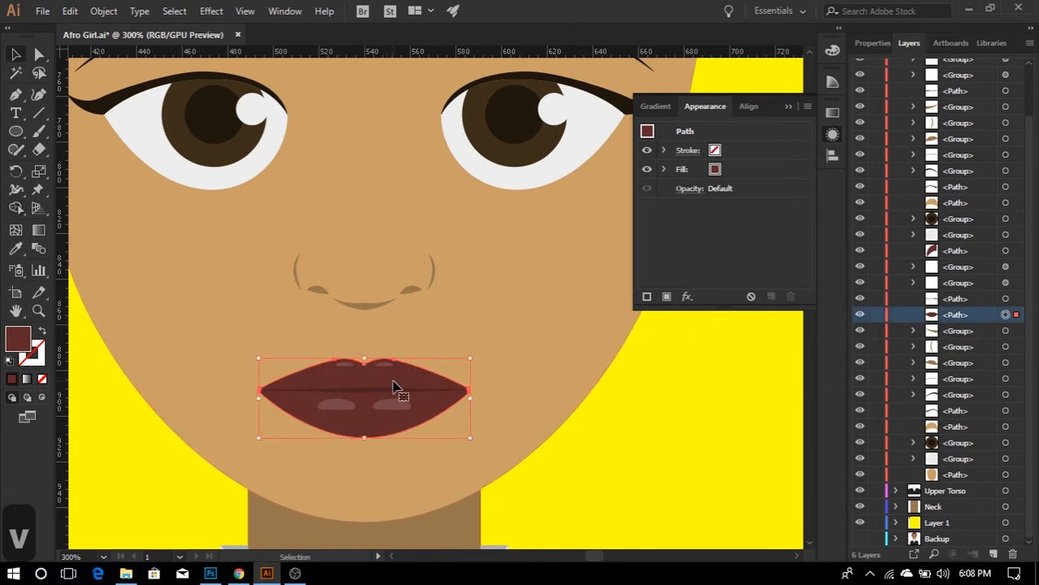
- Merge the two halves of the dark line between the lips into one path with the Shape Builder
{"action": "scroll", "coordinate": [389, 391], "scroll_direction": "up", "scroll_amount": 1}
{"action": "left_click", "coordinate": [353, 389]}
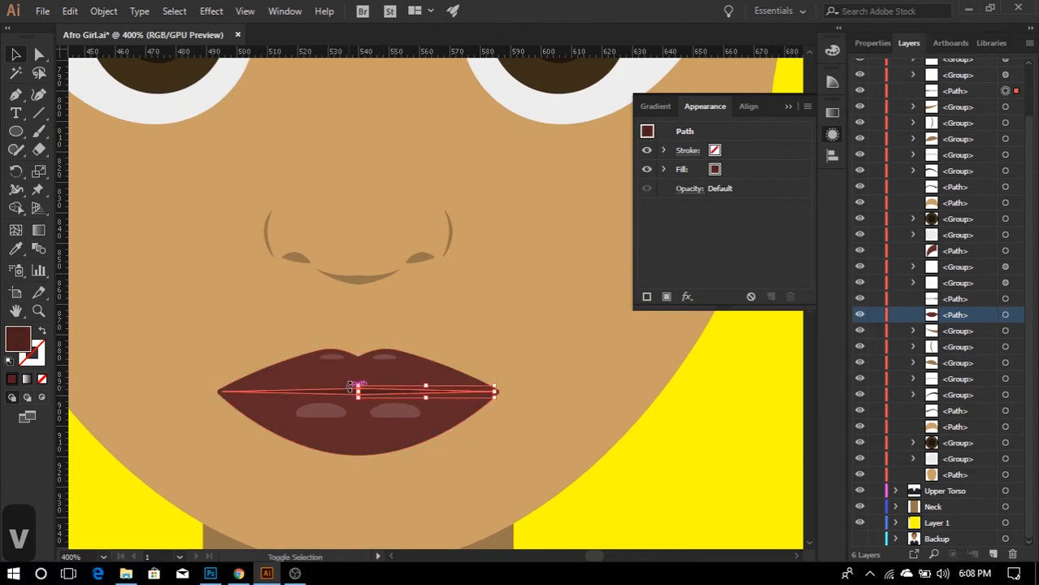
{"action": "left_click", "coordinate": [349, 395], "text": "shift"}
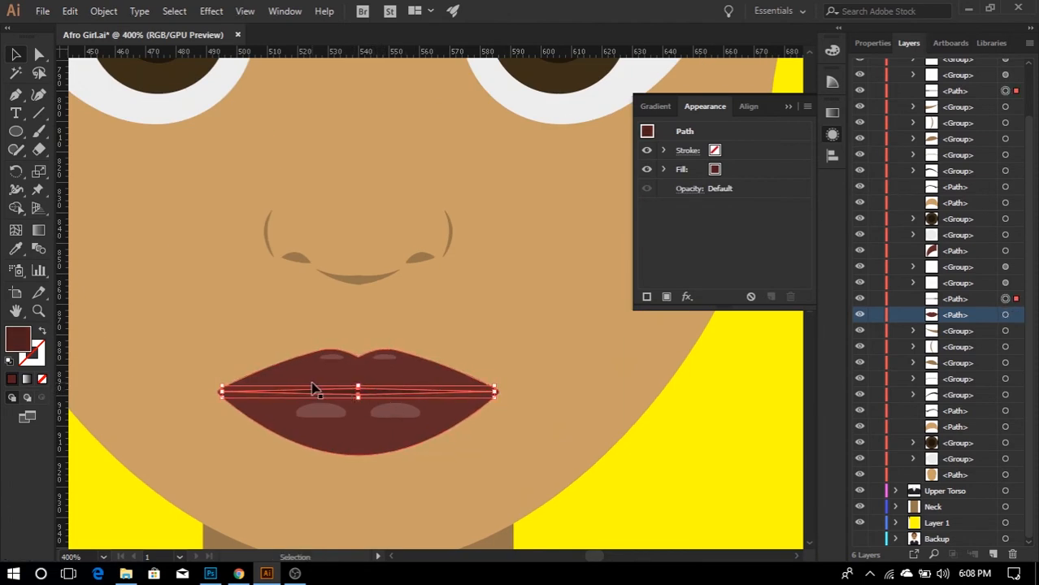
{"action": "key", "text": "shift+m"}
{"action": "scroll", "coordinate": [352, 401], "scroll_direction": "up", "scroll_amount": 1}
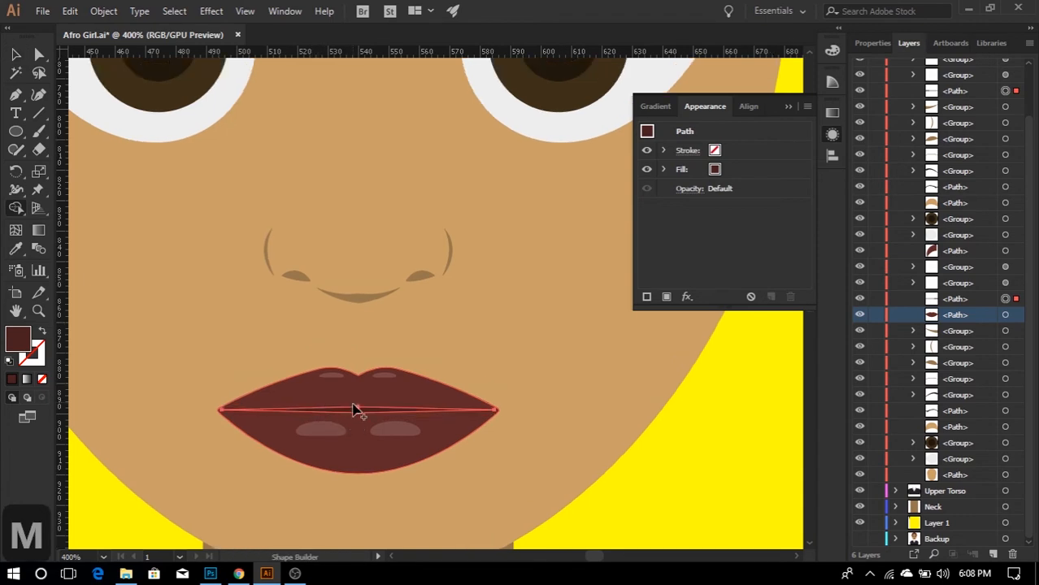
{"action": "left_click", "coordinate": [394, 427]}
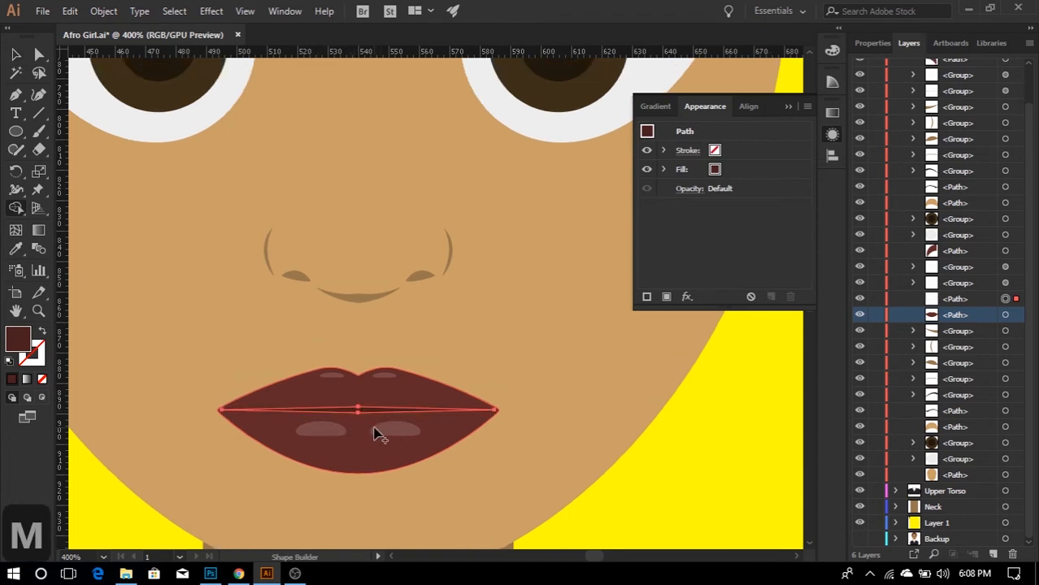
{"action": "key", "text": "v"}
{"action": "scroll", "coordinate": [378, 399], "scroll_direction": "down", "scroll_amount": 1}
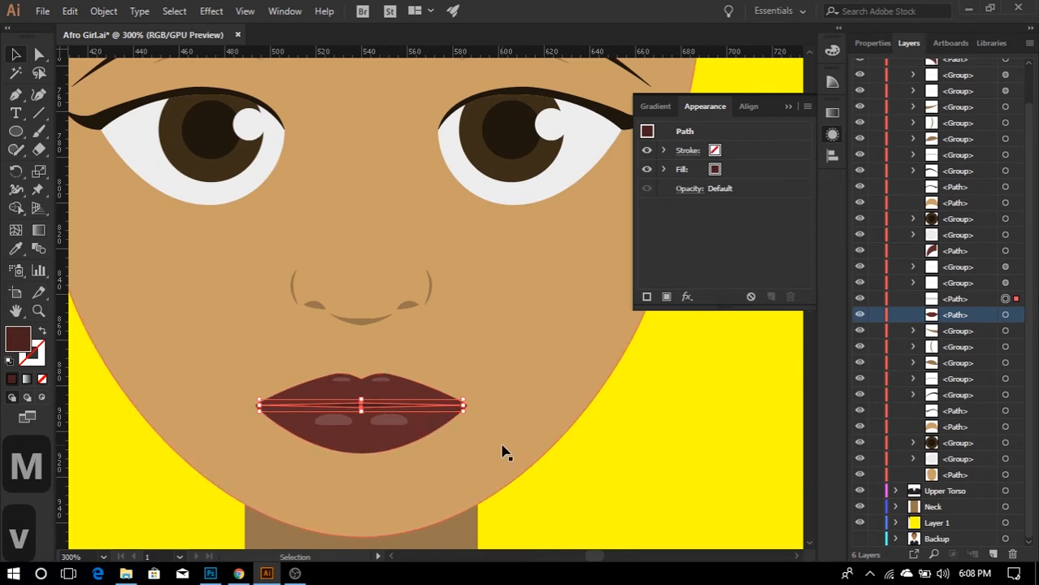
{"action": "key", "text": "ctrl+z"}
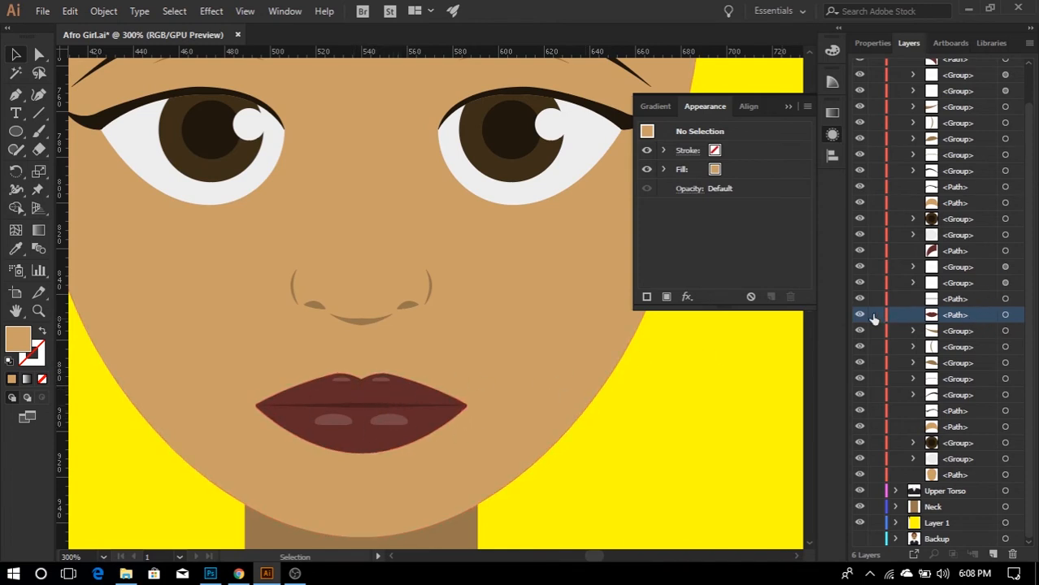
- Lock the merged face shape at the bottom of the Face layer
{"action": "left_click", "coordinate": [552, 394]}
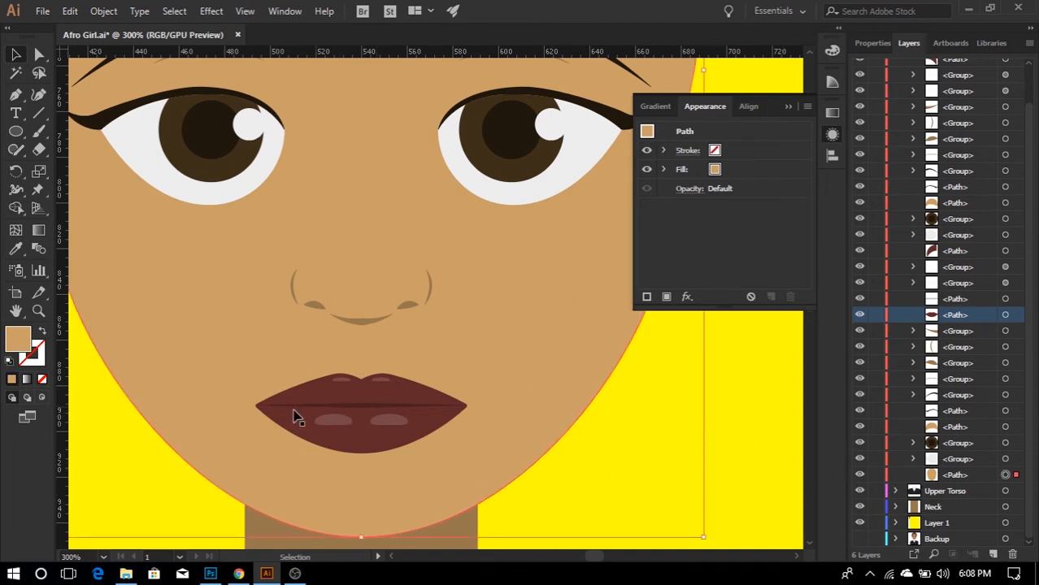
{"action": "left_click", "coordinate": [974, 475]}
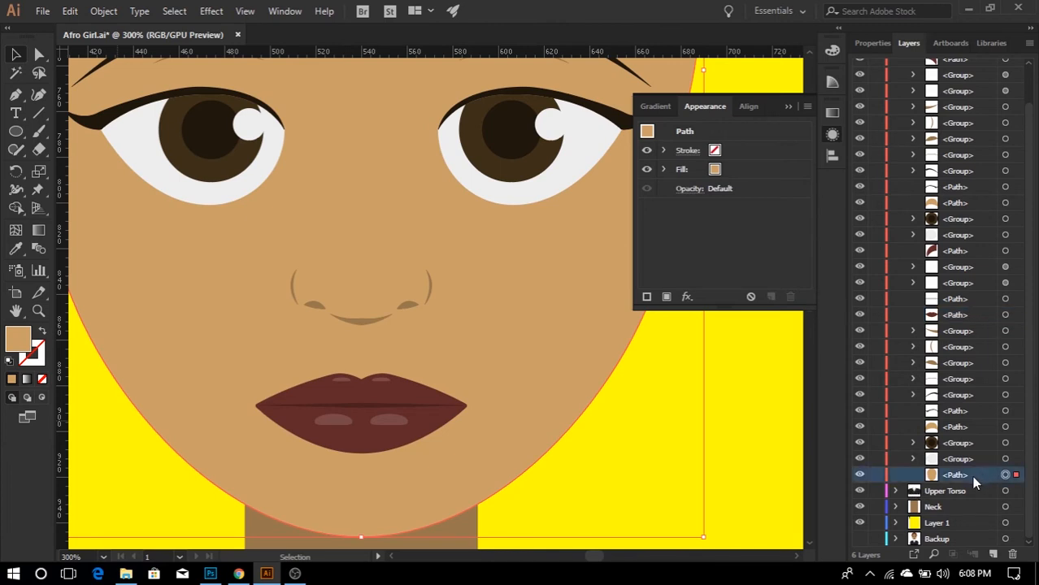
{"action": "left_click", "coordinate": [875, 478]}
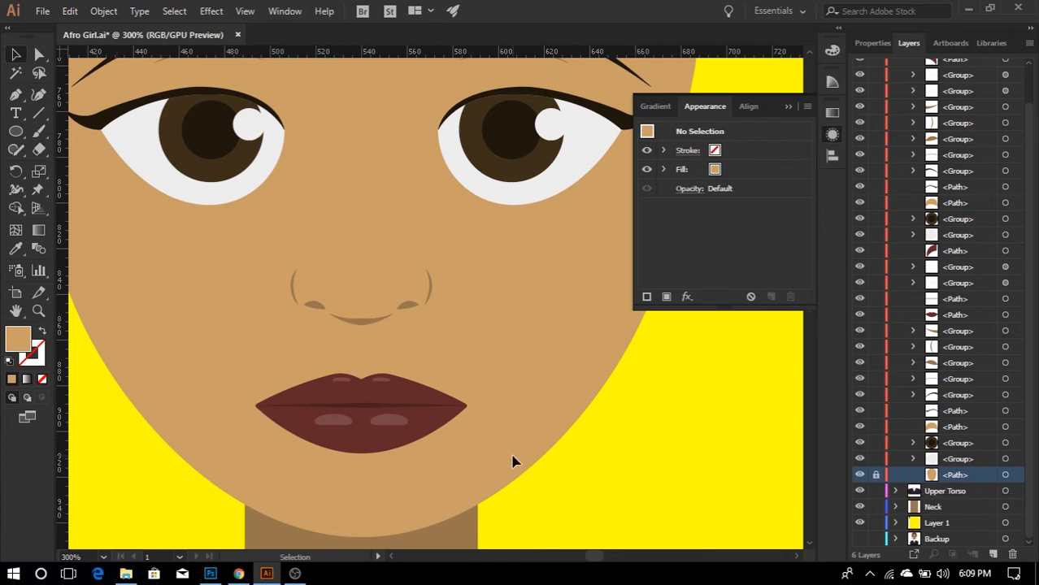
- Select the lip shape, mouth line and all lip highlights with the Lasso and group them
{"action": "left_click", "coordinate": [38, 73]}
{"action": "mouse_move", "coordinate": [238, 388]}
{"action": "left_mouse_down"}
{"action": "mouse_move", "coordinate": [411, 352]}
{"action": "mouse_move", "coordinate": [465, 366]}
{"action": "mouse_move", "coordinate": [482, 429]}
{"action": "mouse_move", "coordinate": [389, 469]}
{"action": "mouse_move", "coordinate": [302, 473]}
{"action": "mouse_move", "coordinate": [240, 392]}
{"action": "left_mouse_up"}
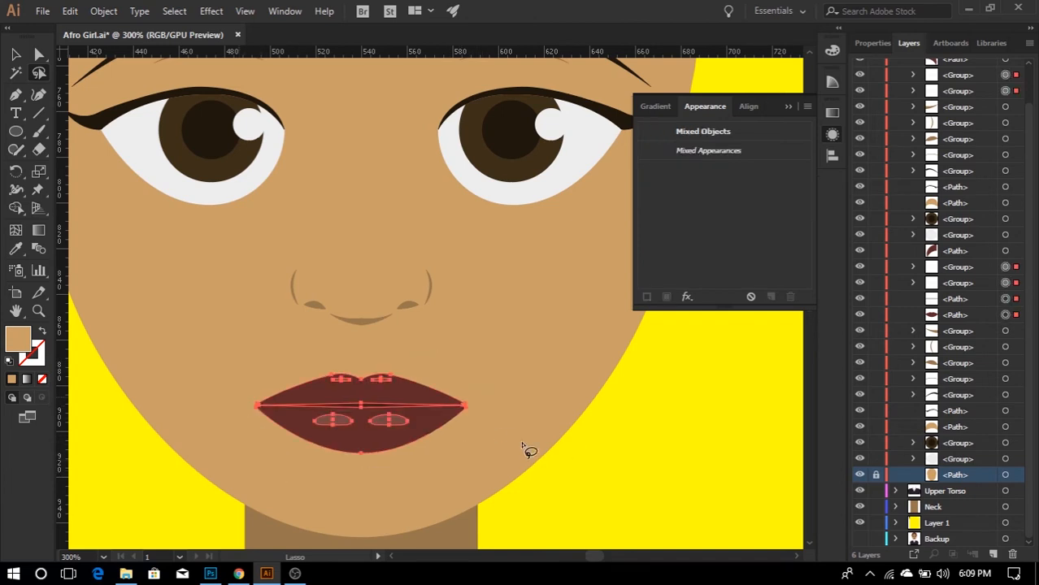
{"action": "key", "text": "v"}
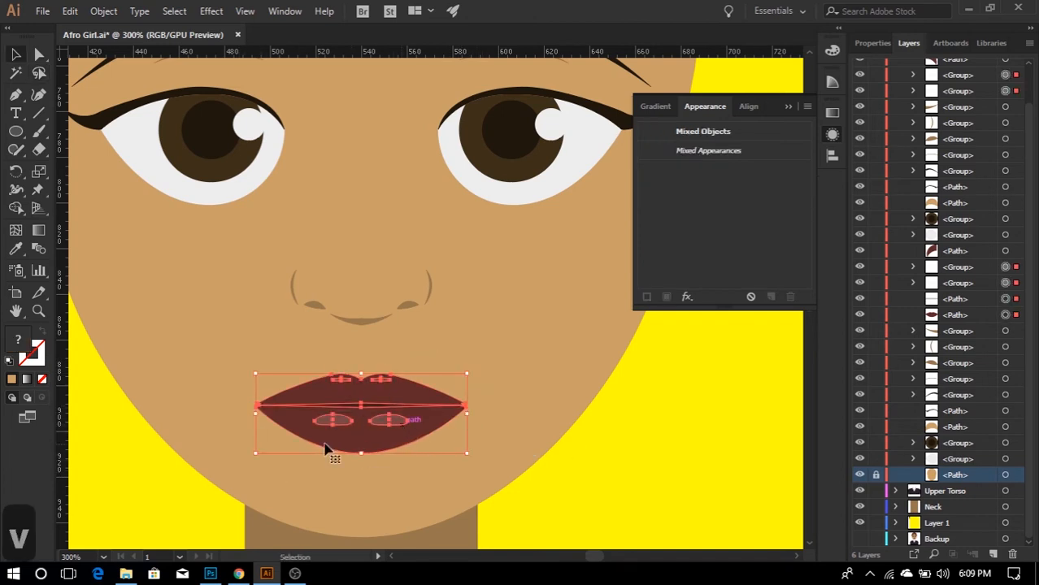
{"action": "right_click", "coordinate": [365, 417]}
{"action": "left_click", "coordinate": [376, 278]}
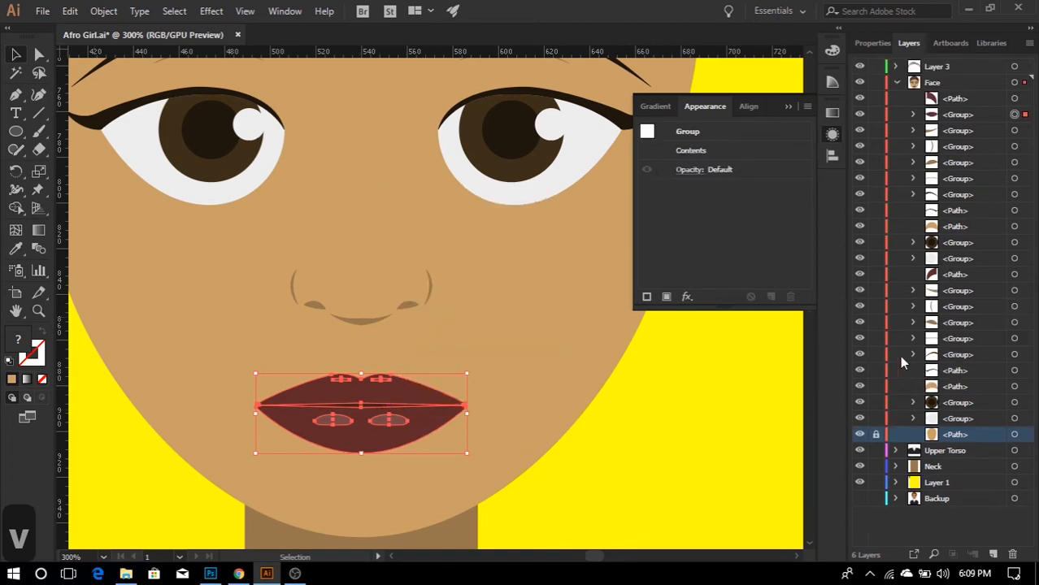
- Rename the lip group as Lips and place it directly above the locked face path in the Face layer
{"action": "double_click", "coordinate": [958, 115]}
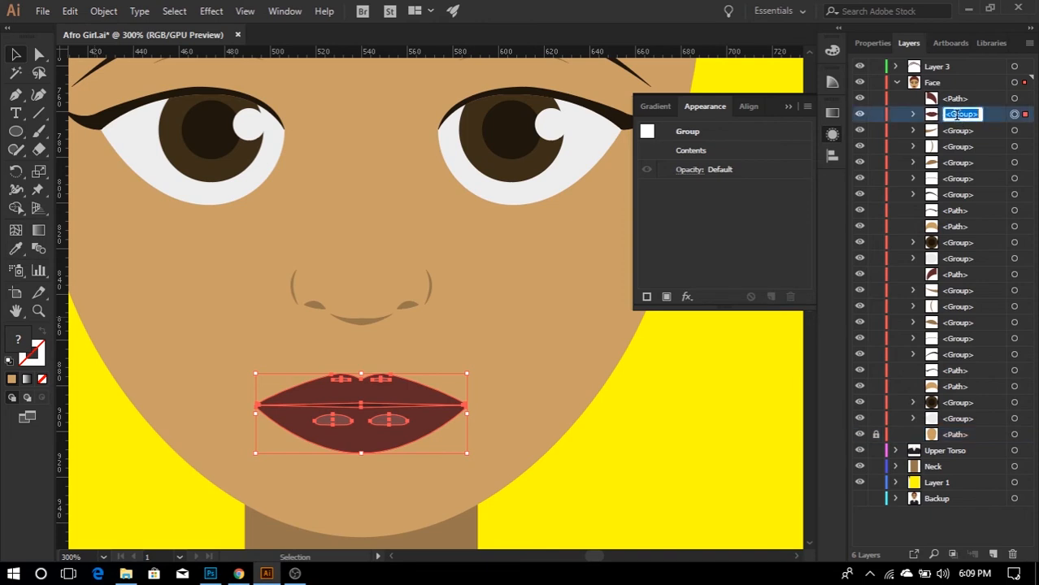
{"action": "type", "text": "Lips"}
{"action": "key", "text": "Return"}
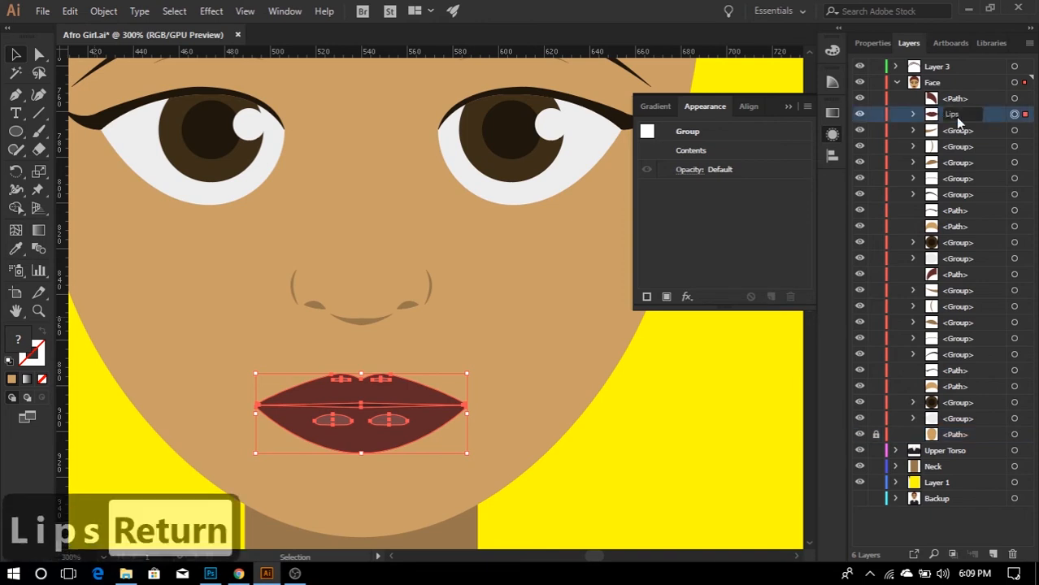
{"action": "left_click_drag", "start_coordinate": [984, 119], "coordinate": [955, 432]}
{"action": "left_click", "coordinate": [953, 437]}
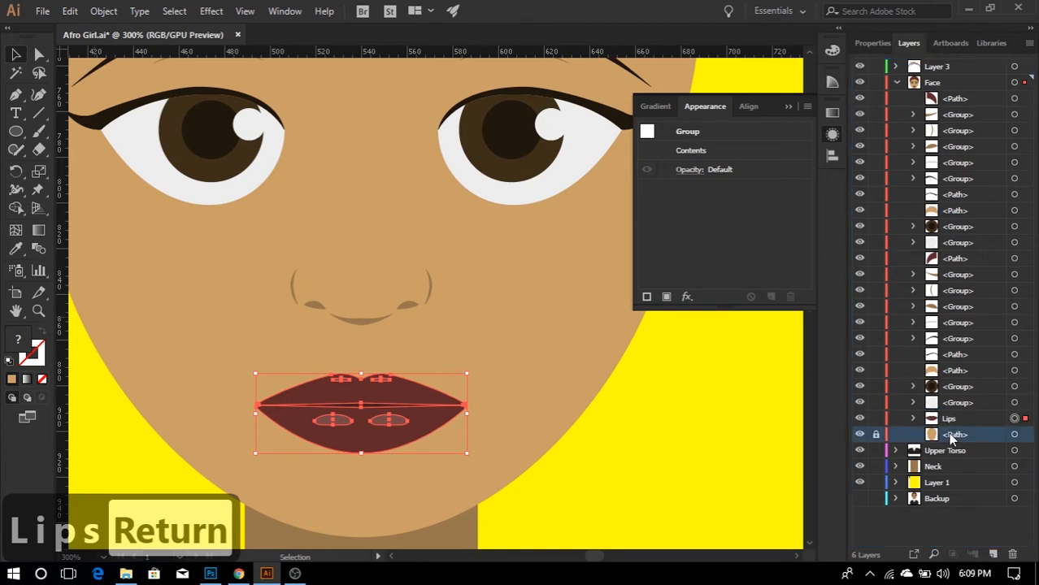
{"action": "left_click", "coordinate": [959, 424]}
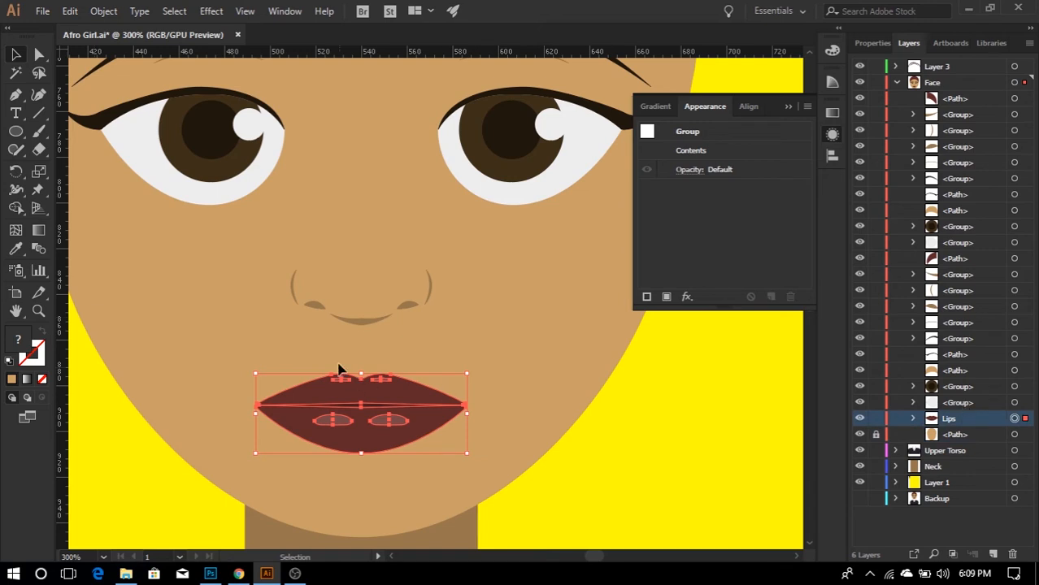
- Examine the nose's side curves, nostrils and underside shading for pieces that still need merging
{"action": "left_click", "coordinate": [377, 351]}
{"action": "scroll", "coordinate": [361, 326], "scroll_direction": "up", "scroll_amount": 2}
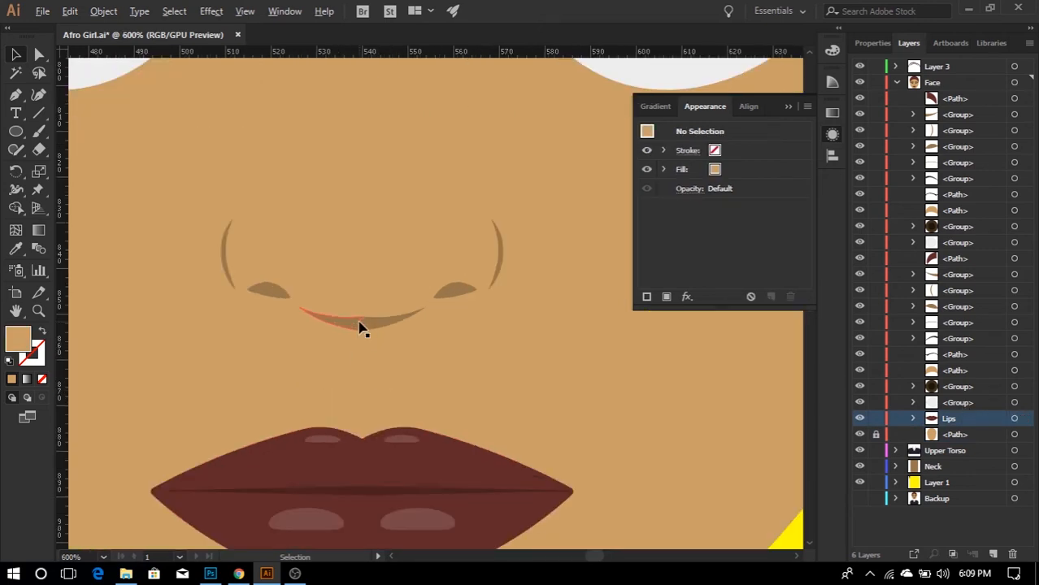
{"action": "scroll", "coordinate": [366, 327], "scroll_direction": "up", "scroll_amount": 1}
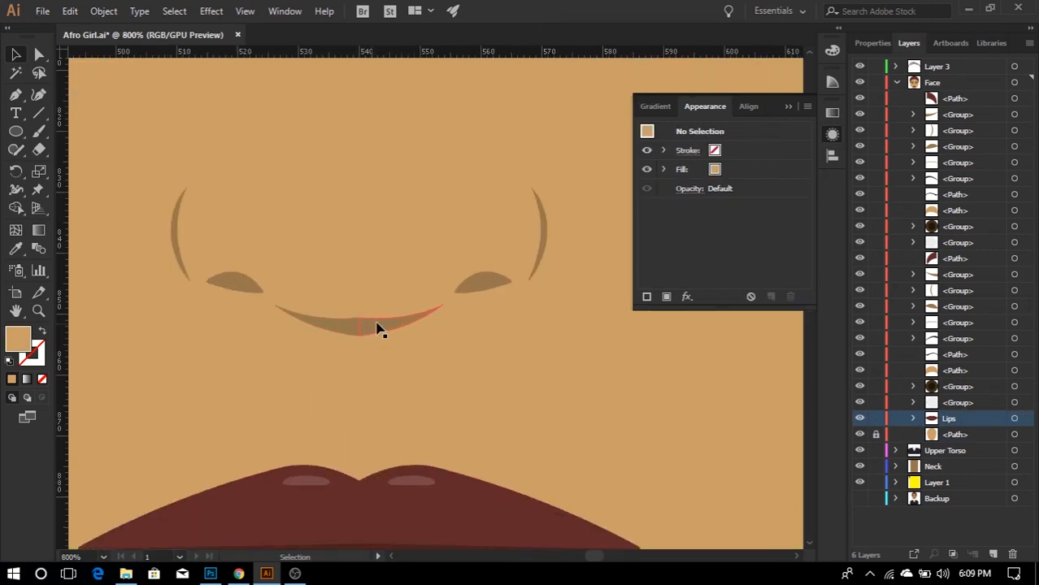
{"action": "left_click", "coordinate": [548, 237]}
{"action": "scroll", "coordinate": [552, 252], "scroll_direction": "up", "scroll_amount": 1}
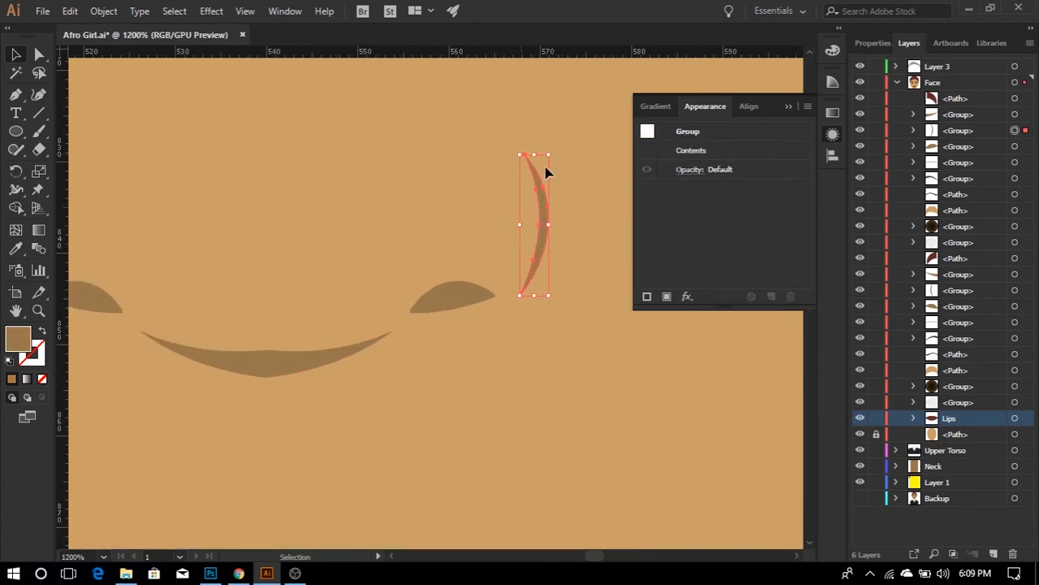
{"action": "left_click", "coordinate": [559, 243]}
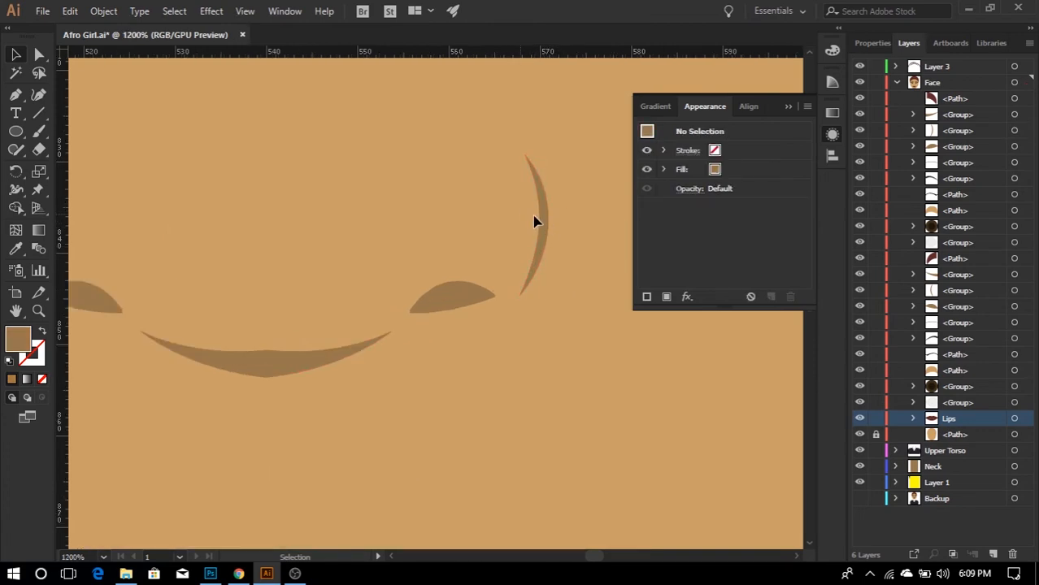
{"action": "left_click", "coordinate": [546, 230]}
{"action": "scroll", "coordinate": [577, 274], "scroll_direction": "down", "scroll_amount": 2}
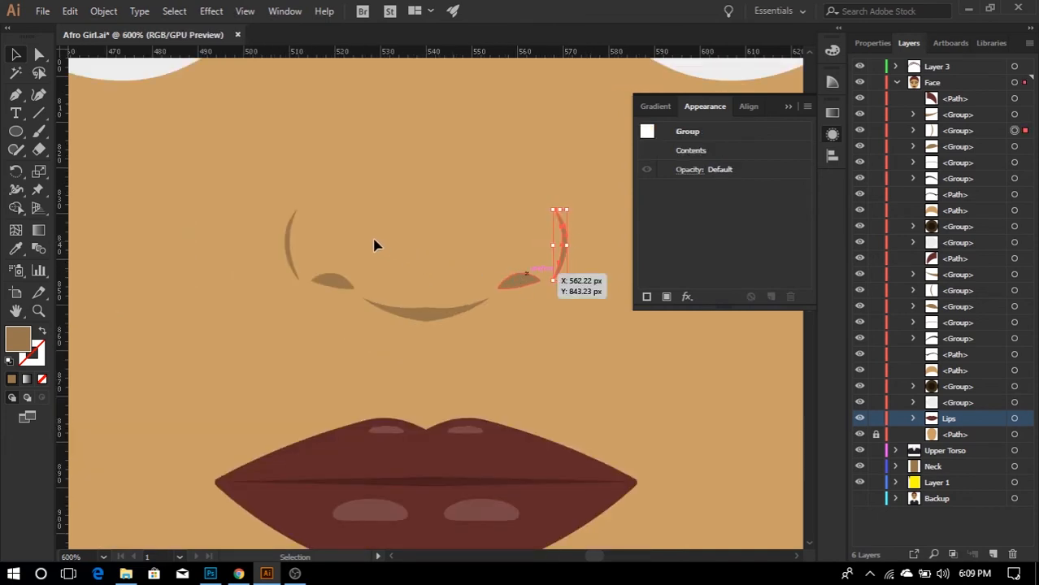
{"action": "left_click", "coordinate": [299, 213]}
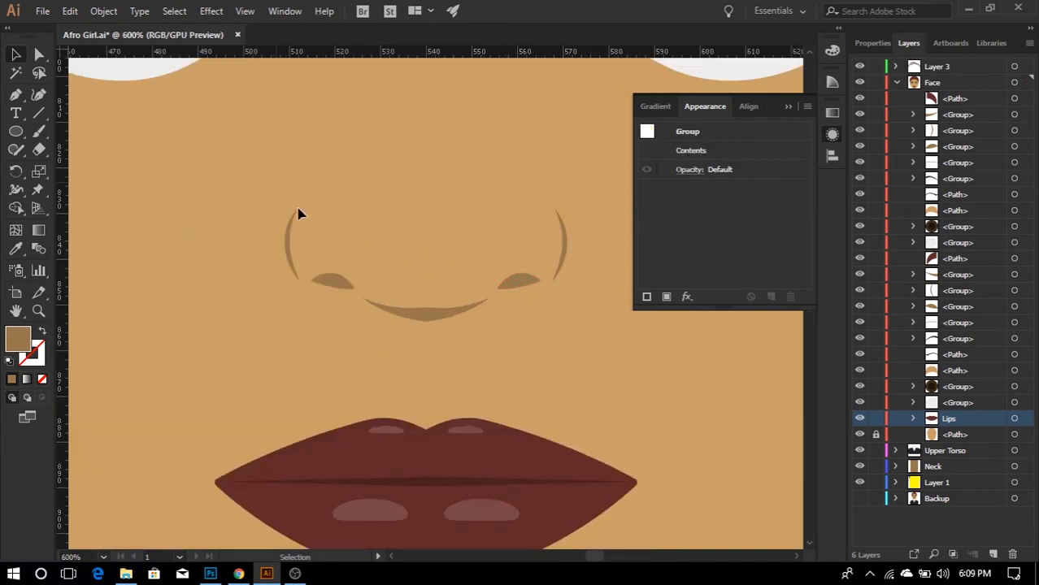
- Merge the two halves of the curved shading under the nose into one shape with the Shape Builder
{"action": "left_click", "coordinate": [422, 317]}
{"action": "left_click", "coordinate": [418, 318], "text": "shift"}
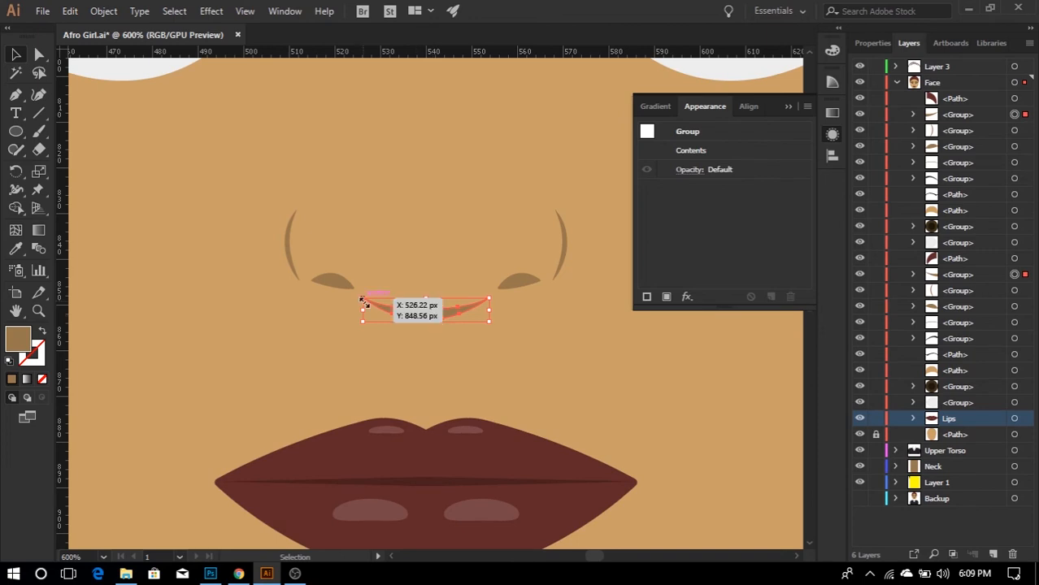
{"action": "scroll", "coordinate": [432, 311], "scroll_direction": "up", "scroll_amount": 2}
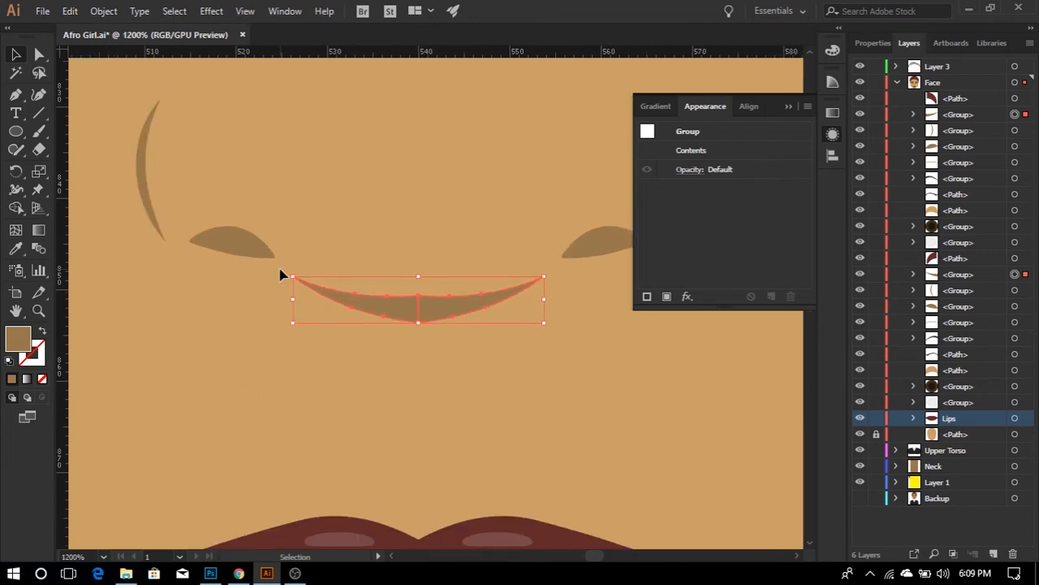
{"action": "key", "text": "shift+m"}
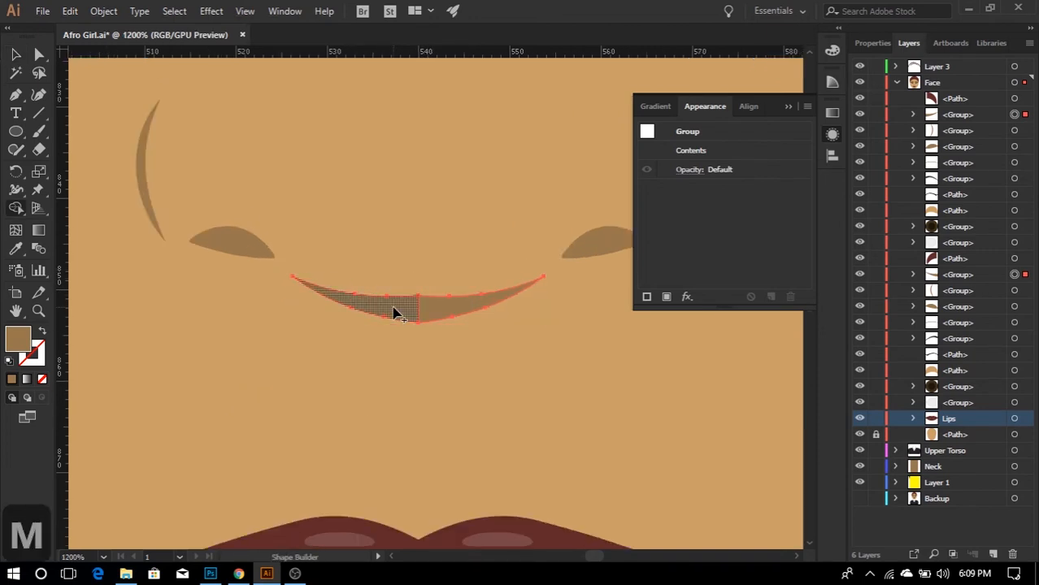
{"action": "left_click_drag", "start_coordinate": [394, 308], "coordinate": [452, 310]}
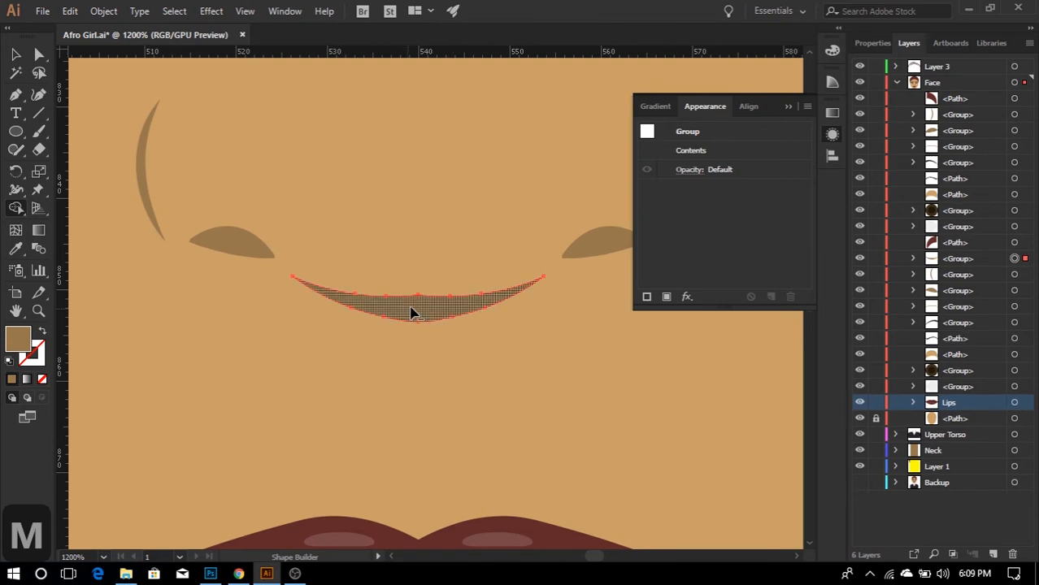
- Lower the upper middle anchor point of the nose's underside shading to about Y 850.85 px to flatten its bump
{"action": "scroll", "coordinate": [413, 309], "scroll_direction": "up", "scroll_amount": 2}
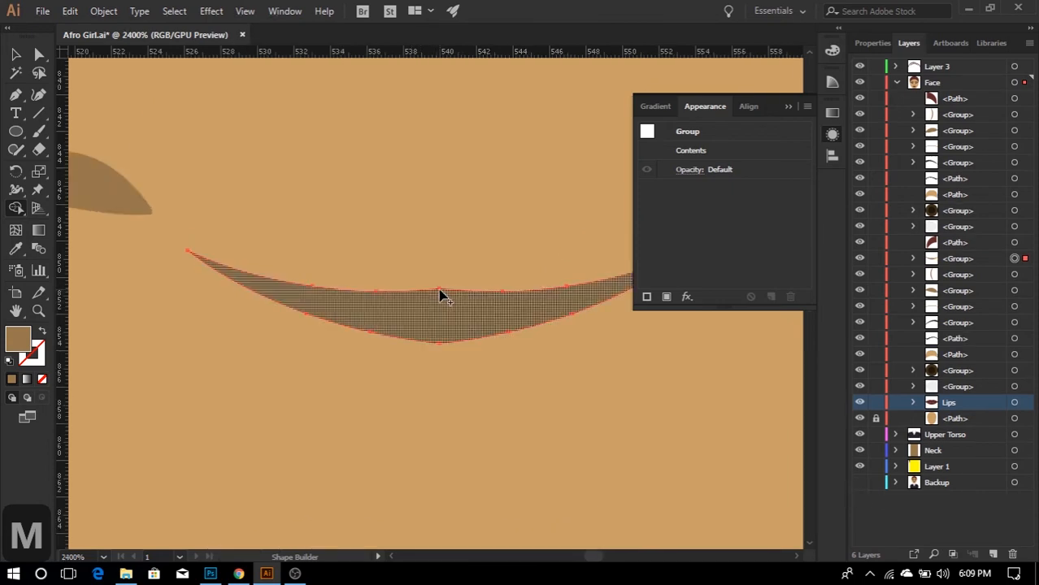
{"action": "left_click", "coordinate": [21, 55]}
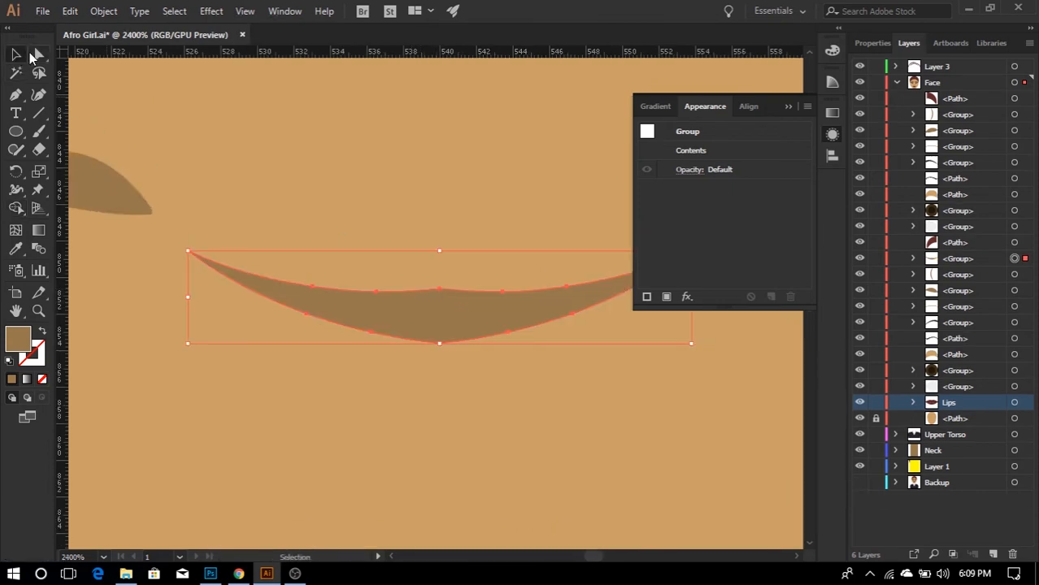
{"action": "left_click", "coordinate": [37, 56]}
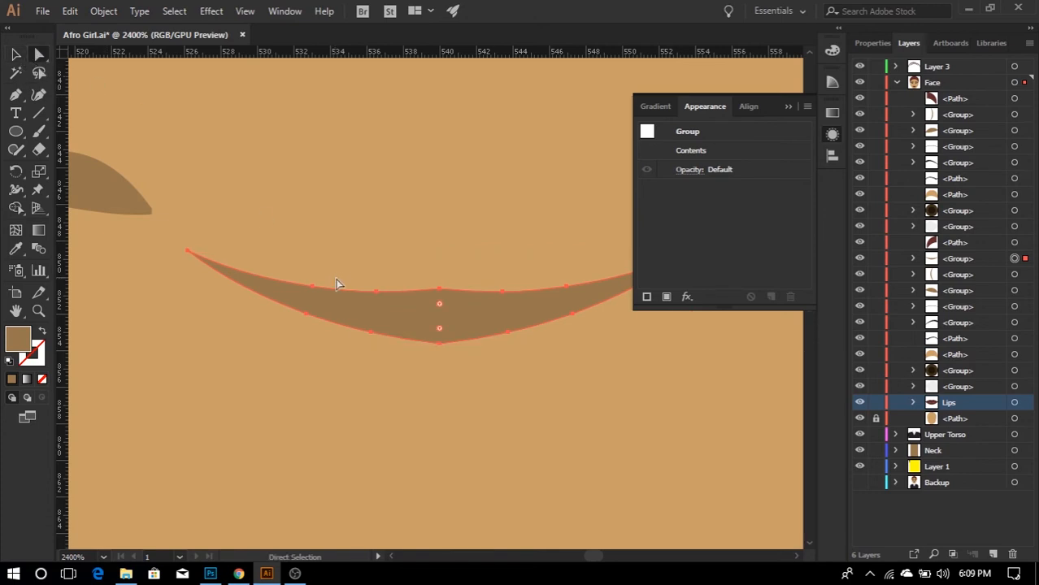
{"action": "left_click", "coordinate": [440, 291]}
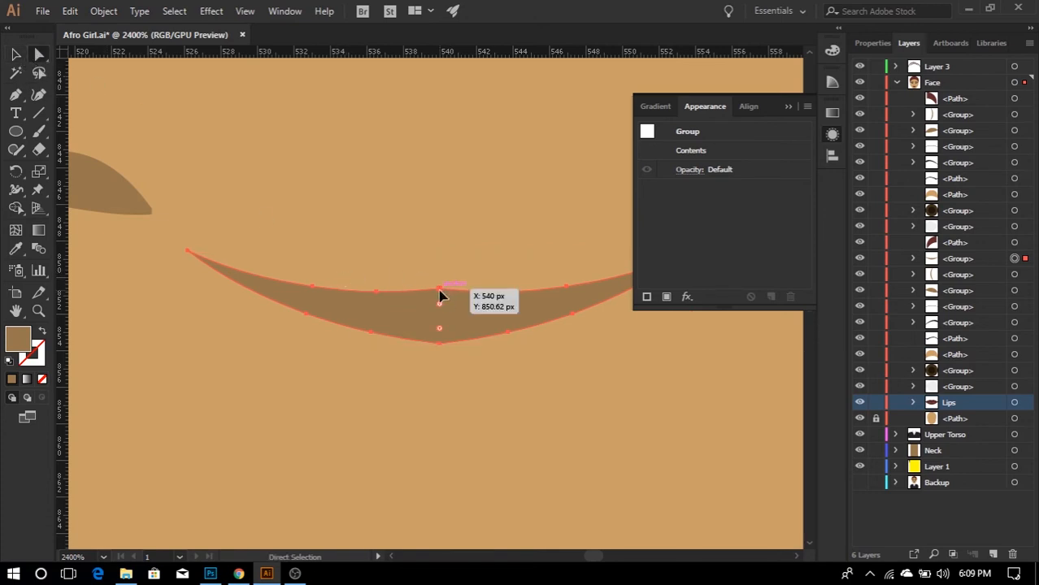
{"action": "left_click", "coordinate": [872, 43]}
{"action": "key", "text": "ctrl+equal"}
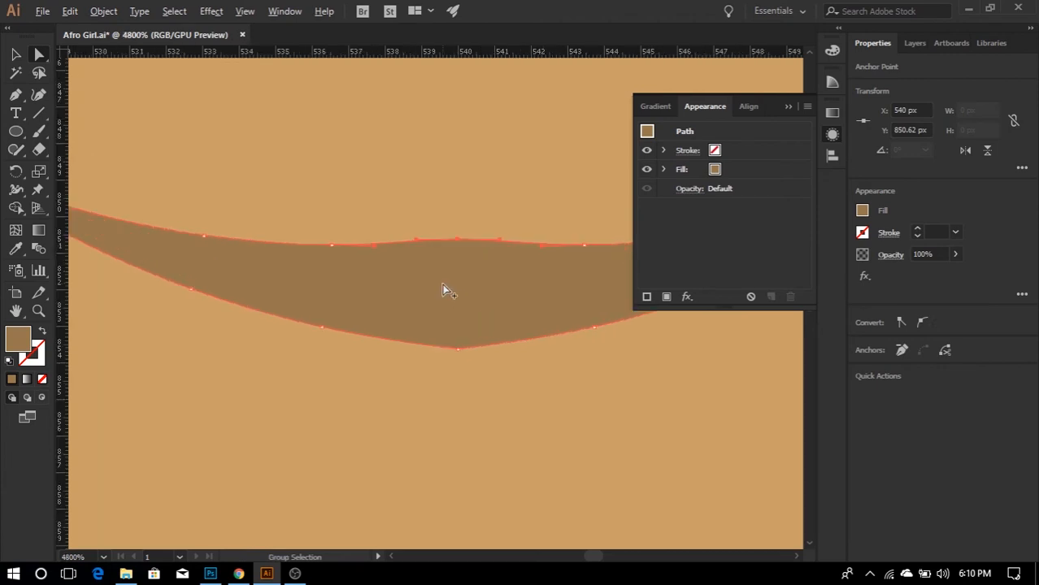
{"action": "mouse_move", "coordinate": [459, 243]}
{"action": "left_mouse_down"}
{"action": "mouse_move", "coordinate": [459, 257]}
{"action": "mouse_move", "coordinate": [458, 246]}
{"action": "left_mouse_up"}
{"action": "left_click", "coordinate": [469, 234]}
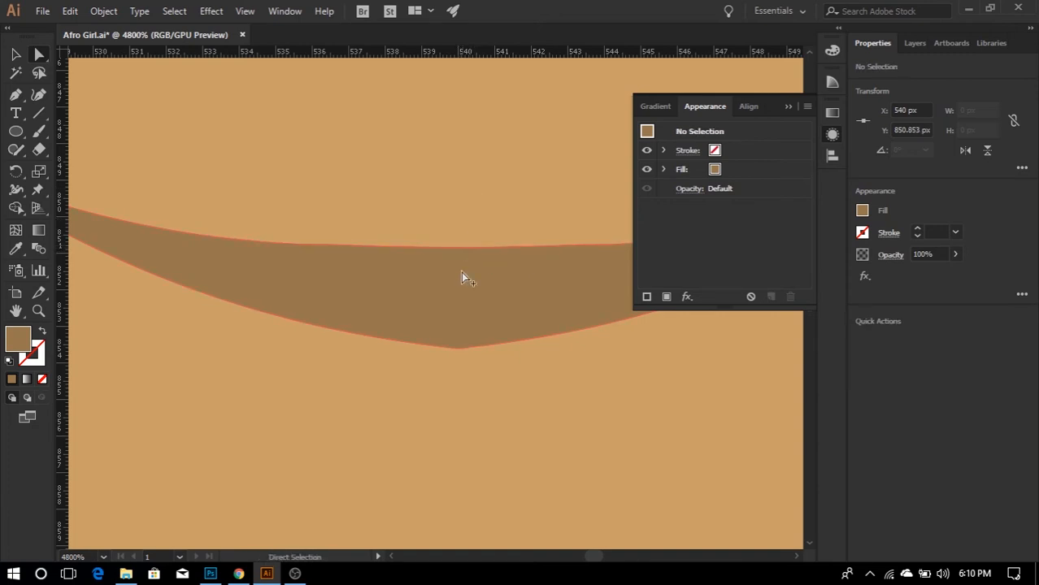
- Convert the lower middle anchor point of the nose's underside shading to a smooth point
{"action": "left_click", "coordinate": [458, 350]}
{"action": "left_click", "coordinate": [922, 323]}
{"action": "left_click", "coordinate": [394, 384]}
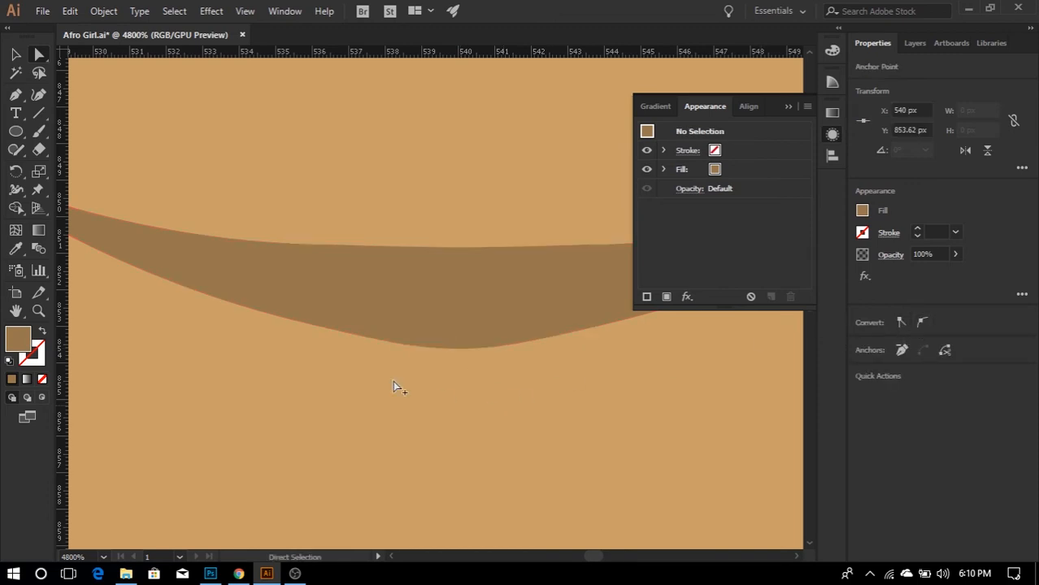
- Select the nose's side curves, nostrils and underside shading together and group them
{"action": "scroll", "coordinate": [358, 370], "scroll_direction": "down", "scroll_amount": 4}
{"action": "scroll", "coordinate": [356, 371], "scroll_direction": "down", "scroll_amount": 4}
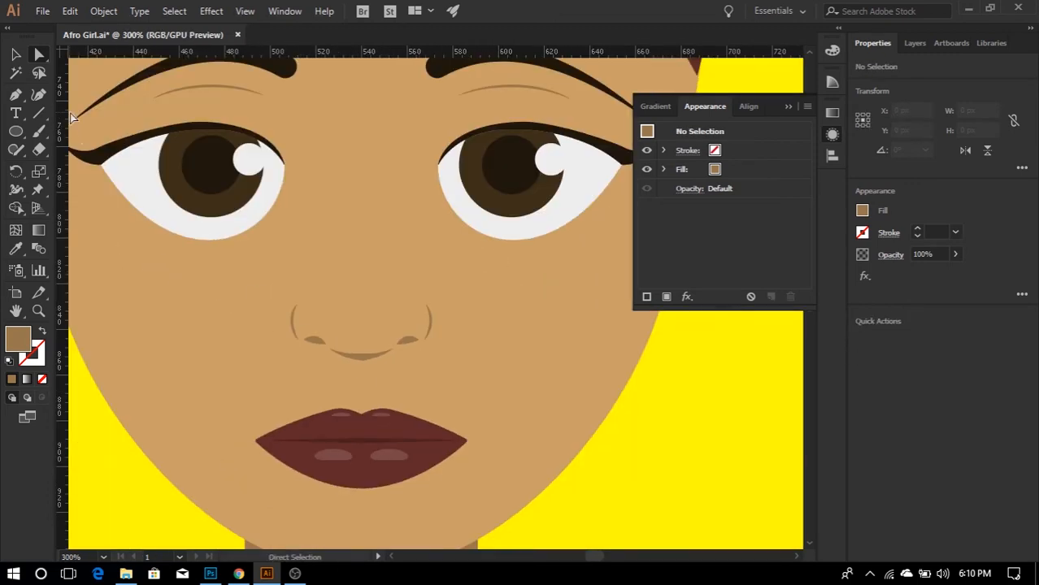
{"action": "key", "text": "v"}
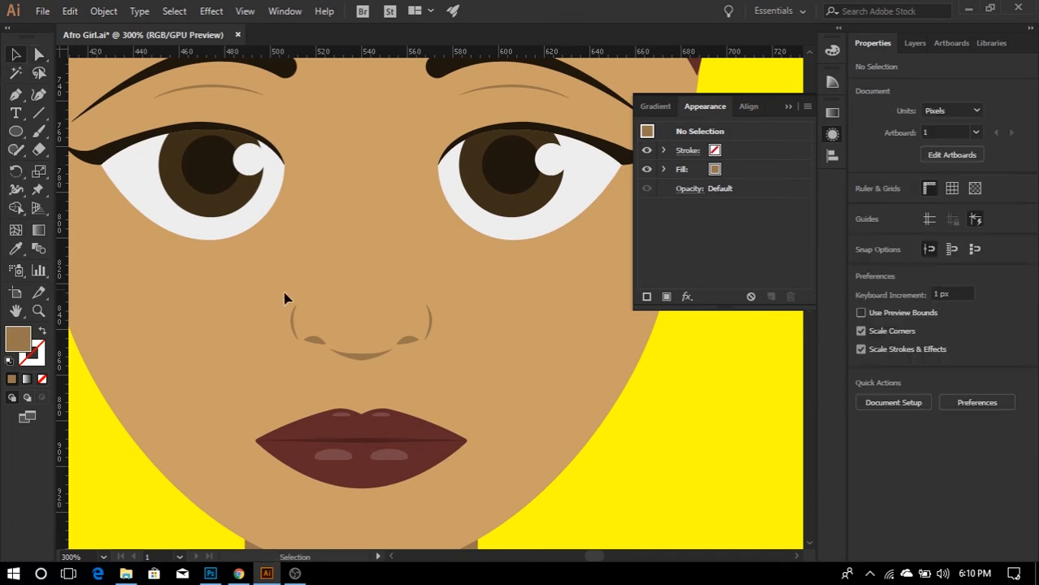
{"action": "left_click_drag", "start_coordinate": [266, 278], "coordinate": [465, 389]}
{"action": "left_click", "coordinate": [915, 45]}
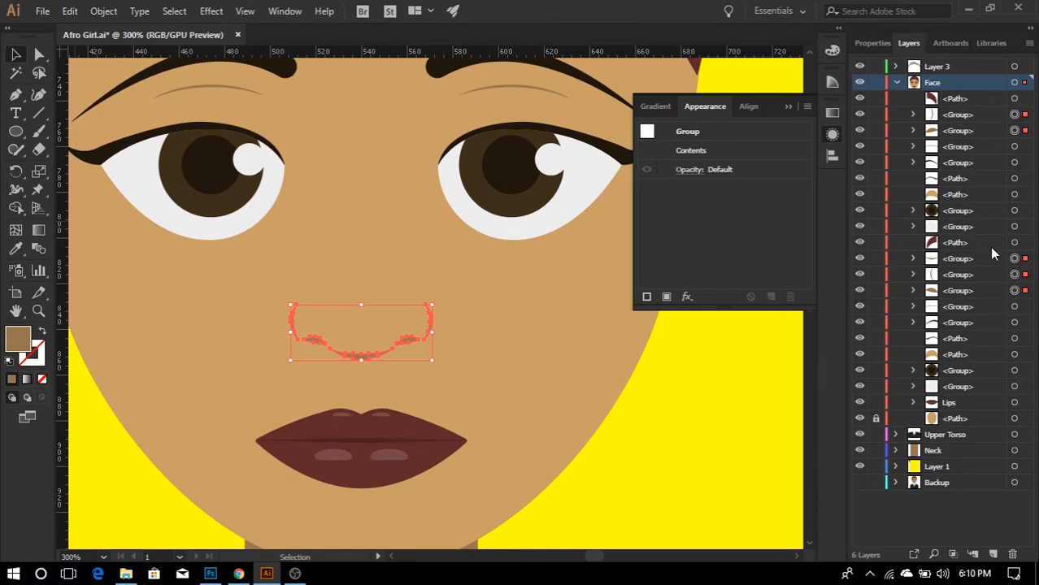
{"action": "right_click", "coordinate": [371, 356]}
{"action": "left_click", "coordinate": [424, 236]}
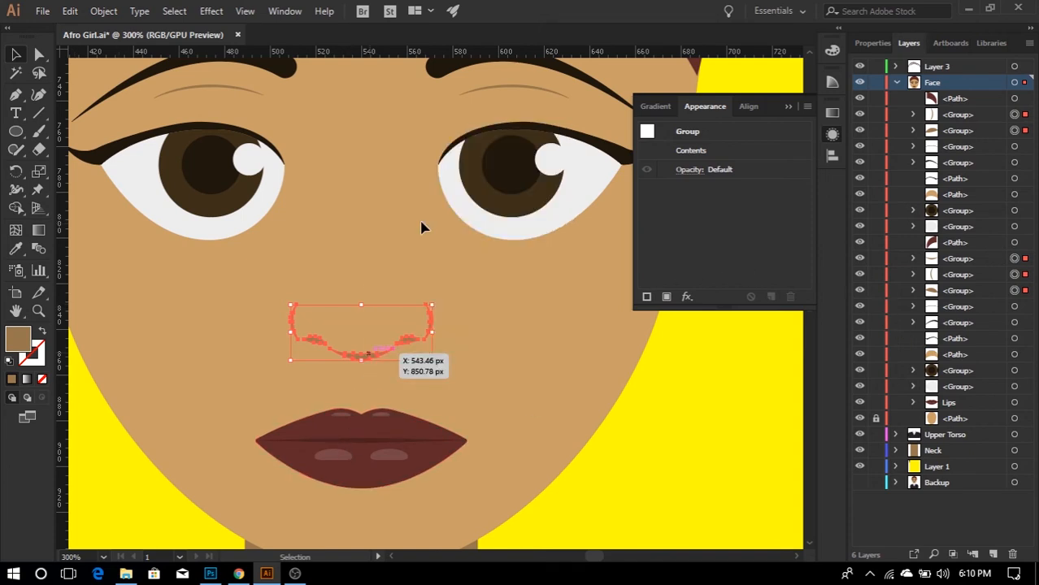
- Rename the nose group as Nose and place it directly above Lips in the Face layer
{"action": "double_click", "coordinate": [966, 115]}
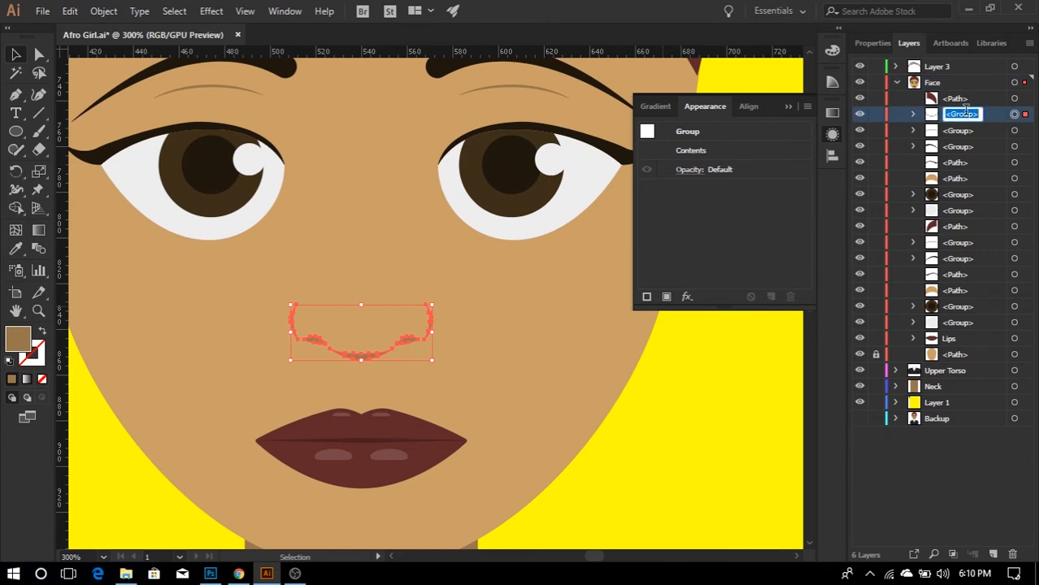
{"action": "type", "text": "Nose"}
{"action": "key", "text": "Return"}
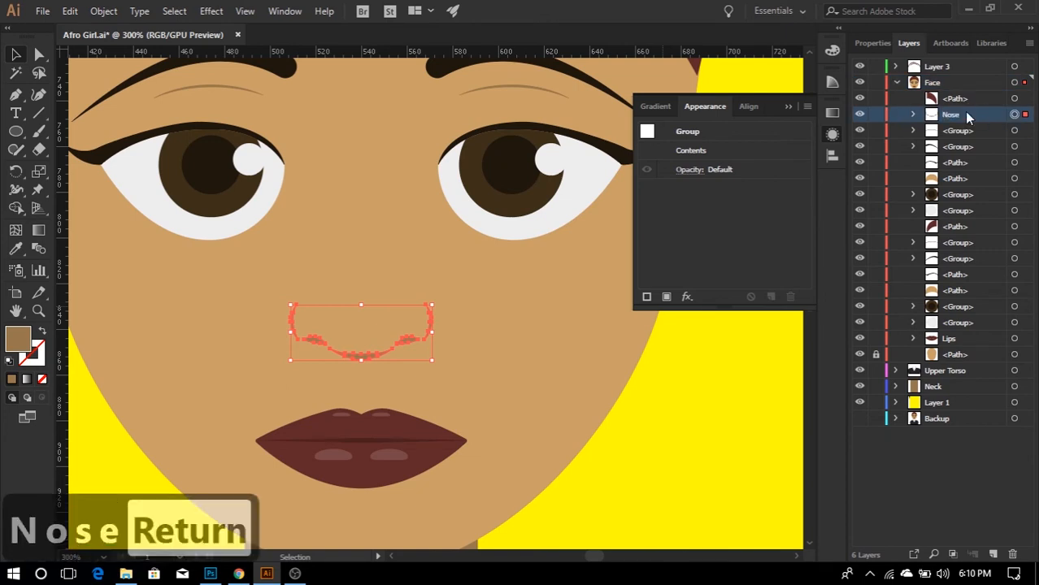
{"action": "left_click_drag", "start_coordinate": [977, 120], "coordinate": [976, 329]}
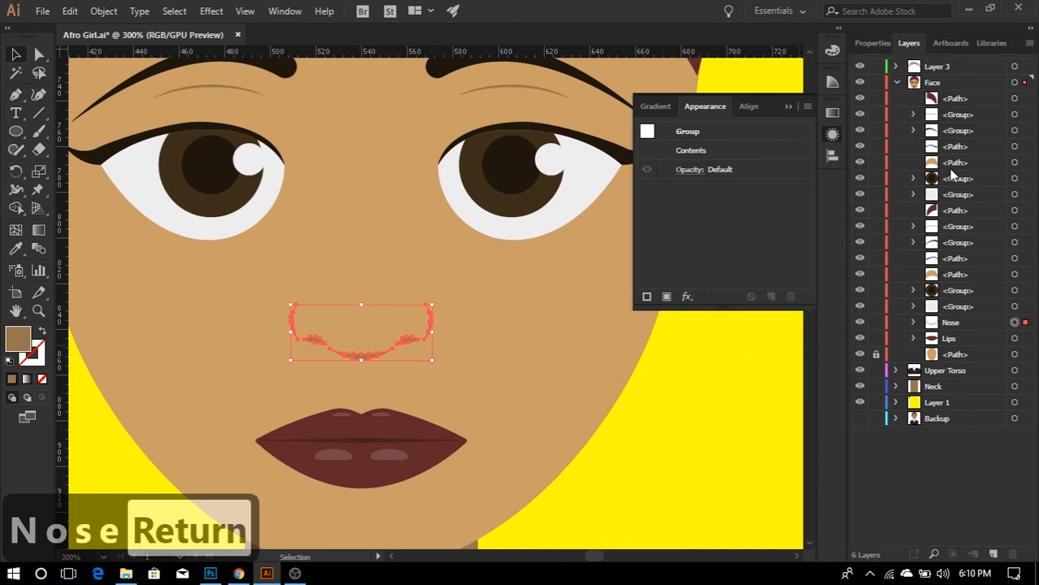
{"action": "key", "text": "ctrl+shift+a"}
- Select all parts of the right-hand eye, including its eyebrow, crease and highlight, with the Lasso and group them
{"action": "key", "text": "ctrl+1"}
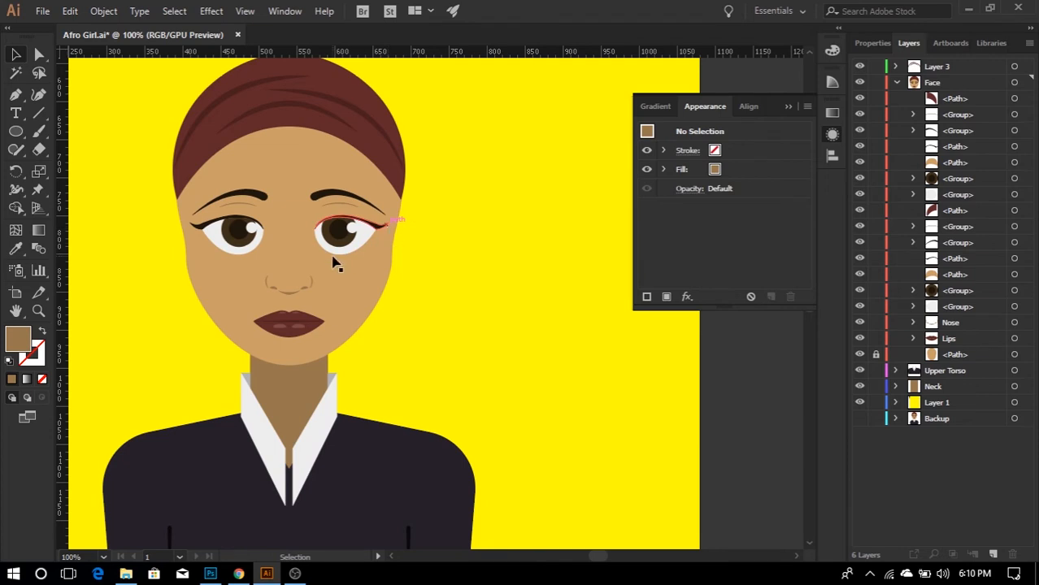
{"action": "scroll", "coordinate": [337, 213], "scroll_direction": "up", "scroll_amount": 1}
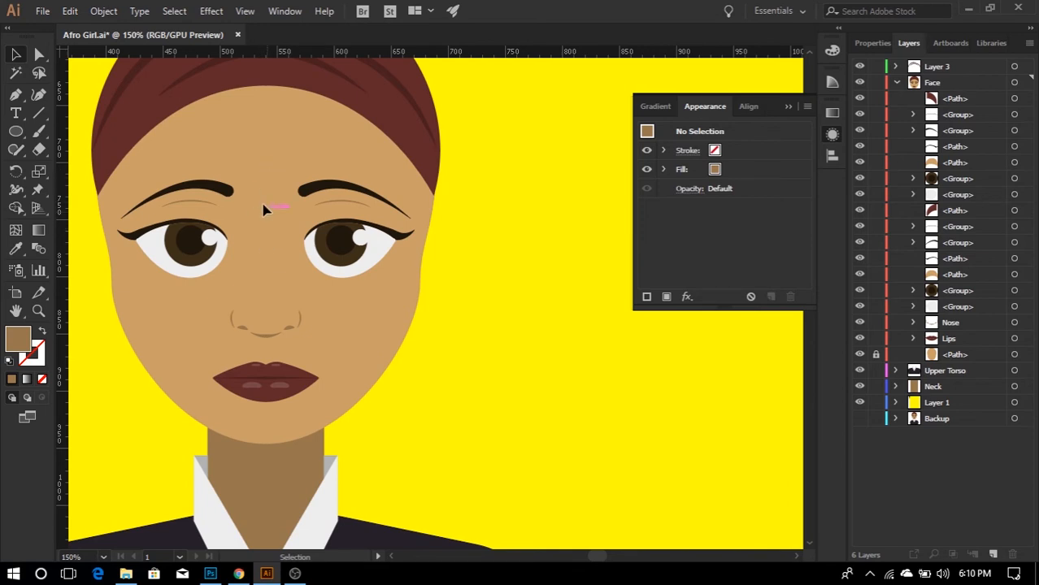
{"action": "left_click", "coordinate": [39, 72]}
{"action": "mouse_move", "coordinate": [286, 218]}
{"action": "left_mouse_down"}
{"action": "mouse_move", "coordinate": [282, 184]}
{"action": "mouse_move", "coordinate": [311, 157]}
{"action": "mouse_move", "coordinate": [361, 156]}
{"action": "mouse_move", "coordinate": [404, 191]}
{"action": "mouse_move", "coordinate": [421, 226]}
{"action": "mouse_move", "coordinate": [392, 280]}
{"action": "mouse_move", "coordinate": [355, 296]}
{"action": "mouse_move", "coordinate": [316, 290]}
{"action": "mouse_move", "coordinate": [277, 266]}
{"action": "mouse_move", "coordinate": [267, 231]}
{"action": "mouse_move", "coordinate": [283, 172]}
{"action": "left_mouse_up"}
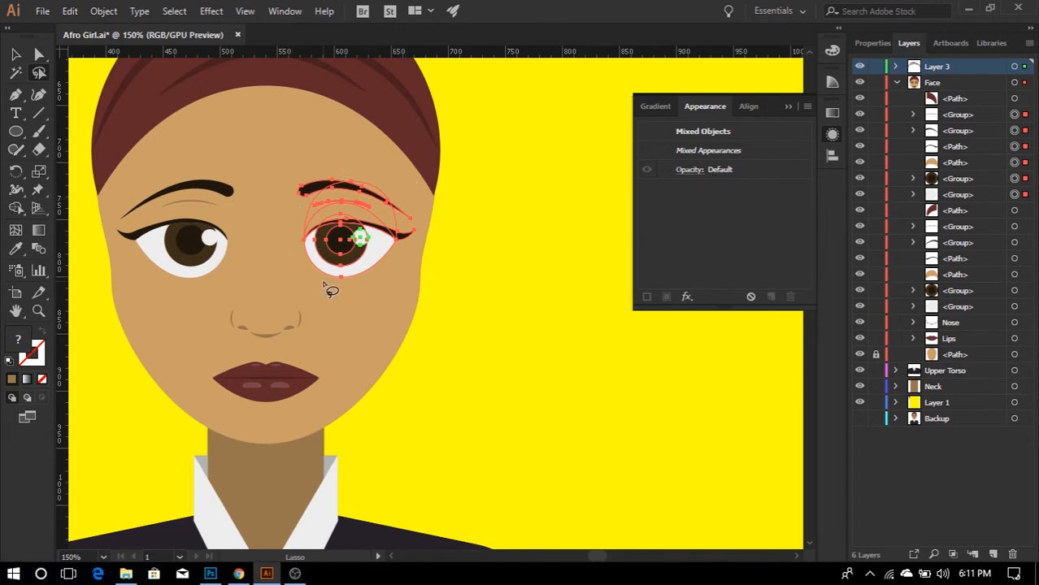
{"action": "right_click", "coordinate": [351, 240]}
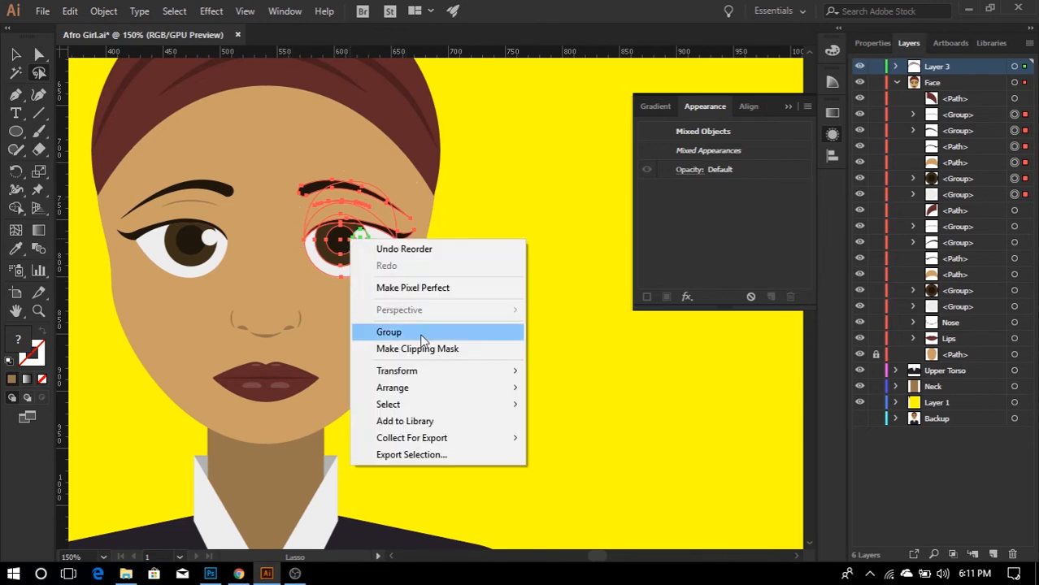
{"action": "left_click", "coordinate": [388, 333]}
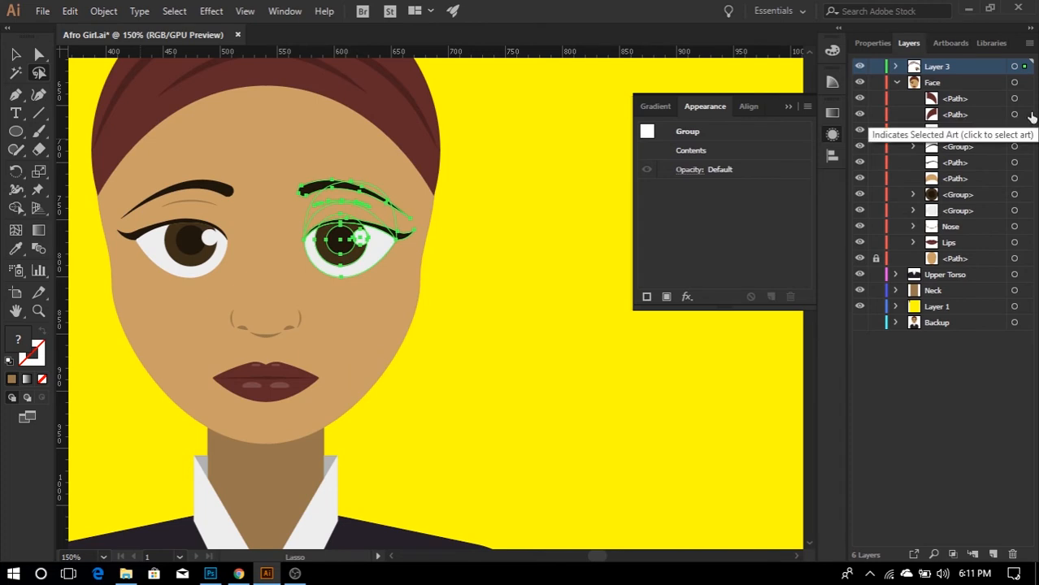
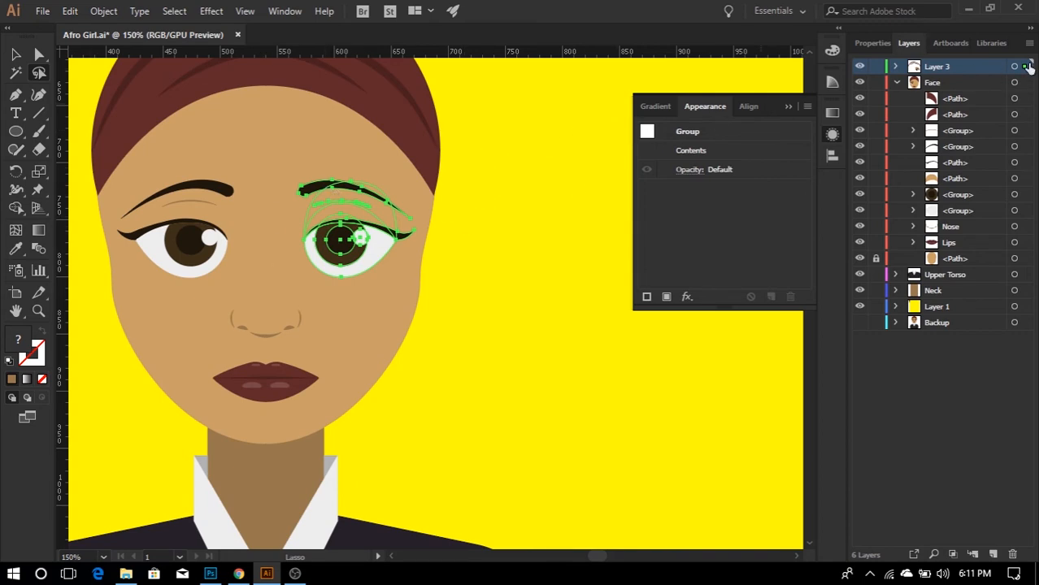
- Move the right-hand eye group from Layer 3 into the Face layer and select its entry there
{"action": "left_click", "coordinate": [896, 67]}
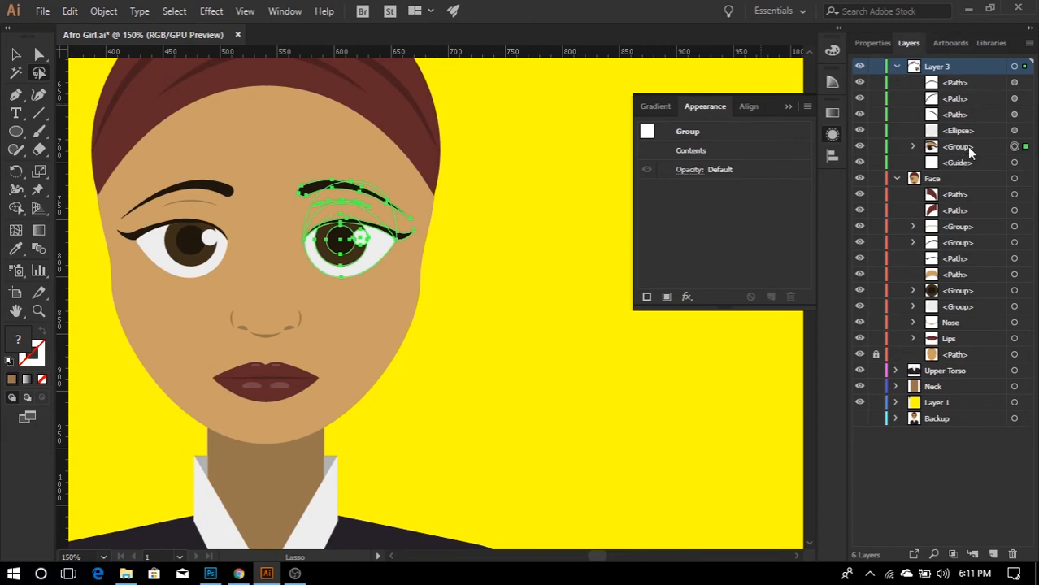
{"action": "left_click", "coordinate": [897, 66]}
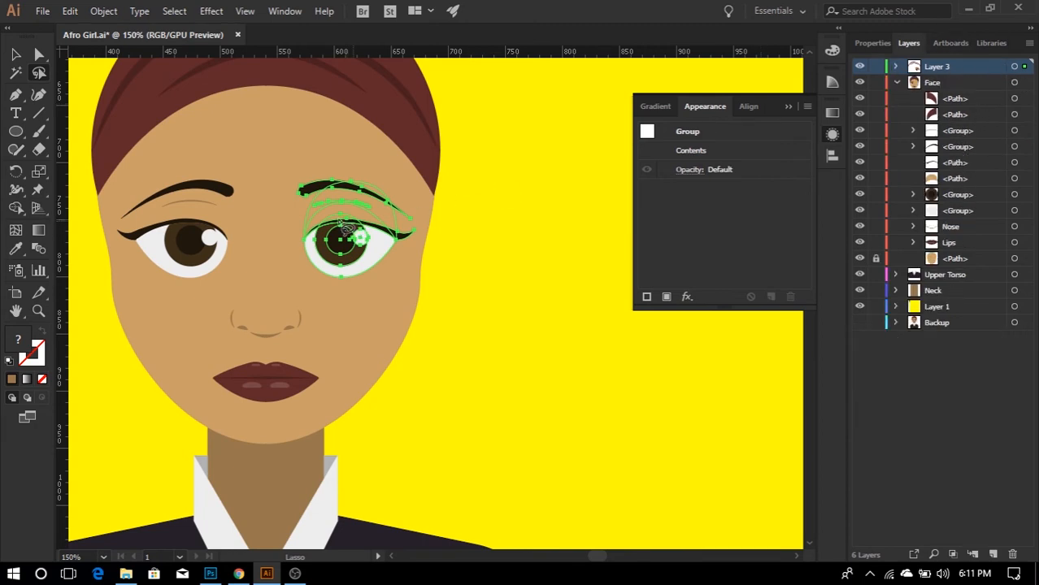
{"action": "left_click", "coordinate": [9, 55]}
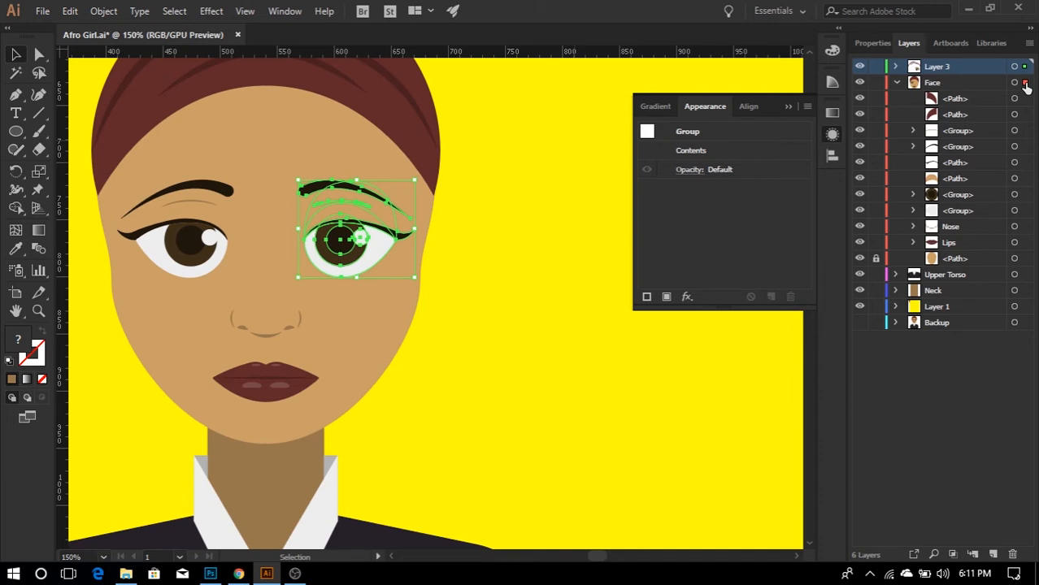
{"action": "left_click_drag", "start_coordinate": [1026, 87], "coordinate": [1026, 86]}
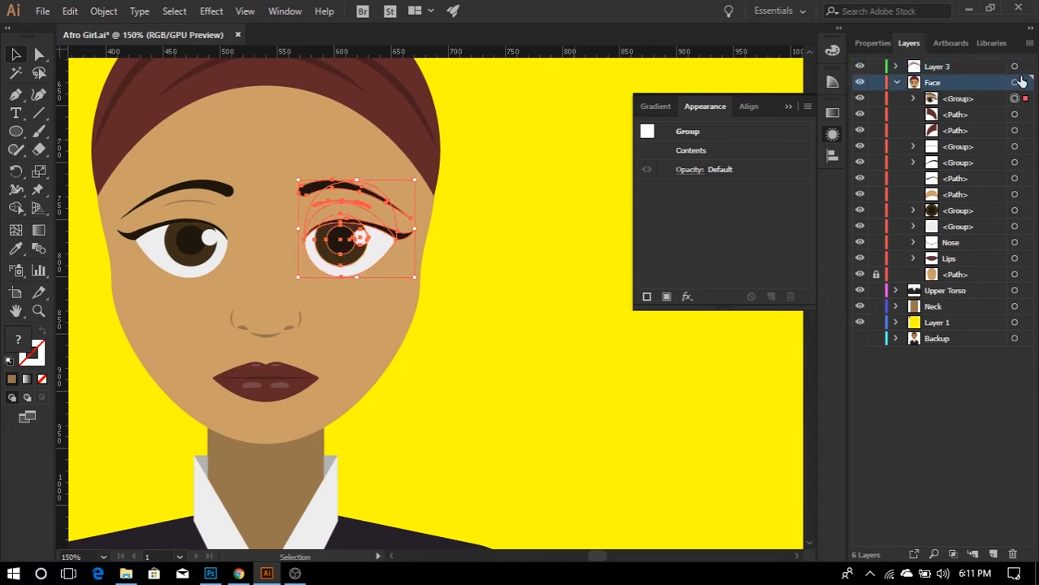
{"action": "left_click", "coordinate": [954, 99]}
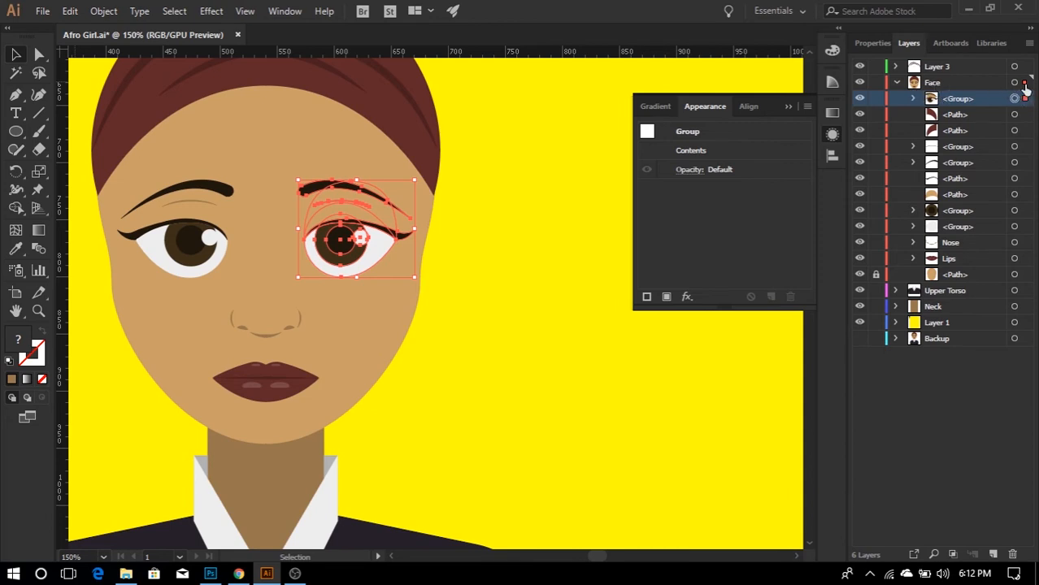
- Place the right-hand eye group directly above Nose in the Face layer and rename it Right eye
{"action": "left_click_drag", "start_coordinate": [979, 101], "coordinate": [966, 238]}
{"action": "double_click", "coordinate": [959, 226]}
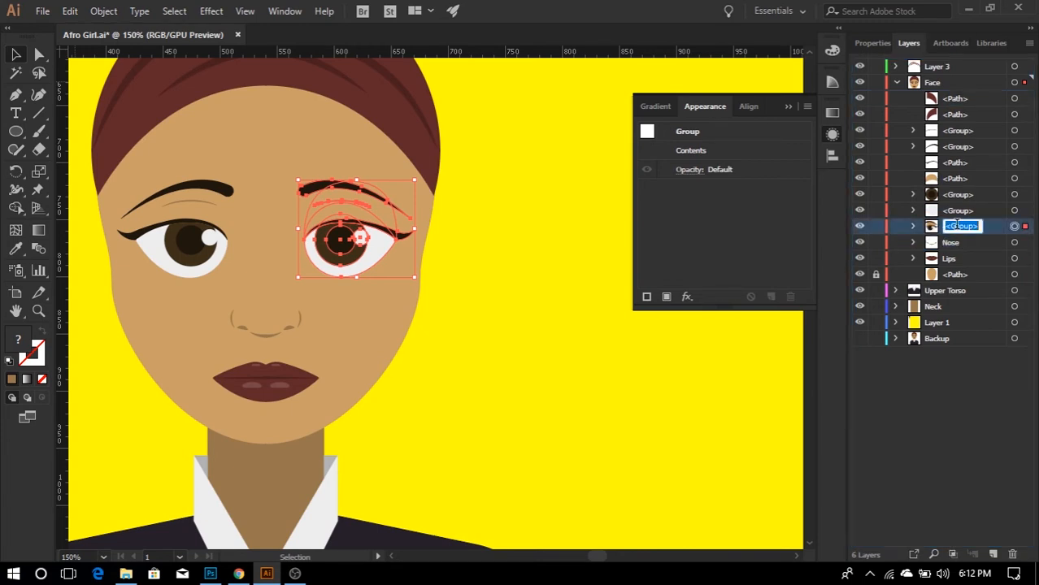
{"action": "type", "text": "Right eye"}
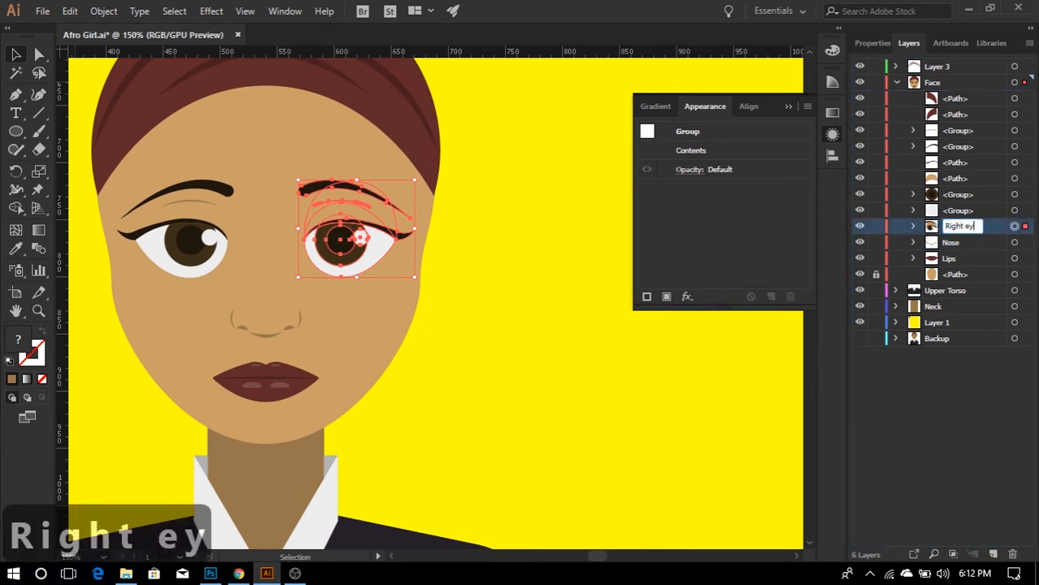
{"action": "key", "text": "Return"}
{"action": "left_click", "coordinate": [437, 305]}
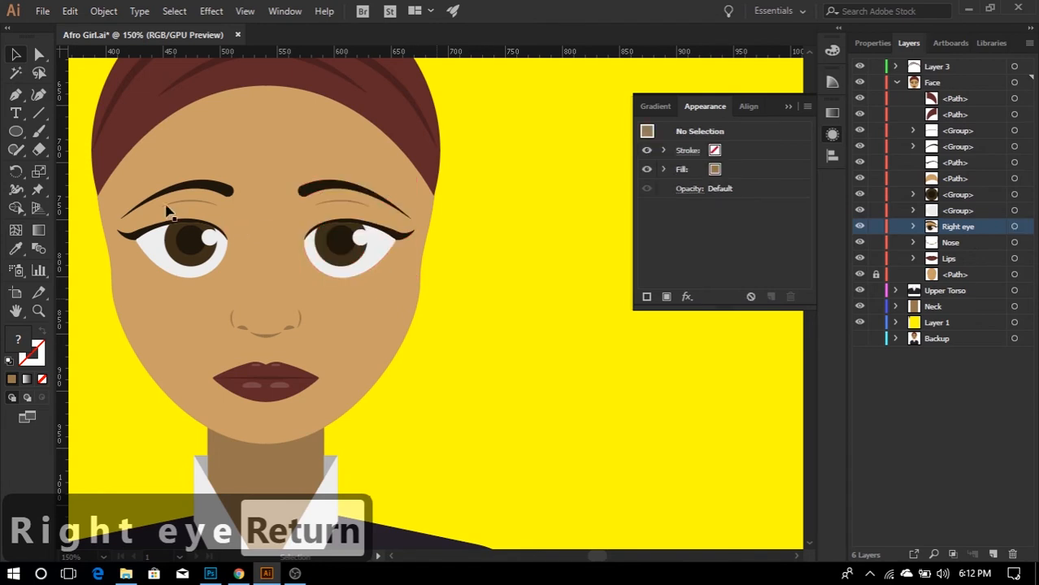
- Select all parts of the left-hand eye, including its eyebrow, crease and highlight, with the Lasso and group them
{"action": "left_click", "coordinate": [38, 75]}
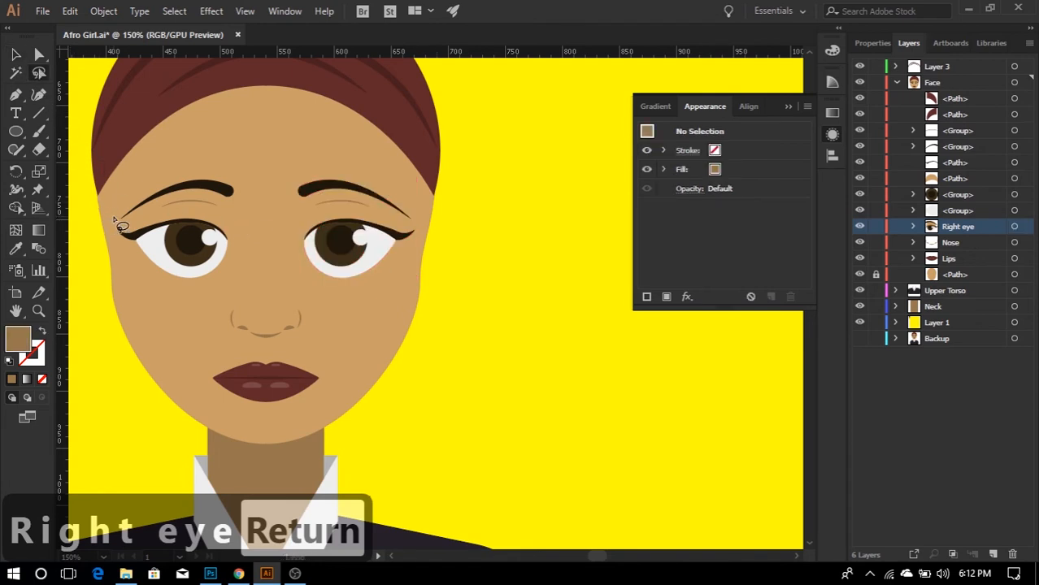
{"action": "mouse_move", "coordinate": [112, 213]}
{"action": "left_mouse_down"}
{"action": "mouse_move", "coordinate": [132, 184]}
{"action": "mouse_move", "coordinate": [250, 154]}
{"action": "mouse_move", "coordinate": [268, 177]}
{"action": "mouse_move", "coordinate": [234, 270]}
{"action": "mouse_move", "coordinate": [209, 288]}
{"action": "mouse_move", "coordinate": [158, 290]}
{"action": "mouse_move", "coordinate": [111, 227]}
{"action": "left_mouse_up"}
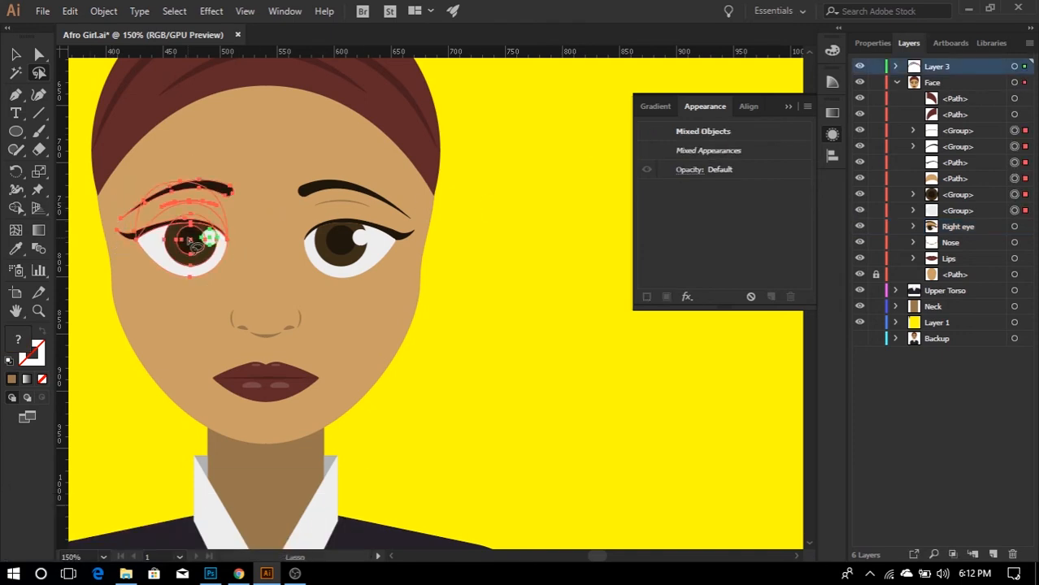
{"action": "right_click", "coordinate": [191, 240]}
{"action": "left_click", "coordinate": [253, 332]}
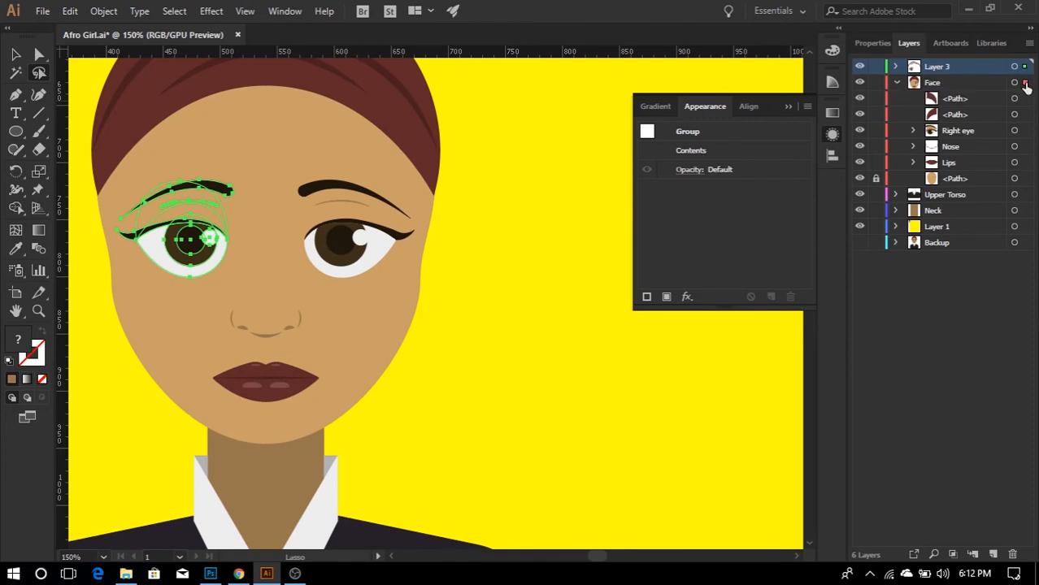
- Move the left-hand eye group into the Face layer, rename it Left Eye and place it directly above Right eye
{"action": "left_click_drag", "start_coordinate": [1026, 87], "coordinate": [1025, 84]}
{"action": "double_click", "coordinate": [963, 98]}
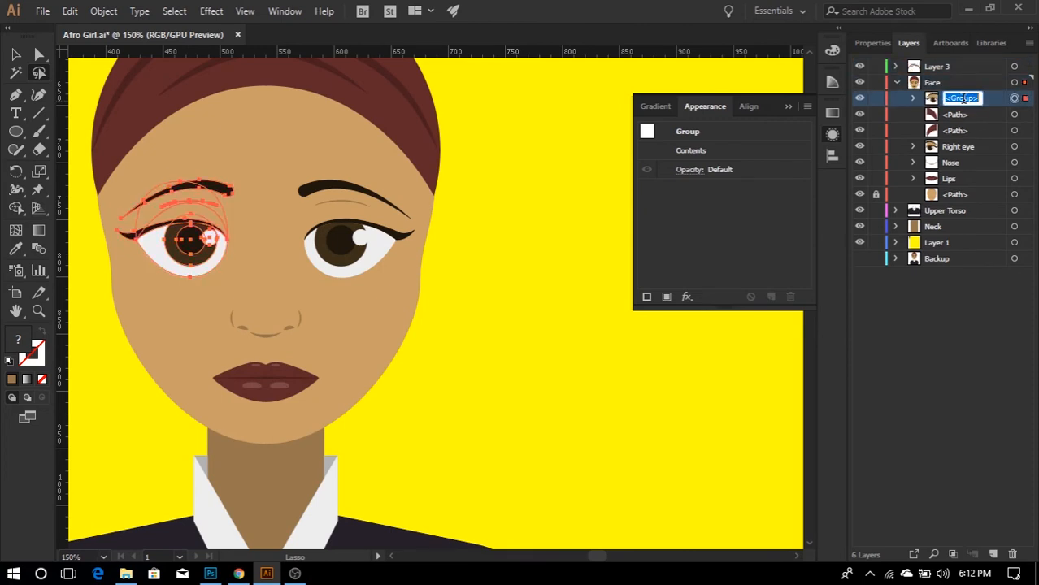
{"action": "type", "text": "Left Ey"}
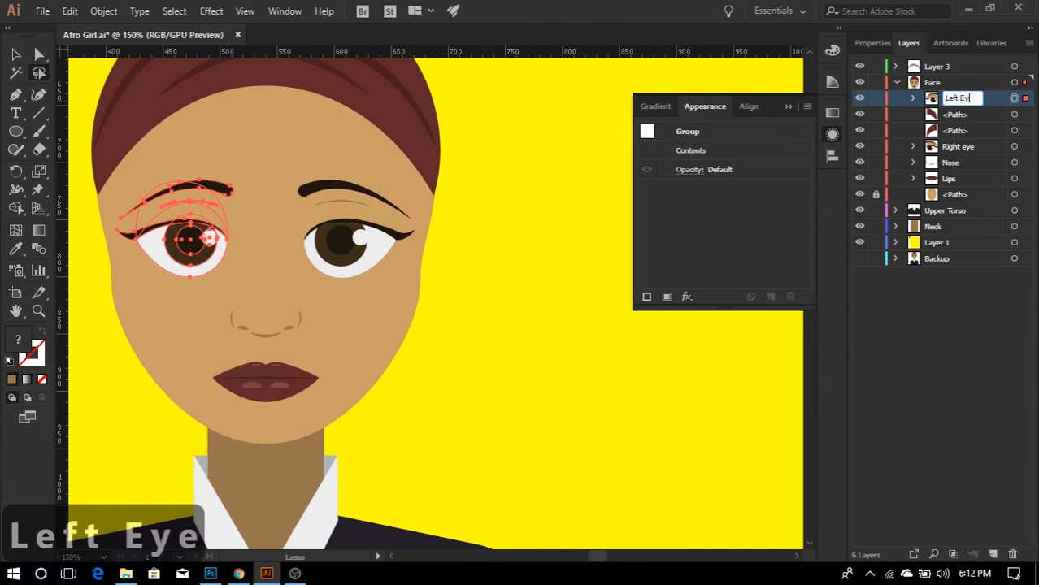
{"action": "type", "text": "e"}
{"action": "key", "text": "Return"}
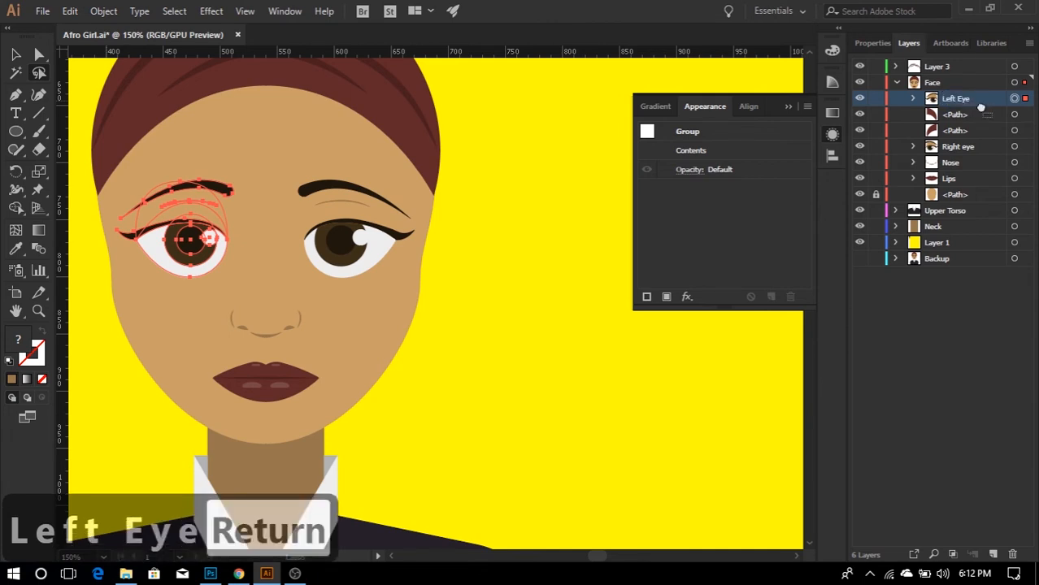
{"action": "left_click_drag", "start_coordinate": [981, 102], "coordinate": [913, 160]}
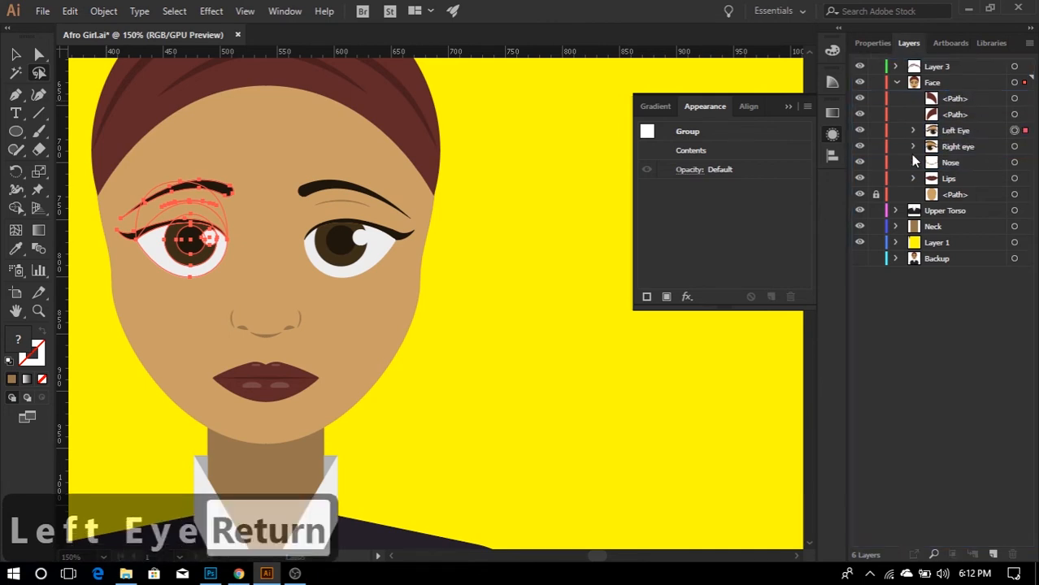
- Select both halves of the head scarf and merge them across the centre overlap with the Shape Builder
{"action": "scroll", "coordinate": [291, 253], "scroll_direction": "up", "scroll_amount": 3}
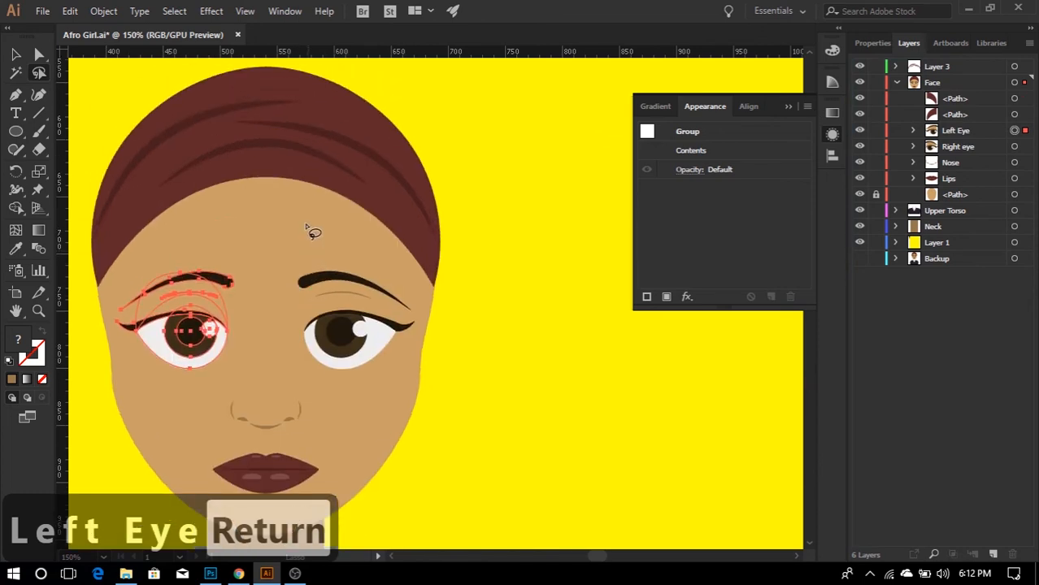
{"action": "key", "text": "v"}
{"action": "left_click", "coordinate": [299, 172]}
{"action": "left_click", "coordinate": [260, 148], "text": "shift"}
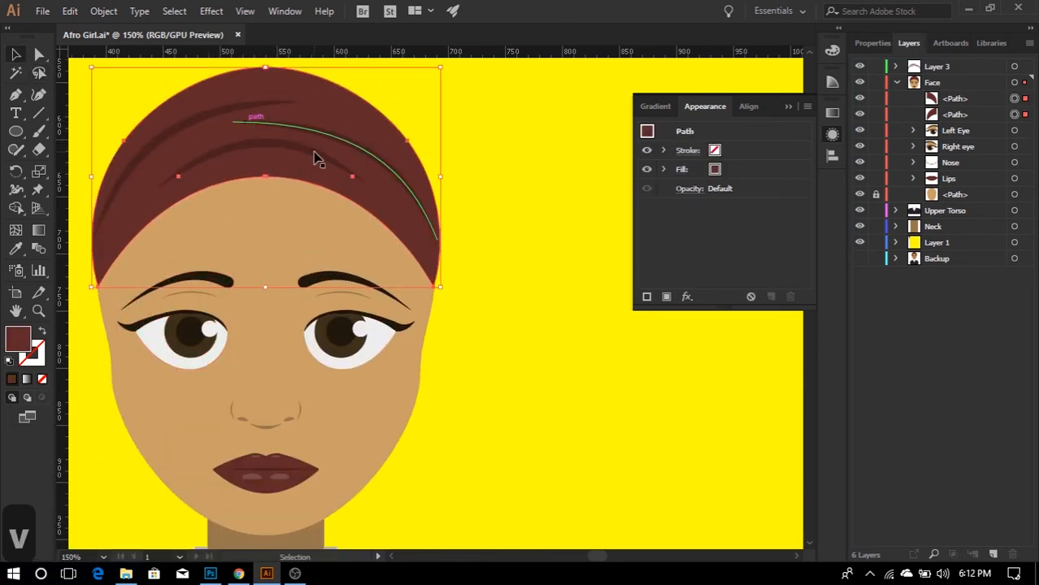
{"action": "scroll", "coordinate": [255, 143], "scroll_direction": "up", "scroll_amount": 3}
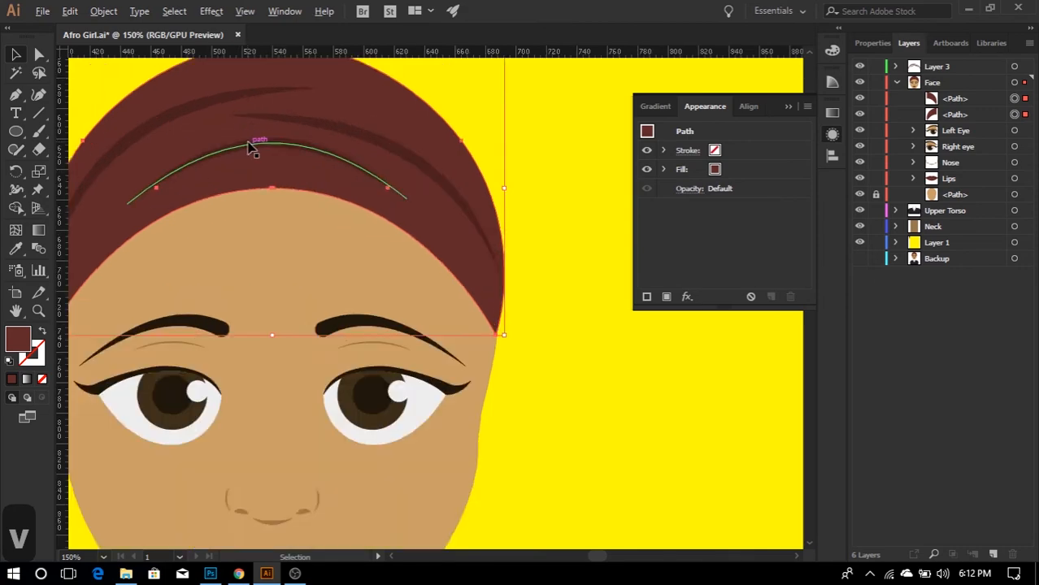
{"action": "left_click", "coordinate": [16, 209]}
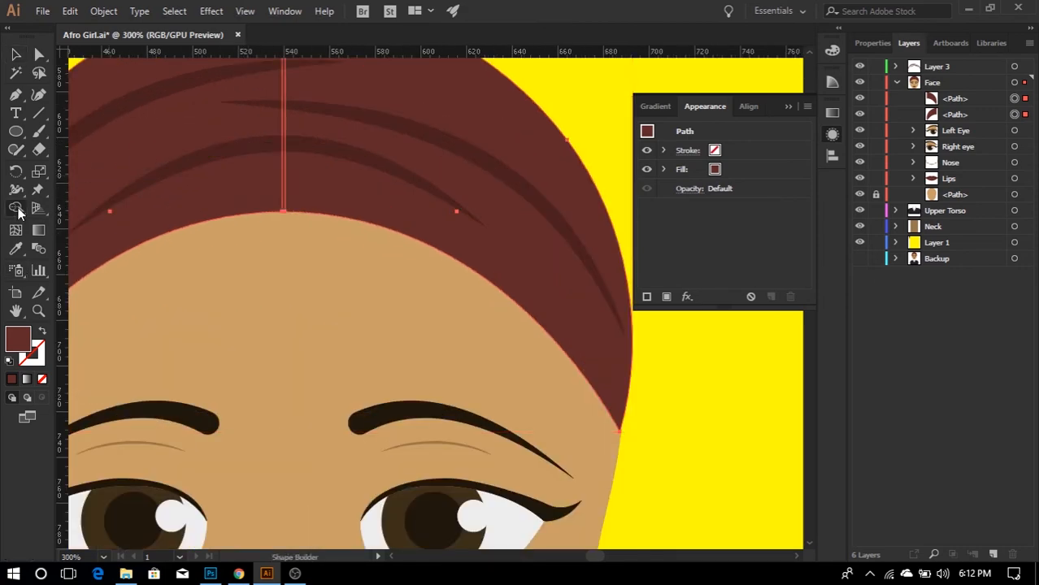
{"action": "scroll", "coordinate": [304, 188], "scroll_direction": "up", "scroll_amount": 1}
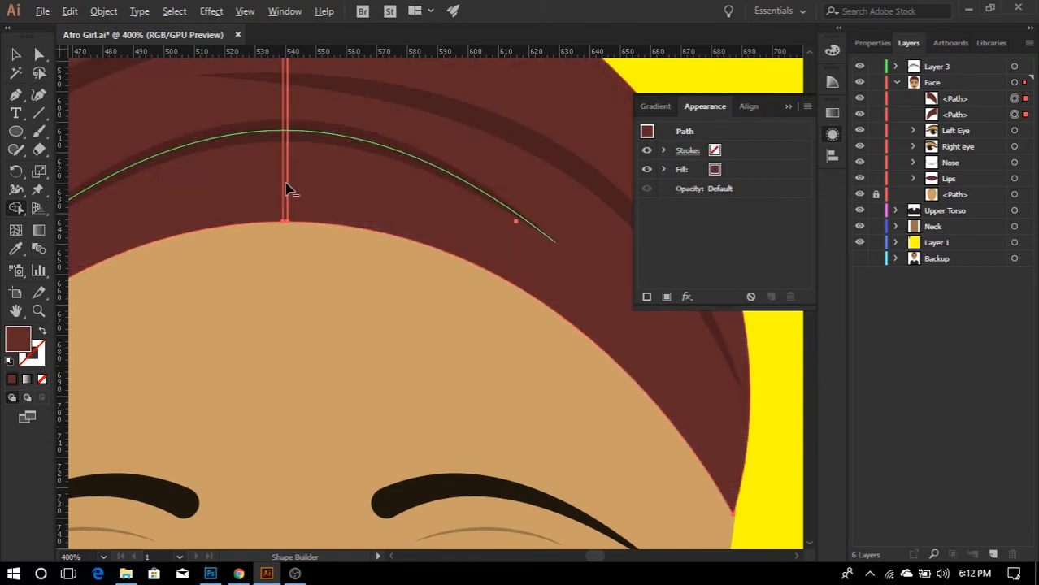
{"action": "scroll", "coordinate": [285, 187], "scroll_direction": "up", "scroll_amount": 1}
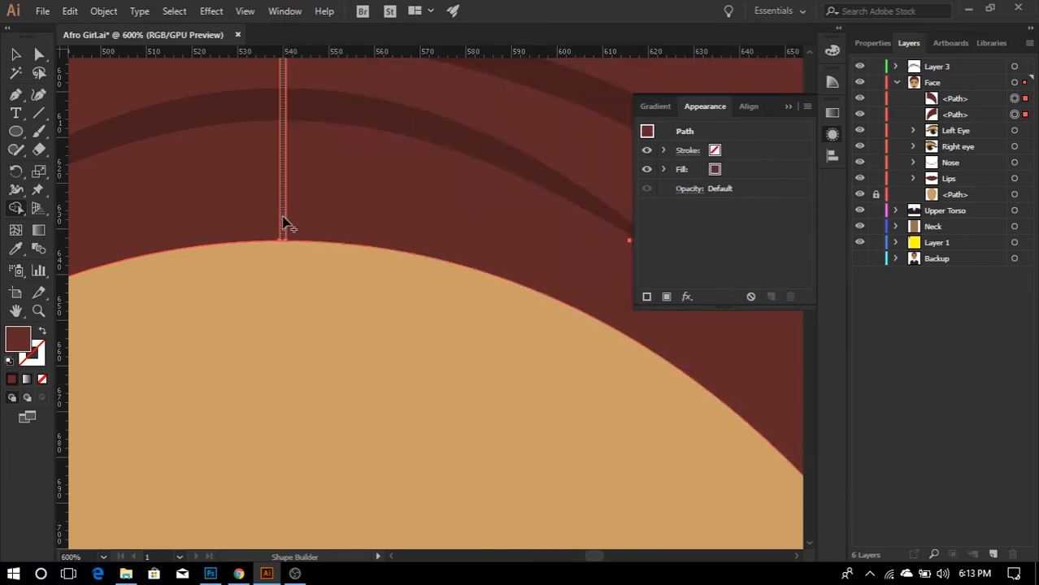
{"action": "key", "text": "ctrl+semicolon"}
{"action": "key", "text": "ctrl+semicolon"}
{"action": "left_click_drag", "start_coordinate": [174, 202], "coordinate": [432, 208]}
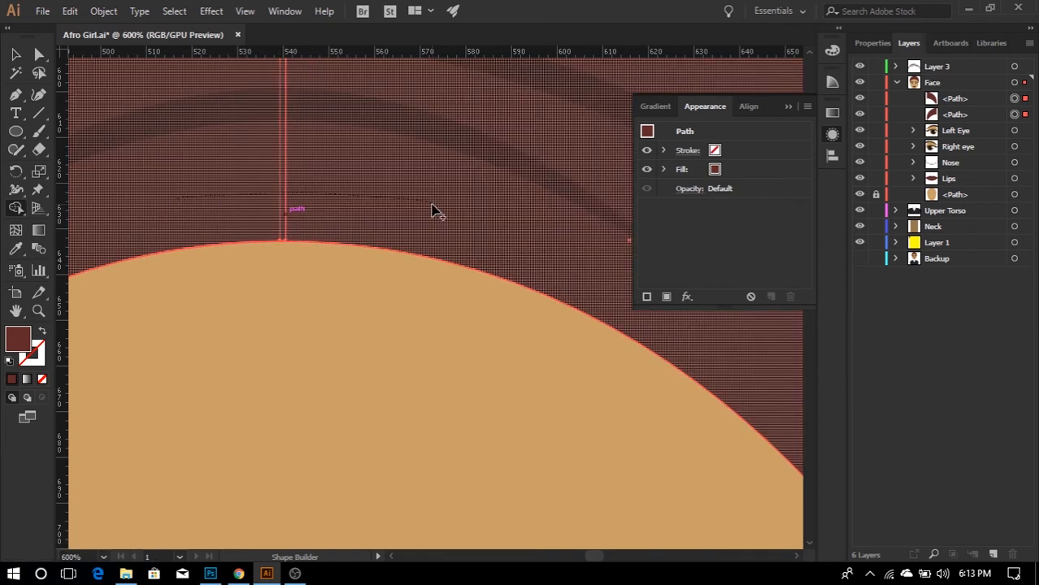
- Delete the two small leftover paths above the merged scarf shape in the Face layer
{"action": "scroll", "coordinate": [248, 263], "scroll_direction": "down", "scroll_amount": 6}
{"action": "scroll", "coordinate": [304, 256], "scroll_direction": "up", "scroll_amount": 2}
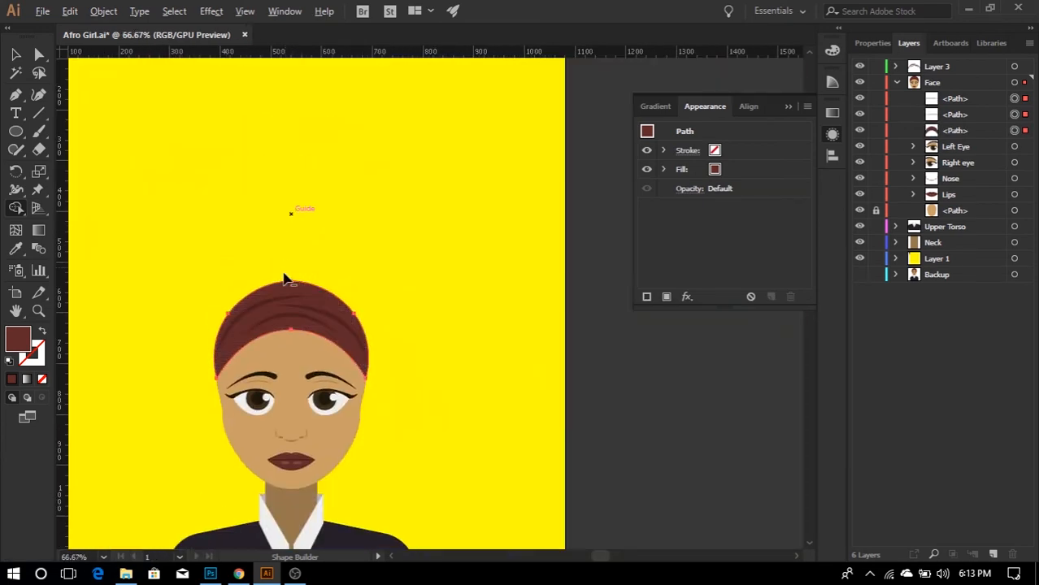
{"action": "scroll", "coordinate": [284, 285], "scroll_direction": "up", "scroll_amount": 5}
{"action": "scroll", "coordinate": [330, 266], "scroll_direction": "down", "scroll_amount": 3}
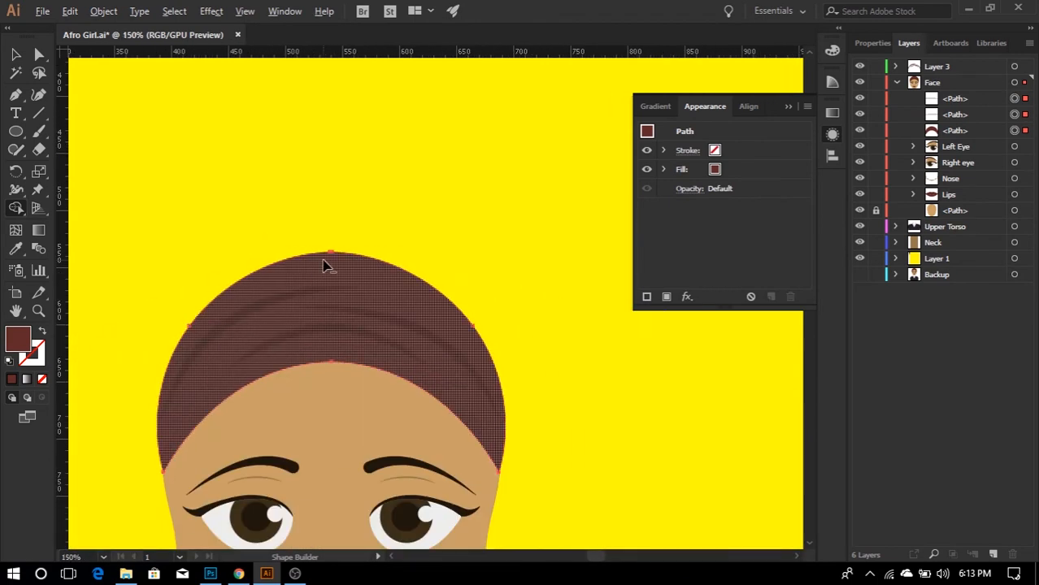
{"action": "scroll", "coordinate": [324, 265], "scroll_direction": "down", "scroll_amount": 1}
{"action": "left_click", "coordinate": [15, 55]}
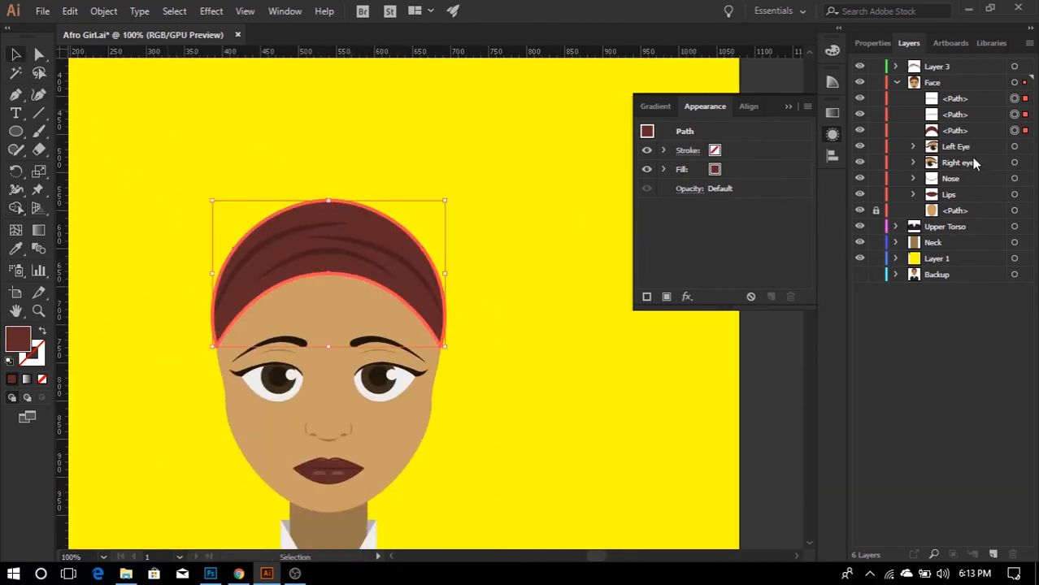
{"action": "left_click", "coordinate": [978, 114]}
{"action": "left_click", "coordinate": [1026, 114]}
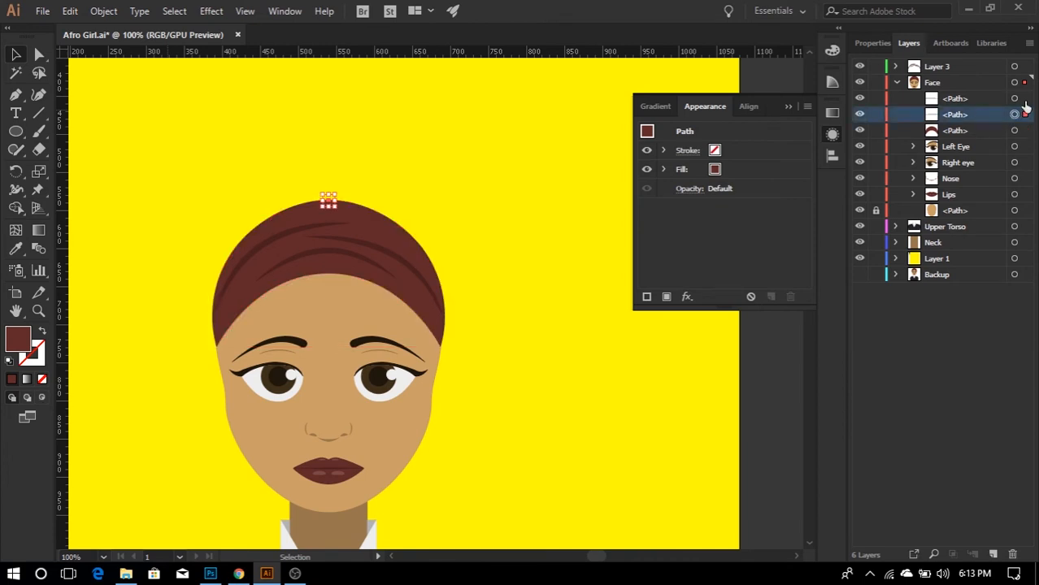
{"action": "left_click", "coordinate": [1025, 98], "text": "shift"}
{"action": "key", "text": "Delete"}
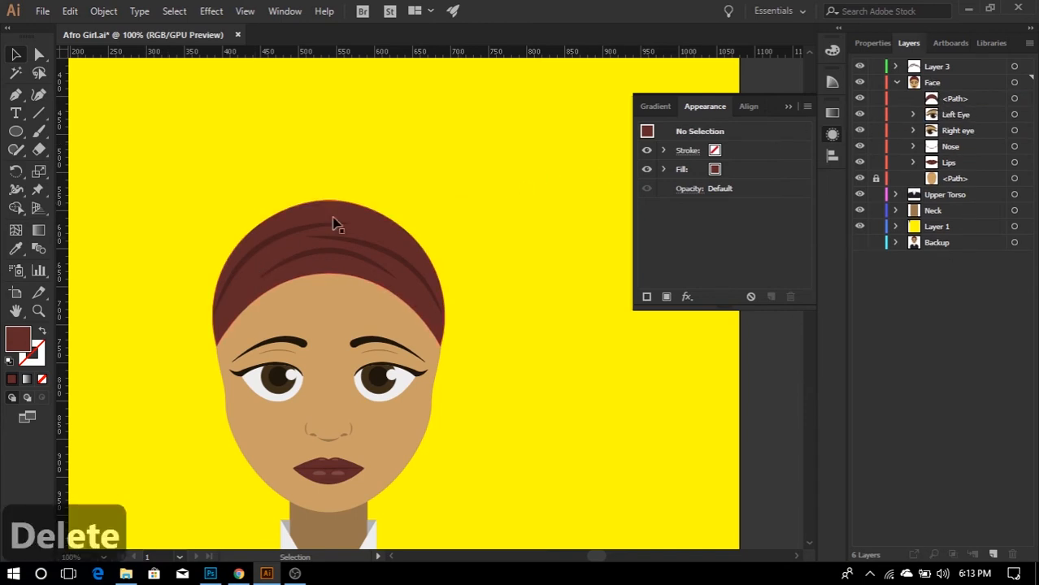
- Select the three fold lines together with the scarf shape and group them
{"action": "left_click", "coordinate": [378, 239]}
{"action": "left_click", "coordinate": [355, 257], "text": "shift"}
{"action": "left_click", "coordinate": [275, 244], "text": "shift"}
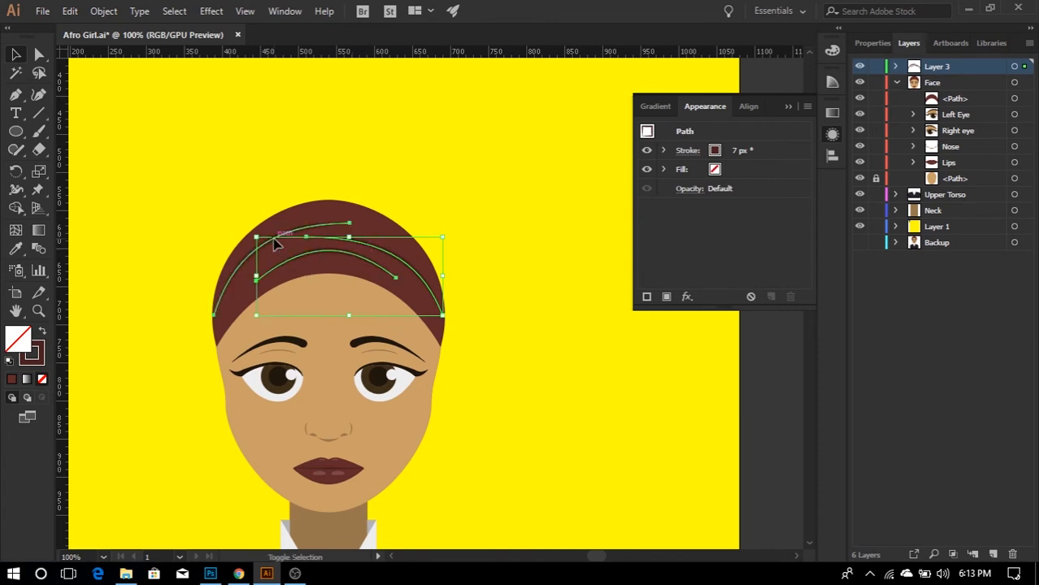
{"action": "left_click", "coordinate": [273, 243], "text": "shift"}
{"action": "left_click", "coordinate": [366, 218], "text": "shift"}
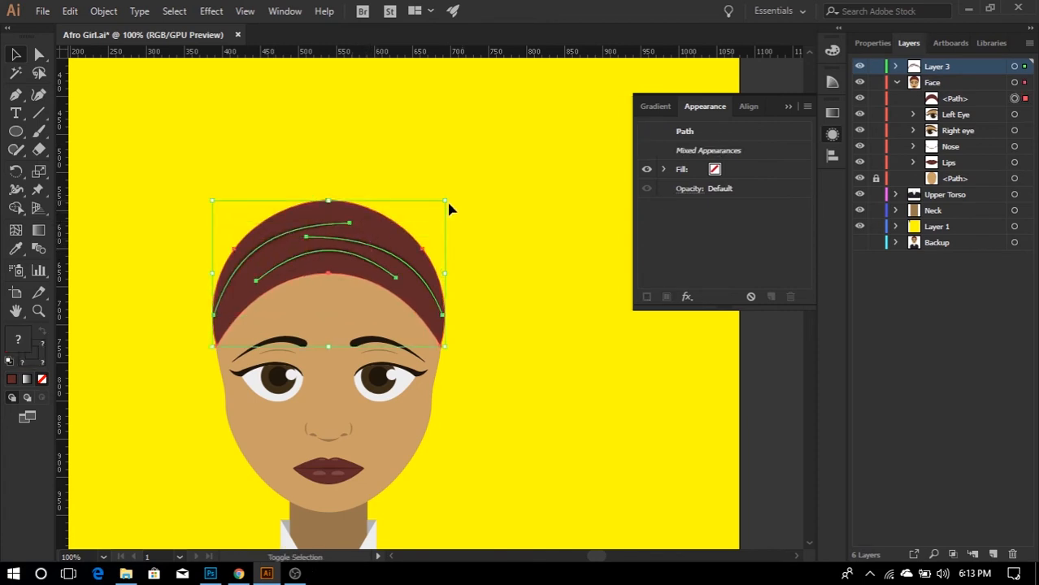
{"action": "right_click", "coordinate": [379, 255]}
{"action": "left_click", "coordinate": [443, 351]}
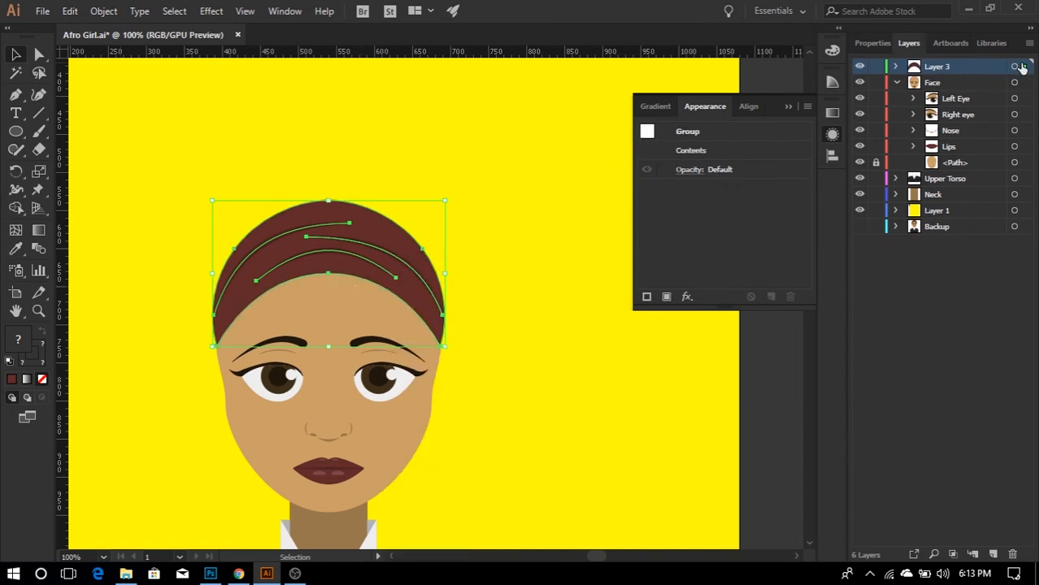
- Move the scarf group from Layer 3 into the Face layer and rename it Scarf
{"action": "left_click_drag", "start_coordinate": [1026, 89], "coordinate": [1025, 86]}
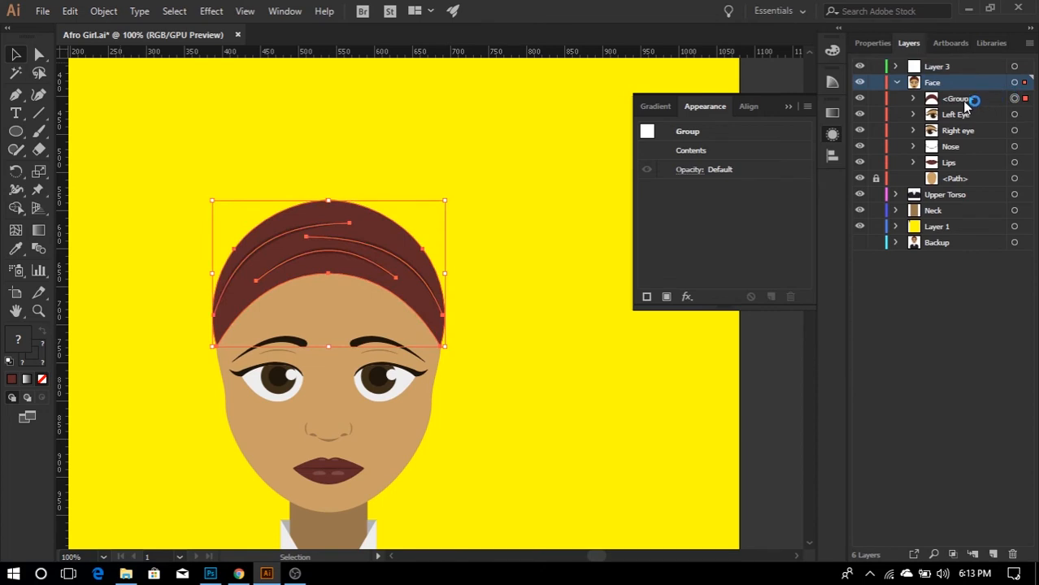
{"action": "double_click", "coordinate": [963, 98]}
{"action": "type", "text": "Scarf"}
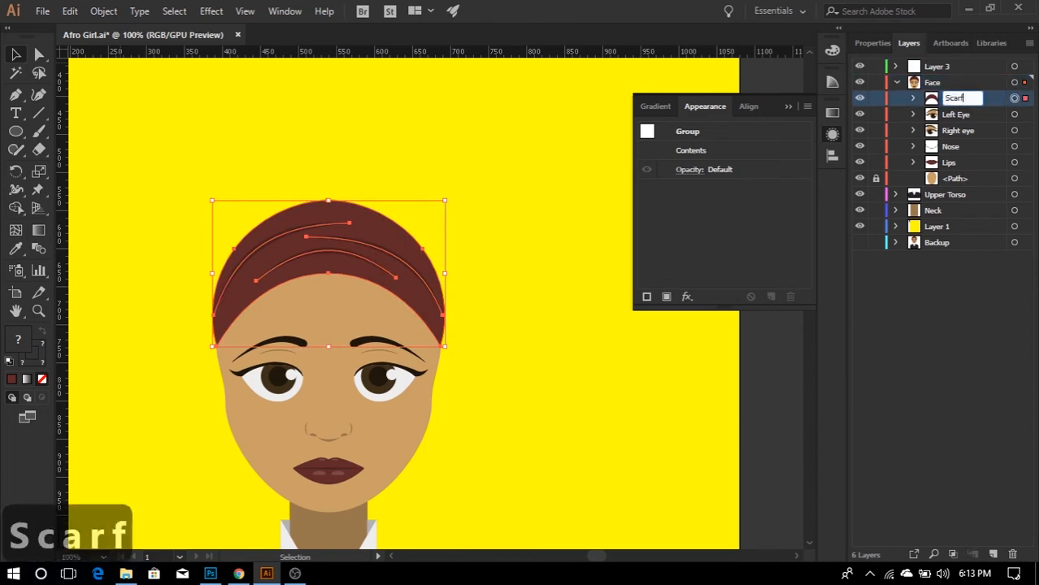
{"action": "key", "text": "Return"}
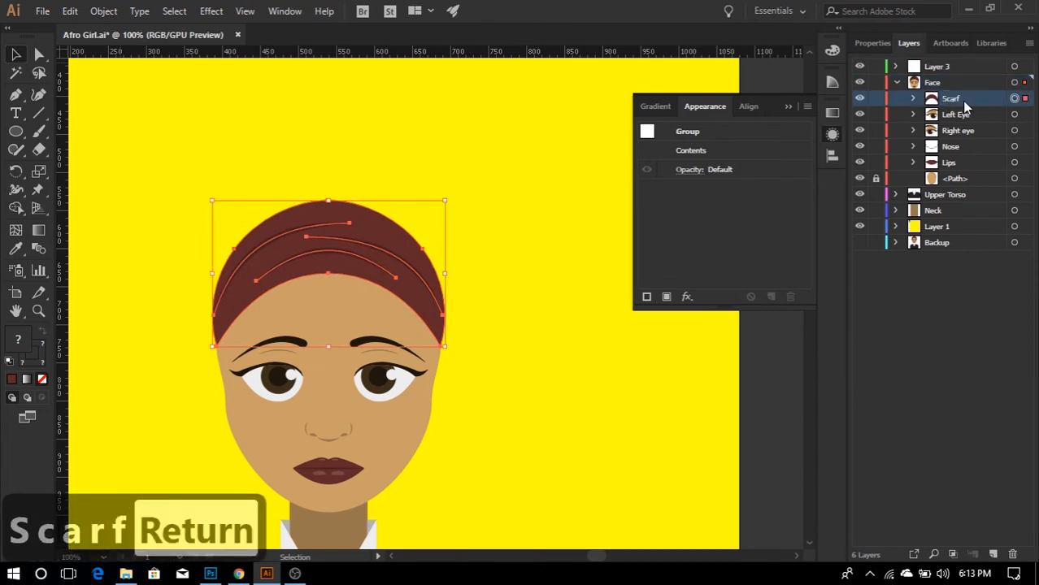
{"action": "left_click", "coordinate": [484, 353]}
- Move the scarf's two lower corner points outward with Direct Selection so they meet the edges of the face
{"action": "scroll", "coordinate": [440, 353], "scroll_direction": "up", "scroll_amount": 7}
{"action": "key", "text": "a"}
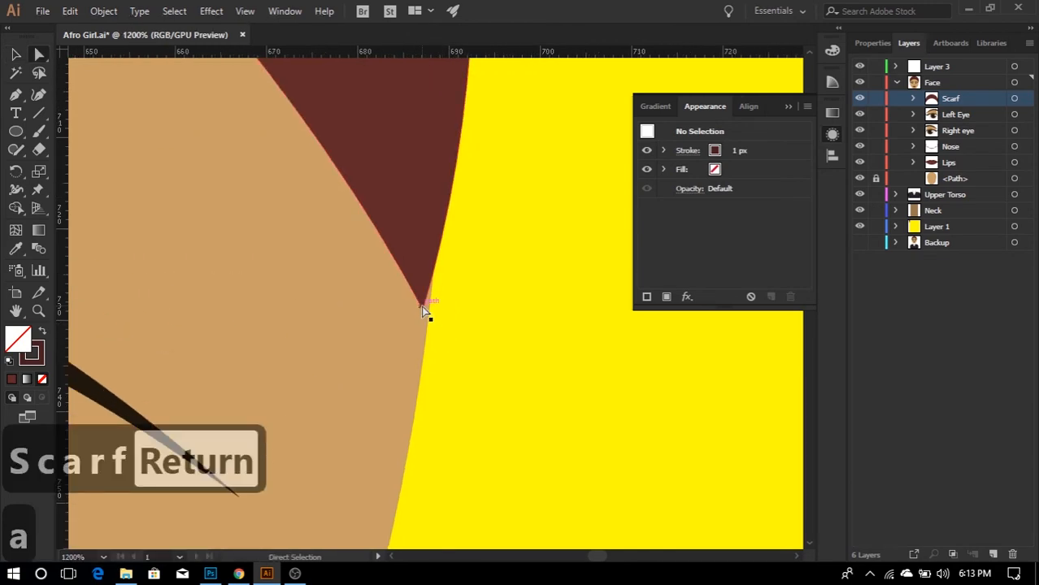
{"action": "mouse_move", "coordinate": [421, 306]}
{"action": "left_mouse_down"}
{"action": "mouse_move", "coordinate": [425, 317]}
{"action": "mouse_move", "coordinate": [428, 302]}
{"action": "left_mouse_up"}
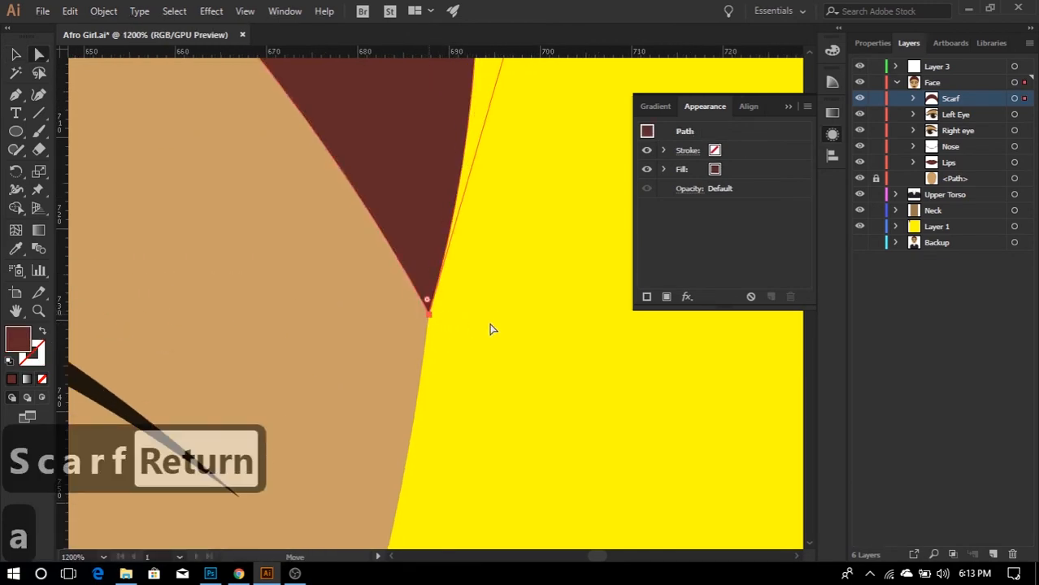
{"action": "key", "text": "ctrl+0"}
{"action": "scroll", "coordinate": [273, 329], "scroll_direction": "up", "scroll_amount": 7}
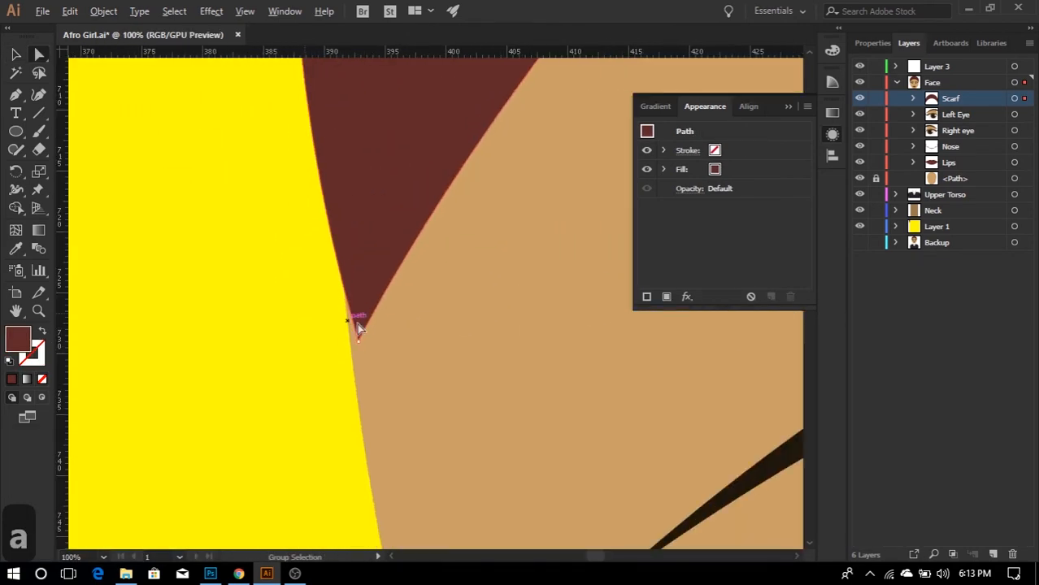
{"action": "left_click_drag", "start_coordinate": [360, 340], "coordinate": [350, 346]}
{"action": "key", "text": "ctrl+shift+a"}
{"action": "key", "text": "ctrl+0"}
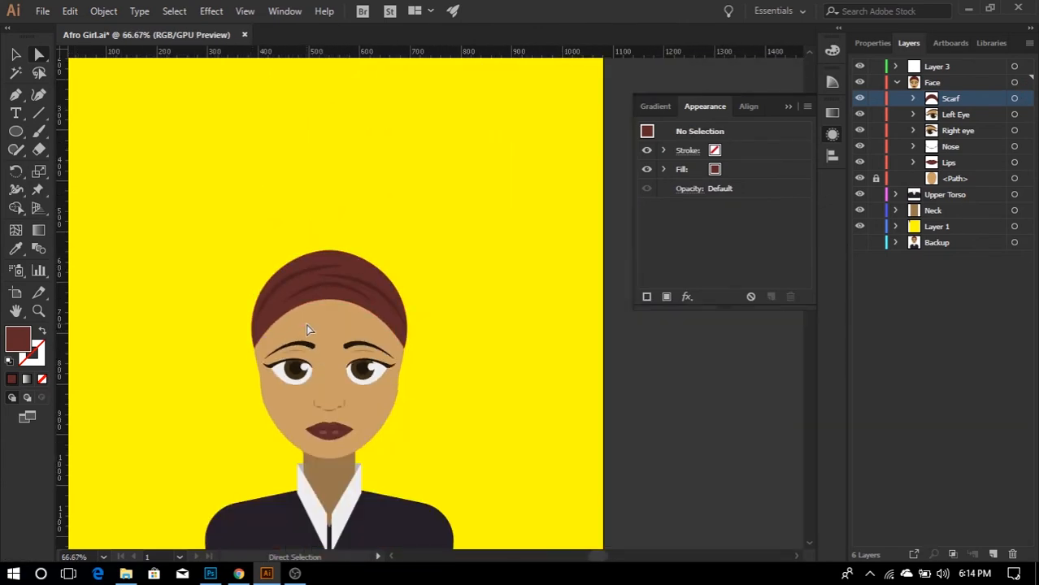
- Select the jacket and collar group of the upper torso
{"action": "key", "text": "v"}
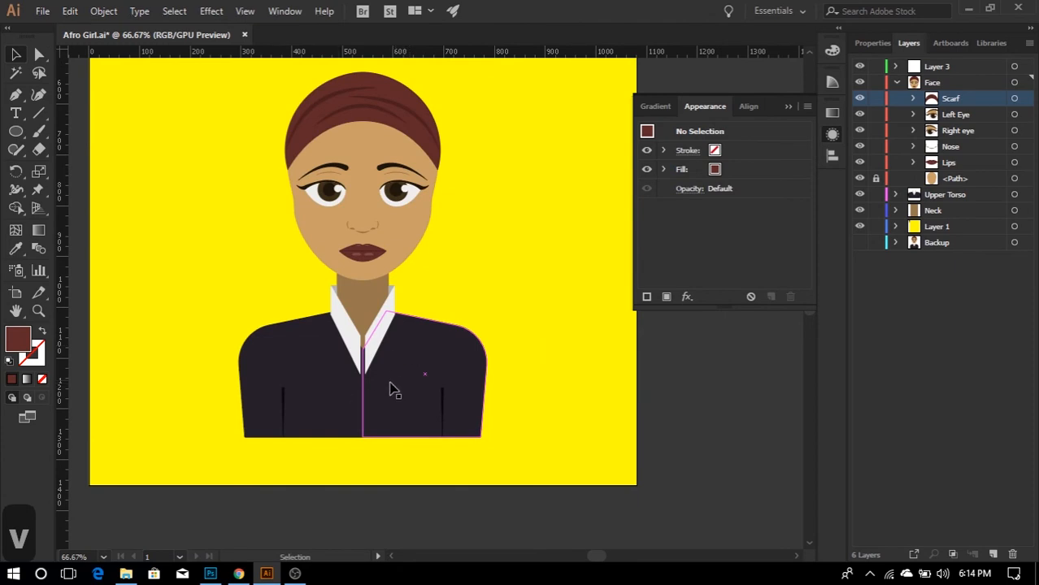
{"action": "left_click", "coordinate": [394, 391]}
{"action": "key", "text": "ctrl+plus"}
{"action": "key", "text": "ctrl+plus"}
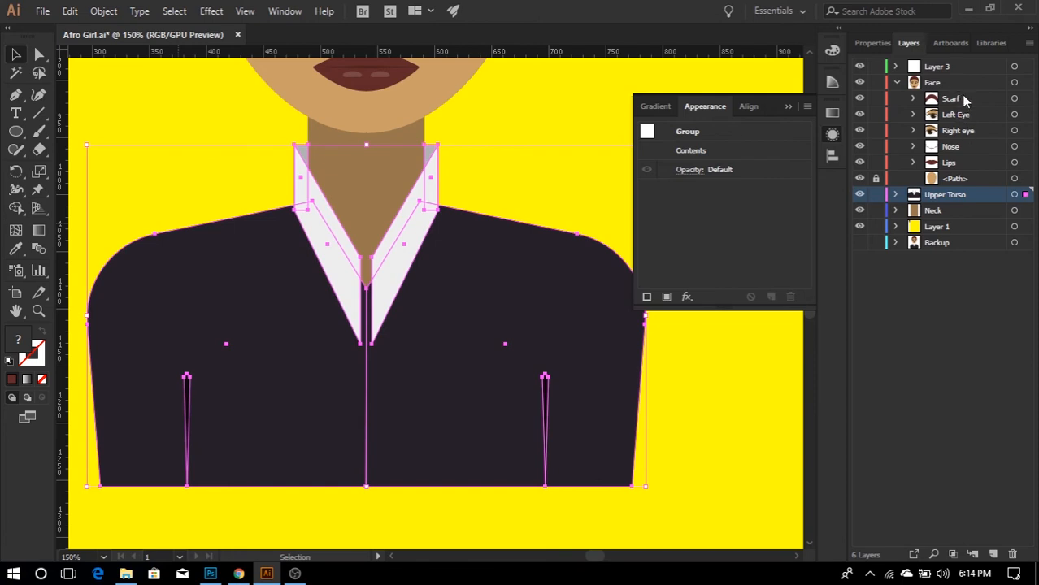
- Rename the locked face shape at the bottom of the Face layer as Face base
{"action": "double_click", "coordinate": [956, 179]}
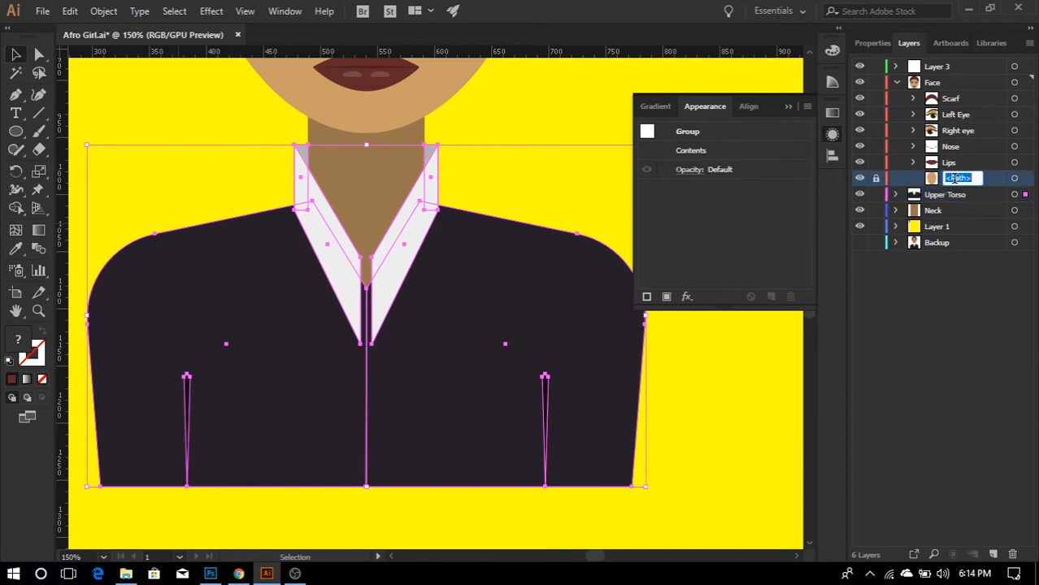
{"action": "type", "text": "Fc"}
{"action": "key", "text": "BackSpace"}
{"action": "type", "text": "a"}
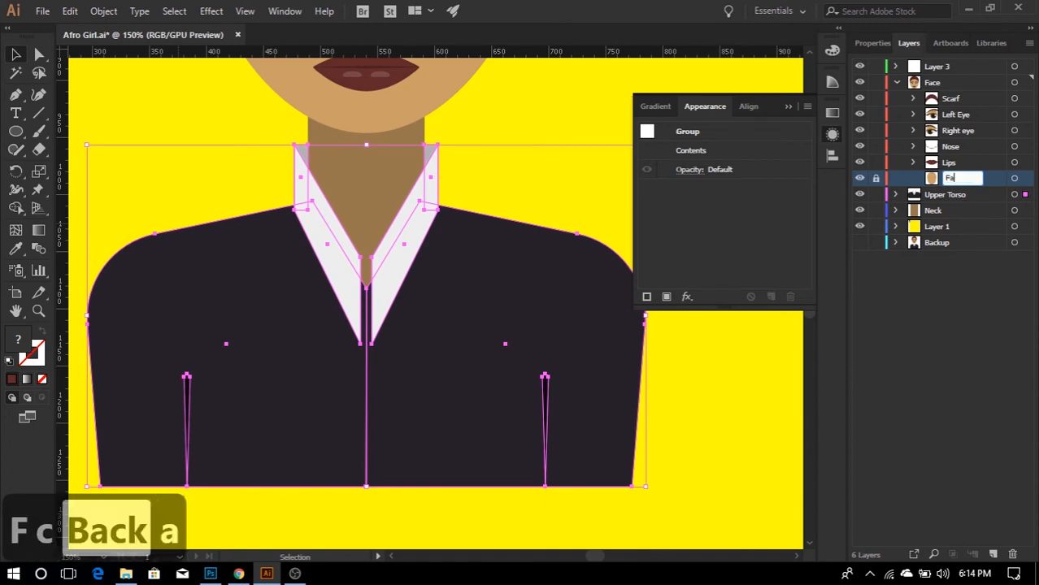
{"action": "type", "text": "ce base"}
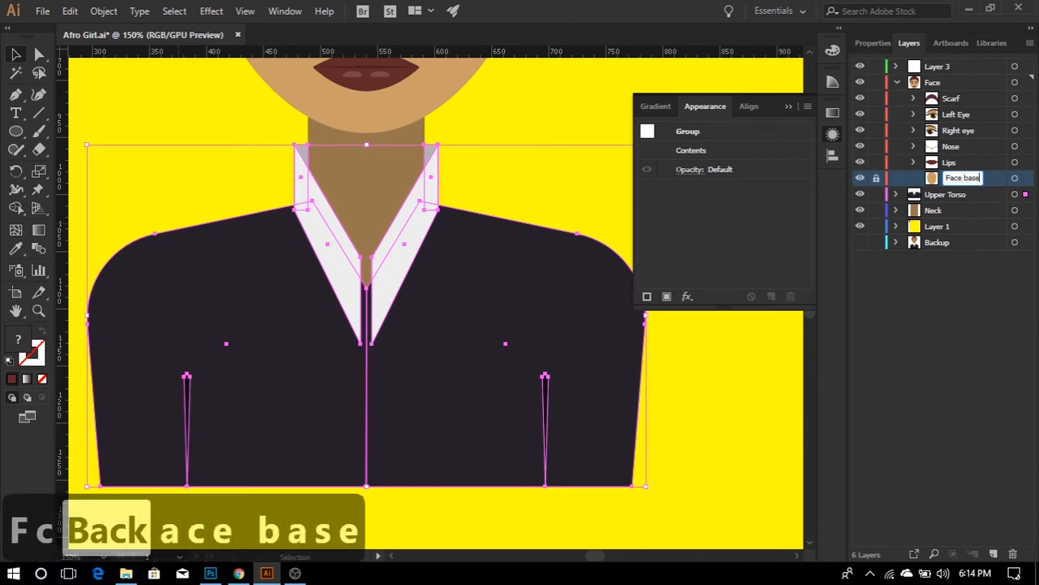
{"action": "key", "text": "Return"}
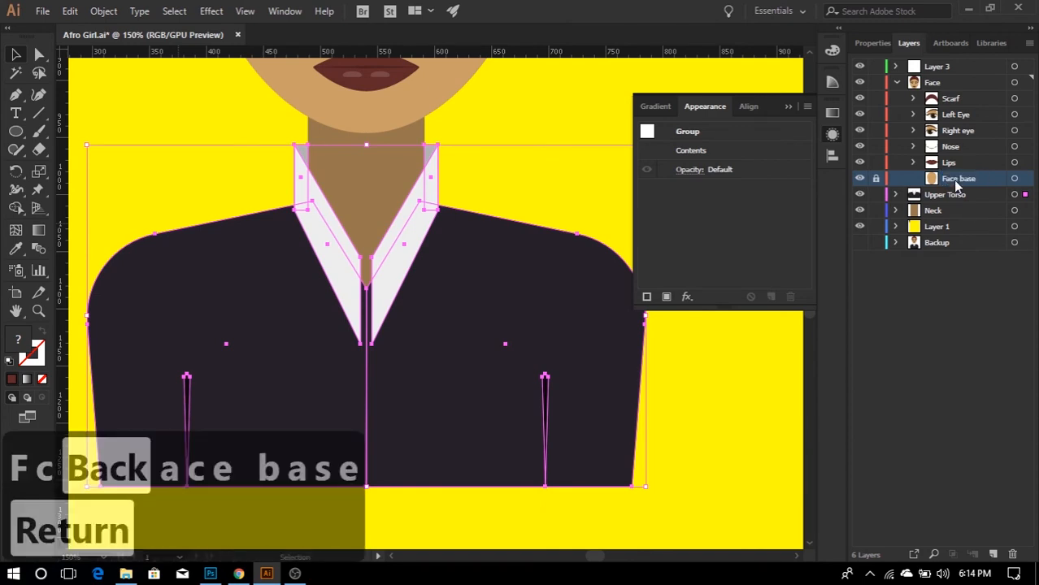
- Collapse the Face layer and expand the Upper Torso layer to show its contents
{"action": "left_click", "coordinate": [897, 82]}
{"action": "left_click", "coordinate": [897, 98]}
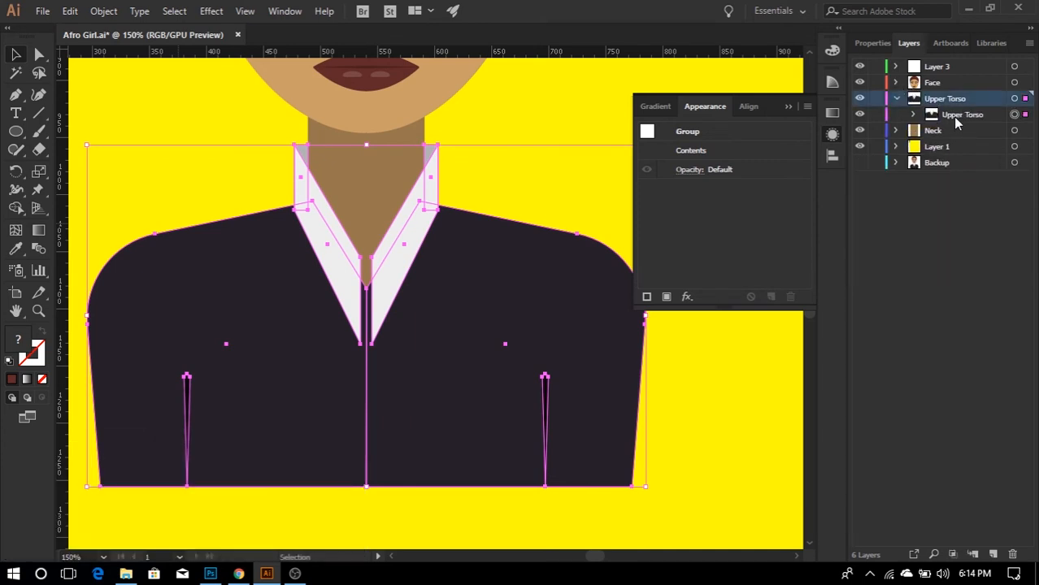
- Undo the last move and ungroup the Upper Torso group into its two halves
{"action": "left_click", "coordinate": [958, 118]}
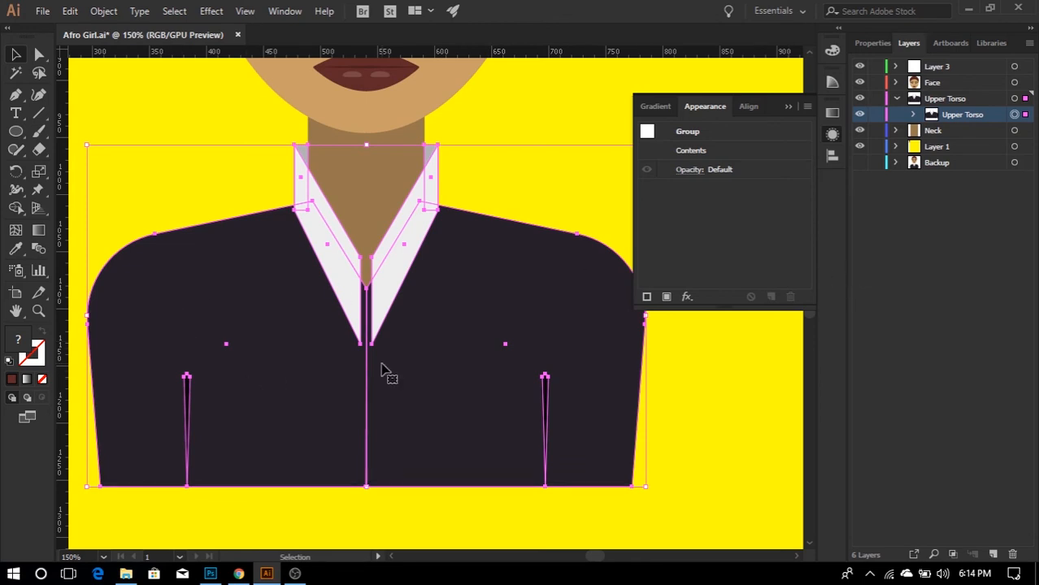
{"action": "key", "text": "ctrl+z"}
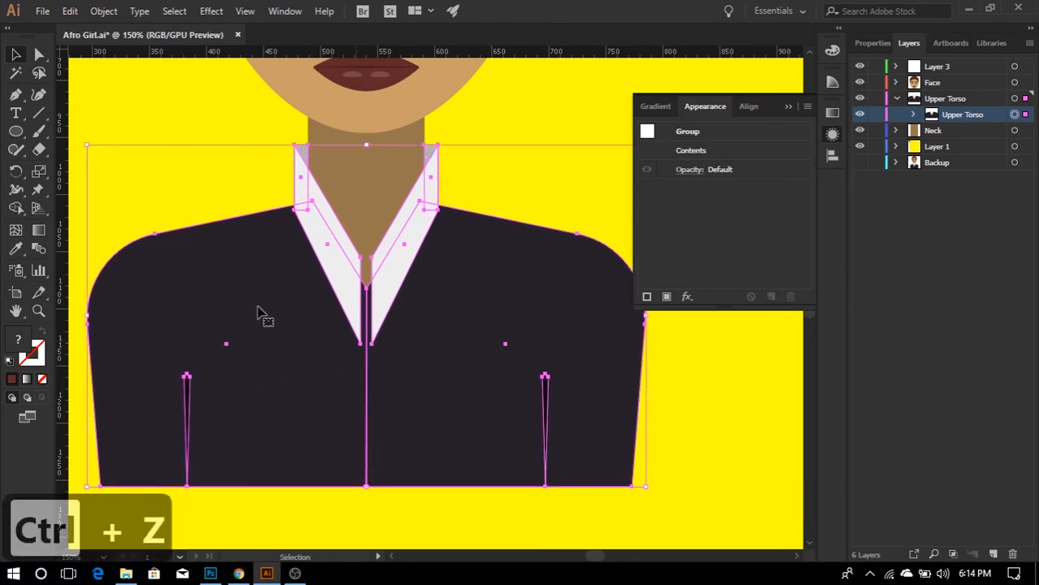
{"action": "left_click", "coordinate": [130, 130]}
{"action": "left_click", "coordinate": [39, 55]}
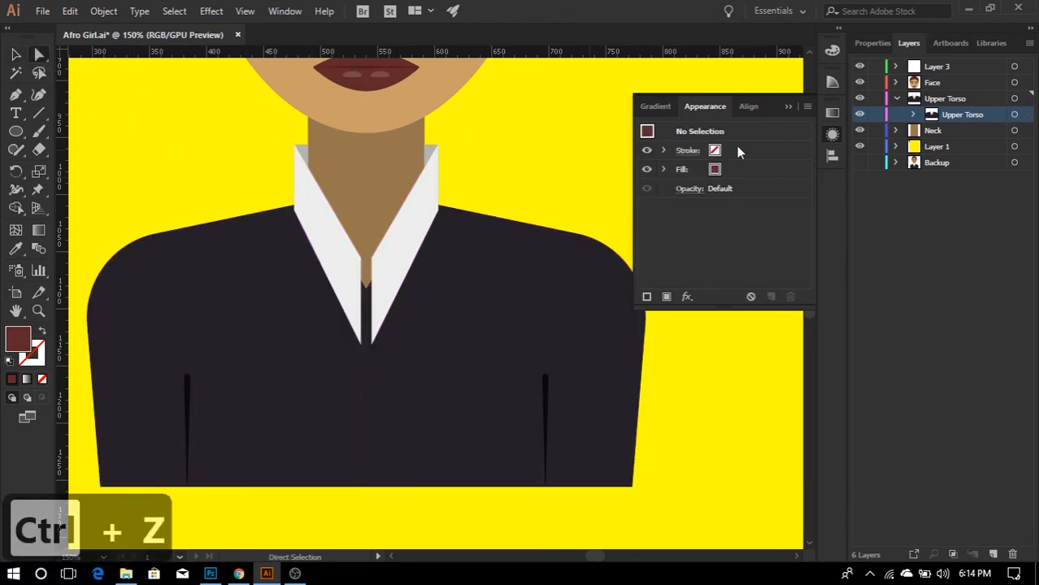
{"action": "key", "text": "v"}
{"action": "right_click", "coordinate": [493, 319]}
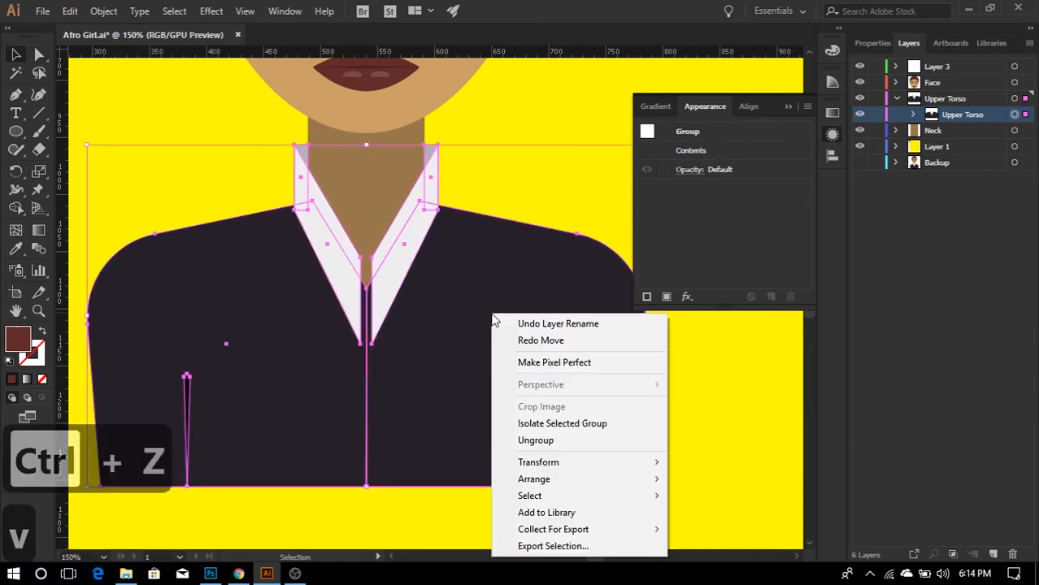
{"action": "left_click", "coordinate": [539, 440]}
{"action": "left_click", "coordinate": [728, 425]}
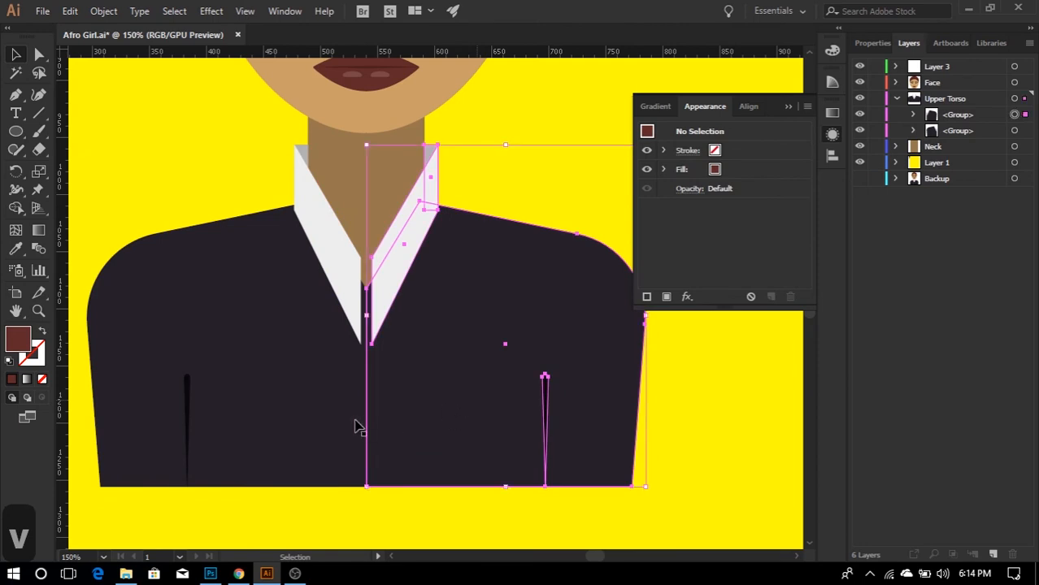
- Ungroup both the right and left halves of the torso into their separate jacket, dart and collar parts
{"action": "left_click", "coordinate": [459, 419]}
{"action": "left_click", "coordinate": [295, 442]}
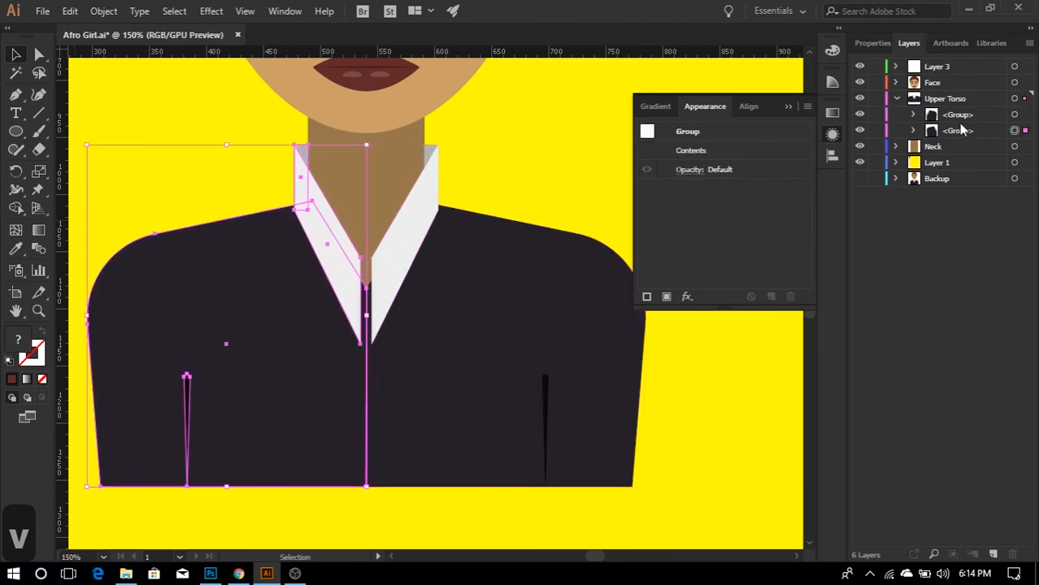
{"action": "left_click", "coordinate": [1025, 115], "text": "shift"}
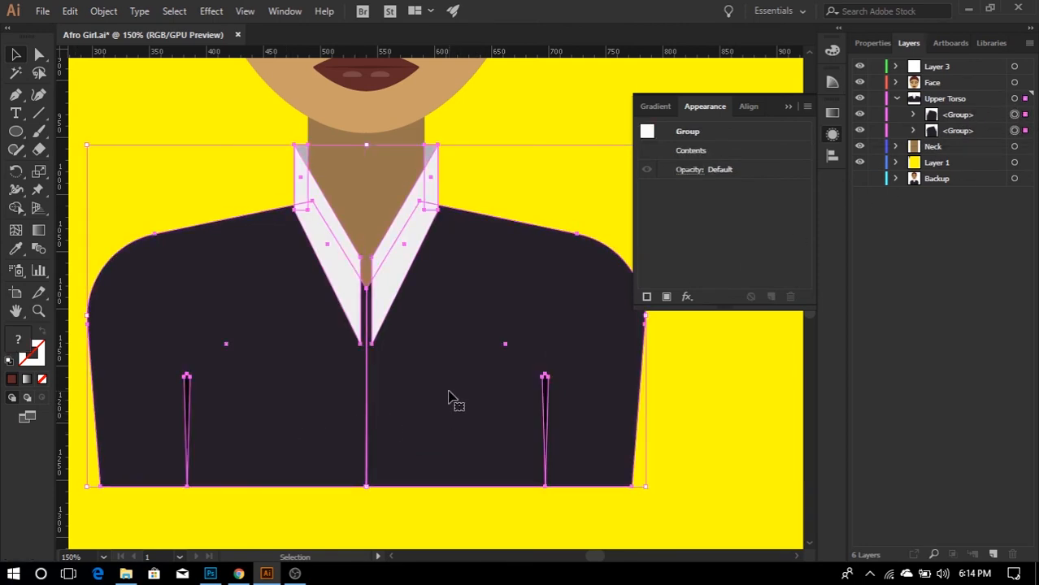
{"action": "left_click", "coordinate": [692, 399]}
{"action": "right_click", "coordinate": [480, 396]}
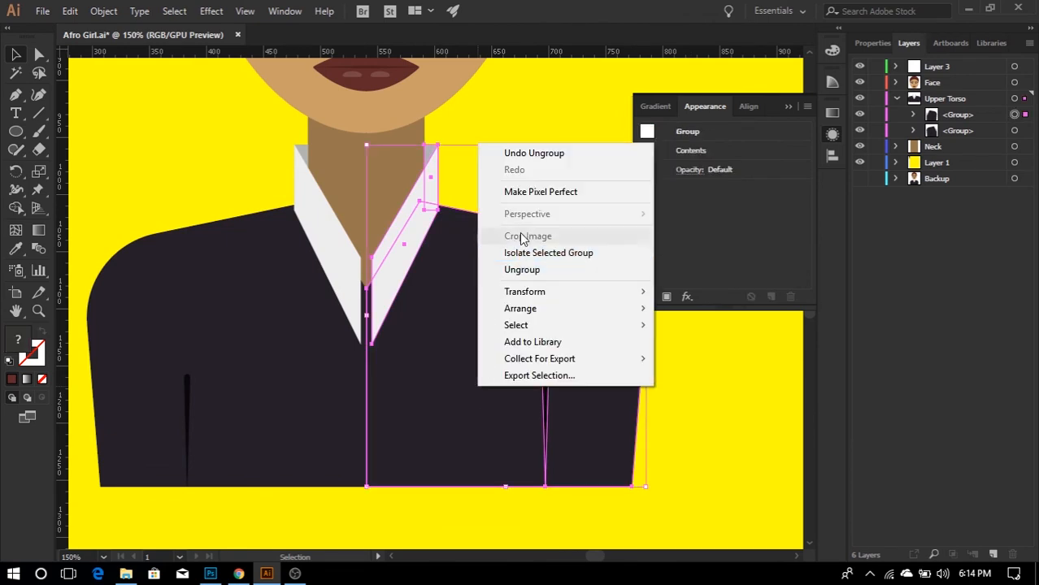
{"action": "left_click", "coordinate": [522, 269]}
{"action": "right_click", "coordinate": [284, 406]}
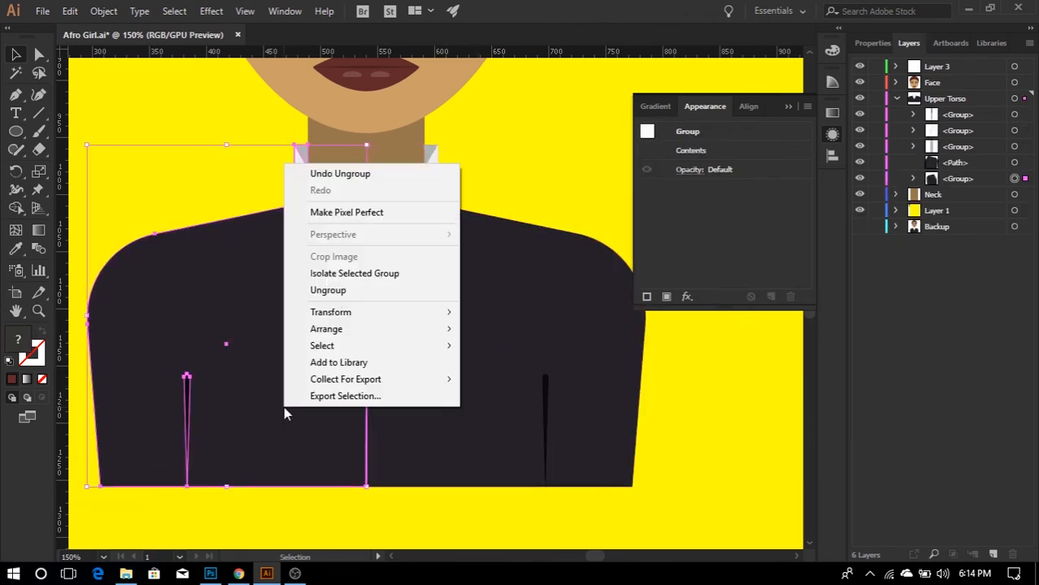
{"action": "left_click", "coordinate": [343, 290]}
{"action": "left_click", "coordinate": [705, 414]}
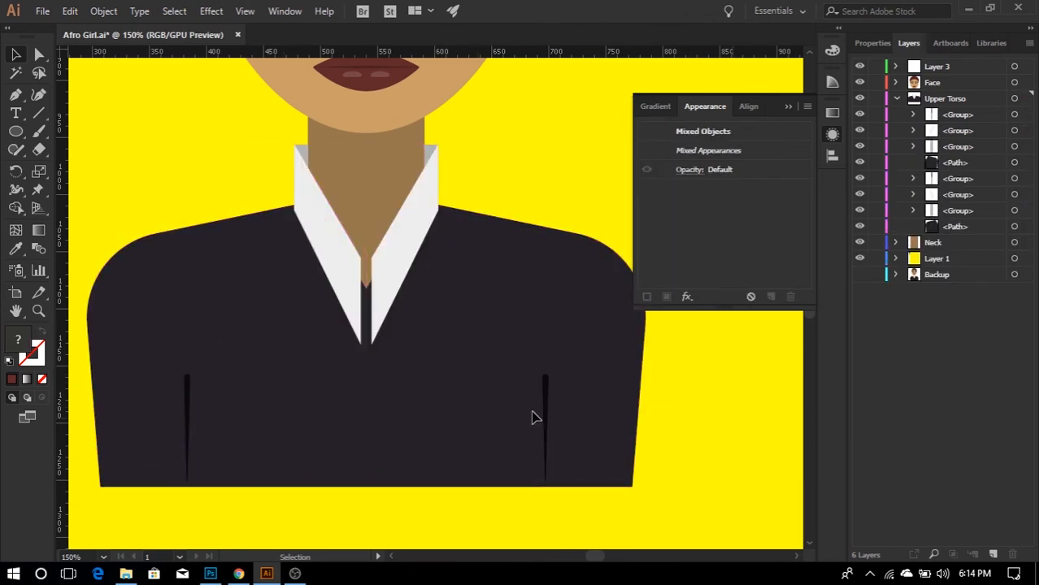
- Merge the left and right jacket body paths into one shape with the Shape Builder tool
{"action": "left_click", "coordinate": [504, 418]}
{"action": "left_click", "coordinate": [328, 418]}
{"action": "left_click", "coordinate": [405, 417]}
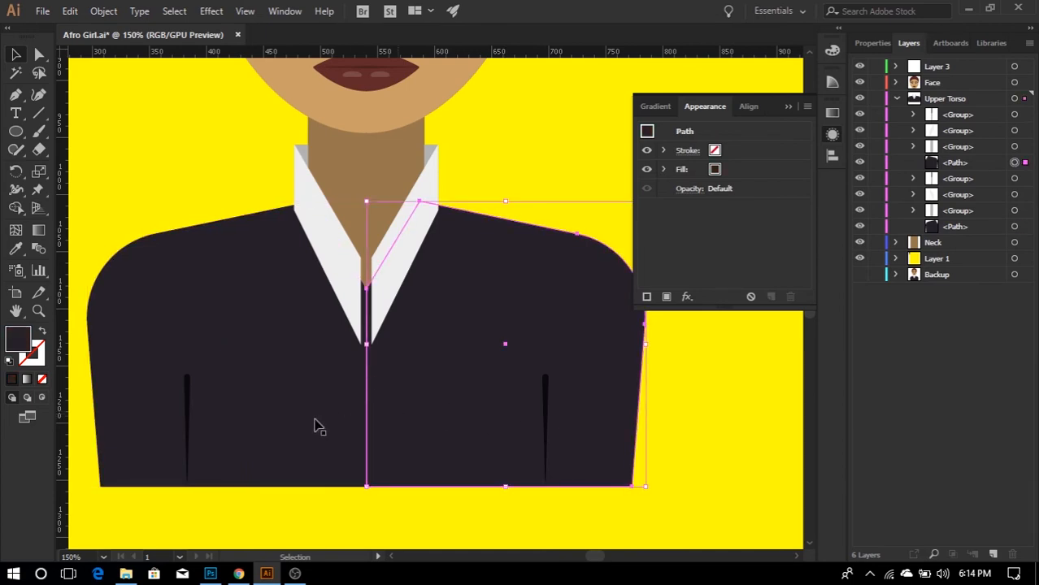
{"action": "left_click", "coordinate": [312, 419]}
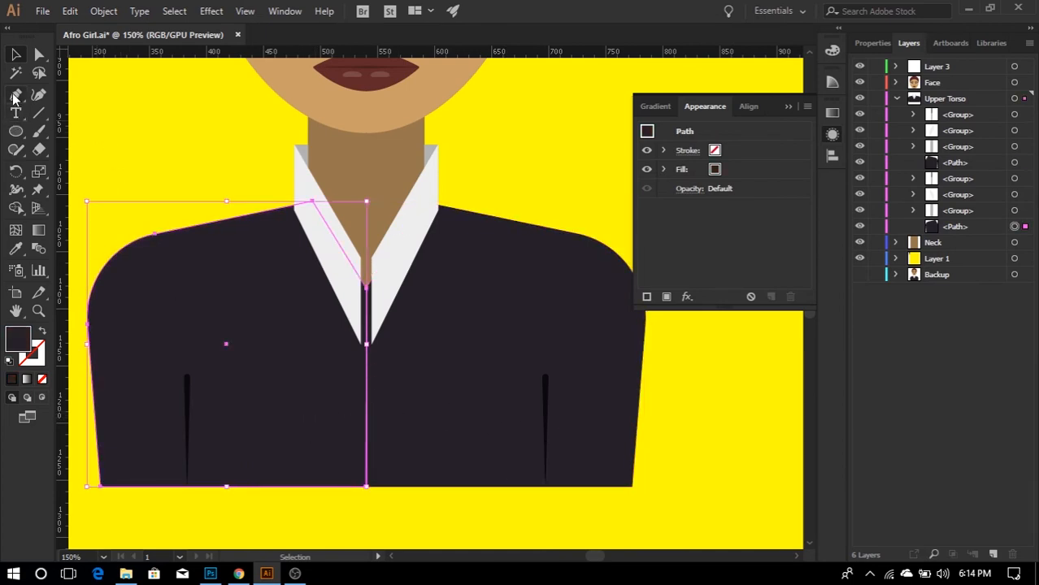
{"action": "left_click", "coordinate": [420, 366], "text": "shift"}
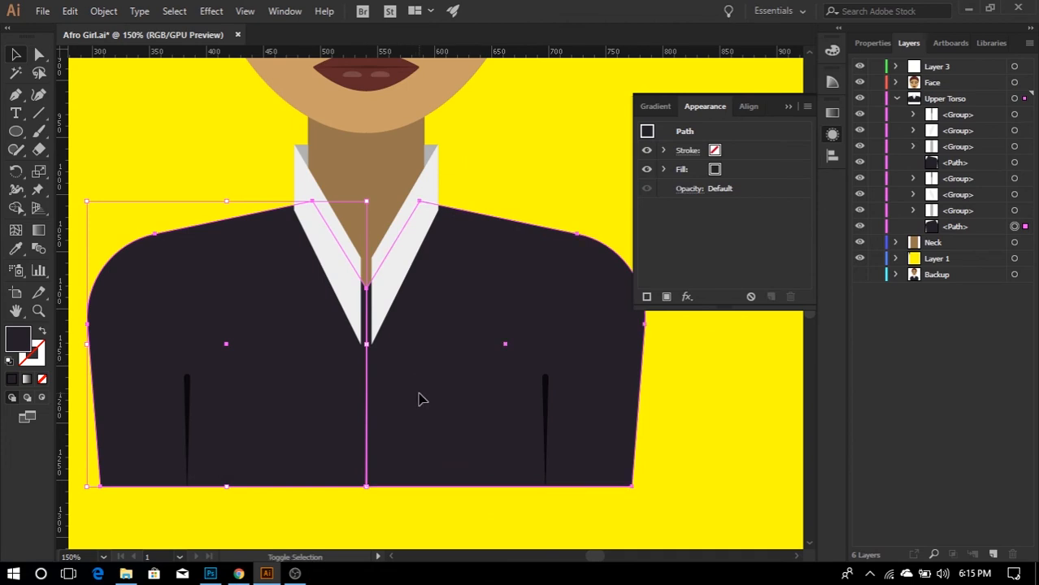
{"action": "left_click", "coordinate": [17, 207]}
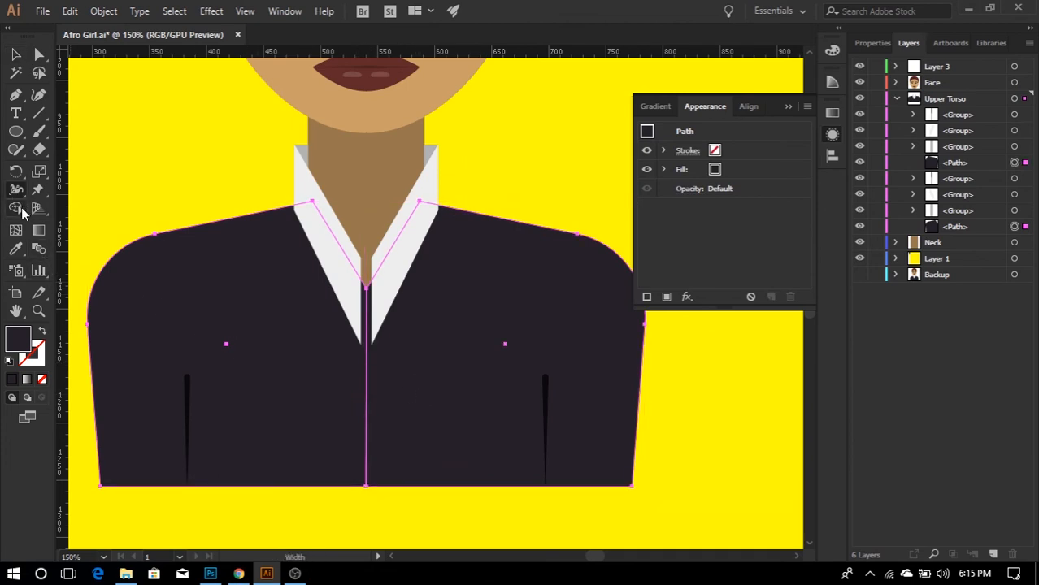
{"action": "left_click_drag", "start_coordinate": [429, 407], "coordinate": [427, 404]}
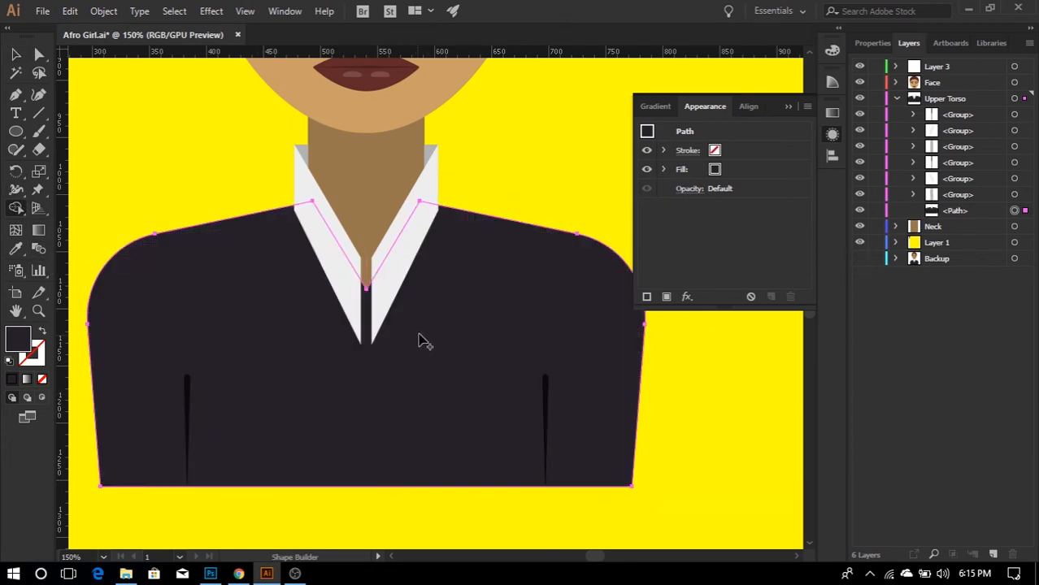
{"action": "key", "text": "v"}
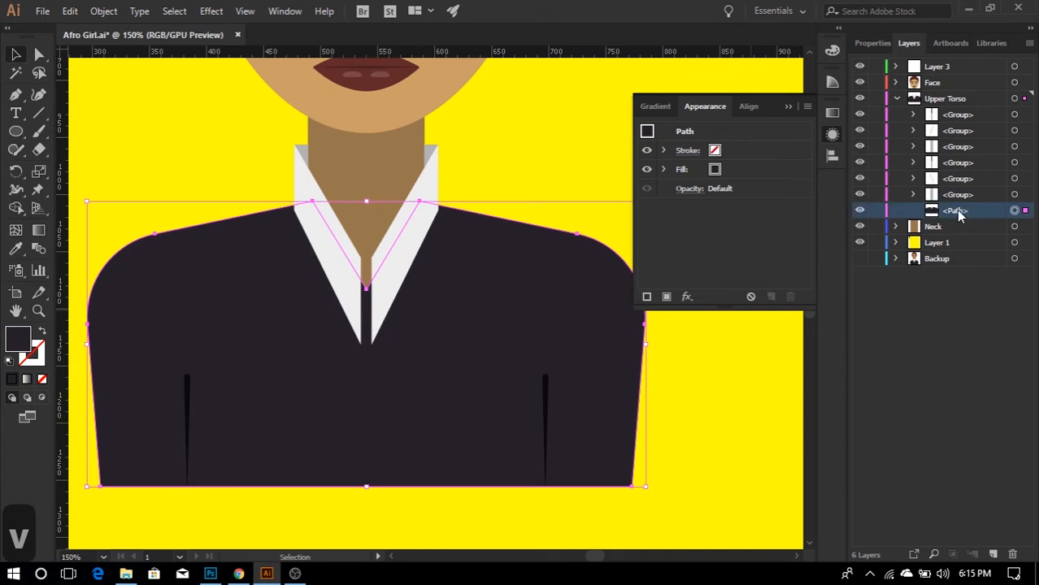
- Nudge the two jacket darts inward by one large increment each, the right one leftward and the left one rightward
{"action": "left_click", "coordinate": [551, 417]}
{"action": "left_click", "coordinate": [190, 404]}
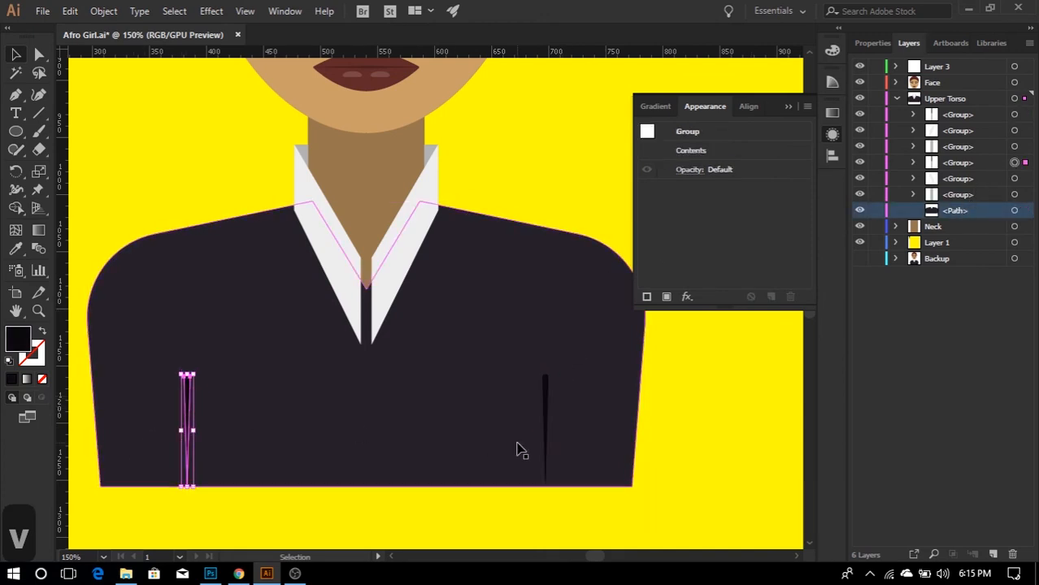
{"action": "left_click", "coordinate": [547, 406]}
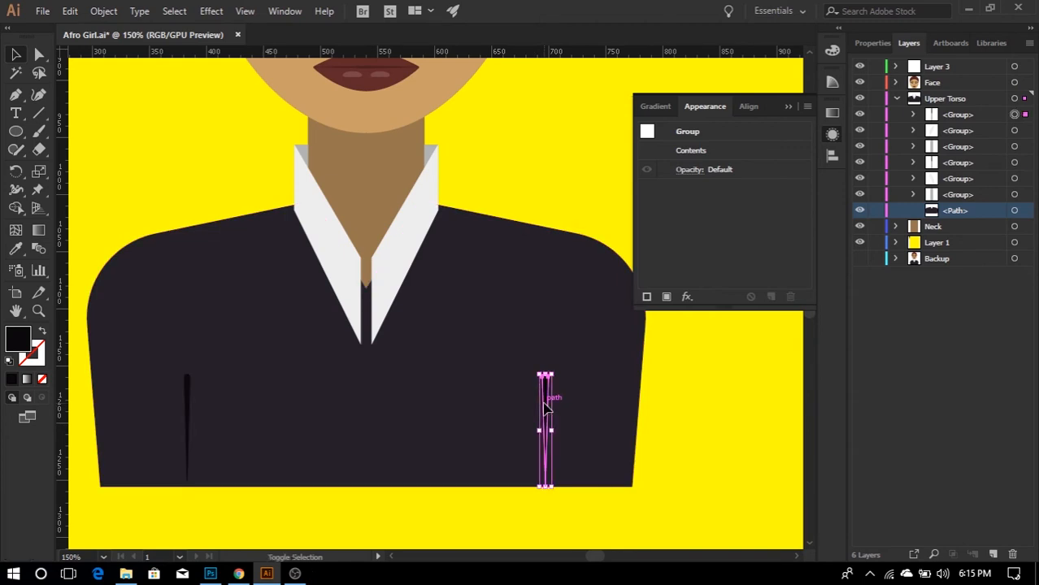
{"action": "key", "text": "shift+Left"}
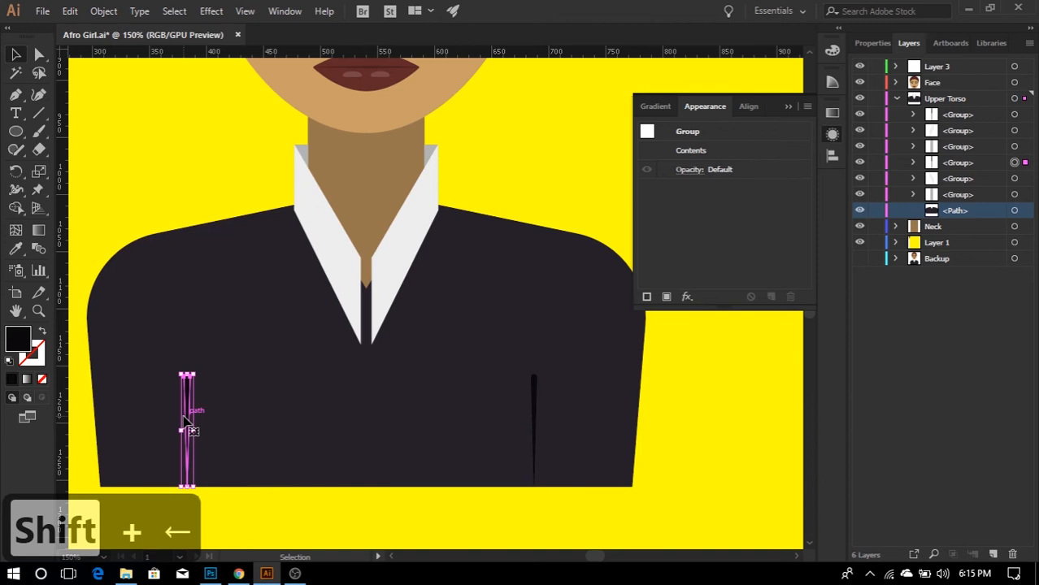
{"action": "key", "text": "shift+Right"}
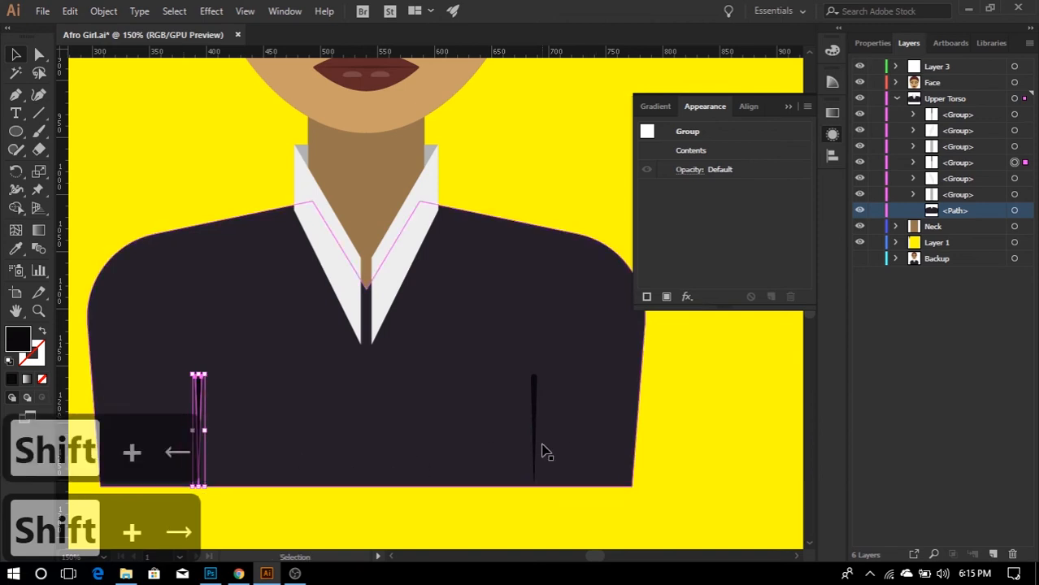
{"action": "left_click", "coordinate": [668, 435]}
- Check the contents of the right dart's group and ungroup it into a plain path
{"action": "left_click", "coordinate": [535, 423]}
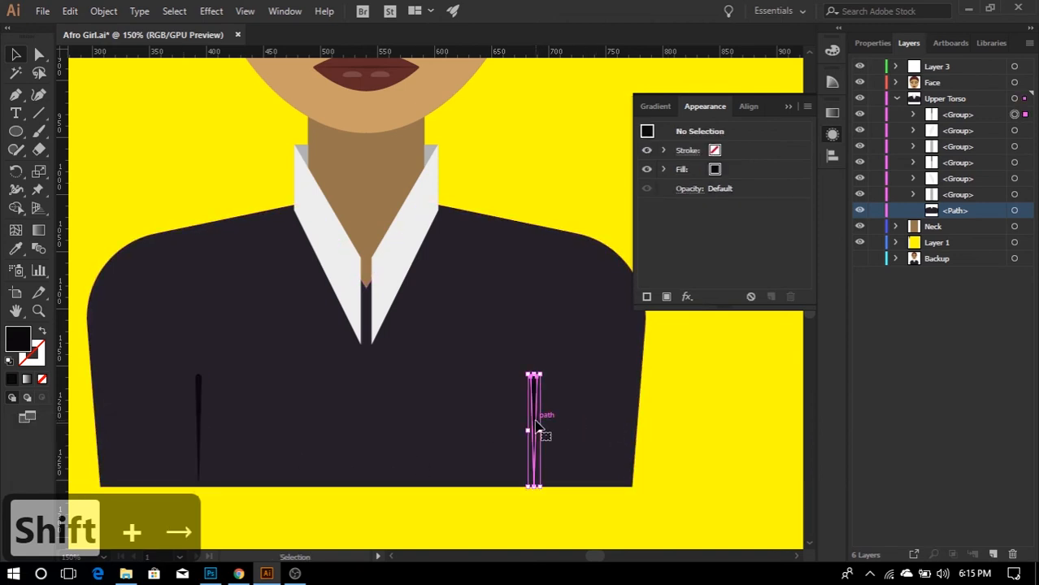
{"action": "left_click", "coordinate": [198, 419], "text": "shift"}
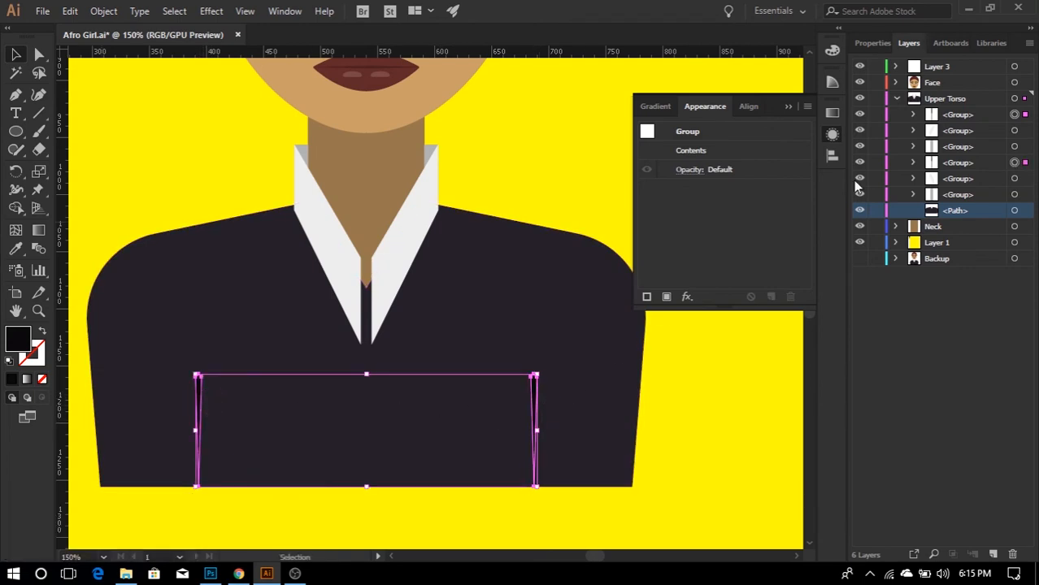
{"action": "left_click", "coordinate": [968, 117]}
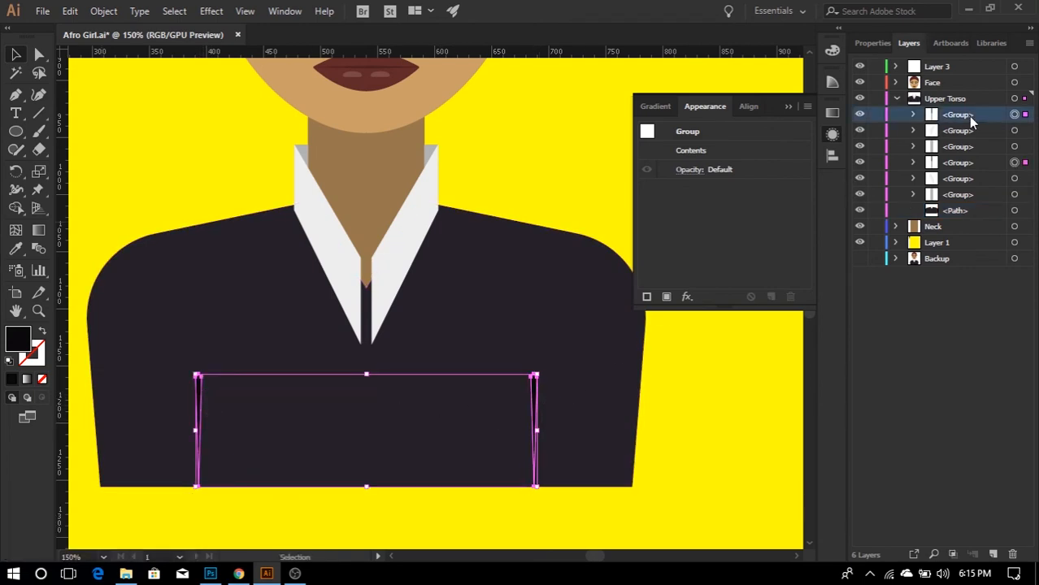
{"action": "left_click", "coordinate": [914, 115]}
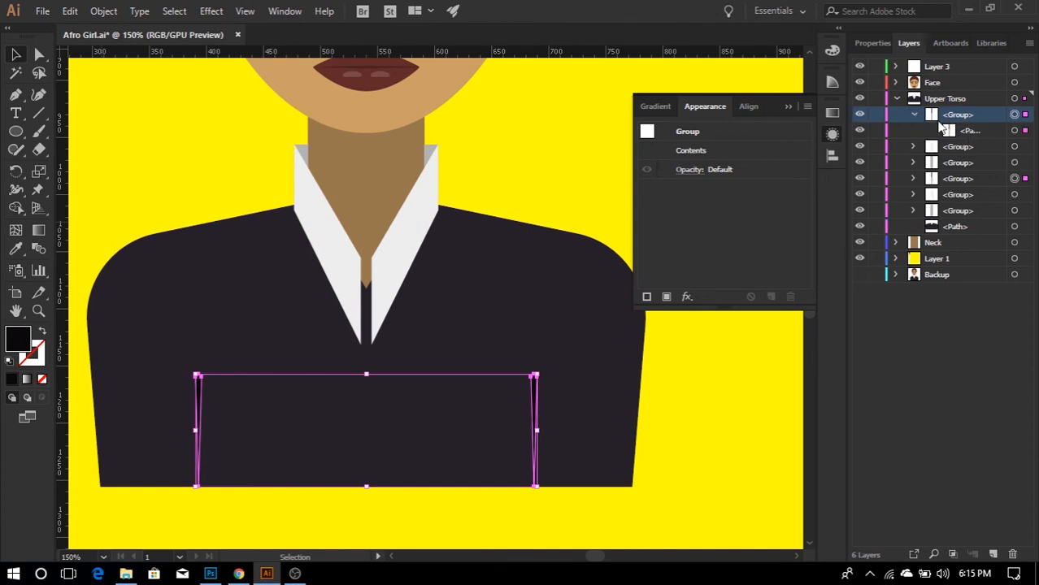
{"action": "left_click", "coordinate": [913, 115]}
{"action": "left_click", "coordinate": [717, 403]}
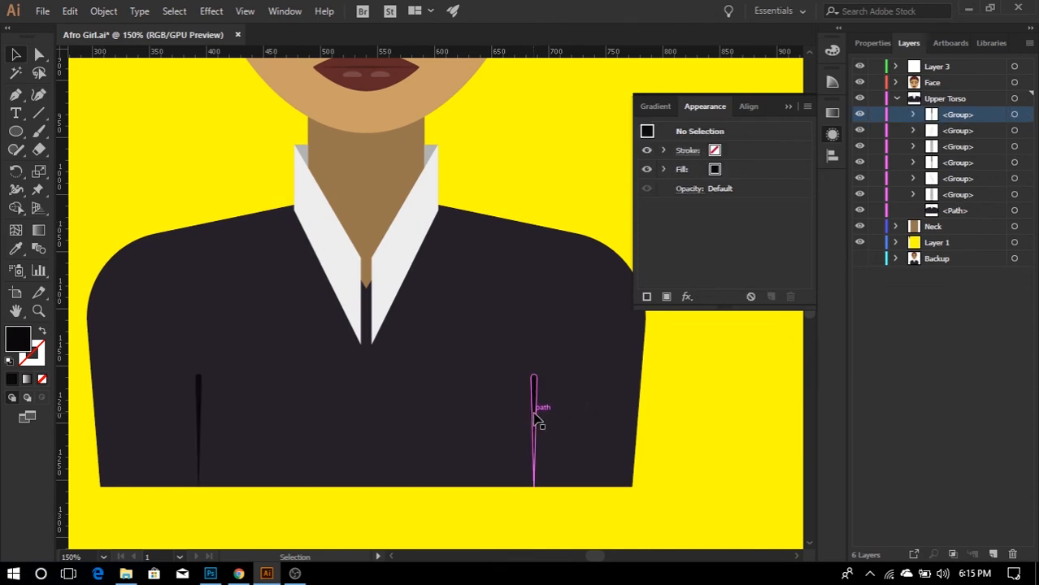
{"action": "left_click", "coordinate": [537, 418]}
{"action": "right_click", "coordinate": [536, 414]}
{"action": "left_click", "coordinate": [579, 295]}
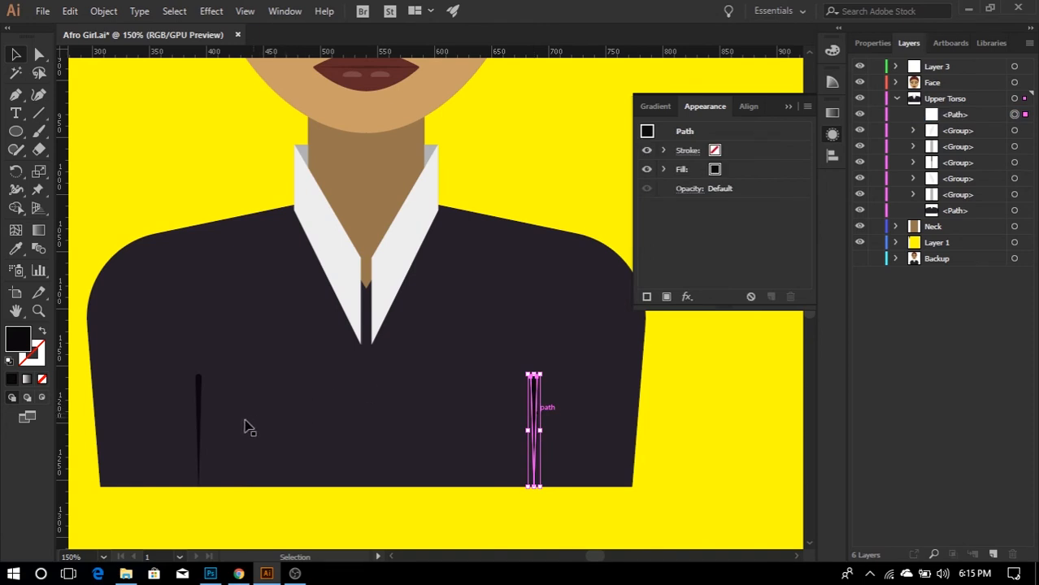
- Ungroup the left dart on the jacket into a plain path and clear the selection
{"action": "left_click", "coordinate": [199, 430]}
{"action": "right_click", "coordinate": [200, 430]}
{"action": "key", "text": "Escape"}
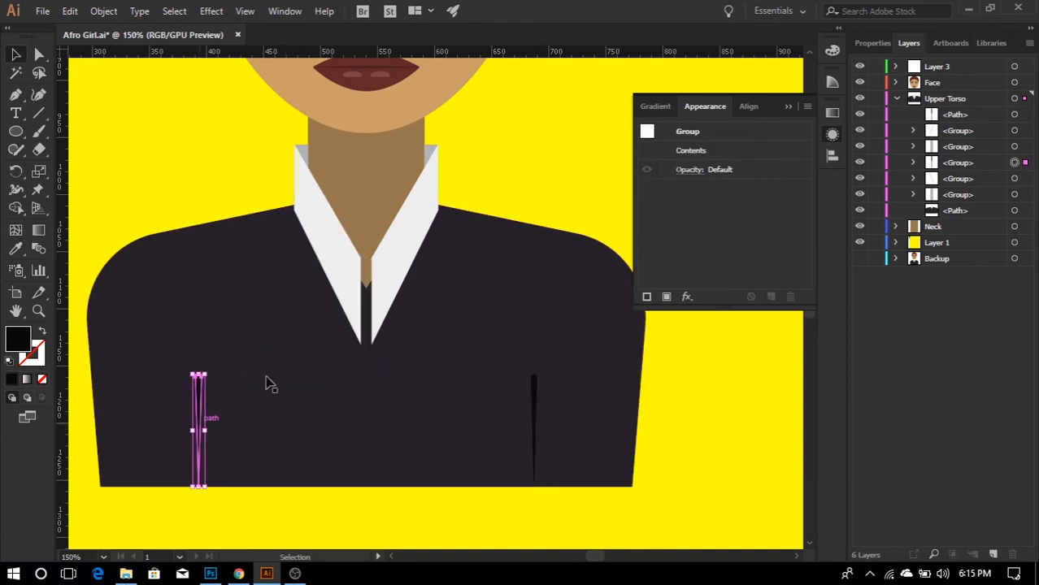
{"action": "key", "text": "shift+ctrl+g"}
{"action": "key", "text": "ctrl+shift+a"}
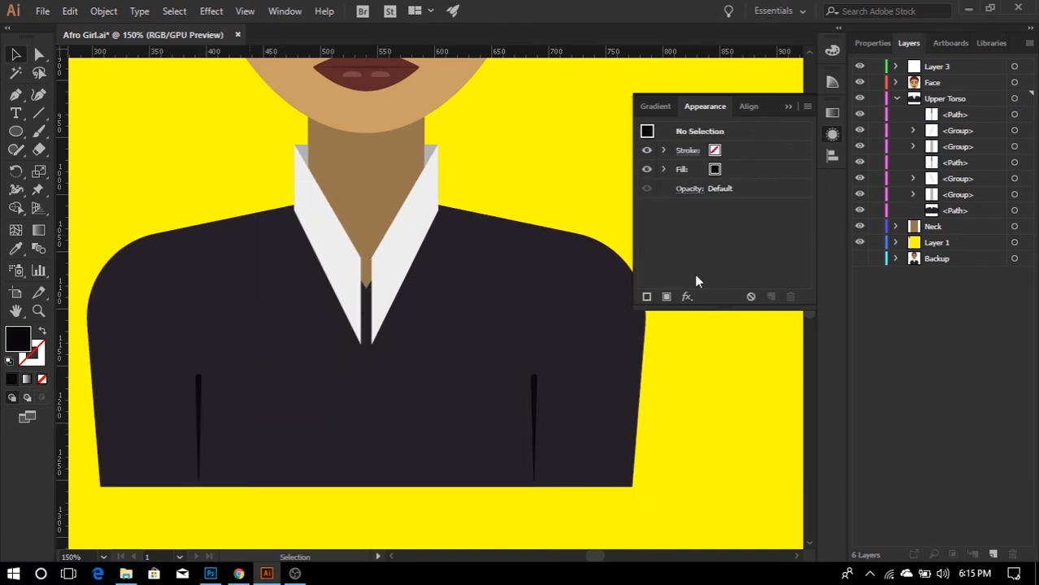
- Group the left and right jacket dart paths together as one object
{"action": "left_click", "coordinate": [536, 400]}
{"action": "left_click", "coordinate": [199, 413], "text": "shift"}
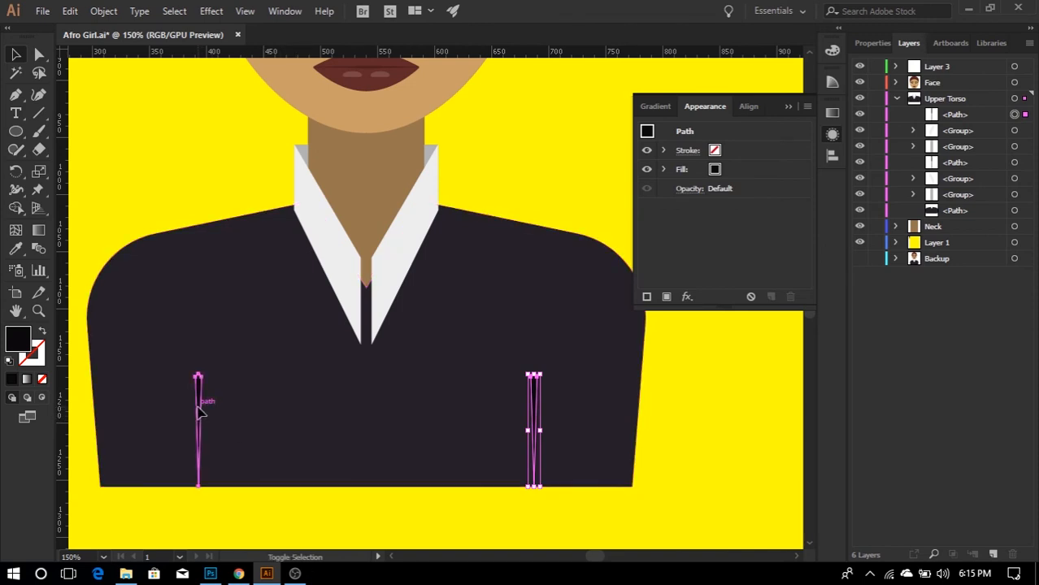
{"action": "key", "text": "ctrl+j"}
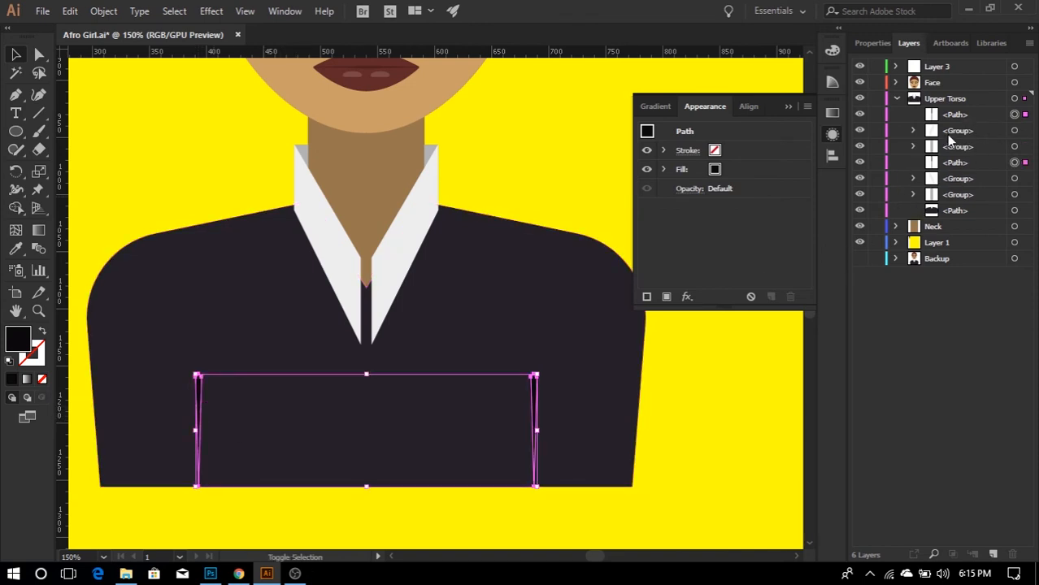
{"action": "right_click", "coordinate": [534, 401]}
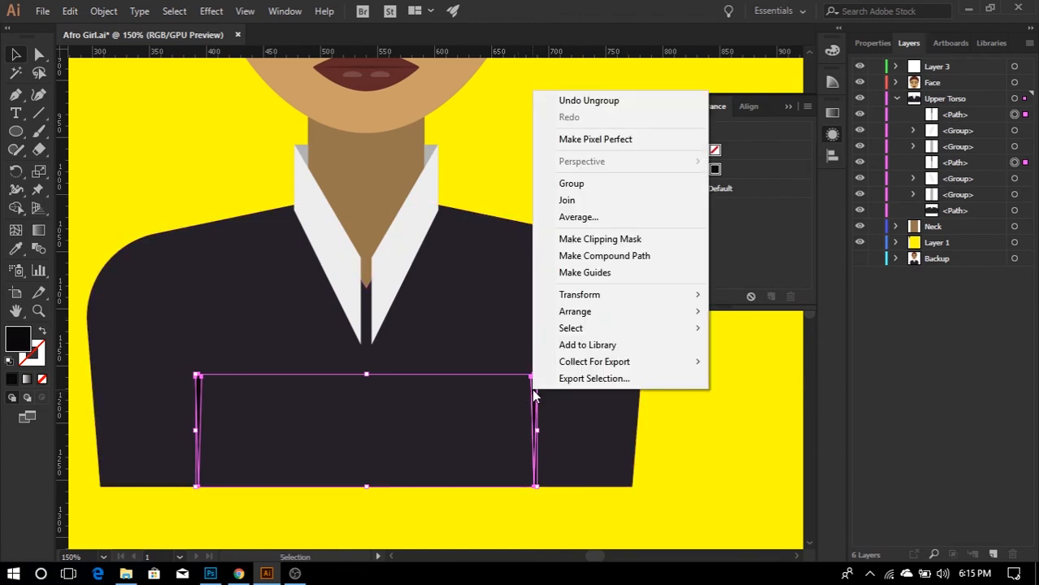
{"action": "left_click", "coordinate": [584, 203]}
{"action": "key", "text": "ctrl+g"}
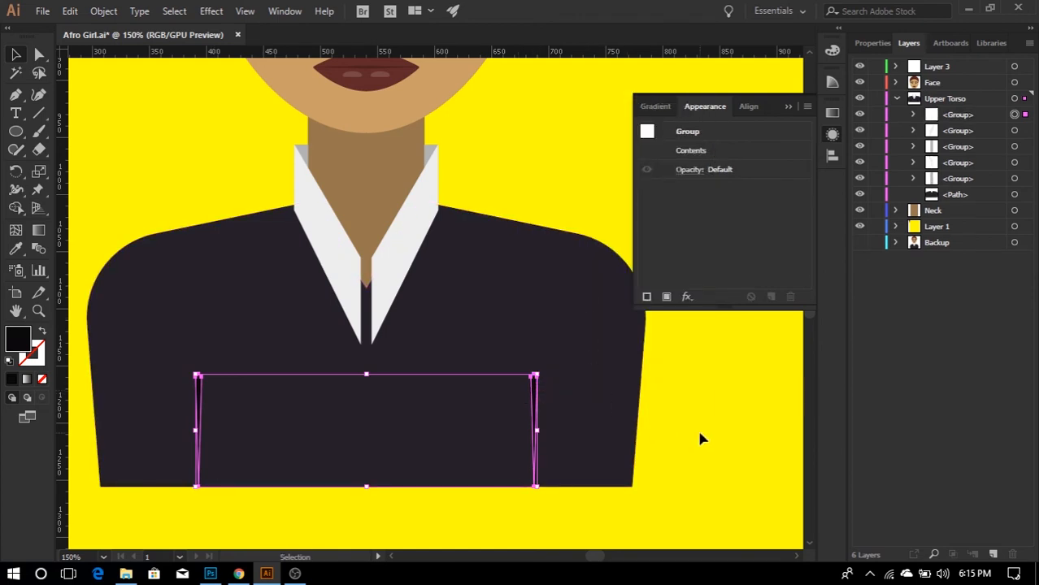
{"action": "left_click", "coordinate": [697, 427]}
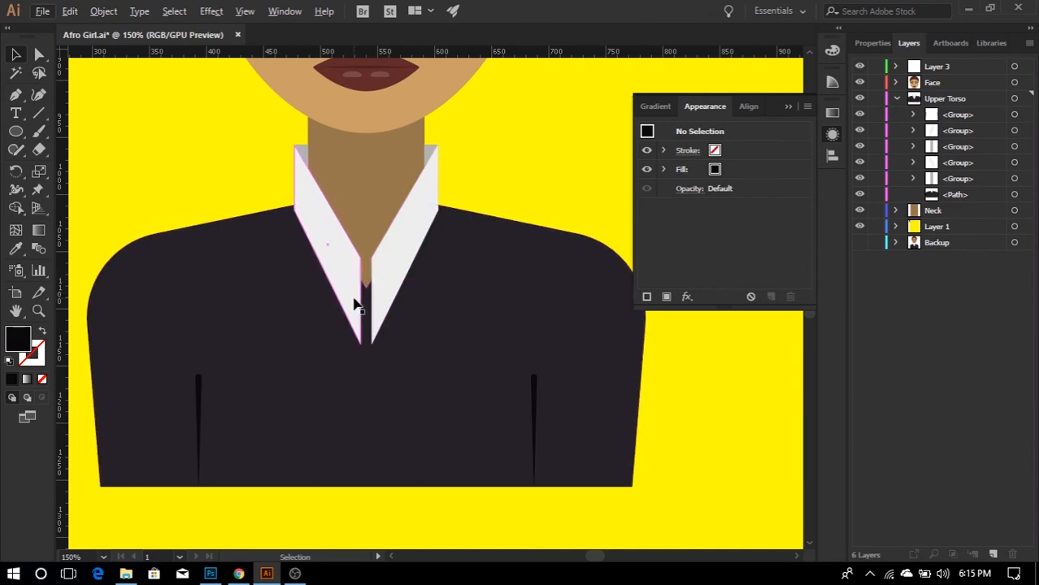
- Group the front and back collar pieces from both sides of the neck into one object and clear the selection
{"action": "left_click", "coordinate": [414, 227]}
{"action": "key", "text": "ctrl+equal"}
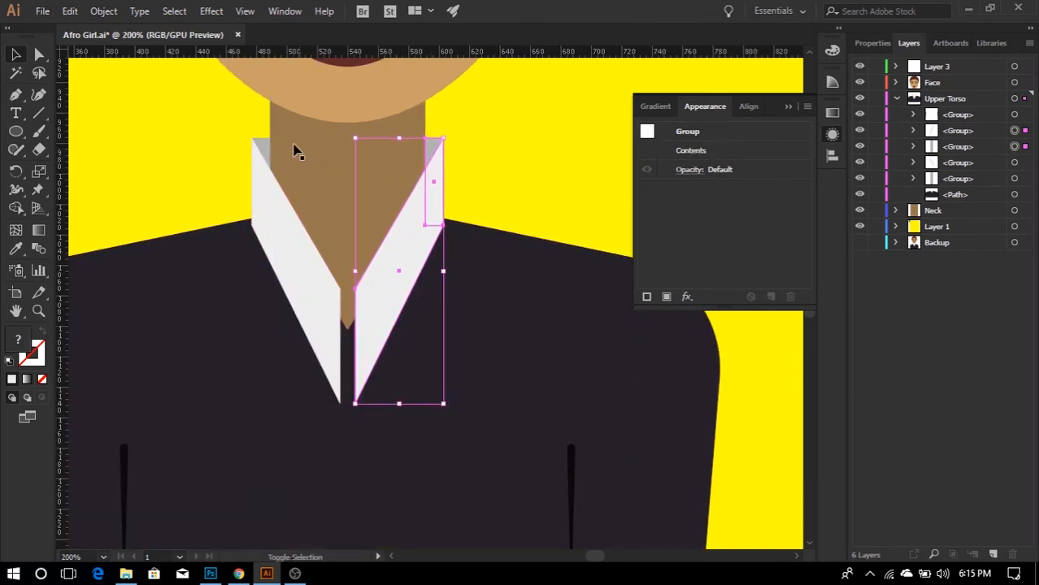
{"action": "left_click", "coordinate": [260, 156], "text": "shift"}
{"action": "left_click", "coordinate": [262, 148], "text": "shift"}
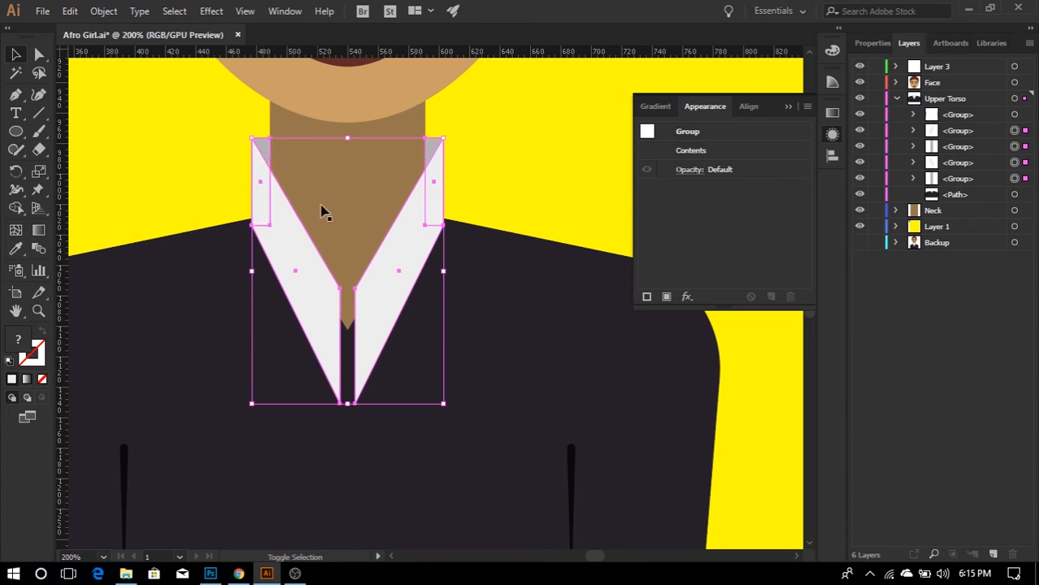
{"action": "right_click", "coordinate": [406, 244]}
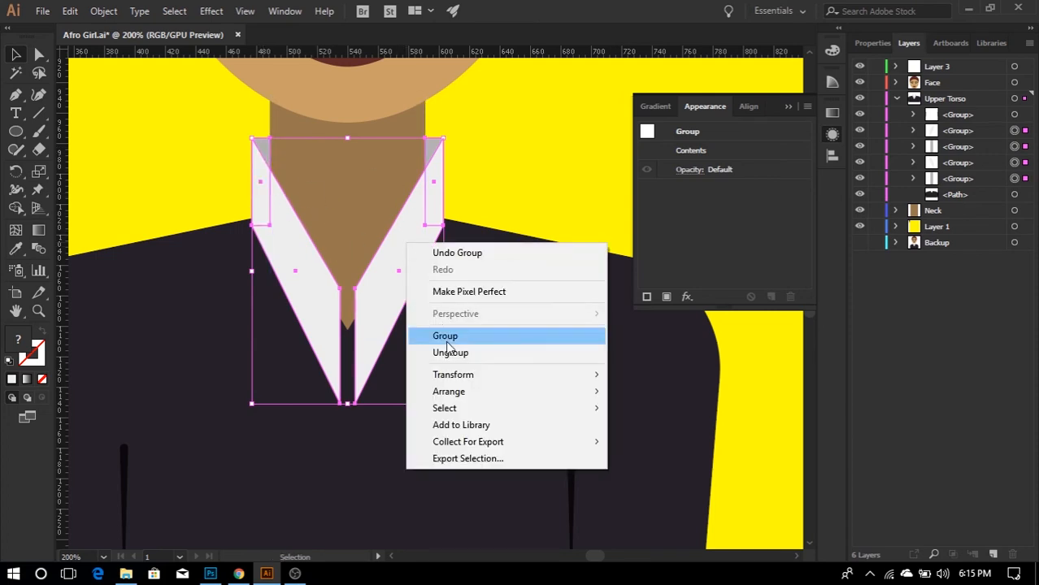
{"action": "left_click", "coordinate": [440, 332]}
{"action": "left_click", "coordinate": [498, 150]}
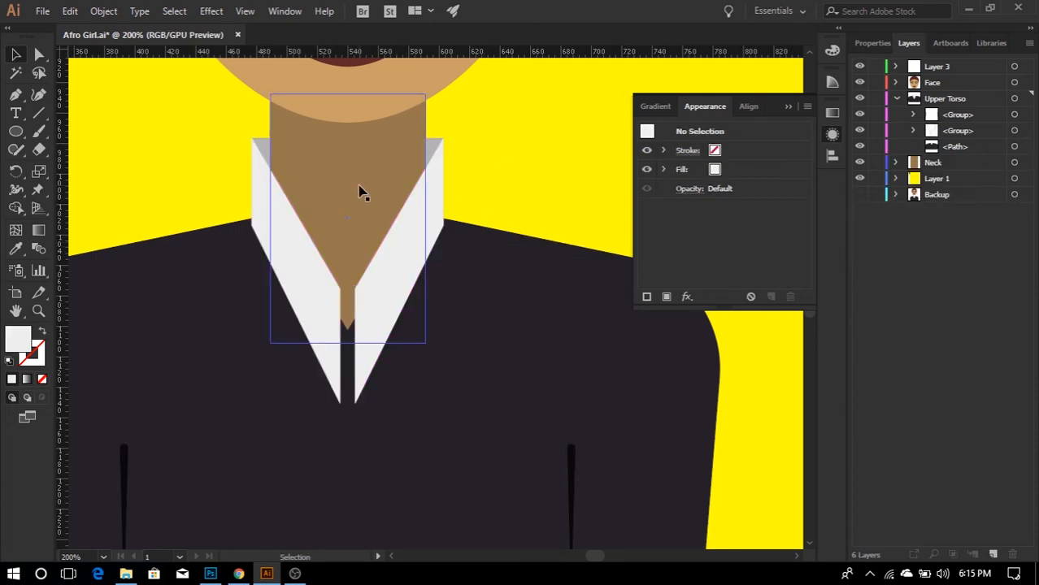
- Check which layer the brown neck shape belongs to
{"action": "left_click", "coordinate": [362, 191]}
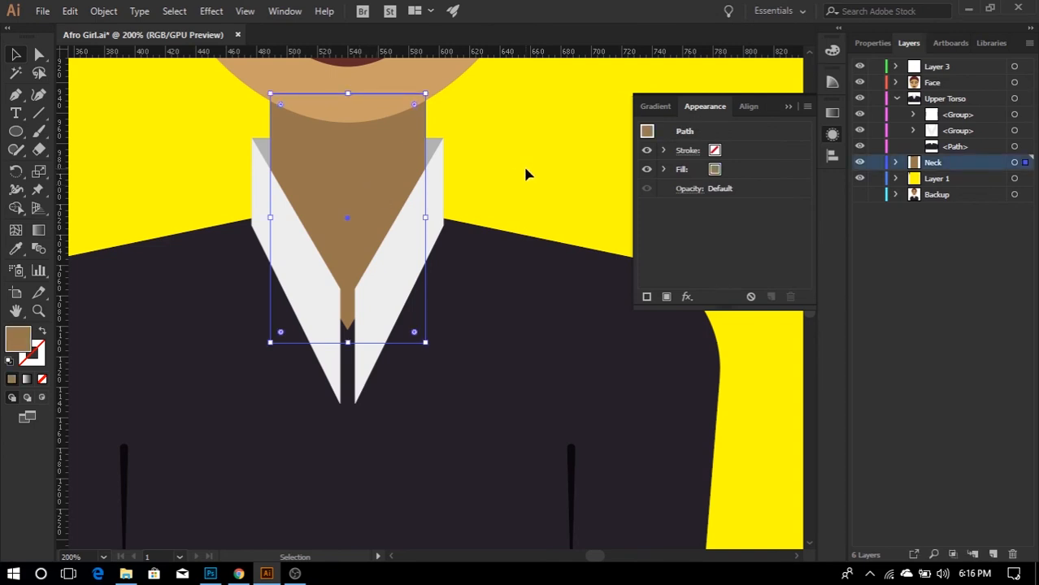
{"action": "left_click", "coordinate": [474, 187]}
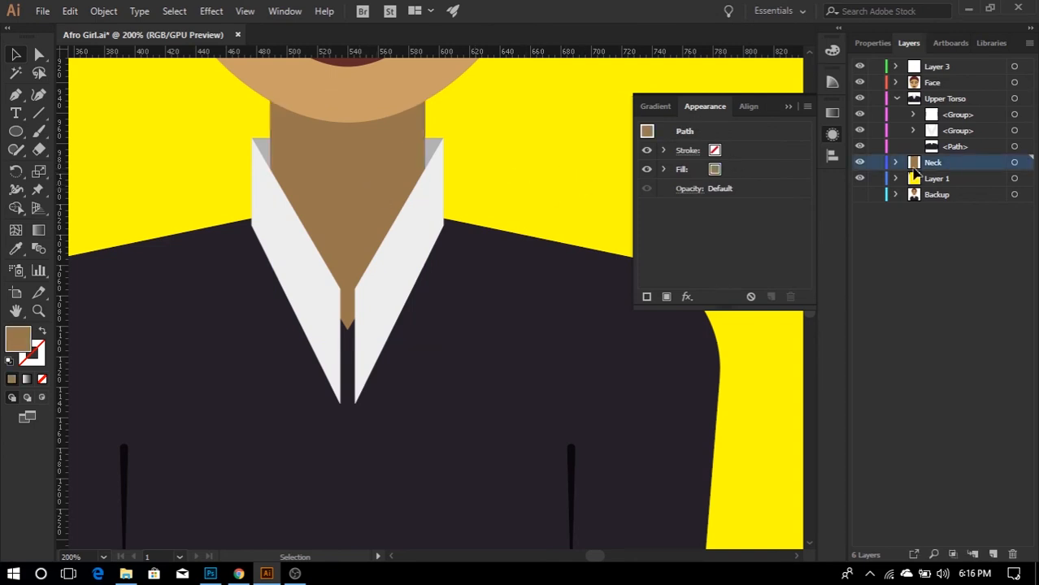
{"action": "left_click", "coordinate": [370, 199]}
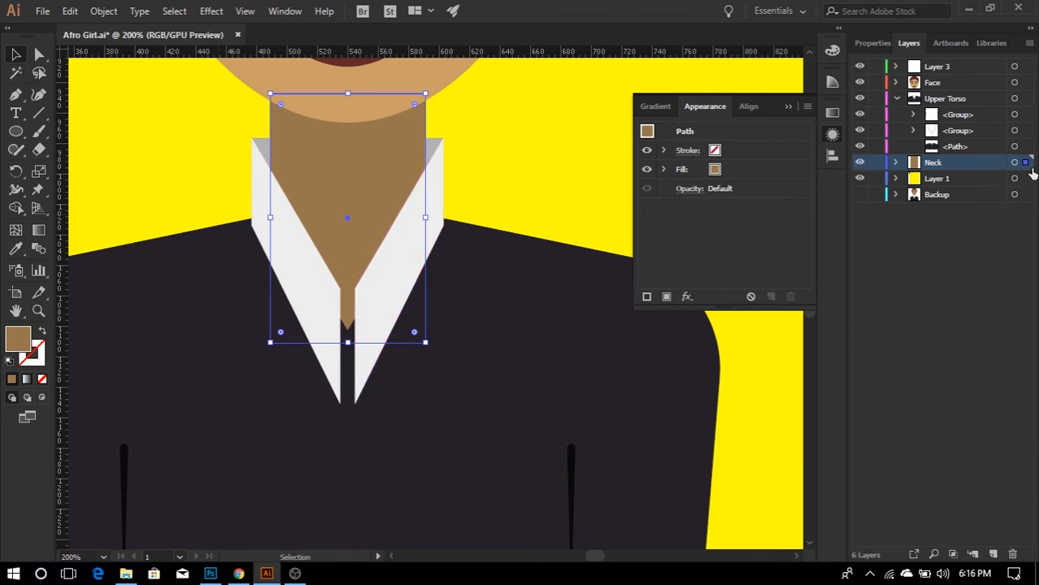
{"action": "mouse_move", "coordinate": [1026, 163]}
{"action": "left_mouse_down"}
{"action": "mouse_move", "coordinate": [1024, 104]}
{"action": "mouse_move", "coordinate": [1031, 163]}
{"action": "left_mouse_up"}
{"action": "left_click", "coordinate": [519, 167]}
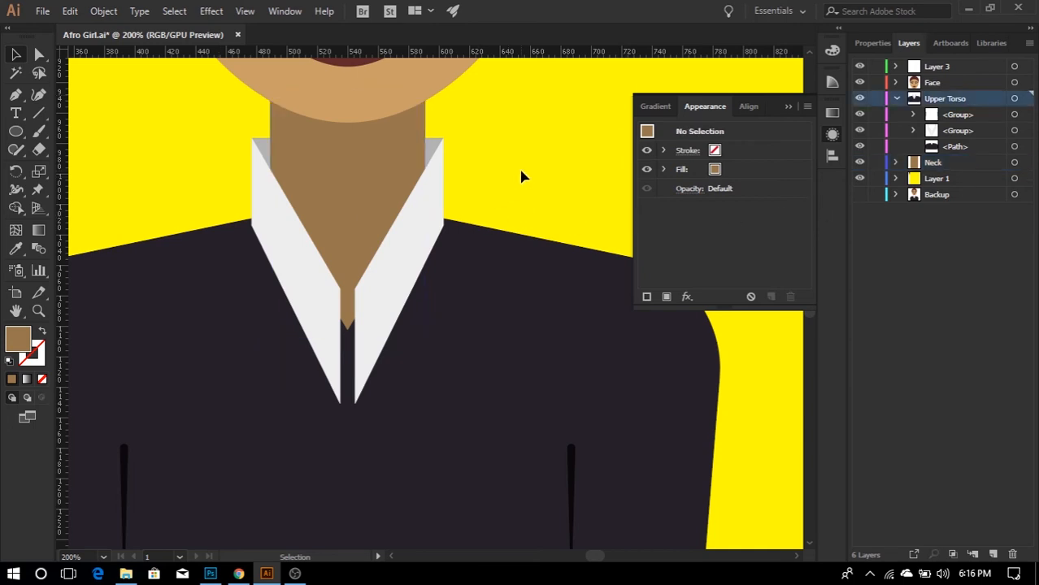
{"action": "left_click", "coordinate": [378, 162]}
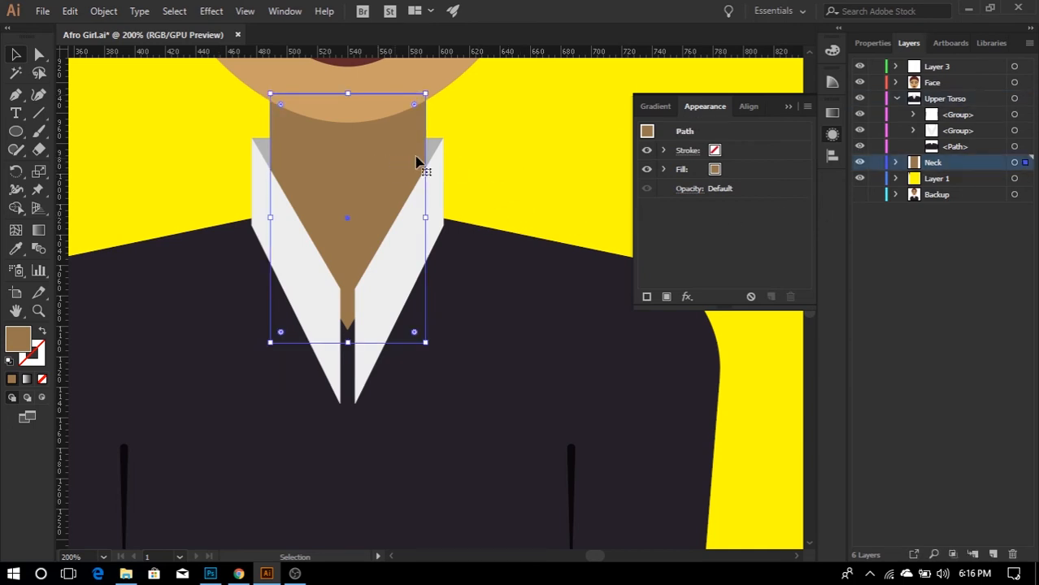
{"action": "left_click", "coordinate": [502, 157]}
{"action": "scroll", "coordinate": [361, 273], "scroll_direction": "down", "scroll_amount": 2}
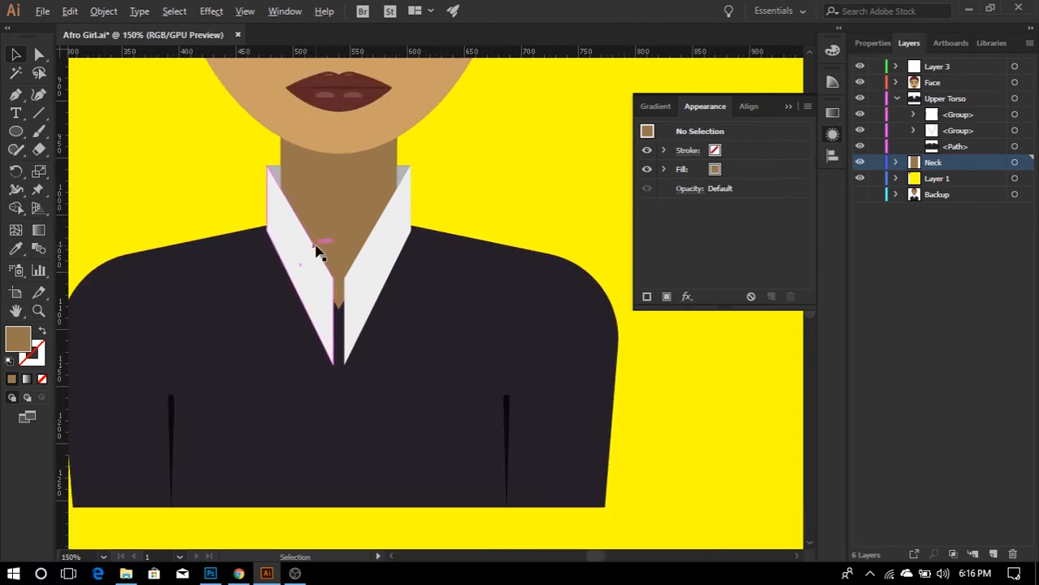
- Identify the collar group in the Upper Torso layer by toggling its visibility and rename it "Collar"
{"action": "left_click", "coordinate": [413, 302]}
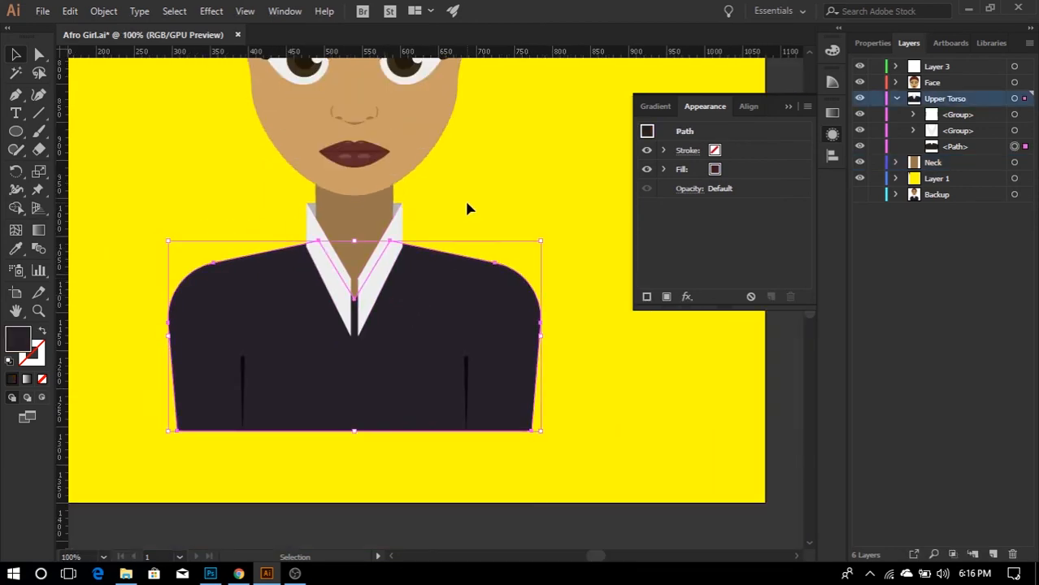
{"action": "left_click", "coordinate": [968, 132]}
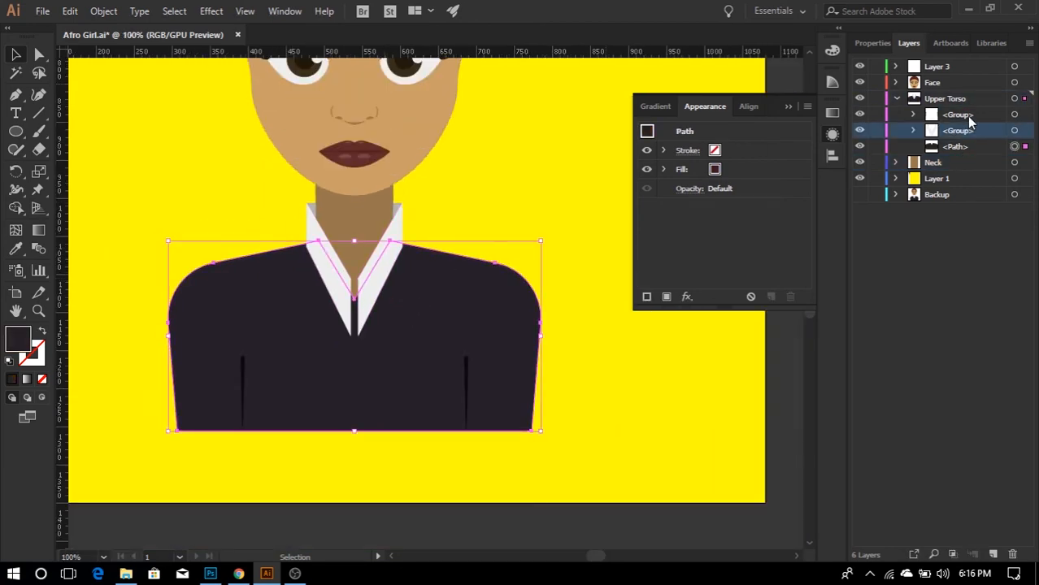
{"action": "left_click", "coordinate": [861, 132]}
{"action": "left_click", "coordinate": [860, 131]}
{"action": "double_click", "coordinate": [964, 130]}
{"action": "type", "text": "Collar"}
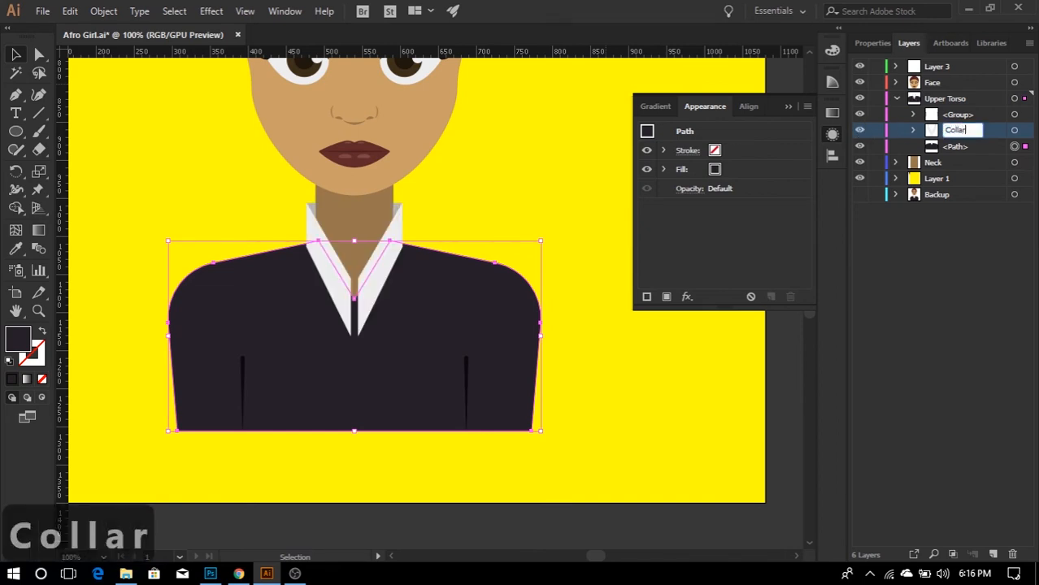
{"action": "key", "text": "Return"}
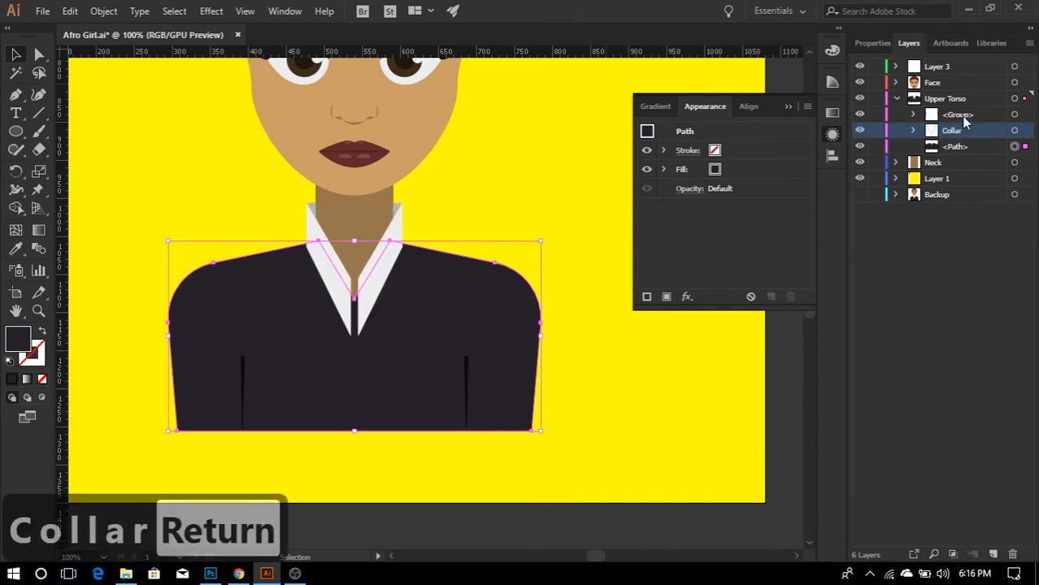
- Identify the jacket dart group by toggling its visibility and rename it "Arm lines"
{"action": "left_click", "coordinate": [966, 116]}
{"action": "left_click", "coordinate": [860, 114]}
{"action": "left_click", "coordinate": [860, 115]}
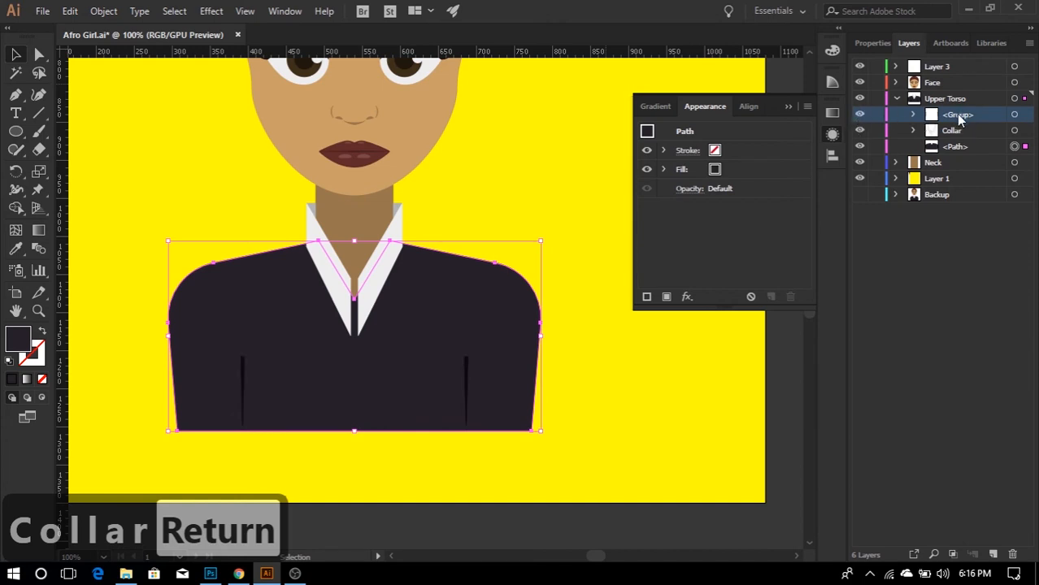
{"action": "double_click", "coordinate": [957, 115]}
{"action": "type", "text": "Arm lines"}
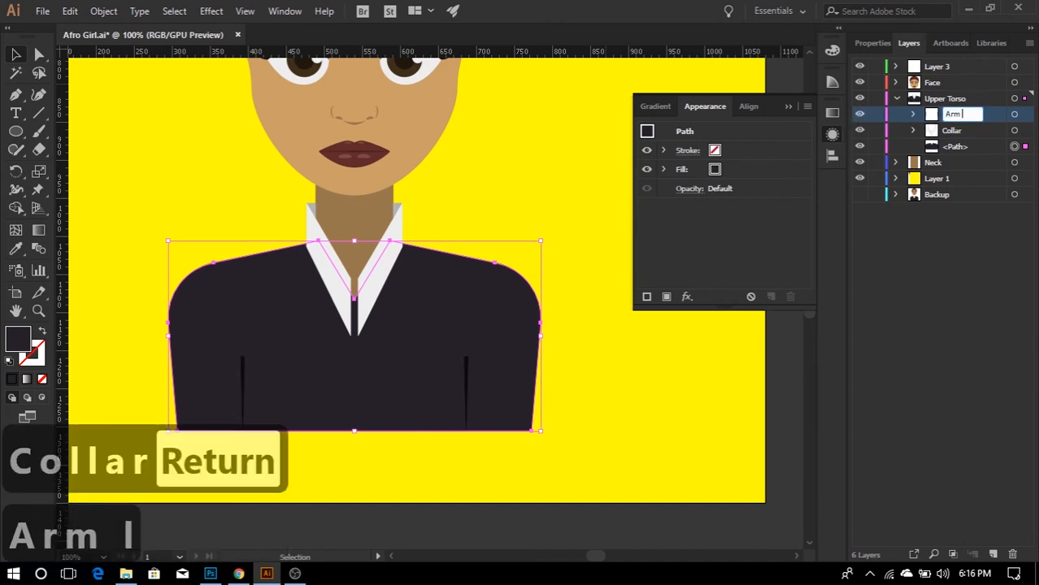
{"action": "key", "text": "Return"}
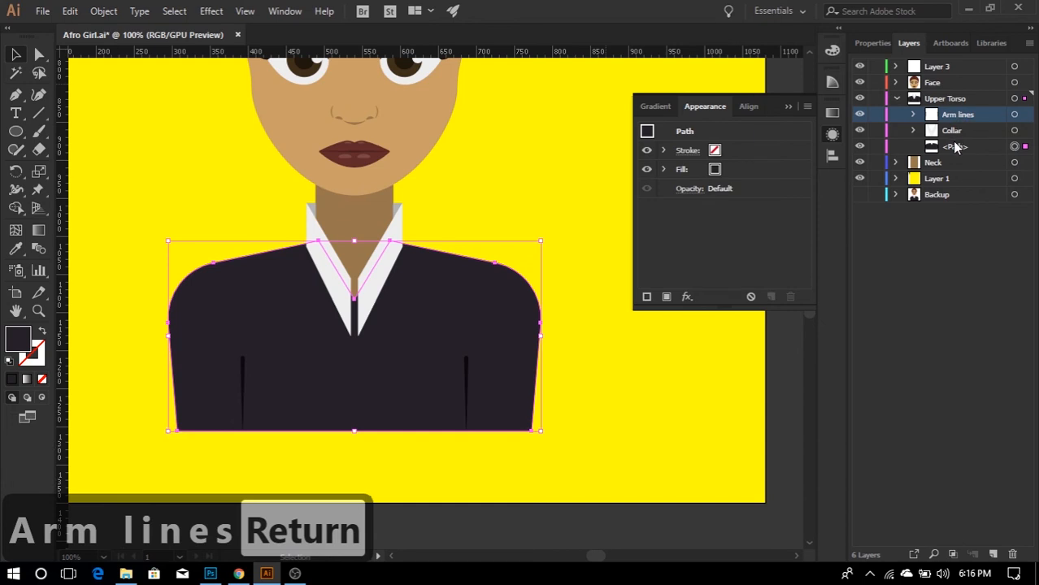
- Rename the jacket path "Base" and collapse the Upper Torso layer
{"action": "left_click", "coordinate": [955, 148]}
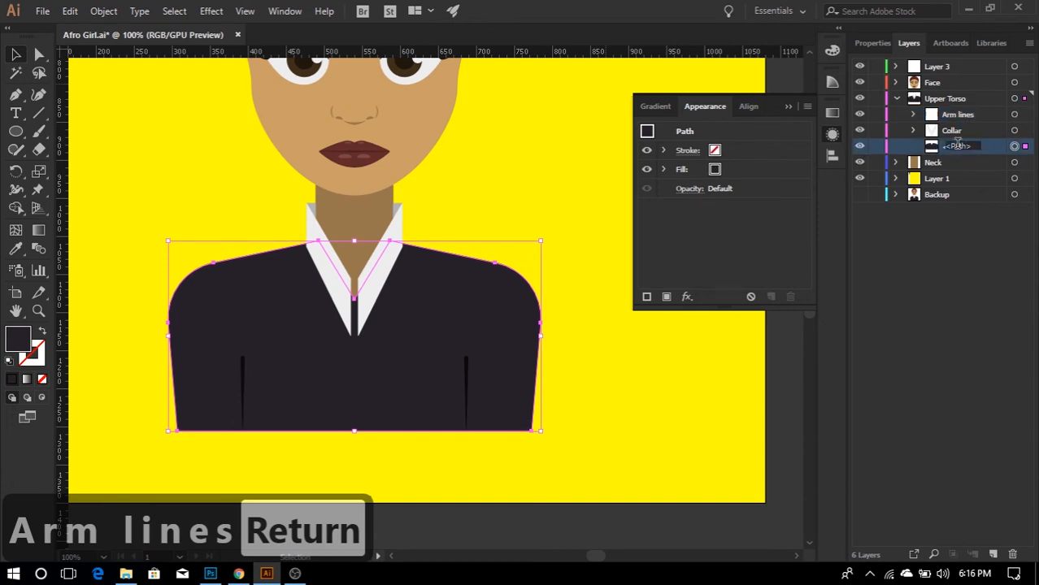
{"action": "double_click", "coordinate": [958, 147]}
{"action": "type", "text": "Base"}
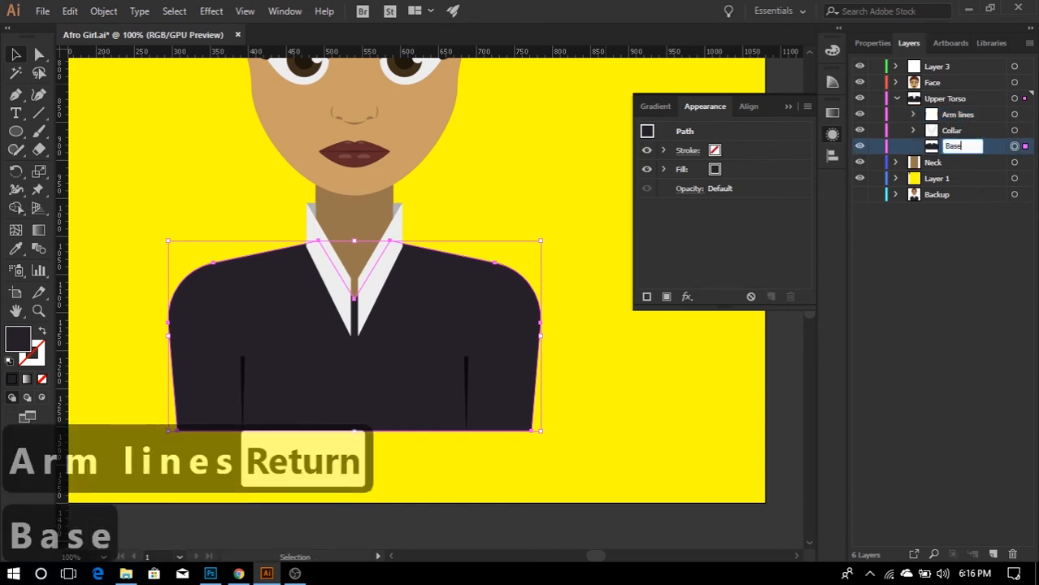
{"action": "key", "text": "Return"}
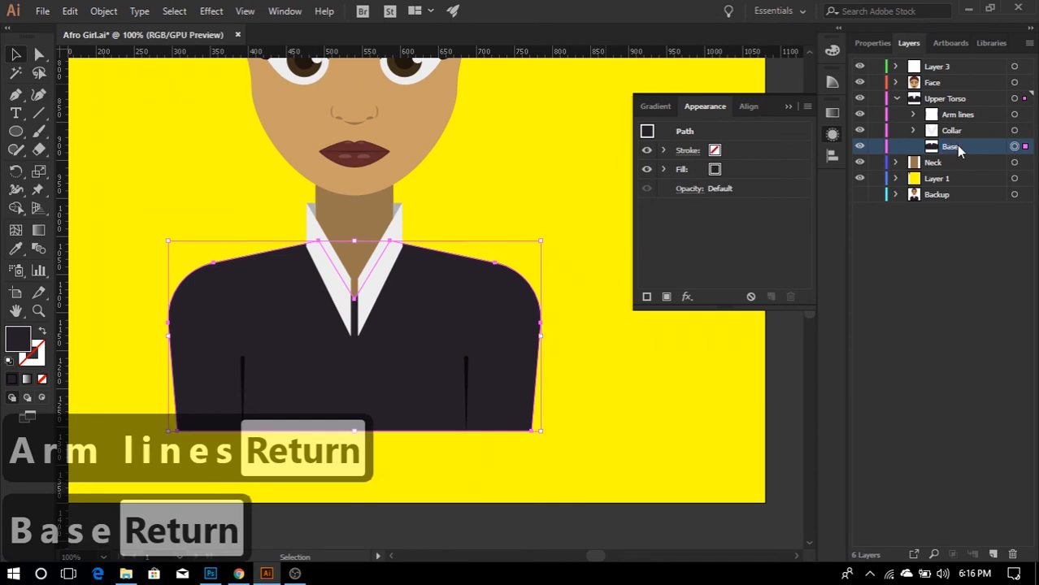
{"action": "left_click", "coordinate": [898, 100]}
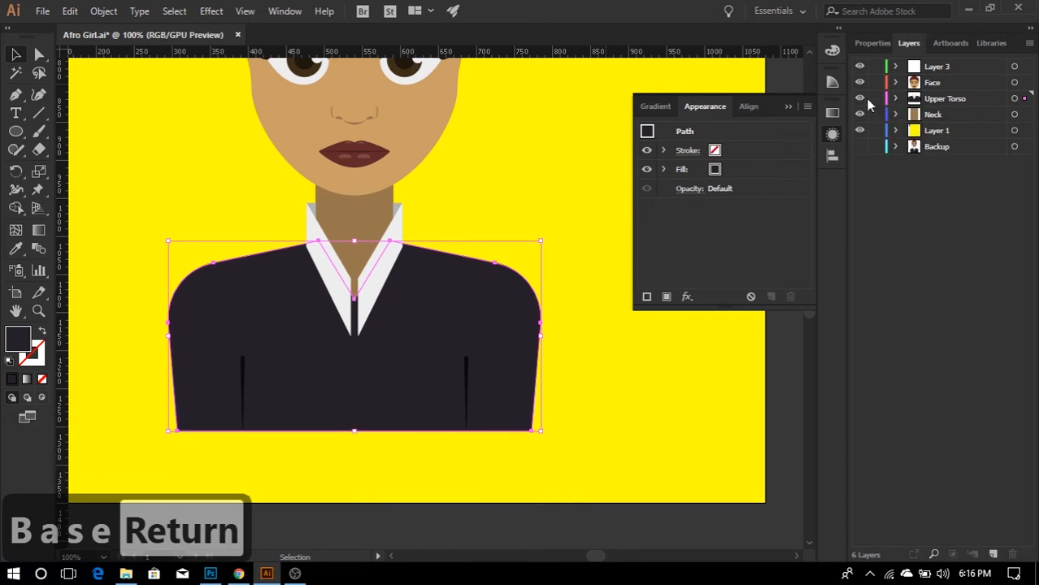
- Check what the Upper Torso and Face layers and the Blend in Layer 1 contain by toggling their visibility
{"action": "left_click", "coordinate": [861, 100]}
{"action": "left_click", "coordinate": [860, 99]}
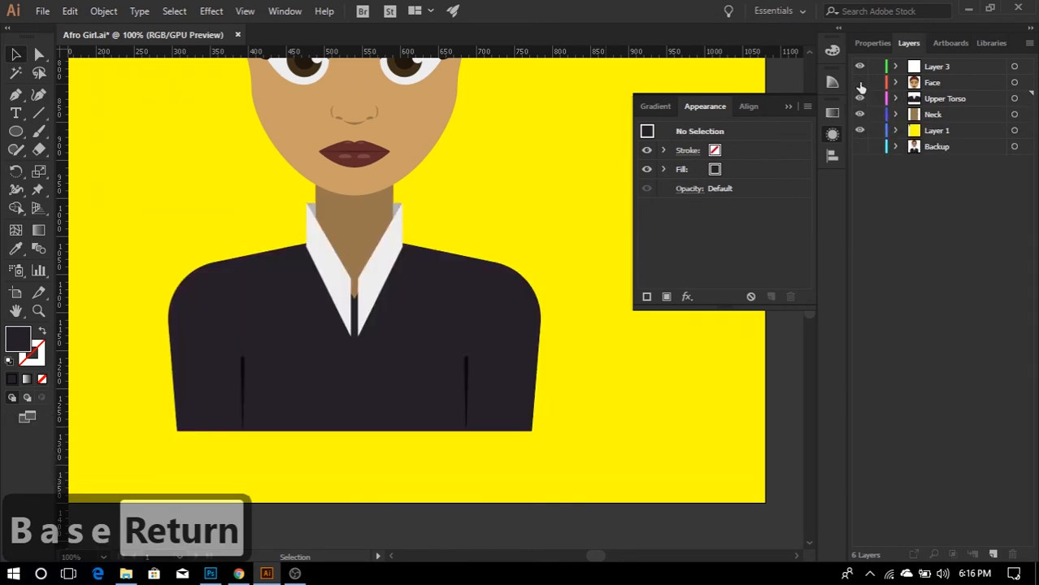
{"action": "left_click", "coordinate": [860, 83]}
{"action": "left_click", "coordinate": [860, 83]}
{"action": "scroll", "coordinate": [530, 213], "scroll_direction": "up", "scroll_amount": 5}
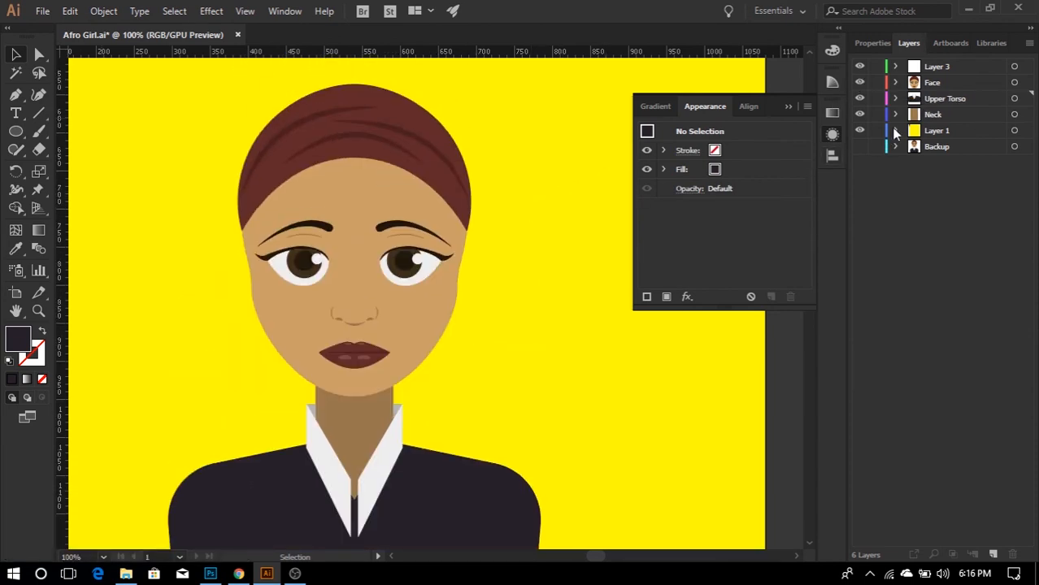
{"action": "left_click", "coordinate": [896, 131]}
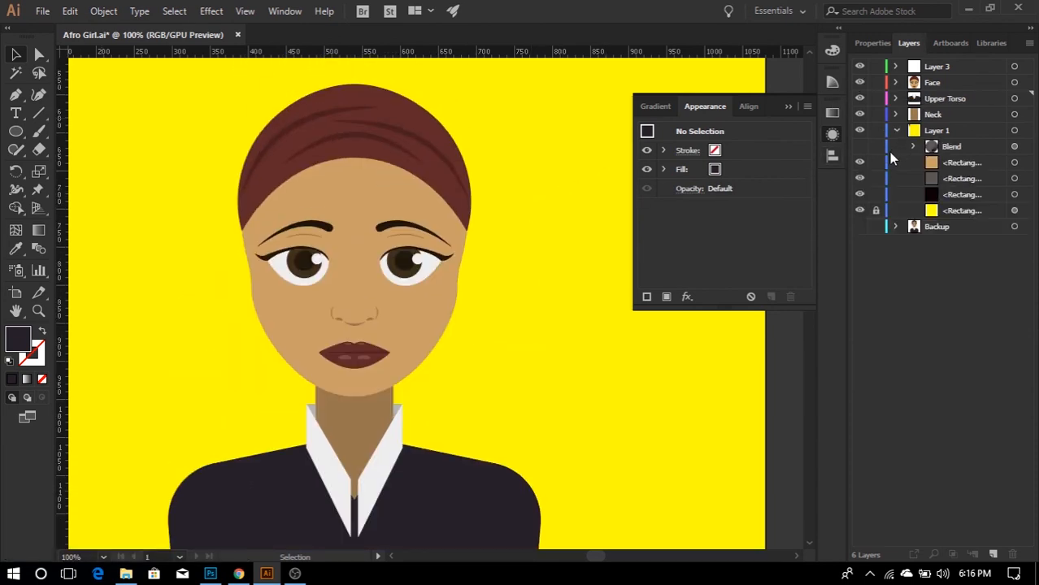
{"action": "left_click", "coordinate": [860, 146]}
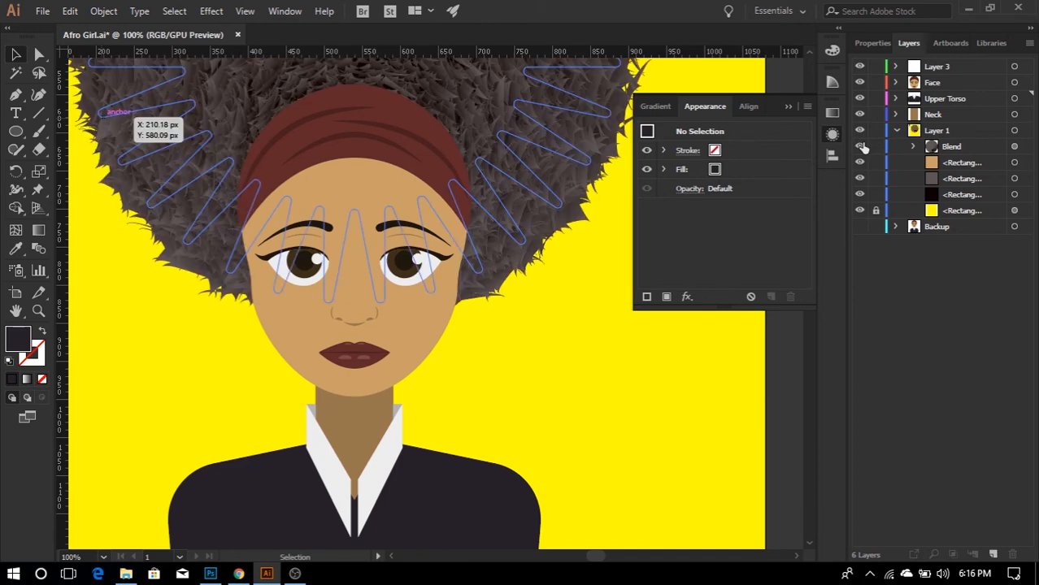
{"action": "left_click", "coordinate": [860, 146]}
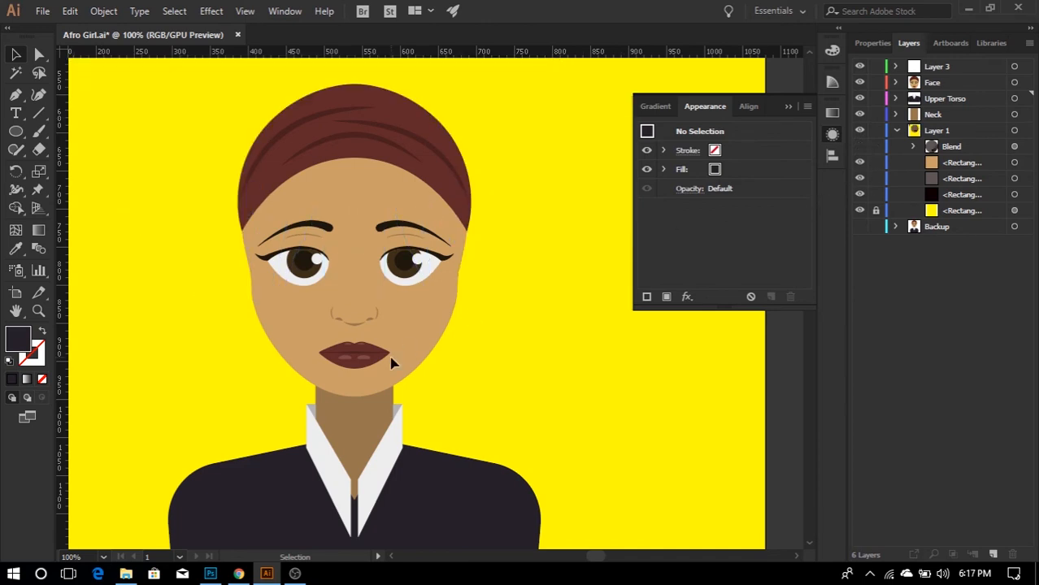
- Collapse the Appearance panel and Layer 1 to tidy the workspace, leaving nothing selected
{"action": "scroll", "coordinate": [390, 362], "scroll_direction": "down", "scroll_amount": 2}
{"action": "scroll", "coordinate": [391, 362], "scroll_direction": "down", "scroll_amount": 2}
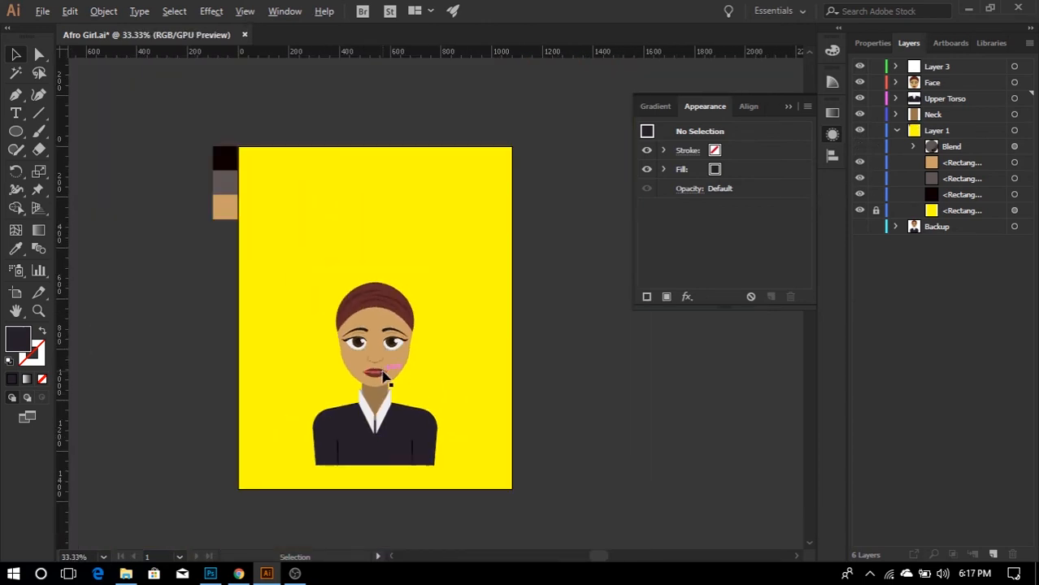
{"action": "left_click", "coordinate": [831, 135]}
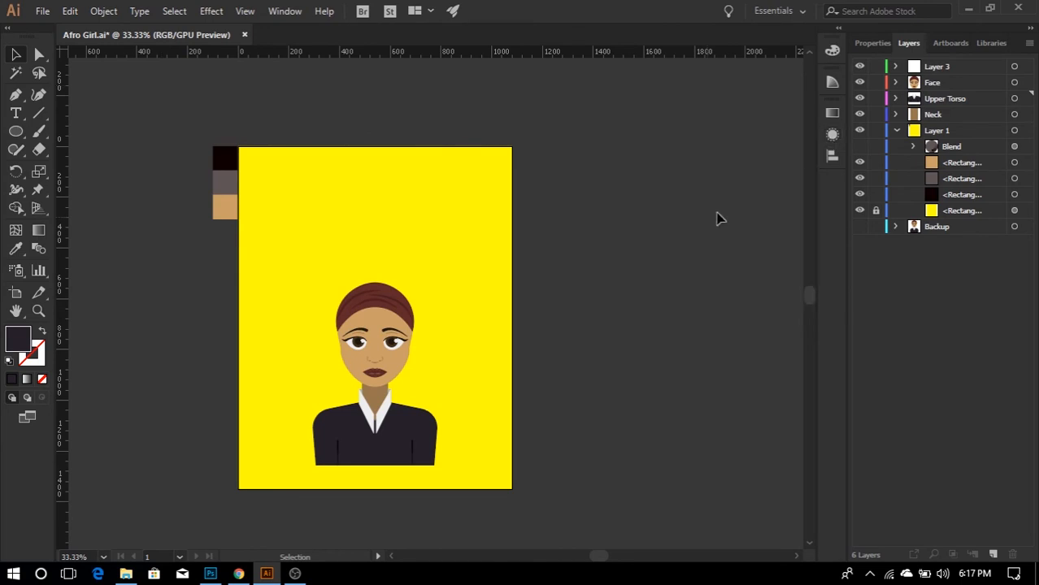
{"action": "left_click", "coordinate": [897, 130]}
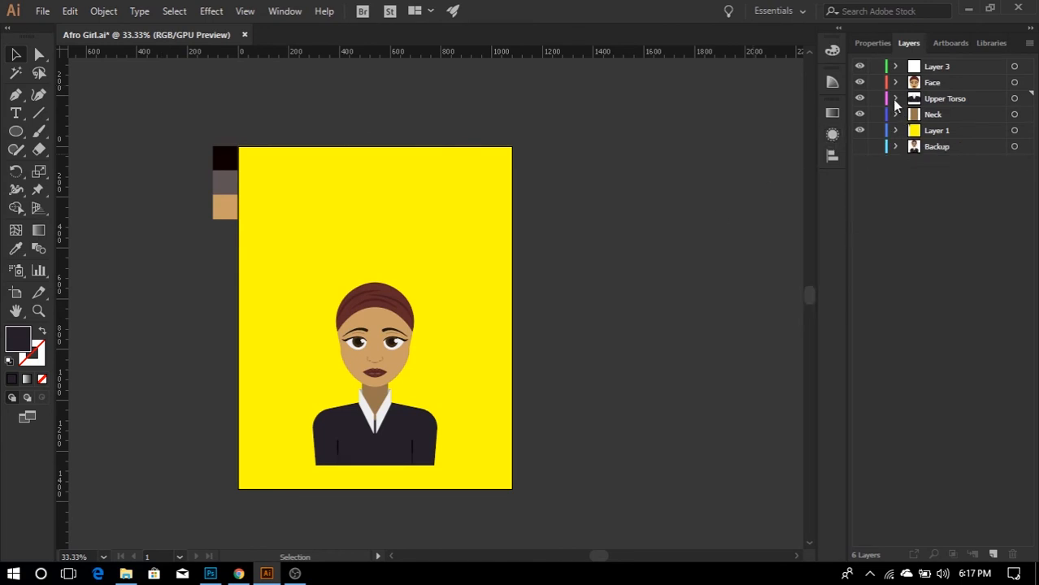
{"action": "scroll", "coordinate": [358, 470], "scroll_direction": "up", "scroll_amount": 1}
{"action": "scroll", "coordinate": [358, 471], "scroll_direction": "up", "scroll_amount": 2}
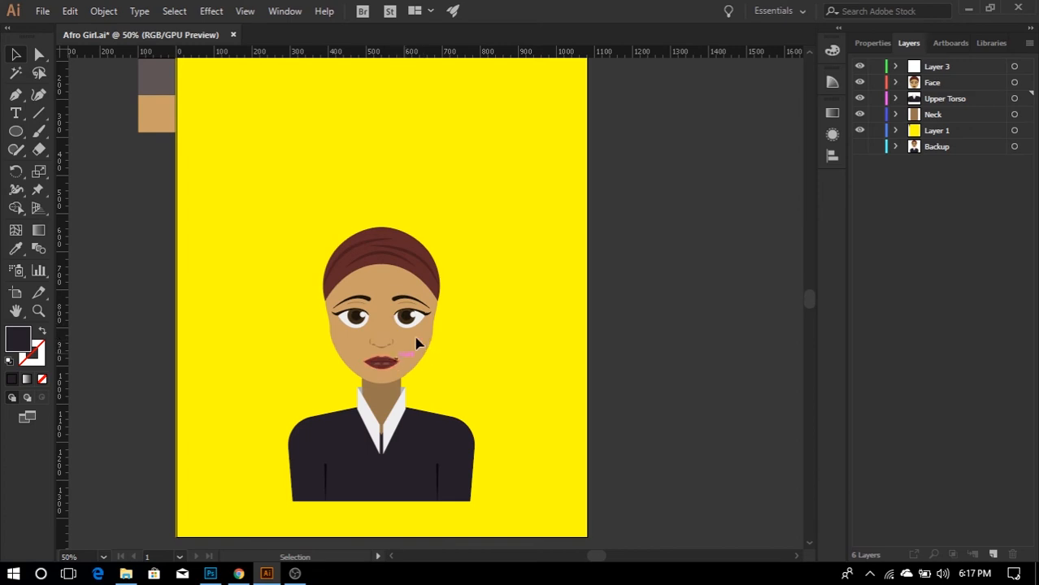
{"action": "left_click", "coordinate": [391, 403]}
{"action": "left_click", "coordinate": [465, 375]}
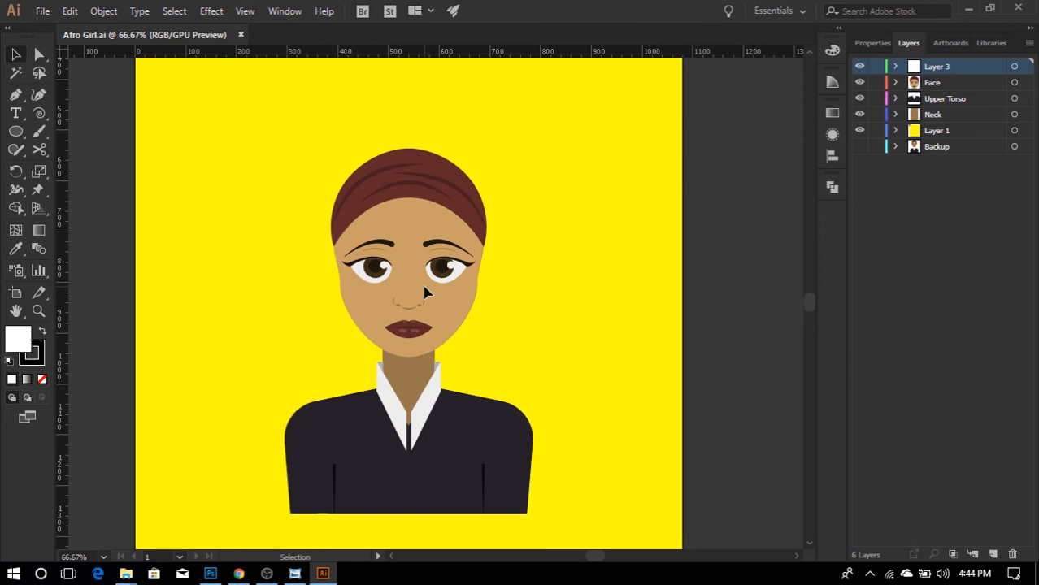
- Draw a white square with a black stroke, about 280 px wide, on Layer 3 in the yellow area above the head
{"action": "scroll", "coordinate": [426, 292], "scroll_direction": "up", "scroll_amount": 5}
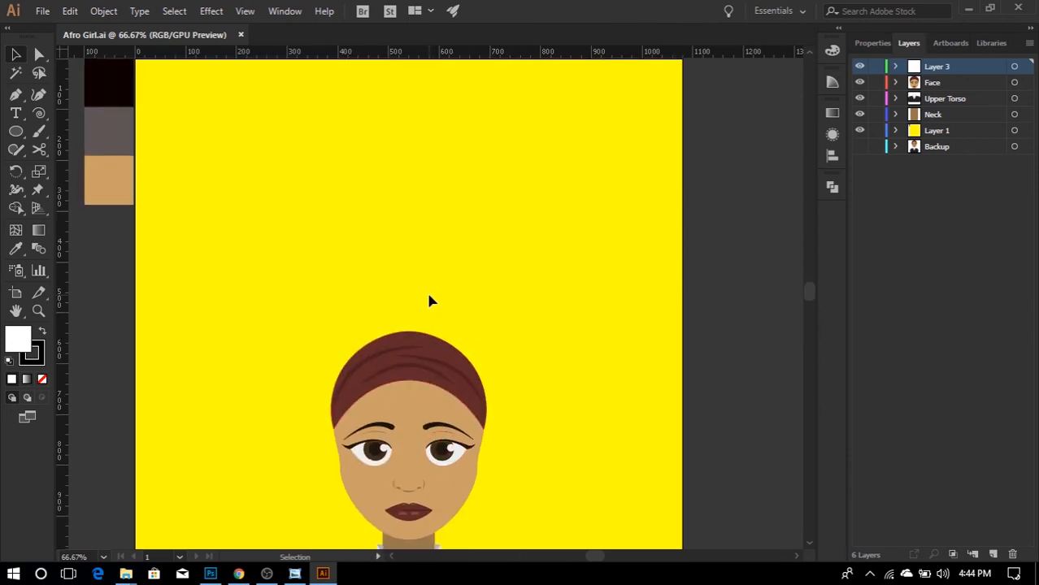
{"action": "left_click", "coordinate": [17, 134]}
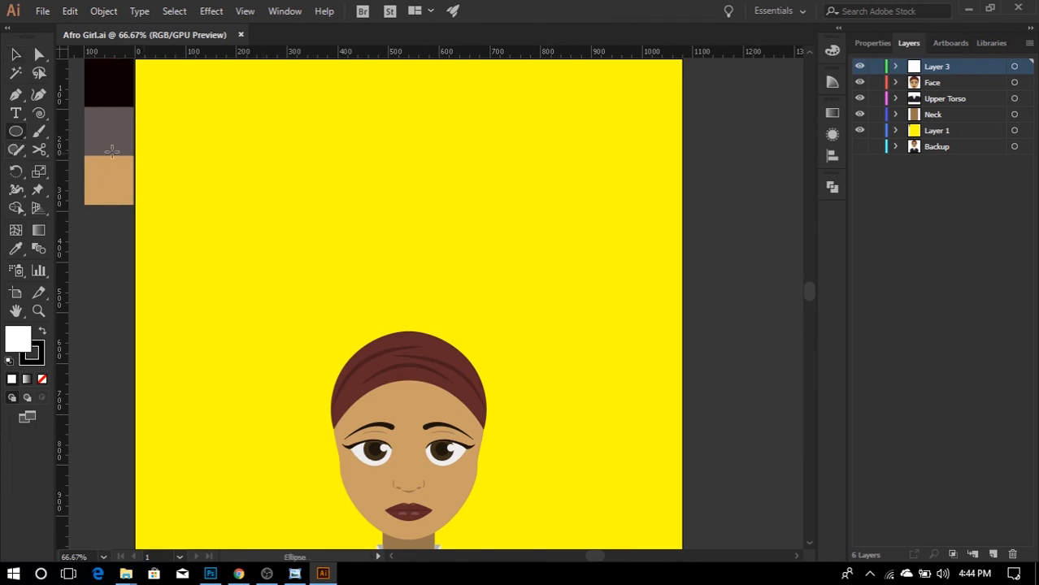
{"action": "left_click_drag", "start_coordinate": [16, 132], "coordinate": [84, 135]}
{"action": "left_click_drag", "start_coordinate": [256, 114], "coordinate": [399, 256]}
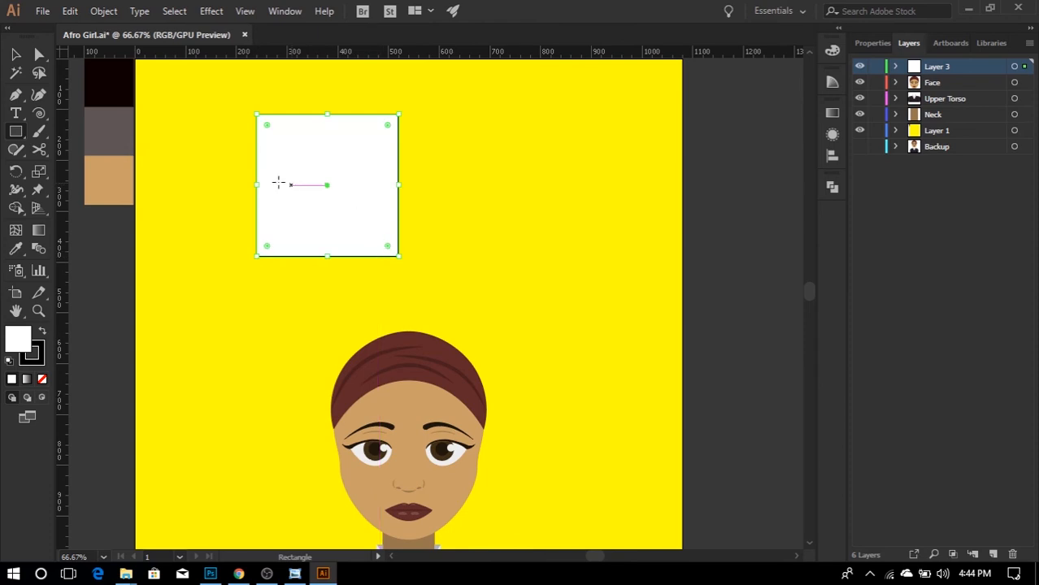
{"action": "left_click_drag", "start_coordinate": [21, 135], "coordinate": [74, 161]}
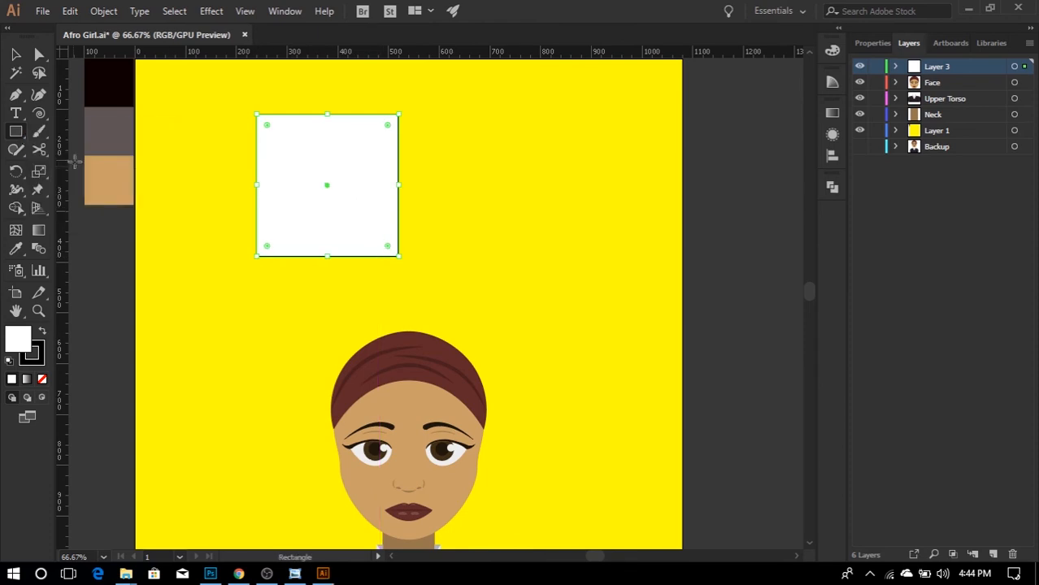
- Draw a circle about 260 px wide beside the white square and sample the head wrap's dark red as its fill
{"action": "key", "text": "l"}
{"action": "left_click_drag", "start_coordinate": [472, 152], "coordinate": [606, 228]}
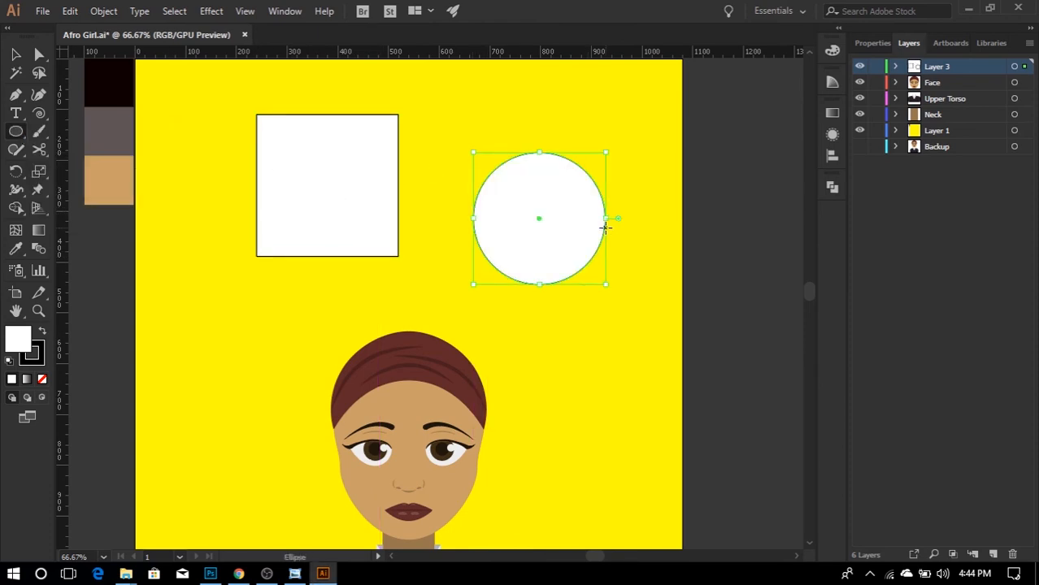
{"action": "key", "text": "i"}
{"action": "left_click", "coordinate": [438, 345]}
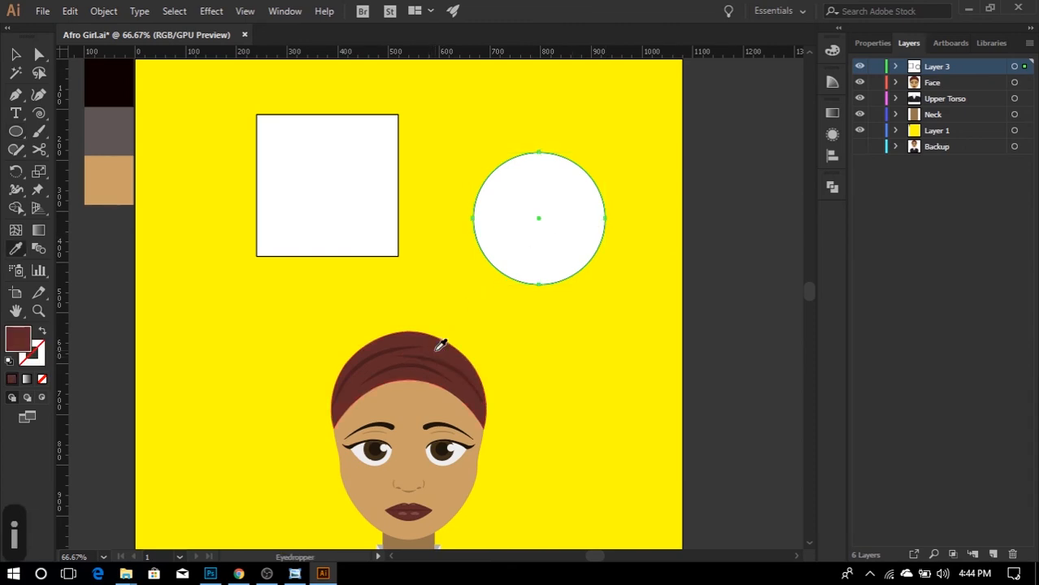
- Overlap the circle with the square's right edge and remove the square's white fill, keeping its black stroke
{"action": "key", "text": "v"}
{"action": "left_click_drag", "start_coordinate": [543, 228], "coordinate": [512, 200]}
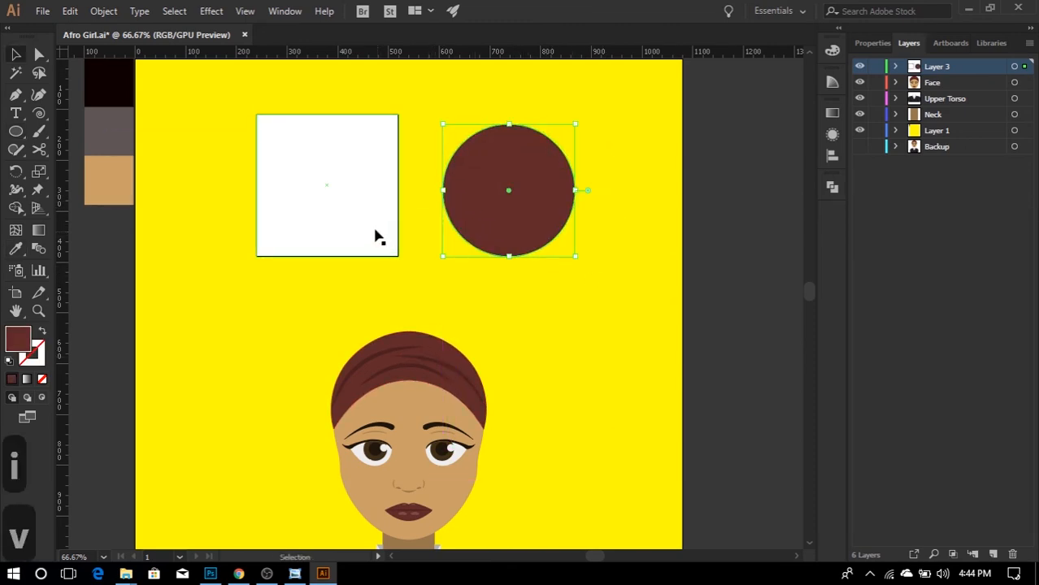
{"action": "left_click_drag", "start_coordinate": [362, 237], "coordinate": [410, 188]}
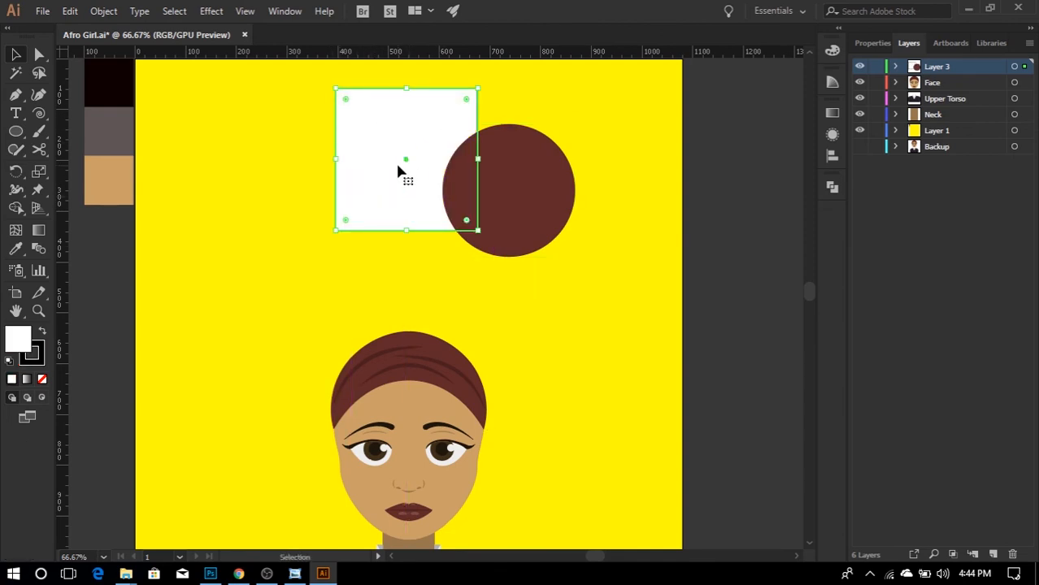
{"action": "mouse_move", "coordinate": [402, 160]}
{"action": "left_mouse_down"}
{"action": "mouse_move", "coordinate": [442, 151]}
{"action": "mouse_move", "coordinate": [403, 168]}
{"action": "left_mouse_up"}
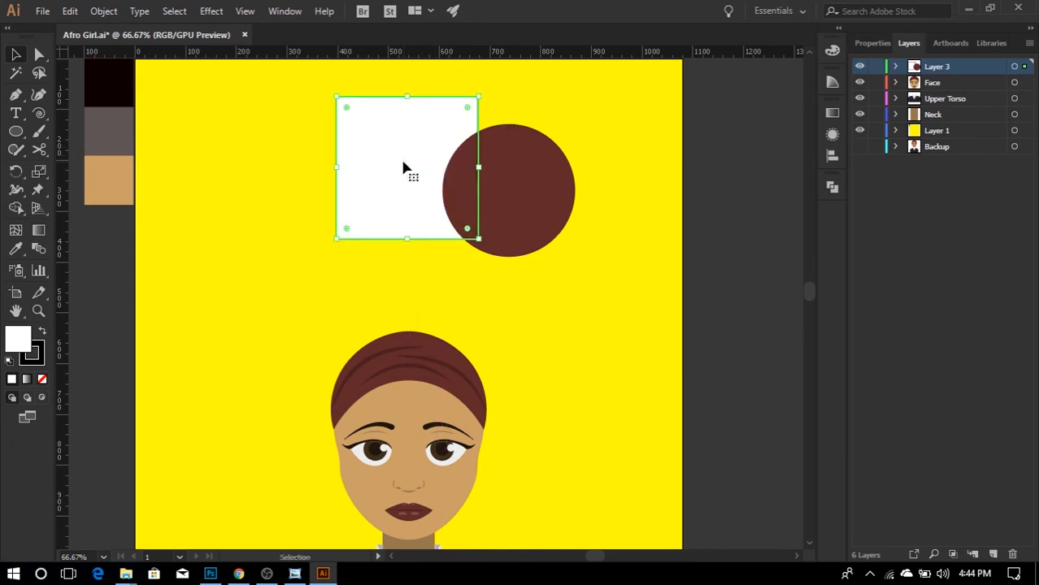
{"action": "left_click", "coordinate": [42, 379]}
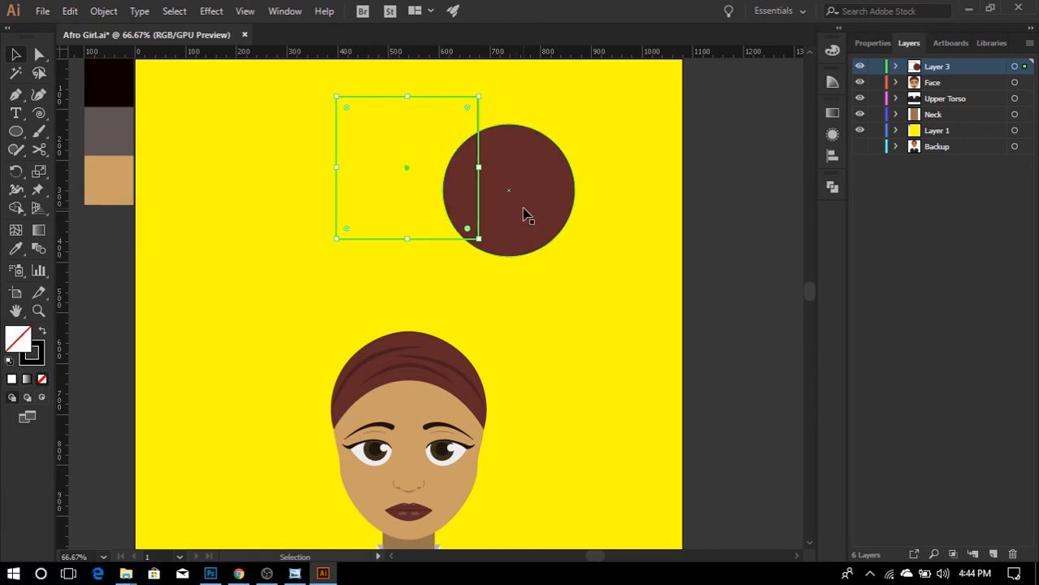
{"action": "left_click_drag", "start_coordinate": [523, 215], "coordinate": [499, 207]}
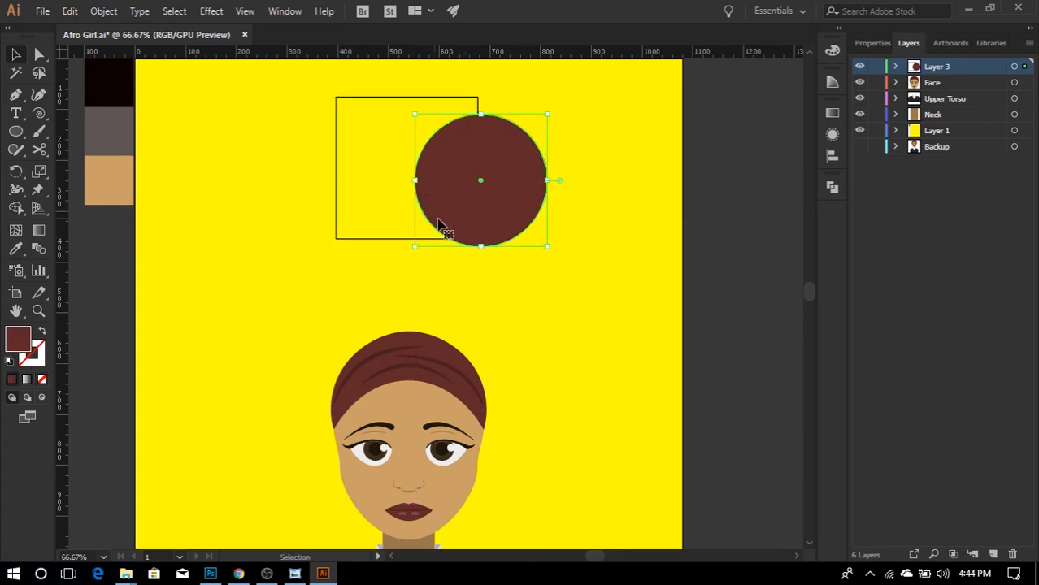
- Bring the unfilled square to the front of the dark red circle
{"action": "left_click", "coordinate": [406, 241], "text": "shift"}
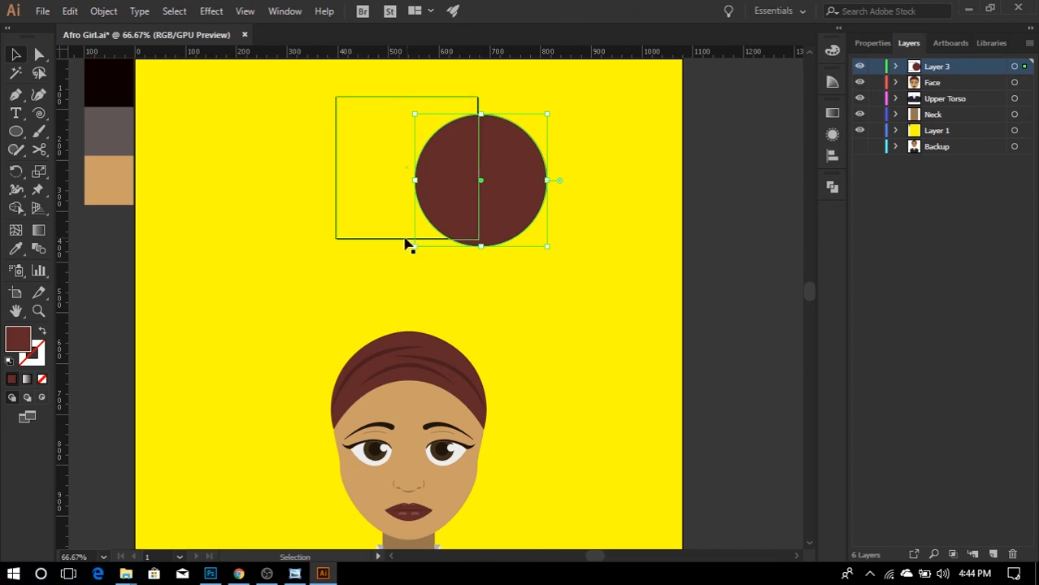
{"action": "left_click", "coordinate": [406, 239]}
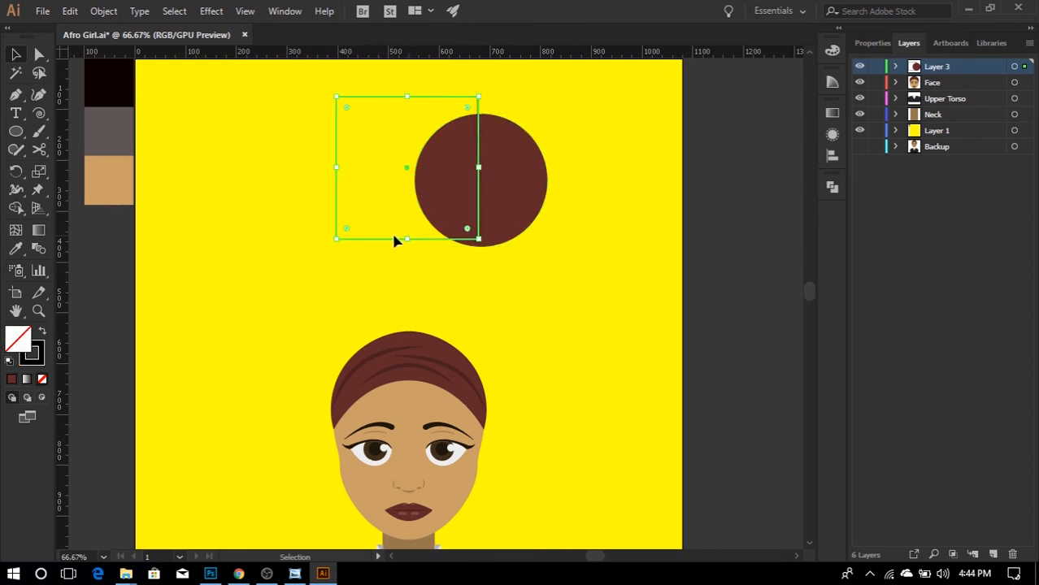
{"action": "right_click", "coordinate": [389, 241]}
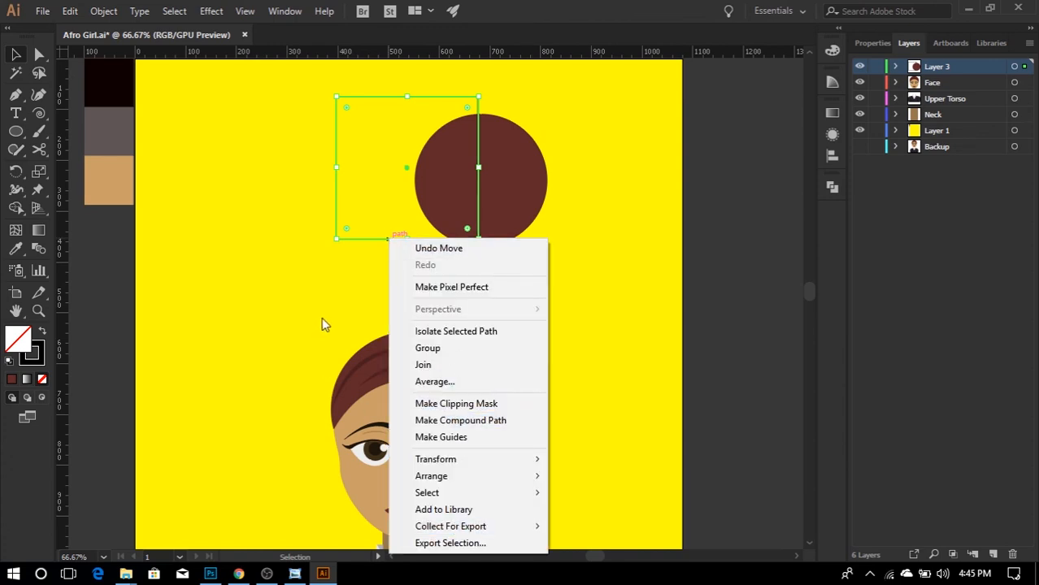
{"action": "mouse_move", "coordinate": [465, 464]}
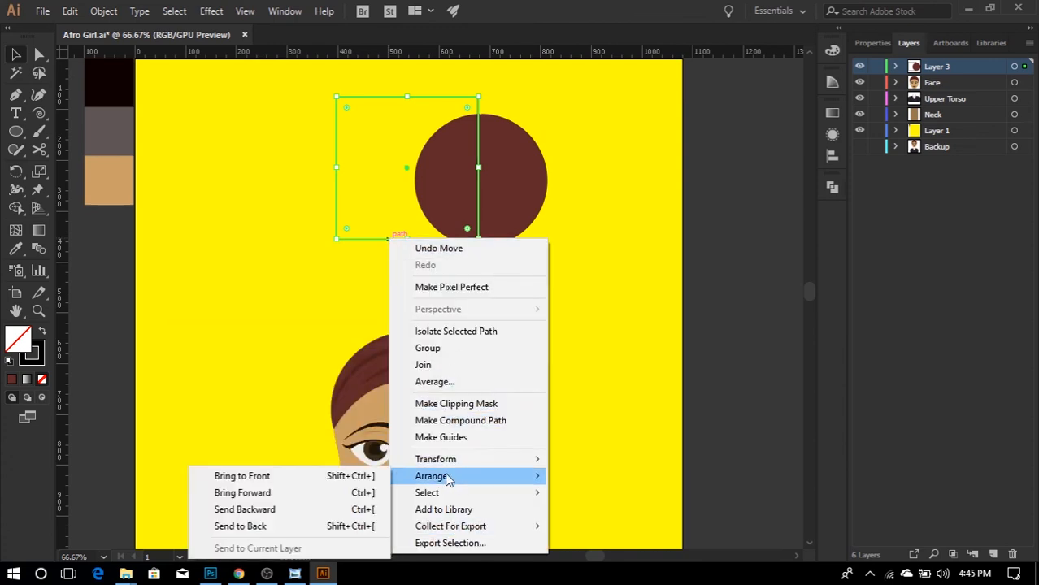
{"action": "left_click", "coordinate": [244, 490]}
{"action": "left_click", "coordinate": [364, 293]}
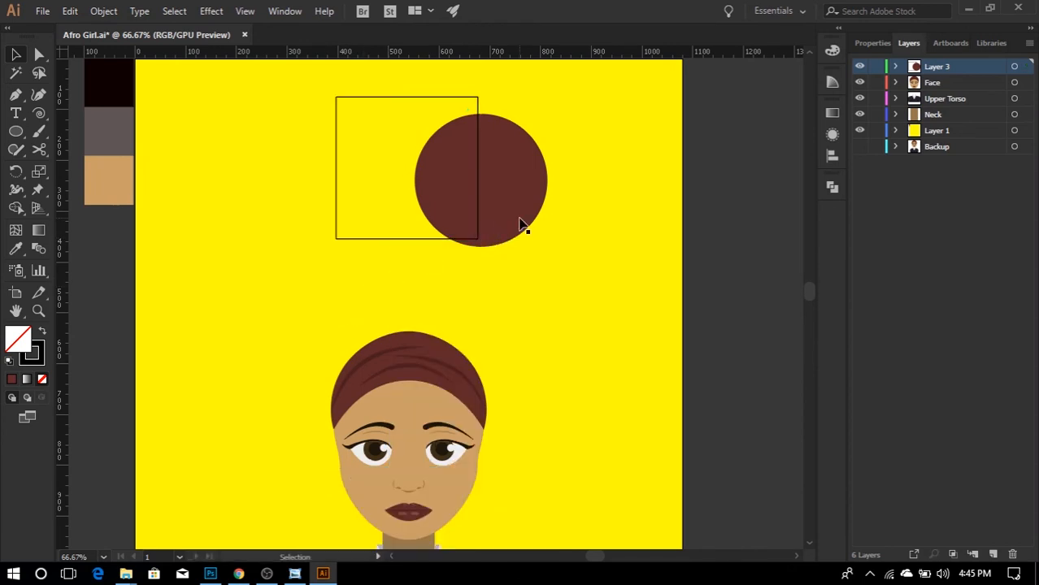
- Make a clipping mask from the square and the circle, with the square masking the circle
{"action": "left_click", "coordinate": [520, 170]}
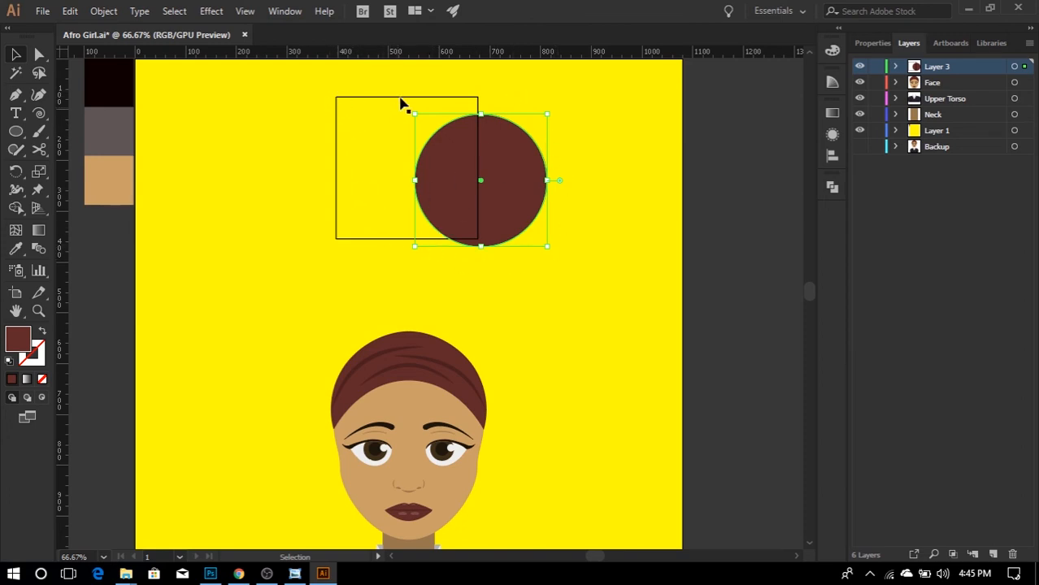
{"action": "left_click_drag", "start_coordinate": [386, 75], "coordinate": [554, 244]}
{"action": "right_click", "coordinate": [491, 201]}
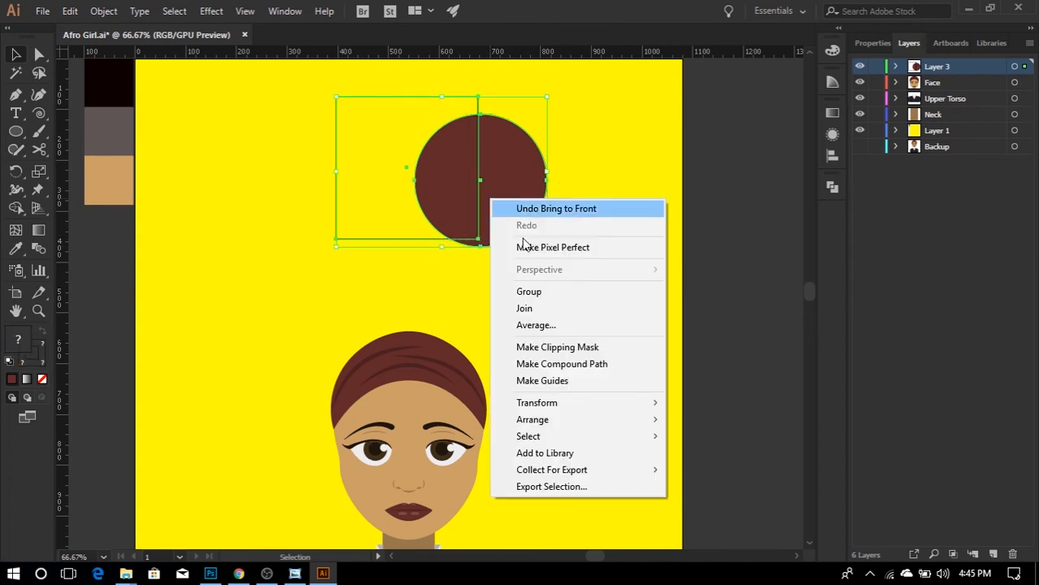
{"action": "left_click", "coordinate": [566, 355]}
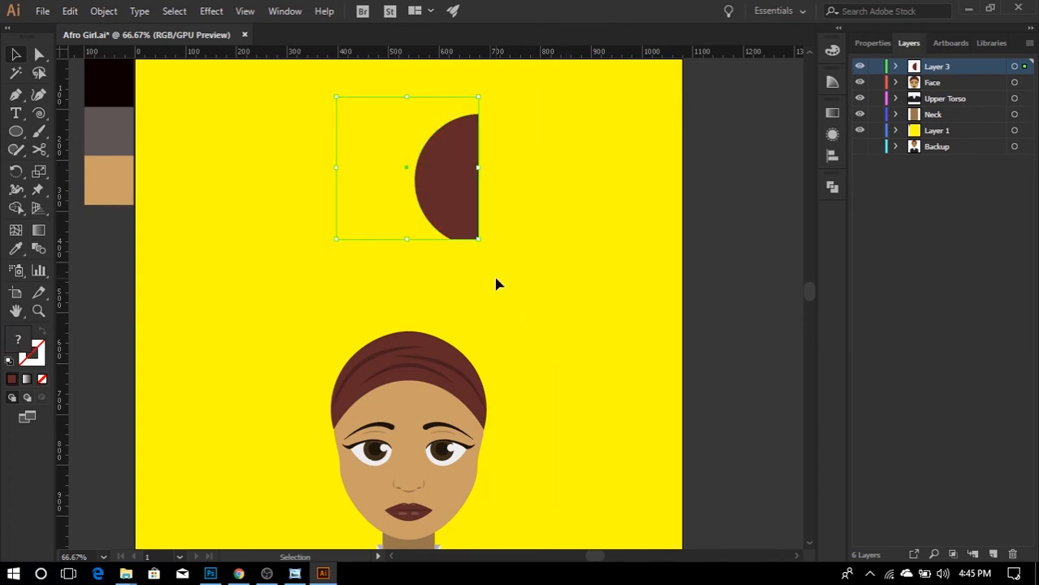
{"action": "left_click", "coordinate": [406, 244]}
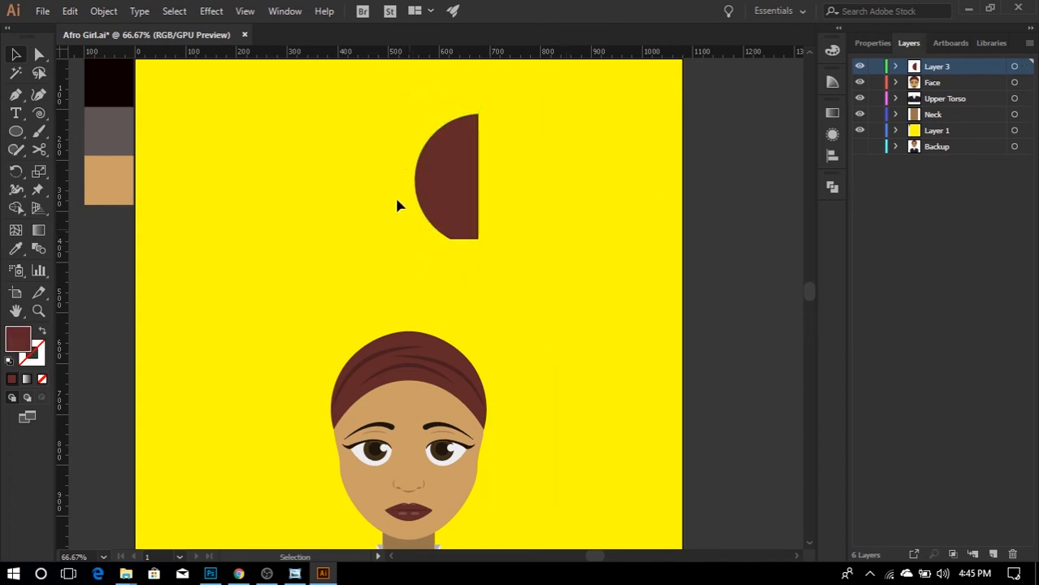
- Isolate the clipping group, shift the circle left and slightly down inside its square mask, and exit isolation mode
{"action": "left_click", "coordinate": [457, 210]}
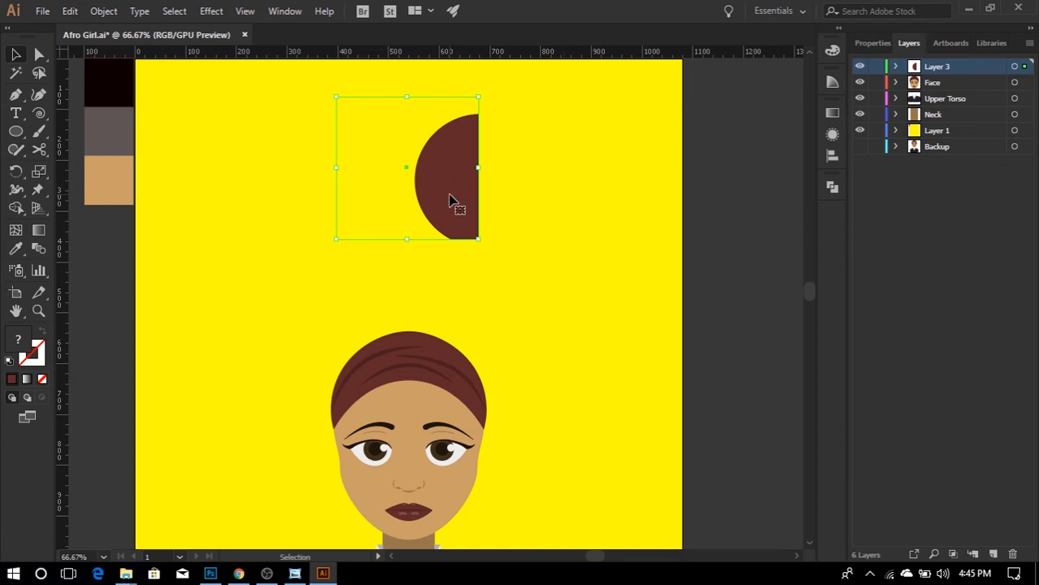
{"action": "right_click", "coordinate": [446, 182]}
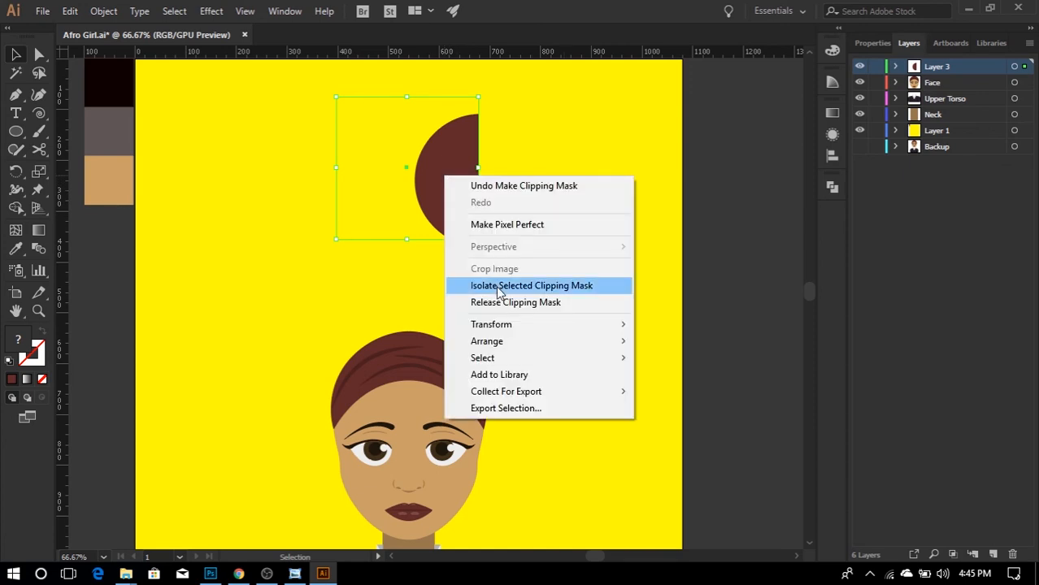
{"action": "left_click", "coordinate": [515, 303]}
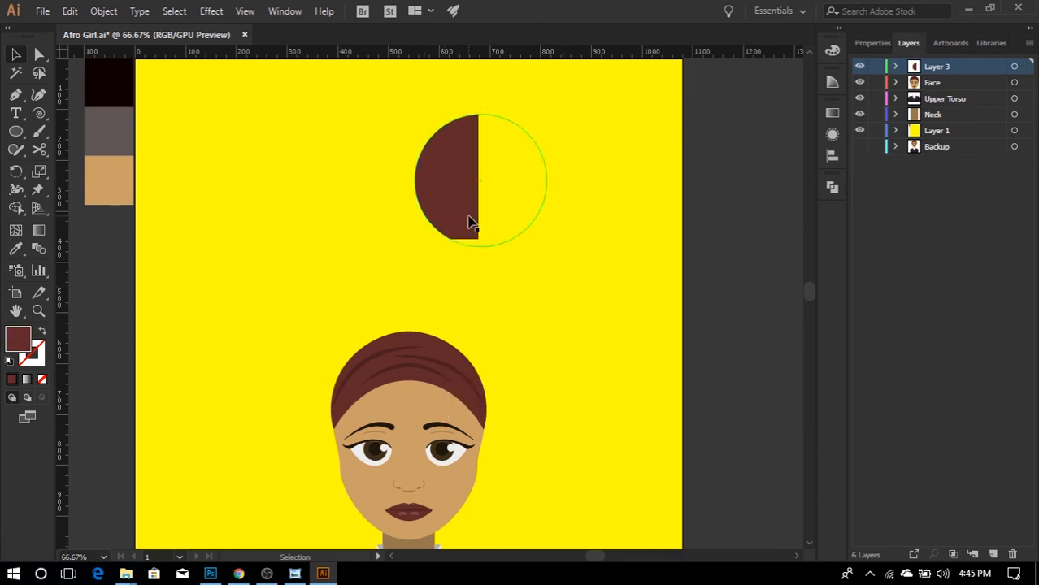
{"action": "left_click", "coordinate": [453, 195]}
{"action": "double_click", "coordinate": [454, 195]}
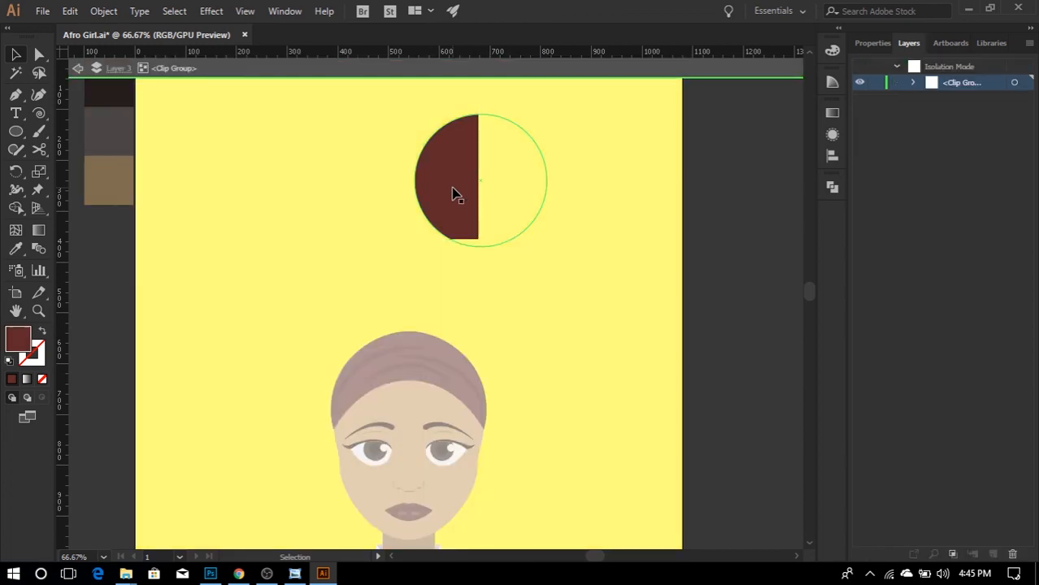
{"action": "left_click", "coordinate": [466, 199]}
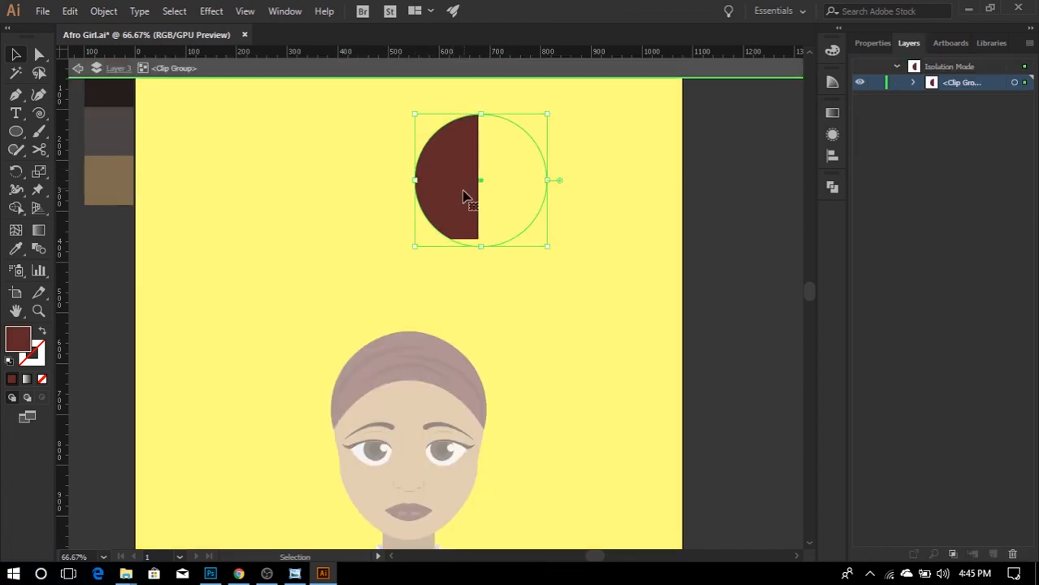
{"action": "mouse_move", "coordinate": [446, 193]}
{"action": "left_mouse_down"}
{"action": "mouse_move", "coordinate": [431, 187]}
{"action": "mouse_move", "coordinate": [441, 209]}
{"action": "left_mouse_up"}
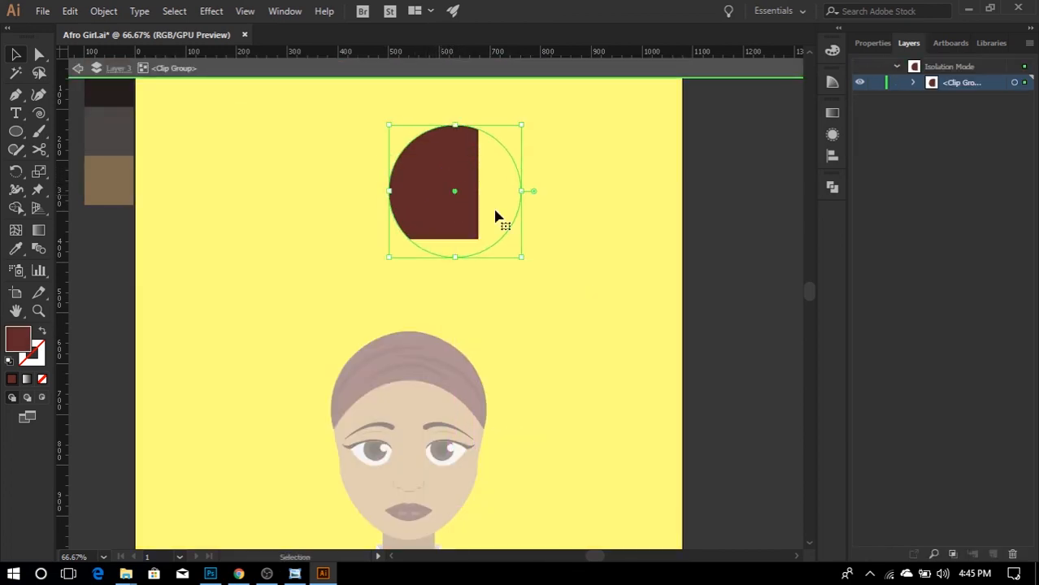
{"action": "left_click", "coordinate": [569, 262]}
{"action": "double_click", "coordinate": [569, 264]}
- Delete the clipped circle and its square mask from Layer 3
{"action": "left_click", "coordinate": [431, 173]}
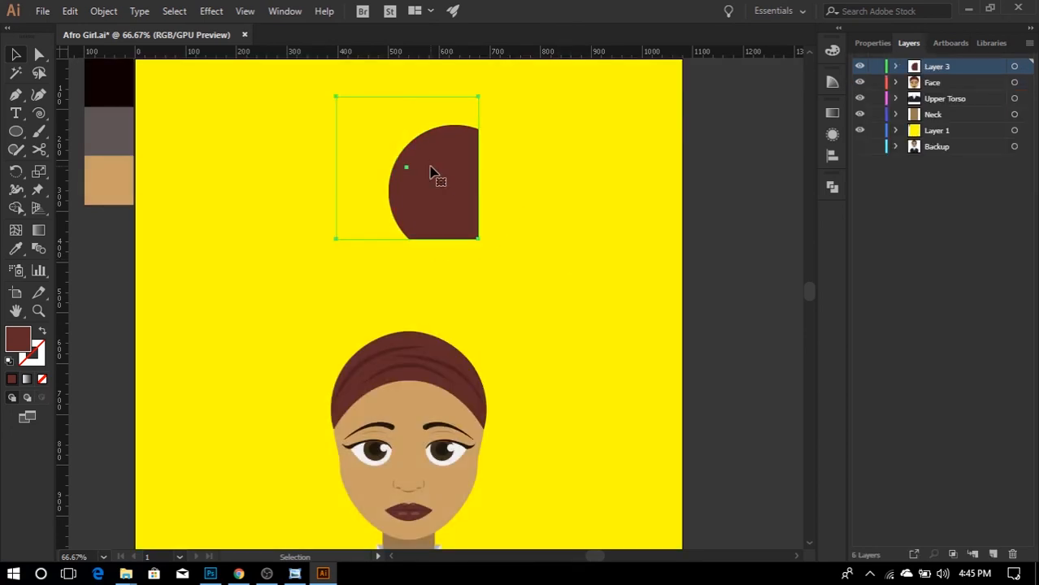
{"action": "key", "text": "Delete"}
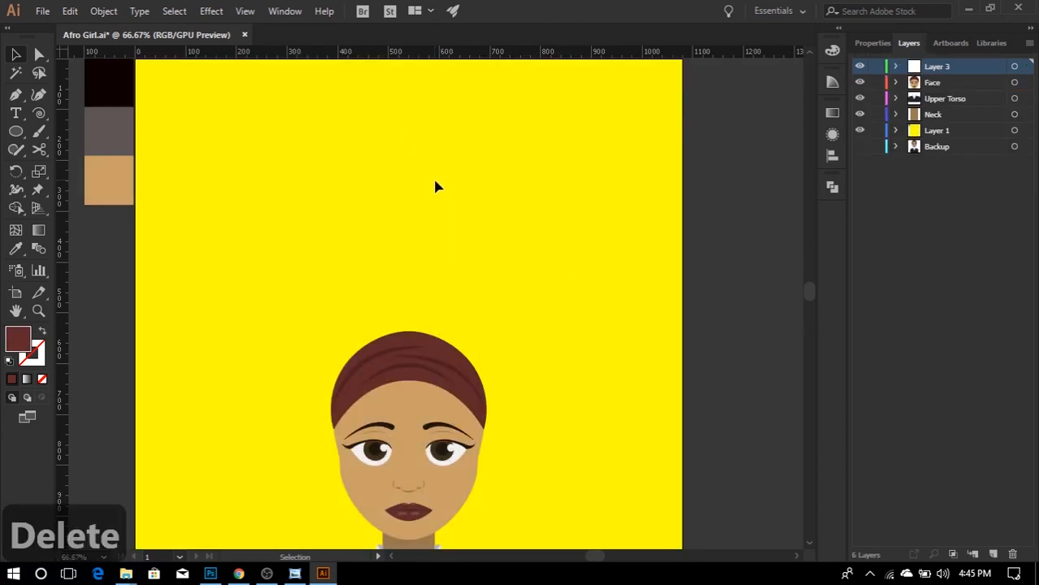
- Rename Layer 3 as "H/S"
{"action": "scroll", "coordinate": [439, 185], "scroll_direction": "down", "scroll_amount": 3}
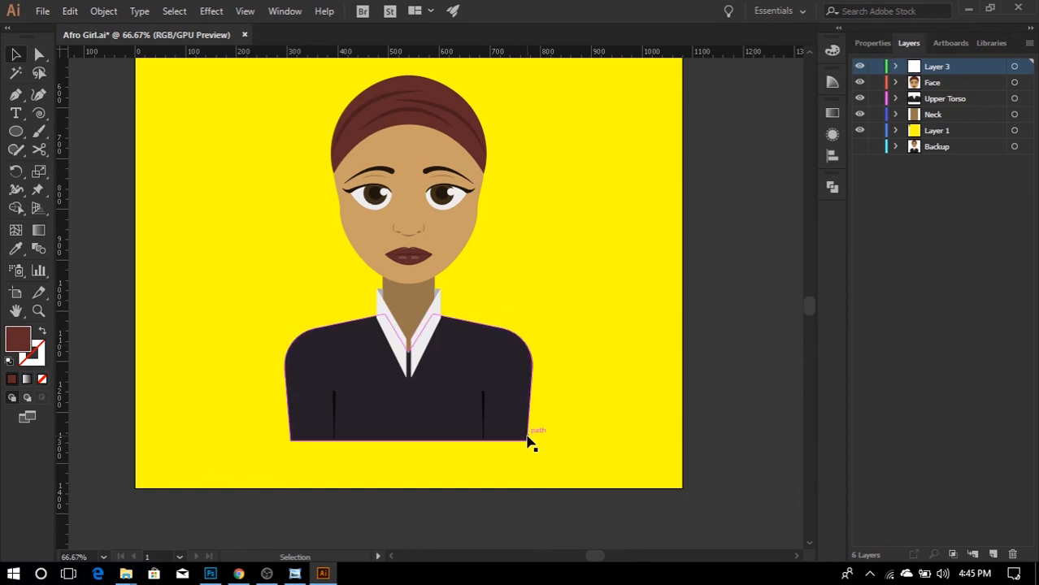
{"action": "double_click", "coordinate": [935, 68]}
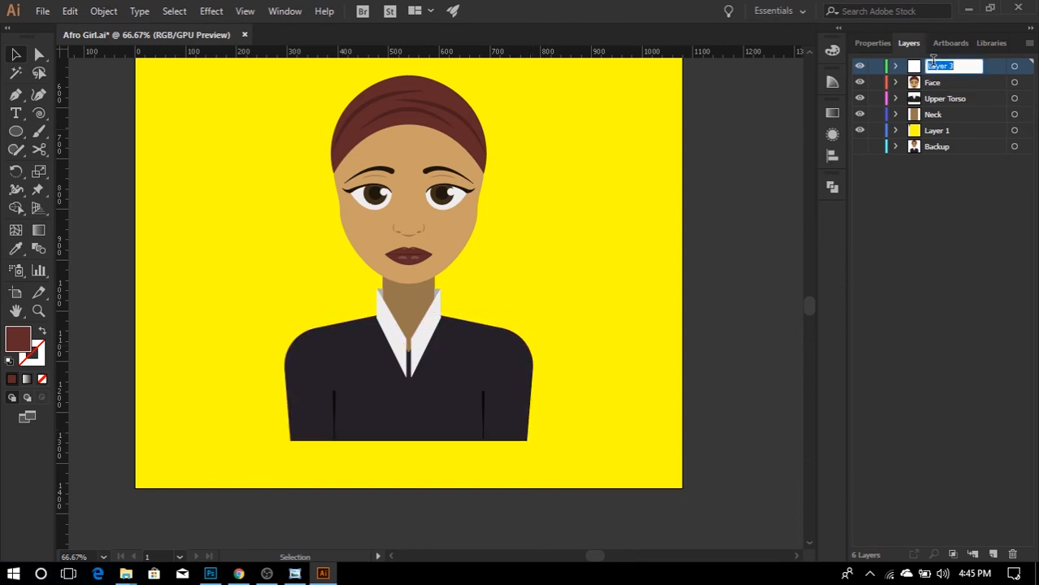
{"action": "type", "text": "H/s"}
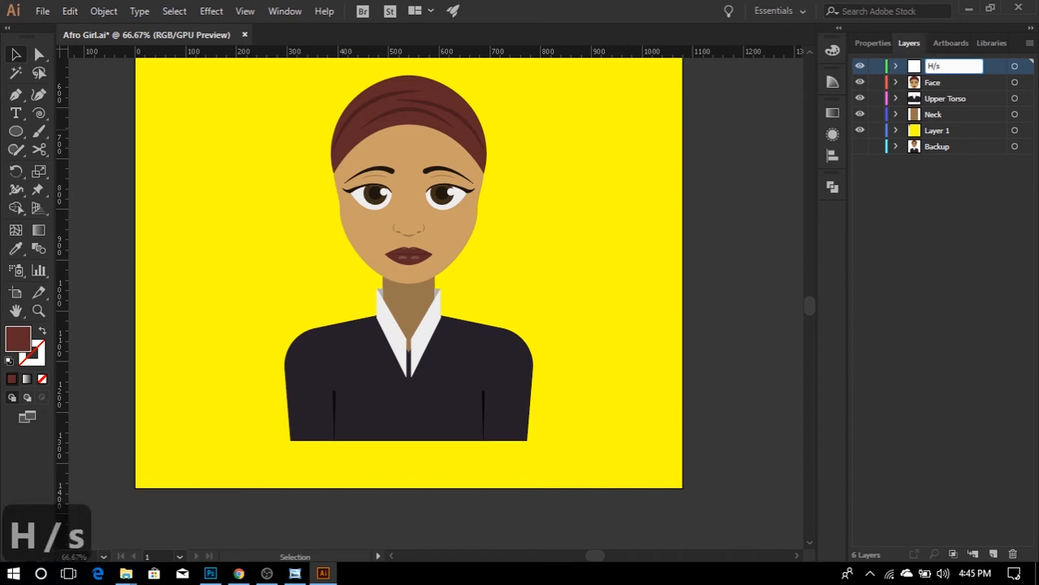
{"action": "key", "text": "BackSpace"}
{"action": "type", "text": "S"}
{"action": "key", "text": "Return"}
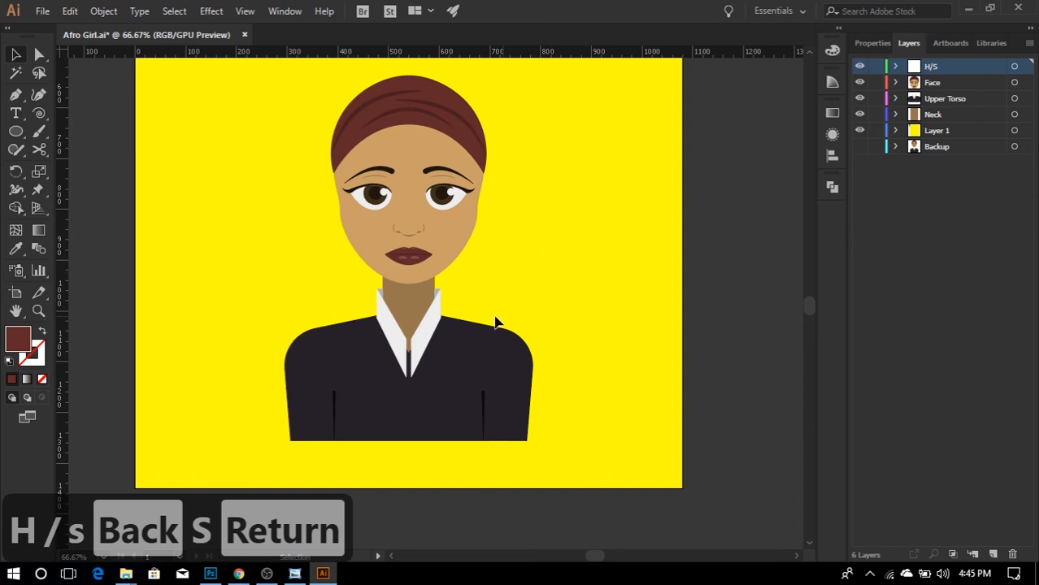
- Draw a closed Pen shape from the right collar edge across the shoulder and down the sleeve, extending beyond the jacket's right outline
{"action": "left_click", "coordinate": [16, 95]}
{"action": "scroll", "coordinate": [476, 362], "scroll_direction": "up", "scroll_amount": 4}
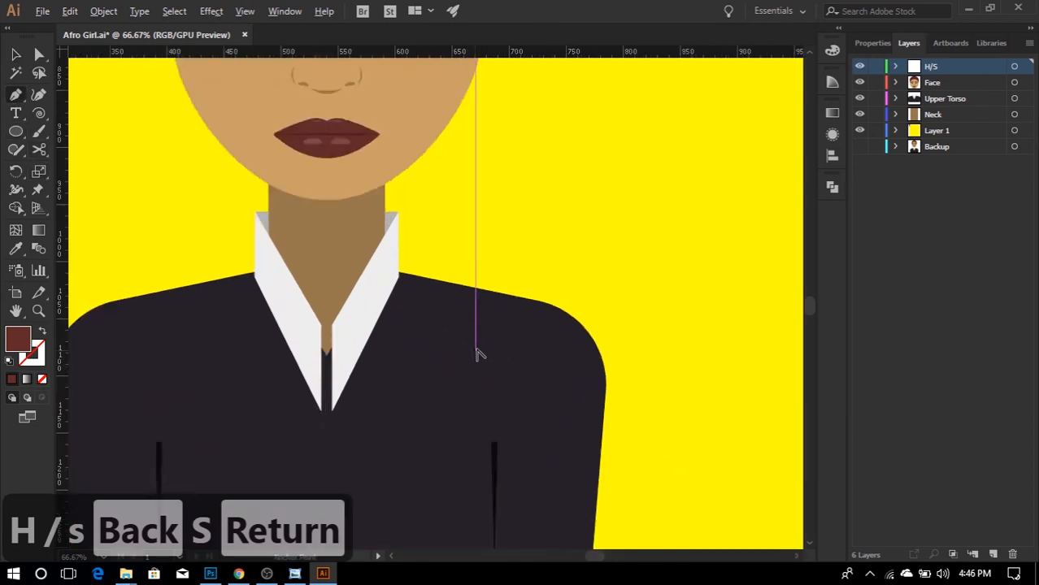
{"action": "left_click", "coordinate": [323, 224]}
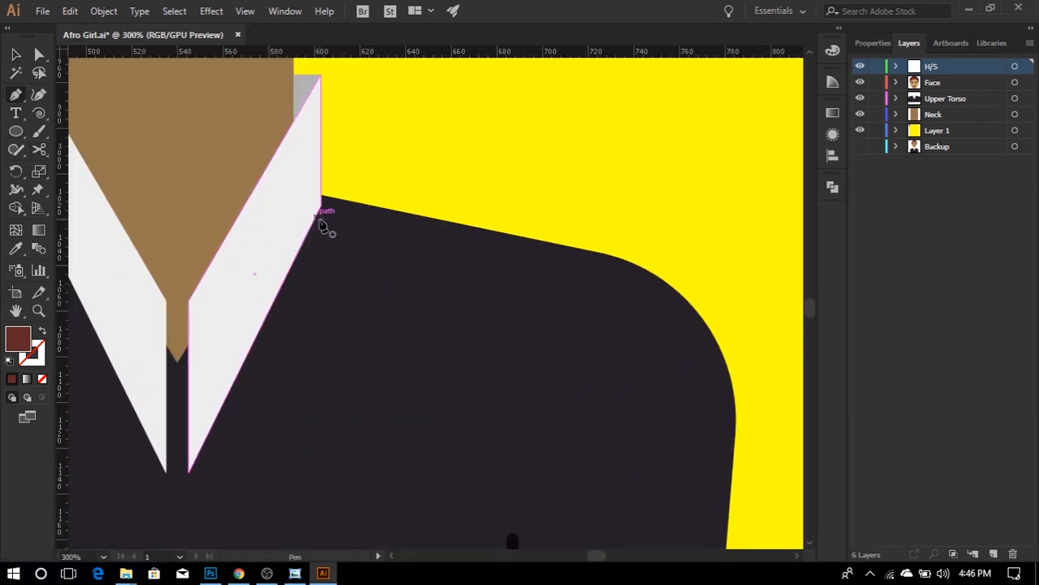
{"action": "scroll", "coordinate": [323, 225], "scroll_direction": "down", "scroll_amount": 4}
{"action": "scroll", "coordinate": [353, 260], "scroll_direction": "down", "scroll_amount": 1}
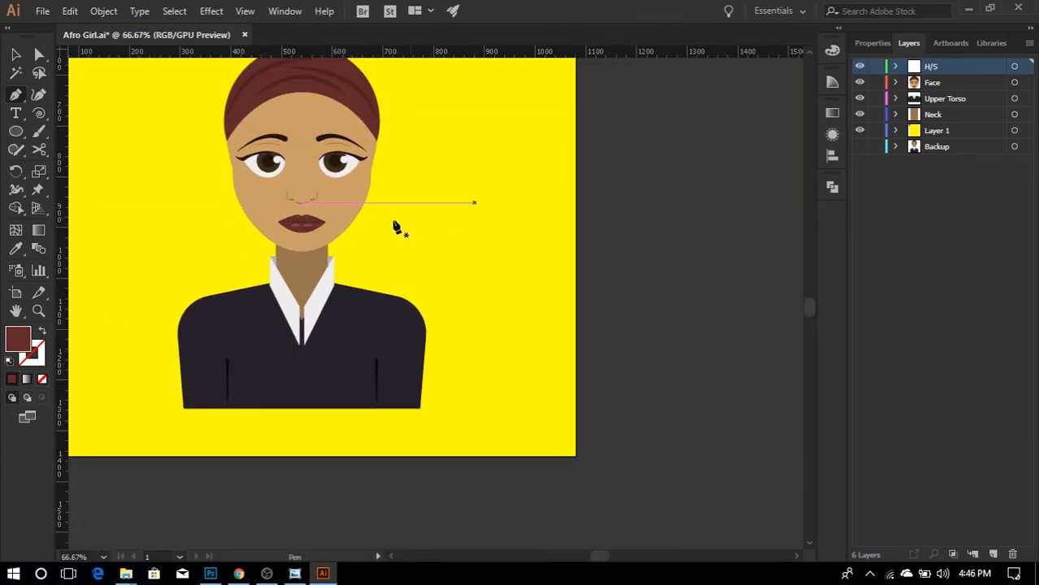
{"action": "scroll", "coordinate": [334, 295], "scroll_direction": "up", "scroll_amount": 3}
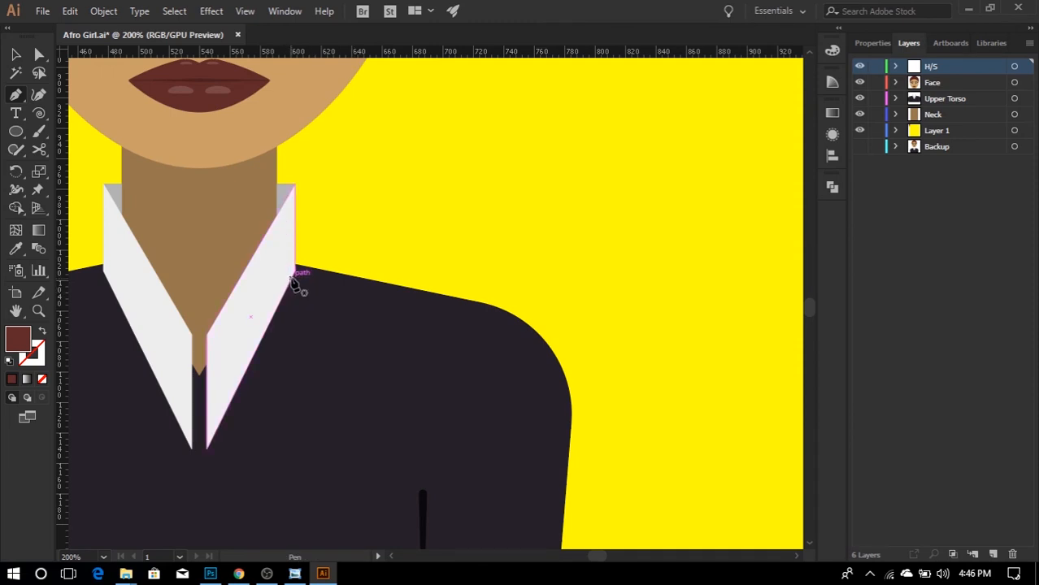
{"action": "left_click", "coordinate": [291, 279]}
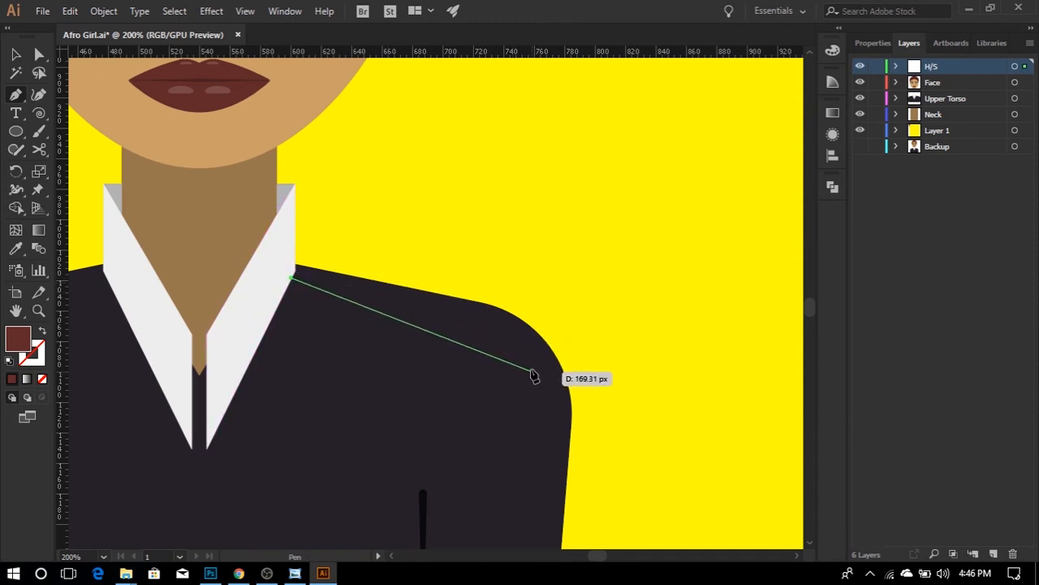
{"action": "left_click", "coordinate": [544, 359]}
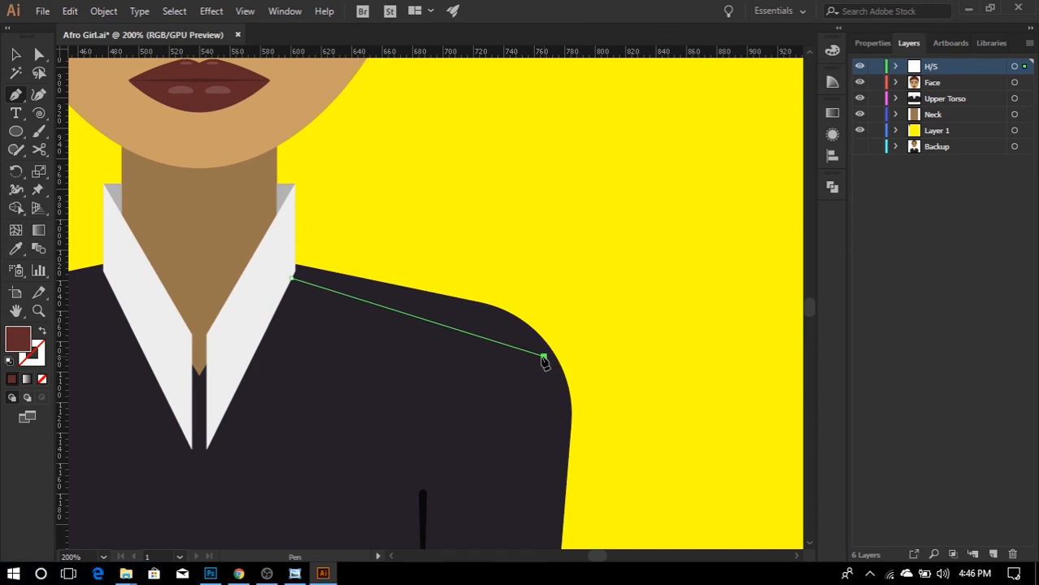
{"action": "scroll", "coordinate": [543, 362], "scroll_direction": "down", "scroll_amount": 3}
{"action": "left_click", "coordinate": [530, 534]}
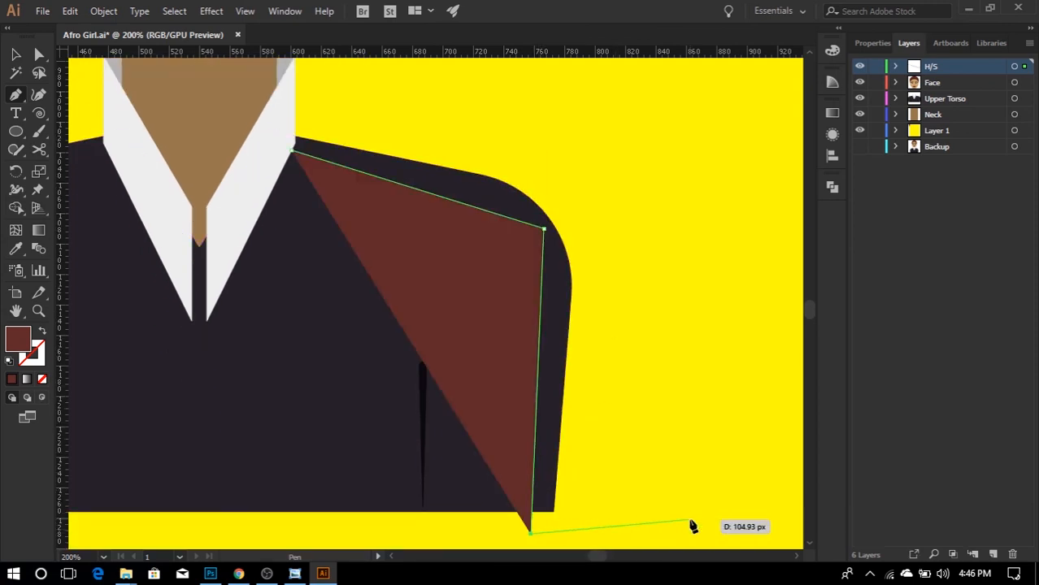
{"action": "left_click", "coordinate": [690, 520]}
{"action": "left_click", "coordinate": [646, 120]}
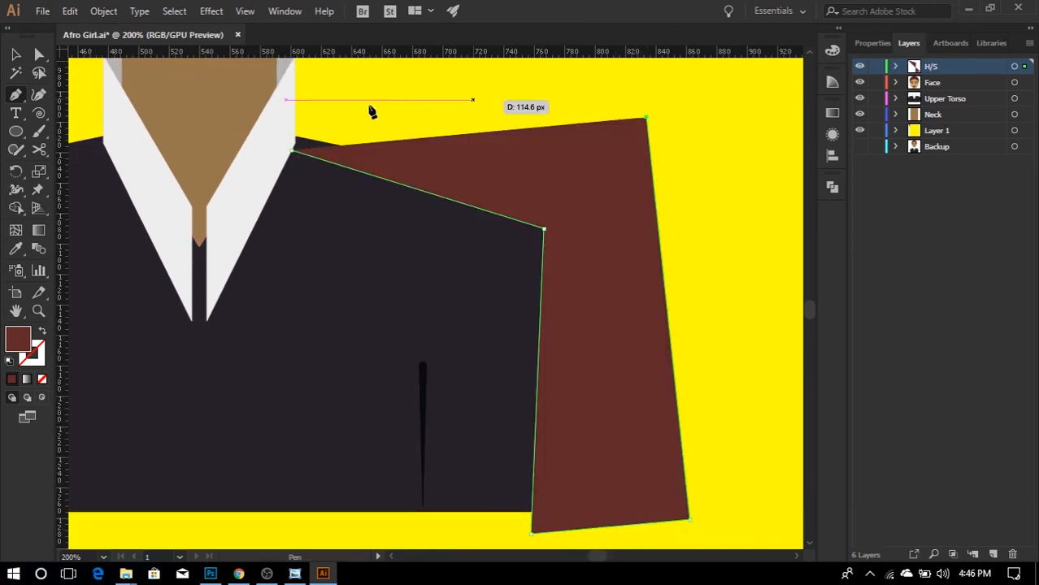
{"action": "left_click", "coordinate": [294, 119]}
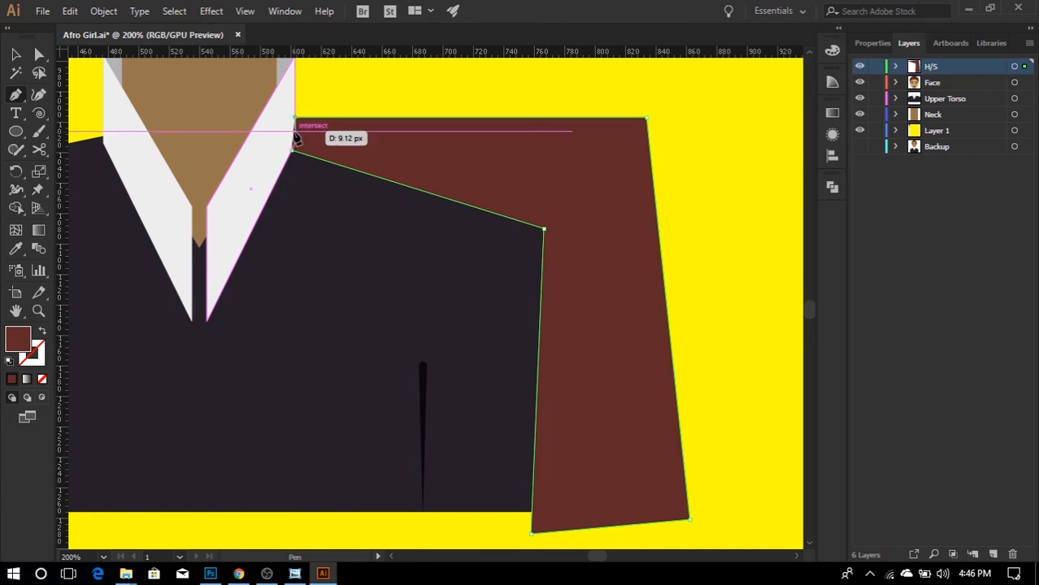
{"action": "scroll", "coordinate": [297, 122], "scroll_direction": "up", "scroll_amount": 2}
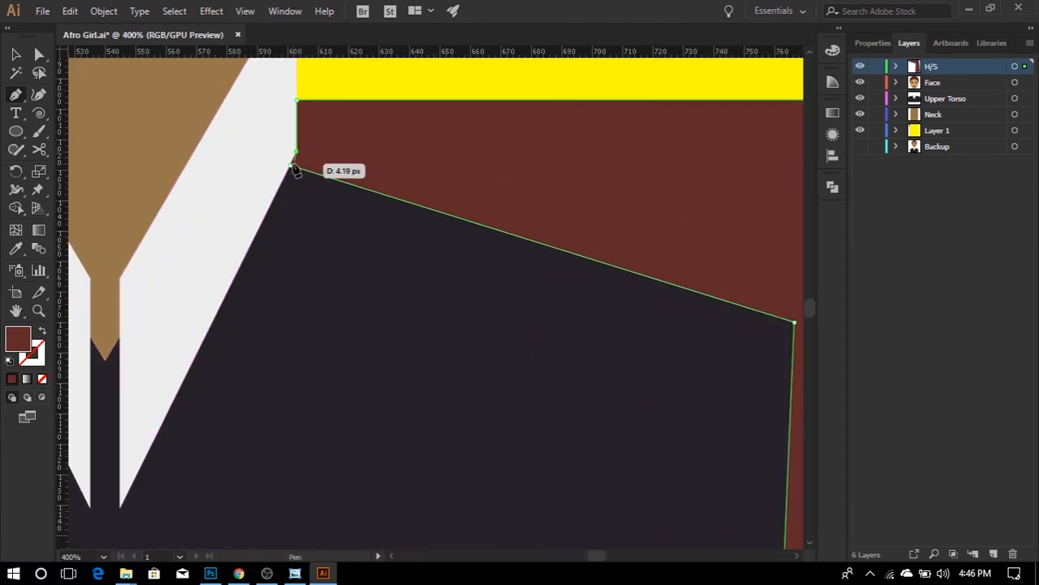
{"action": "left_click", "coordinate": [291, 165]}
- Round the new shape's inner shoulder corner so it follows the curve of the jacket's right shoulder
{"action": "scroll", "coordinate": [294, 167], "scroll_direction": "down", "scroll_amount": 3}
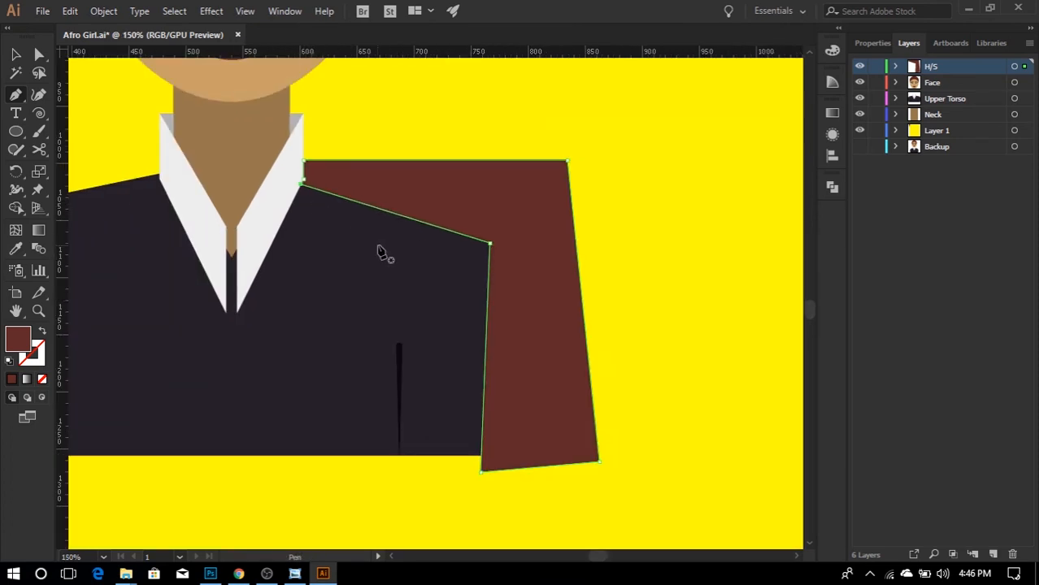
{"action": "key", "text": "a"}
{"action": "left_click", "coordinate": [489, 244]}
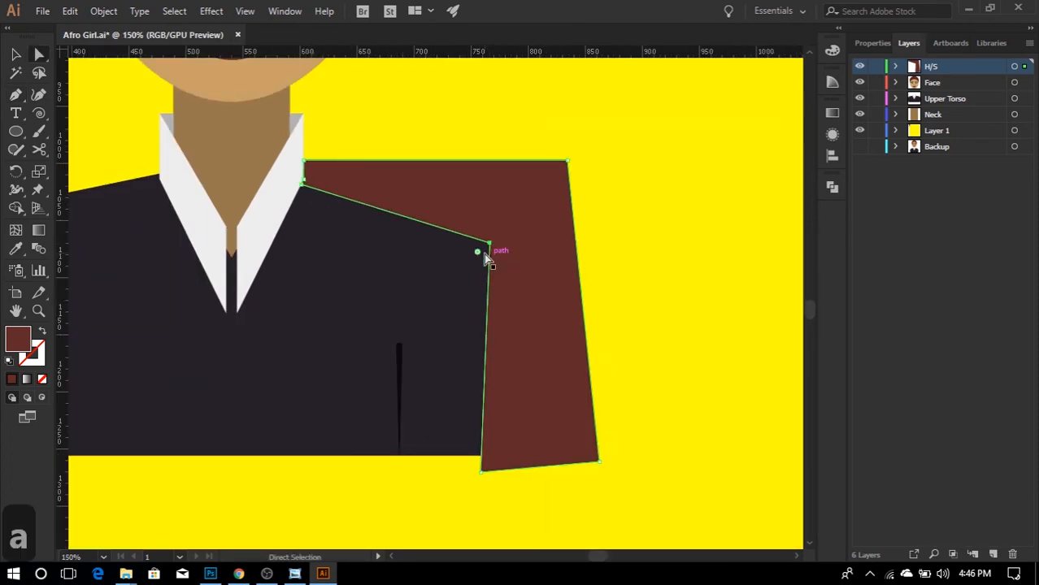
{"action": "left_click_drag", "start_coordinate": [479, 254], "coordinate": [430, 303]}
- Fill the right shoulder shape with the jacket's dark colour, set its blending mode to Screen, and deselect it
{"action": "key", "text": "i"}
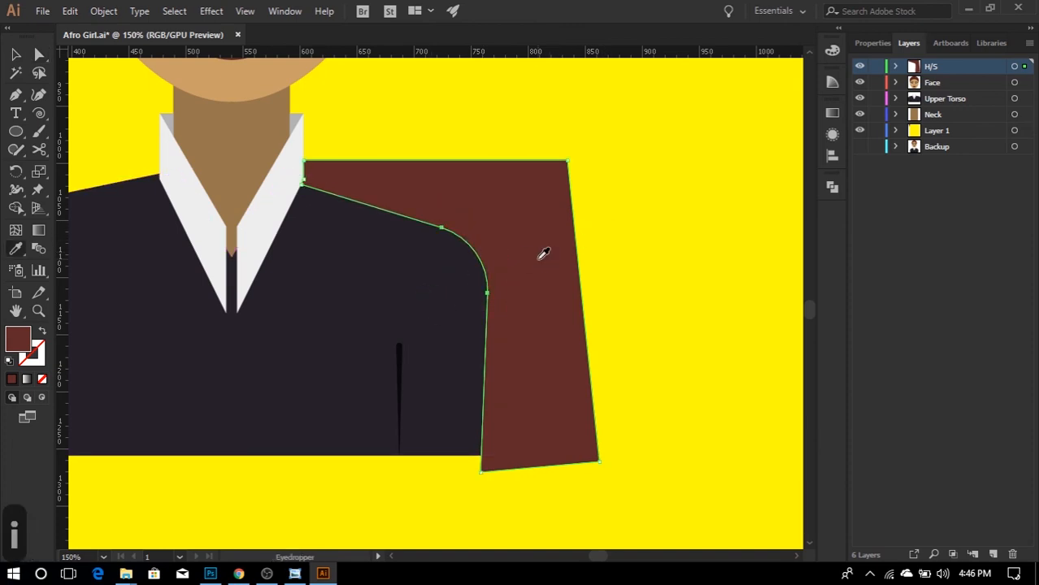
{"action": "left_click", "coordinate": [433, 290]}
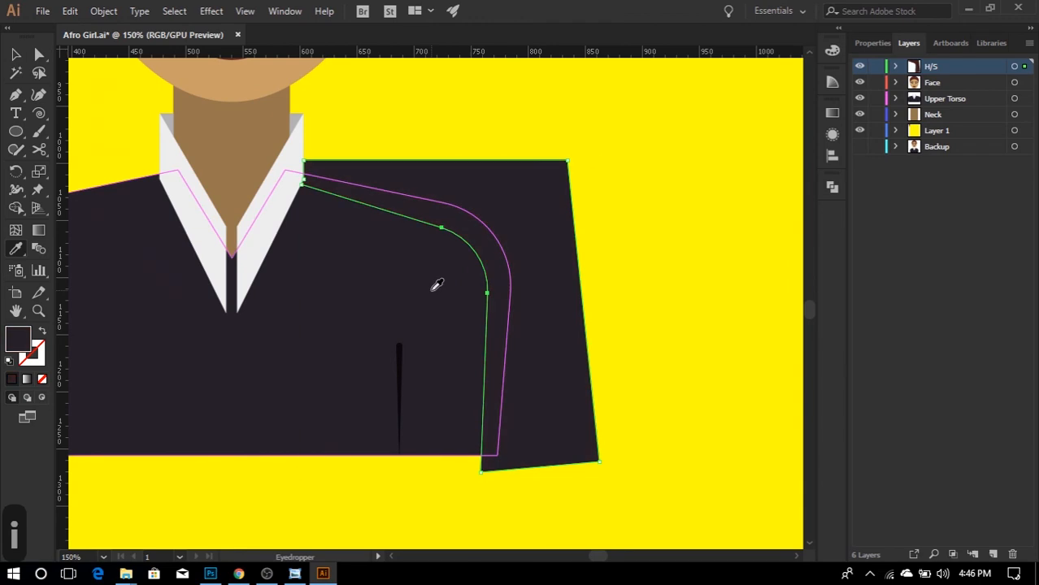
{"action": "key", "text": "v"}
{"action": "left_click", "coordinate": [833, 137]}
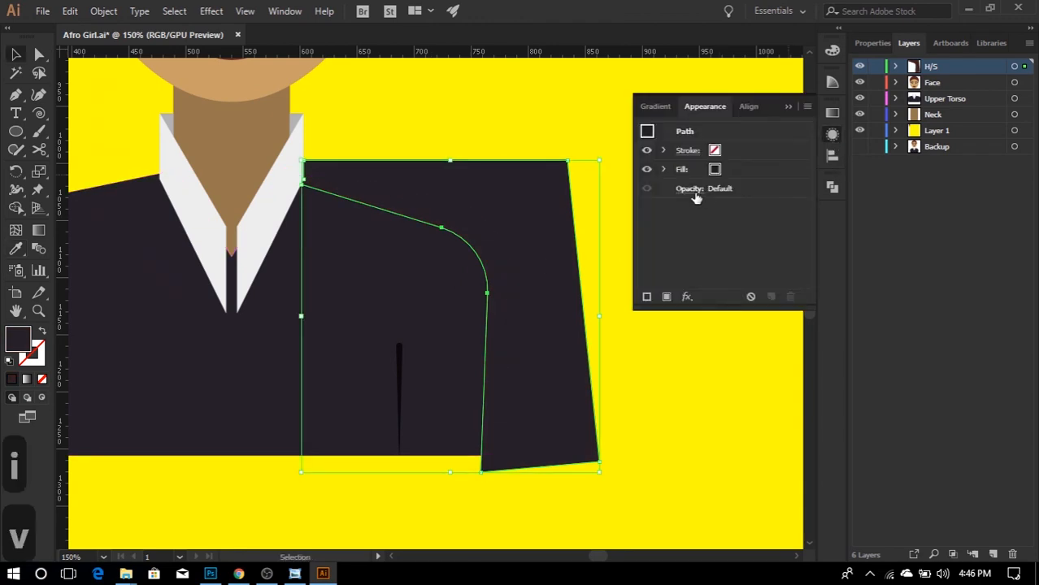
{"action": "left_click", "coordinate": [696, 195]}
{"action": "left_click", "coordinate": [594, 219]}
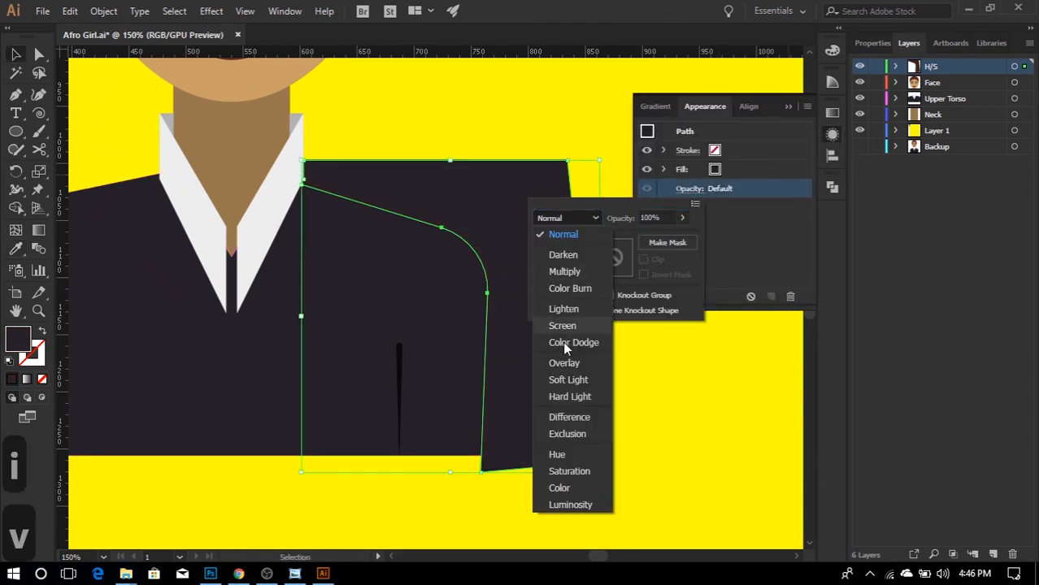
{"action": "key", "text": "Escape"}
{"action": "left_click", "coordinate": [569, 334]}
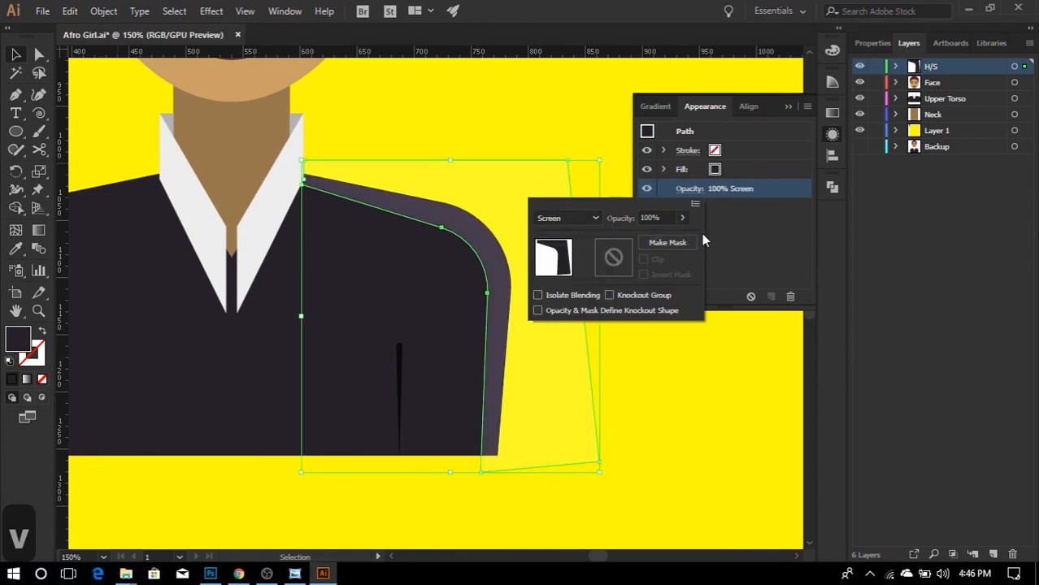
{"action": "key", "text": "Escape"}
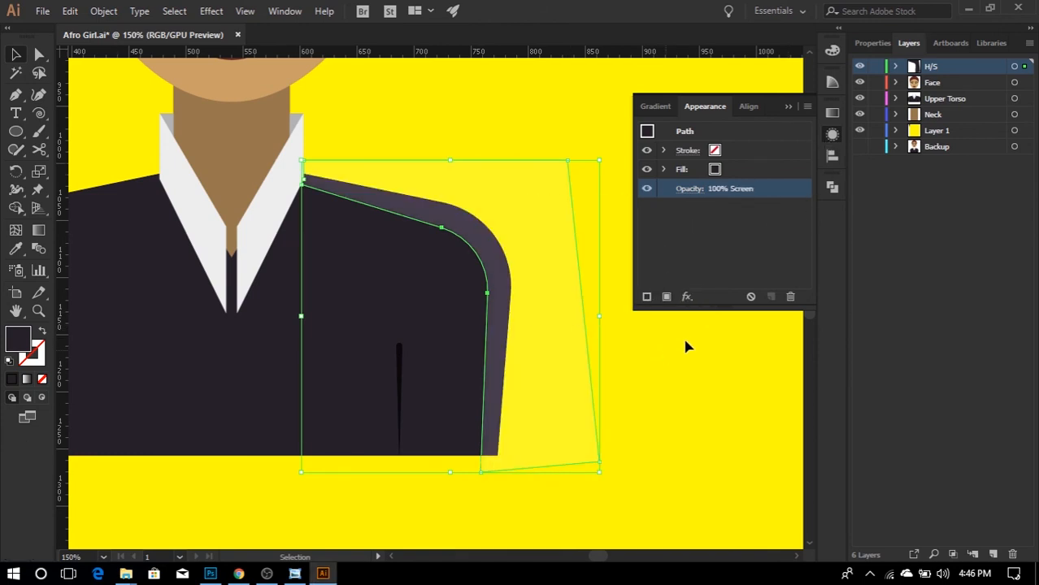
{"action": "left_click", "coordinate": [833, 134]}
{"action": "left_click", "coordinate": [731, 274]}
{"action": "scroll", "coordinate": [740, 256], "scroll_direction": "down", "scroll_amount": 2}
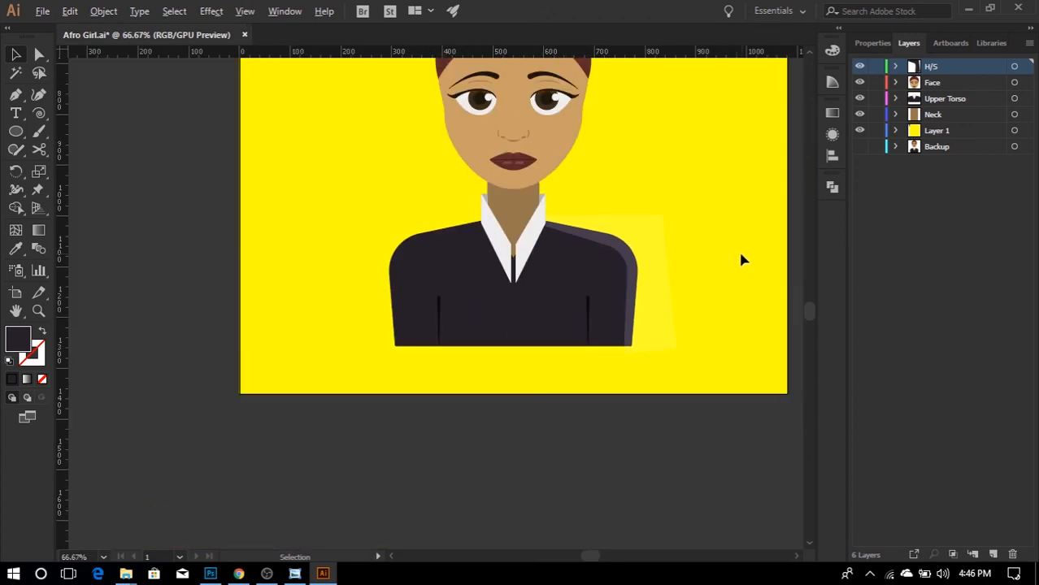
- Draw a closed Pen shape from the left collar edge over the left shoulder and sleeve, extending beyond the jacket's outline
{"action": "scroll", "coordinate": [459, 234], "scroll_direction": "up", "scroll_amount": 2}
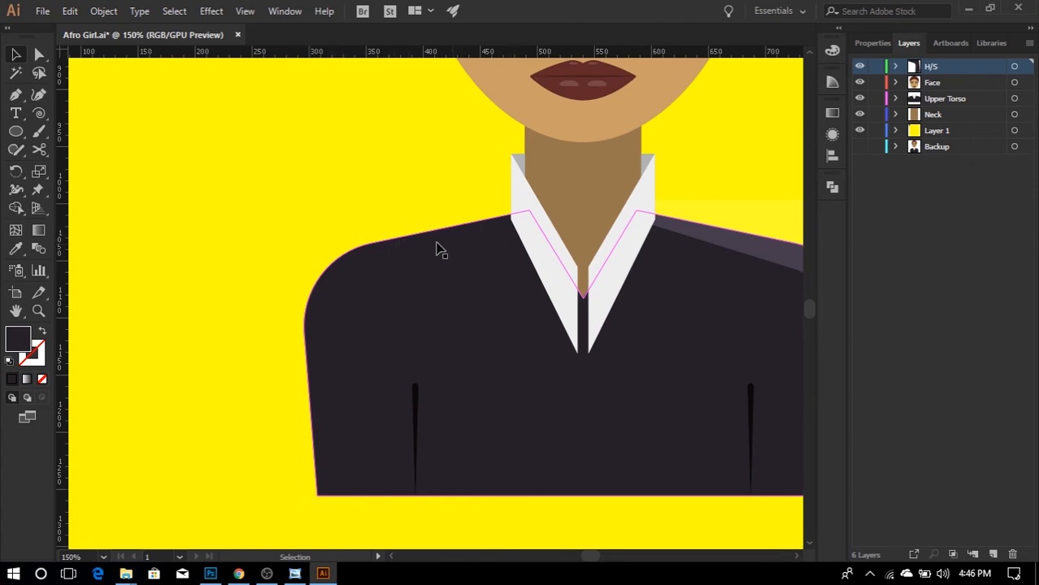
{"action": "left_click", "coordinate": [15, 94]}
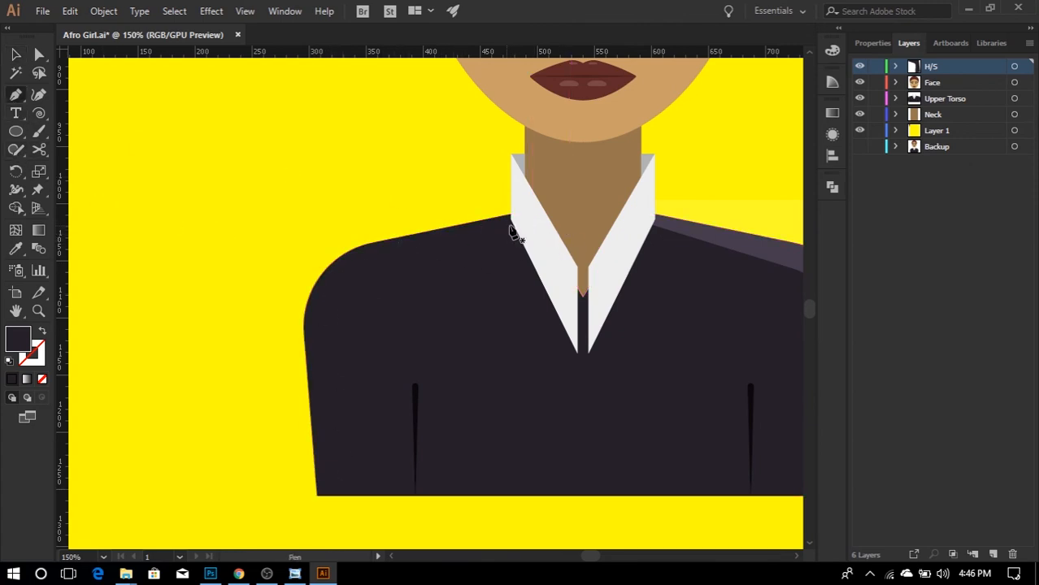
{"action": "scroll", "coordinate": [515, 227], "scroll_direction": "up", "scroll_amount": 2}
{"action": "left_click", "coordinate": [521, 230]}
{"action": "scroll", "coordinate": [520, 230], "scroll_direction": "down", "scroll_amount": 4}
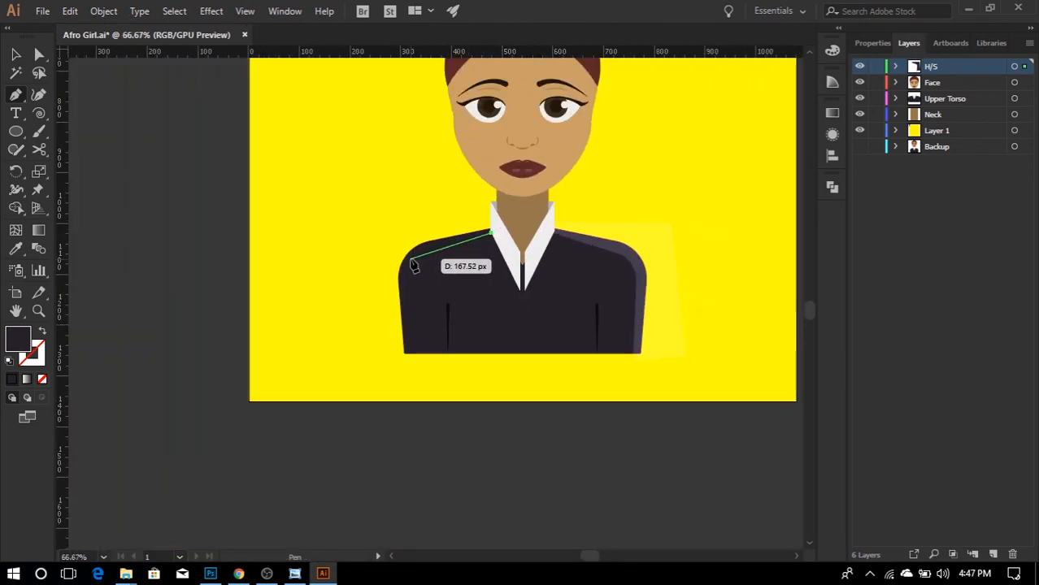
{"action": "left_click", "coordinate": [411, 259]}
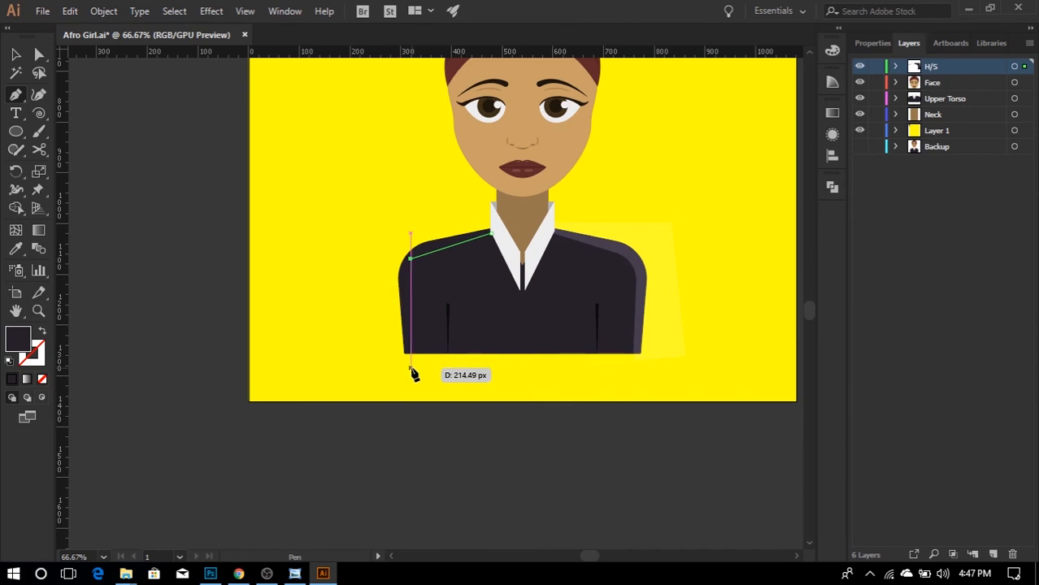
{"action": "left_click", "coordinate": [411, 368]}
{"action": "left_click", "coordinate": [376, 368]}
{"action": "left_click", "coordinate": [363, 222]}
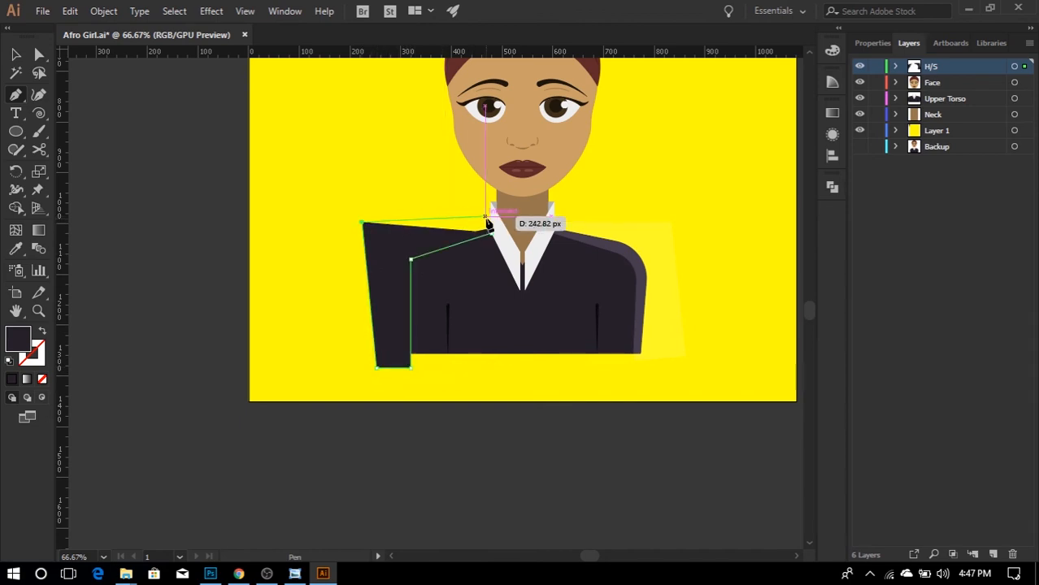
{"action": "scroll", "coordinate": [492, 229], "scroll_direction": "up", "scroll_amount": 5}
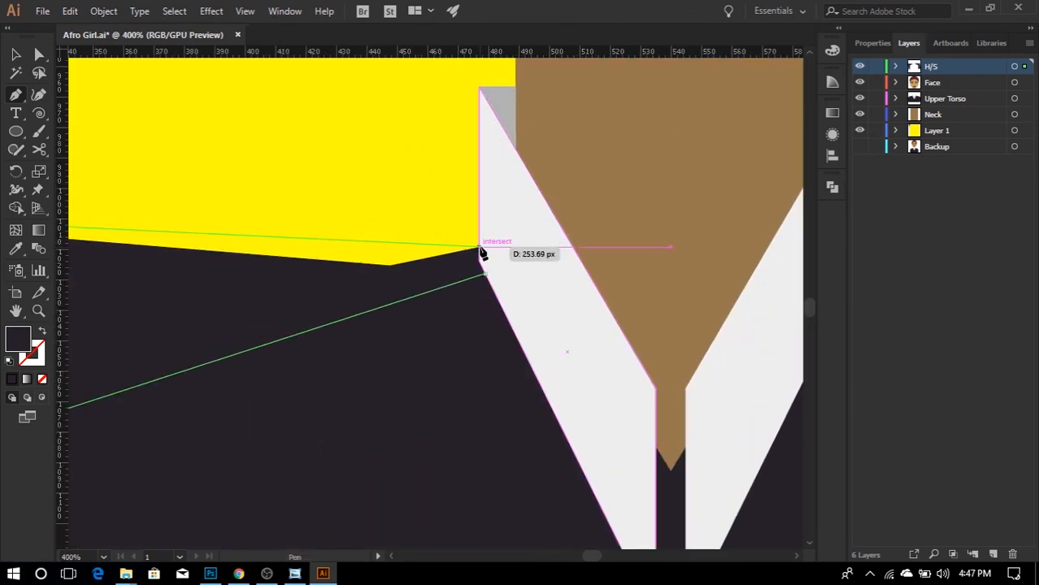
{"action": "left_click", "coordinate": [480, 246]}
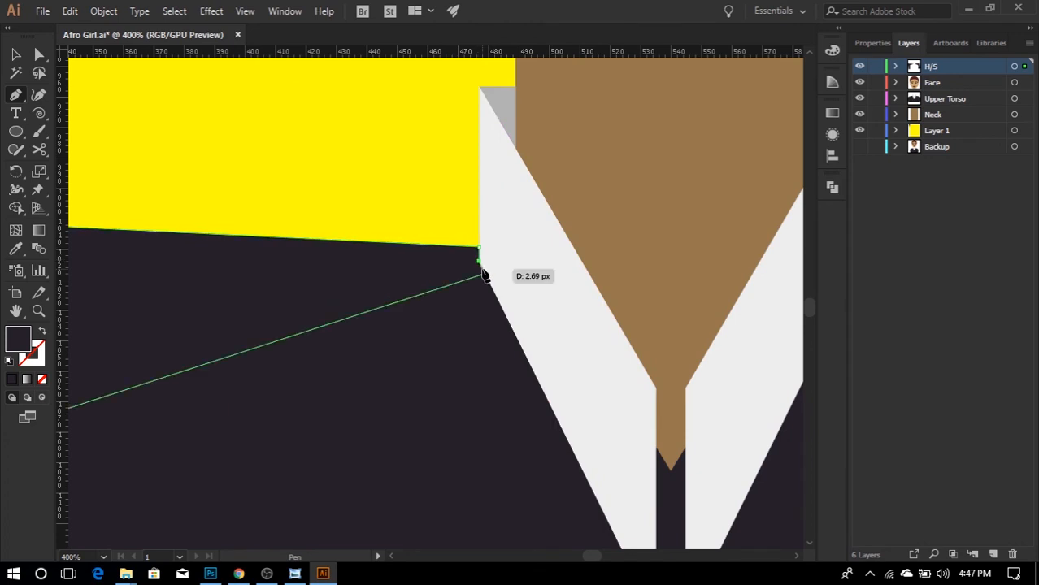
{"action": "left_click", "coordinate": [486, 278]}
- Set the left shoulder shape's blending mode to Multiply to make it a shadow
{"action": "scroll", "coordinate": [406, 294], "scroll_direction": "down", "scroll_amount": 5}
{"action": "key", "text": "v"}
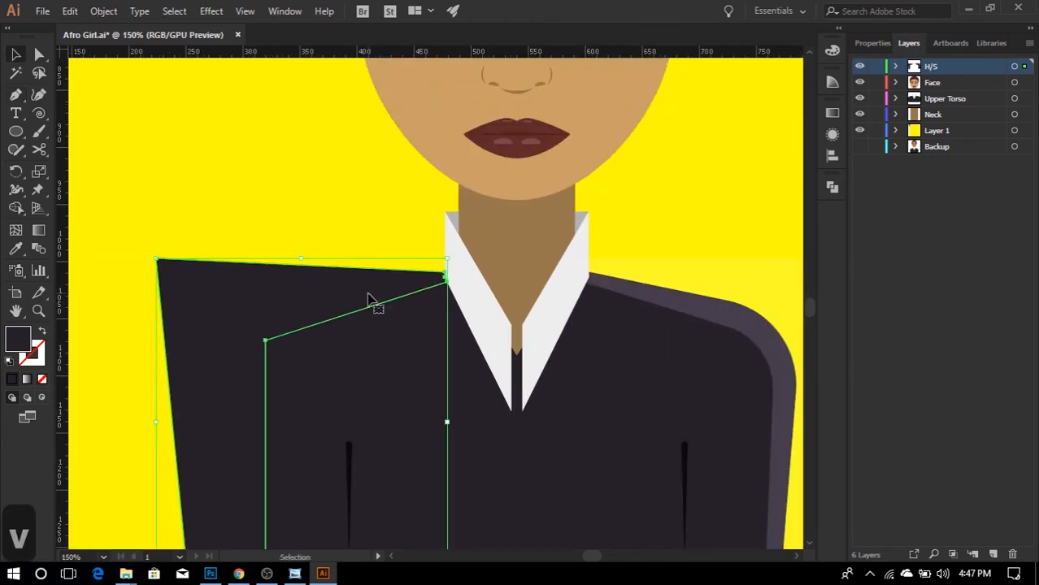
{"action": "left_click", "coordinate": [831, 136]}
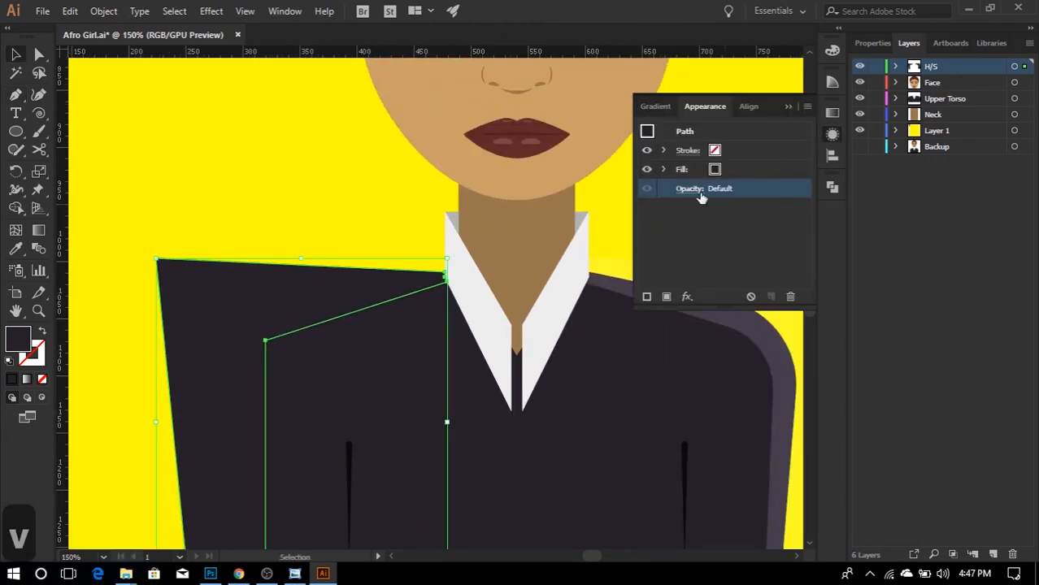
{"action": "left_click", "coordinate": [697, 191]}
{"action": "left_click", "coordinate": [589, 220]}
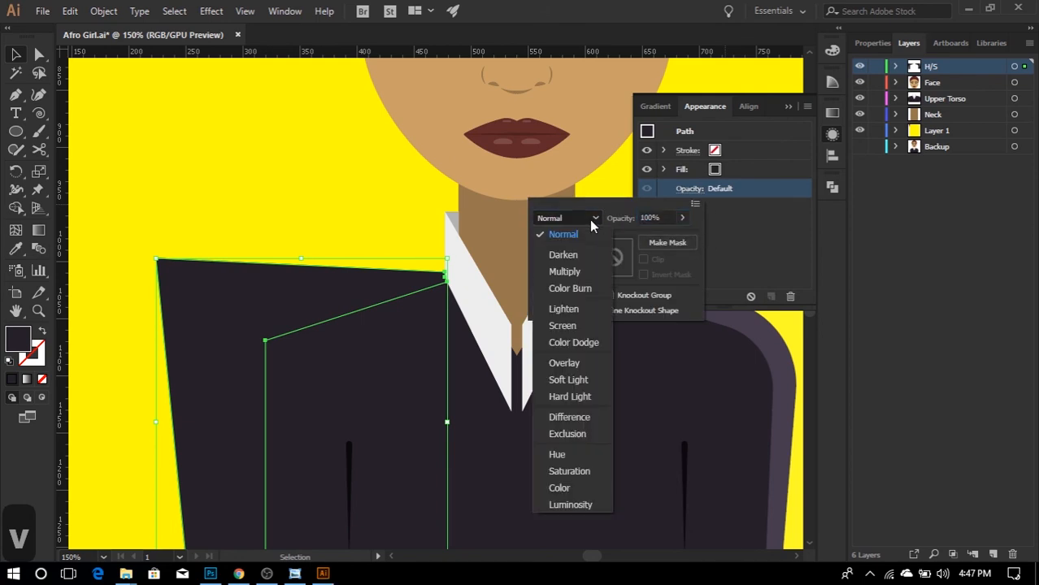
{"action": "left_click", "coordinate": [578, 269]}
{"action": "key", "text": "v"}
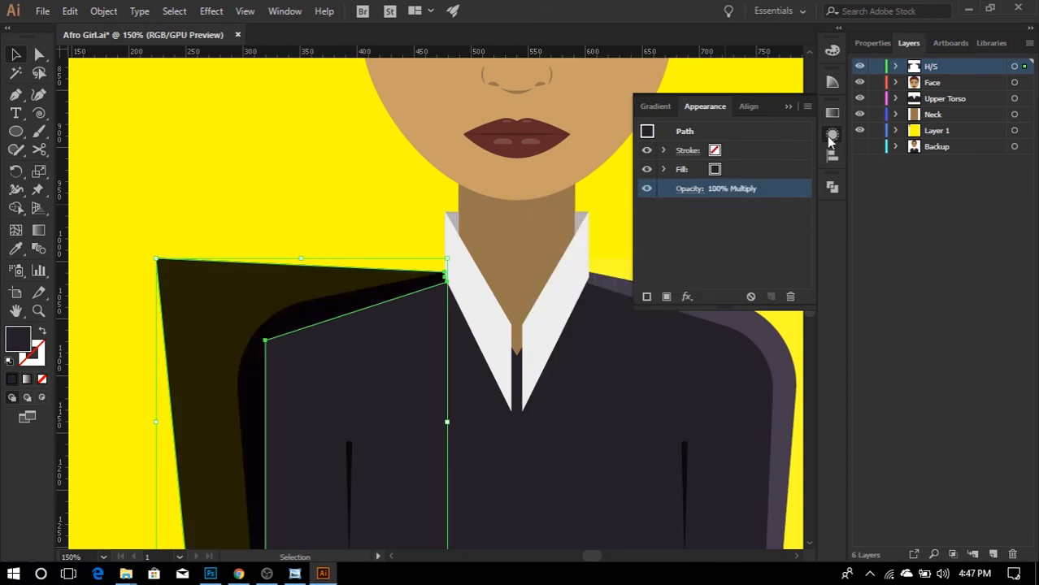
- Round the shadow shape's inner shoulder corner to follow the left shoulder's curve, and deselect it
{"action": "key", "text": "a"}
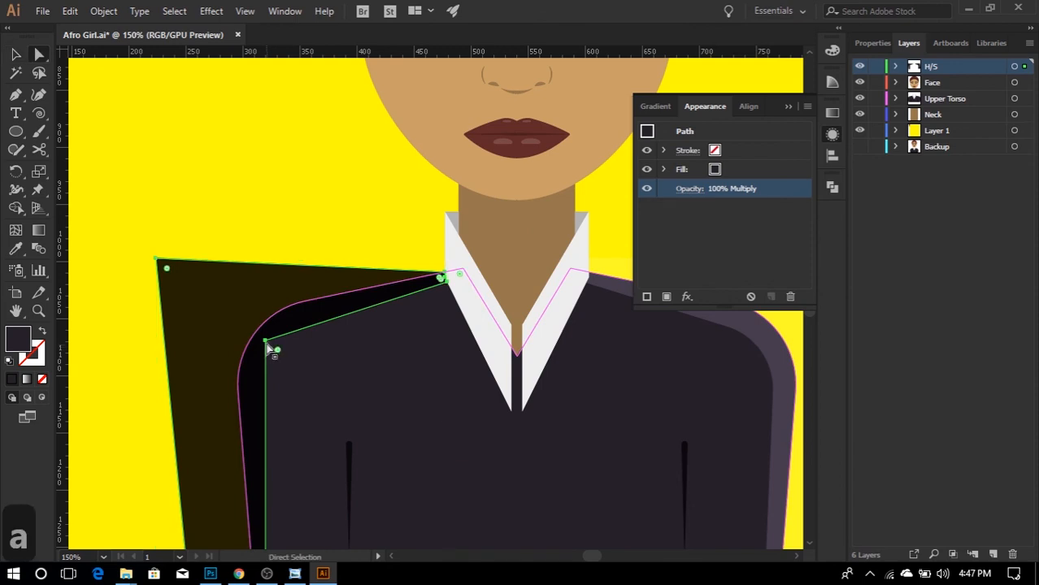
{"action": "left_click_drag", "start_coordinate": [278, 354], "coordinate": [353, 414]}
{"action": "scroll", "coordinate": [326, 374], "scroll_direction": "down", "scroll_amount": 3}
{"action": "scroll", "coordinate": [277, 340], "scroll_direction": "down", "scroll_amount": 1, "text": "alt"}
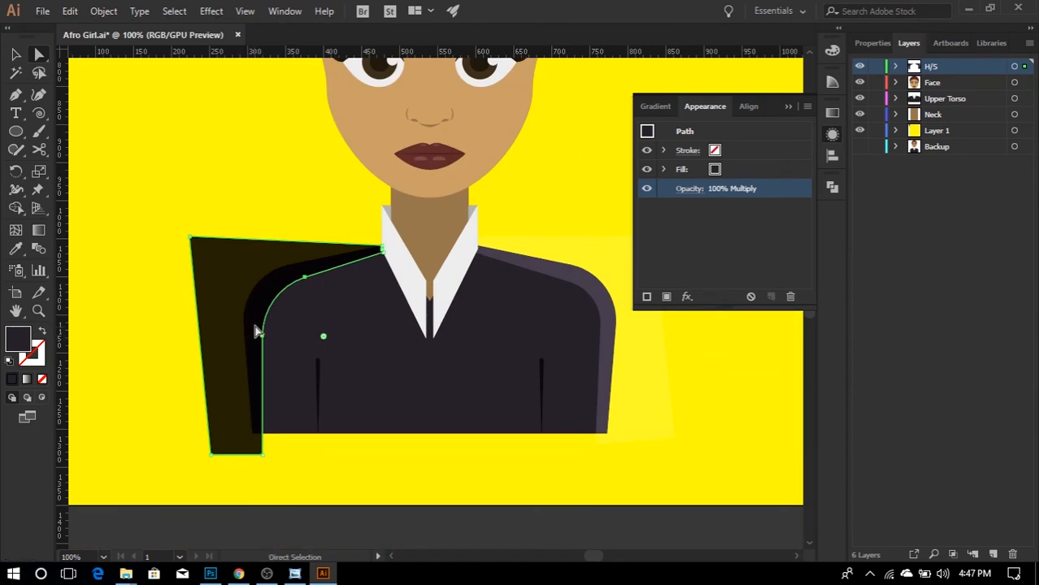
{"action": "scroll", "coordinate": [246, 313], "scroll_direction": "up", "scroll_amount": 2, "text": "alt"}
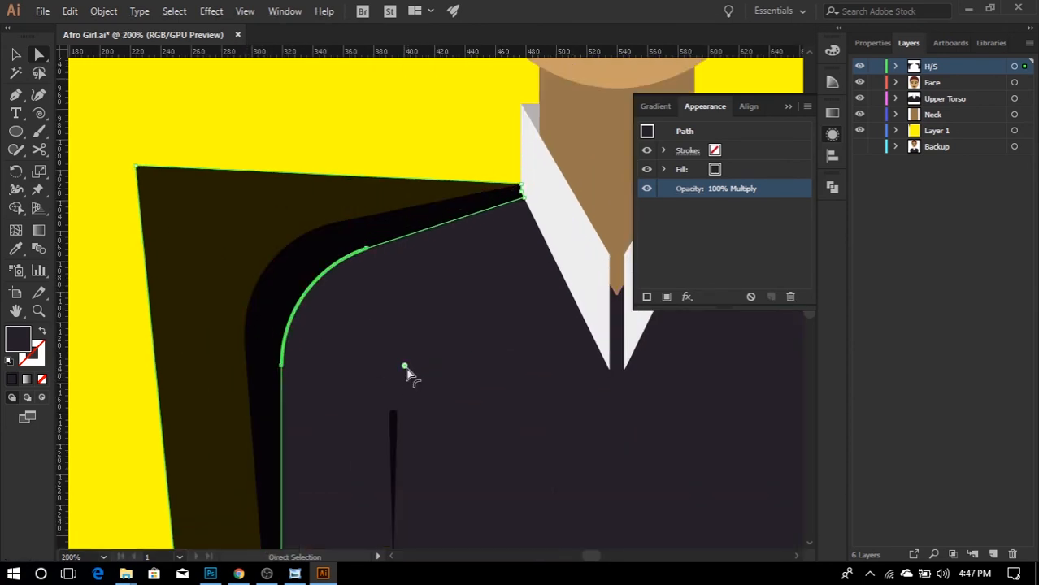
{"action": "left_click", "coordinate": [280, 153]}
{"action": "scroll", "coordinate": [280, 163], "scroll_direction": "down", "scroll_amount": 3, "text": "alt"}
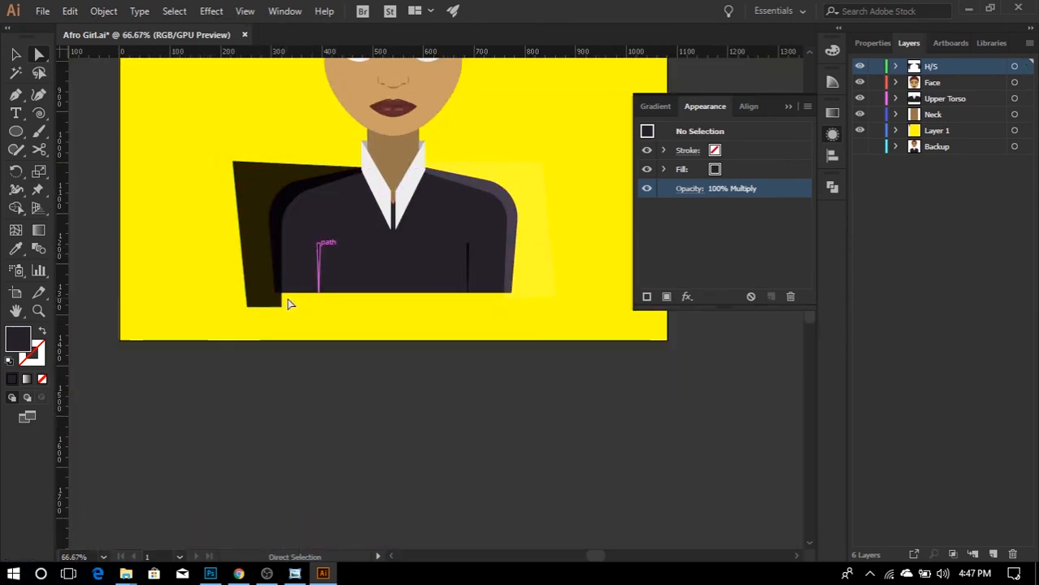
{"action": "key", "text": "v"}
{"action": "left_click", "coordinate": [522, 210]}
{"action": "left_click", "coordinate": [255, 185], "text": "shift"}
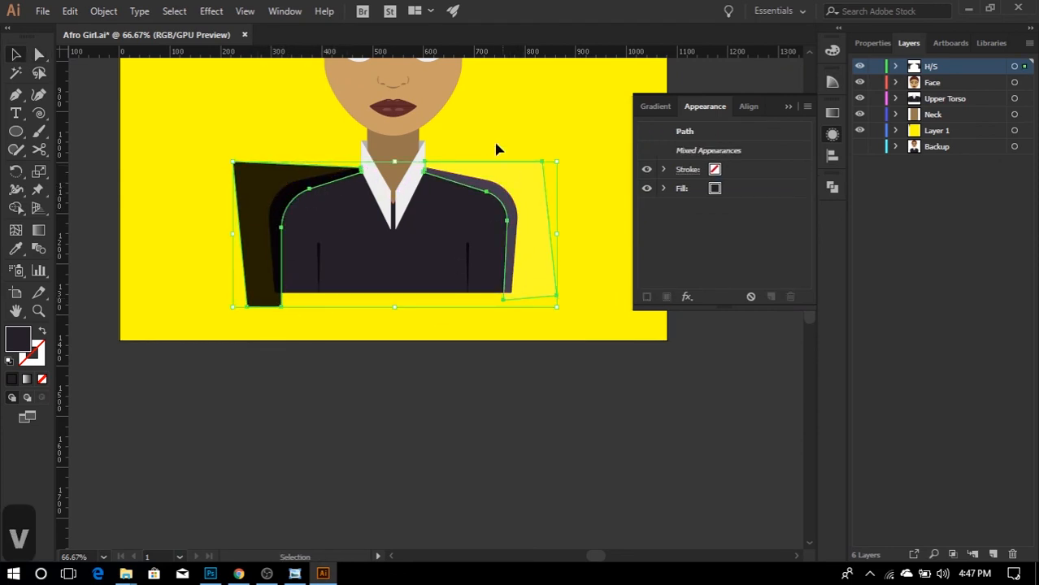
{"action": "left_click", "coordinate": [596, 216]}
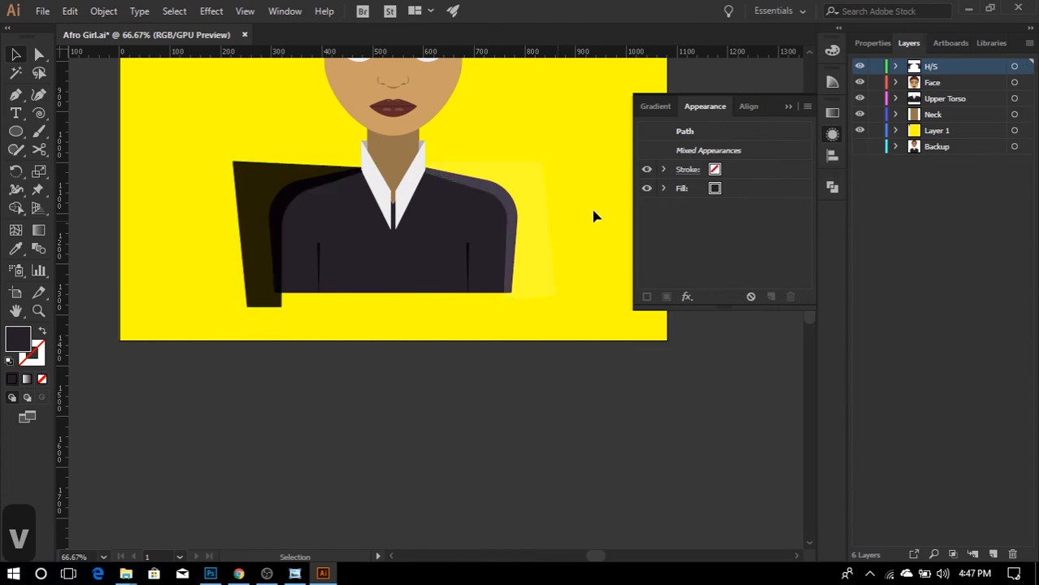
- Duplicate the jacket's Base path from the Upper Torso layer into the H/S layer
{"action": "left_click", "coordinate": [432, 200]}
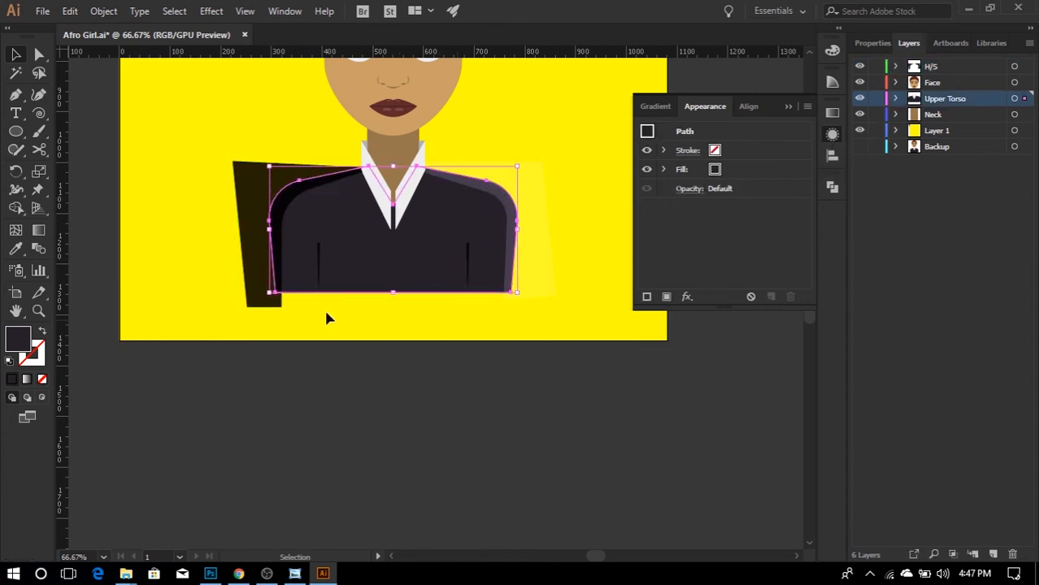
{"action": "left_click", "coordinate": [896, 99]}
{"action": "left_click", "coordinate": [973, 149]}
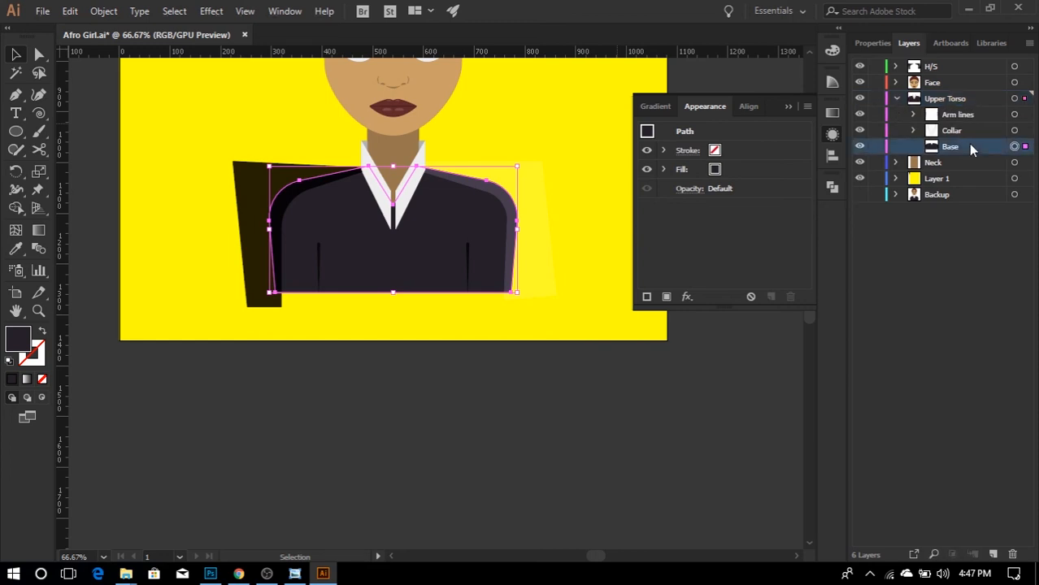
{"action": "left_click_drag", "start_coordinate": [973, 150], "coordinate": [949, 68]}
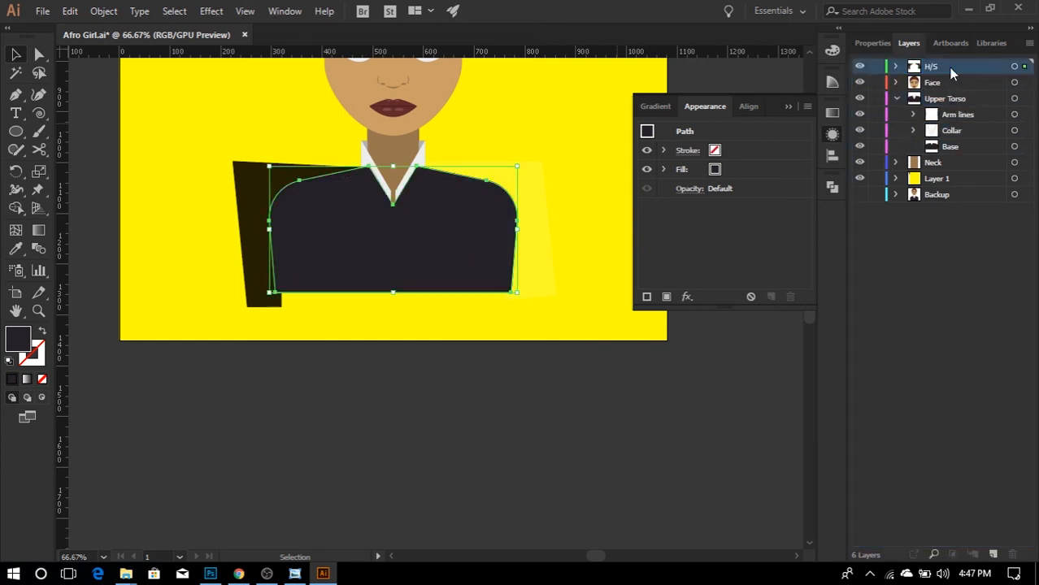
- Make a clipping mask on the H/S layer from the copied Base path and both shoulder shapes, and deselect it
{"action": "left_click", "coordinate": [895, 67]}
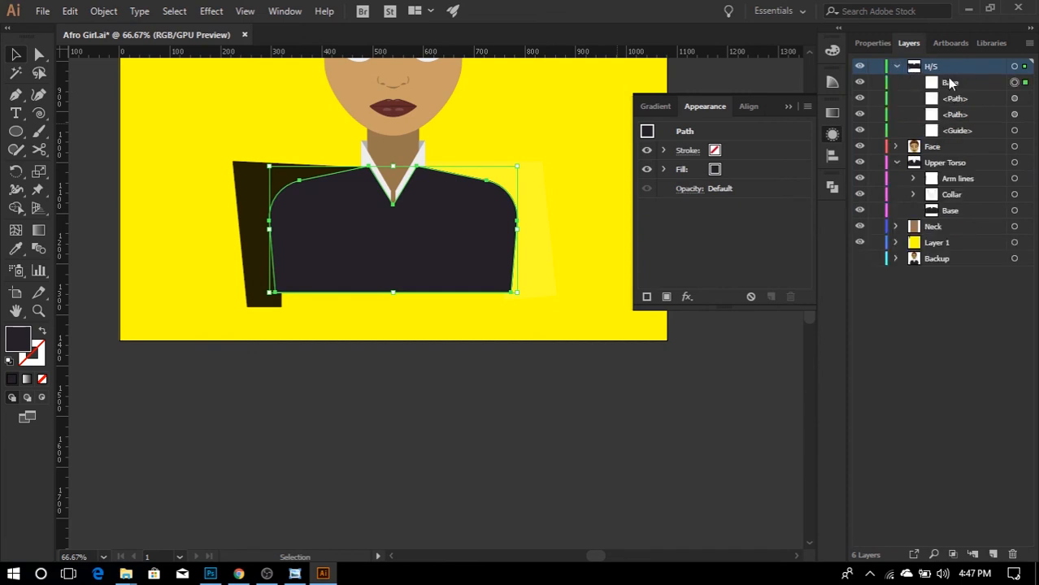
{"action": "left_click", "coordinate": [961, 83]}
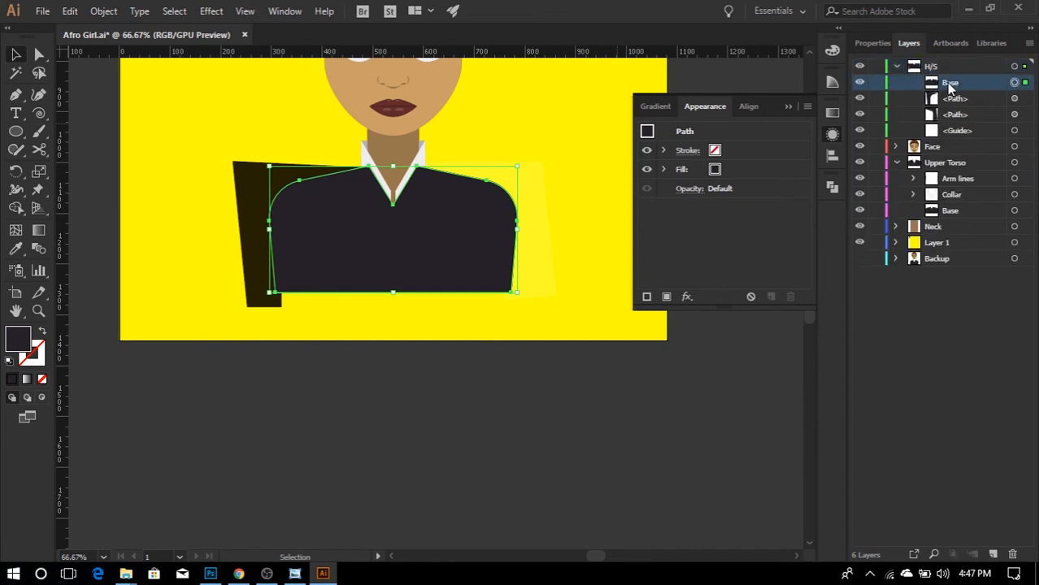
{"action": "left_click", "coordinate": [955, 99]}
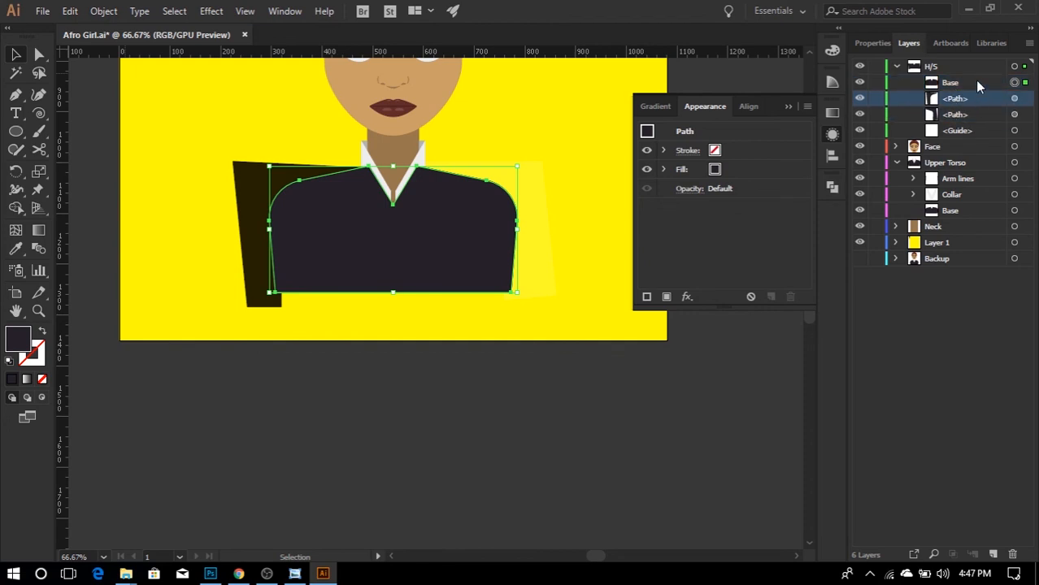
{"action": "left_click", "coordinate": [975, 81]}
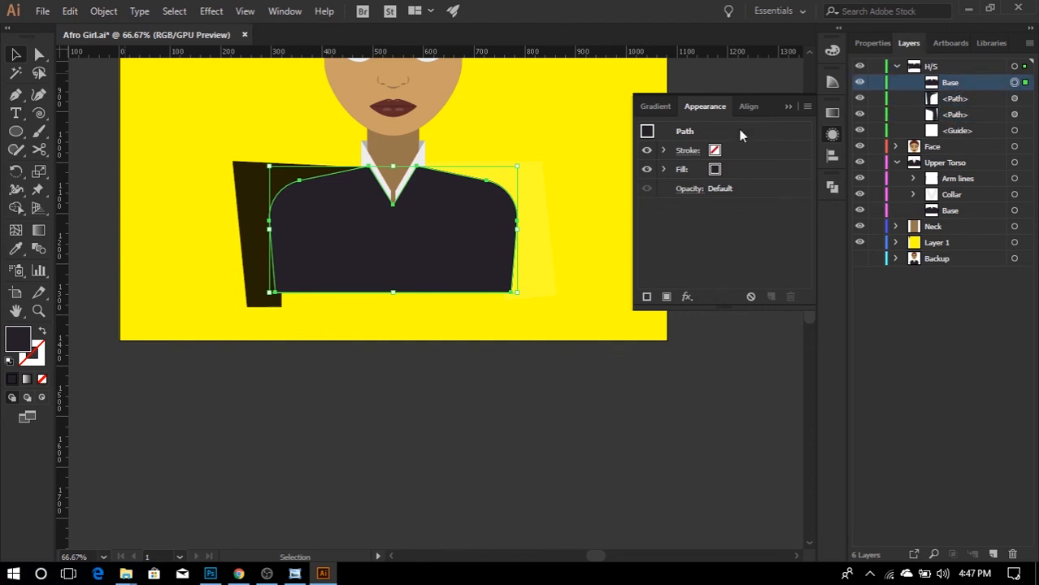
{"action": "left_click", "coordinate": [1026, 98], "text": "shift"}
{"action": "left_click", "coordinate": [1026, 115], "text": "shift"}
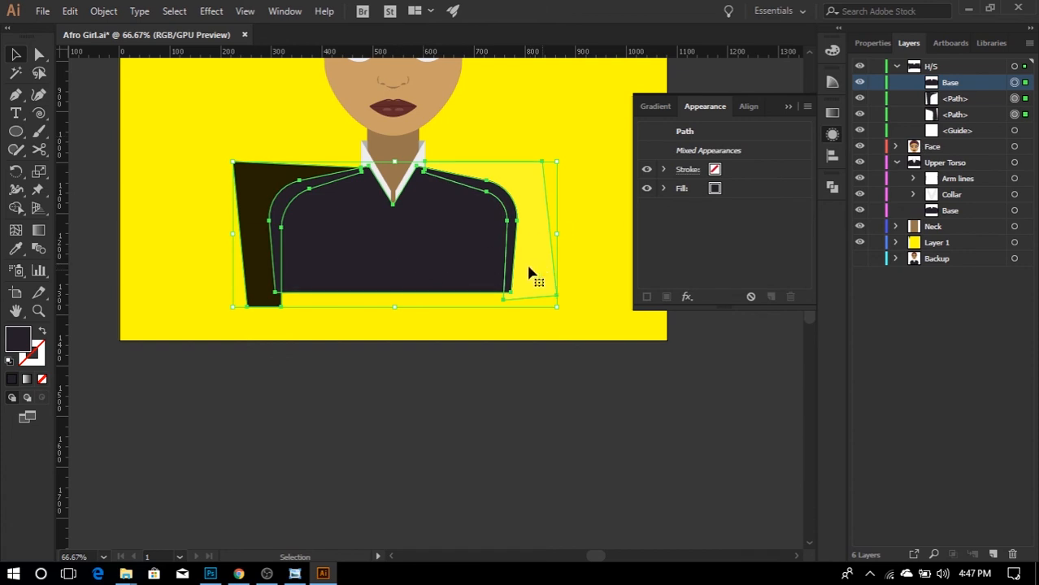
{"action": "right_click", "coordinate": [480, 253]}
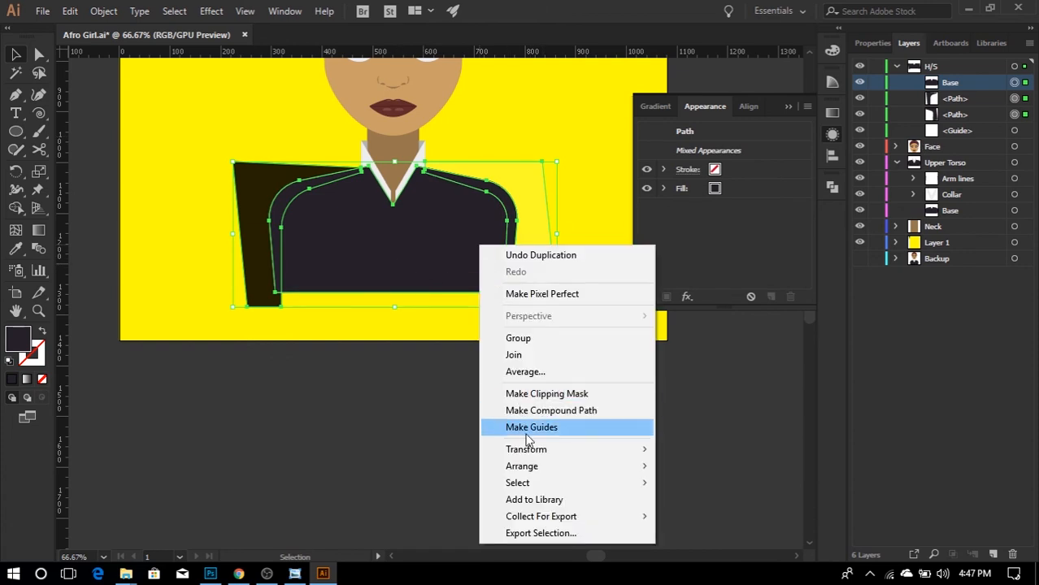
{"action": "left_click", "coordinate": [549, 393]}
{"action": "left_click", "coordinate": [561, 255]}
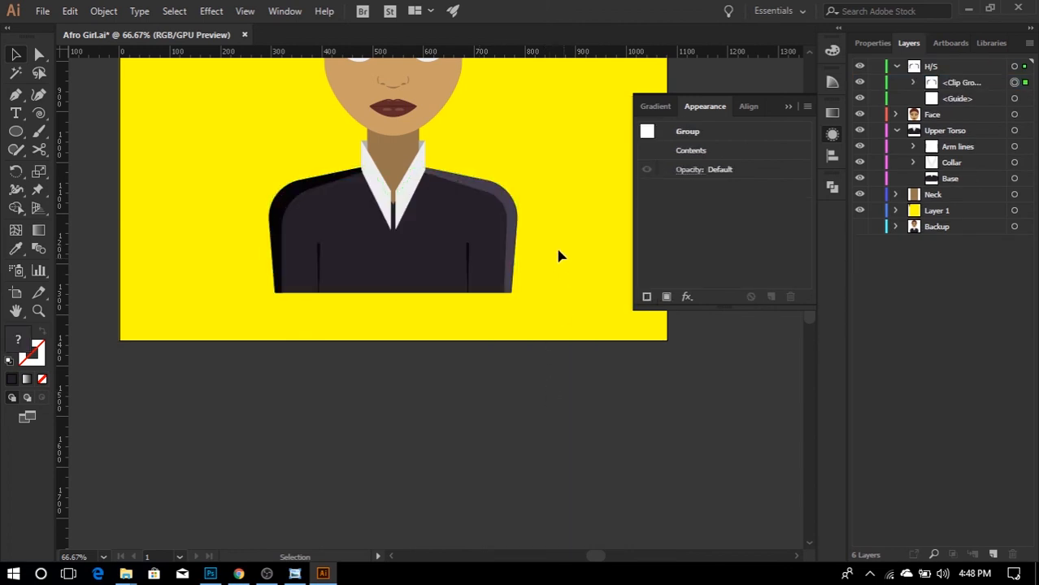
- Isolate the clip group, adjust the rounding of the left shoulder shadow's inner corner, and leave isolation
{"action": "scroll", "coordinate": [427, 167], "scroll_direction": "up", "scroll_amount": 1}
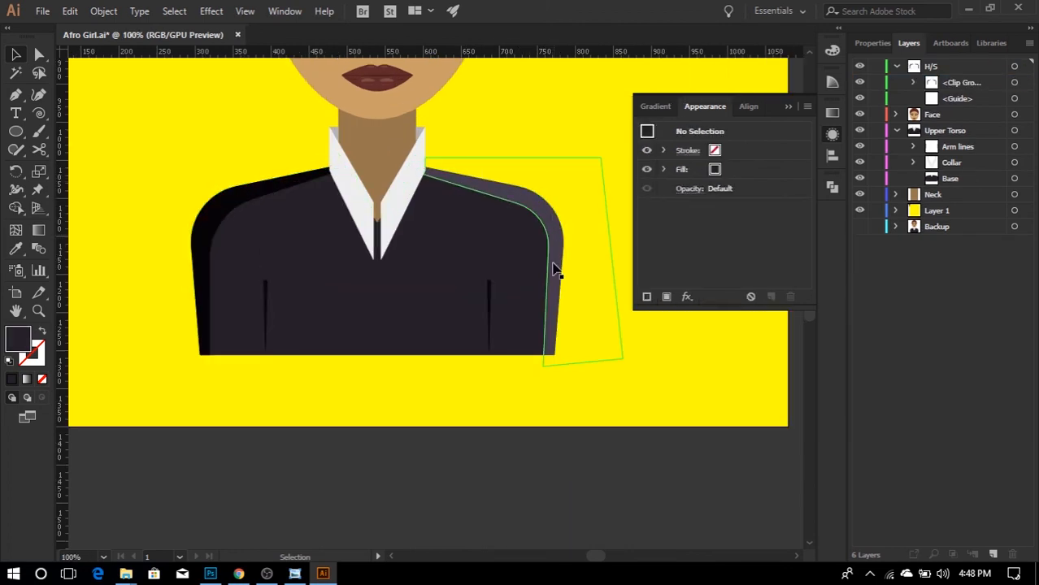
{"action": "scroll", "coordinate": [394, 296], "scroll_direction": "down", "scroll_amount": 1}
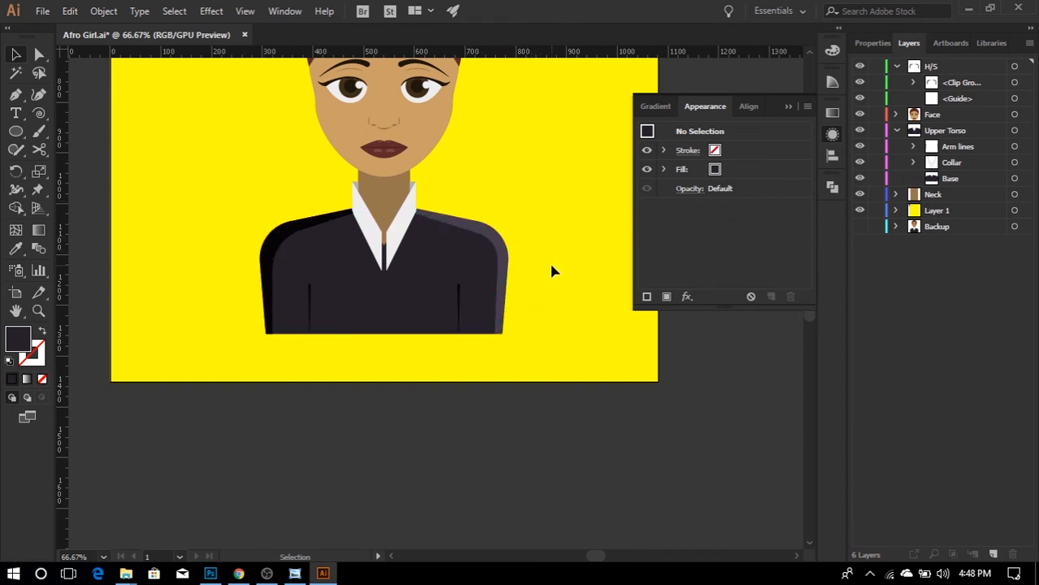
{"action": "scroll", "coordinate": [244, 227], "scroll_direction": "up", "scroll_amount": 3}
{"action": "left_click", "coordinate": [332, 255]}
{"action": "scroll", "coordinate": [331, 255], "scroll_direction": "down", "scroll_amount": 2}
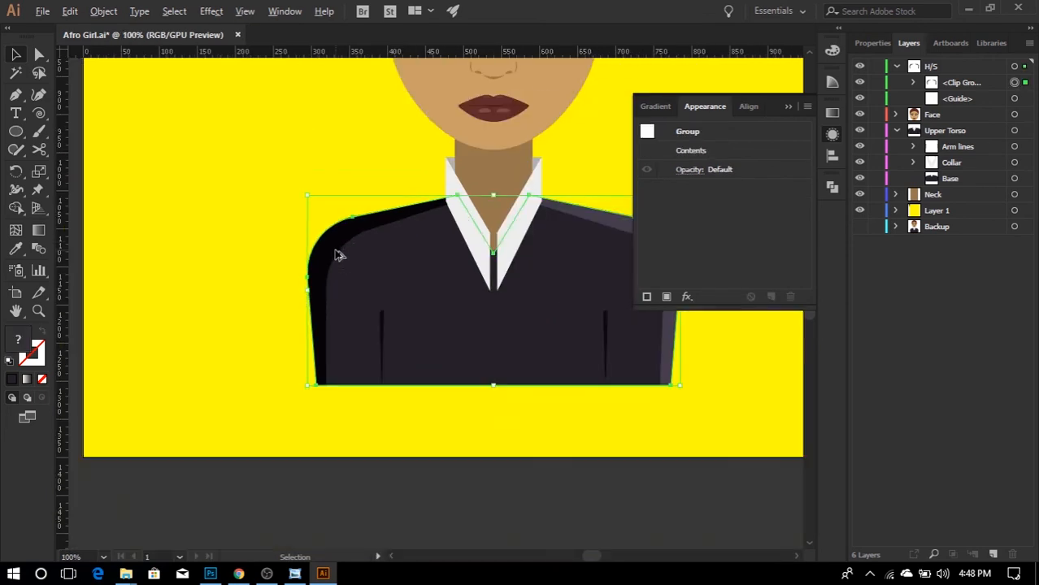
{"action": "double_click", "coordinate": [343, 256]}
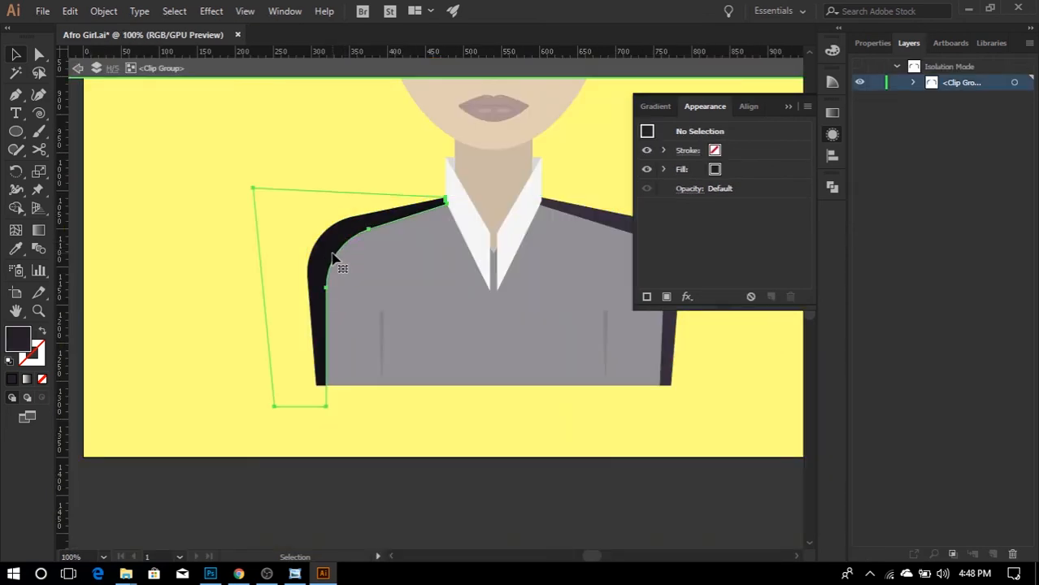
{"action": "left_click", "coordinate": [328, 257]}
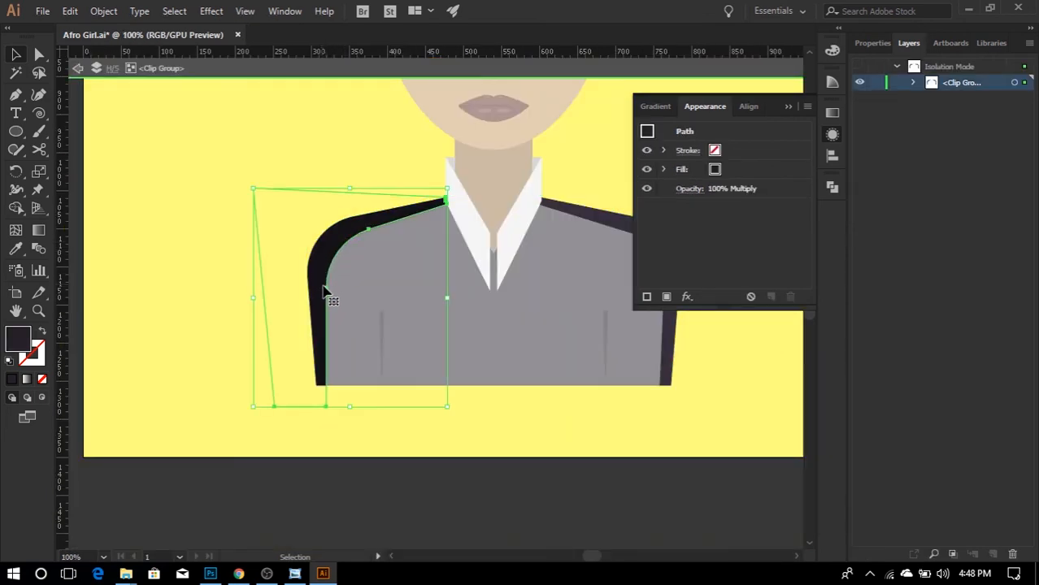
{"action": "left_click", "coordinate": [328, 288]}
{"action": "key", "text": "a"}
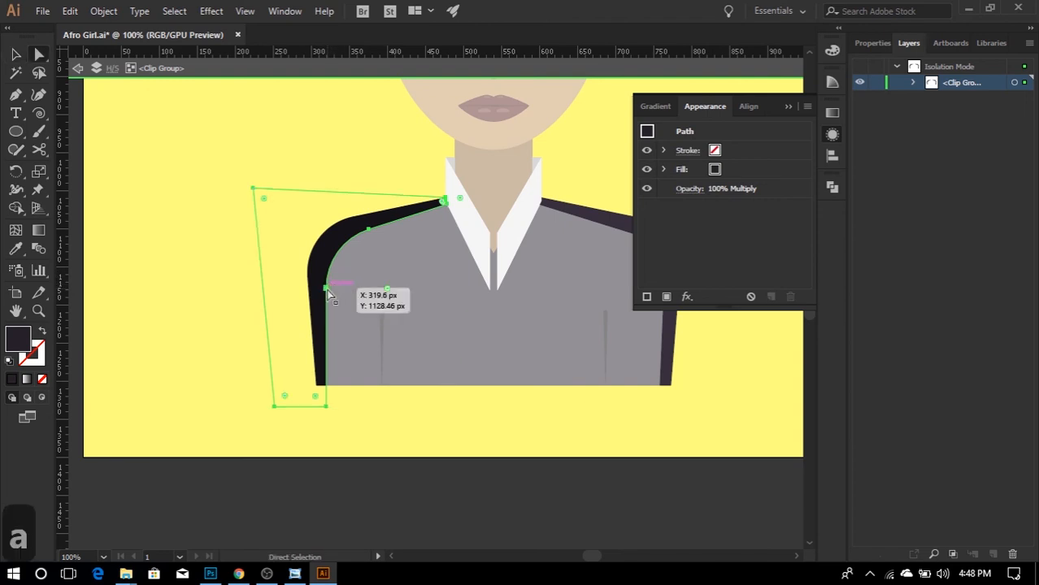
{"action": "mouse_move", "coordinate": [387, 288]}
{"action": "left_mouse_down"}
{"action": "mouse_move", "coordinate": [319, 237]}
{"action": "mouse_move", "coordinate": [368, 292]}
{"action": "left_mouse_up"}
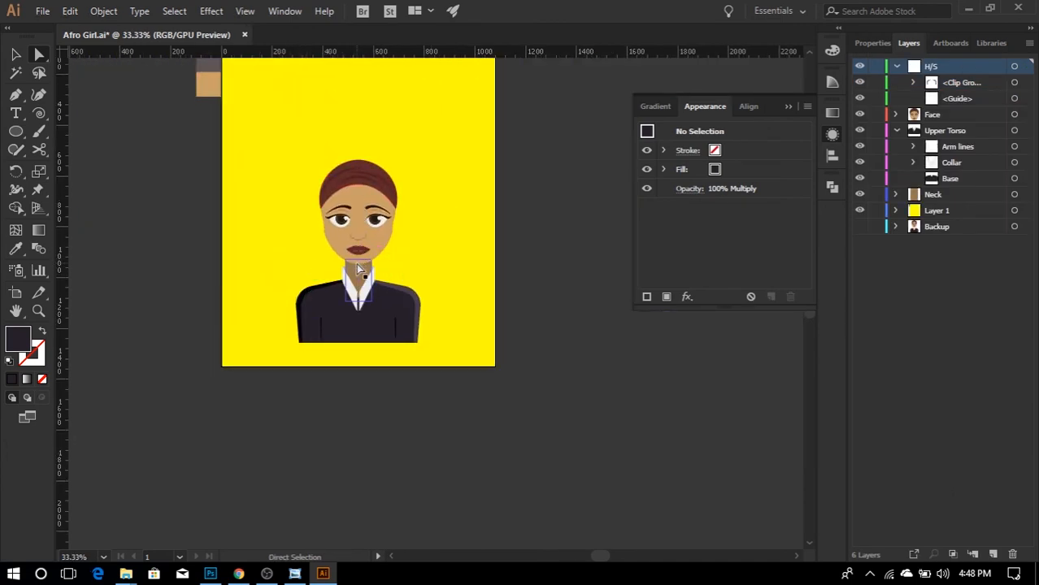
- Begin a Pen path on the H/S layer at the top centre of the head and curve it down to between the eyebrows
{"action": "scroll", "coordinate": [359, 264], "scroll_direction": "up", "scroll_amount": 3}
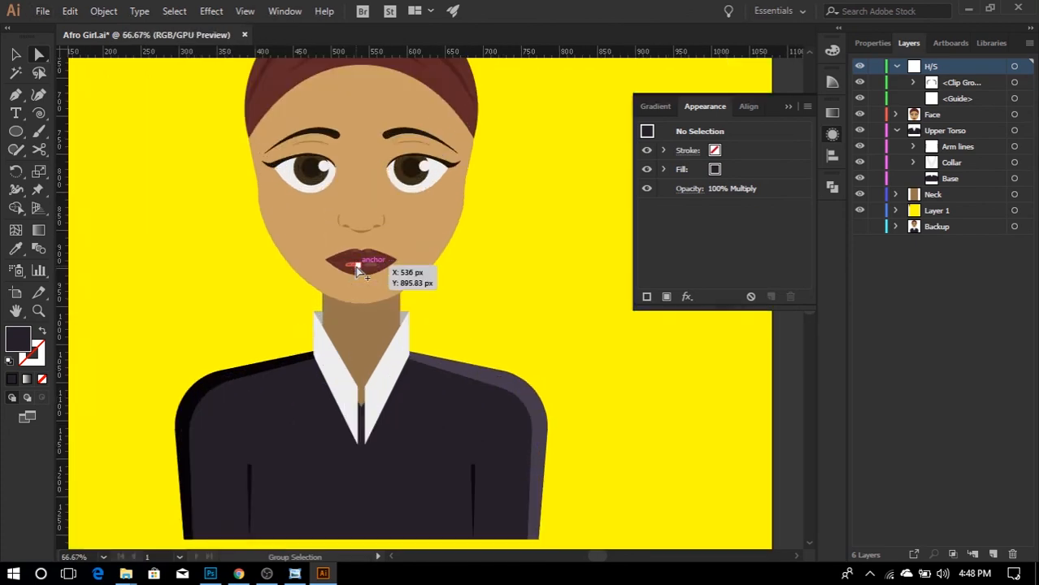
{"action": "scroll", "coordinate": [361, 291], "scroll_direction": "up", "scroll_amount": 3}
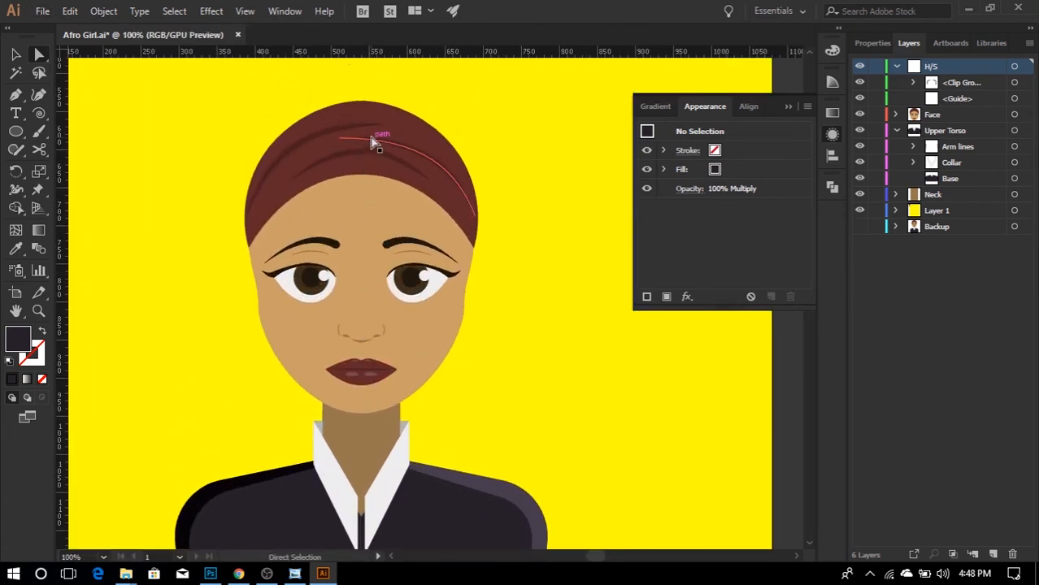
{"action": "key", "text": "p"}
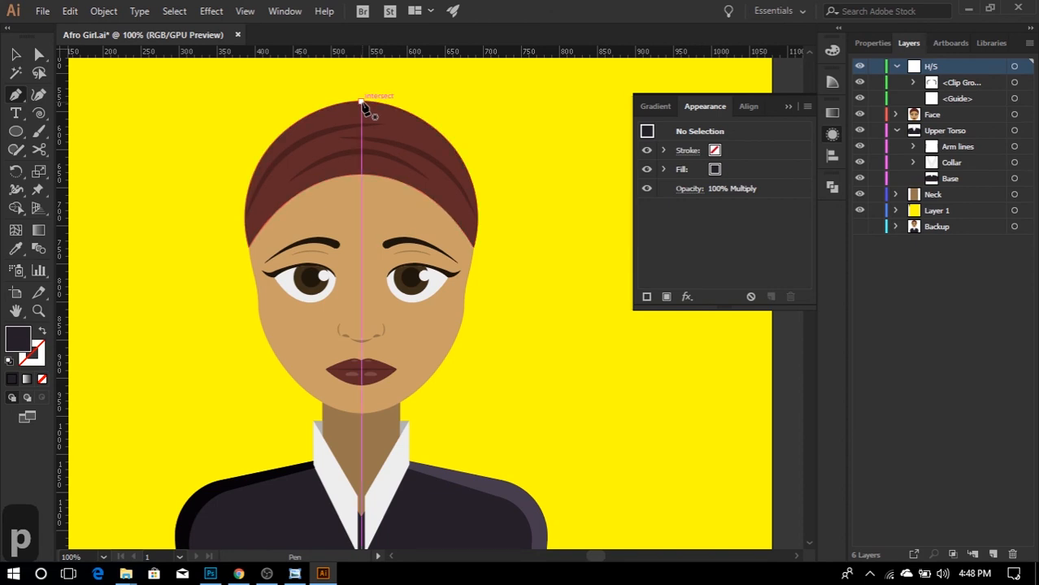
{"action": "left_click_drag", "start_coordinate": [362, 102], "coordinate": [348, 152]}
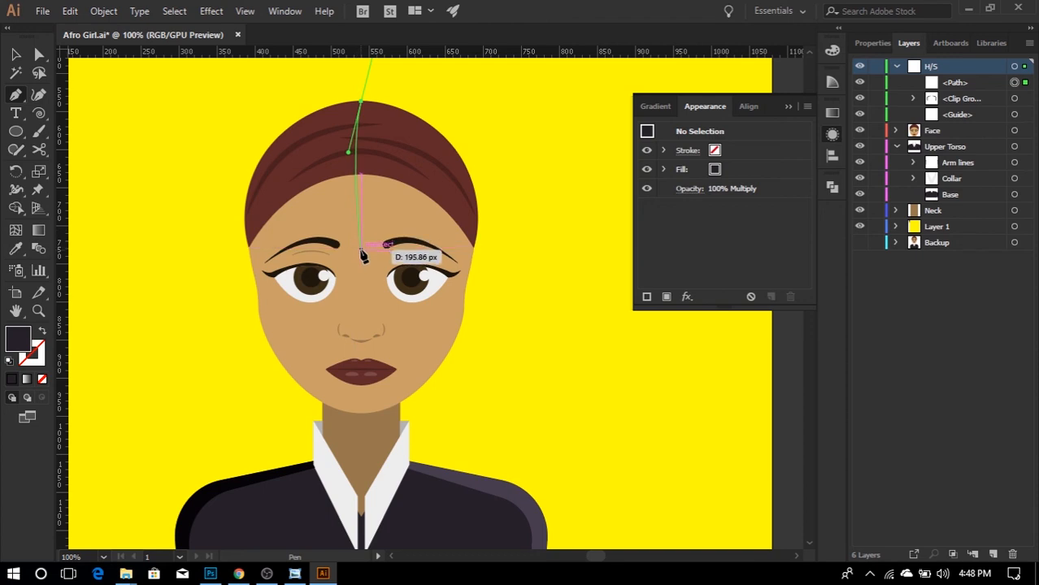
{"action": "left_click", "coordinate": [362, 254]}
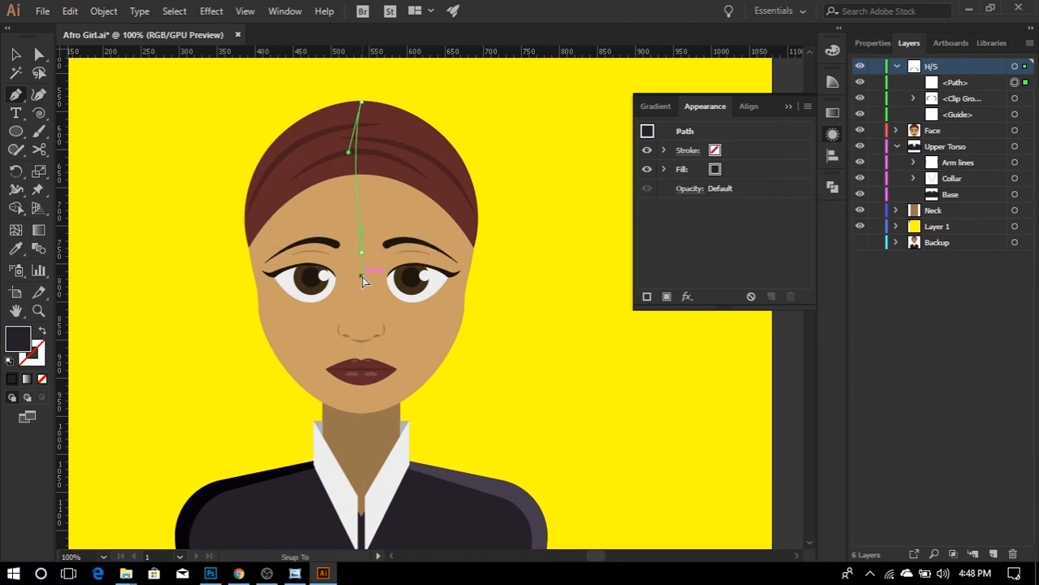
- Continue the path as a curve bulging left along the nose and bring it back to the centre of the nose's base
{"action": "left_click_drag", "start_coordinate": [363, 280], "coordinate": [355, 306]}
{"action": "scroll", "coordinate": [359, 365], "scroll_direction": "up", "scroll_amount": 2}
{"action": "left_click_drag", "start_coordinate": [356, 306], "coordinate": [370, 338]}
{"action": "scroll", "coordinate": [368, 335], "scroll_direction": "up", "scroll_amount": 1}
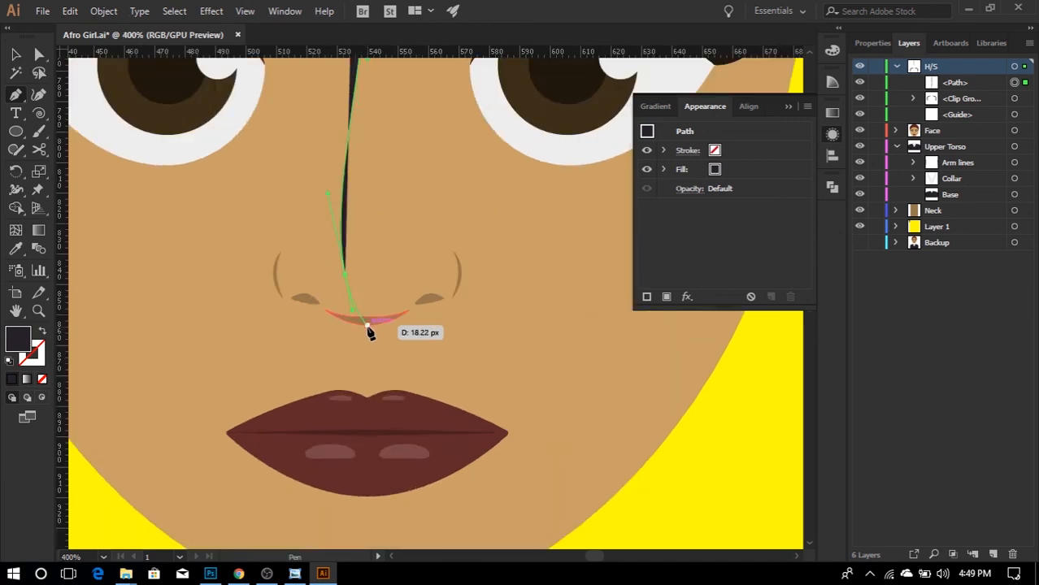
{"action": "left_click", "coordinate": [368, 326]}
- Refine the path's curve along the nose bridge by adjusting the direction handles of the nose and brow anchors
{"action": "left_click", "coordinate": [345, 275], "text": "ctrl"}
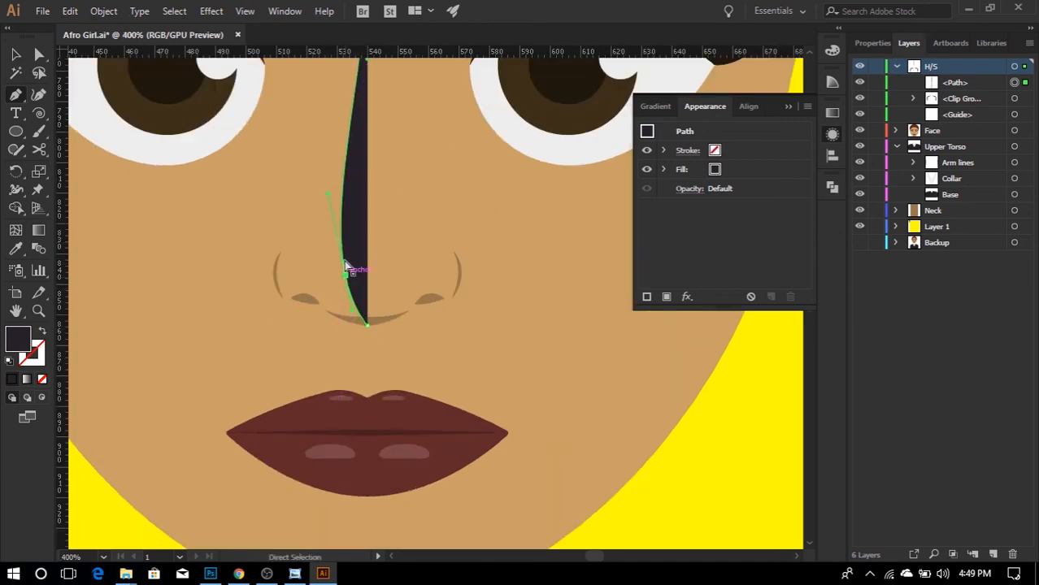
{"action": "left_click_drag", "start_coordinate": [328, 197], "coordinate": [375, 150]}
{"action": "scroll", "coordinate": [375, 148], "scroll_direction": "up", "scroll_amount": 1}
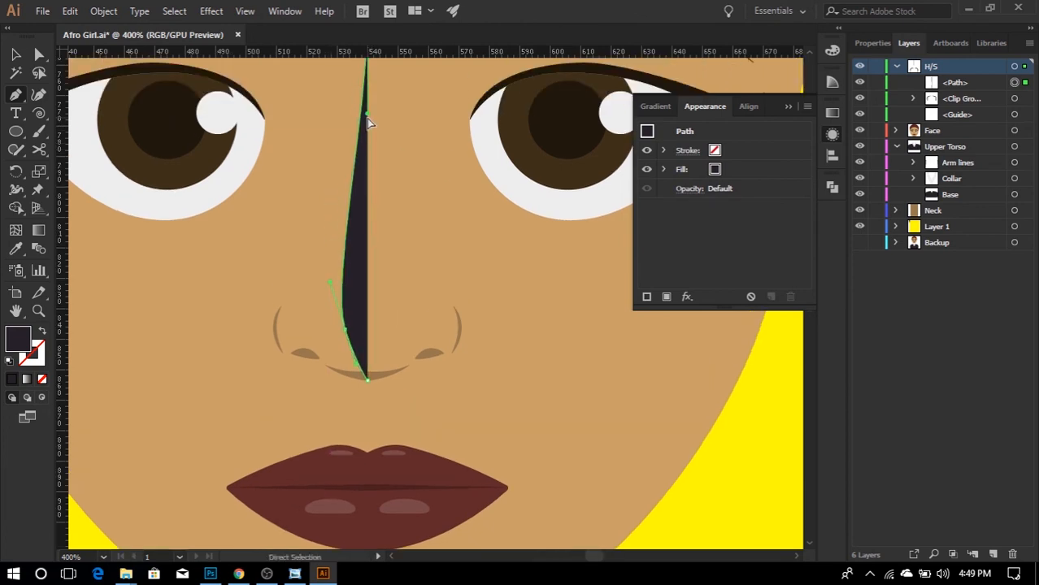
{"action": "left_click_drag", "start_coordinate": [367, 112], "coordinate": [372, 156]}
{"action": "scroll", "coordinate": [370, 199], "scroll_direction": "down", "scroll_amount": 1}
{"action": "key", "text": "ctrl+z"}
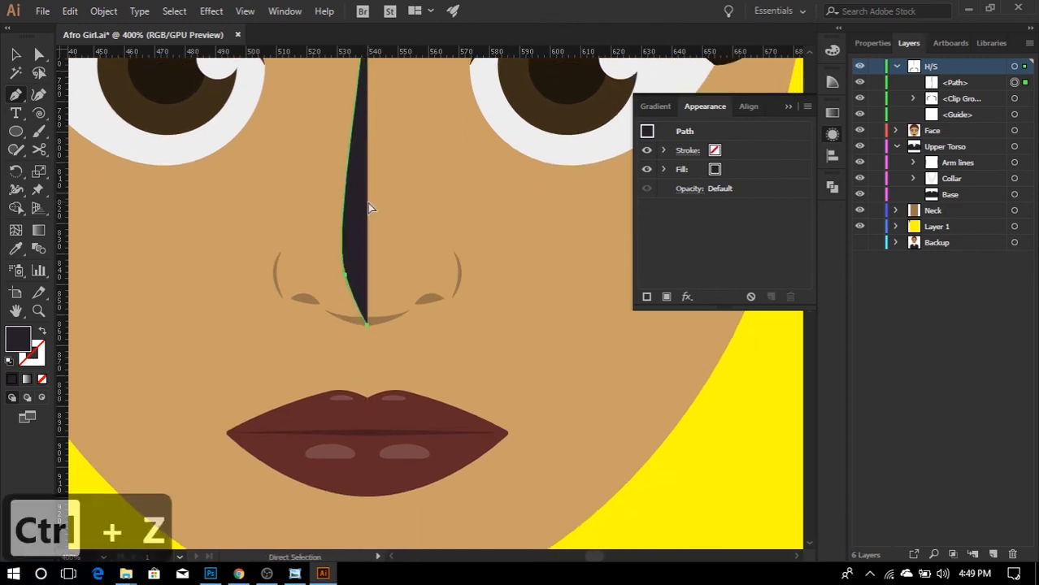
{"action": "scroll", "coordinate": [370, 204], "scroll_direction": "up", "scroll_amount": 2}
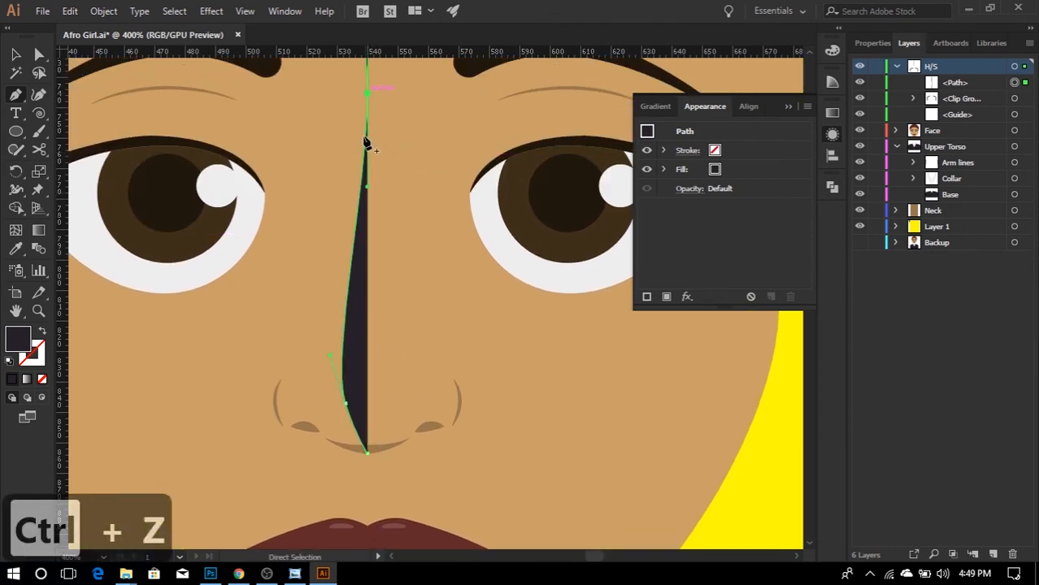
{"action": "left_click_drag", "start_coordinate": [365, 144], "coordinate": [370, 241]}
{"action": "scroll", "coordinate": [372, 240], "scroll_direction": "down", "scroll_amount": 1}
{"action": "scroll", "coordinate": [367, 269], "scroll_direction": "down", "scroll_amount": 2}
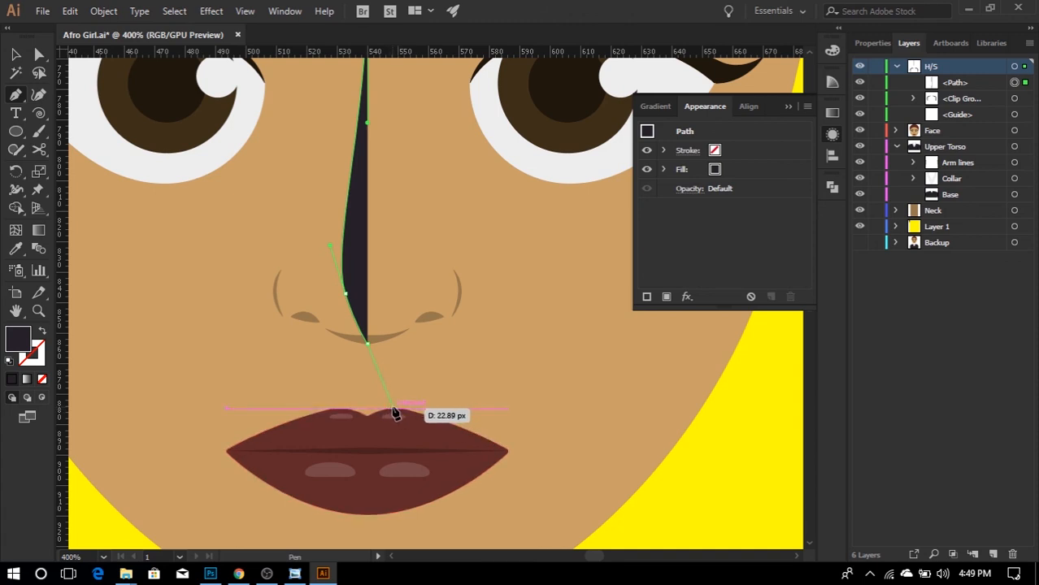
- Extend the path from the nose base to the upper lip's right peak, along the lip edge to its centre notch, and down to the mouth line
{"action": "left_click_drag", "start_coordinate": [394, 413], "coordinate": [395, 433]}
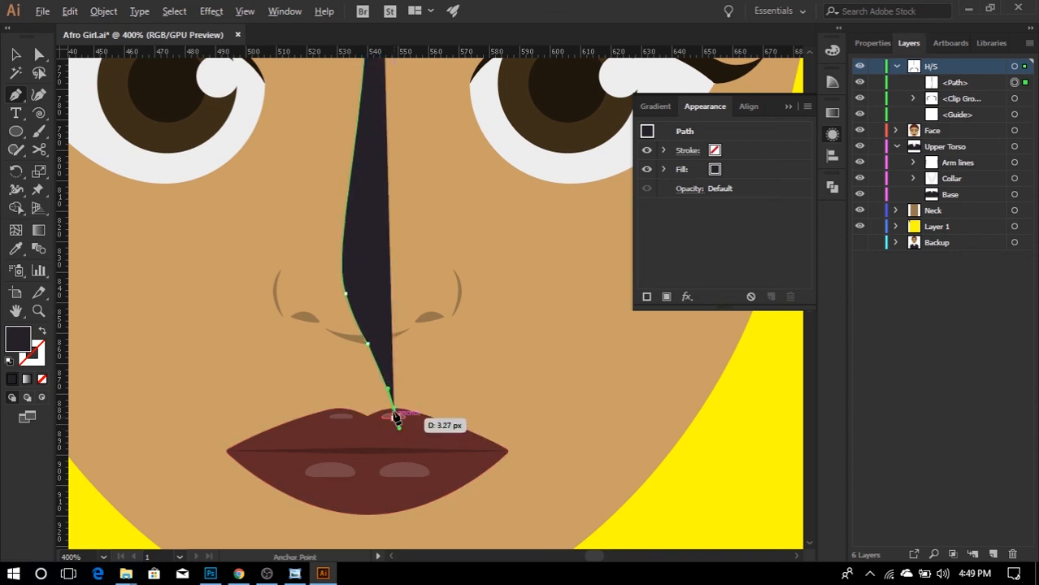
{"action": "scroll", "coordinate": [389, 420], "scroll_direction": "up", "scroll_amount": 1}
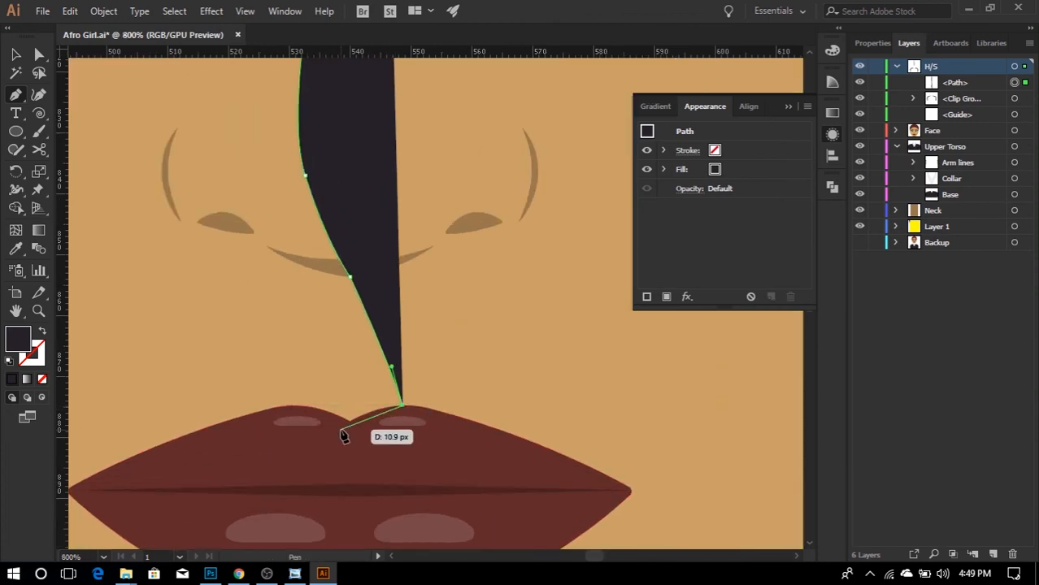
{"action": "left_click", "coordinate": [351, 422]}
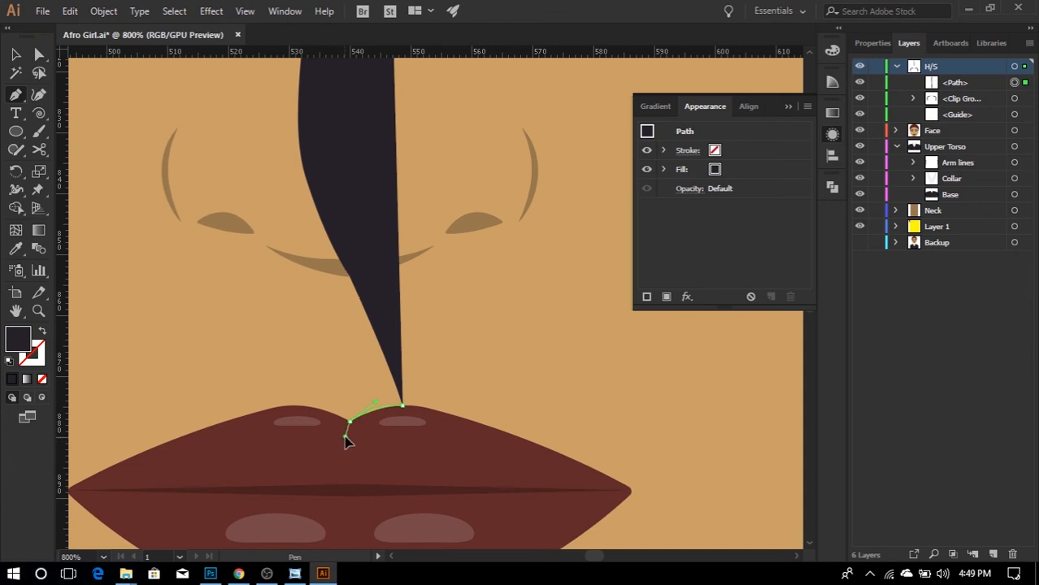
{"action": "scroll", "coordinate": [348, 468], "scroll_direction": "down", "scroll_amount": 2}
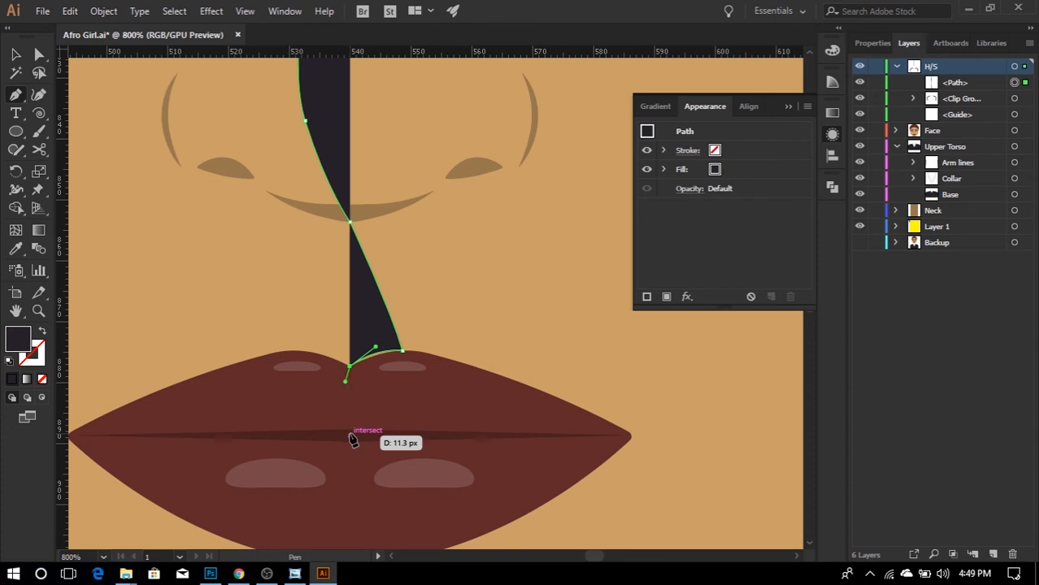
{"action": "left_click_drag", "start_coordinate": [349, 437], "coordinate": [358, 454]}
{"action": "left_click", "coordinate": [349, 437]}
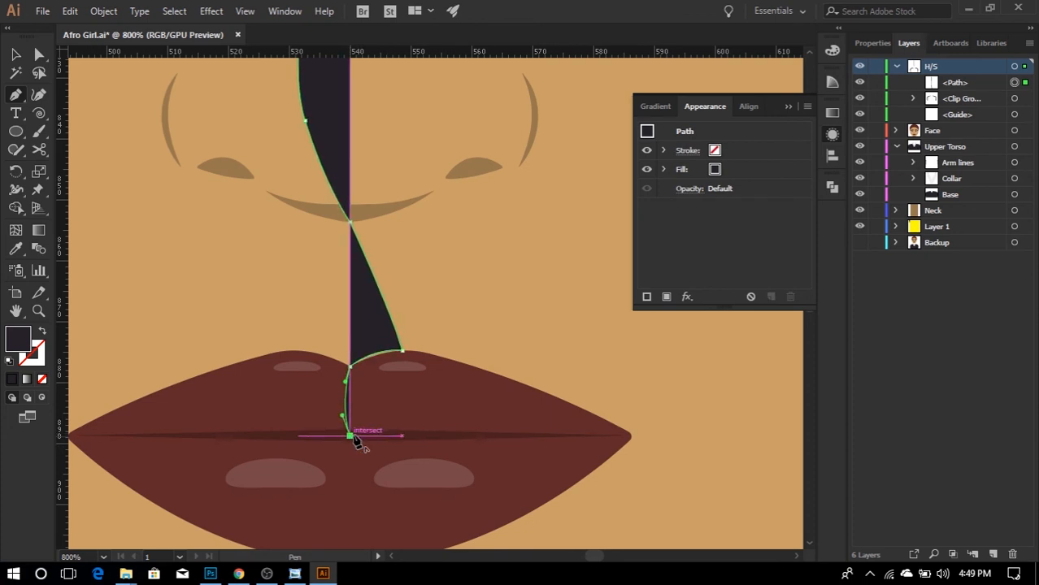
- Continue the path from the mouth line to the lower lip's bottom centre, with a slight curve bulging left
{"action": "scroll", "coordinate": [357, 435], "scroll_direction": "down", "scroll_amount": 3}
{"action": "mouse_move", "coordinate": [345, 399]}
{"action": "left_mouse_down"}
{"action": "mouse_move", "coordinate": [343, 390]}
{"action": "mouse_move", "coordinate": [348, 424]}
{"action": "mouse_move", "coordinate": [349, 407]}
{"action": "left_mouse_up"}
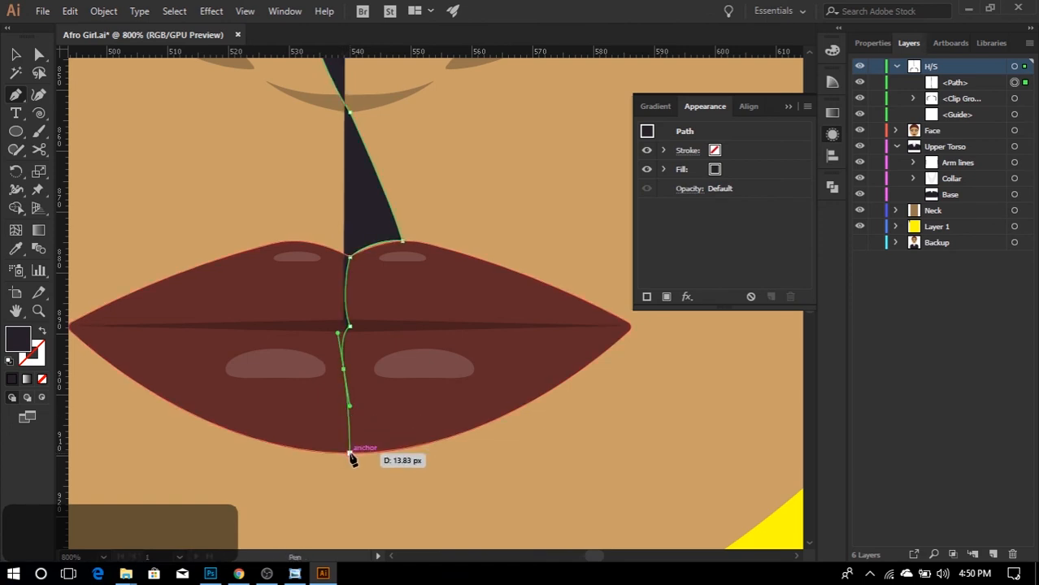
{"action": "left_click", "coordinate": [349, 453]}
{"action": "left_click_drag", "start_coordinate": [344, 369], "coordinate": [338, 372]}
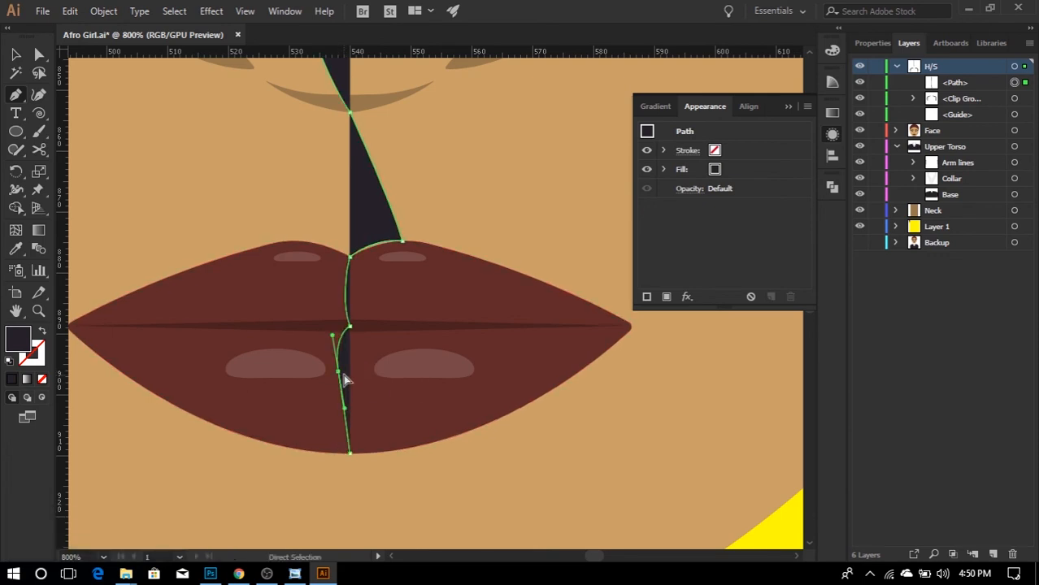
- Extend the path from the lower lip to the bottom centre of the chin, with a slight curve bulging right
{"action": "scroll", "coordinate": [360, 378], "scroll_direction": "down", "scroll_amount": 3}
{"action": "scroll", "coordinate": [353, 362], "scroll_direction": "down", "scroll_amount": 2}
{"action": "scroll", "coordinate": [359, 354], "scroll_direction": "down", "scroll_amount": 3}
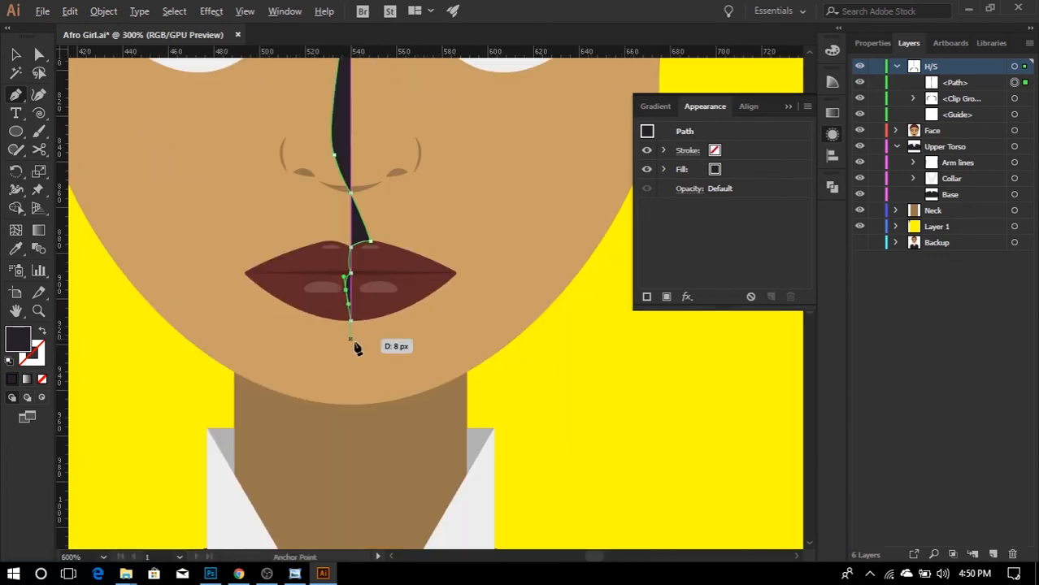
{"action": "left_click_drag", "start_coordinate": [356, 348], "coordinate": [359, 428]}
{"action": "left_click", "coordinate": [351, 405]}
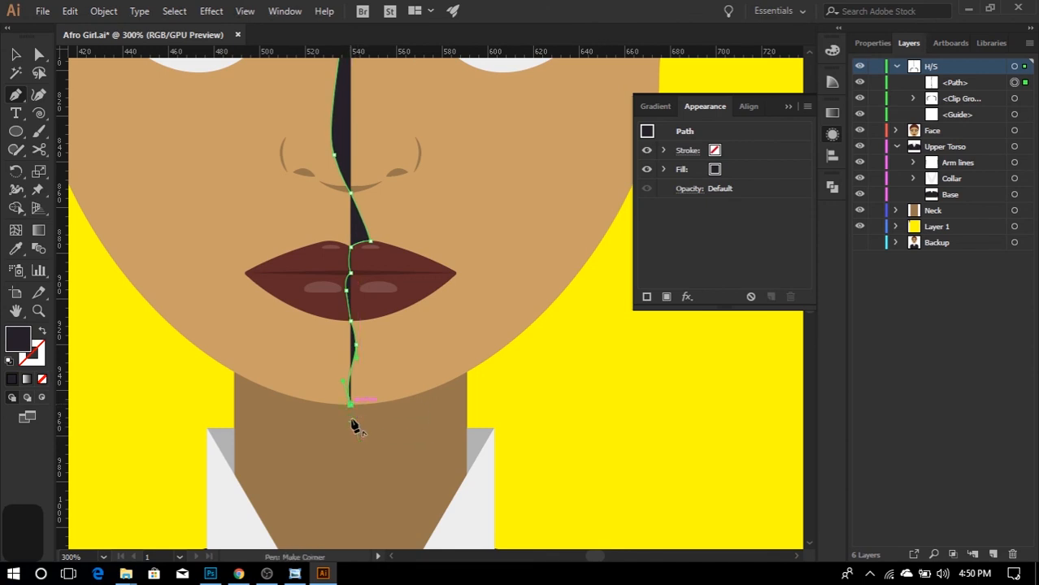
- Close the path around the right half of the head, placing the outer corners beyond the face and scarf edges
{"action": "scroll", "coordinate": [356, 424], "scroll_direction": "down", "scroll_amount": 2}
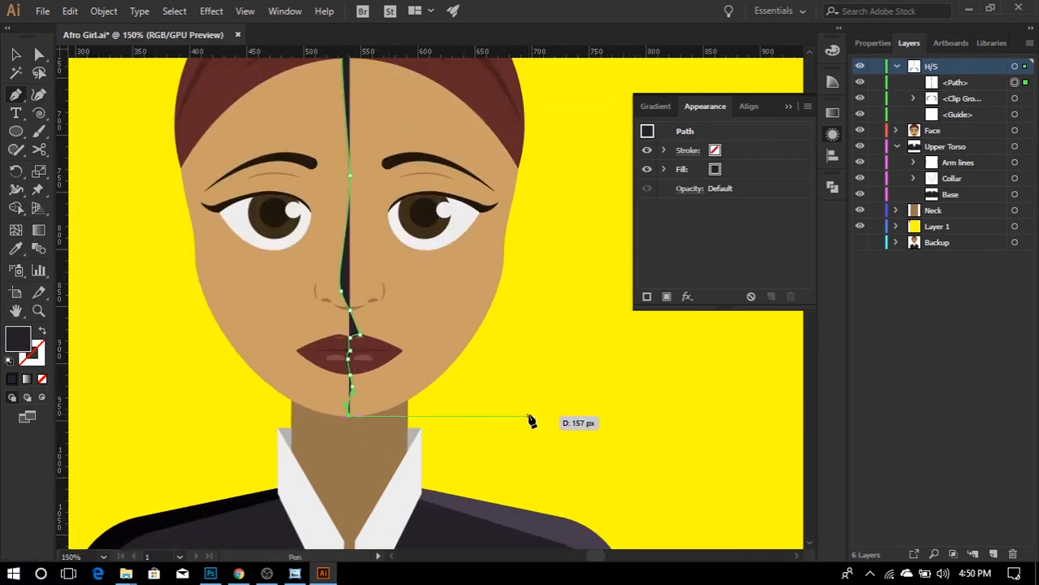
{"action": "left_click_drag", "start_coordinate": [530, 422], "coordinate": [556, 187]}
{"action": "scroll", "coordinate": [552, 218], "scroll_direction": "up", "scroll_amount": 3}
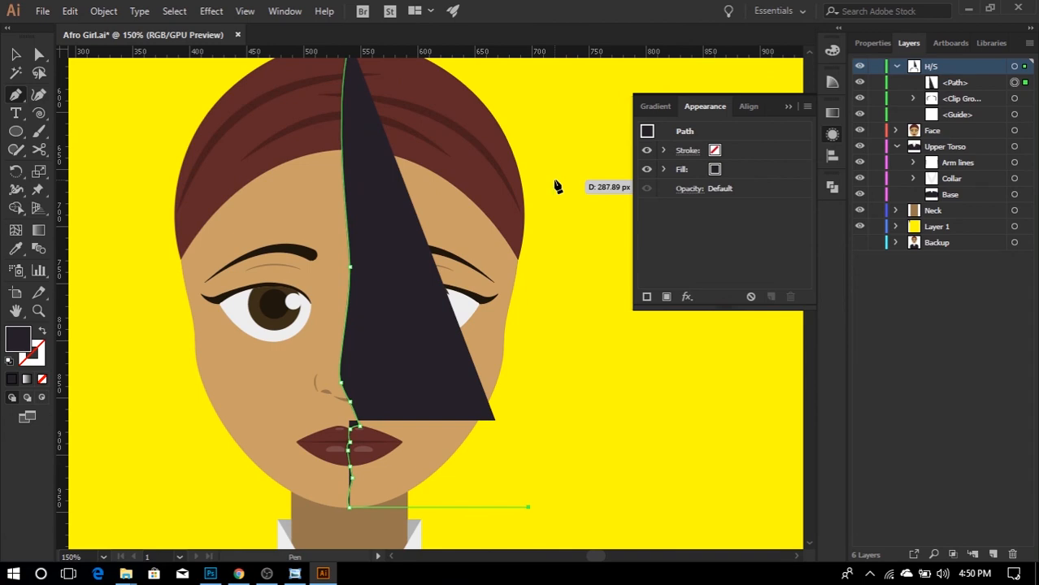
{"action": "left_click", "coordinate": [556, 186]}
{"action": "scroll", "coordinate": [559, 178], "scroll_direction": "up", "scroll_amount": 3}
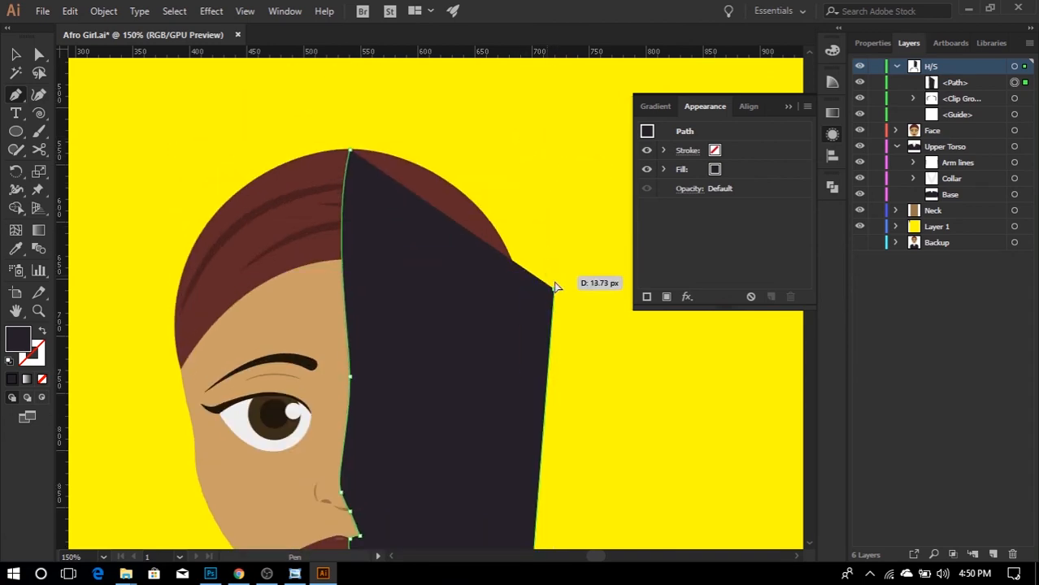
{"action": "key", "text": "ctrl"}
{"action": "left_click_drag", "start_coordinate": [556, 295], "coordinate": [561, 140]}
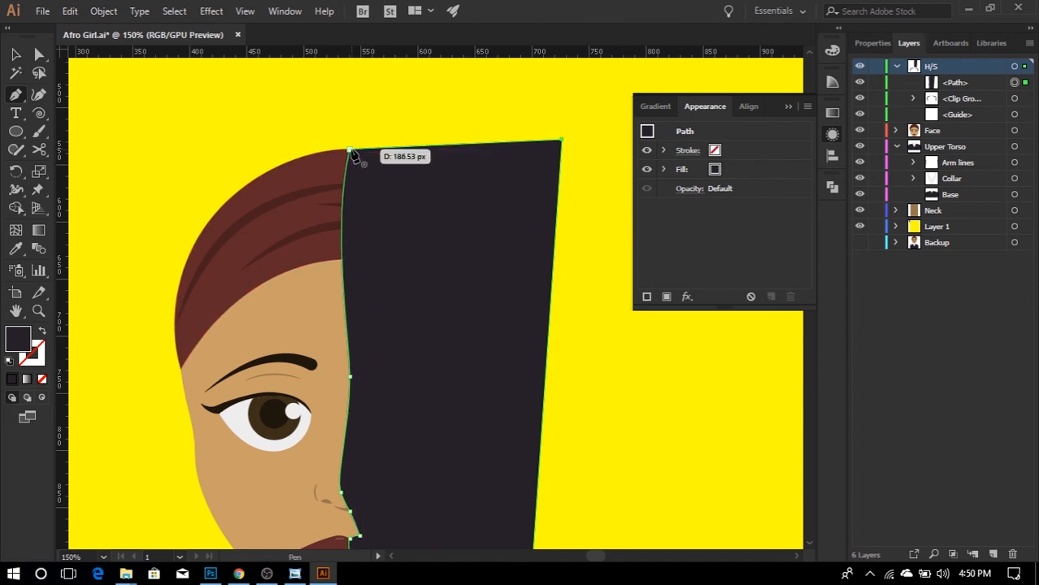
{"action": "left_click", "coordinate": [351, 152]}
{"action": "key", "text": "v"}
{"action": "scroll", "coordinate": [366, 199], "scroll_direction": "down", "scroll_amount": 3}
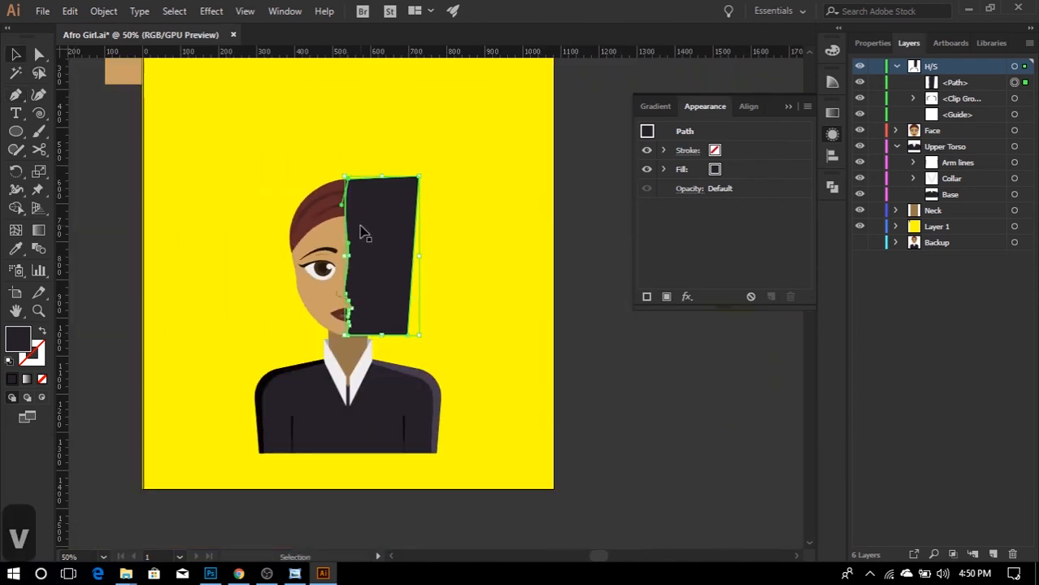
- Fill the half-face shape with the face's sampled skin tone and set its blending mode to Screen
{"action": "key", "text": "i"}
{"action": "left_click", "coordinate": [328, 236]}
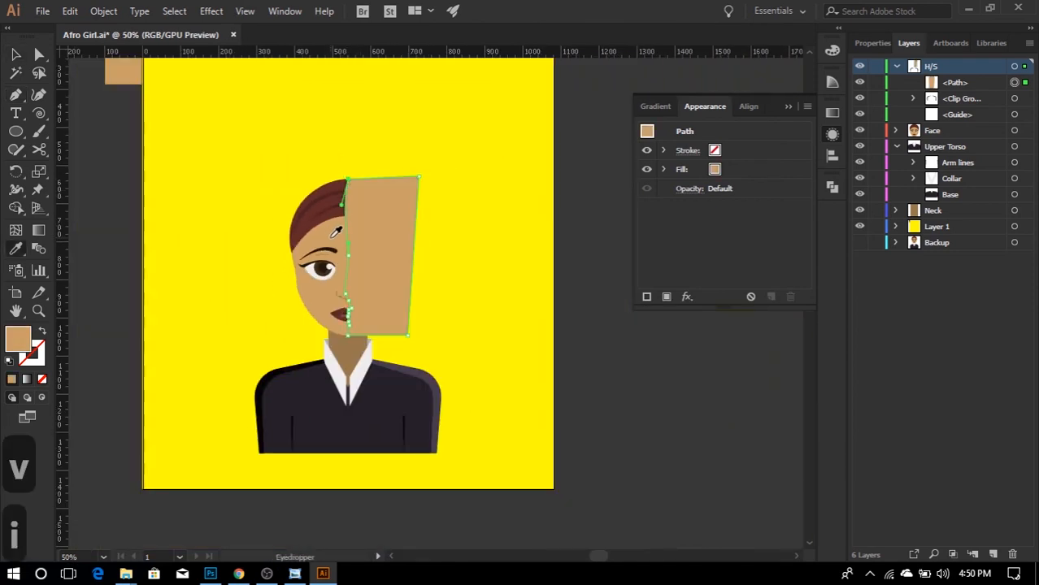
{"action": "key", "text": "v"}
{"action": "left_click", "coordinate": [697, 188]}
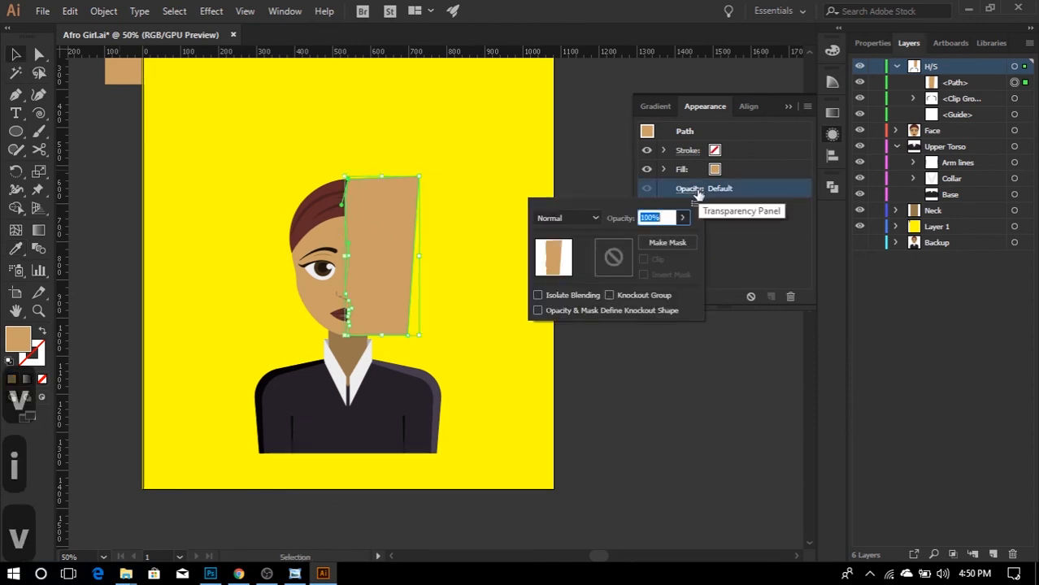
{"action": "left_click", "coordinate": [592, 218]}
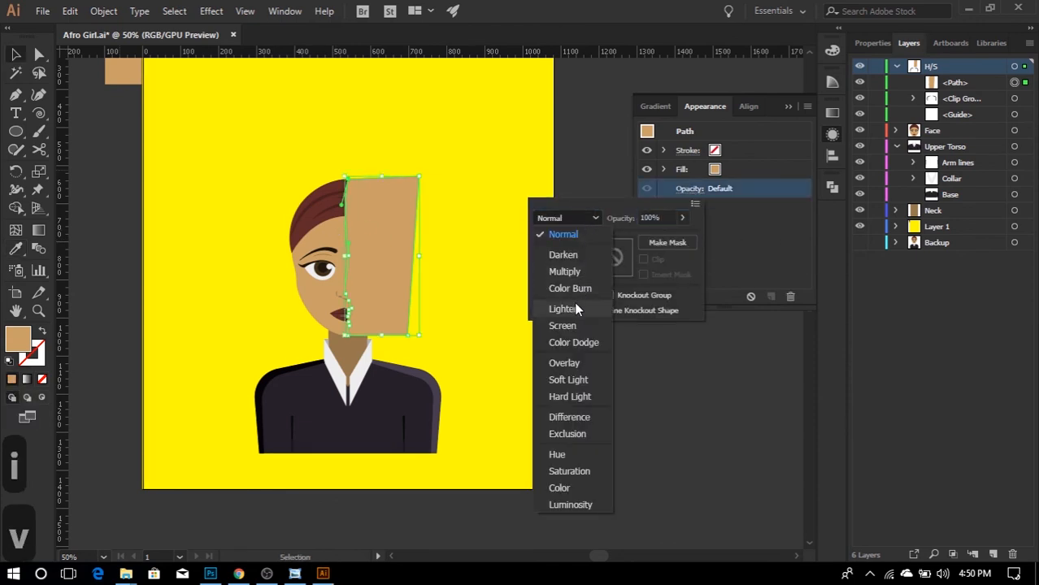
{"action": "left_click", "coordinate": [574, 325]}
{"action": "left_click", "coordinate": [486, 356]}
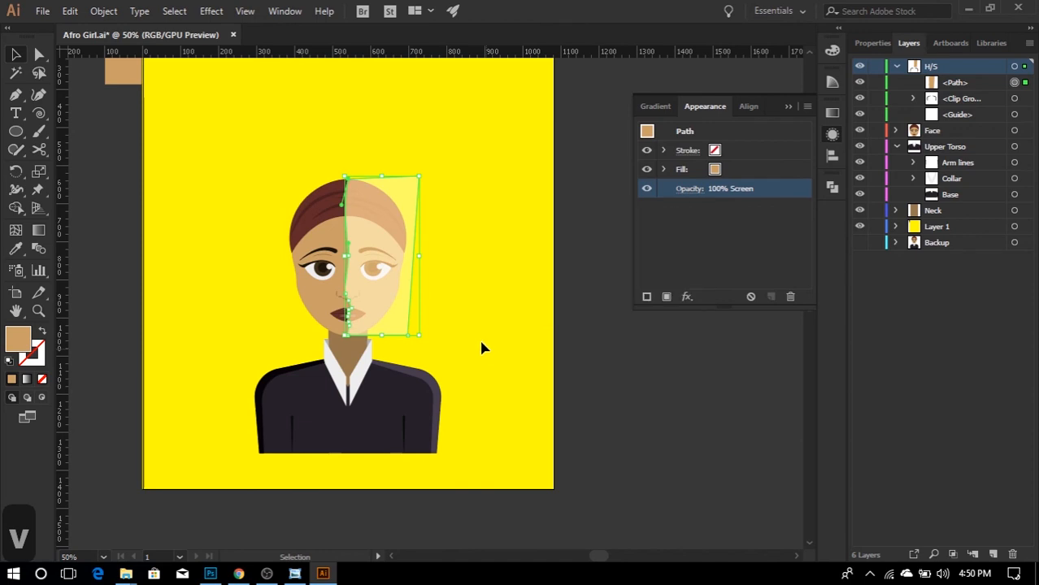
{"action": "left_click", "coordinate": [567, 253]}
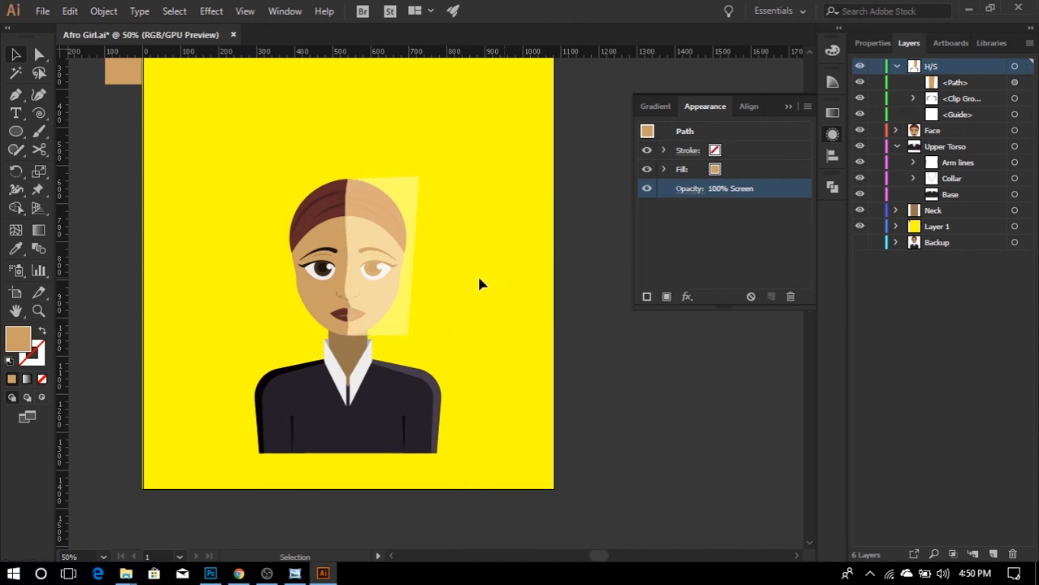
- Expand the Face layer to show its parts and unlock the face base
{"action": "scroll", "coordinate": [358, 301], "scroll_direction": "up", "scroll_amount": 2}
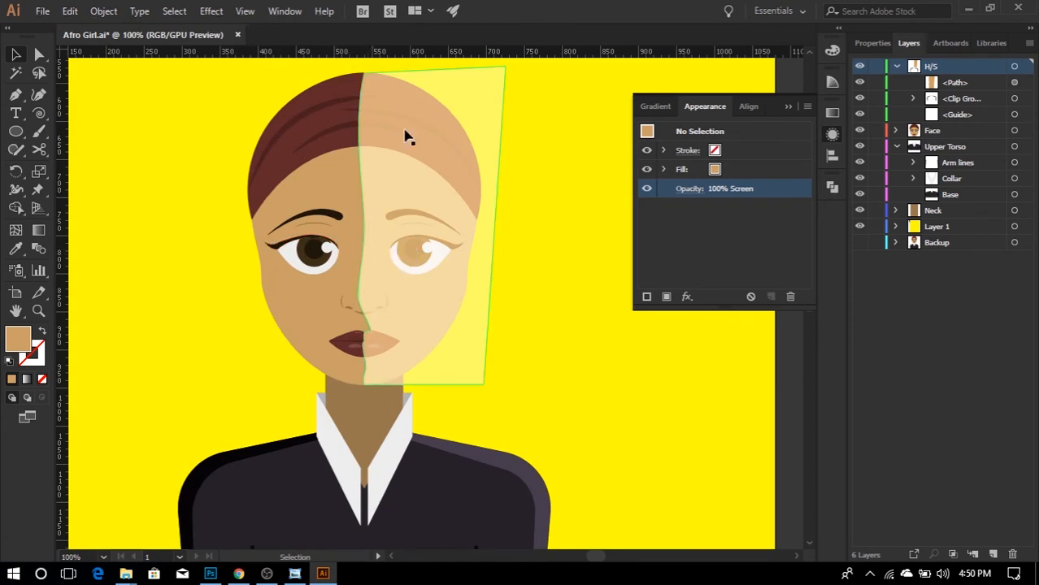
{"action": "scroll", "coordinate": [257, 197], "scroll_direction": "up", "scroll_amount": 1}
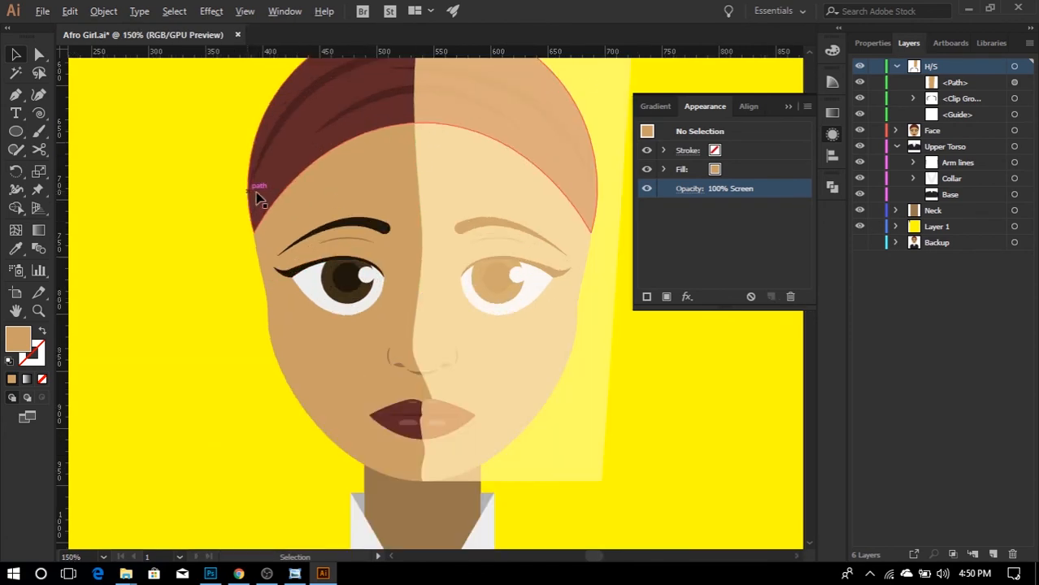
{"action": "scroll", "coordinate": [255, 195], "scroll_direction": "up", "scroll_amount": 1}
{"action": "left_click", "coordinate": [257, 200]}
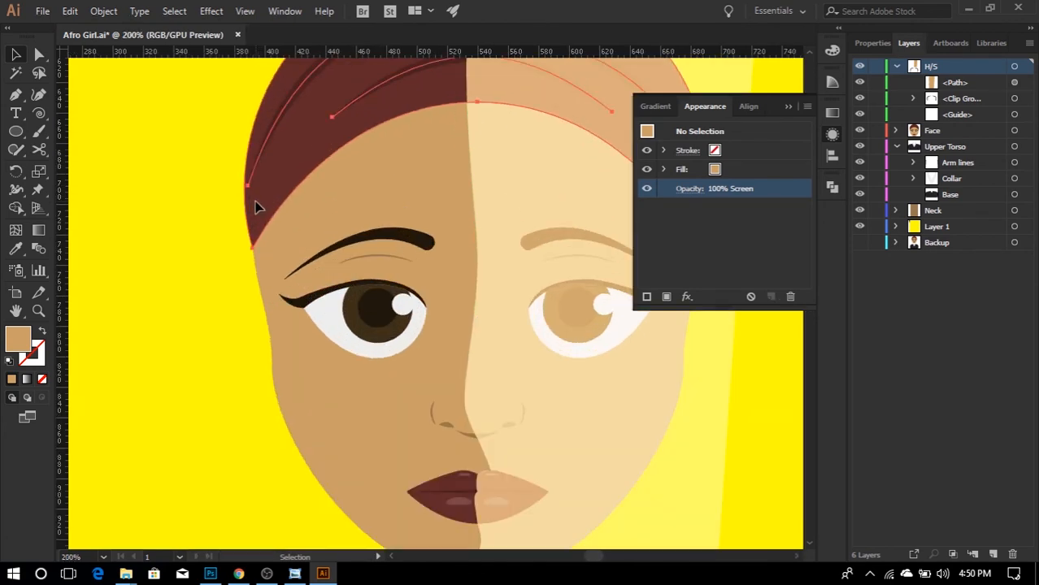
{"action": "left_click", "coordinate": [266, 286]}
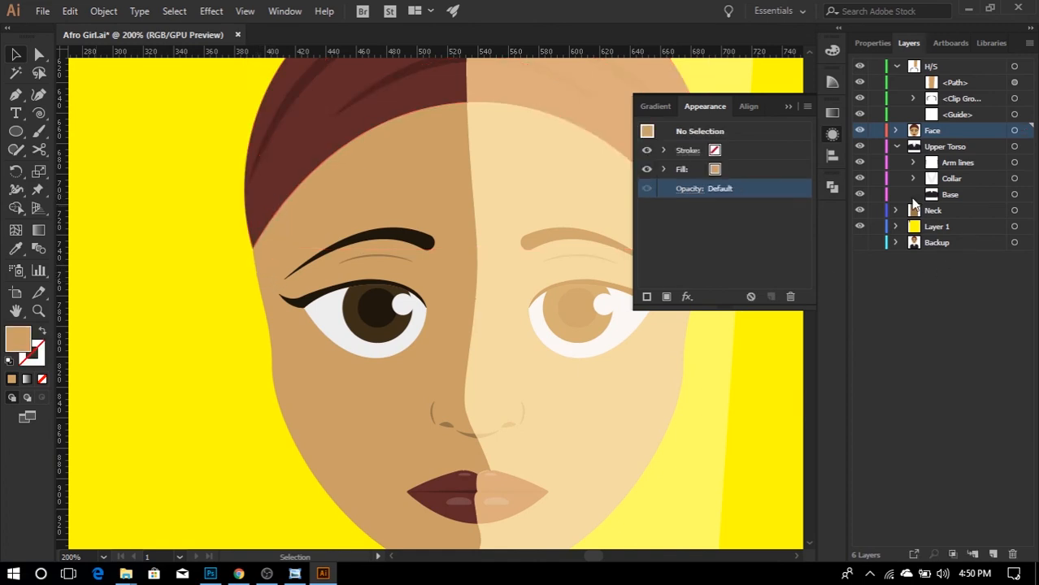
{"action": "left_click", "coordinate": [897, 131]}
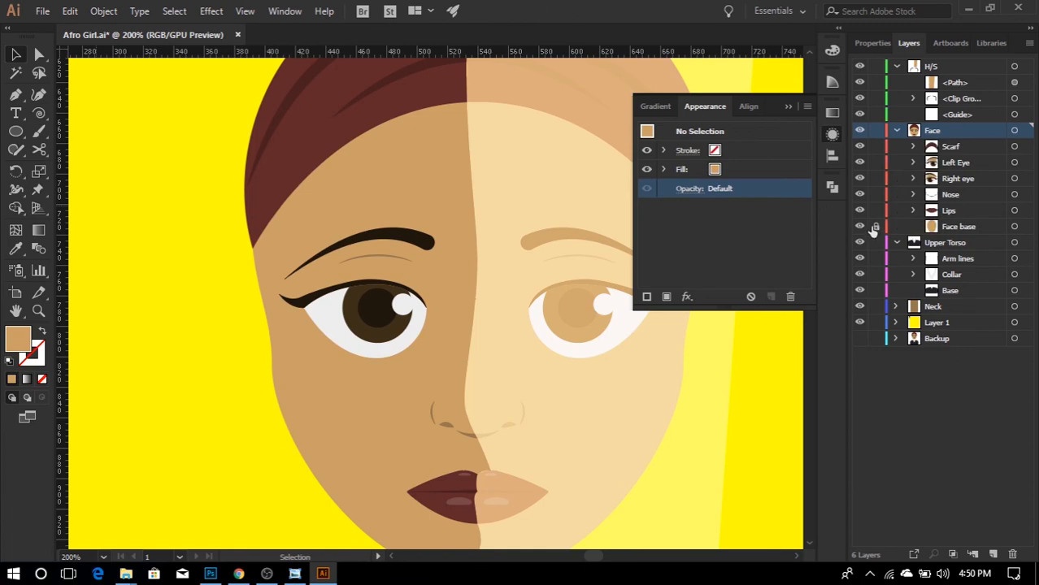
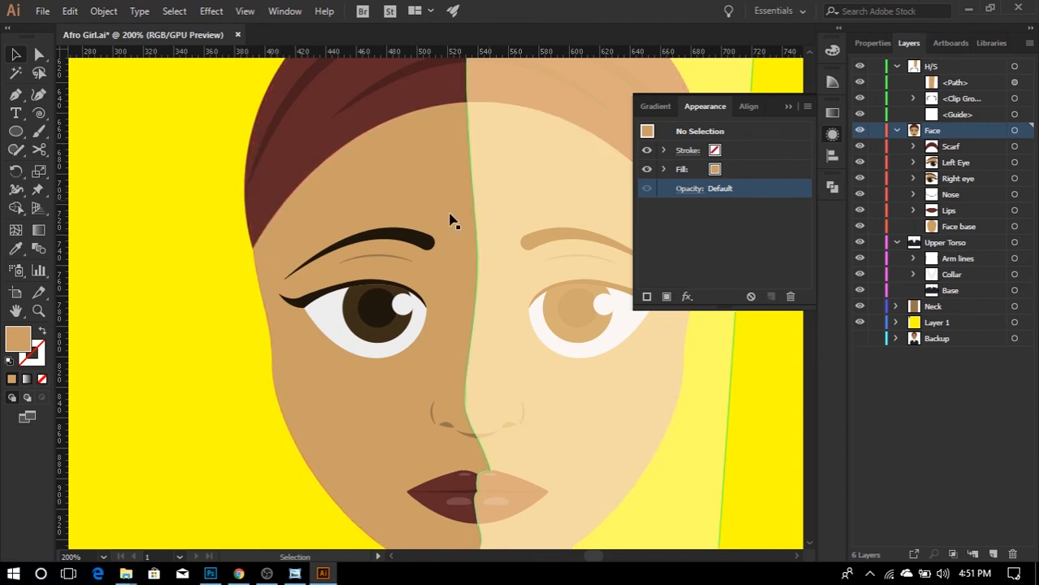
{"action": "key", "text": "ctrl+1"}
- Duplicate the Face base shape into the H/S layer, above the half-face highlight path
{"action": "left_click", "coordinate": [314, 214]}
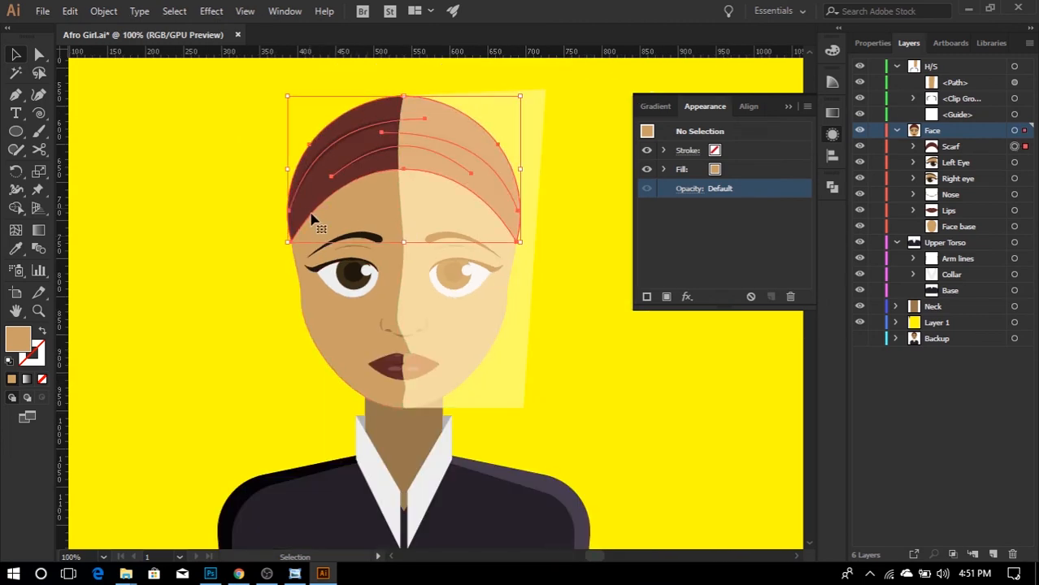
{"action": "left_click", "coordinate": [348, 327]}
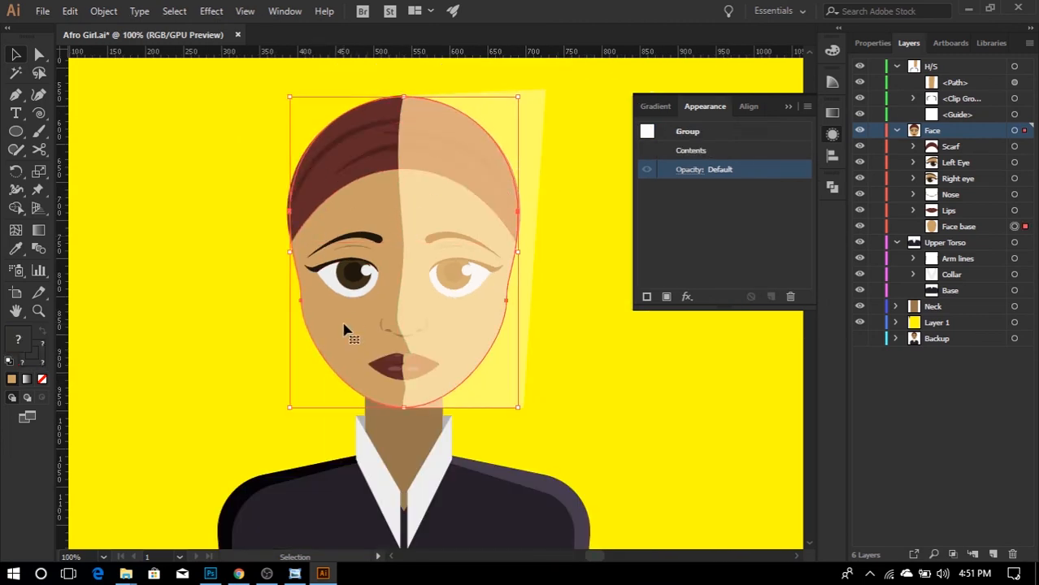
{"action": "left_click", "coordinate": [974, 227]}
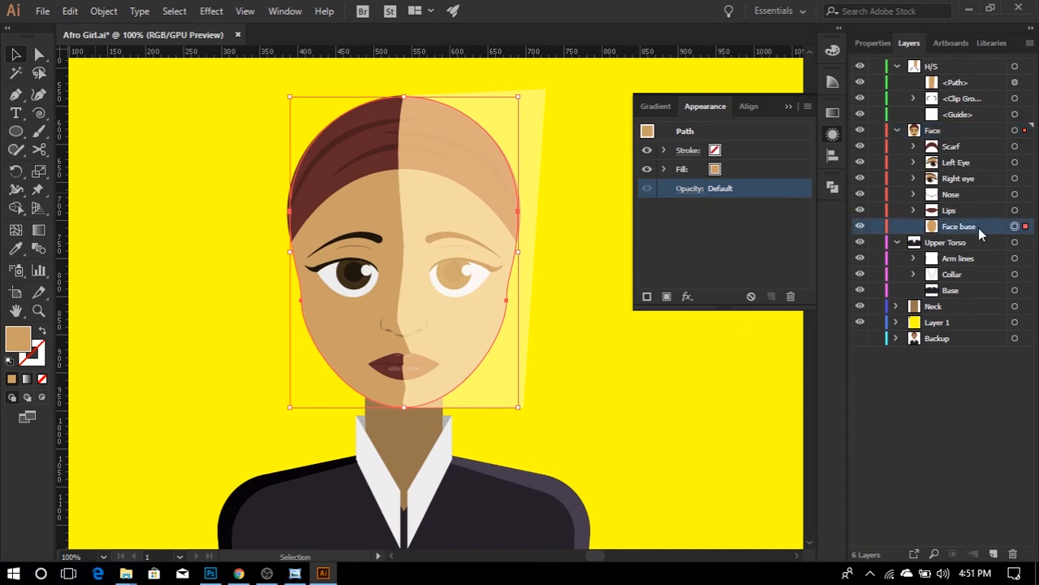
{"action": "left_click_drag", "start_coordinate": [989, 225], "coordinate": [978, 76]}
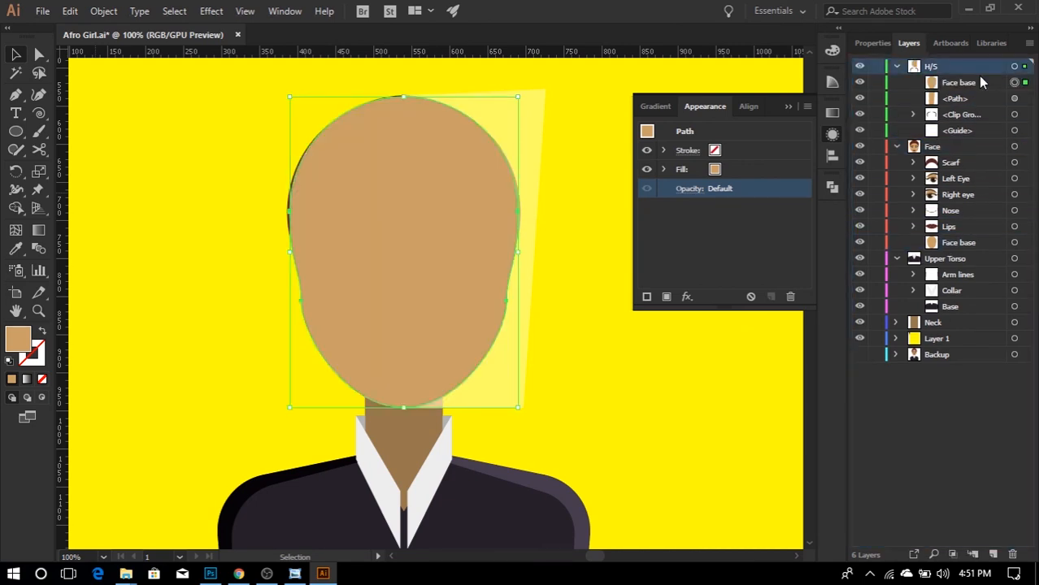
{"action": "left_click", "coordinate": [976, 82]}
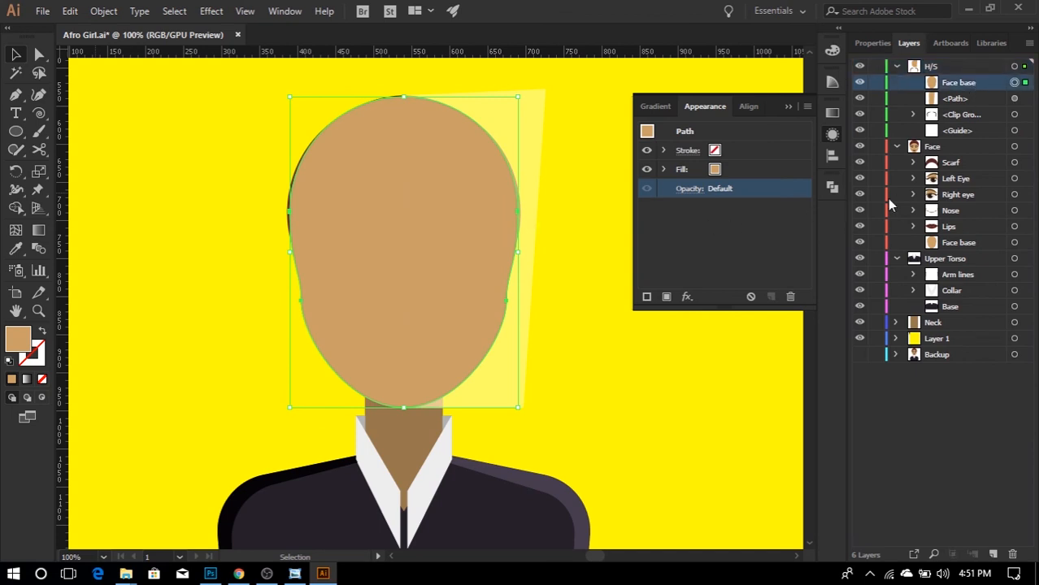
- Duplicate the Scarf group's base path to the top of the H/S layer
{"action": "left_click", "coordinate": [956, 165]}
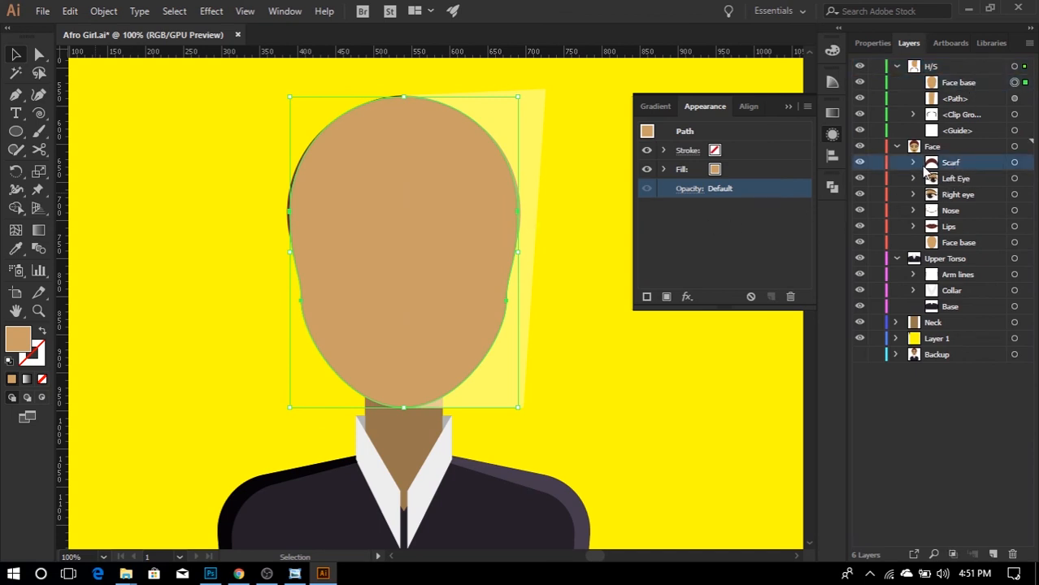
{"action": "left_click", "coordinate": [912, 162]}
{"action": "left_click", "coordinate": [974, 224]}
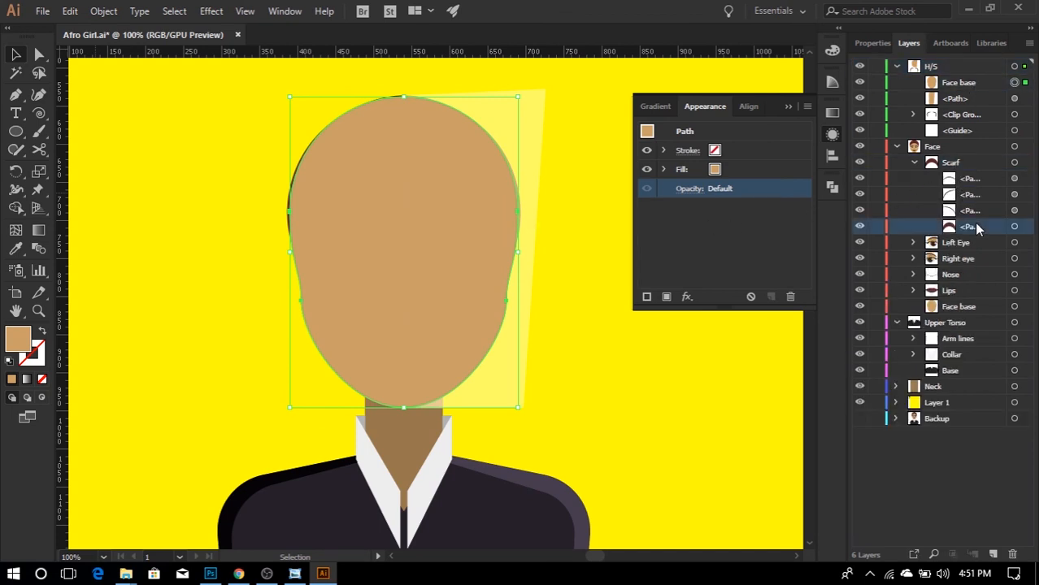
{"action": "left_click", "coordinate": [1014, 227]}
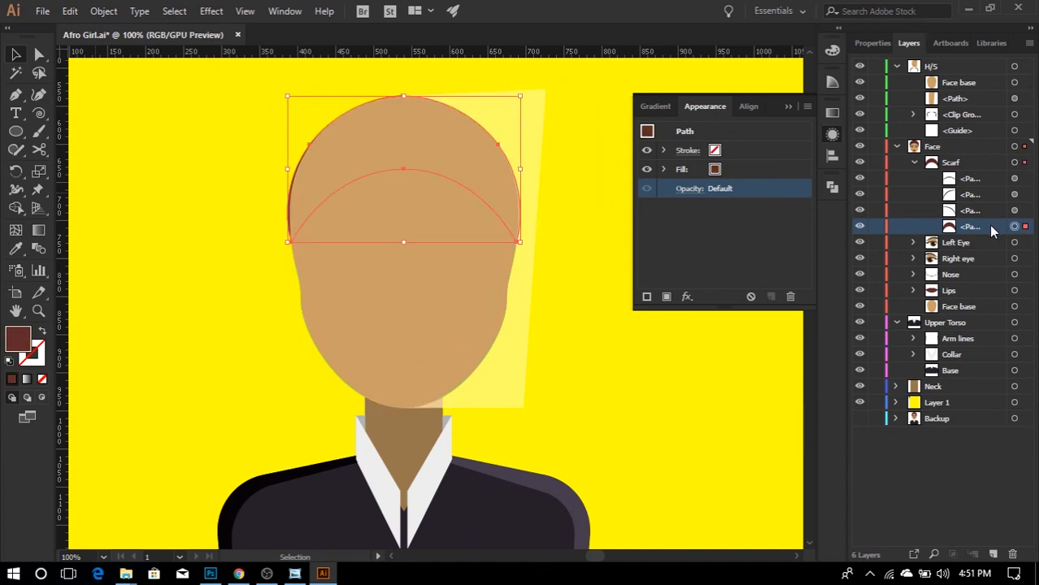
{"action": "left_click_drag", "start_coordinate": [989, 225], "coordinate": [983, 76]}
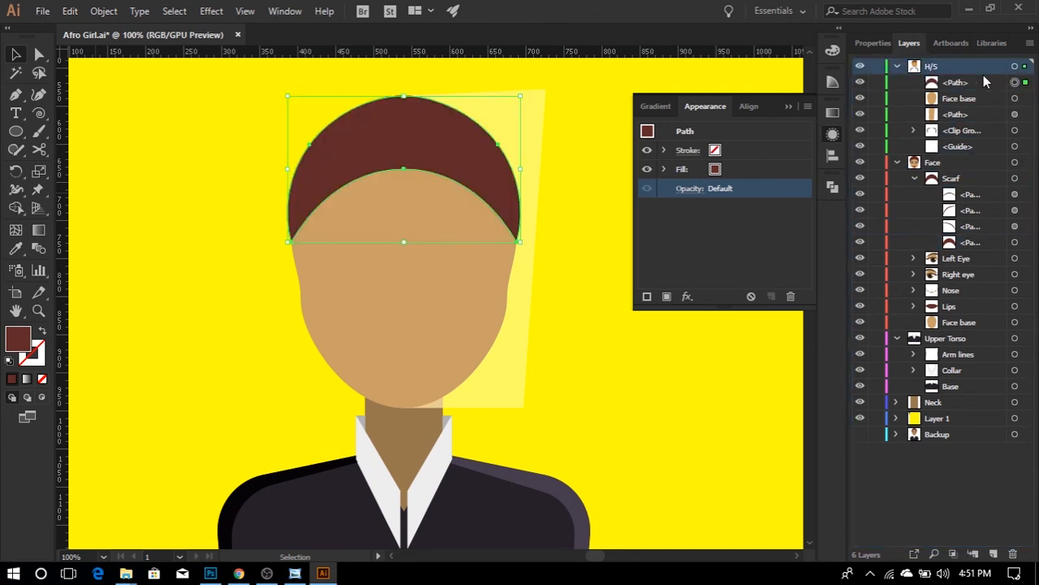
- Unite the copied scarf and face base shapes into a single head outline
{"action": "left_click", "coordinate": [1023, 97], "text": "shift"}
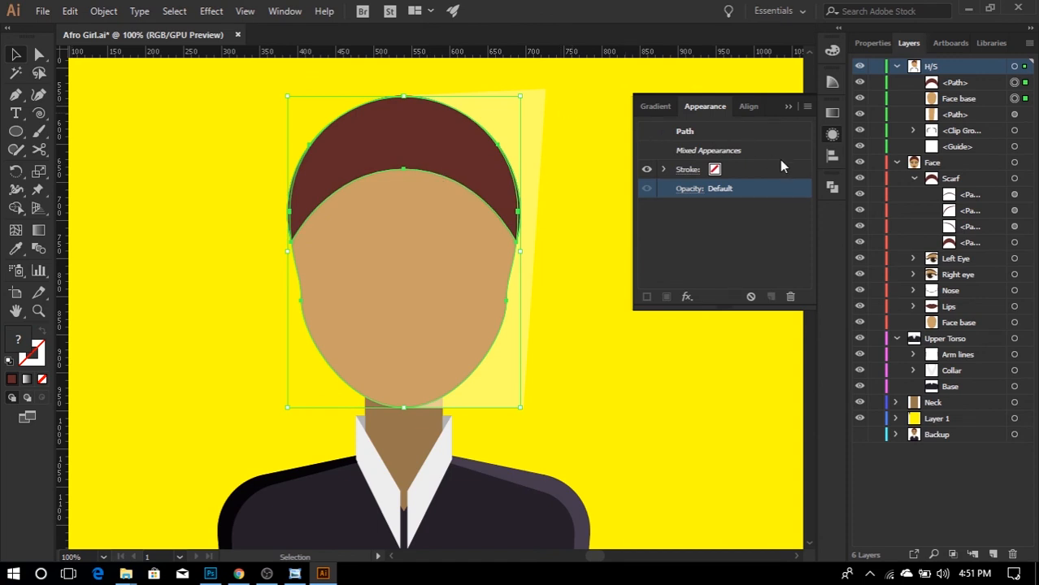
{"action": "left_click", "coordinate": [833, 187]}
{"action": "key", "text": "ctrl+z"}
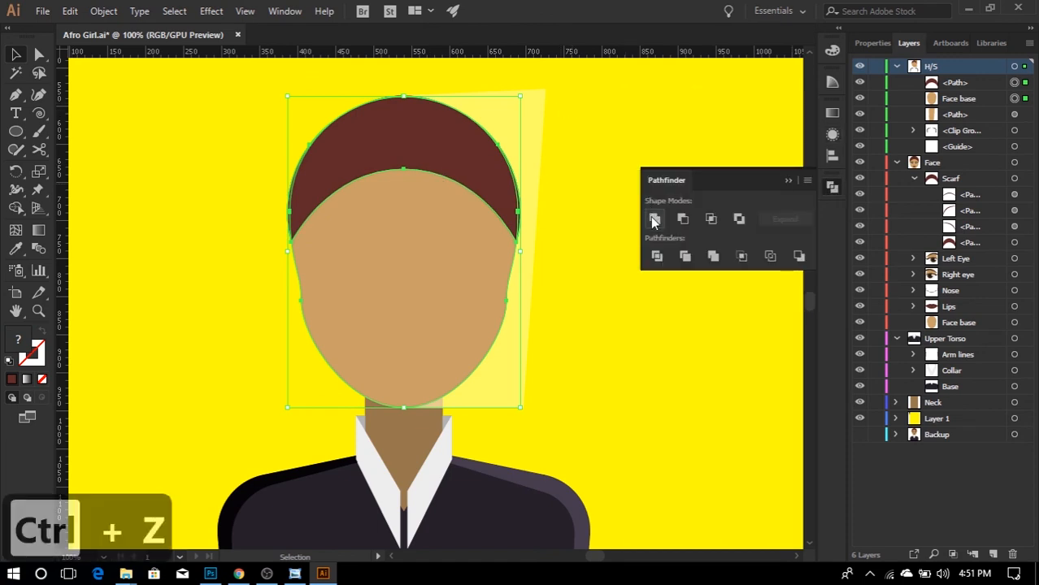
{"action": "left_click", "coordinate": [654, 220]}
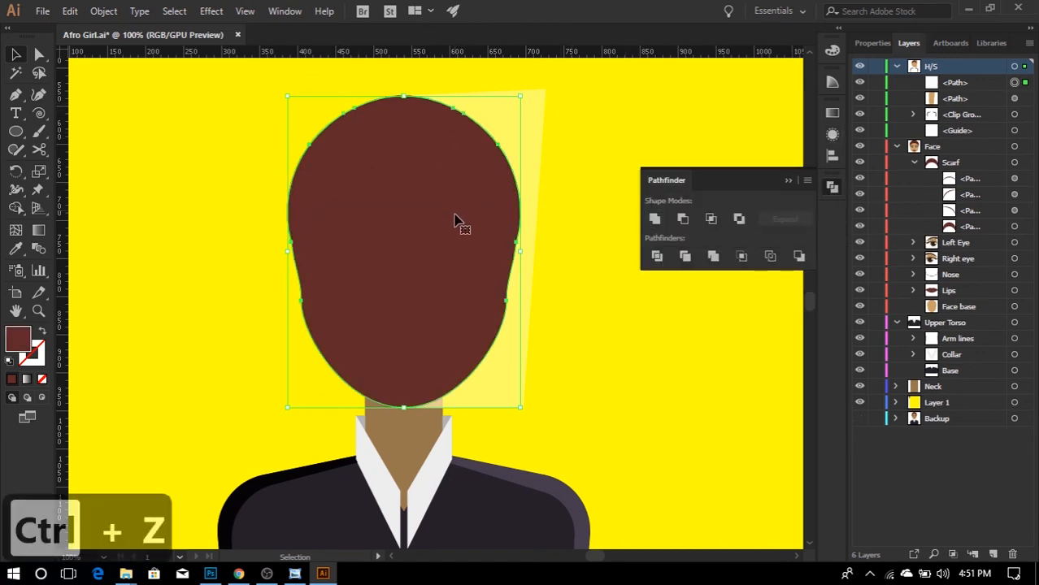
{"action": "key", "text": "v"}
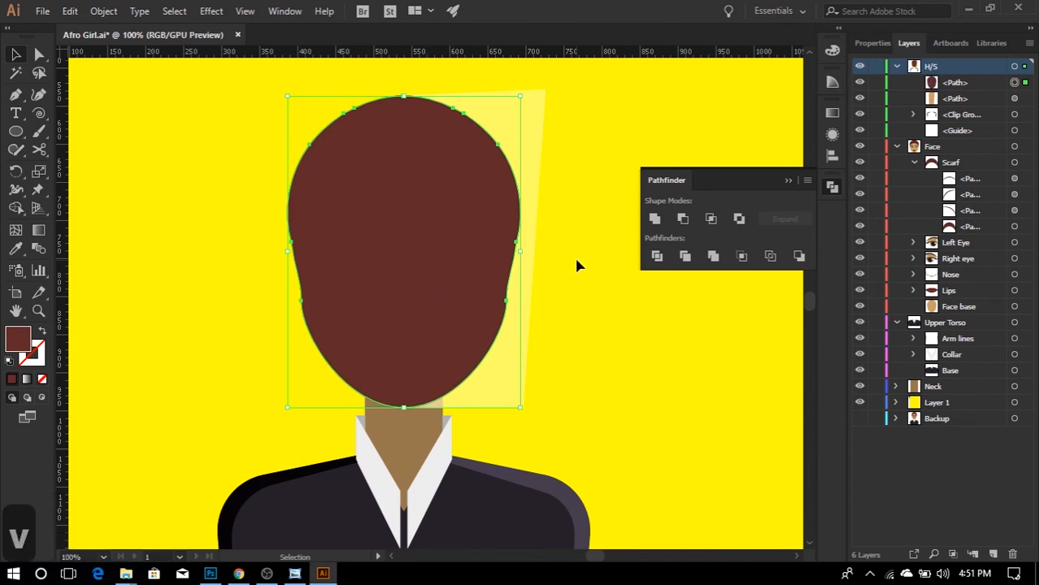
- Make a clipping mask from the head outline and the half-face highlight path
{"action": "left_click", "coordinate": [1026, 98]}
{"action": "left_click", "coordinate": [529, 161], "text": "shift"}
{"action": "right_click", "coordinate": [470, 199]}
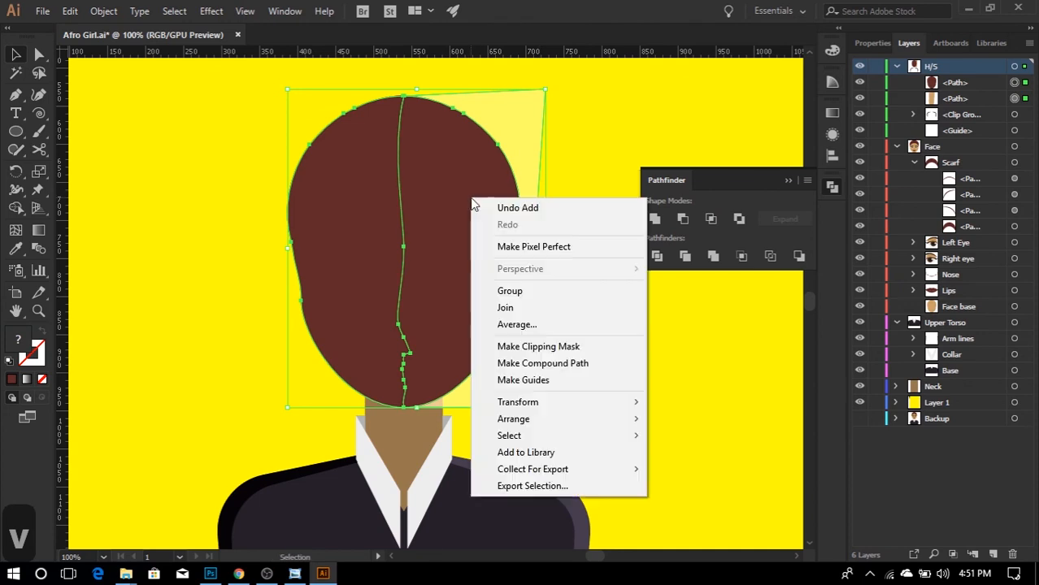
{"action": "left_click", "coordinate": [530, 348]}
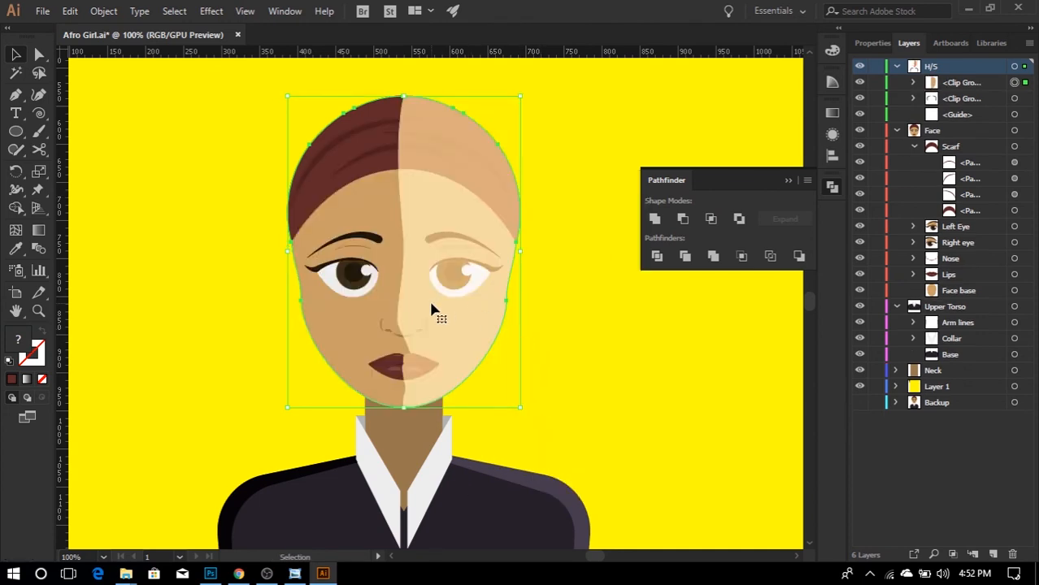
- Reduce the half-face highlight path's opacity to 20% while keeping its Screen blend mode
{"action": "key", "text": "a"}
{"action": "left_click", "coordinate": [469, 317]}
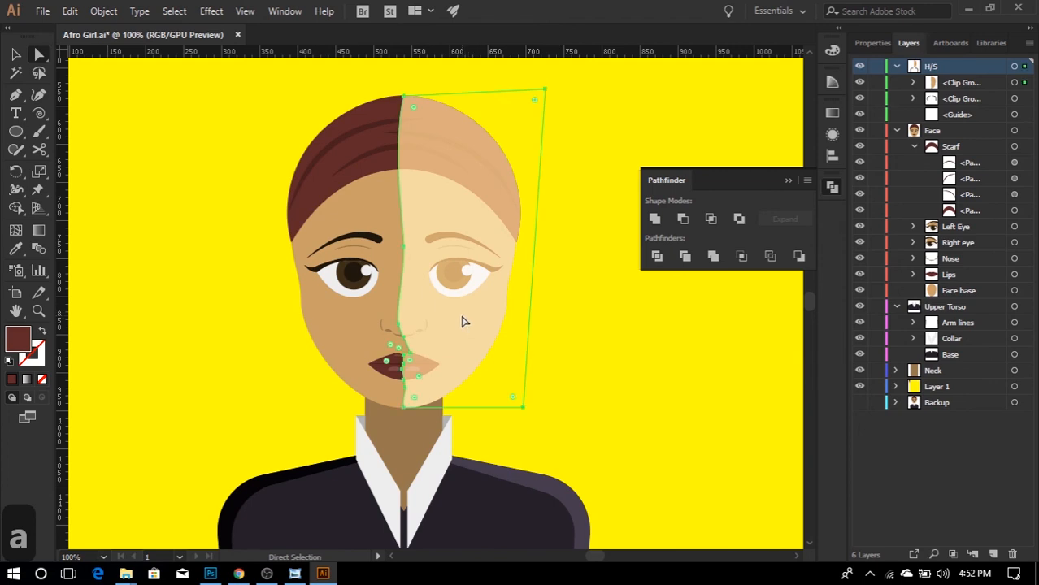
{"action": "left_click", "coordinate": [830, 188]}
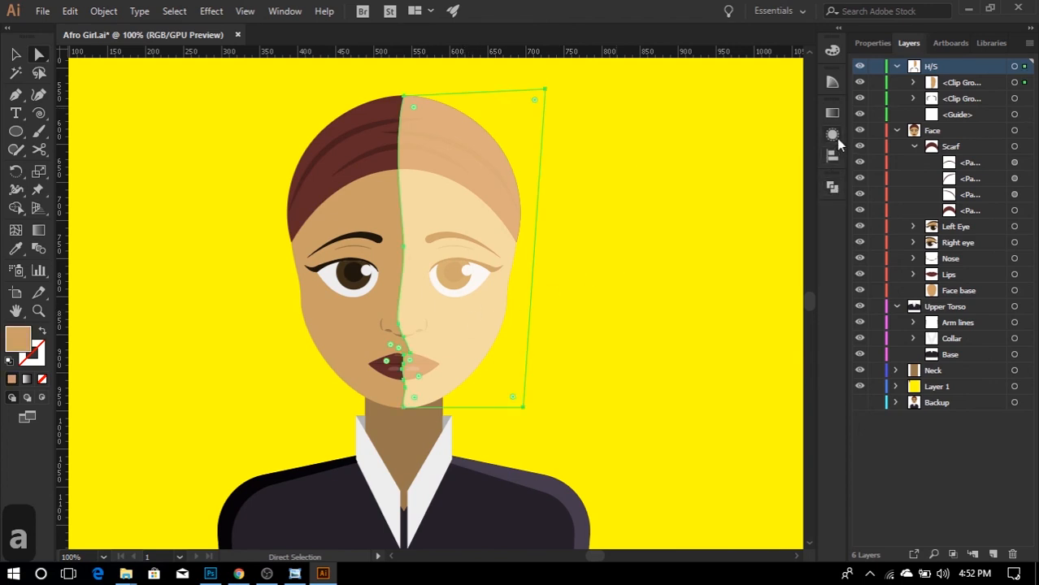
{"action": "left_click", "coordinate": [833, 135]}
{"action": "left_click", "coordinate": [691, 189]}
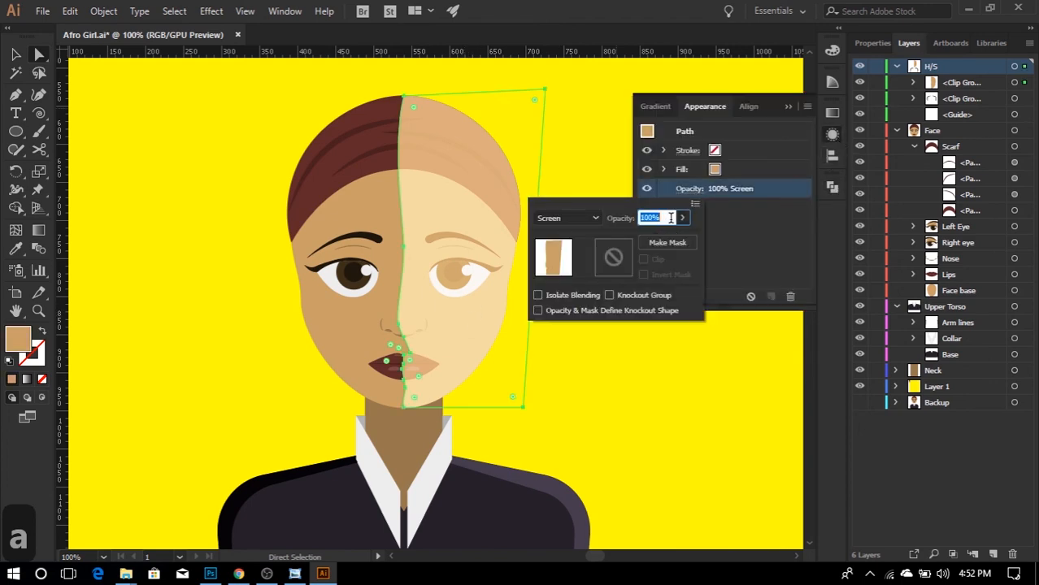
{"action": "left_click", "coordinate": [682, 218]}
{"action": "left_click_drag", "start_coordinate": [634, 235], "coordinate": [637, 239]}
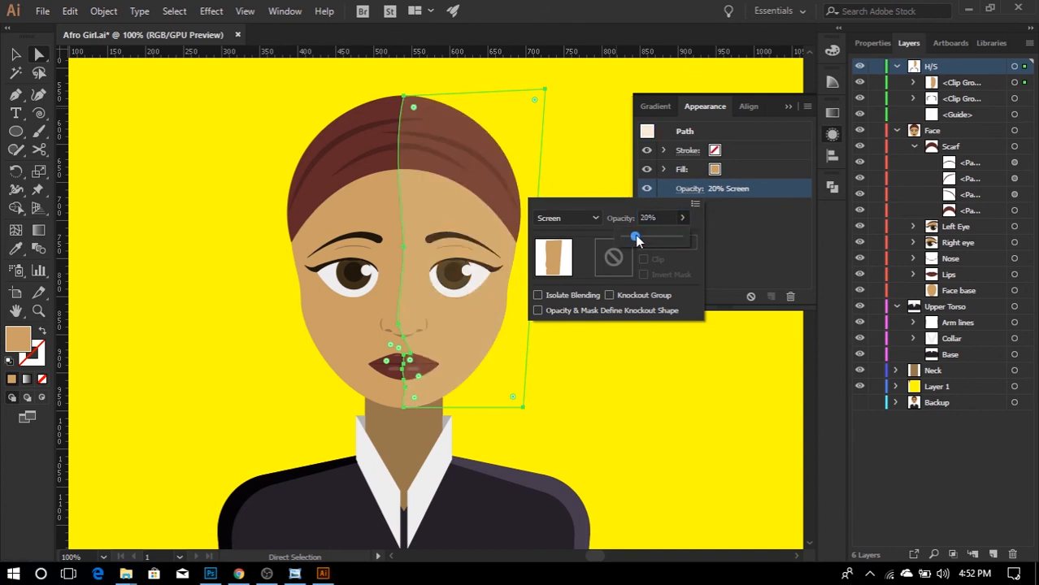
{"action": "left_click", "coordinate": [649, 377]}
{"action": "left_click", "coordinate": [649, 376]}
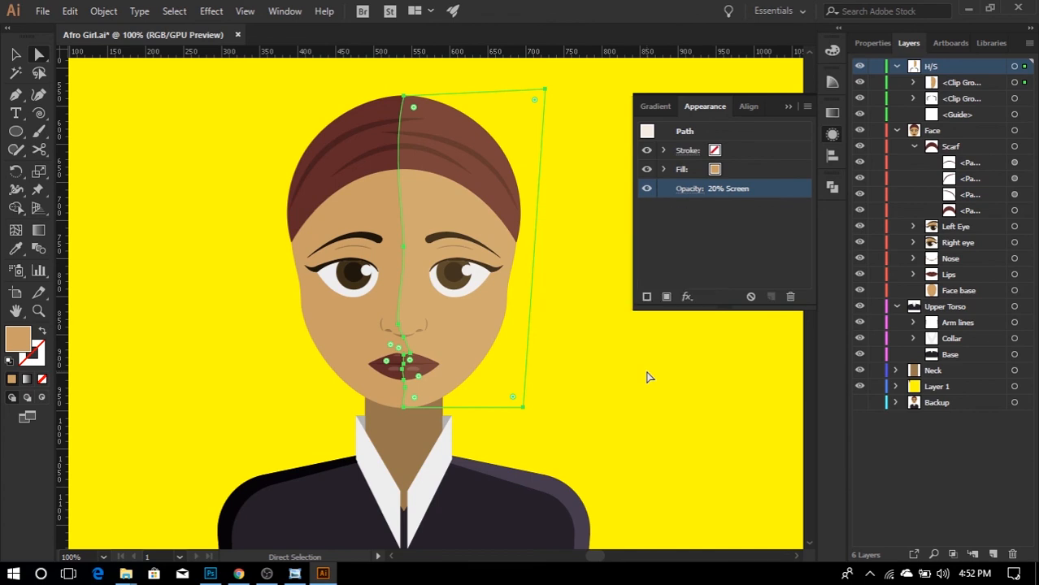
{"action": "left_click", "coordinate": [616, 356]}
{"action": "scroll", "coordinate": [538, 292], "scroll_direction": "down", "scroll_amount": 1}
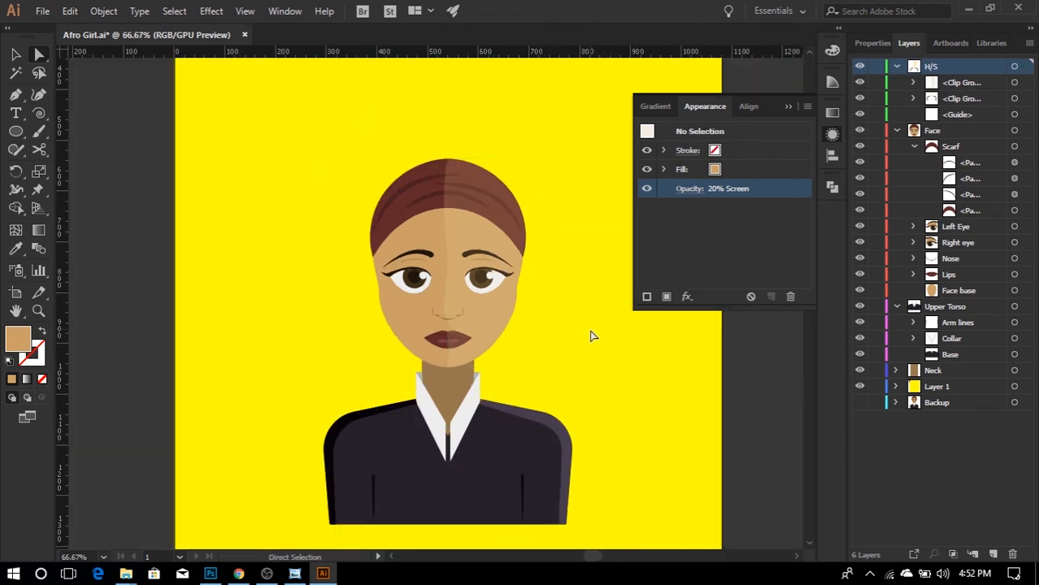
{"action": "scroll", "coordinate": [516, 335], "scroll_direction": "down", "scroll_amount": 1}
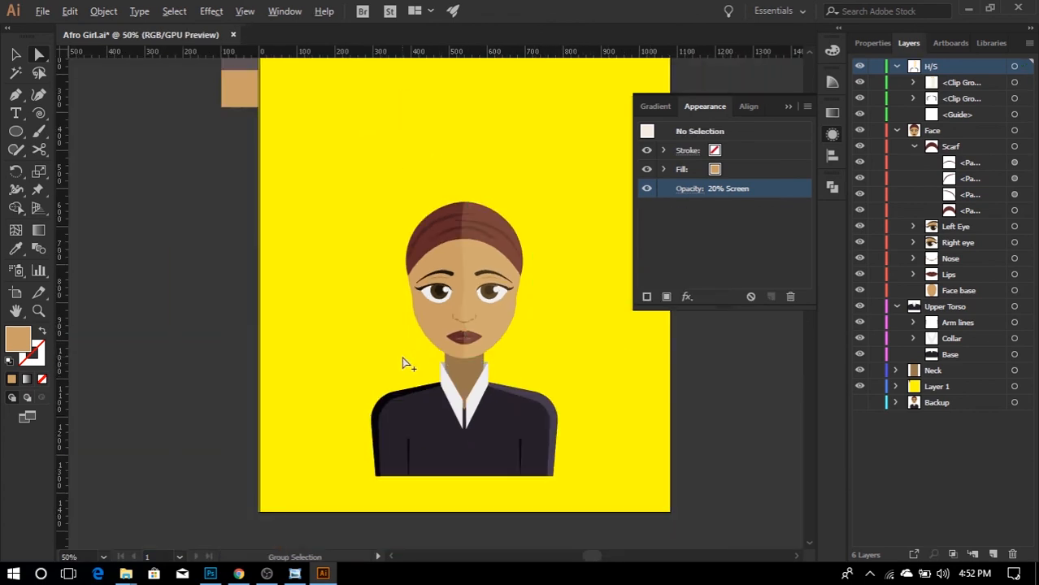
- Reshape the half-face highlight's dividing edge between the nose and the upper lip by adjusting its curve handle
{"action": "scroll", "coordinate": [459, 337], "scroll_direction": "up", "scroll_amount": 5}
{"action": "key", "text": "a"}
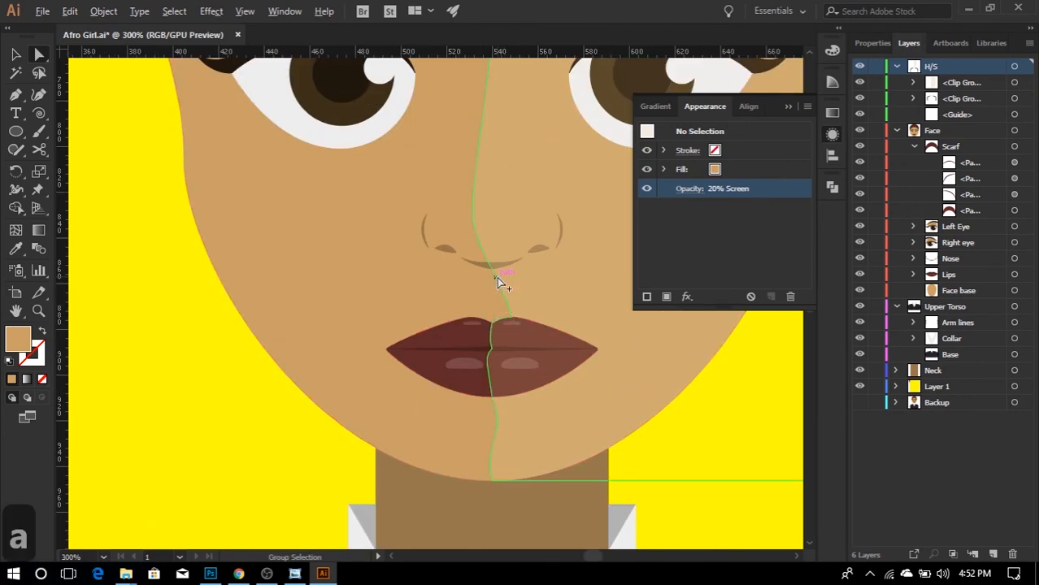
{"action": "left_click", "coordinate": [492, 269]}
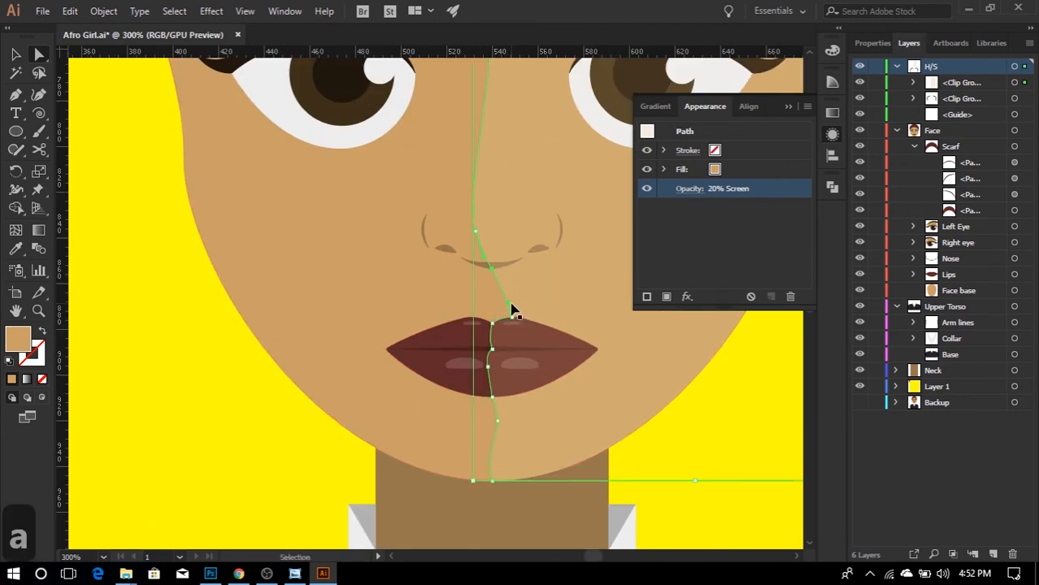
{"action": "left_click_drag", "start_coordinate": [507, 303], "coordinate": [496, 303]}
{"action": "scroll", "coordinate": [474, 275], "scroll_direction": "down", "scroll_amount": 2}
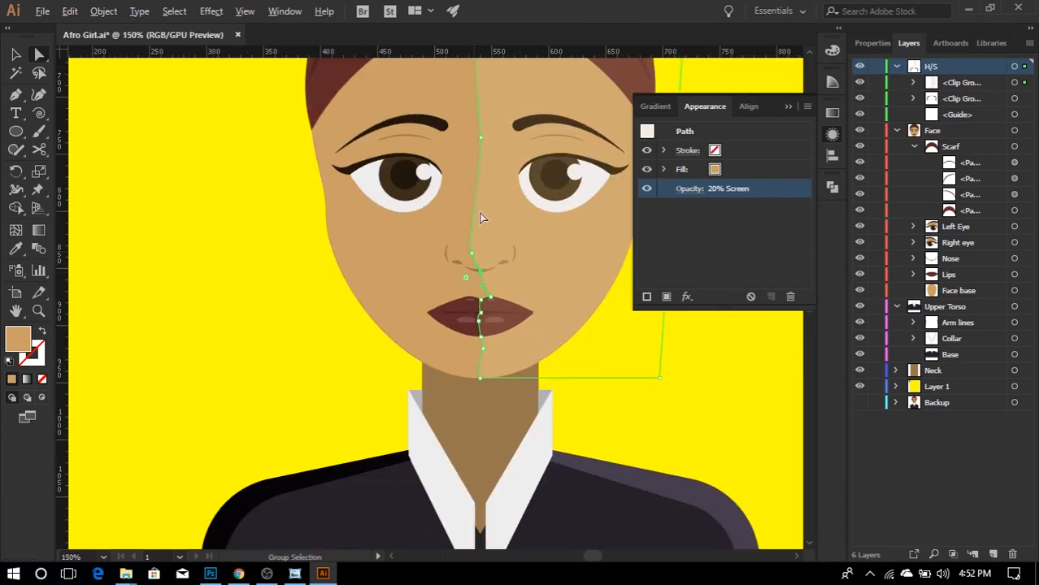
{"action": "left_click", "coordinate": [286, 287]}
{"action": "scroll", "coordinate": [287, 301], "scroll_direction": "down", "scroll_amount": 2}
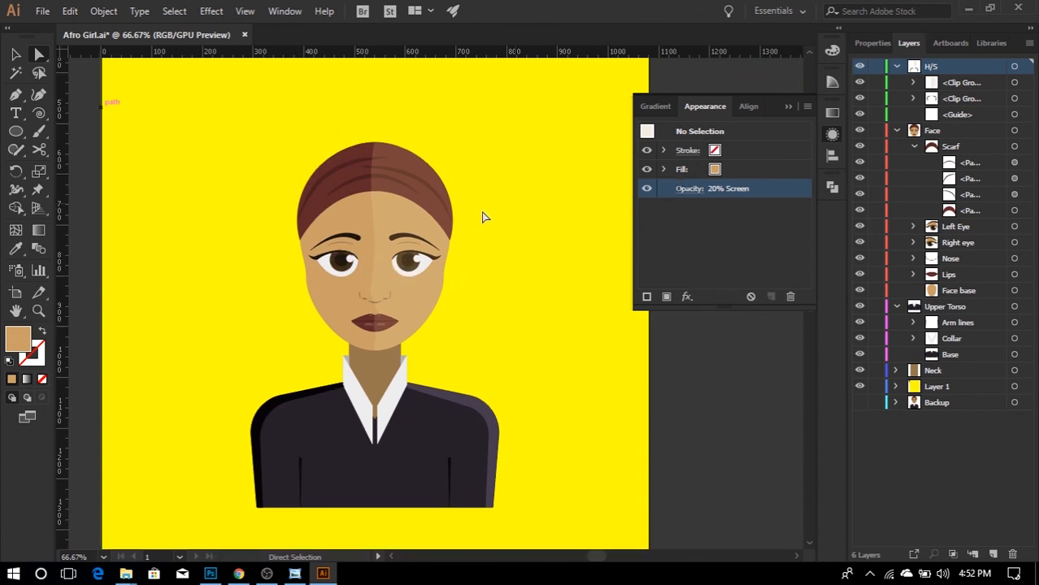
{"action": "scroll", "coordinate": [497, 337], "scroll_direction": "down", "scroll_amount": 1}
{"action": "scroll", "coordinate": [341, 376], "scroll_direction": "up", "scroll_amount": 2}
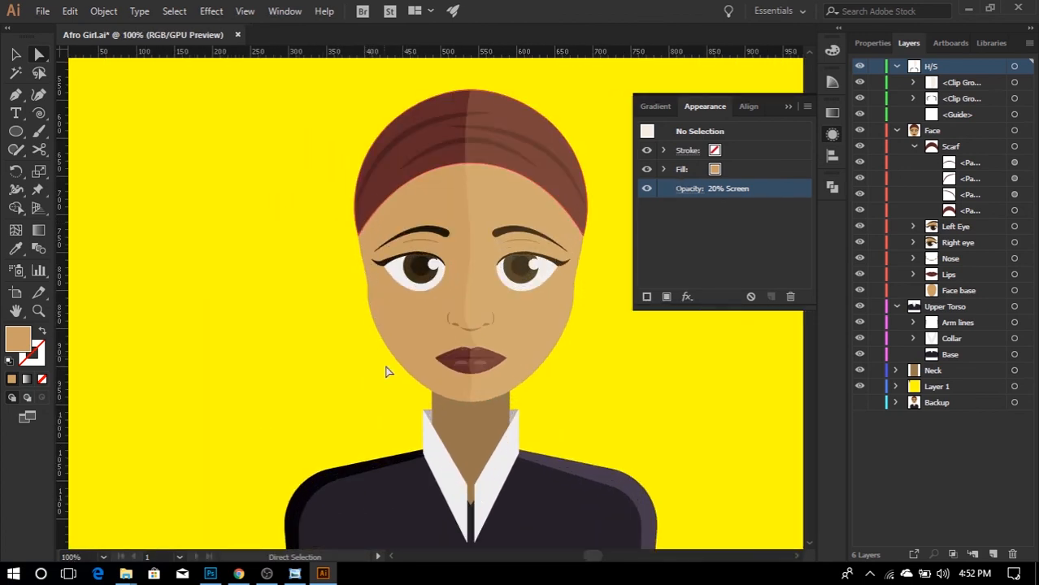
- Draw a closed shadow shape with the Pen tool along the left edge of the face, from the scarf to the jaw
{"action": "scroll", "coordinate": [364, 236], "scroll_direction": "up", "scroll_amount": 1}
{"action": "key", "text": "p"}
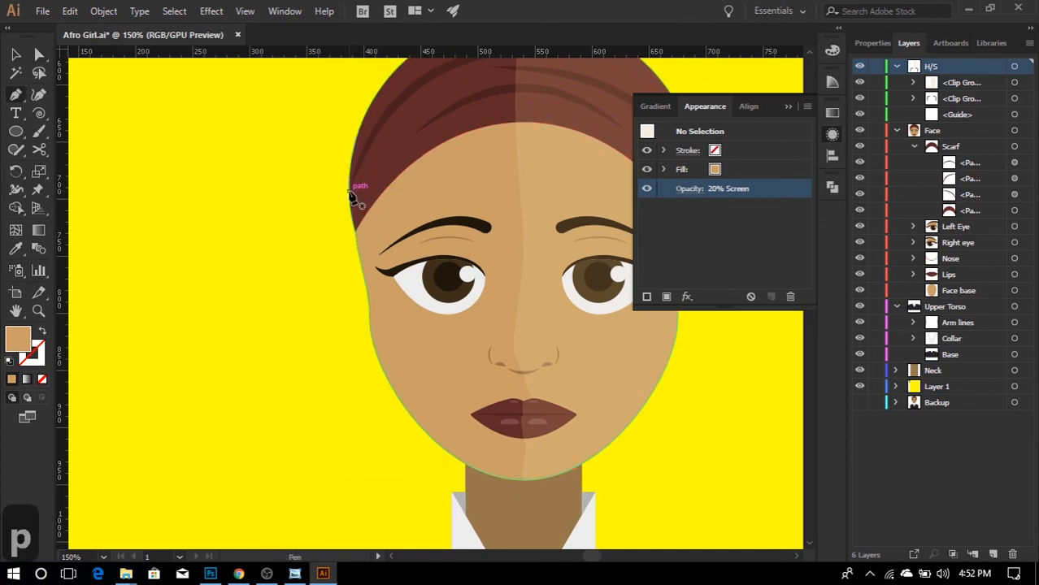
{"action": "left_click_drag", "start_coordinate": [351, 192], "coordinate": [379, 313]}
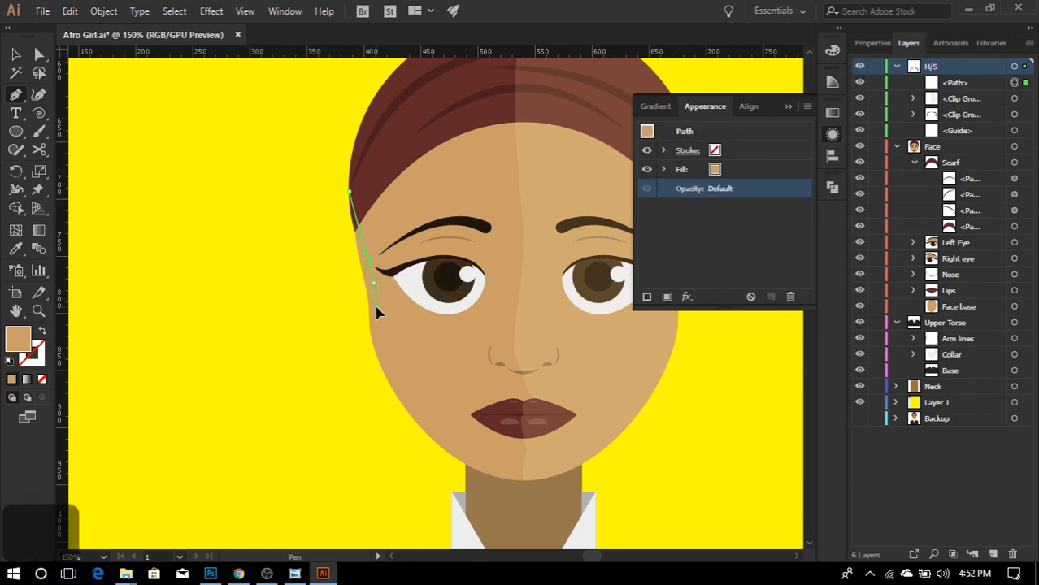
{"action": "left_click_drag", "start_coordinate": [384, 349], "coordinate": [391, 373]}
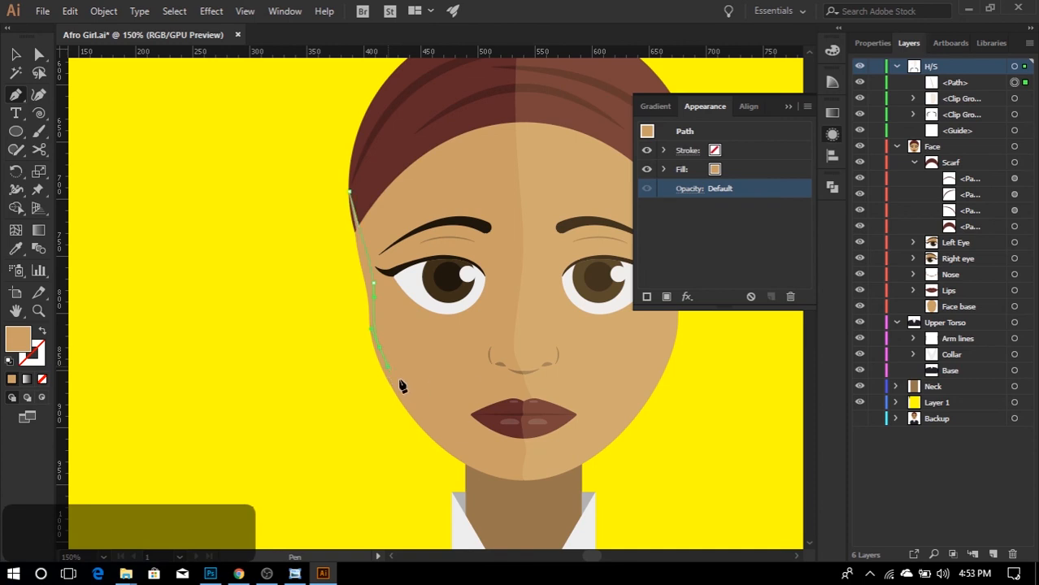
{"action": "left_click", "coordinate": [431, 440]}
{"action": "left_click", "coordinate": [343, 491]}
{"action": "left_click", "coordinate": [299, 233]}
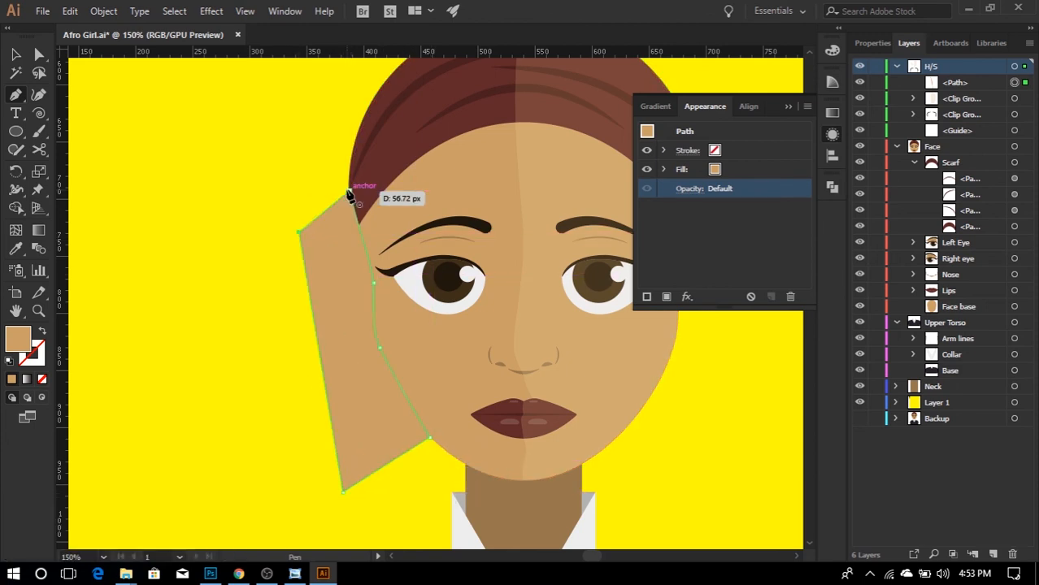
{"action": "left_click", "coordinate": [348, 193]}
- Set the face-side shadow shape's blend mode to Multiply and refine its inner curve at the cheek
{"action": "left_click", "coordinate": [688, 188]}
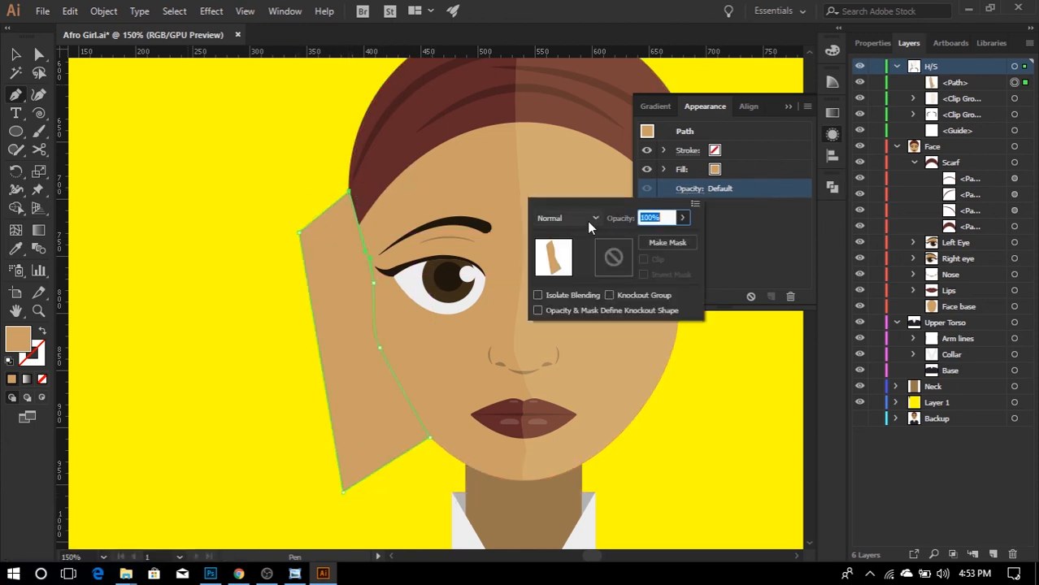
{"action": "left_click", "coordinate": [587, 220]}
{"action": "left_click", "coordinate": [565, 271]}
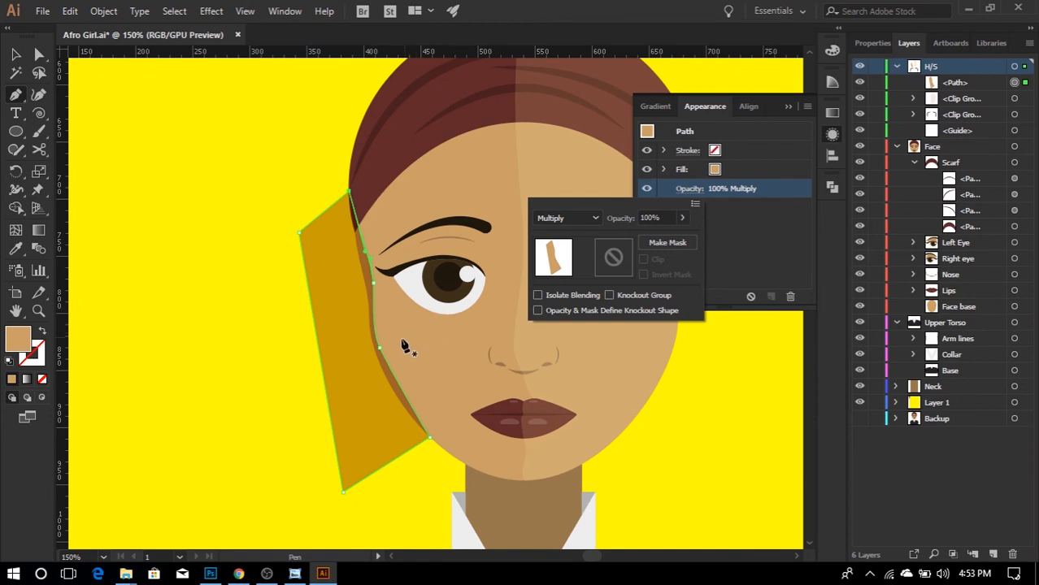
{"action": "key", "text": "a"}
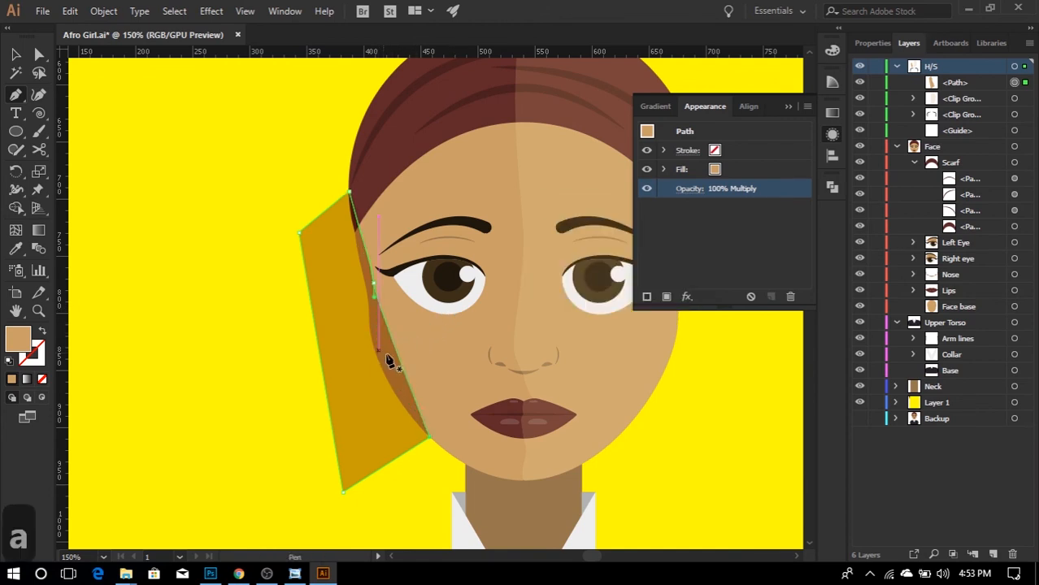
{"action": "key", "text": "ctrl+z"}
{"action": "left_click_drag", "start_coordinate": [383, 353], "coordinate": [370, 255]}
- Move the shadow path into the head outline's clip group, between the clipping path and the half-face highlight
{"action": "scroll", "coordinate": [302, 313], "scroll_direction": "down", "scroll_amount": 2}
{"action": "key", "text": "v"}
{"action": "left_click", "coordinate": [291, 301]}
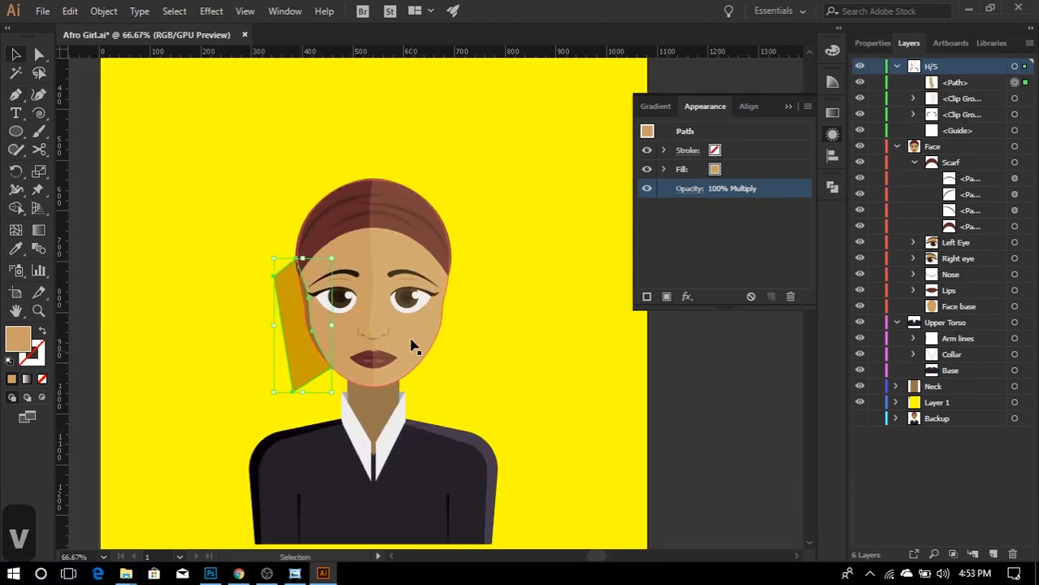
{"action": "left_click", "coordinate": [952, 99]}
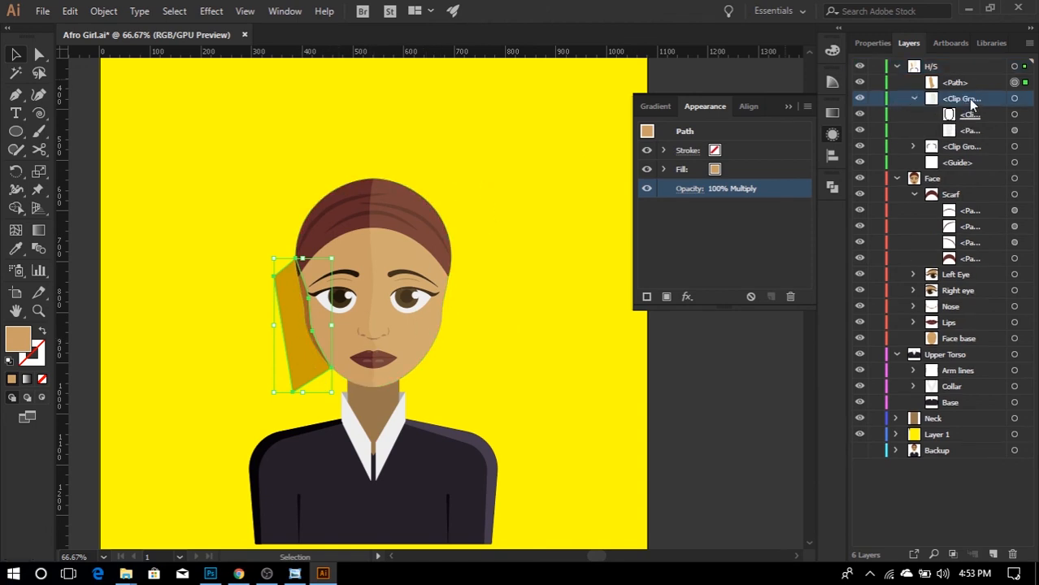
{"action": "left_click", "coordinate": [956, 83]}
{"action": "left_click_drag", "start_coordinate": [975, 85], "coordinate": [972, 123]}
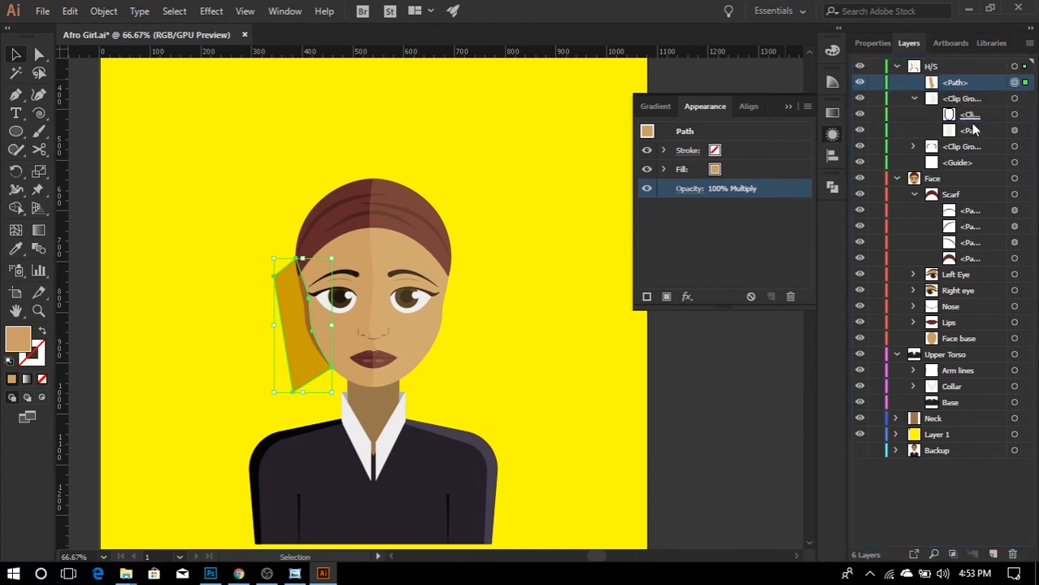
{"action": "left_click", "coordinate": [521, 266]}
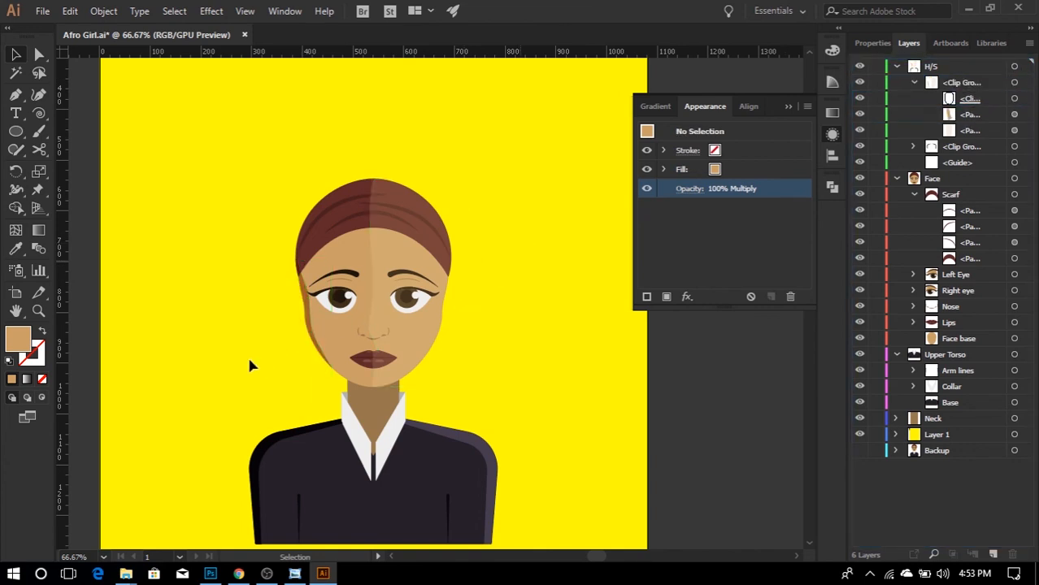
- Set the clipped face-side shadow's opacity to 50%
{"action": "key", "text": "a"}
{"action": "scroll", "coordinate": [310, 315], "scroll_direction": "up", "scroll_amount": 2}
{"action": "left_click", "coordinate": [308, 299]}
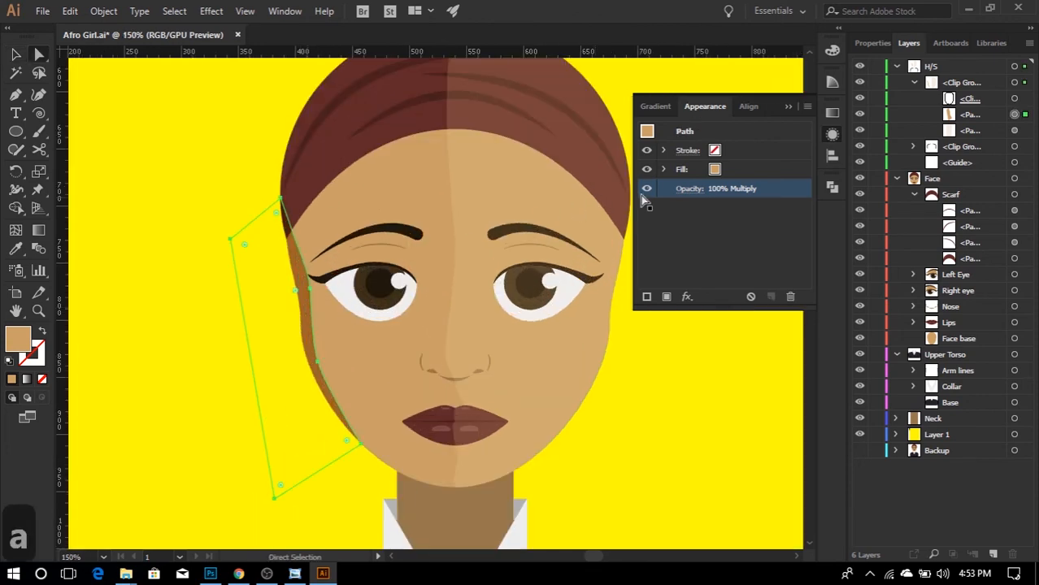
{"action": "left_click", "coordinate": [691, 189]}
{"action": "type", "text": "5"}
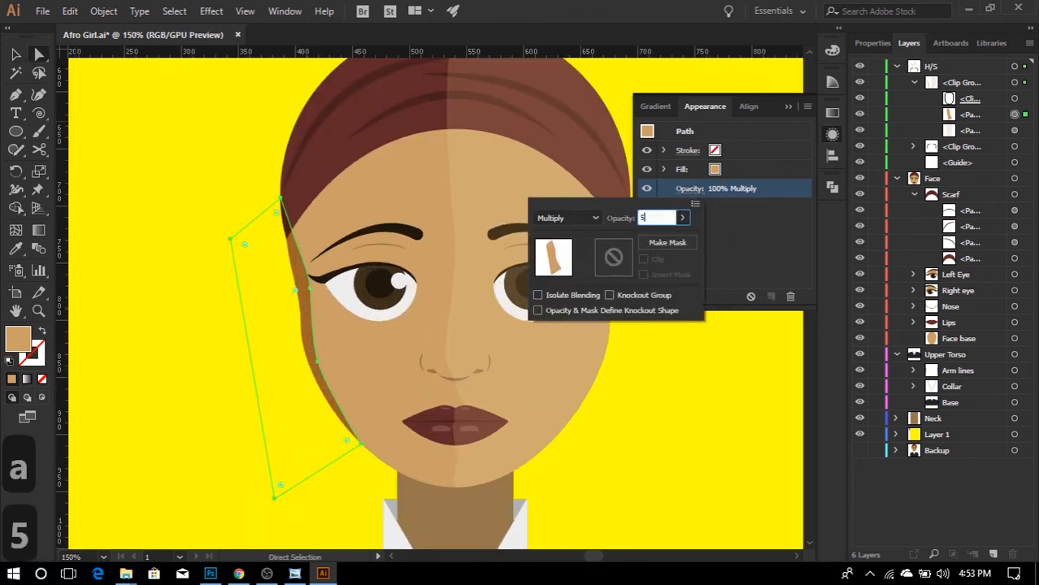
{"action": "type", "text": "0"}
{"action": "key", "text": "Return"}
{"action": "left_click", "coordinate": [719, 374]}
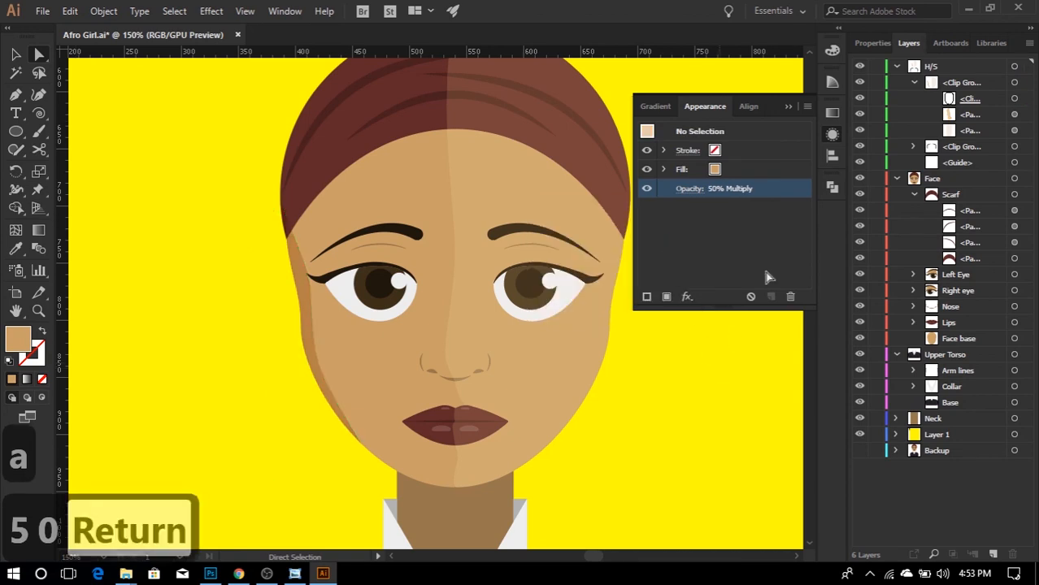
{"action": "left_click", "coordinate": [832, 135]}
- Hide and show the H/S layer to compare the portrait with and without its highlights and shadows
{"action": "scroll", "coordinate": [523, 244], "scroll_direction": "down", "scroll_amount": 4}
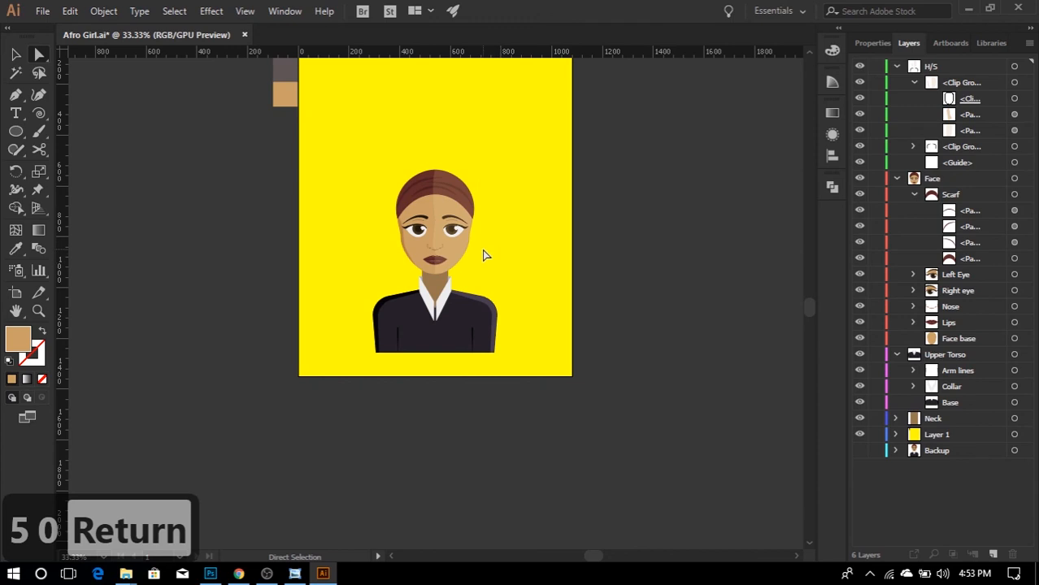
{"action": "scroll", "coordinate": [485, 257], "scroll_direction": "up", "scroll_amount": 2}
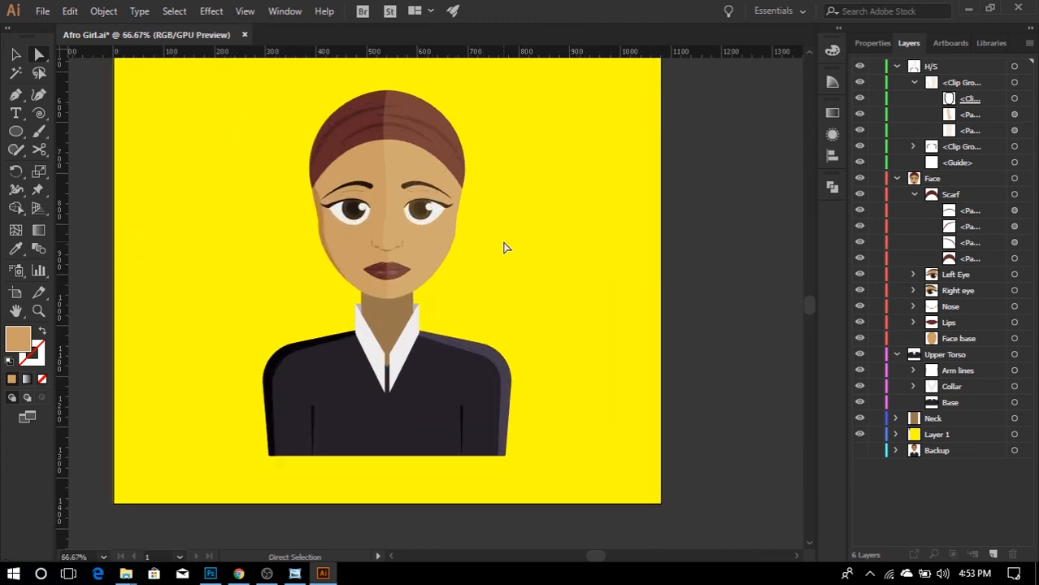
{"action": "left_click", "coordinate": [859, 67]}
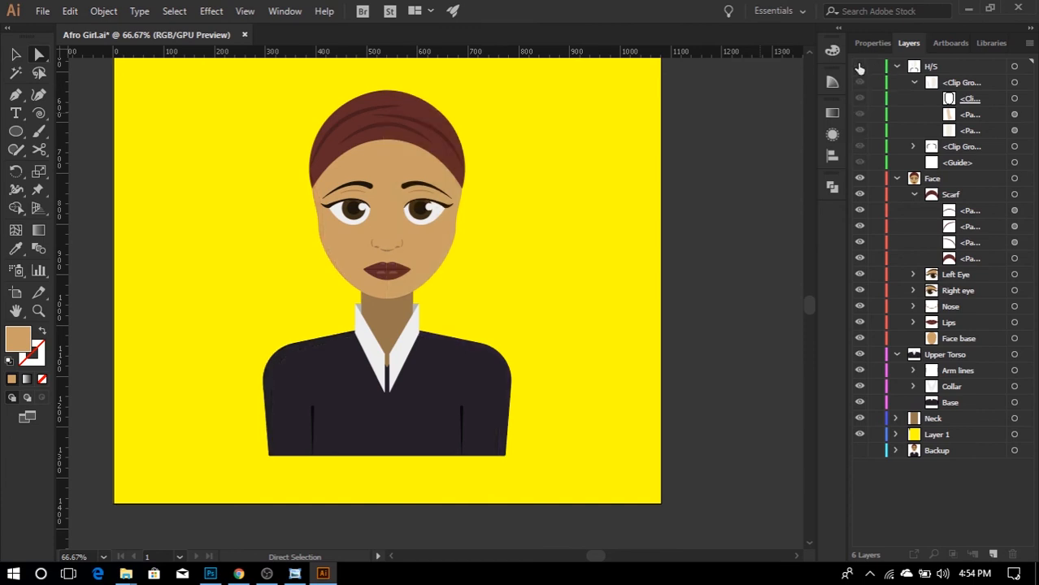
{"action": "left_click", "coordinate": [859, 68]}
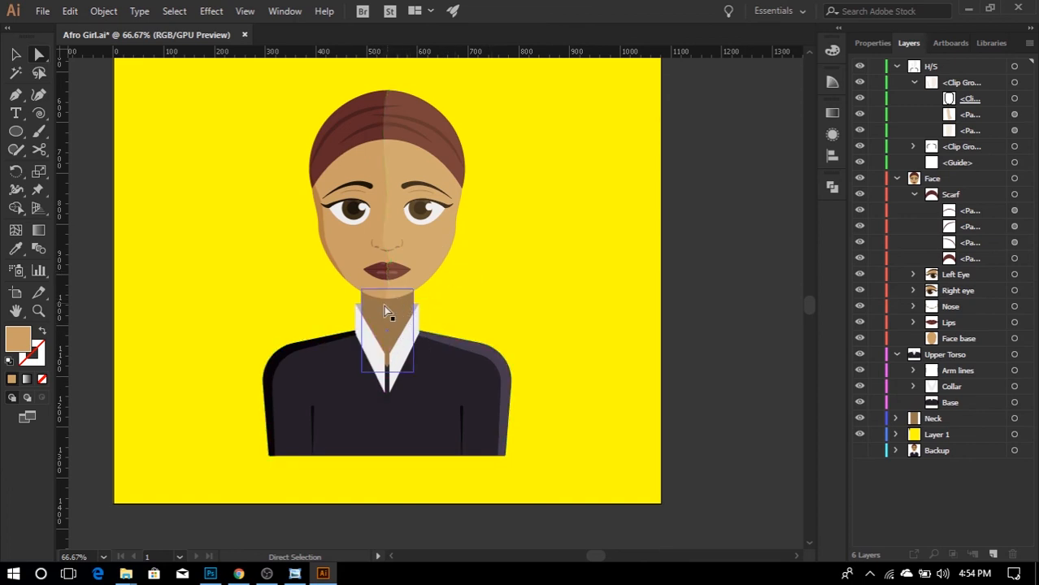
- Collapse the H/S layer and add a new layer directly above the Face layer
{"action": "scroll", "coordinate": [387, 265], "scroll_direction": "up", "scroll_amount": 1}
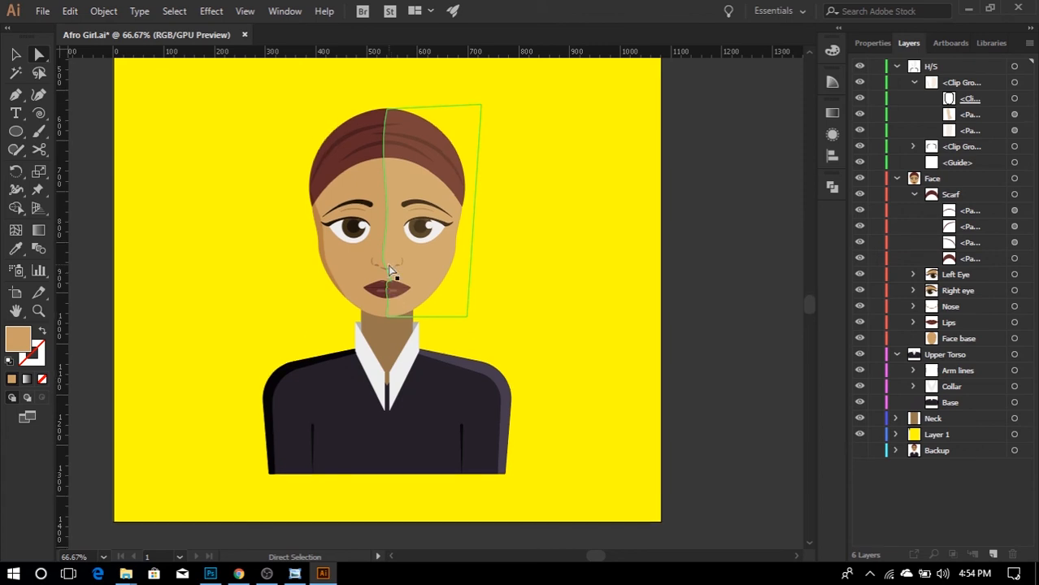
{"action": "scroll", "coordinate": [382, 243], "scroll_direction": "up", "scroll_amount": 1, "text": "alt"}
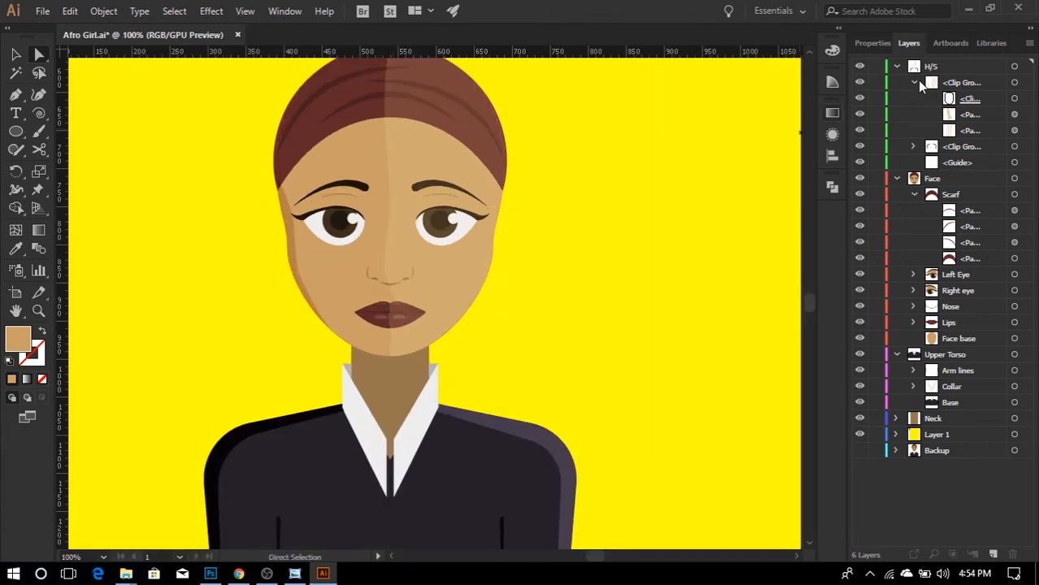
{"action": "left_click", "coordinate": [914, 82]}
{"action": "left_click", "coordinate": [897, 65]}
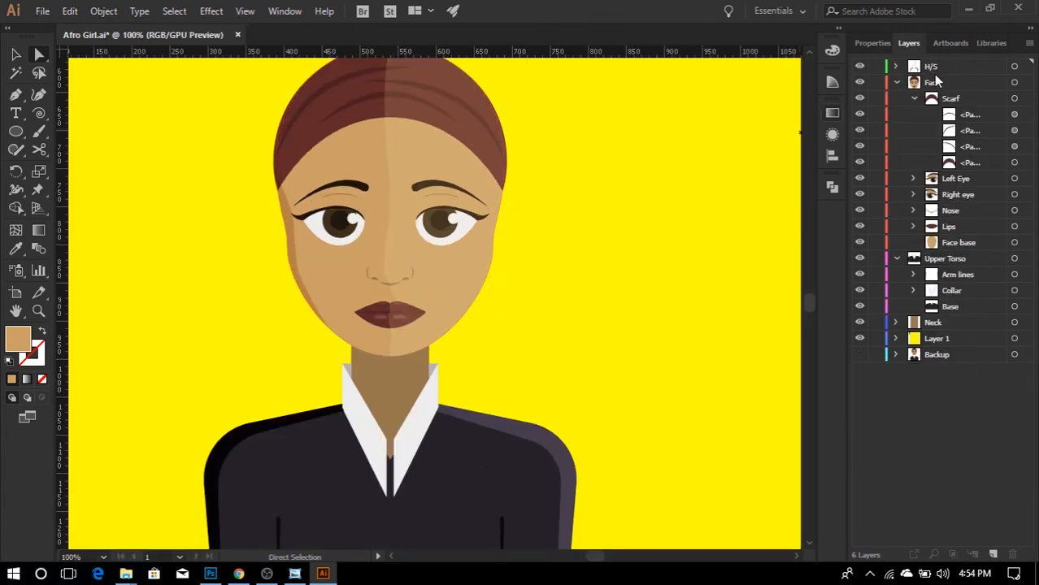
{"action": "left_click", "coordinate": [939, 83]}
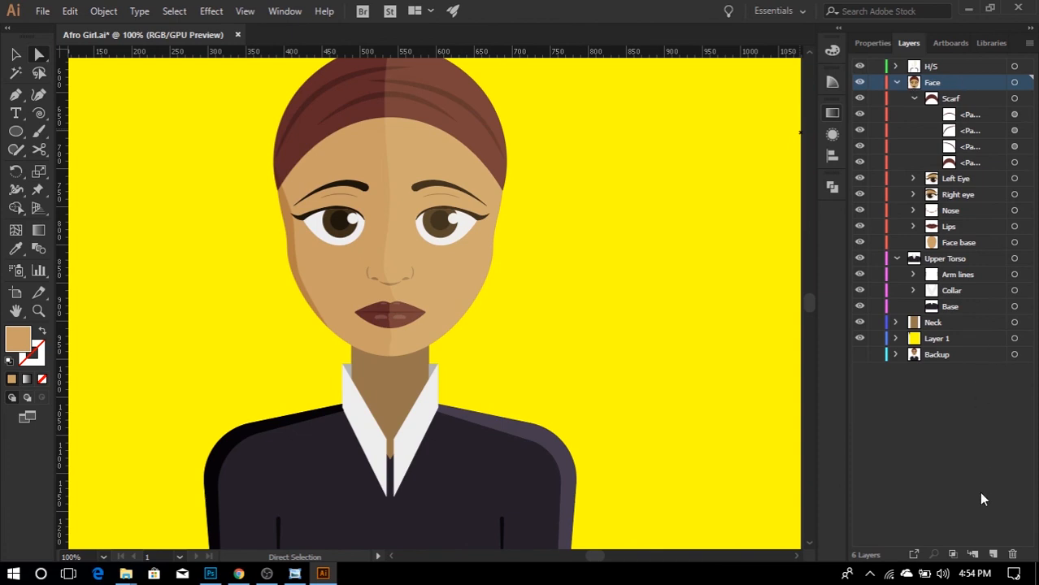
{"action": "left_click", "coordinate": [993, 554]}
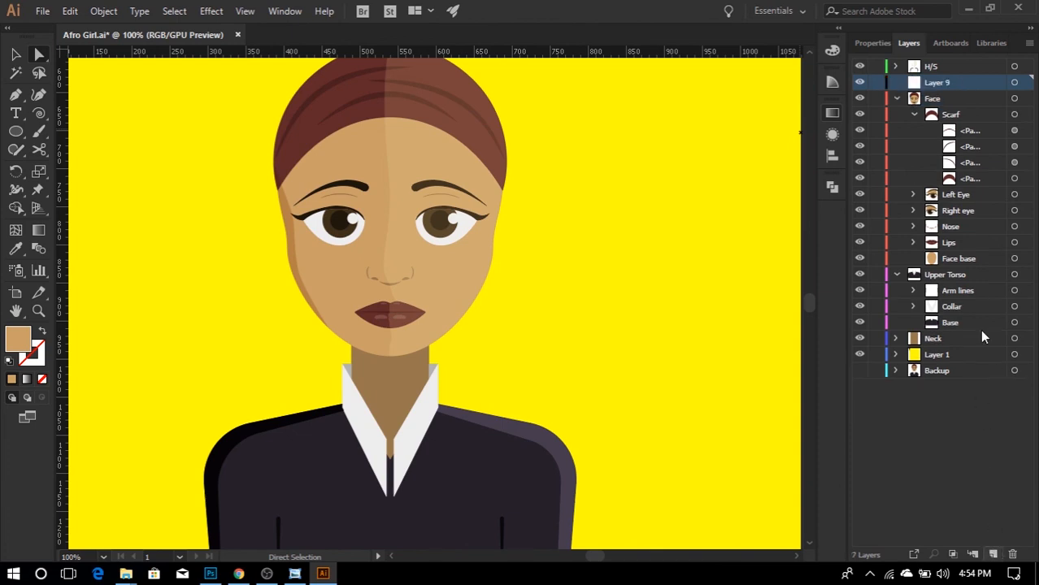
- Rename the new layer above Face as Freckles
{"action": "double_click", "coordinate": [937, 83]}
{"action": "type", "text": "Fre"}
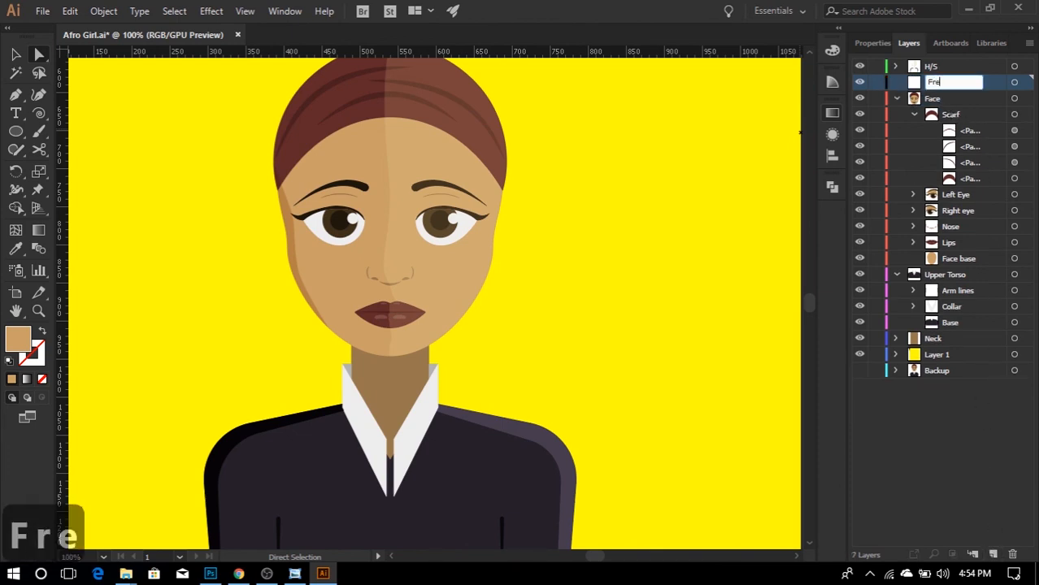
{"action": "type", "text": "ckles"}
{"action": "key", "text": "Return"}
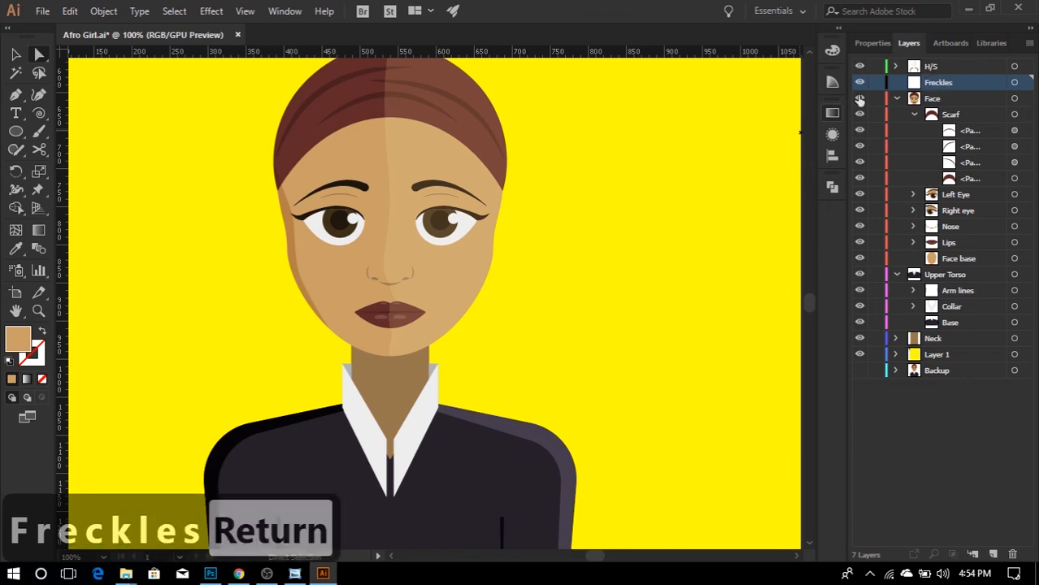
- Activate the Paintbrush tool and display the collection of available brushes
{"action": "scroll", "coordinate": [394, 154], "scroll_direction": "up", "scroll_amount": 1}
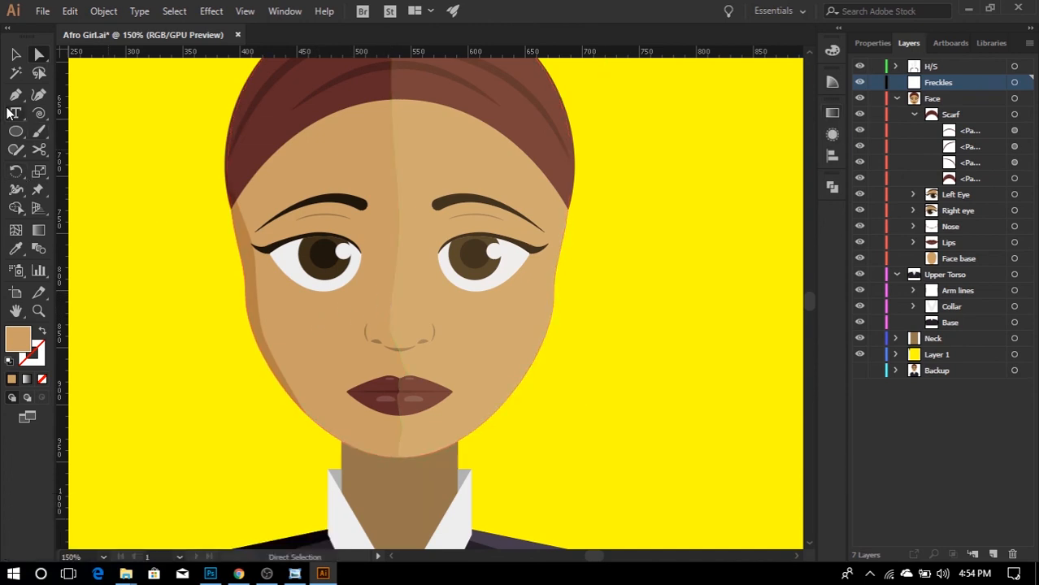
{"action": "left_click", "coordinate": [14, 54]}
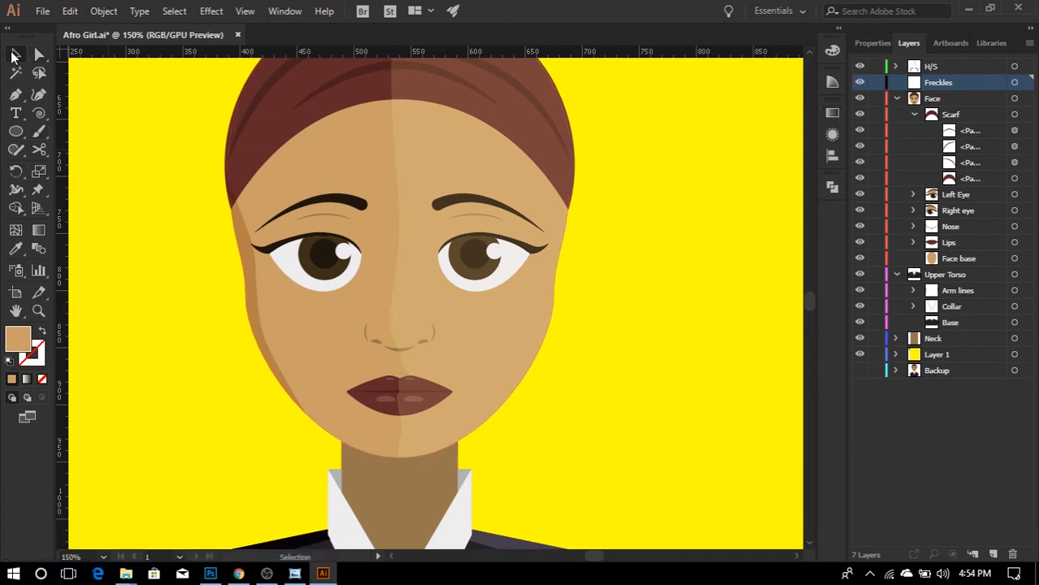
{"action": "key", "text": "b"}
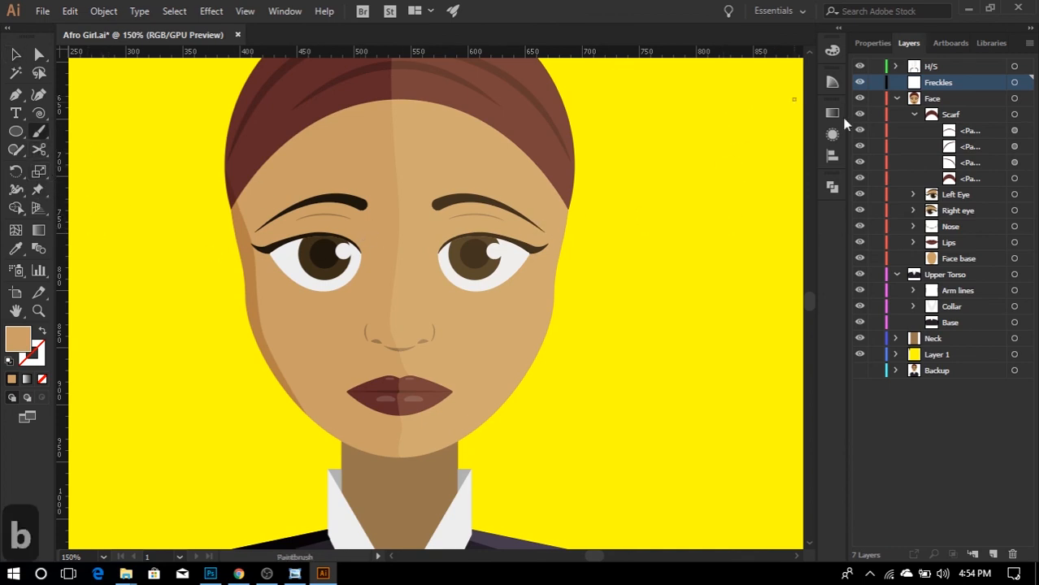
{"action": "left_click", "coordinate": [492, 72], "text": "ctrl"}
{"action": "left_click", "coordinate": [284, 13]}
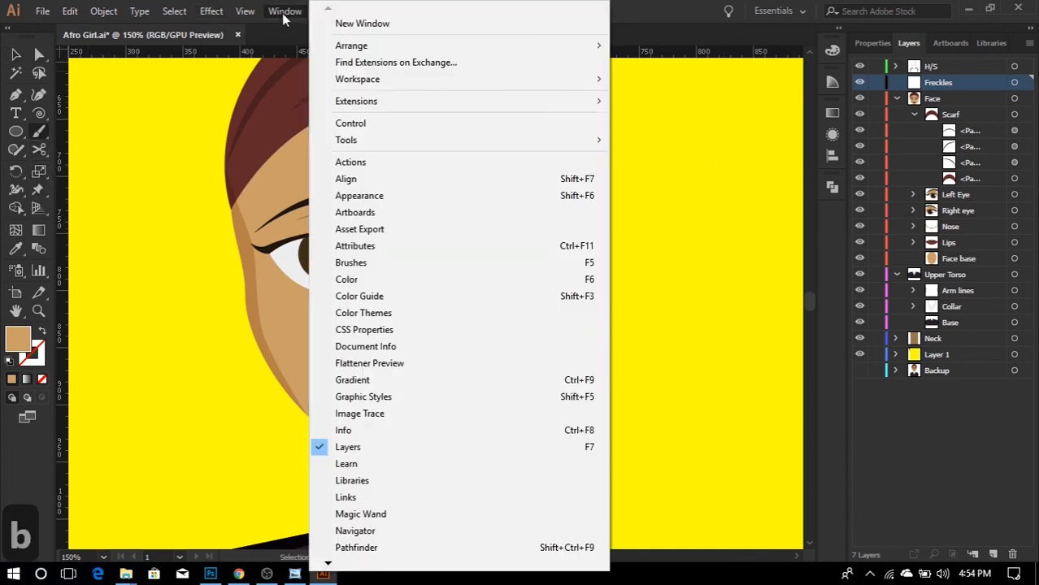
{"action": "left_click", "coordinate": [358, 263]}
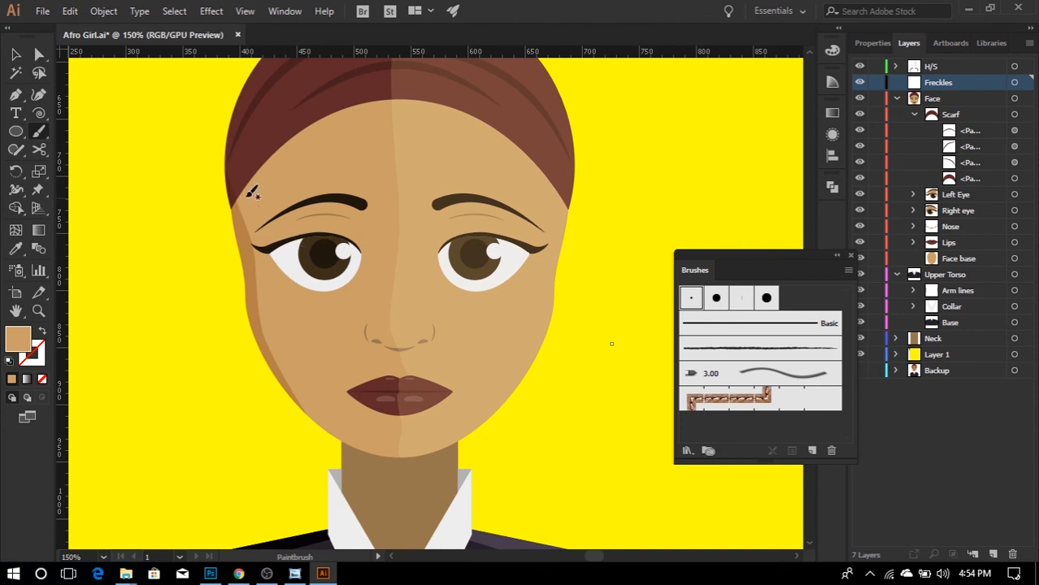
- Sample the dark maroon of the scarf's shaded half as the fill colour, with nothing selected
{"action": "left_click", "coordinate": [17, 132]}
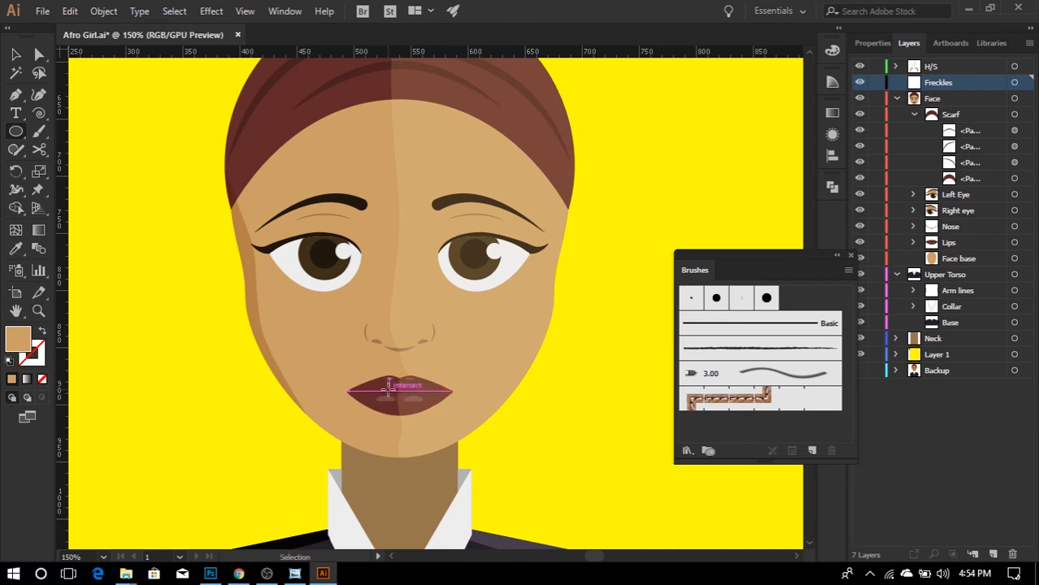
{"action": "key", "text": "i"}
{"action": "left_click", "coordinate": [361, 82]}
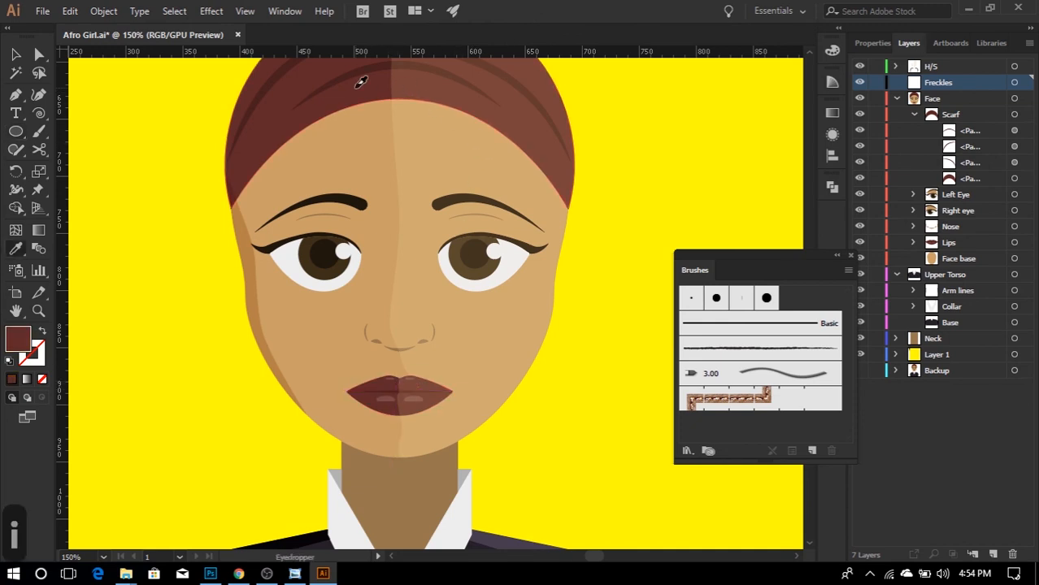
{"action": "left_click", "coordinate": [458, 279], "text": "ctrl"}
{"action": "key", "text": "b"}
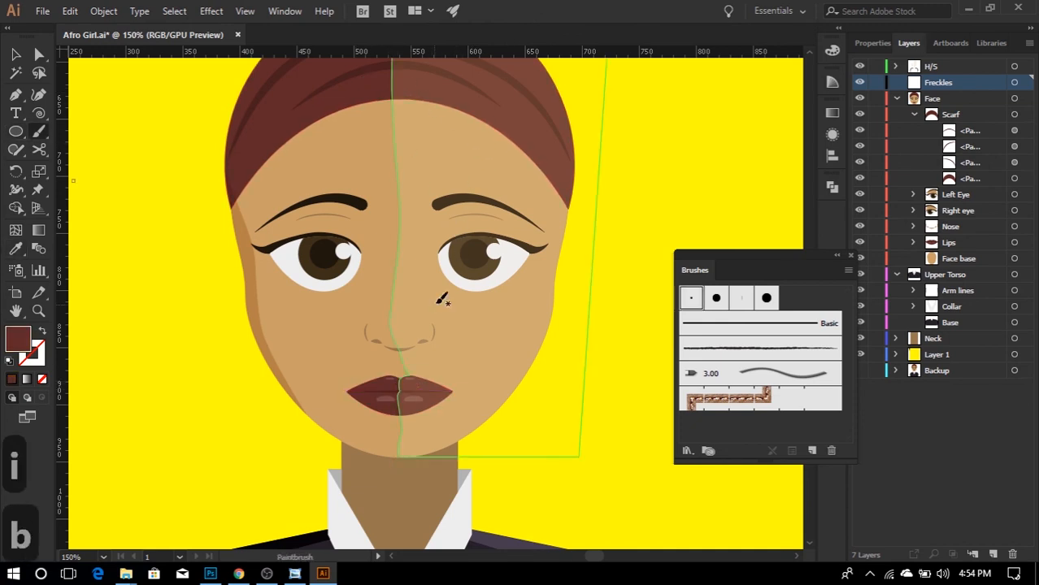
{"action": "key", "text": "v"}
{"action": "left_click", "coordinate": [572, 261]}
- Draw a tiny maroon circle on the yellow background beside the head, on the Freckles layer
{"action": "left_click", "coordinate": [16, 132]}
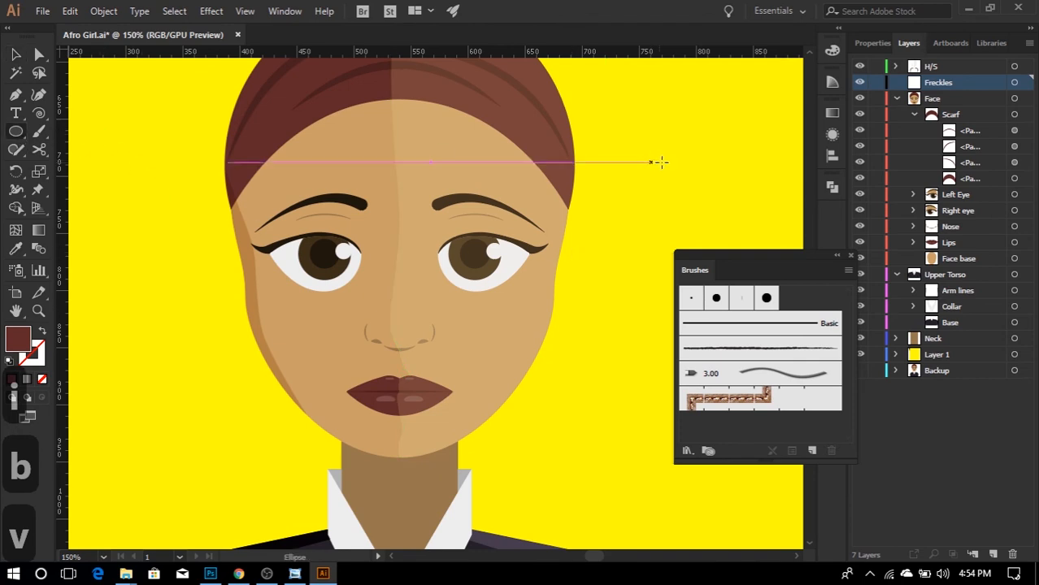
{"action": "left_click_drag", "start_coordinate": [616, 165], "coordinate": [622, 172]}
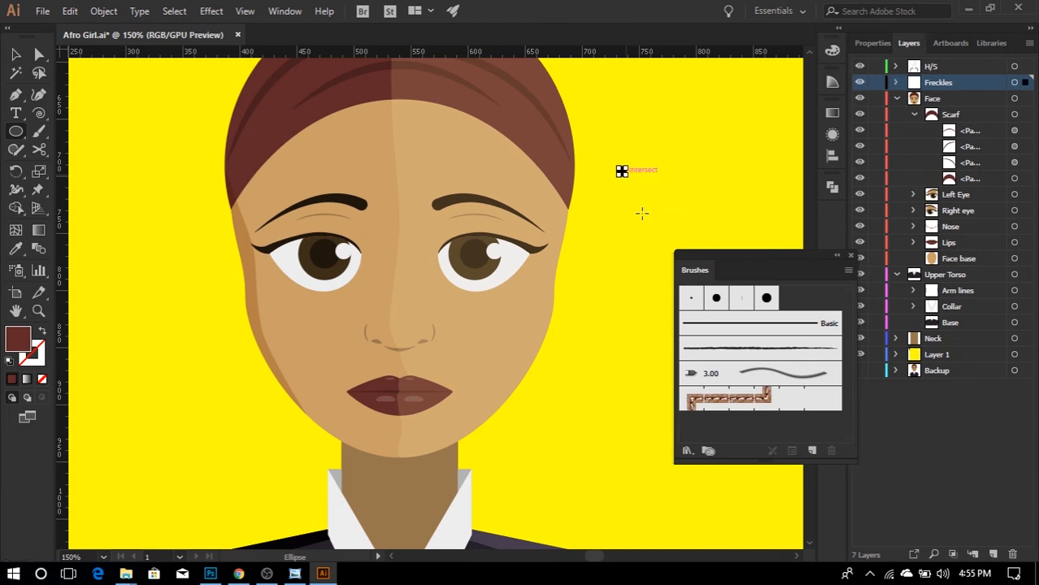
{"action": "key", "text": "v"}
{"action": "left_click", "coordinate": [615, 233]}
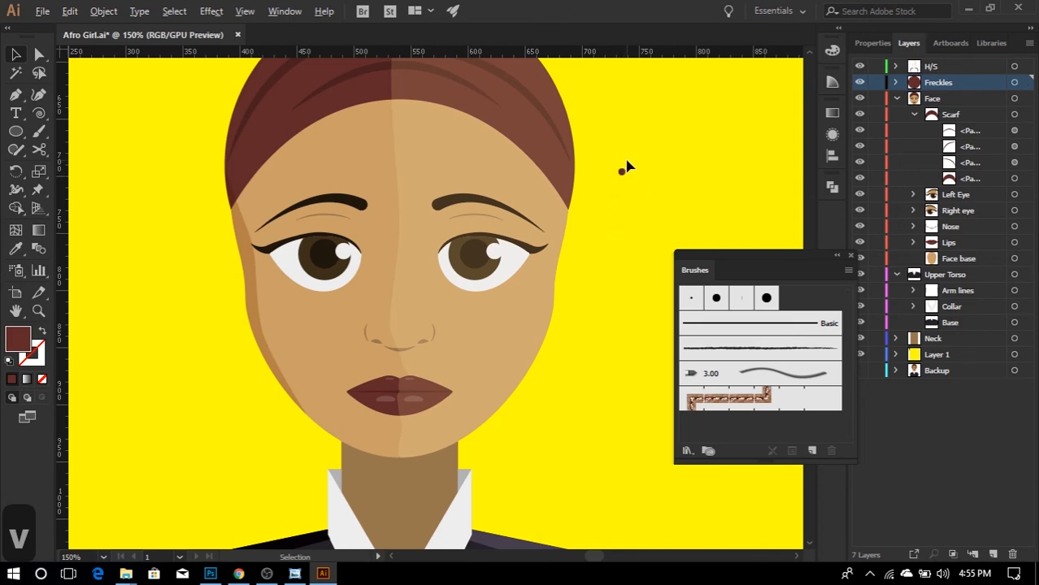
- Start a new scatter brush from the tiny maroon circle
{"action": "scroll", "coordinate": [622, 169], "scroll_direction": "up", "scroll_amount": 2}
{"action": "left_click", "coordinate": [617, 185]}
{"action": "scroll", "coordinate": [617, 184], "scroll_direction": "down", "scroll_amount": 2}
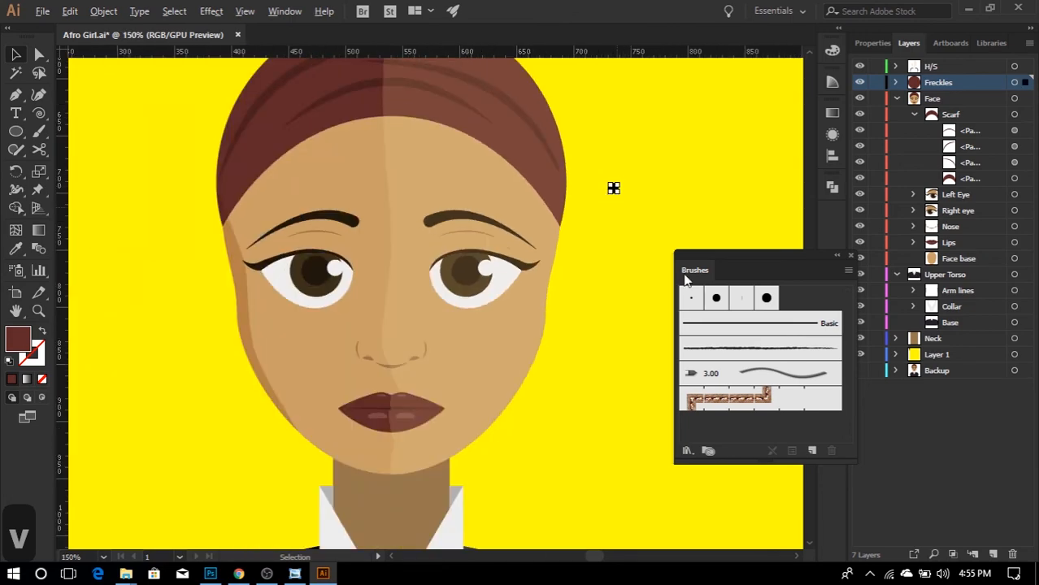
{"action": "left_click", "coordinate": [811, 452]}
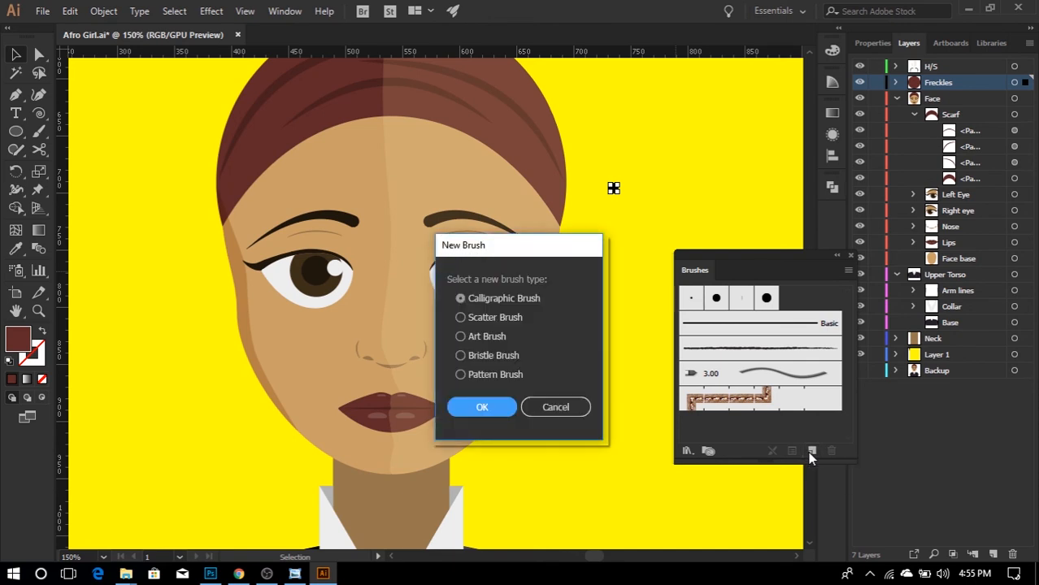
{"action": "left_click", "coordinate": [495, 318]}
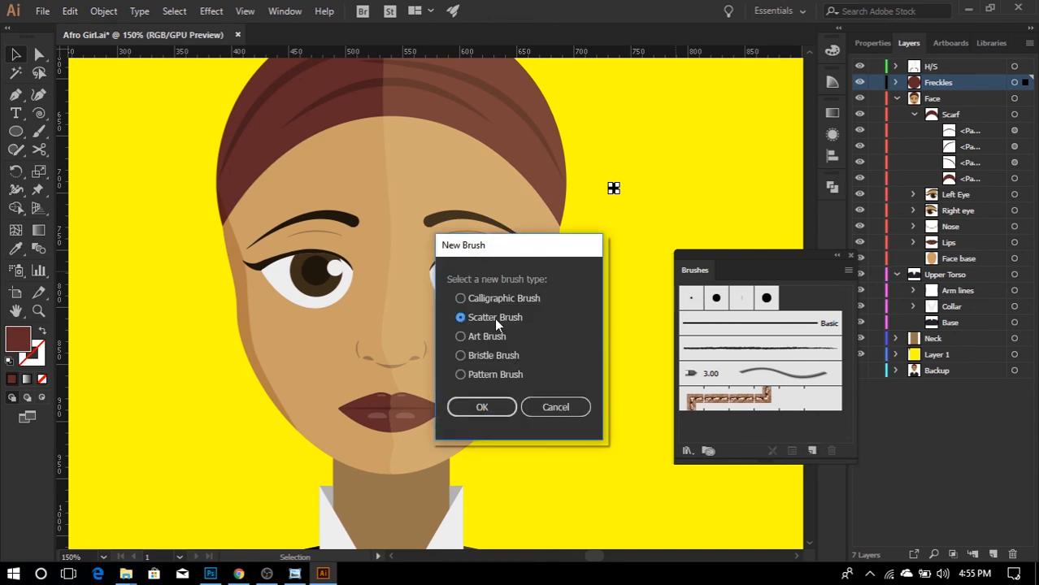
{"action": "left_click", "coordinate": [493, 407]}
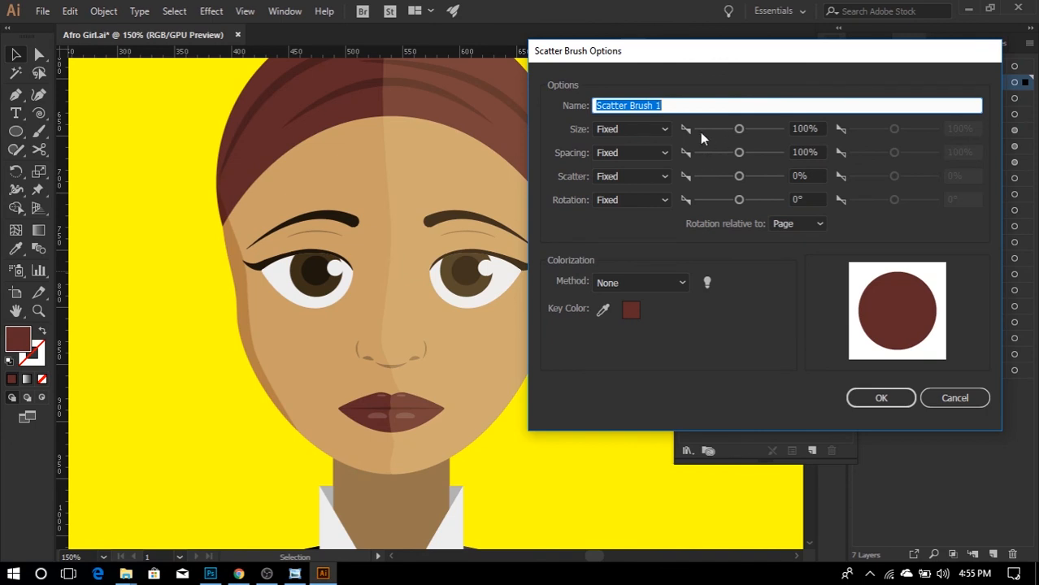
- Set the scatter brush's size, spacing and scatter to Random
{"action": "left_click", "coordinate": [648, 129]}
{"action": "left_click", "coordinate": [636, 163]}
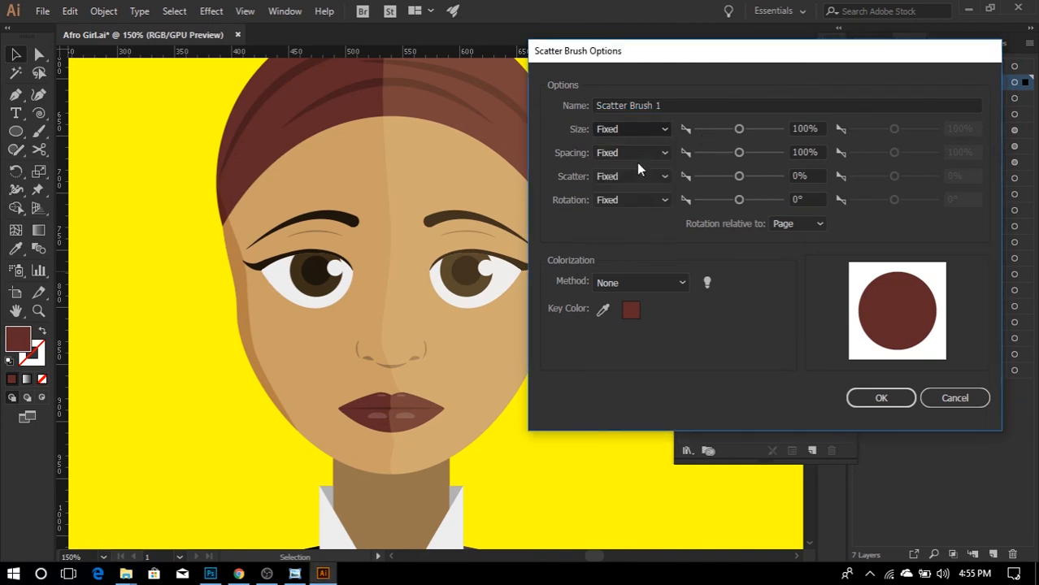
{"action": "left_click", "coordinate": [645, 154]}
{"action": "left_click", "coordinate": [626, 186]}
{"action": "left_click", "coordinate": [662, 176]}
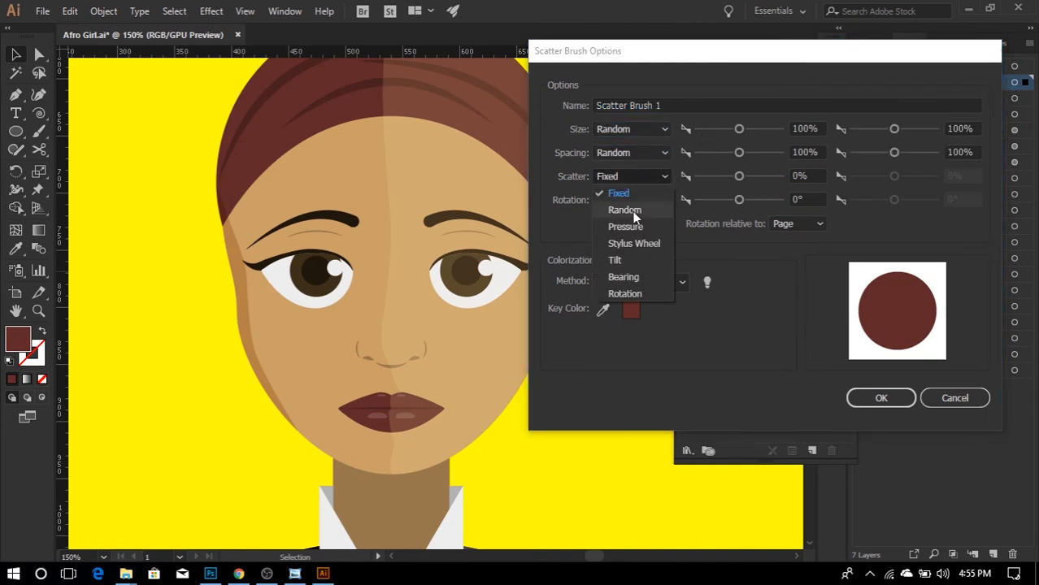
{"action": "left_click", "coordinate": [626, 211]}
- Set the brush's minimum size to 10%, its spacing range to 10%–1000% and its scatter range to -1000%–1000%
{"action": "left_click_drag", "start_coordinate": [739, 130], "coordinate": [698, 134]}
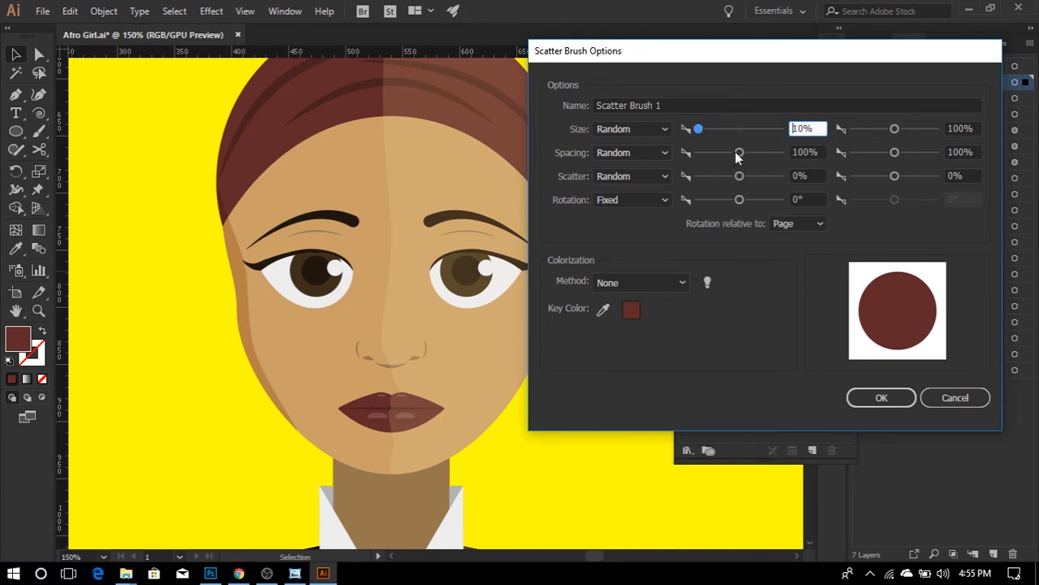
{"action": "left_click_drag", "start_coordinate": [736, 156], "coordinate": [689, 157]}
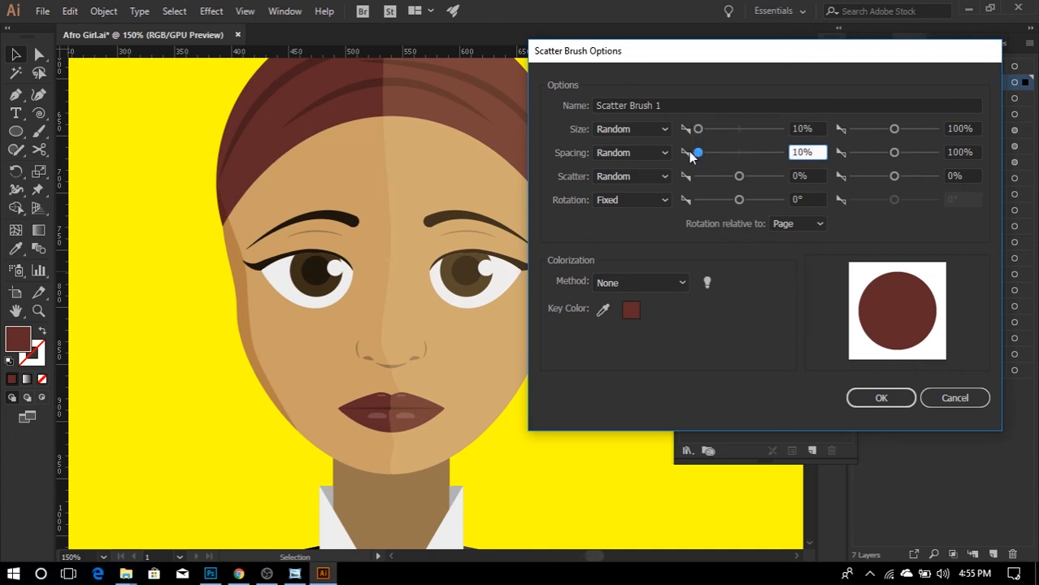
{"action": "left_click_drag", "start_coordinate": [895, 153], "coordinate": [962, 157]}
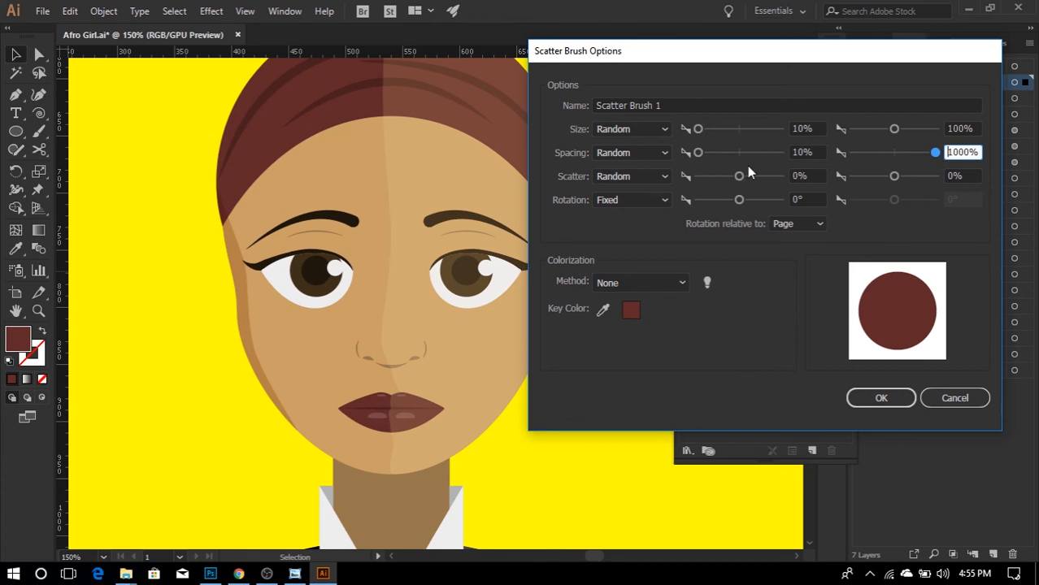
{"action": "left_click_drag", "start_coordinate": [739, 176], "coordinate": [654, 189]}
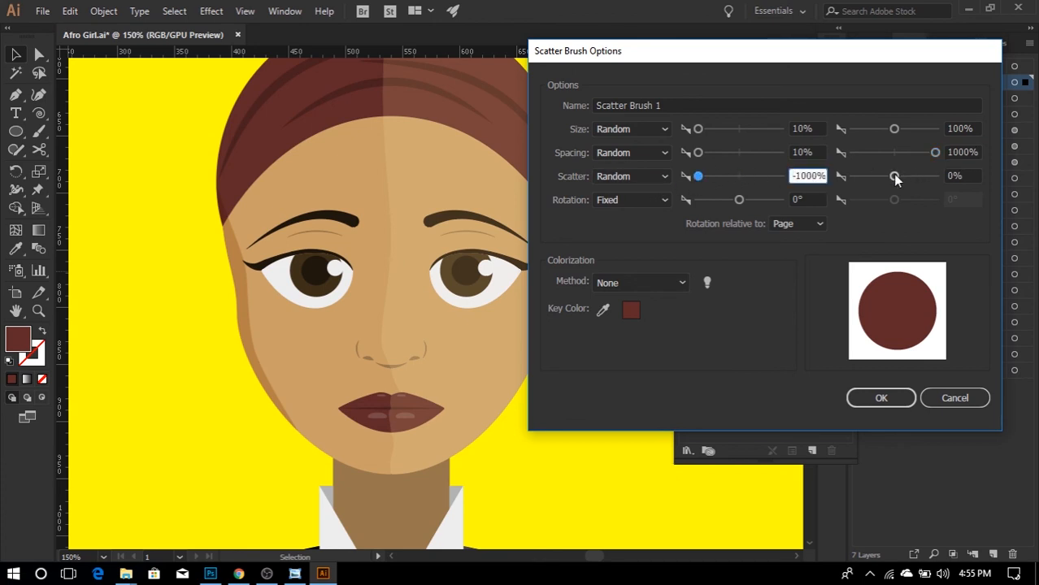
{"action": "left_click_drag", "start_coordinate": [894, 176], "coordinate": [974, 173]}
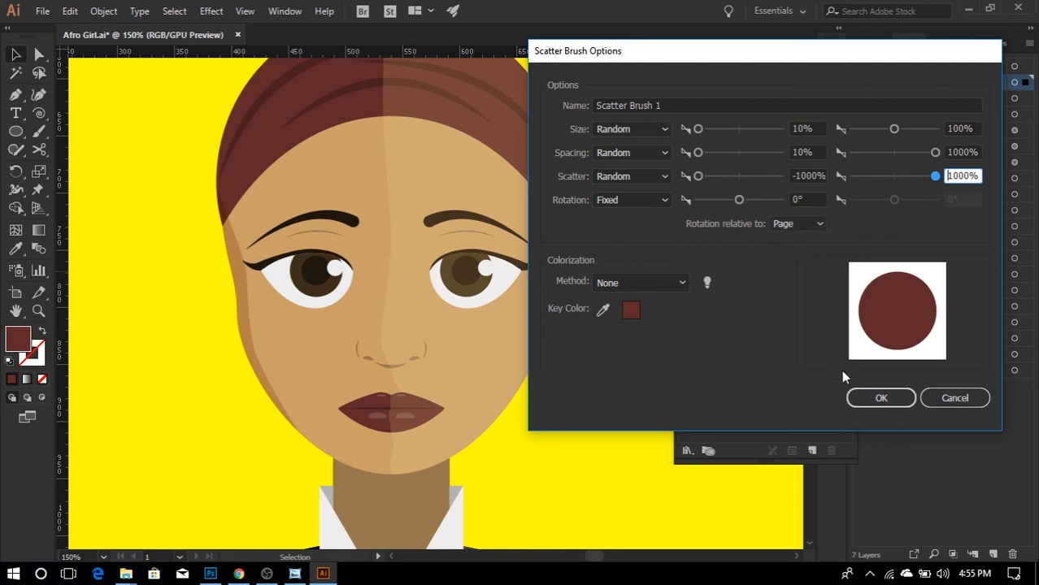
- Set the scatter brush's colorization method to Tints and finish creating the brush
{"action": "left_click", "coordinate": [656, 285]}
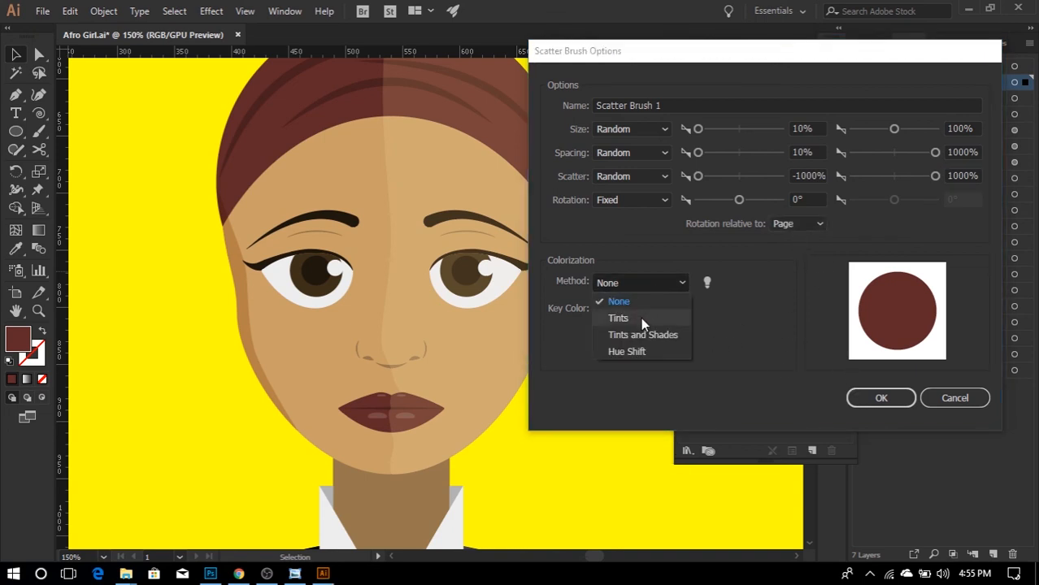
{"action": "left_click", "coordinate": [639, 318]}
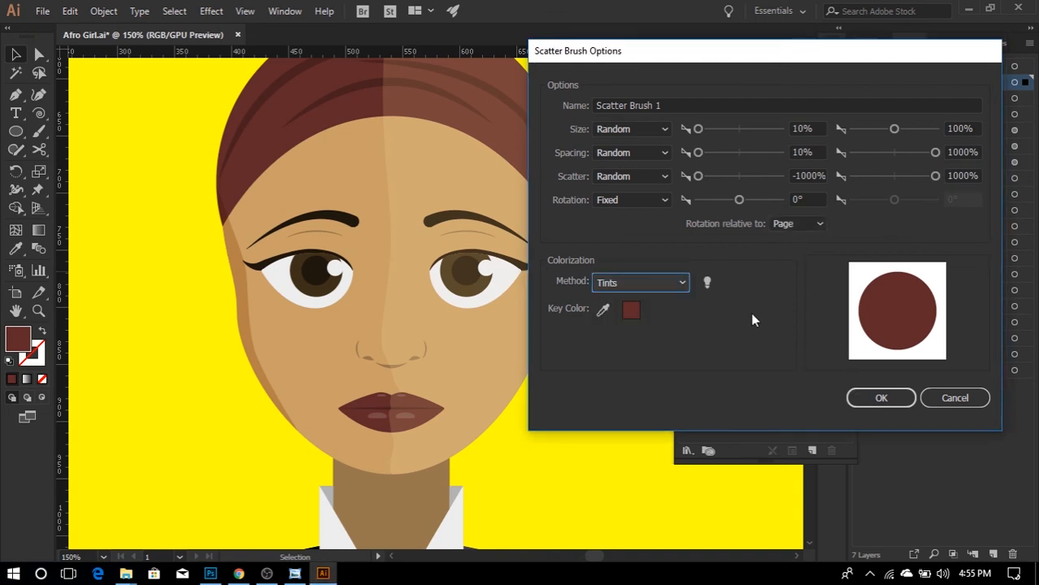
{"action": "left_click", "coordinate": [886, 393]}
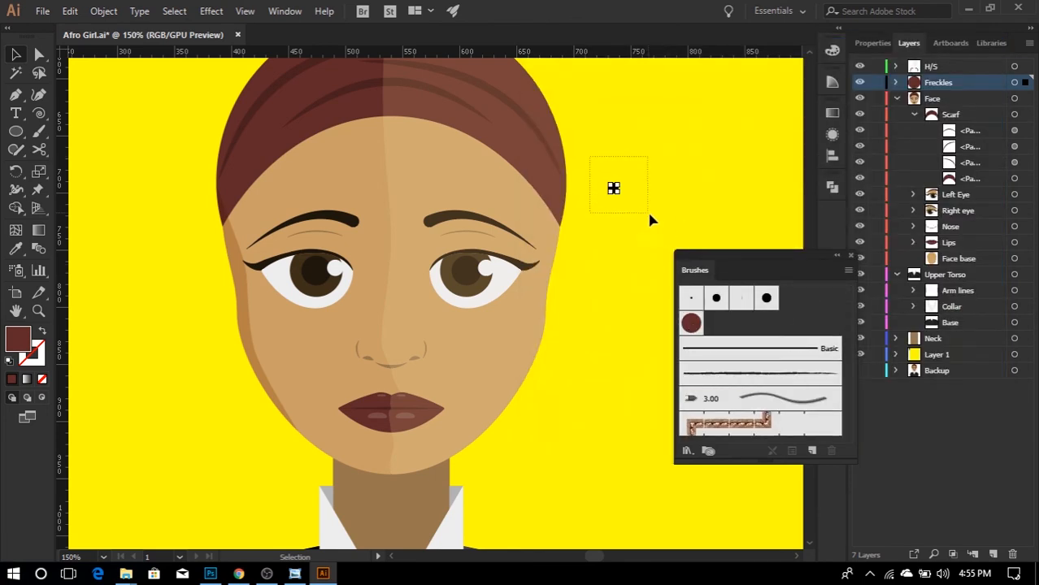
- Choose the new maroon dot scatter brush, delete the source circle and switch to the Paintbrush
{"action": "left_click", "coordinate": [692, 326]}
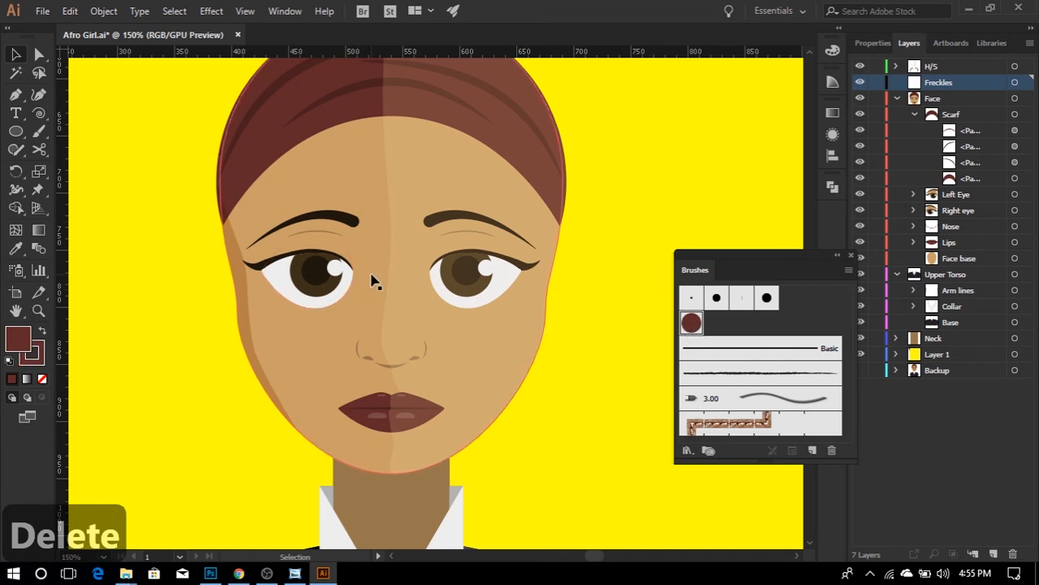
{"action": "key", "text": "b"}
{"action": "left_click_drag", "start_coordinate": [354, 260], "coordinate": [377, 262]}
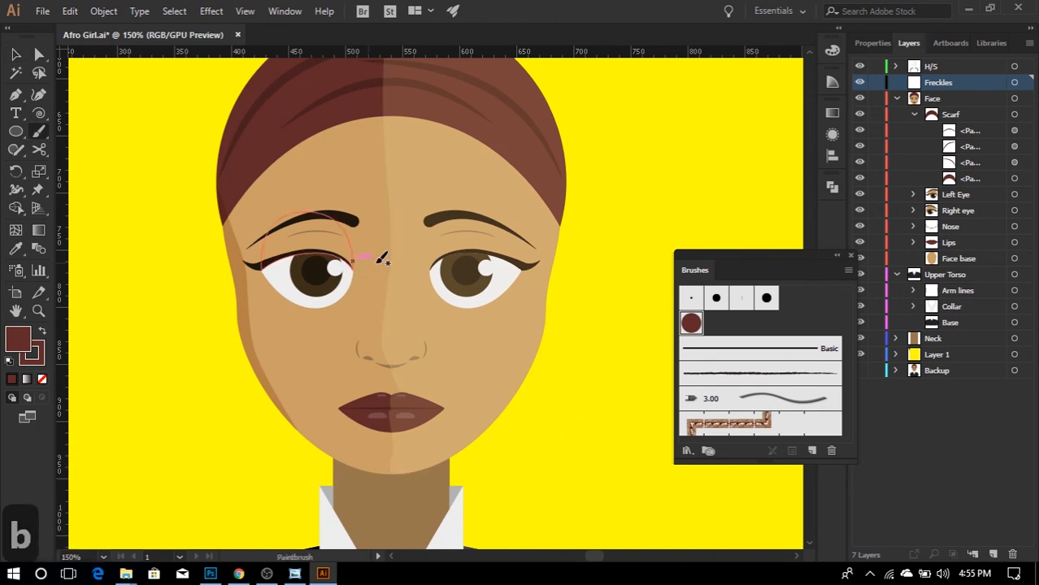
{"action": "left_click_drag", "start_coordinate": [371, 178], "coordinate": [404, 289]}
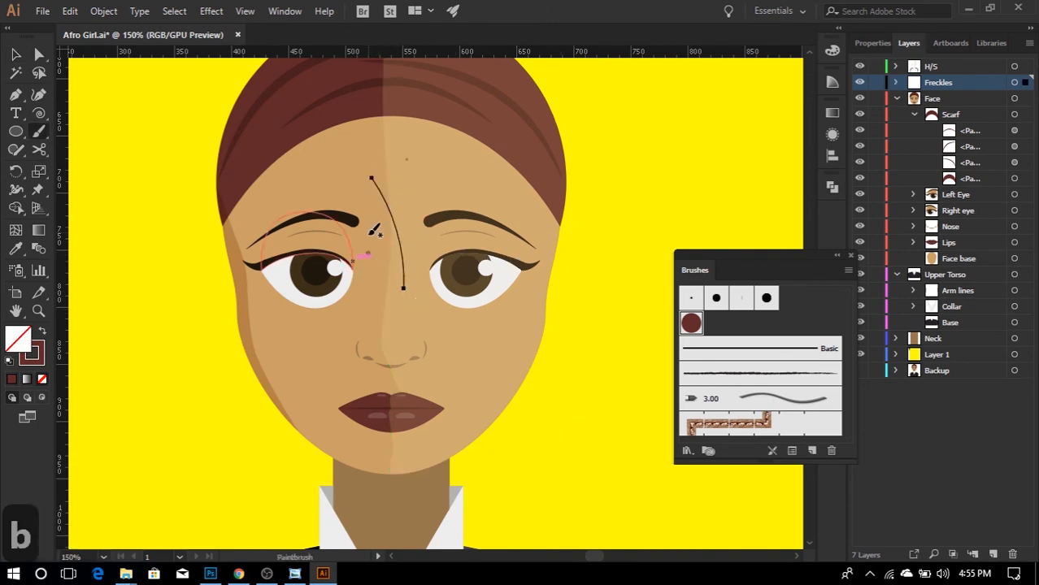
{"action": "key", "text": "ctrl+z"}
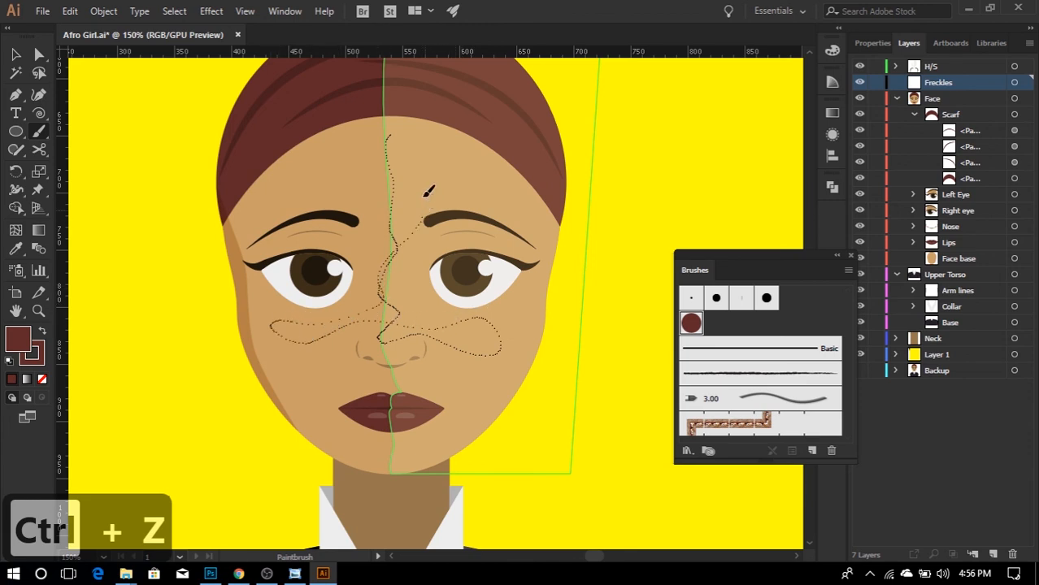
- Paint one winding freckle stroke down the nose, across both cheeks and back up over the forehead
{"action": "mouse_move", "coordinate": [429, 192]}
{"action": "left_mouse_down"}
{"action": "mouse_move", "coordinate": [407, 165]}
{"action": "mouse_move", "coordinate": [344, 174]}
{"action": "left_mouse_up"}
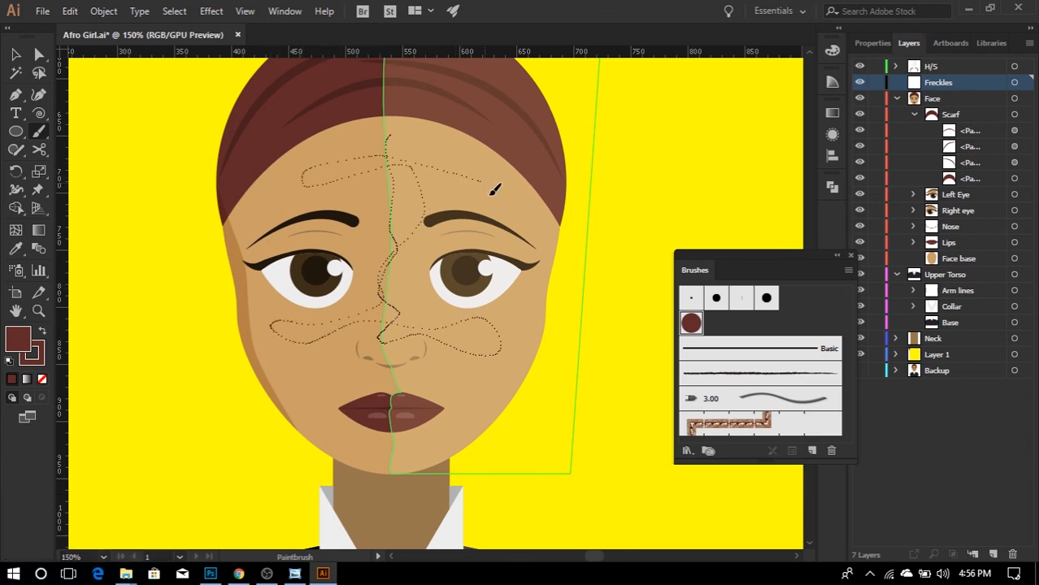
{"action": "left_click_drag", "start_coordinate": [495, 189], "coordinate": [488, 187]}
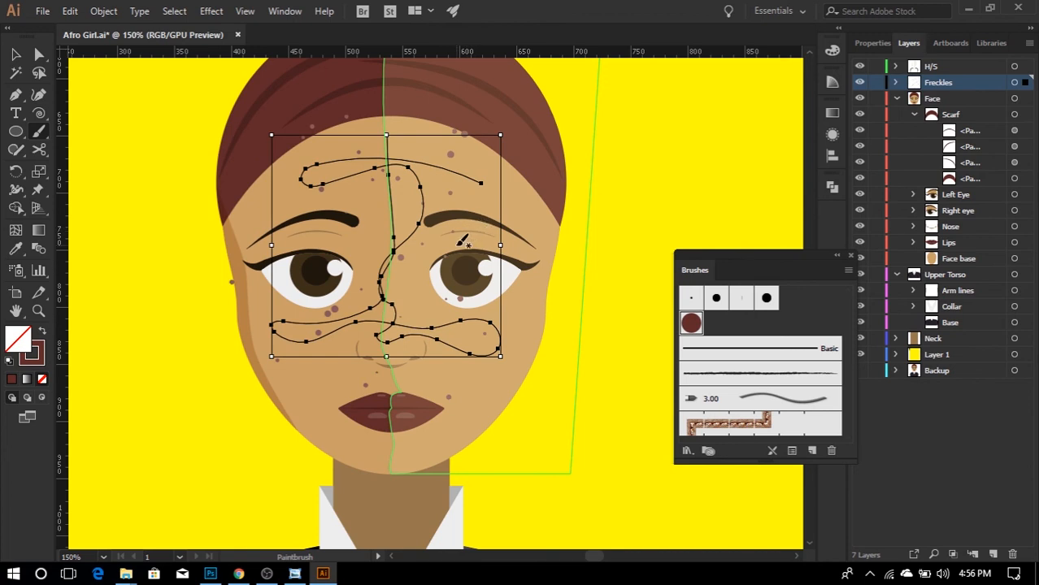
- Reshape the freckle stroke by moving its anchor points on the forehead, along the nose bridge and on the cheek
{"action": "key", "text": "a"}
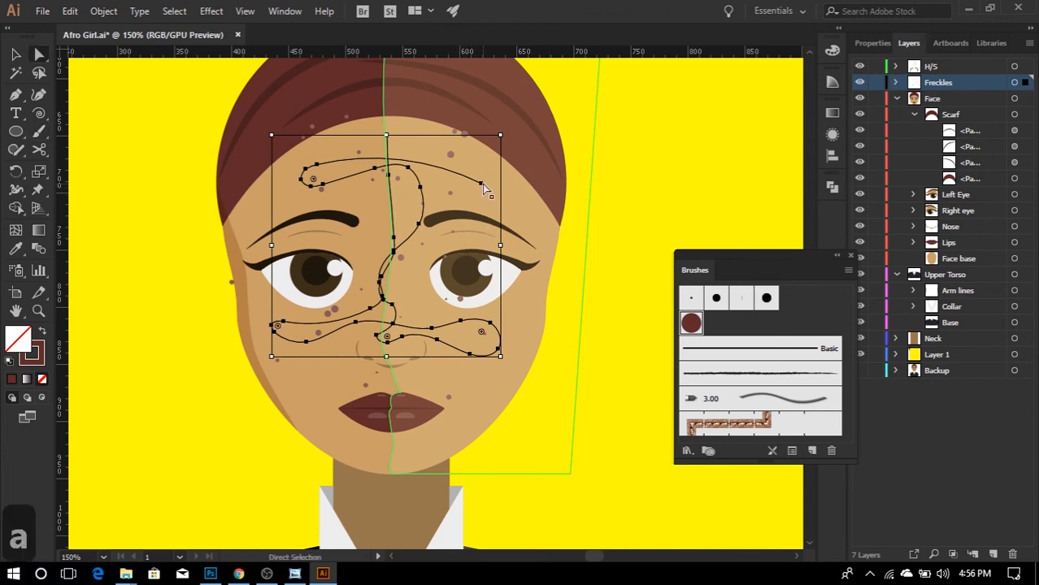
{"action": "mouse_move", "coordinate": [486, 184]}
{"action": "left_mouse_down"}
{"action": "mouse_move", "coordinate": [471, 167]}
{"action": "mouse_move", "coordinate": [485, 199]}
{"action": "left_mouse_up"}
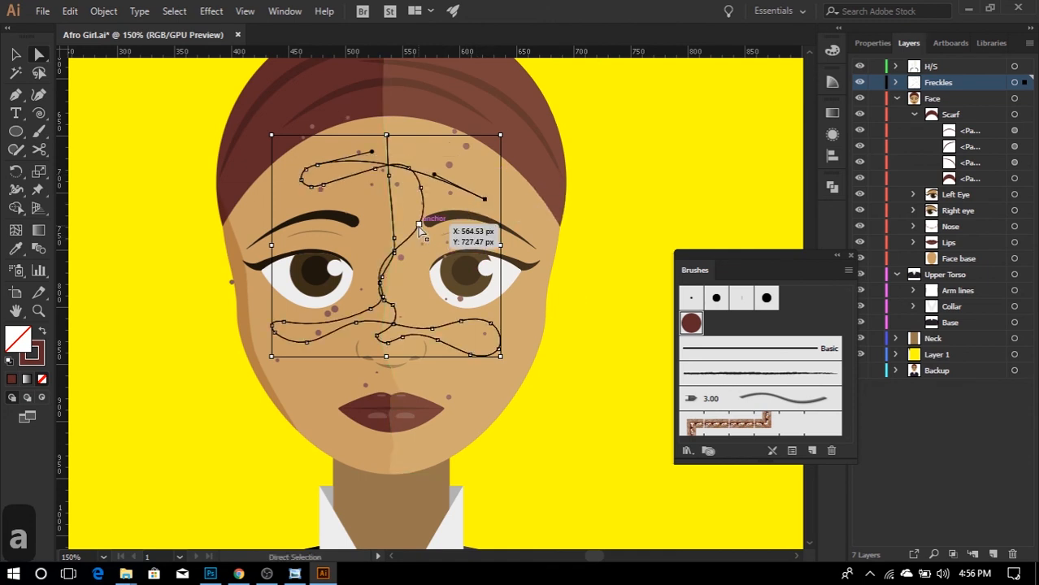
{"action": "left_click_drag", "start_coordinate": [420, 224], "coordinate": [406, 223]}
{"action": "left_click_drag", "start_coordinate": [421, 188], "coordinate": [373, 184]}
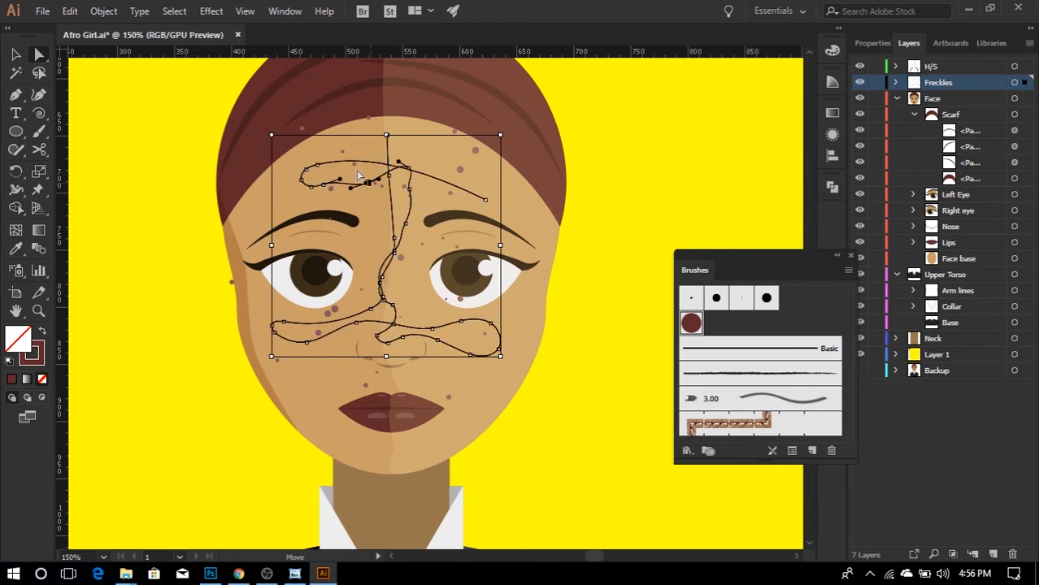
{"action": "left_click_drag", "start_coordinate": [307, 173], "coordinate": [394, 248]}
{"action": "key", "text": "p"}
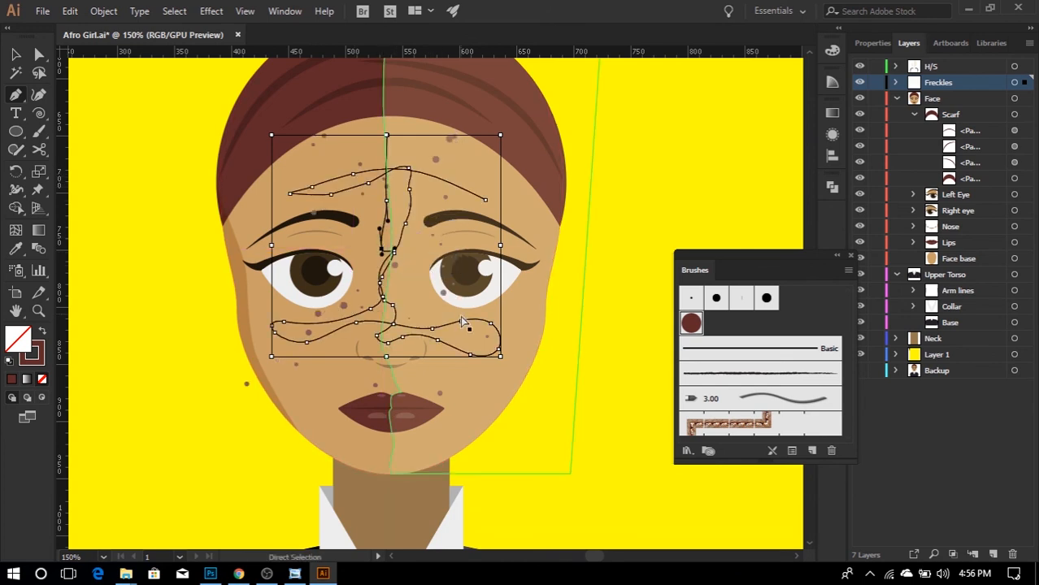
{"action": "mouse_move", "coordinate": [461, 322]}
{"action": "left_mouse_down"}
{"action": "mouse_move", "coordinate": [451, 335]}
{"action": "mouse_move", "coordinate": [461, 330]}
{"action": "mouse_move", "coordinate": [499, 360]}
{"action": "mouse_move", "coordinate": [462, 356]}
{"action": "left_mouse_up"}
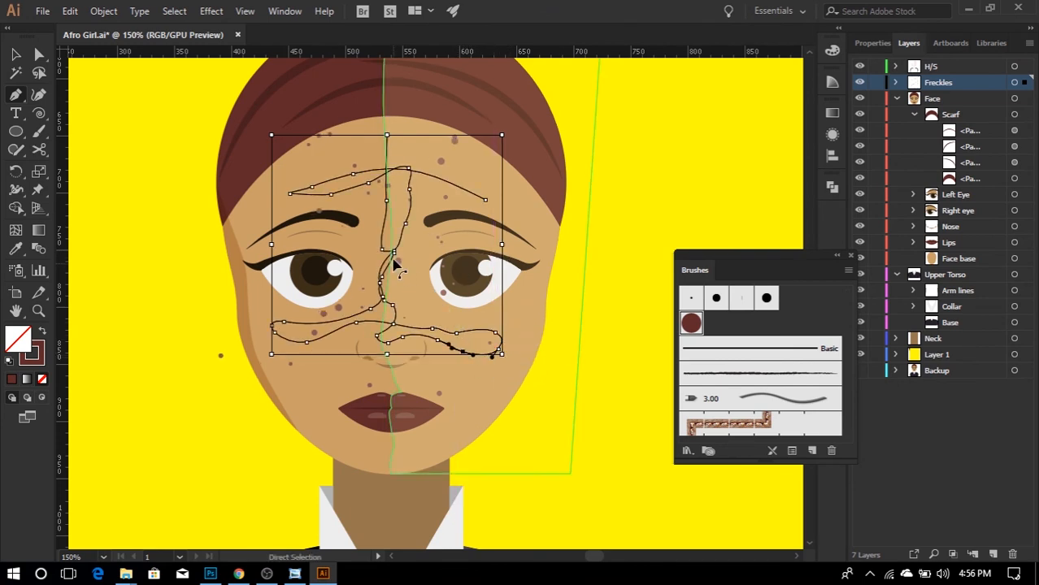
{"action": "mouse_move", "coordinate": [393, 262]}
{"action": "left_mouse_down"}
{"action": "mouse_move", "coordinate": [401, 273]}
{"action": "mouse_move", "coordinate": [397, 236]}
{"action": "mouse_move", "coordinate": [408, 262]}
{"action": "left_mouse_up"}
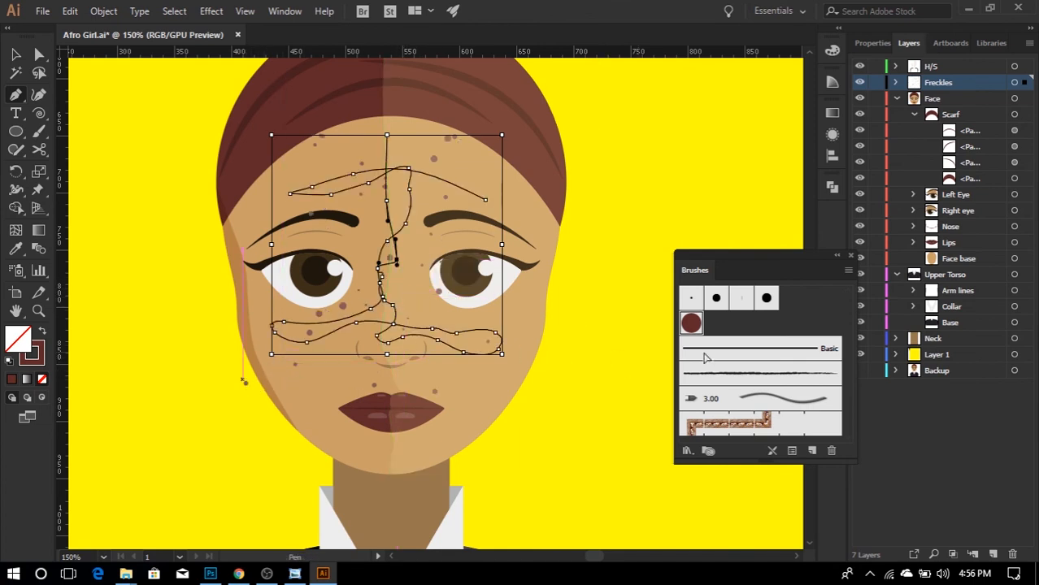
- Preview the scatter brush's stroke options with a maximum spacing of 200% and a scatter range of -555% to 815%
{"action": "left_click", "coordinate": [792, 452]}
{"action": "left_click", "coordinate": [574, 324]}
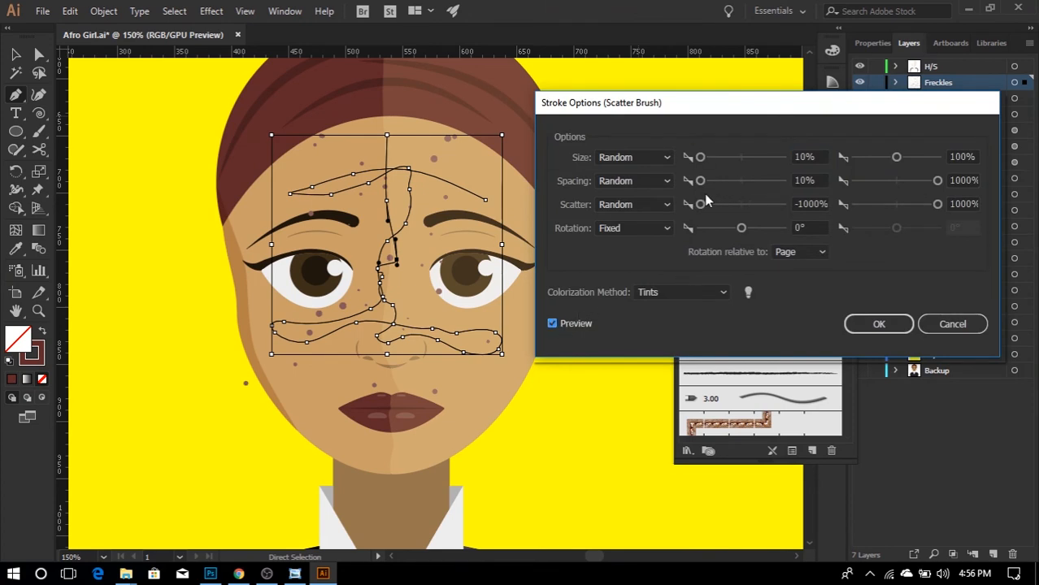
{"action": "left_click_drag", "start_coordinate": [702, 205], "coordinate": [648, 210]}
{"action": "left_click_drag", "start_coordinate": [935, 209], "coordinate": [911, 209]}
{"action": "left_click_drag", "start_coordinate": [700, 204], "coordinate": [722, 207]}
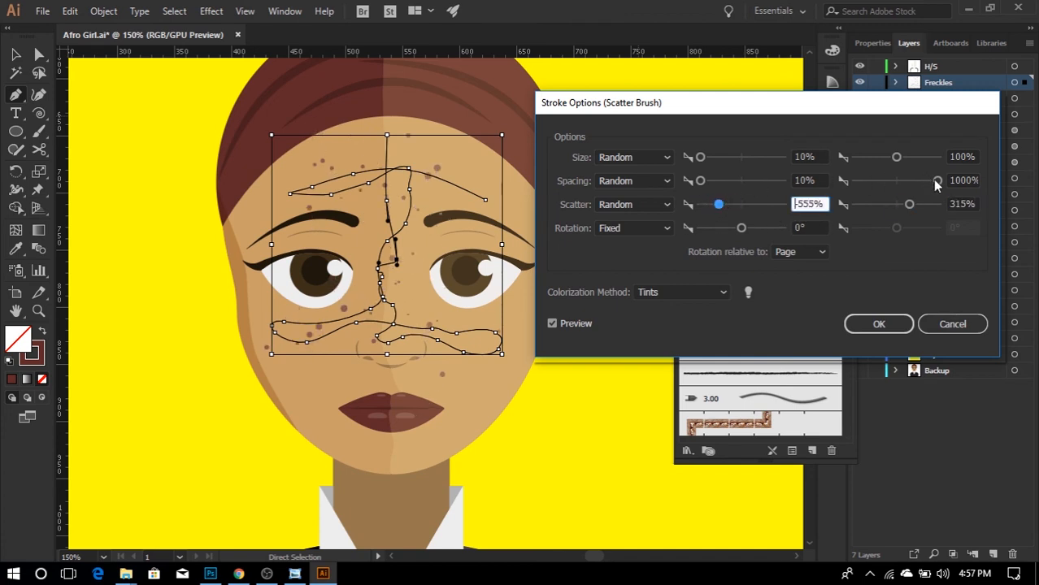
{"action": "left_click_drag", "start_coordinate": [937, 180], "coordinate": [931, 207]}
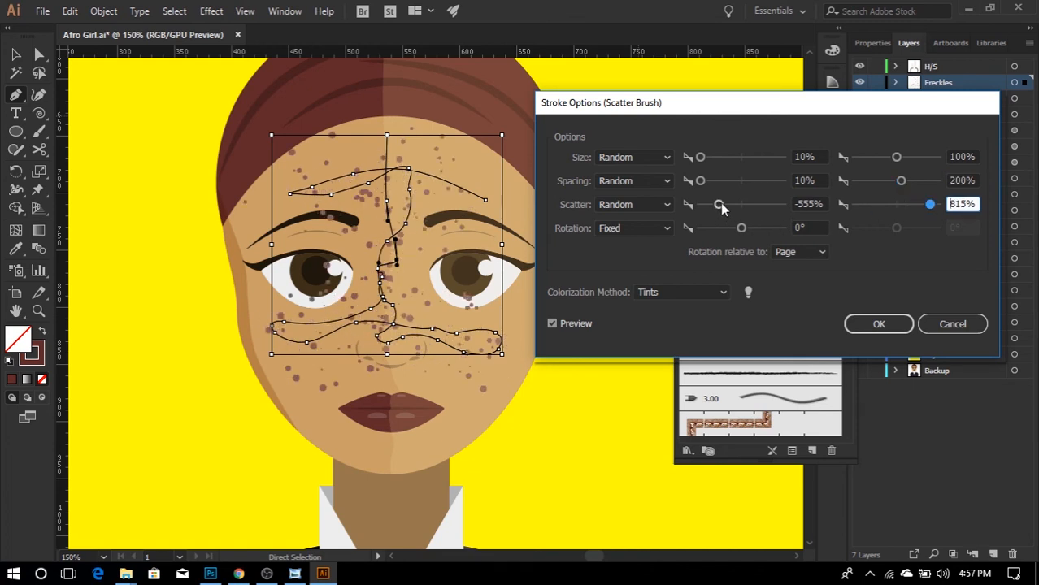
- Set the stroke's maximum size to 56% and minimum scatter to -388%, and apply the stroke options
{"action": "mouse_move", "coordinate": [720, 204]}
{"action": "left_mouse_down"}
{"action": "mouse_move", "coordinate": [702, 210]}
{"action": "mouse_move", "coordinate": [720, 206]}
{"action": "left_mouse_up"}
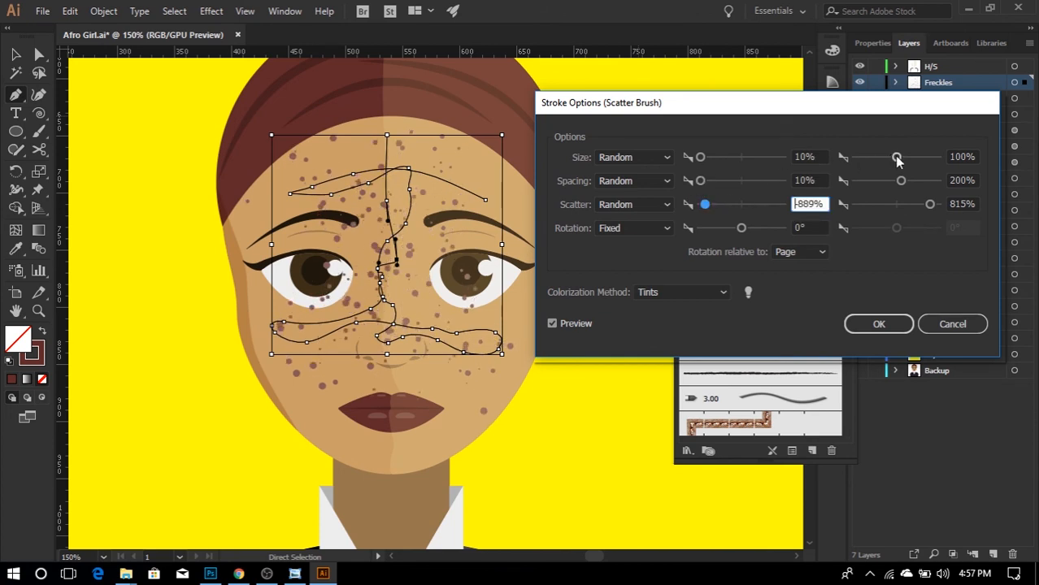
{"action": "left_click_drag", "start_coordinate": [896, 159], "coordinate": [879, 165]}
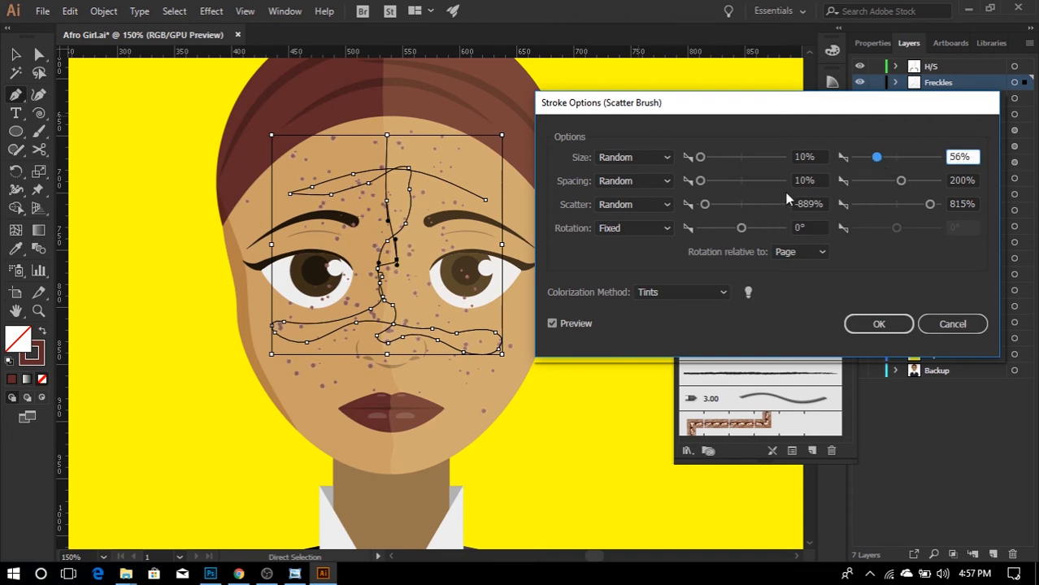
{"action": "left_click_drag", "start_coordinate": [706, 205], "coordinate": [729, 207]}
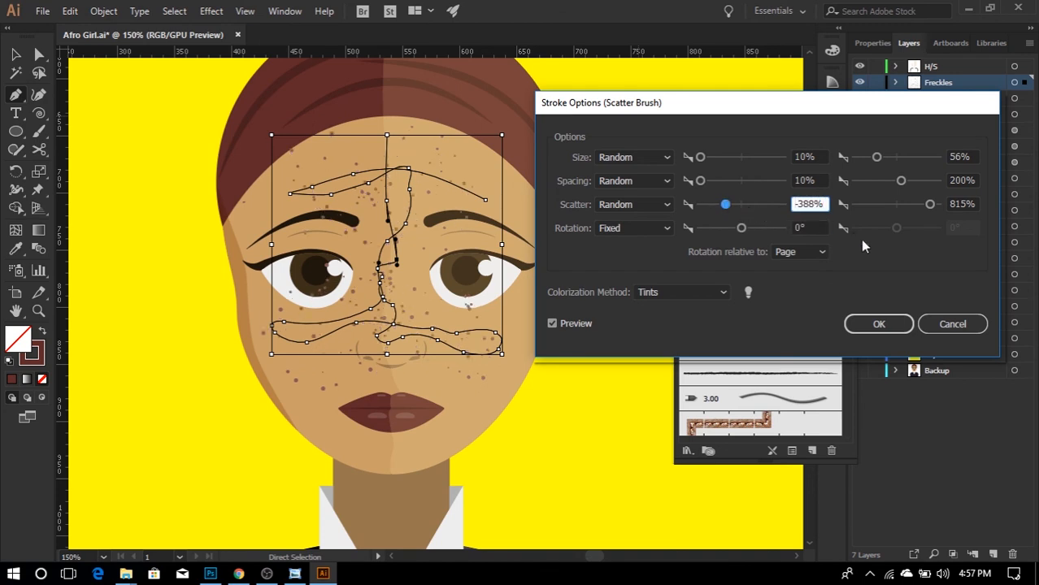
{"action": "left_click", "coordinate": [867, 325]}
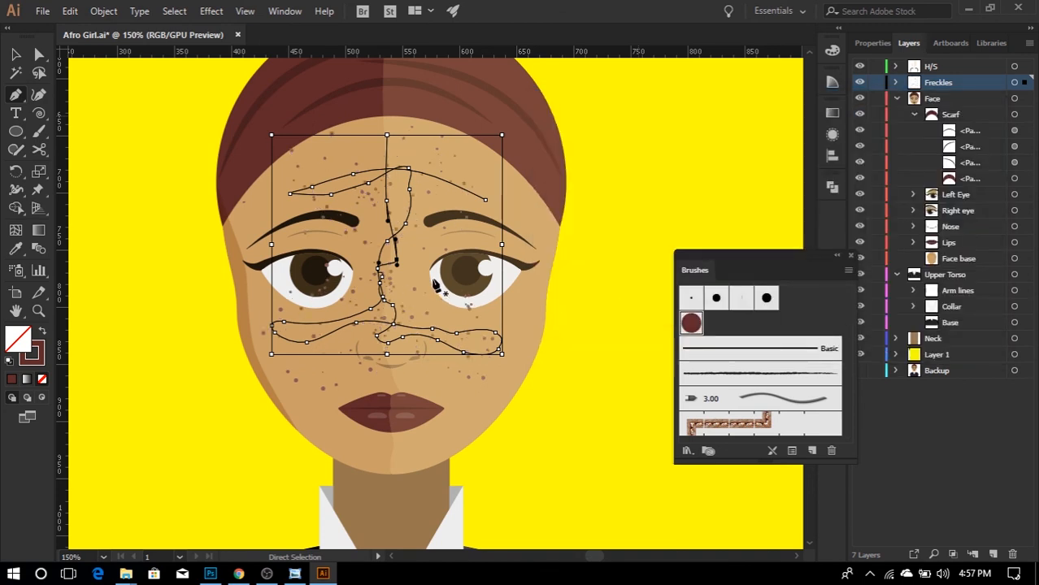
- Fine-tune the freckle stroke by shifting individual anchor points on the nose bridge, cheek and forehead
{"action": "key", "text": "a"}
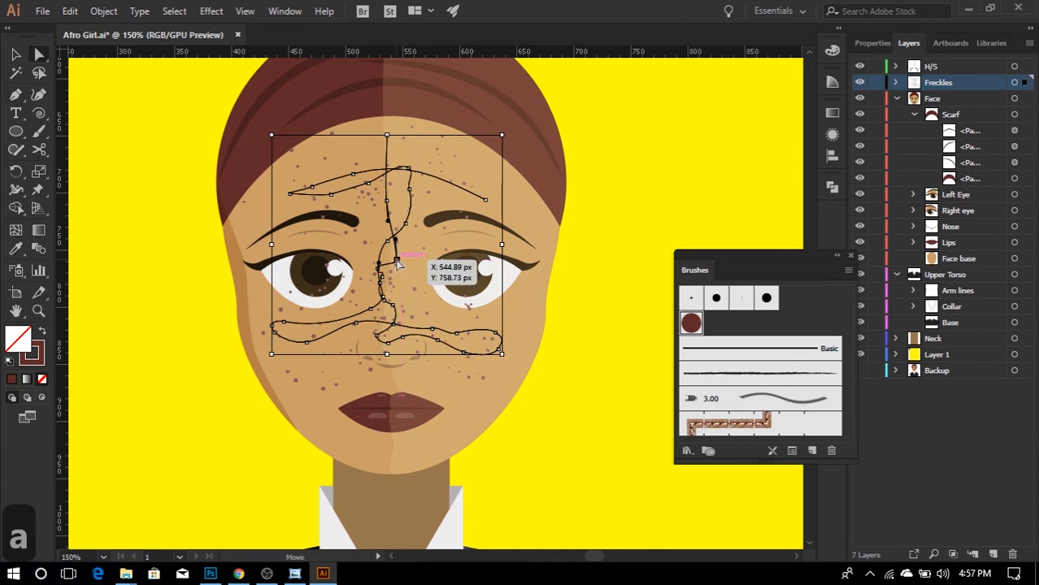
{"action": "left_click_drag", "start_coordinate": [398, 261], "coordinate": [404, 217]}
{"action": "left_click_drag", "start_coordinate": [432, 332], "coordinate": [492, 328]}
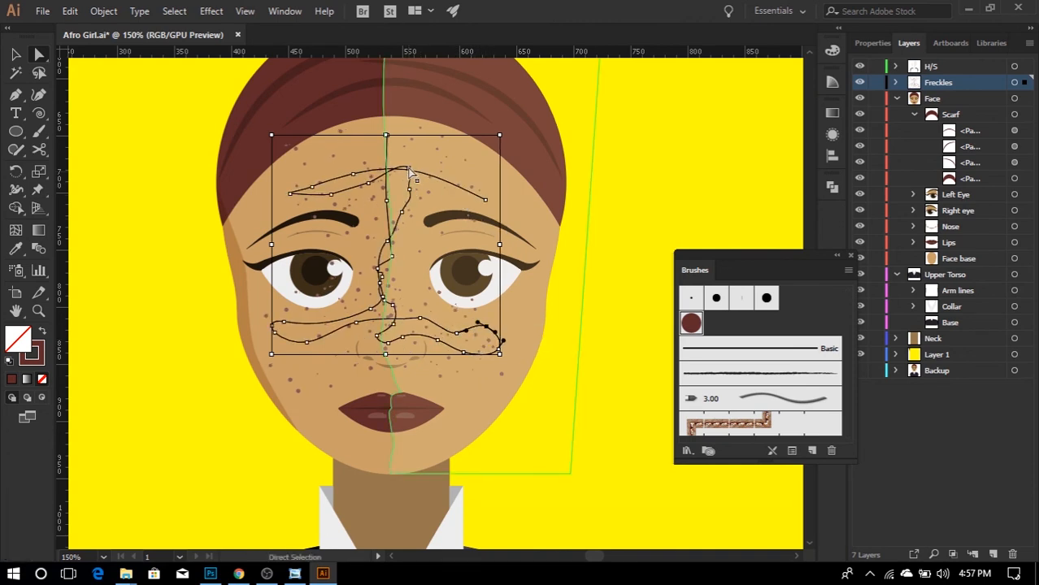
{"action": "mouse_move", "coordinate": [410, 190]}
{"action": "left_mouse_down"}
{"action": "mouse_move", "coordinate": [410, 167]}
{"action": "mouse_move", "coordinate": [398, 177]}
{"action": "left_mouse_up"}
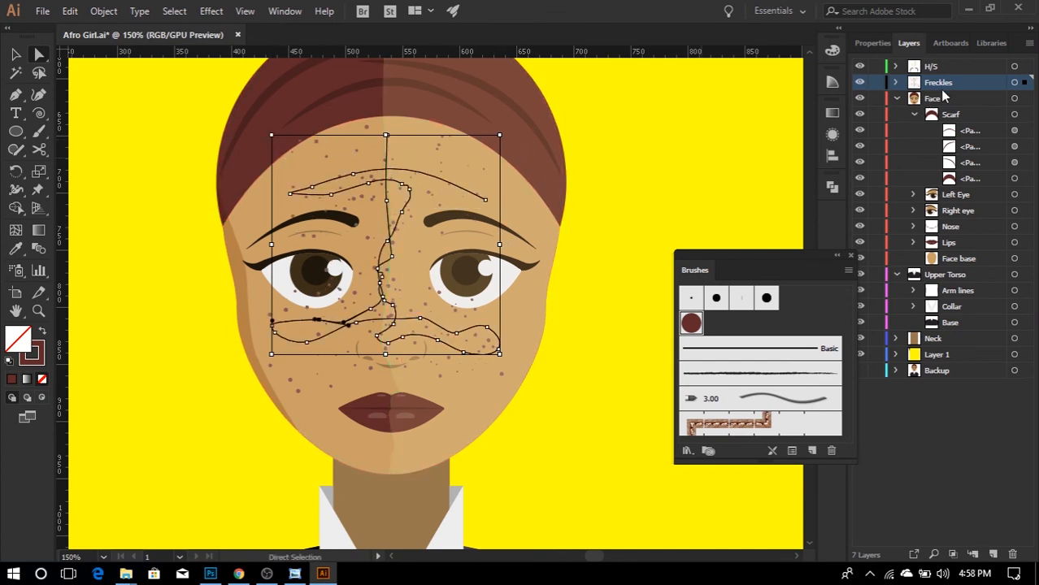
- Expand the appearance of the path on the Freckles layer into separate dot shapes
{"action": "left_click", "coordinate": [896, 84]}
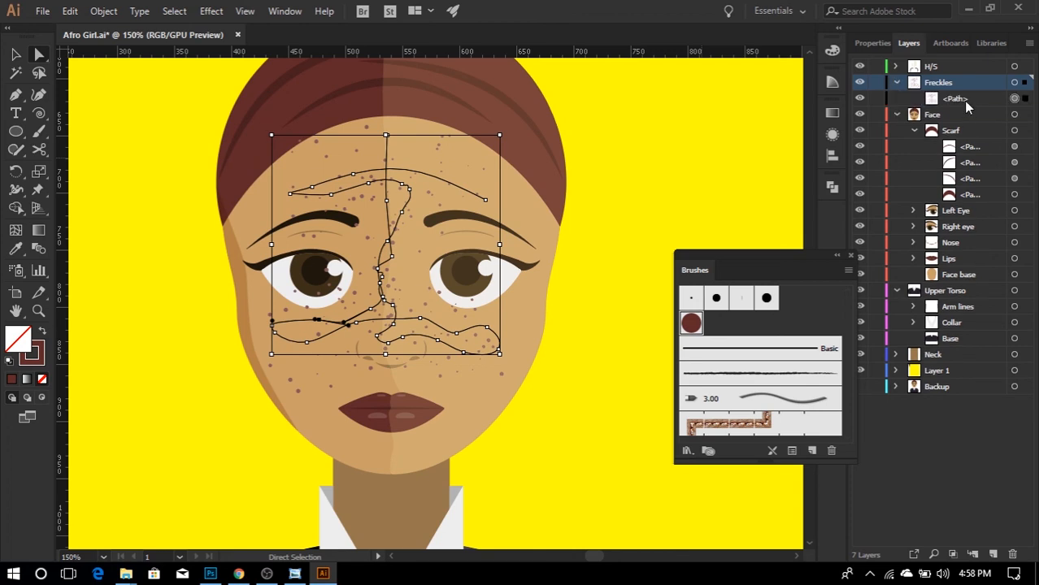
{"action": "left_click", "coordinate": [964, 101]}
{"action": "left_click", "coordinate": [104, 11]}
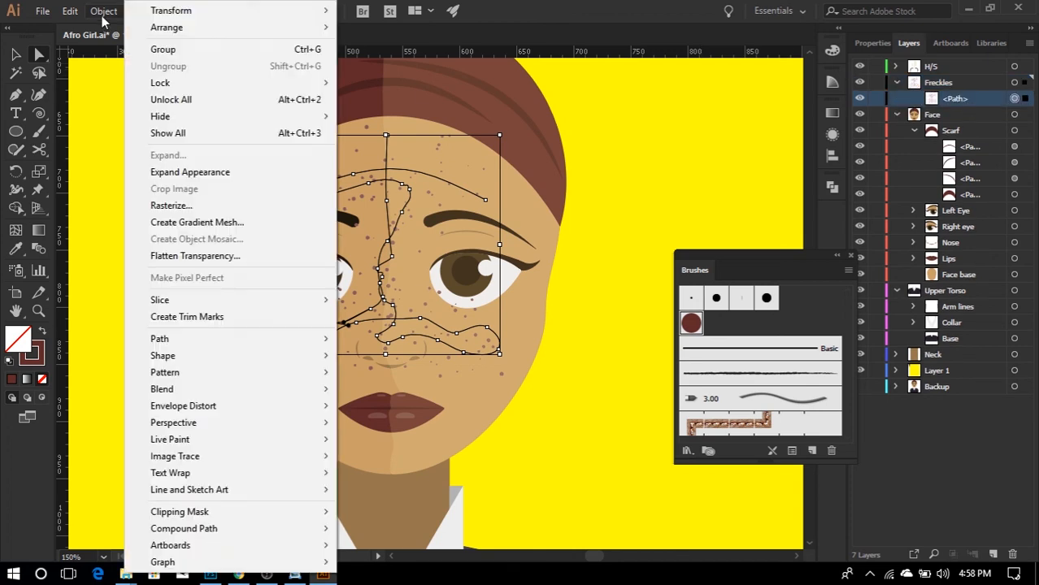
{"action": "left_click", "coordinate": [182, 170]}
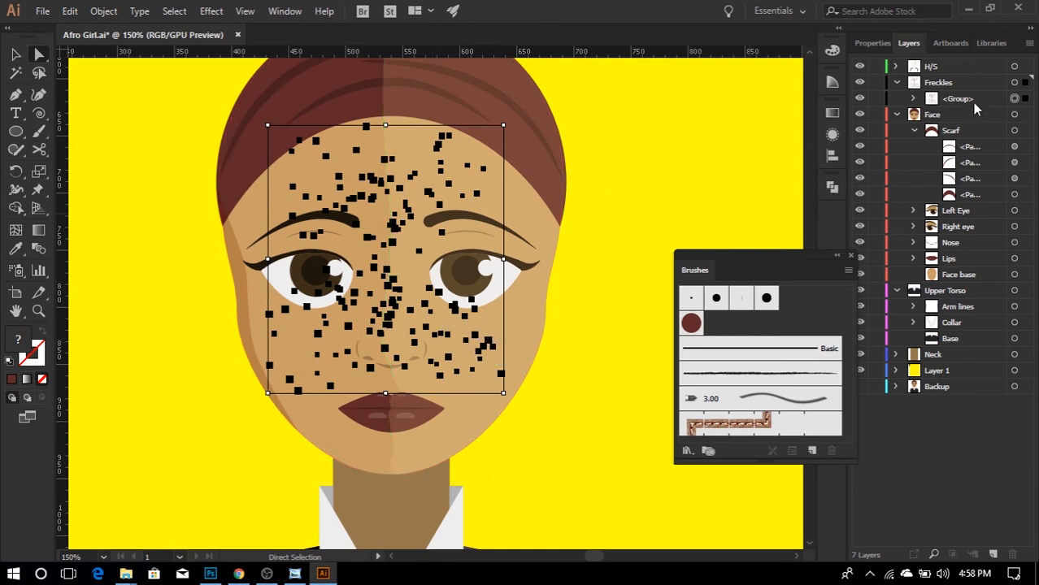
- Isolate the expanded freckle group and select a single freckle near the hairline
{"action": "left_click", "coordinate": [975, 104]}
{"action": "left_click", "coordinate": [394, 291]}
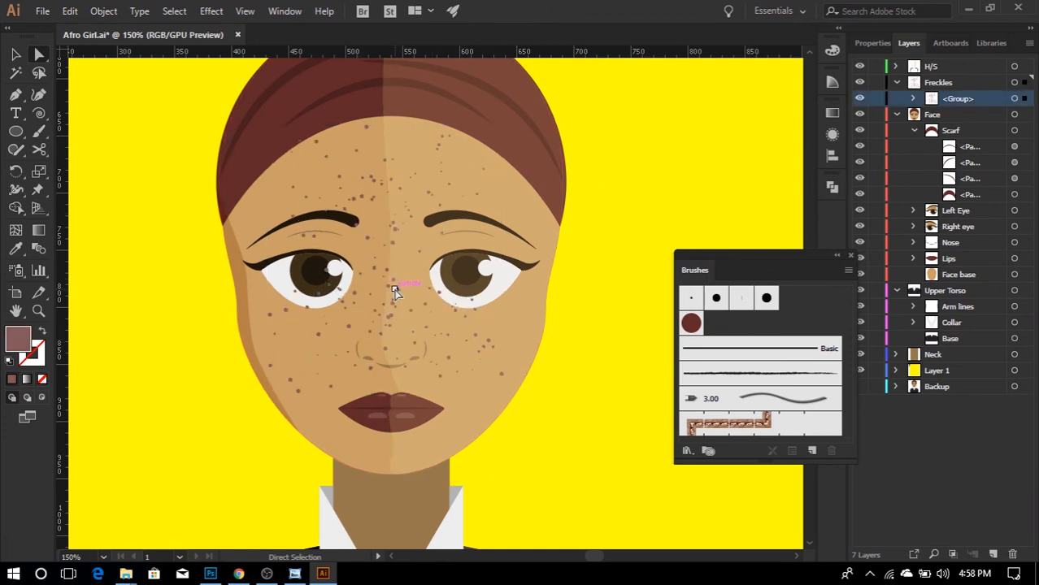
{"action": "key", "text": "v"}
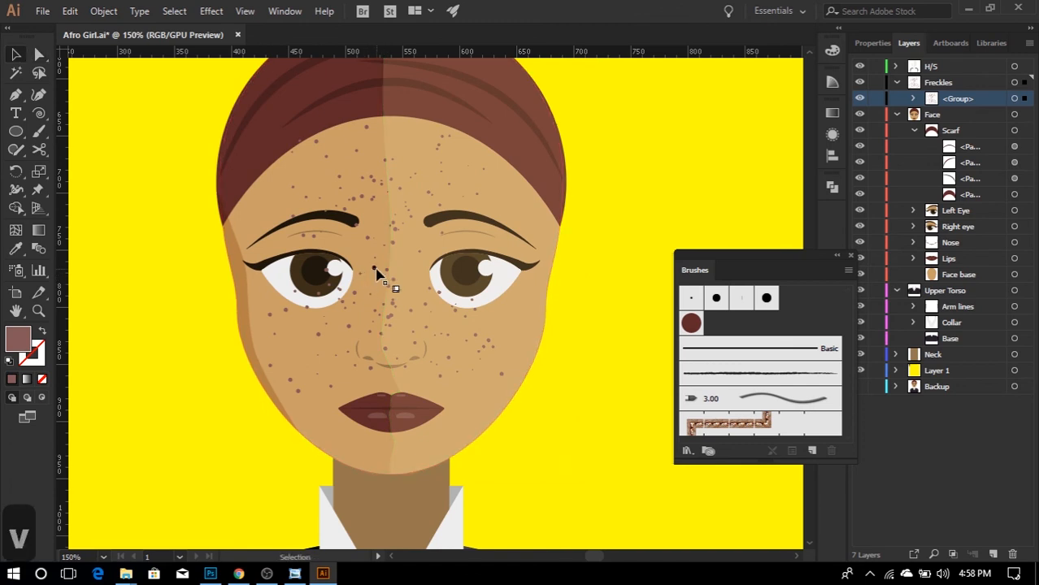
{"action": "left_click", "coordinate": [377, 272]}
{"action": "double_click", "coordinate": [377, 272]}
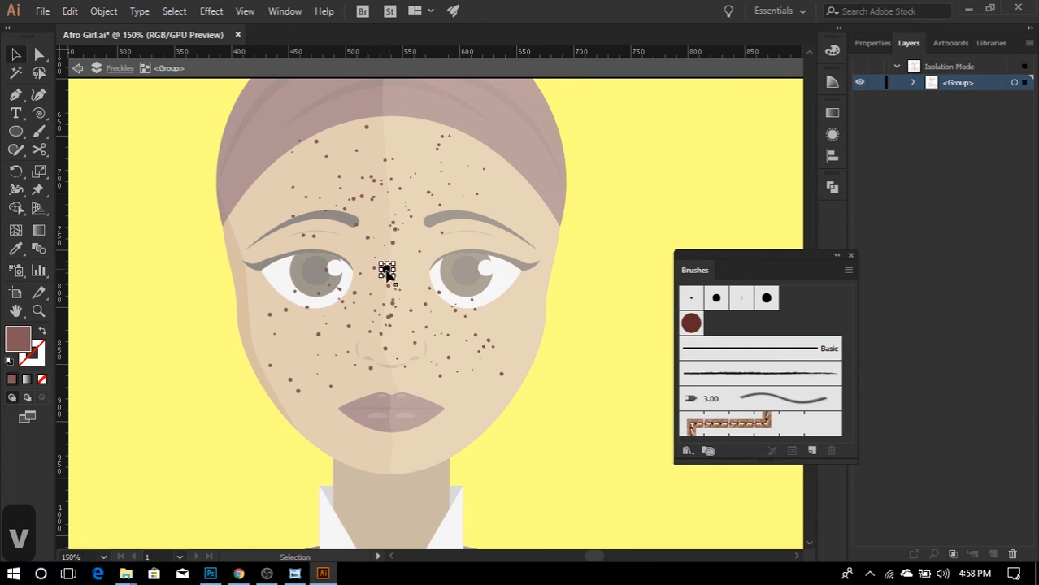
{"action": "left_click_drag", "start_coordinate": [387, 271], "coordinate": [317, 143]}
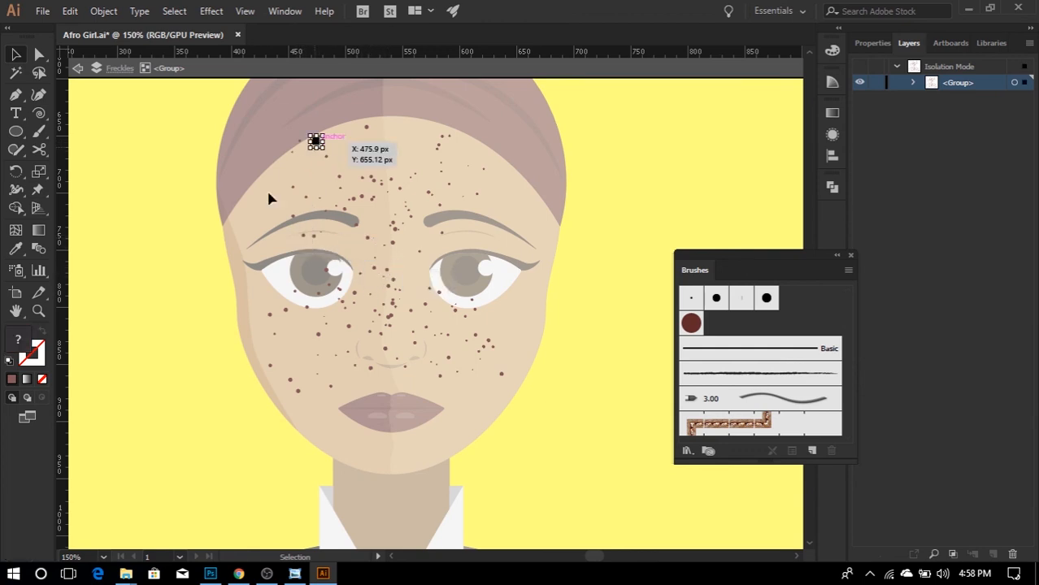
- Lasso and delete the freckles overlapping both eyes
{"action": "left_click", "coordinate": [39, 73]}
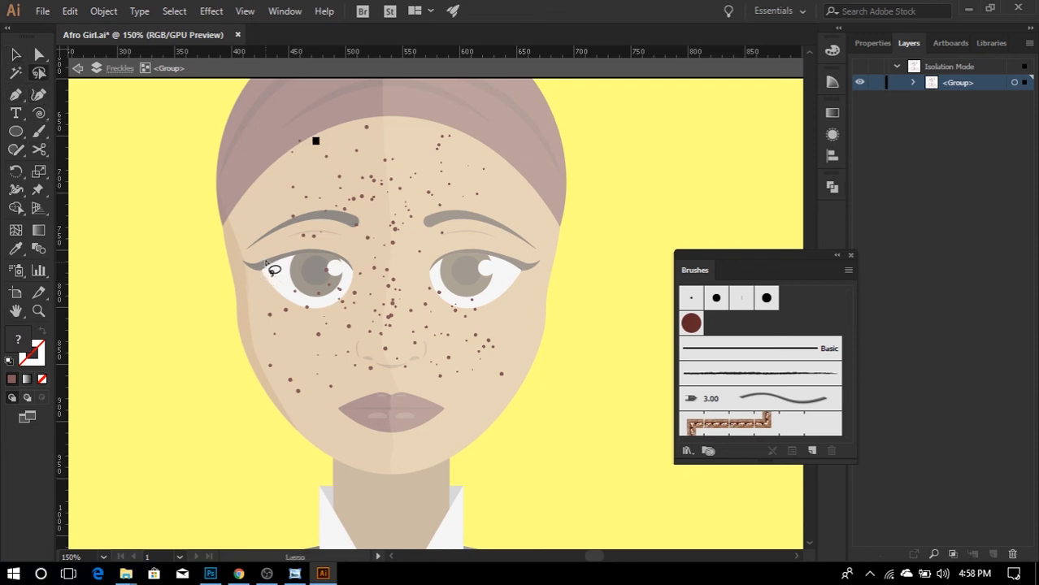
{"action": "left_click_drag", "start_coordinate": [289, 248], "coordinate": [347, 266]}
{"action": "mouse_move", "coordinate": [345, 322]}
{"action": "left_mouse_down"}
{"action": "mouse_move", "coordinate": [317, 328]}
{"action": "mouse_move", "coordinate": [282, 274]}
{"action": "mouse_move", "coordinate": [287, 249]}
{"action": "left_mouse_up"}
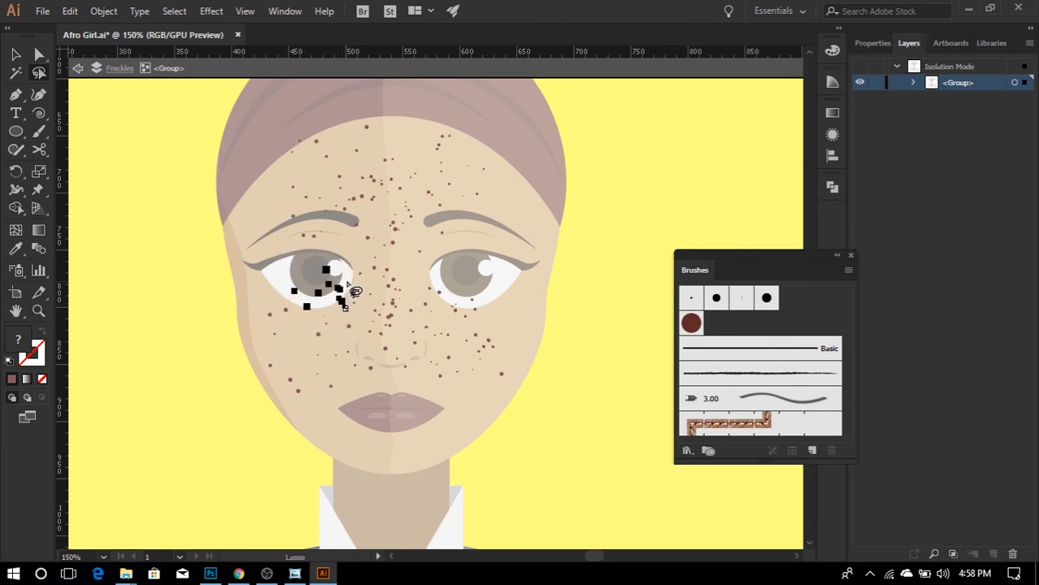
{"action": "mouse_move", "coordinate": [351, 284]}
{"action": "left_mouse_down"}
{"action": "mouse_move", "coordinate": [365, 310]}
{"action": "mouse_move", "coordinate": [354, 321]}
{"action": "mouse_move", "coordinate": [309, 313]}
{"action": "mouse_move", "coordinate": [297, 289]}
{"action": "mouse_move", "coordinate": [322, 262]}
{"action": "mouse_move", "coordinate": [352, 287]}
{"action": "left_mouse_up"}
{"action": "key", "text": "Delete"}
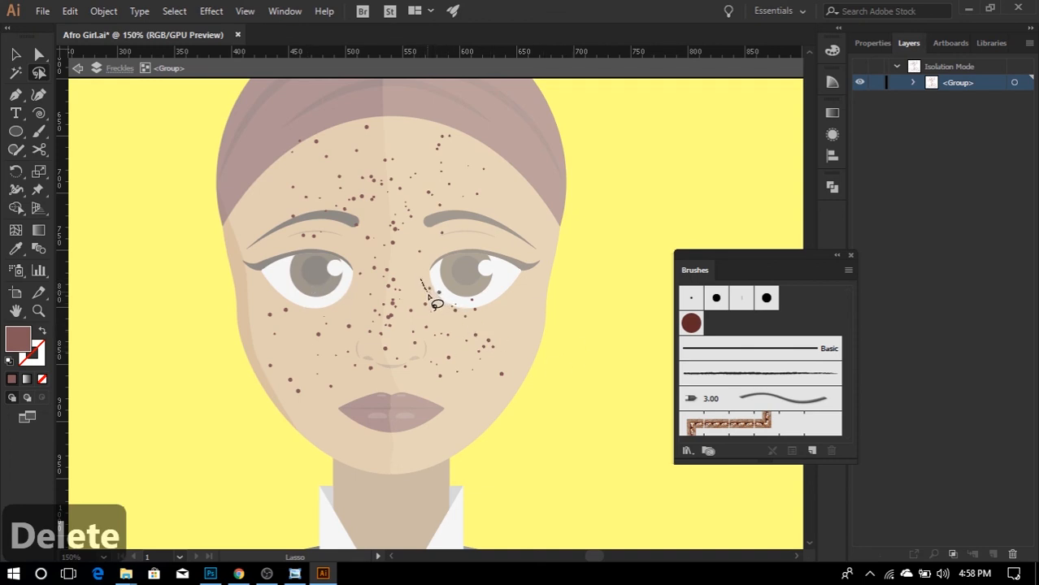
{"action": "mouse_move", "coordinate": [448, 319]}
{"action": "left_mouse_down"}
{"action": "mouse_move", "coordinate": [486, 325]}
{"action": "mouse_move", "coordinate": [492, 316]}
{"action": "mouse_move", "coordinate": [473, 283]}
{"action": "mouse_move", "coordinate": [426, 278]}
{"action": "left_mouse_up"}
{"action": "key", "text": "Delete"}
- Lasso and delete the freckles overlapping the eyebrows and the eyelid crease
{"action": "left_click_drag", "start_coordinate": [354, 213], "coordinate": [356, 233]}
{"action": "key", "text": "Delete"}
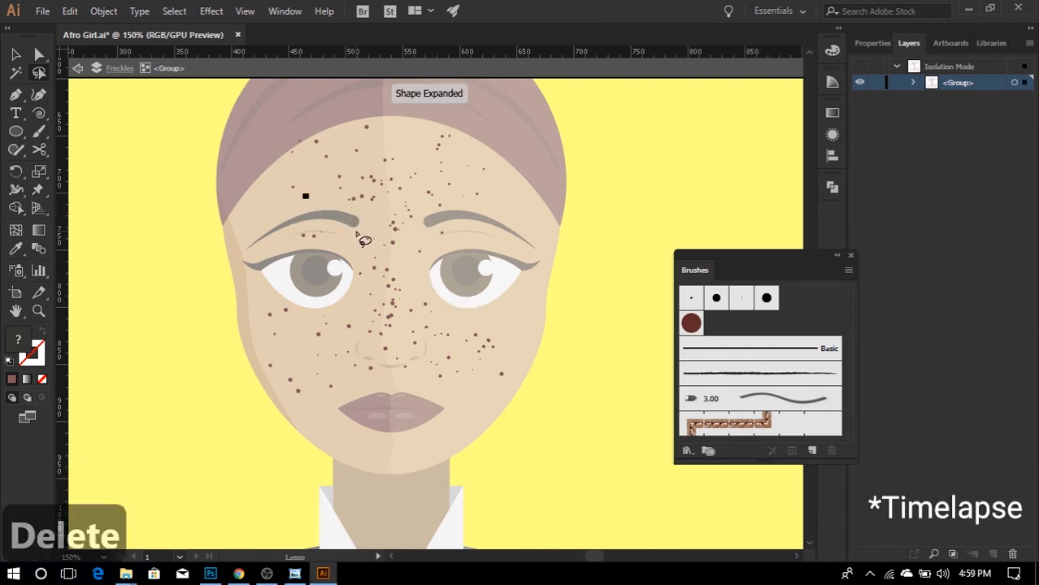
{"action": "key", "text": "Delete"}
{"action": "left_click_drag", "start_coordinate": [291, 237], "coordinate": [291, 236]}
{"action": "key", "text": "Delete"}
{"action": "left_click_drag", "start_coordinate": [439, 228], "coordinate": [438, 231]}
{"action": "key", "text": "Delete"}
- Reposition individual freckles along the nose bridge and between the eyebrows to break up clusters
{"action": "key", "text": "v"}
{"action": "scroll", "coordinate": [396, 279], "scroll_direction": "up", "scroll_amount": 2}
{"action": "left_click_drag", "start_coordinate": [390, 279], "coordinate": [416, 288]}
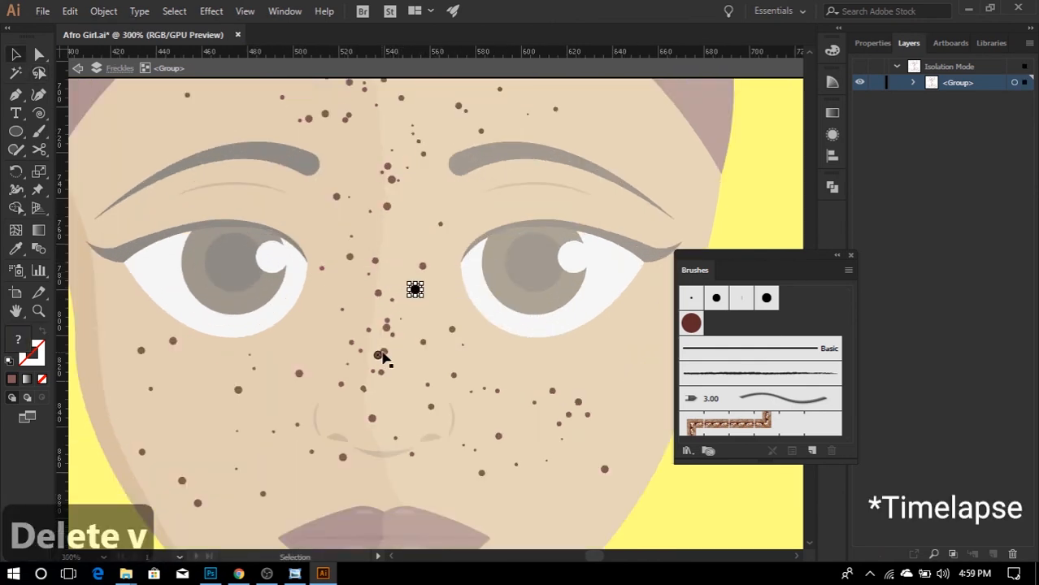
{"action": "mouse_move", "coordinate": [383, 353]}
{"action": "left_mouse_down"}
{"action": "mouse_move", "coordinate": [366, 308]}
{"action": "mouse_move", "coordinate": [395, 274]}
{"action": "left_mouse_up"}
{"action": "left_click_drag", "start_coordinate": [387, 207], "coordinate": [400, 212]}
{"action": "left_click_drag", "start_coordinate": [441, 225], "coordinate": [417, 236]}
{"action": "left_click_drag", "start_coordinate": [392, 179], "coordinate": [432, 192]}
{"action": "scroll", "coordinate": [391, 202], "scroll_direction": "up", "scroll_amount": 1}
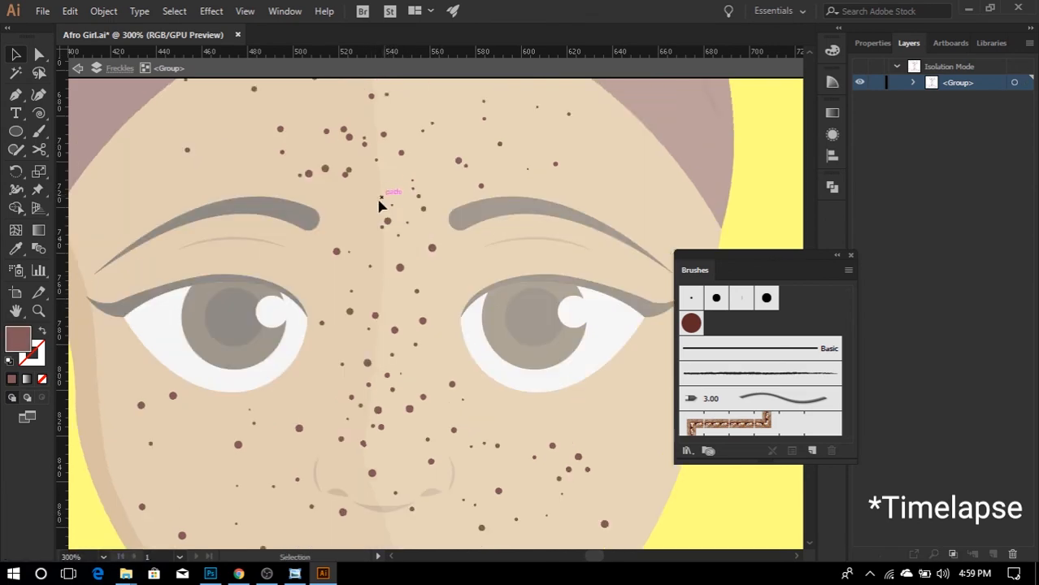
- Delete a stray freckle on the forehead, and try moving another one before undoing that move
{"action": "scroll", "coordinate": [380, 227], "scroll_direction": "down", "scroll_amount": 2}
{"action": "left_click", "coordinate": [287, 148]}
{"action": "key", "text": "Delete"}
{"action": "left_click_drag", "start_coordinate": [301, 124], "coordinate": [423, 121]}
{"action": "key", "text": "ctrl+z"}
- Spread the crowded forehead freckles outward by moving them one by one into emptier areas
{"action": "scroll", "coordinate": [432, 163], "scroll_direction": "up", "scroll_amount": 2}
{"action": "left_click", "coordinate": [314, 146]}
{"action": "left_click", "coordinate": [321, 147]}
{"action": "left_click_drag", "start_coordinate": [313, 145], "coordinate": [308, 113]}
{"action": "left_click_drag", "start_coordinate": [290, 186], "coordinate": [263, 131]}
{"action": "left_click_drag", "start_coordinate": [266, 218], "coordinate": [174, 211]}
{"action": "left_click_drag", "start_coordinate": [399, 209], "coordinate": [492, 176]}
{"action": "scroll", "coordinate": [384, 214], "scroll_direction": "down", "scroll_amount": 2}
- Delete the freckles over the tip and side of the nose, and shift the neighbouring ones
{"action": "scroll", "coordinate": [397, 445], "scroll_direction": "up", "scroll_amount": 2}
{"action": "left_click", "coordinate": [279, 328]}
{"action": "left_click_drag", "start_coordinate": [358, 334], "coordinate": [256, 286]}
{"action": "key", "text": "Home"}
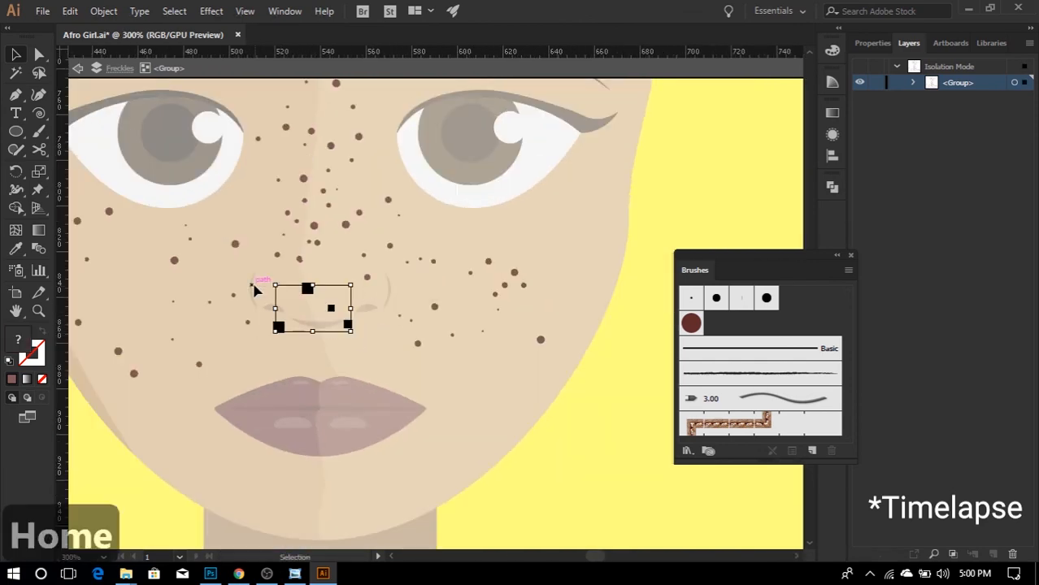
{"action": "key", "text": "Delete"}
{"action": "left_click_drag", "start_coordinate": [349, 281], "coordinate": [371, 268]}
{"action": "key", "text": "Delete"}
{"action": "left_click_drag", "start_coordinate": [364, 255], "coordinate": [335, 270]}
{"action": "left_click_drag", "start_coordinate": [301, 261], "coordinate": [265, 232]}
- Move the outlying cheek freckles and a few beside the nose closer together, and exit isolation mode
{"action": "scroll", "coordinate": [335, 308], "scroll_direction": "down", "scroll_amount": 1}
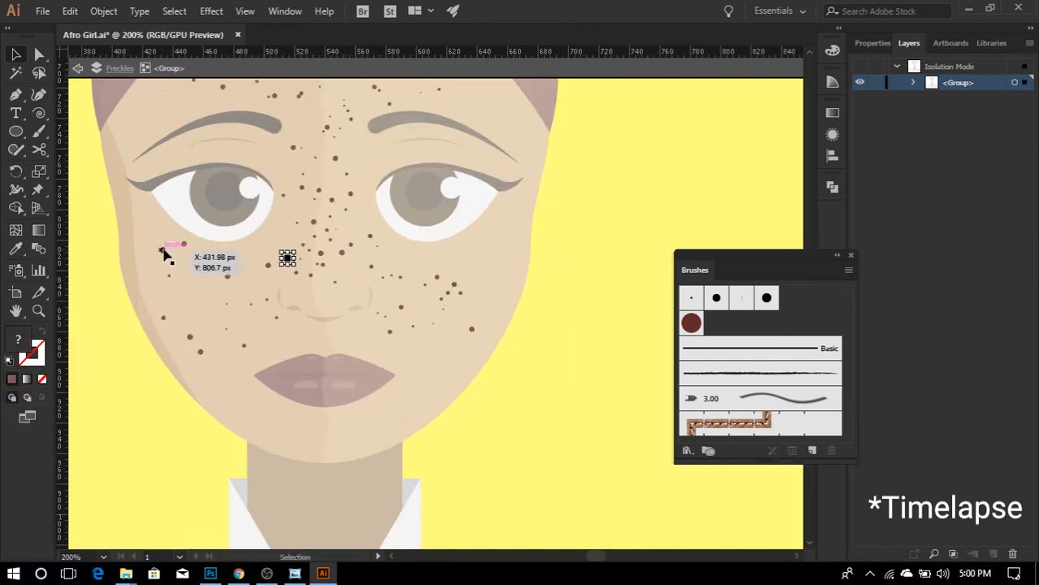
{"action": "left_click_drag", "start_coordinate": [163, 249], "coordinate": [207, 270]}
{"action": "left_click_drag", "start_coordinate": [164, 318], "coordinate": [203, 296]}
{"action": "left_click_drag", "start_coordinate": [470, 330], "coordinate": [416, 257]}
{"action": "left_click_drag", "start_coordinate": [191, 337], "coordinate": [183, 311]}
{"action": "left_click_drag", "start_coordinate": [201, 352], "coordinate": [209, 329]}
{"action": "left_click_drag", "start_coordinate": [389, 331], "coordinate": [413, 302]}
{"action": "left_click_drag", "start_coordinate": [244, 346], "coordinate": [259, 310]}
{"action": "left_click_drag", "start_coordinate": [288, 258], "coordinate": [252, 292]}
{"action": "left_click_drag", "start_coordinate": [317, 241], "coordinate": [295, 246]}
{"action": "double_click", "coordinate": [538, 313]}
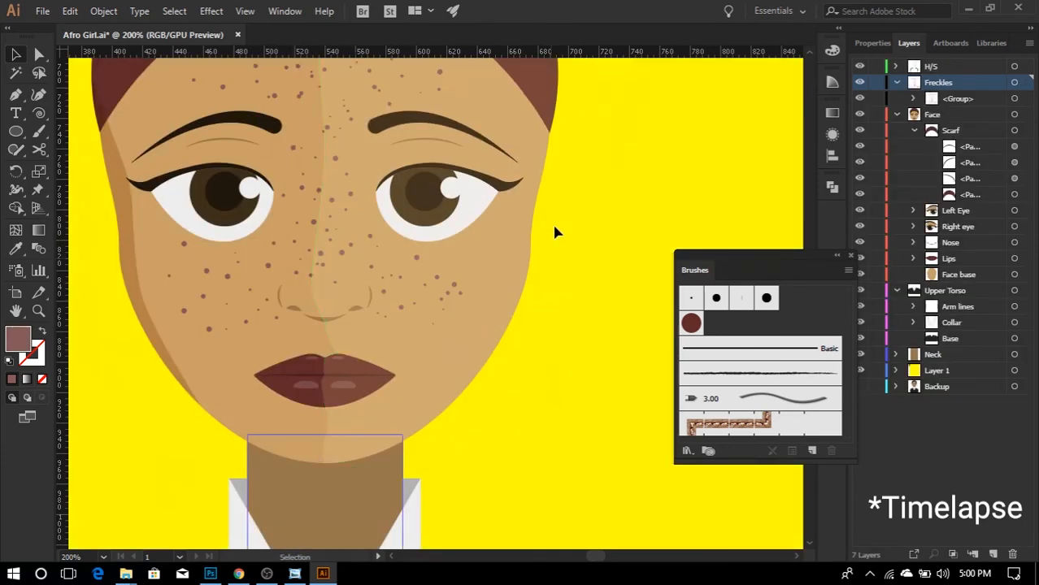
- Set the blending mode of the freckles group to Multiply and deselect it
{"action": "scroll", "coordinate": [448, 300], "scroll_direction": "down", "scroll_amount": 3}
{"action": "scroll", "coordinate": [413, 268], "scroll_direction": "up", "scroll_amount": 1}
{"action": "left_click", "coordinate": [416, 269]}
{"action": "left_click", "coordinate": [832, 136]}
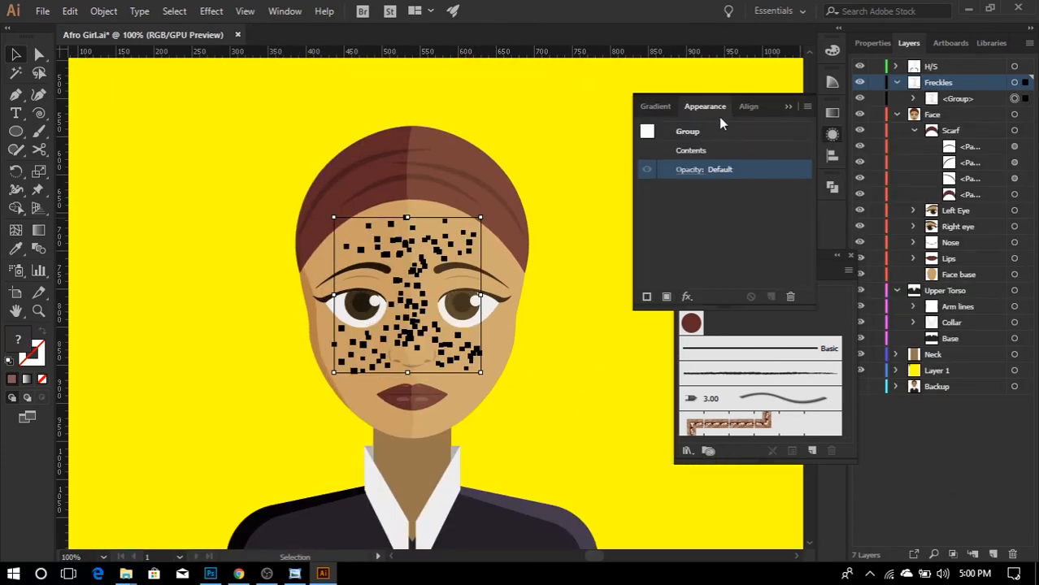
{"action": "left_click", "coordinate": [696, 166]}
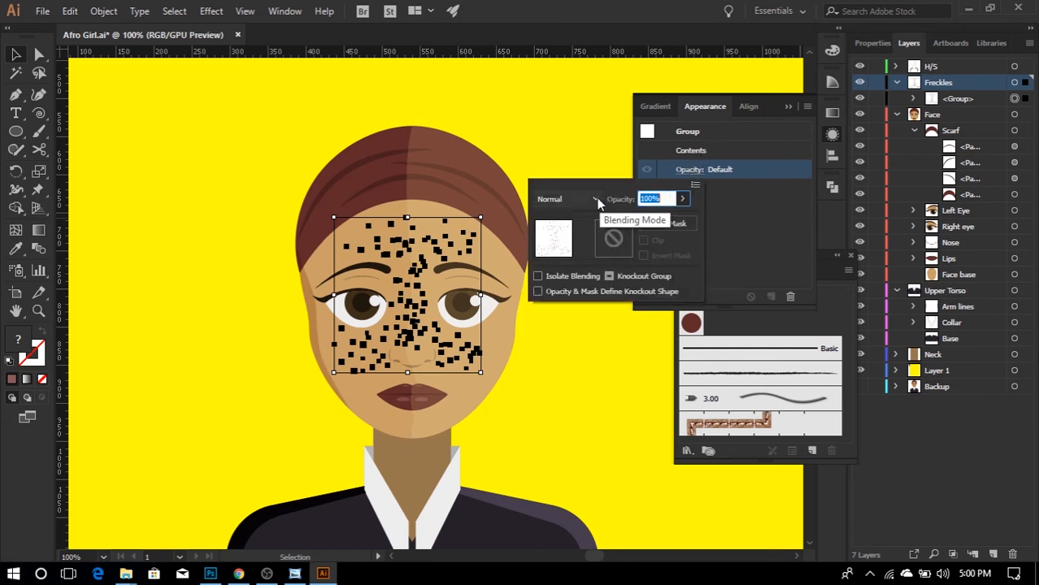
{"action": "left_click", "coordinate": [597, 198]}
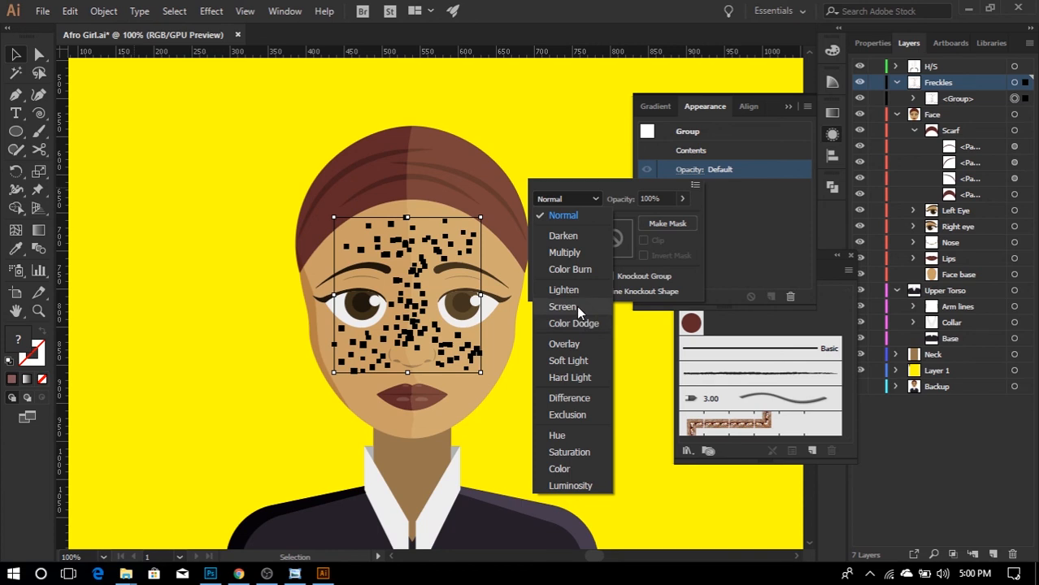
{"action": "left_click", "coordinate": [574, 253]}
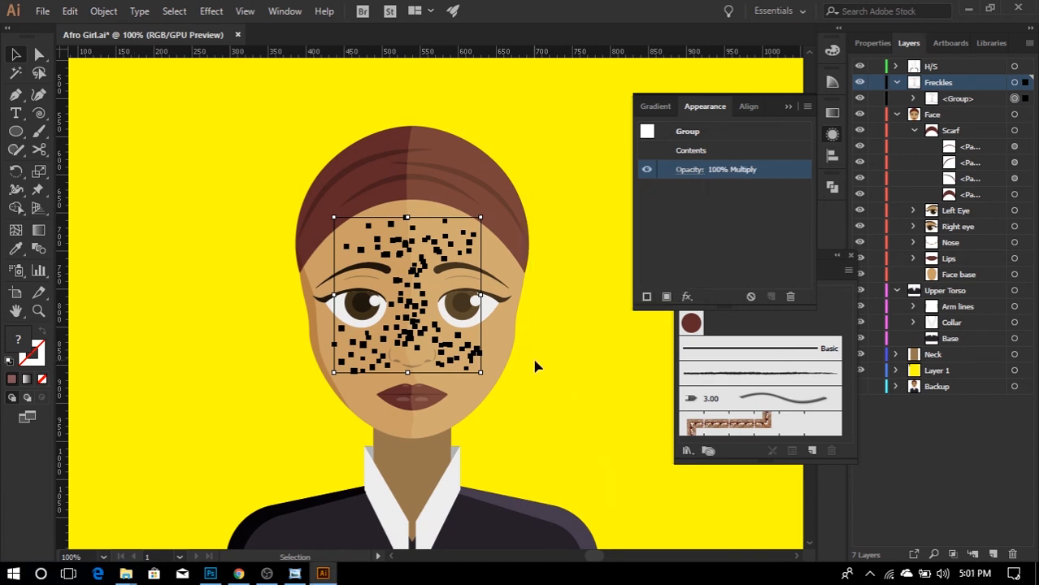
{"action": "left_click", "coordinate": [552, 354]}
- Lower the opacity of the Multiply freckles group to 50% and deselect it
{"action": "key", "text": "ctrl+plus"}
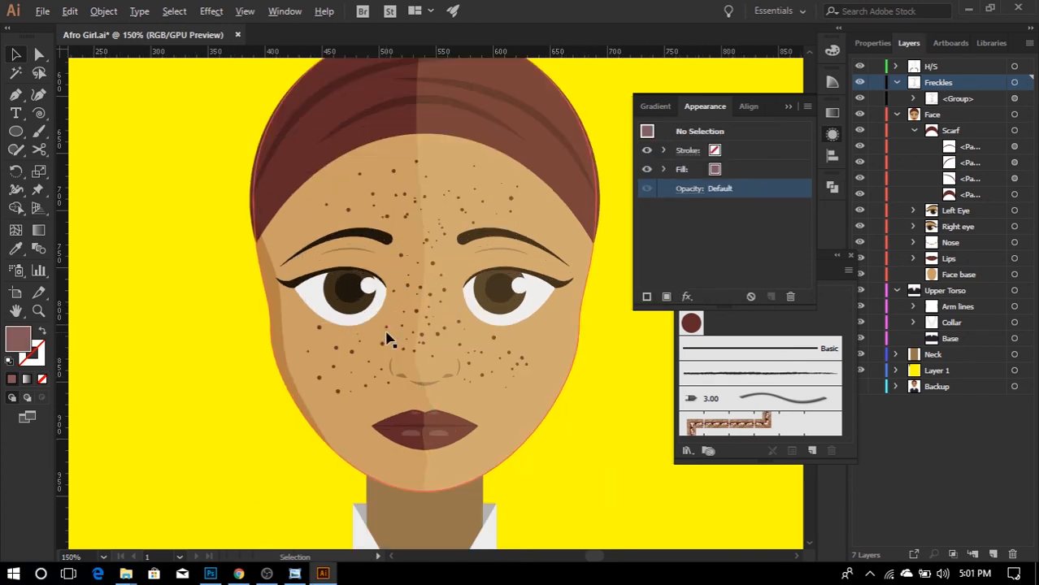
{"action": "left_click", "coordinate": [423, 315]}
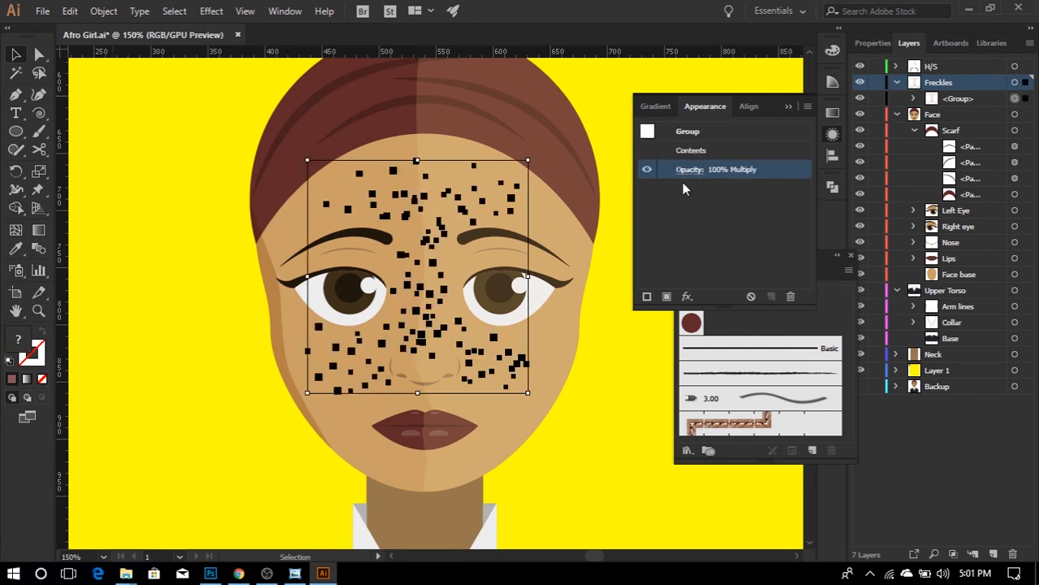
{"action": "left_click", "coordinate": [689, 169]}
{"action": "left_click", "coordinate": [682, 199]}
{"action": "left_click_drag", "start_coordinate": [680, 219], "coordinate": [654, 217]}
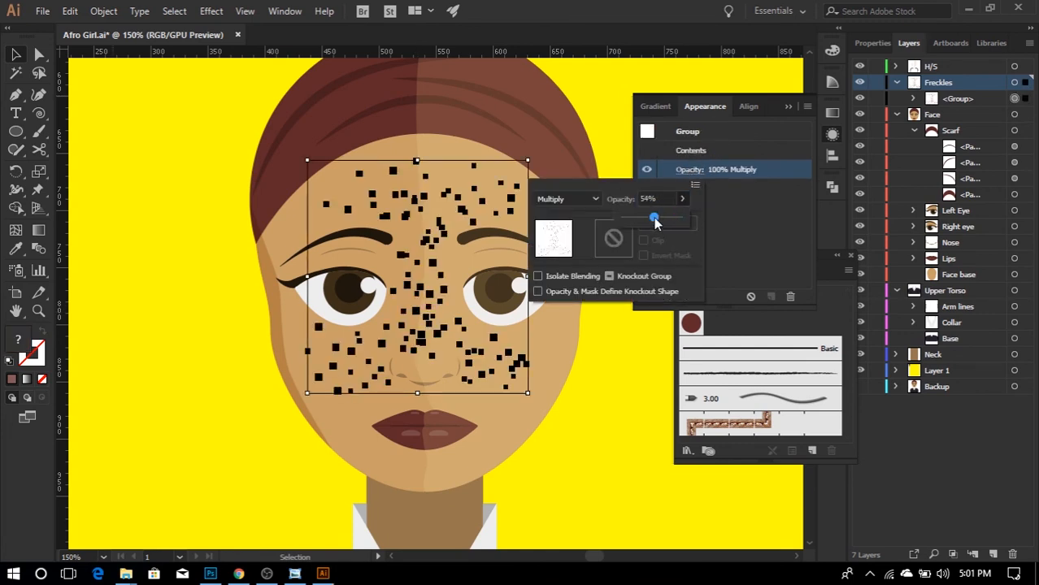
{"action": "left_click", "coordinate": [612, 359]}
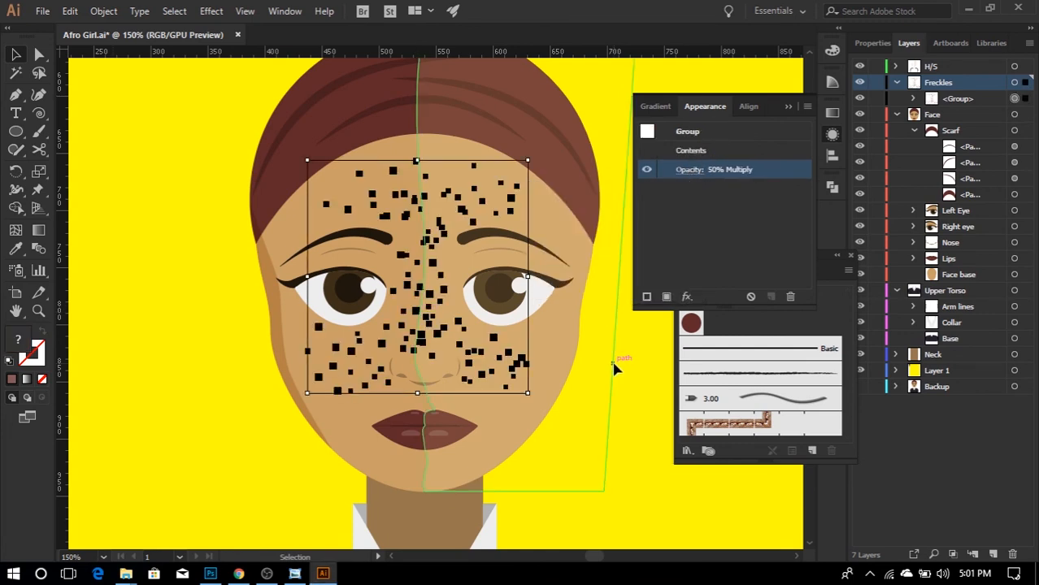
{"action": "left_click", "coordinate": [613, 365]}
- Collapse the Upper Torso layer, expand Layer 1, and make the Blend hair object visible behind the head
{"action": "scroll", "coordinate": [569, 342], "scroll_direction": "down", "scroll_amount": 3}
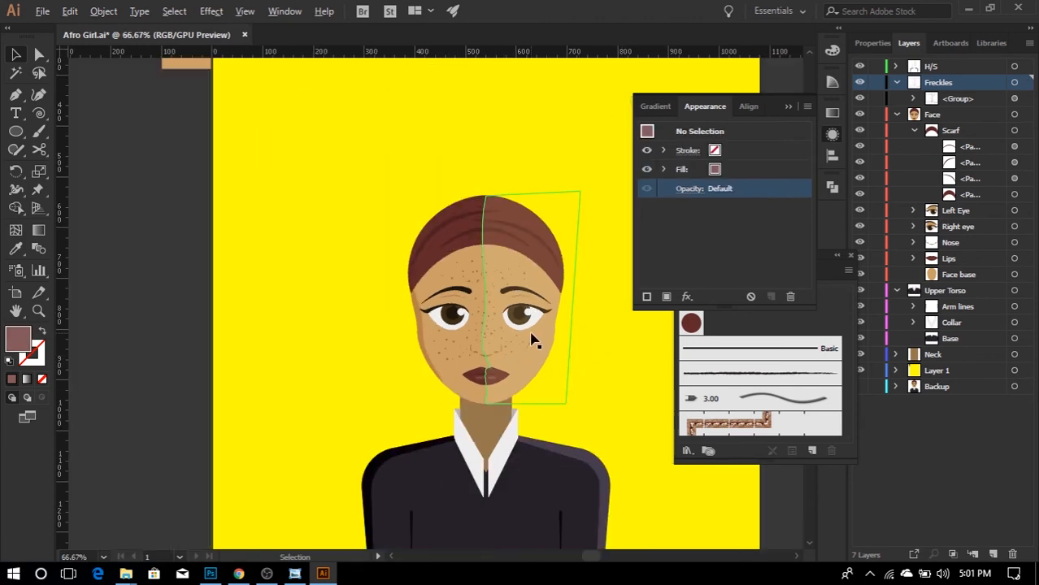
{"action": "scroll", "coordinate": [338, 351], "scroll_direction": "down", "scroll_amount": 1}
{"action": "key", "text": "ctrl+0"}
{"action": "left_click", "coordinate": [896, 290]}
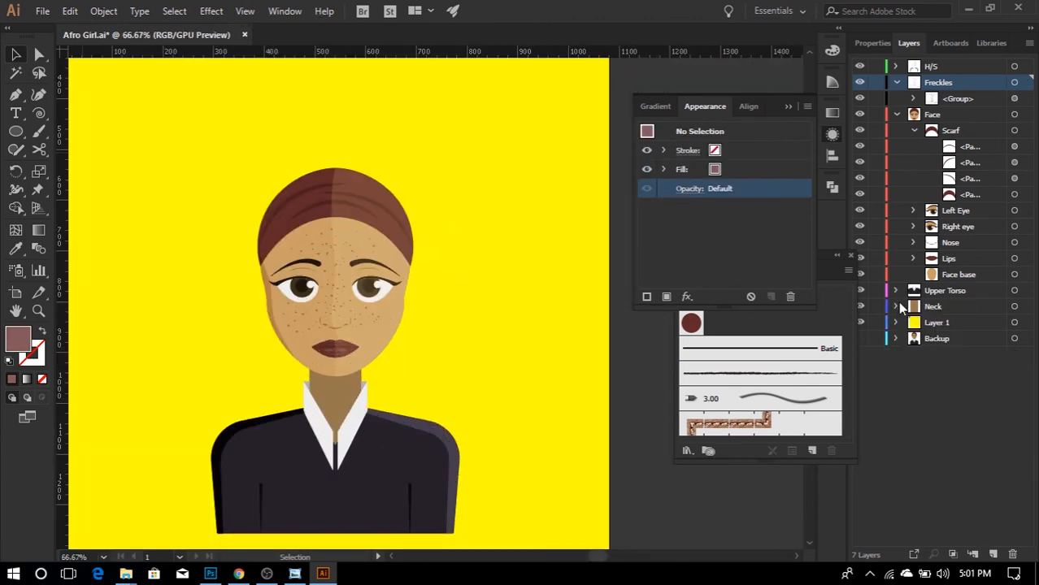
{"action": "left_click", "coordinate": [896, 323]}
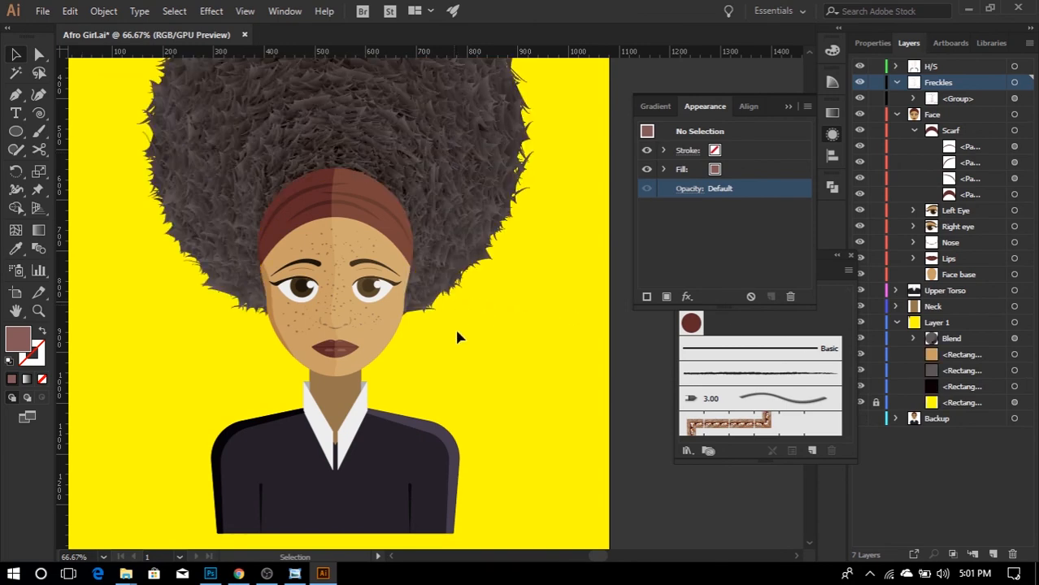
- Dock the floating Brushes panel with the collapsed panel icons and put away the Appearance panel to clear the canvas
{"action": "scroll", "coordinate": [454, 326], "scroll_direction": "down", "scroll_amount": 1}
{"action": "scroll", "coordinate": [401, 355], "scroll_direction": "down", "scroll_amount": 1}
{"action": "scroll", "coordinate": [423, 342], "scroll_direction": "up", "scroll_amount": 1}
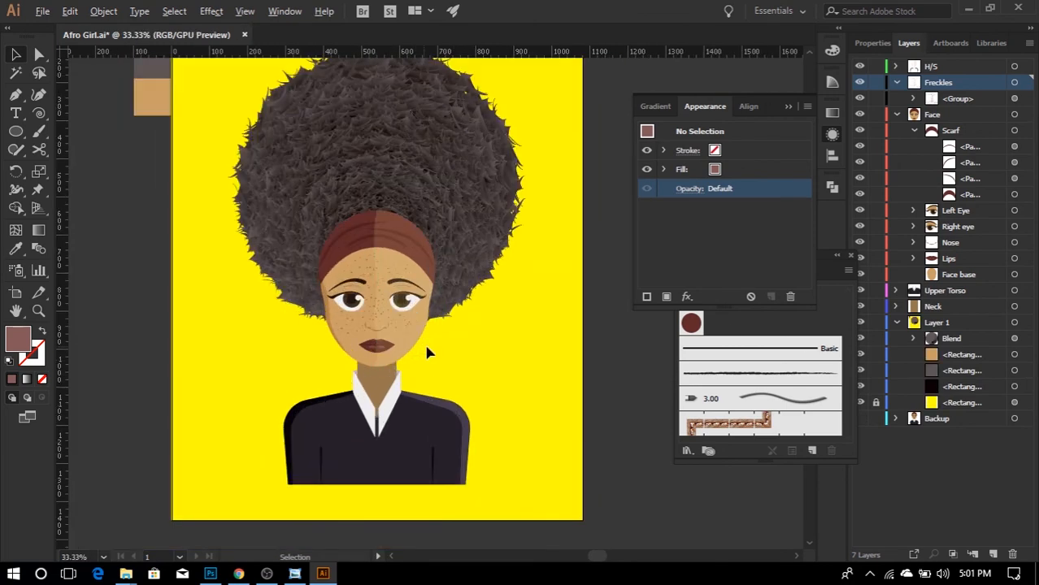
{"action": "key", "text": "ctrl+Home"}
{"action": "key", "text": "ctrl+0"}
{"action": "mouse_move", "coordinate": [846, 254]}
{"action": "left_mouse_down"}
{"action": "mouse_move", "coordinate": [822, 219]}
{"action": "mouse_move", "coordinate": [832, 217]}
{"action": "left_mouse_up"}
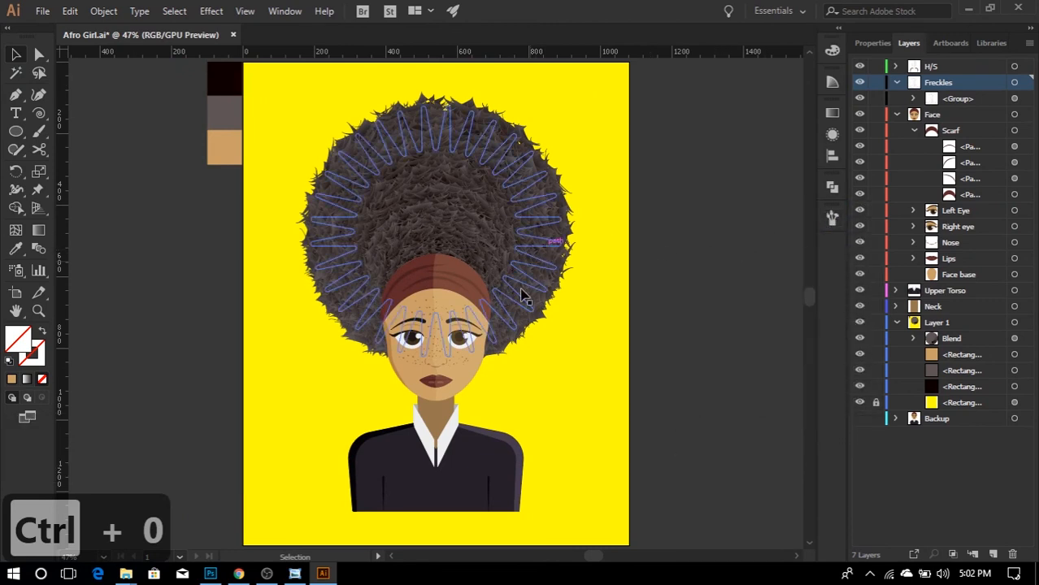
- Collapse the Freckles, Face and Layer 1 layers so only top-level layers are listed
{"action": "left_click", "coordinate": [896, 82]}
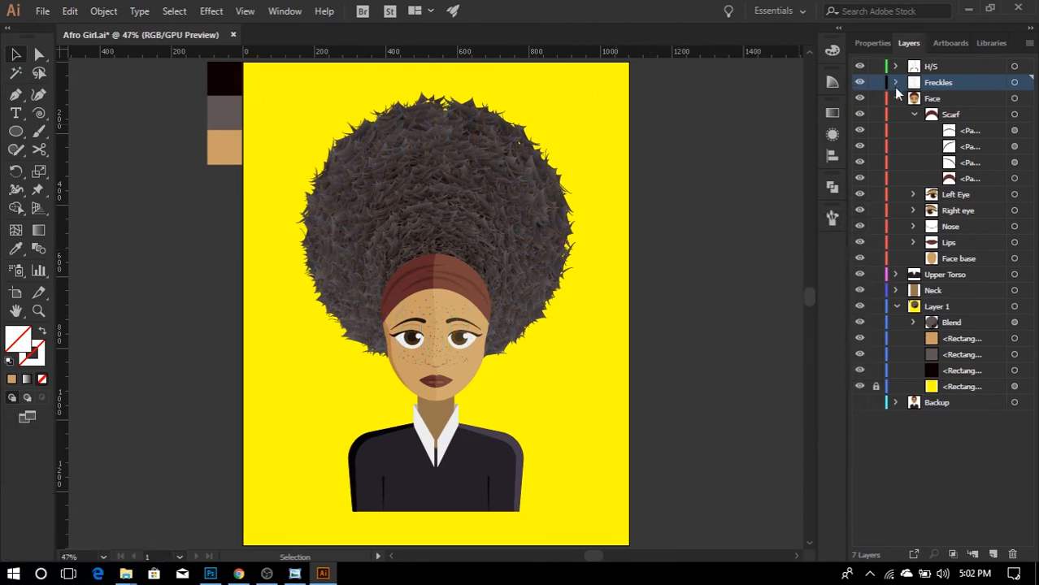
{"action": "left_click", "coordinate": [896, 84]}
{"action": "left_click", "coordinate": [895, 81]}
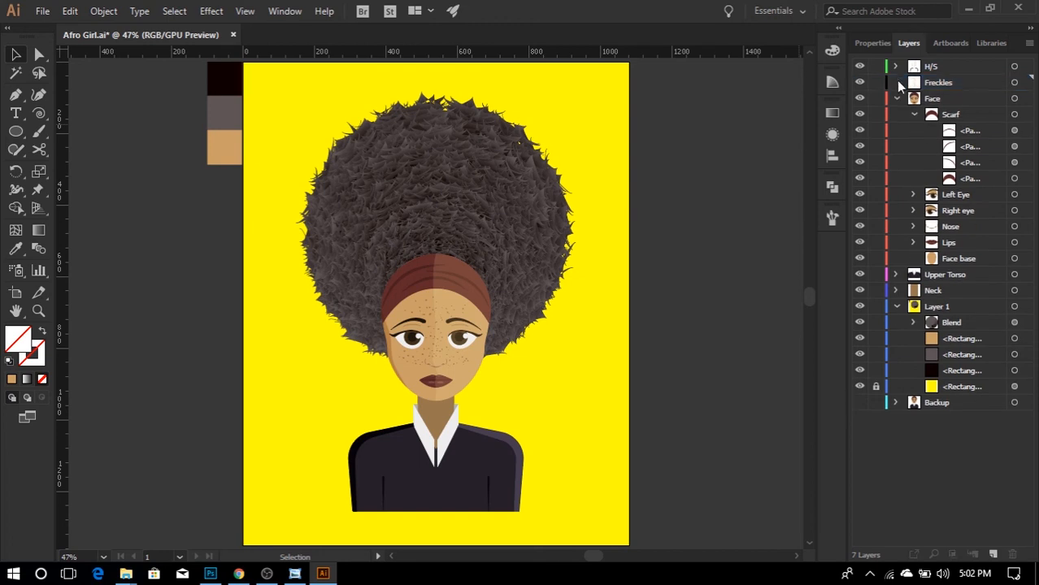
{"action": "left_click", "coordinate": [896, 96]}
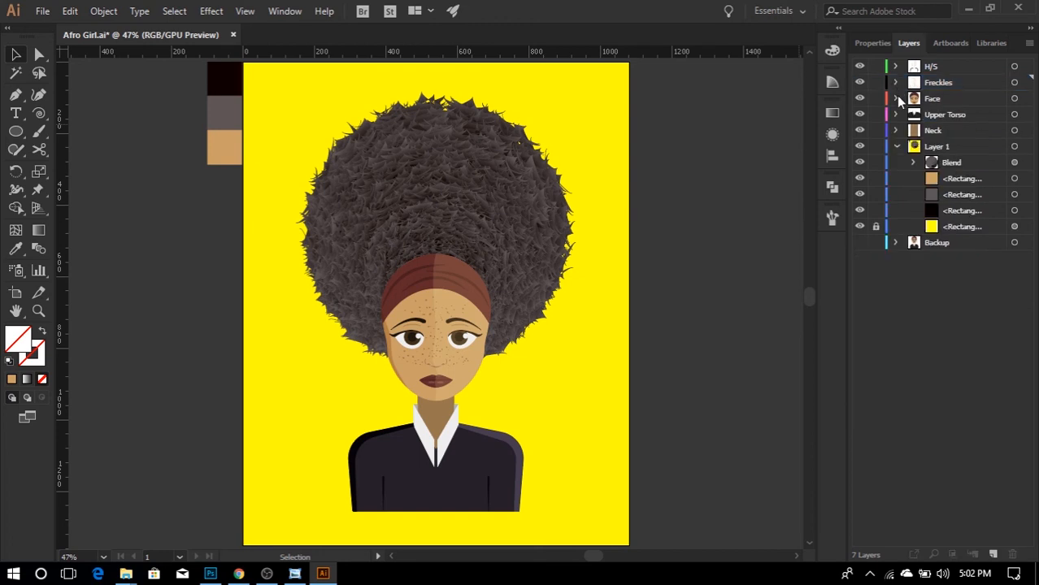
{"action": "left_click", "coordinate": [897, 147]}
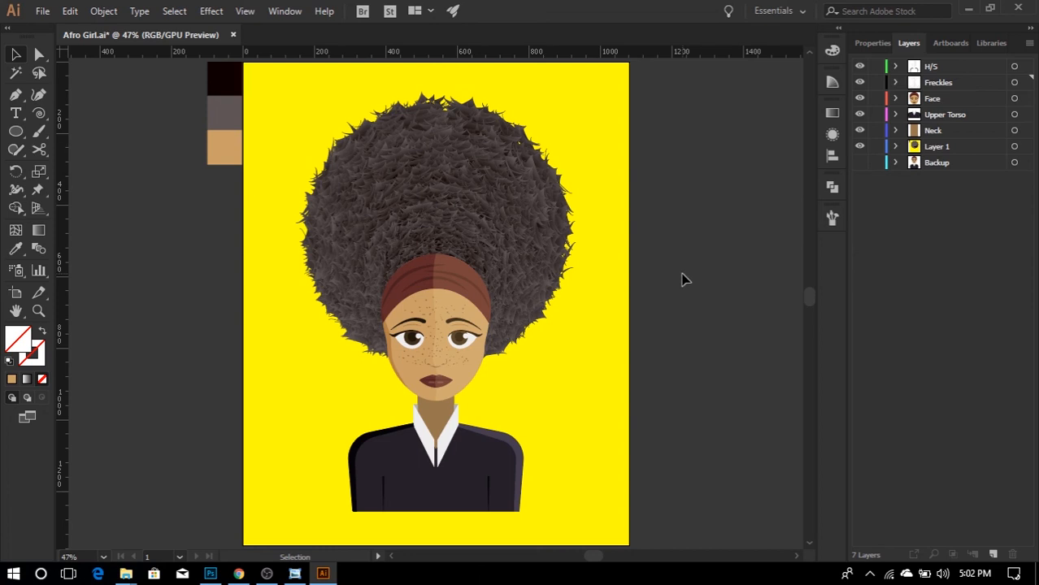